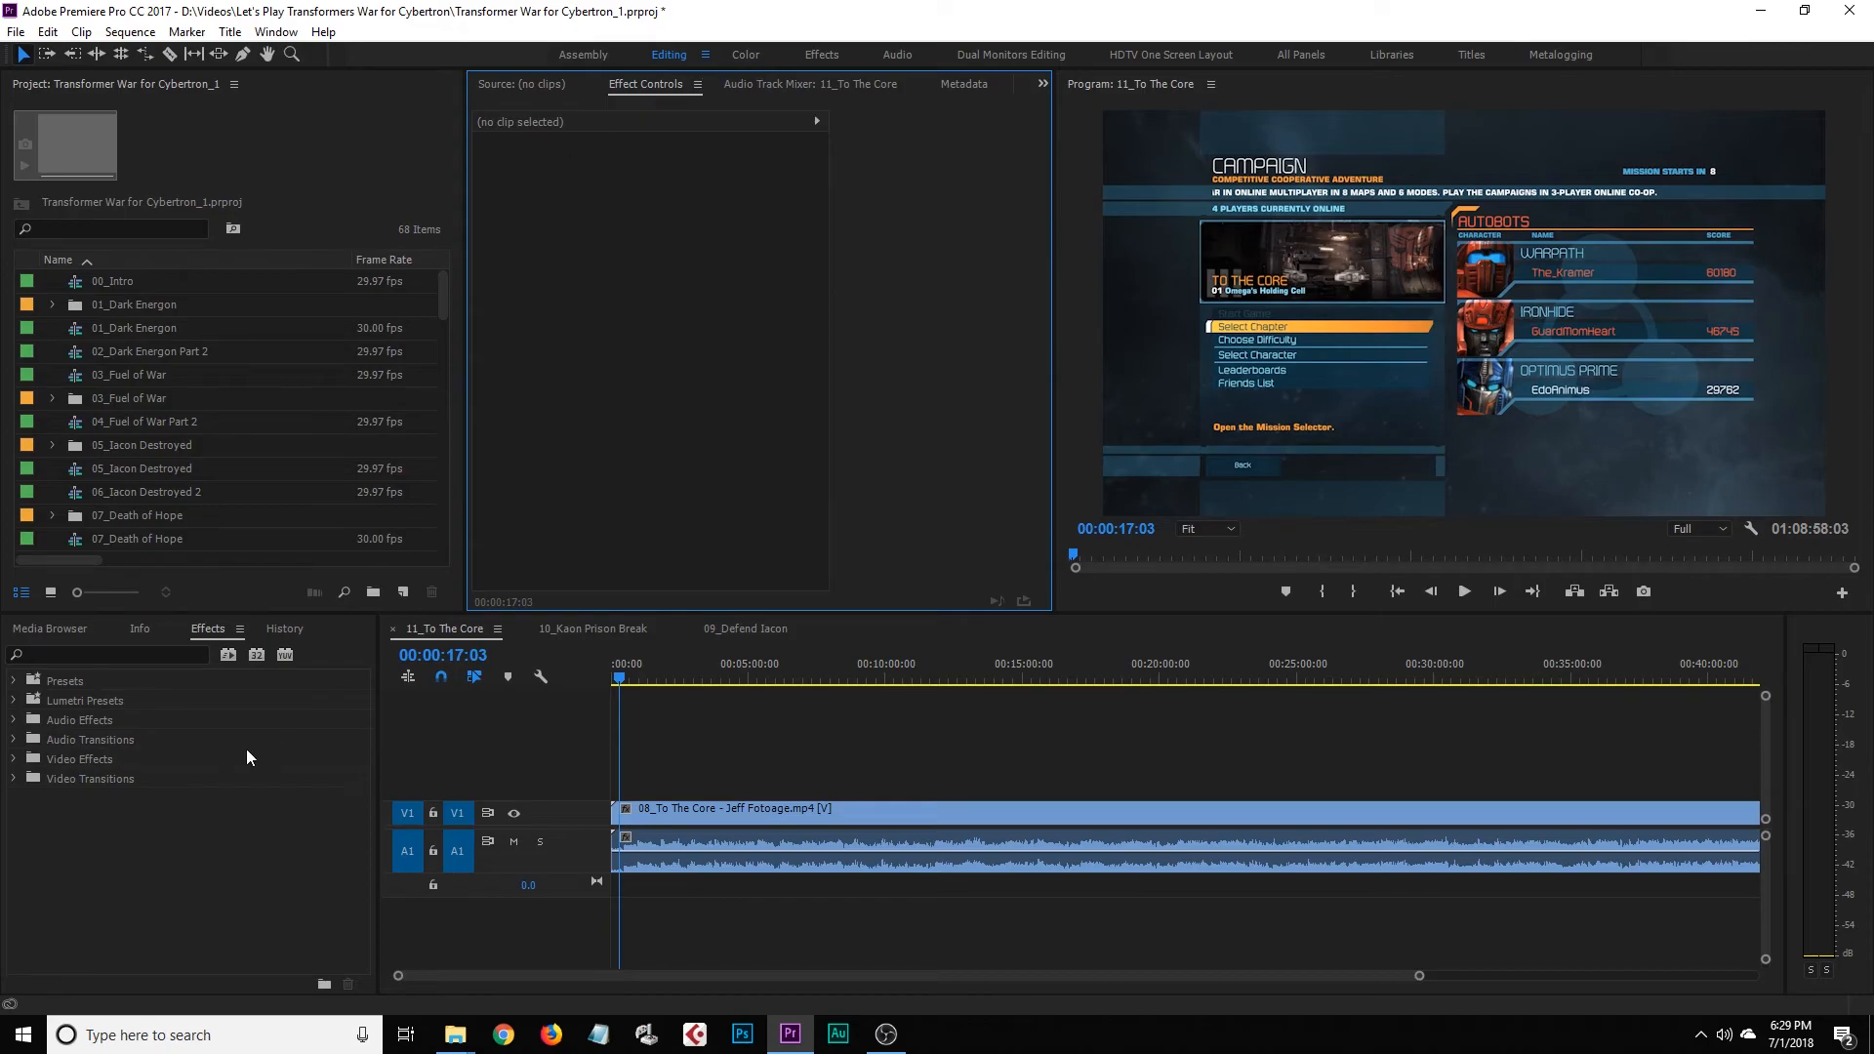
# Place the 11_08 To The Core footage from the 11_To The Core bin at the sequence start on V2 and A2, and heighten track A2
pyautogui.click(769, 939)
pyautogui.click(665, 818)
pyautogui.click(664, 775)
pyautogui.scroll(-5, 273, 397)
pyautogui.scroll(-1, 269, 406)
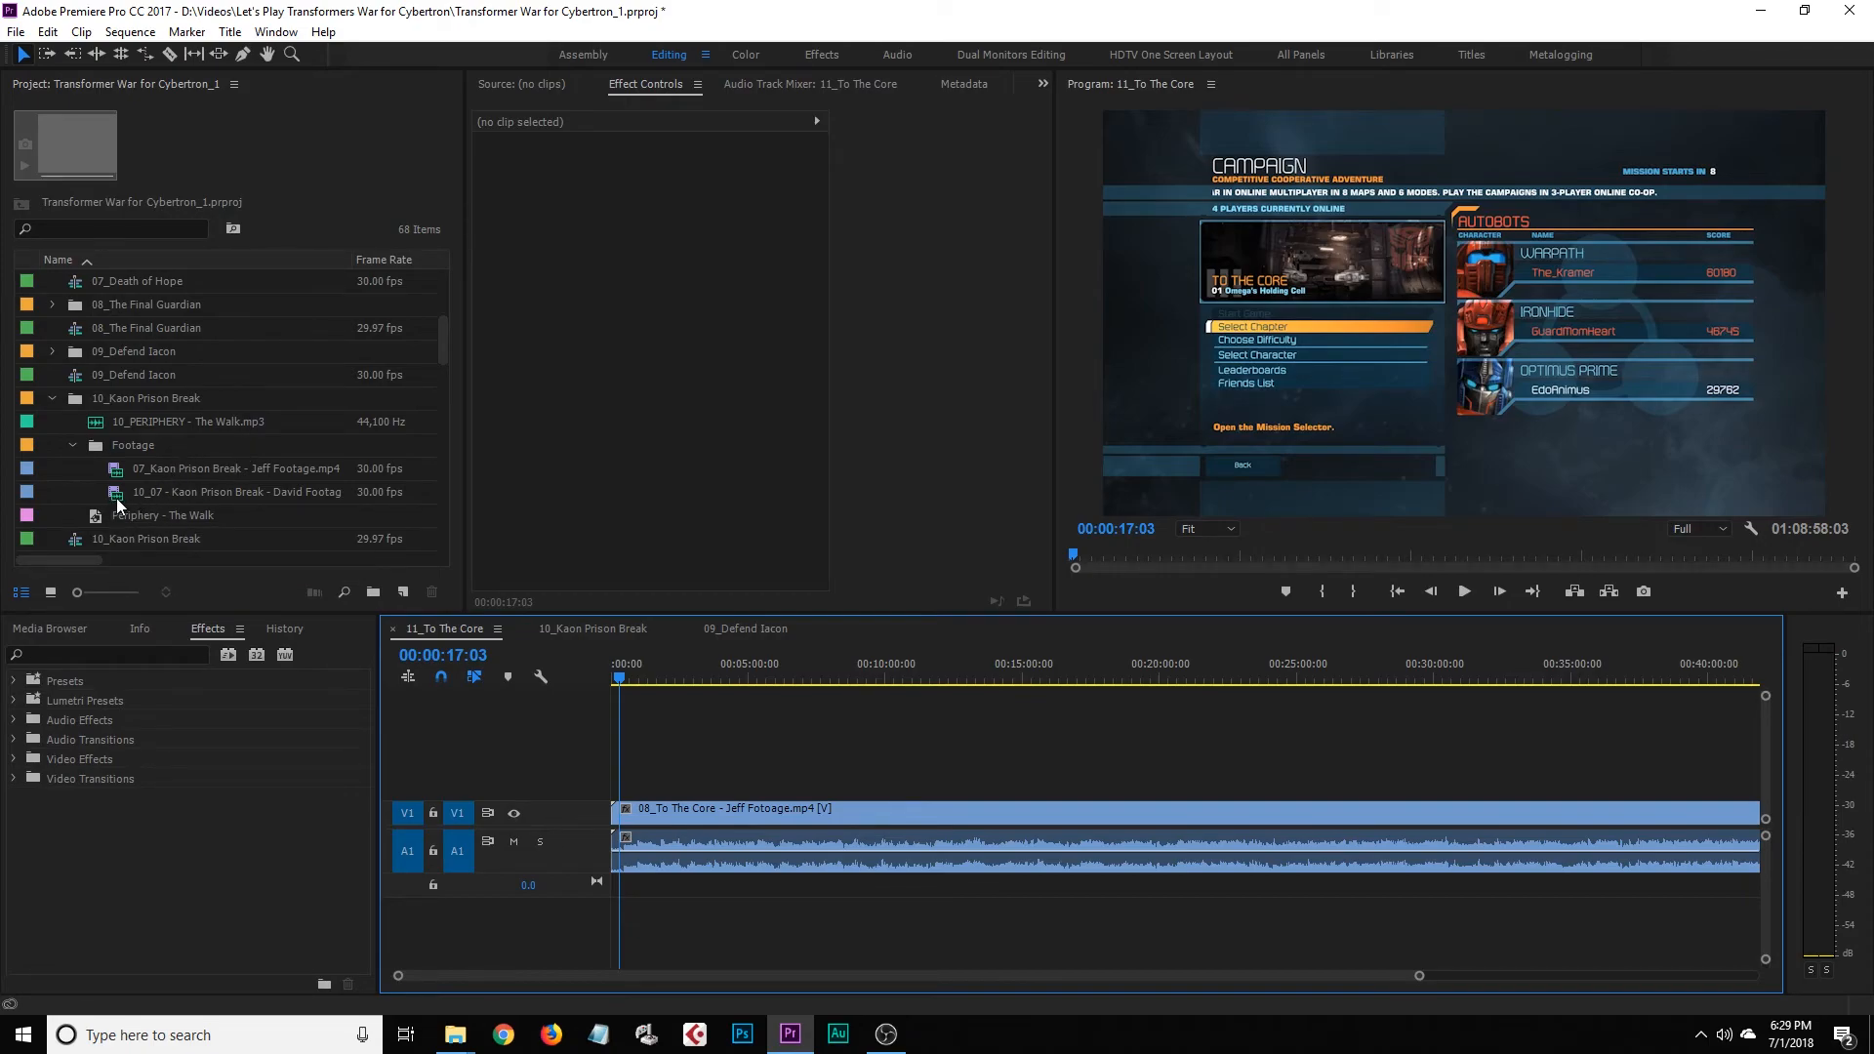
pyautogui.click(71, 446)
pyautogui.scroll(-3, 78, 470)
pyautogui.scroll(-3, 161, 466)
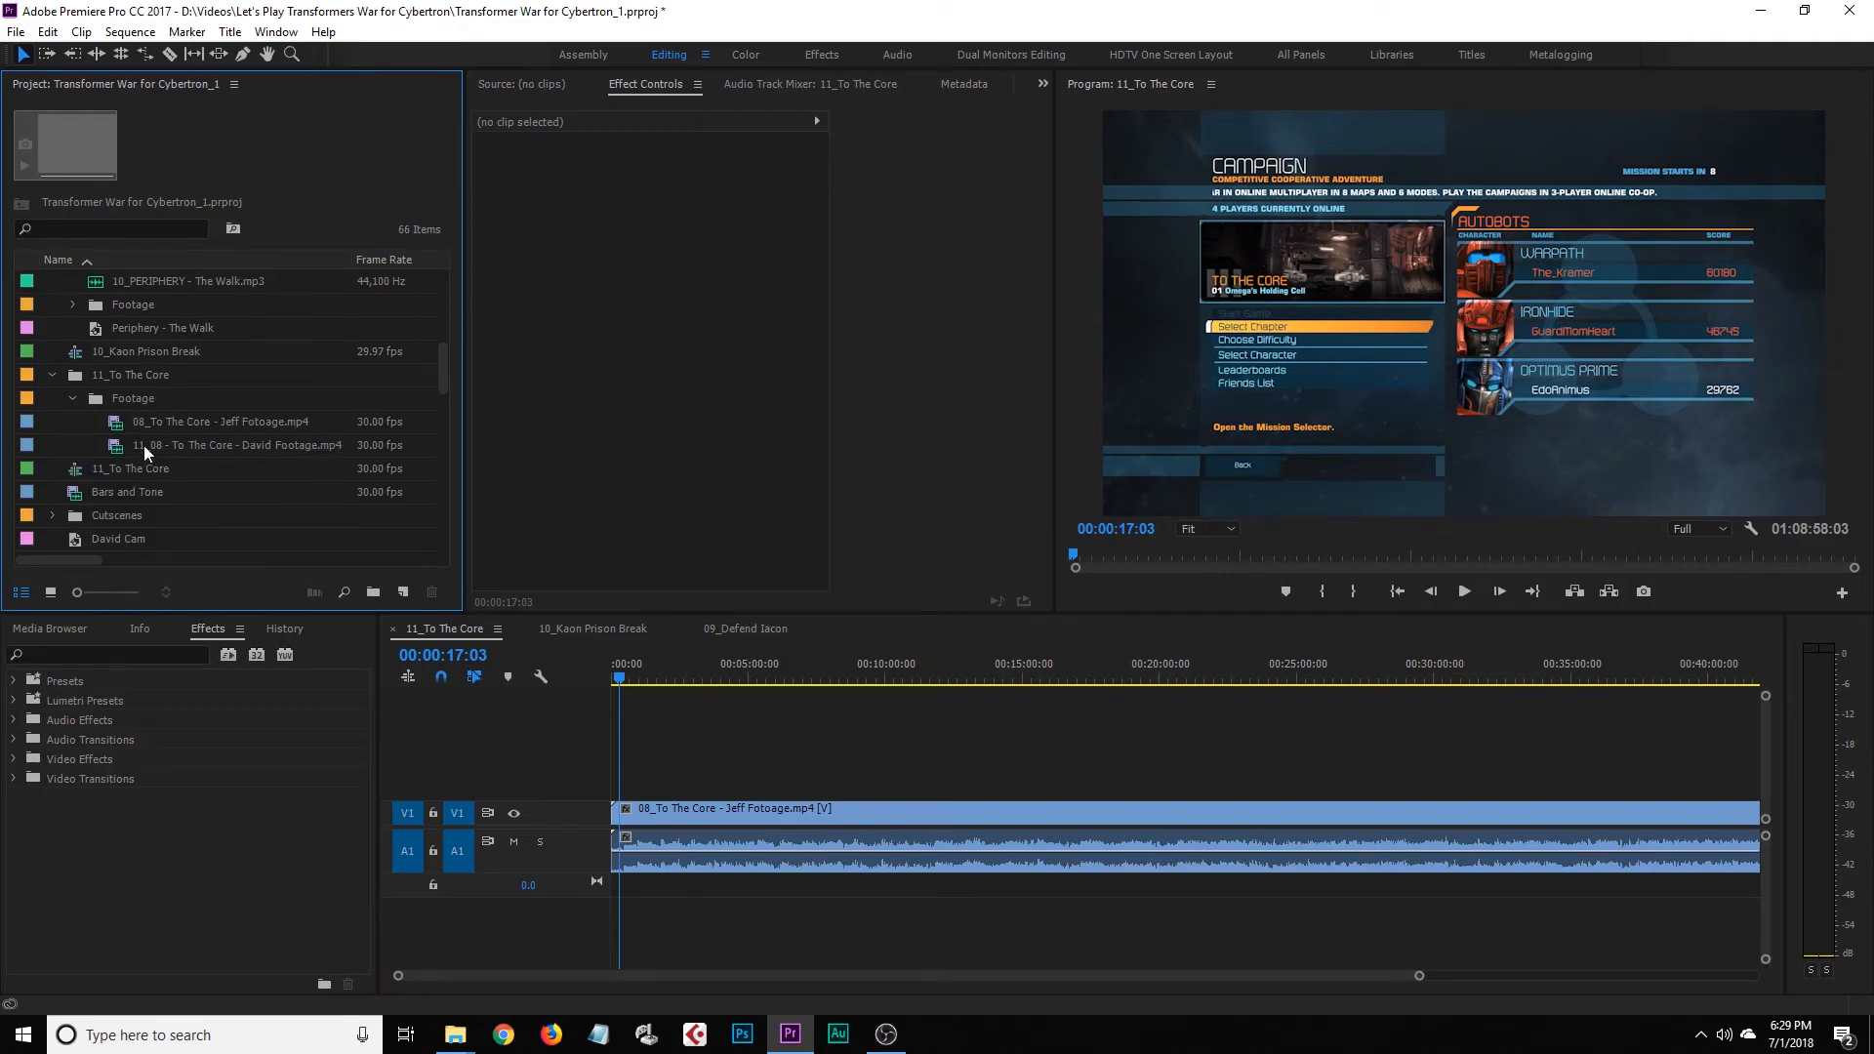
pyautogui.moveTo(119, 448); pyautogui.dragTo(625, 786)
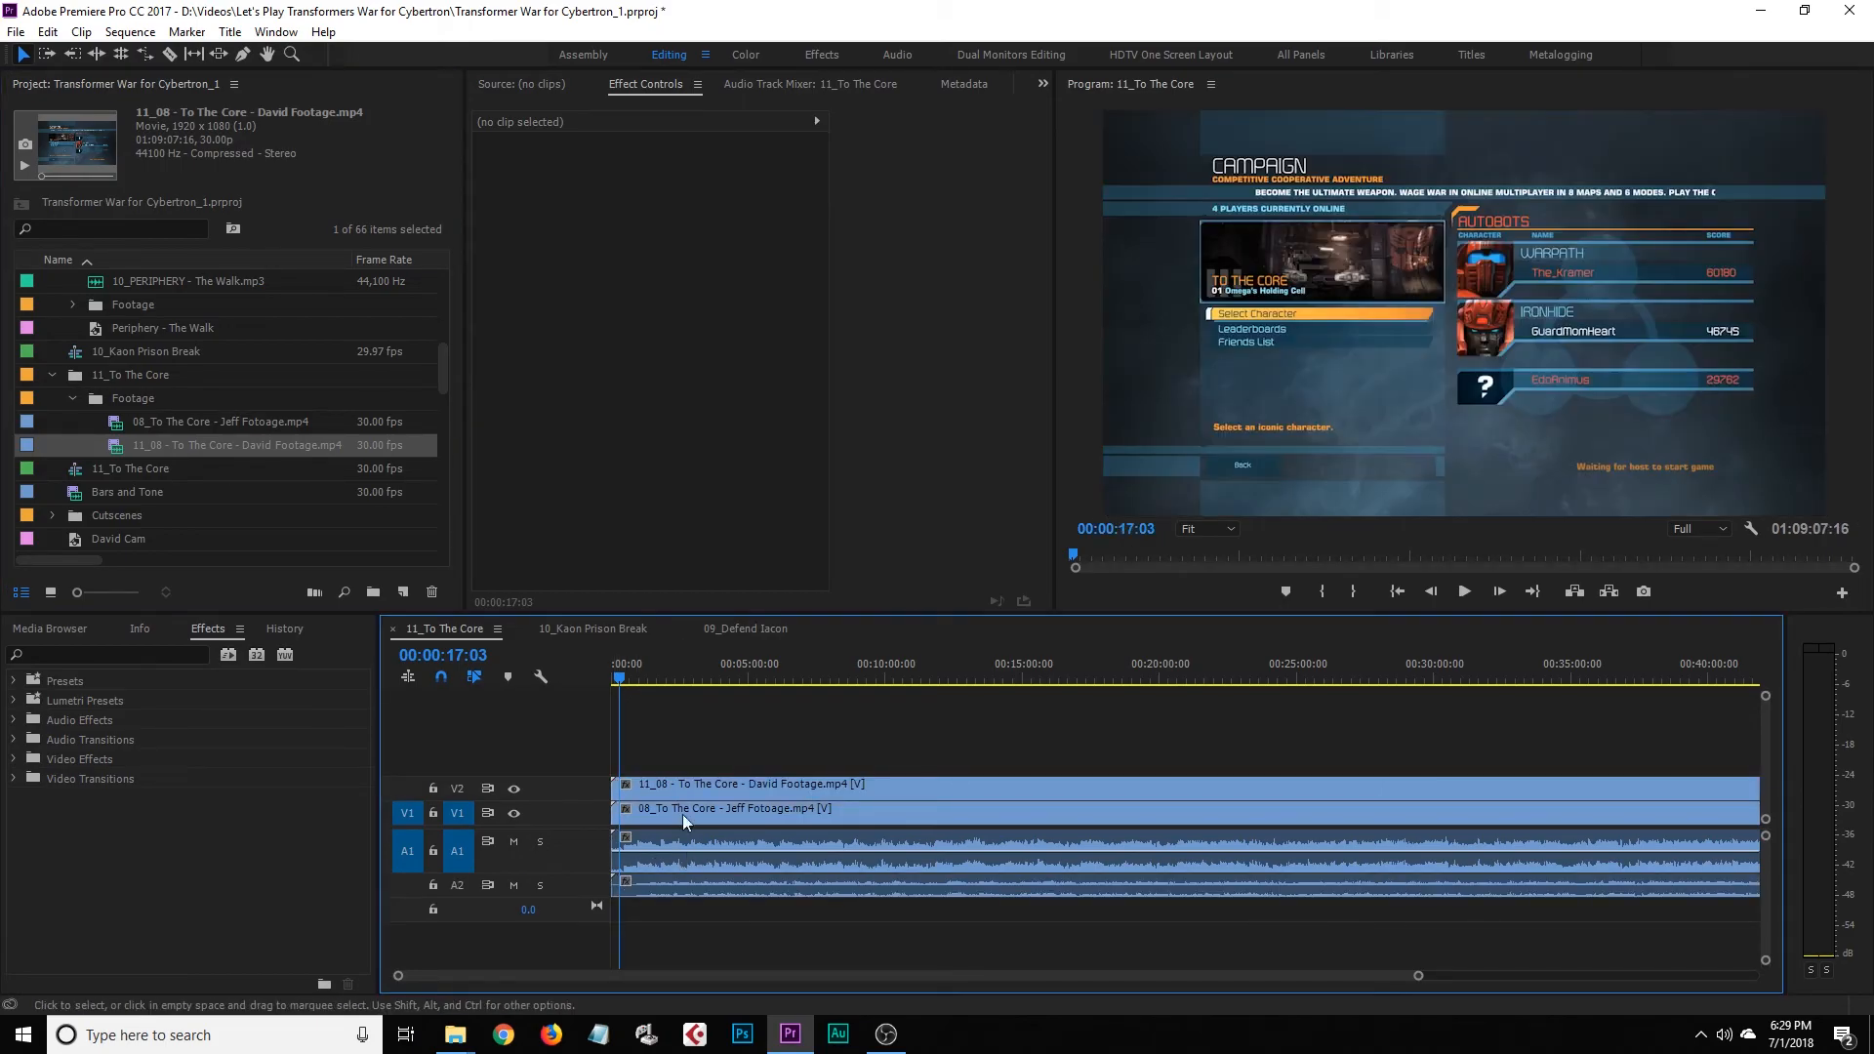
pyautogui.scroll(2, 565, 887)
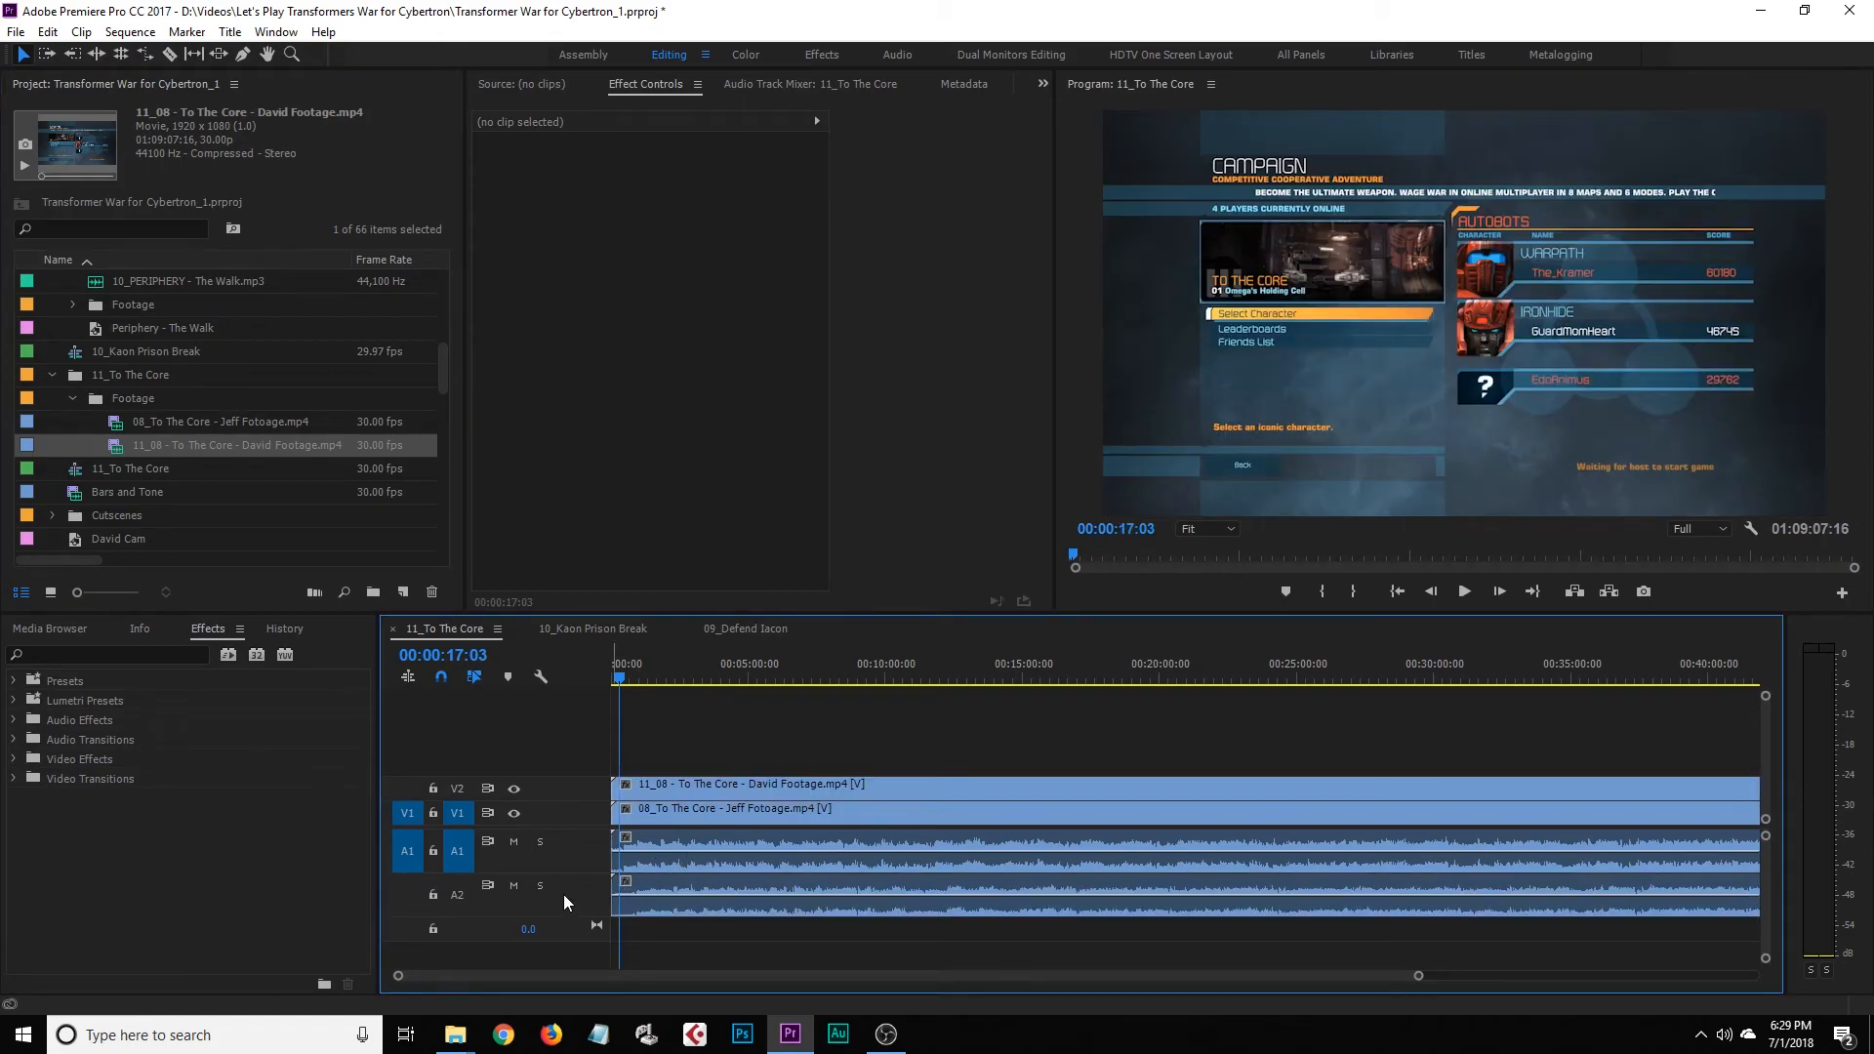
pyautogui.moveTo(736, 894); pyautogui.dragTo(738, 913)
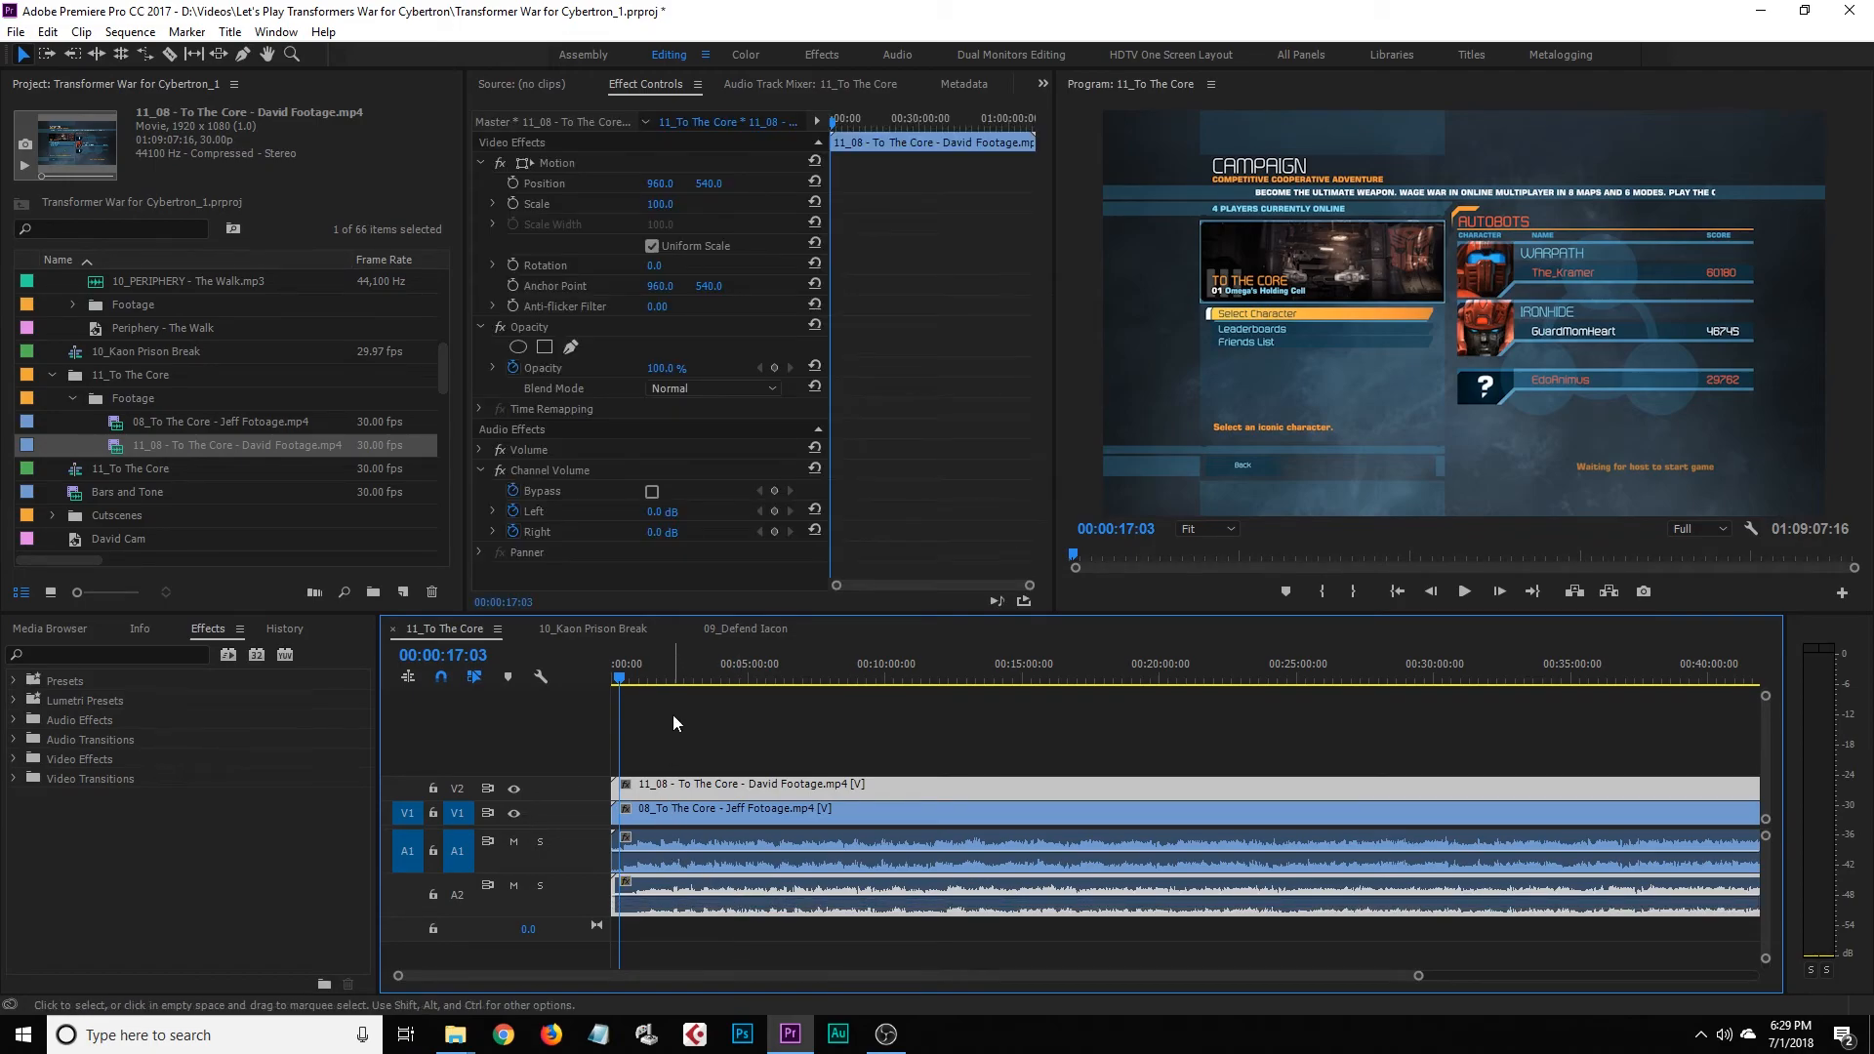
# Preview the stacked footage by playing the sequence around 00:02:12
pyautogui.moveTo(640, 680); pyautogui.dragTo(672, 681)
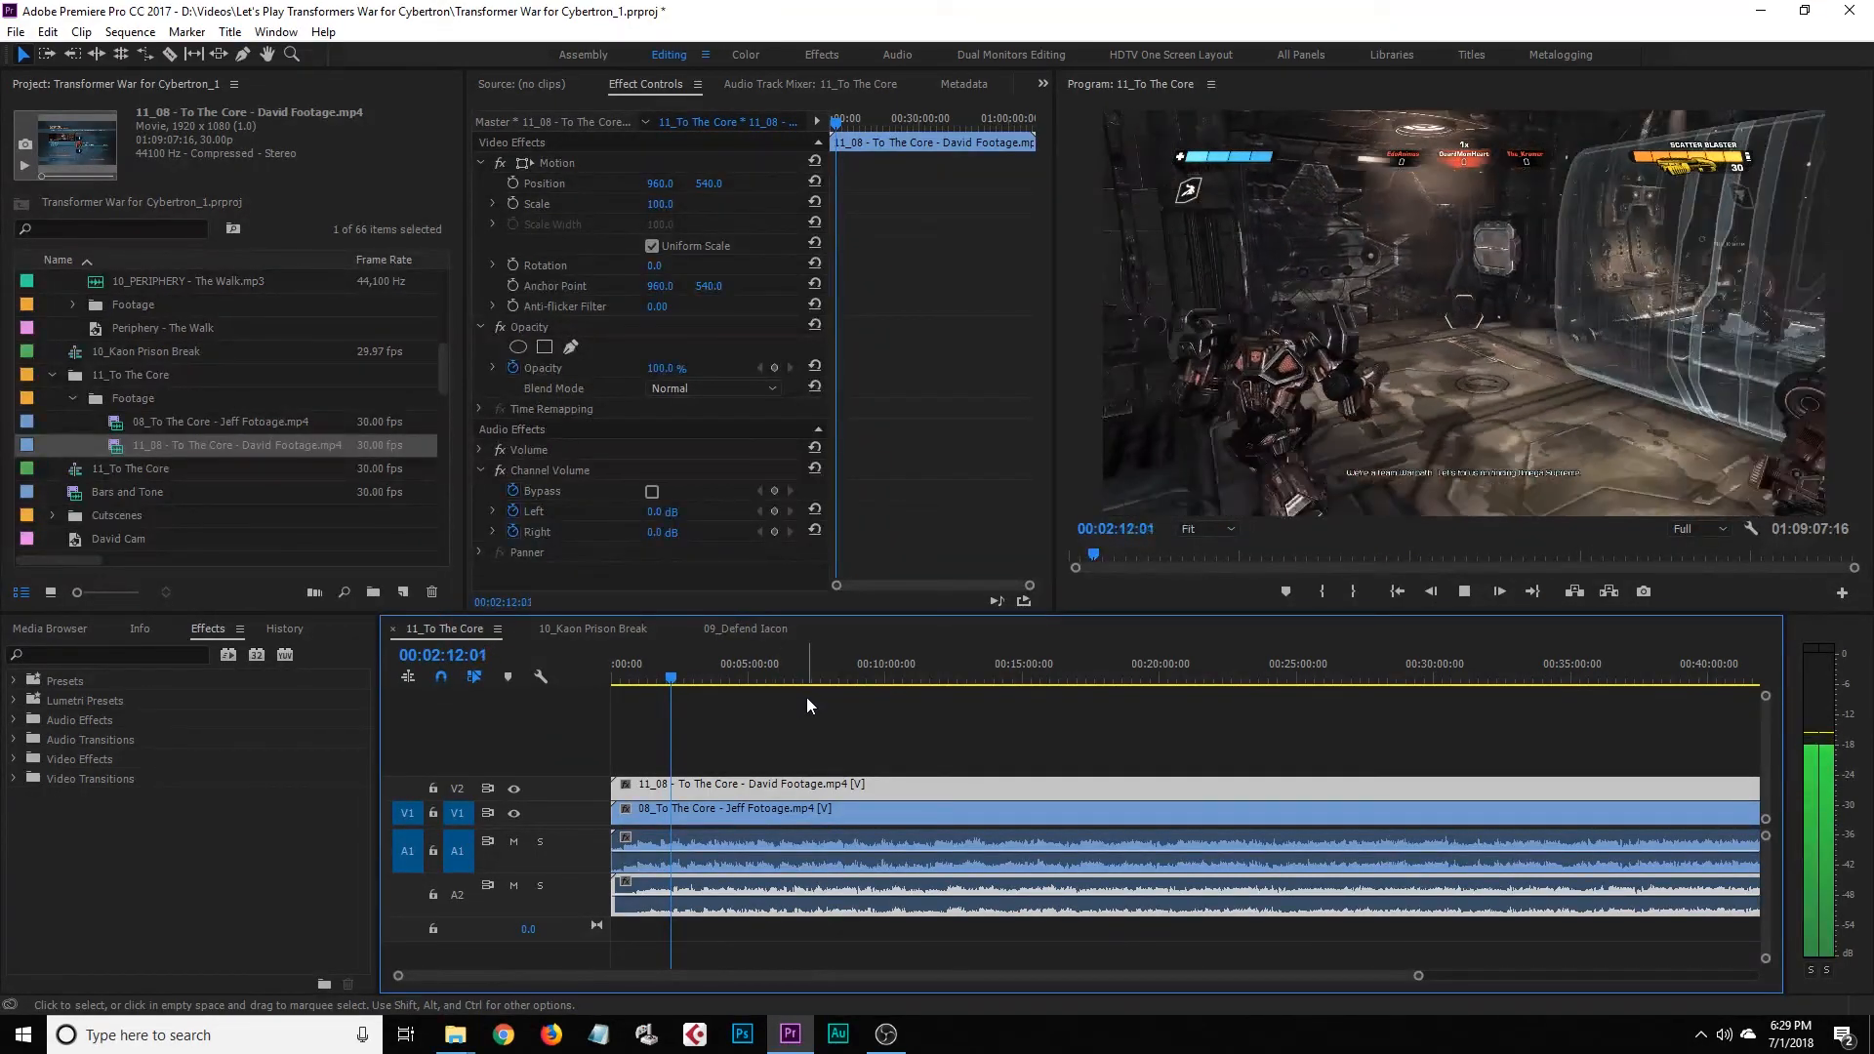
pyautogui.press('space')
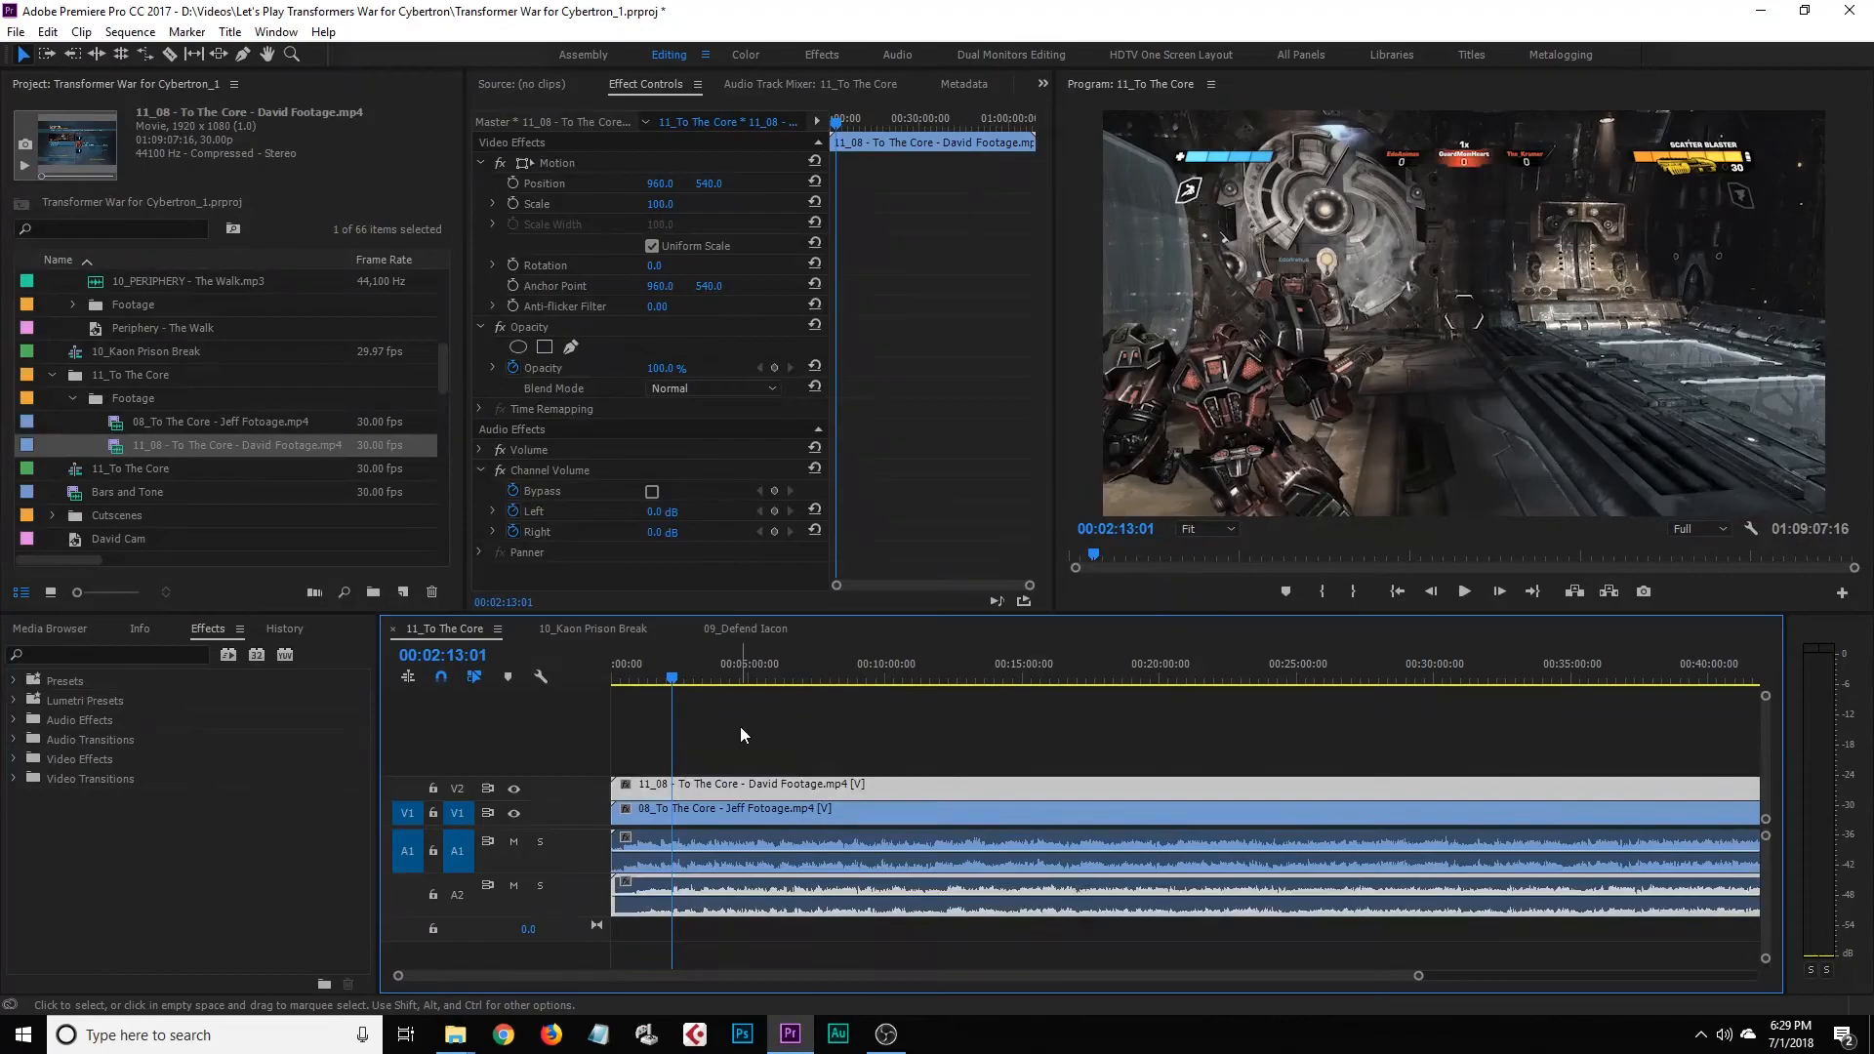
pyautogui.click(742, 734)
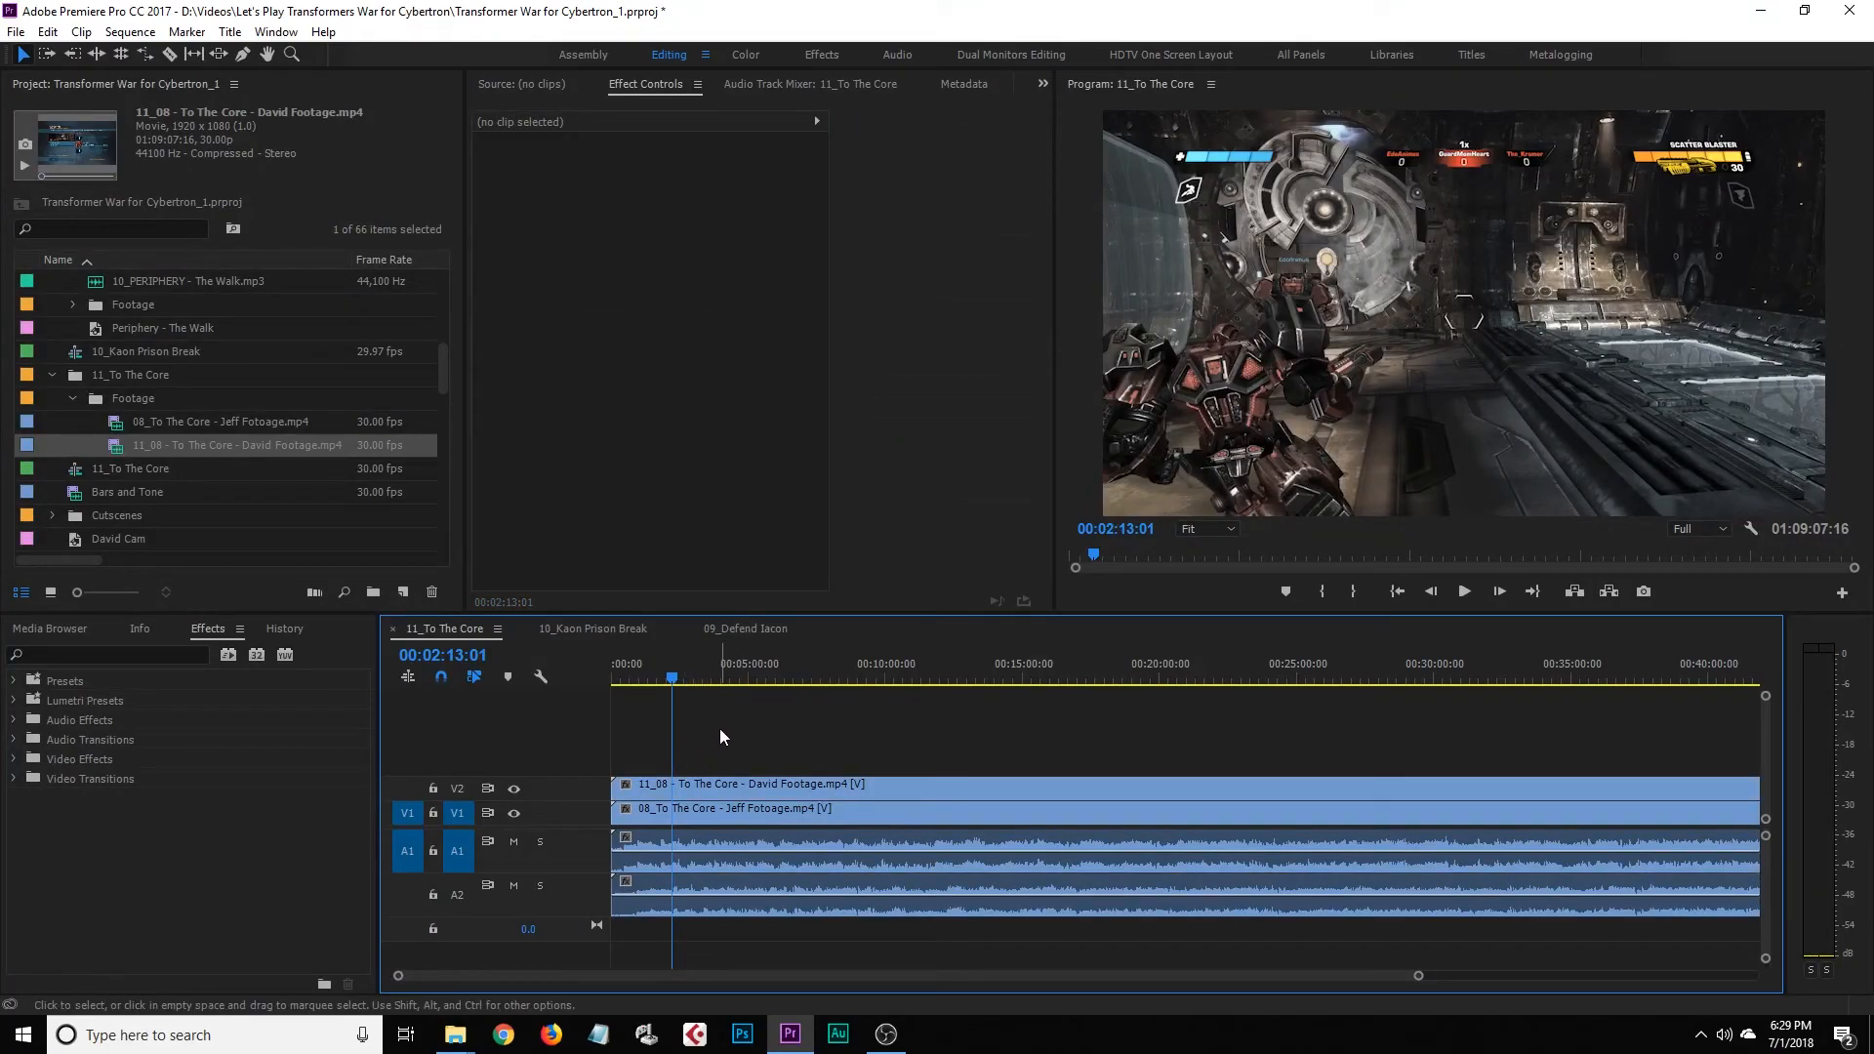
pyautogui.click(1333, 399)
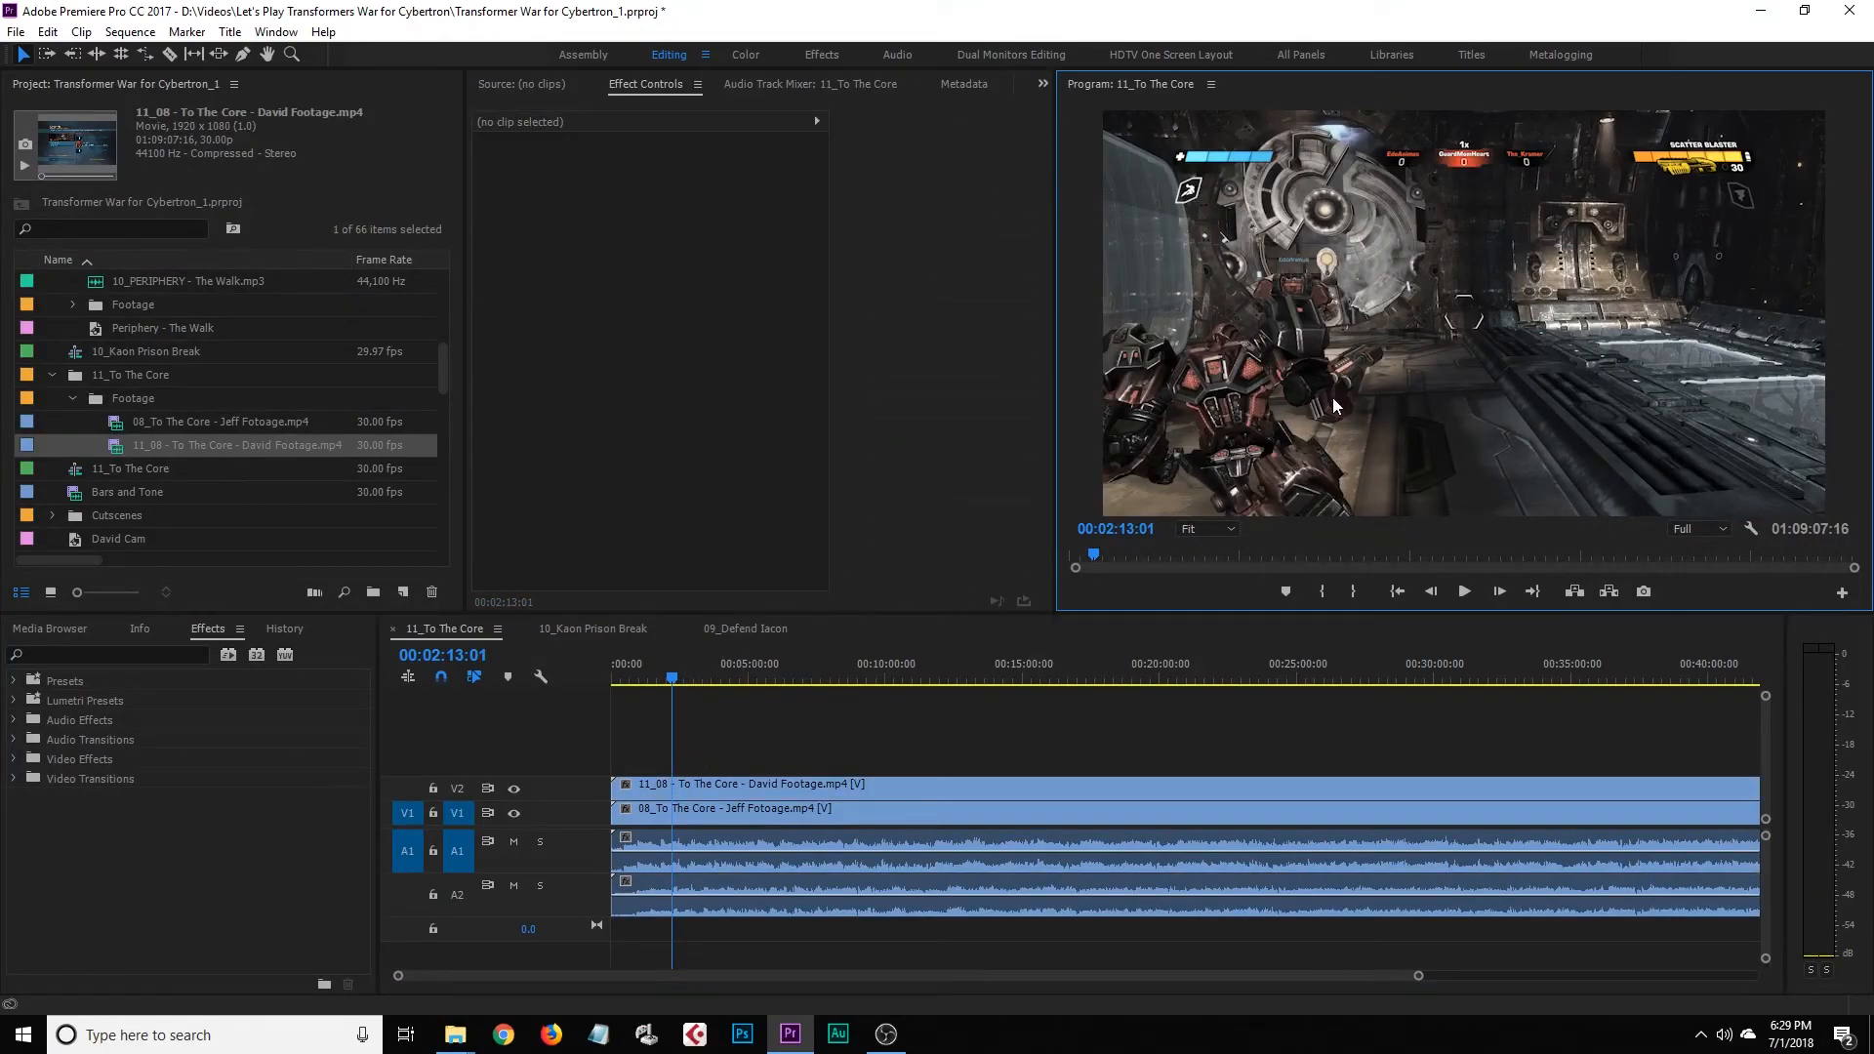
# Examine the Motion position settings of the gameplay clip on V2
pyautogui.click(633, 791)
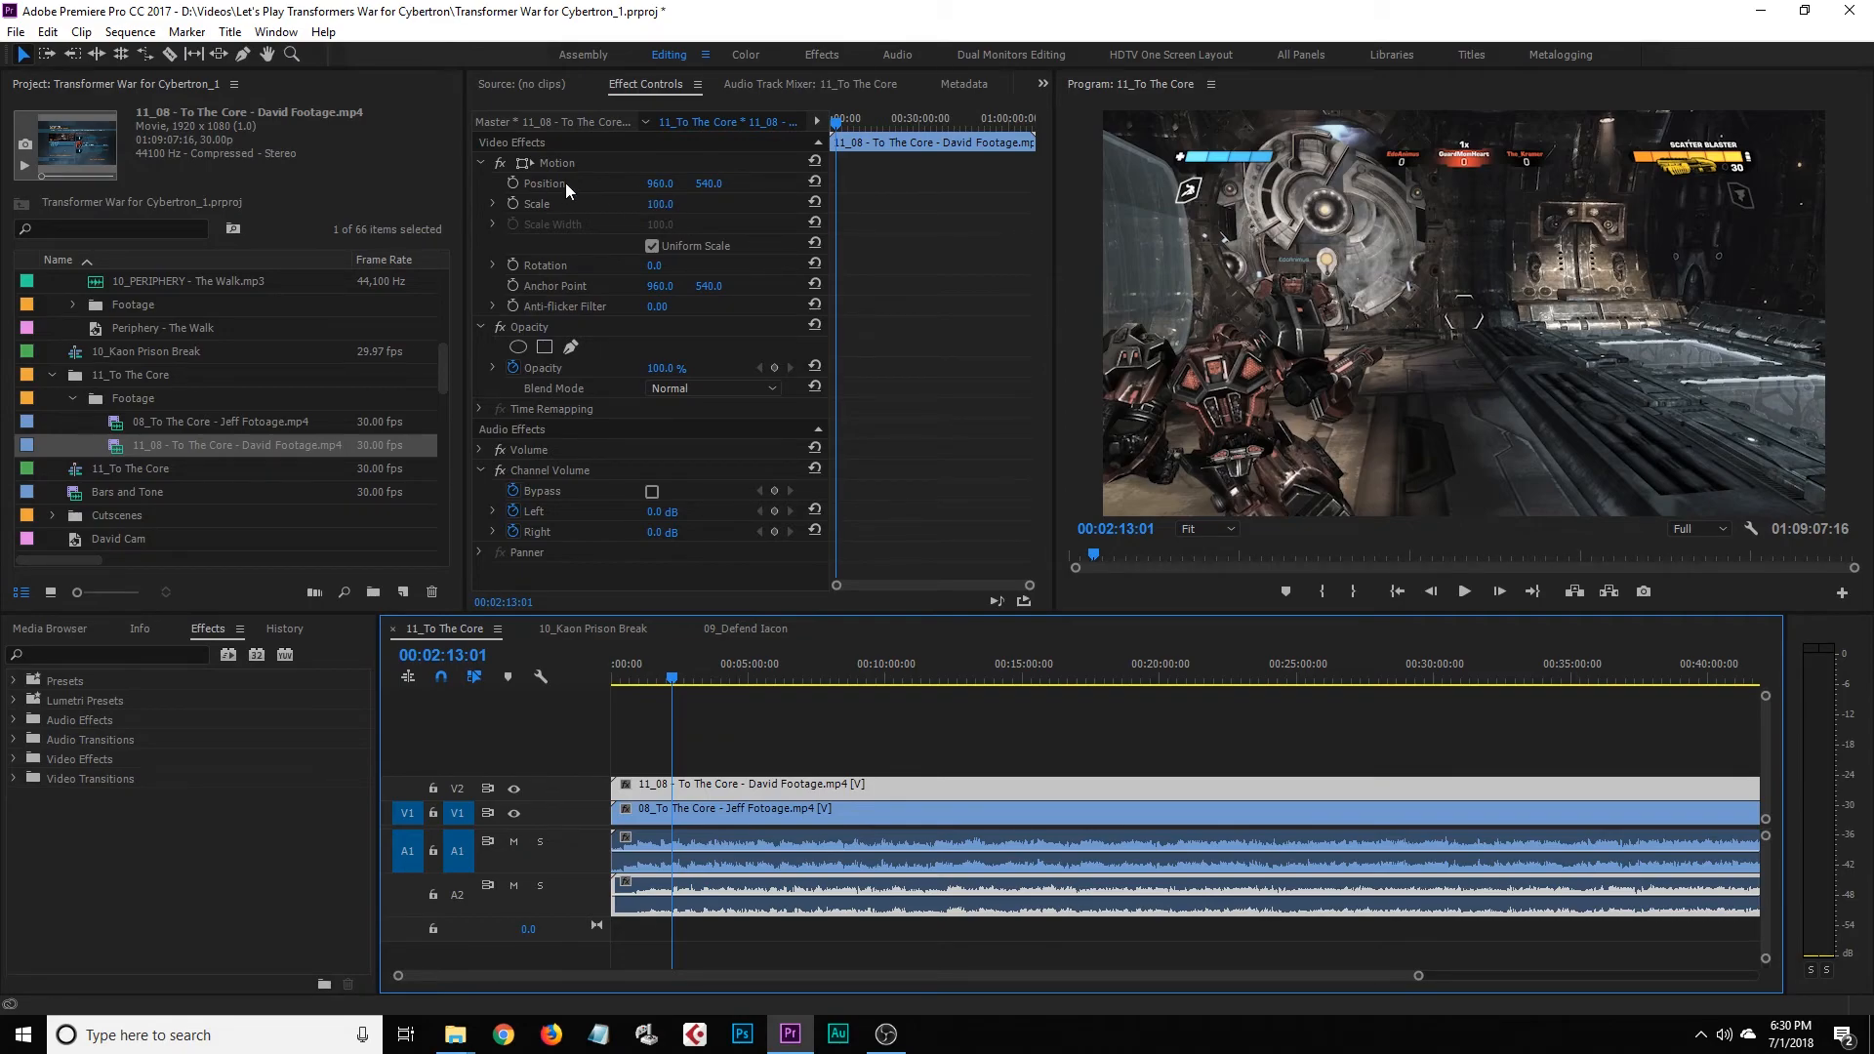
pyautogui.click(617, 184)
pyautogui.moveTo(669, 192)
pyautogui.mouseDown()
pyautogui.moveTo(1089, 192)
pyautogui.moveTo(663, 182)
pyautogui.mouseUp()
pyautogui.click(738, 734)
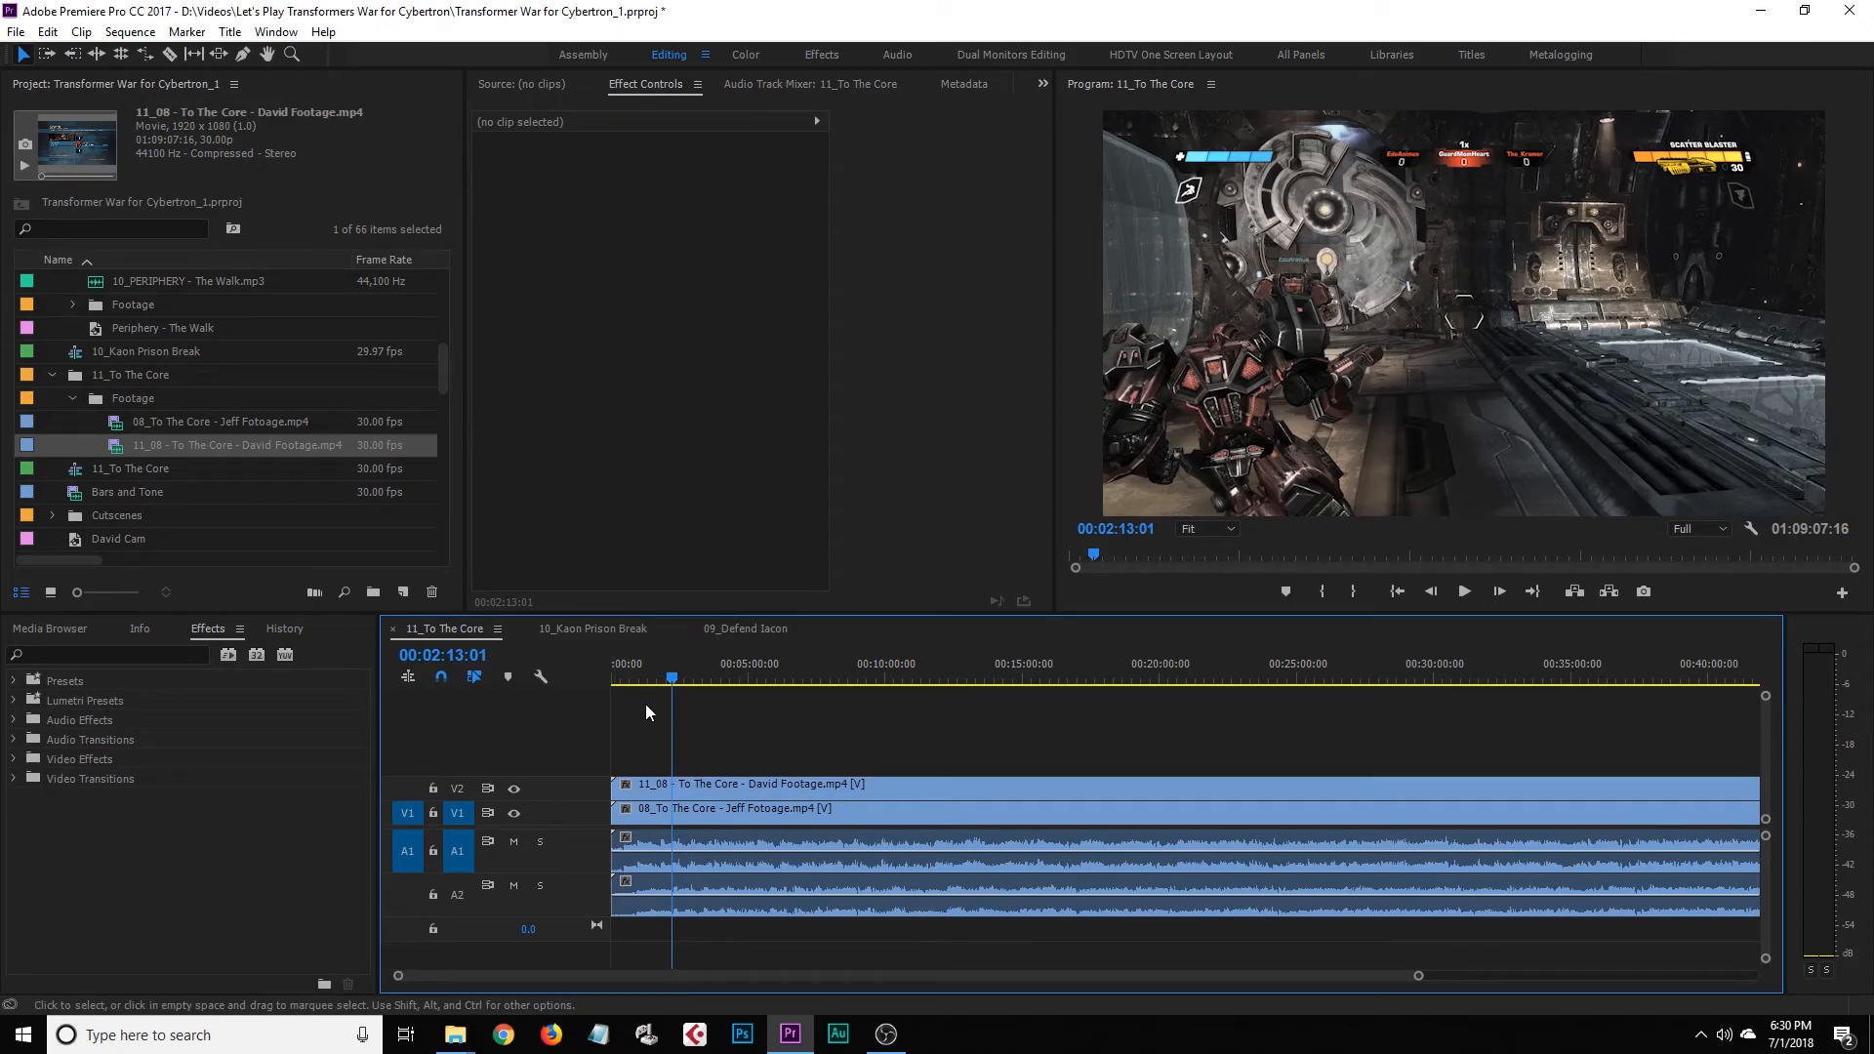
# Return the playhead to the start of the 11_To The Core sequence
pyautogui.moveTo(678, 686); pyautogui.dragTo(629, 683)
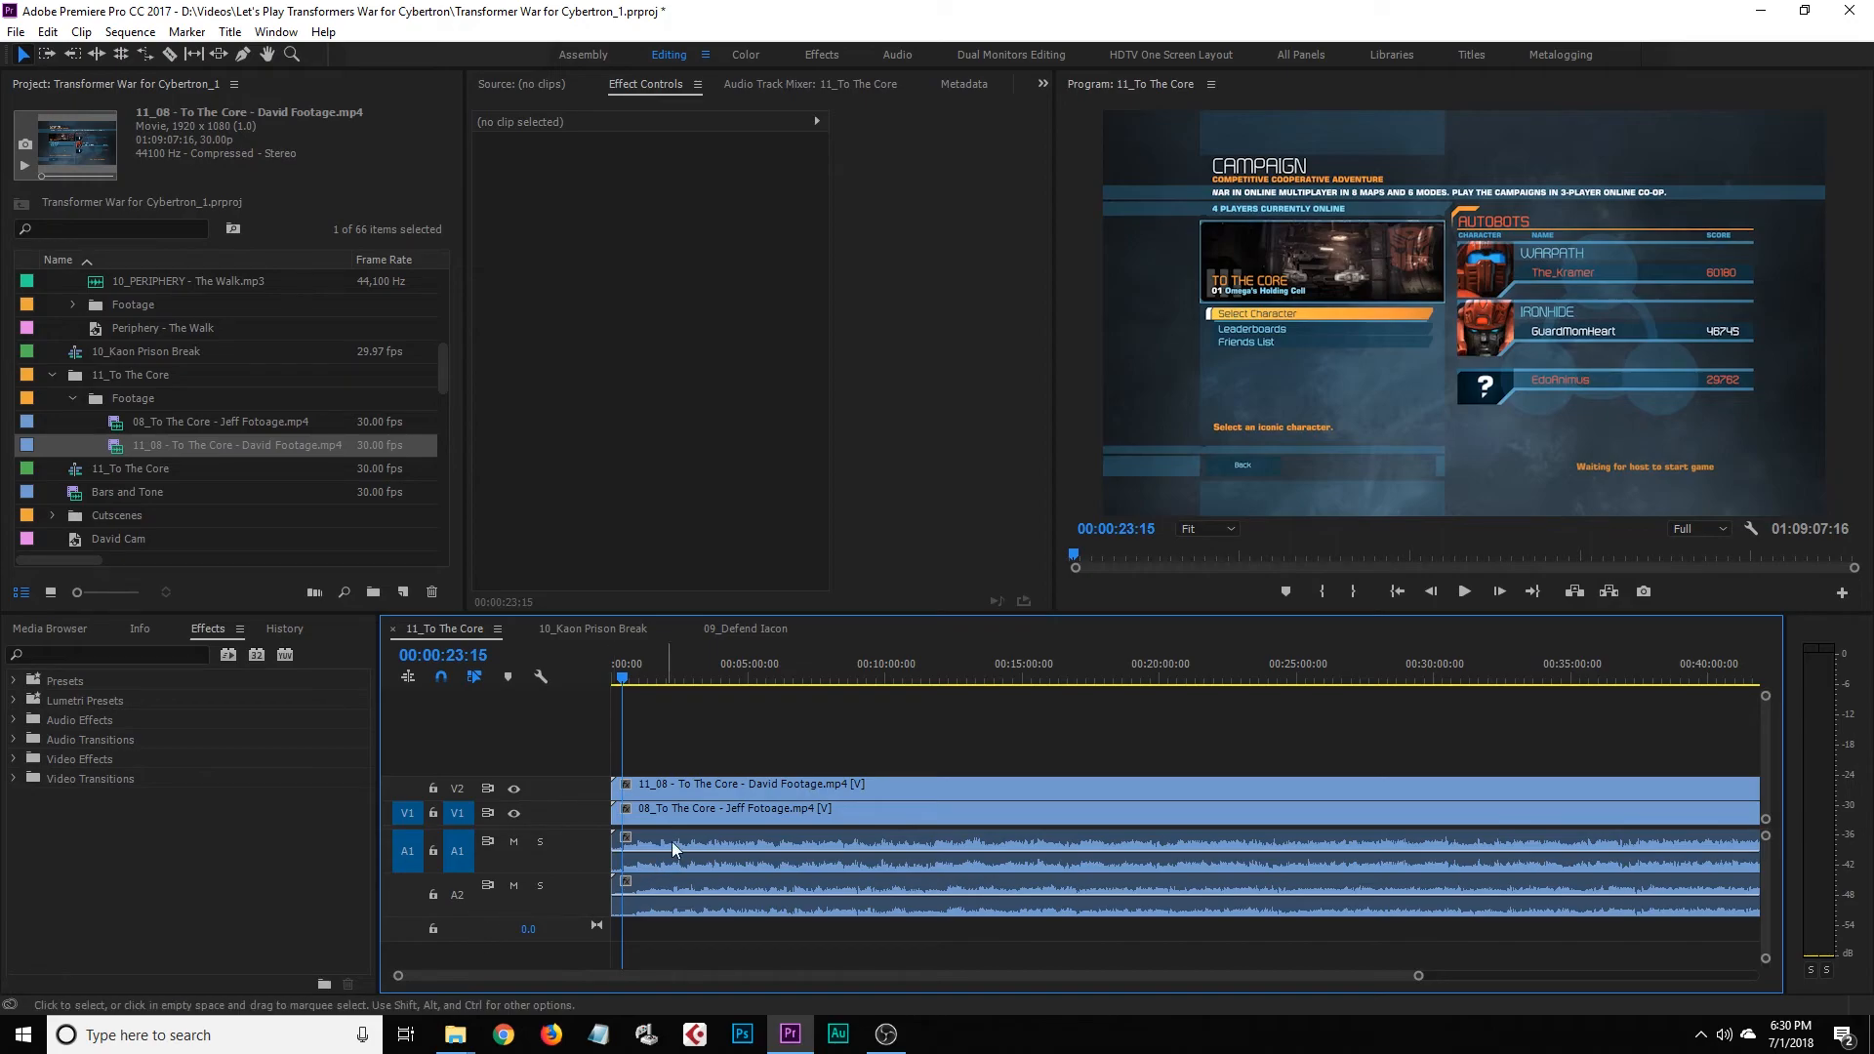
pyautogui.moveTo(637, 683); pyautogui.dragTo(600, 689)
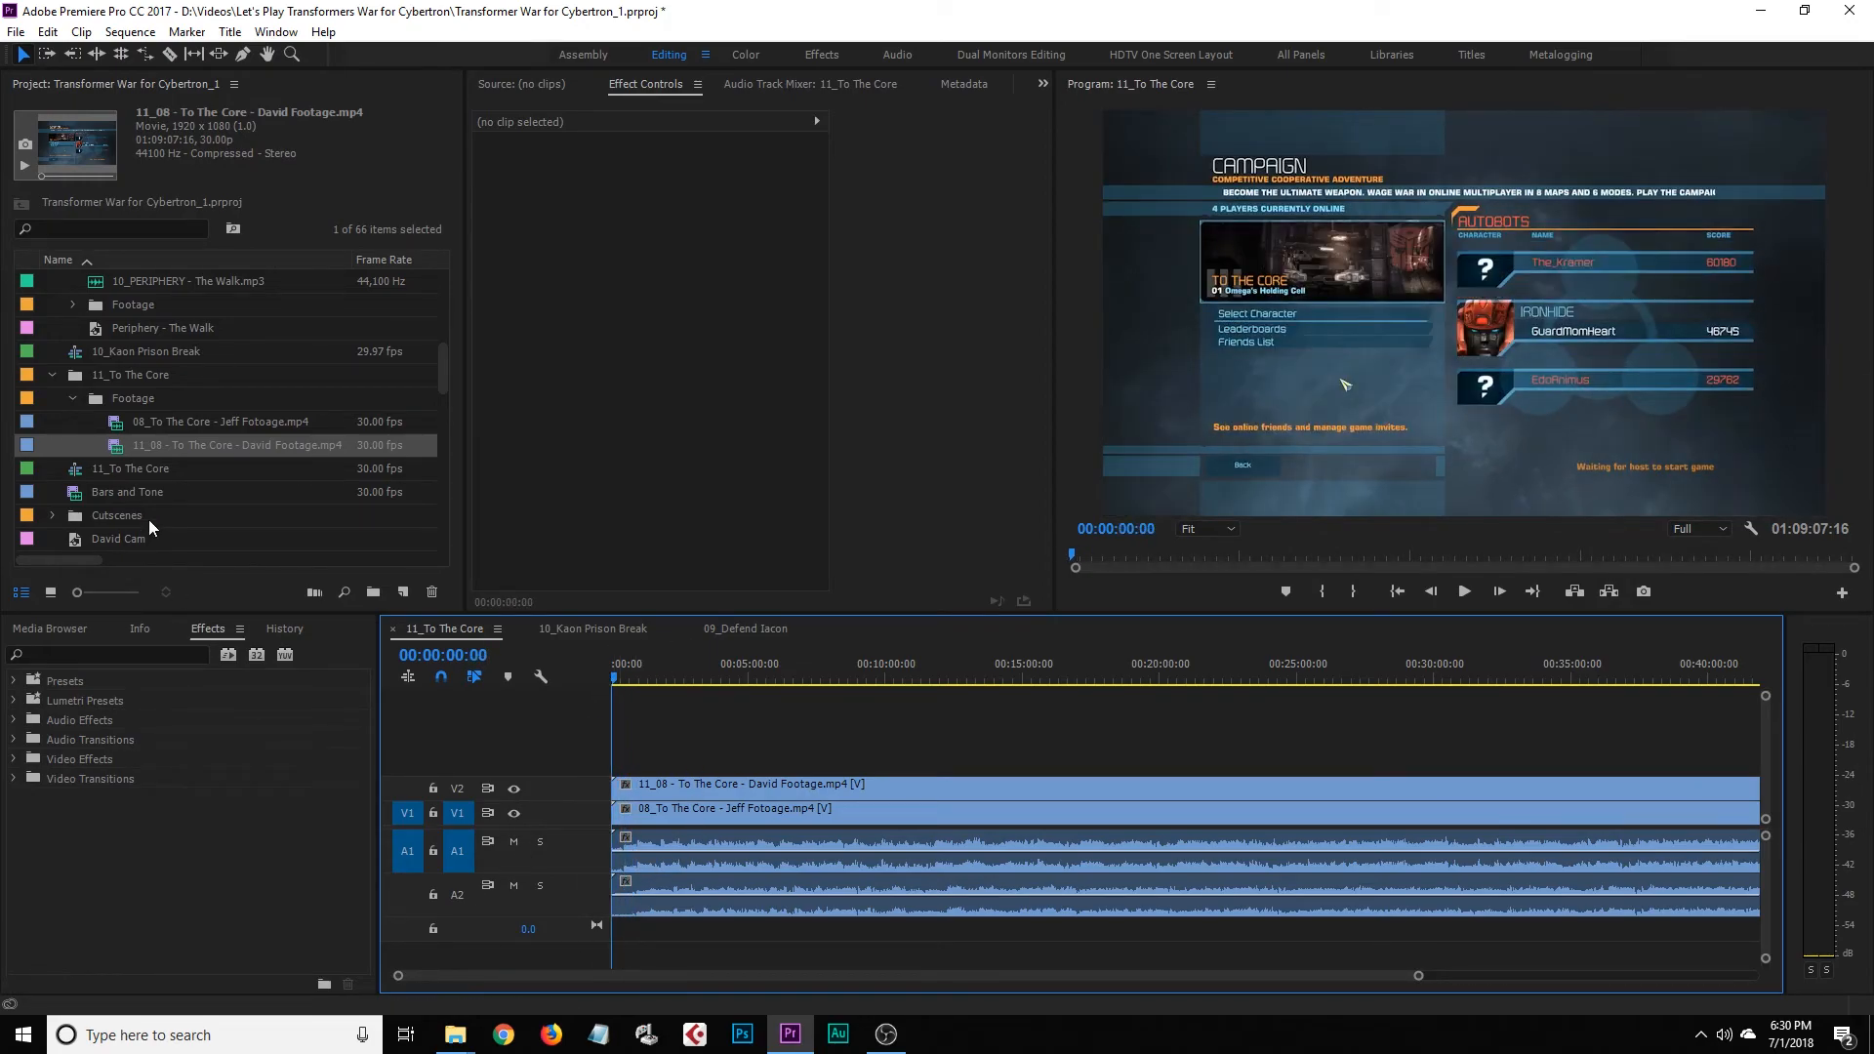
pyautogui.moveTo(1418, 975); pyautogui.dragTo(1374, 976)
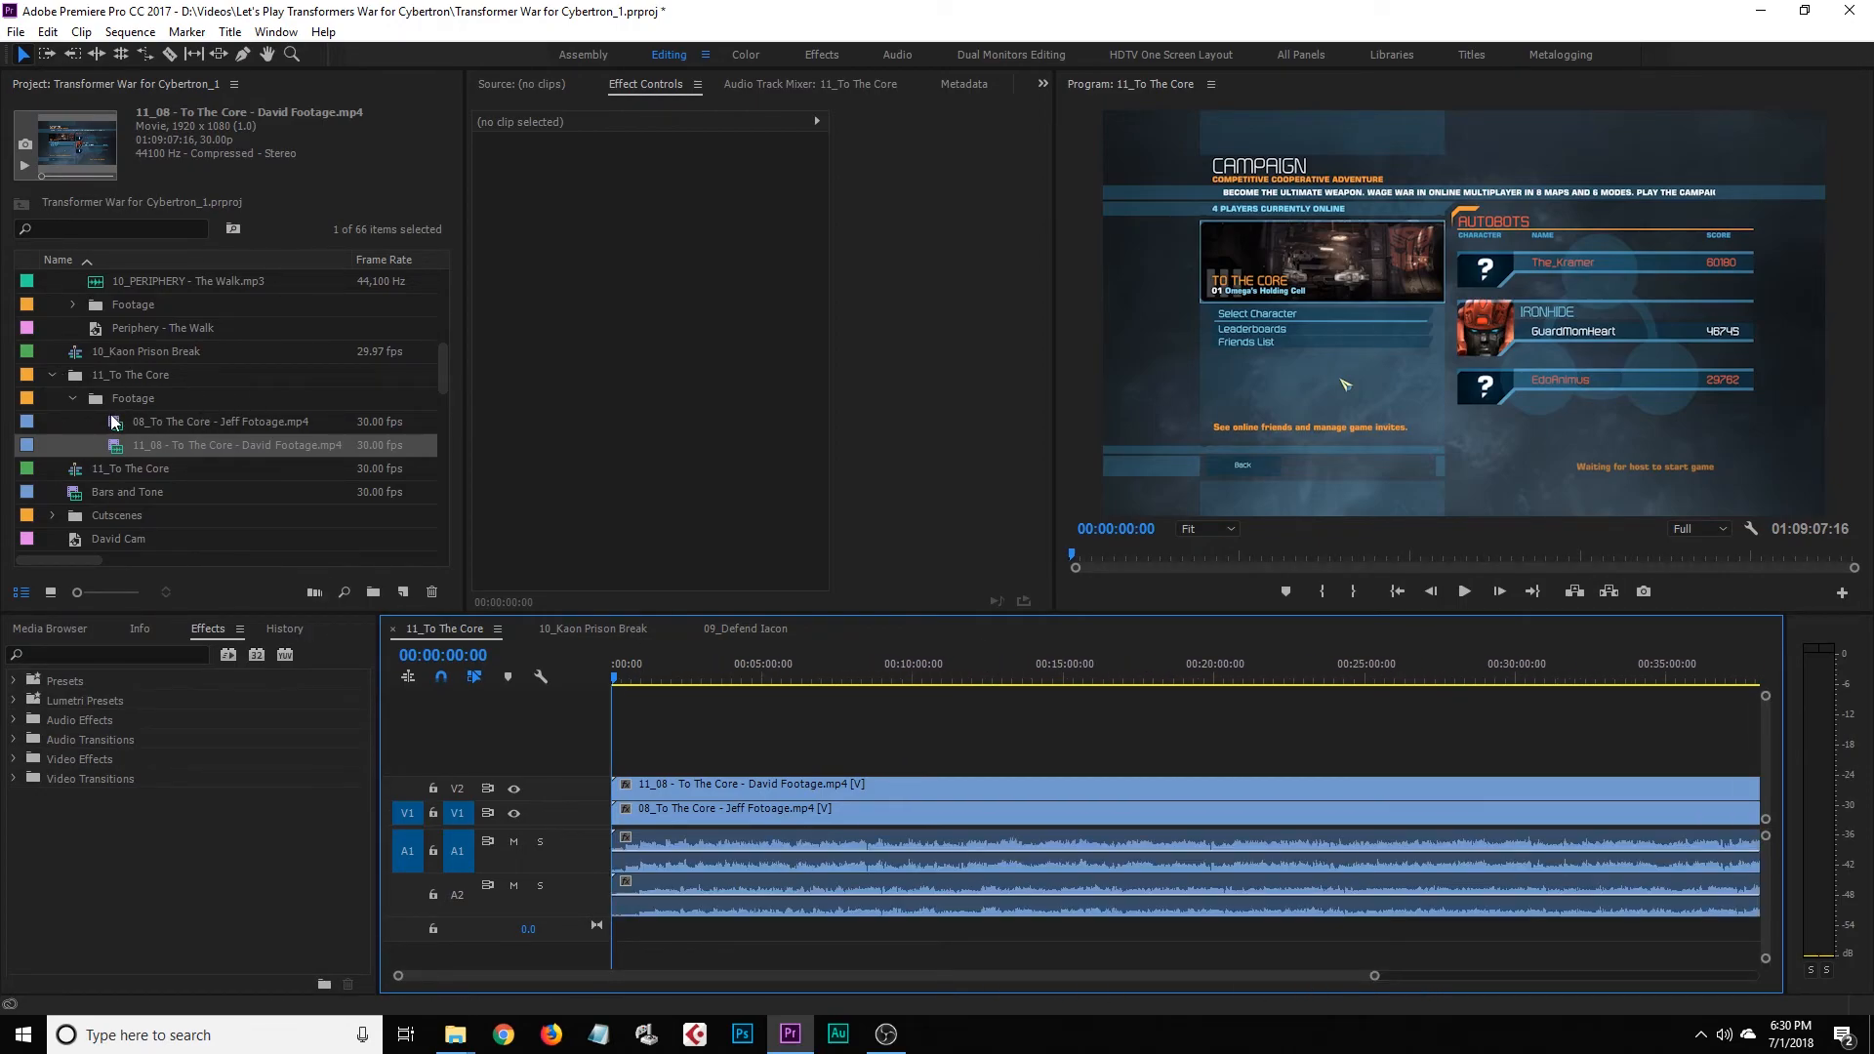
# Place 11_08 - To the Core Discord Call COMPRESSED.wav on track A3 at the sequence start and heighten that track
pyautogui.scroll(2, 156, 459)
pyautogui.scroll(-3, 146, 459)
pyautogui.scroll(-5, 143, 455)
pyautogui.scroll(-1, 175, 469)
pyautogui.moveTo(93, 522); pyautogui.dragTo(605, 952)
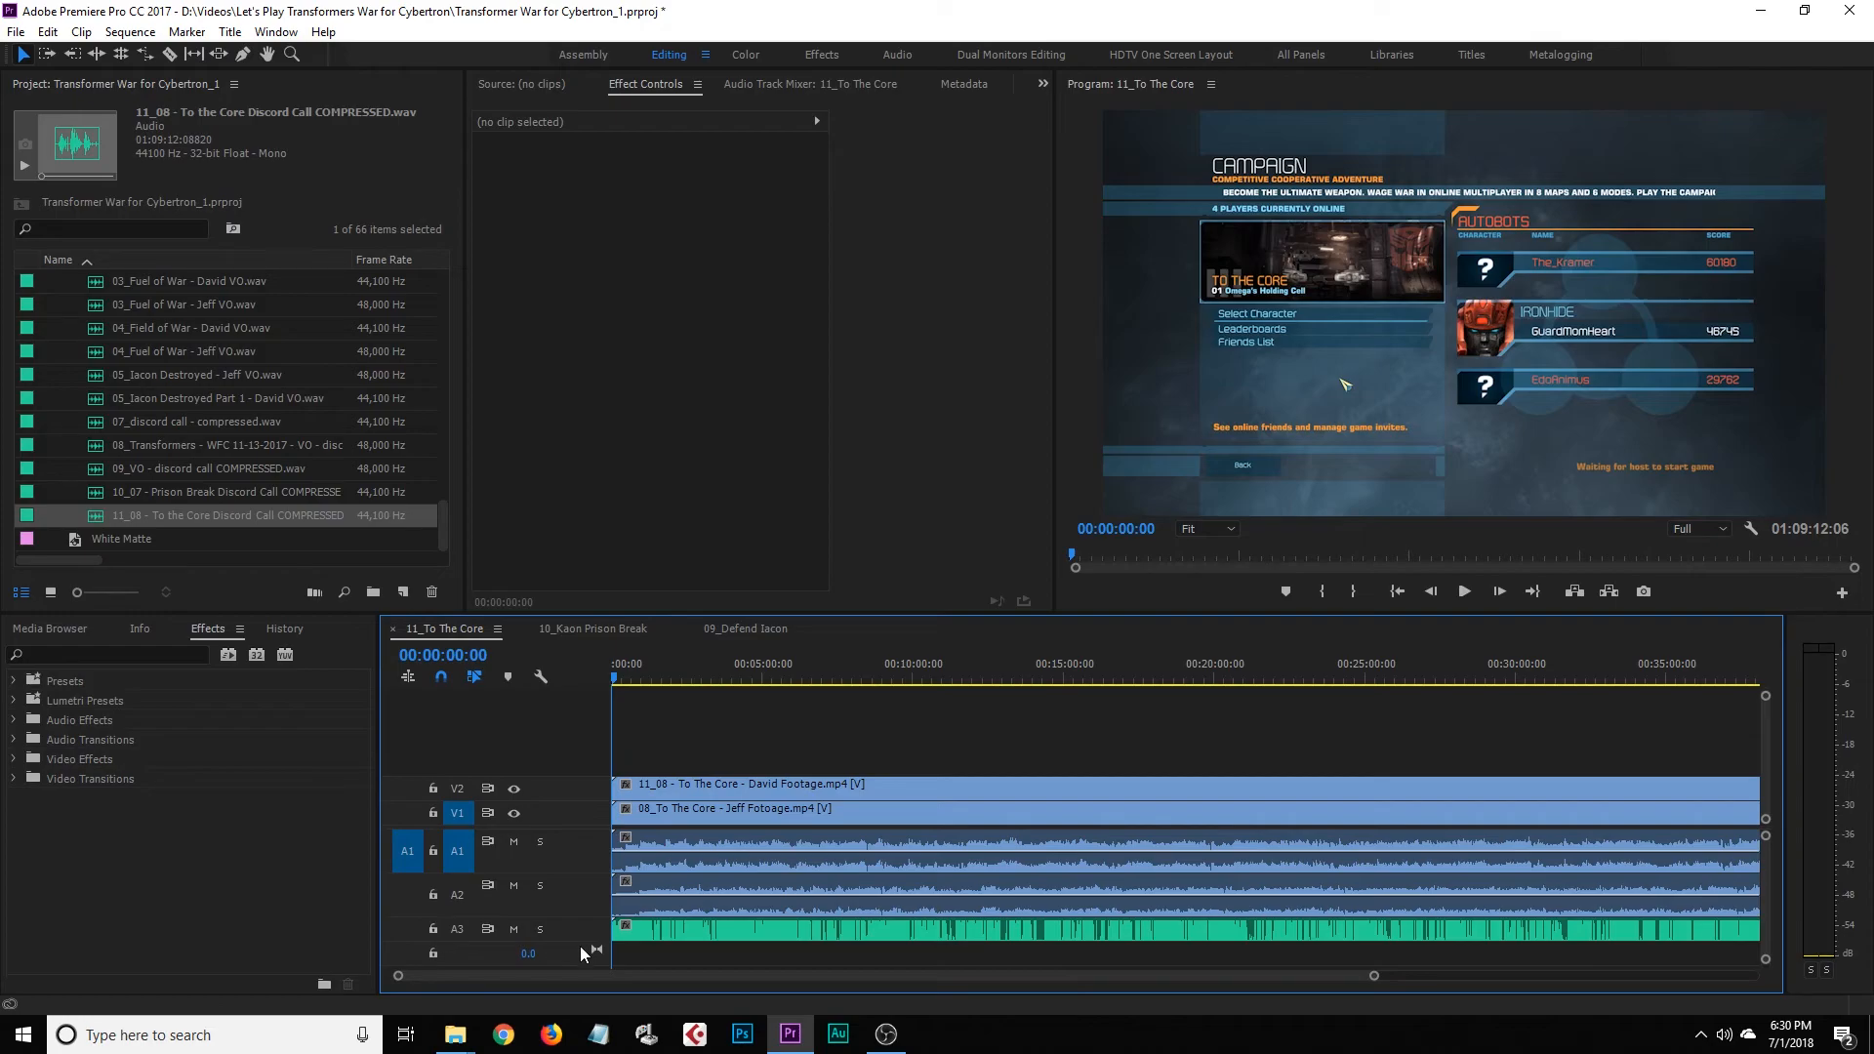
pyautogui.doubleClick(571, 933)
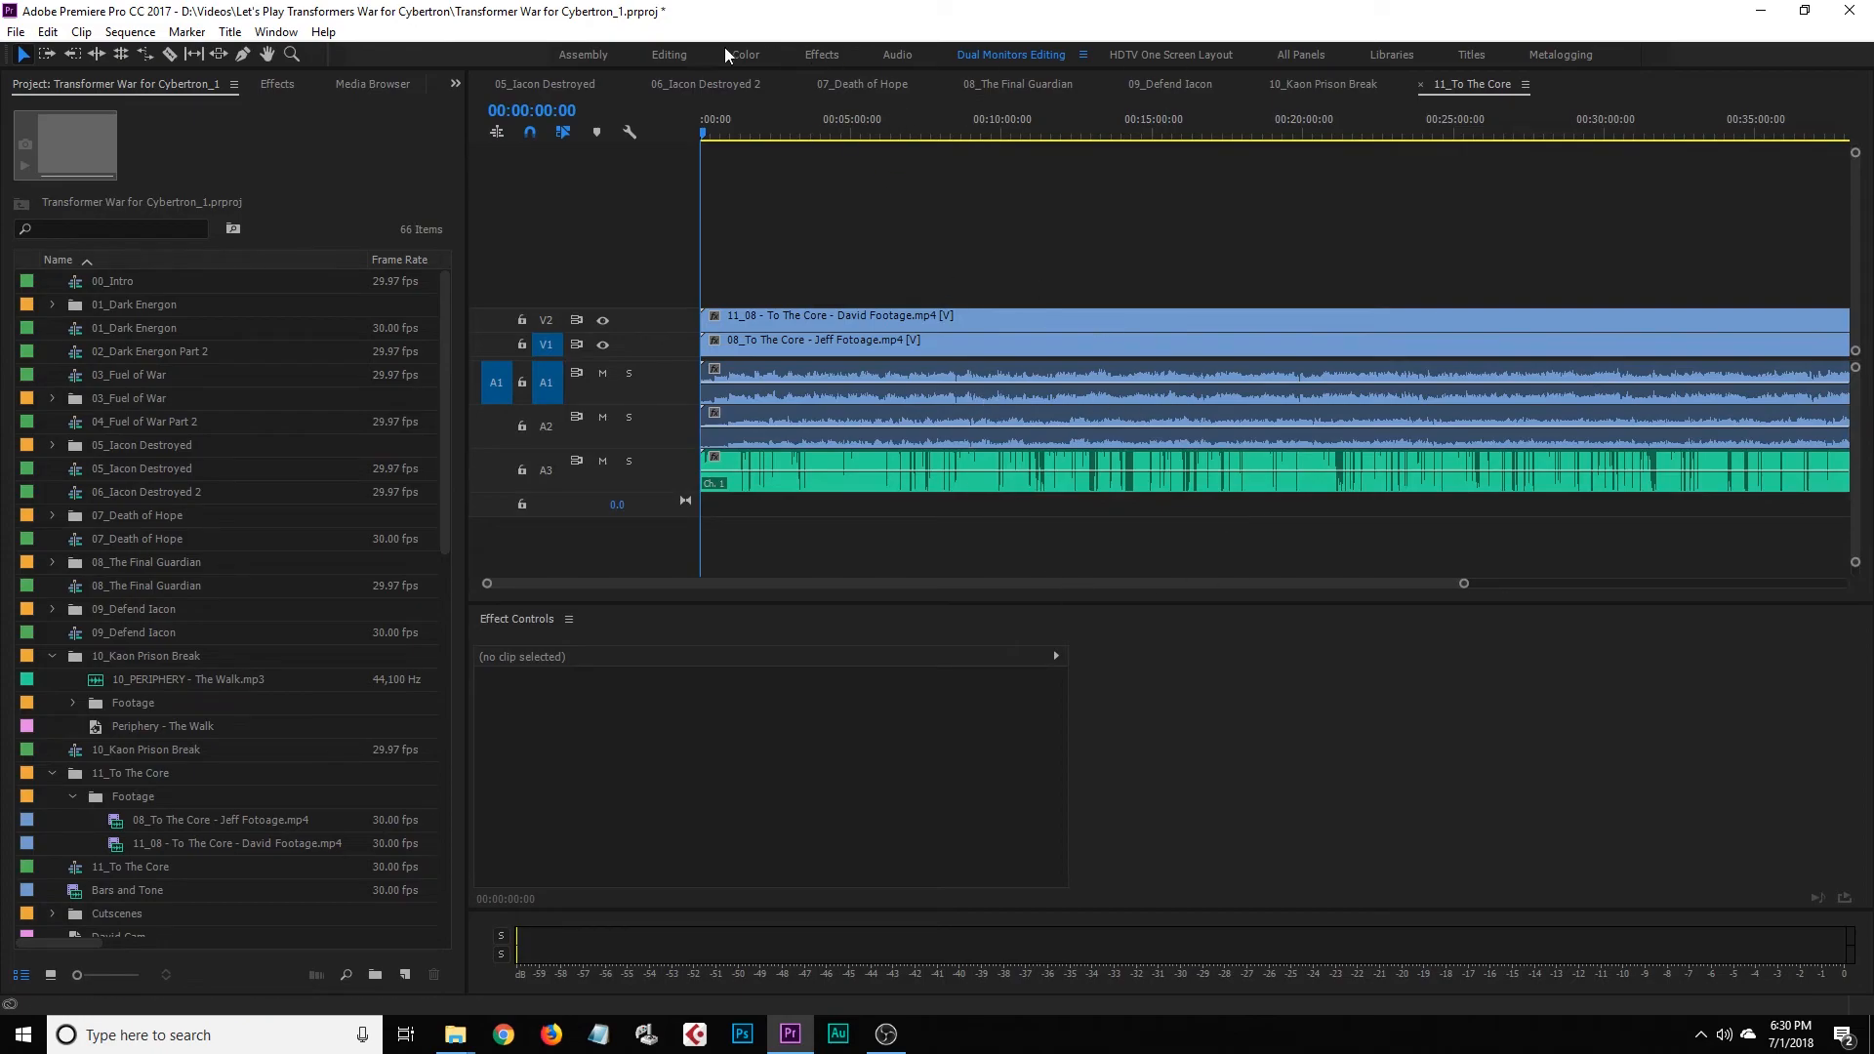
# Restore the Editing workspace and enlarge the timeline and its audio area so all three audio tracks fit
pyautogui.click(664, 54)
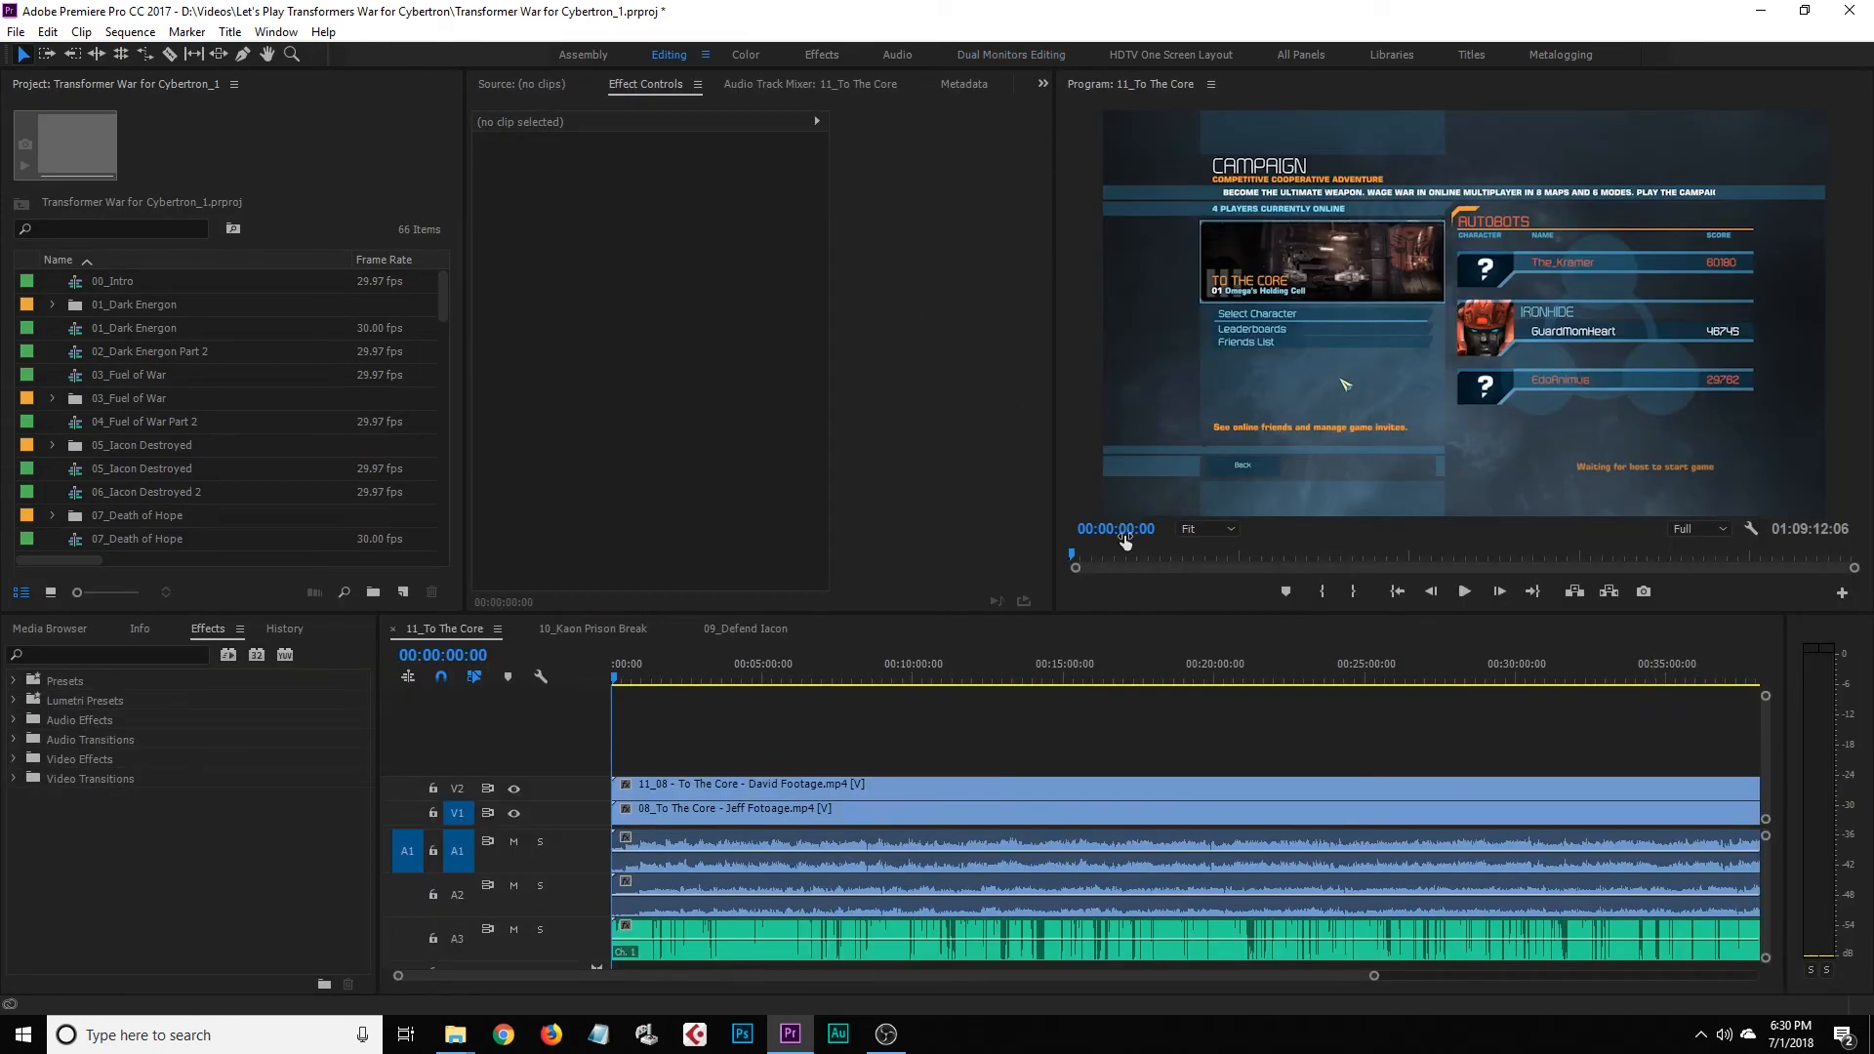
pyautogui.click(1767, 858)
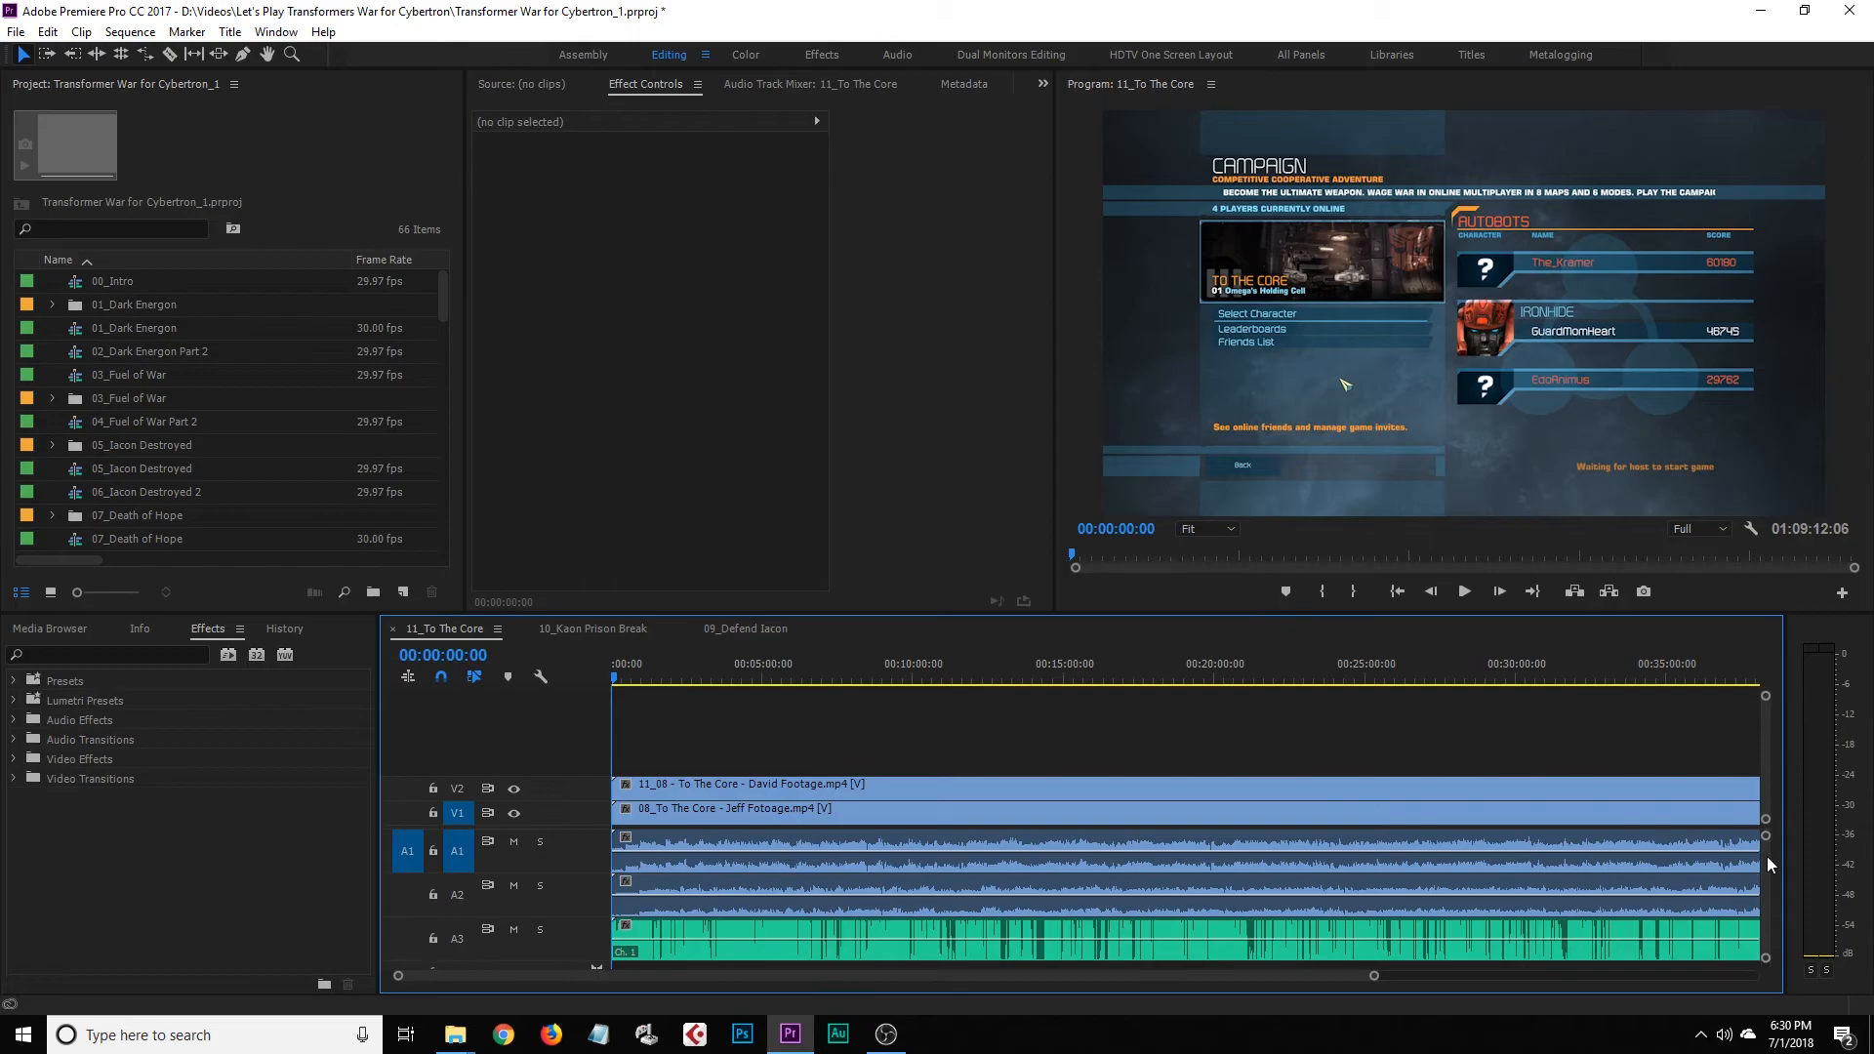
pyautogui.scroll(-2, 1768, 858)
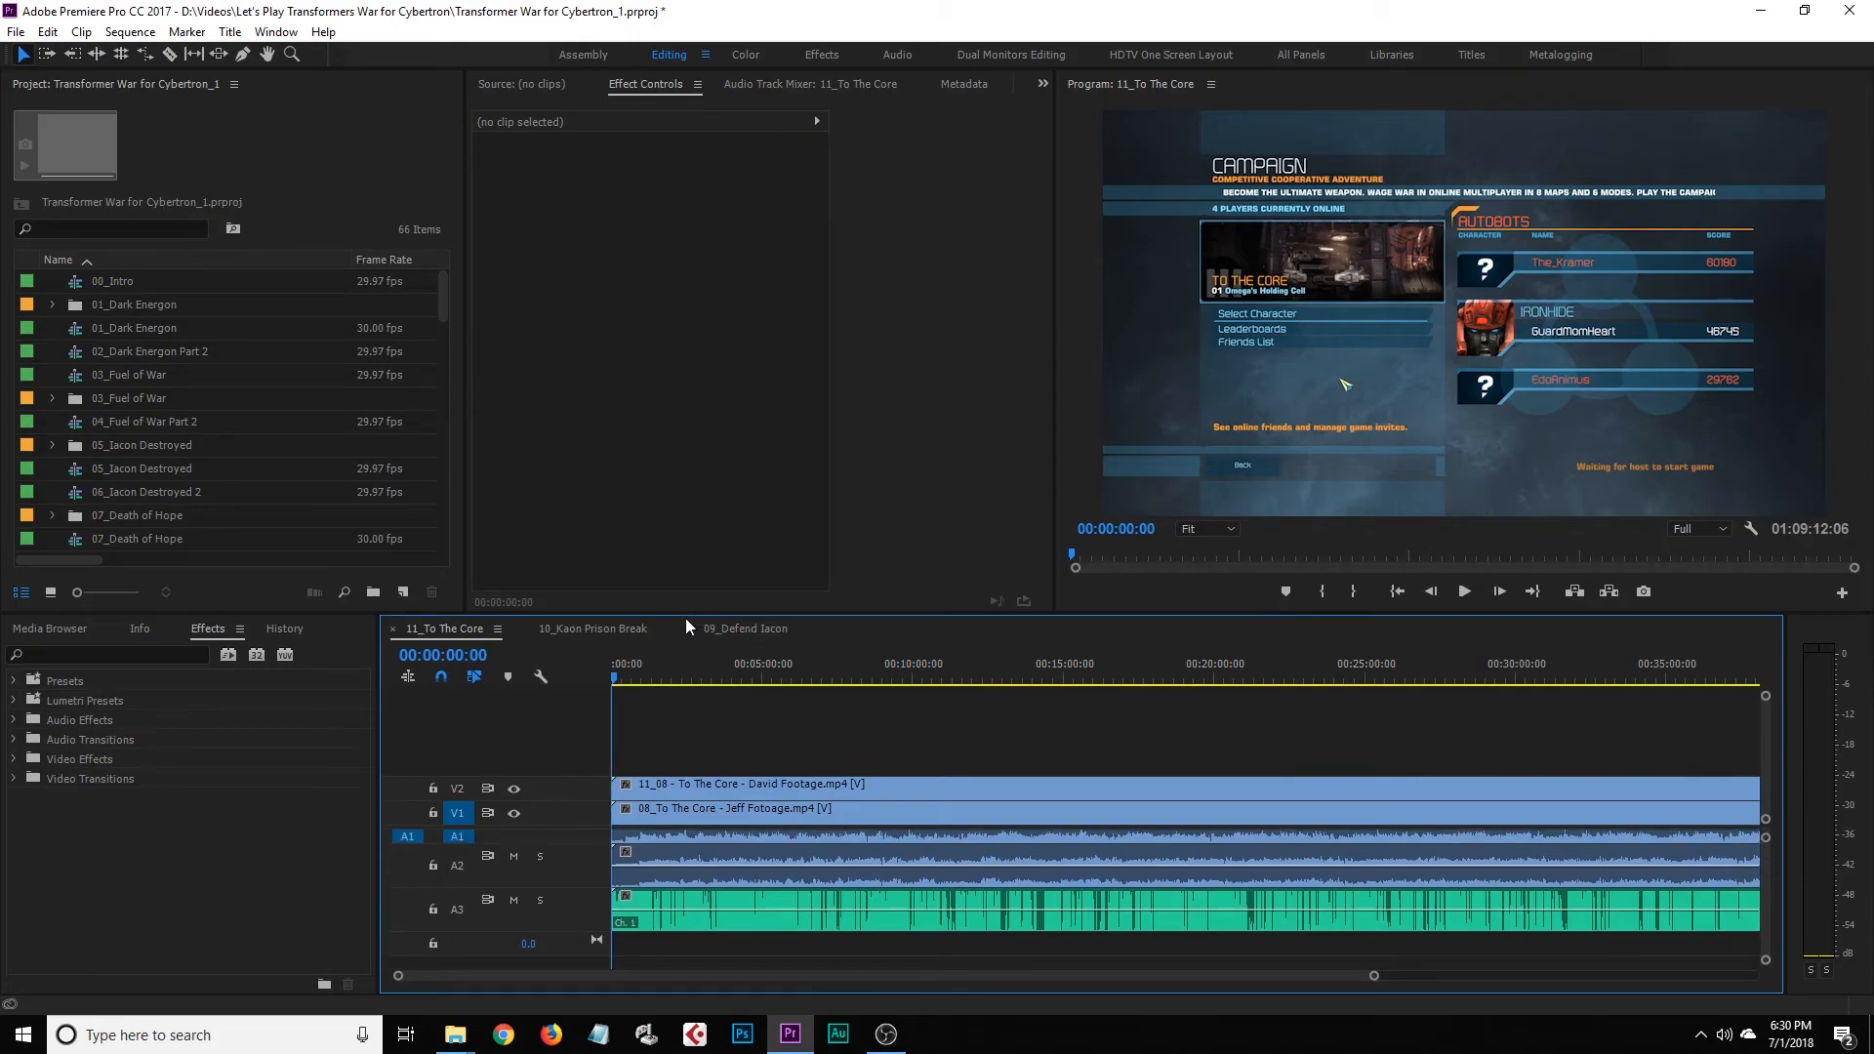
pyautogui.moveTo(686, 616); pyautogui.dragTo(683, 562)
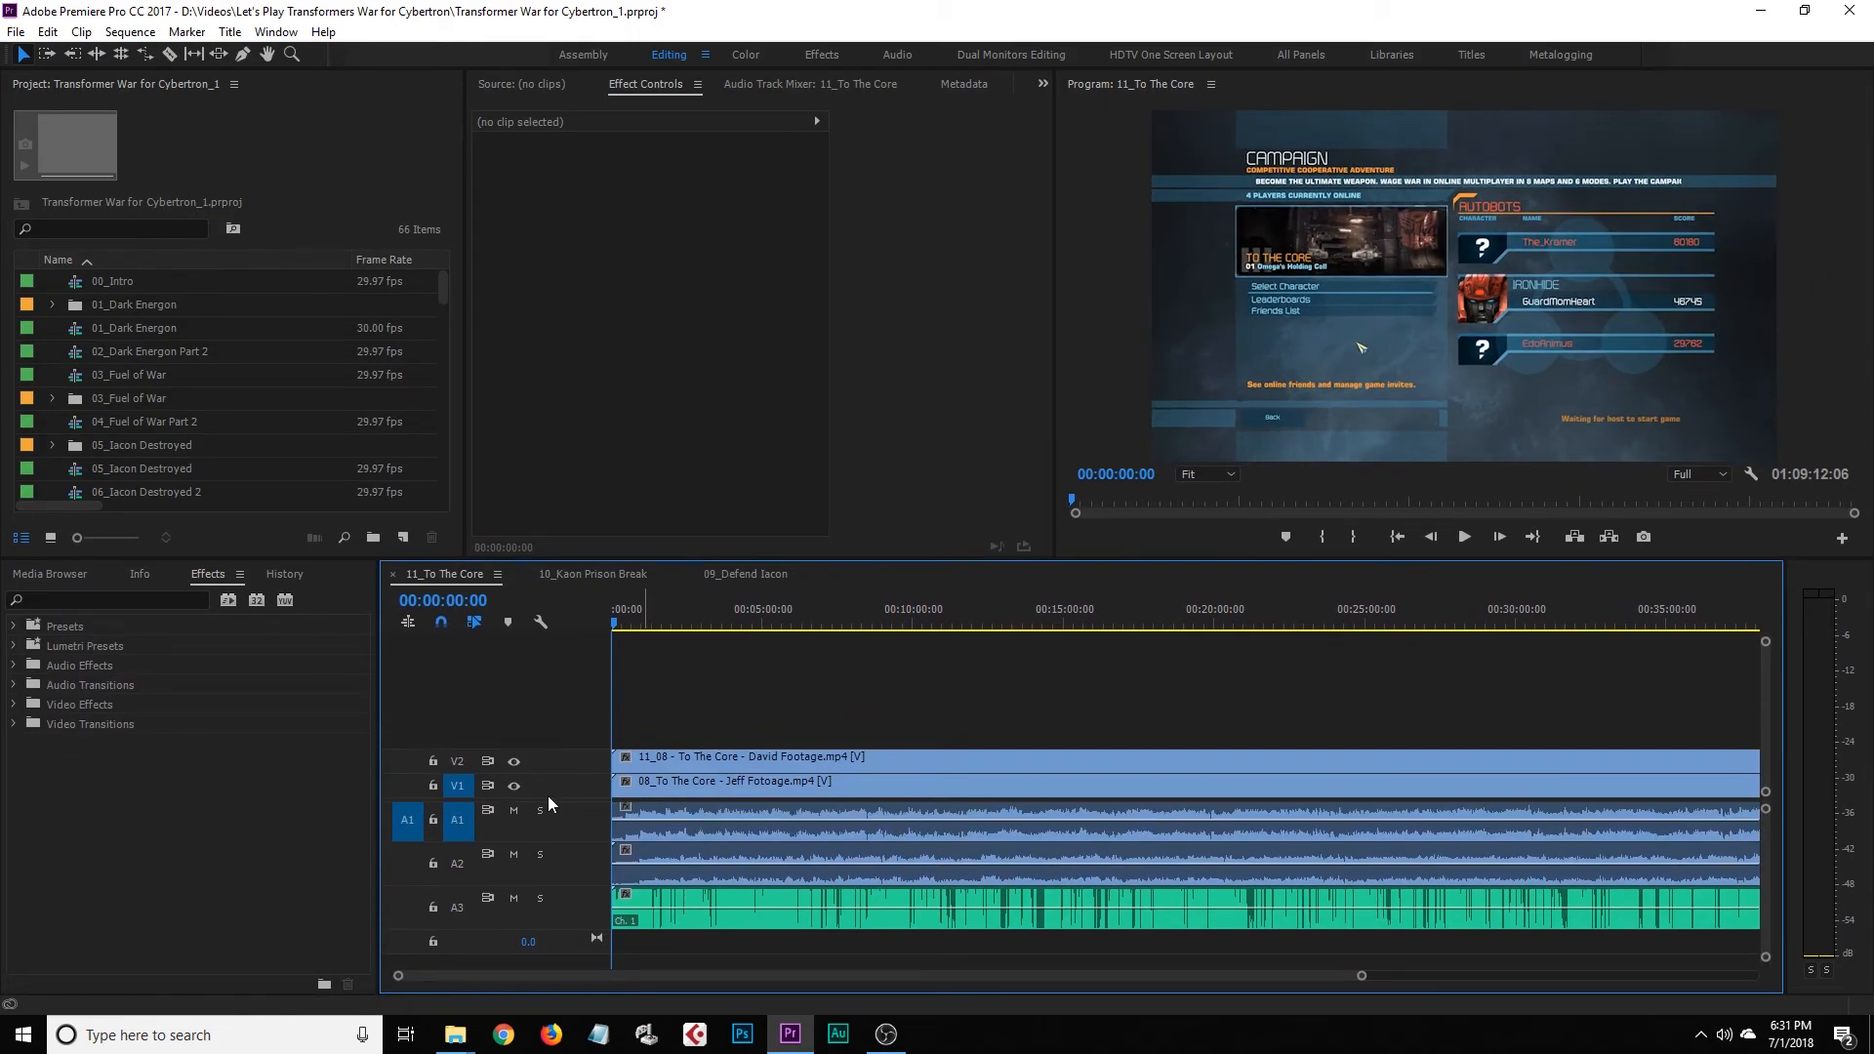
pyautogui.moveTo(571, 800); pyautogui.dragTo(574, 732)
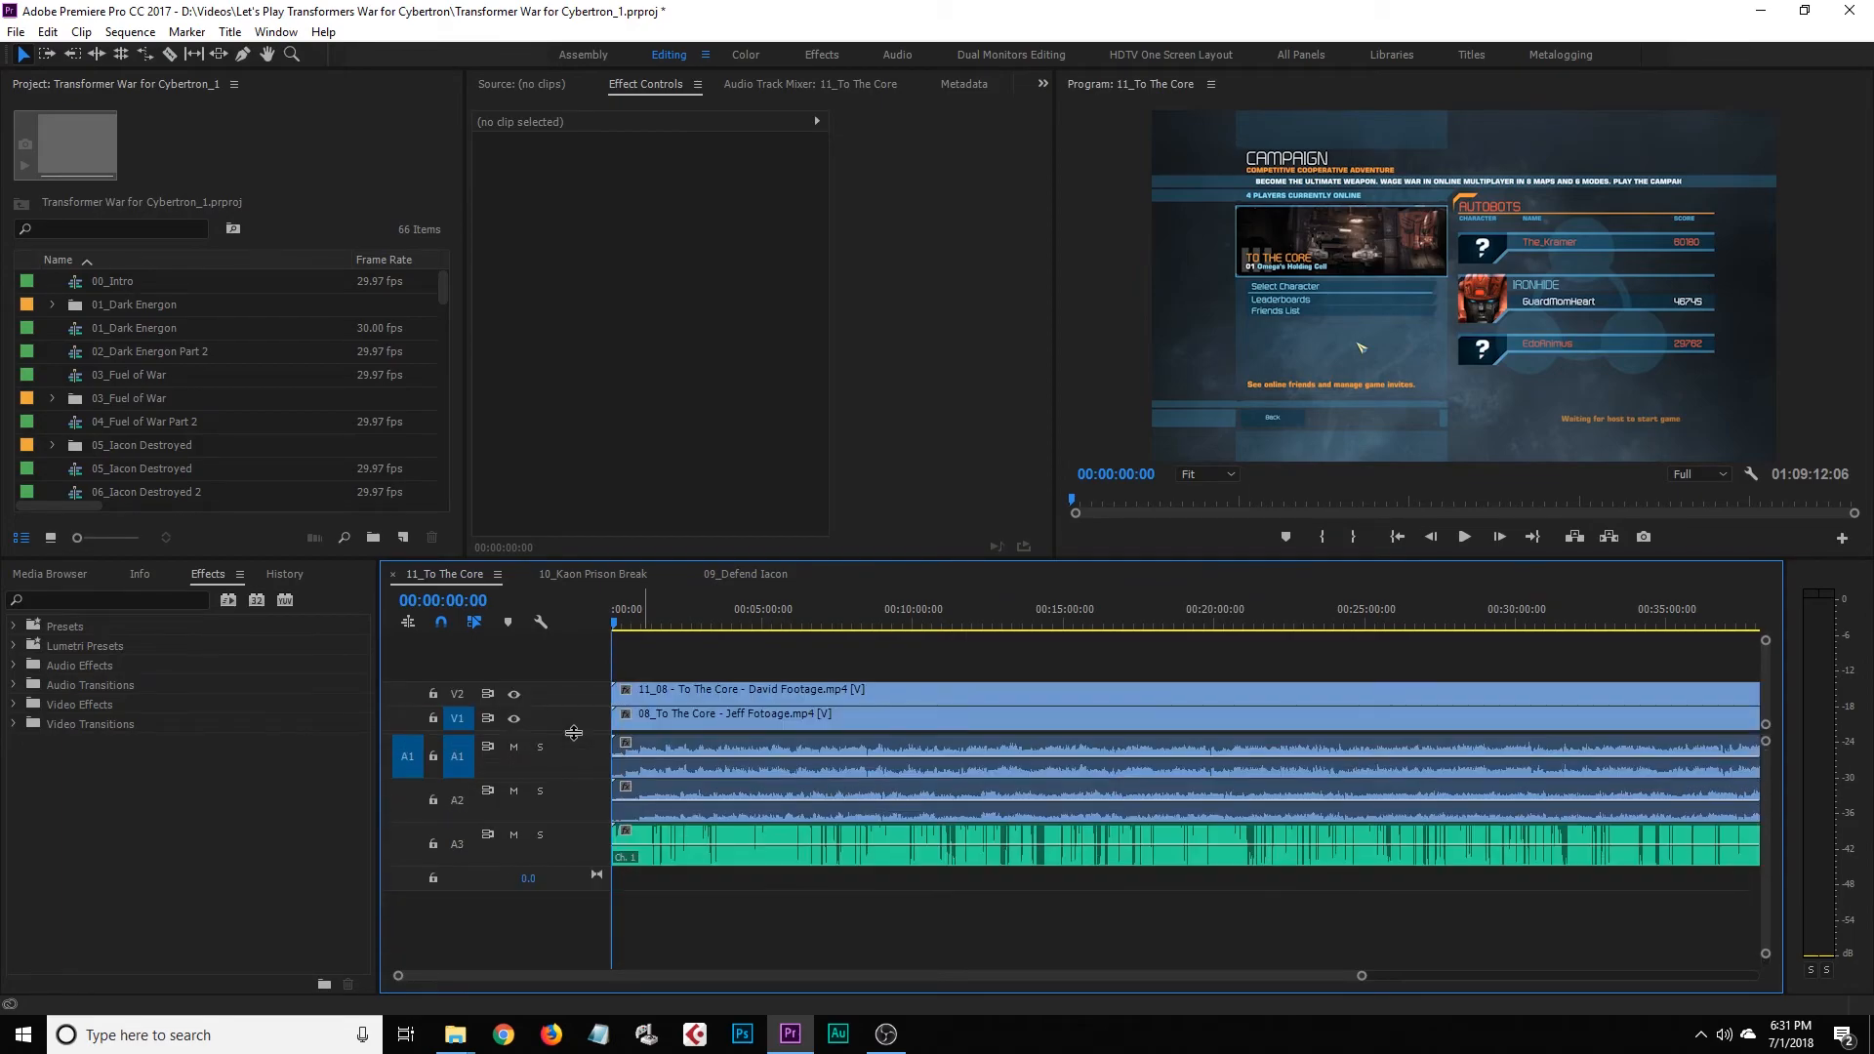
# Scrub from the sequence start to about 00:01:31 and briefly play the combined tracks
pyautogui.moveTo(661, 624); pyautogui.dragTo(612, 628)
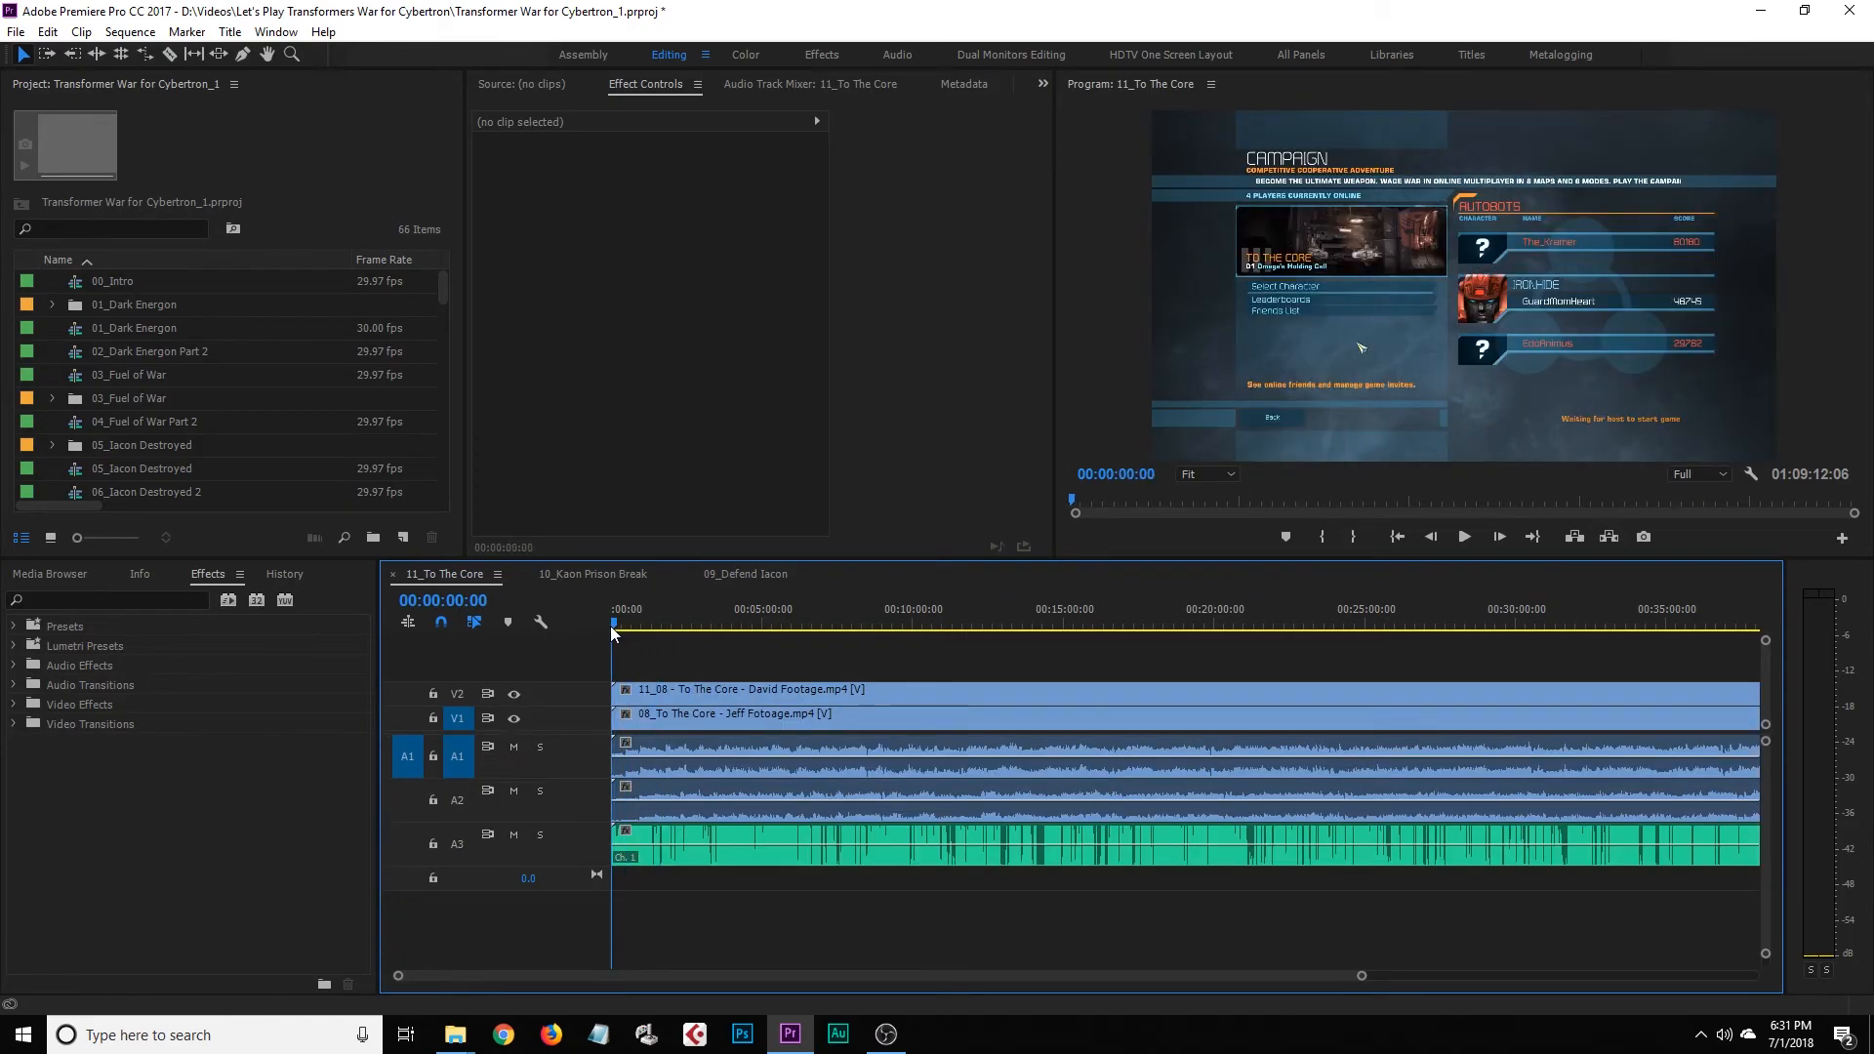
pyautogui.moveTo(611, 628); pyautogui.dragTo(657, 630)
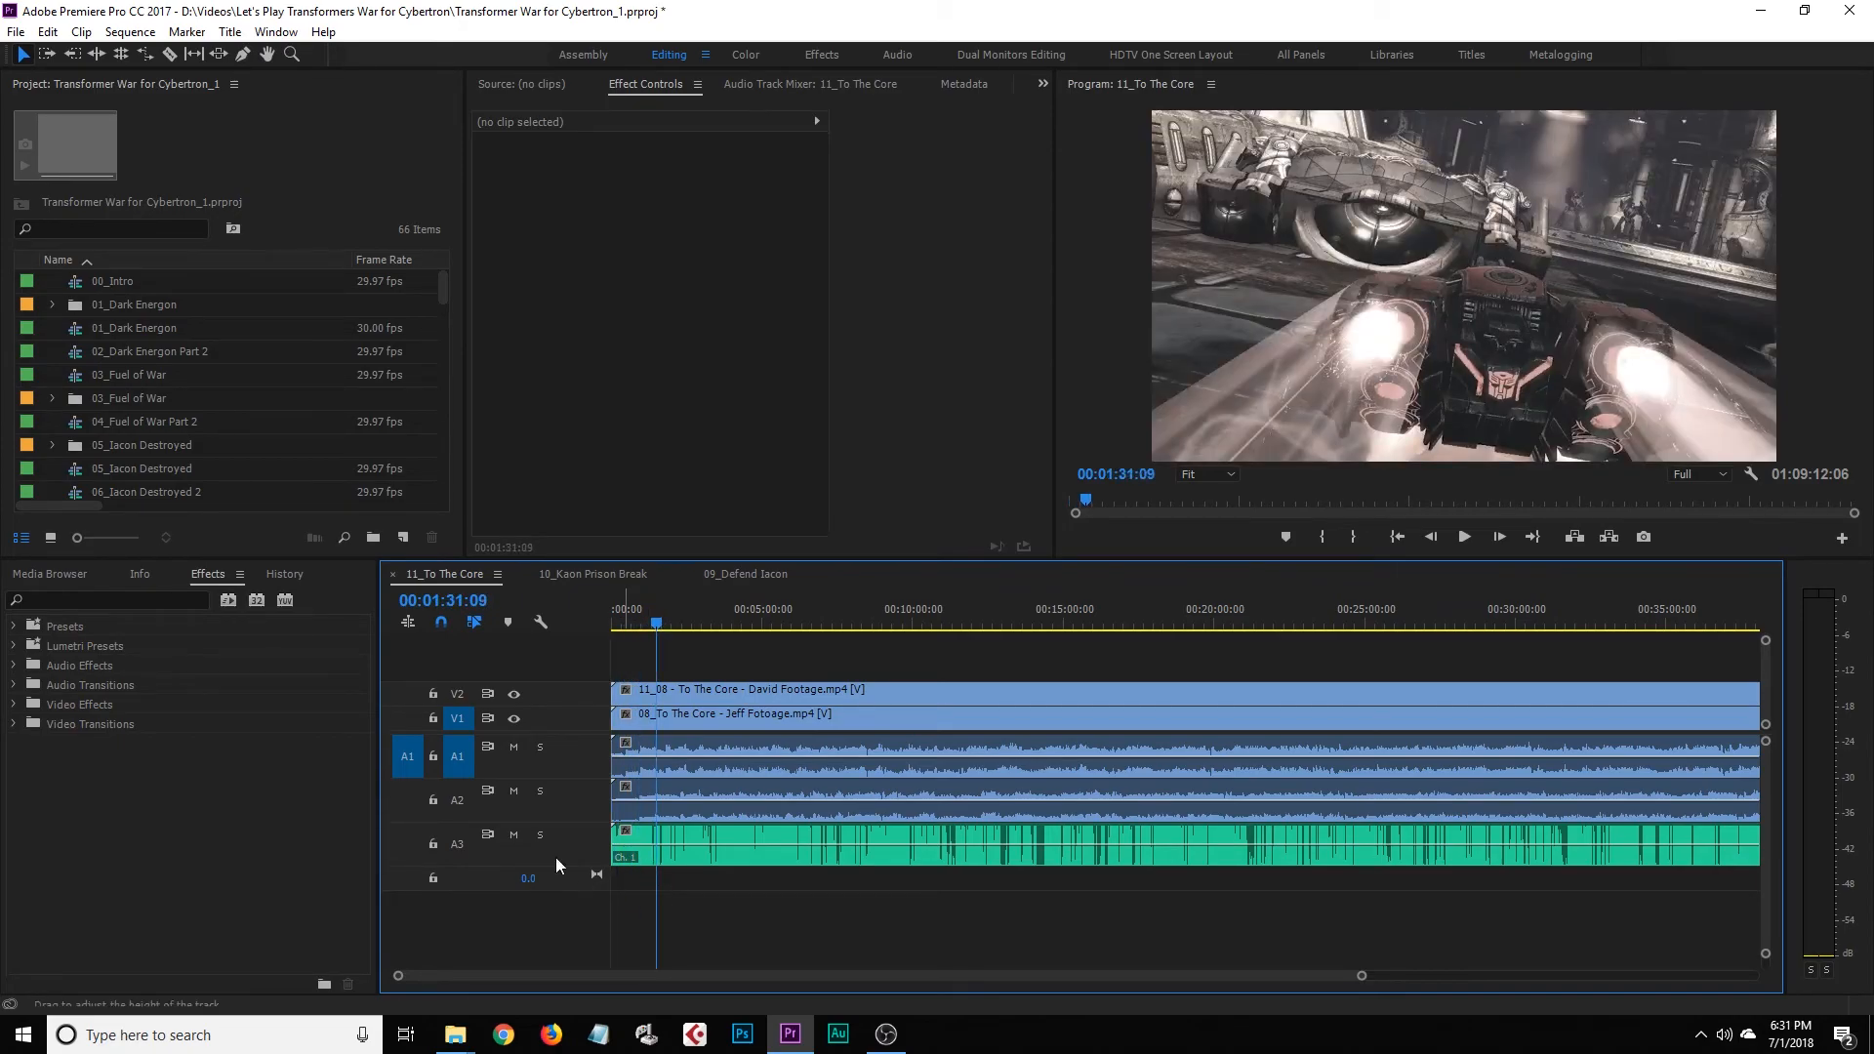
pyautogui.press('space')
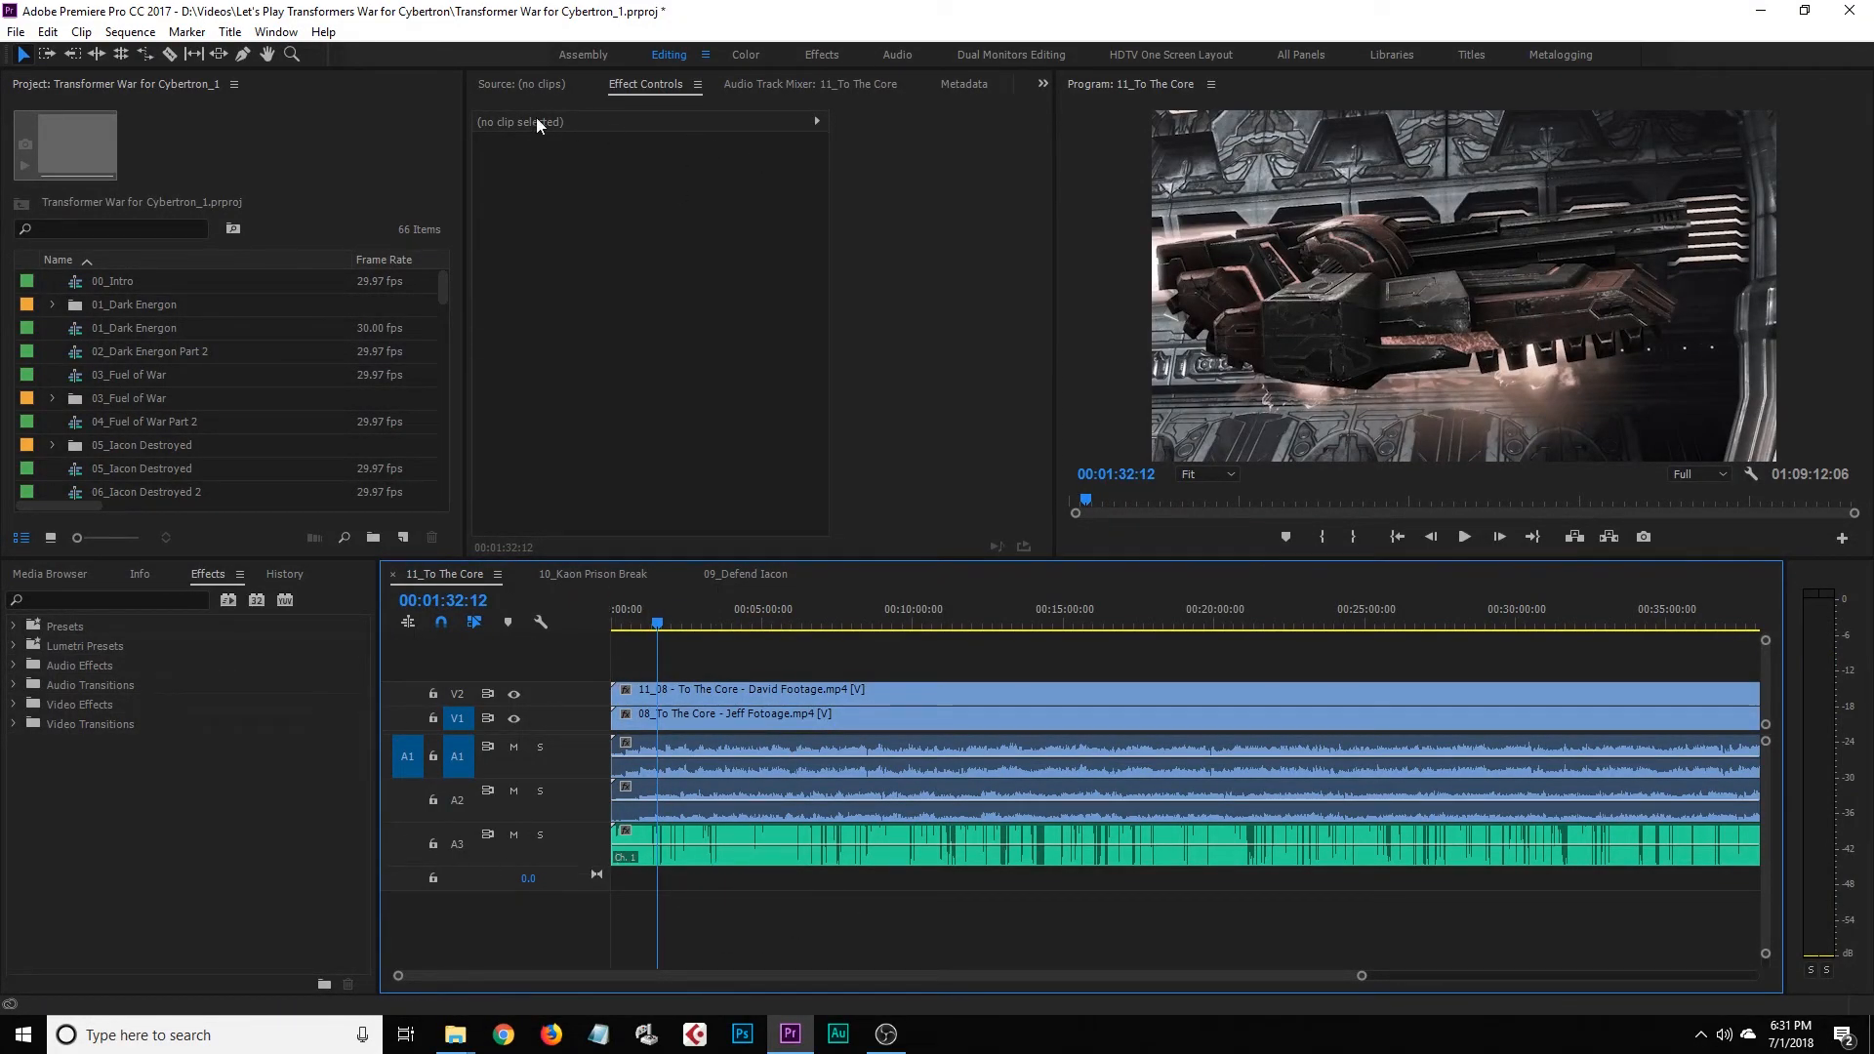
# Set the Audio 3 track volume to -6 dB in the Audio Track Mixer
pyautogui.click(752, 85)
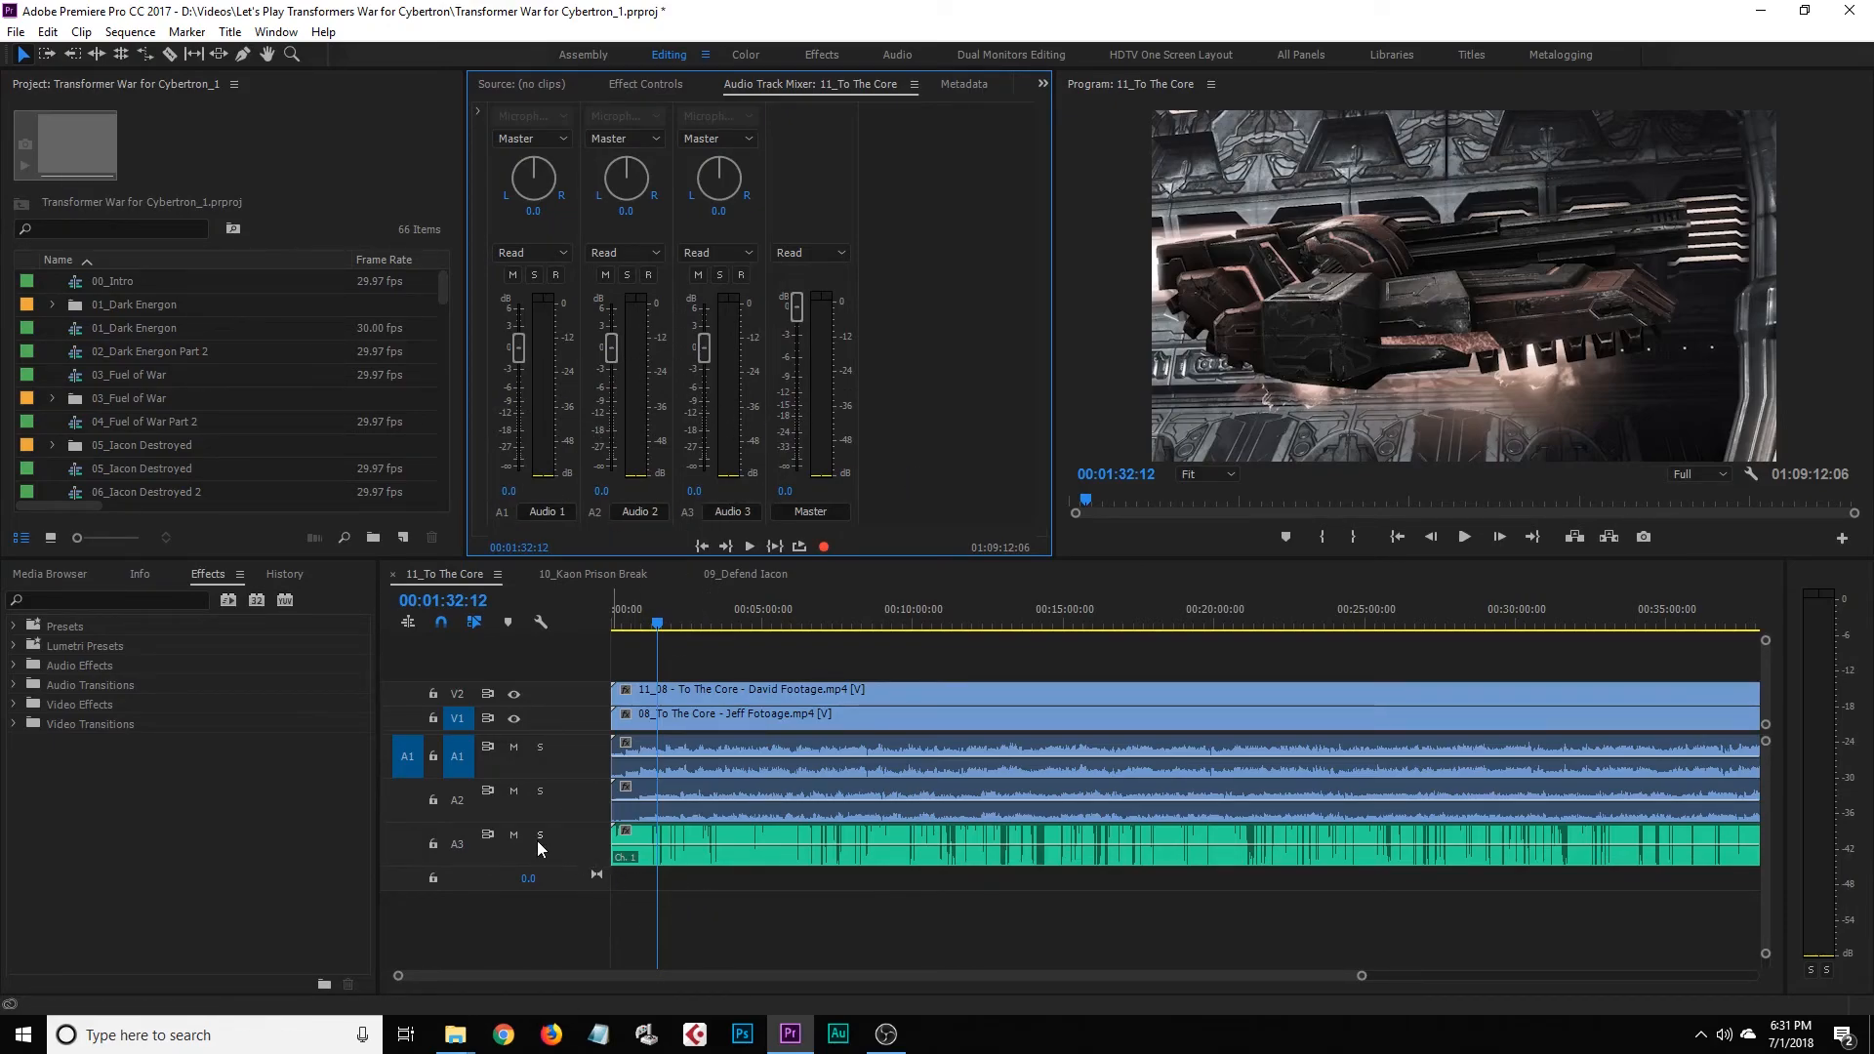
pyautogui.click(694, 491)
pyautogui.write('-6')
pyautogui.press('Return')
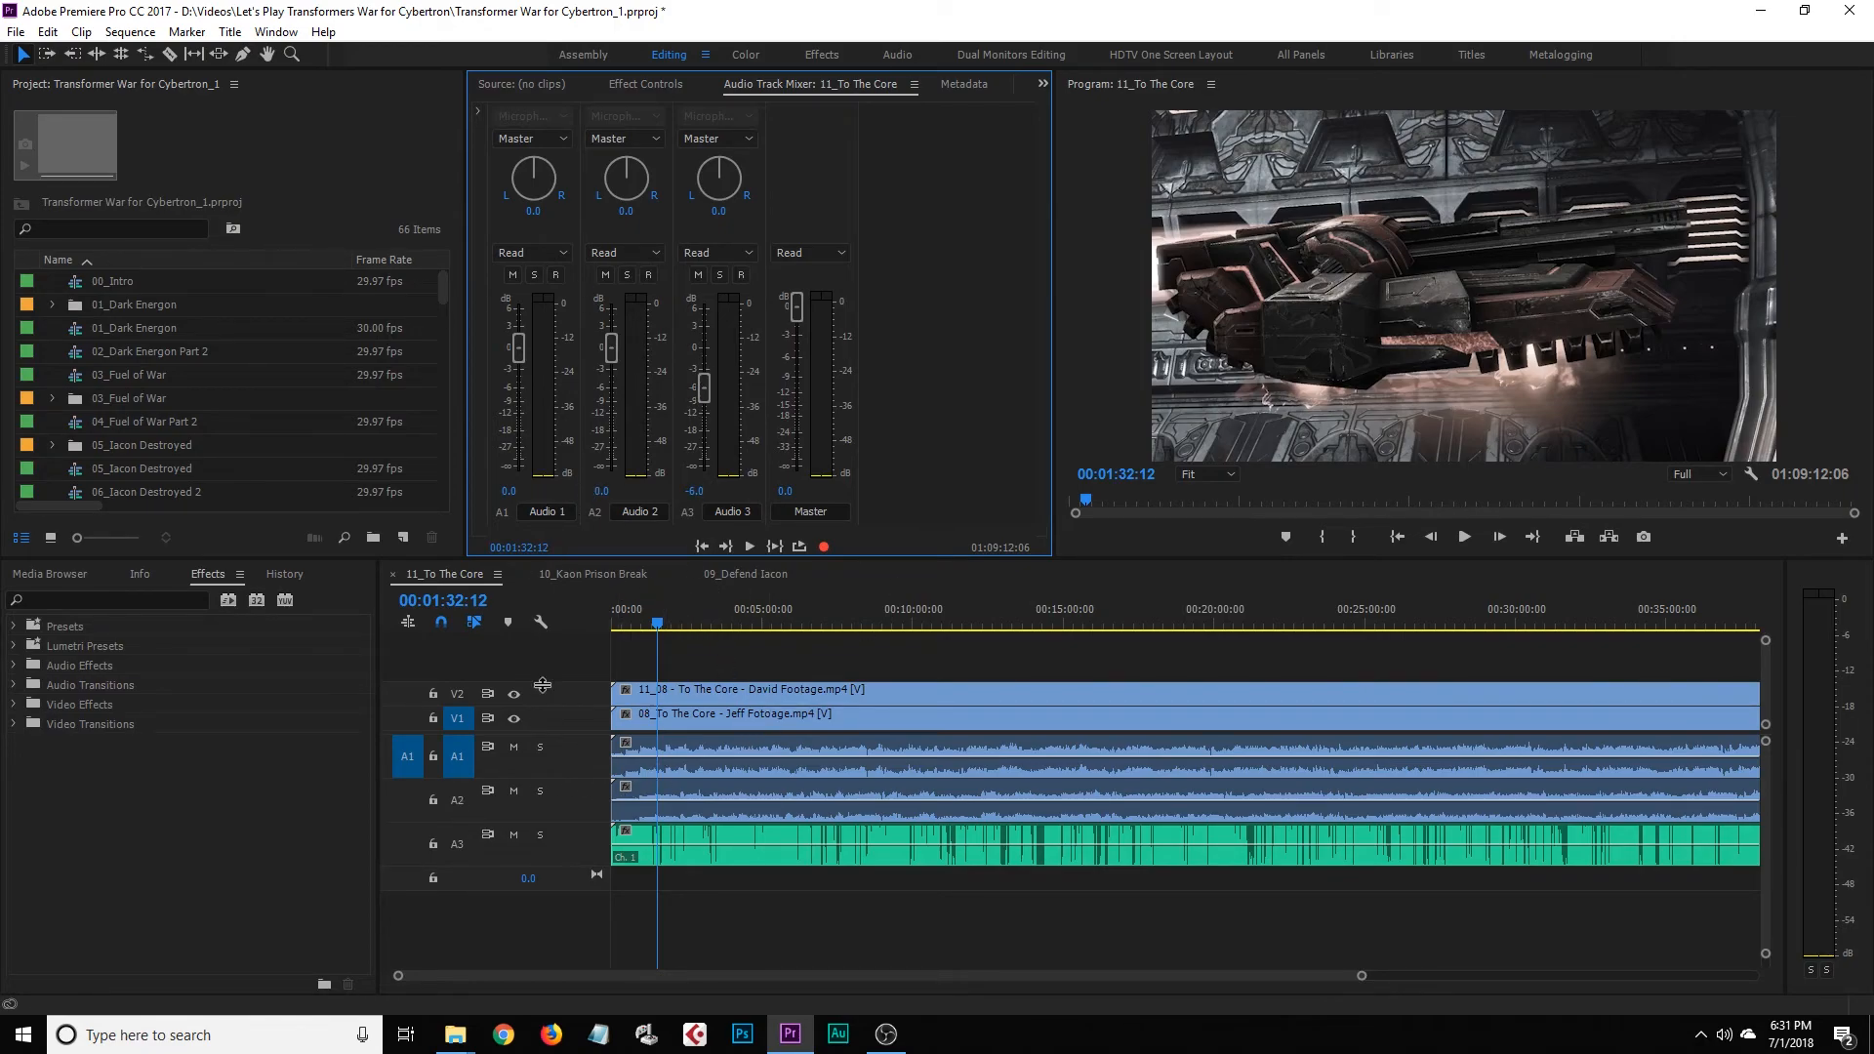
# Mute track A2 and play the sequence from about 00:02:40 to check the level of the Discord call
pyautogui.click(518, 793)
pyautogui.click(690, 623)
pyautogui.press('space')
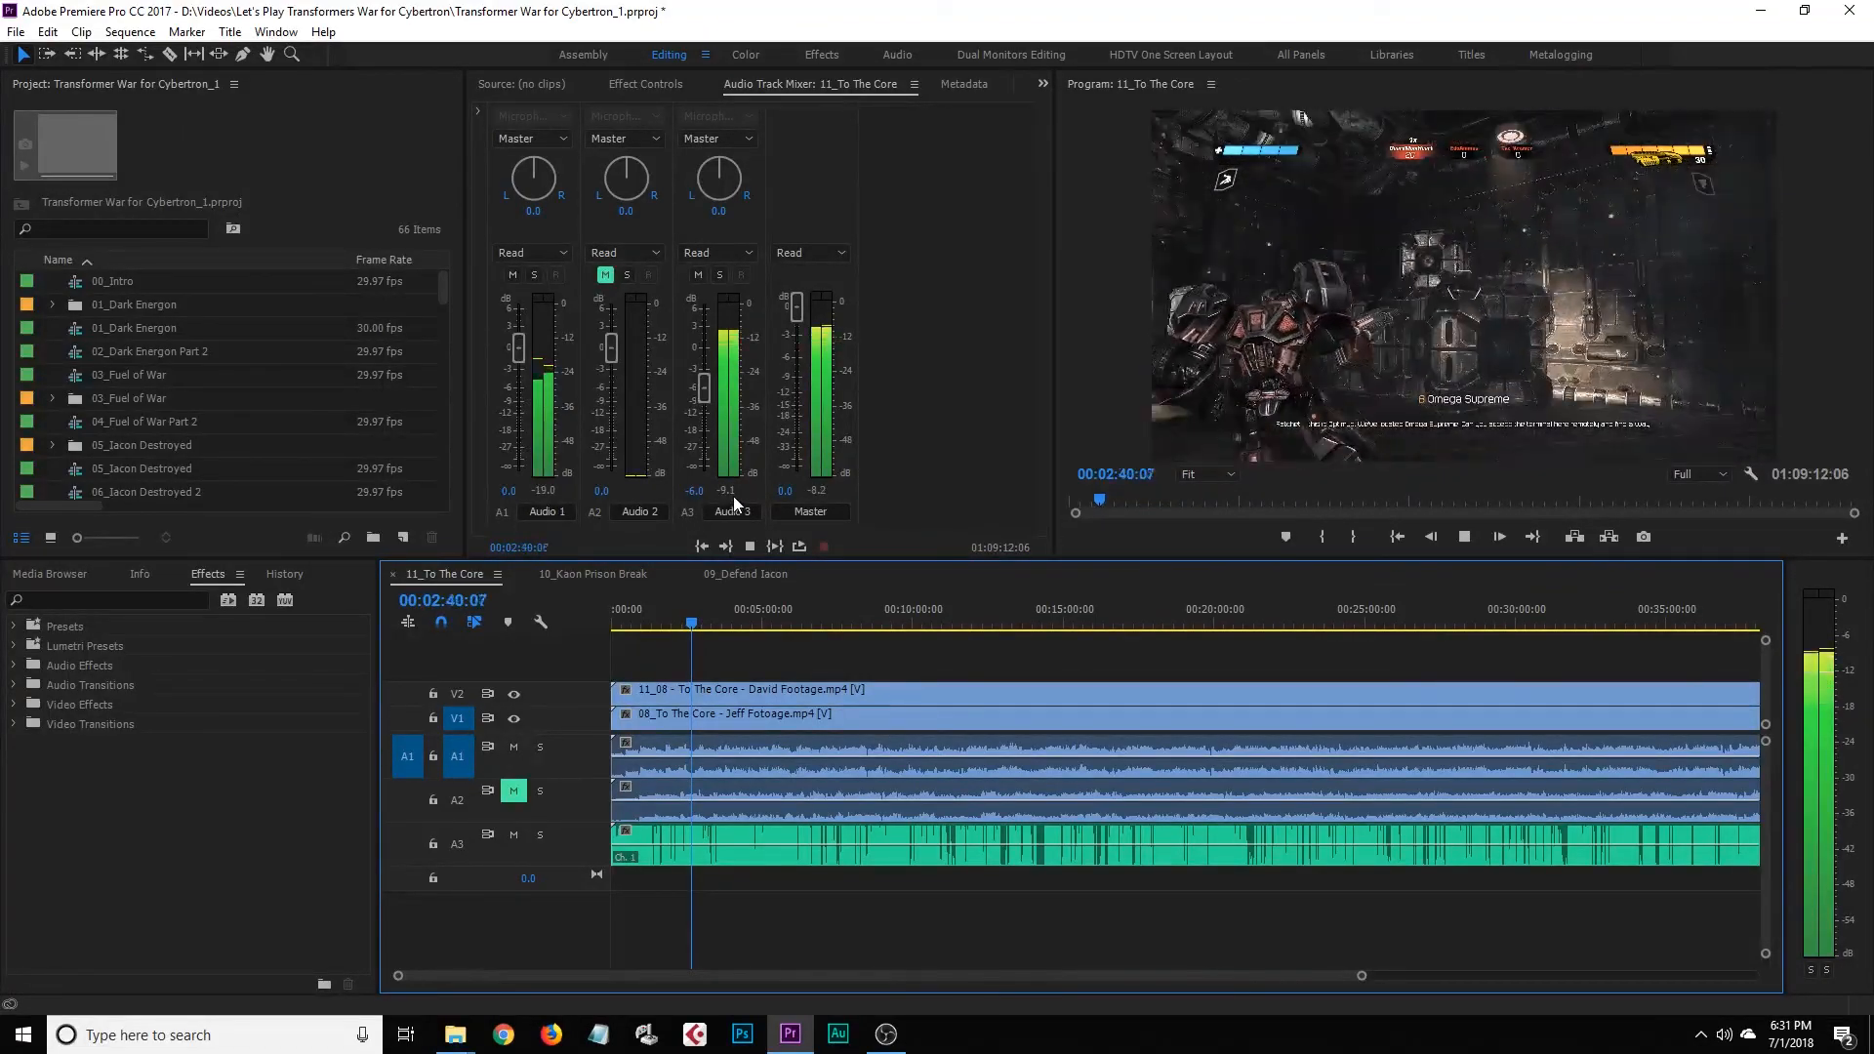
pyautogui.press('space')
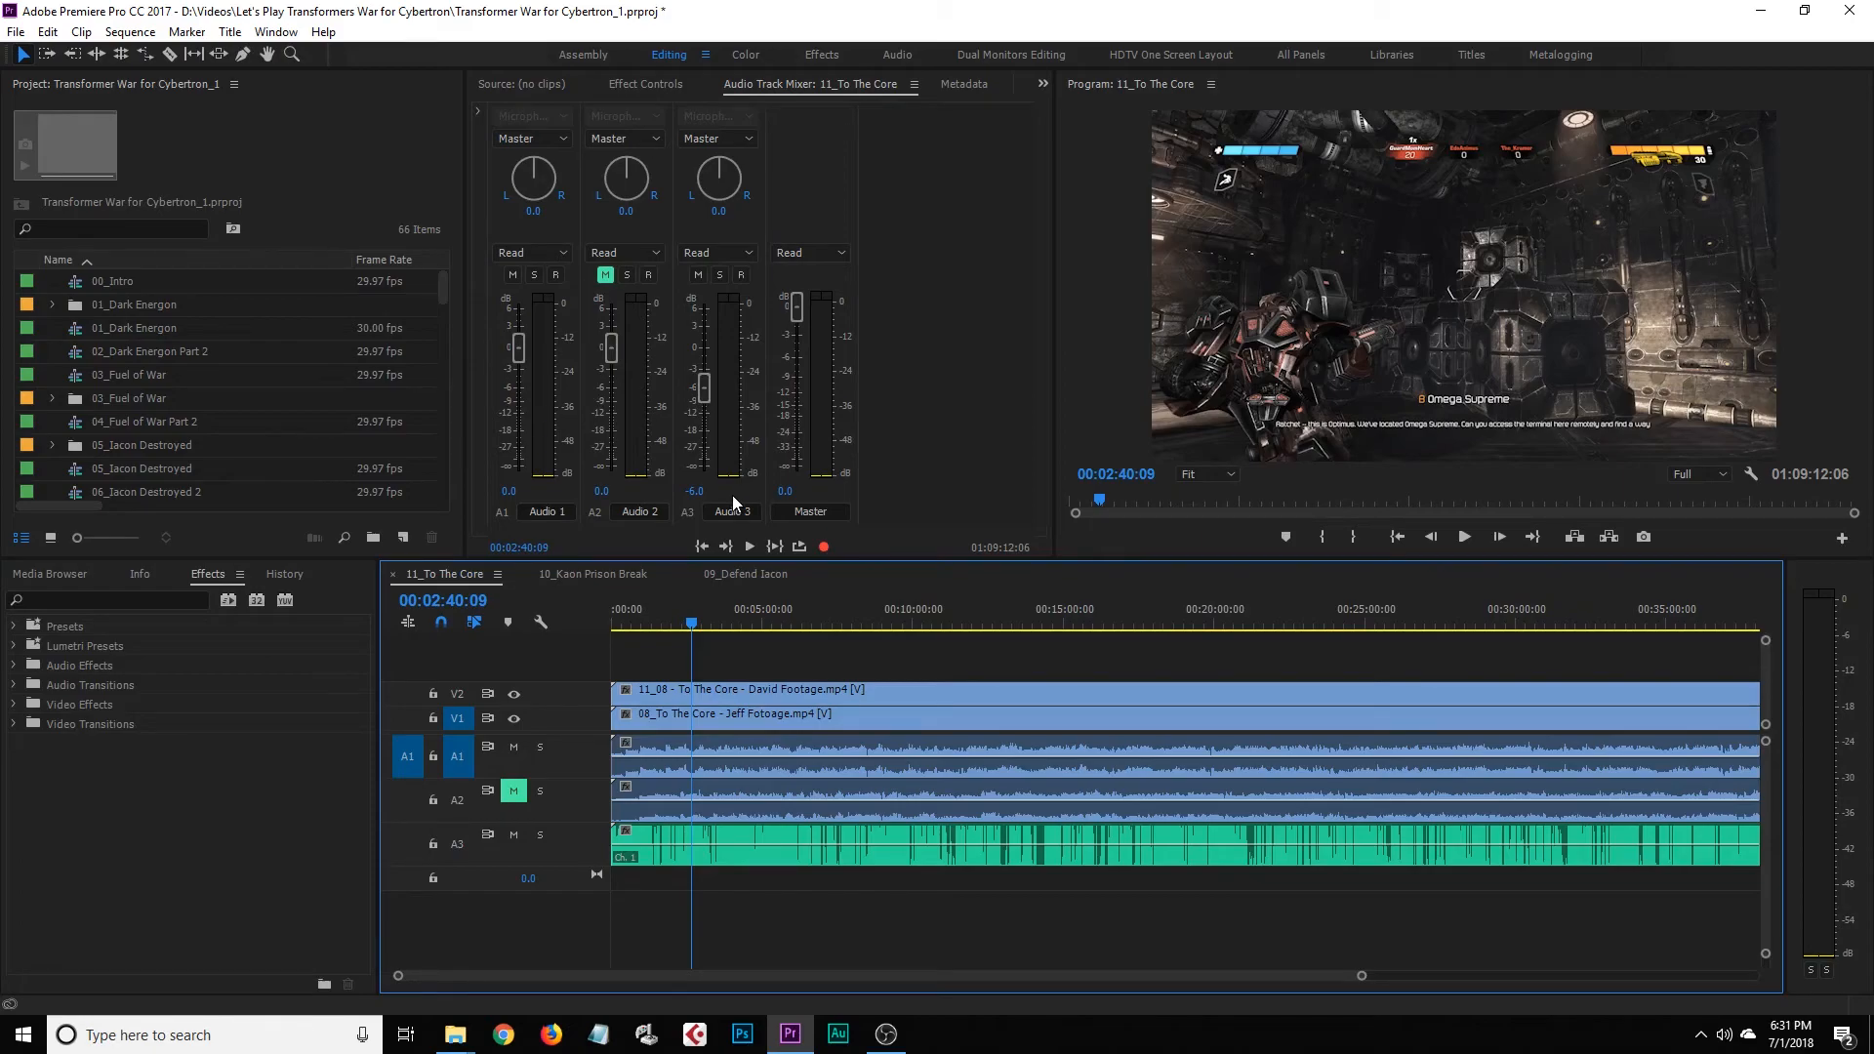
pyautogui.press('space')
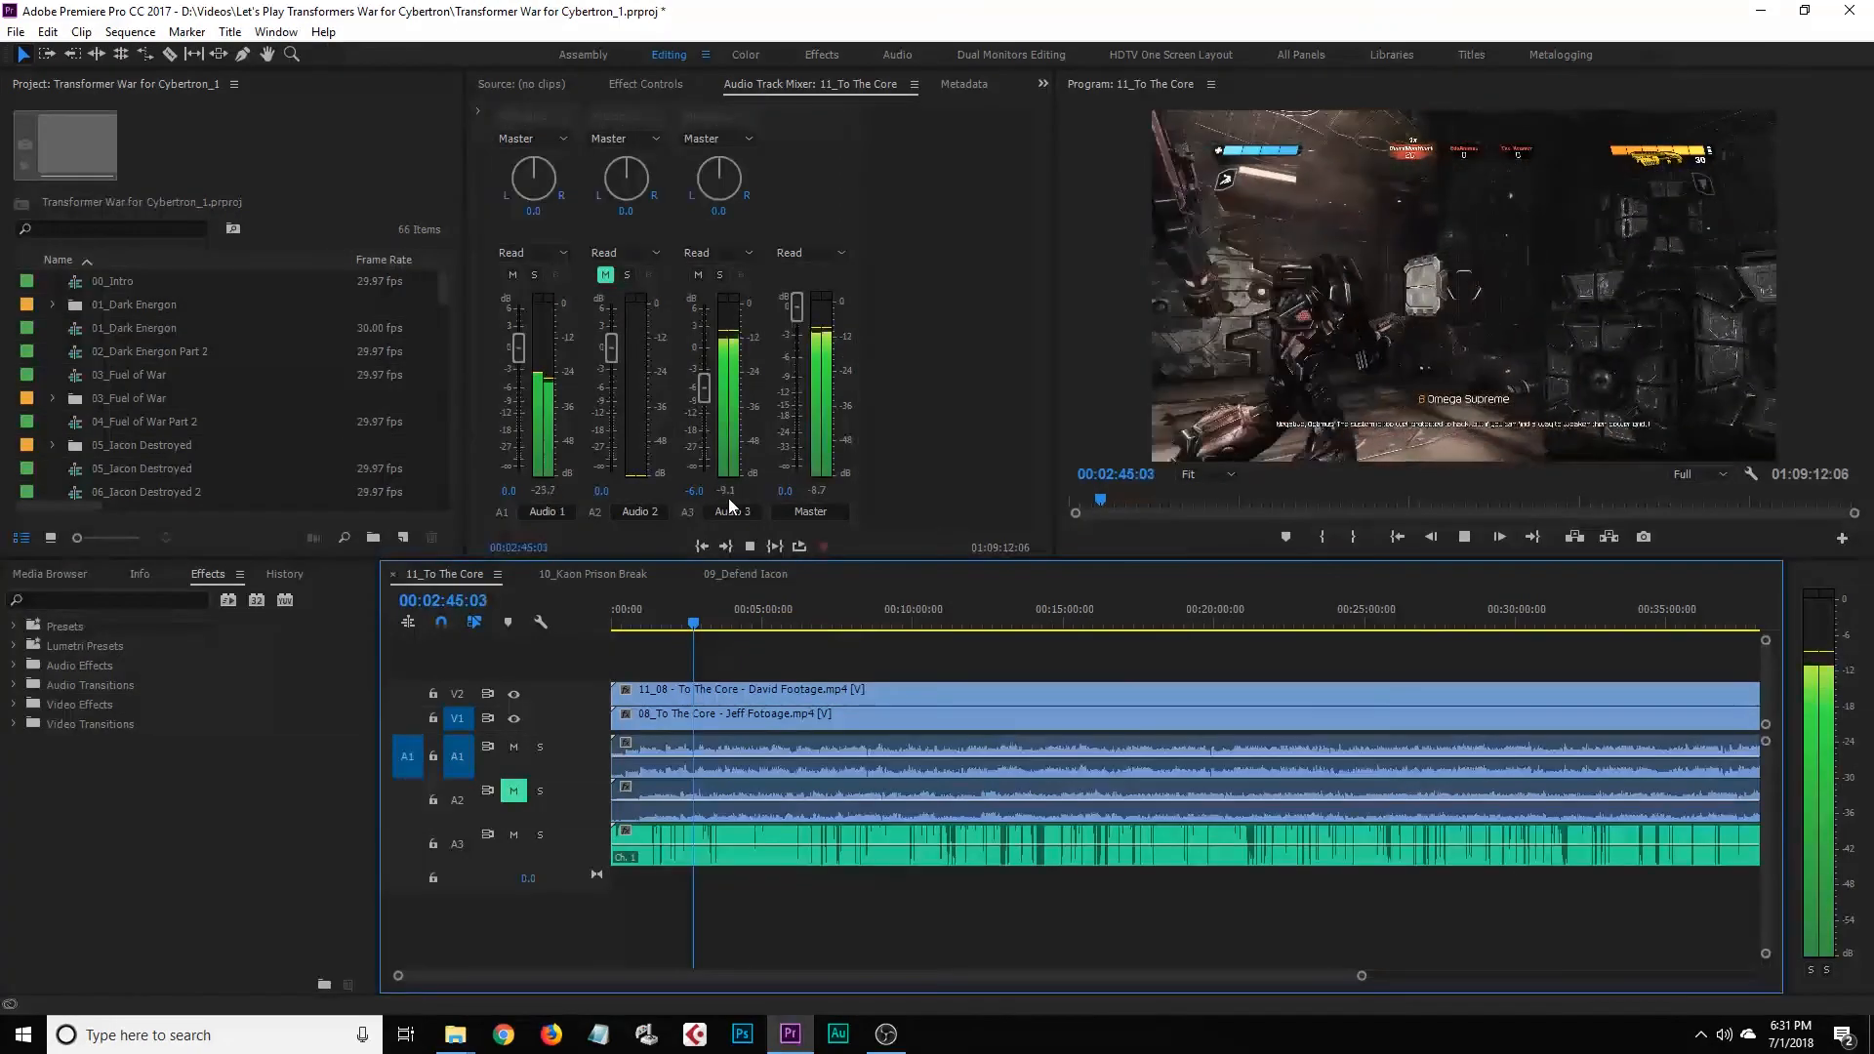
pyautogui.press('space')
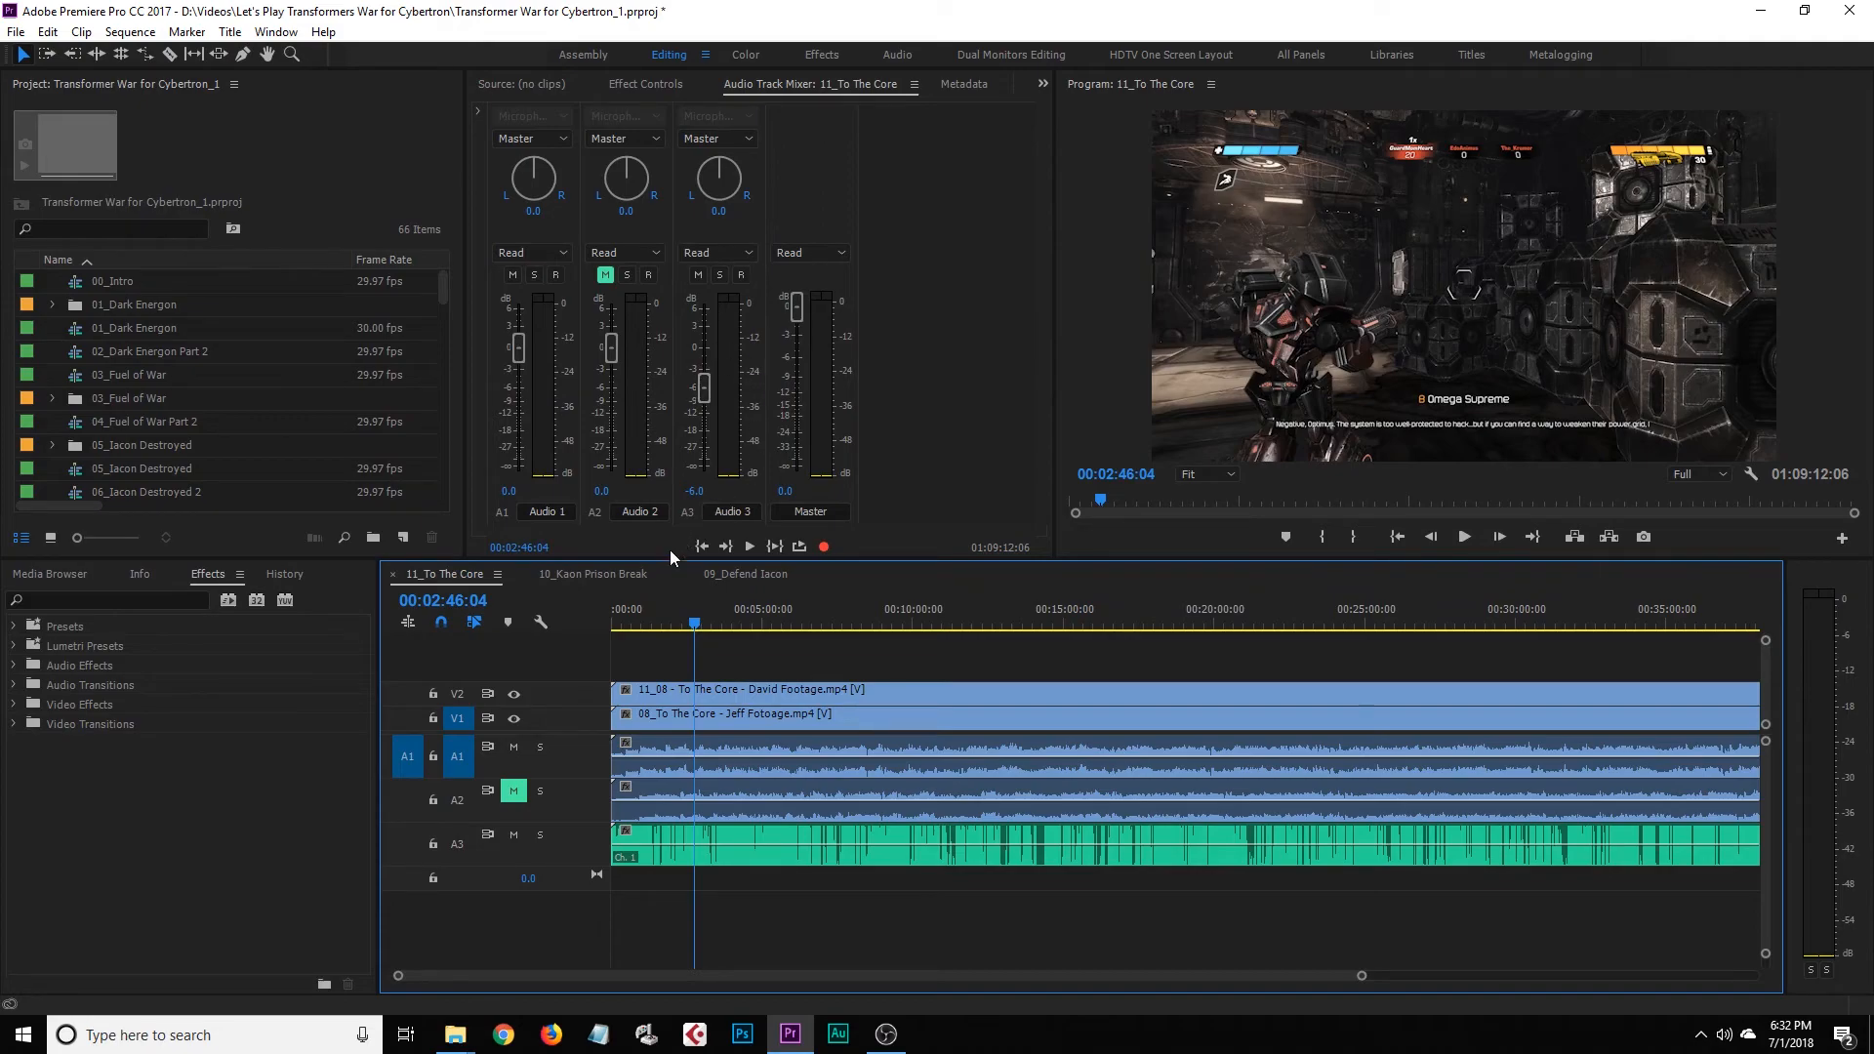
# Scrub the opening of the sequence to 00:01:19:20 and inspect the V1 clip with its A1 audio
pyautogui.click(633, 629)
pyautogui.moveTo(634, 633); pyautogui.dragTo(652, 629)
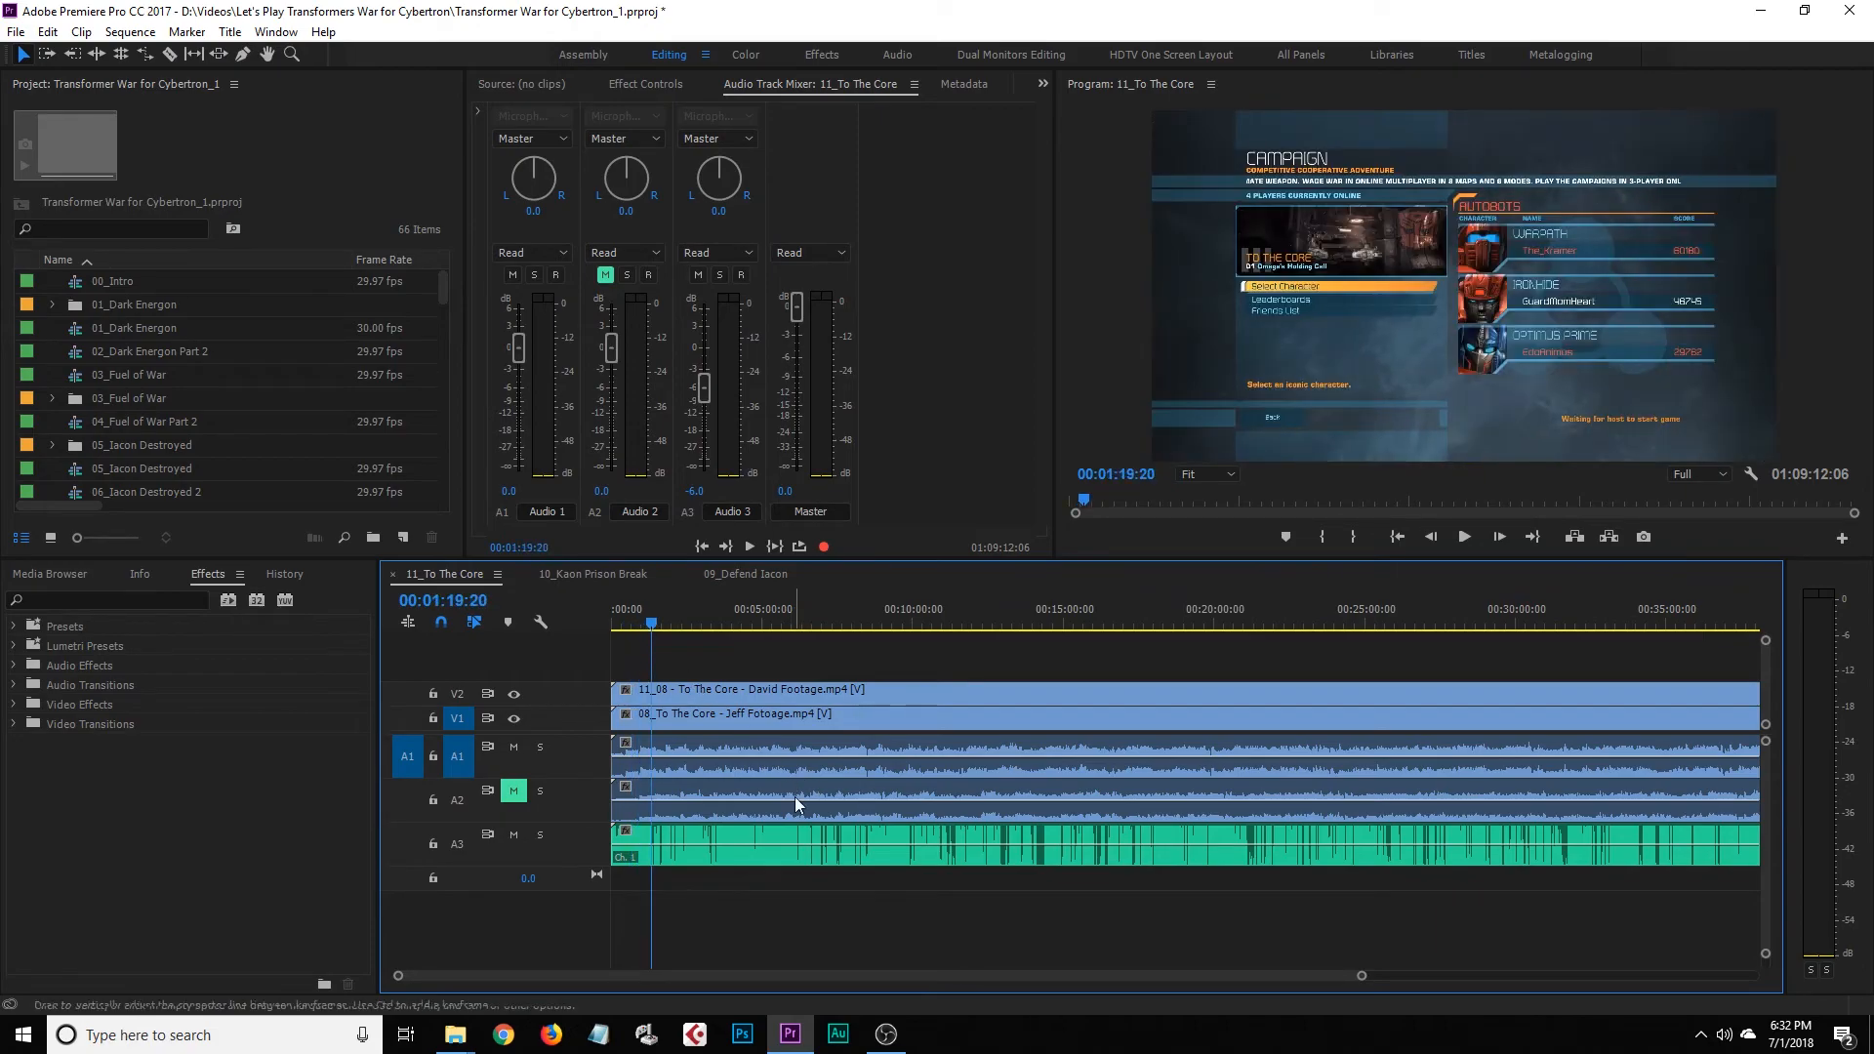
pyautogui.click(724, 777)
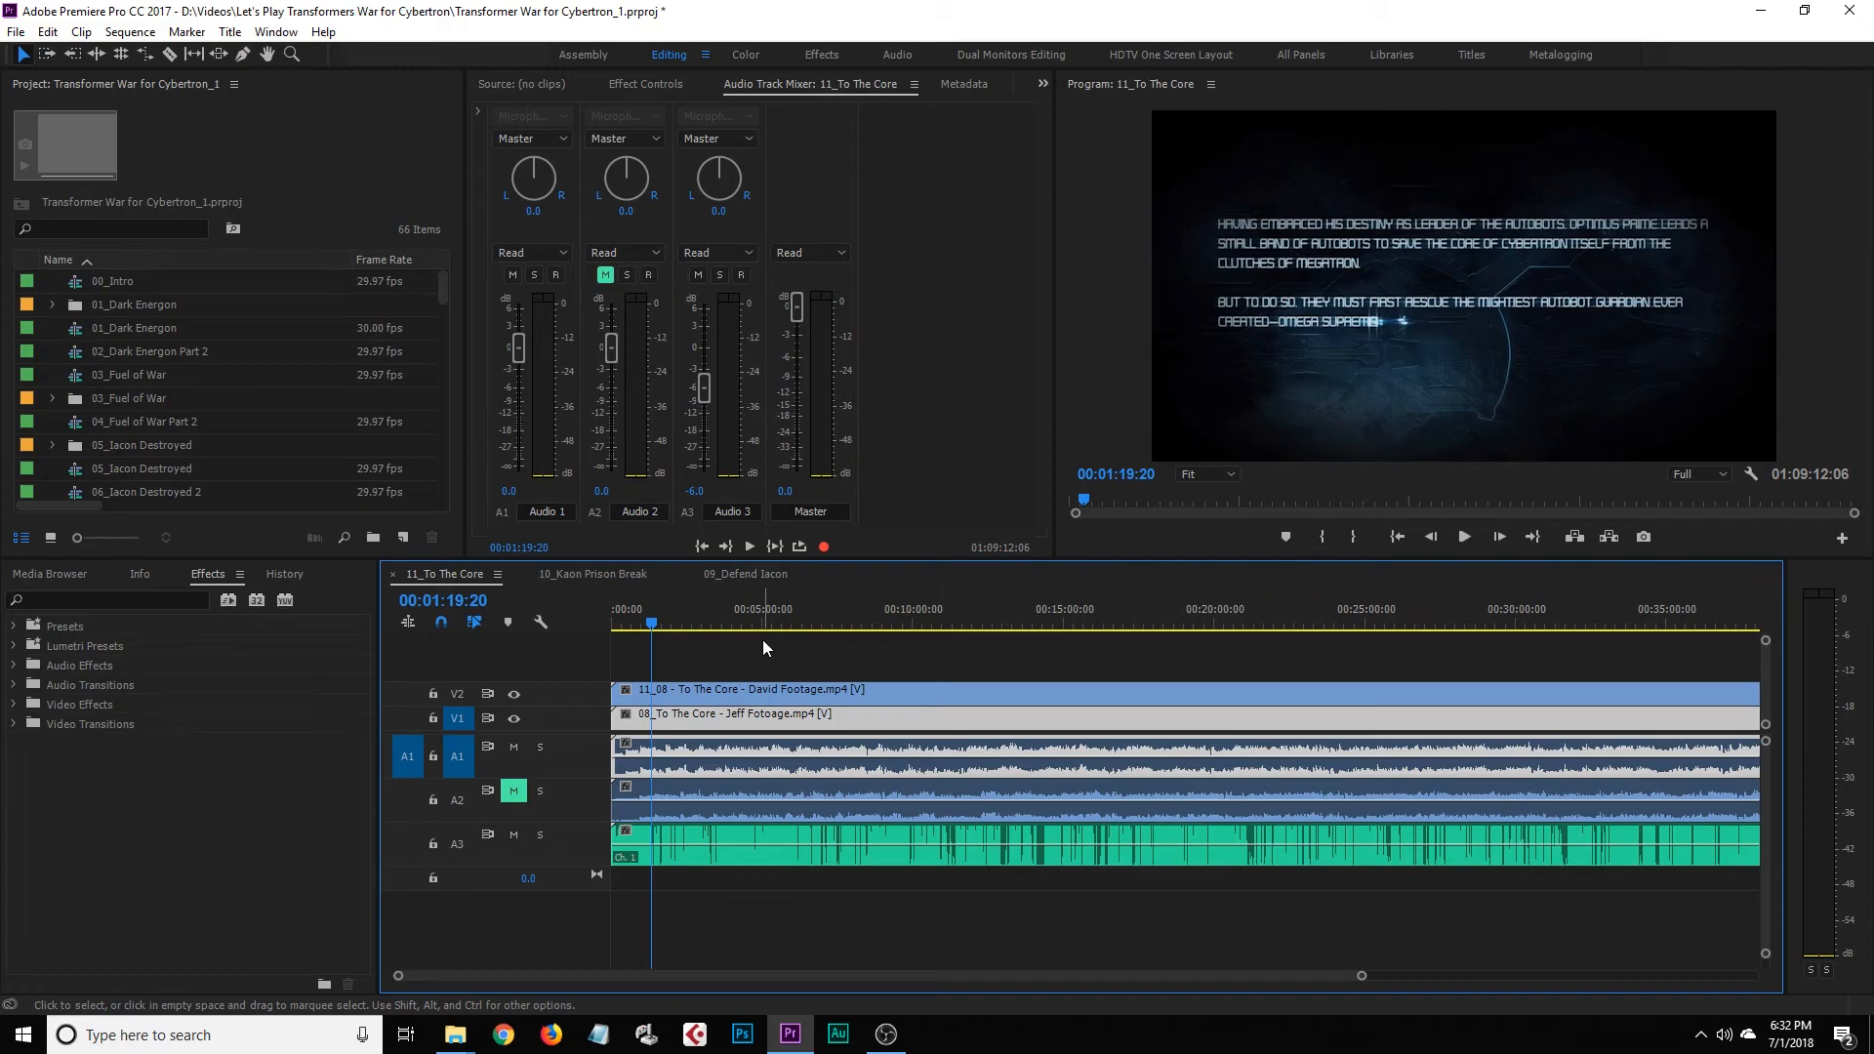
pyautogui.click(675, 660)
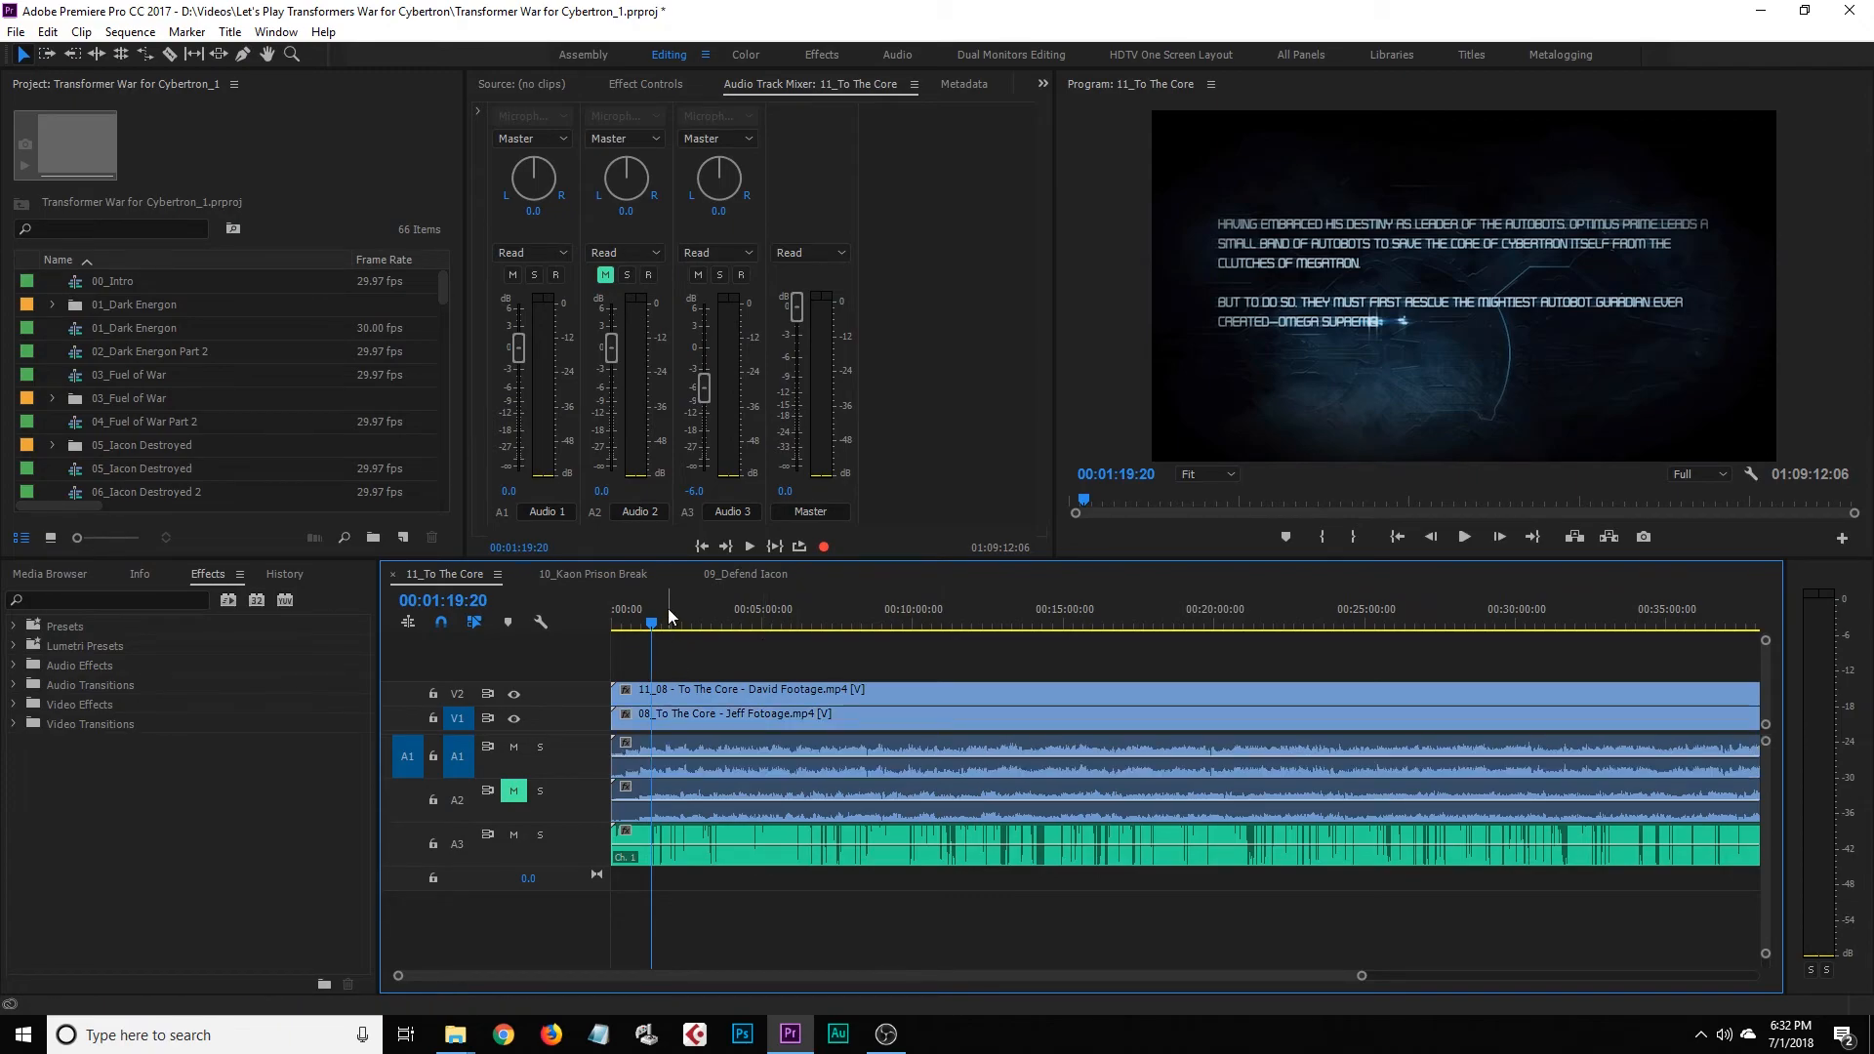
# Unmute track A2, scrub from the opening to about 00:02:37, and return to the start of the sequence
pyautogui.moveTo(651, 622); pyautogui.dragTo(607, 621)
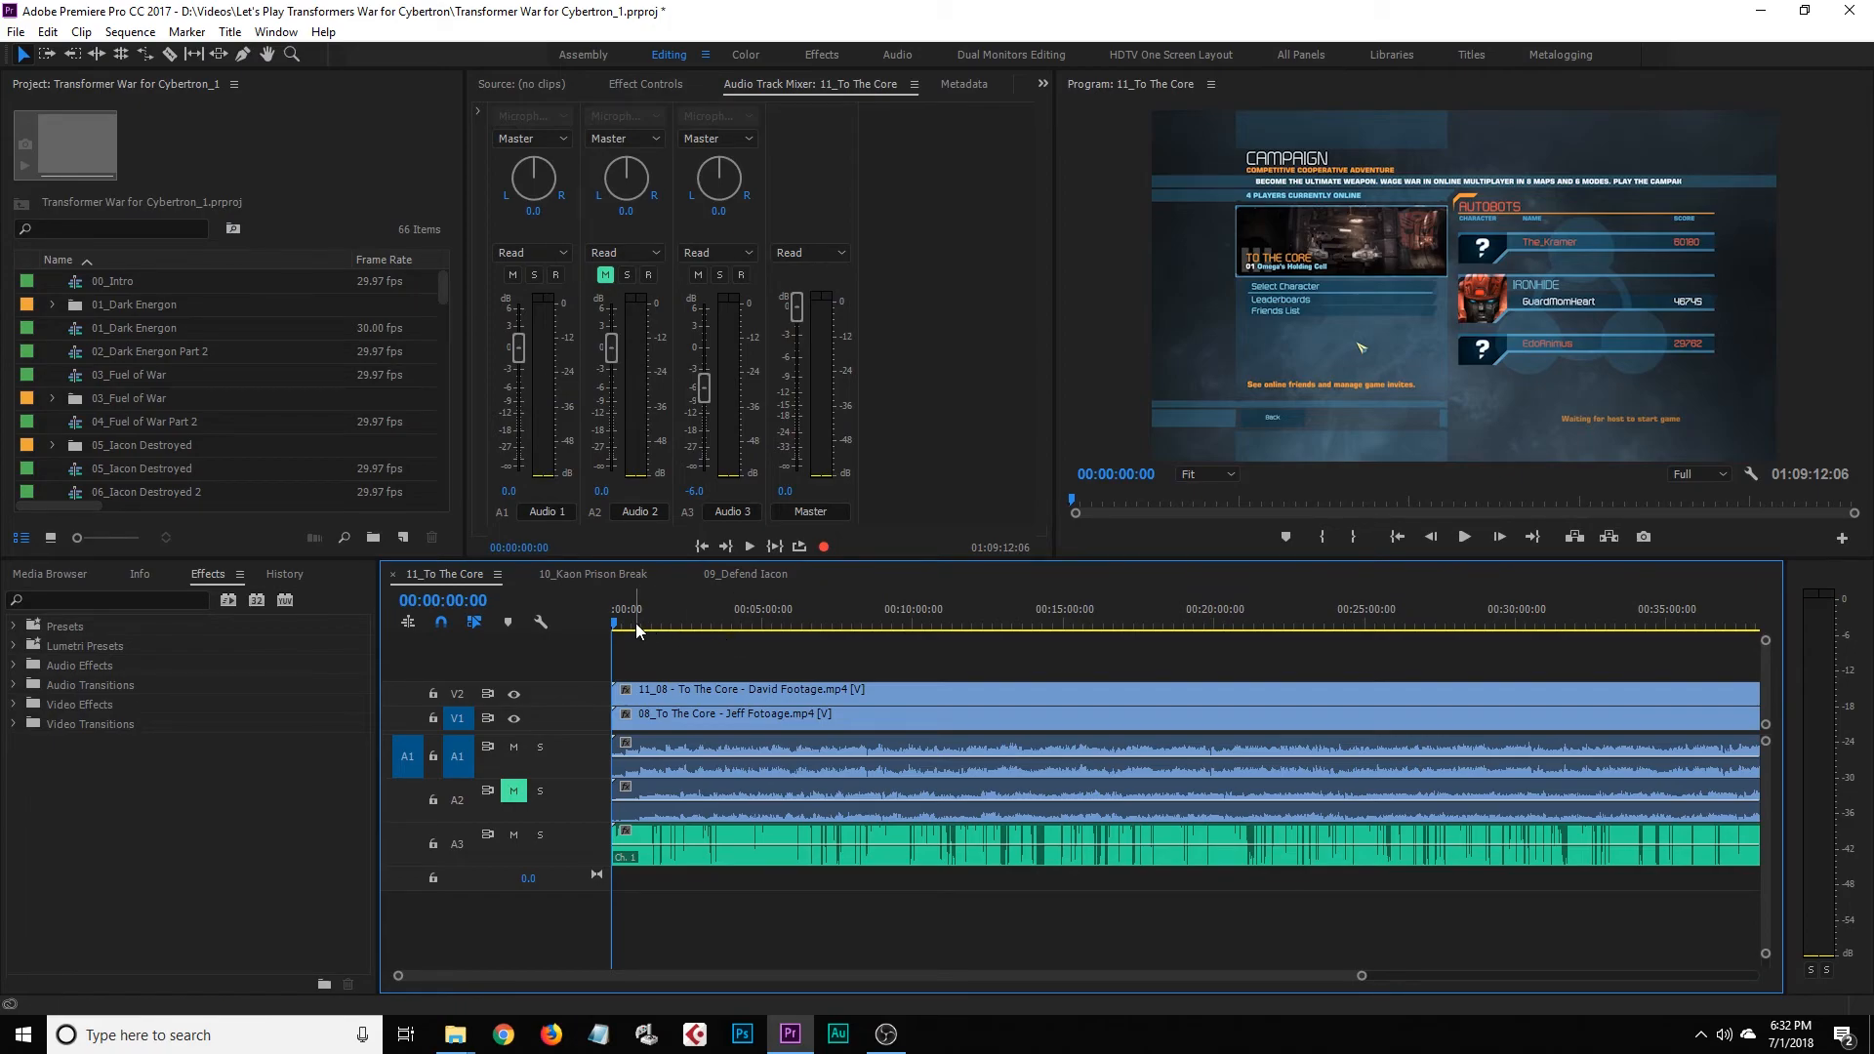
pyautogui.moveTo(636, 623); pyautogui.dragTo(642, 623)
pyautogui.click(660, 795)
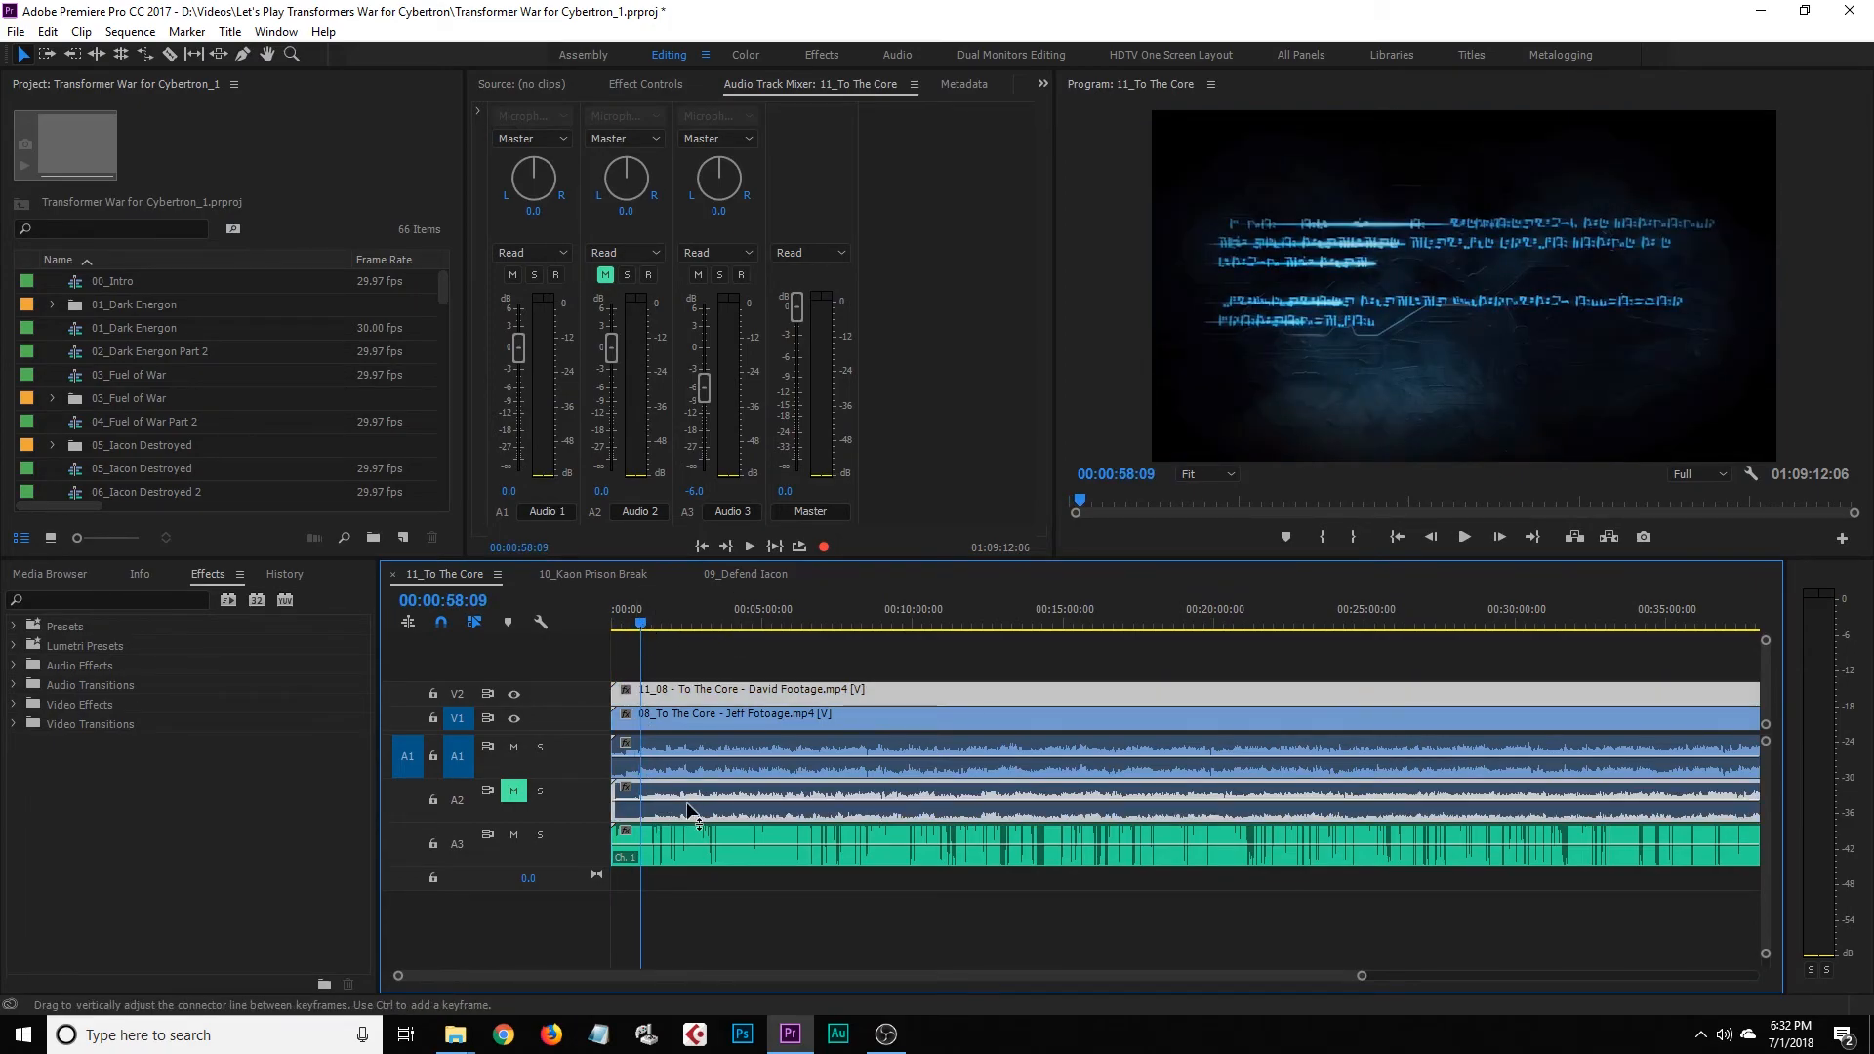
pyautogui.click(514, 793)
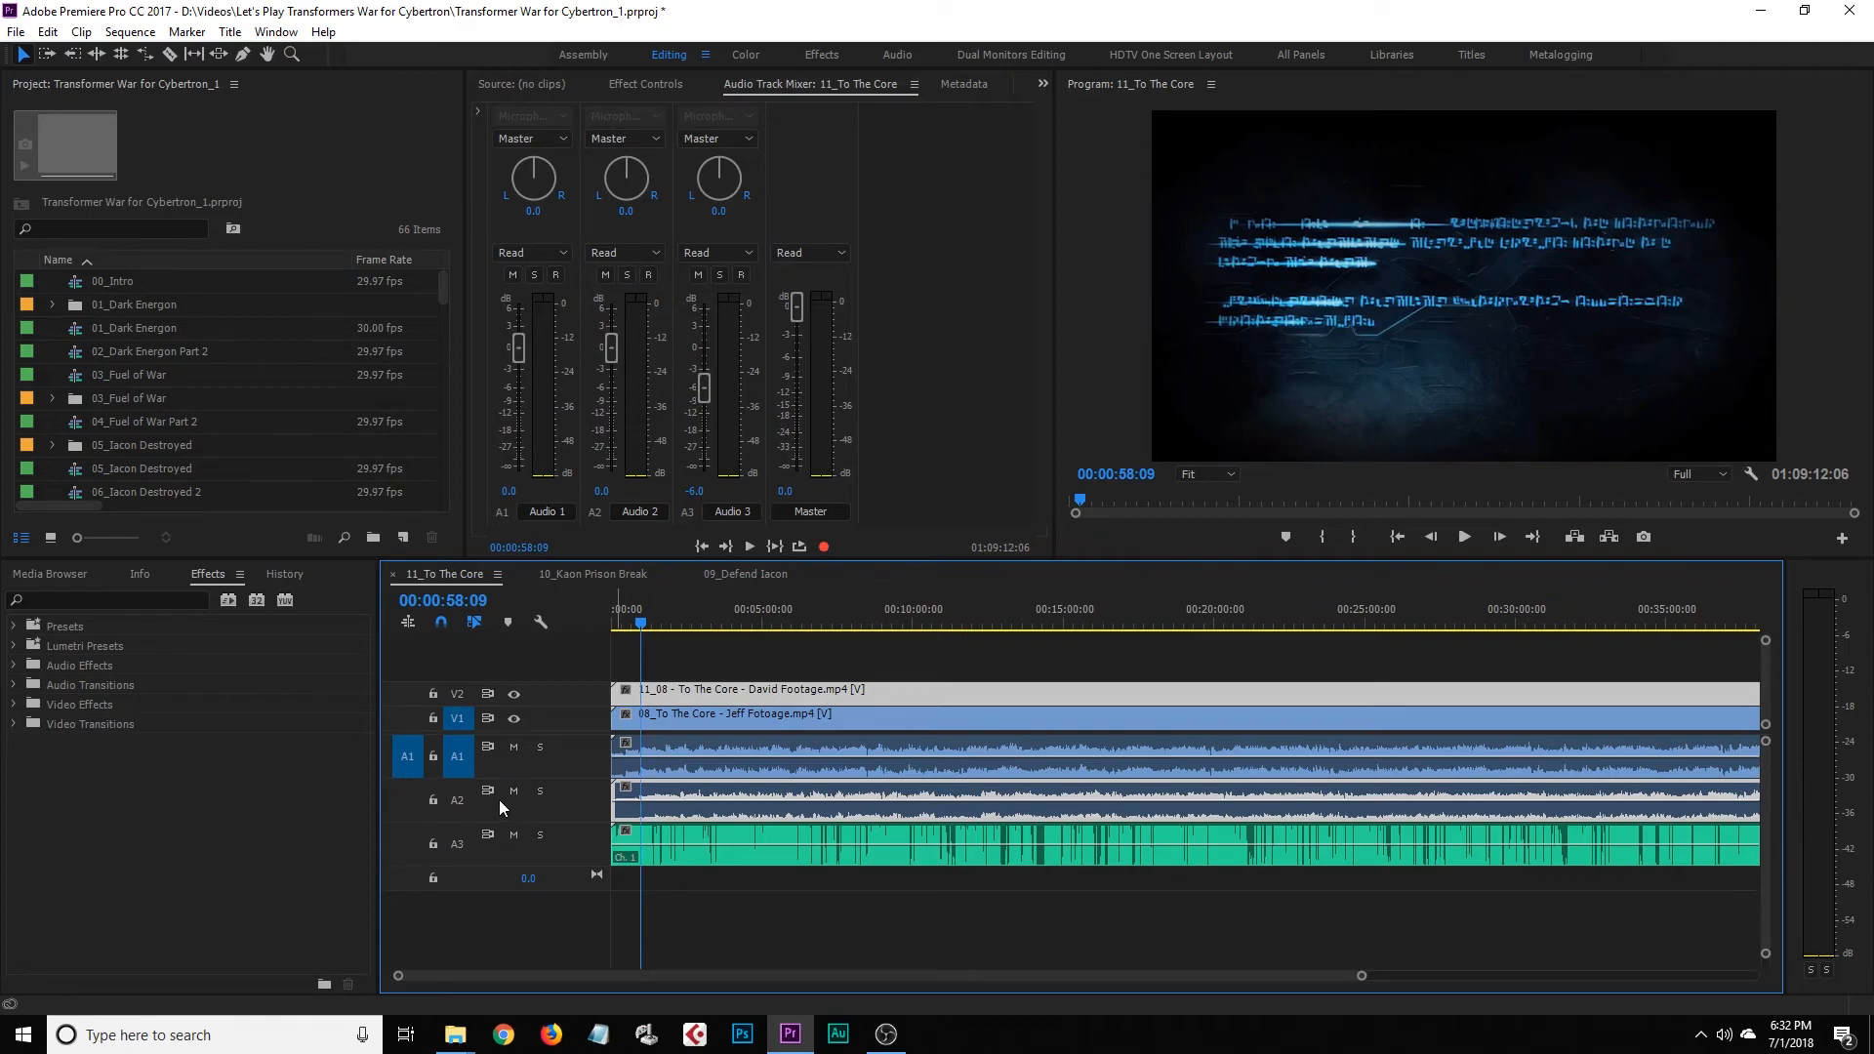
pyautogui.moveTo(673, 623)
pyautogui.mouseDown()
pyautogui.moveTo(713, 630)
pyautogui.moveTo(693, 631)
pyautogui.mouseUp()
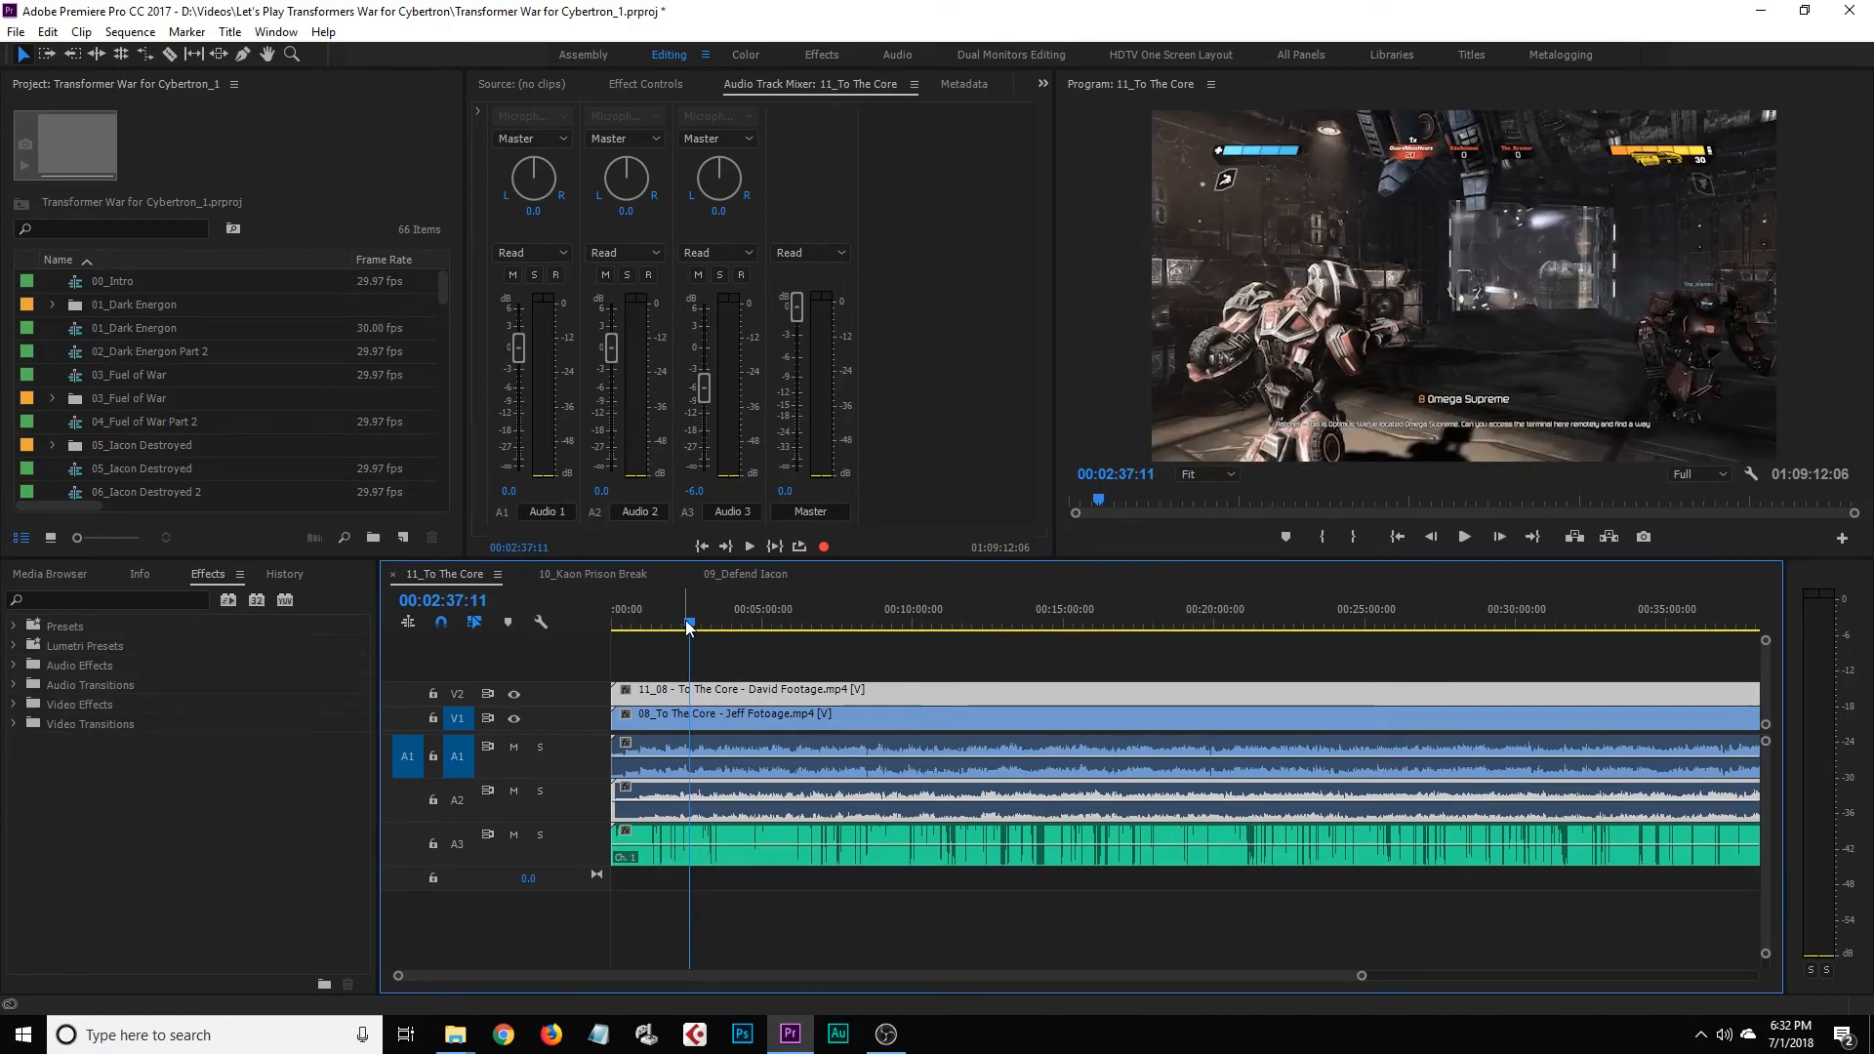
pyautogui.moveTo(689, 627); pyautogui.dragTo(595, 631)
pyautogui.click(689, 668)
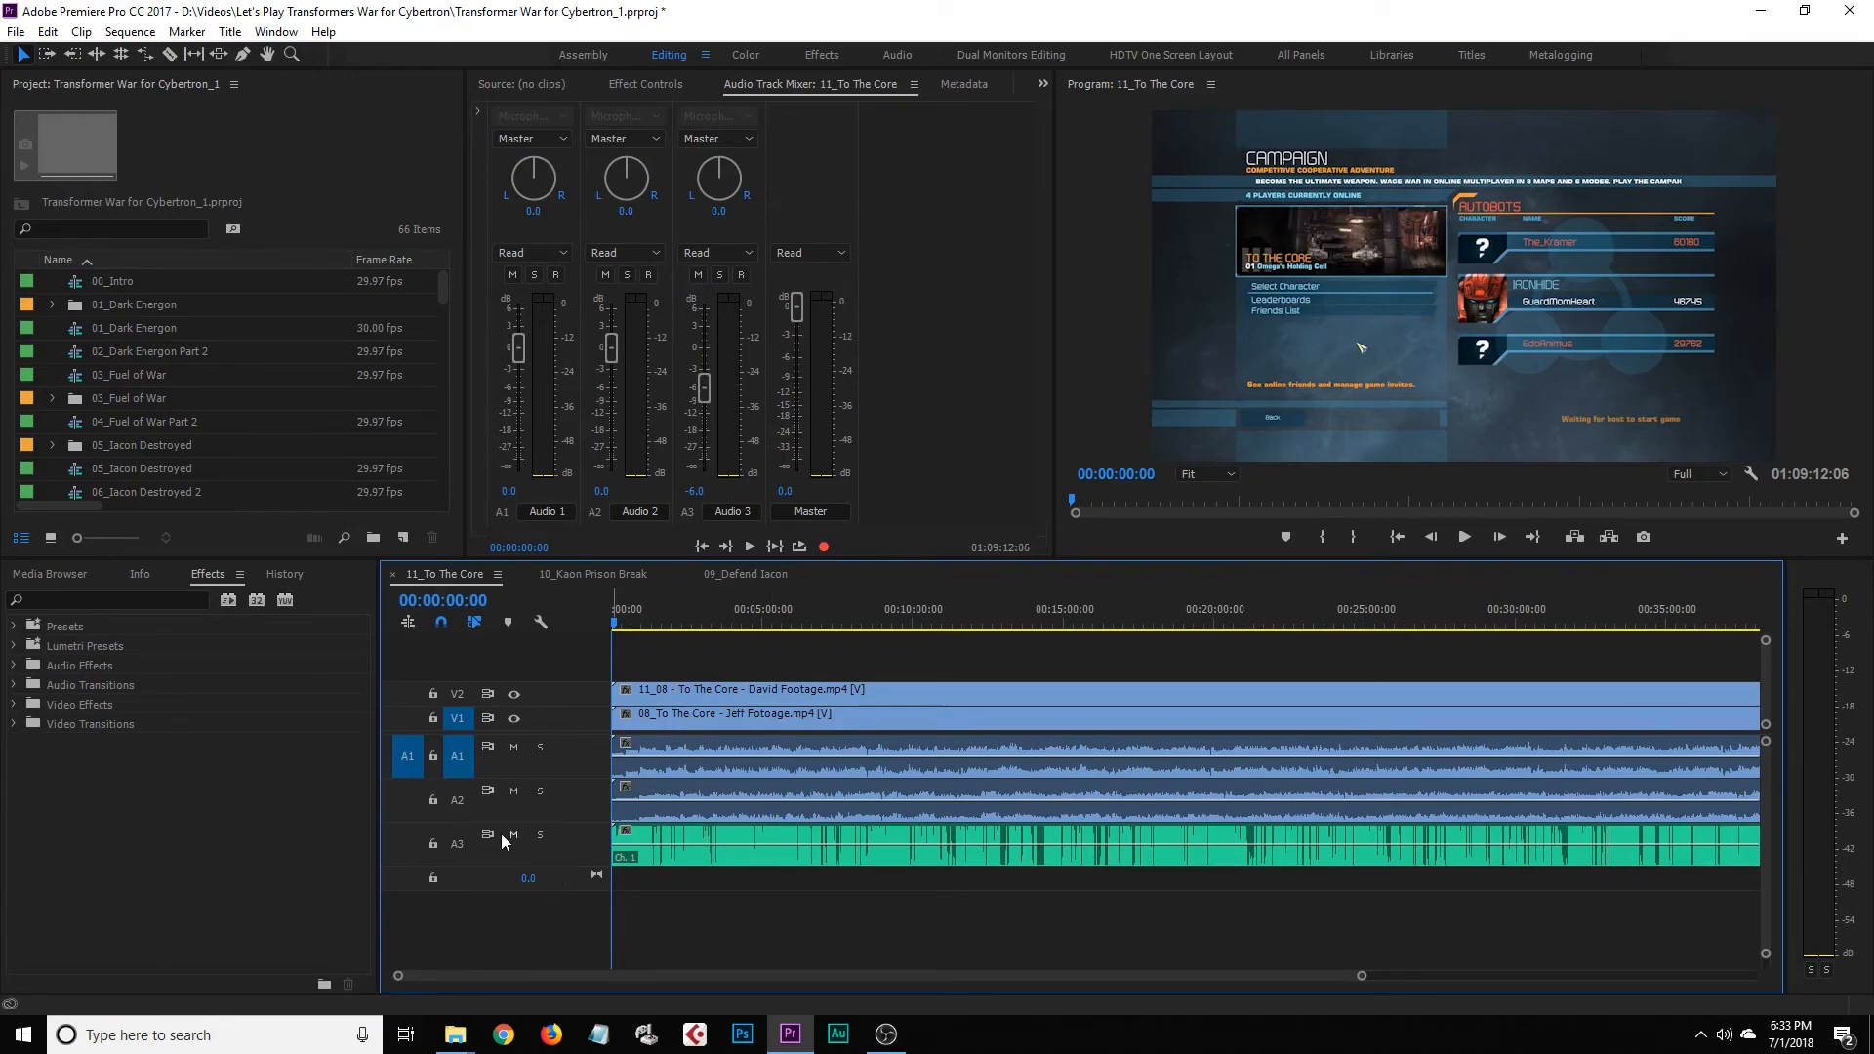
# Mute tracks A1 and A2 and increase the height of track A3 to enlarge the Discord call waveform
pyautogui.click(514, 748)
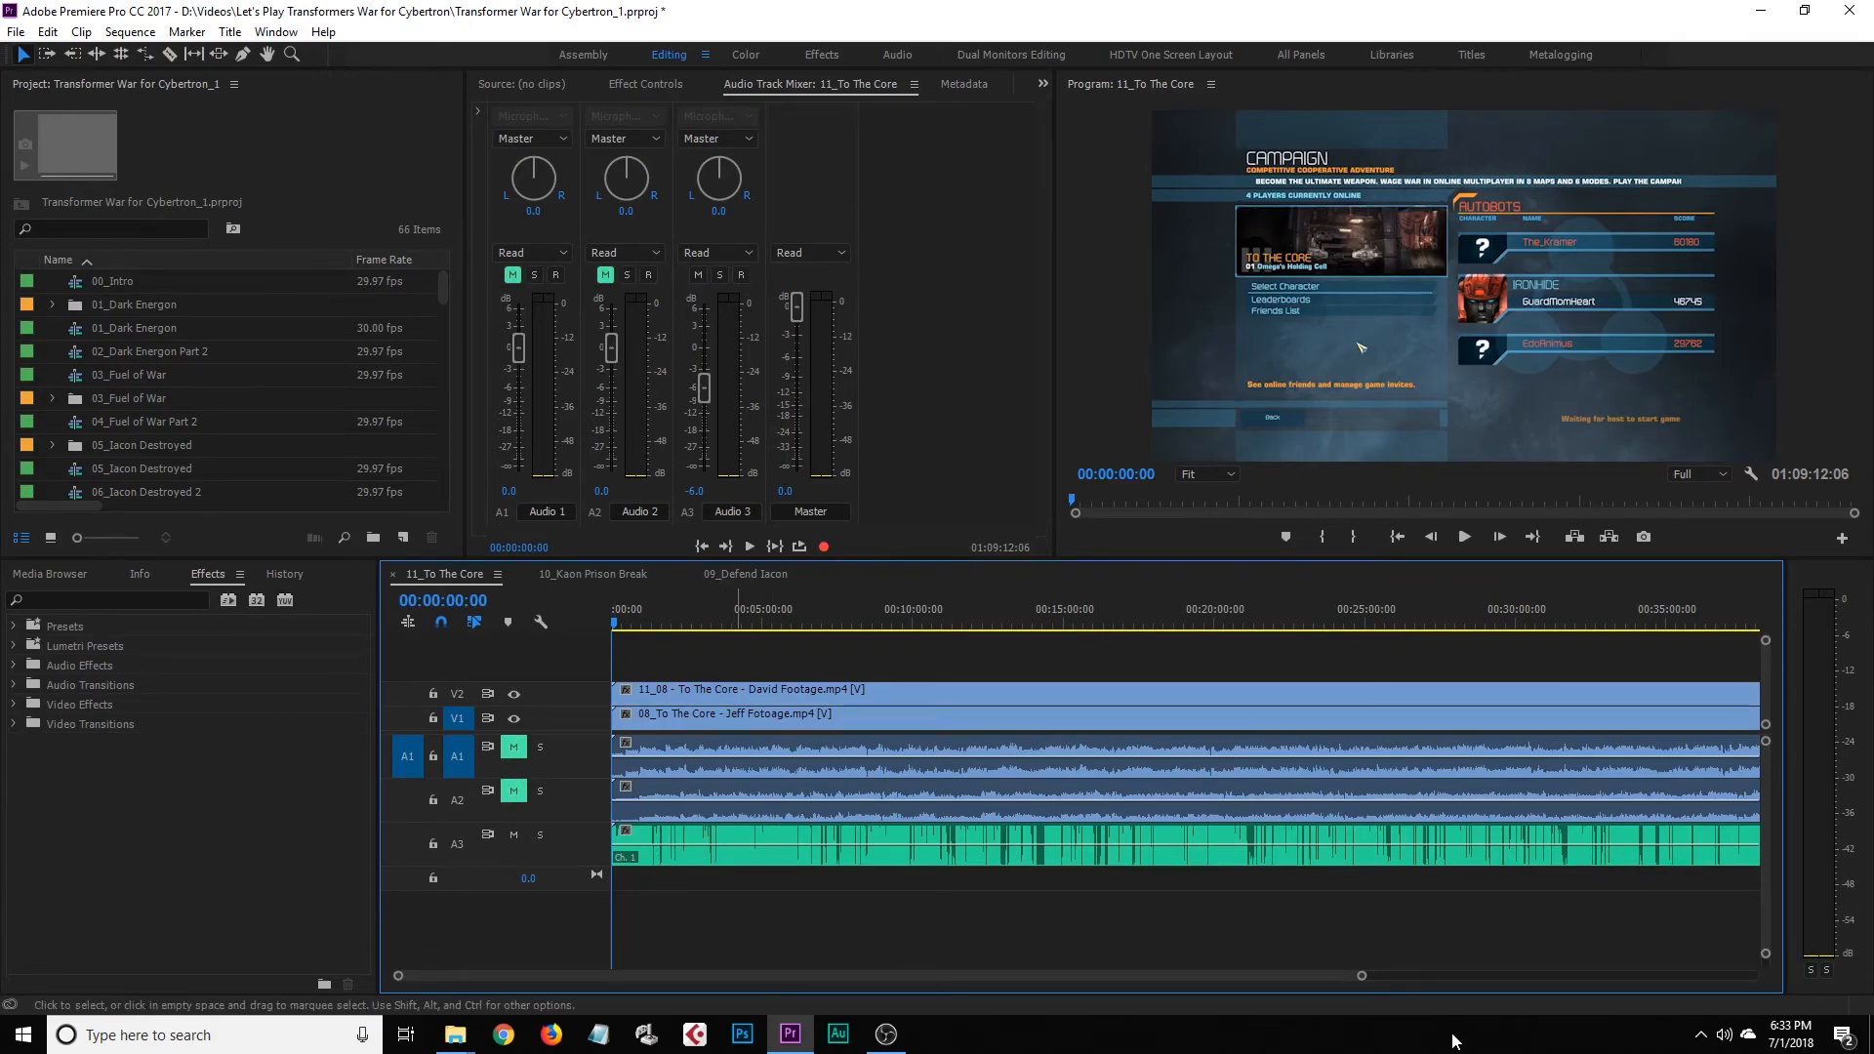
pyautogui.moveTo(1363, 976); pyautogui.dragTo(877, 985)
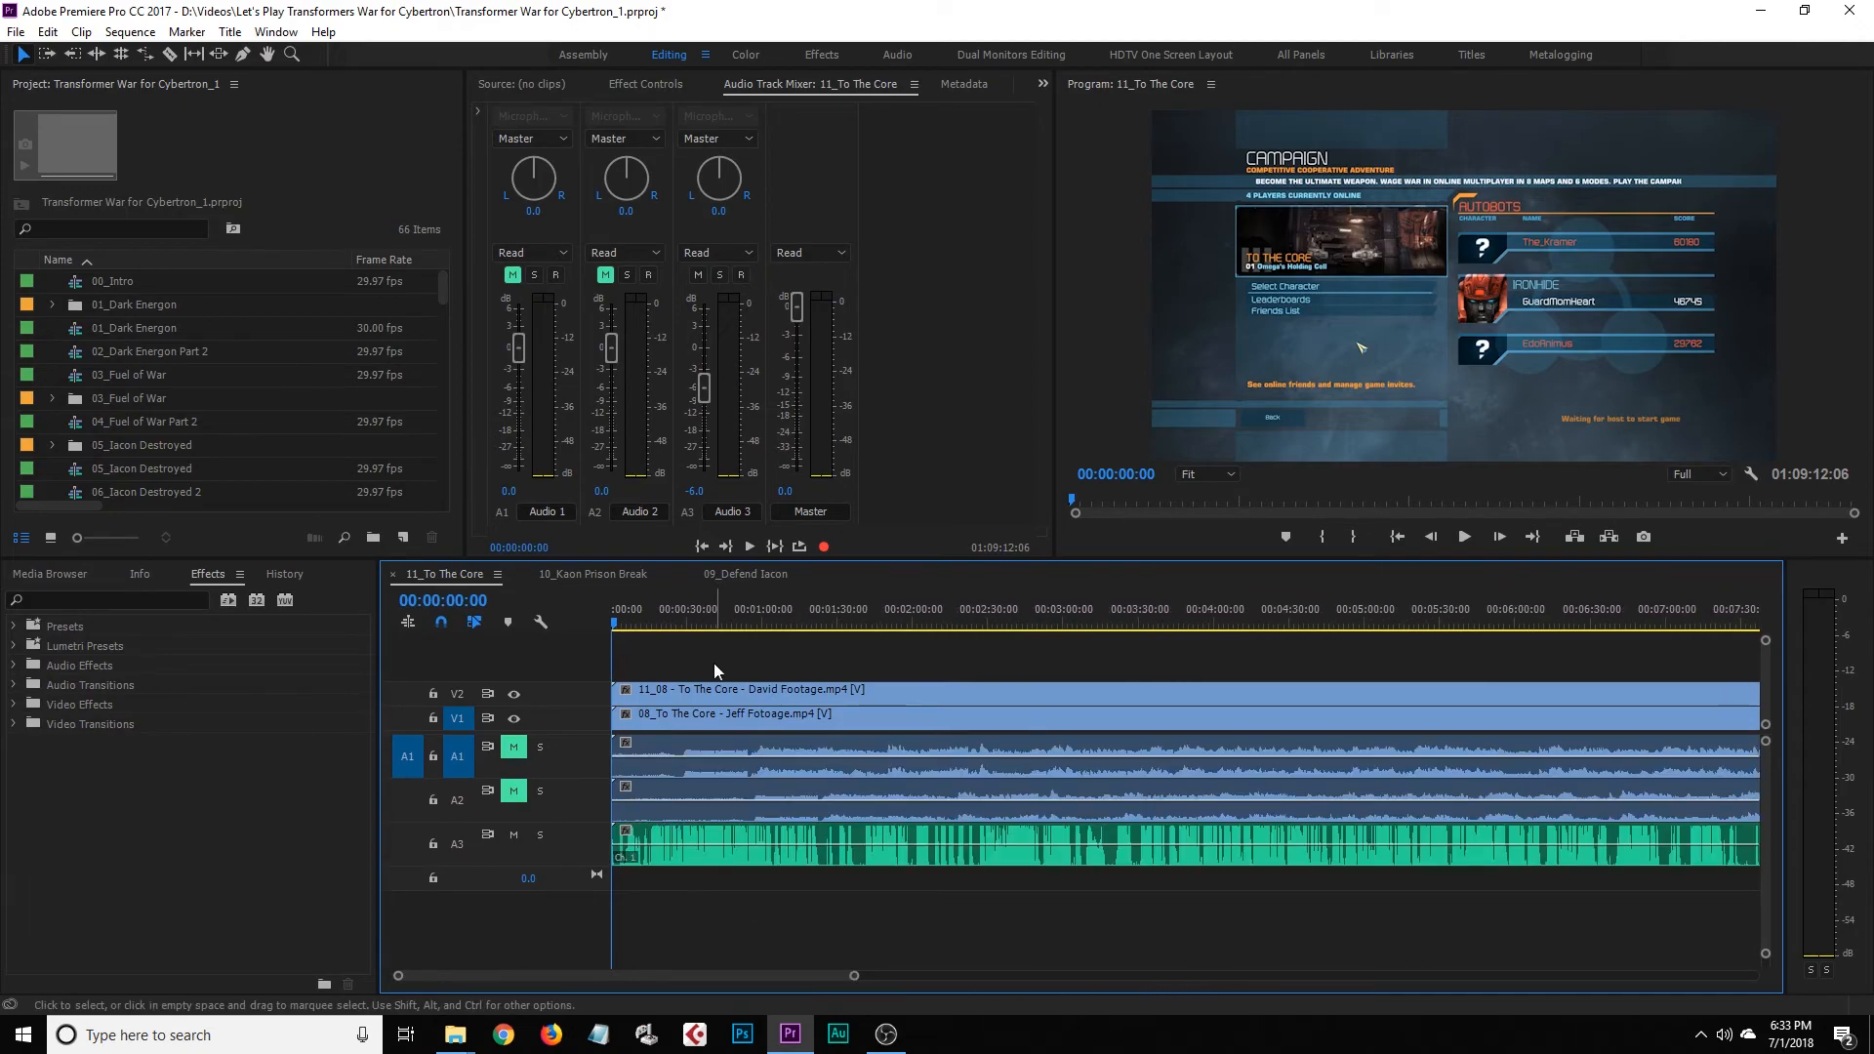
pyautogui.doubleClick(589, 845)
# Play the Discord call alone from the sequence start, then scrub ahead to 00:00:14:04
pyautogui.press('space')
pyautogui.moveTo(854, 975); pyautogui.dragTo(704, 982)
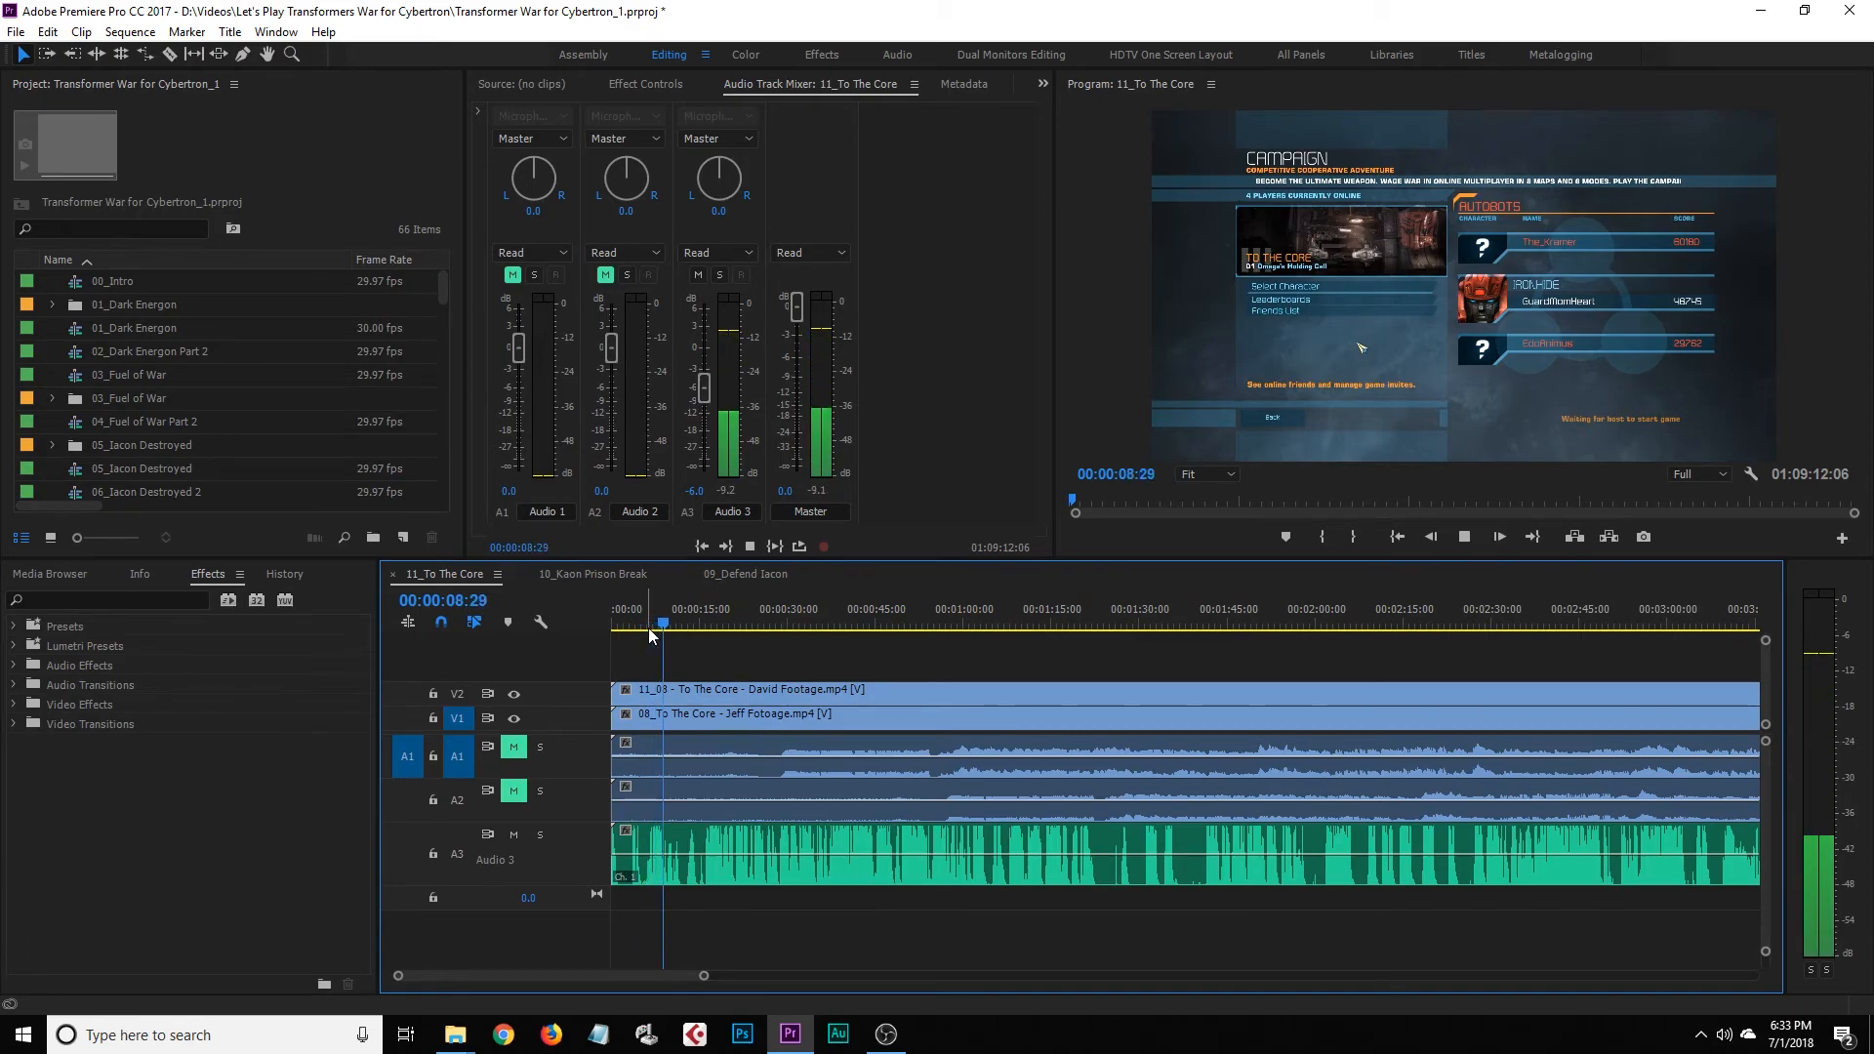
pyautogui.press('space')
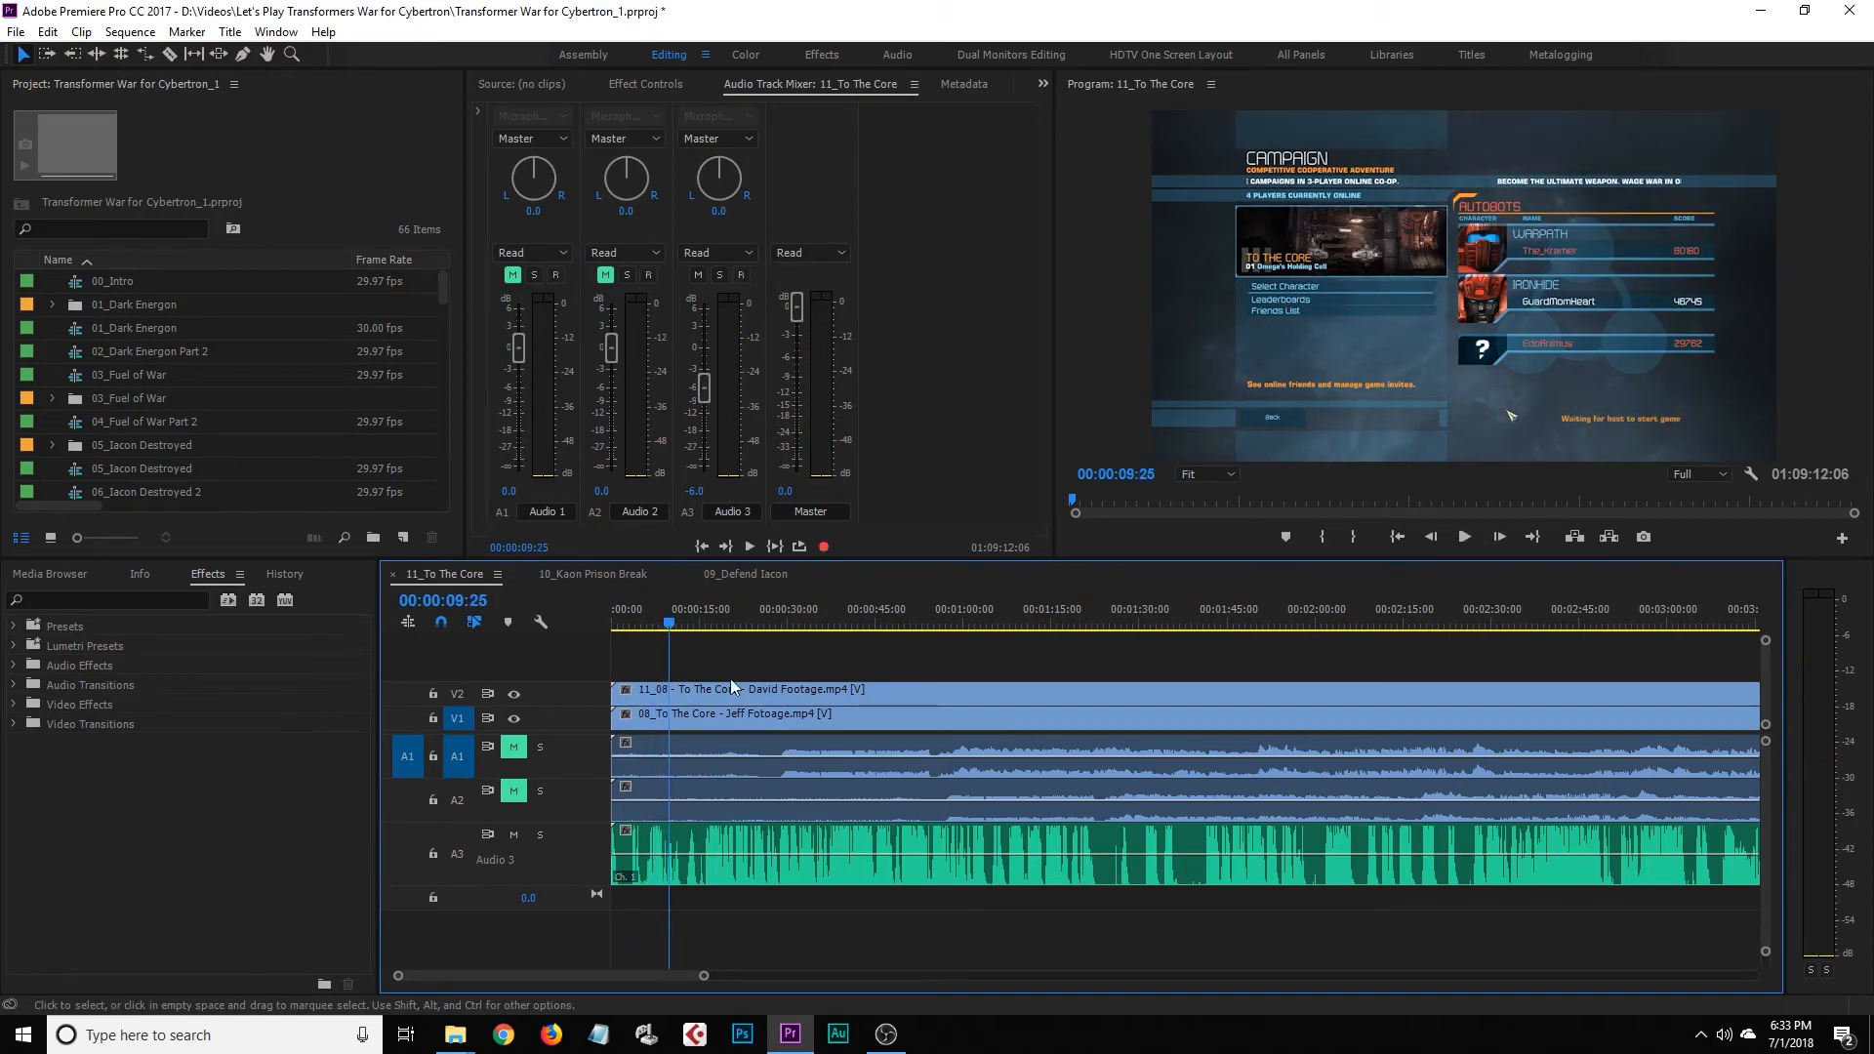
pyautogui.click(677, 621)
pyautogui.moveTo(680, 628); pyautogui.dragTo(697, 630)
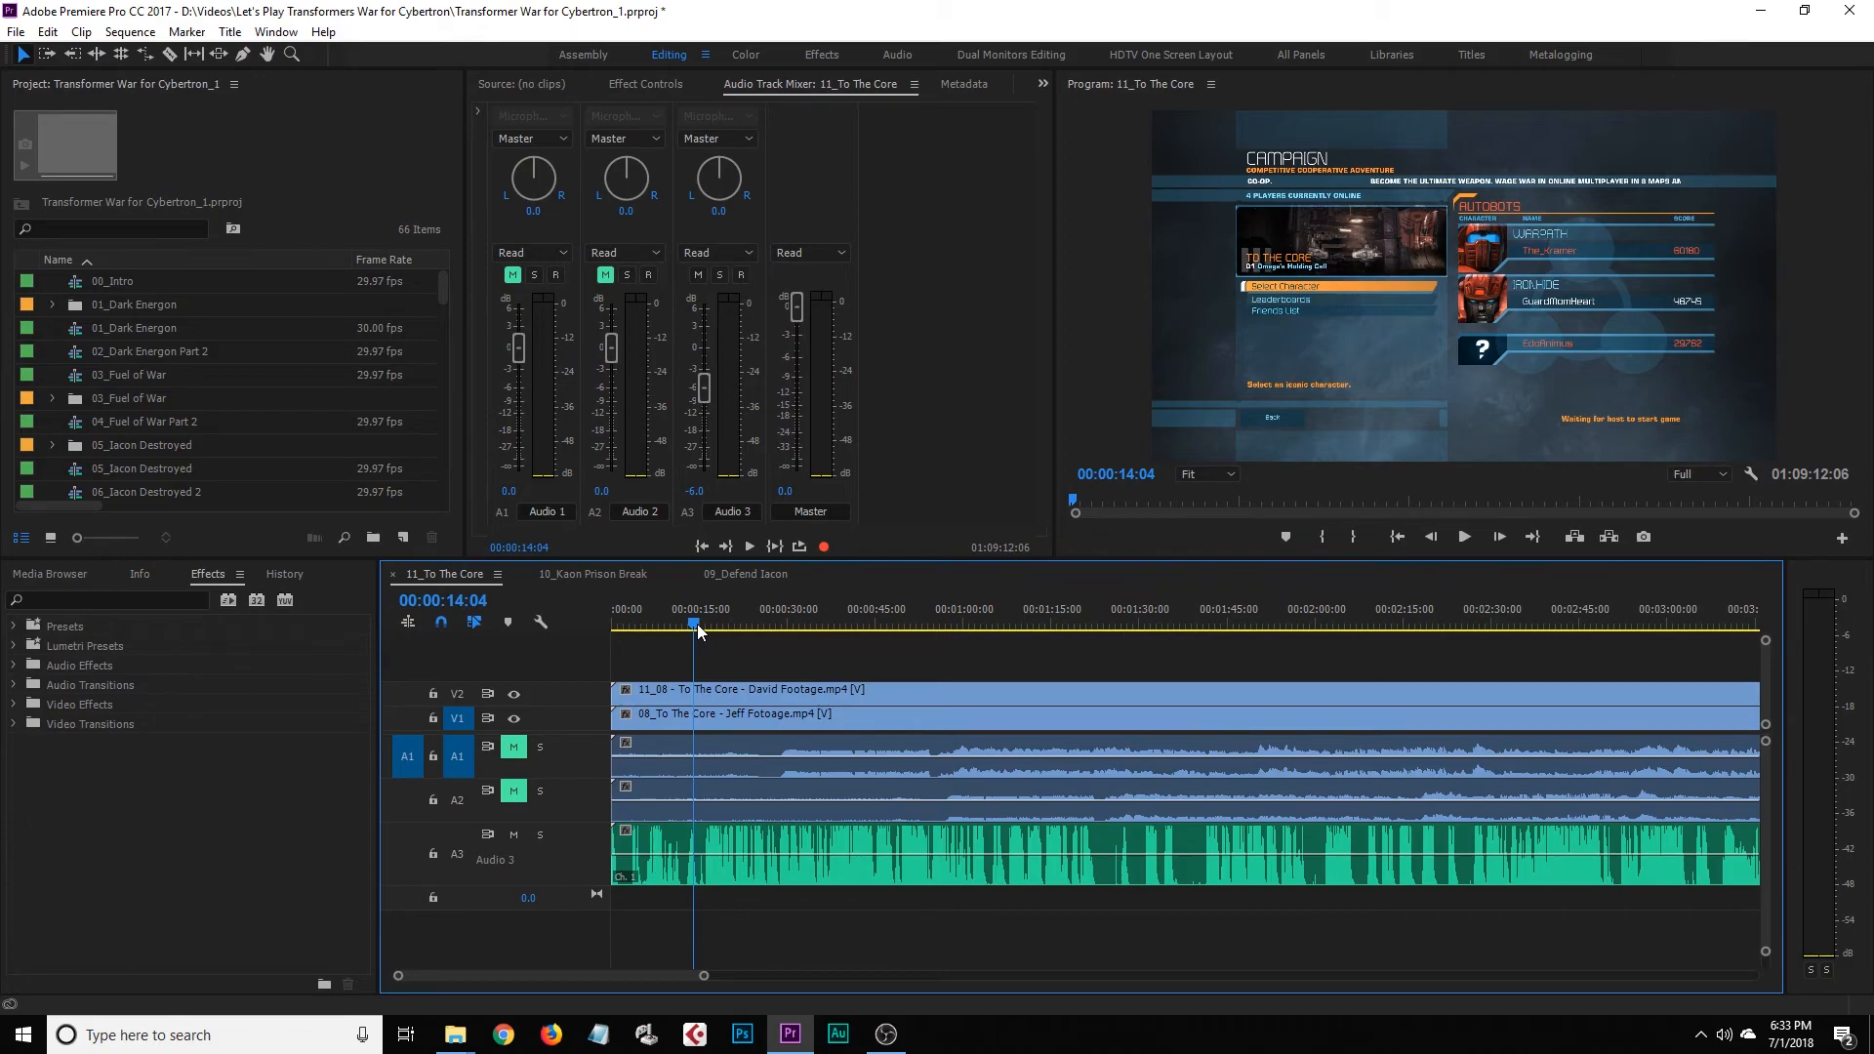
# Create a Universal Counting Leader in the project at 1920 x 1080, 30.00 fps, with 44100 Hz audio
pyautogui.moveTo(442, 283); pyautogui.dragTo(365, 506)
pyautogui.rightClick(285, 485)
pyautogui.moveTo(398, 574)
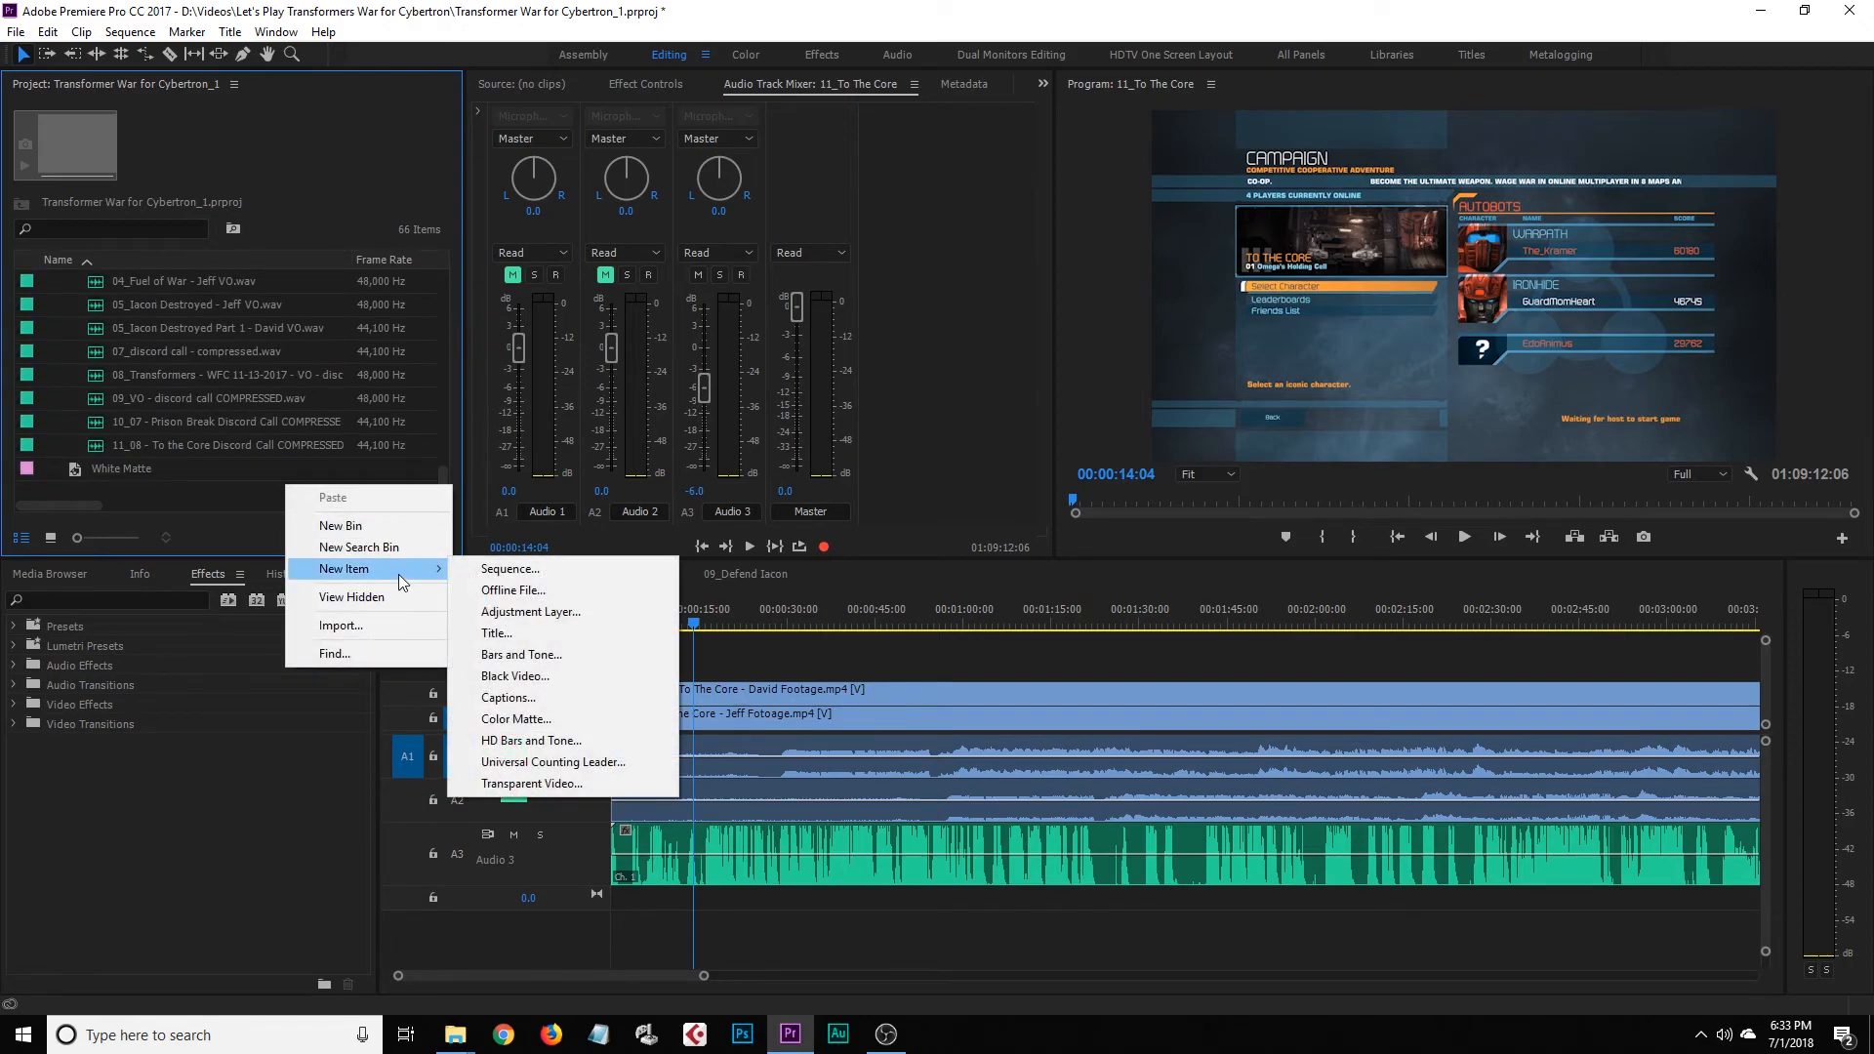
pyautogui.click(578, 769)
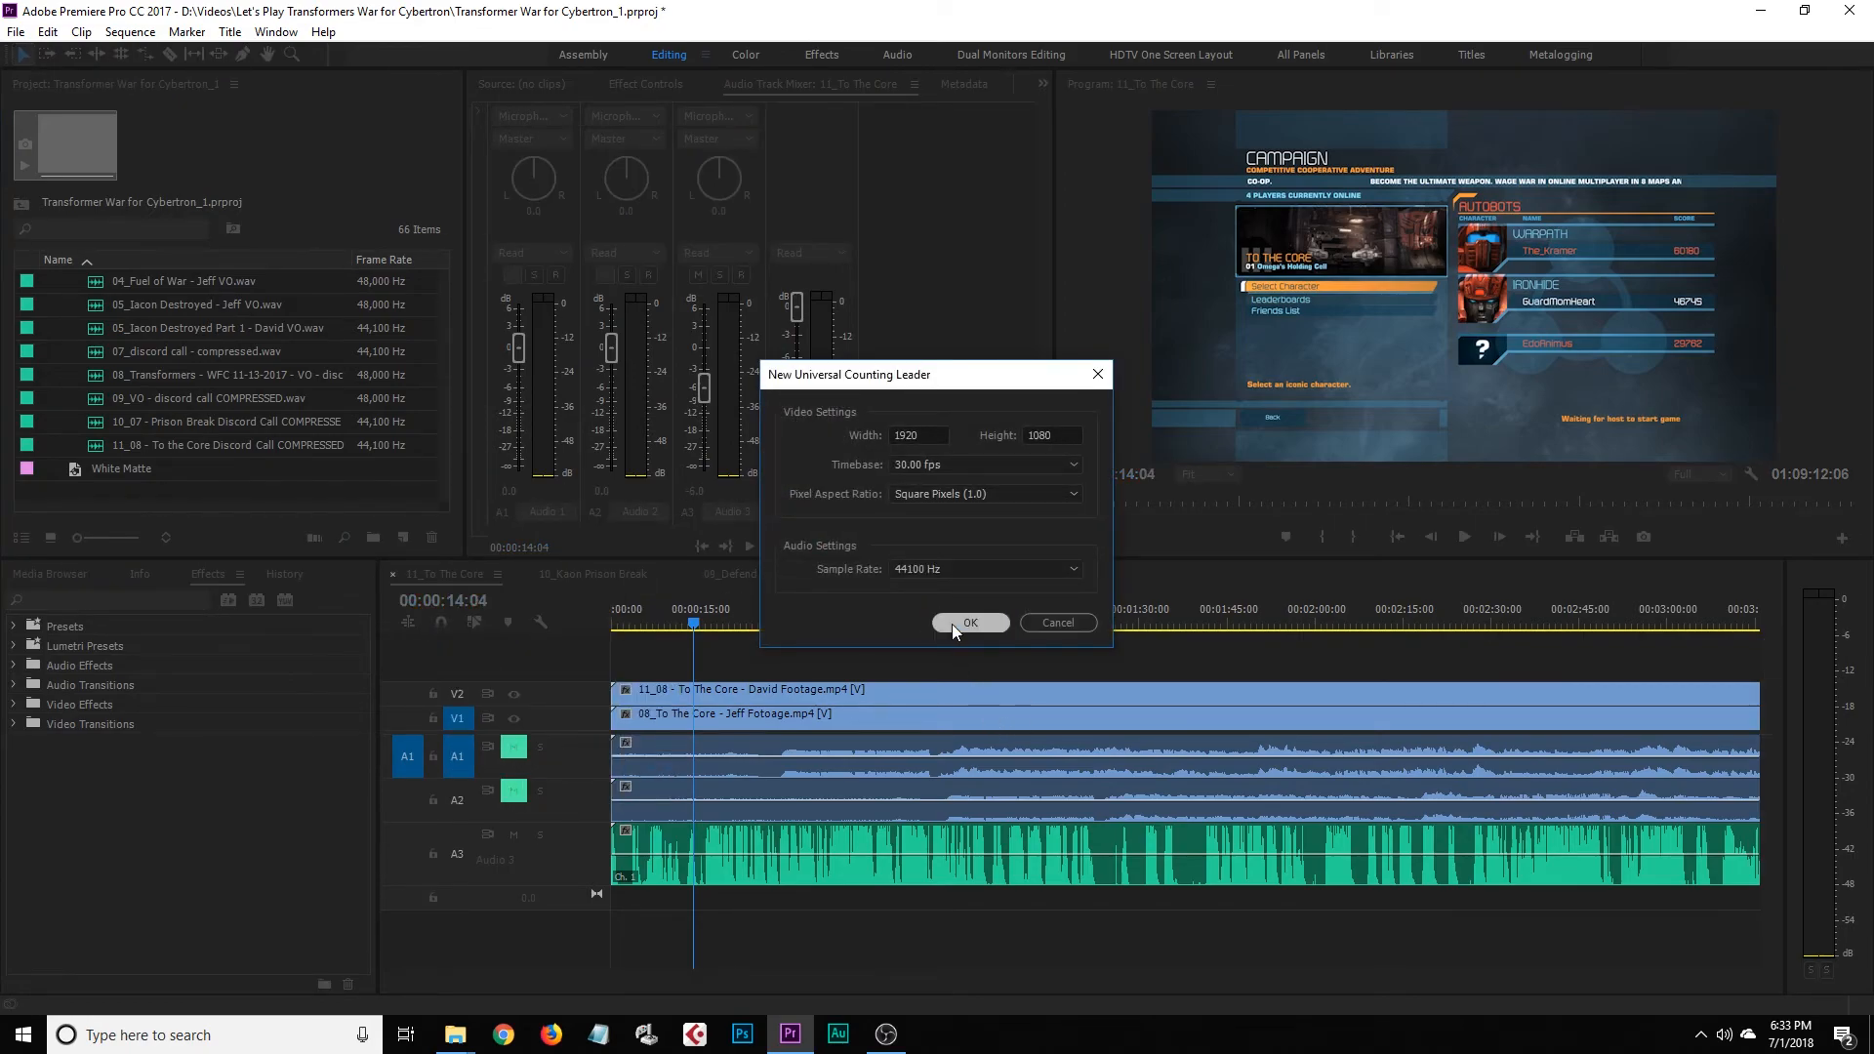
pyautogui.click(951, 624)
pyautogui.click(1051, 711)
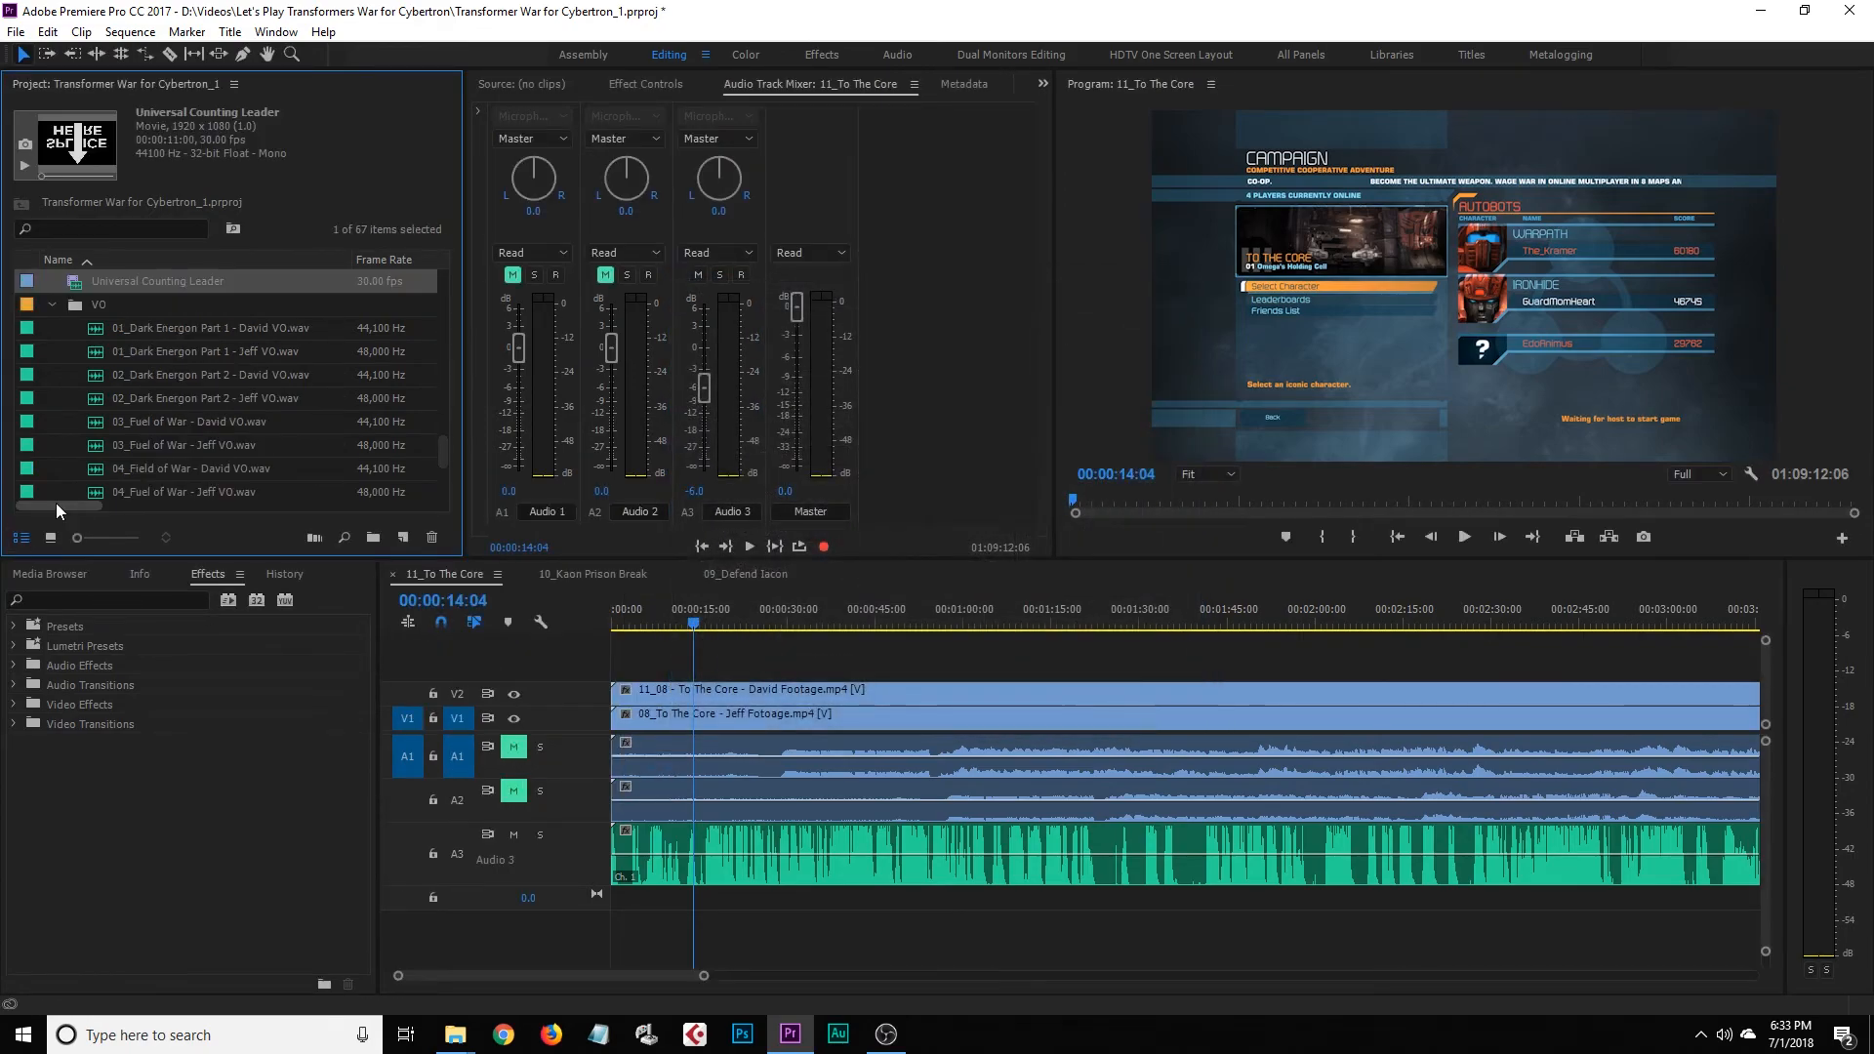
# Insert the Universal Counting Leader on V1 at the sequence start, ahead of all clips, and play it through
pyautogui.moveTo(78, 289); pyautogui.dragTo(615, 716)
pyautogui.press('Home')
pyautogui.press('space')
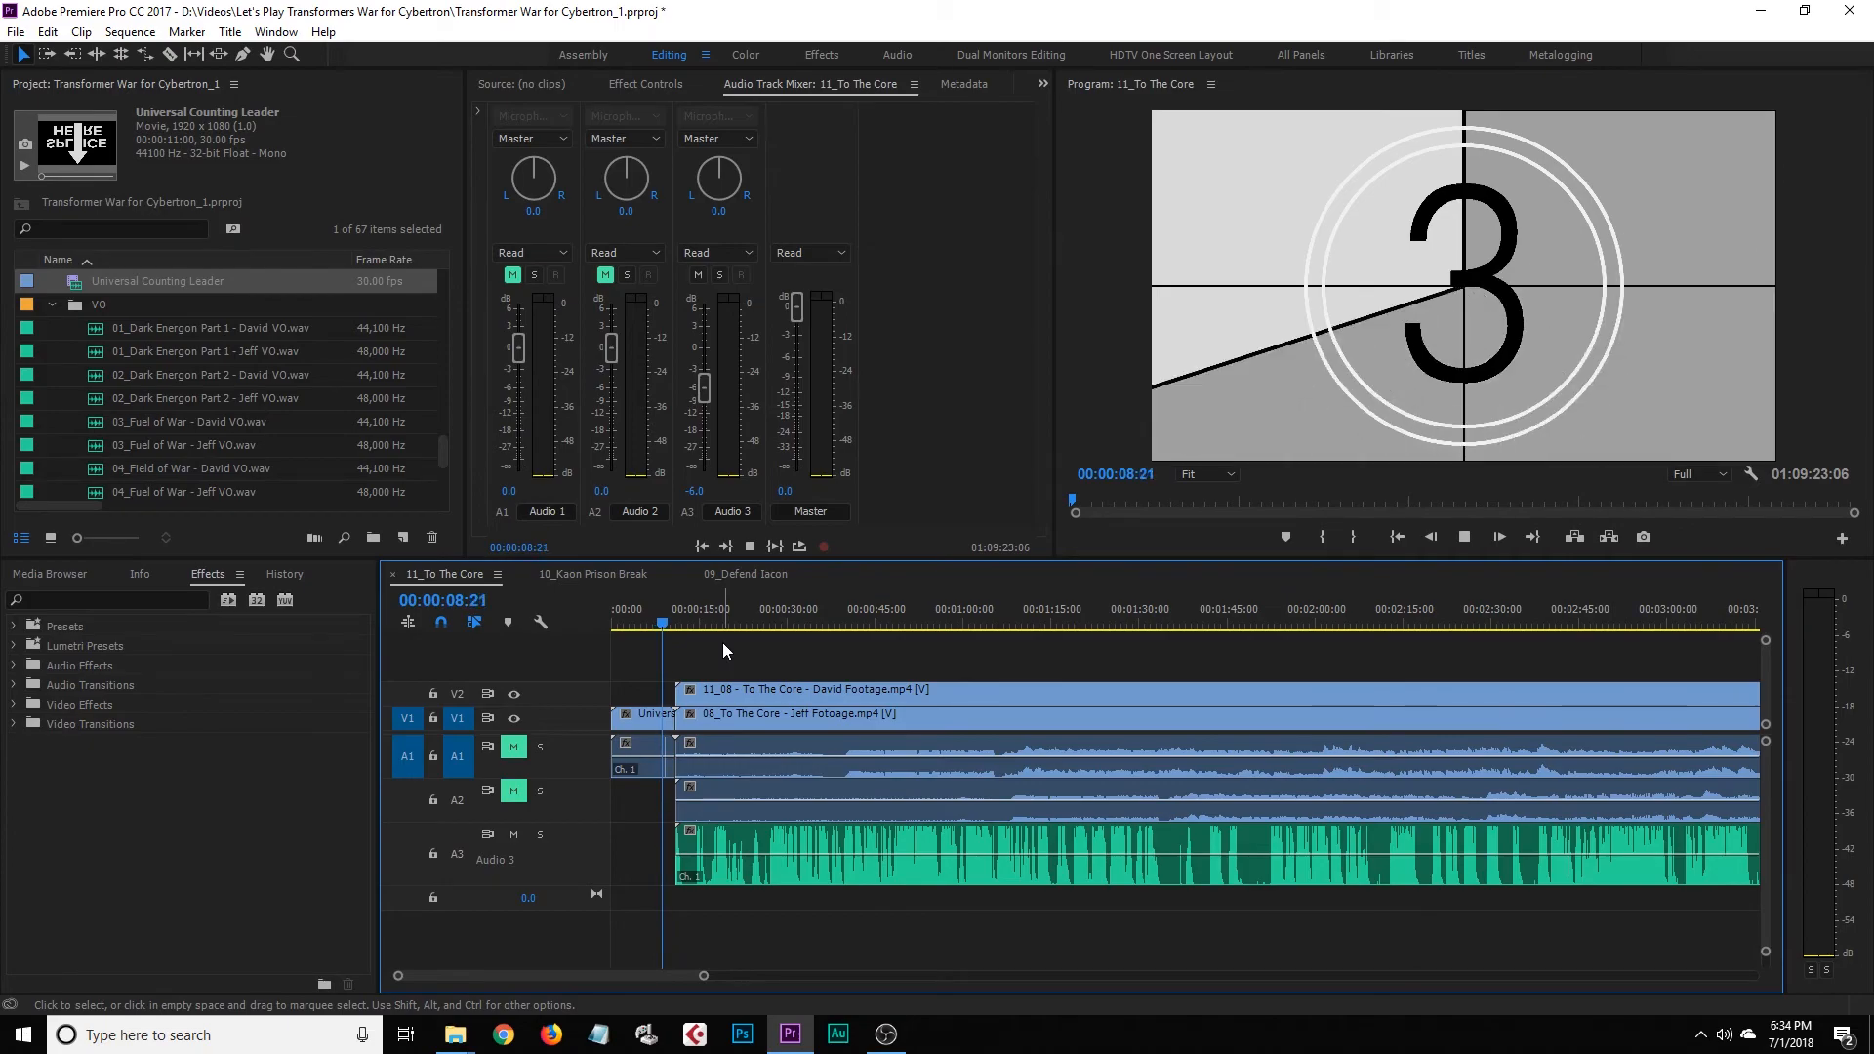
pyautogui.press('space')
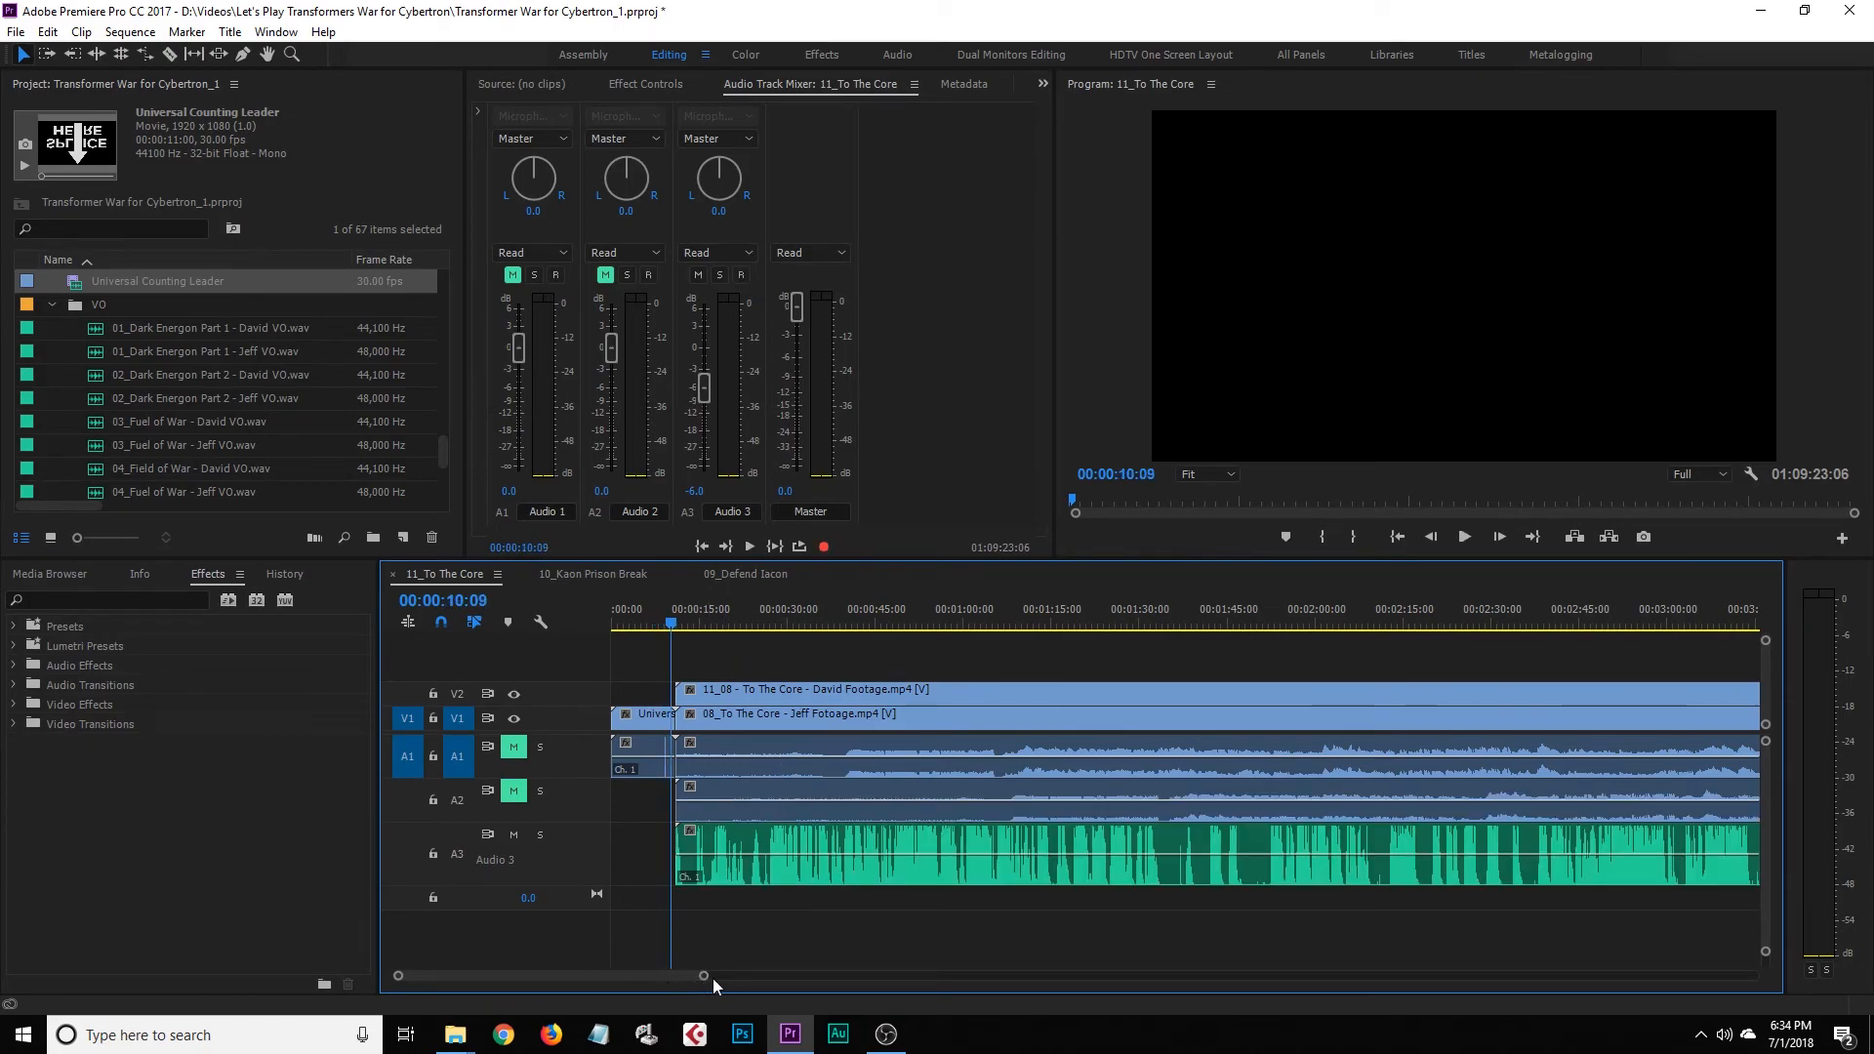
# Unmute track A1 and replay the last seconds of the counting leader to check its audio beep
pyautogui.moveTo(705, 977); pyautogui.dragTo(611, 977)
pyautogui.click(510, 747)
pyautogui.moveTo(992, 613); pyautogui.dragTo(984, 614)
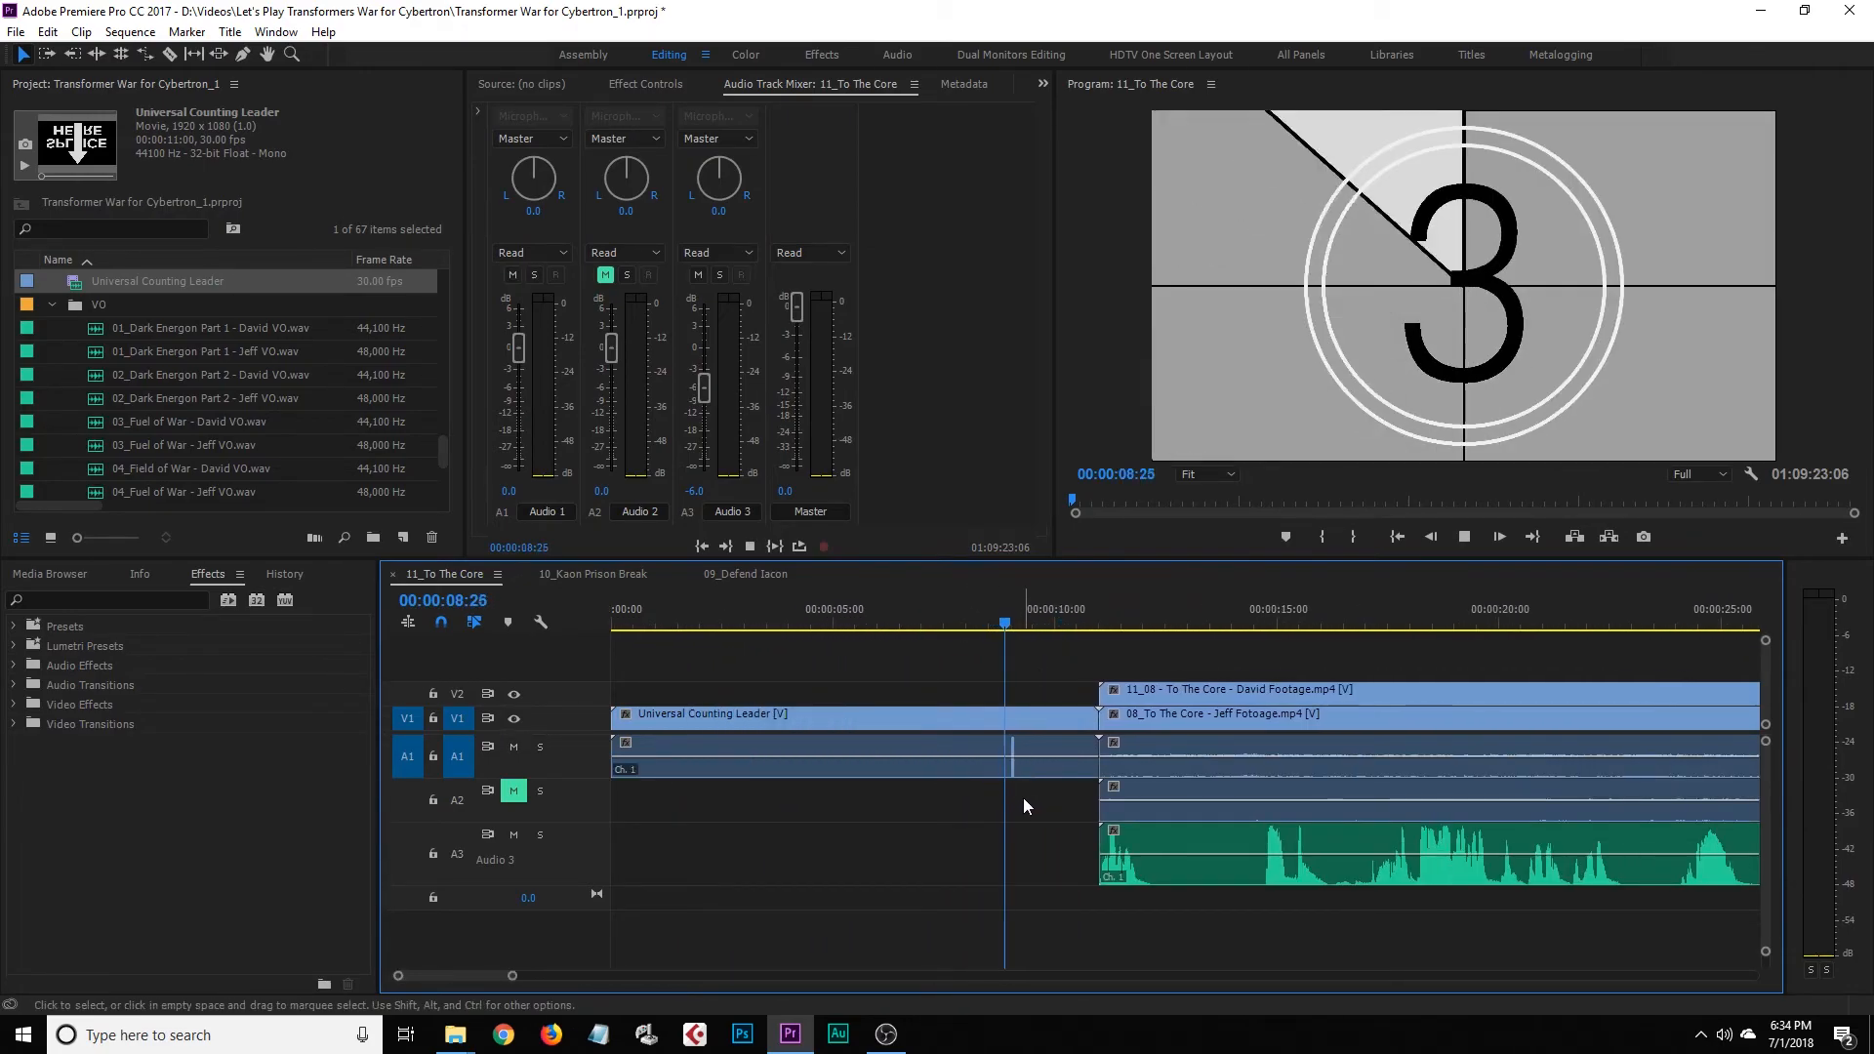
pyautogui.press('space')
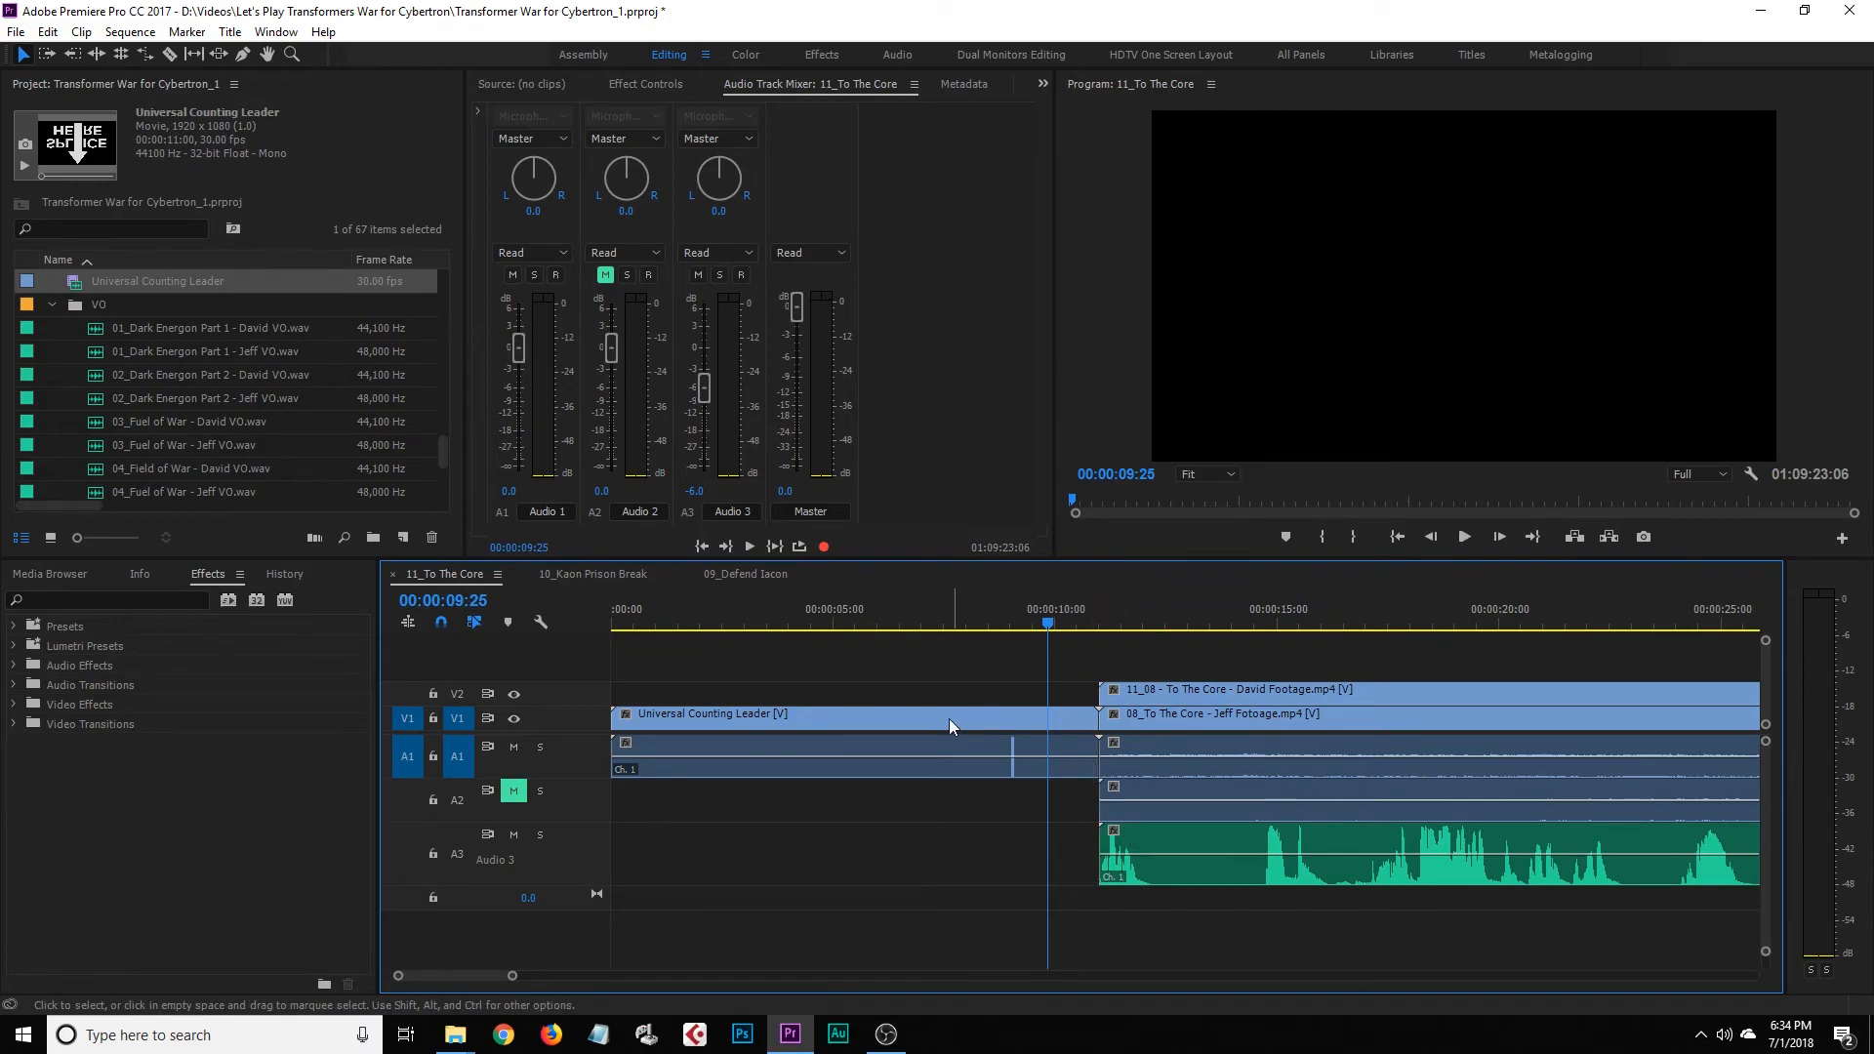
pyautogui.moveTo(1013, 623); pyautogui.dragTo(990, 625)
pyautogui.click(999, 835)
pyautogui.click(962, 821)
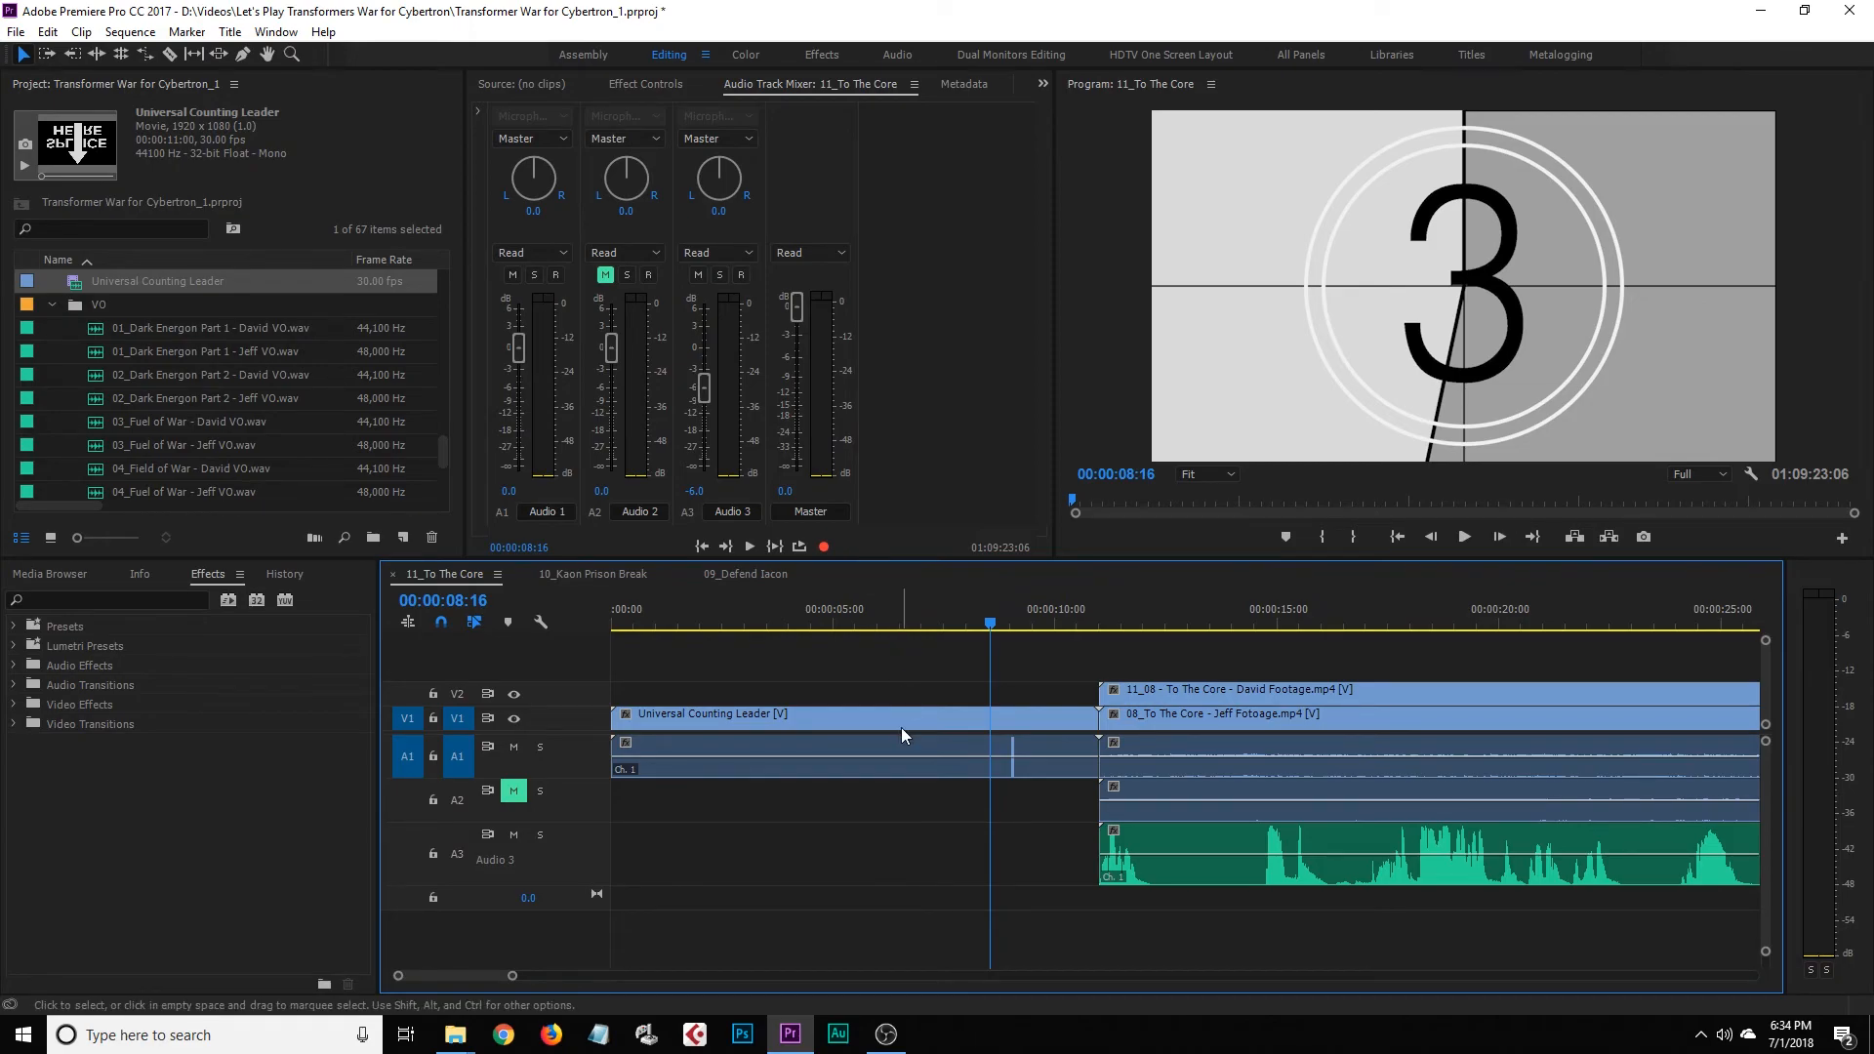
# Remove the Universal Counting Leader from the timeline and close the gap it leaves at the start
pyautogui.click(928, 720)
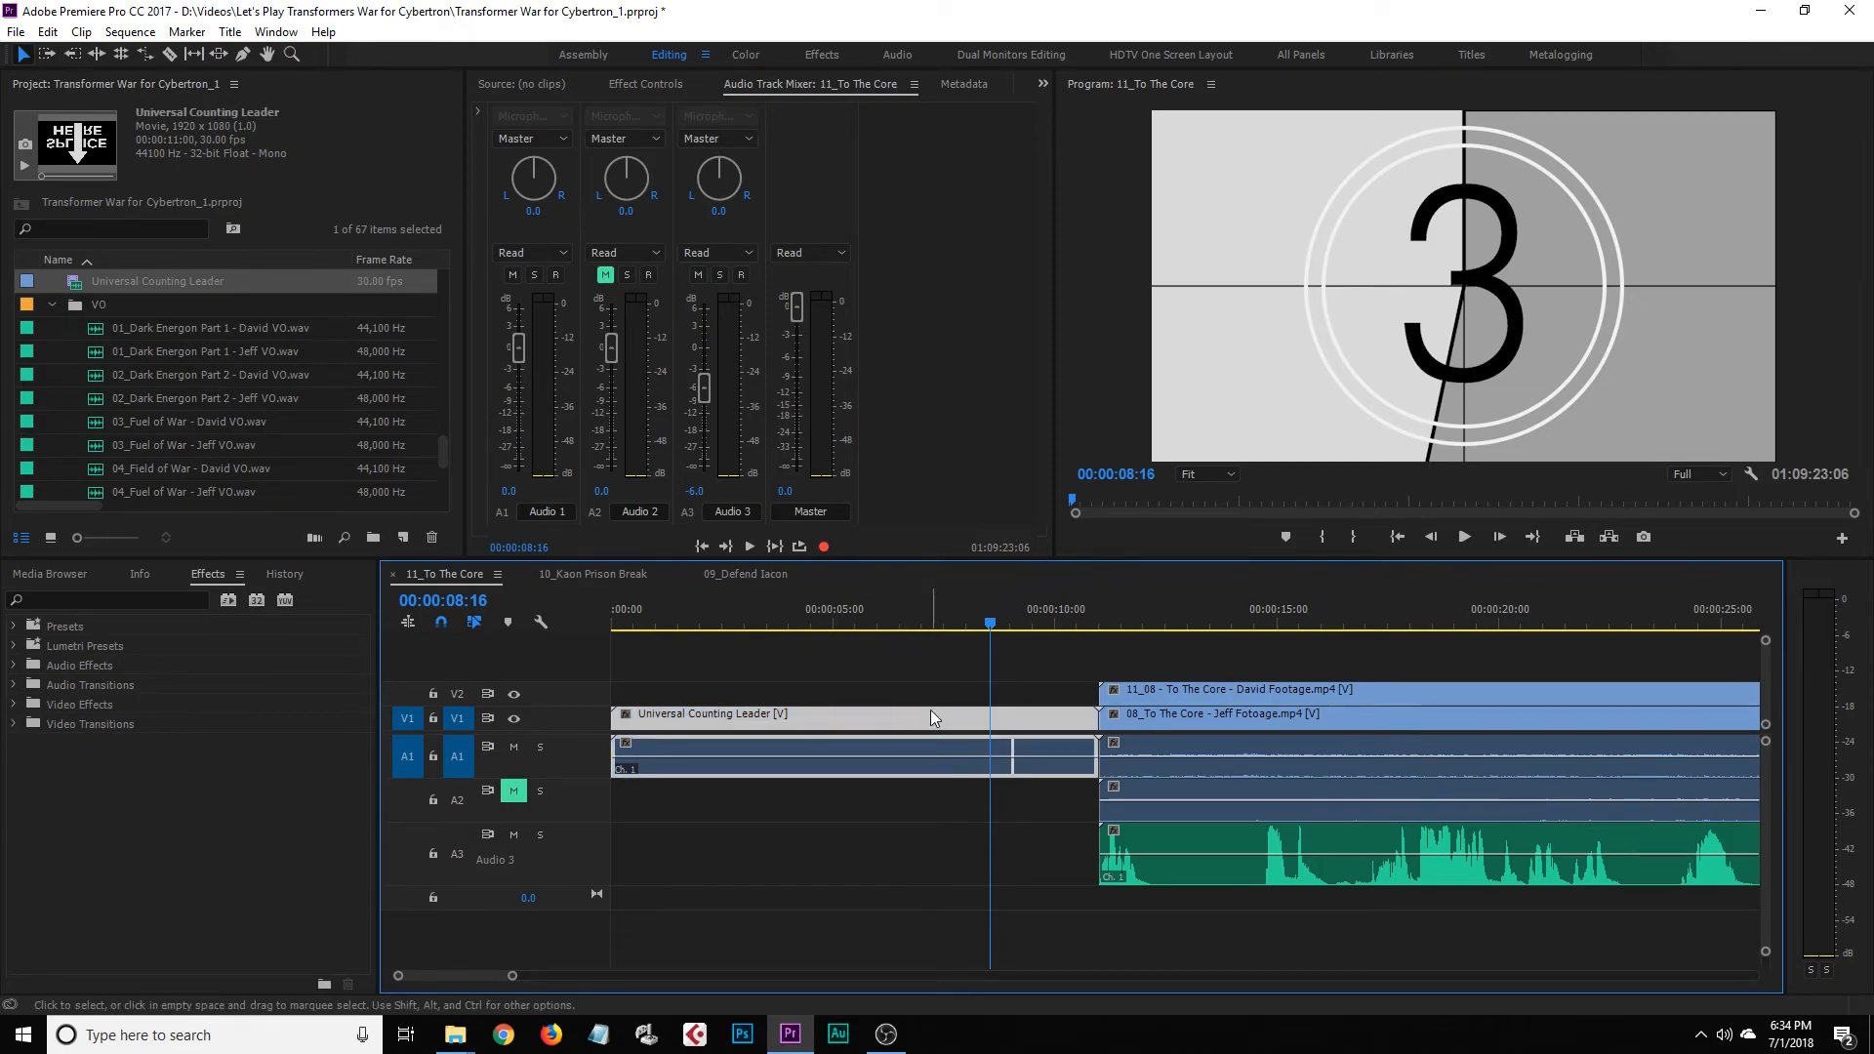
pyautogui.press('Delete')
pyautogui.rightClick(912, 720)
pyautogui.click(972, 732)
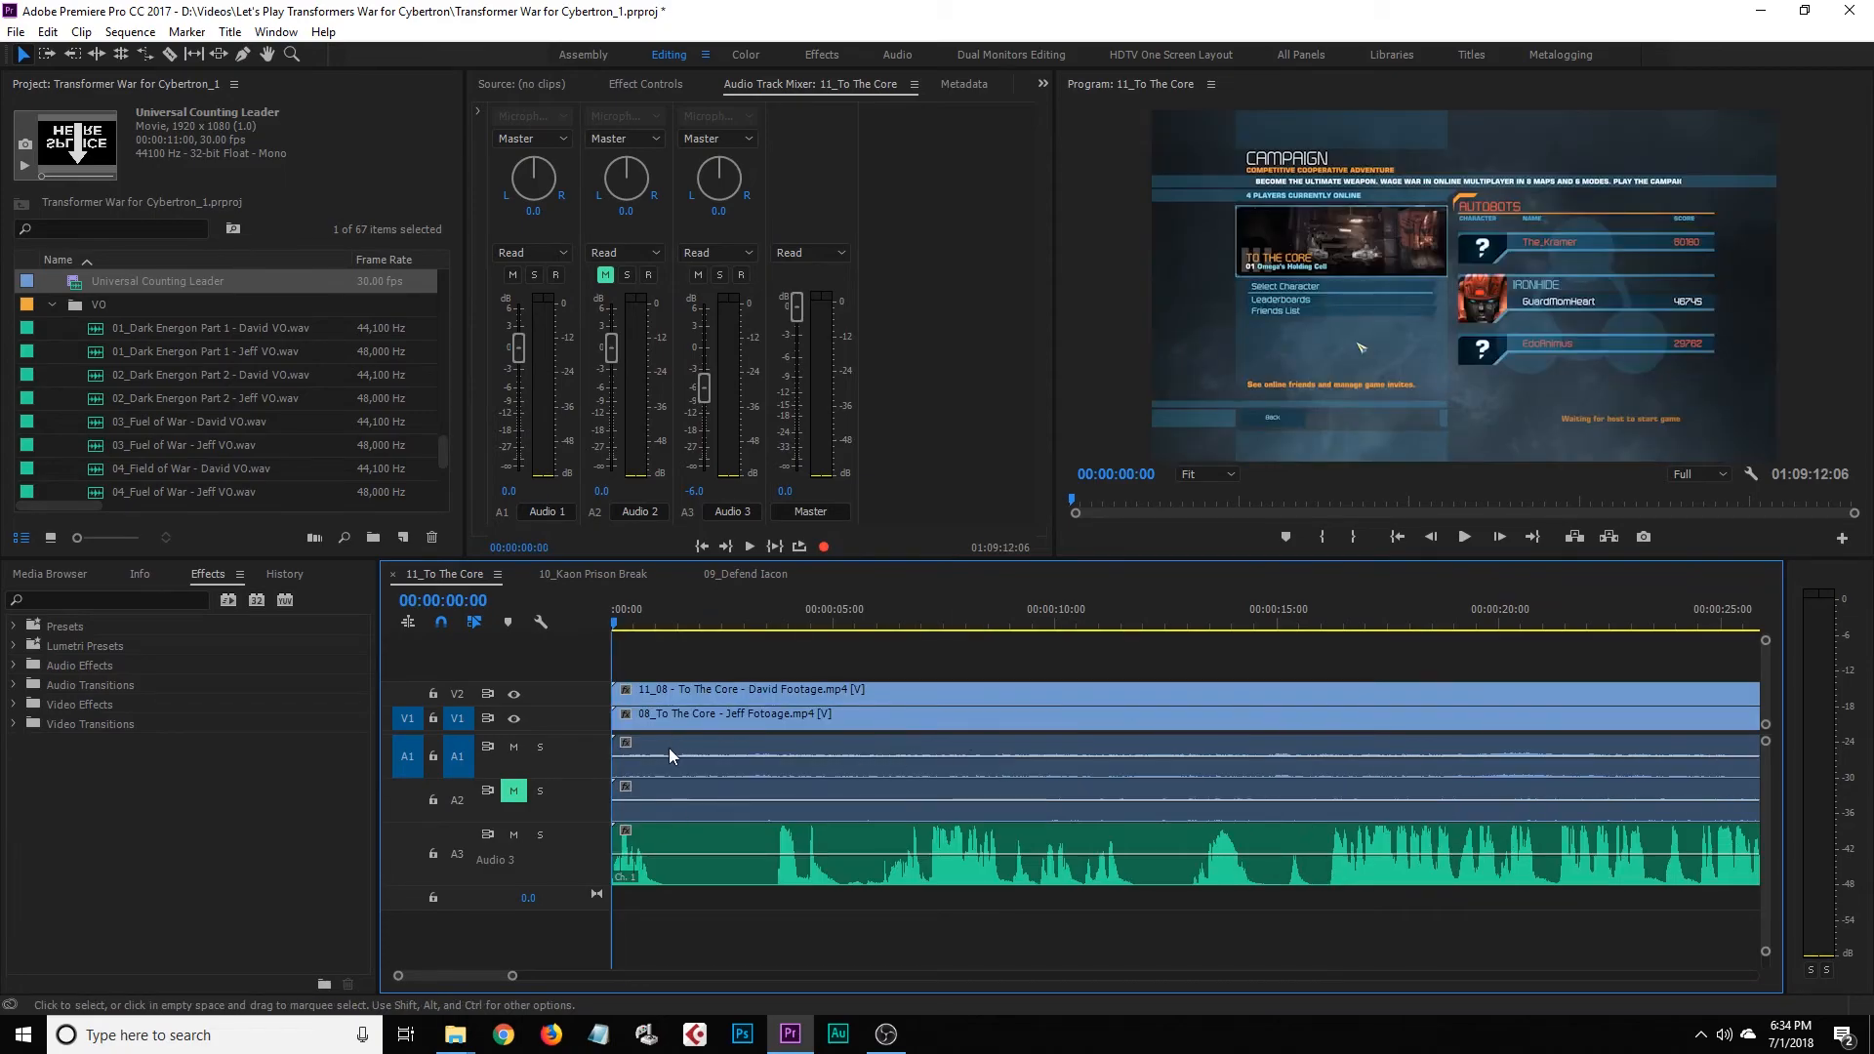
# Play the opening from 00:00:12:25 with A1 and A3 audible to compare the gameplay audio with the Discord call
pyautogui.moveTo(511, 978); pyautogui.dragTo(544, 977)
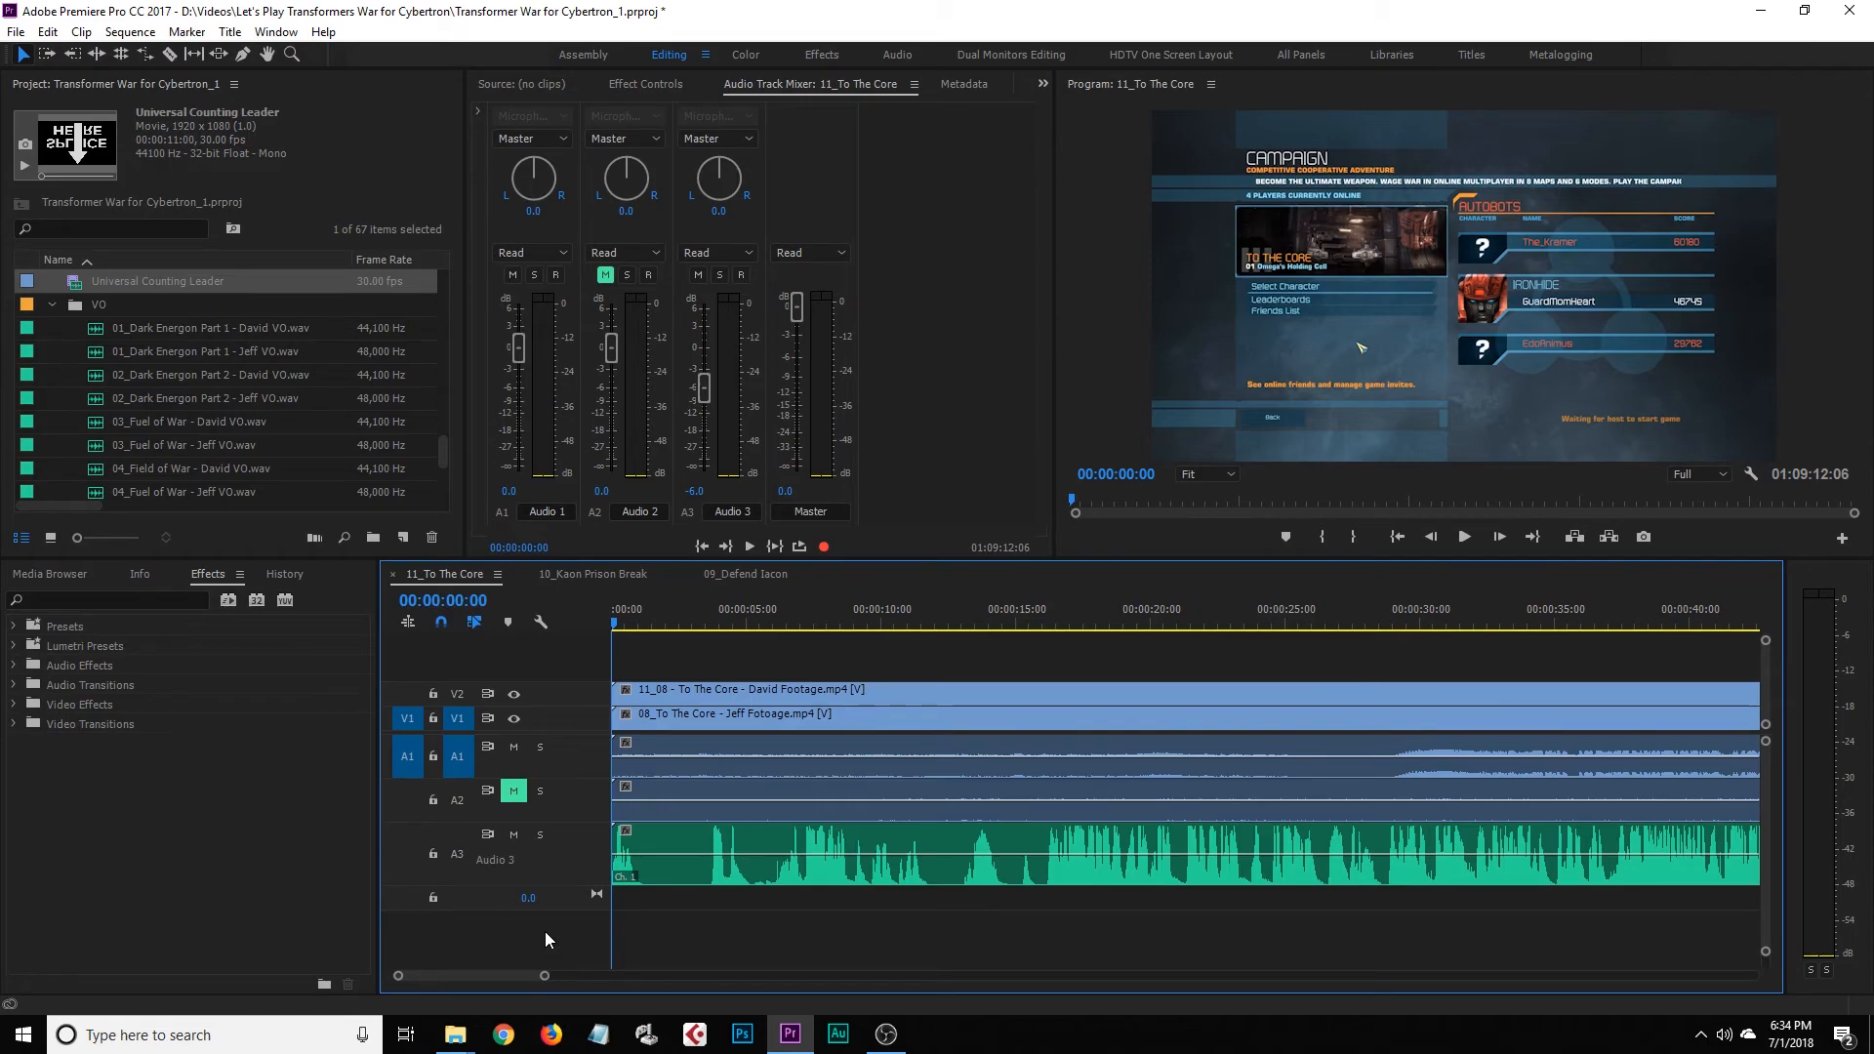
pyautogui.moveTo(543, 976); pyautogui.dragTo(615, 976)
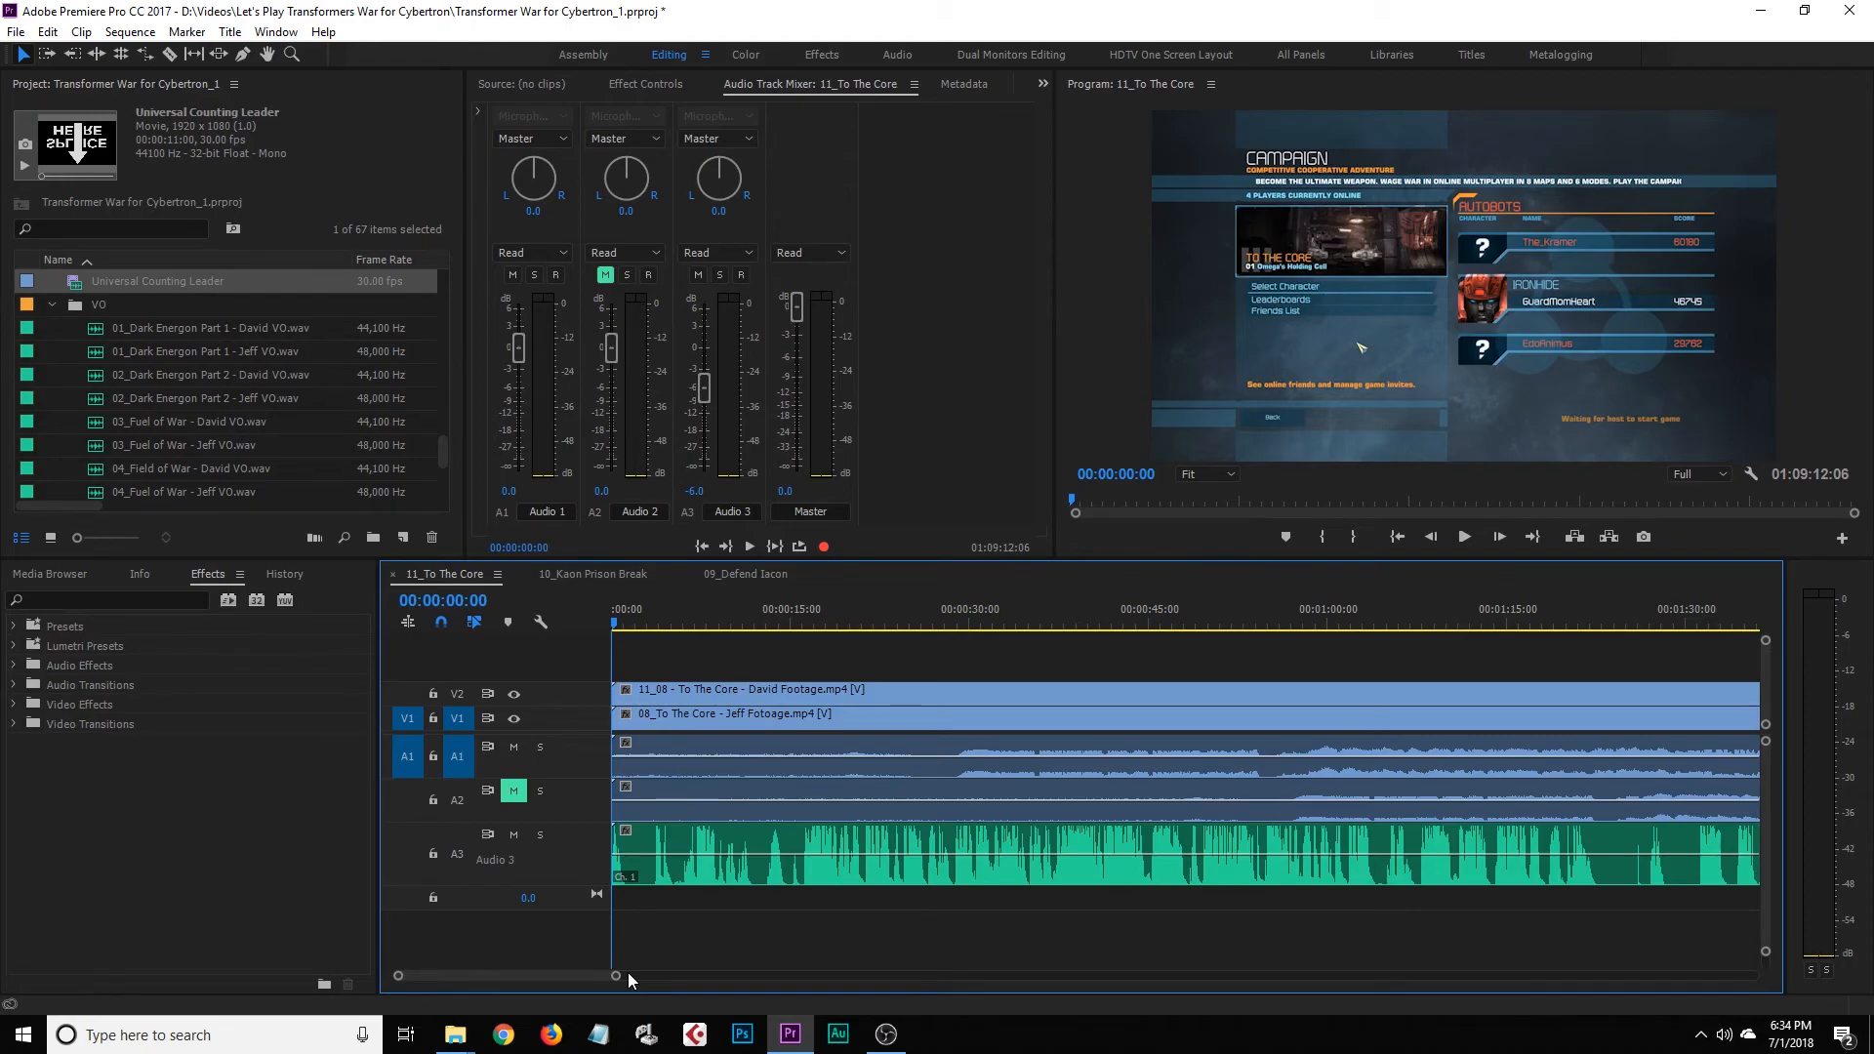
pyautogui.moveTo(701, 606); pyautogui.dragTo(766, 633)
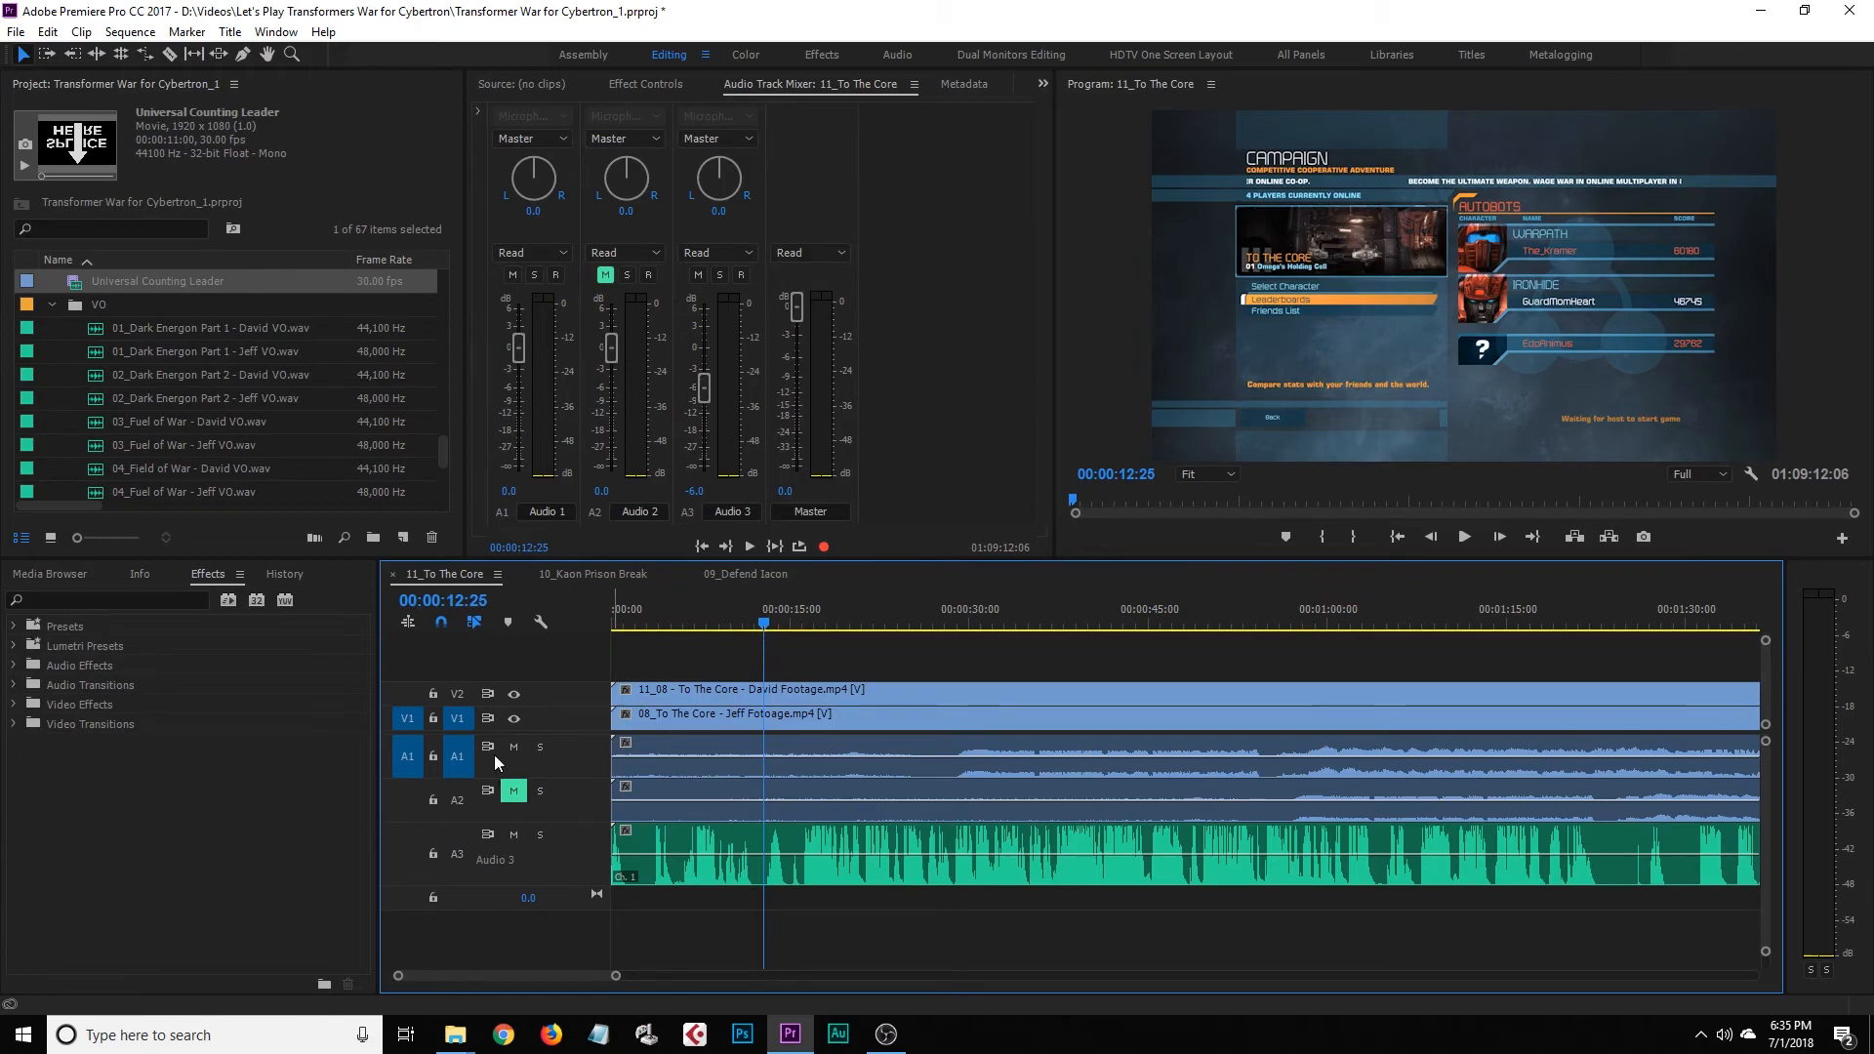
pyautogui.press('space')
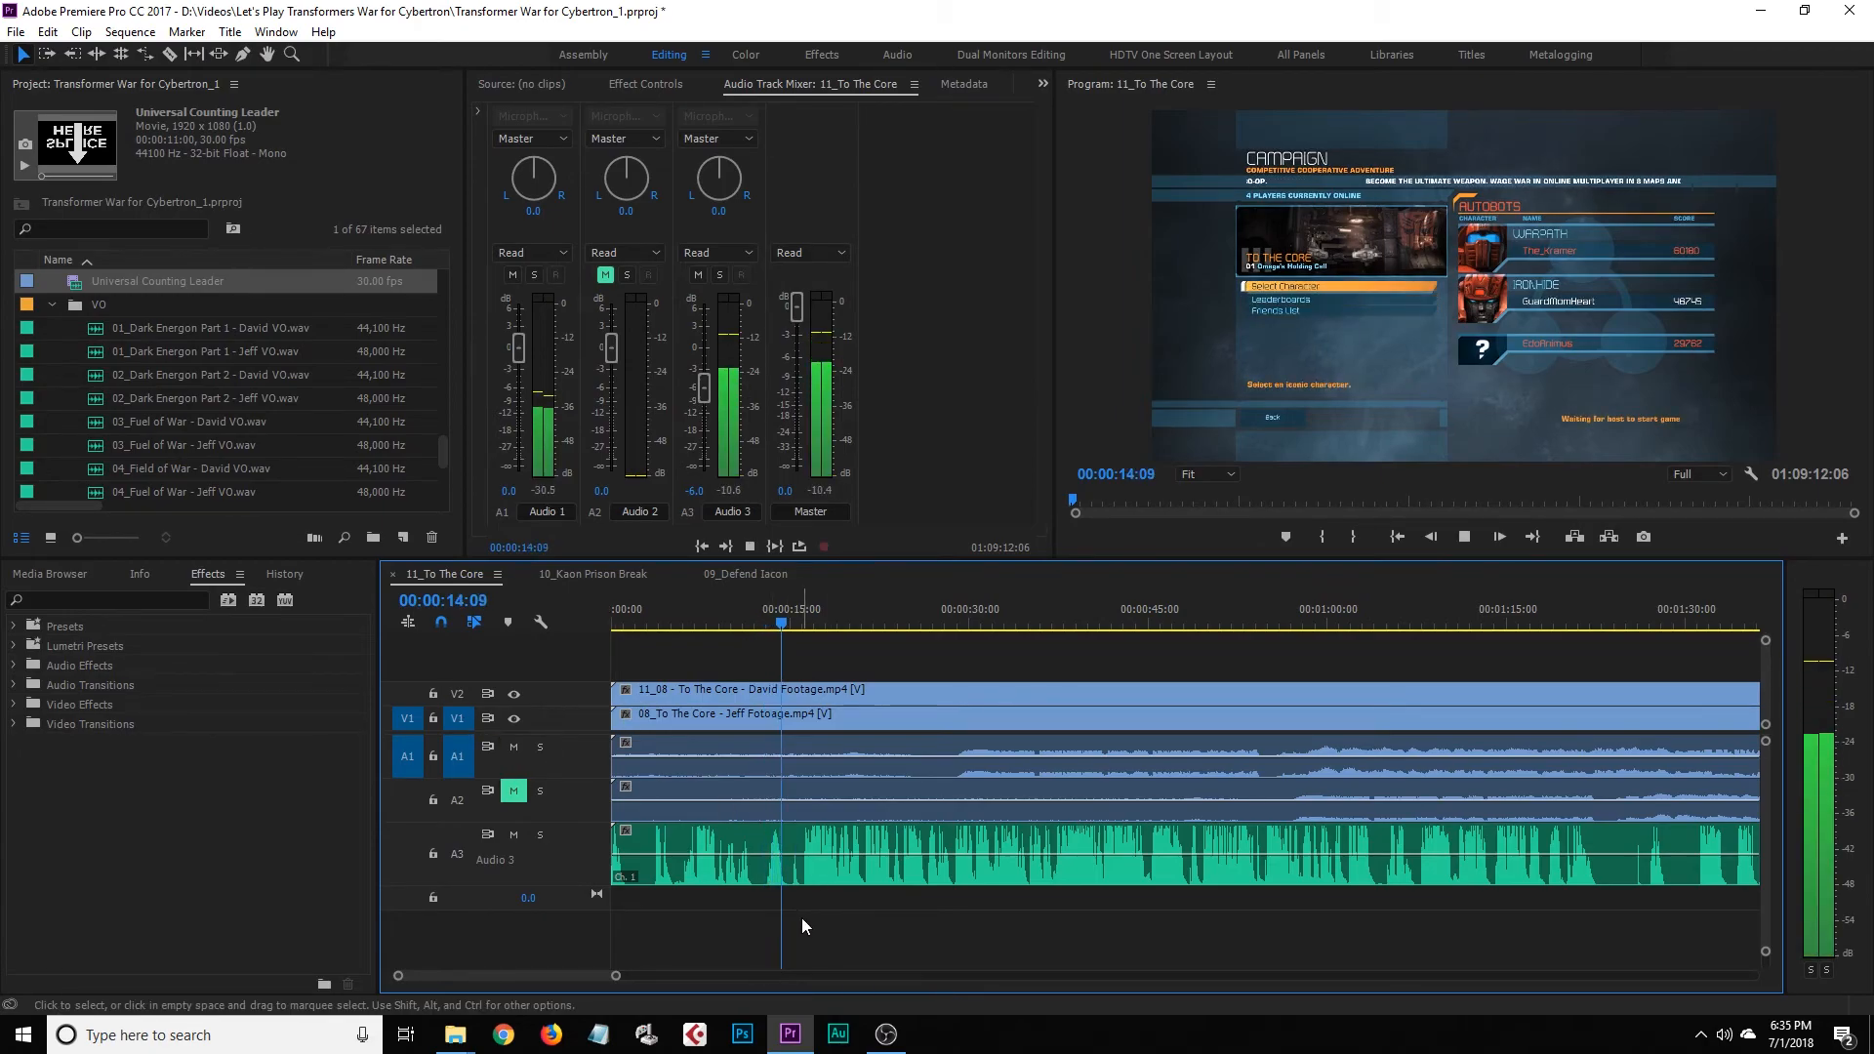
pyautogui.scroll(2, 519, 977)
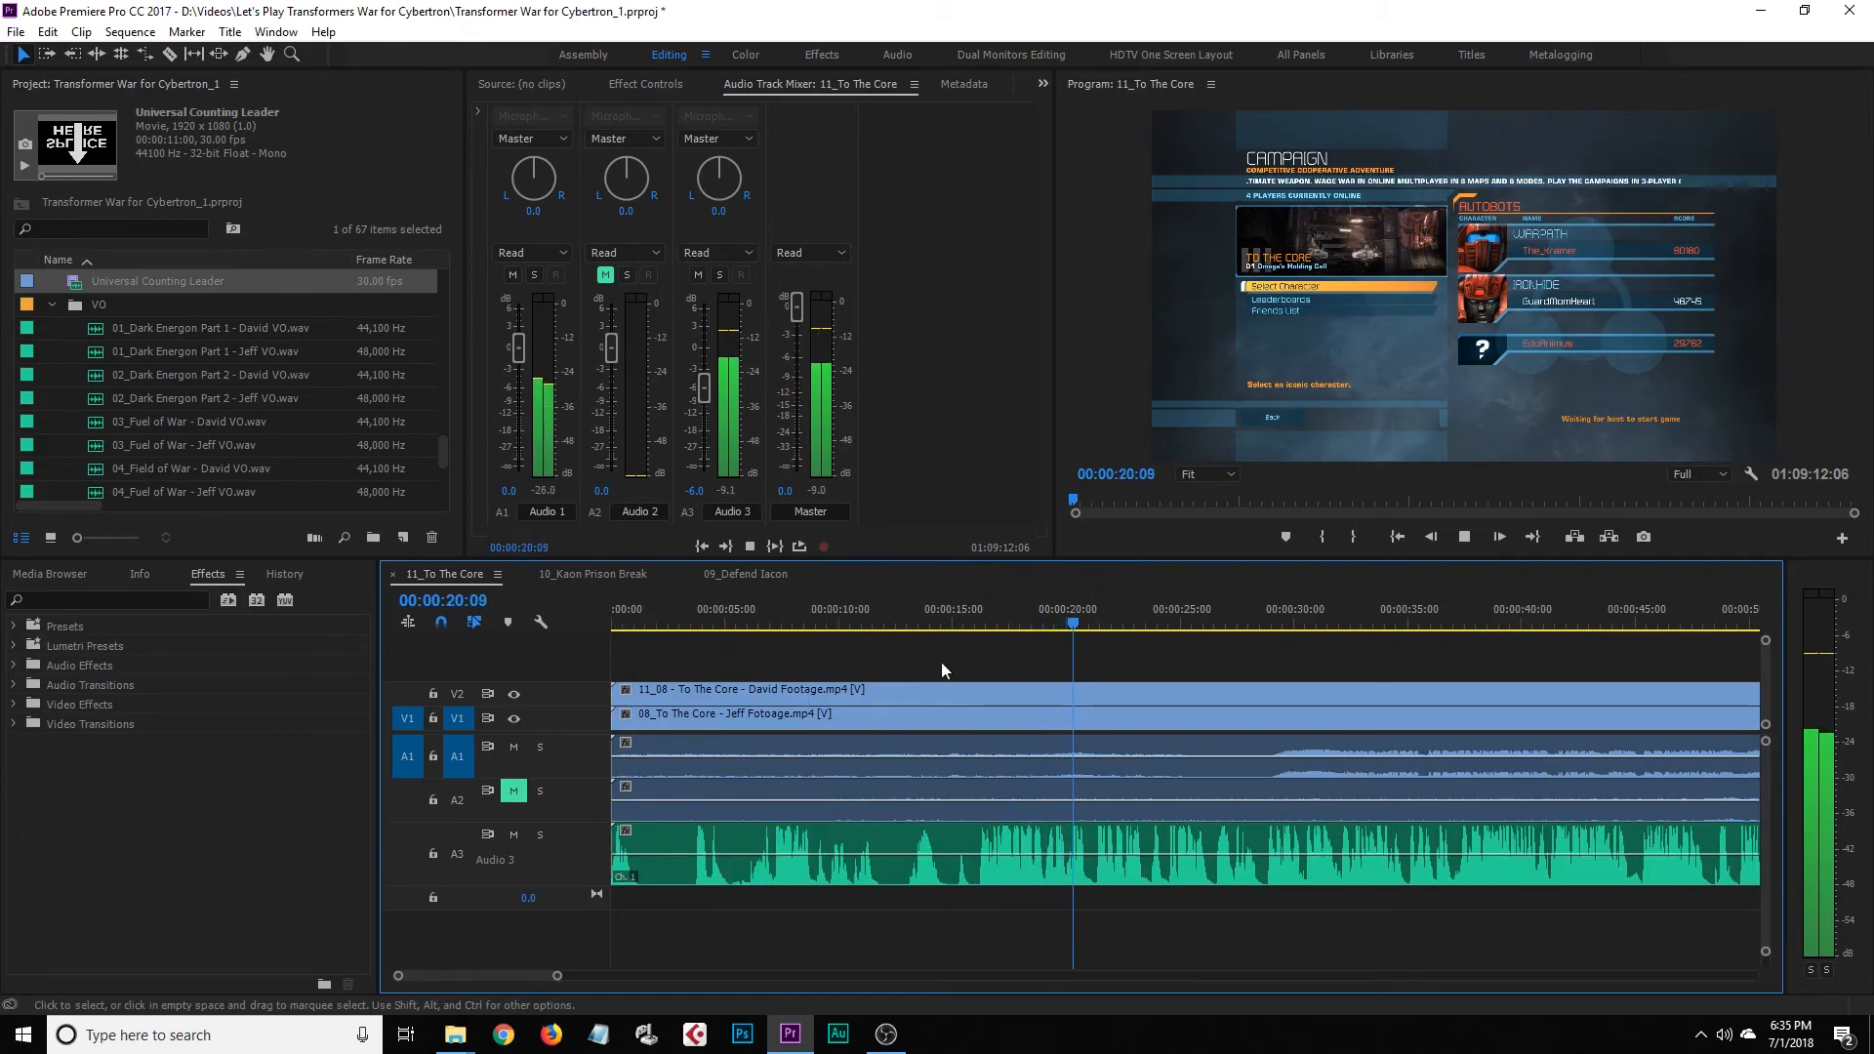
# Mute track A1 and play the Discord call alone from about 00:00:24
pyautogui.click(514, 748)
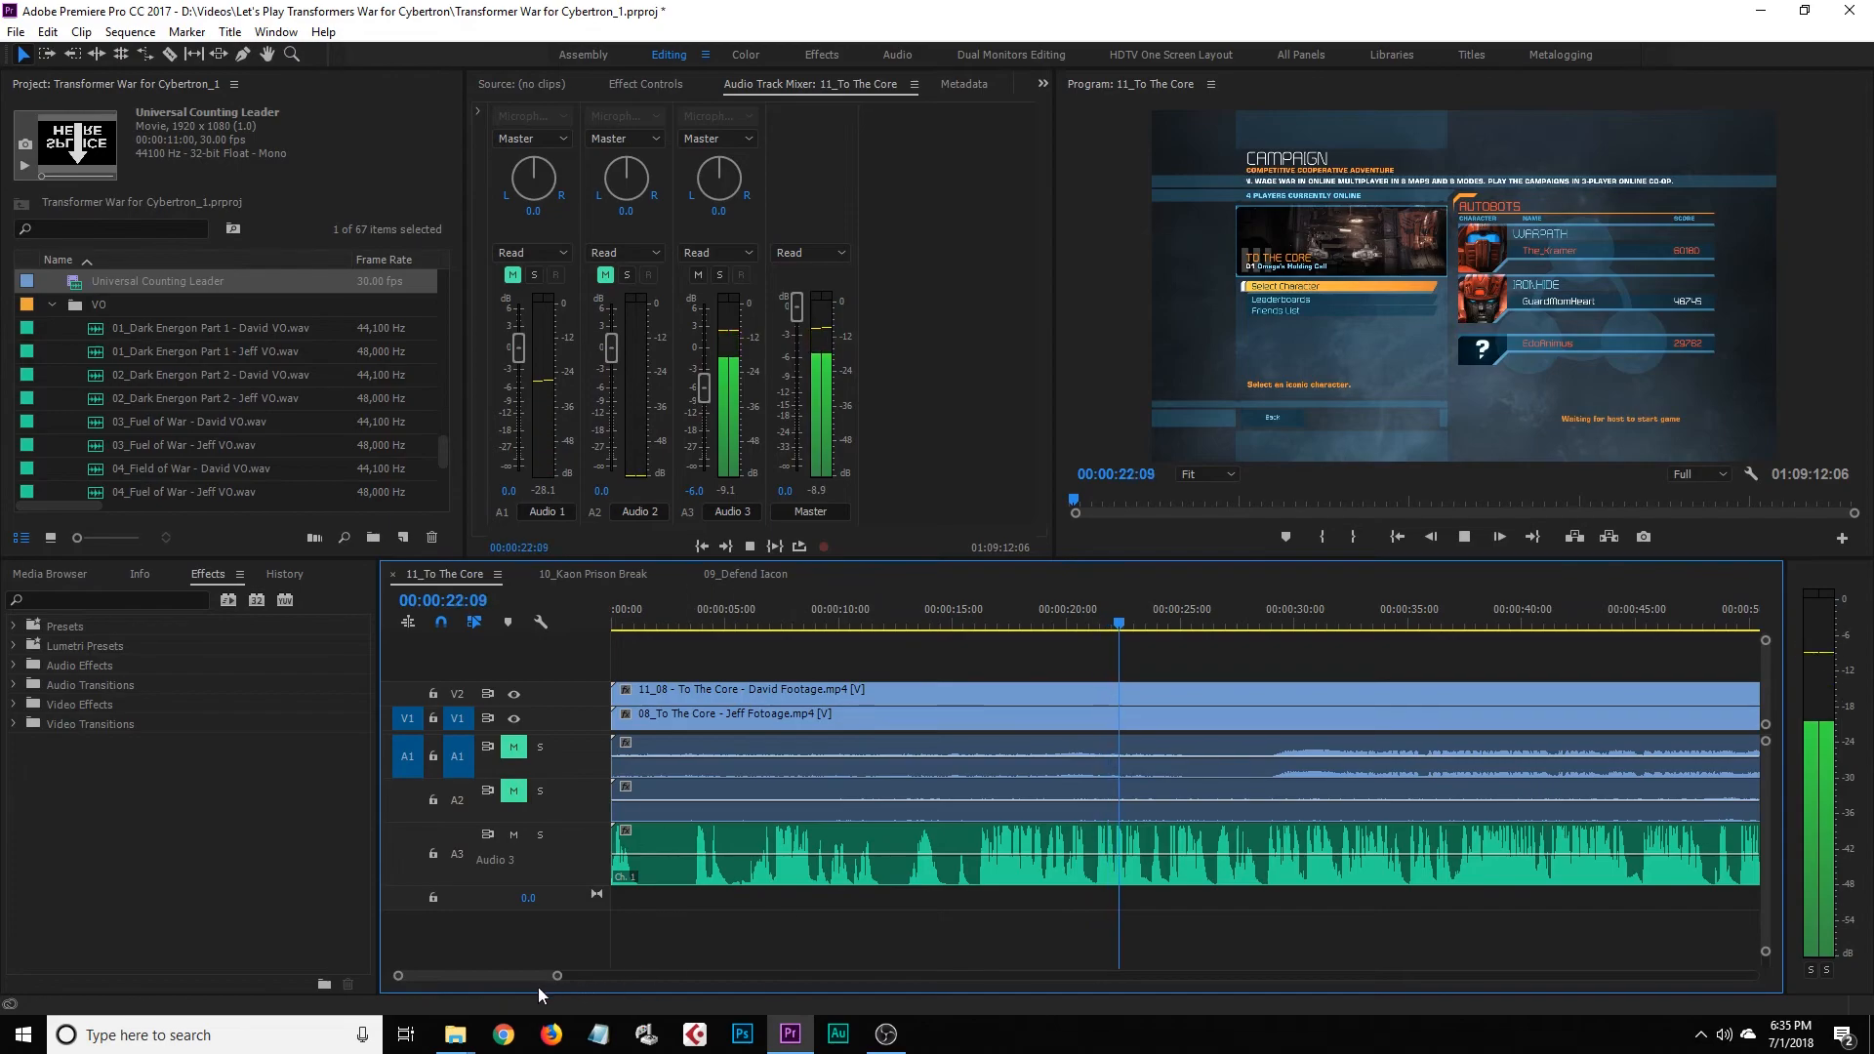
pyautogui.press('space')
pyautogui.scroll(-2, 525, 980)
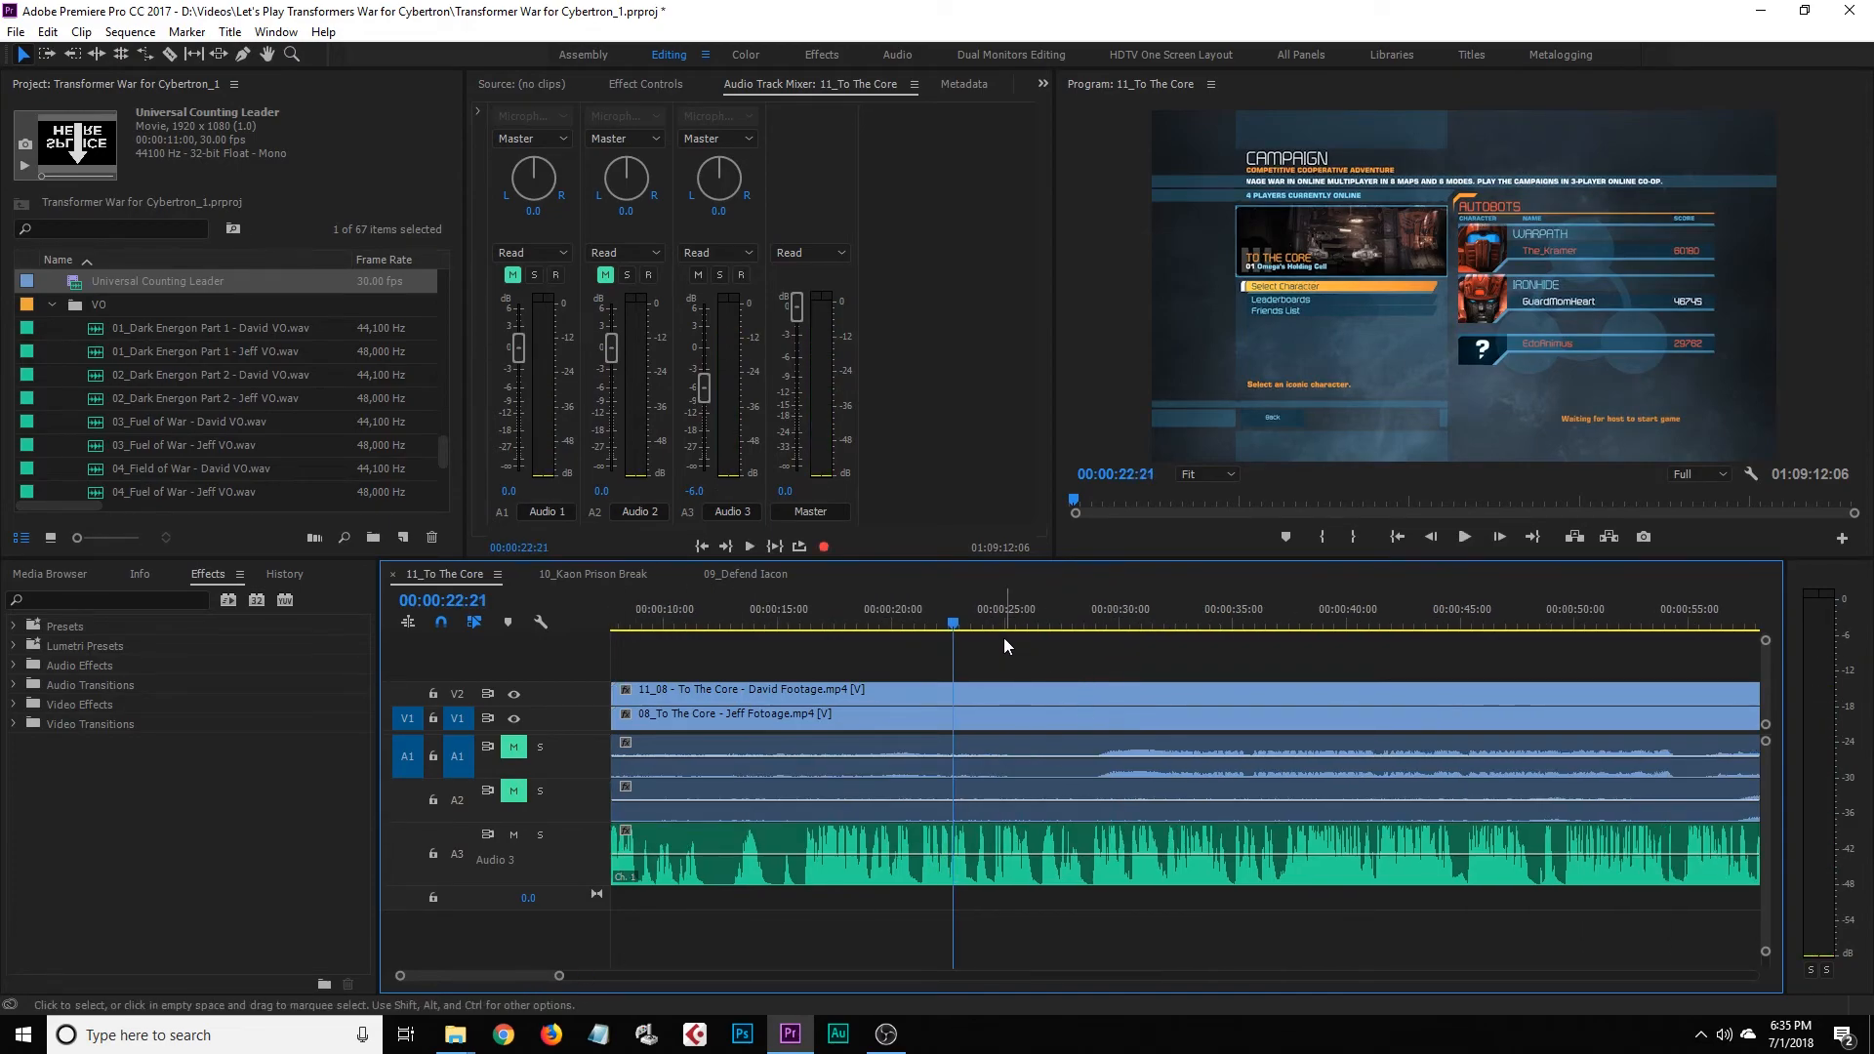
pyautogui.click(994, 624)
pyautogui.press('space')
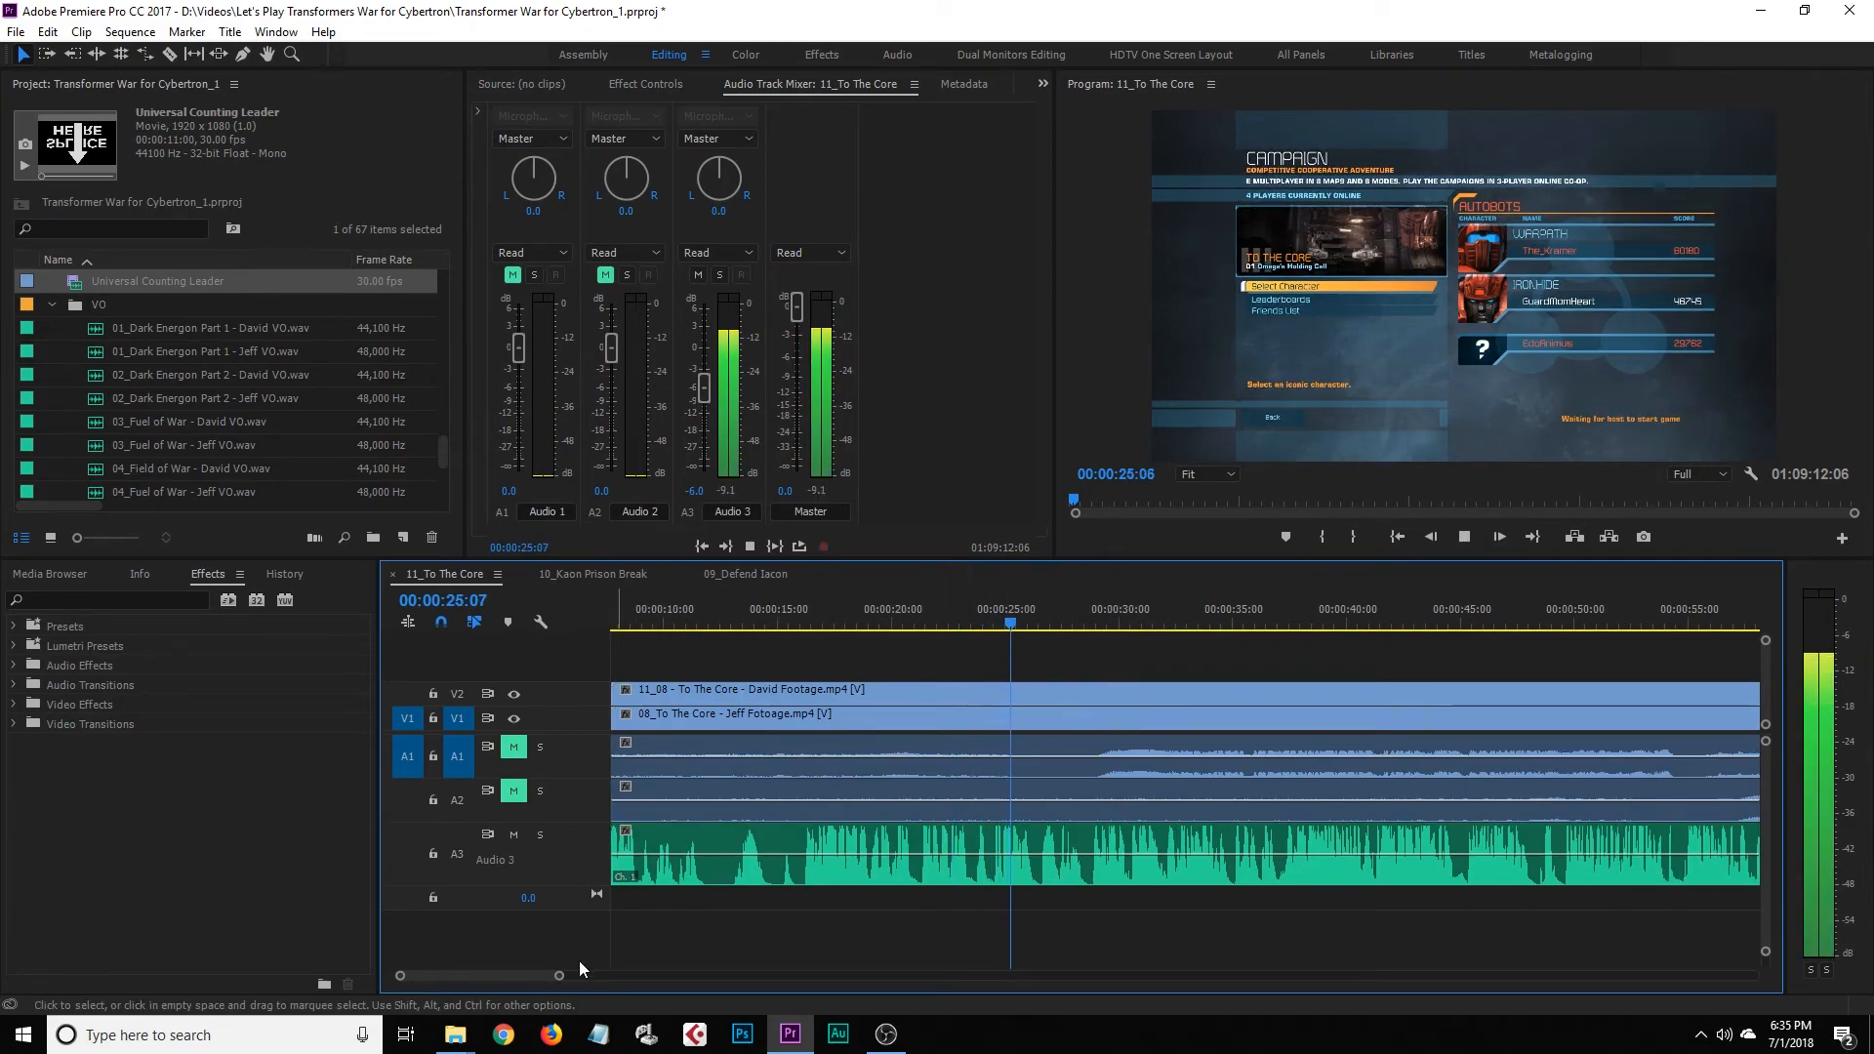
pyautogui.scroll(1, 578, 975)
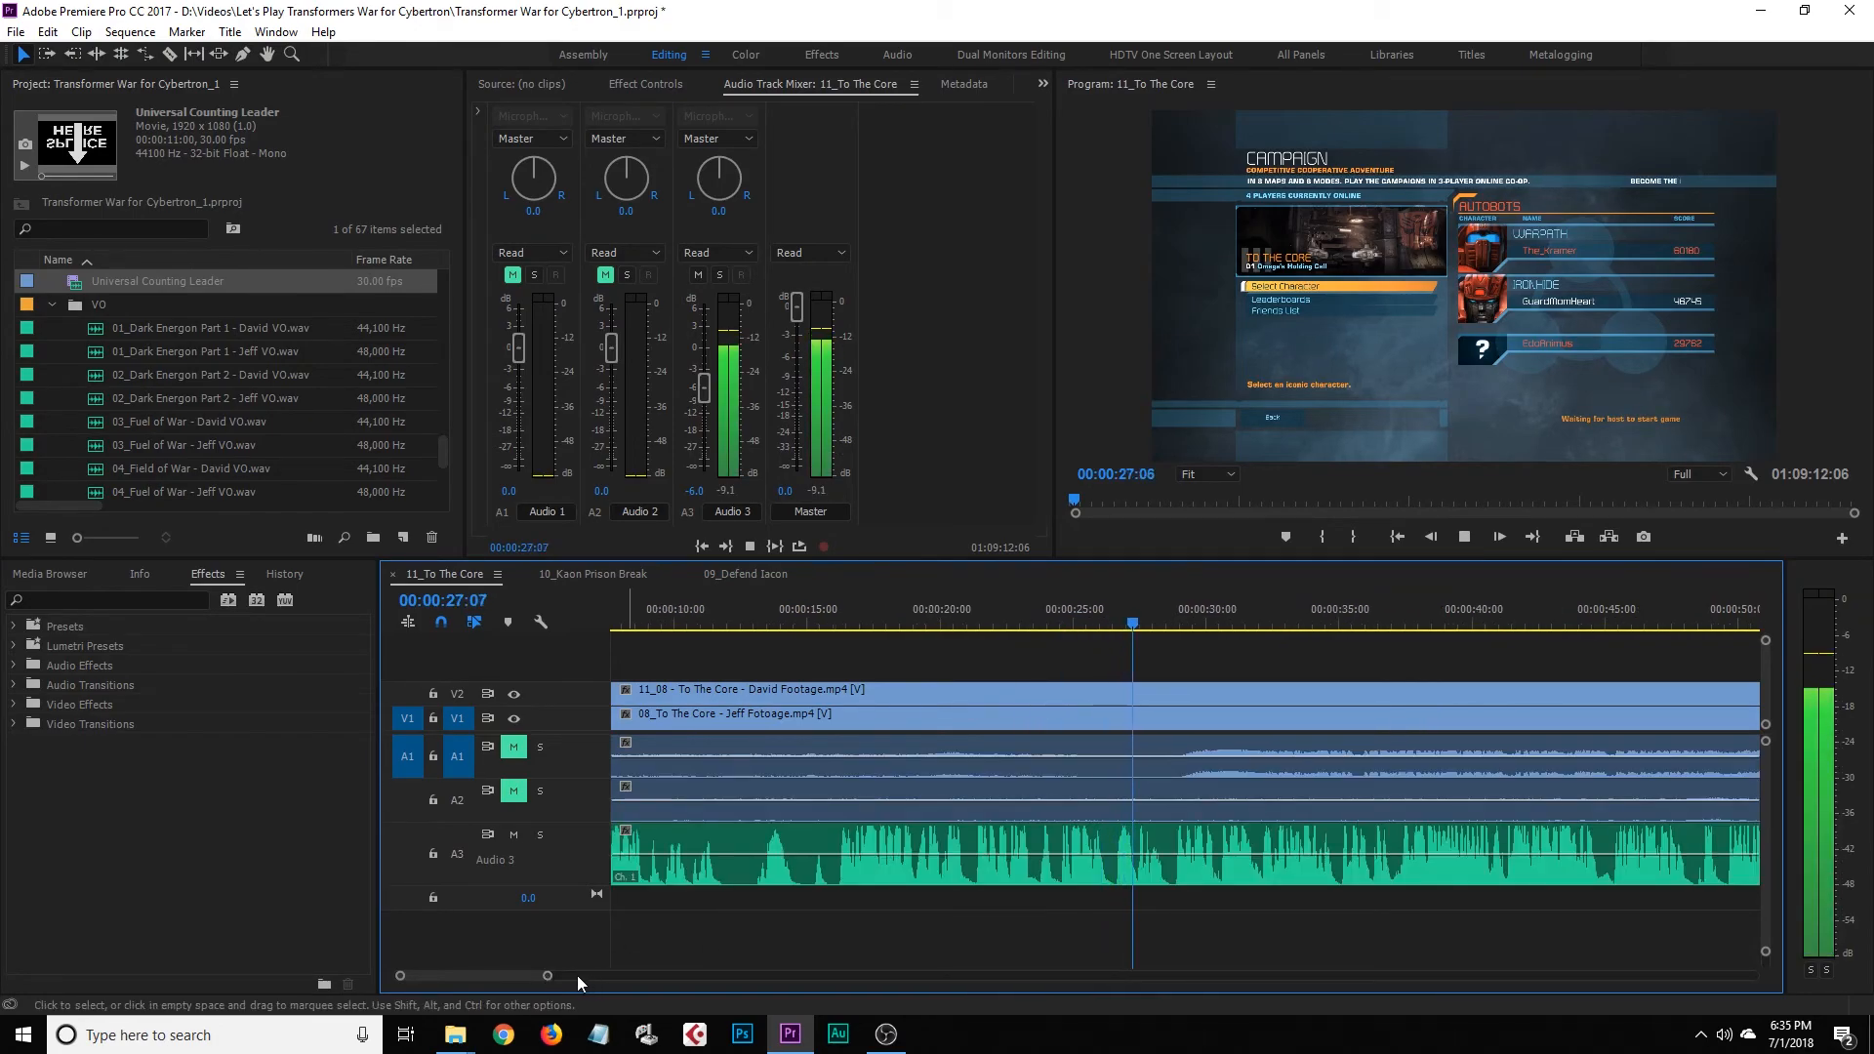
pyautogui.scroll(-2, 529, 976)
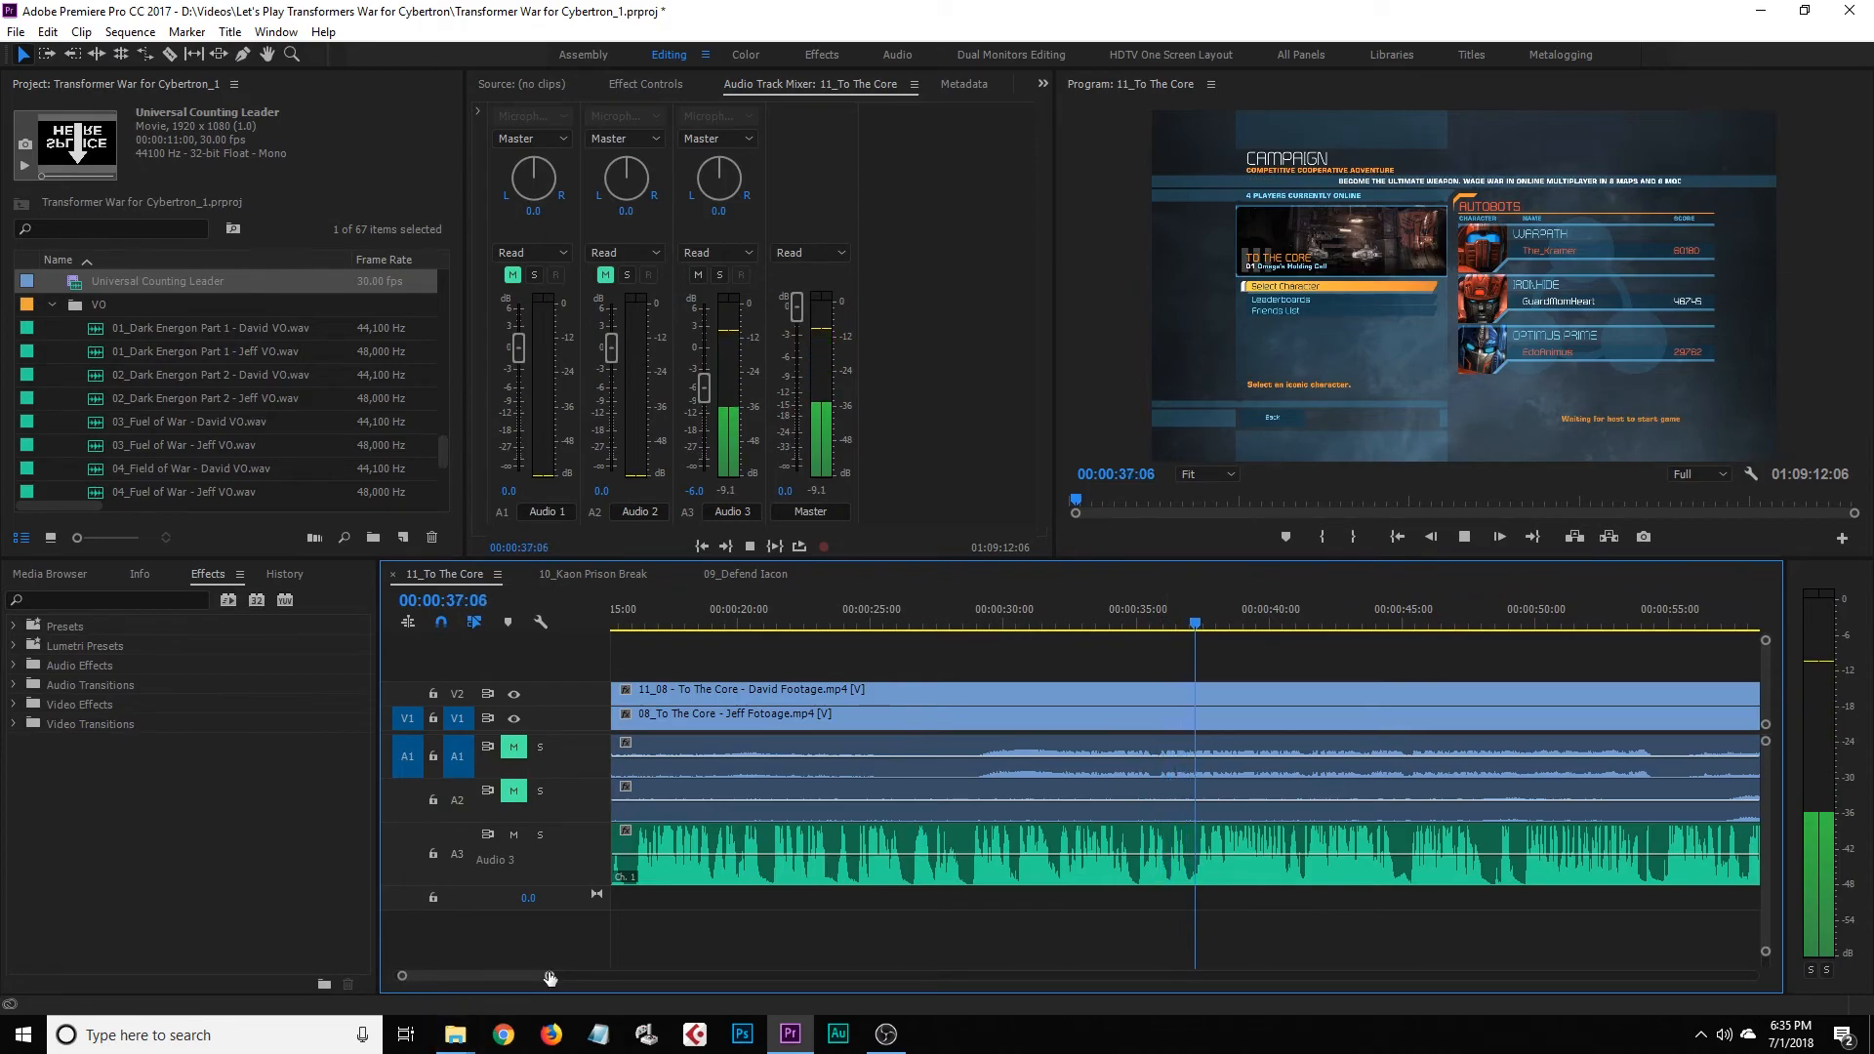
pyautogui.scroll(-2, 545, 978)
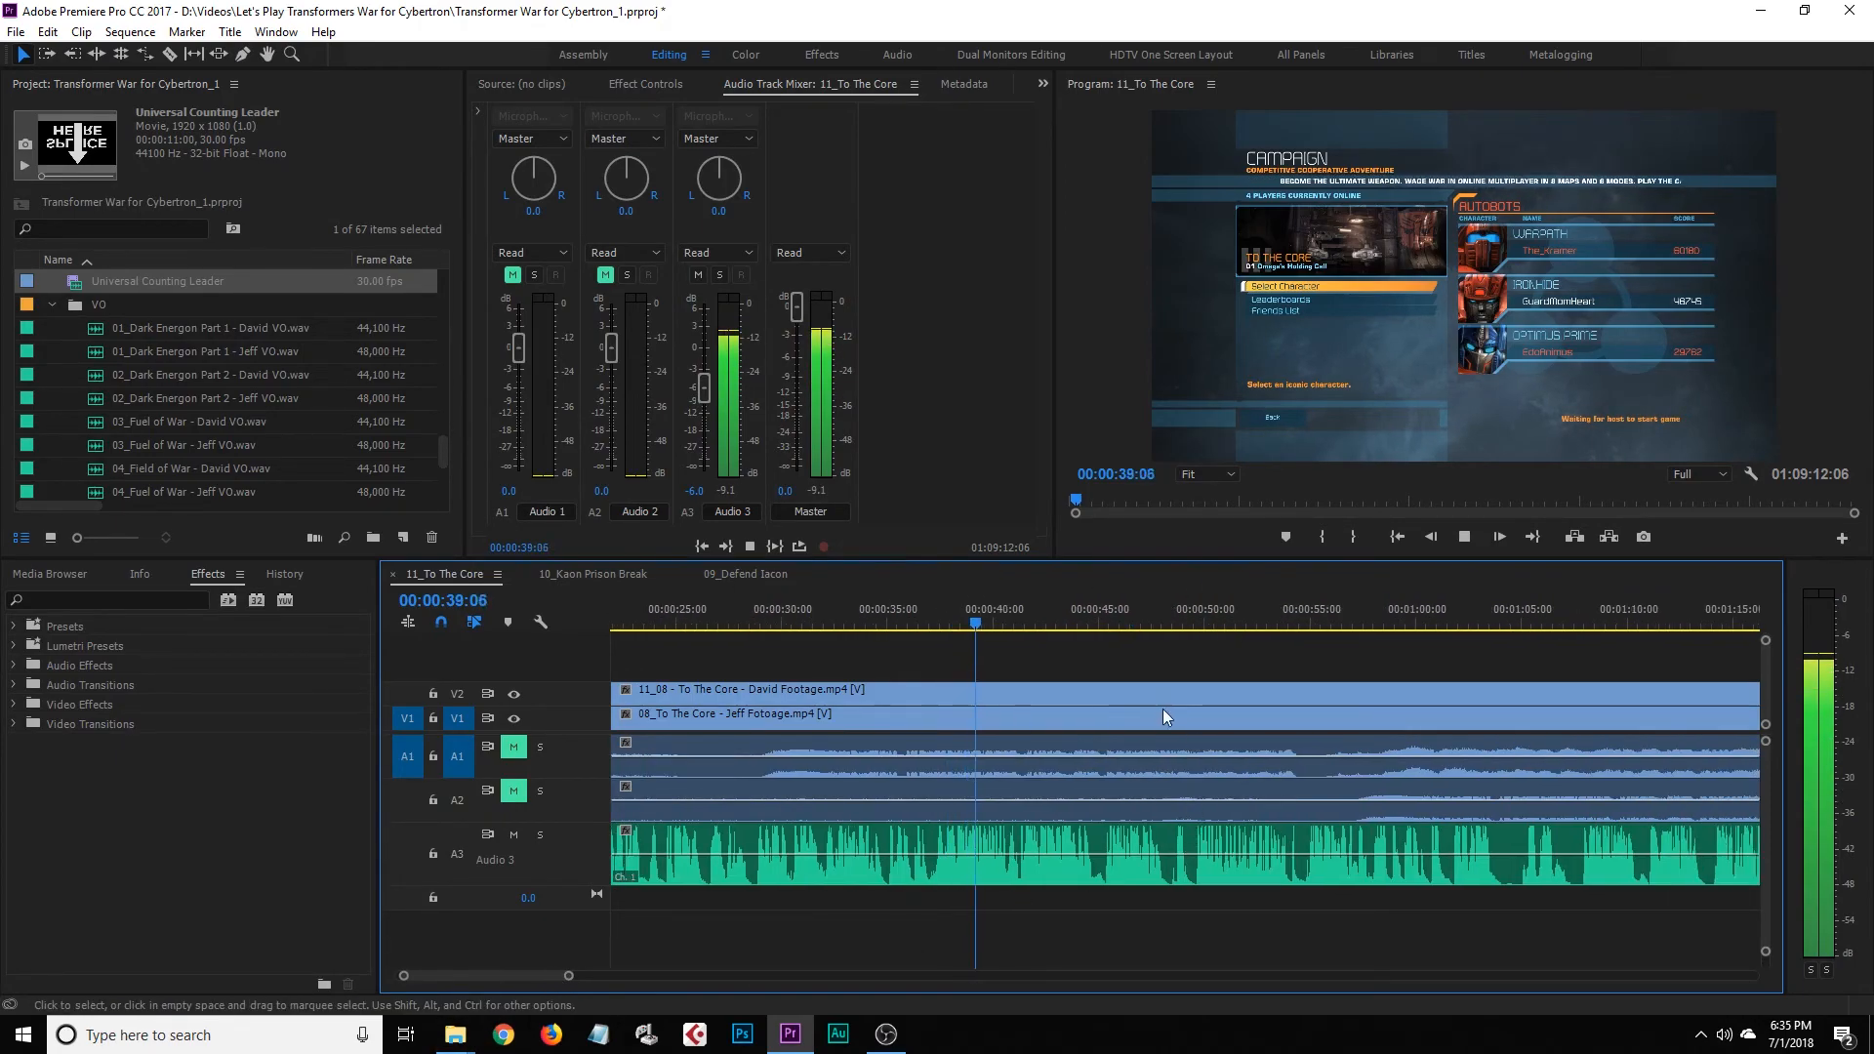
# Play the Discord call at several points between about 00:00:48 and 00:01:01 to locate the mission start in the conversation
pyautogui.click(1167, 617)
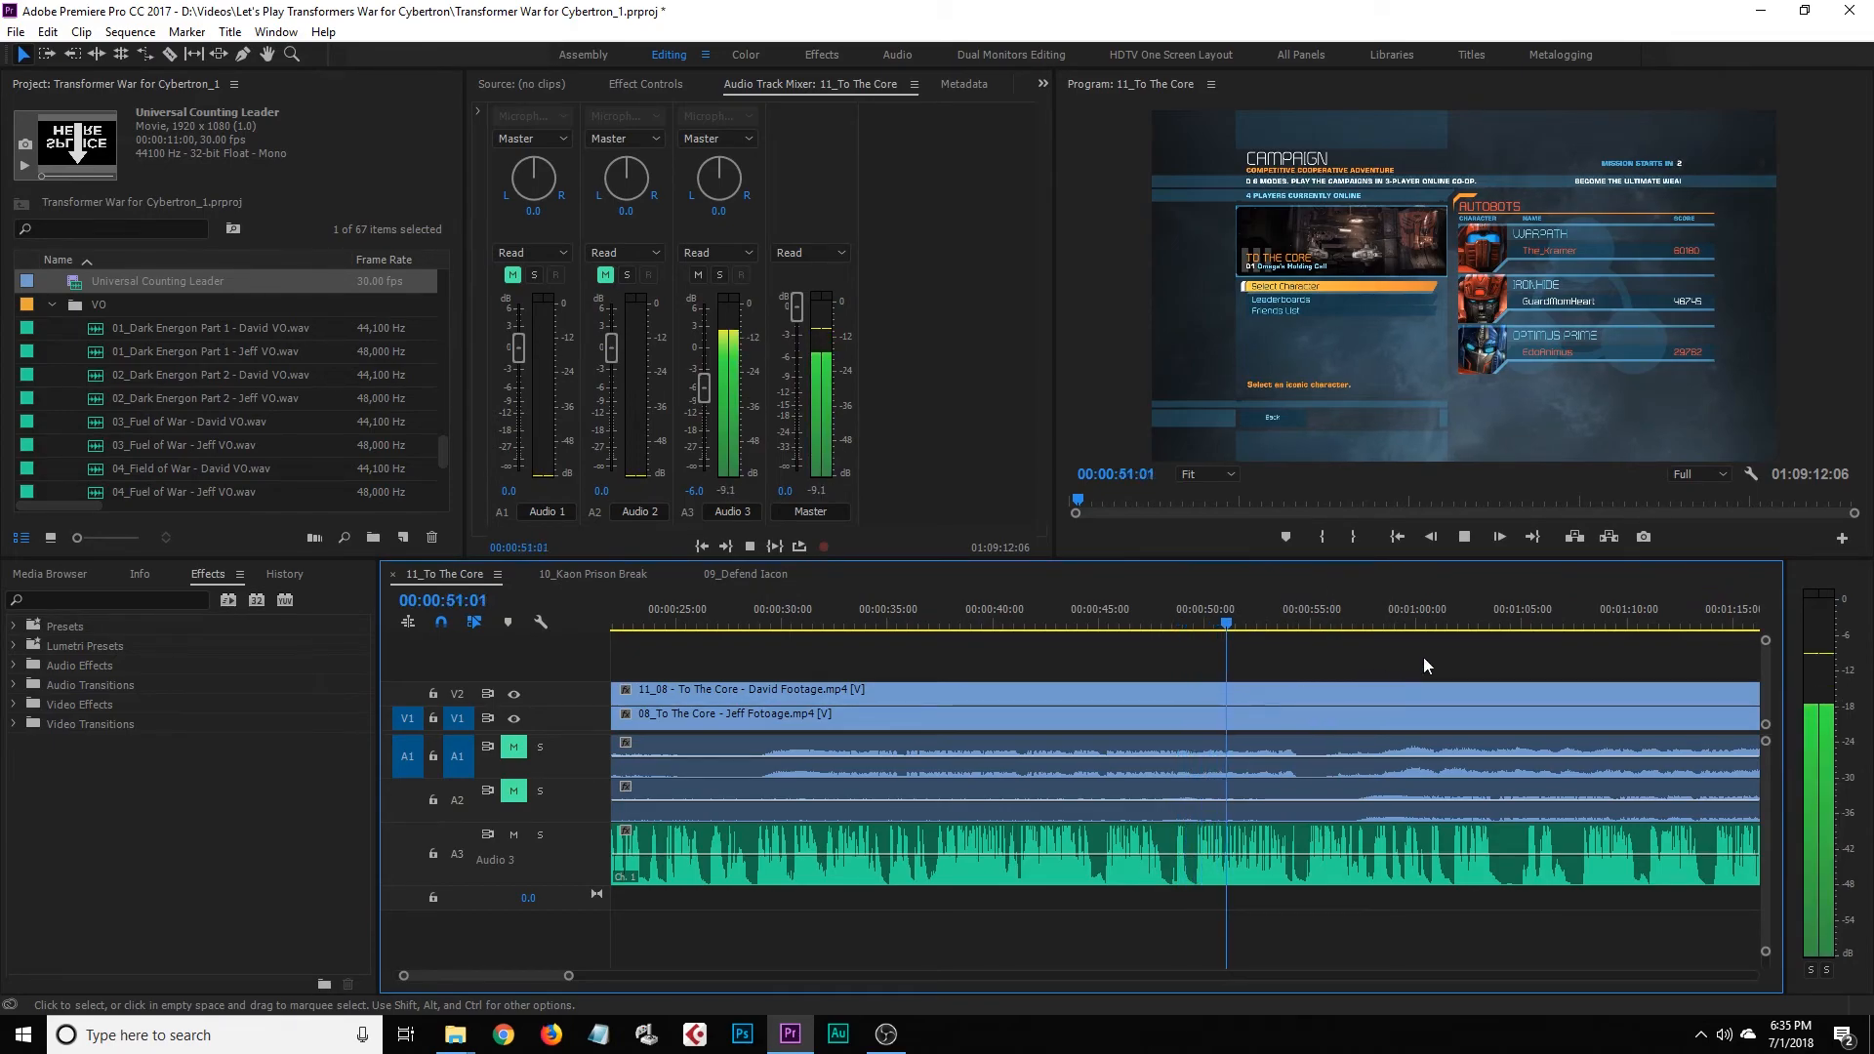
pyautogui.click(1435, 619)
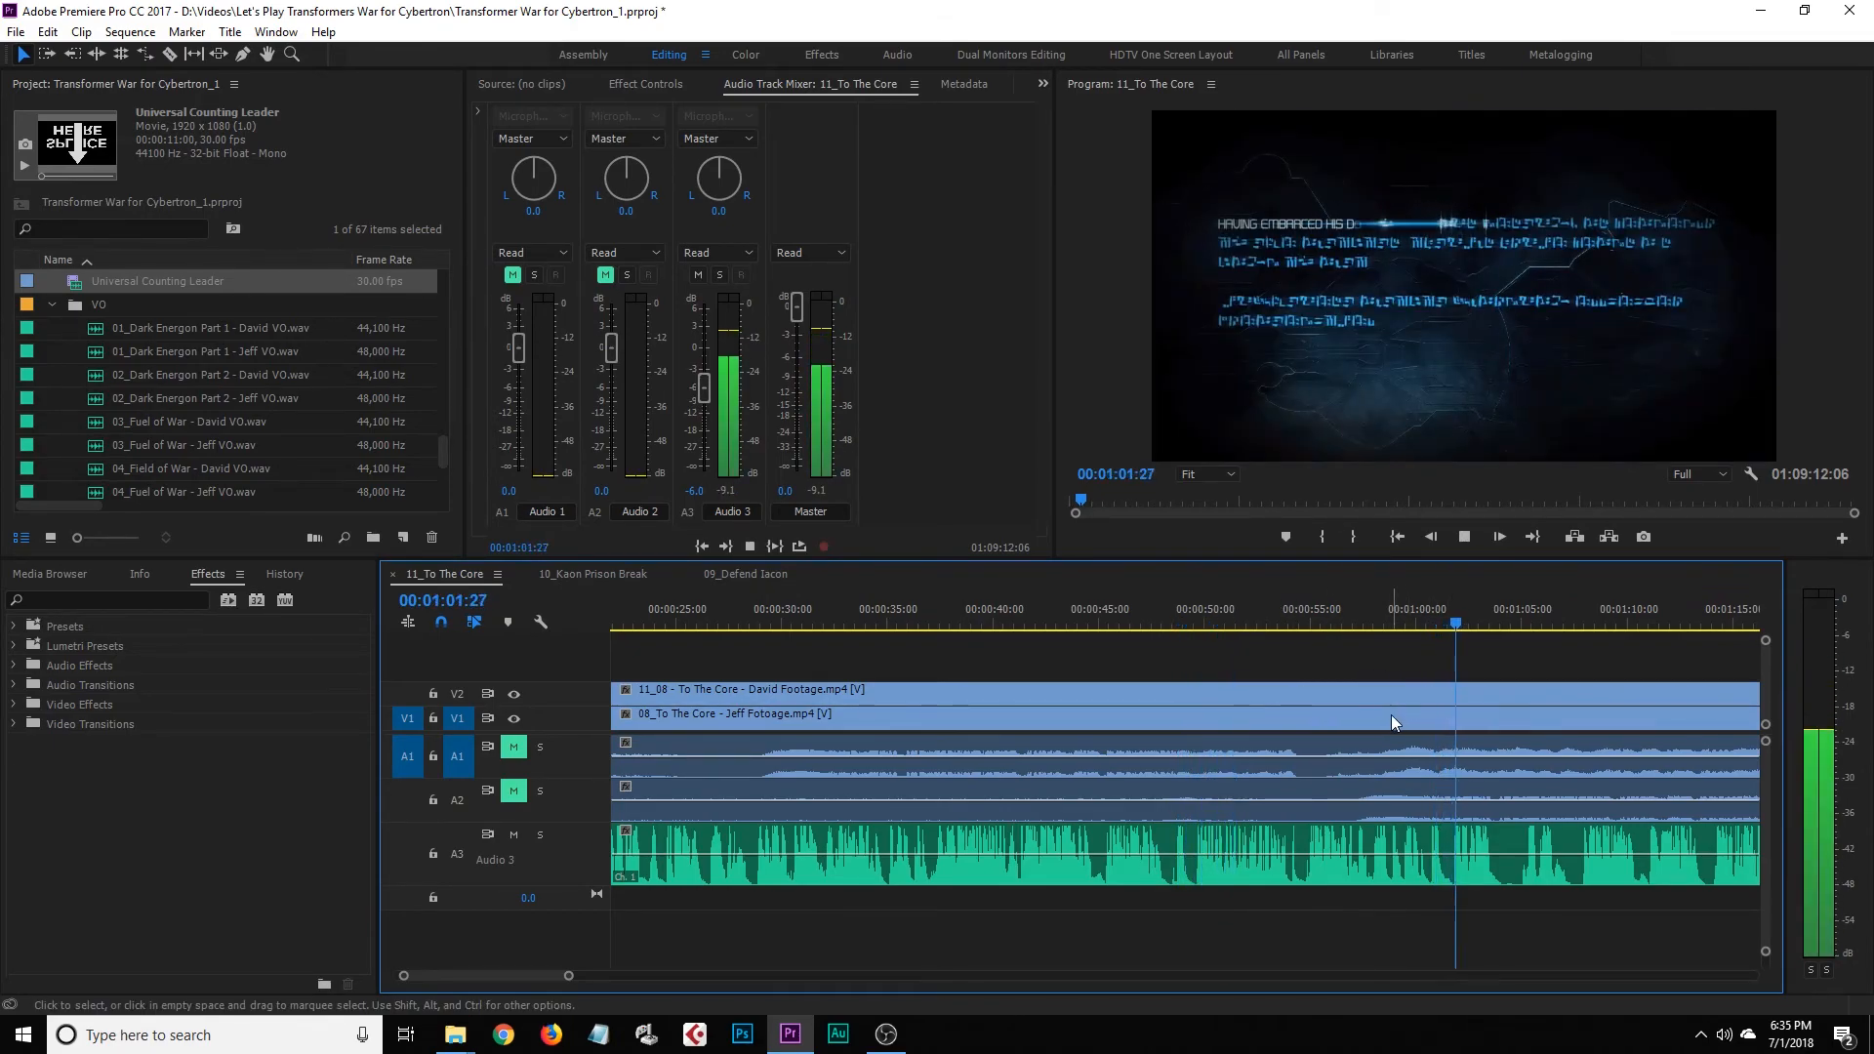
pyautogui.click(1353, 630)
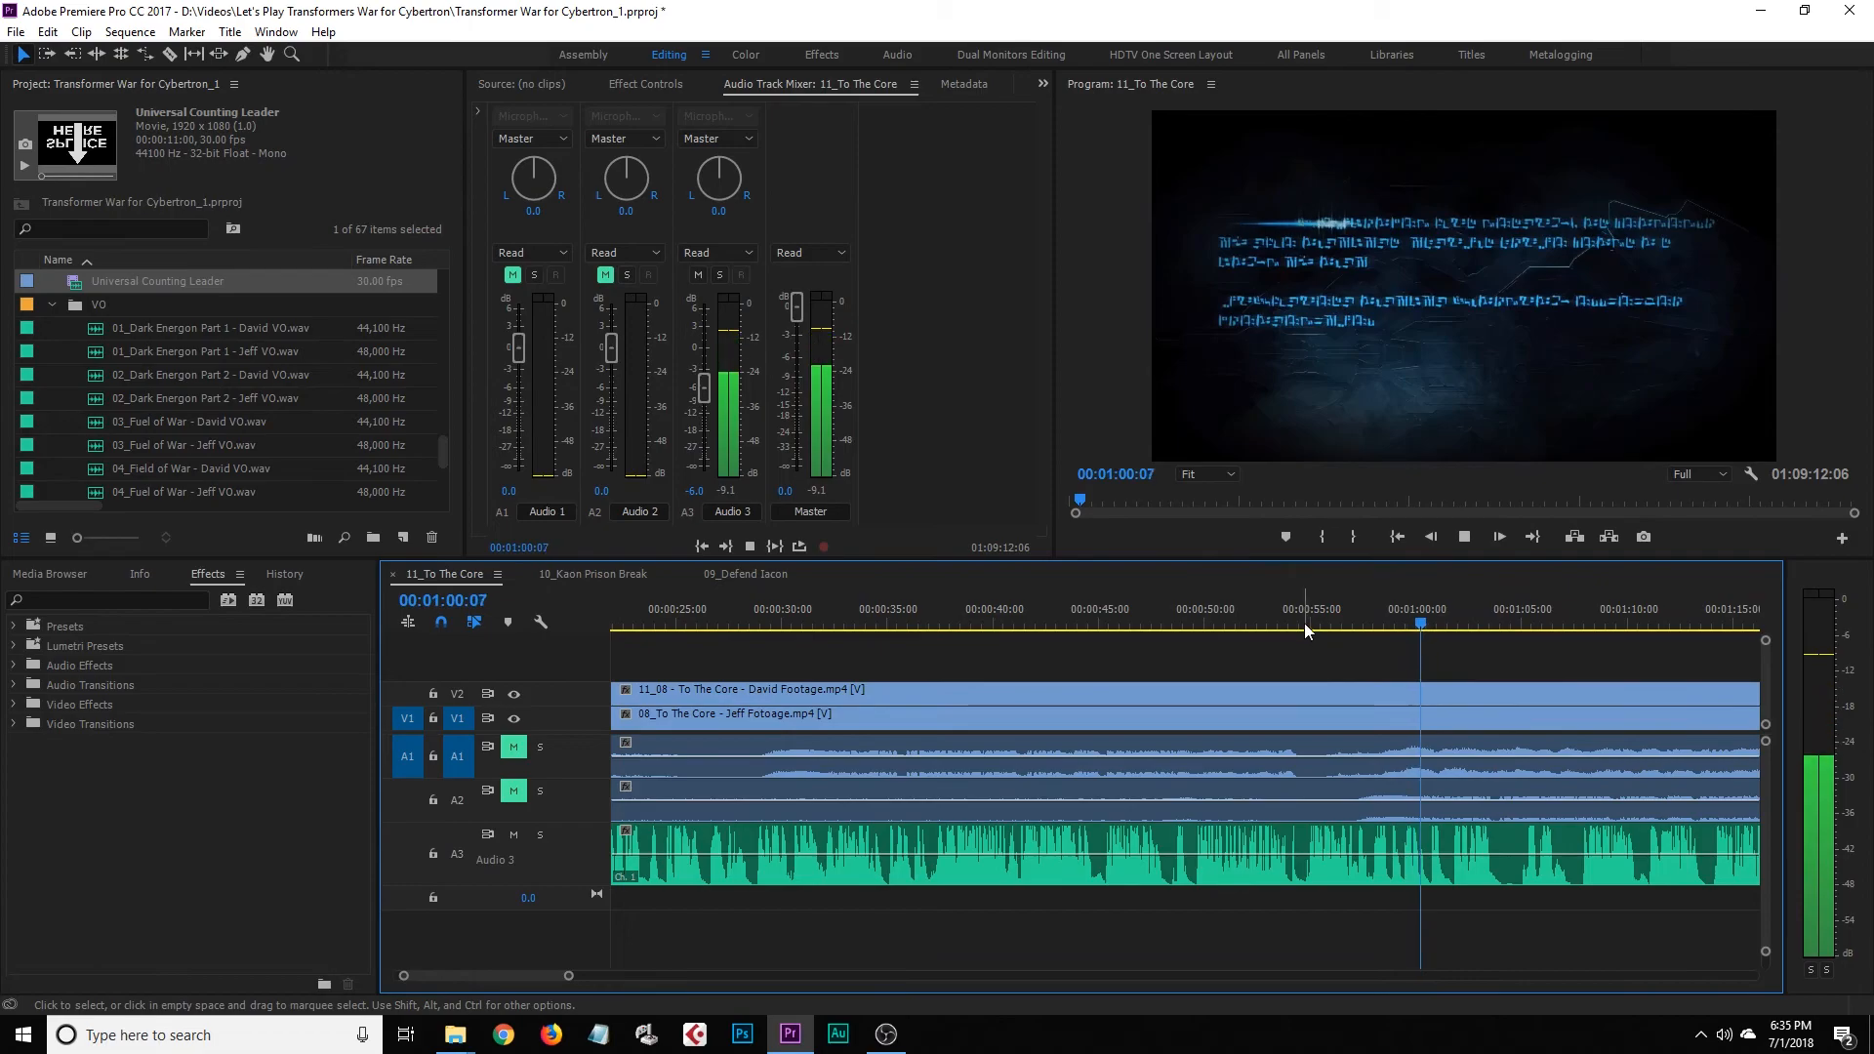
pyautogui.click(1304, 623)
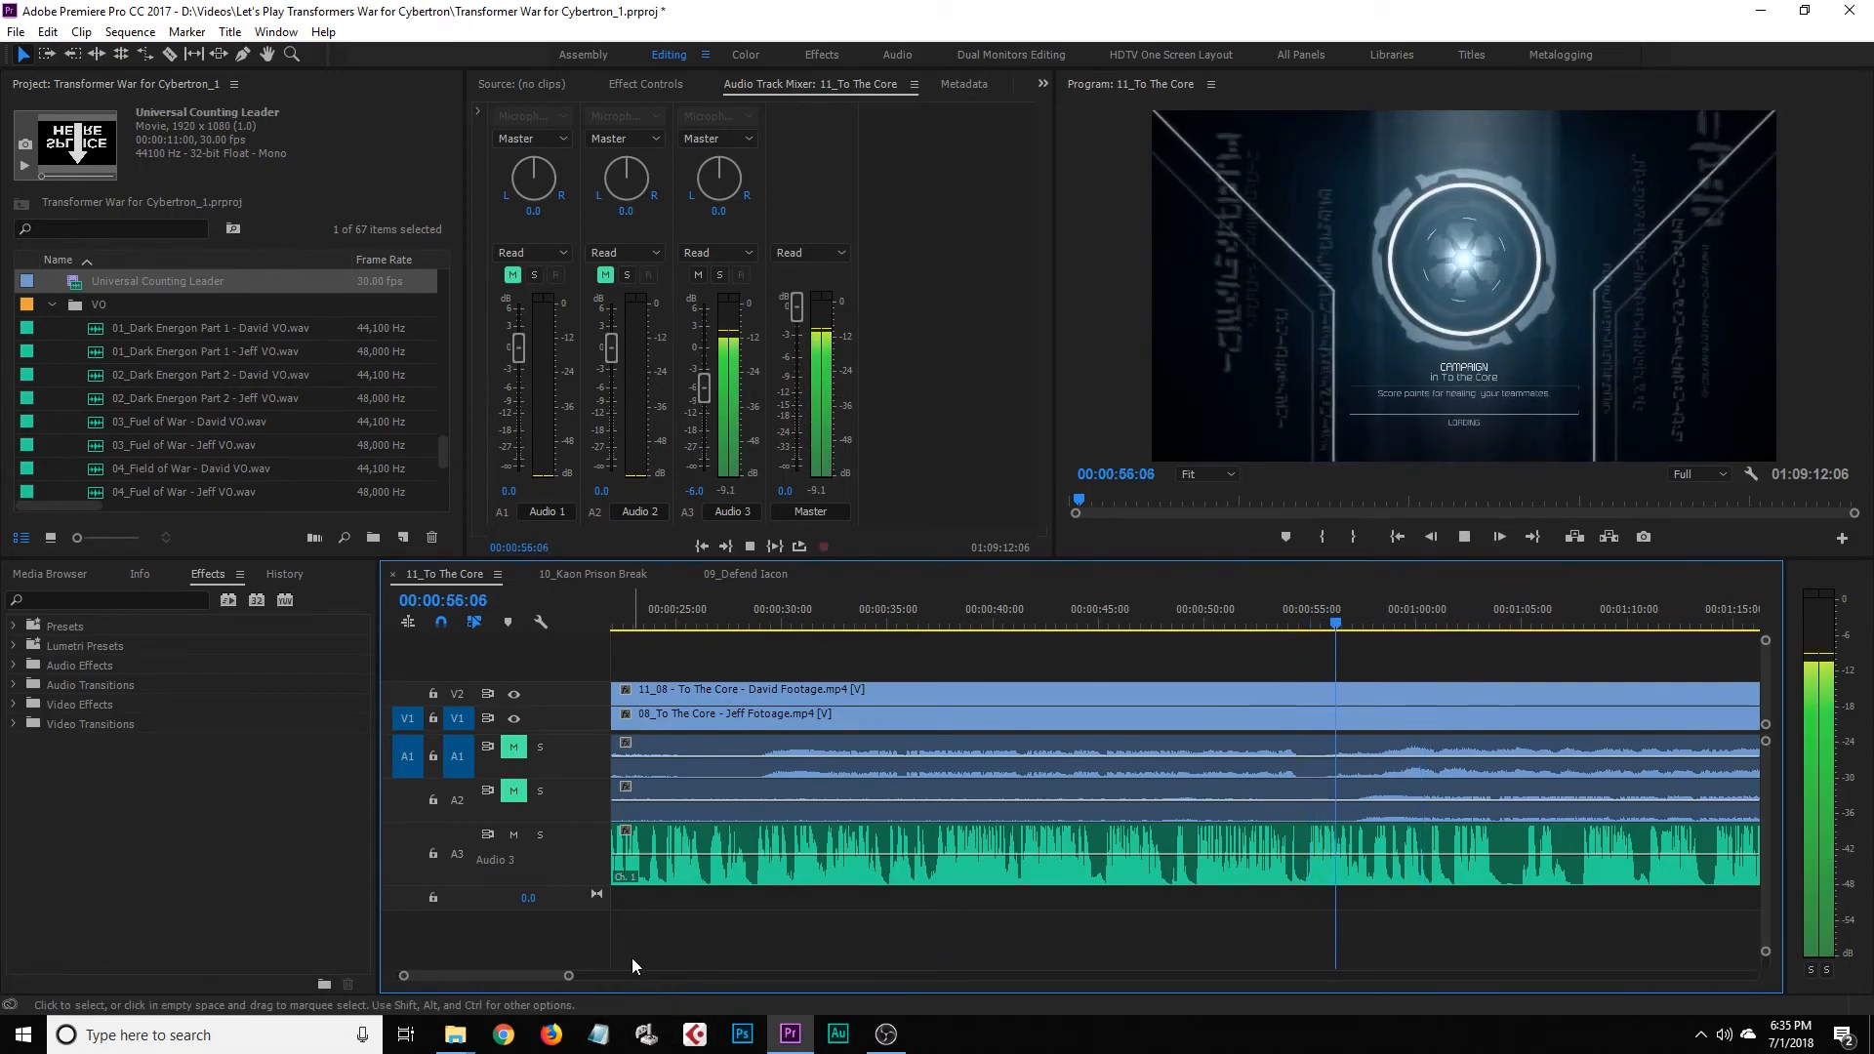
# Play the Discord call on A3 alone from 00:00:56:28, listening across the mission's opening text screen
pyautogui.moveTo(568, 975)
pyautogui.mouseDown()
pyautogui.moveTo(1757, 991)
pyautogui.moveTo(1220, 980)
pyautogui.mouseUp()
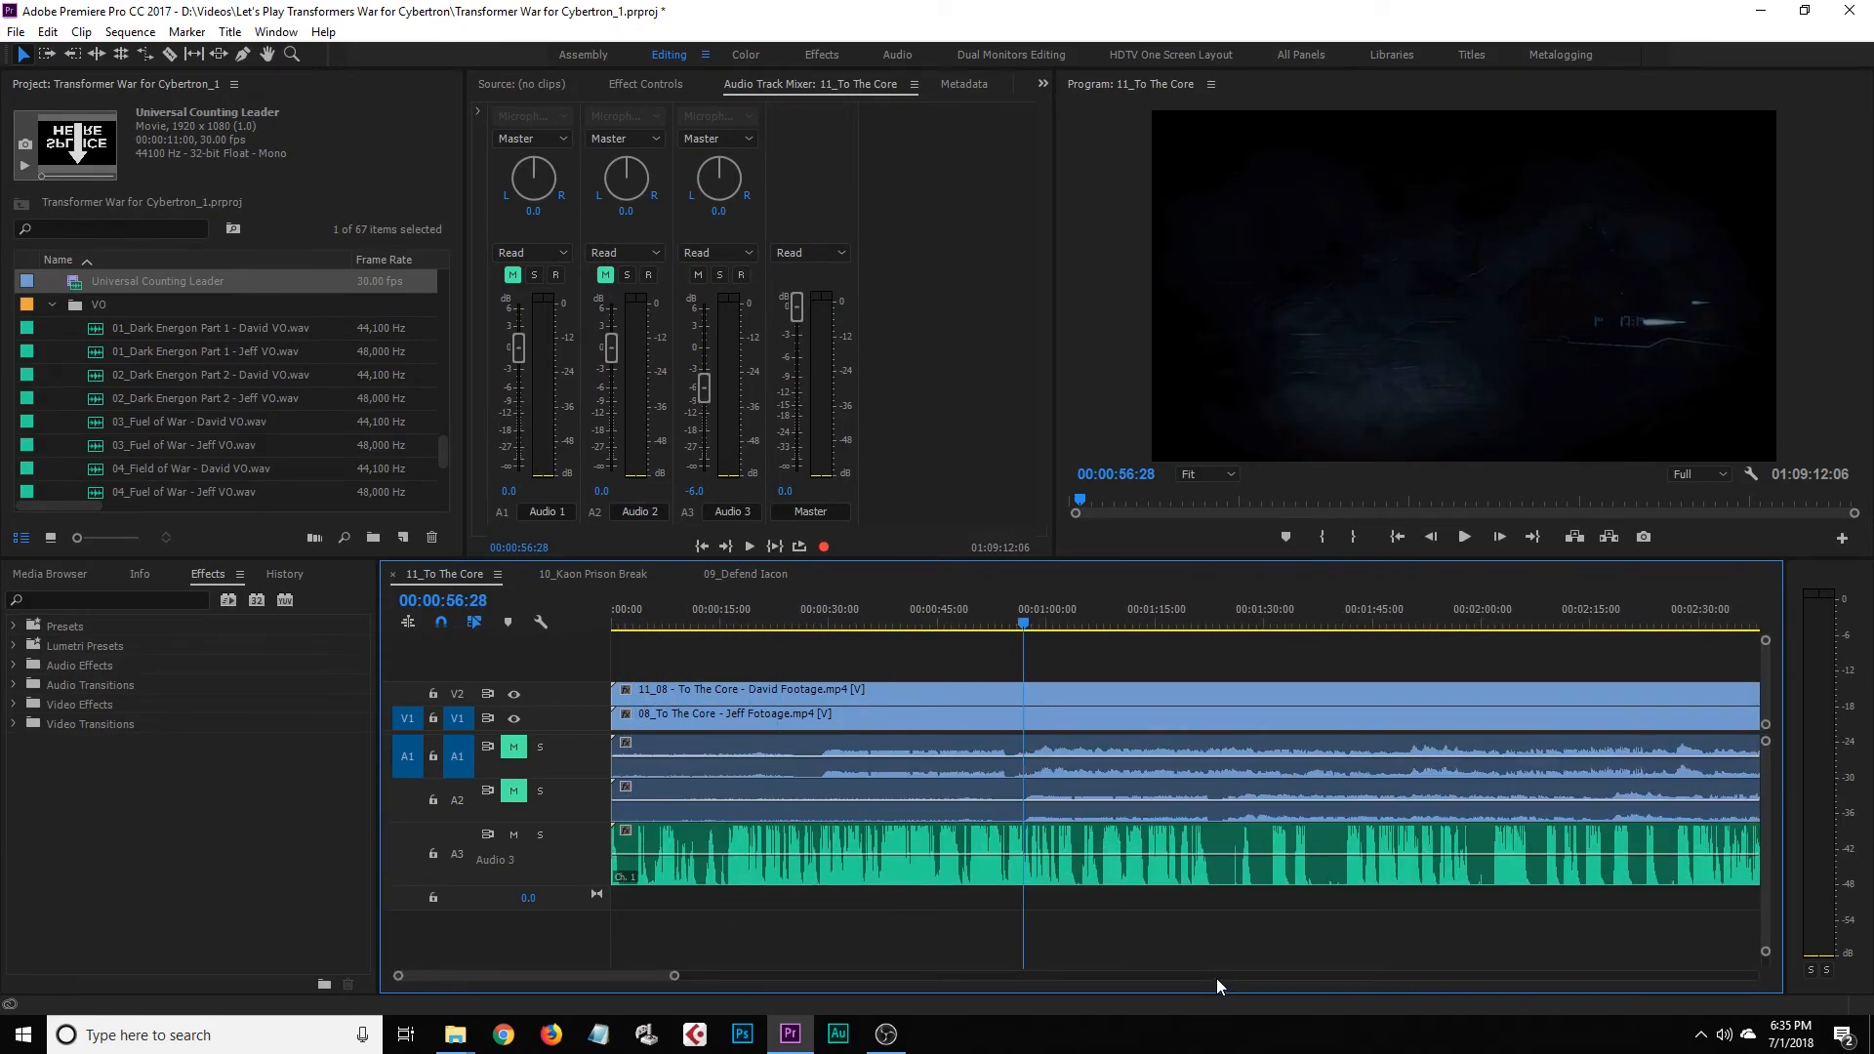
pyautogui.moveTo(906, 1036)
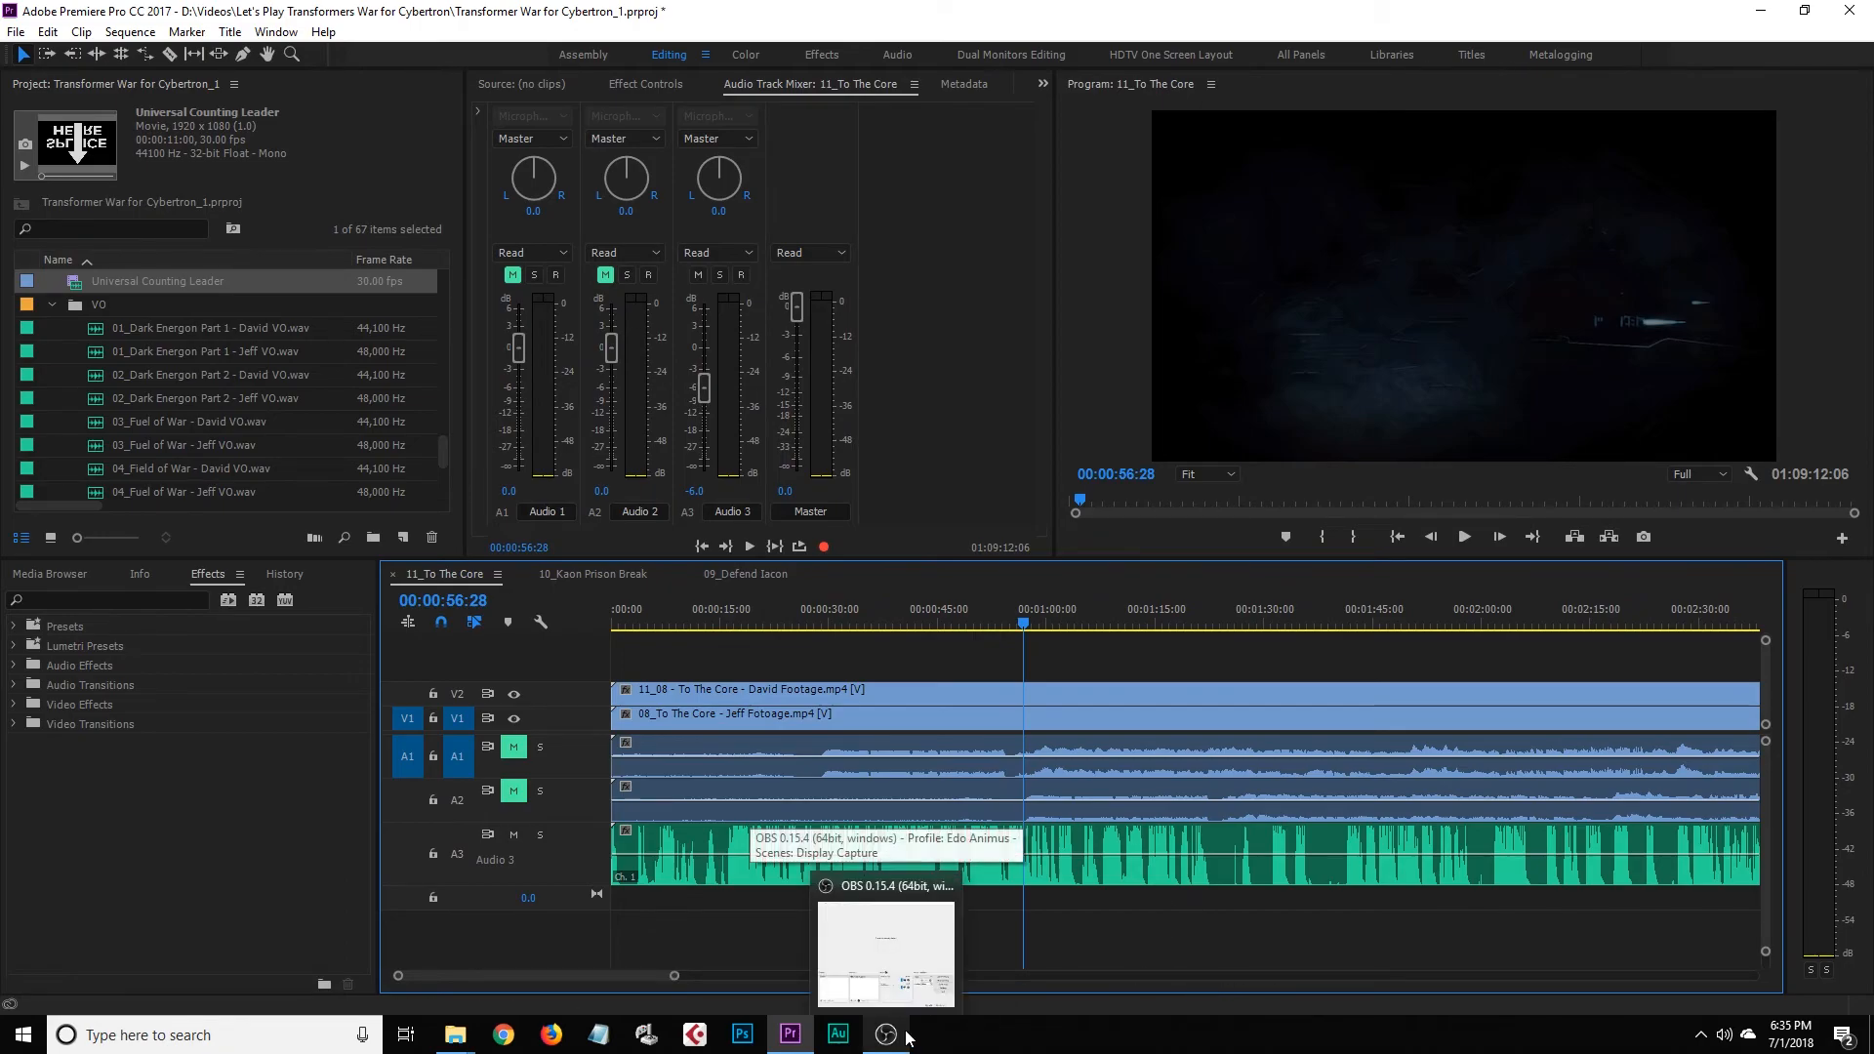
pyautogui.moveTo(675, 978); pyautogui.dragTo(1758, 986)
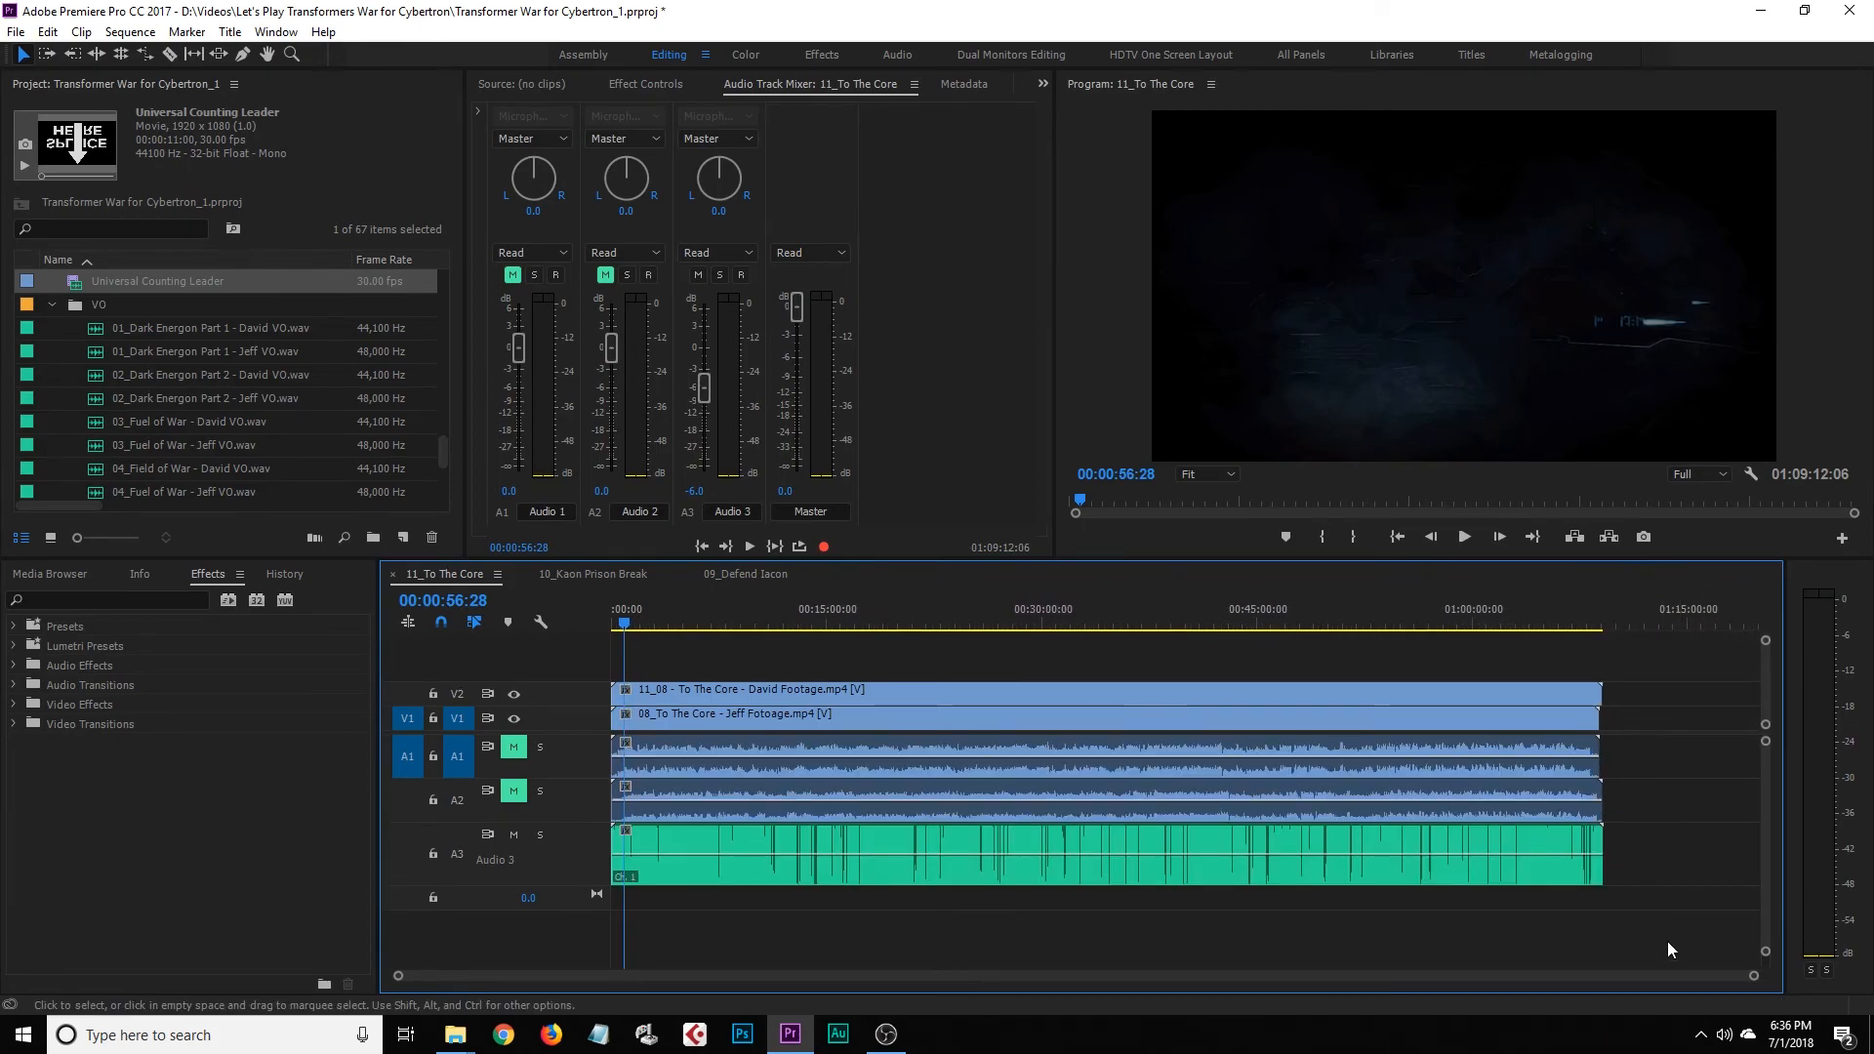
pyautogui.moveTo(1754, 976); pyautogui.dragTo(1168, 987)
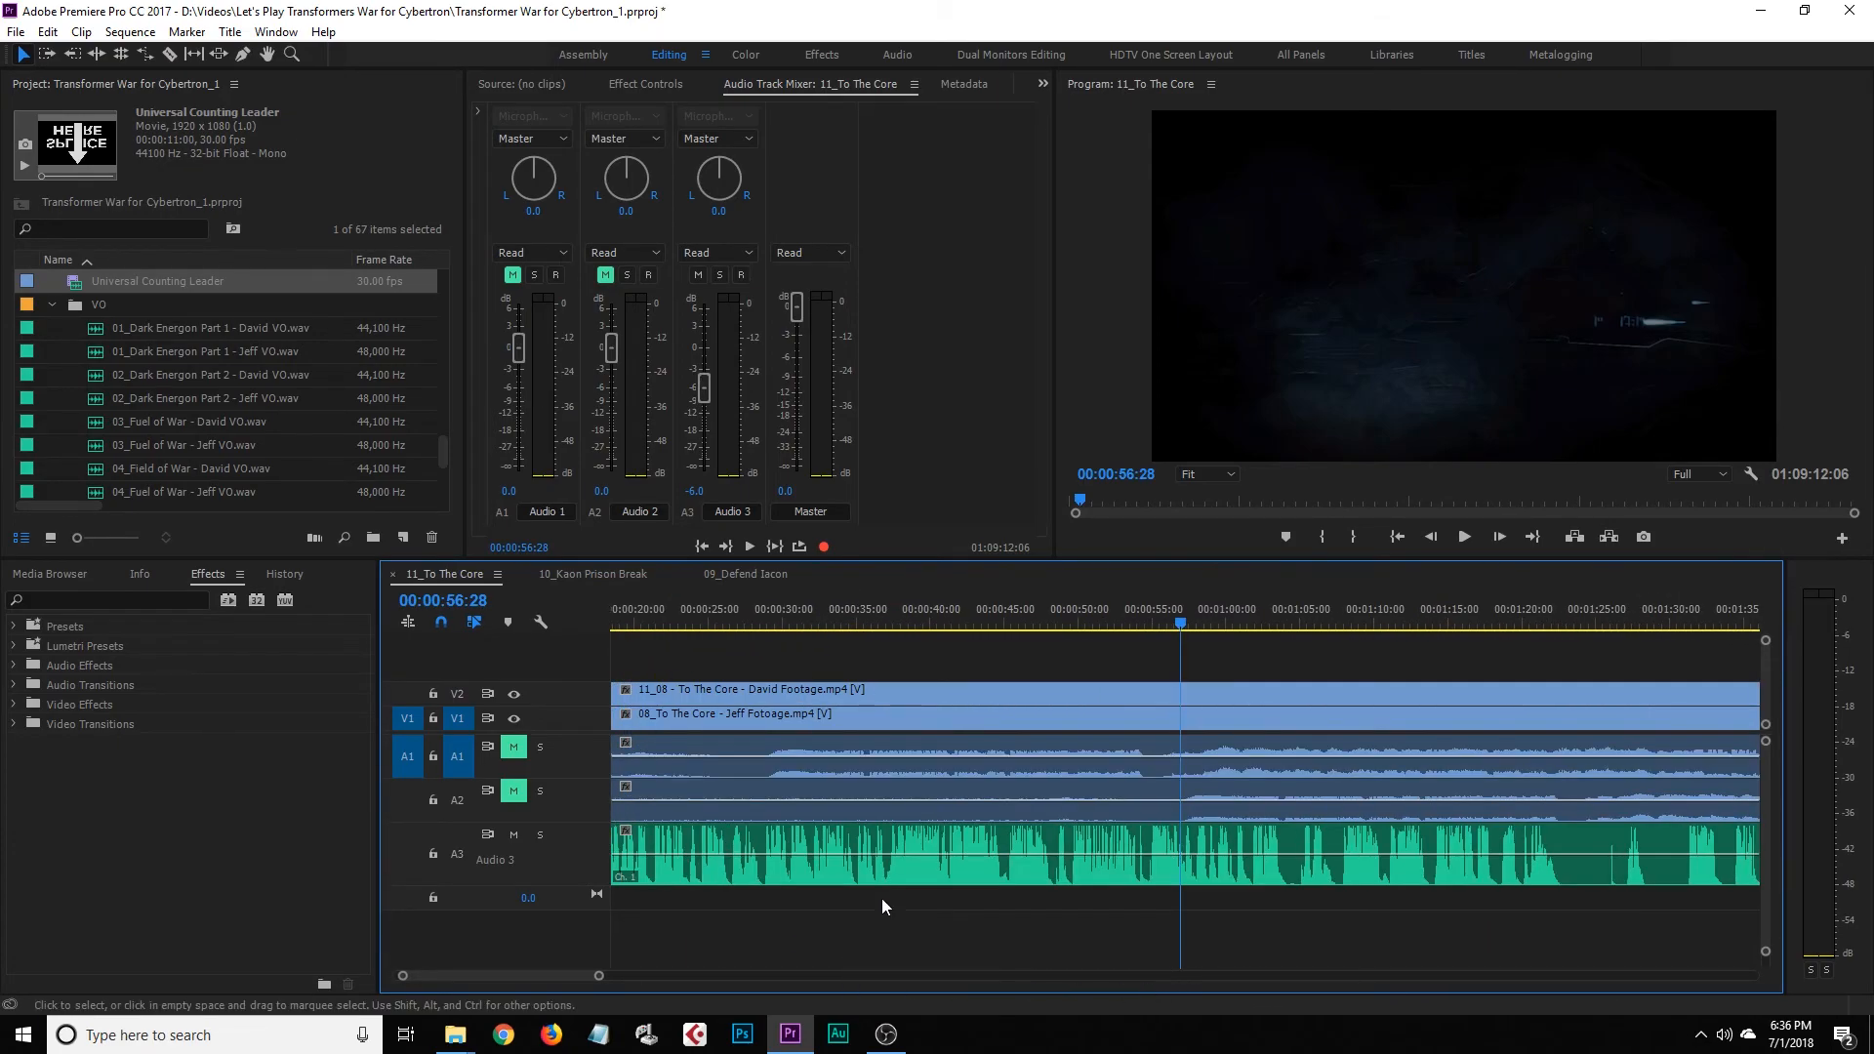
pyautogui.press('space')
pyautogui.scroll(-2, 605, 977)
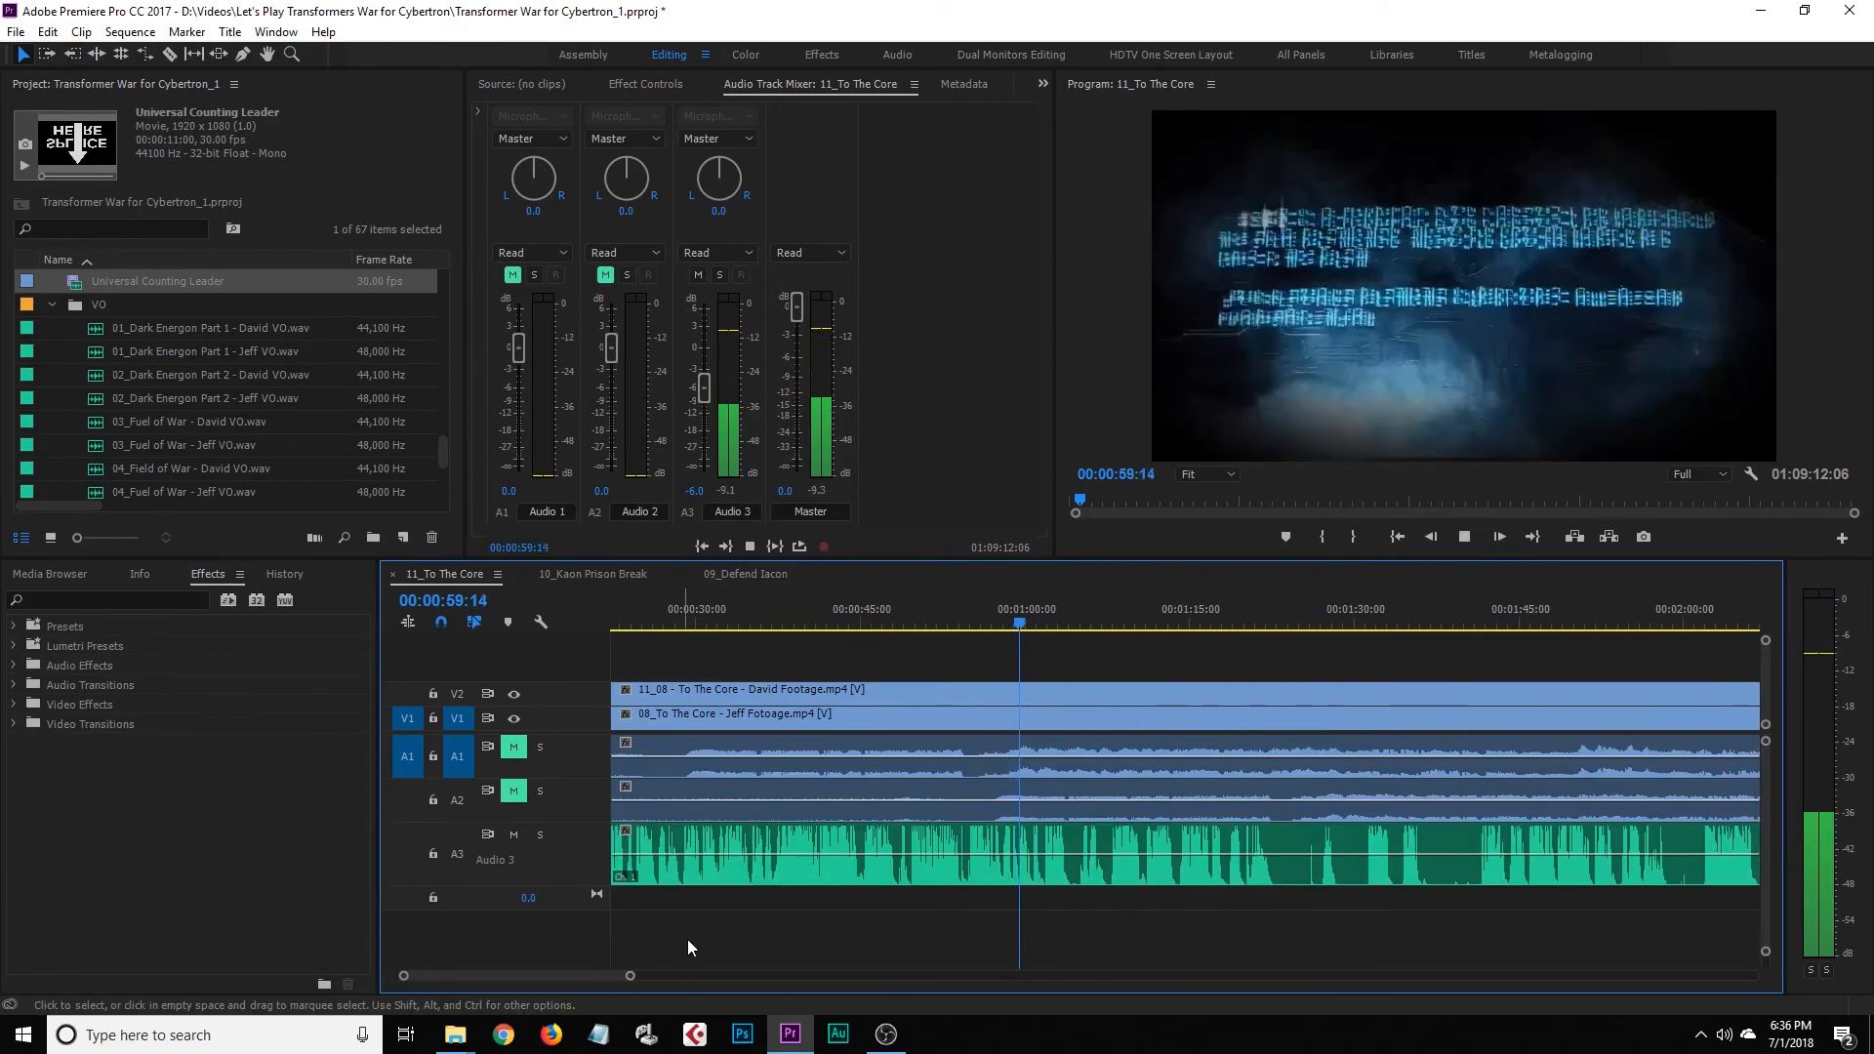
pyautogui.press('space')
pyautogui.press('space')
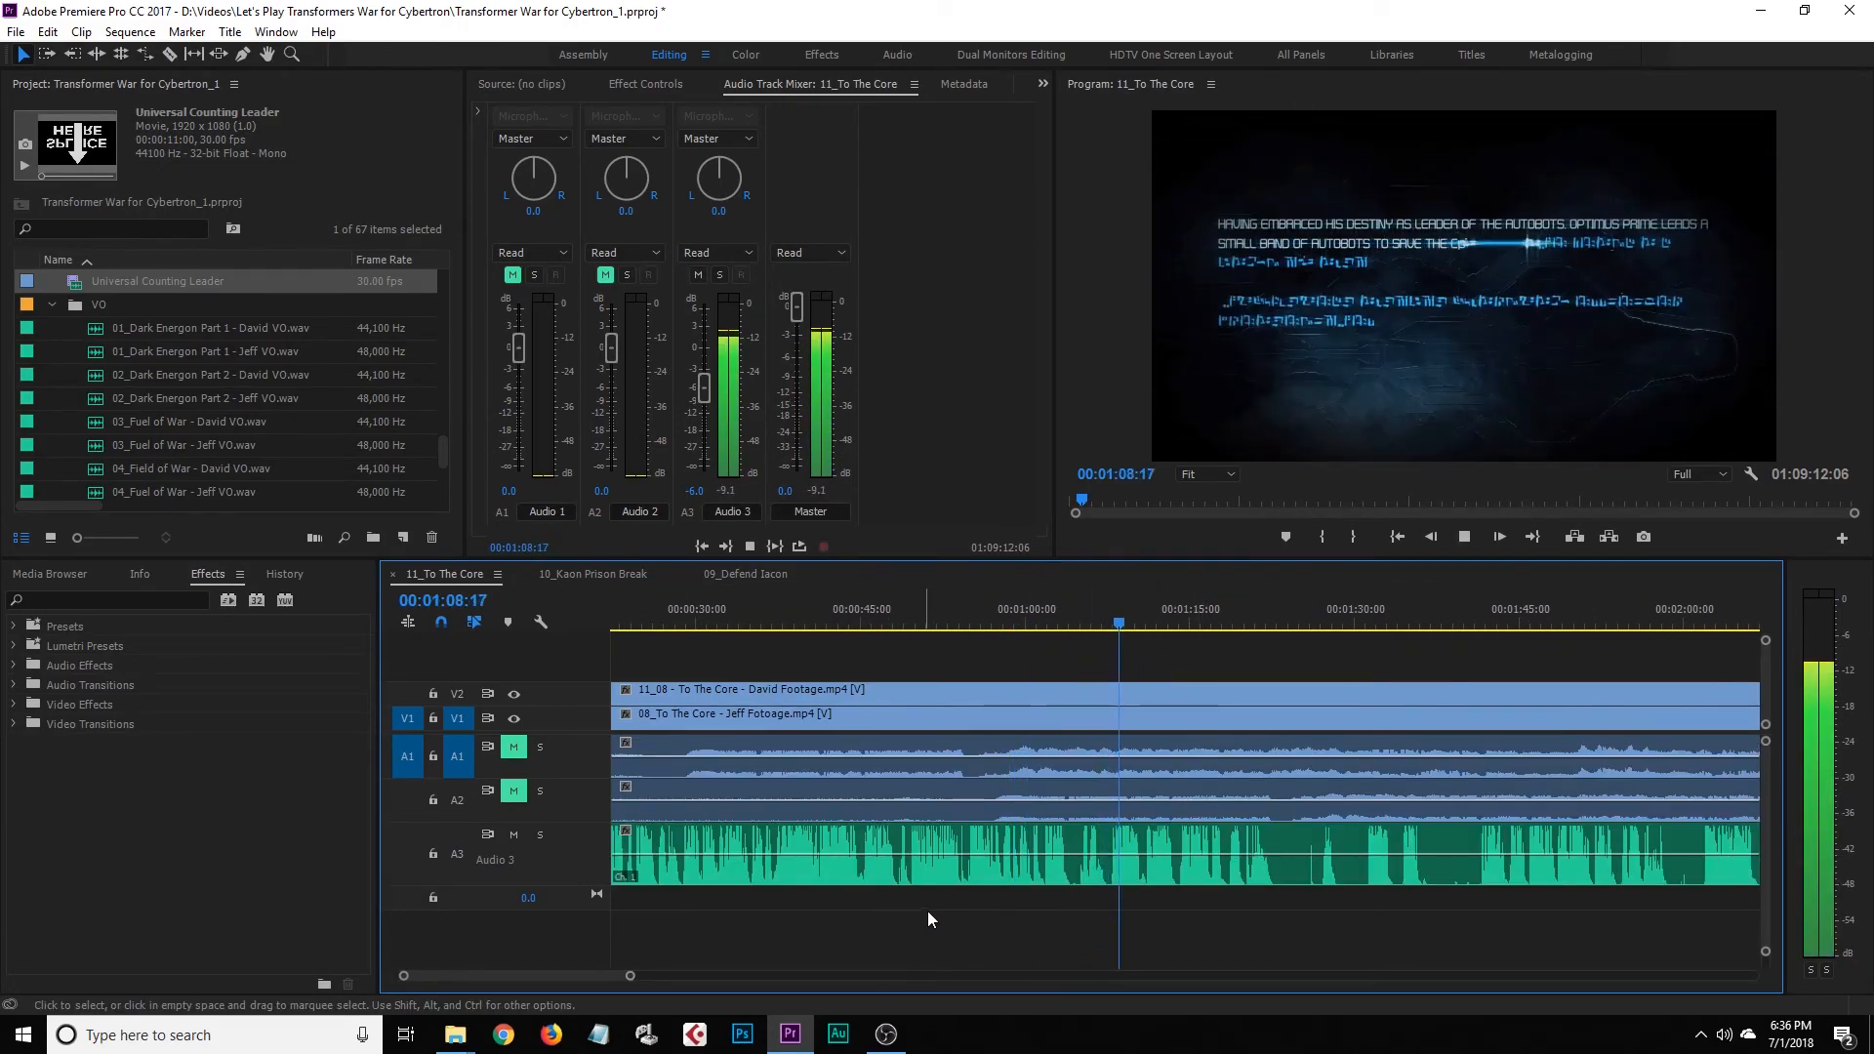
# Replay the Discord call from about 00:01:20 to 00:01:28 to check the pause in the conversation
pyautogui.click(1275, 629)
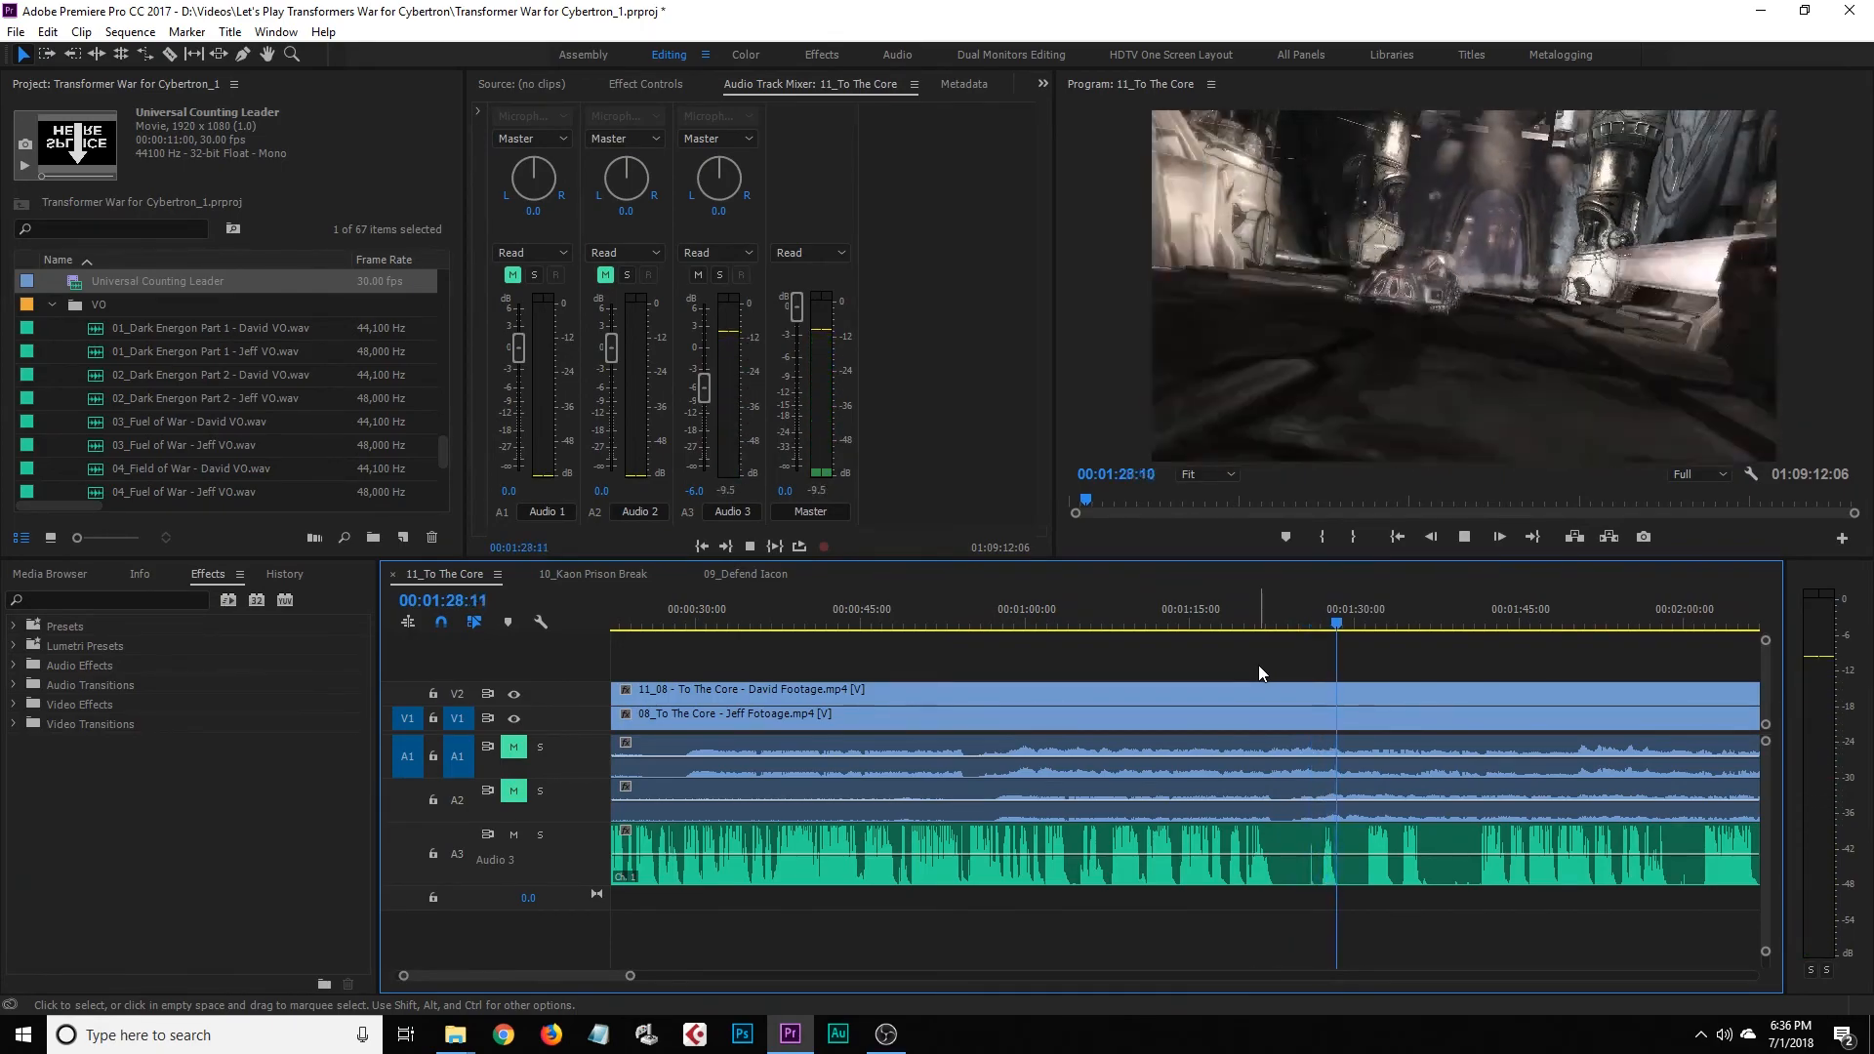
pyautogui.click(1240, 623)
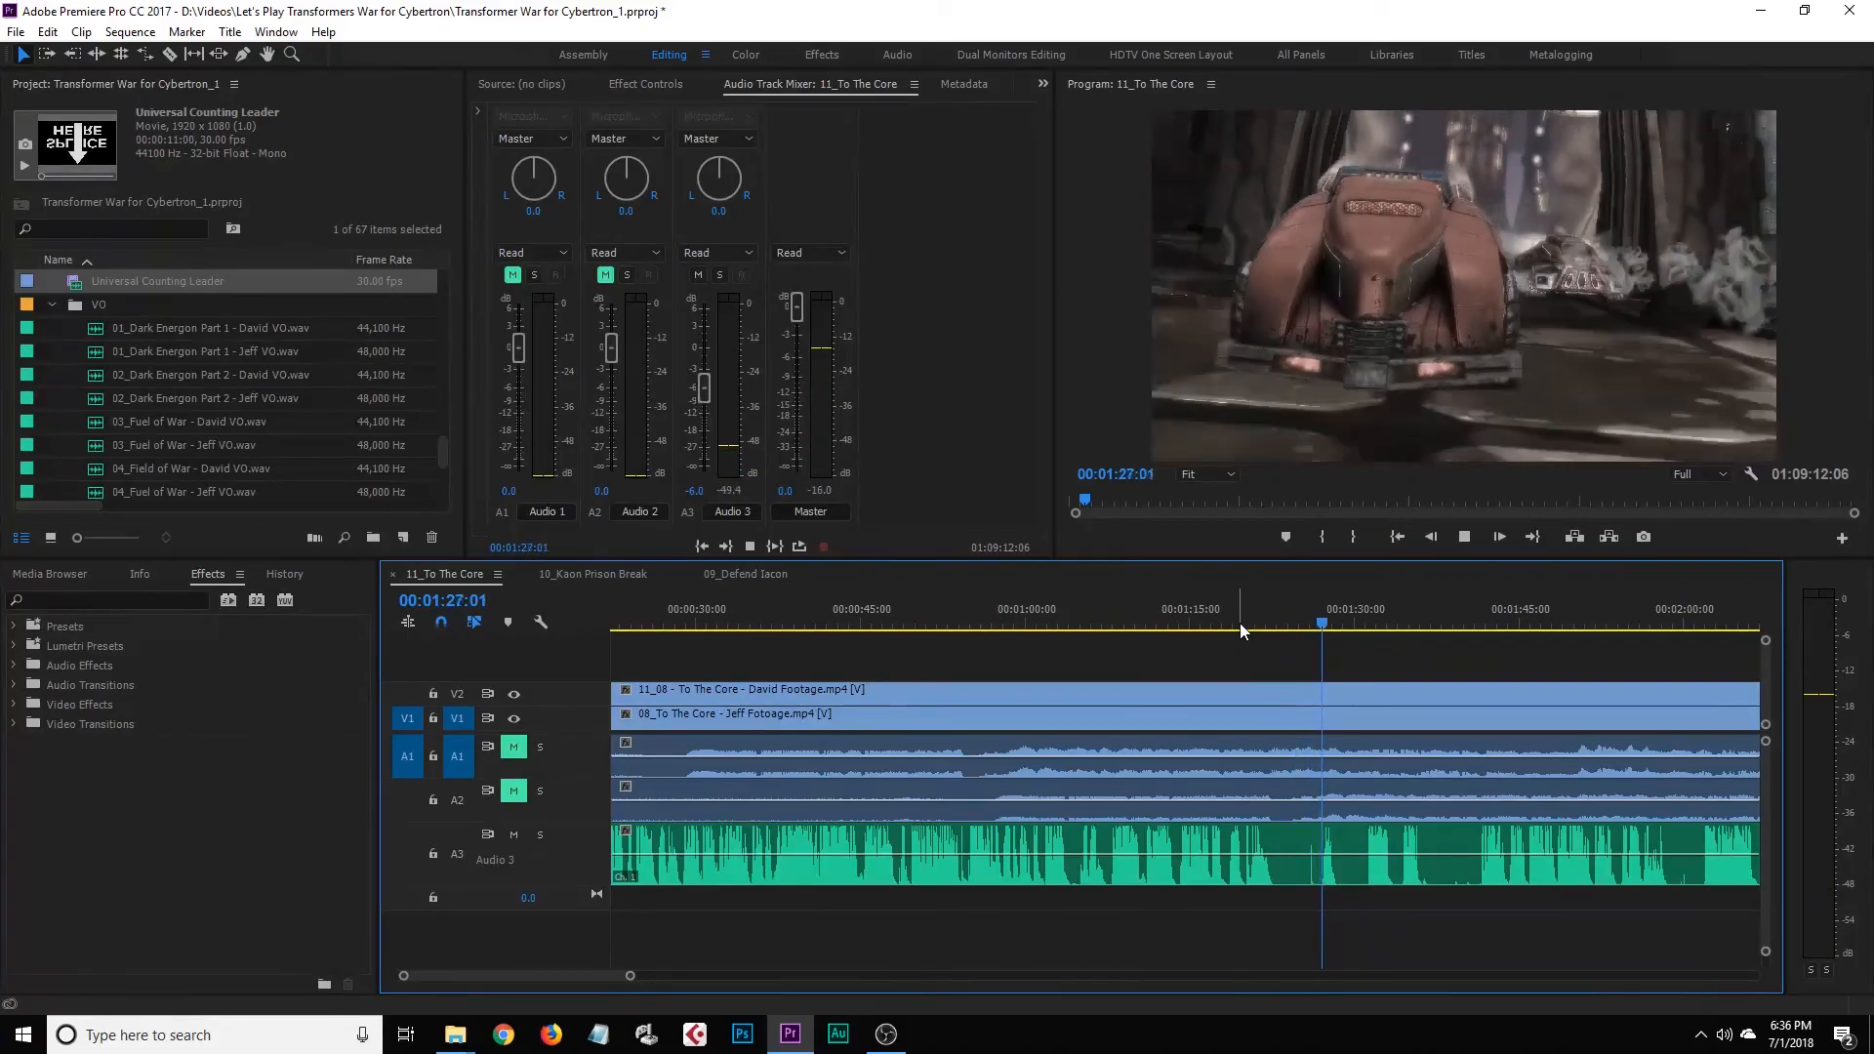
pyautogui.press('space')
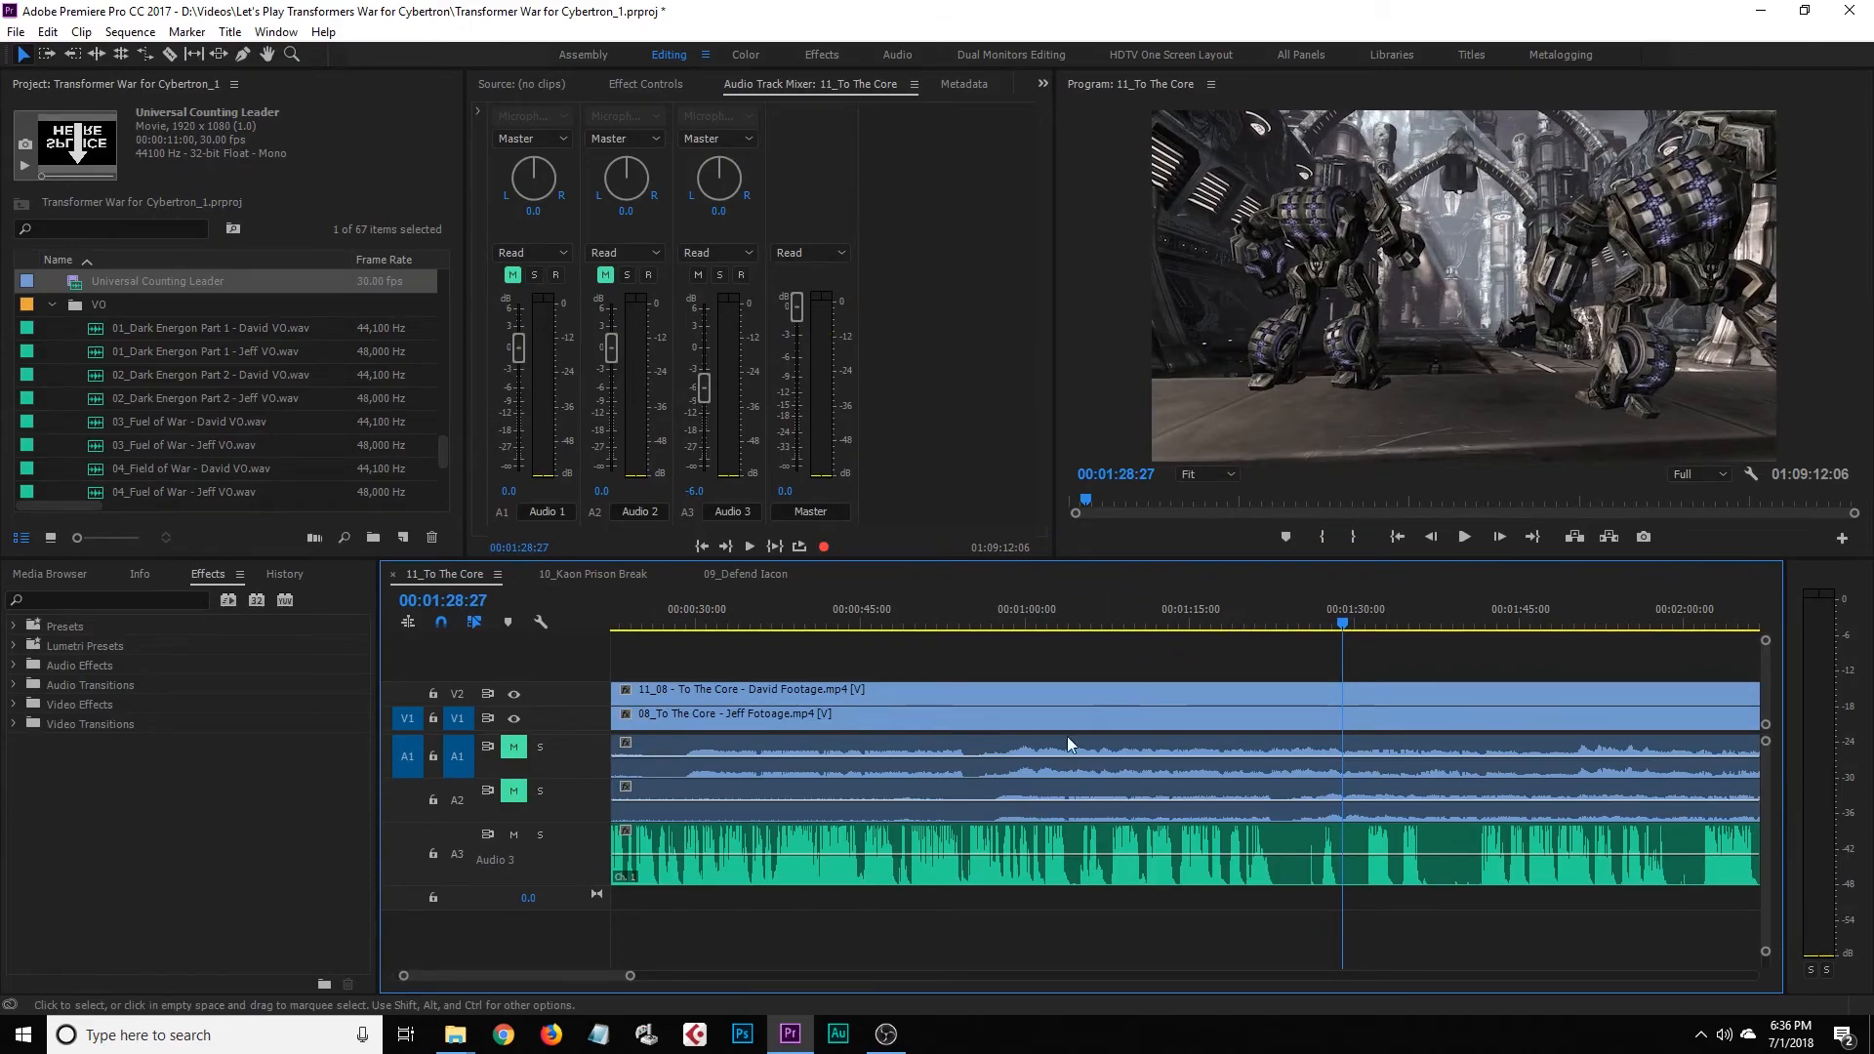
# Scrub the V2 footage between about 00:00:13 and 00:01:34 to compare its mission opening with the Discord waveform
pyautogui.moveTo(630, 979); pyautogui.dragTo(652, 978)
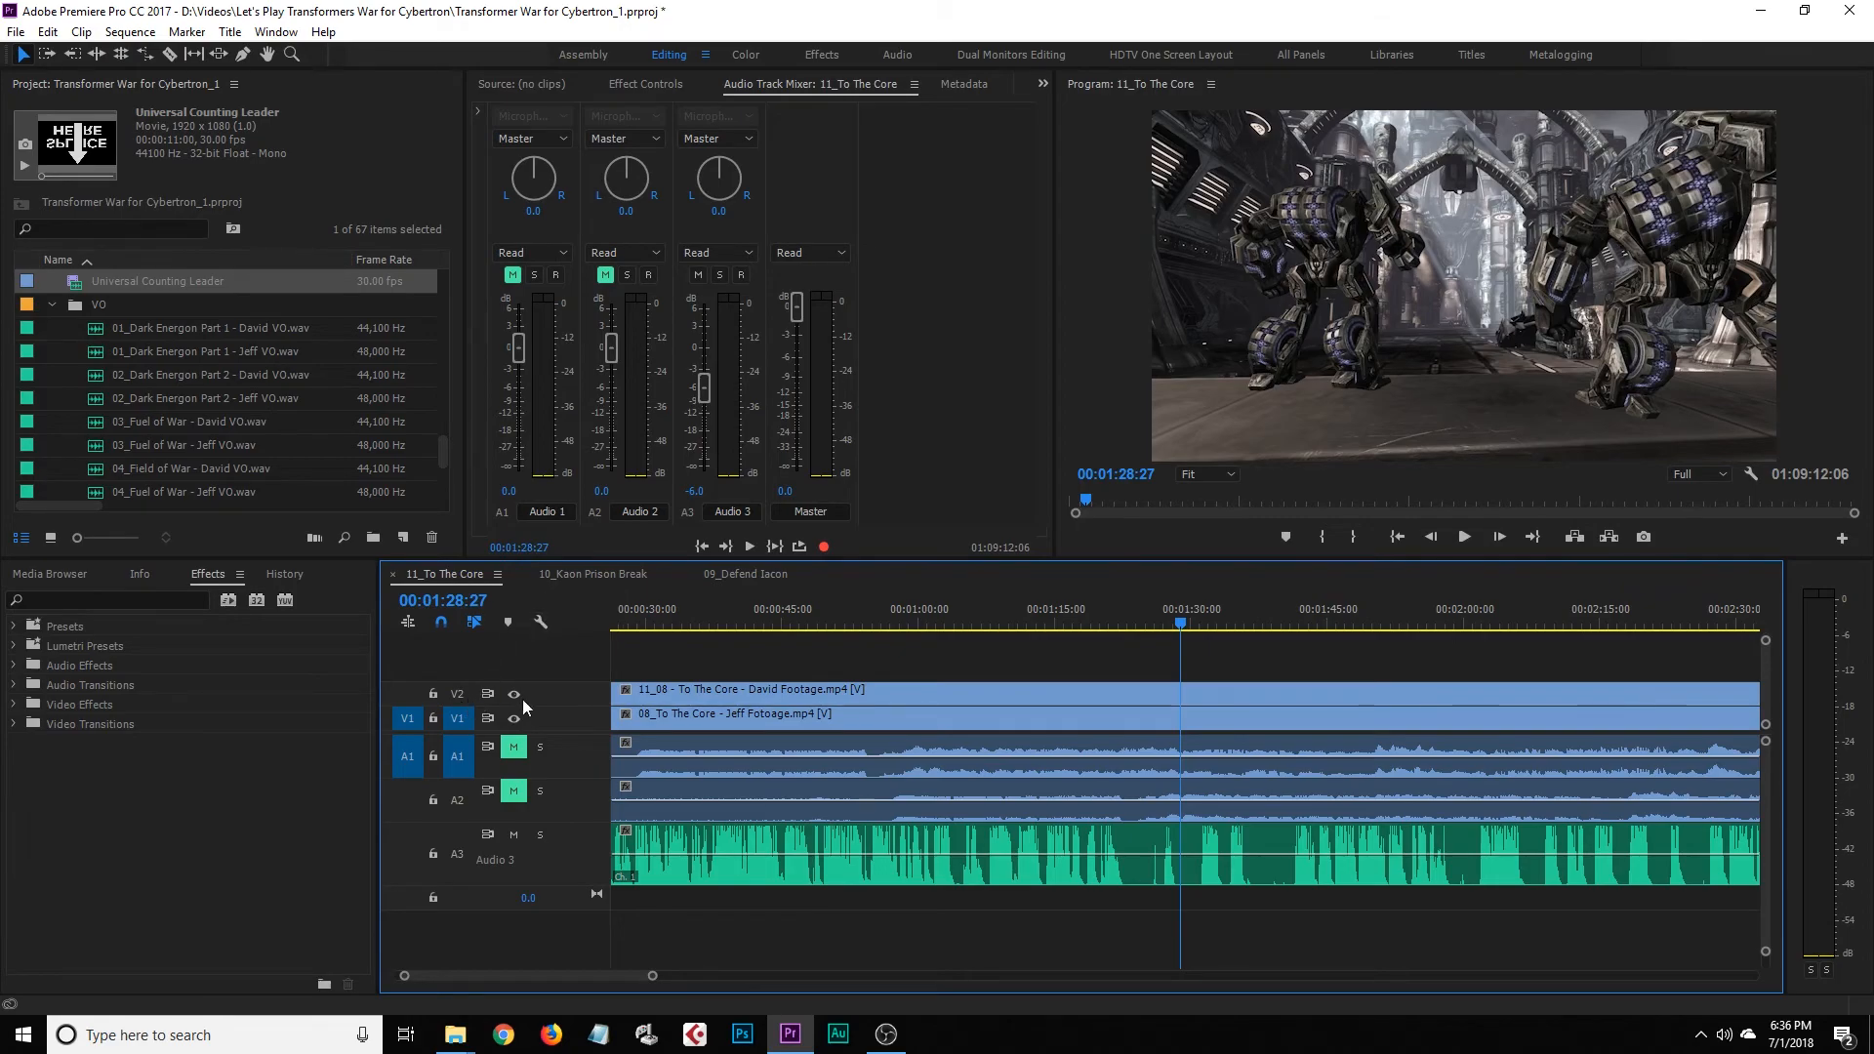
pyautogui.click(720, 694)
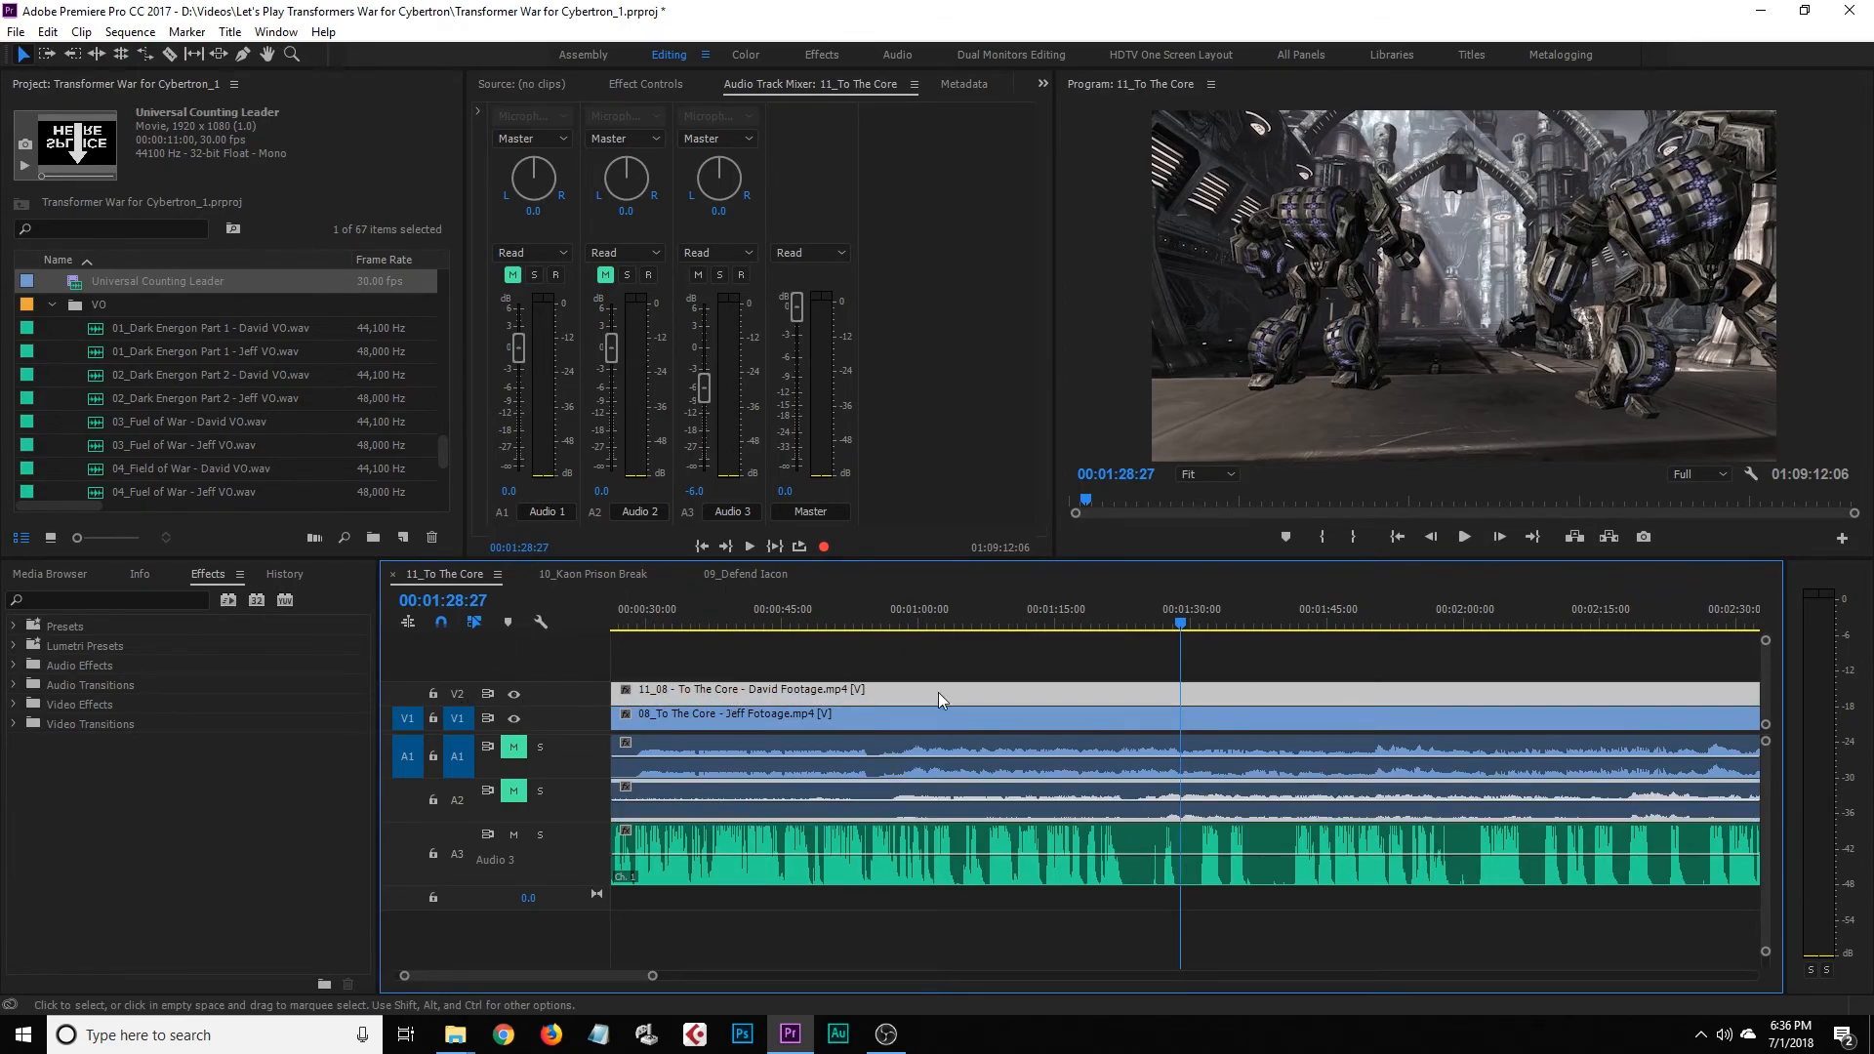
pyautogui.click(1153, 926)
pyautogui.moveTo(1138, 613)
pyautogui.mouseDown()
pyautogui.moveTo(1121, 617)
pyautogui.moveTo(1193, 647)
pyautogui.moveTo(1122, 627)
pyautogui.moveTo(1148, 637)
pyautogui.mouseUp()
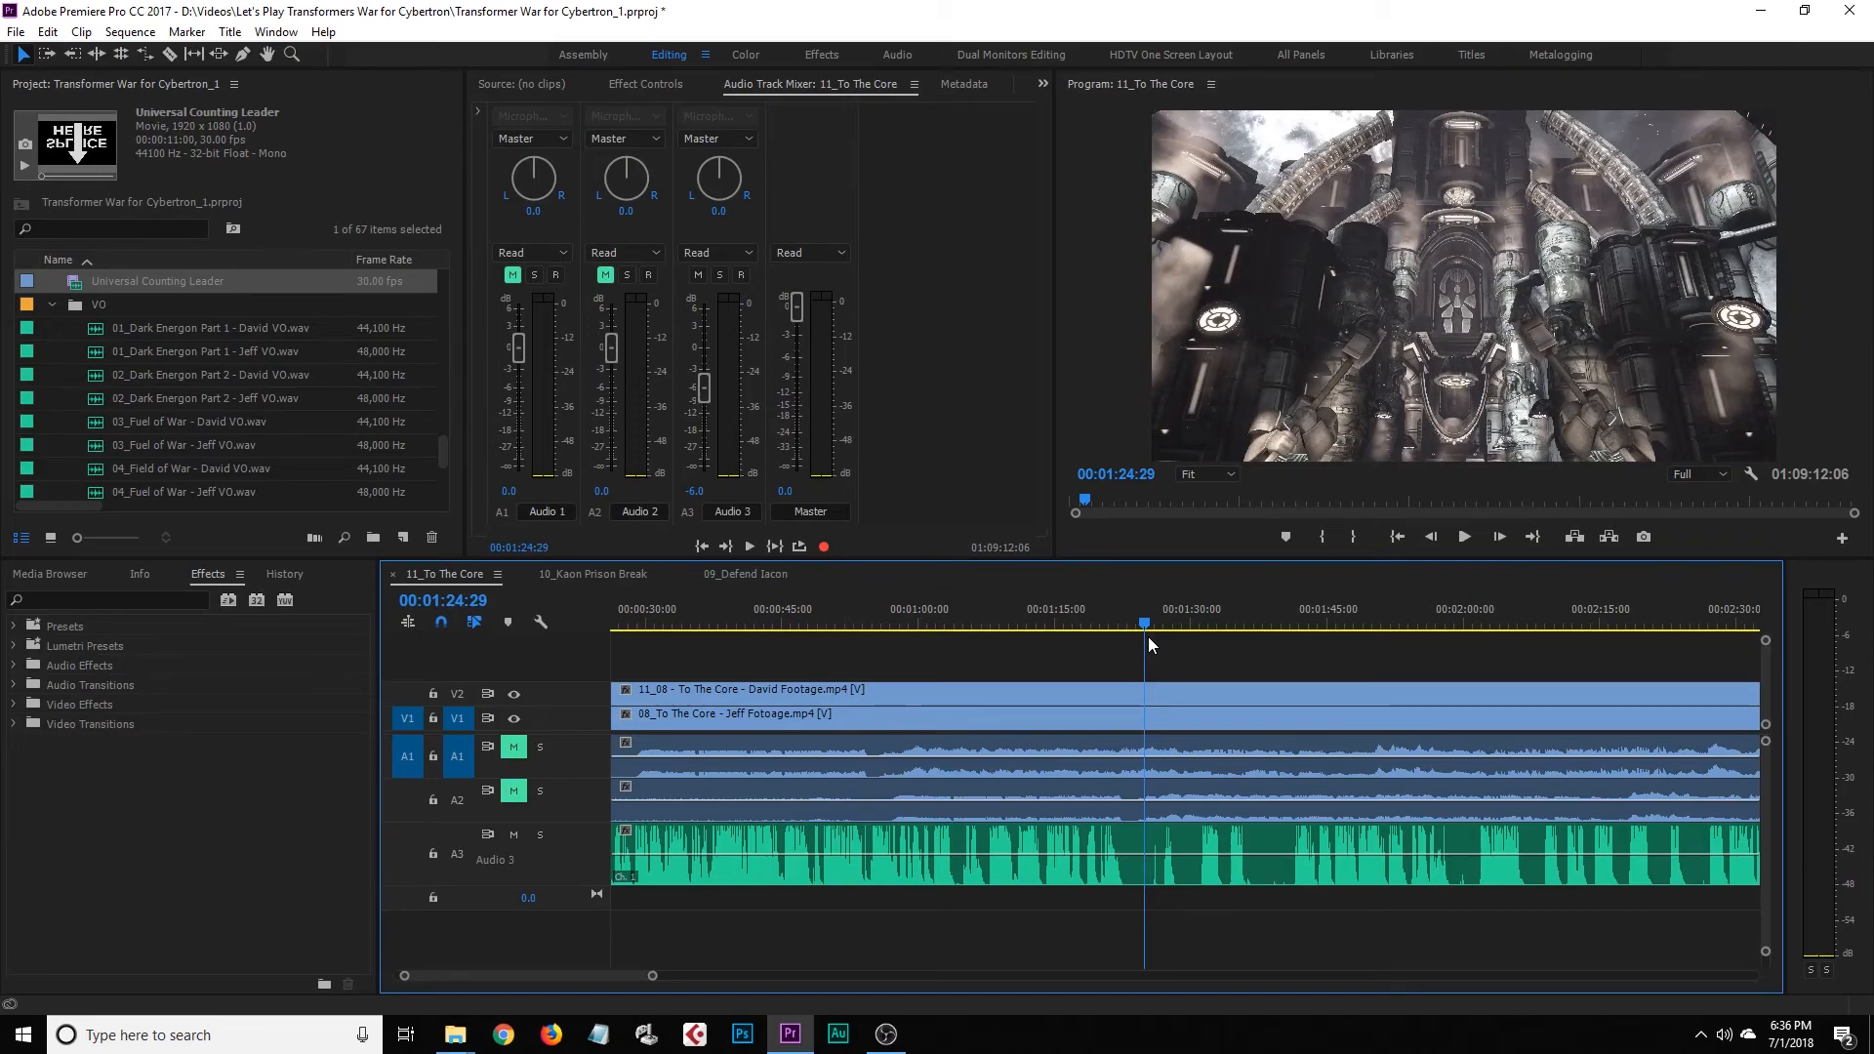
pyautogui.press('space')
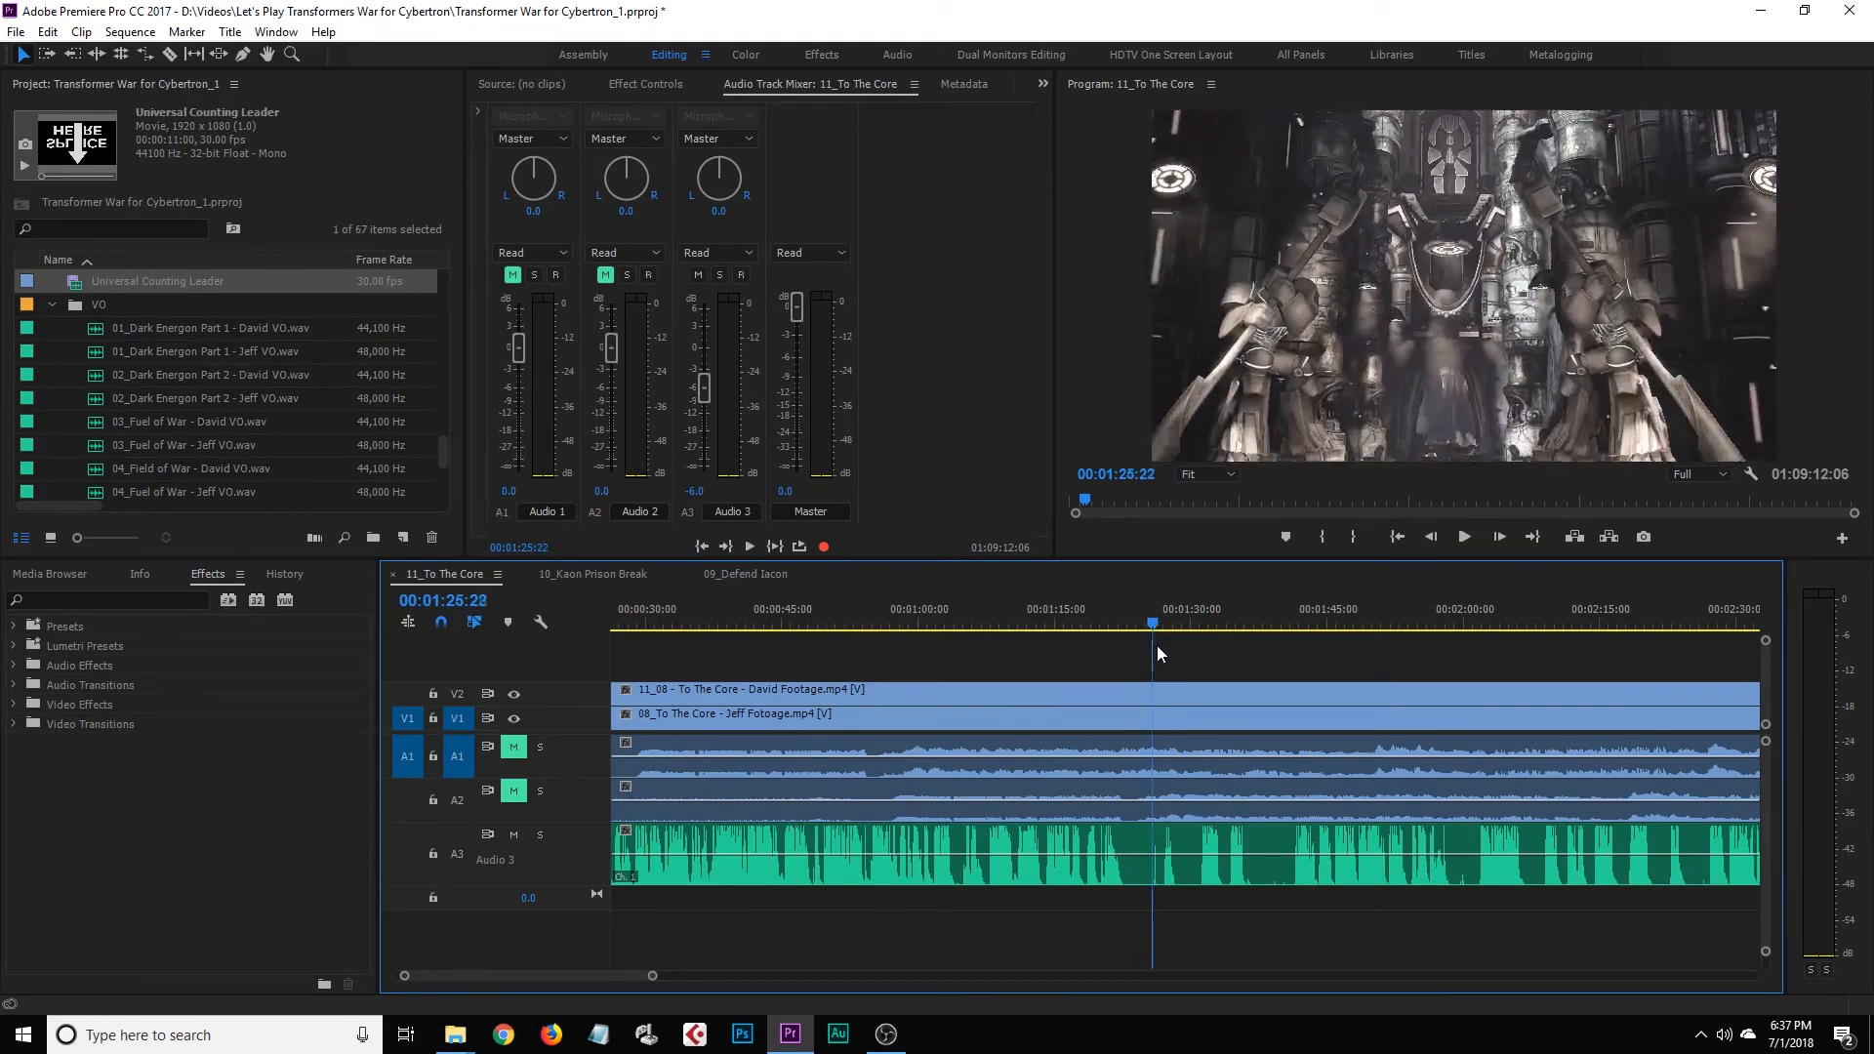
pyautogui.moveTo(1164, 647); pyautogui.dragTo(478, 691)
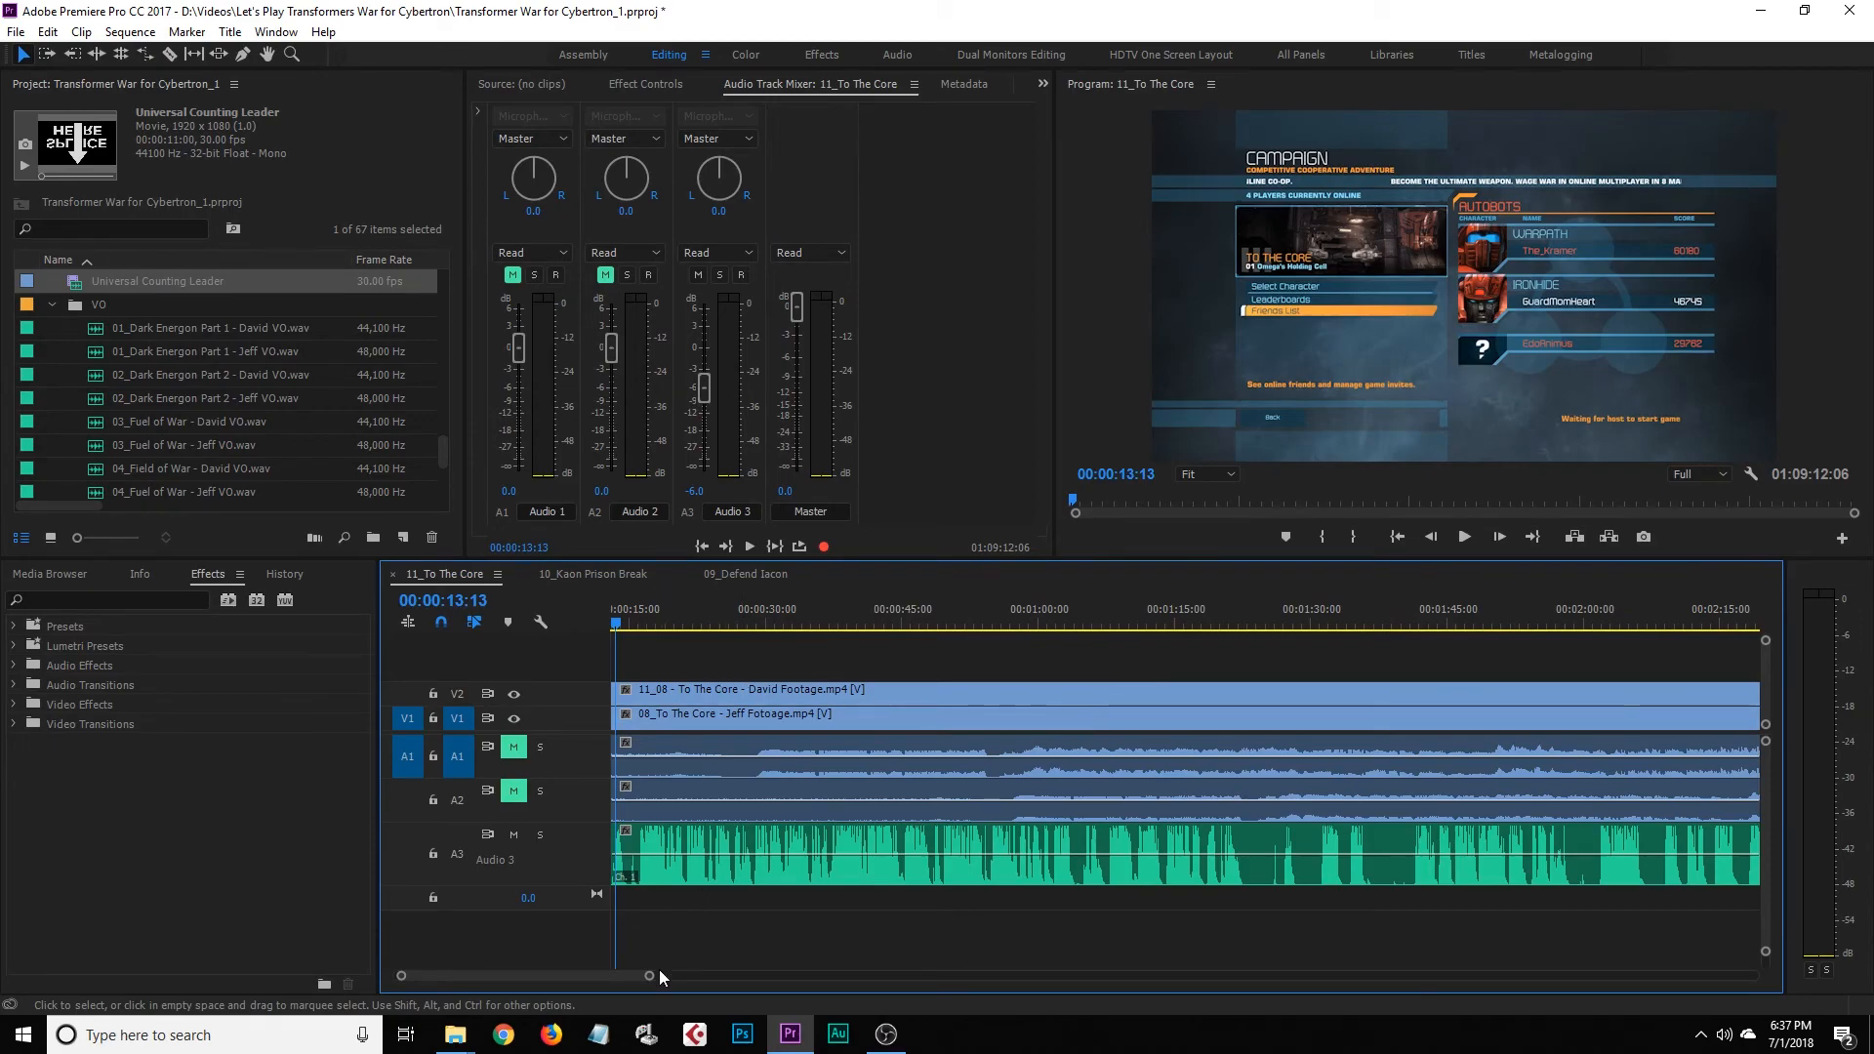
pyautogui.moveTo(649, 975); pyautogui.dragTo(802, 970)
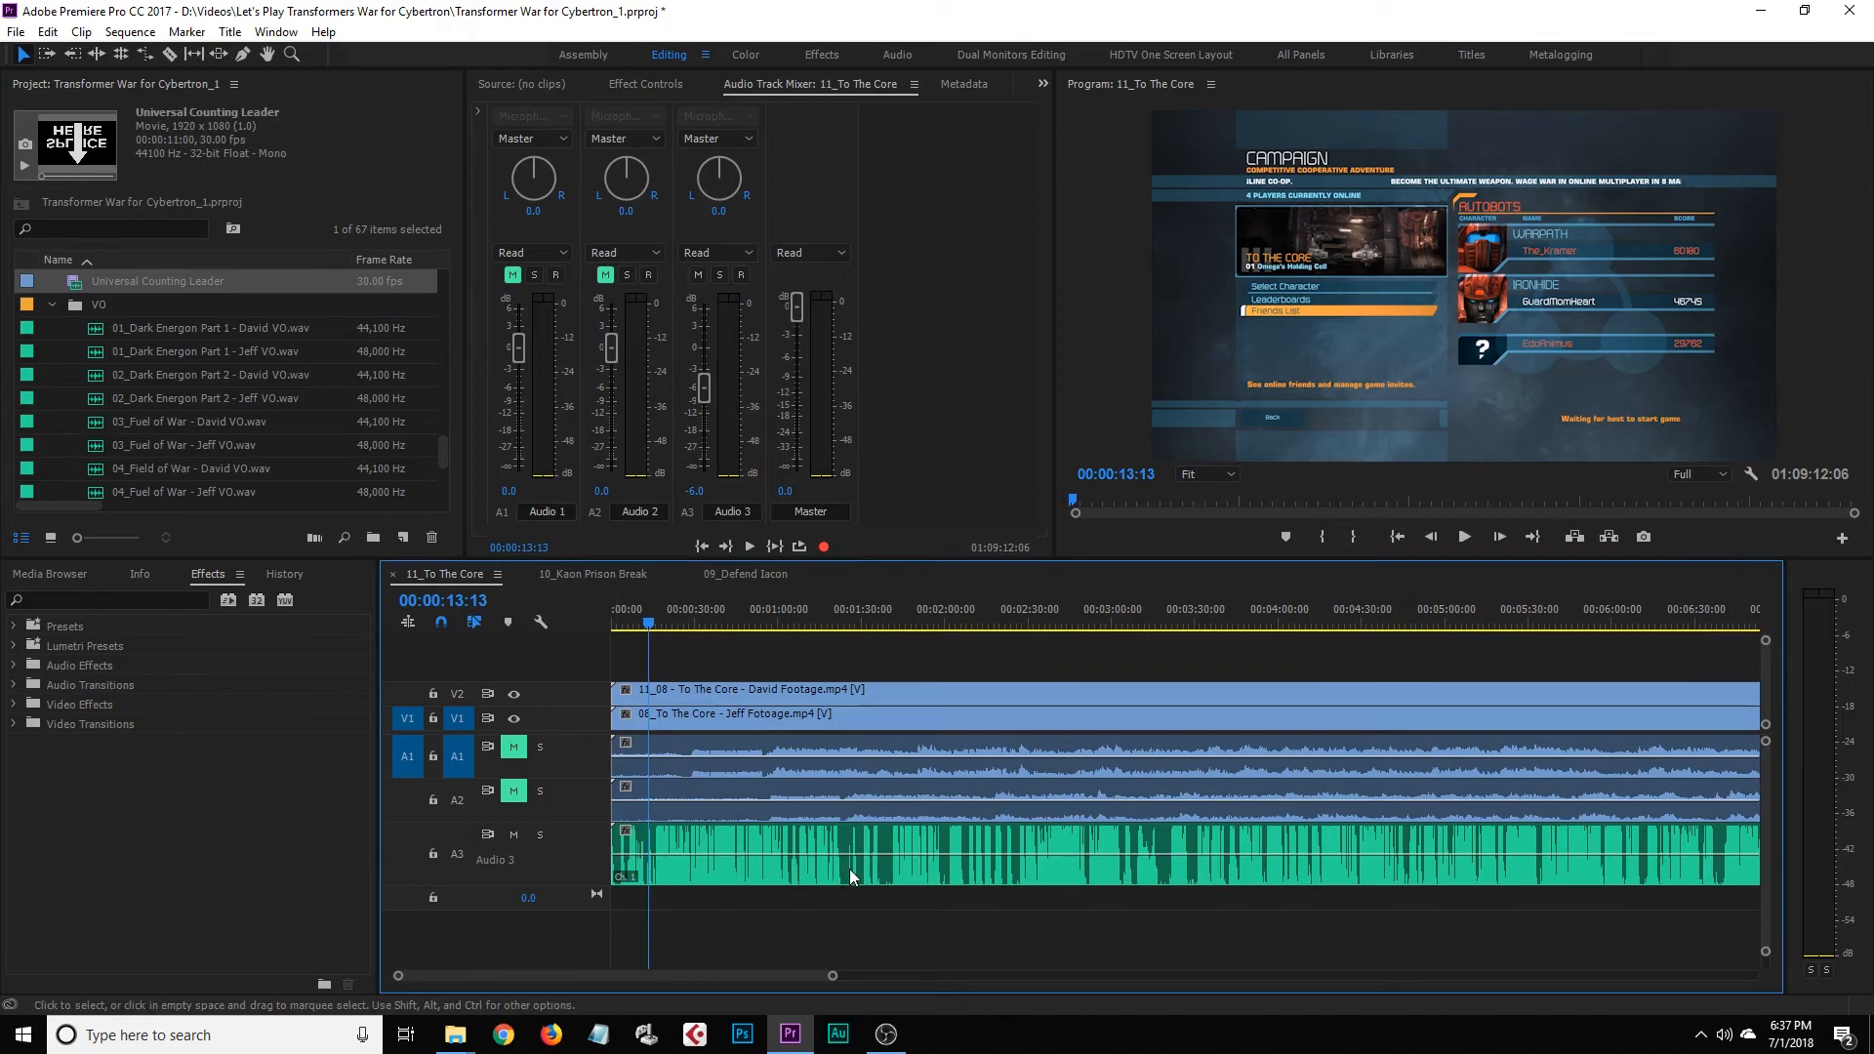
pyautogui.moveTo(914, 619); pyautogui.dragTo(872, 625)
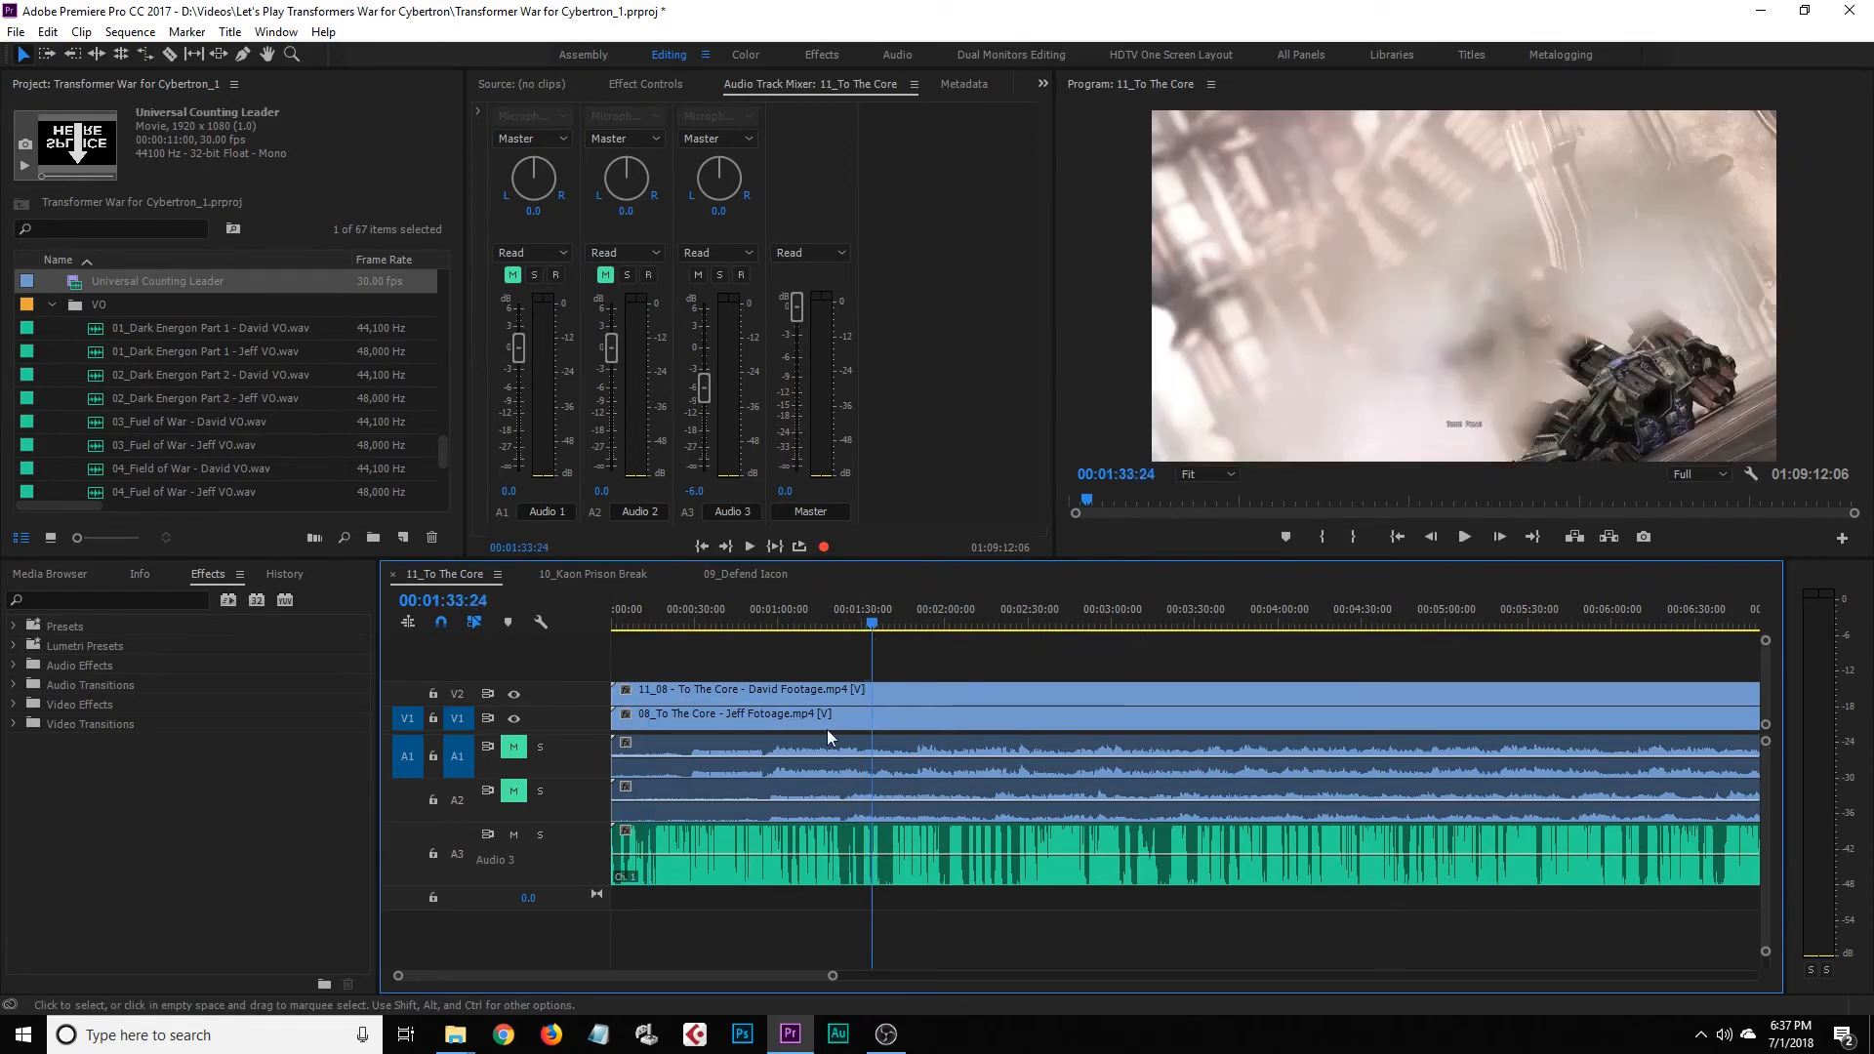
pyautogui.moveTo(832, 975); pyautogui.dragTo(718, 975)
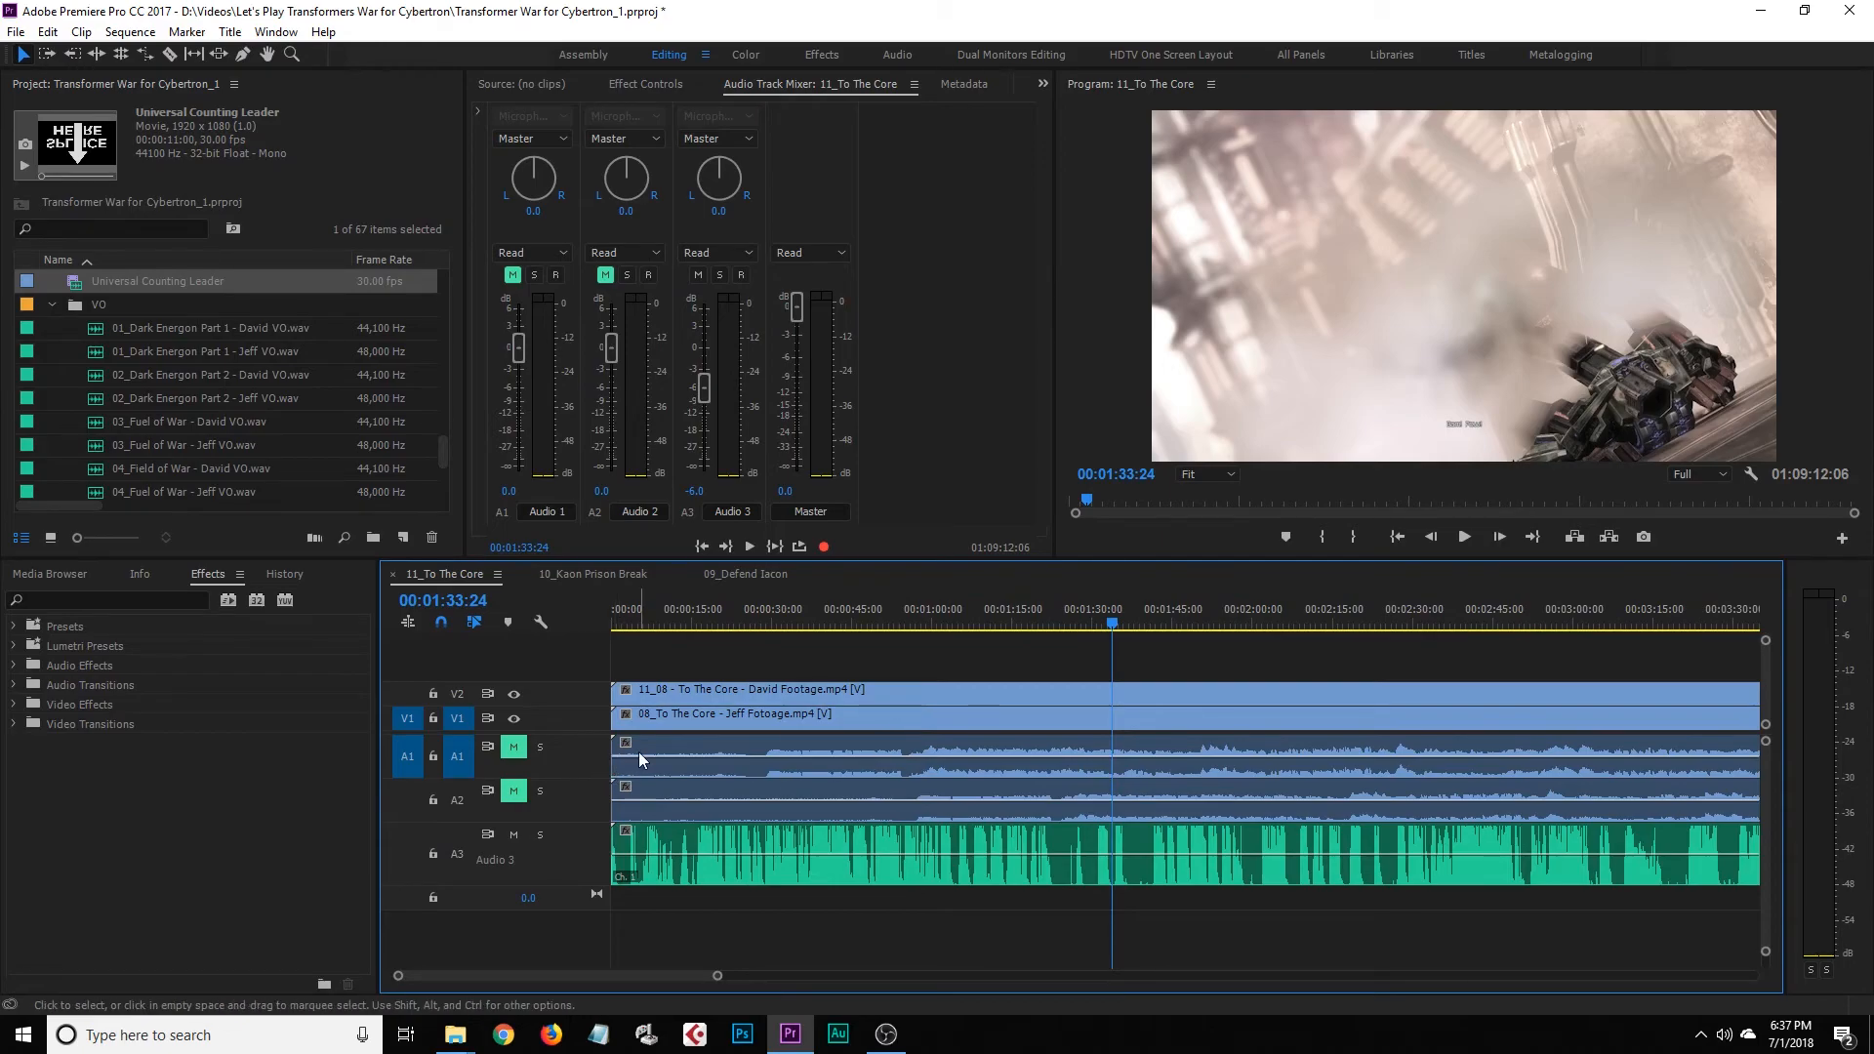
# Mute the Discord call on A3 and the gameplay audio on A2, and unmute A1
pyautogui.click(515, 836)
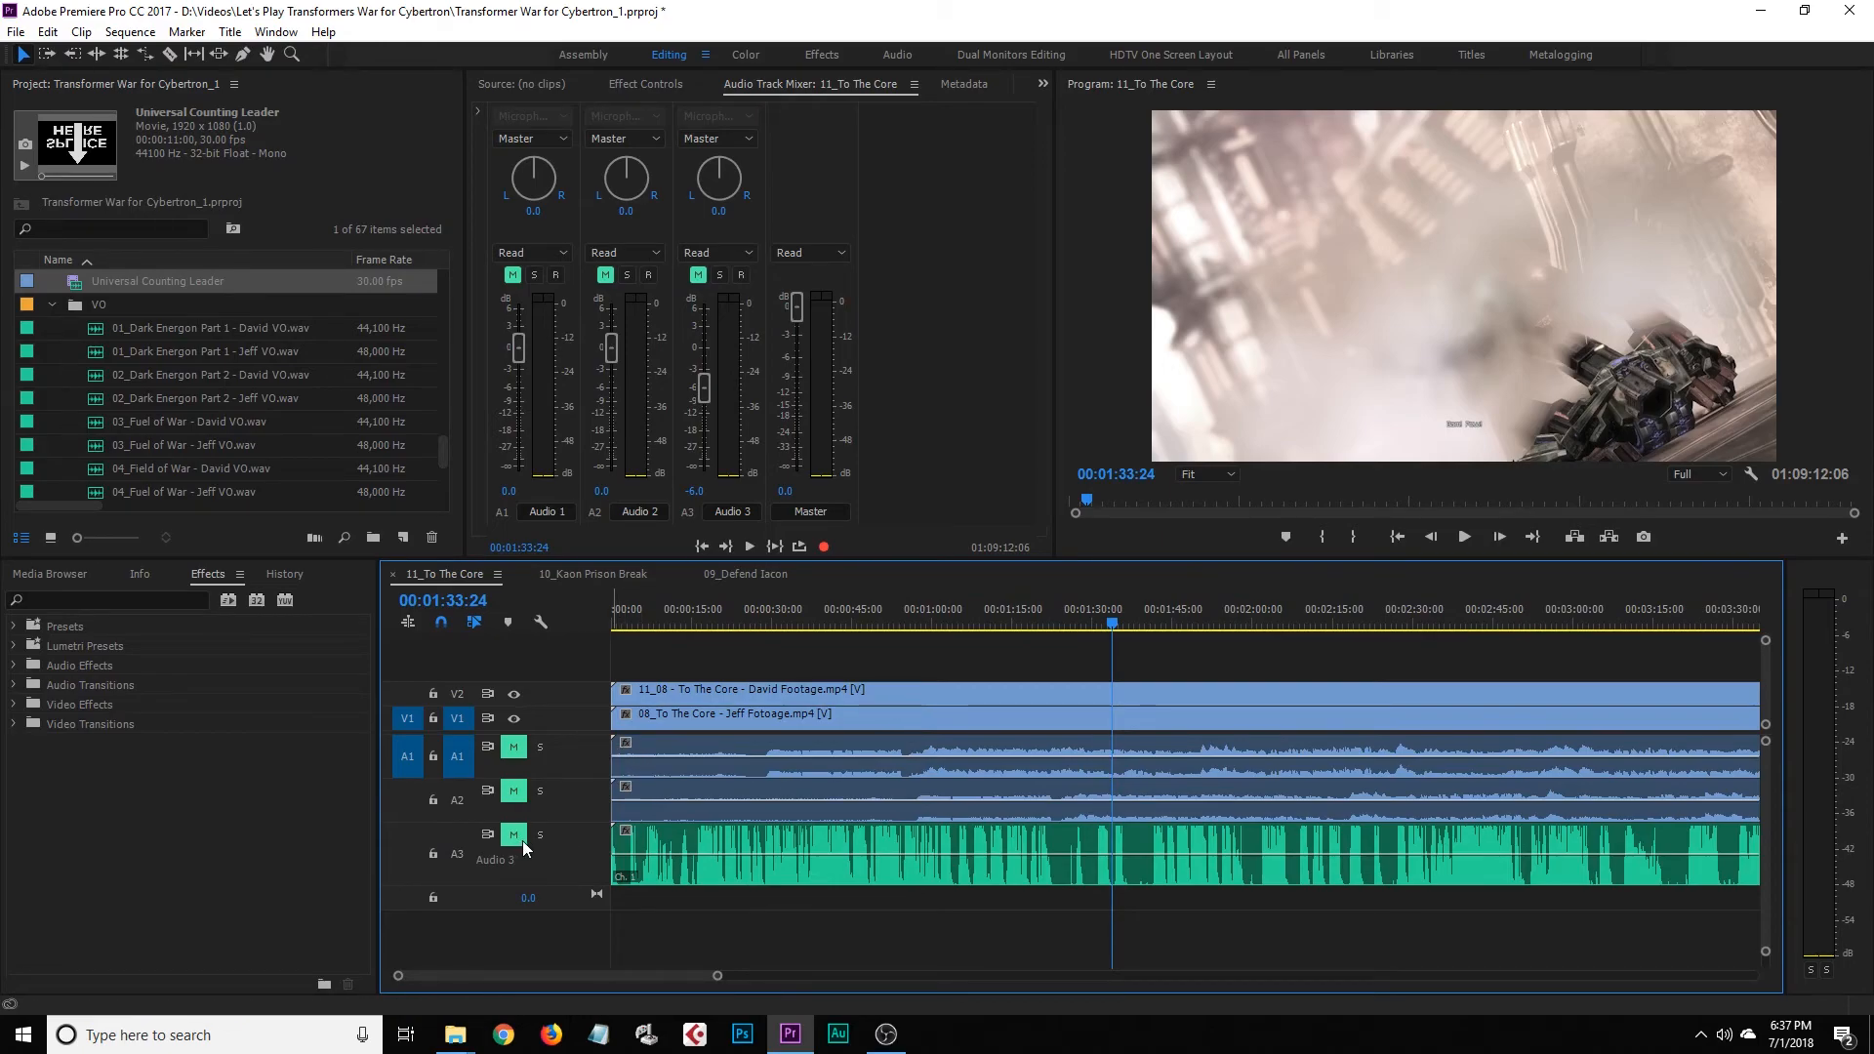
pyautogui.click(515, 748)
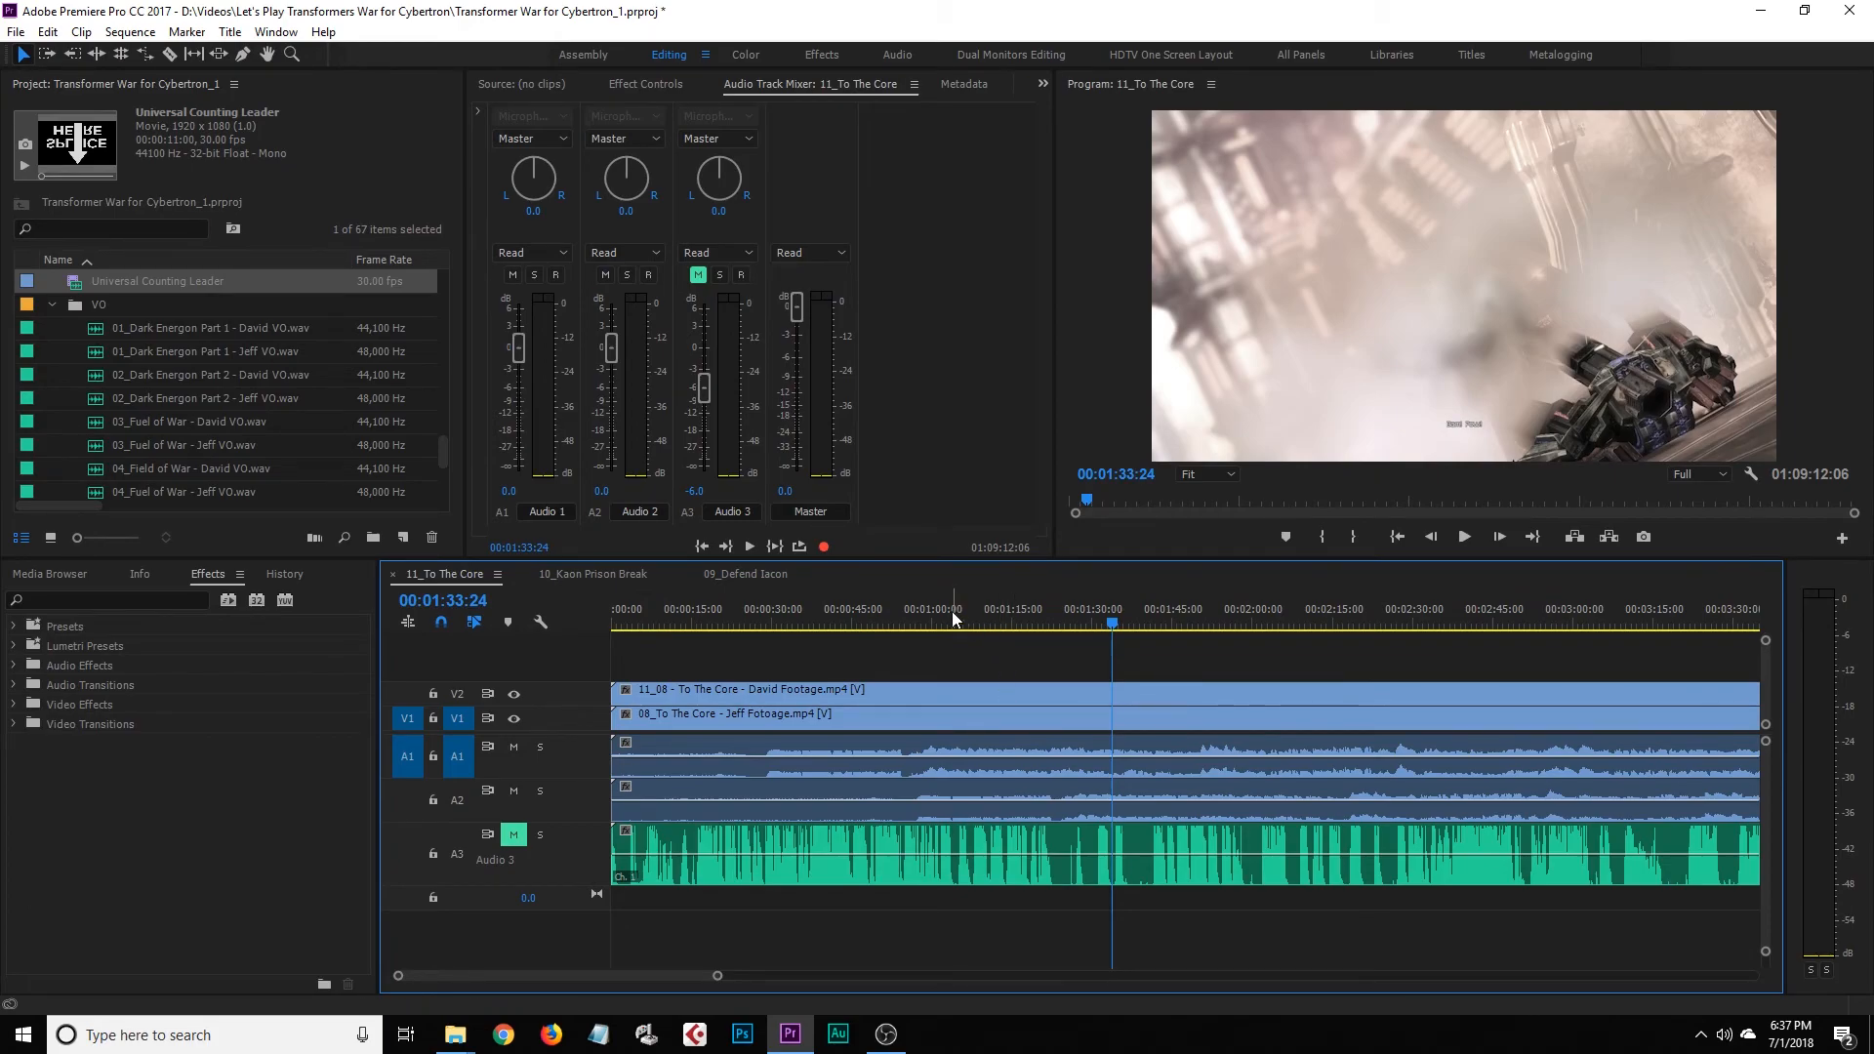
pyautogui.moveTo(951, 607); pyautogui.dragTo(899, 623)
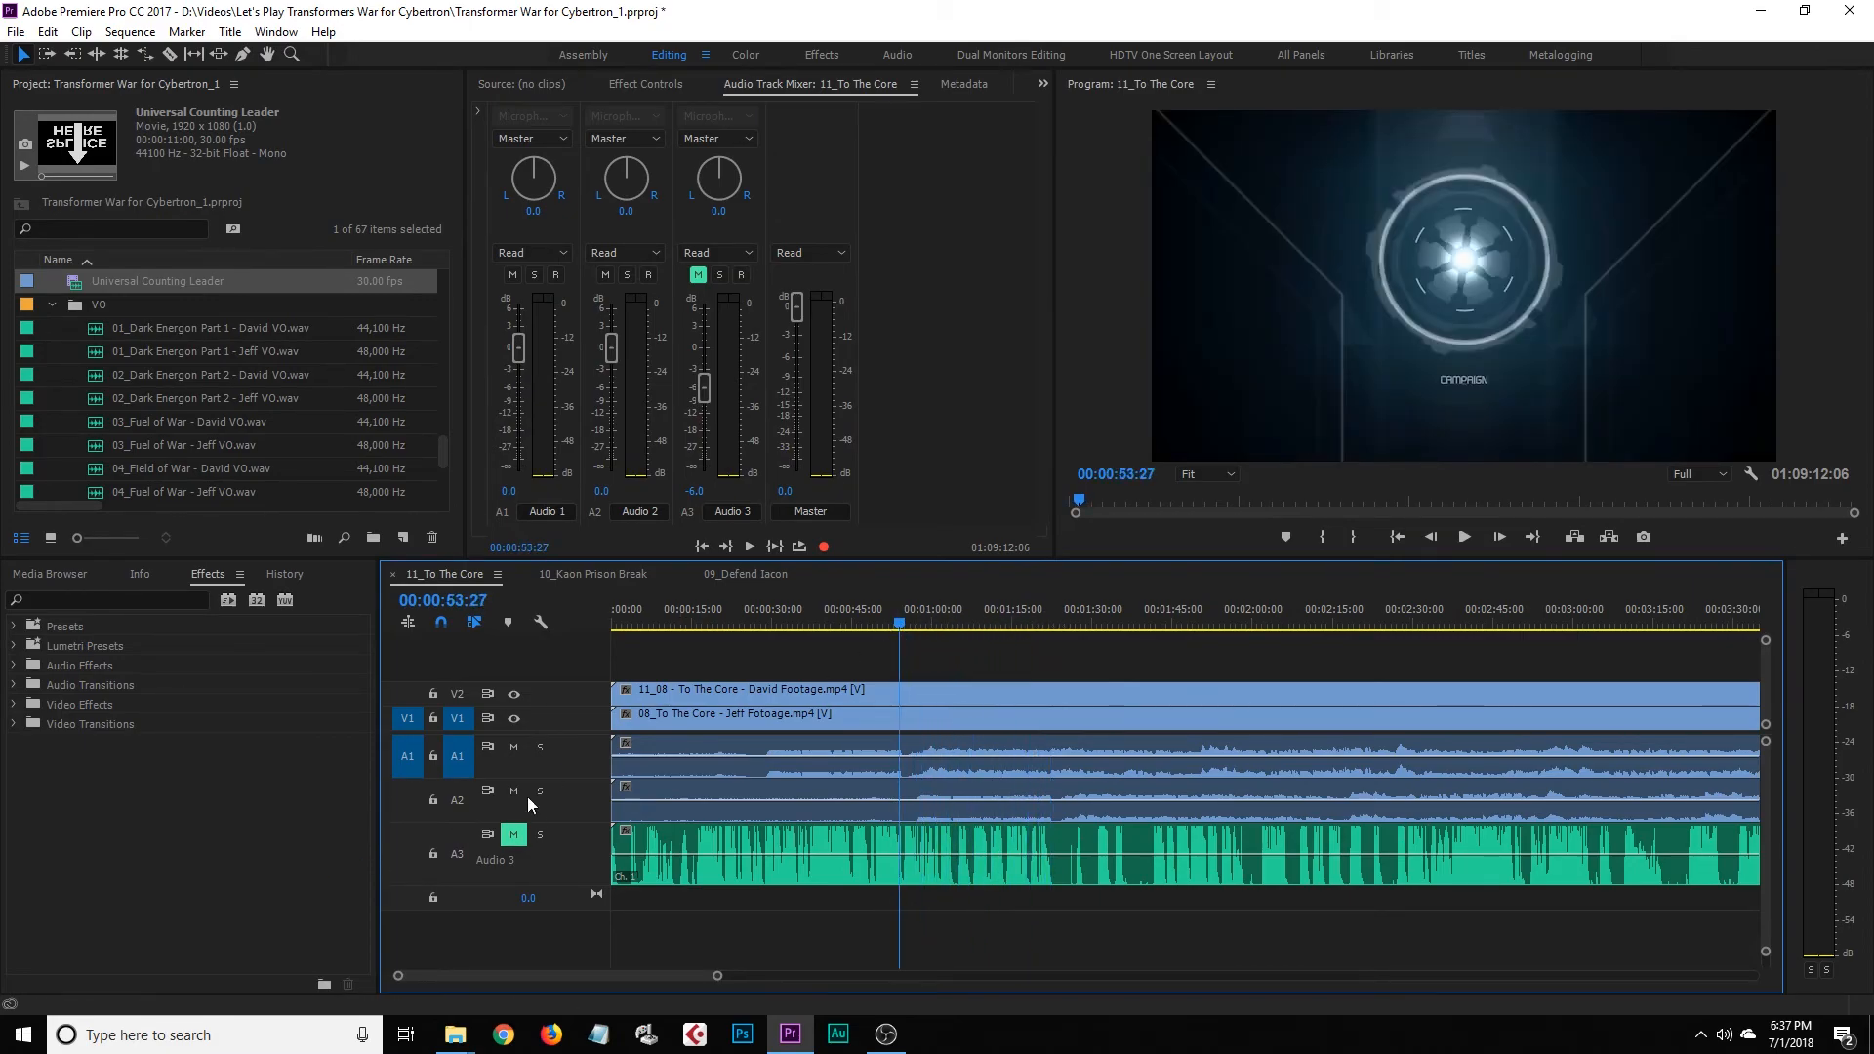
pyautogui.click(764, 726)
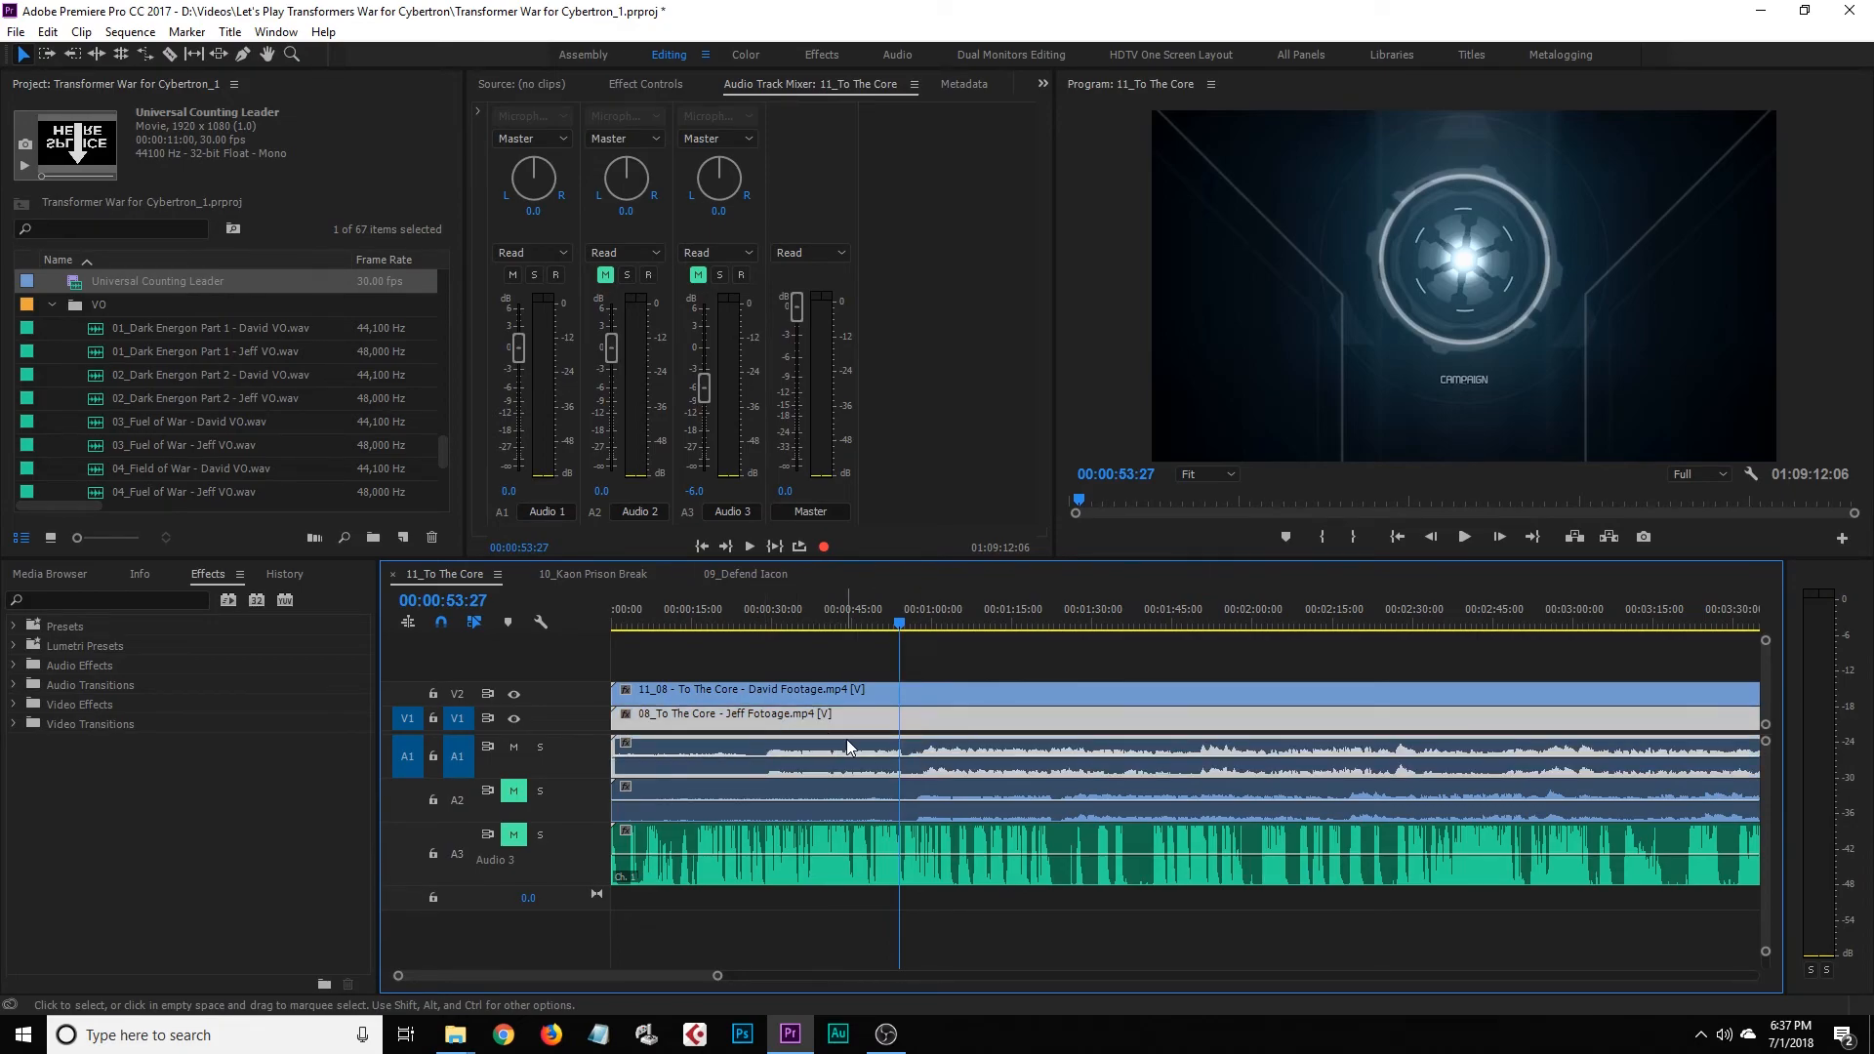
# Play the A1 gameplay audio from 00:00:53:27 and again from about 00:00:43 to compare it with the visible V2 footage
pyautogui.press('space')
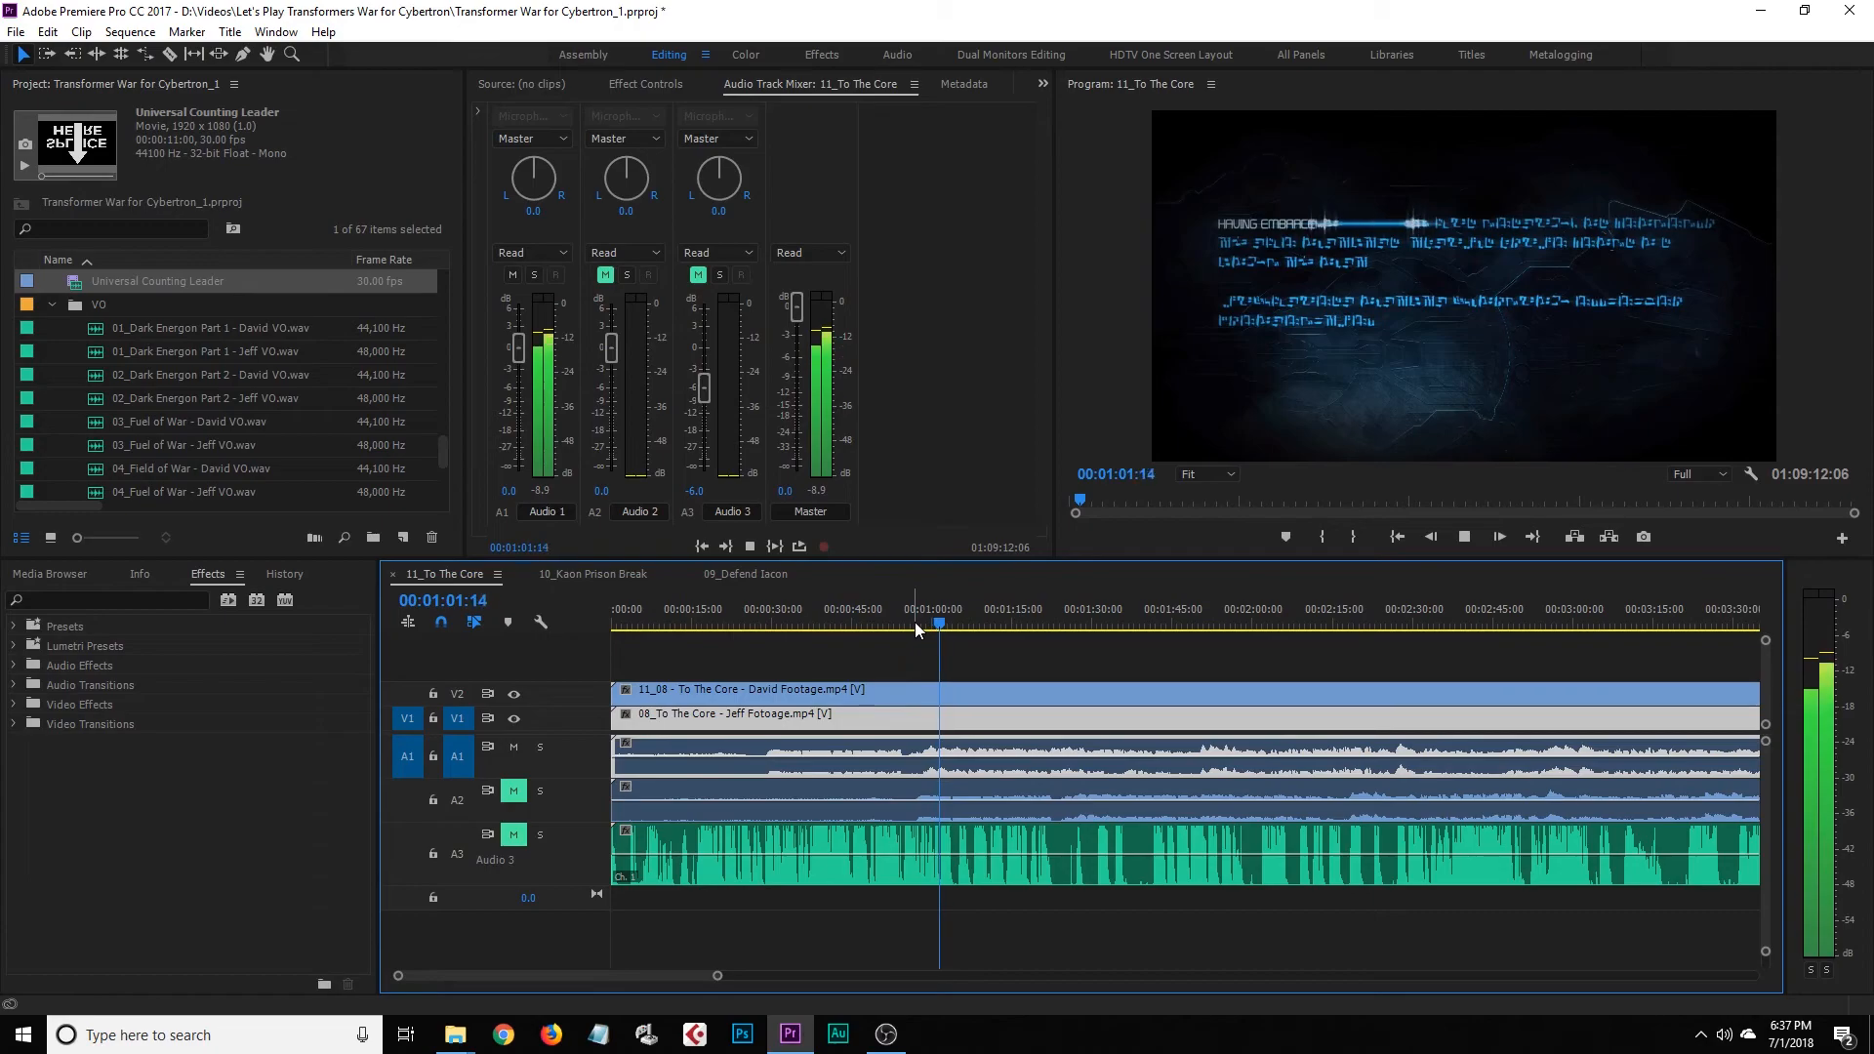
pyautogui.press('space')
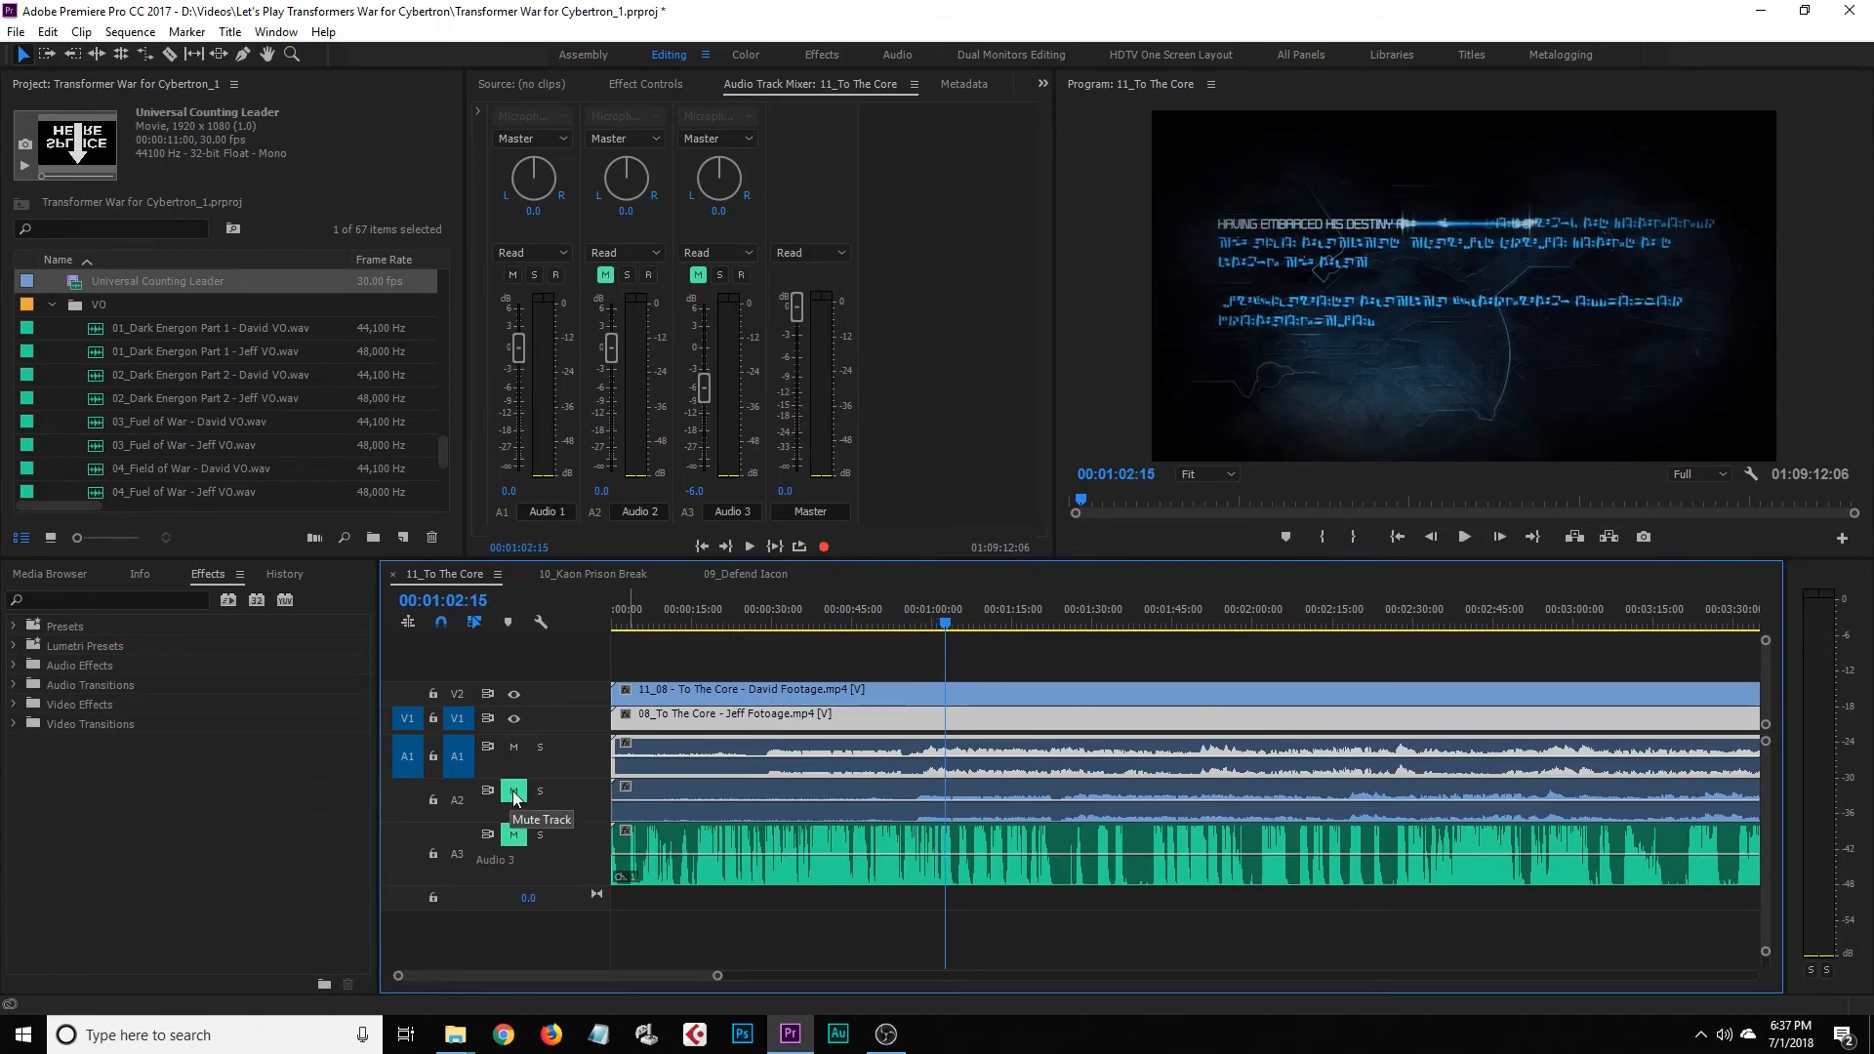
pyautogui.moveTo(921, 633); pyautogui.dragTo(846, 627)
pyautogui.press('space')
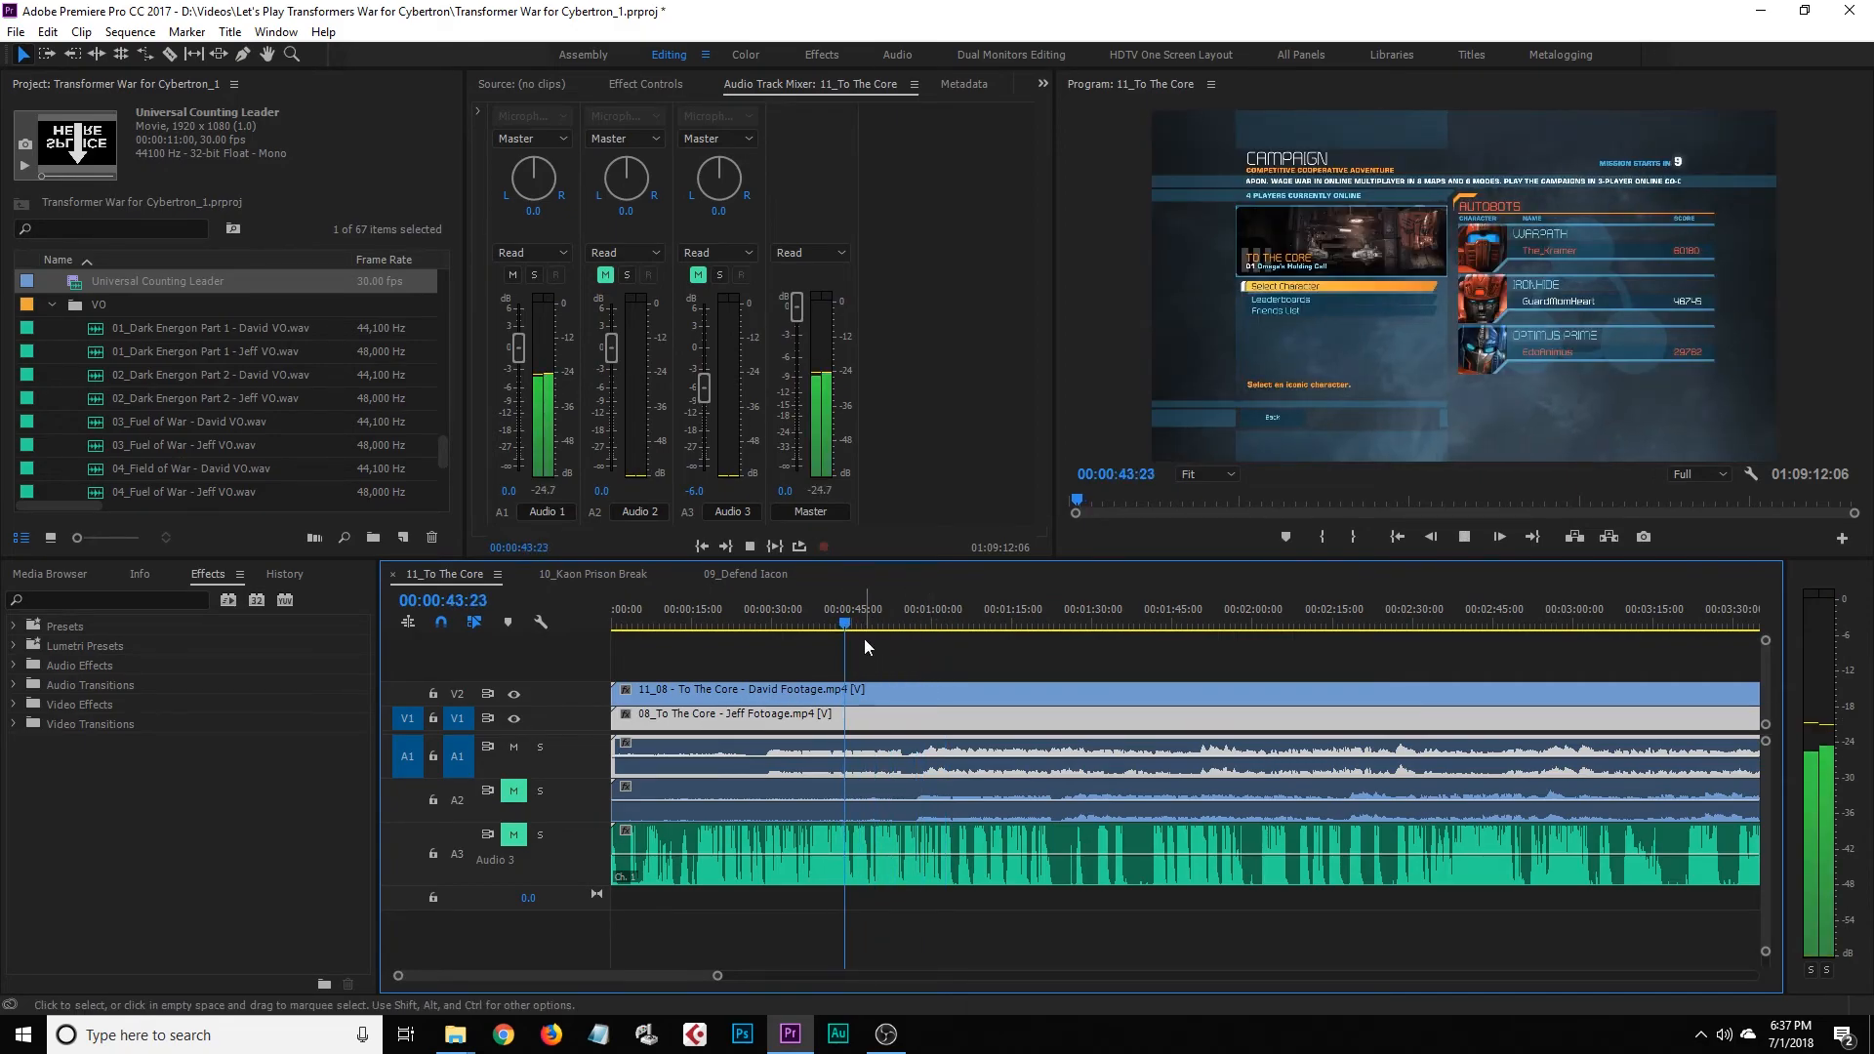
pyautogui.click(761, 677)
pyautogui.press('space')
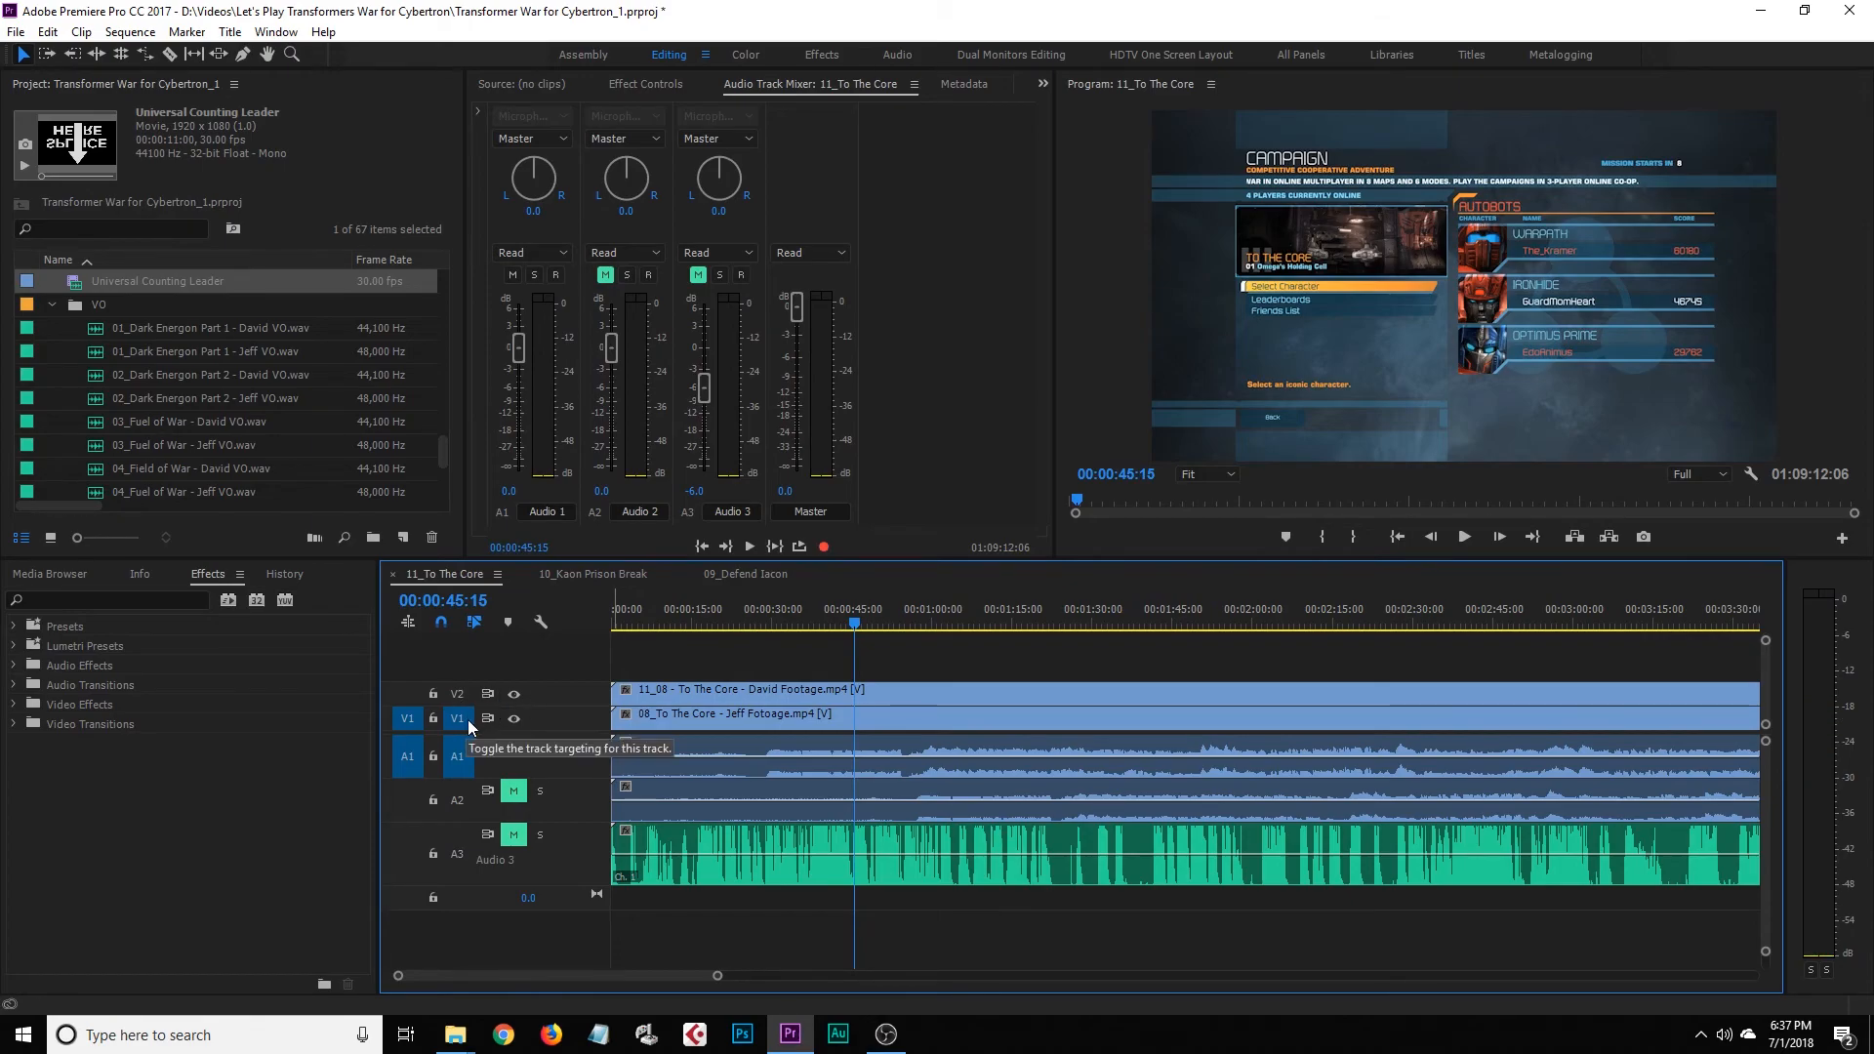
# Hide track V2 and play the V1 footage with its own audio from 00:00:28:15
pyautogui.click(515, 693)
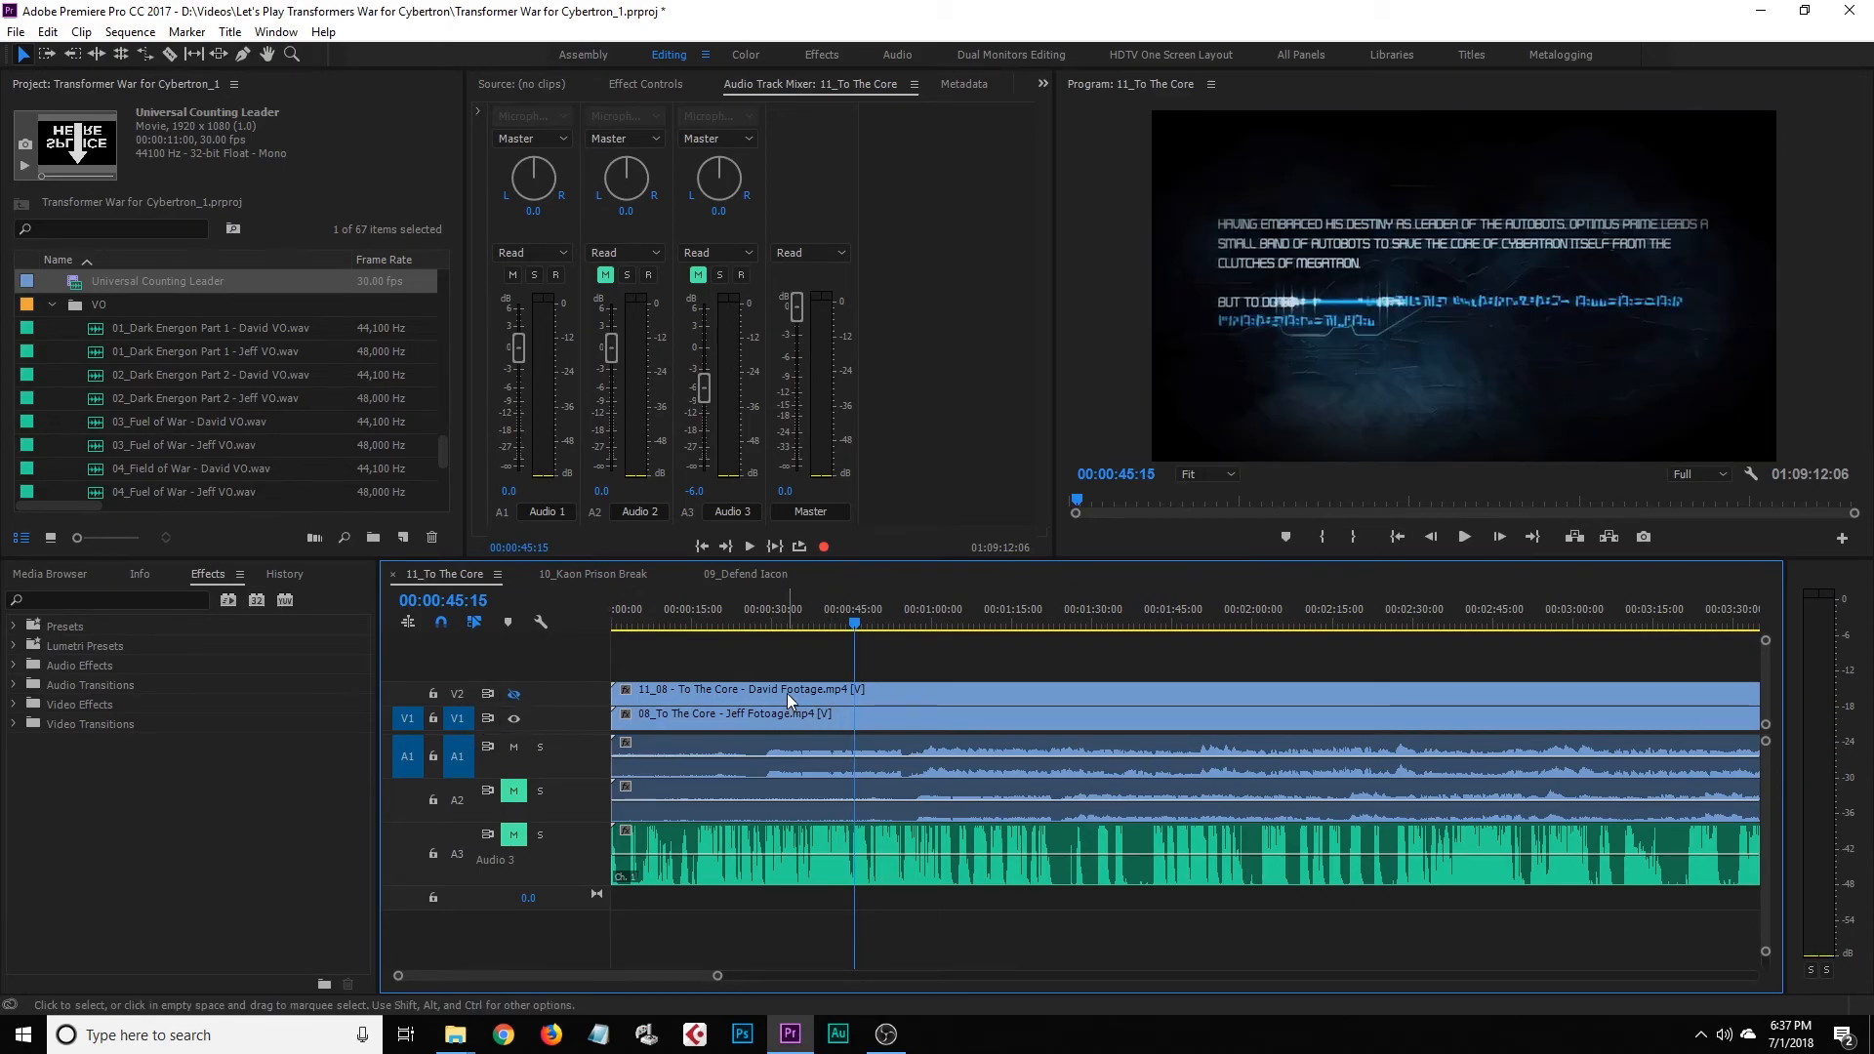
pyautogui.click(787, 693)
pyautogui.moveTo(822, 625); pyautogui.dragTo(765, 625)
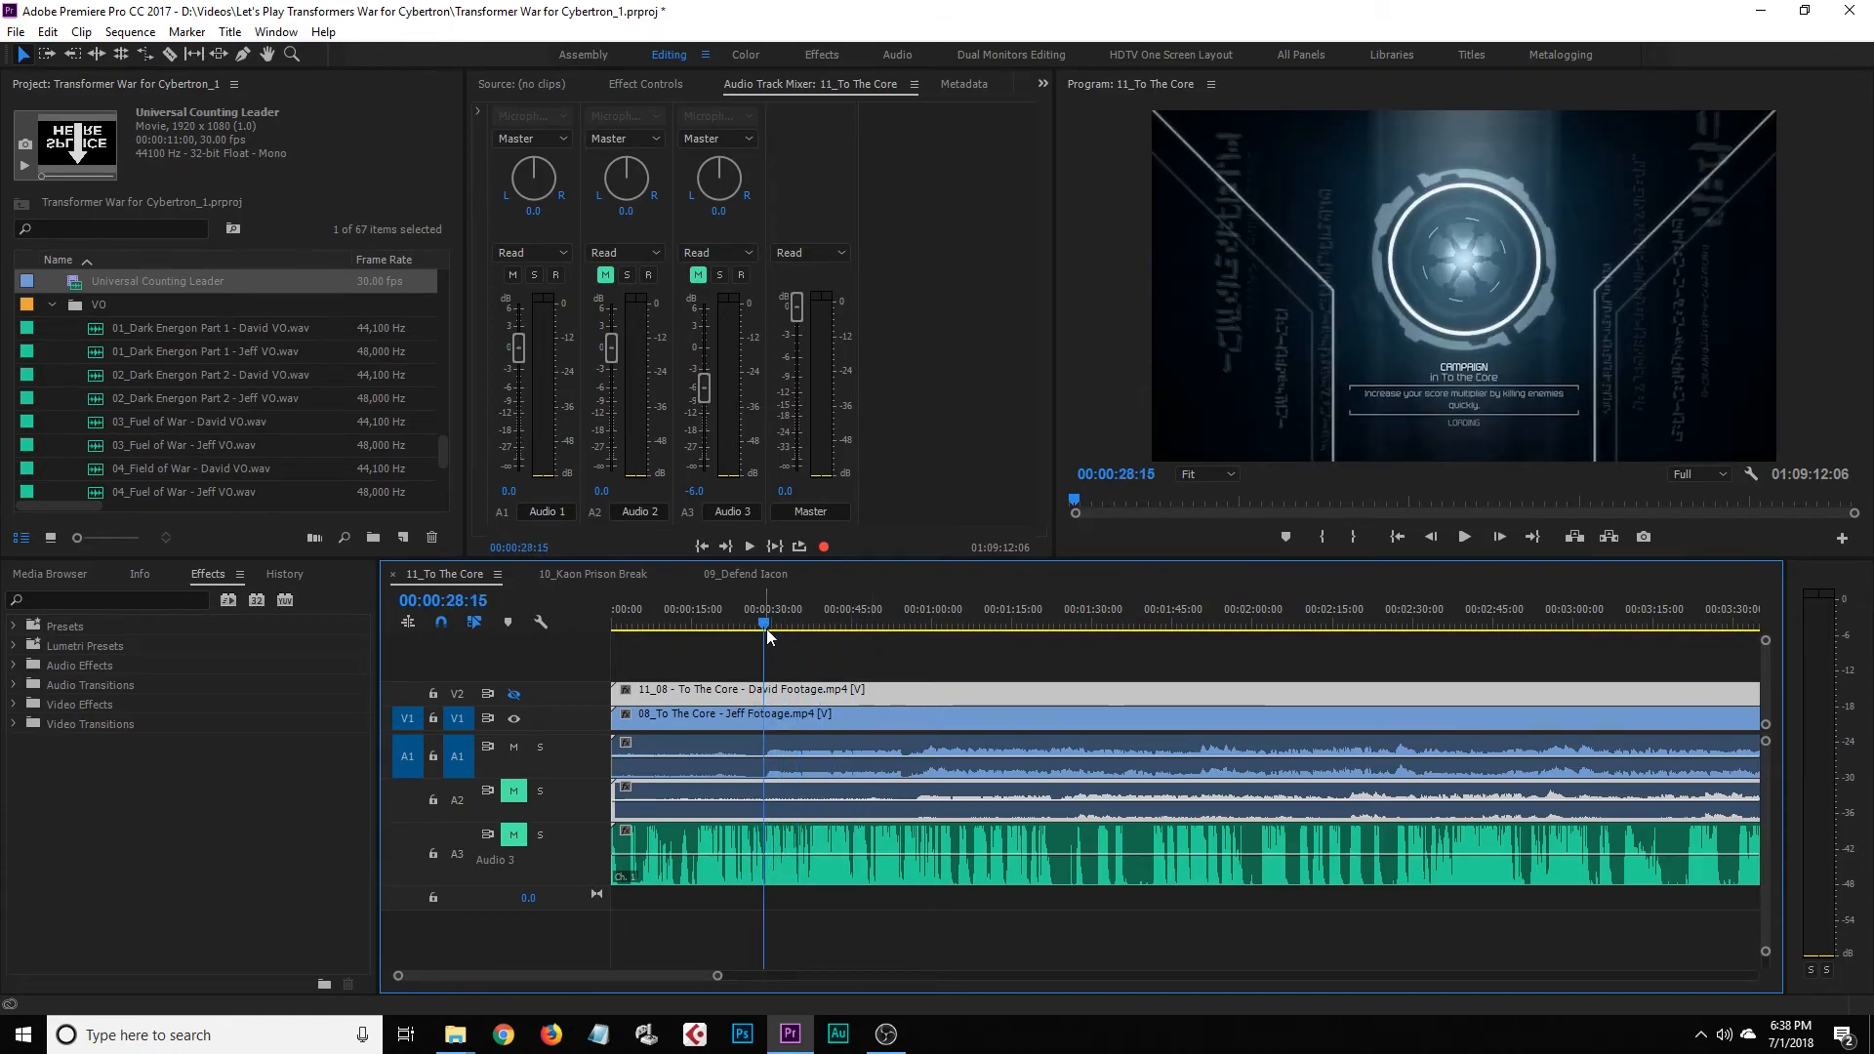
pyautogui.click(515, 695)
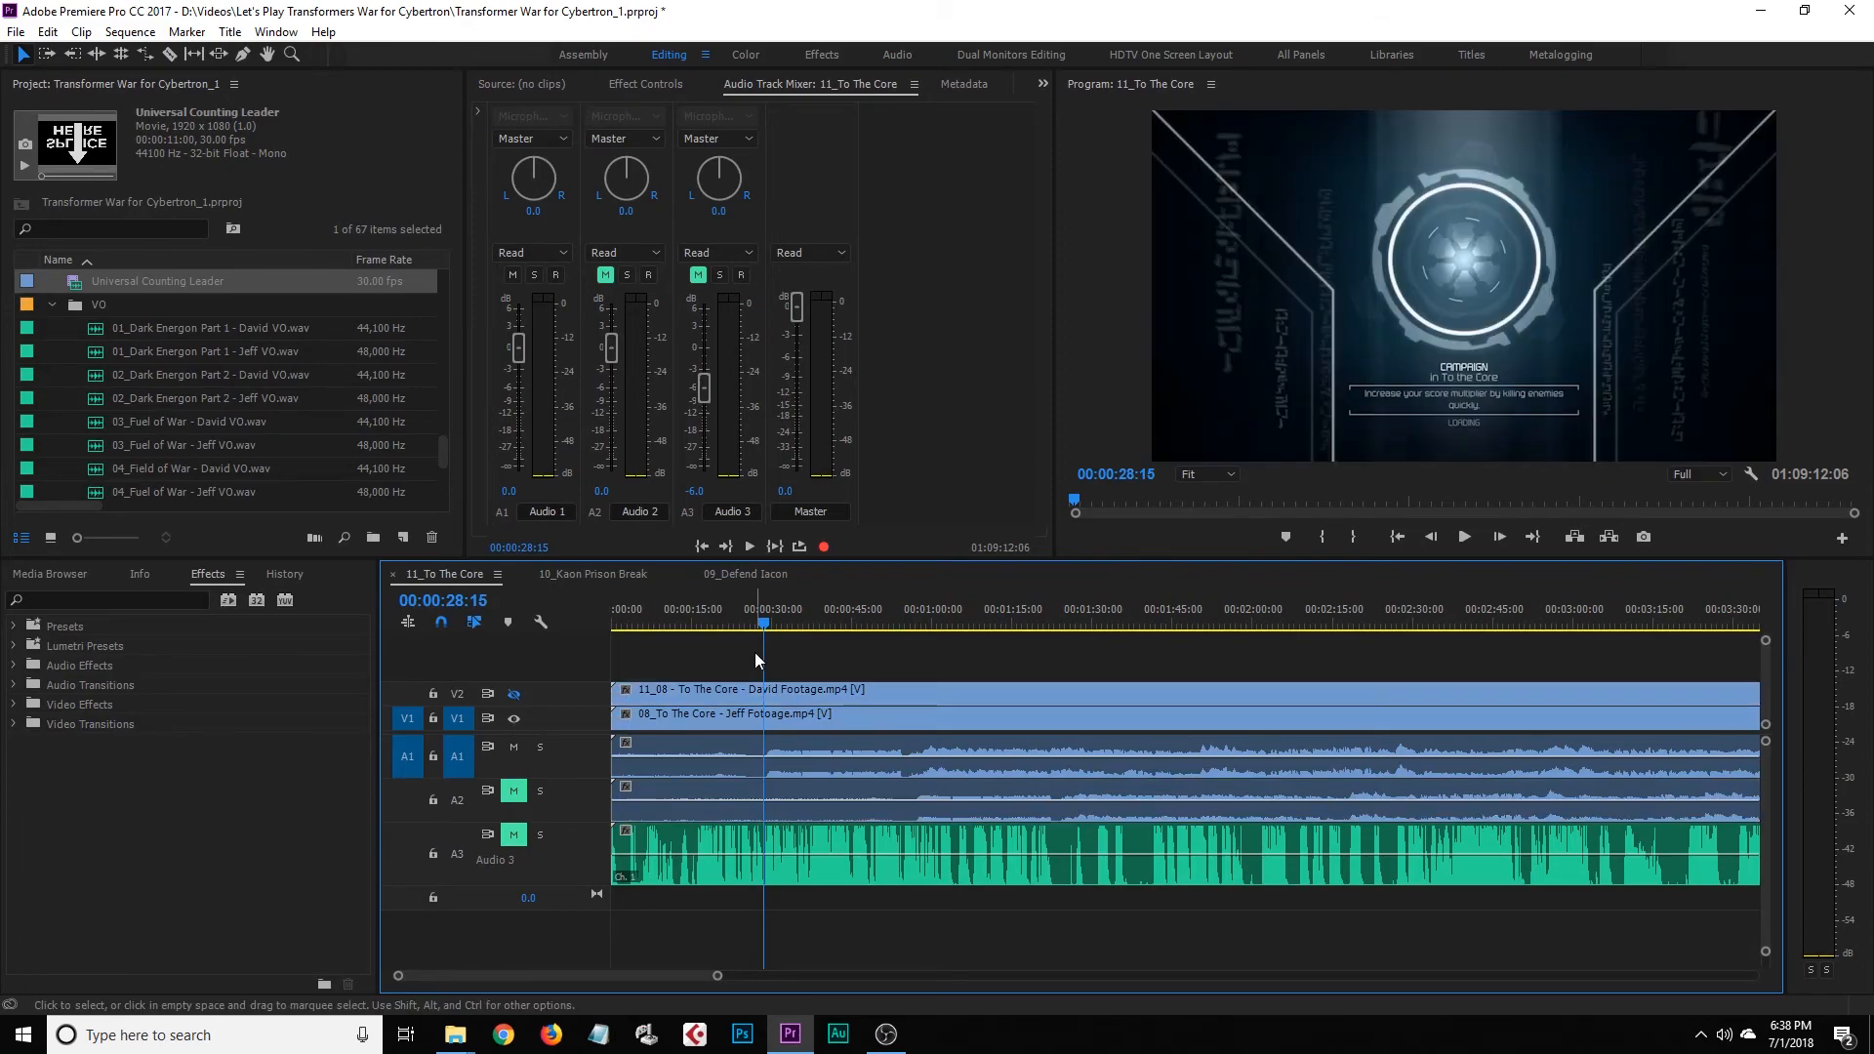
pyautogui.press('space')
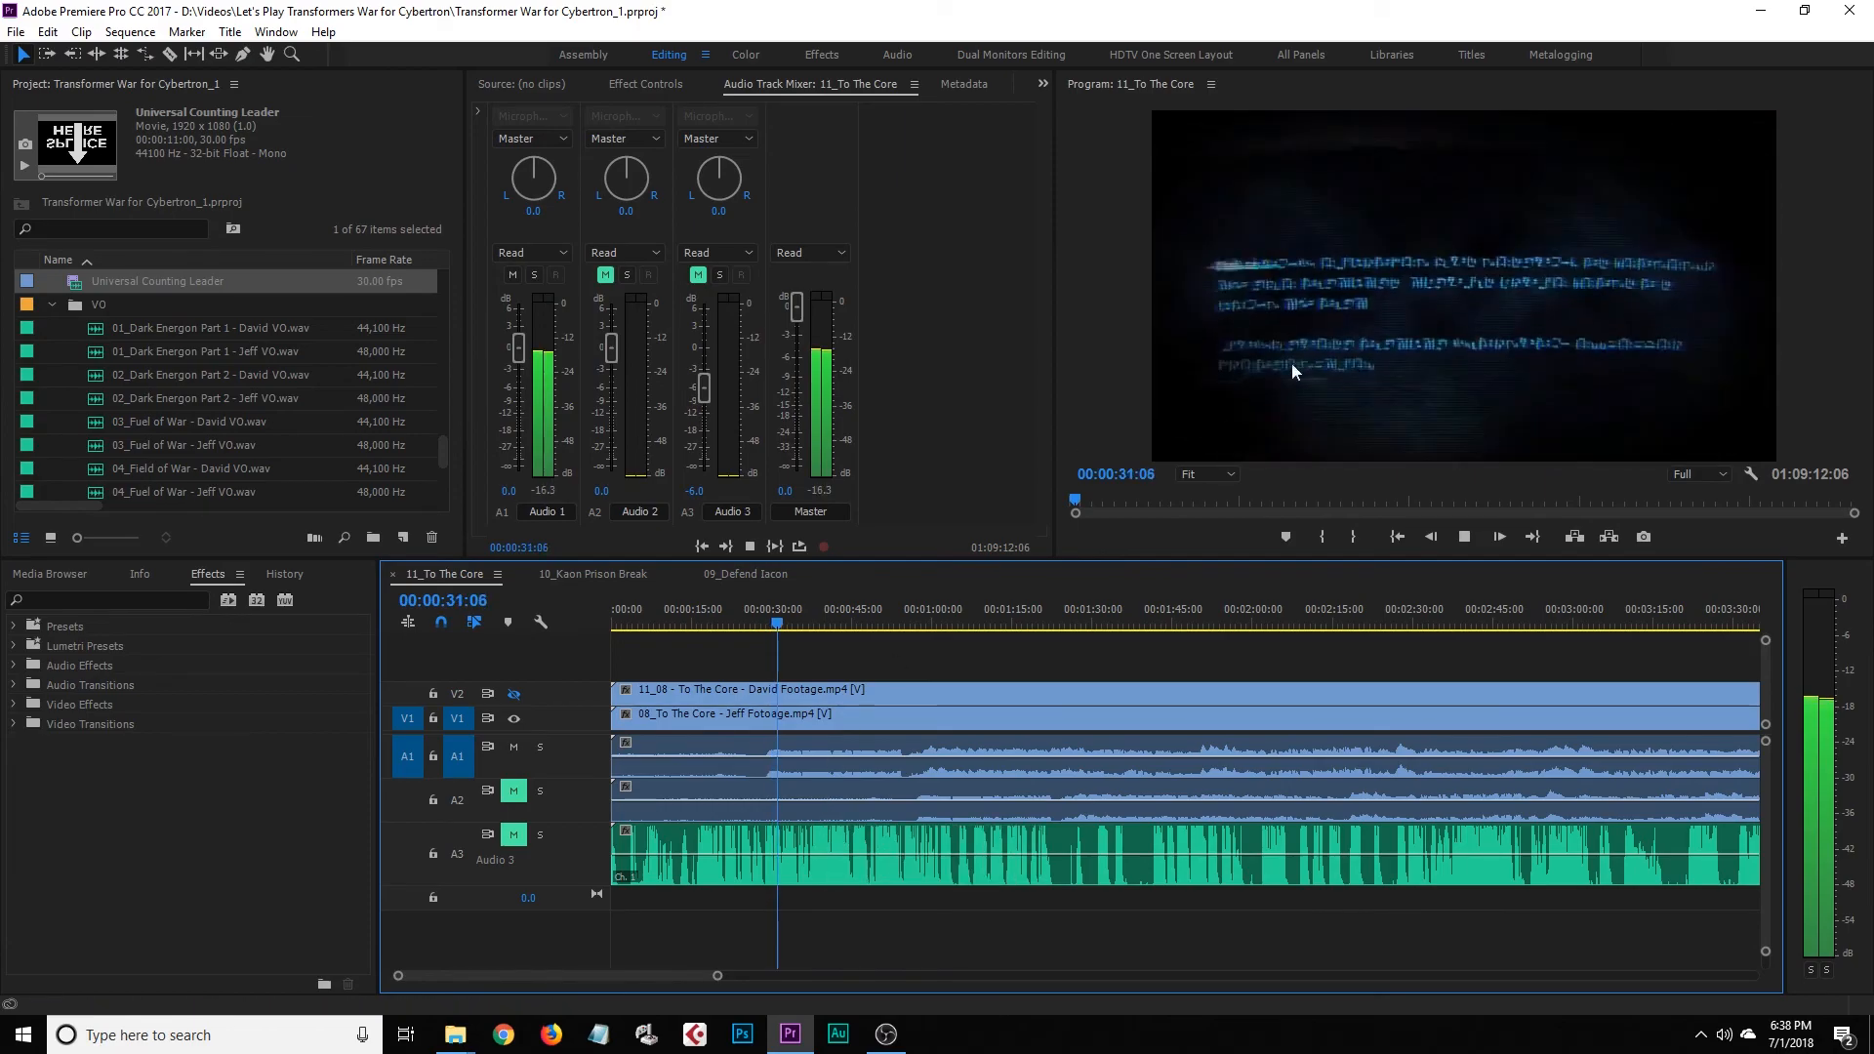
pyautogui.press('space')
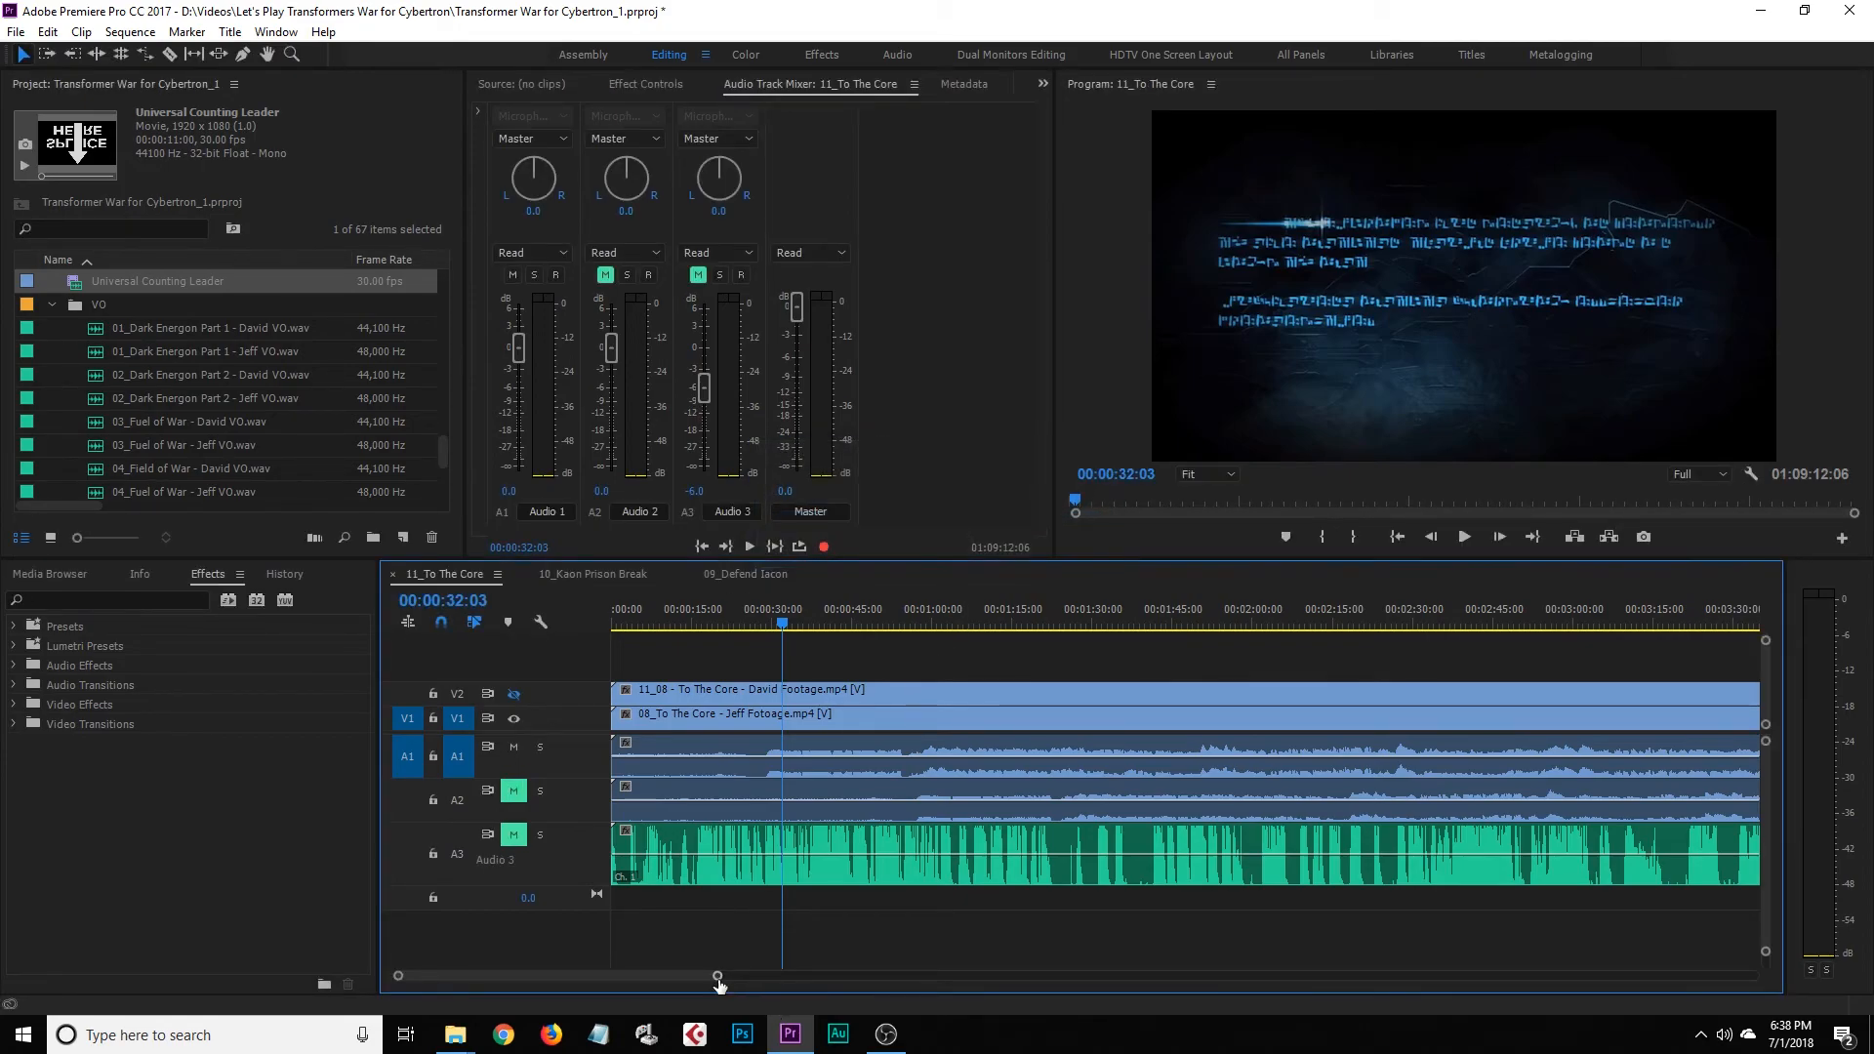
# Replay the V1 footage and A1 audio between about 00:00:29 and 00:00:35 to pinpoint the mission intro's sound cue
pyautogui.moveTo(718, 976); pyautogui.dragTo(627, 977)
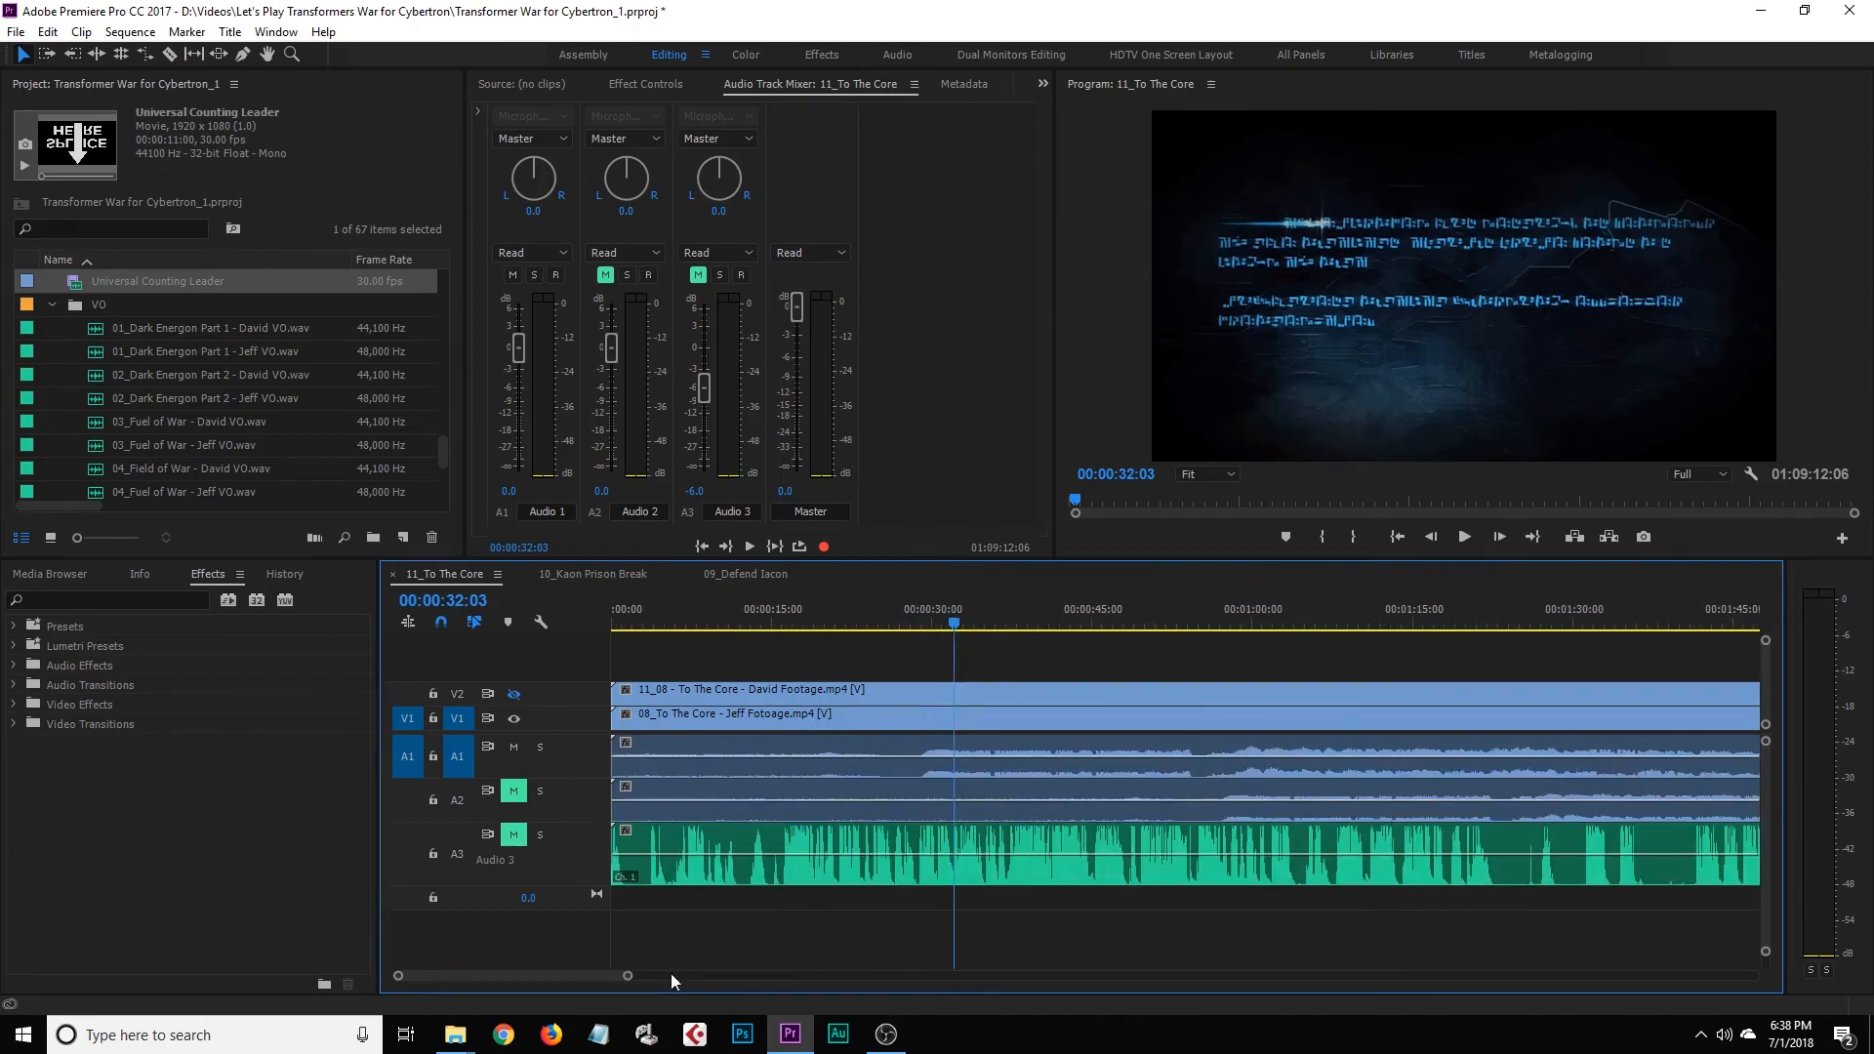
pyautogui.click(917, 619)
pyautogui.press('space')
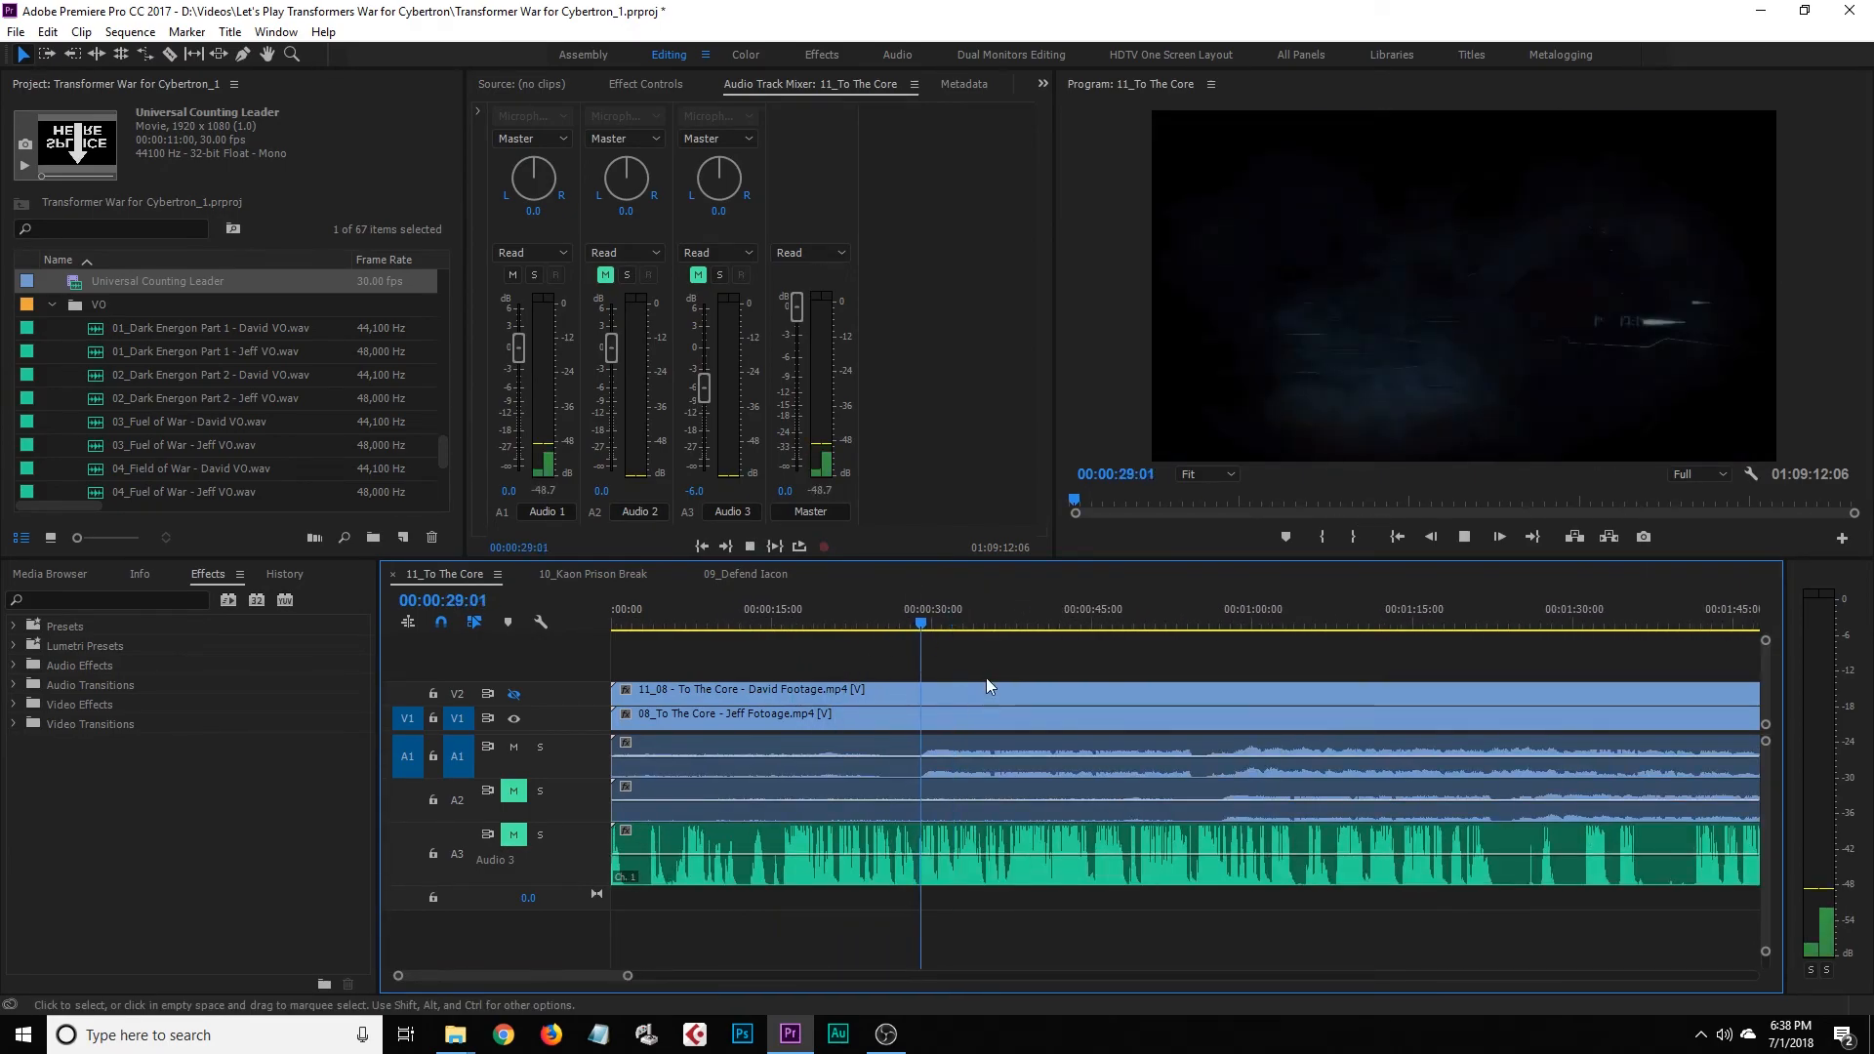
pyautogui.press('space')
pyautogui.moveTo(630, 976); pyautogui.dragTo(454, 977)
pyautogui.click(839, 623)
pyautogui.press('space')
pyautogui.click(829, 630)
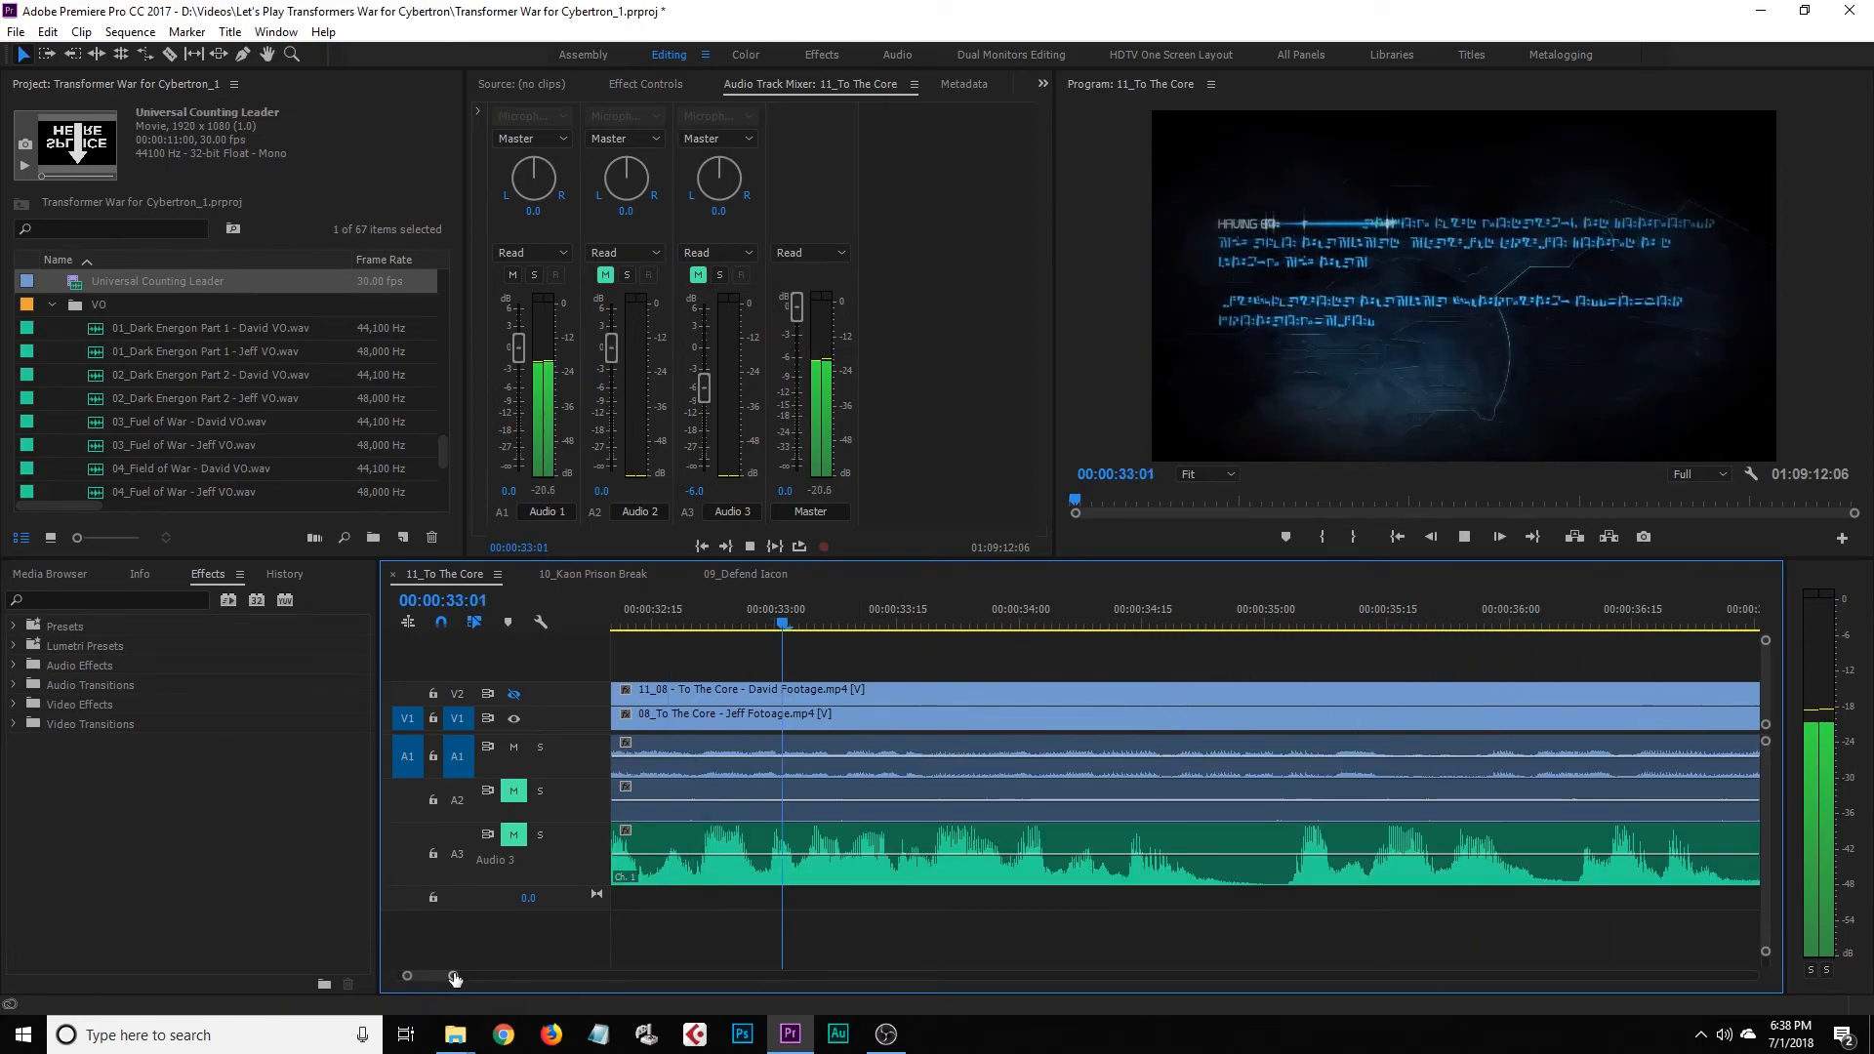
pyautogui.moveTo(455, 978); pyautogui.dragTo(469, 977)
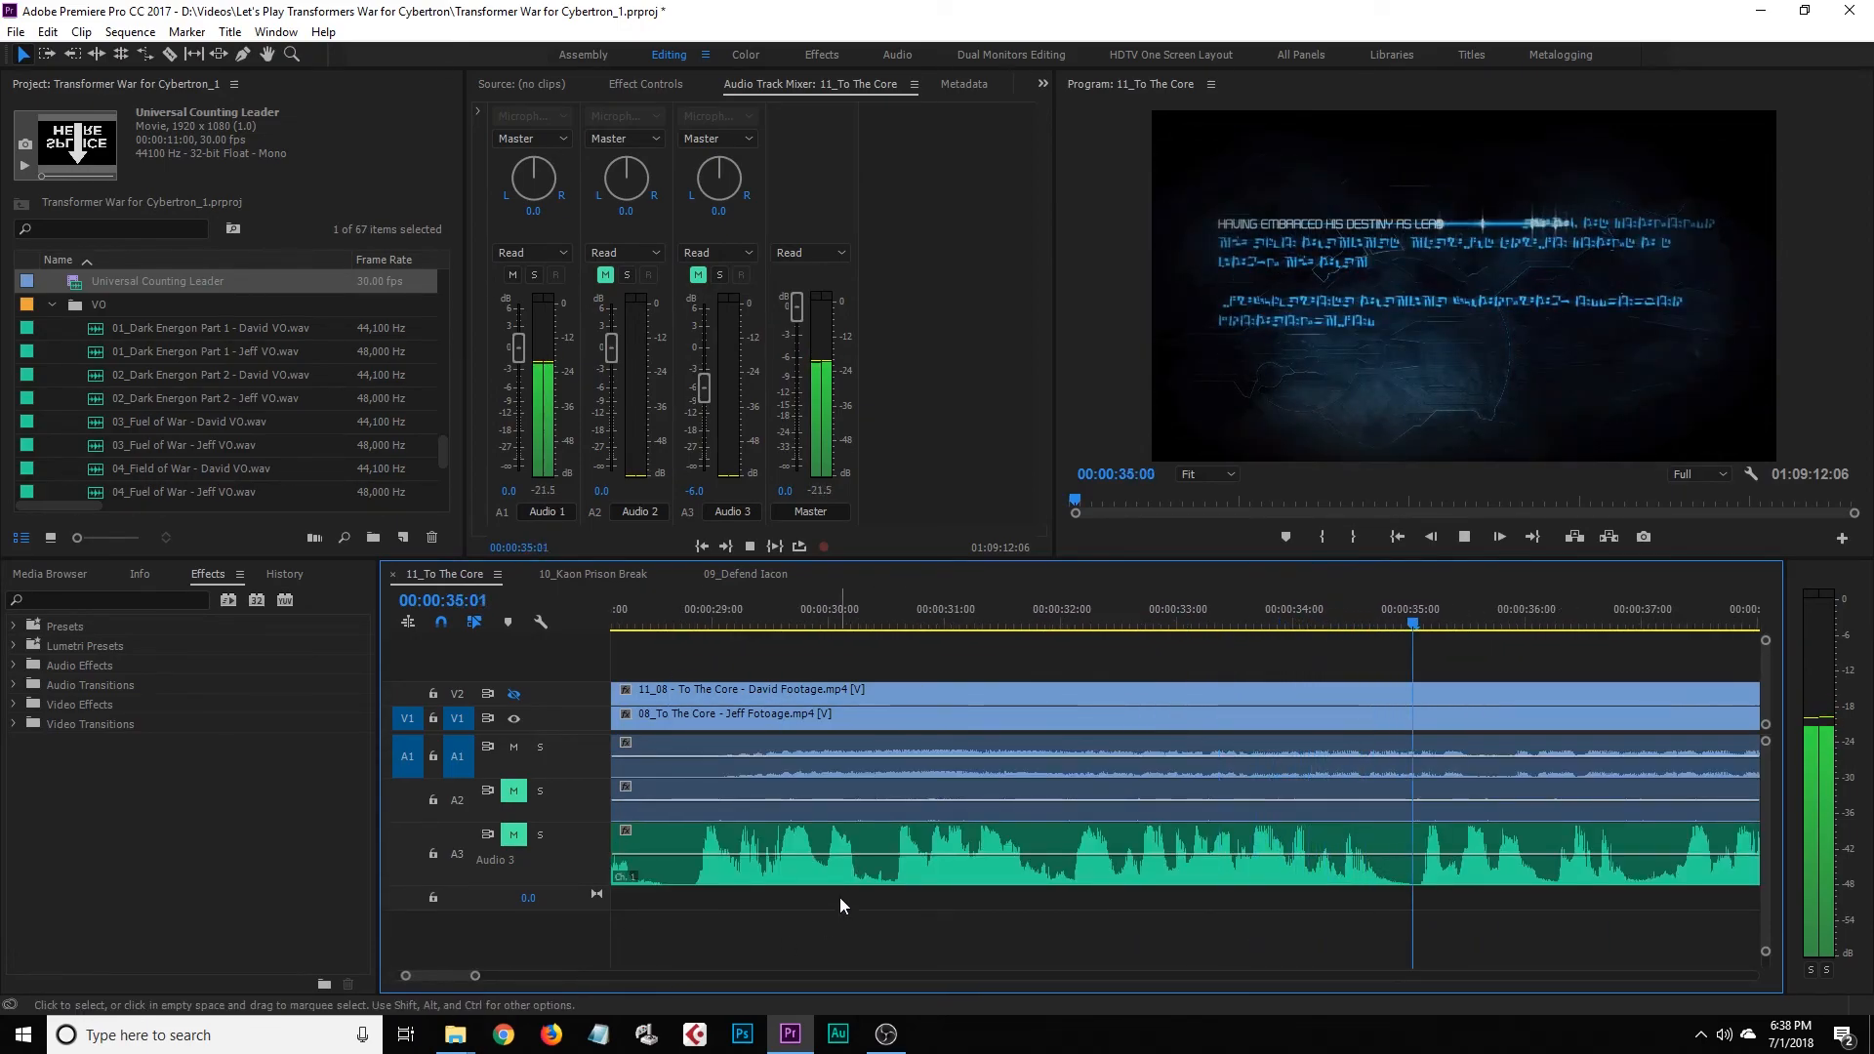
pyautogui.press('space')
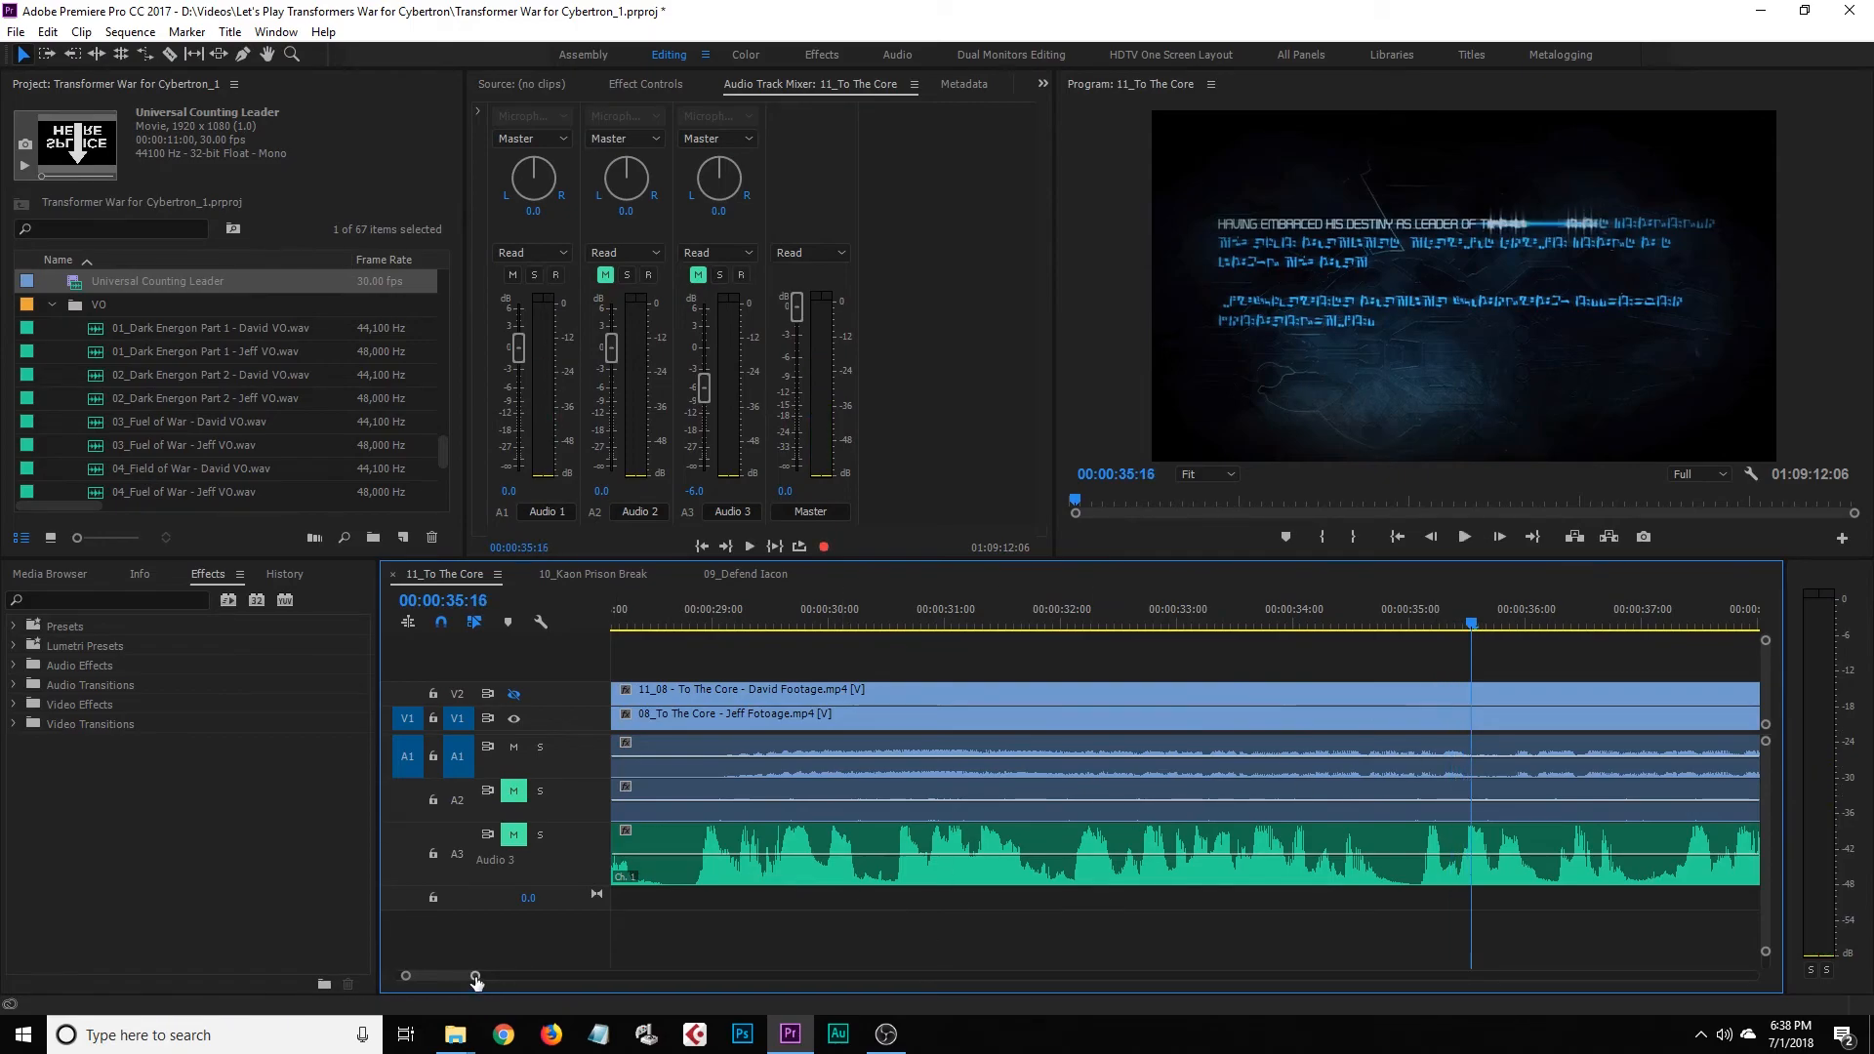
# Replay the V1 footage just before 00:00:35:15 to locate the mission intro's sound cue
pyautogui.press('=')
pyautogui.moveTo(1076, 603); pyautogui.dragTo(1005, 622)
pyautogui.press('space')
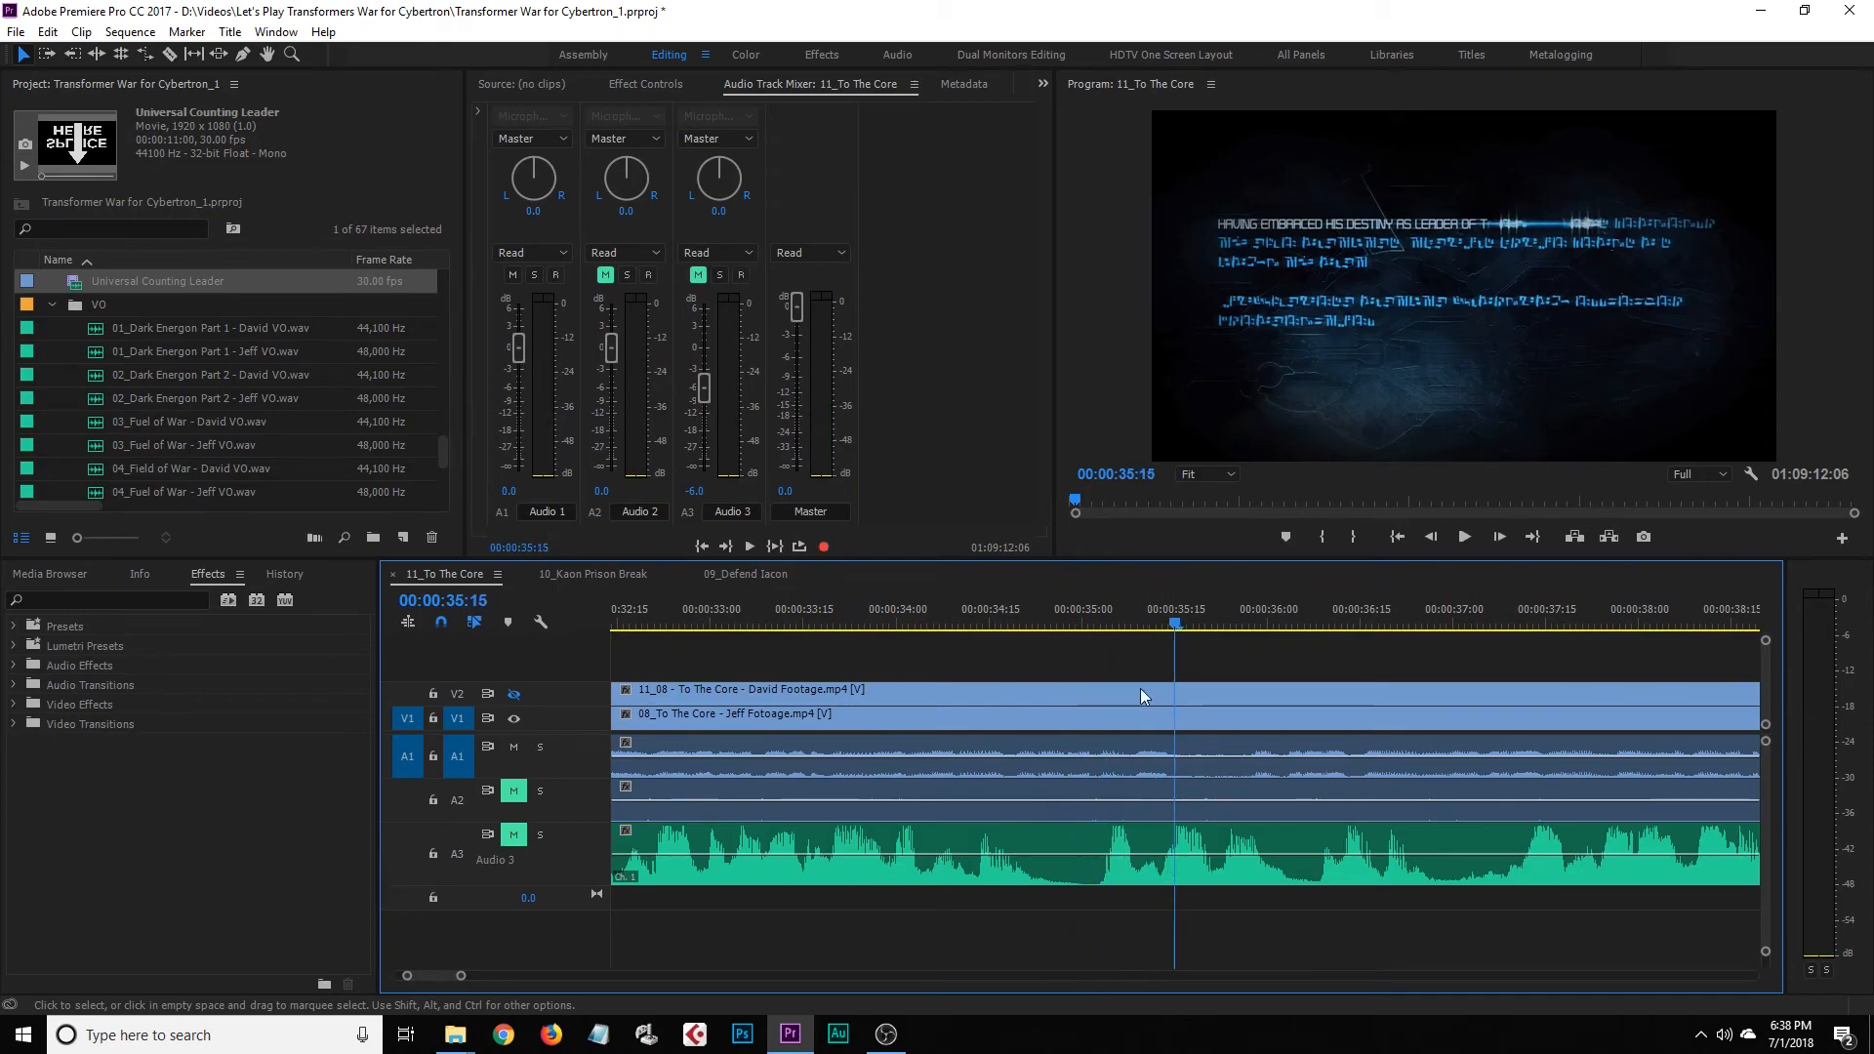
# Step the playhead to 00:00:35:09 and split the V1 gameplay clip and its A1 audio there with the Razor tool
pyautogui.moveTo(1138, 619)
pyautogui.mouseDown()
pyautogui.moveTo(1117, 627)
pyautogui.moveTo(1138, 631)
pyautogui.mouseUp()
pyautogui.press('Right')
pyautogui.press('Right')
pyautogui.press('Right')
pyautogui.press('Right')
pyautogui.press('Right')
pyautogui.press('Right')
pyautogui.press('Right')
pyautogui.press('Right')
pyautogui.press('Right')
pyautogui.click(1138, 628)
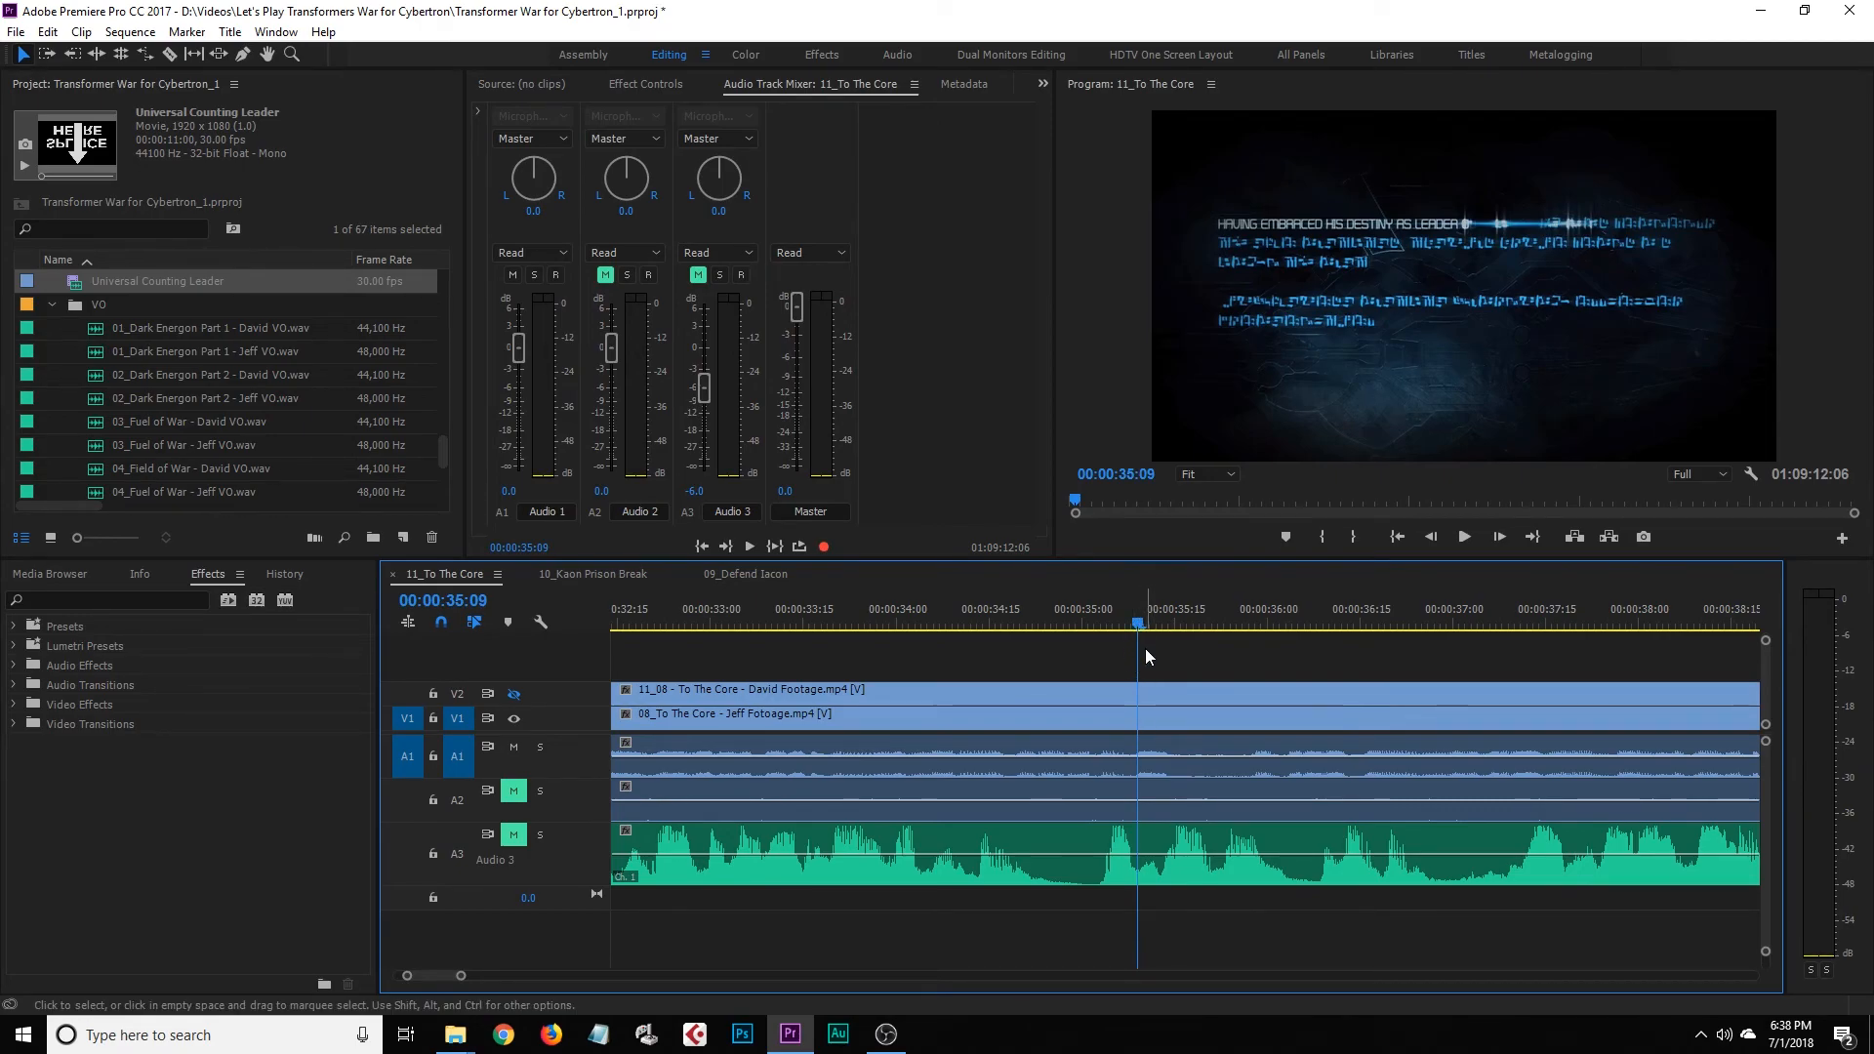
pyautogui.press('c')
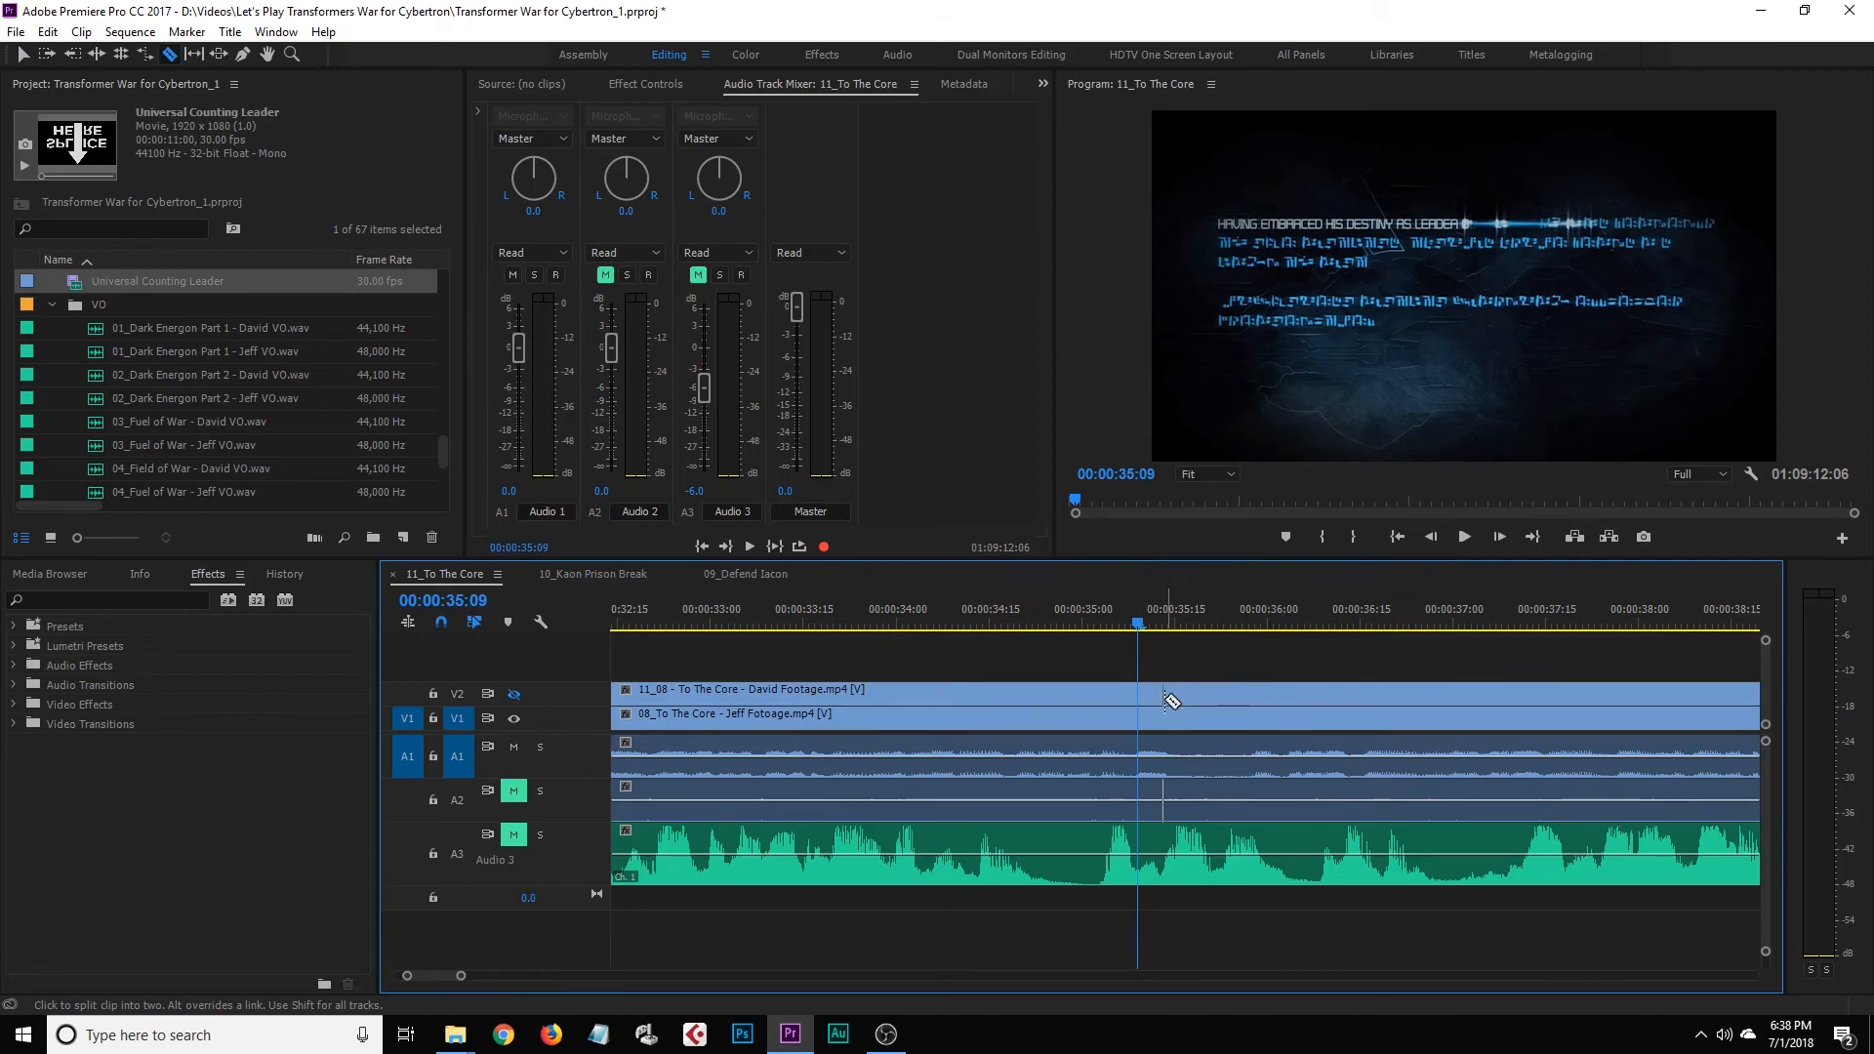
pyautogui.click(1143, 719)
pyautogui.press('v')
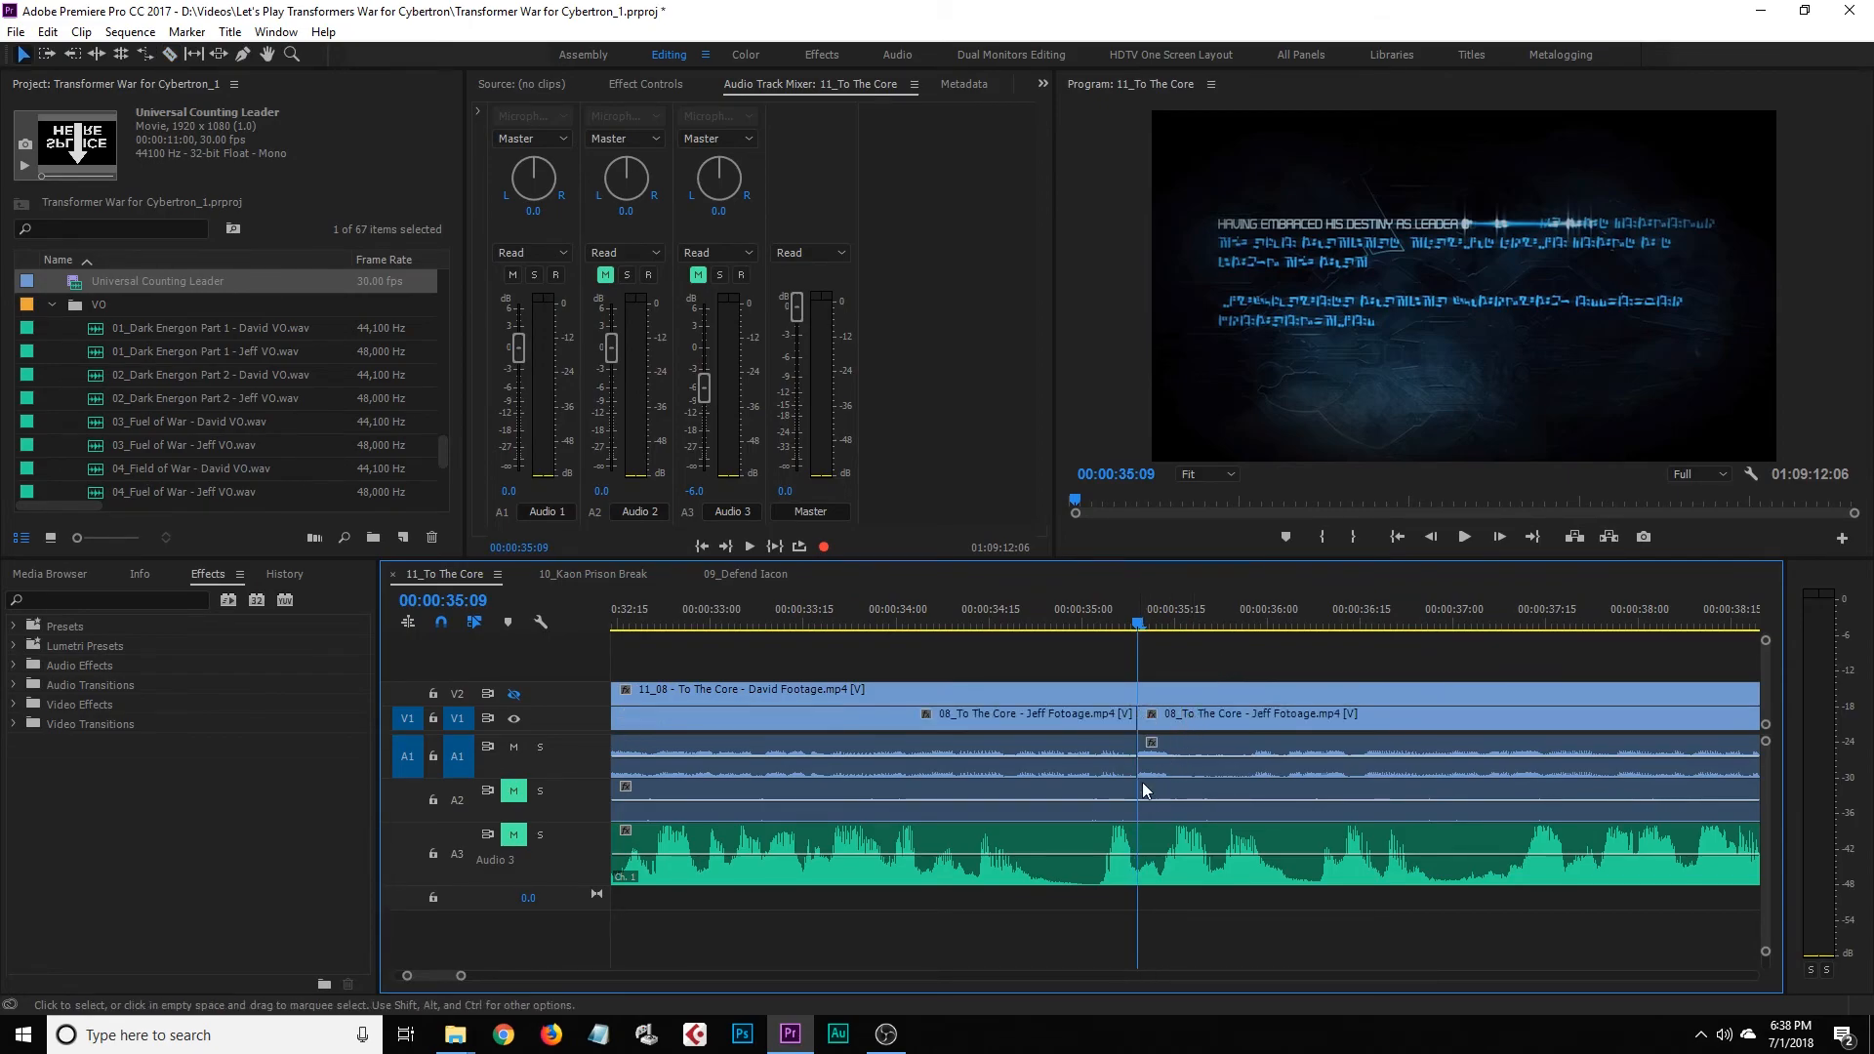
# Show V2, mute A1, unmute A2, and play the V2 footage around 00:01:03 to find the same intro cue
pyautogui.moveTo(461, 976); pyautogui.dragTo(615, 977)
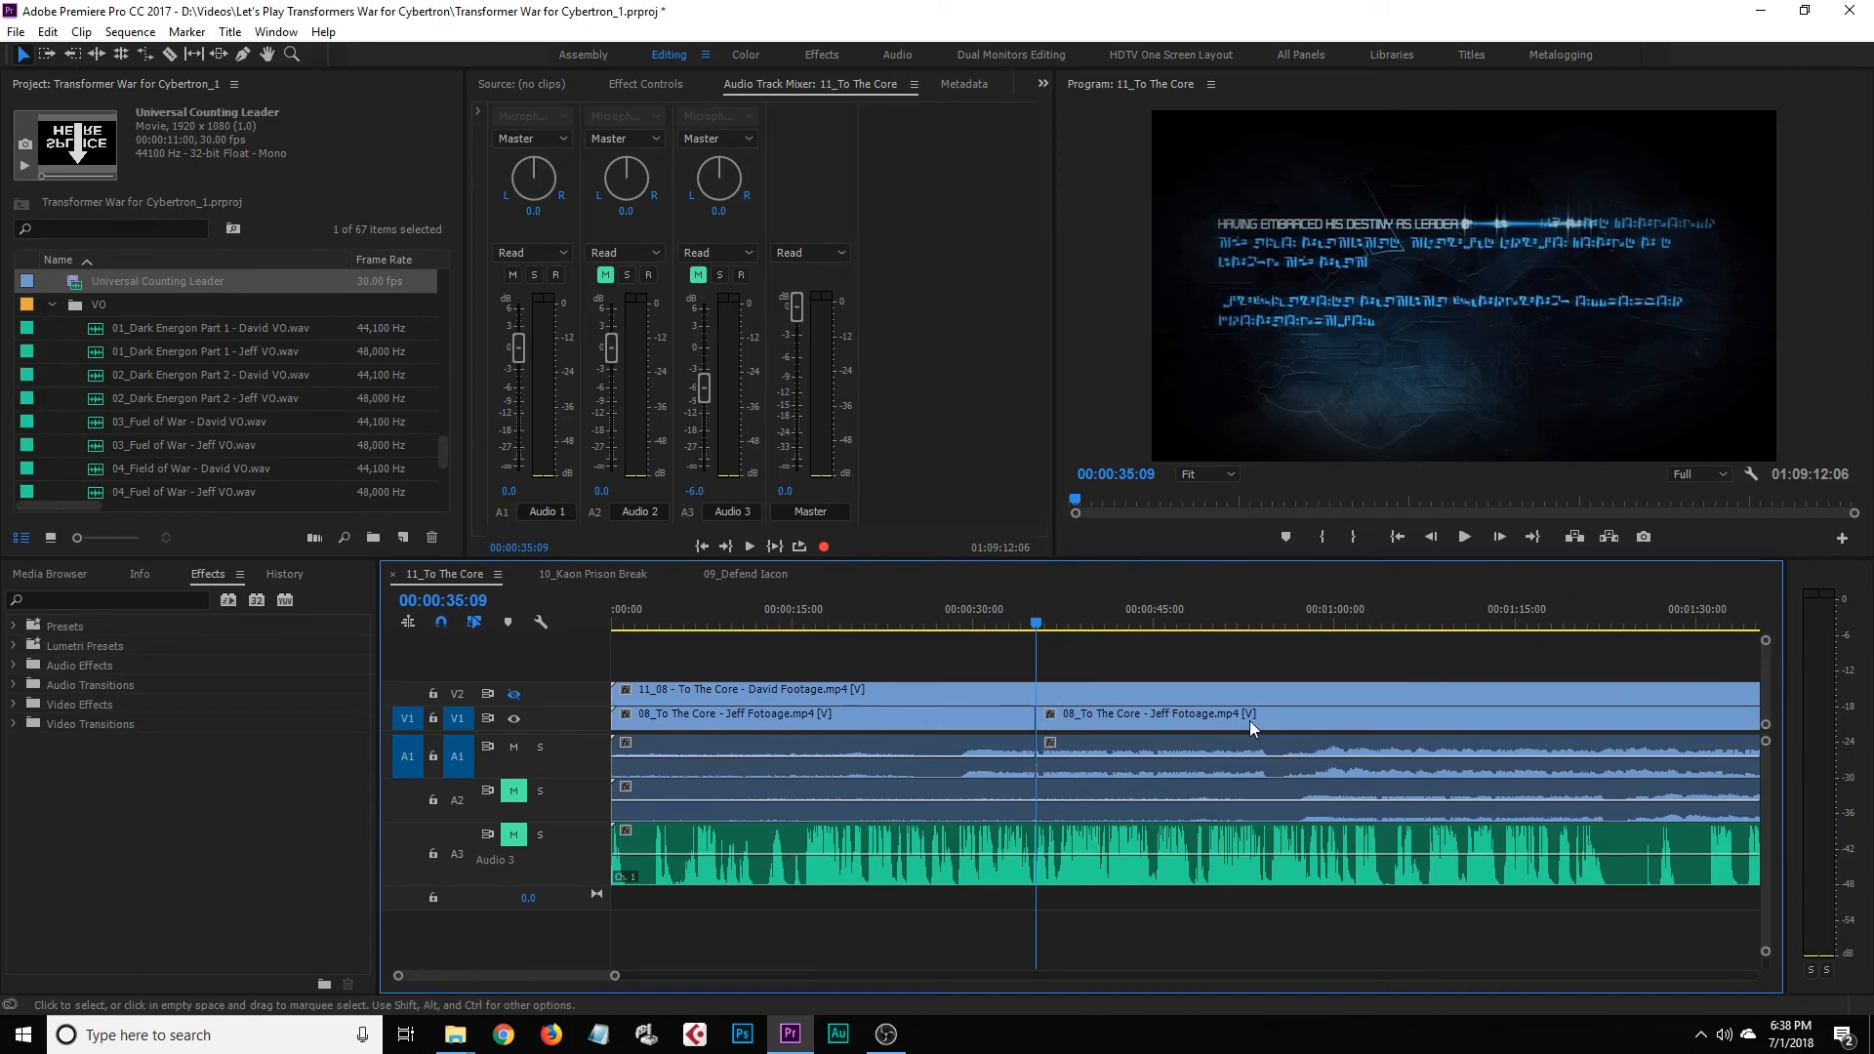
pyautogui.click(515, 695)
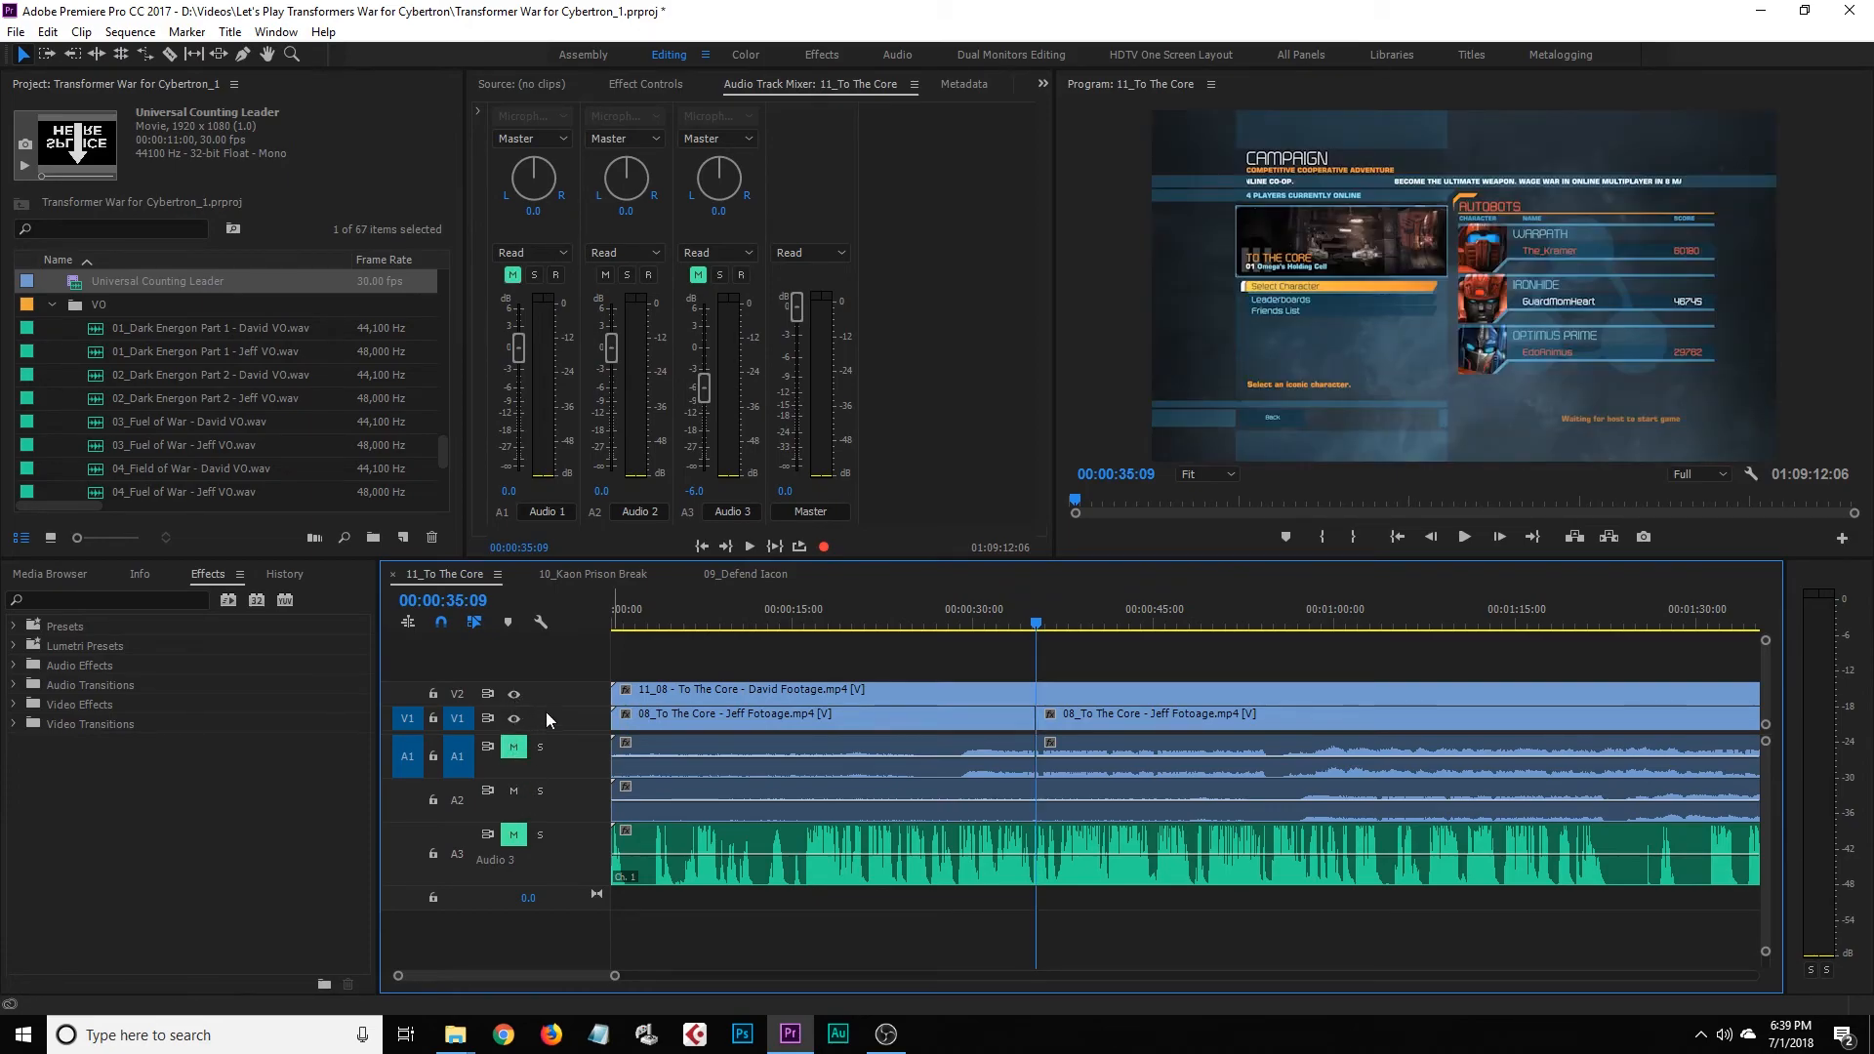
pyautogui.click(688, 689)
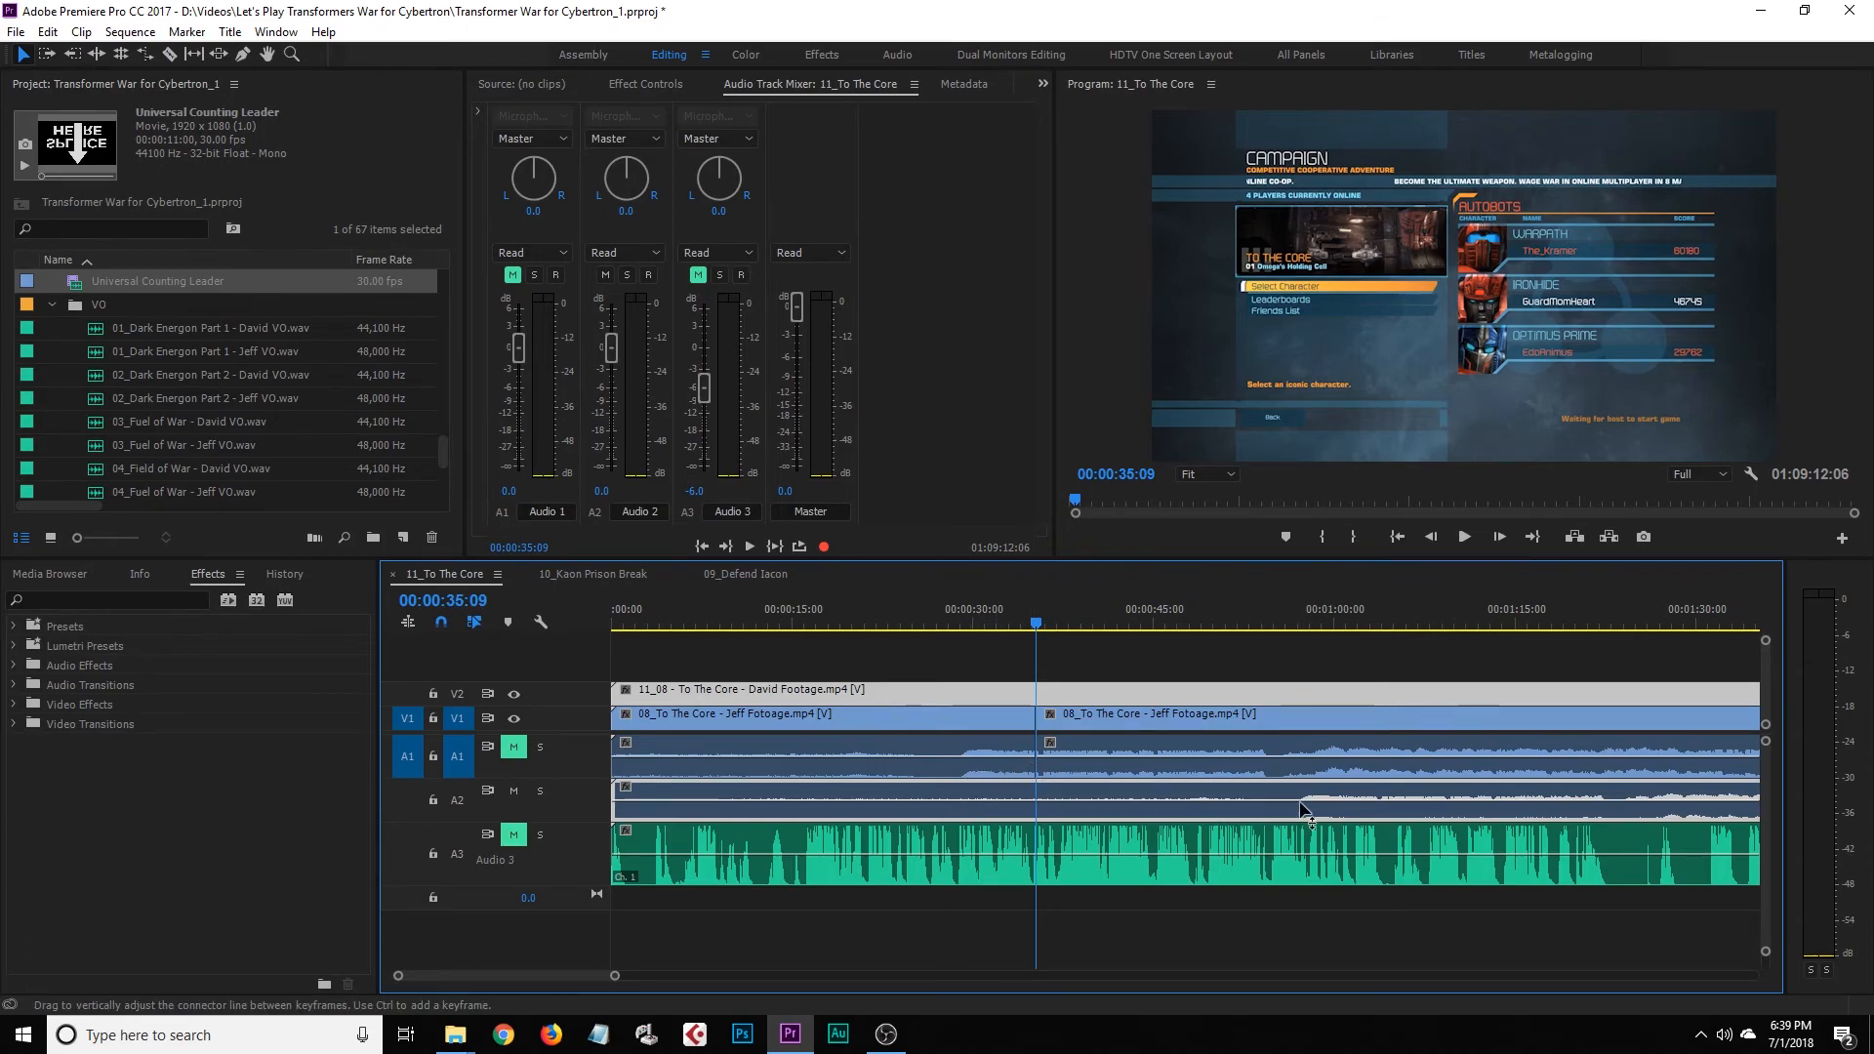
pyautogui.click(1372, 613)
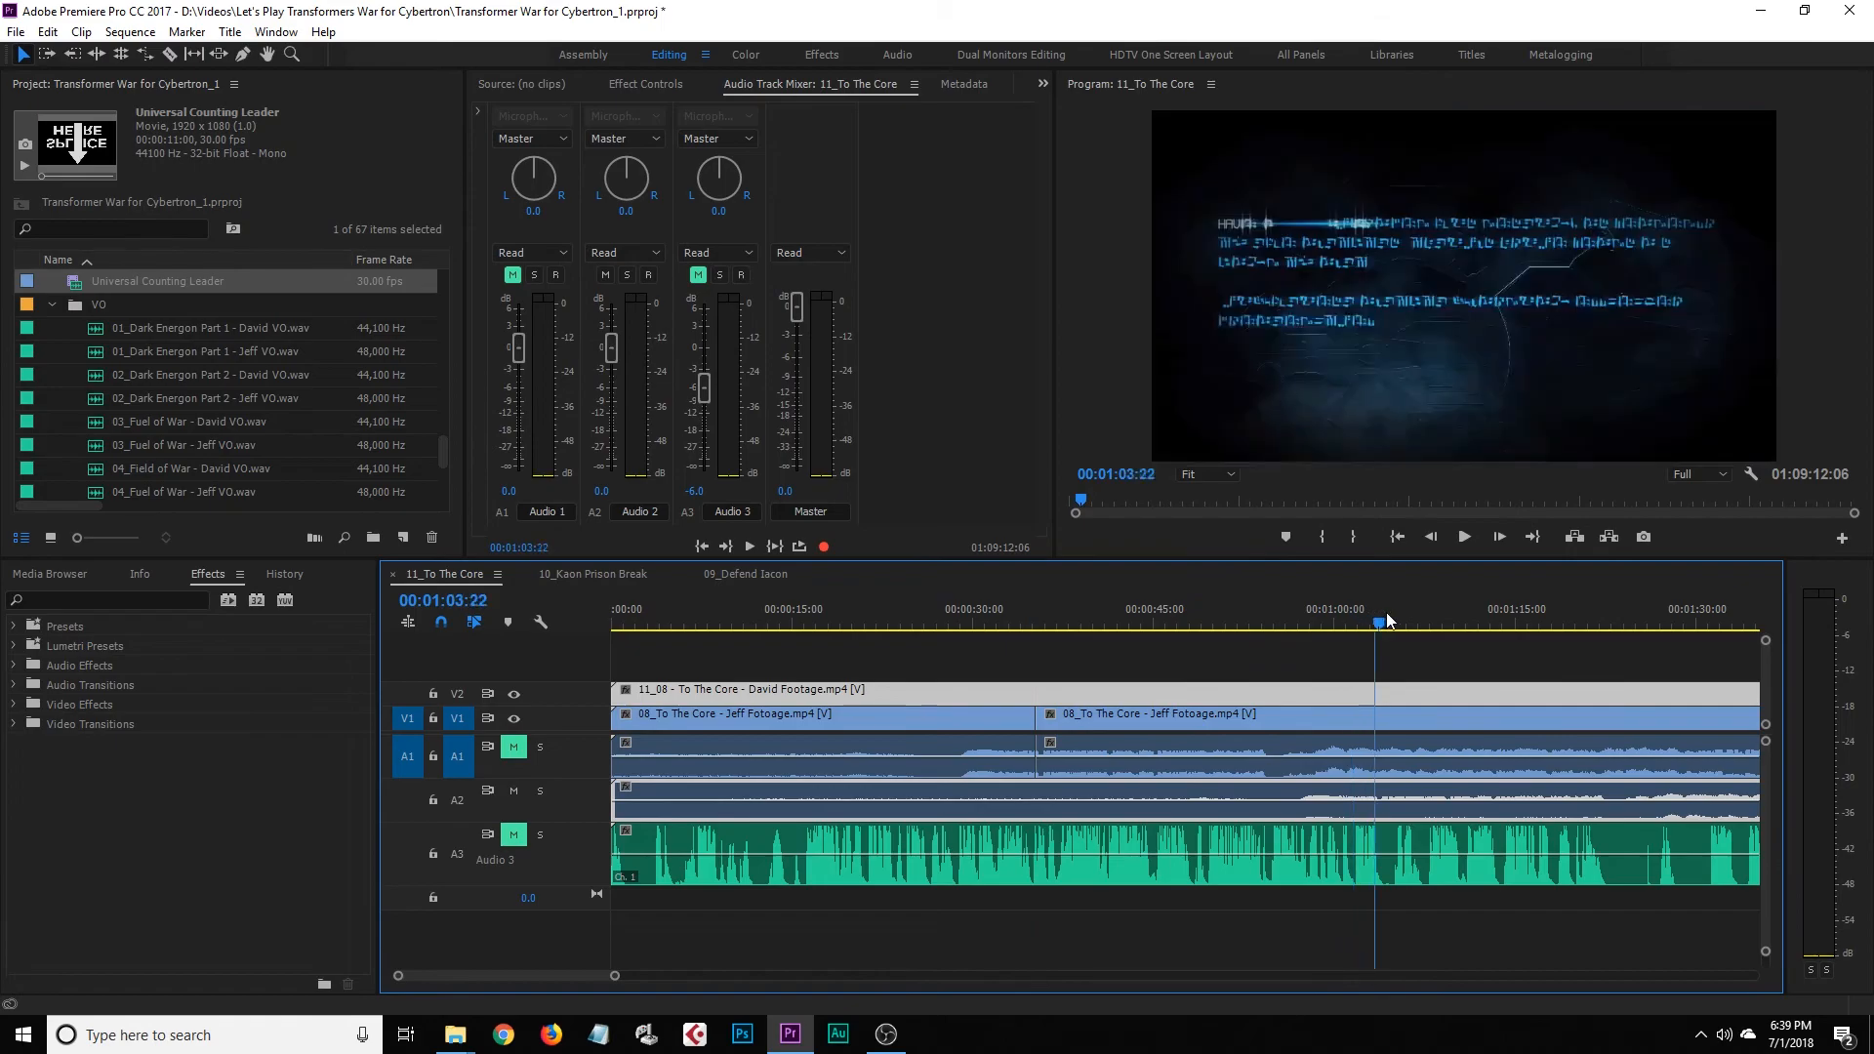
pyautogui.moveTo(1375, 617); pyautogui.dragTo(1355, 621)
pyautogui.press('space')
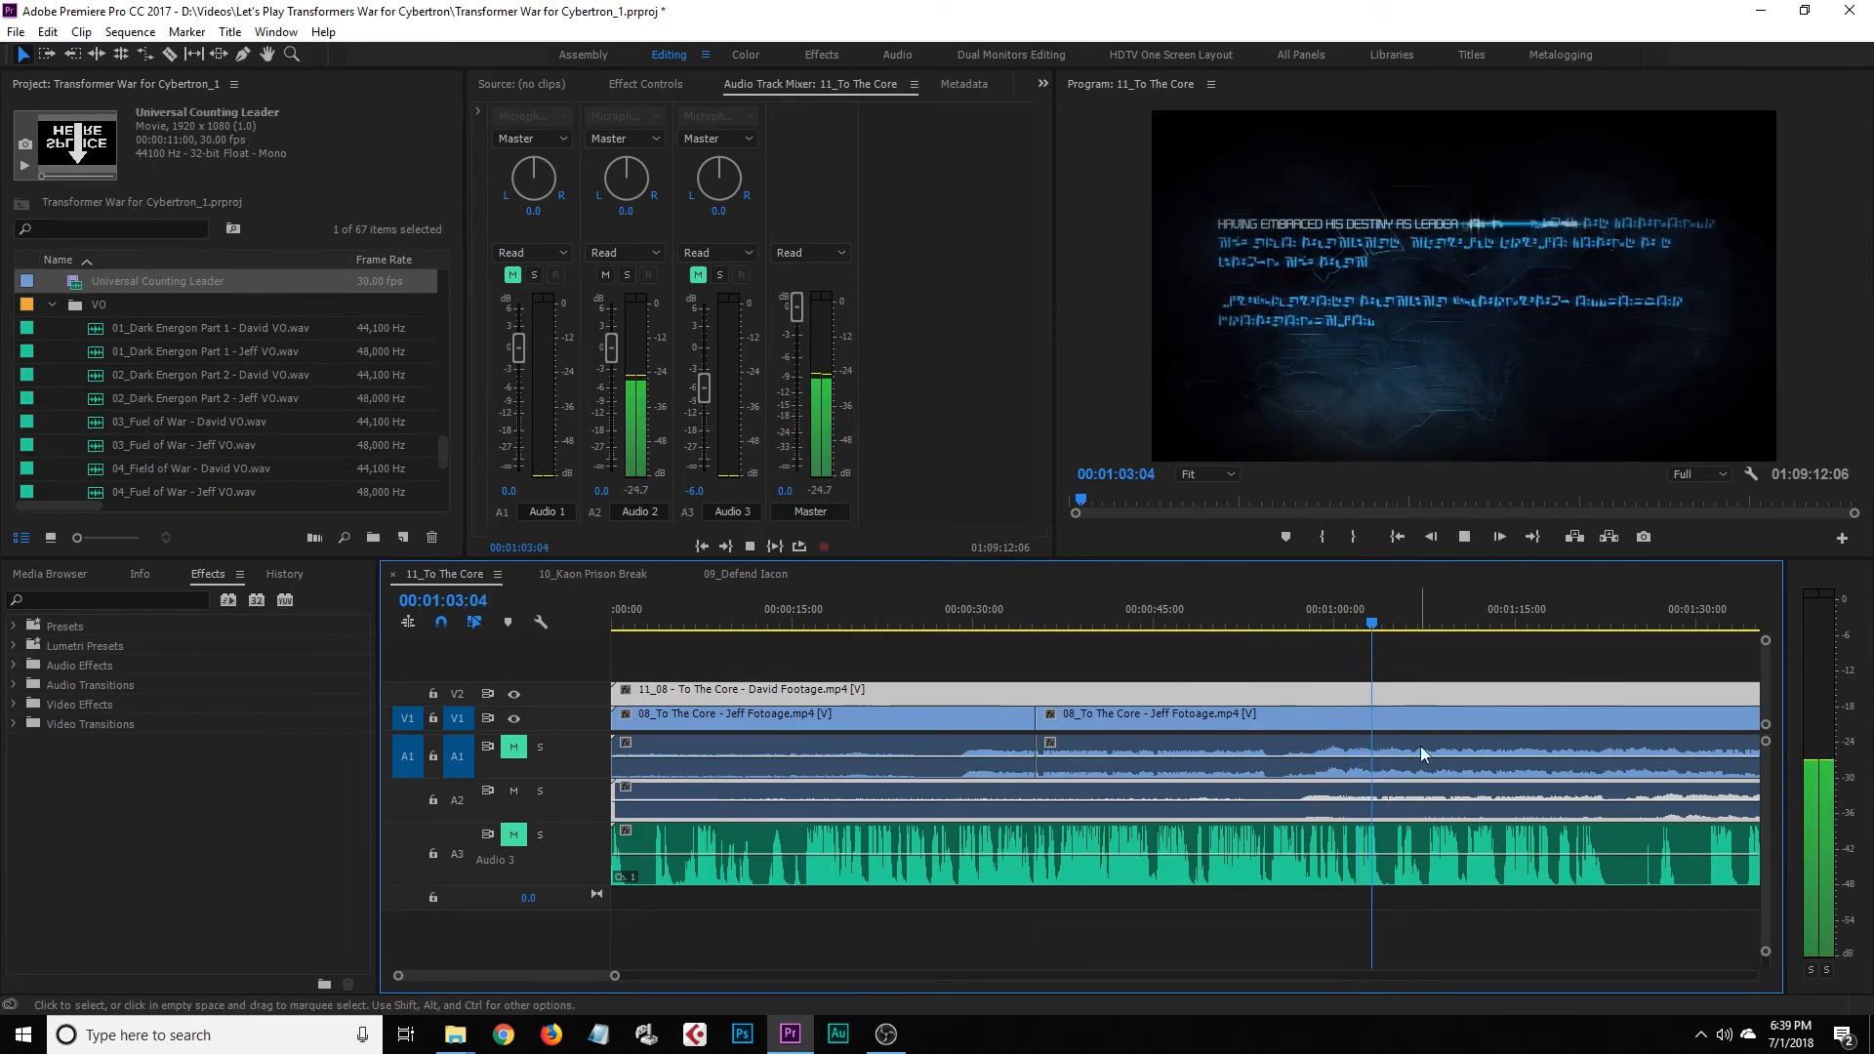
pyautogui.click(1373, 627)
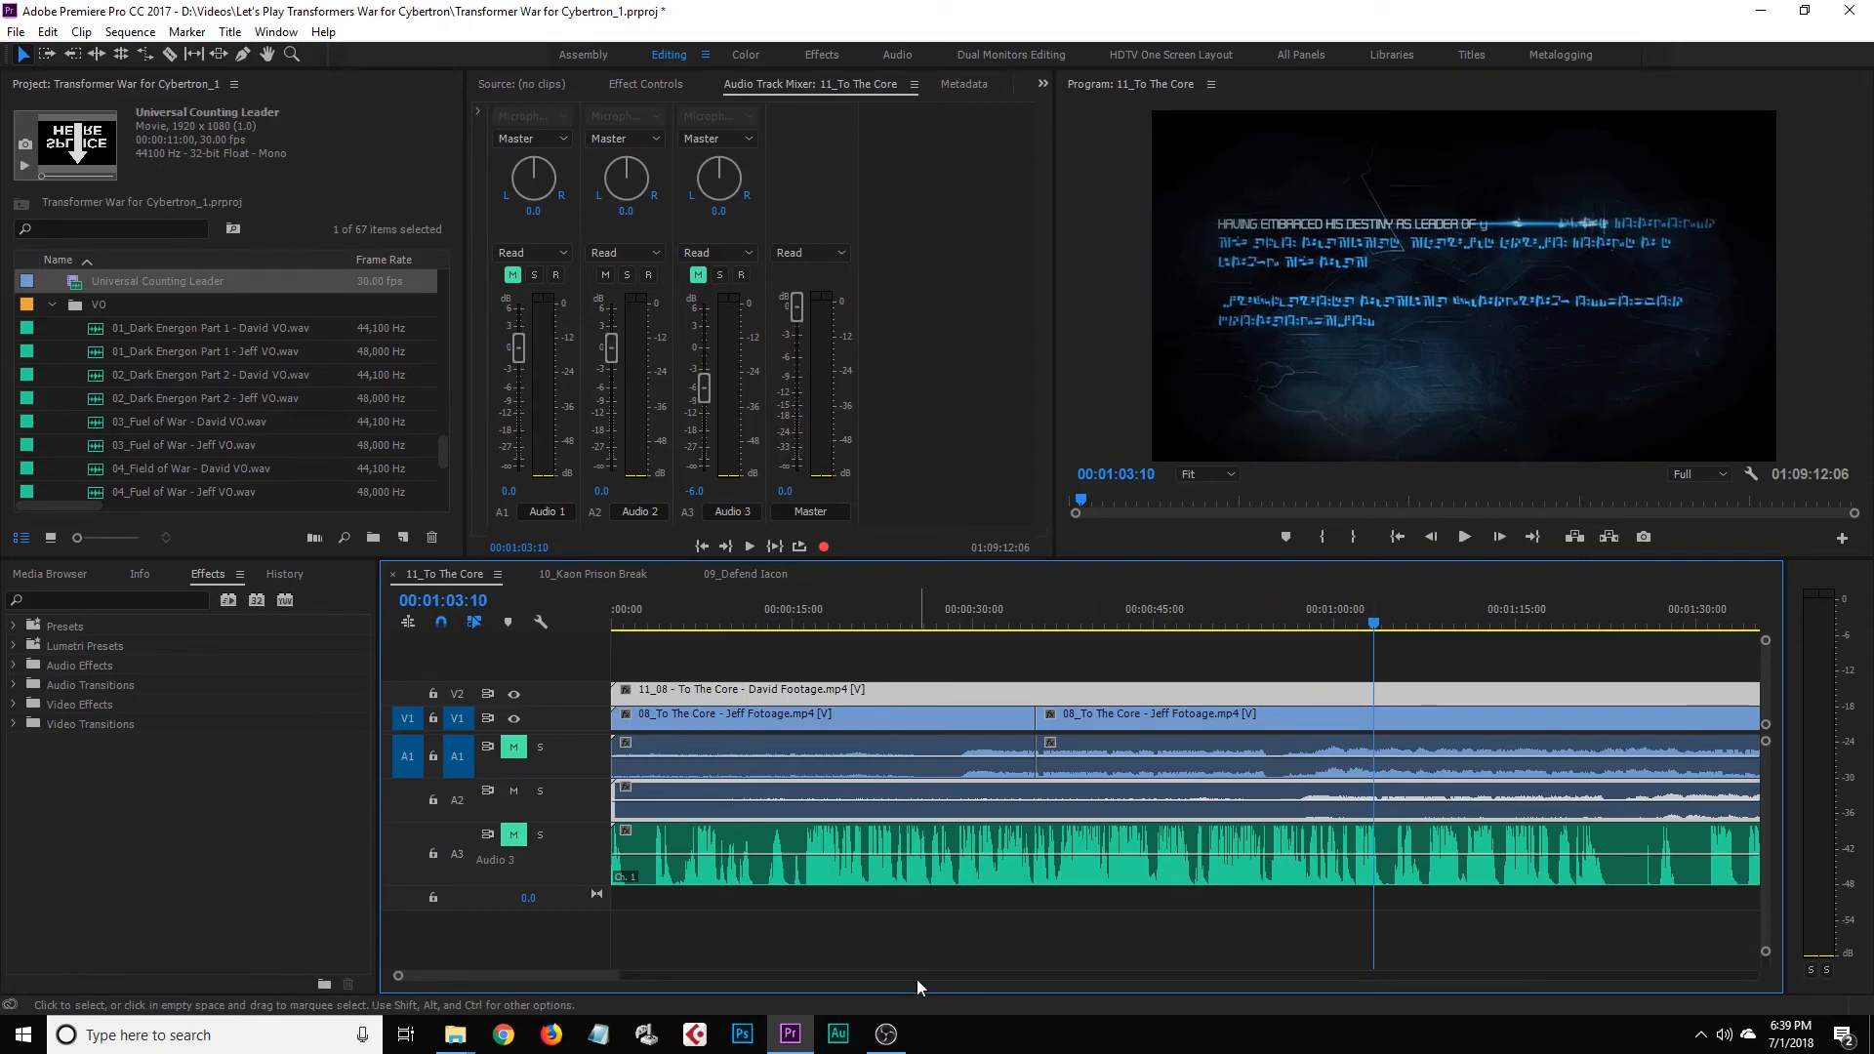
# Enlarge track A2, replay the cue from 00:01:03:04, and split the V2 clip and its audio at 00:01:03:10
pyautogui.moveTo(615, 980); pyautogui.dragTo(527, 986)
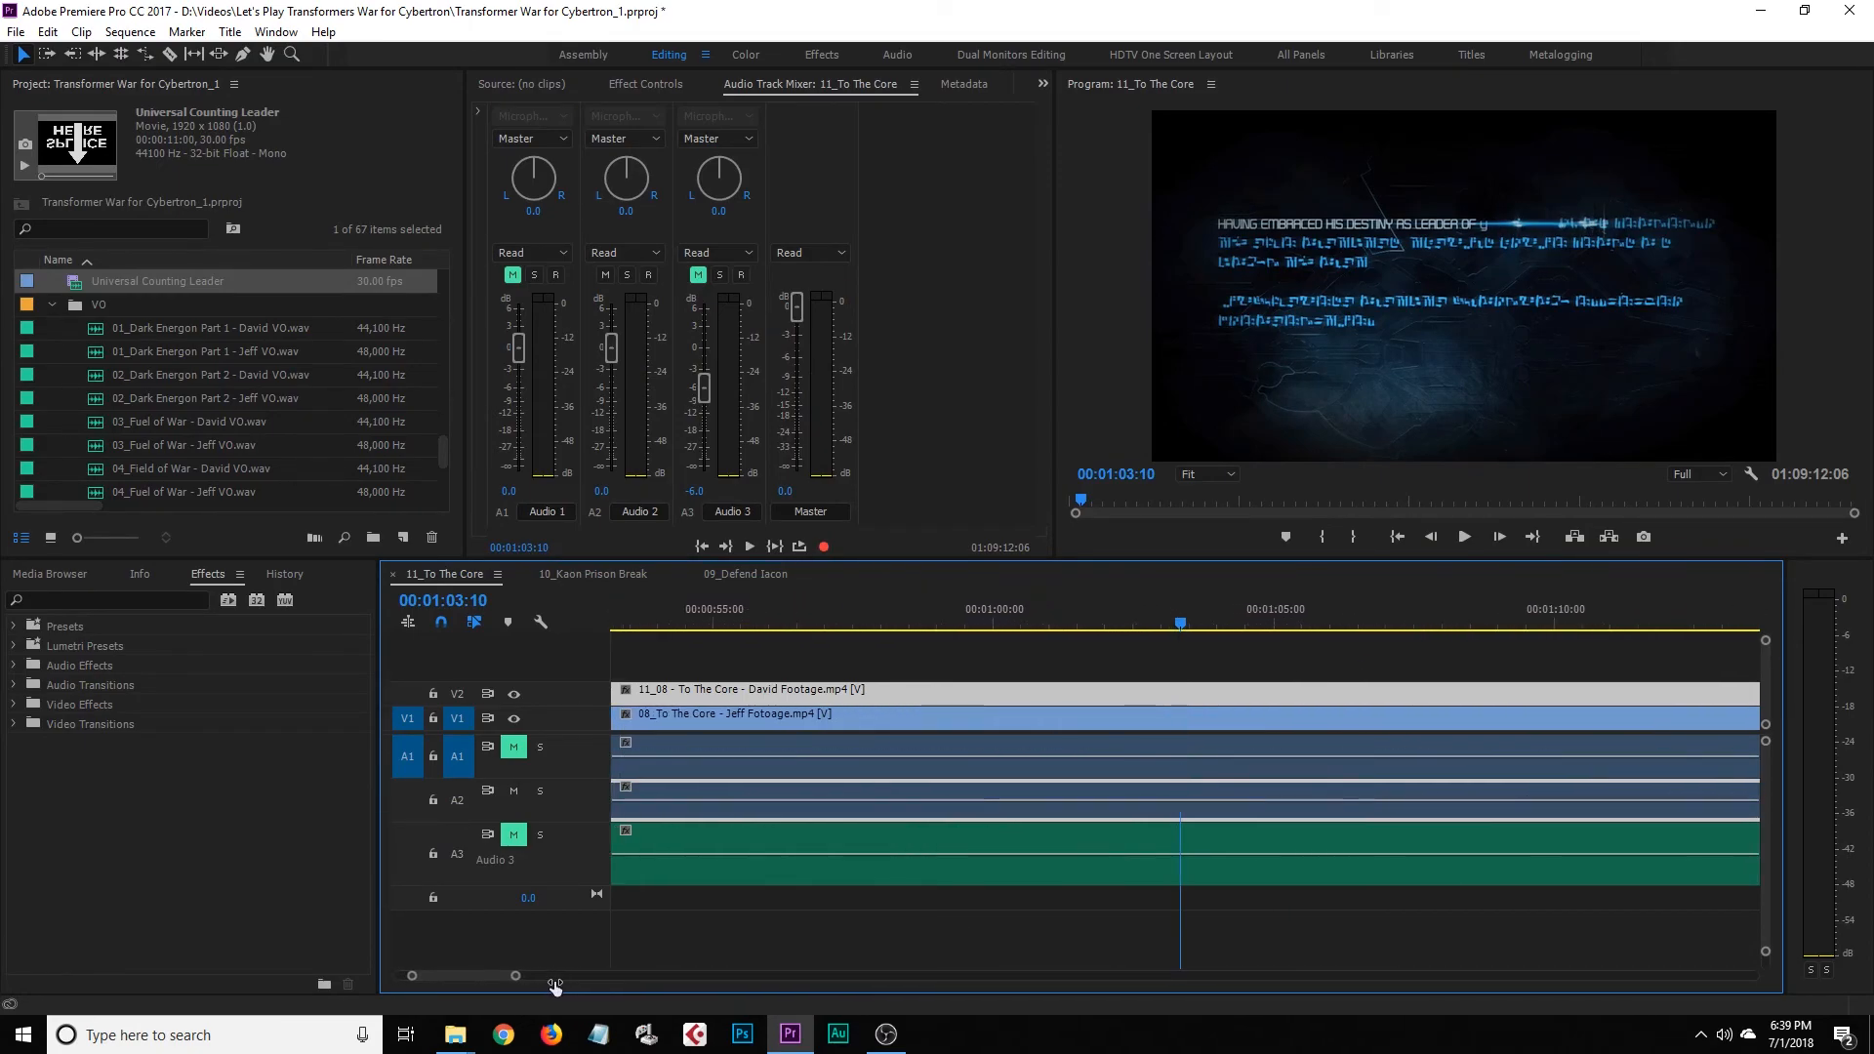
pyautogui.doubleClick(576, 813)
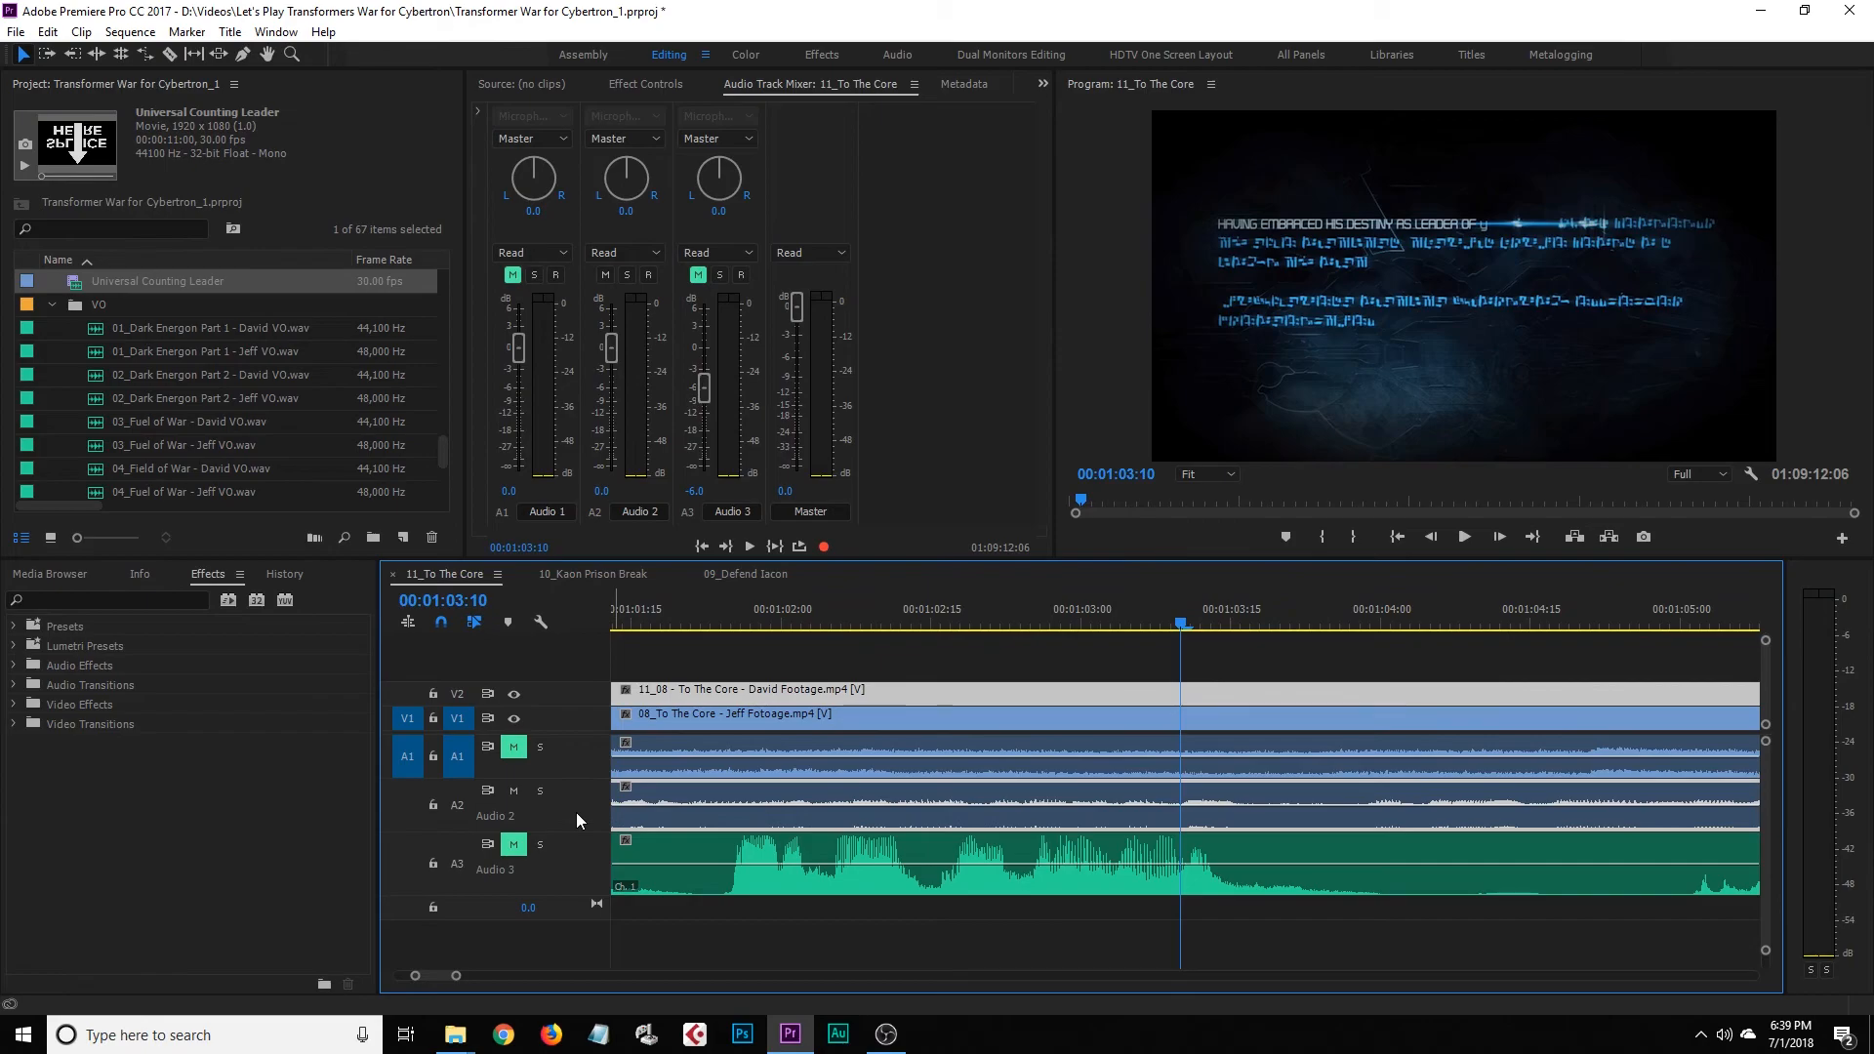
pyautogui.moveTo(1176, 625); pyautogui.dragTo(1129, 709)
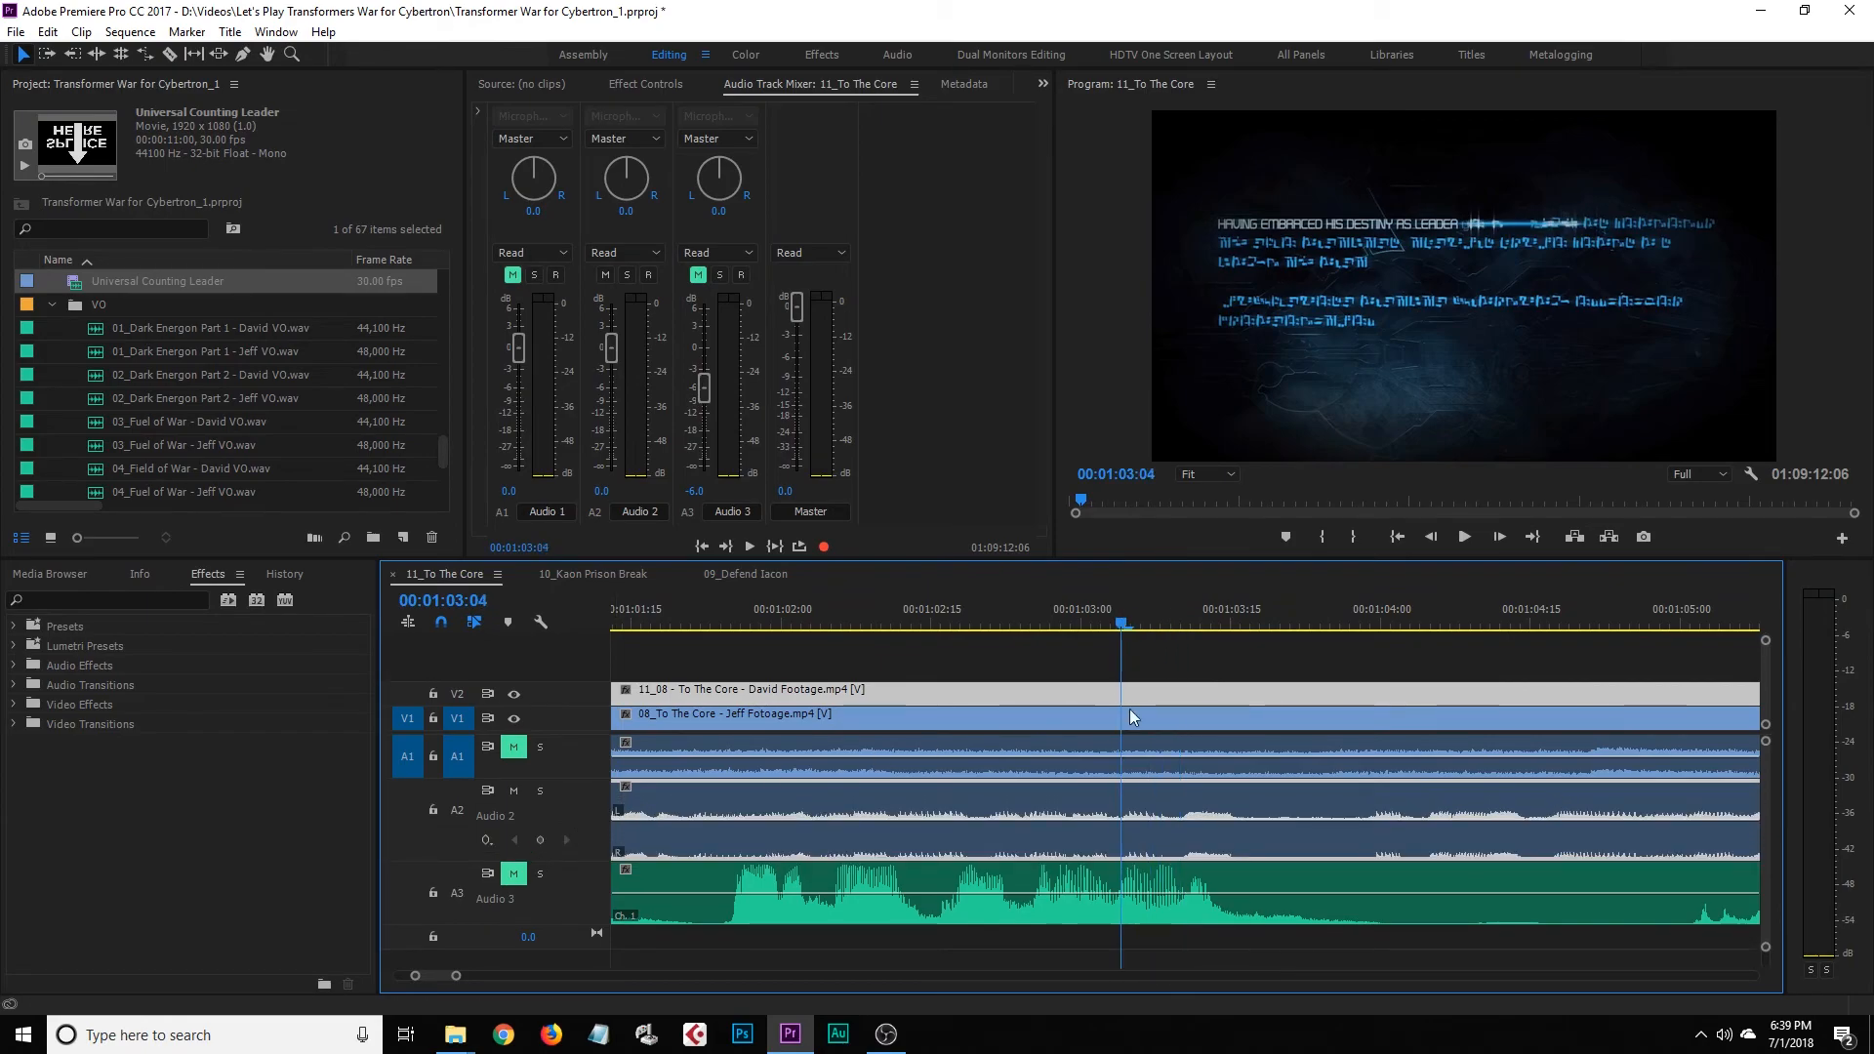
pyautogui.press('space')
pyautogui.press('space')
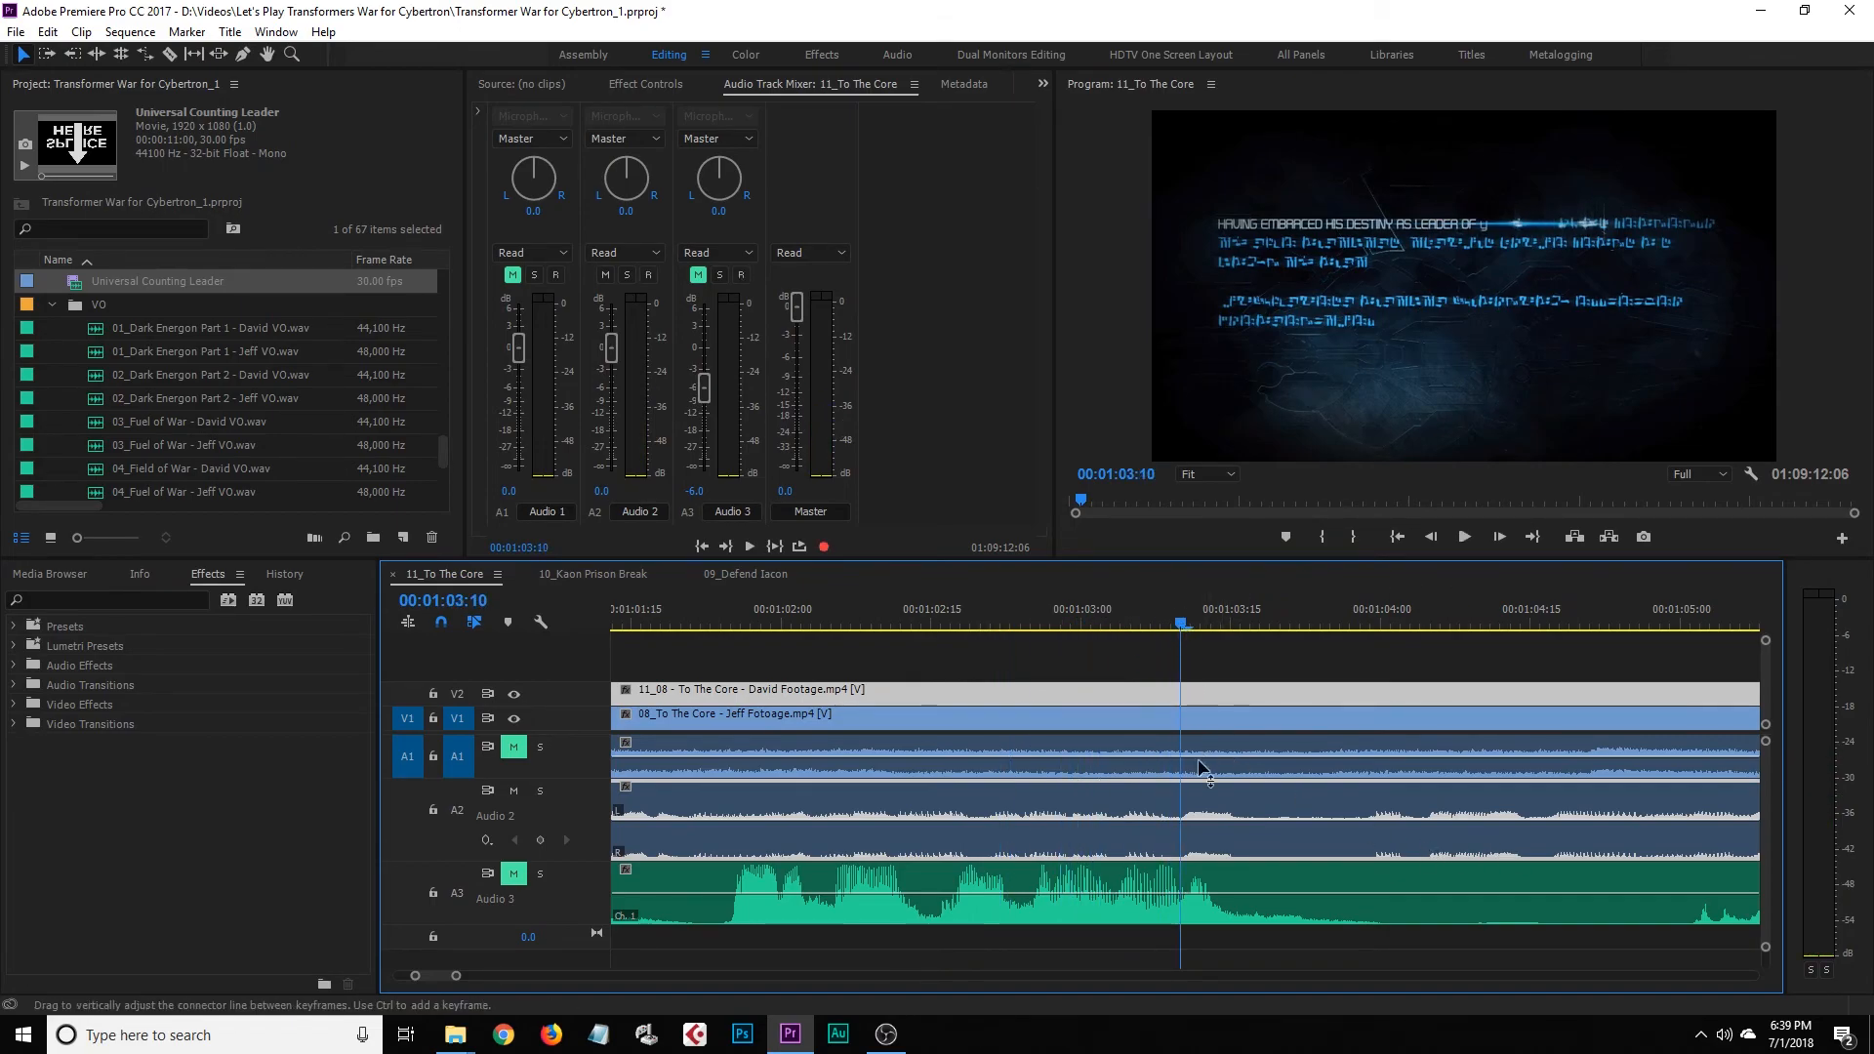
pyautogui.press('c')
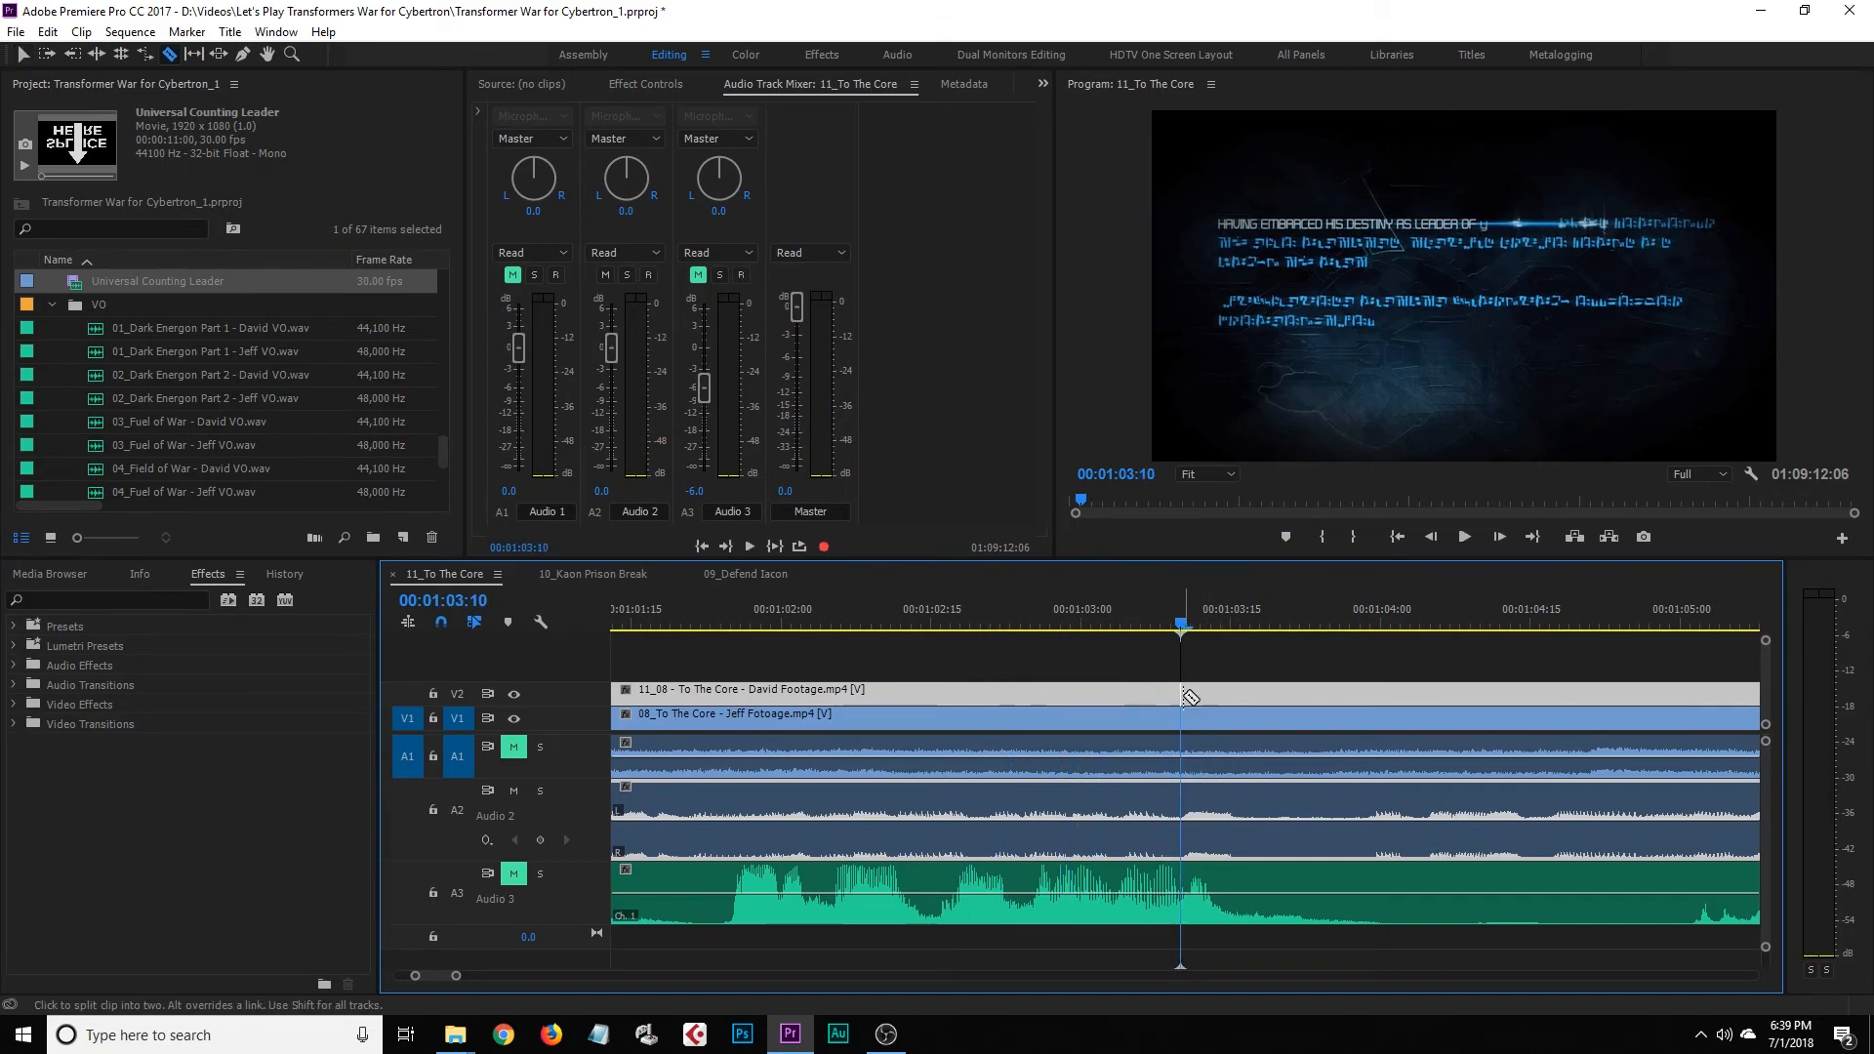
pyautogui.click(1183, 695)
pyautogui.press('v')
# Delete the footage before both cuts and move the remaining V1 clip to start at 00:01:03:10, aligned with the V2 clip
pyautogui.moveTo(458, 979); pyautogui.dragTo(792, 977)
pyautogui.press('Delete')
pyautogui.click(699, 721)
pyautogui.moveTo(699, 721); pyautogui.dragTo(890, 732)
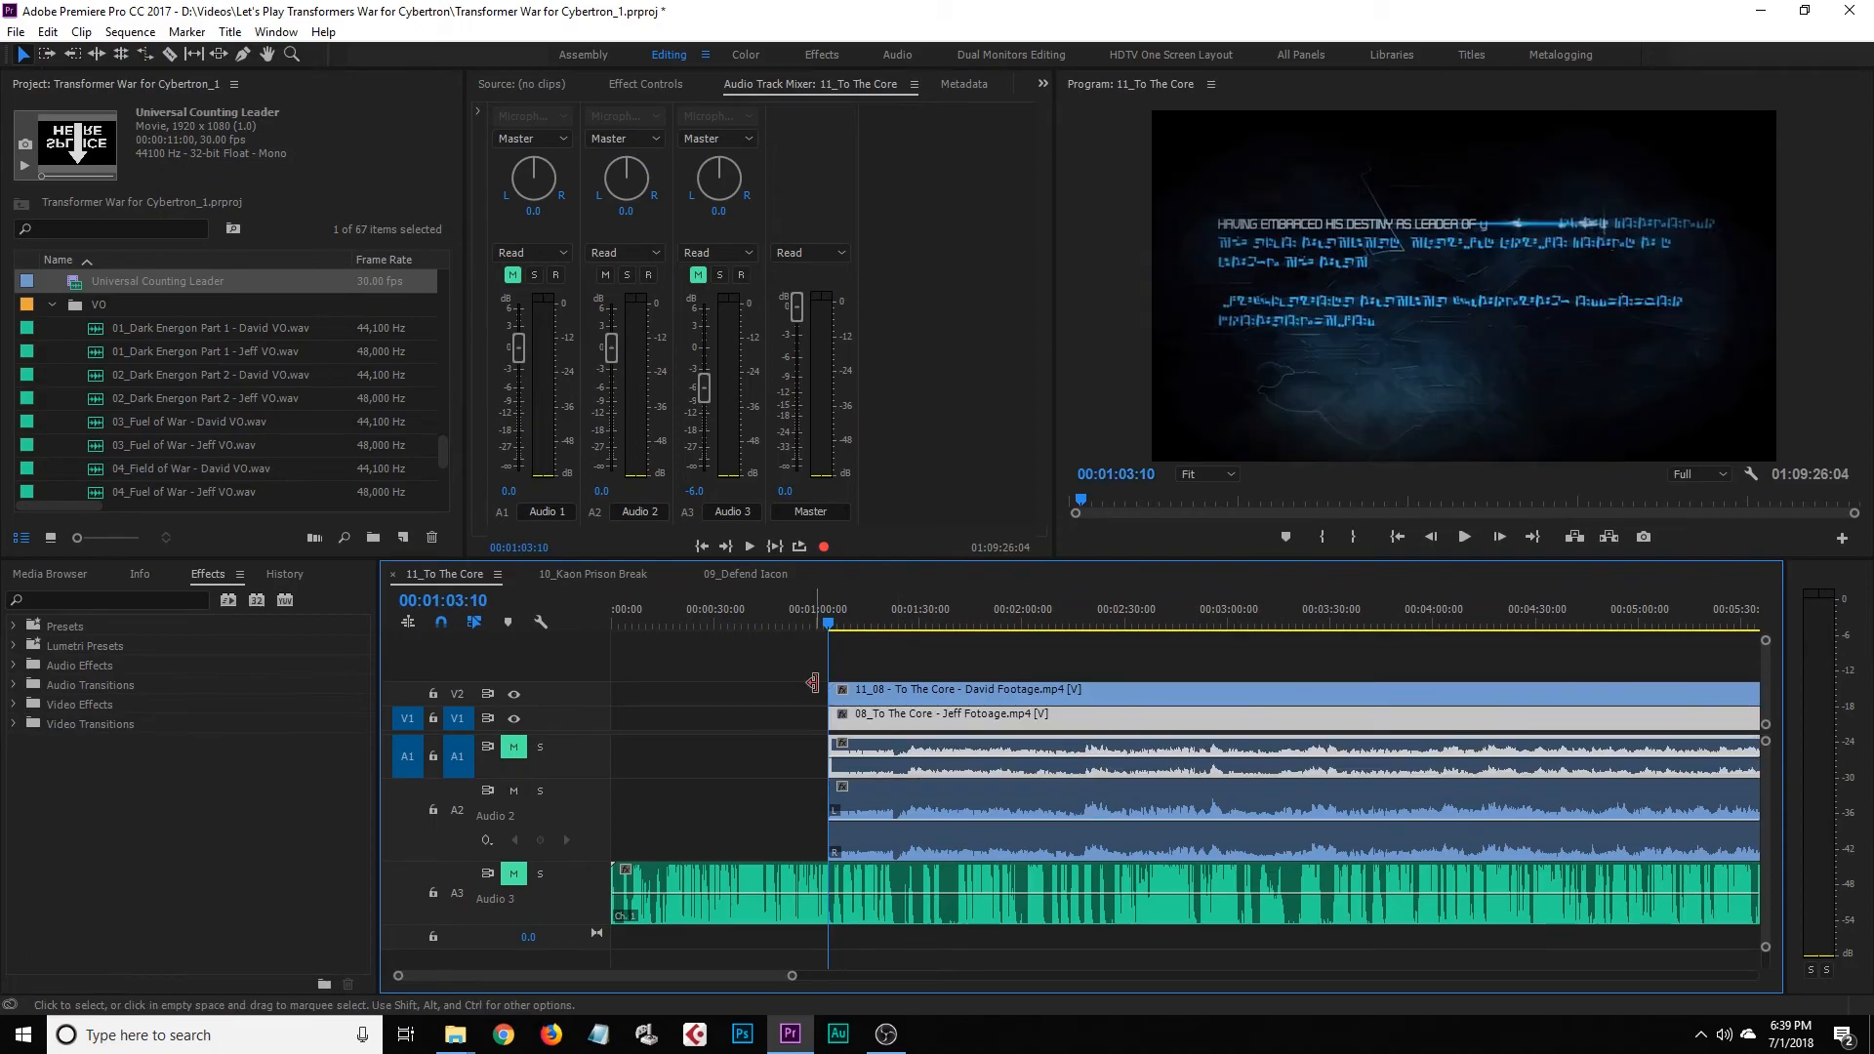
# Unmute A1 and play the aligned gameplay clips around 00:01:03
pyautogui.moveTo(794, 978); pyautogui.dragTo(614, 978)
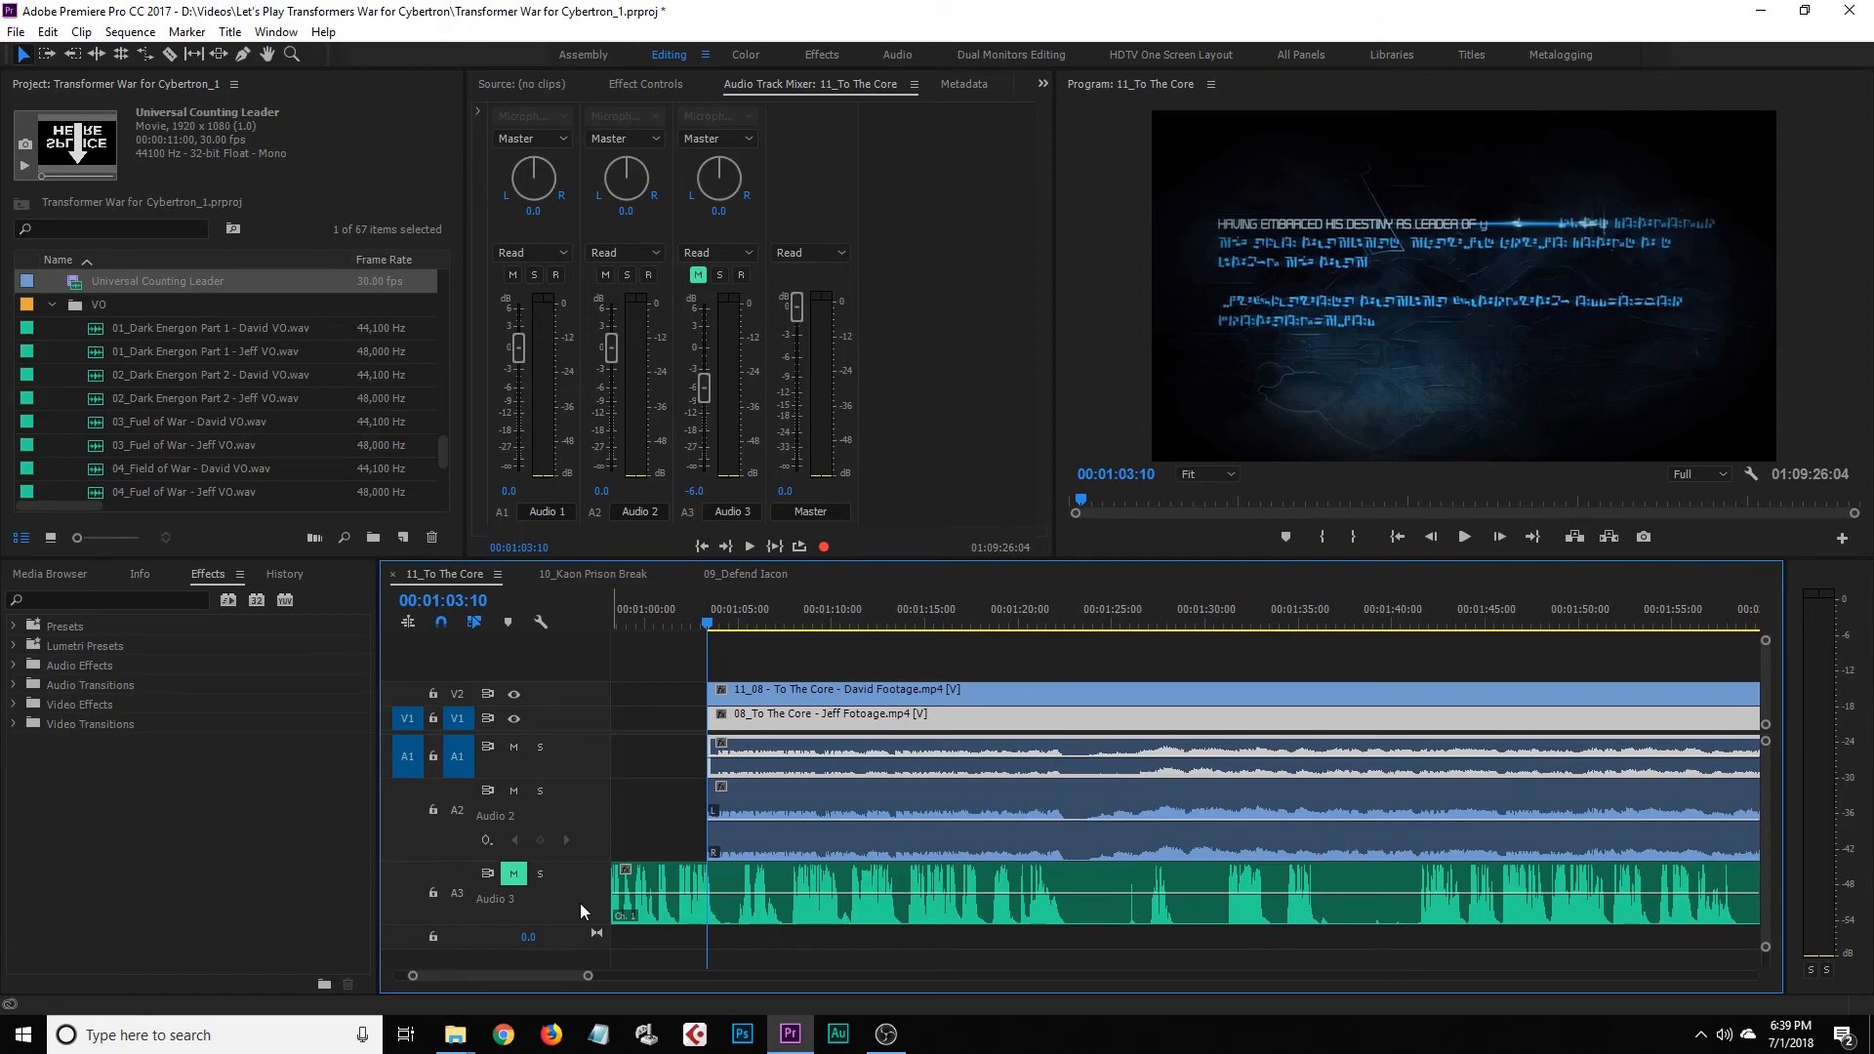
pyautogui.click(701, 638)
pyautogui.moveTo(701, 623); pyautogui.dragTo(694, 623)
pyautogui.press('space')
pyautogui.press('space')
# Extend the starts of both gameplay clips and their audio back to about 00:00:55
pyautogui.moveTo(675, 739); pyautogui.dragTo(770, 739)
pyautogui.click(736, 737)
pyautogui.click(803, 689)
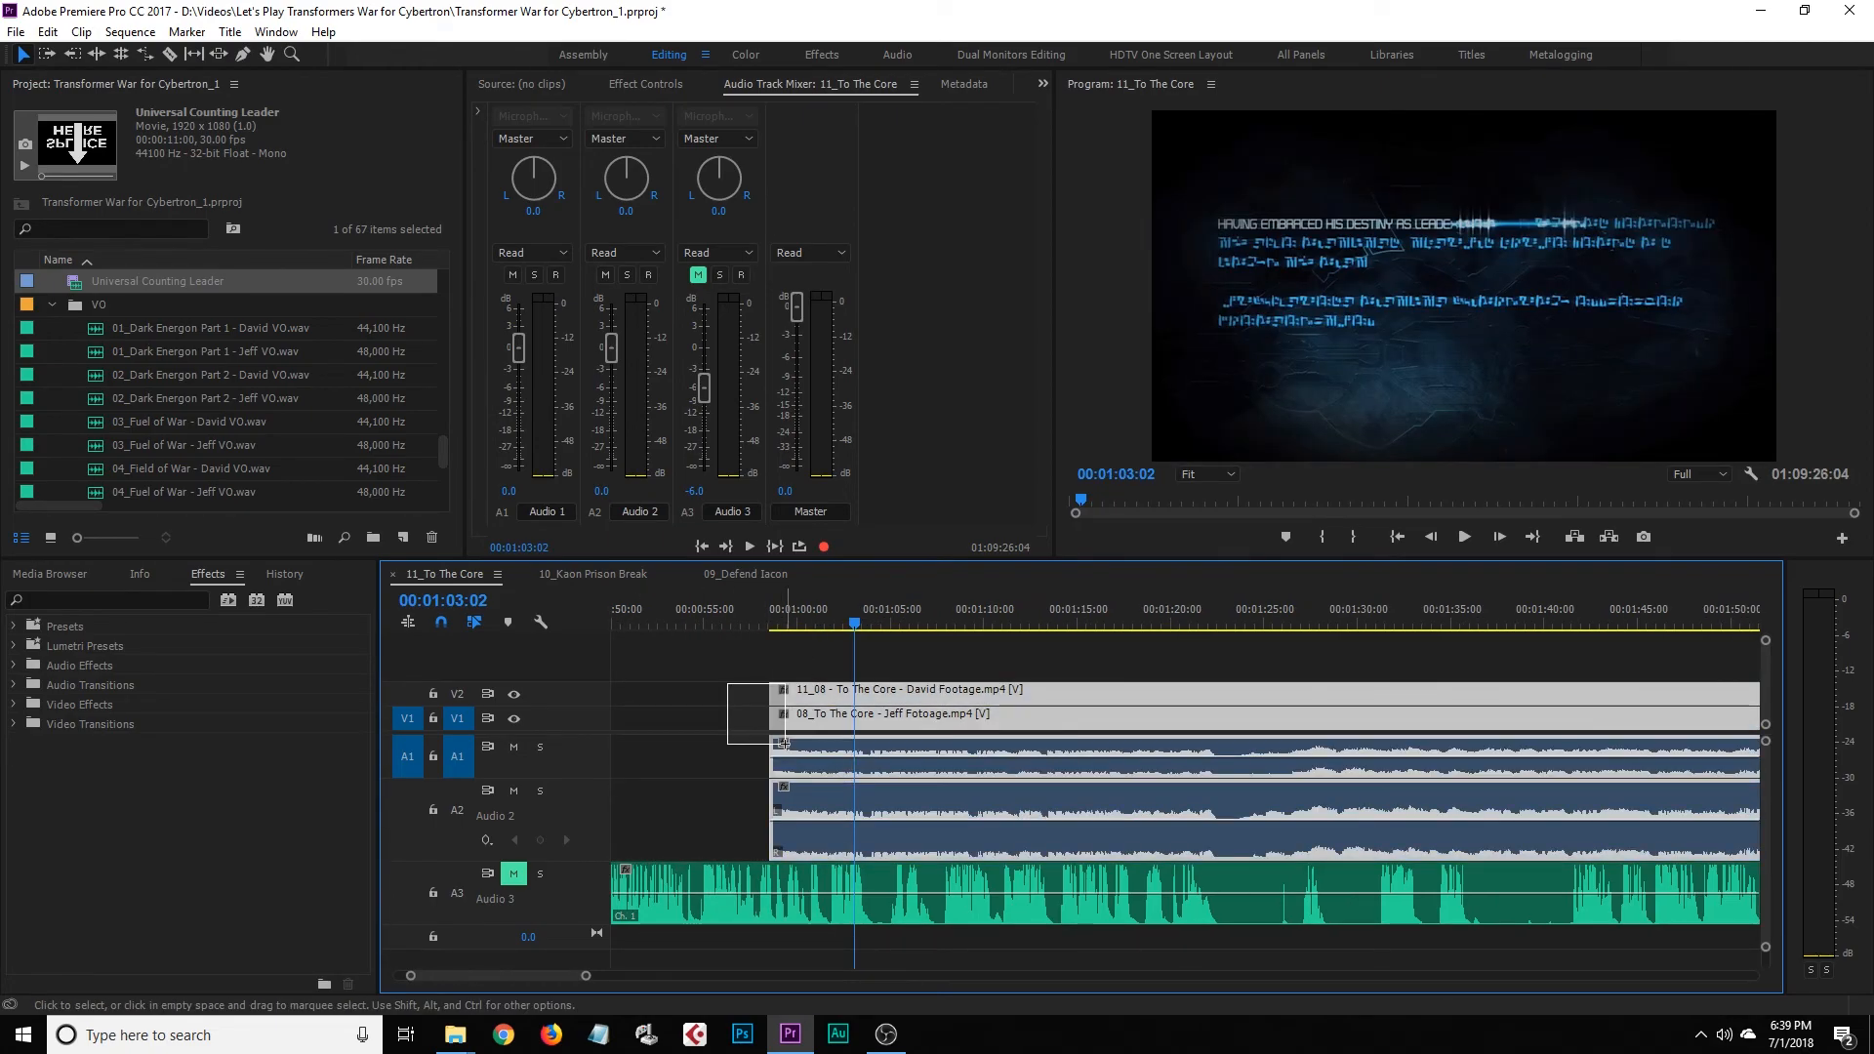
pyautogui.moveTo(803, 689); pyautogui.dragTo(744, 689)
# Play both gameplay clips together through 00:01:05:08 to check that their audio is in sync
pyautogui.moveTo(706, 625); pyautogui.dragTo(699, 631)
pyautogui.click(786, 673)
pyautogui.press('space')
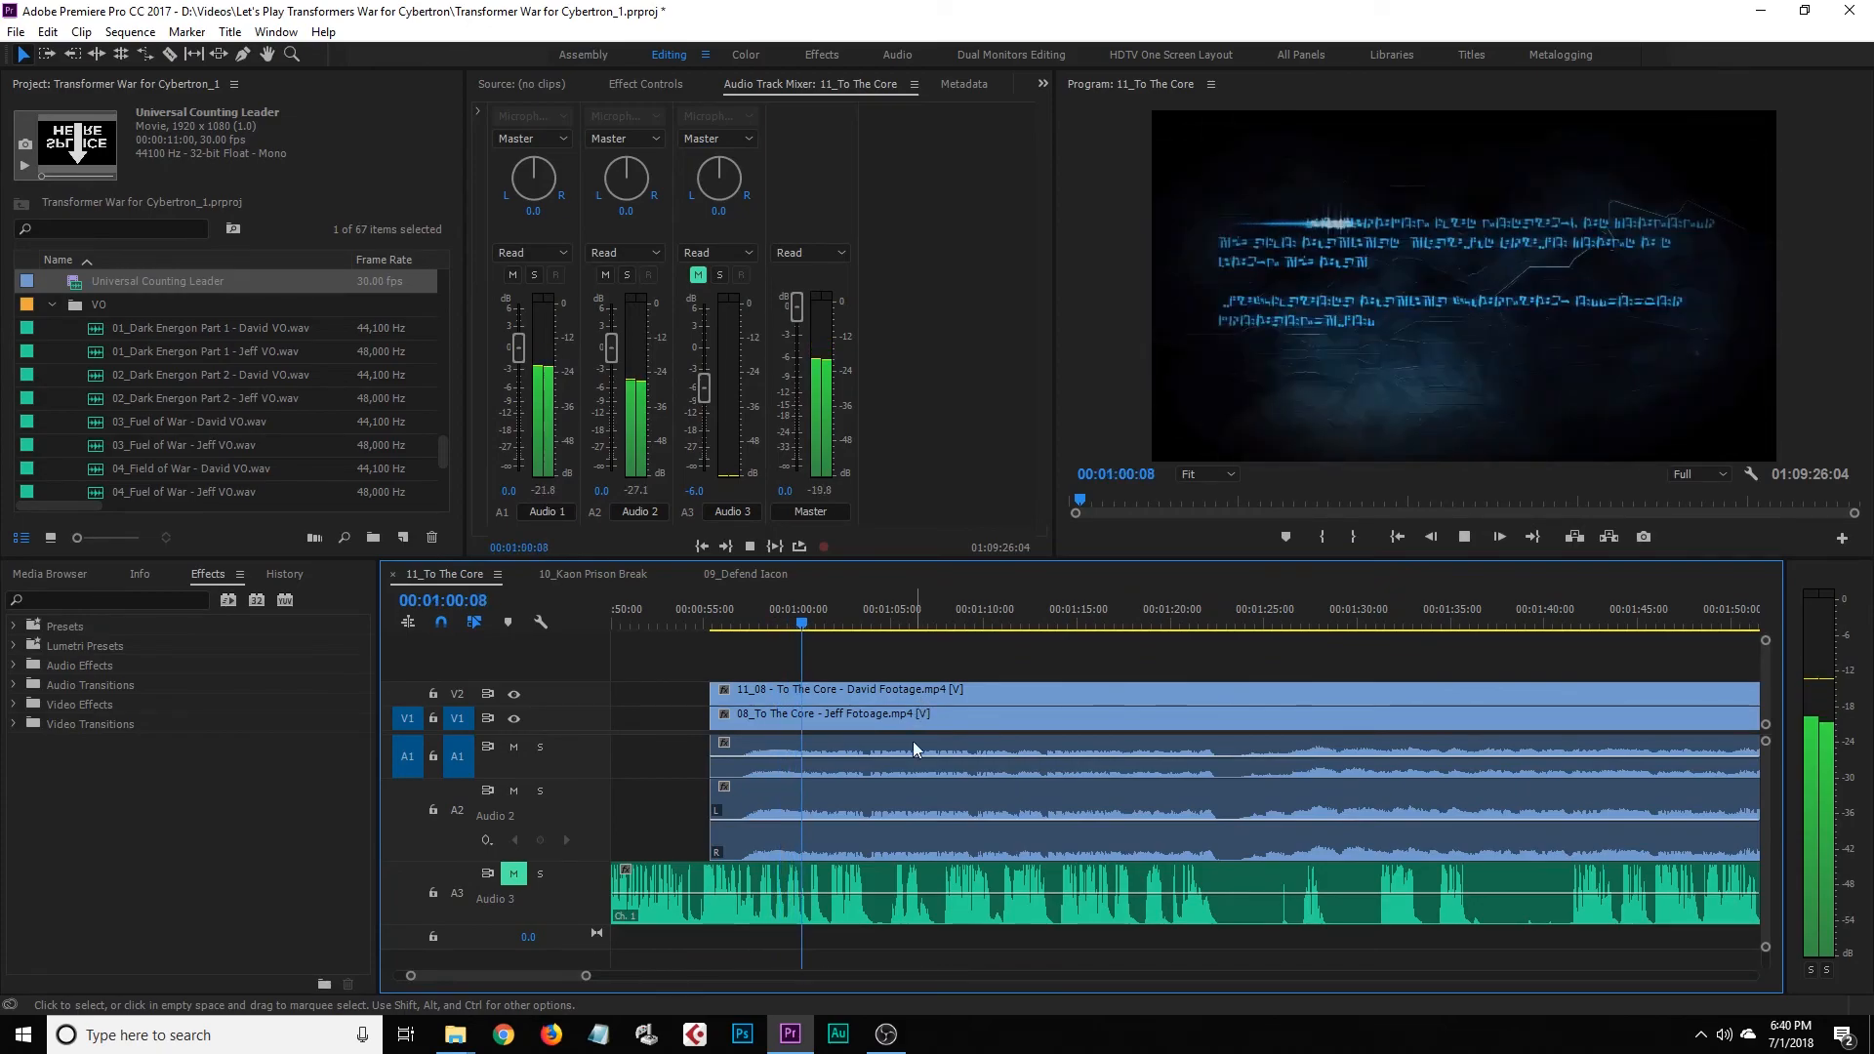
pyautogui.moveTo(586, 976); pyautogui.dragTo(485, 976)
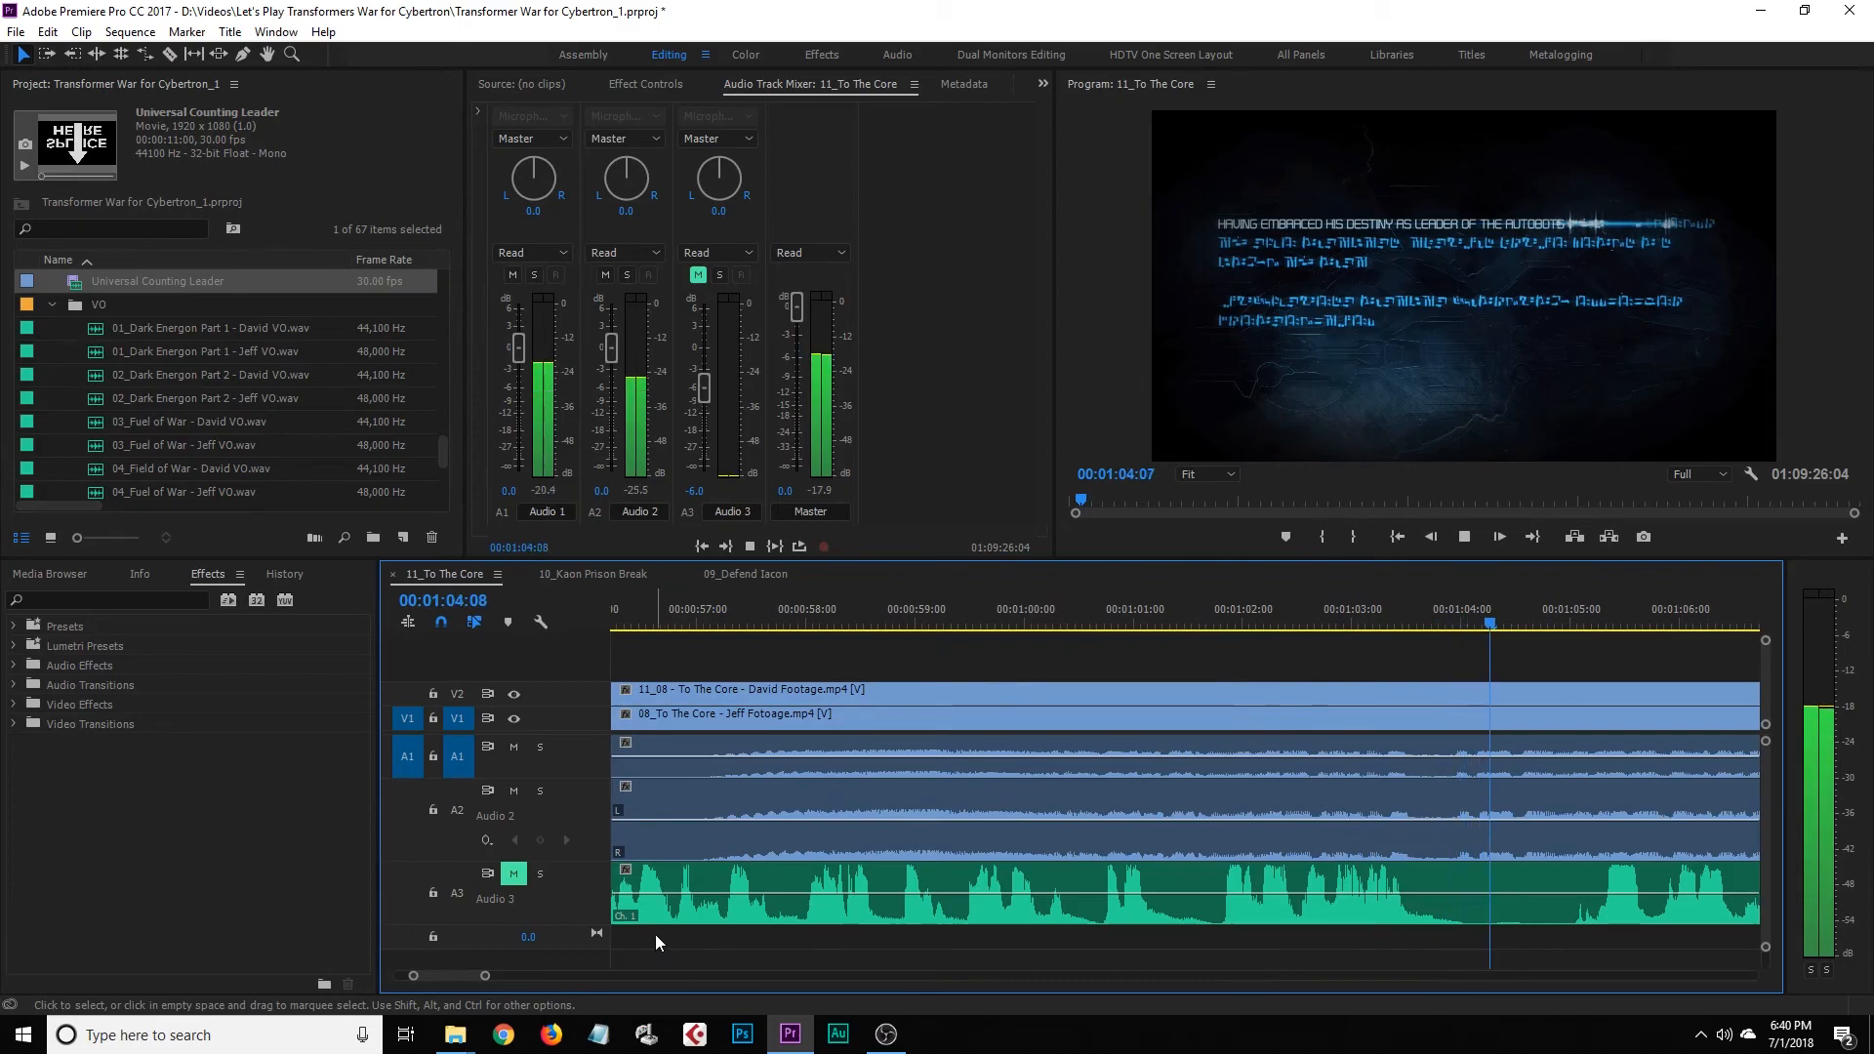
pyautogui.press('space')
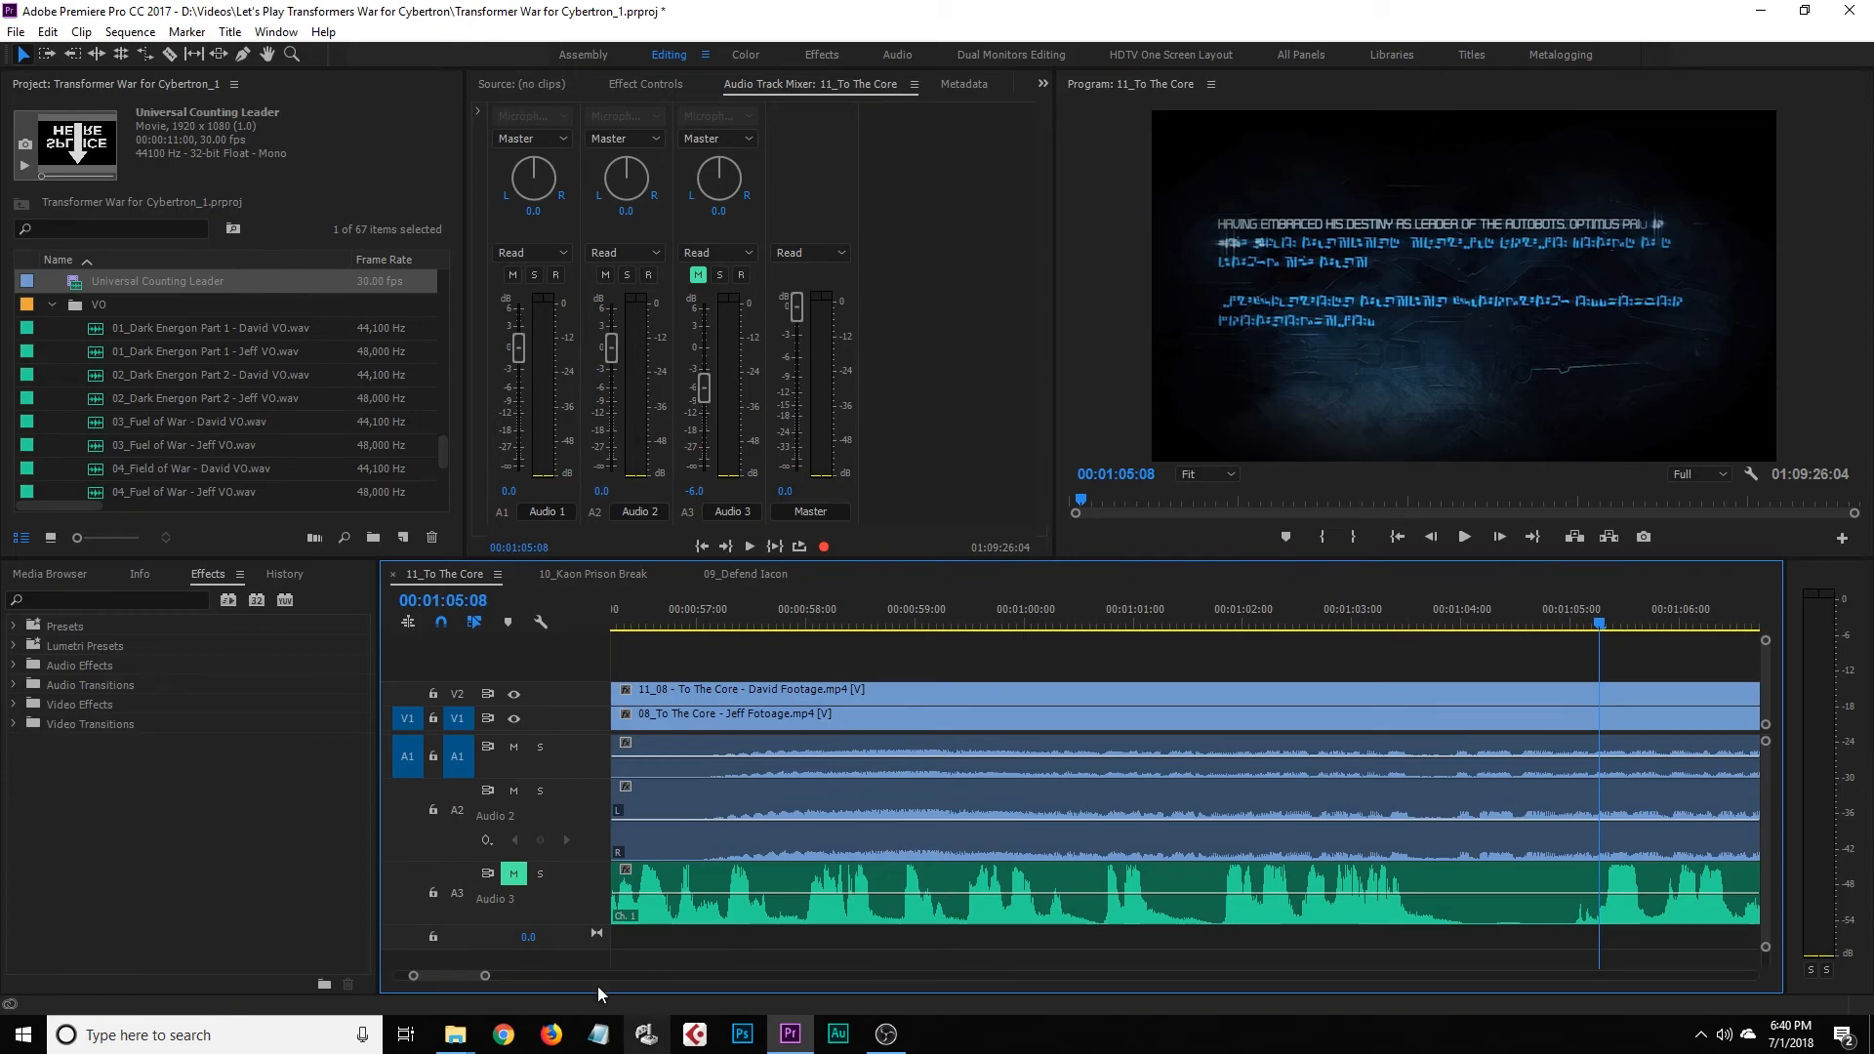
# Play both gameplay clips from about 00:01:21 into the cutscene to check their sync further along
pyautogui.moveTo(485, 977); pyautogui.dragTo(699, 977)
pyautogui.click(916, 710)
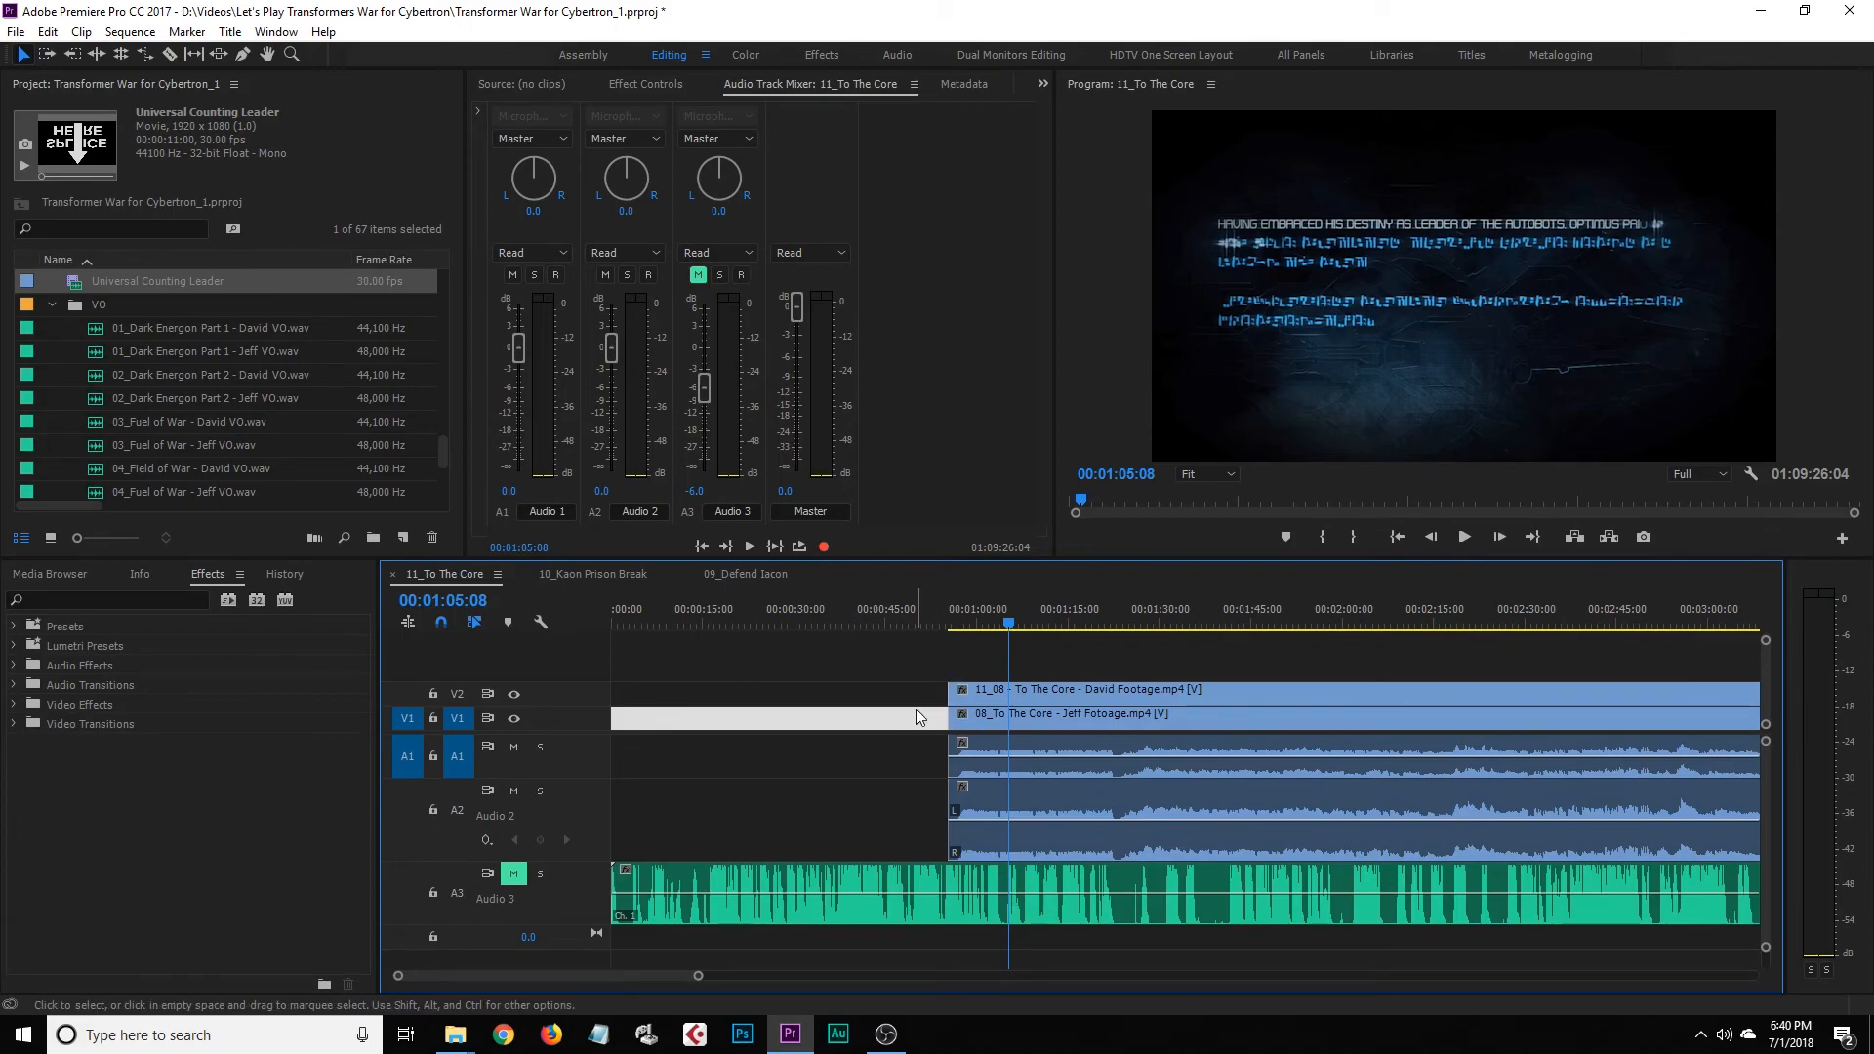
pyautogui.click(929, 624)
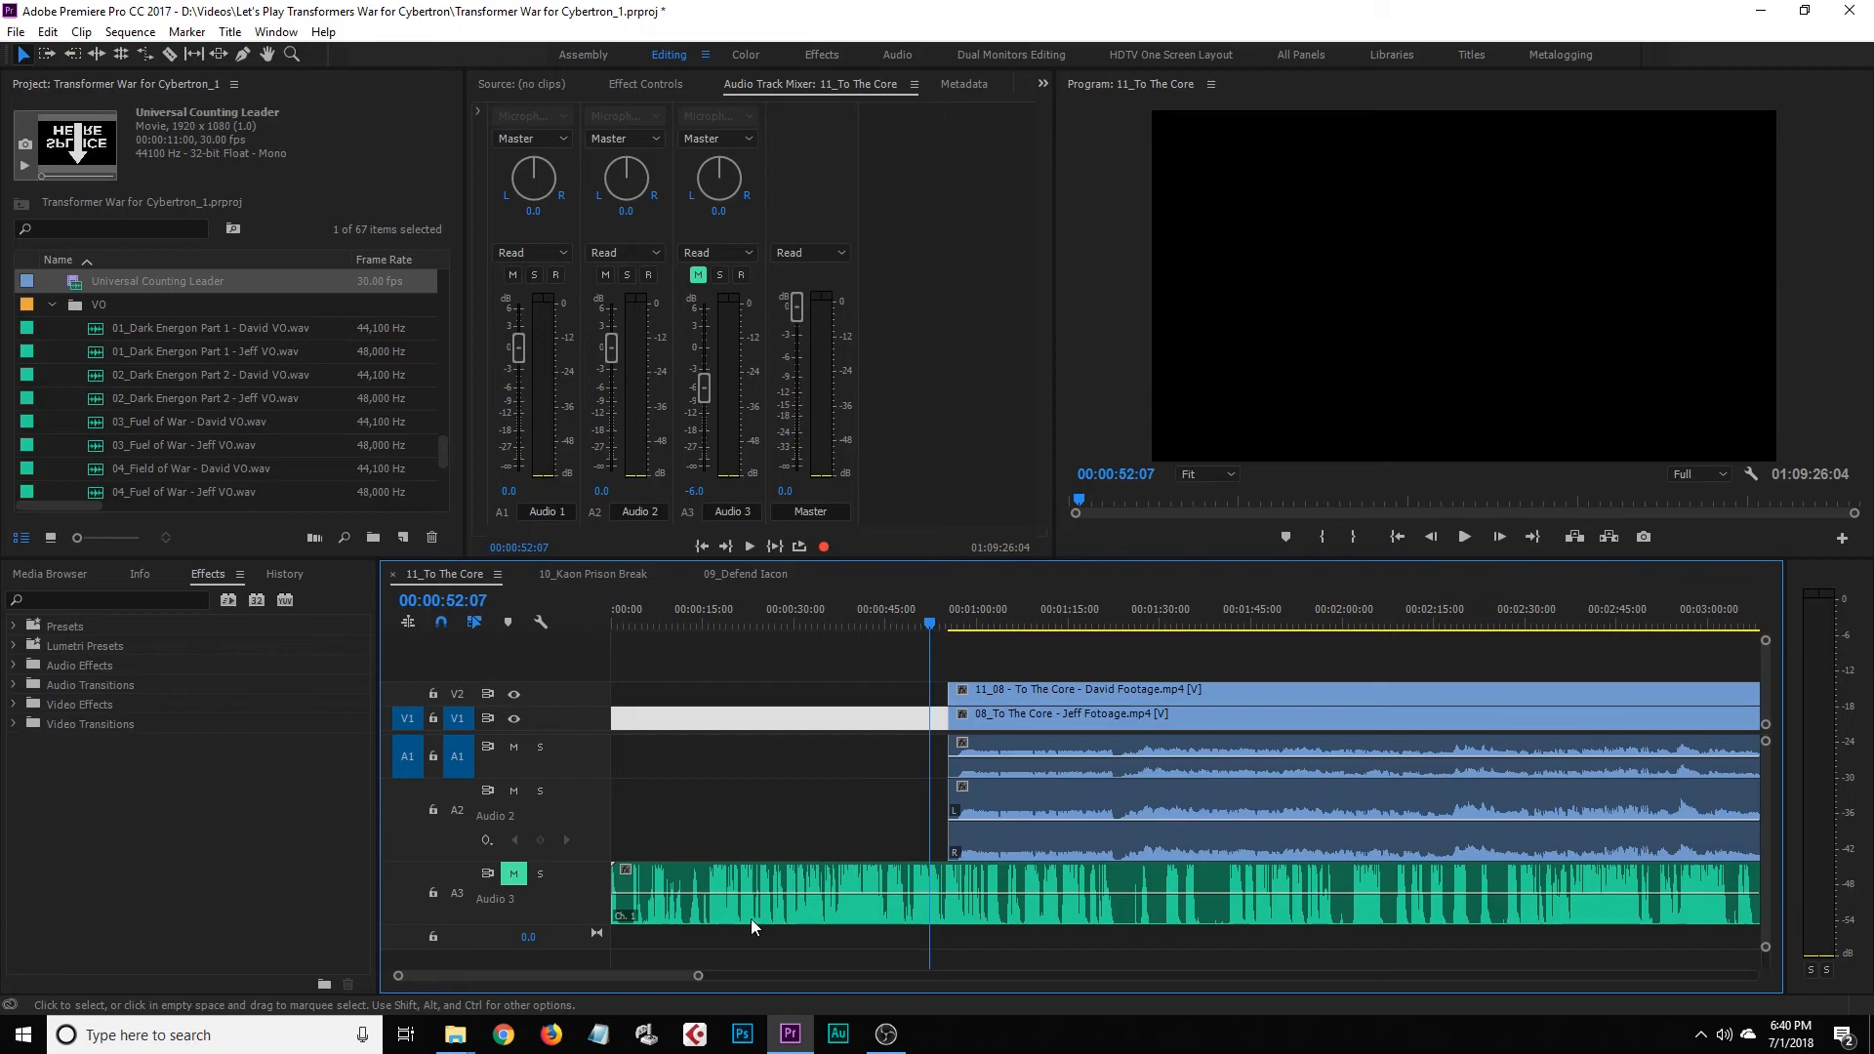
pyautogui.moveTo(698, 976); pyautogui.dragTo(816, 976)
pyautogui.click(877, 693)
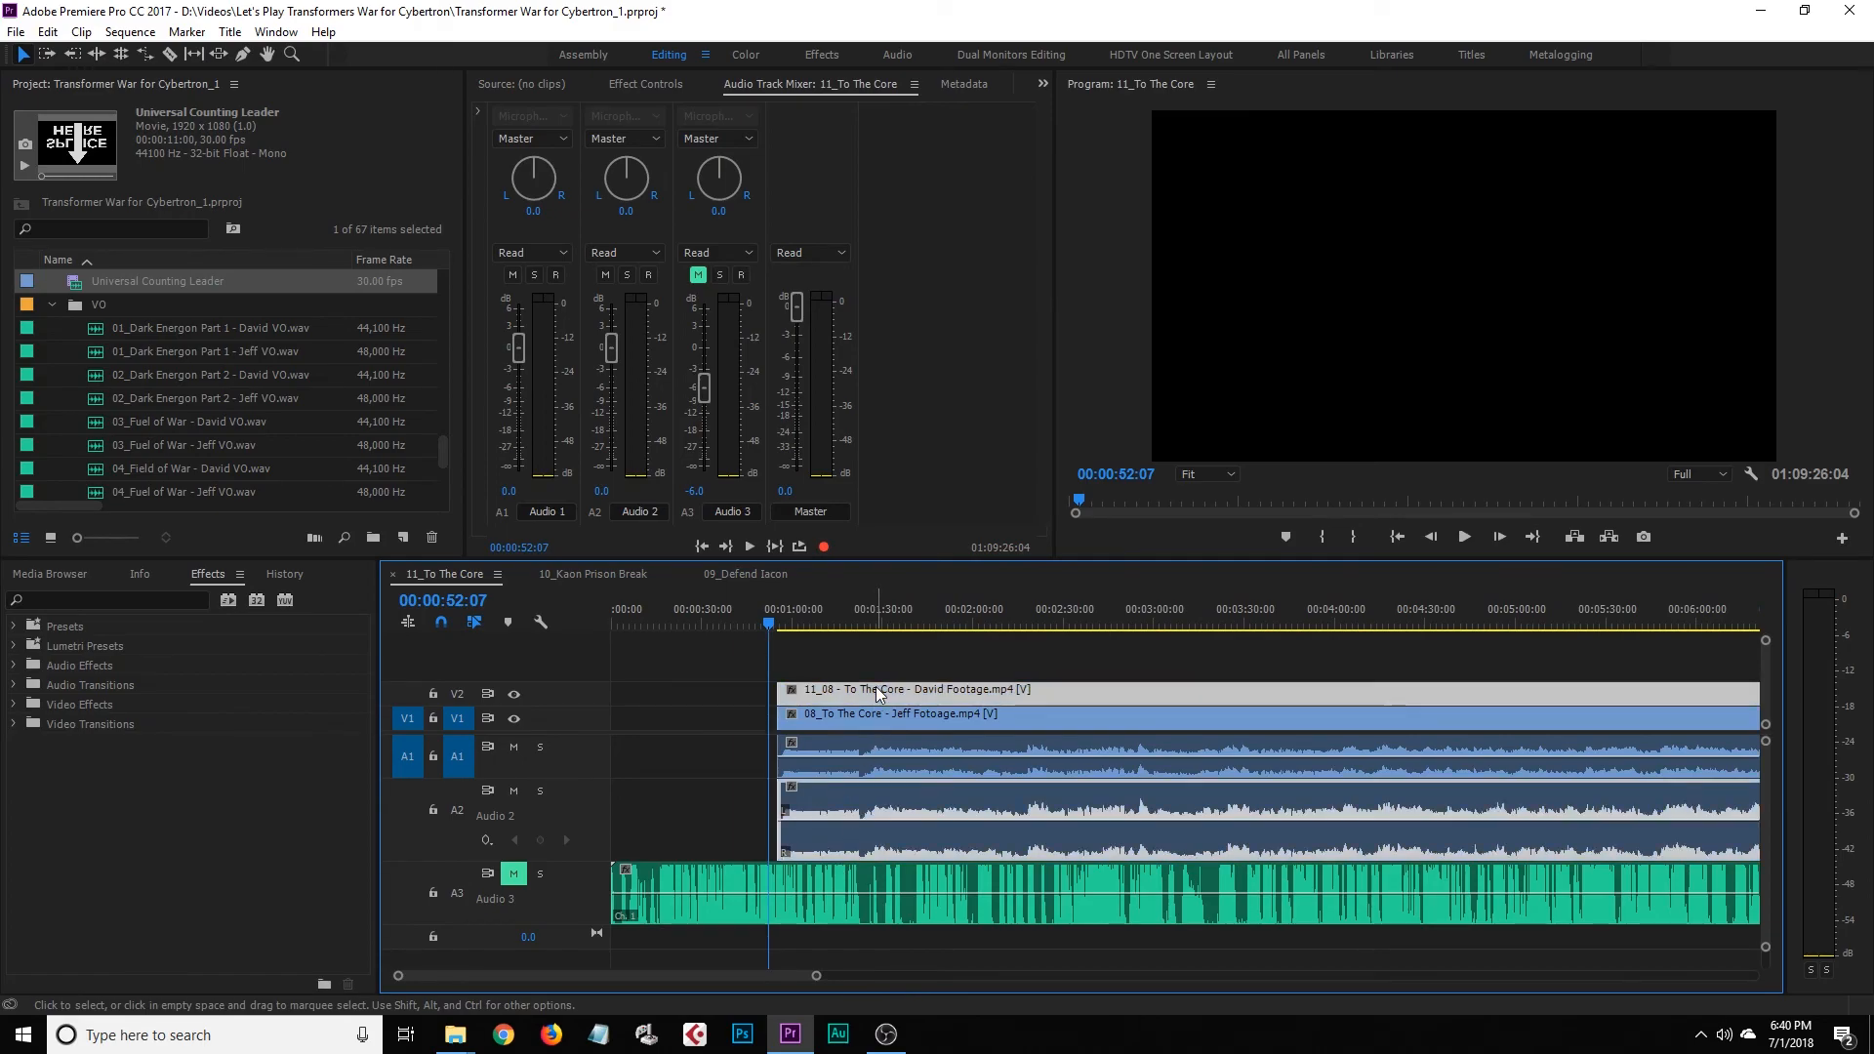
pyautogui.moveTo(776, 628); pyautogui.dragTo(858, 630)
pyautogui.click(887, 636)
pyautogui.press('space')
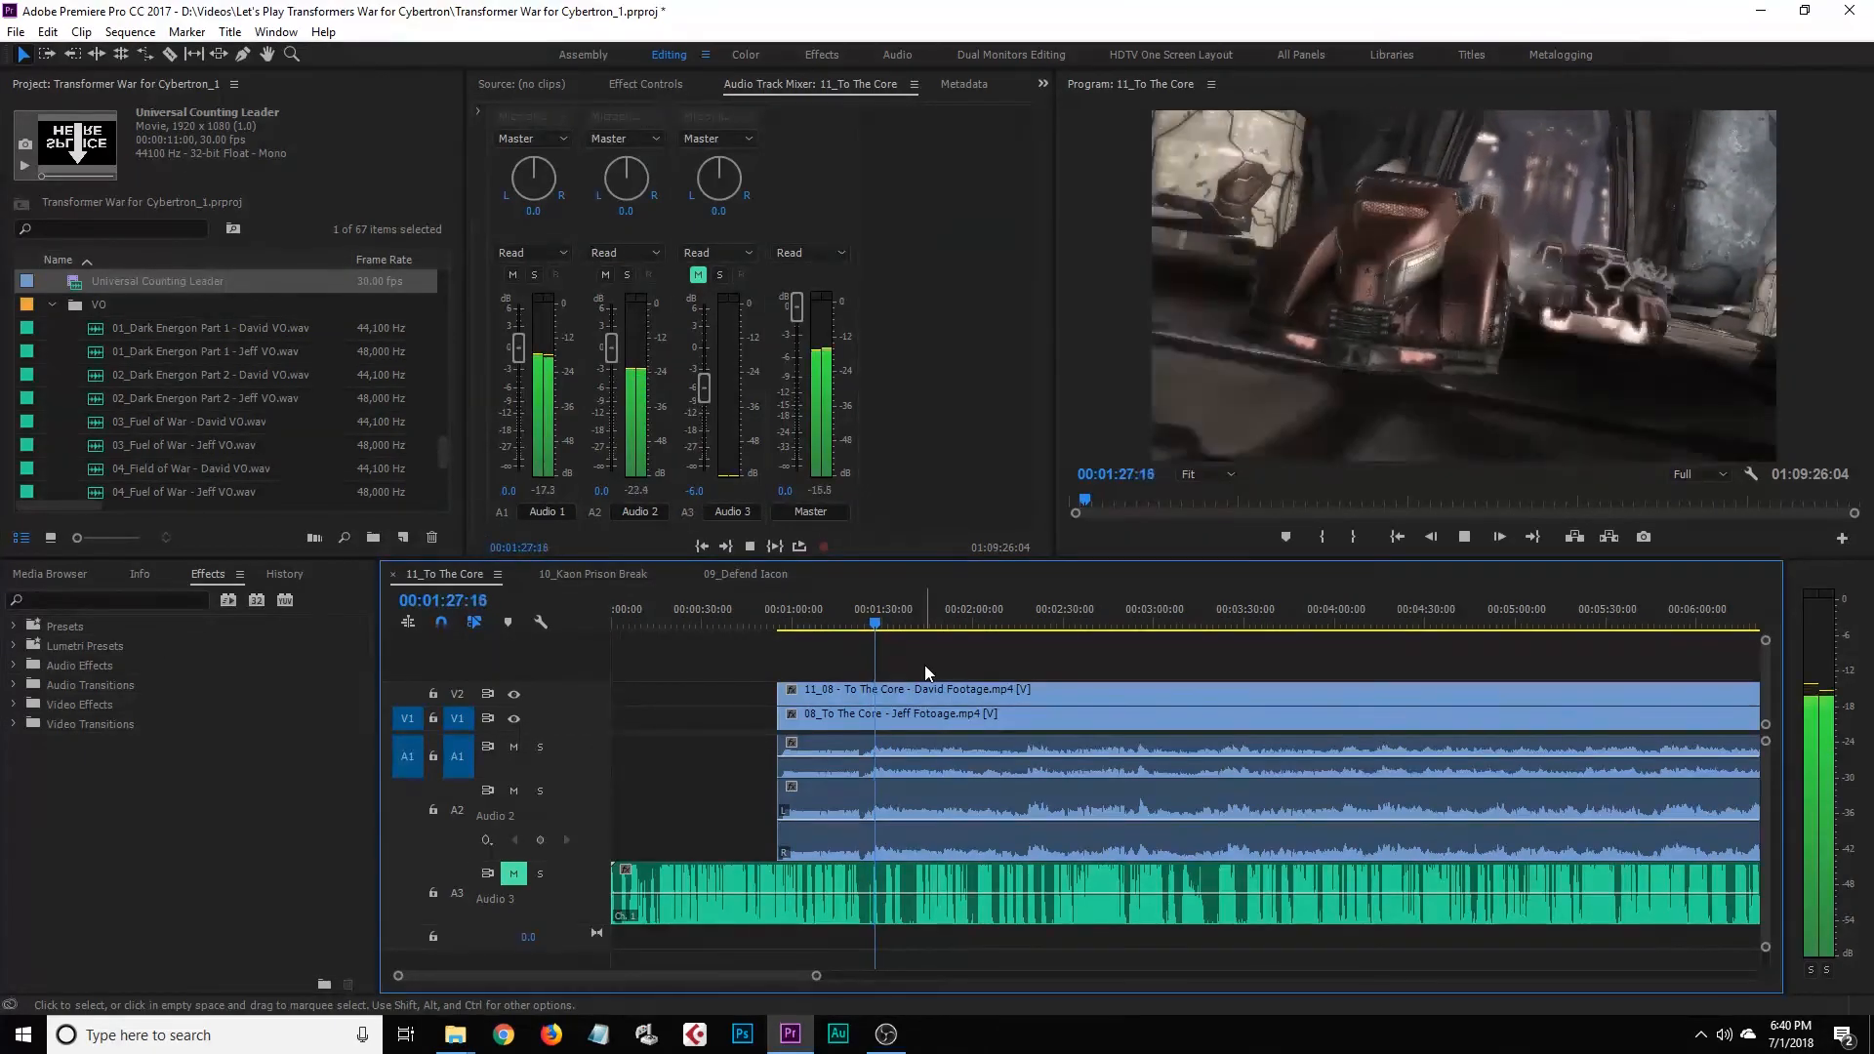
pyautogui.press('space')
# Unmute the Discord call on A3 and play all tracks together from 00:01:21:08
pyautogui.click(517, 879)
pyautogui.click(863, 626)
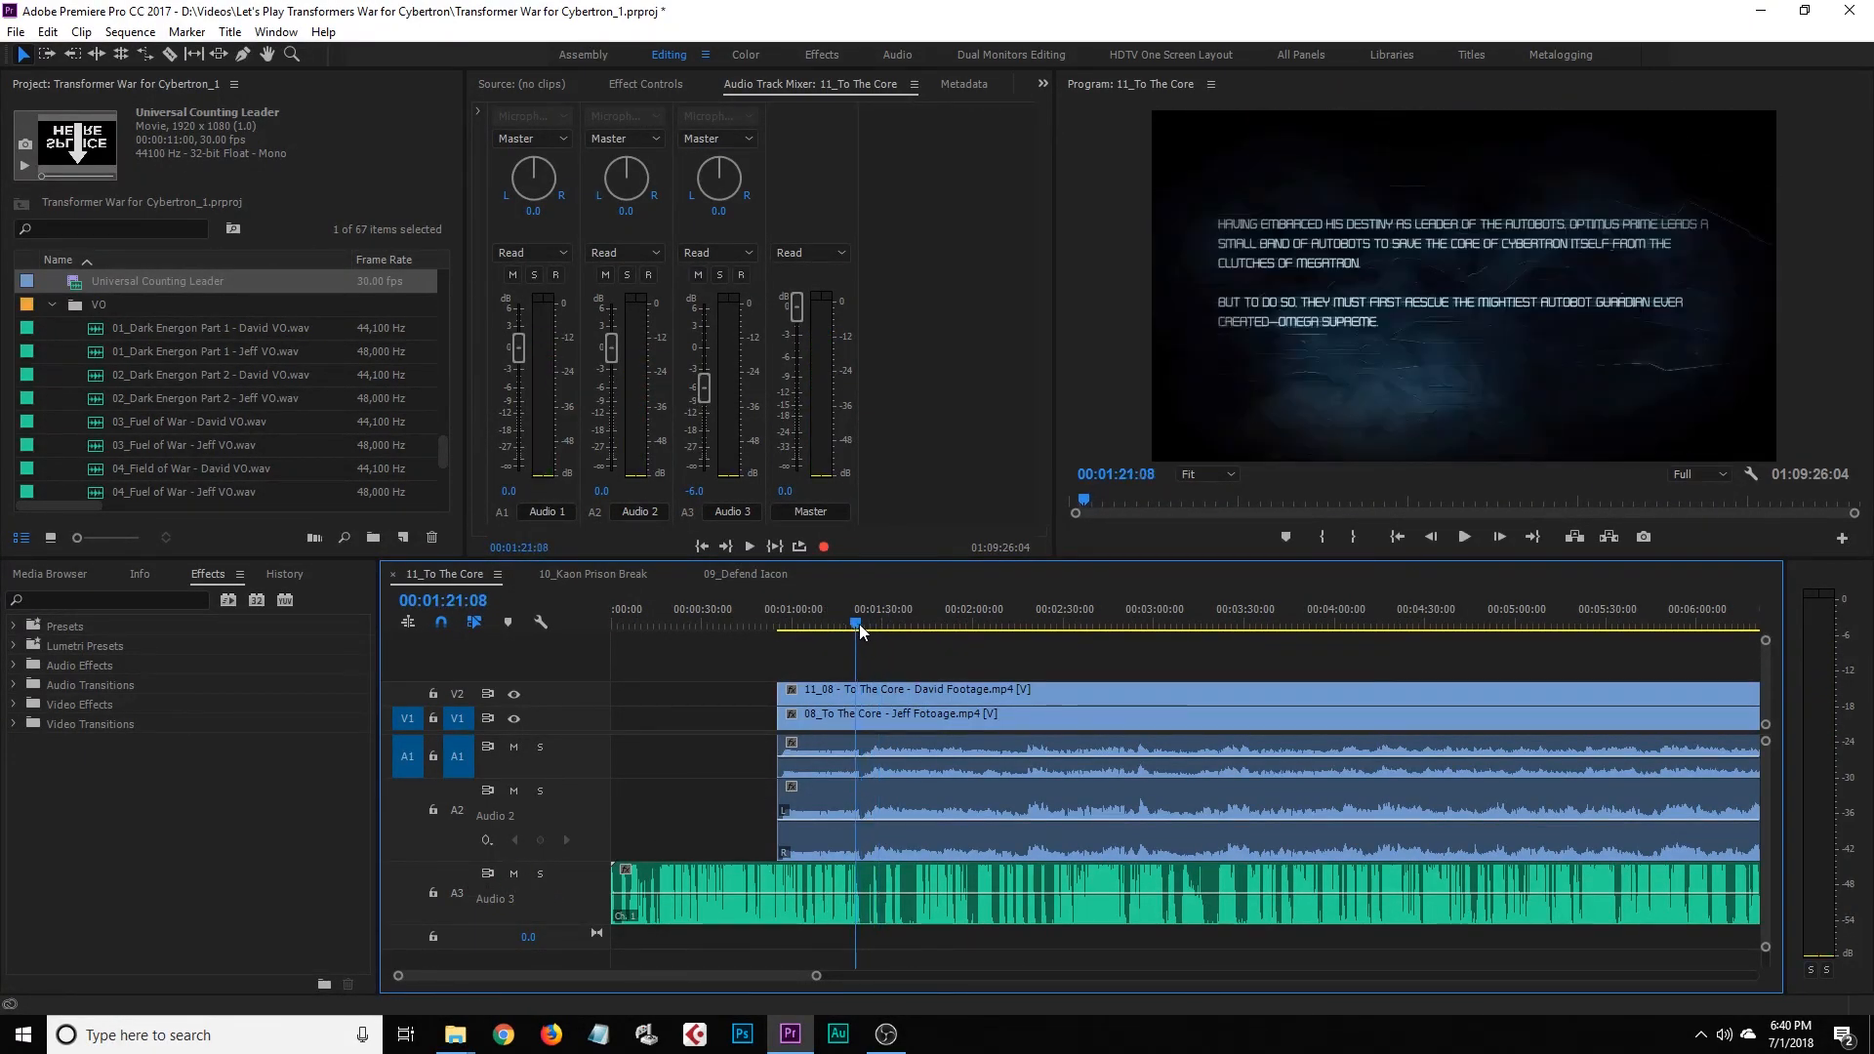
pyautogui.press('space')
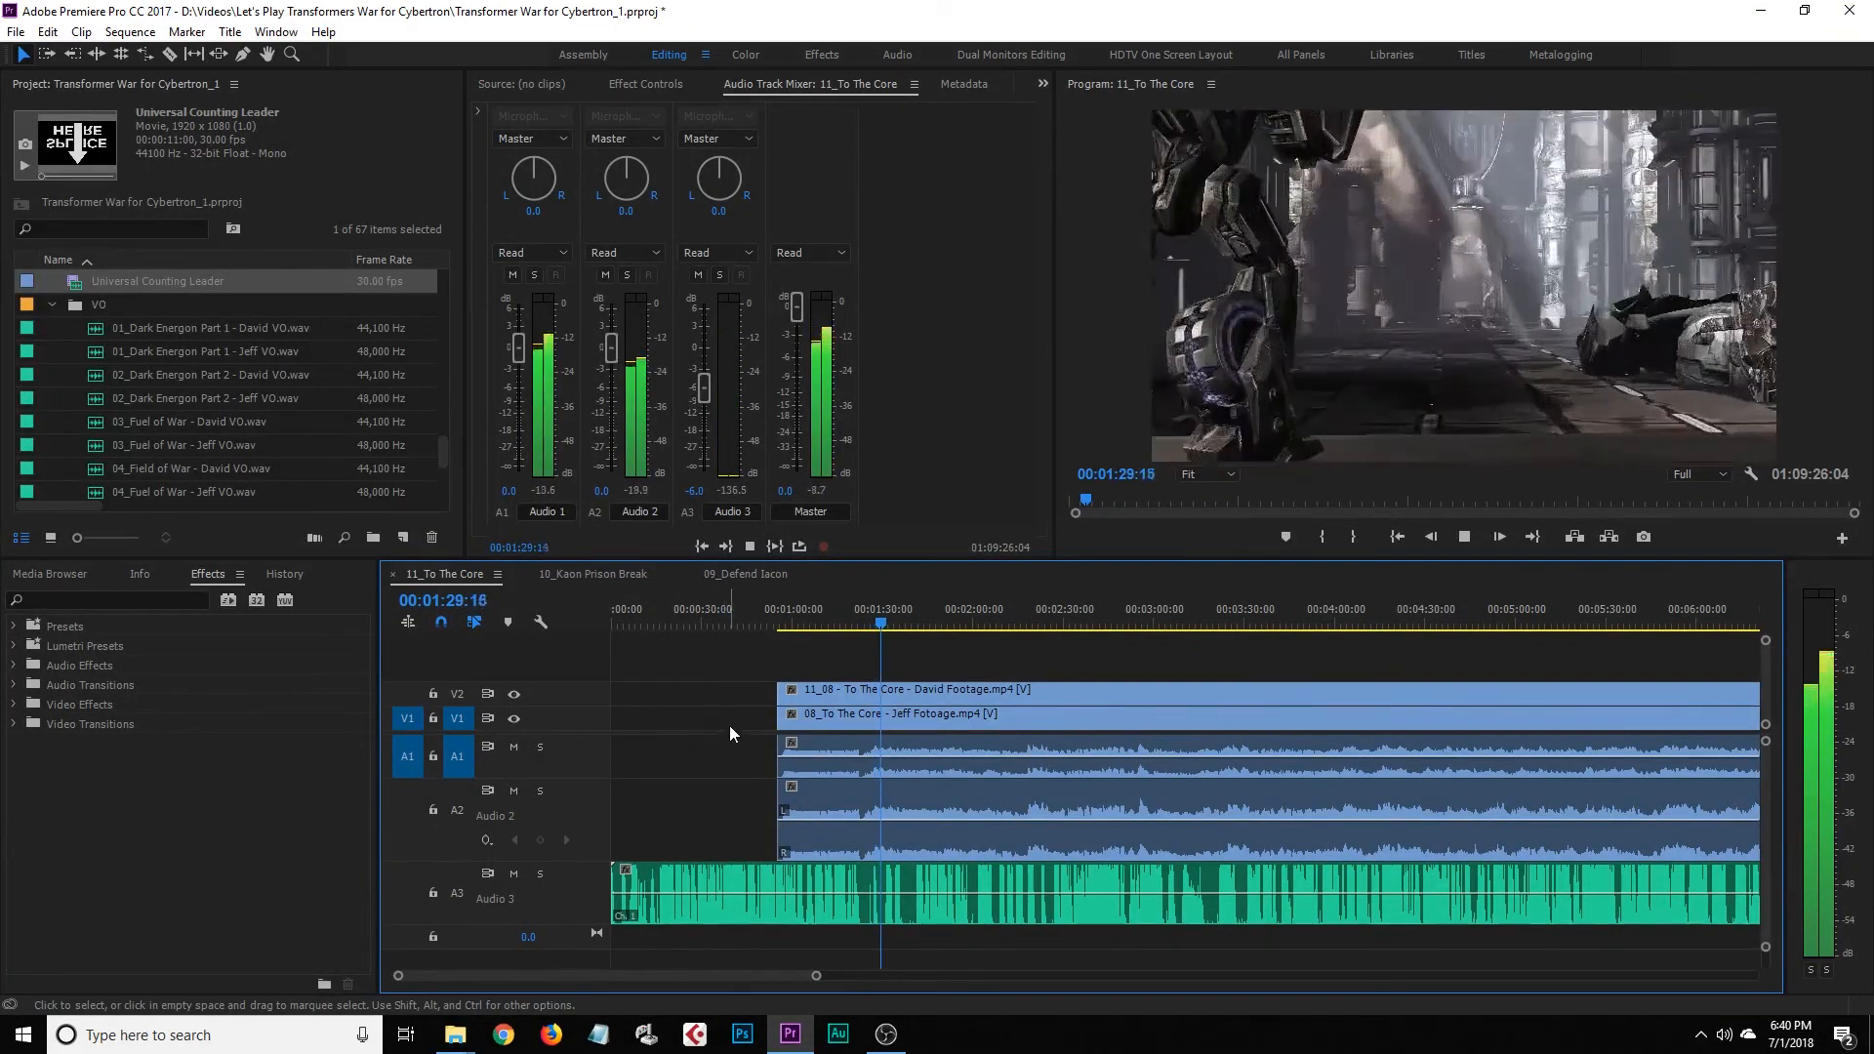
# Stop playback and extend the starts of both gameplay clips back to about 00:00:28
pyautogui.click(723, 747)
pyautogui.click(681, 830)
pyautogui.click(710, 775)
pyautogui.click(742, 736)
pyautogui.moveTo(753, 688); pyautogui.dragTo(581, 726)
pyautogui.click(654, 711)
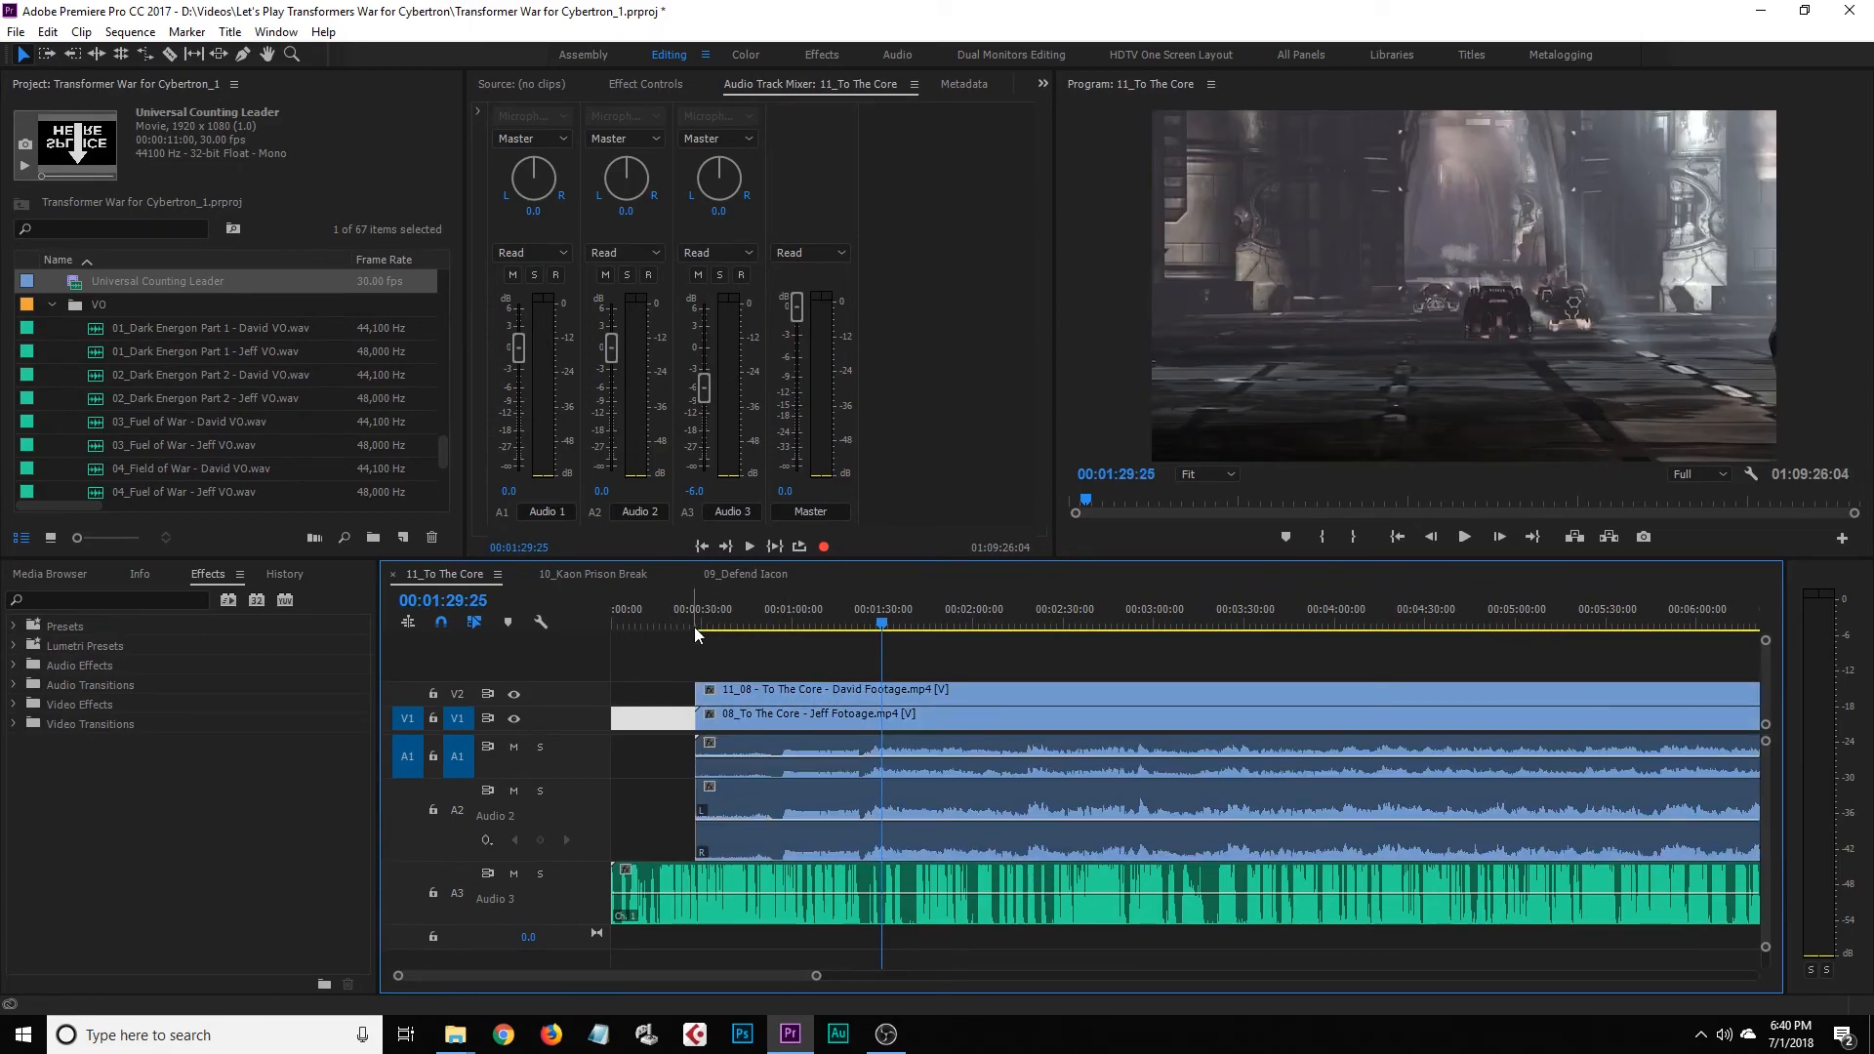
# Extend the start of the V2 clip and its A2 audio back to 00:00:00:00
pyautogui.moveTo(695, 627); pyautogui.dragTo(519, 631)
pyautogui.moveTo(675, 680); pyautogui.dragTo(700, 712)
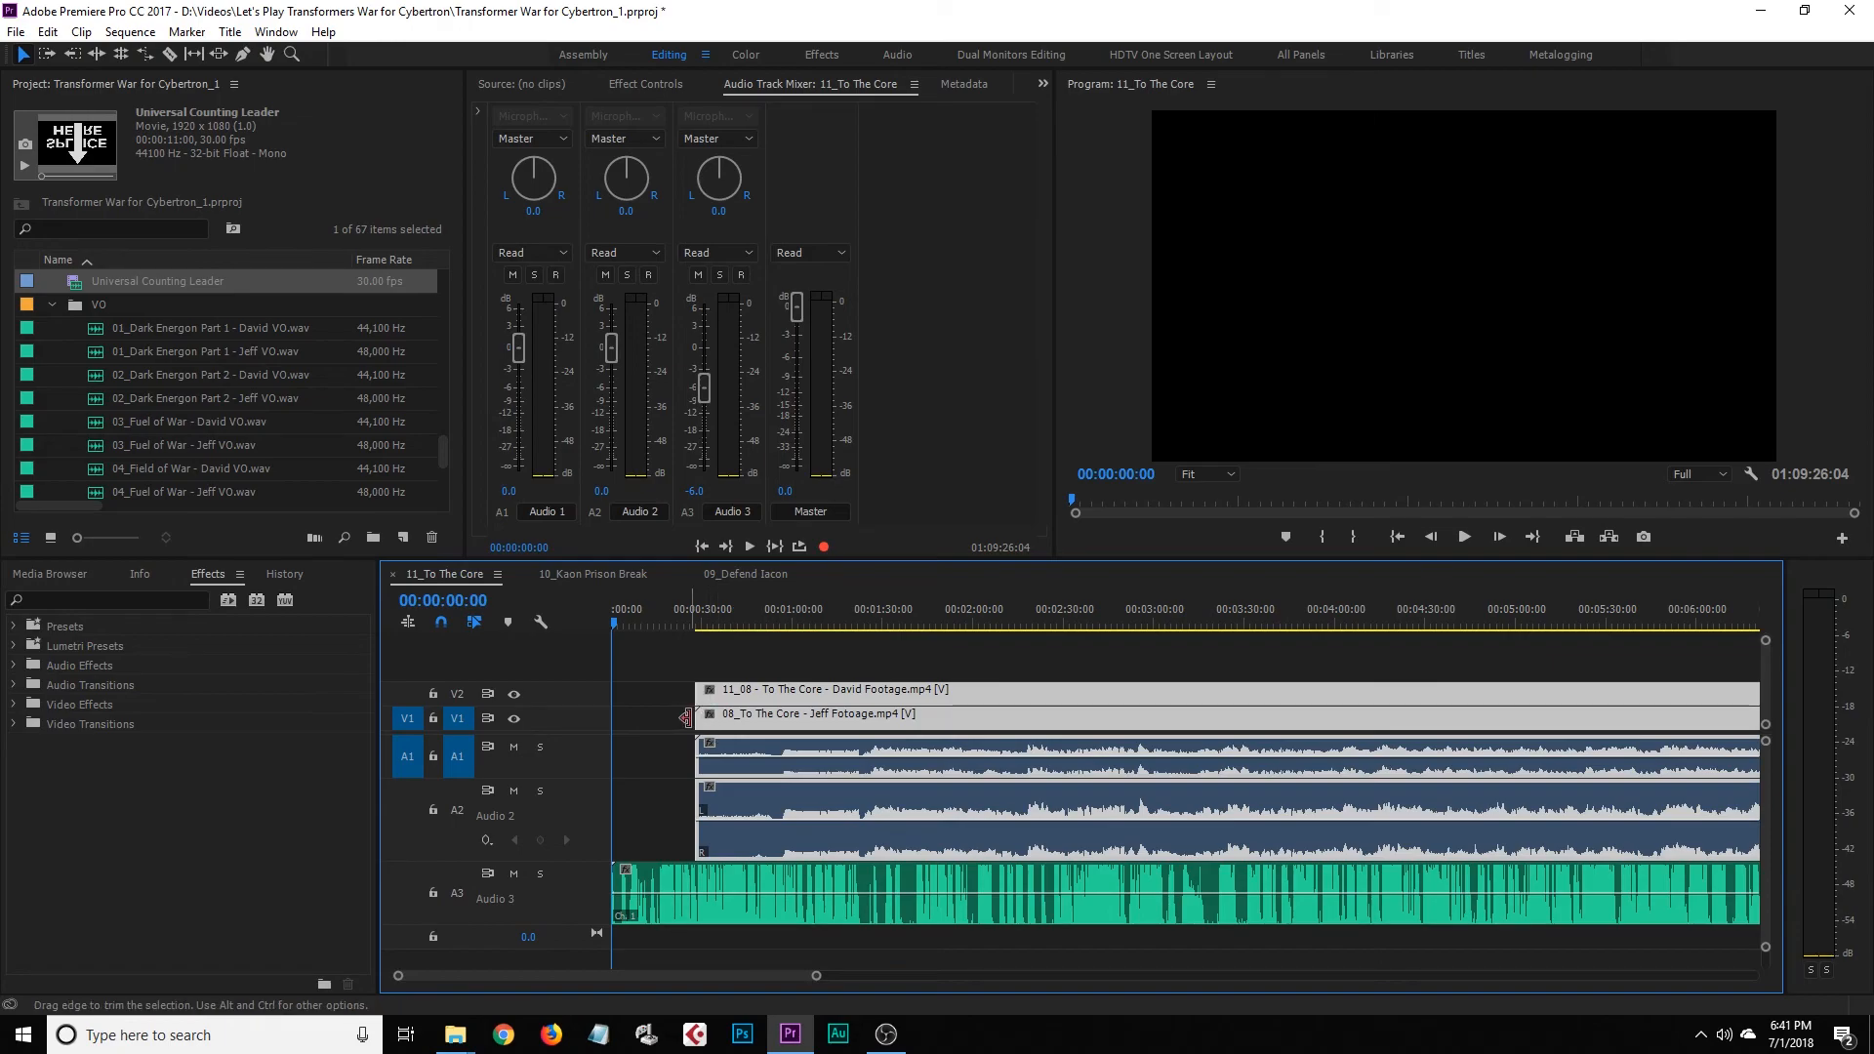
pyautogui.click(680, 718)
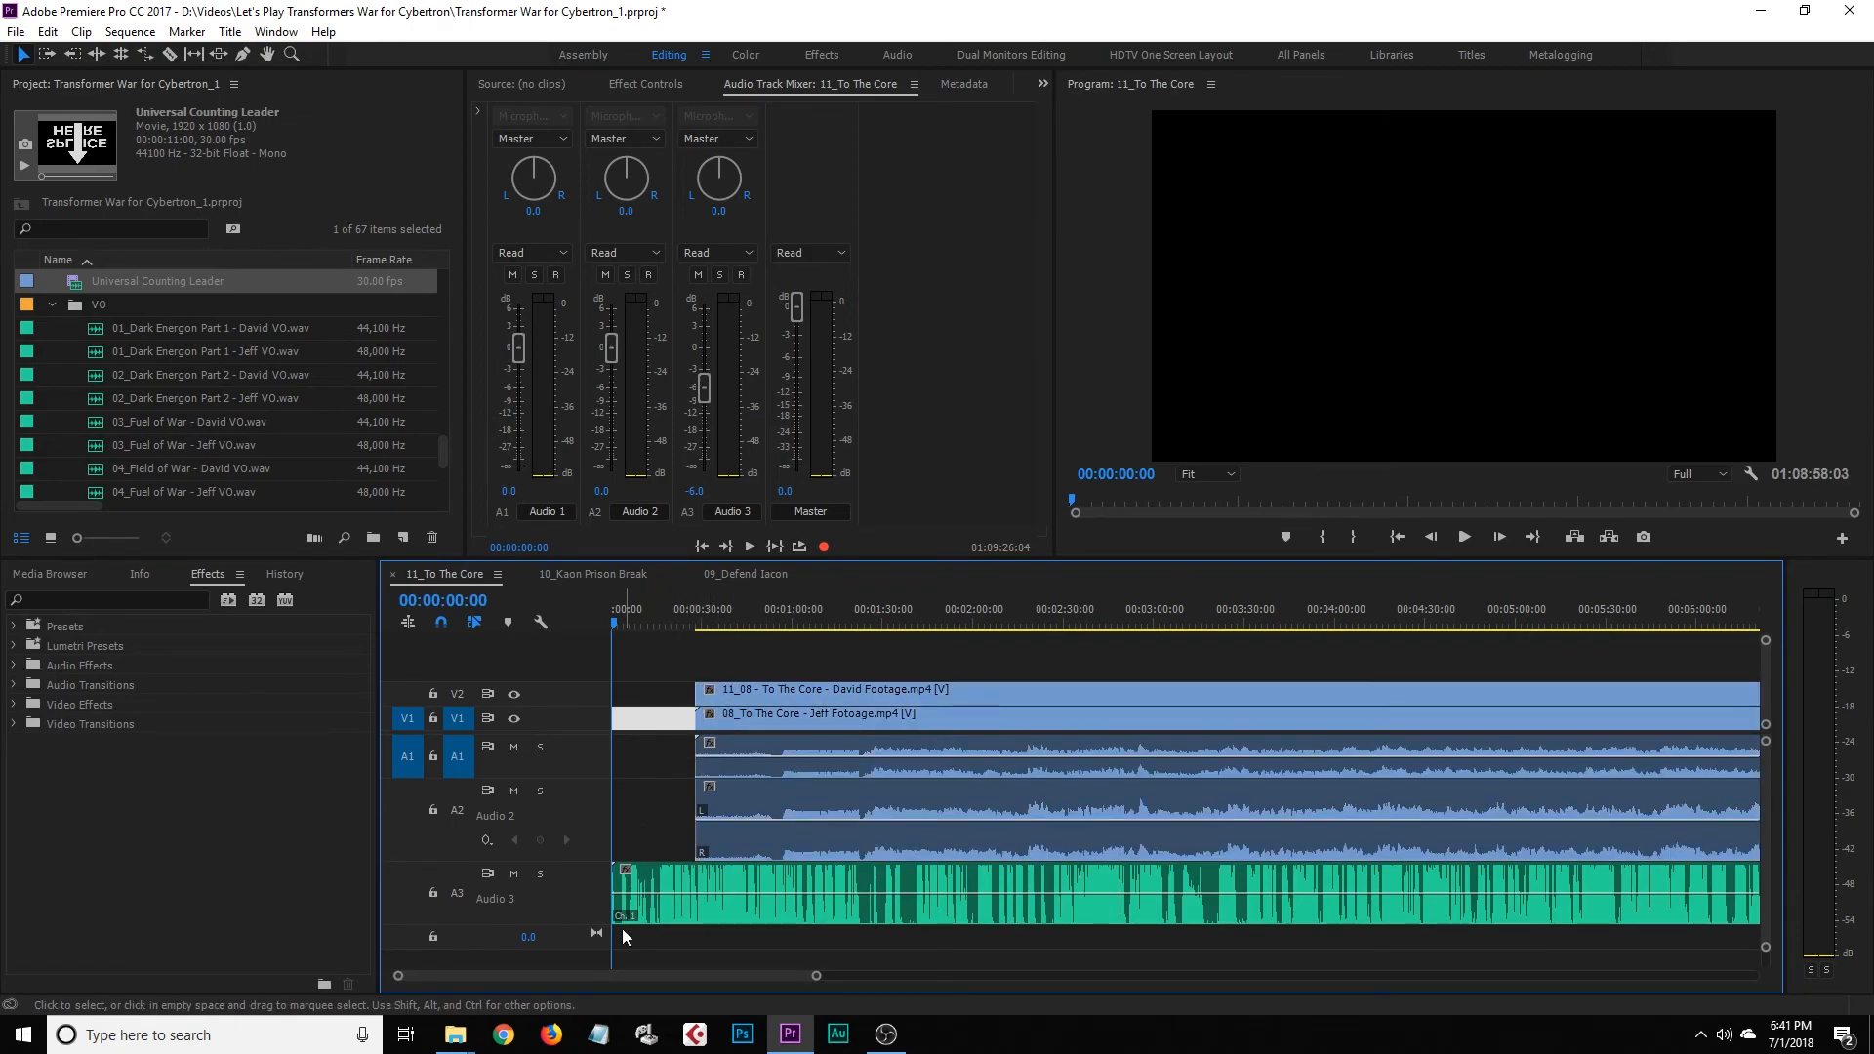
pyautogui.moveTo(699, 692); pyautogui.dragTo(569, 693)
pyautogui.moveTo(699, 723); pyautogui.dragTo(607, 727)
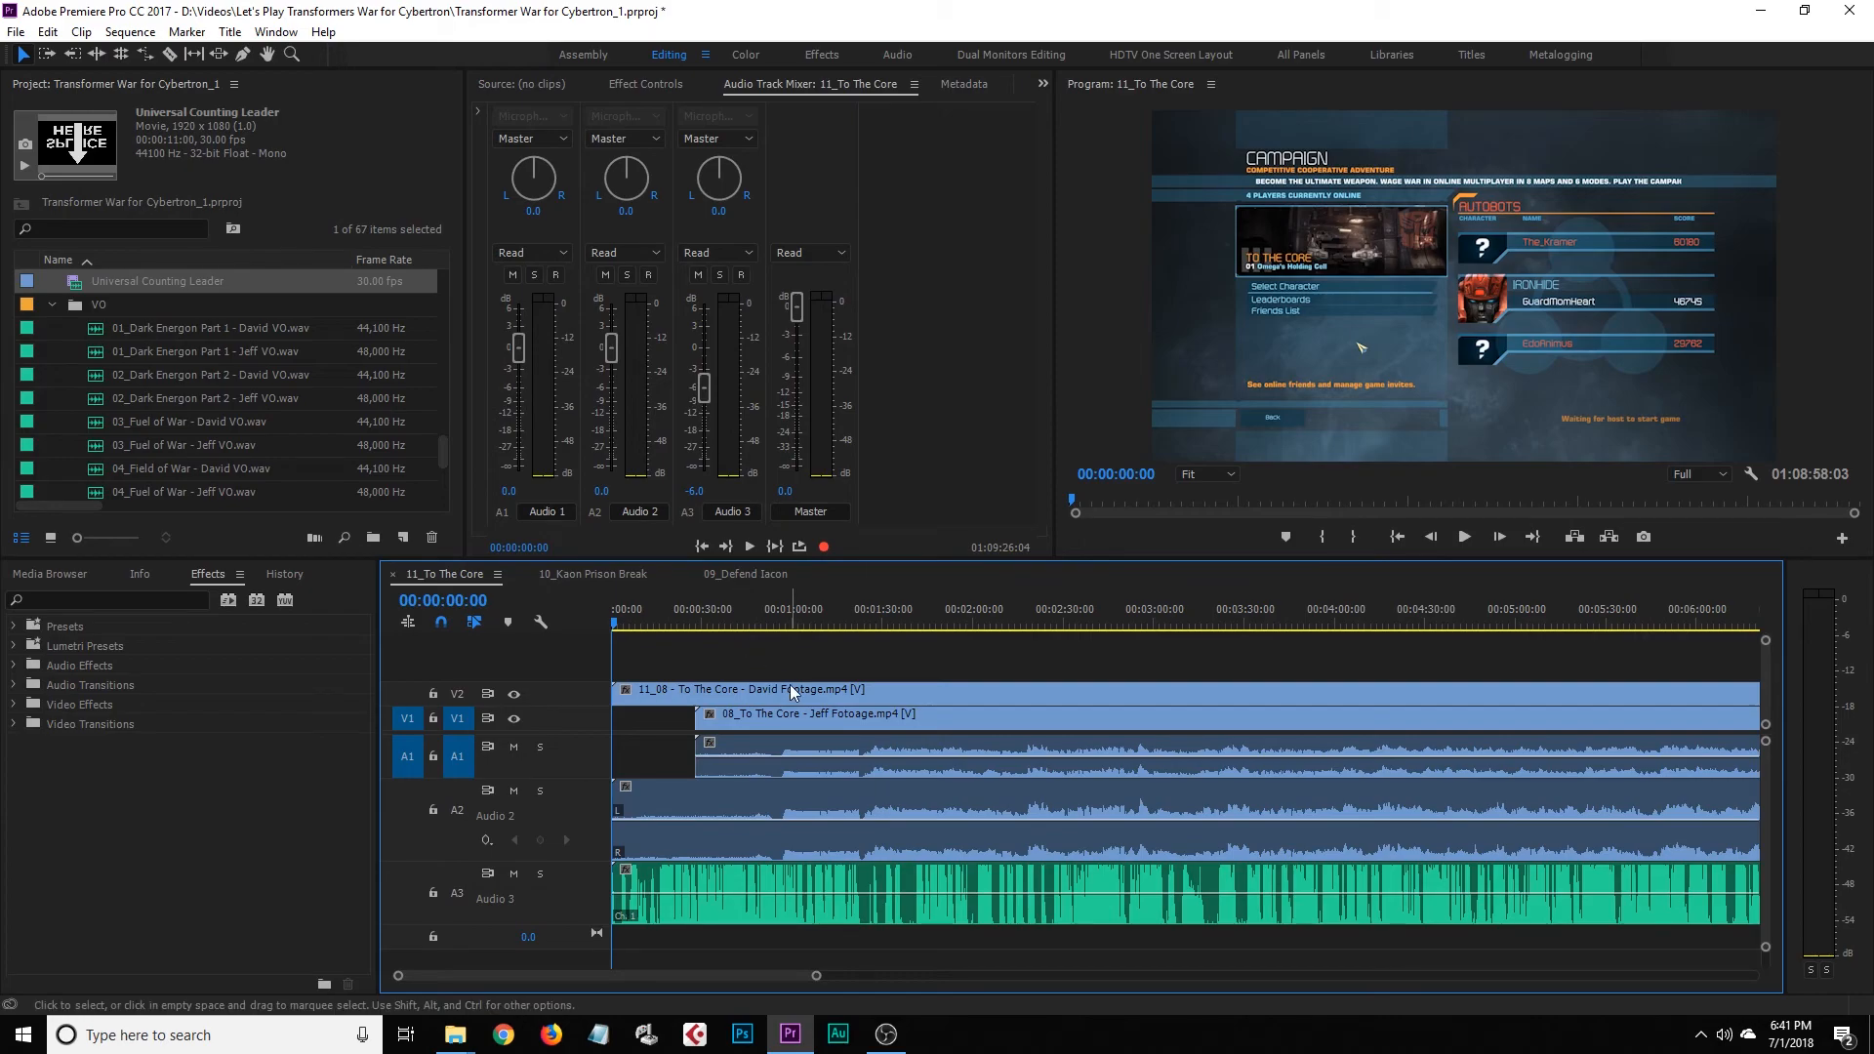
# Split the V1 clip and its A1 audio at about 00:00:54 and 00:01:25, and select the section between the cuts
pyautogui.click(758, 711)
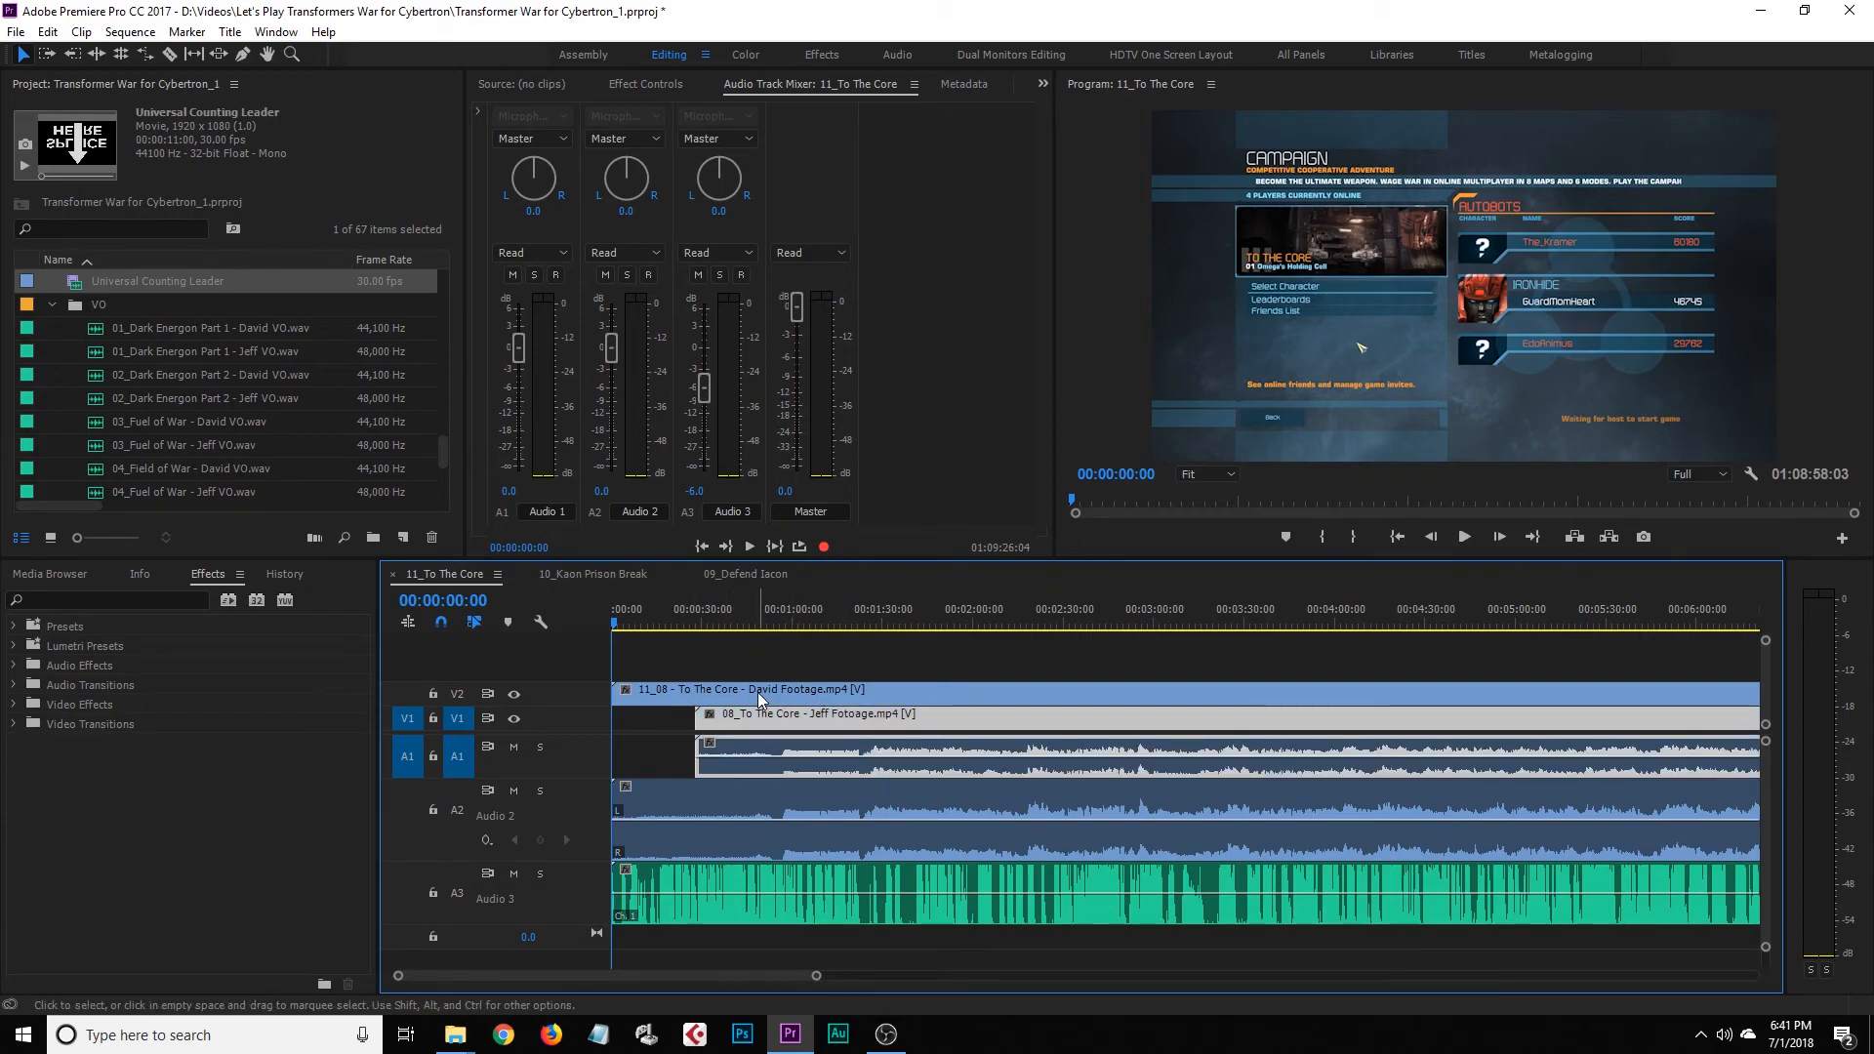
pyautogui.click(788, 717)
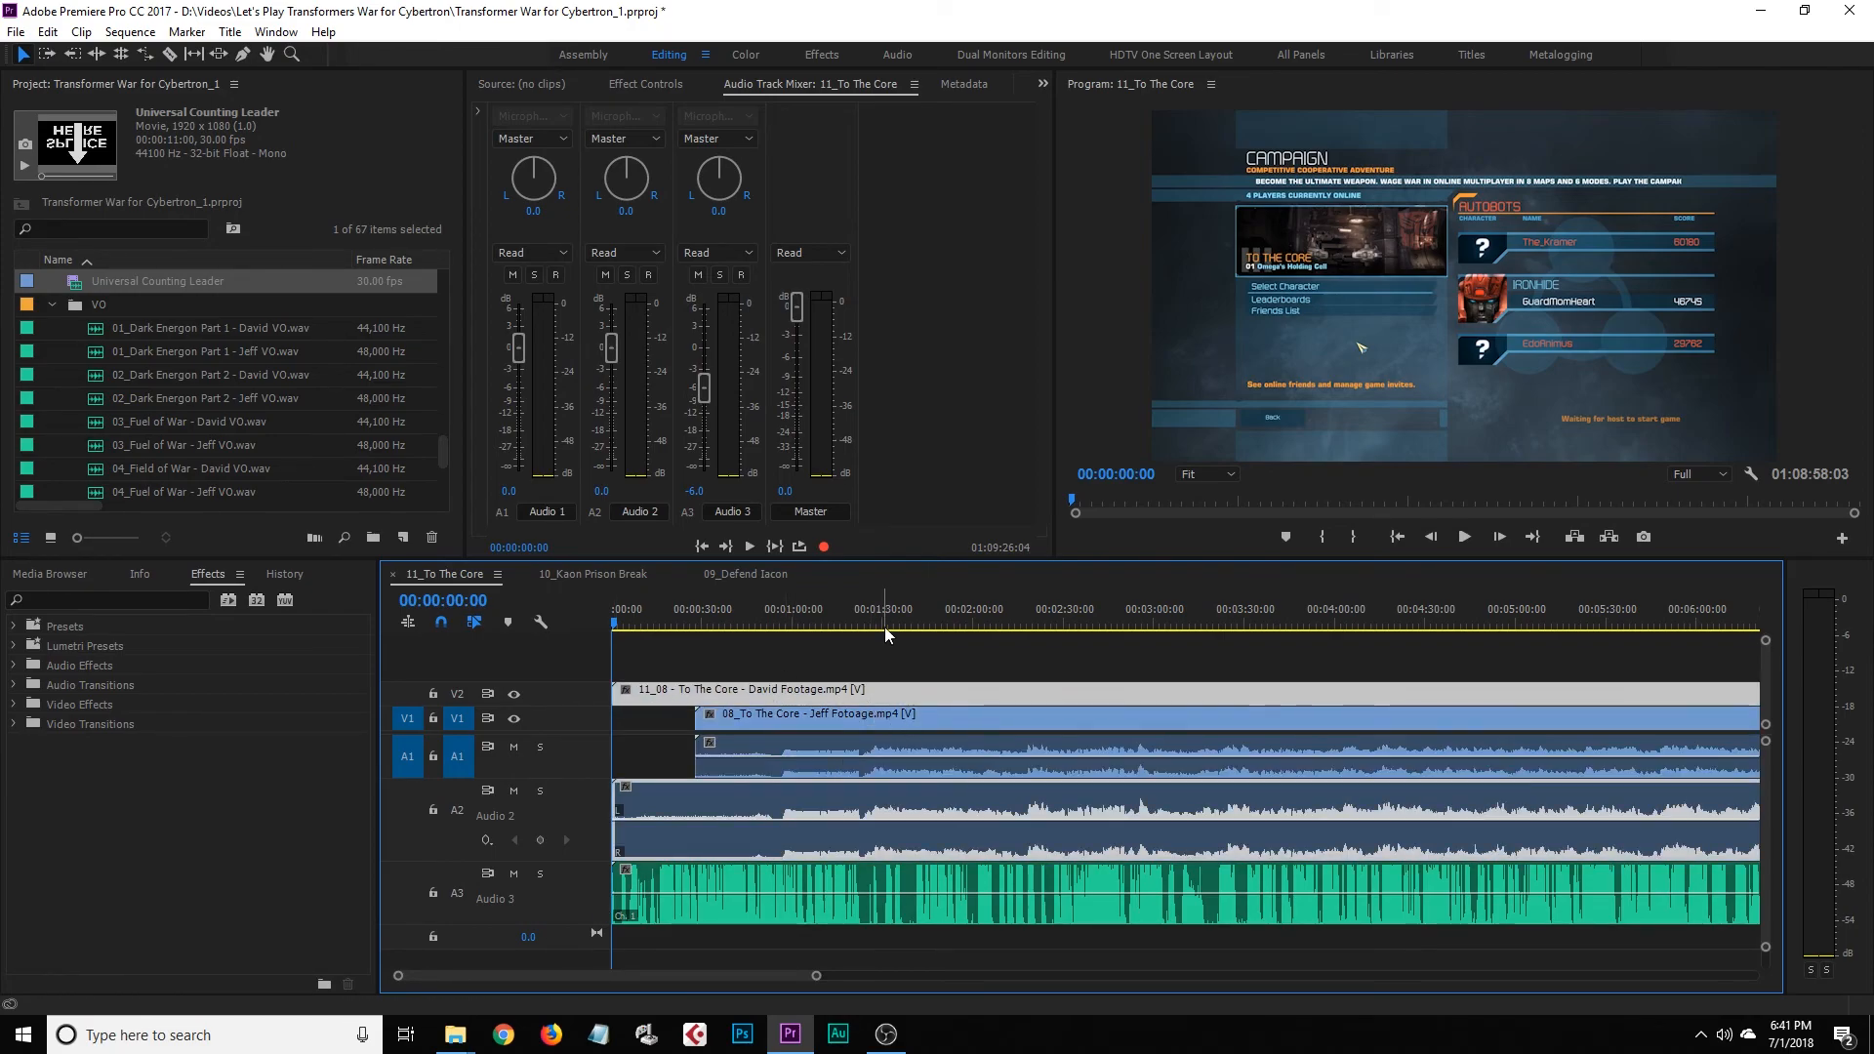
pyautogui.moveTo(771, 625); pyautogui.dragTo(830, 625)
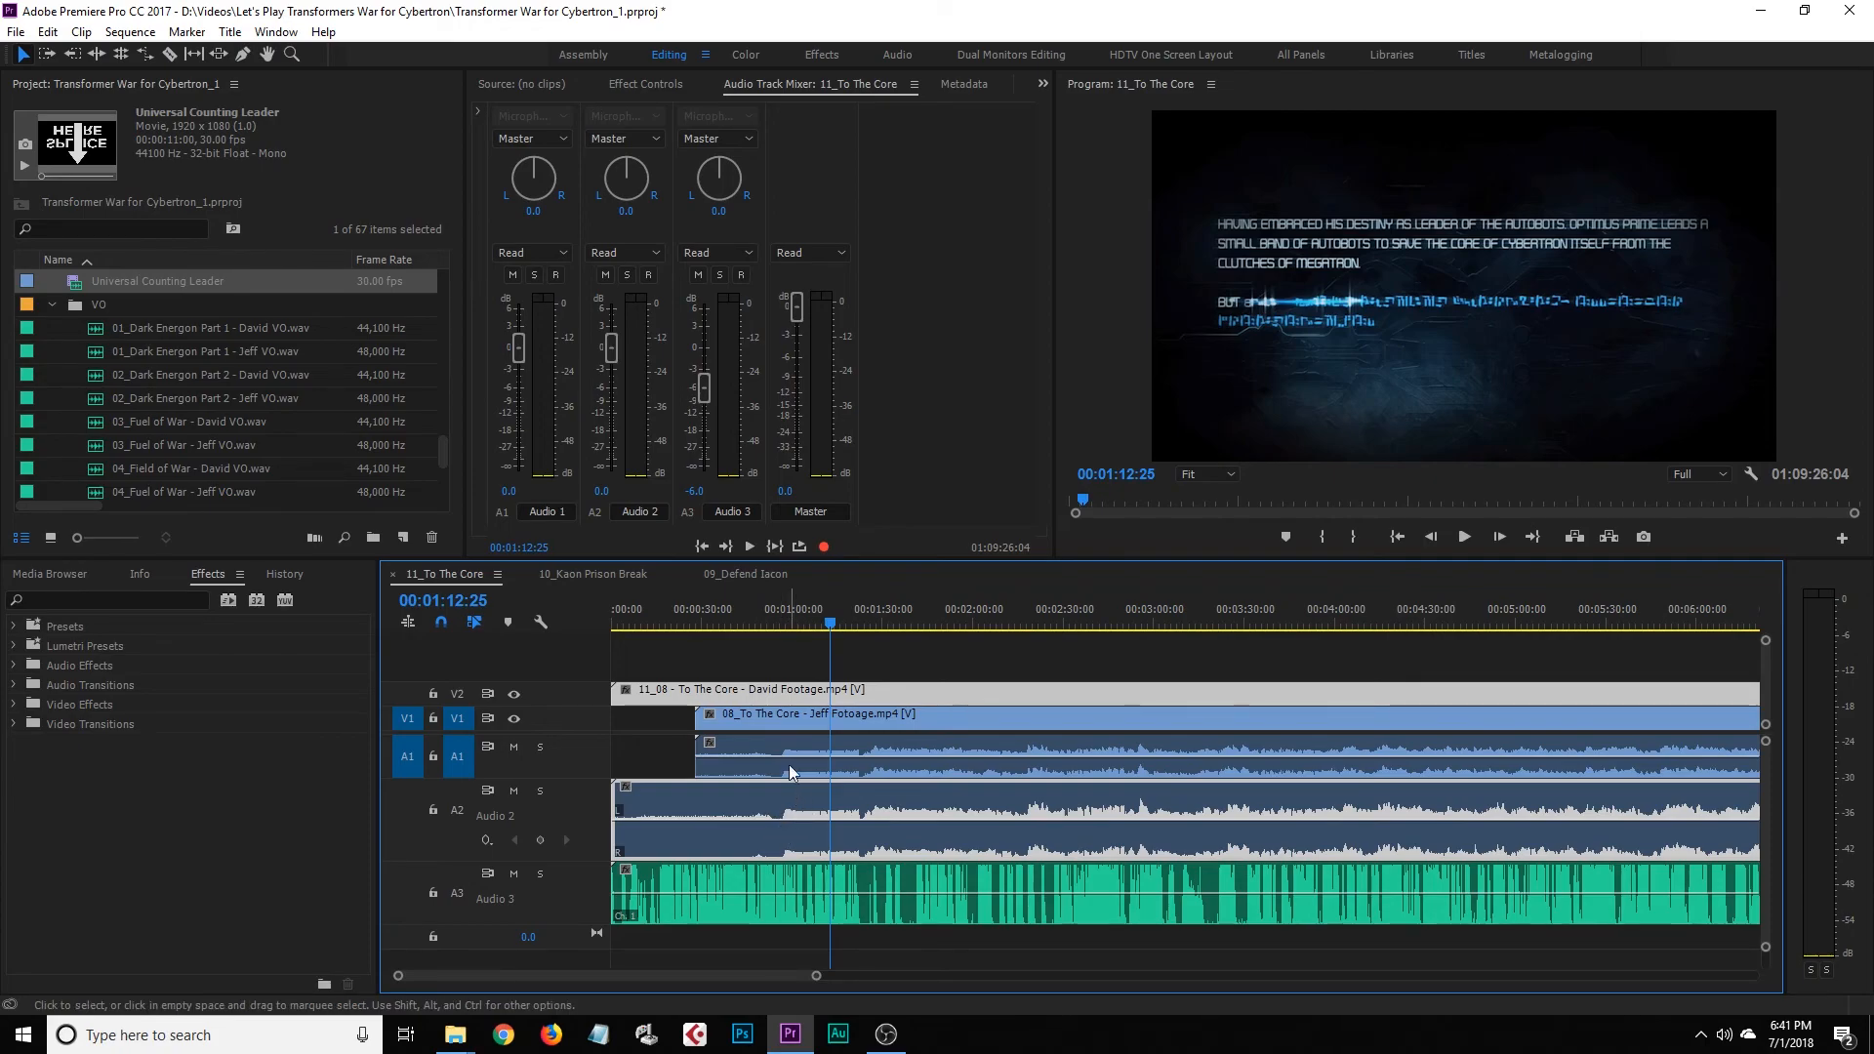
pyautogui.press('c')
pyautogui.click(870, 753)
pyautogui.click(776, 753)
pyautogui.press('v')
pyautogui.click(812, 765)
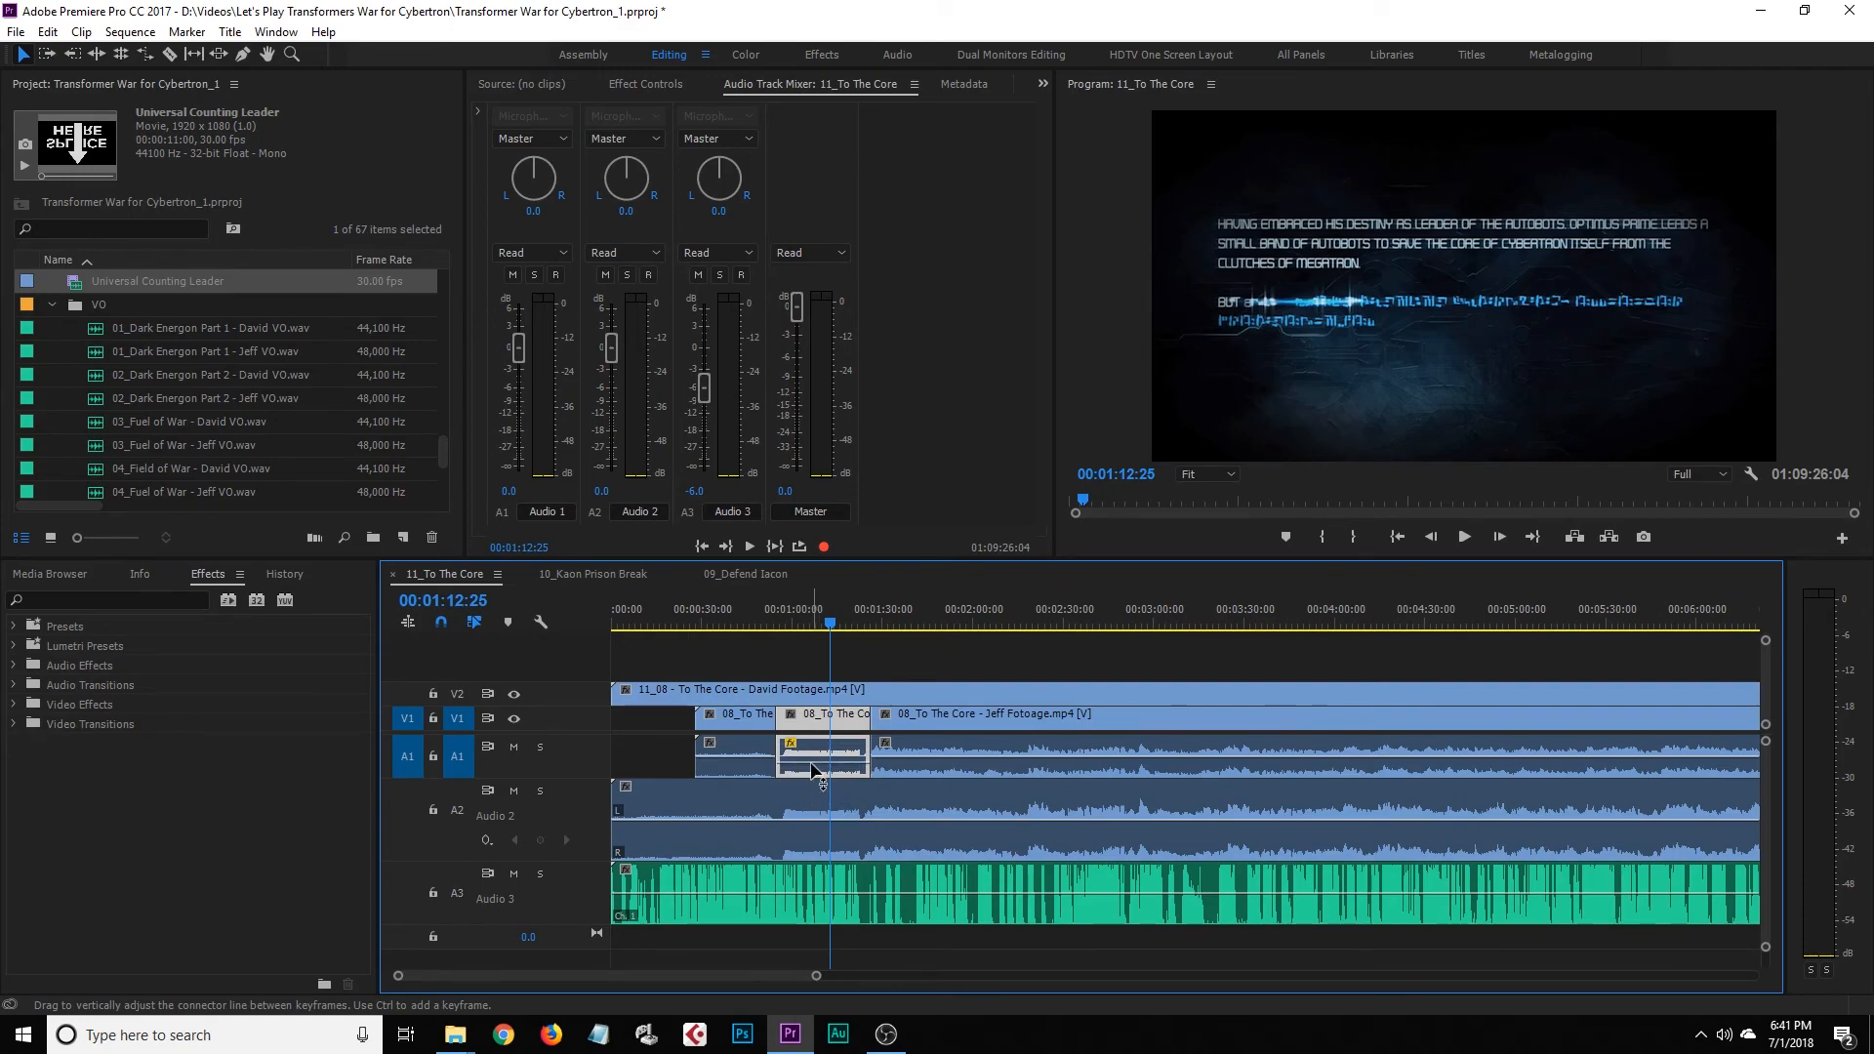
# Undo both cuts in the V1 clip and its A1 audio, select the restored clip, and save the project
pyautogui.hotkey('ctrl', 'z')
pyautogui.hotkey('ctrl', 'z')
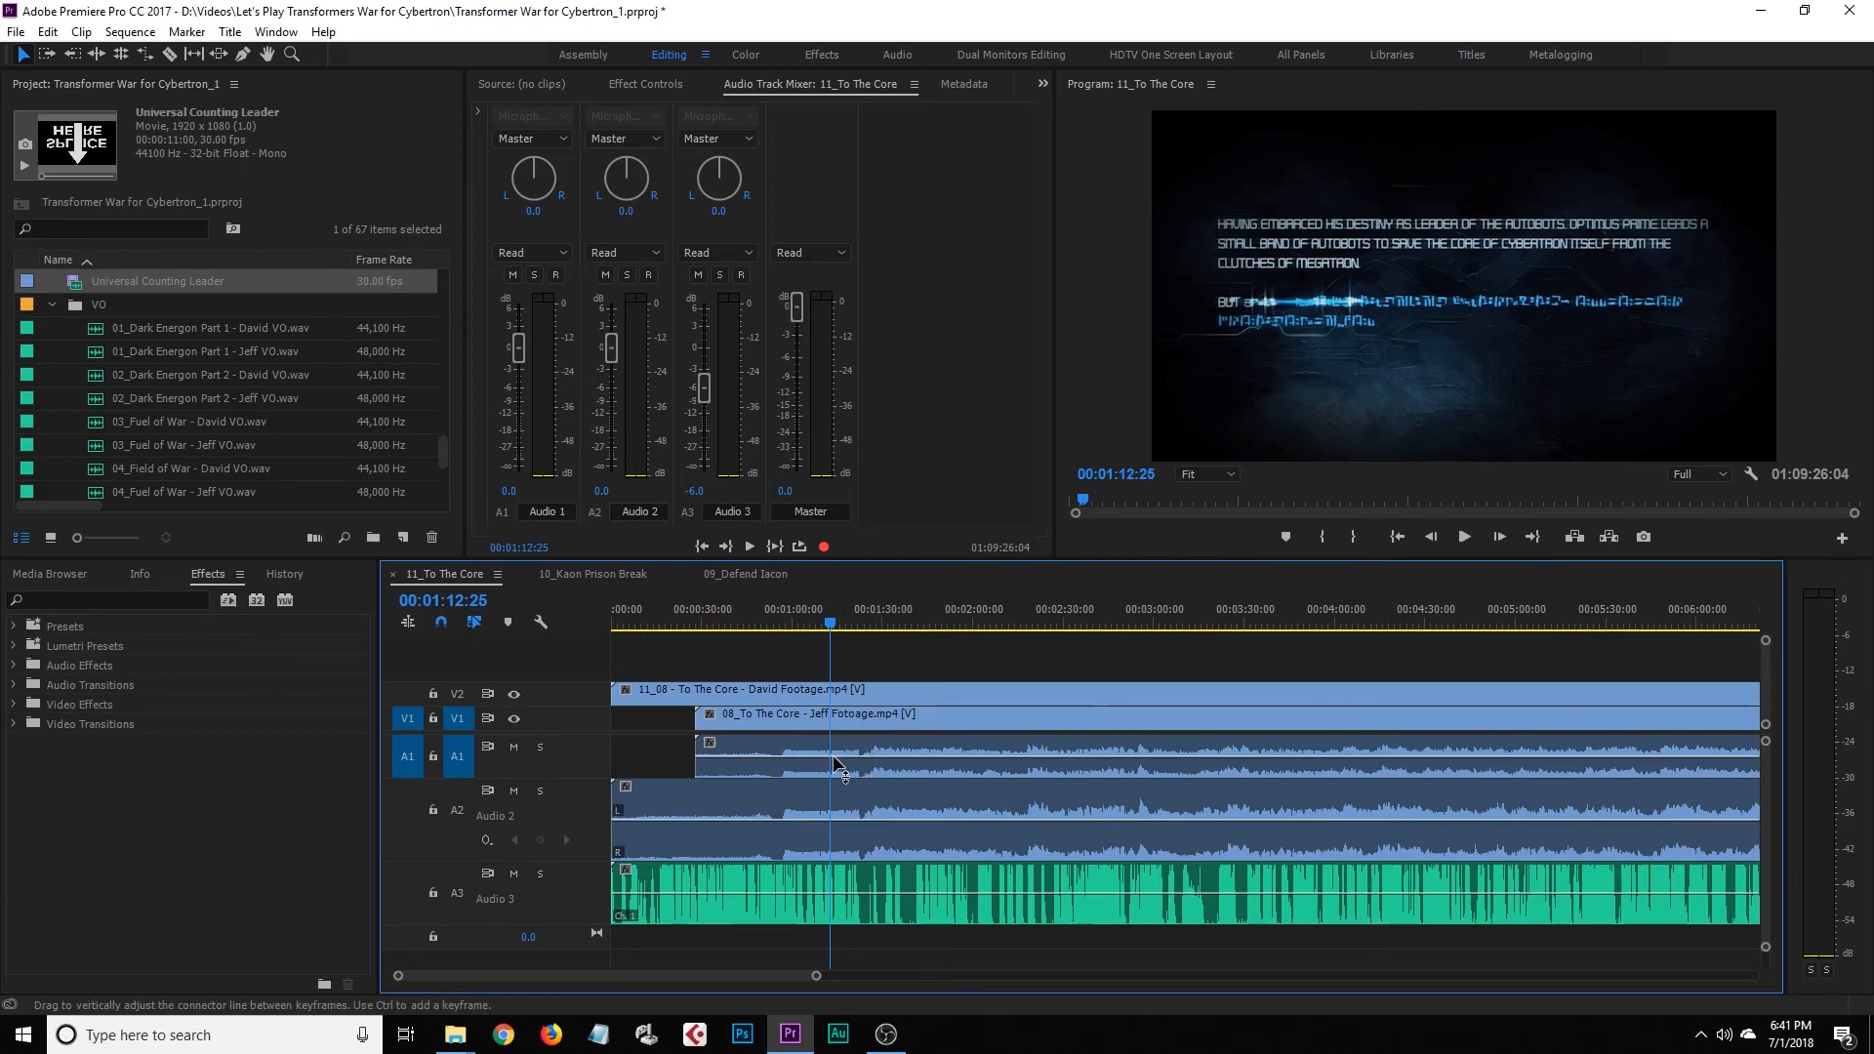
pyautogui.click(793, 750)
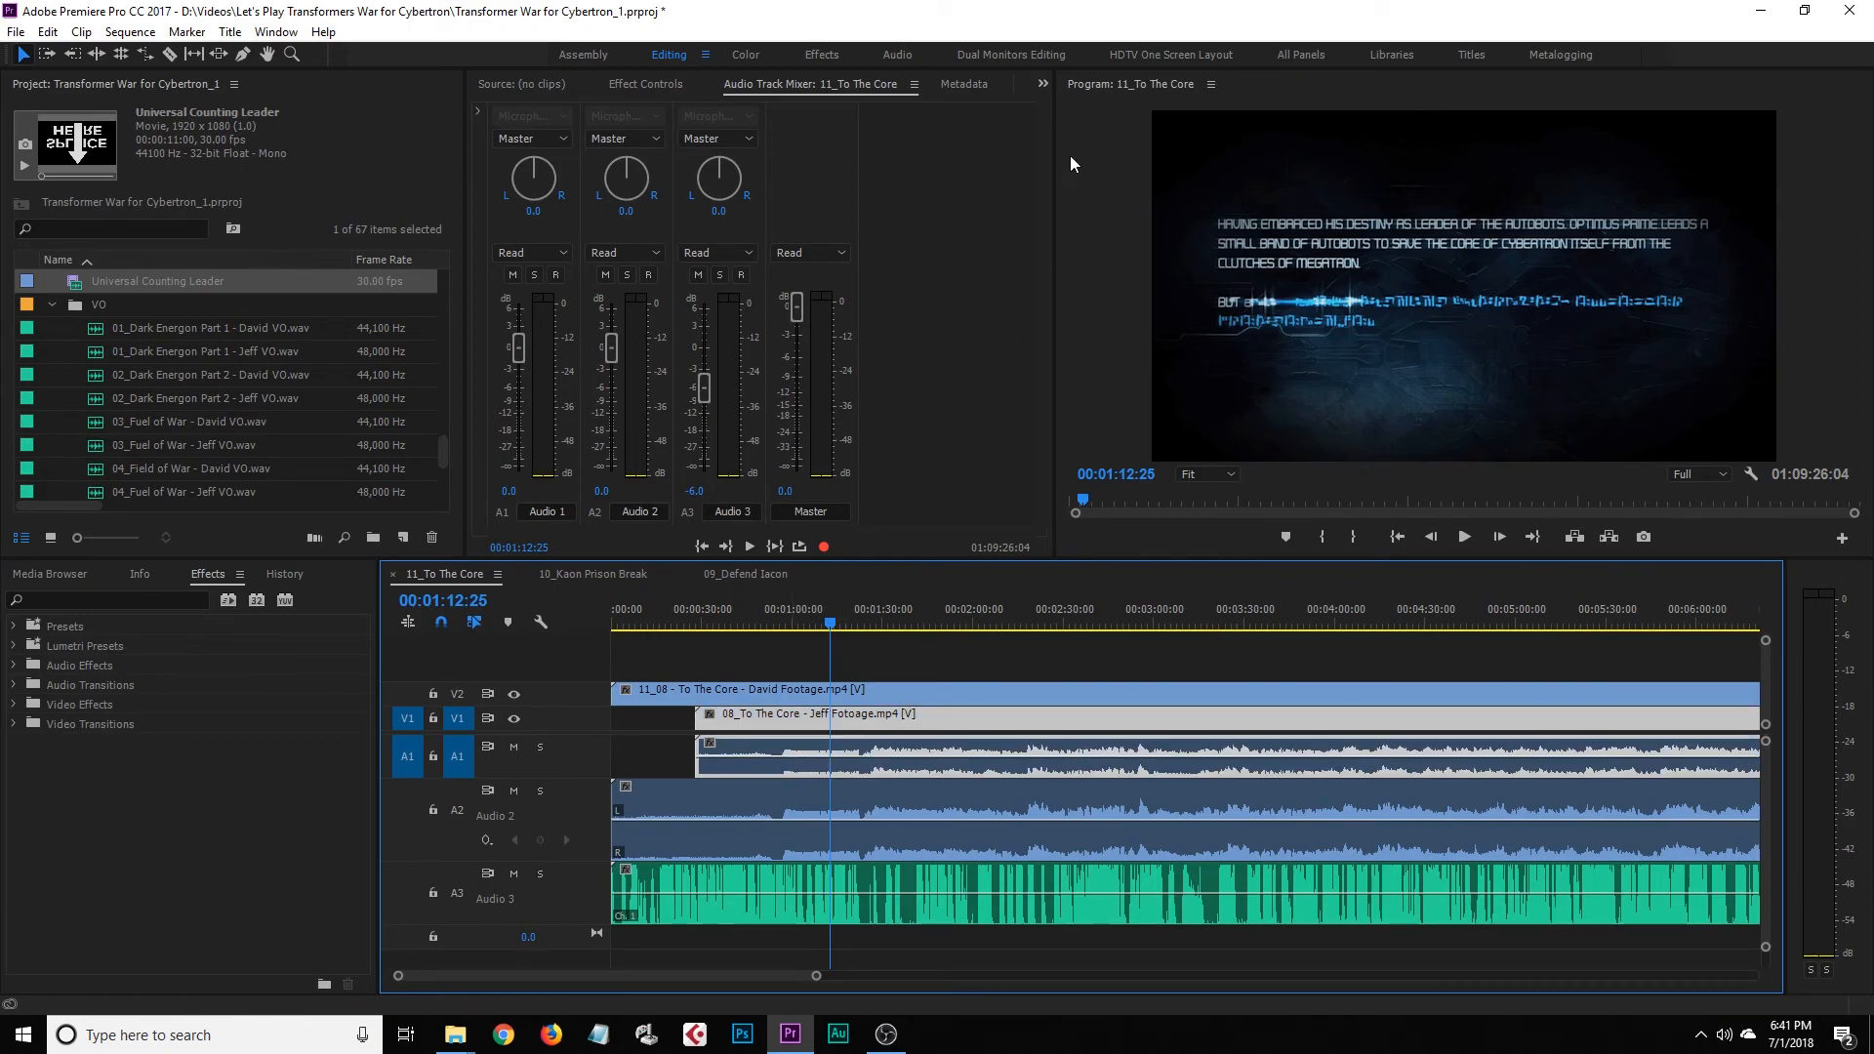
pyautogui.hotkey('ctrl', 's')
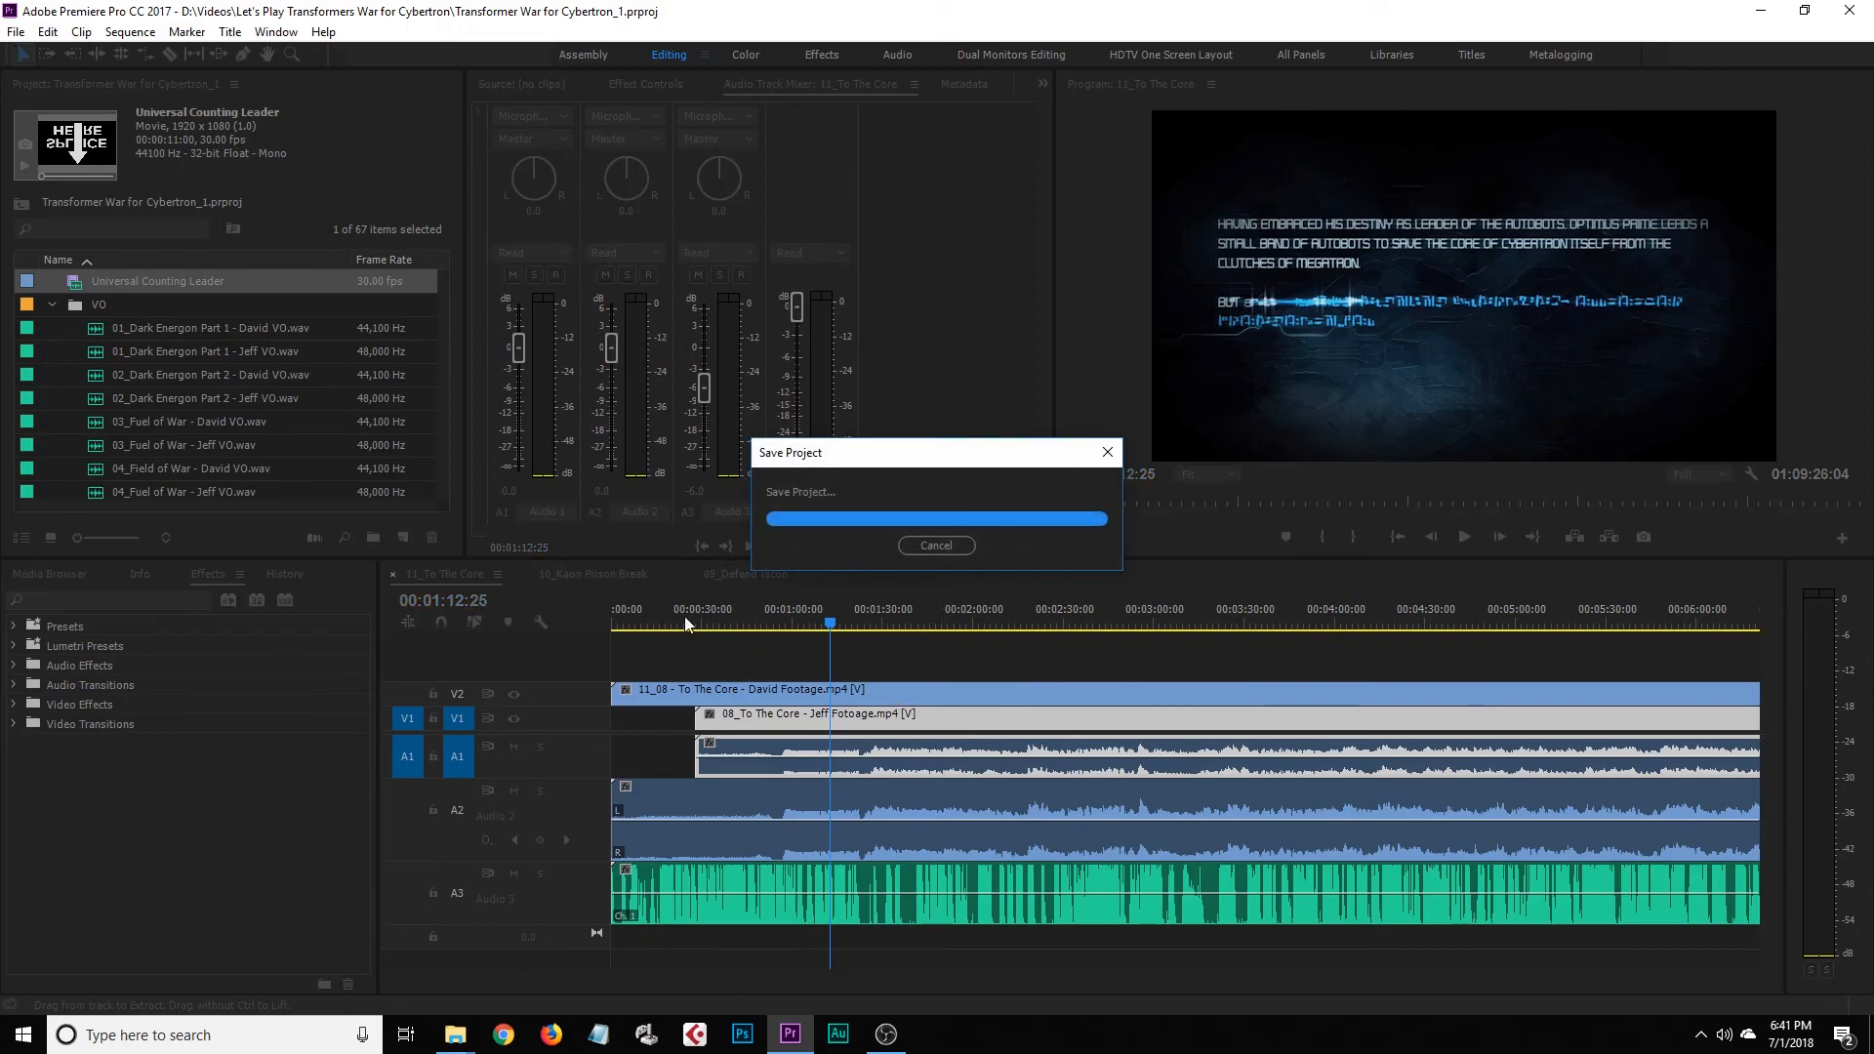
# In the 10_Kaon Prison Break sequence, examine the A1 volume keyframes around the cutscene between about 00:21:55 and 00:22:20
pyautogui.click(578, 575)
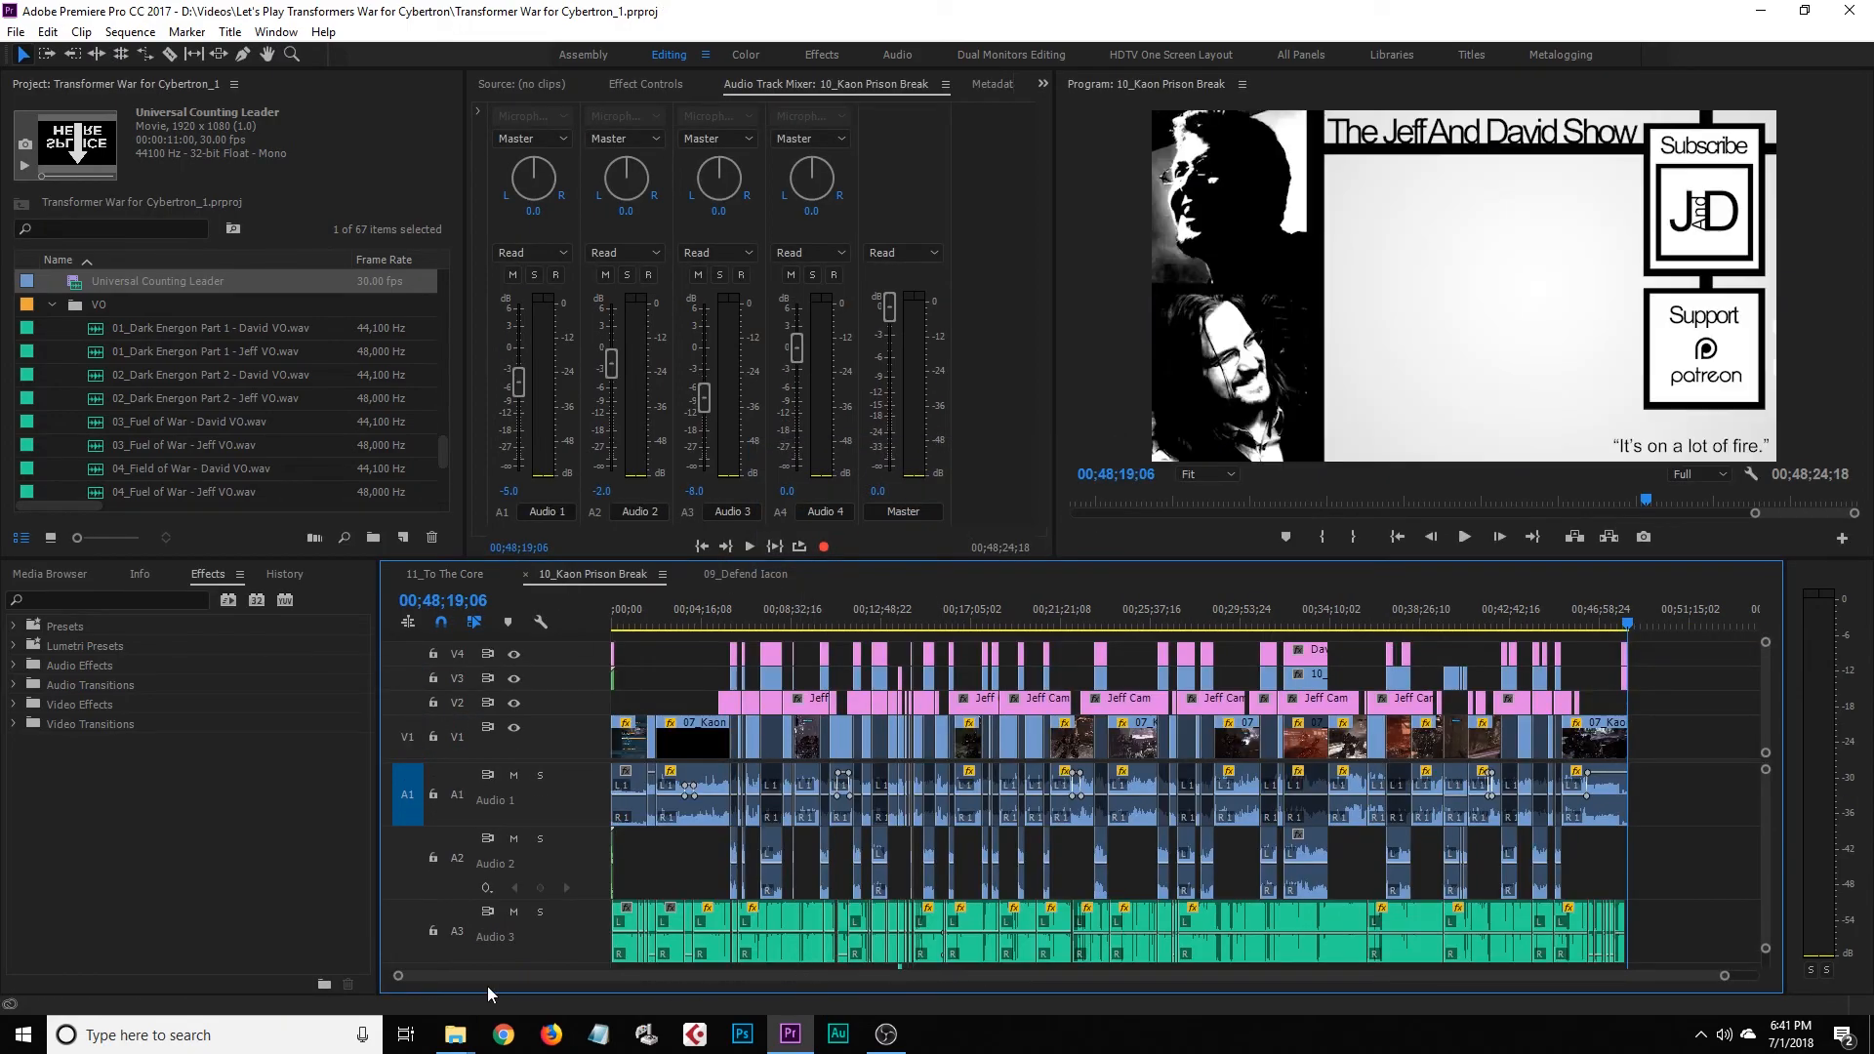
pyautogui.moveTo(399, 979); pyautogui.dragTo(976, 982)
pyautogui.moveTo(1392, 982); pyautogui.dragTo(864, 986)
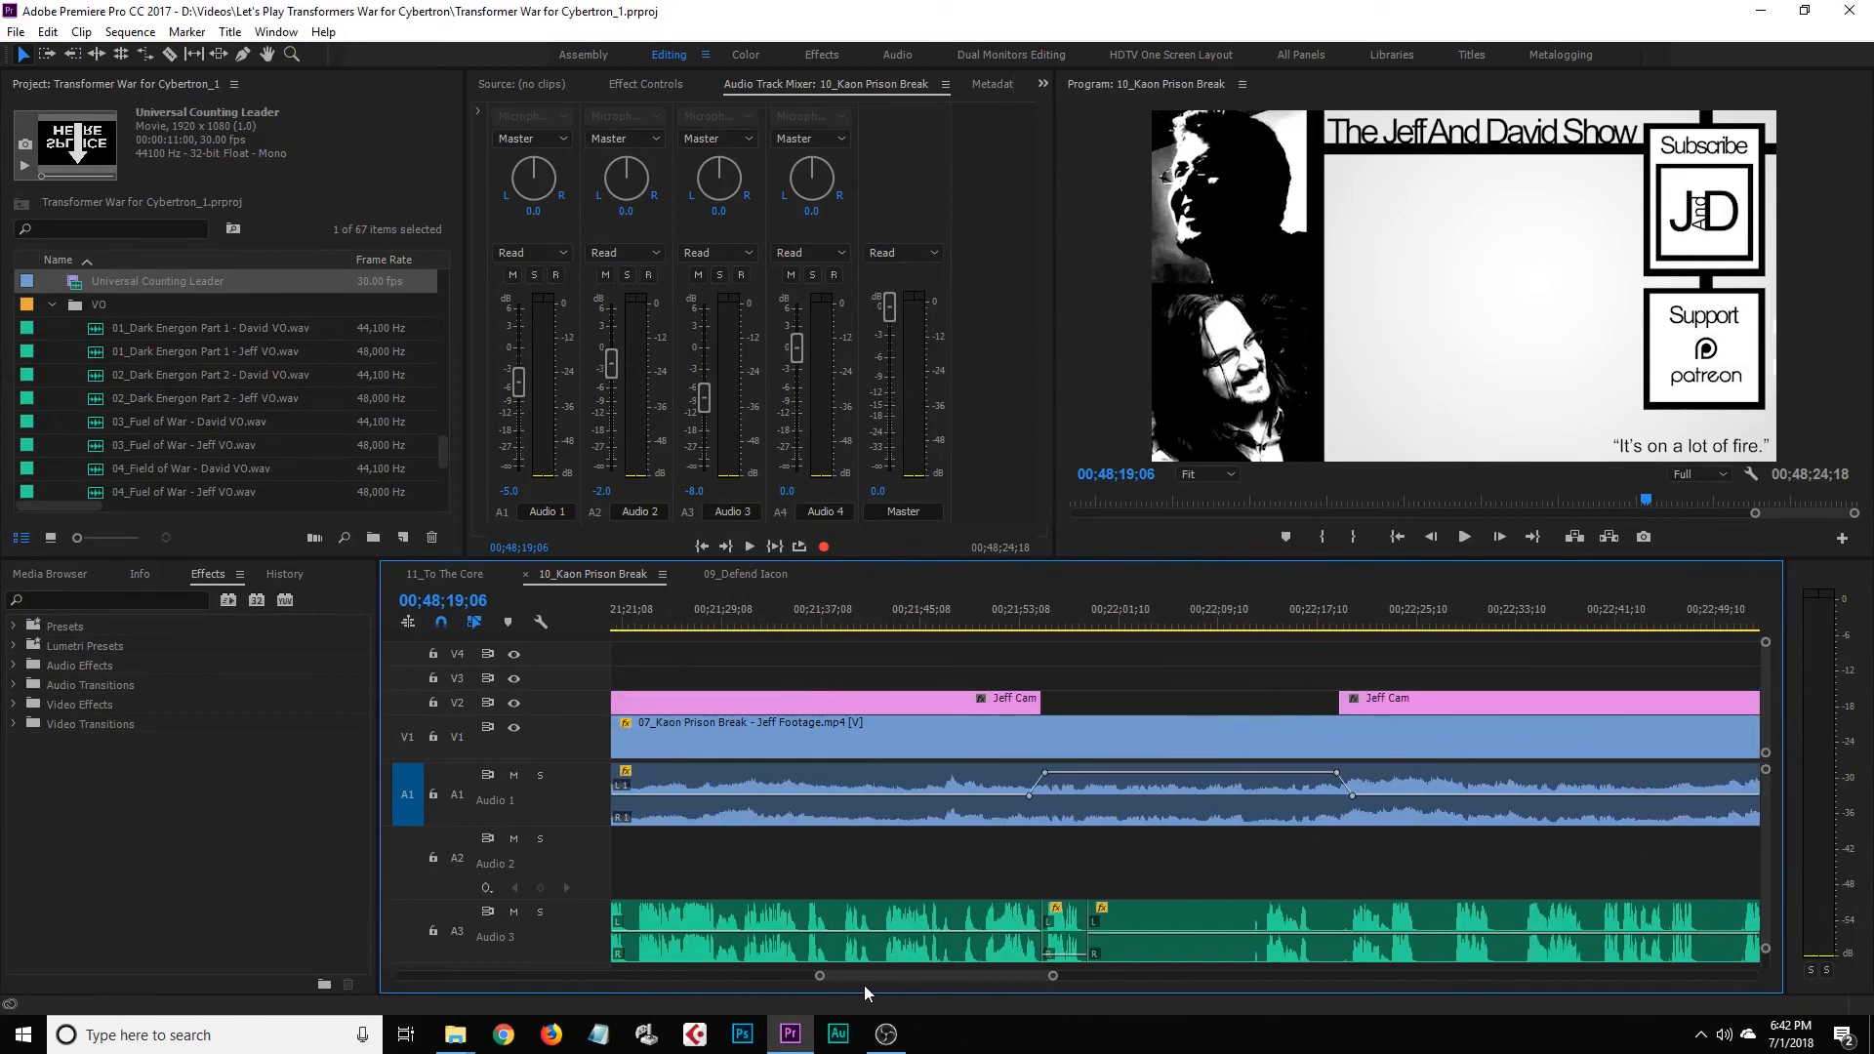
pyautogui.click(1081, 732)
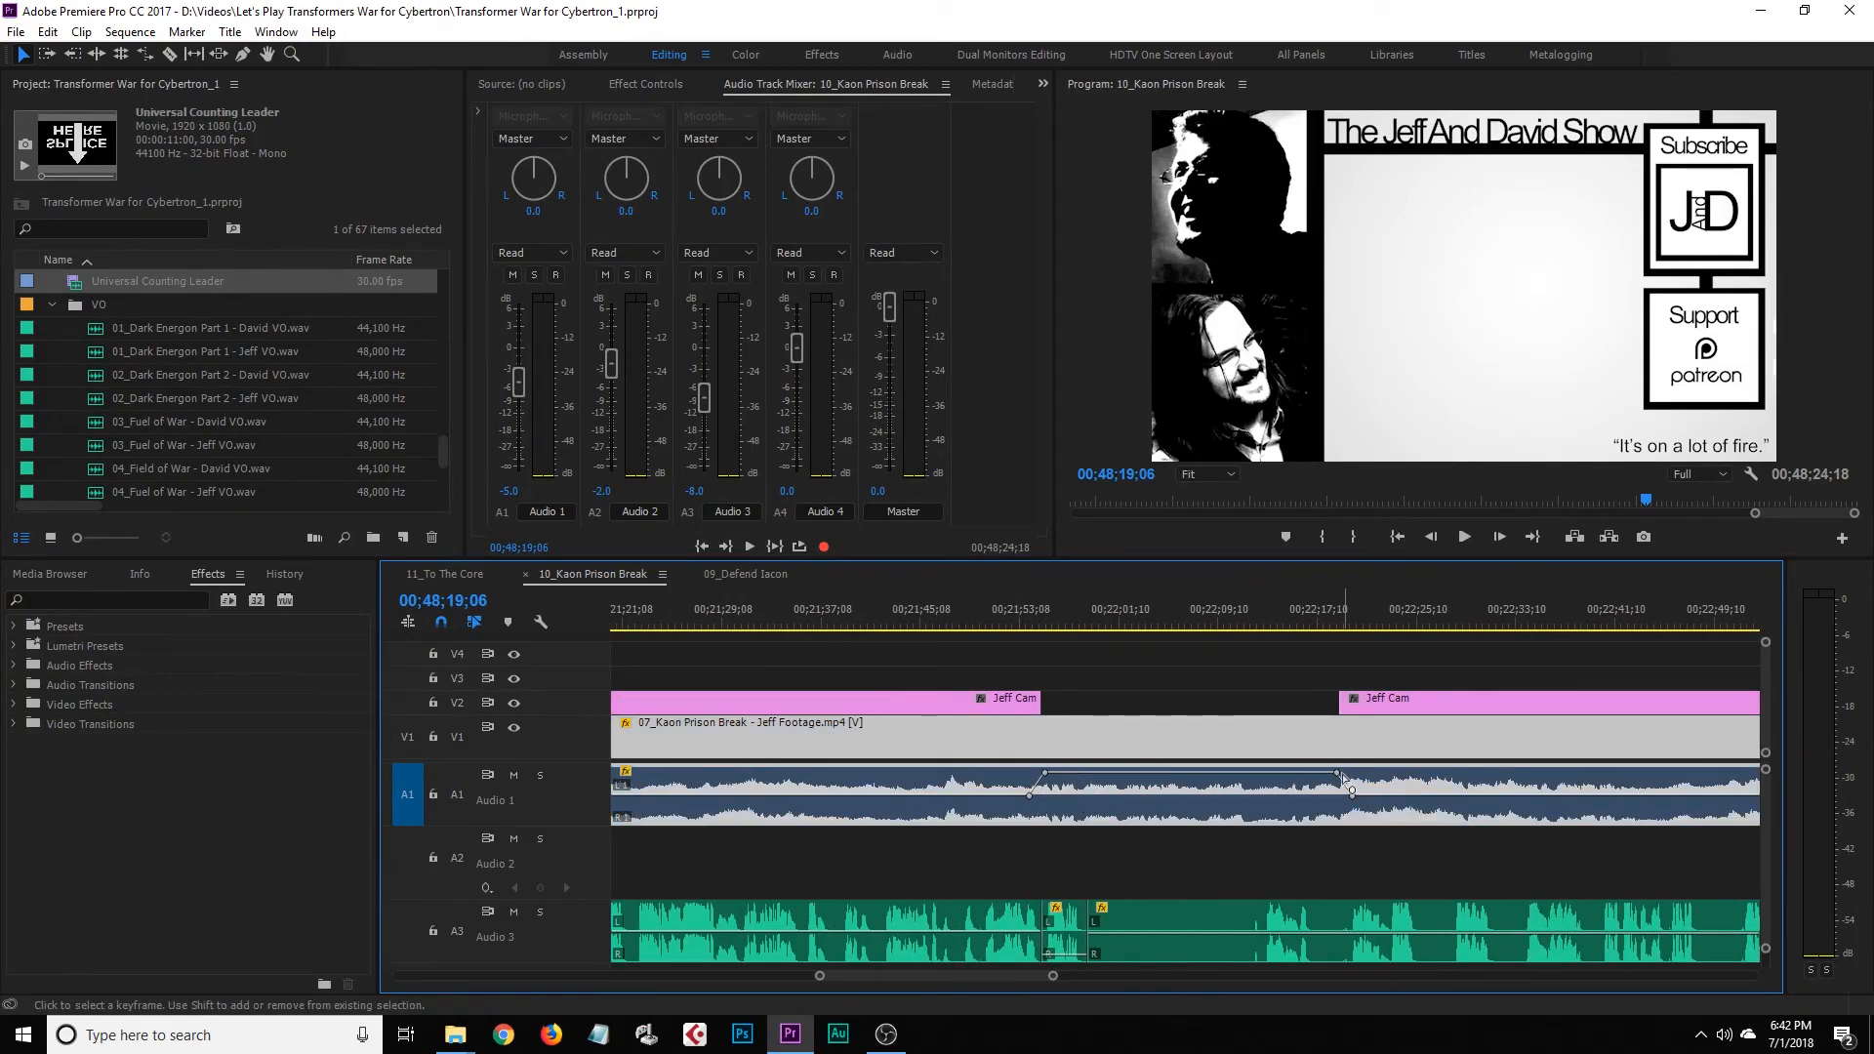
pyautogui.click(1073, 621)
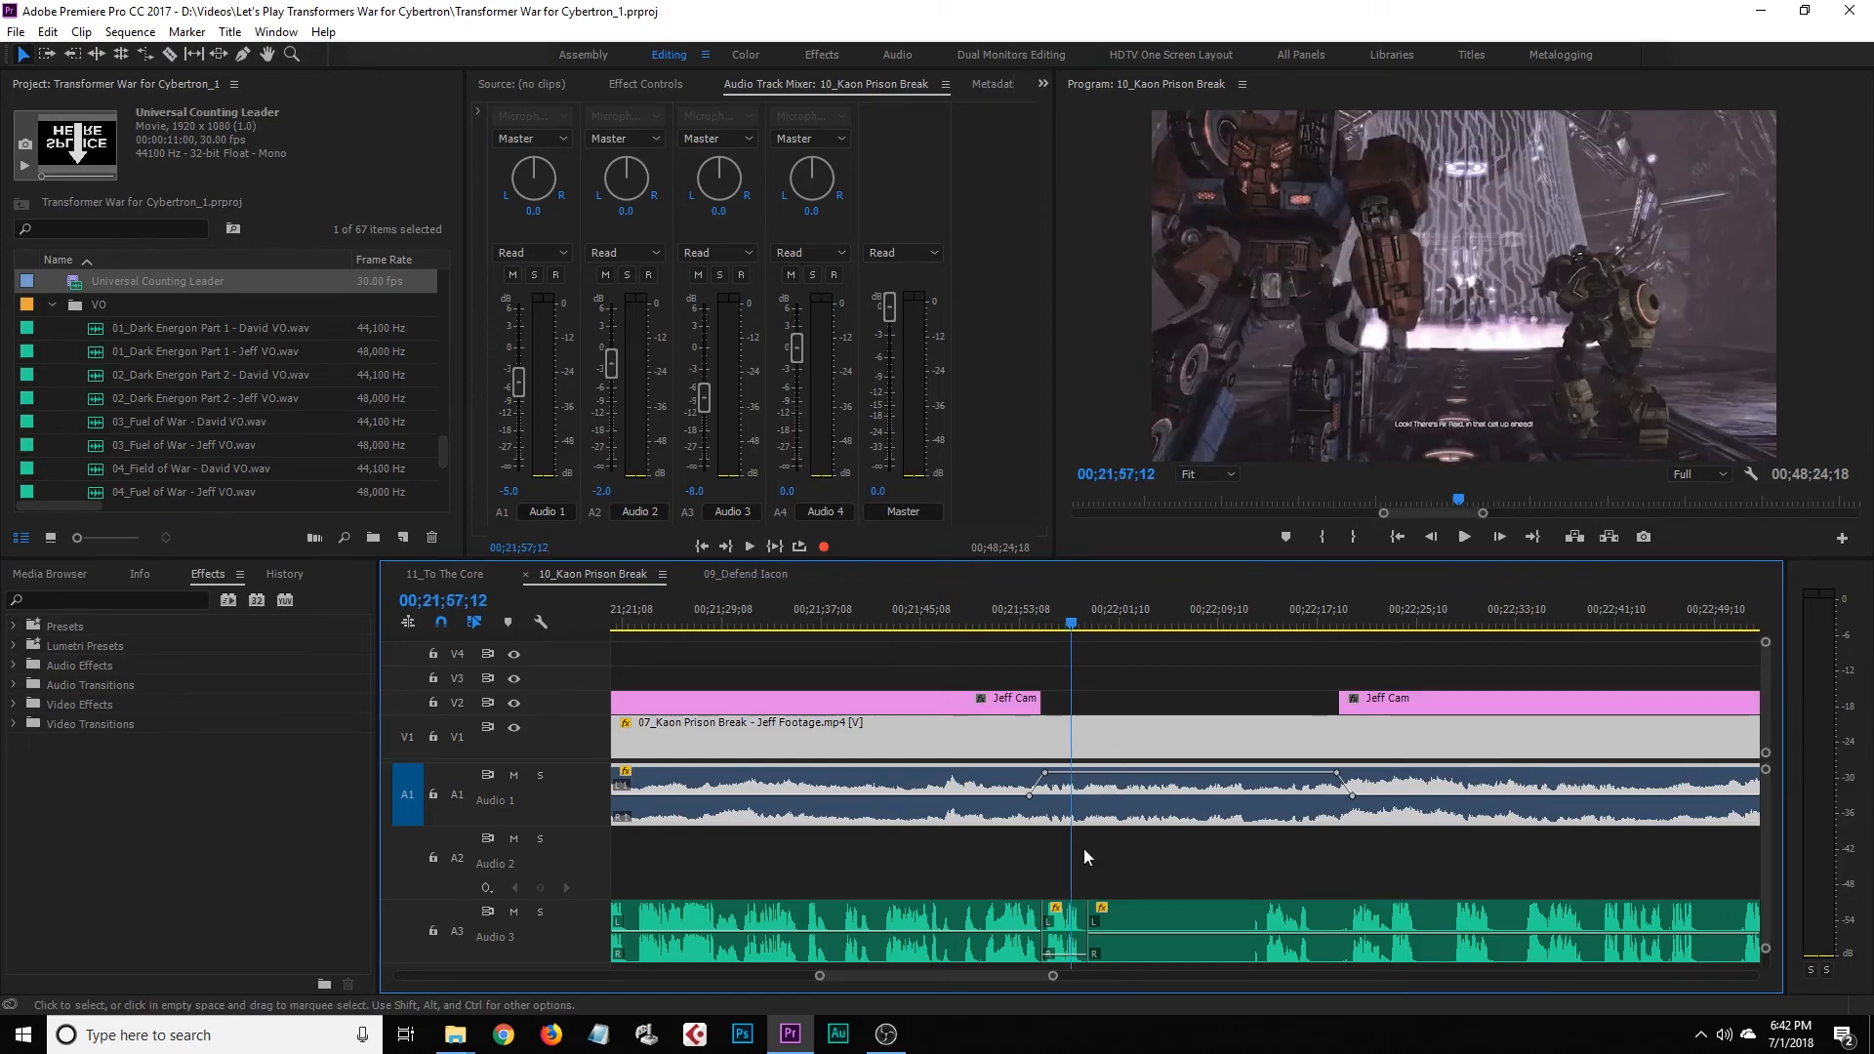
pyautogui.moveTo(1080, 641); pyautogui.dragTo(1287, 727)
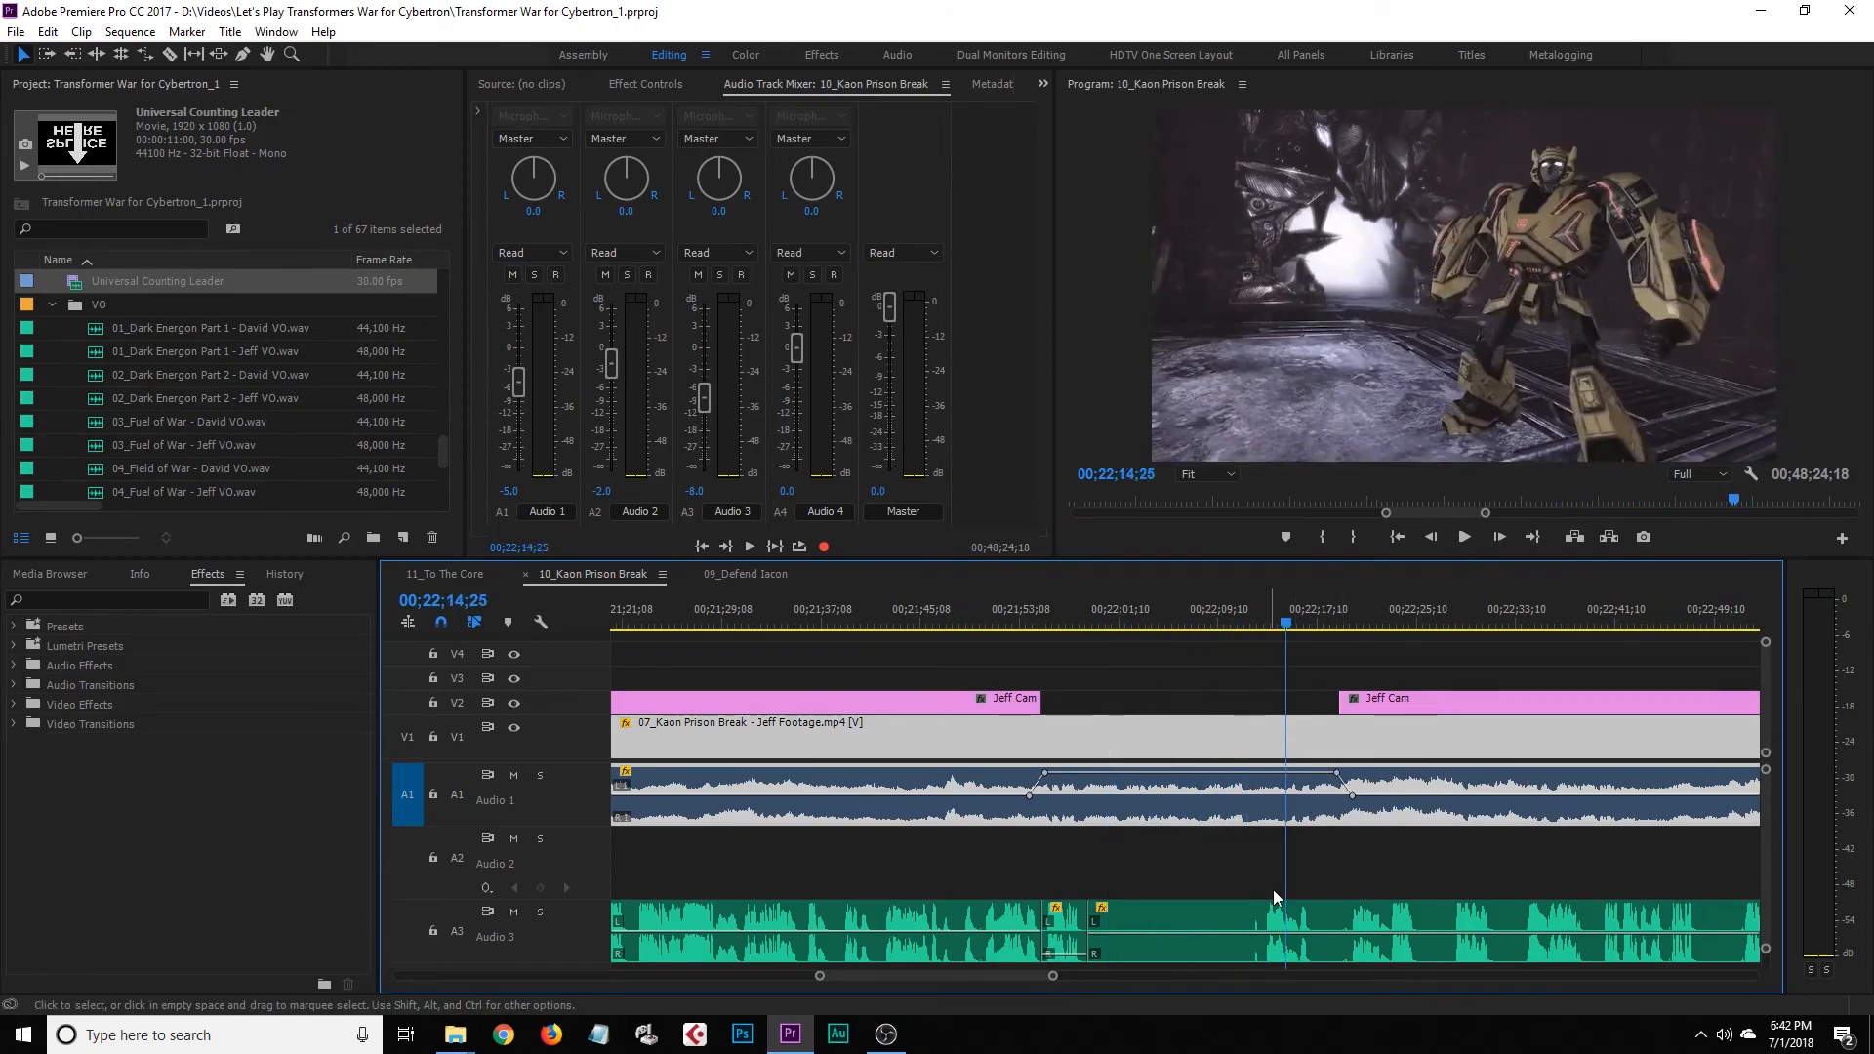
pyautogui.click(1242, 877)
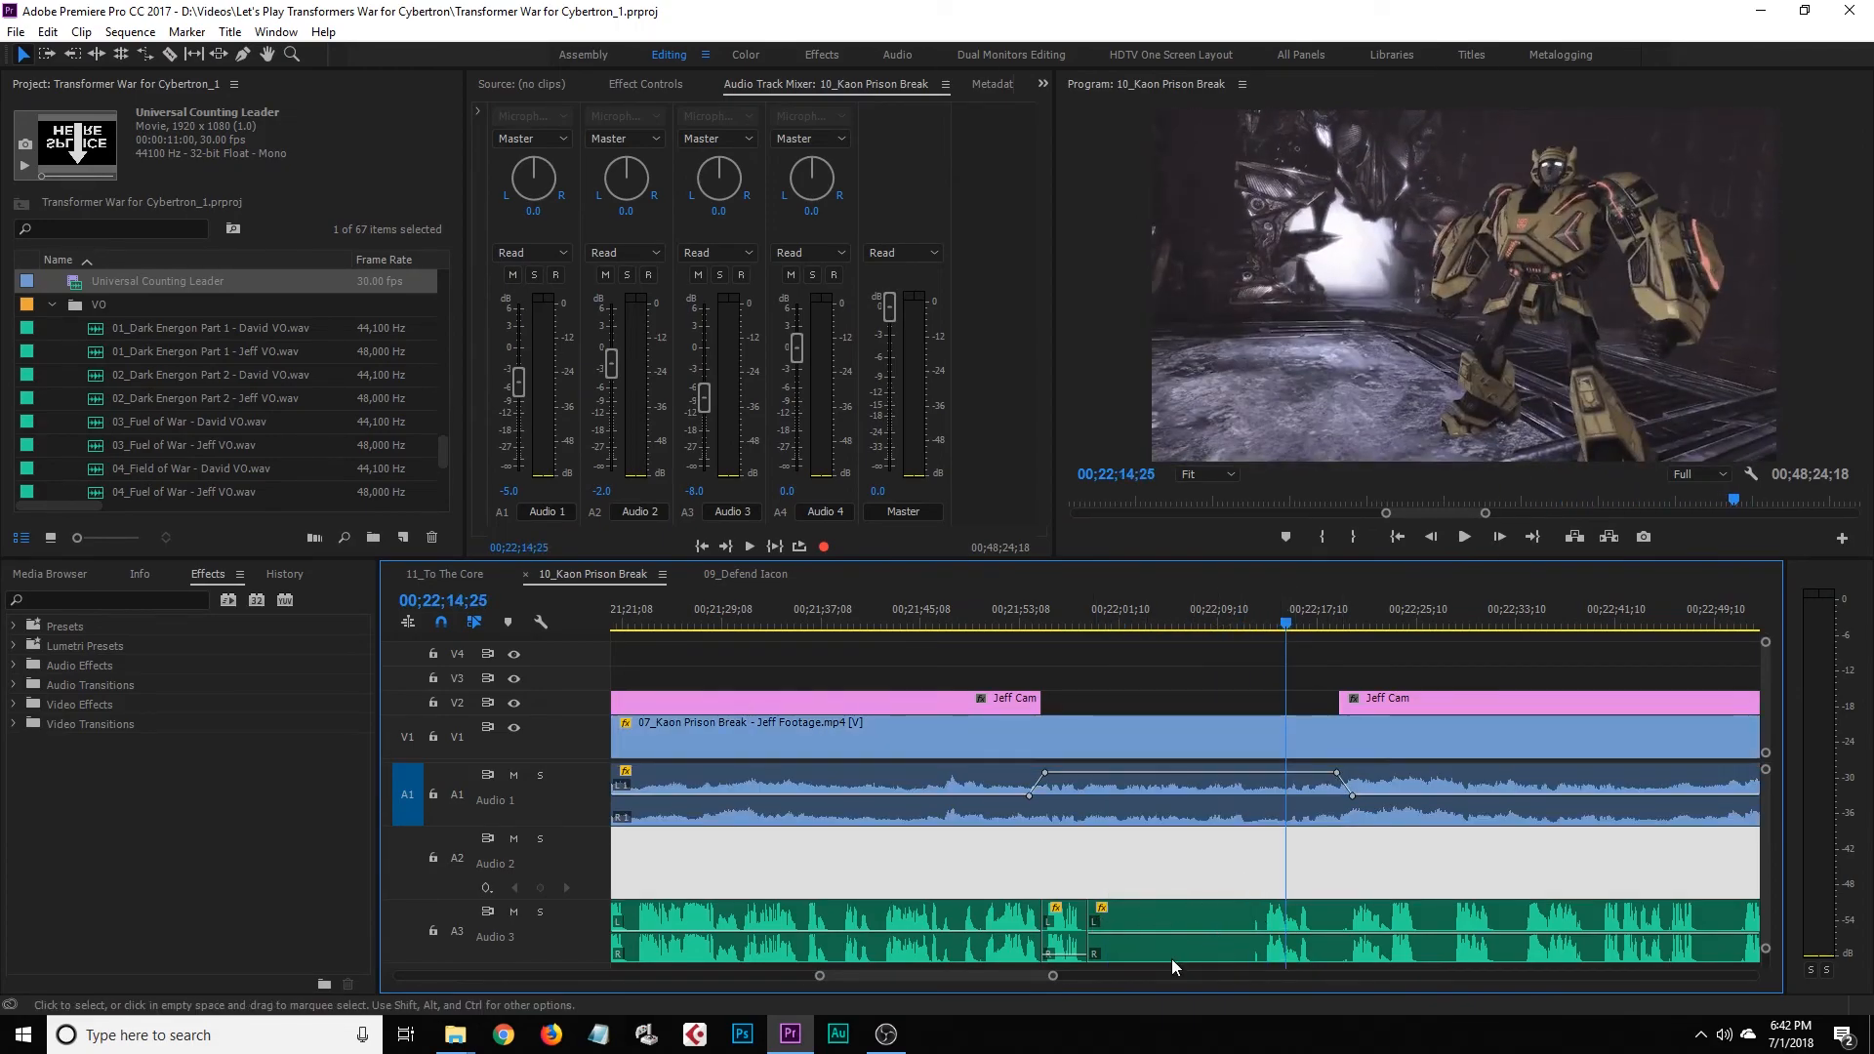
pyautogui.click(1367, 625)
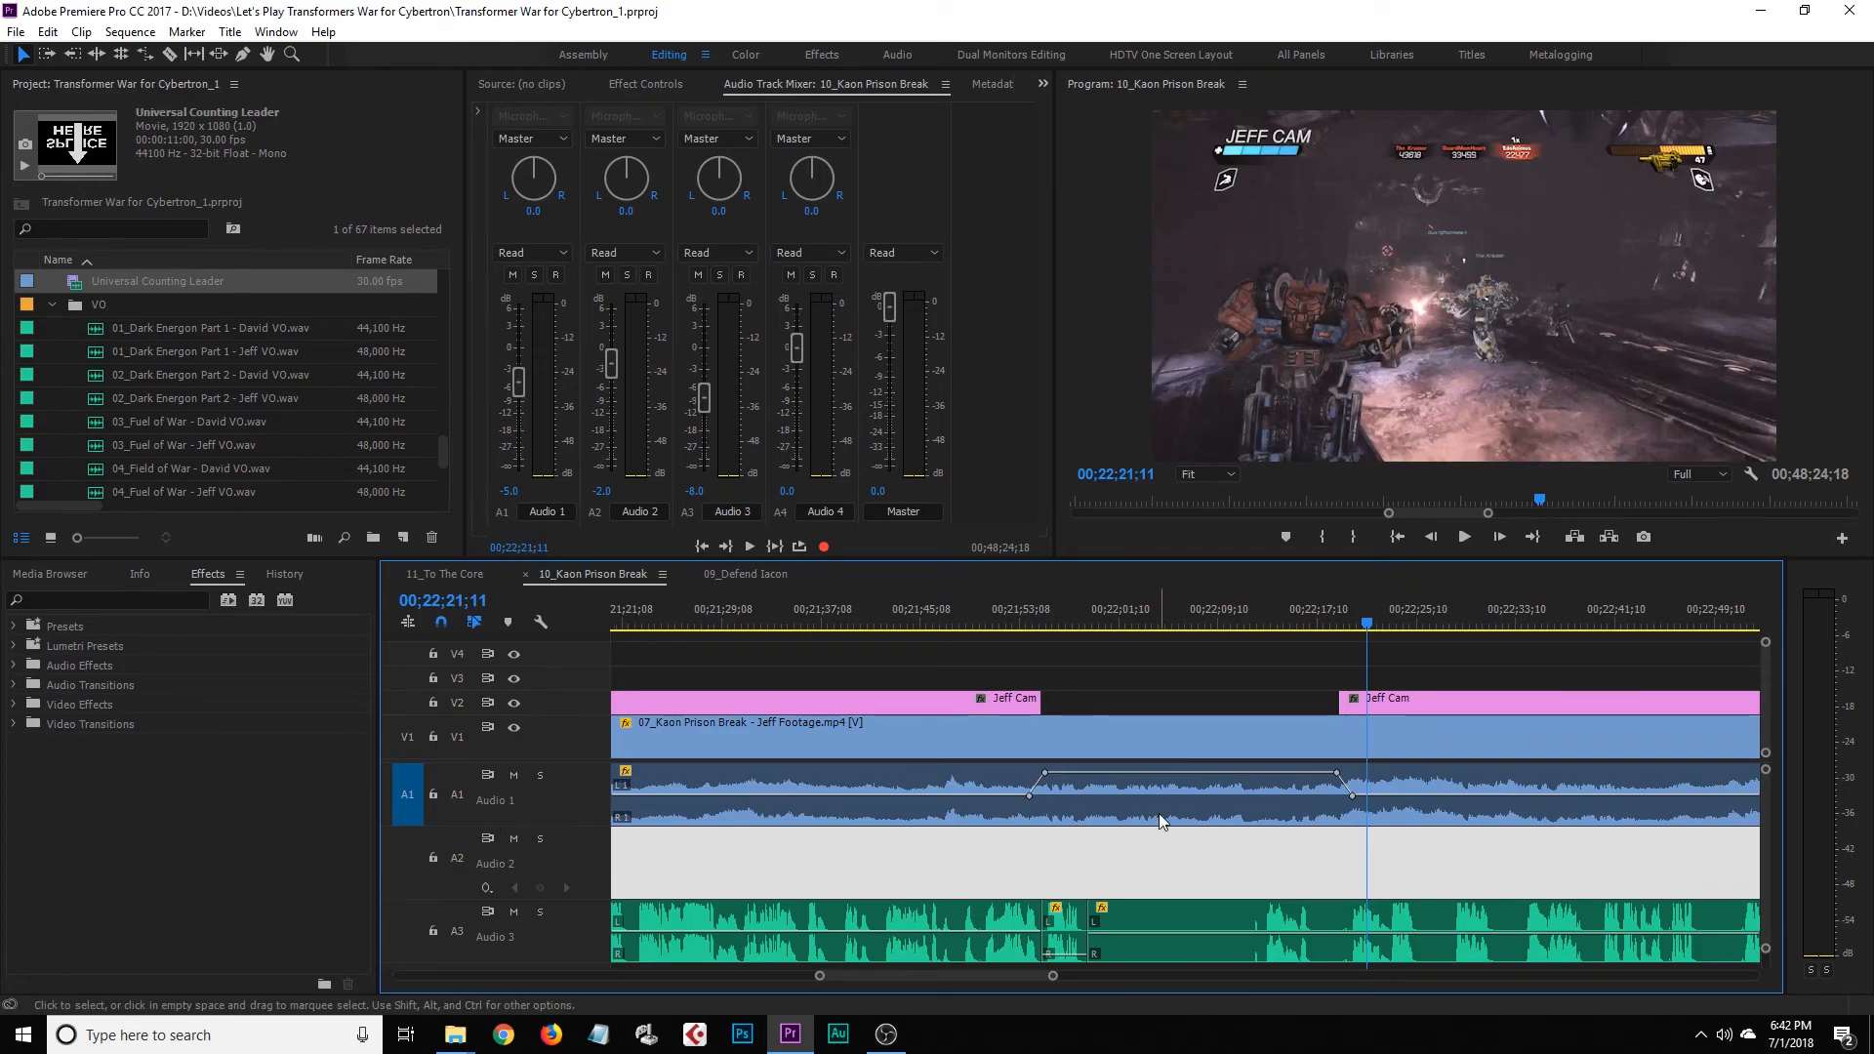
pyautogui.click(801, 730)
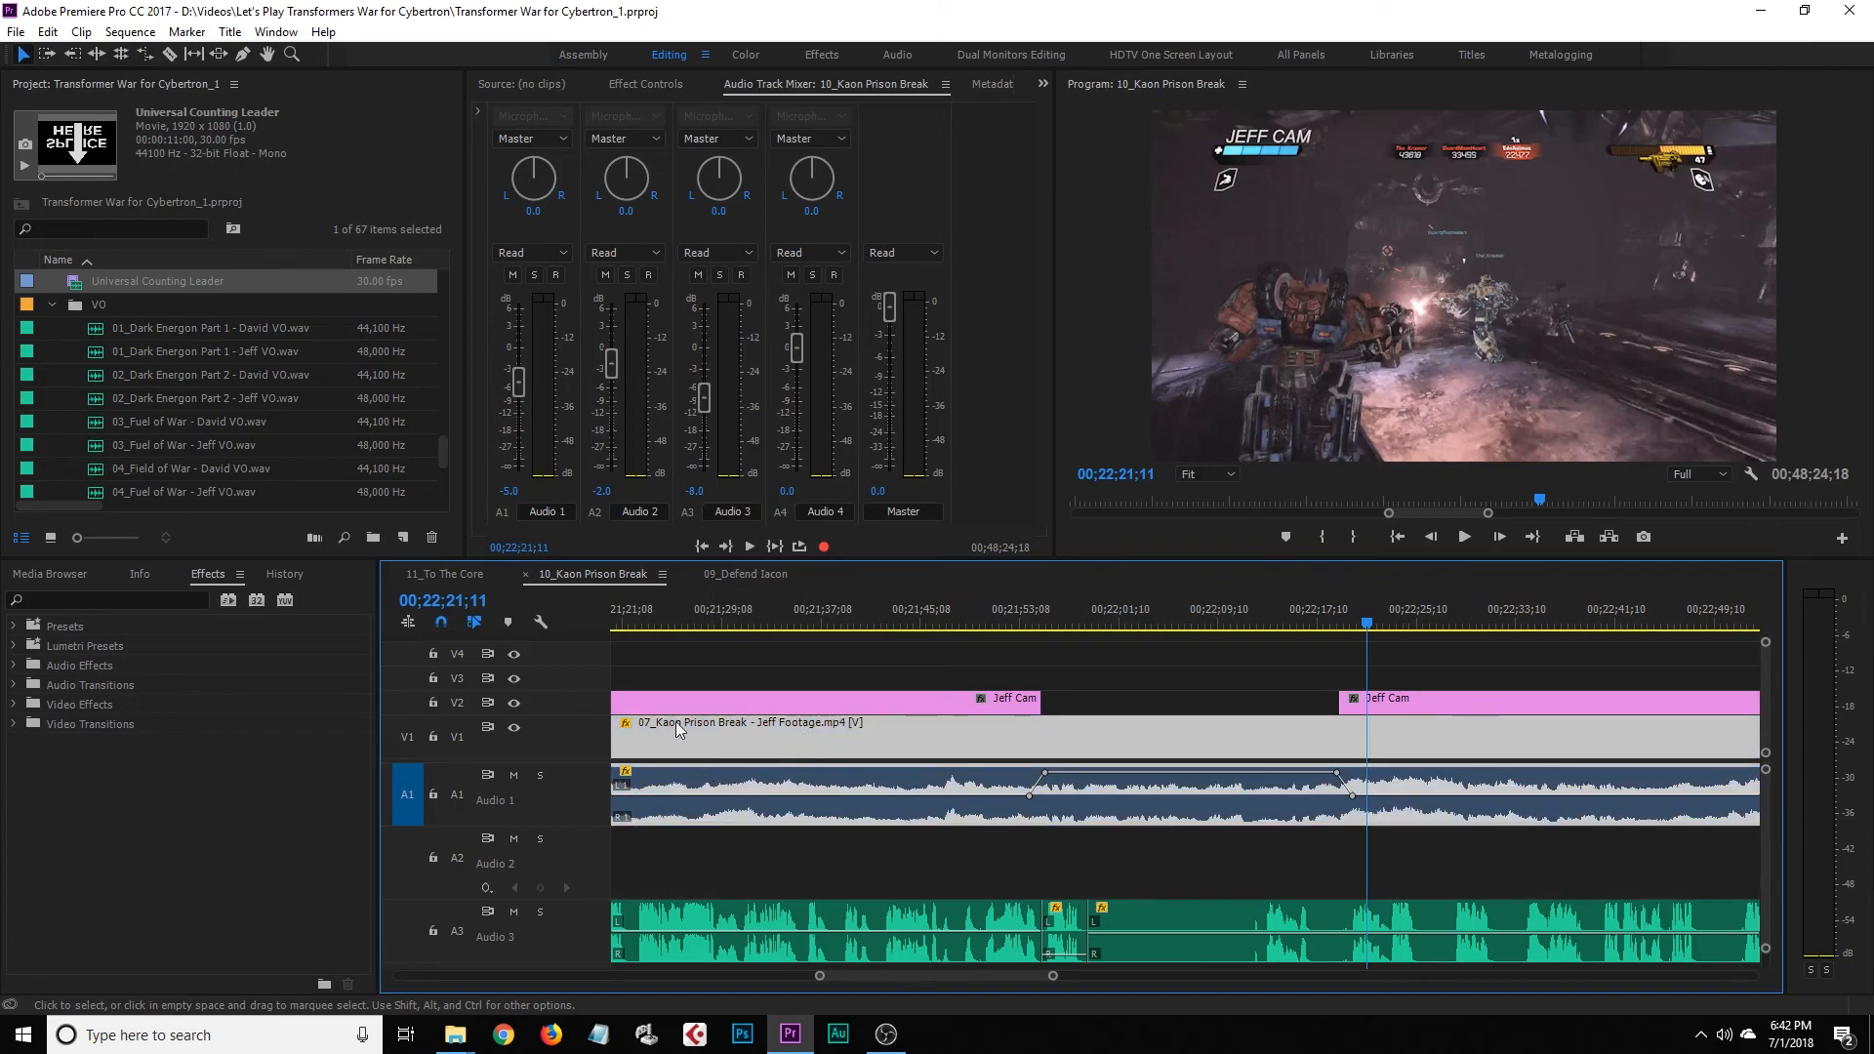
pyautogui.click(774, 865)
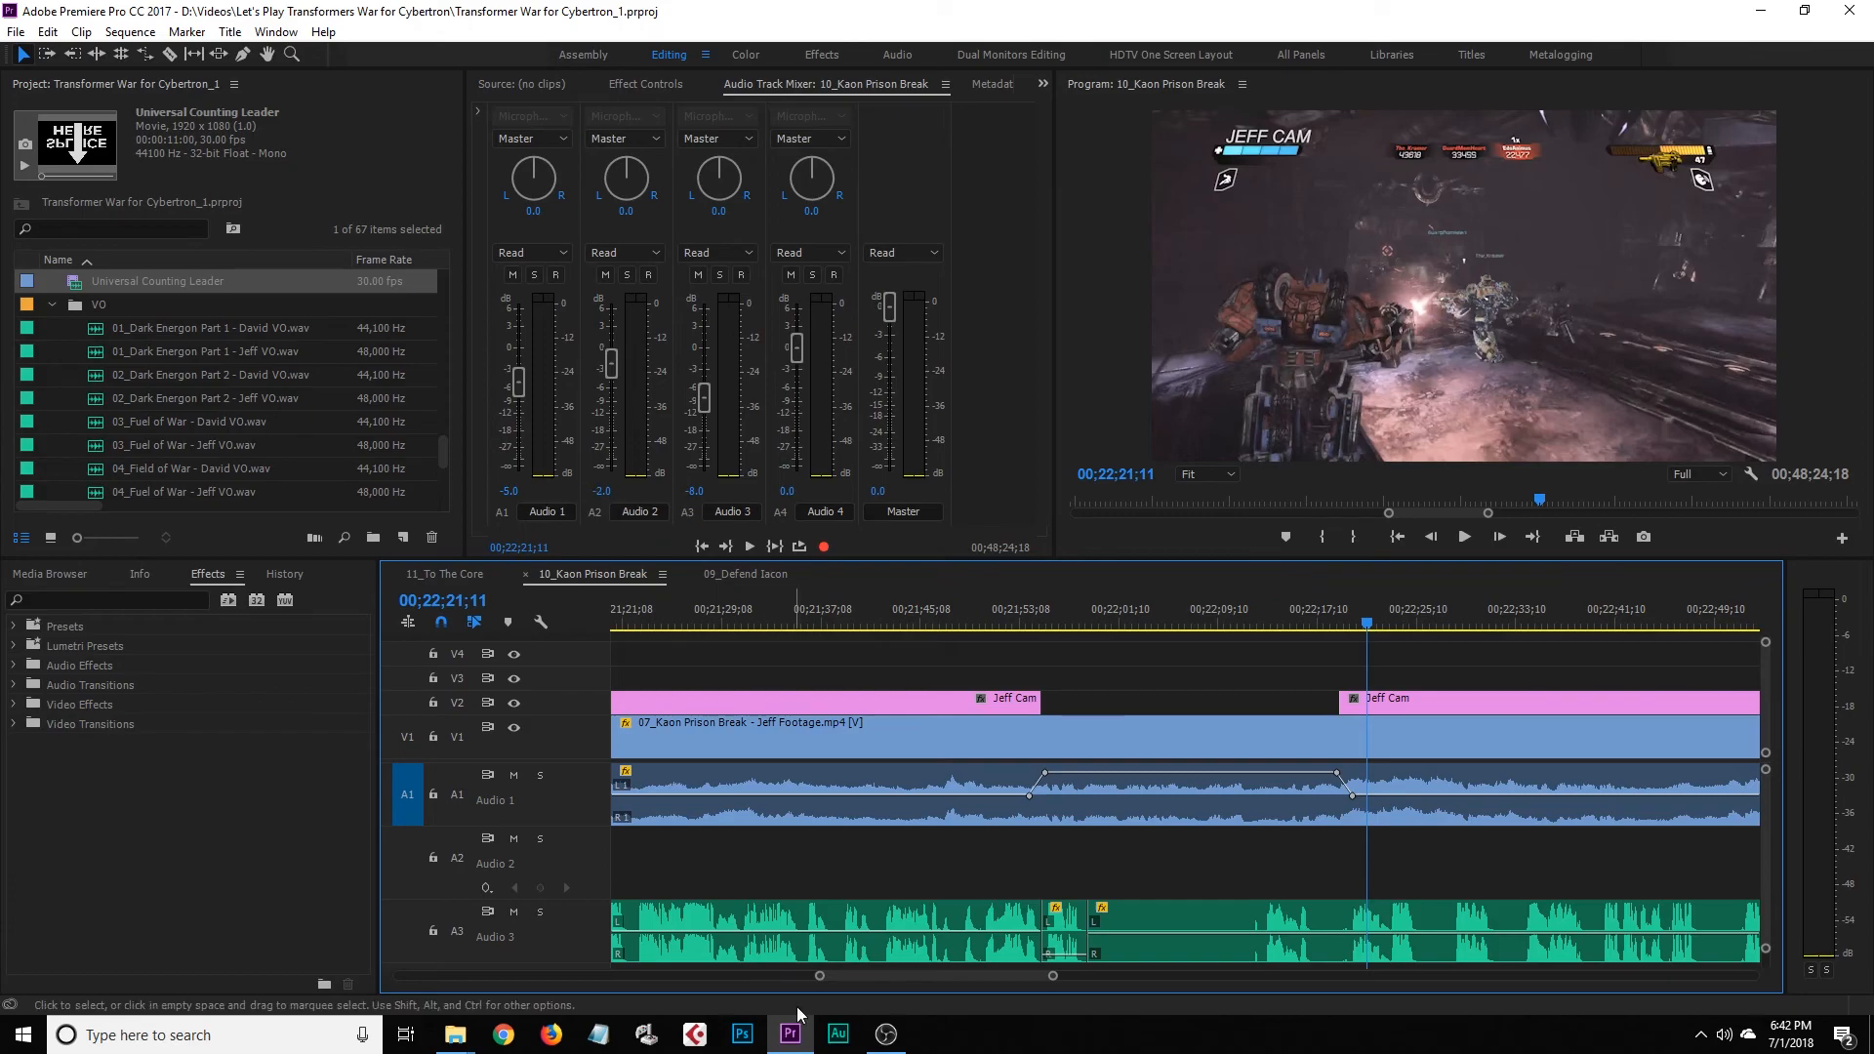
# Find the section using the other player's V3 footage and A2 audio, and play it from 00:20:43:07
pyautogui.moveTo(935, 974)
pyautogui.mouseDown()
pyautogui.moveTo(888, 987)
pyautogui.moveTo(910, 988)
pyautogui.mouseUp()
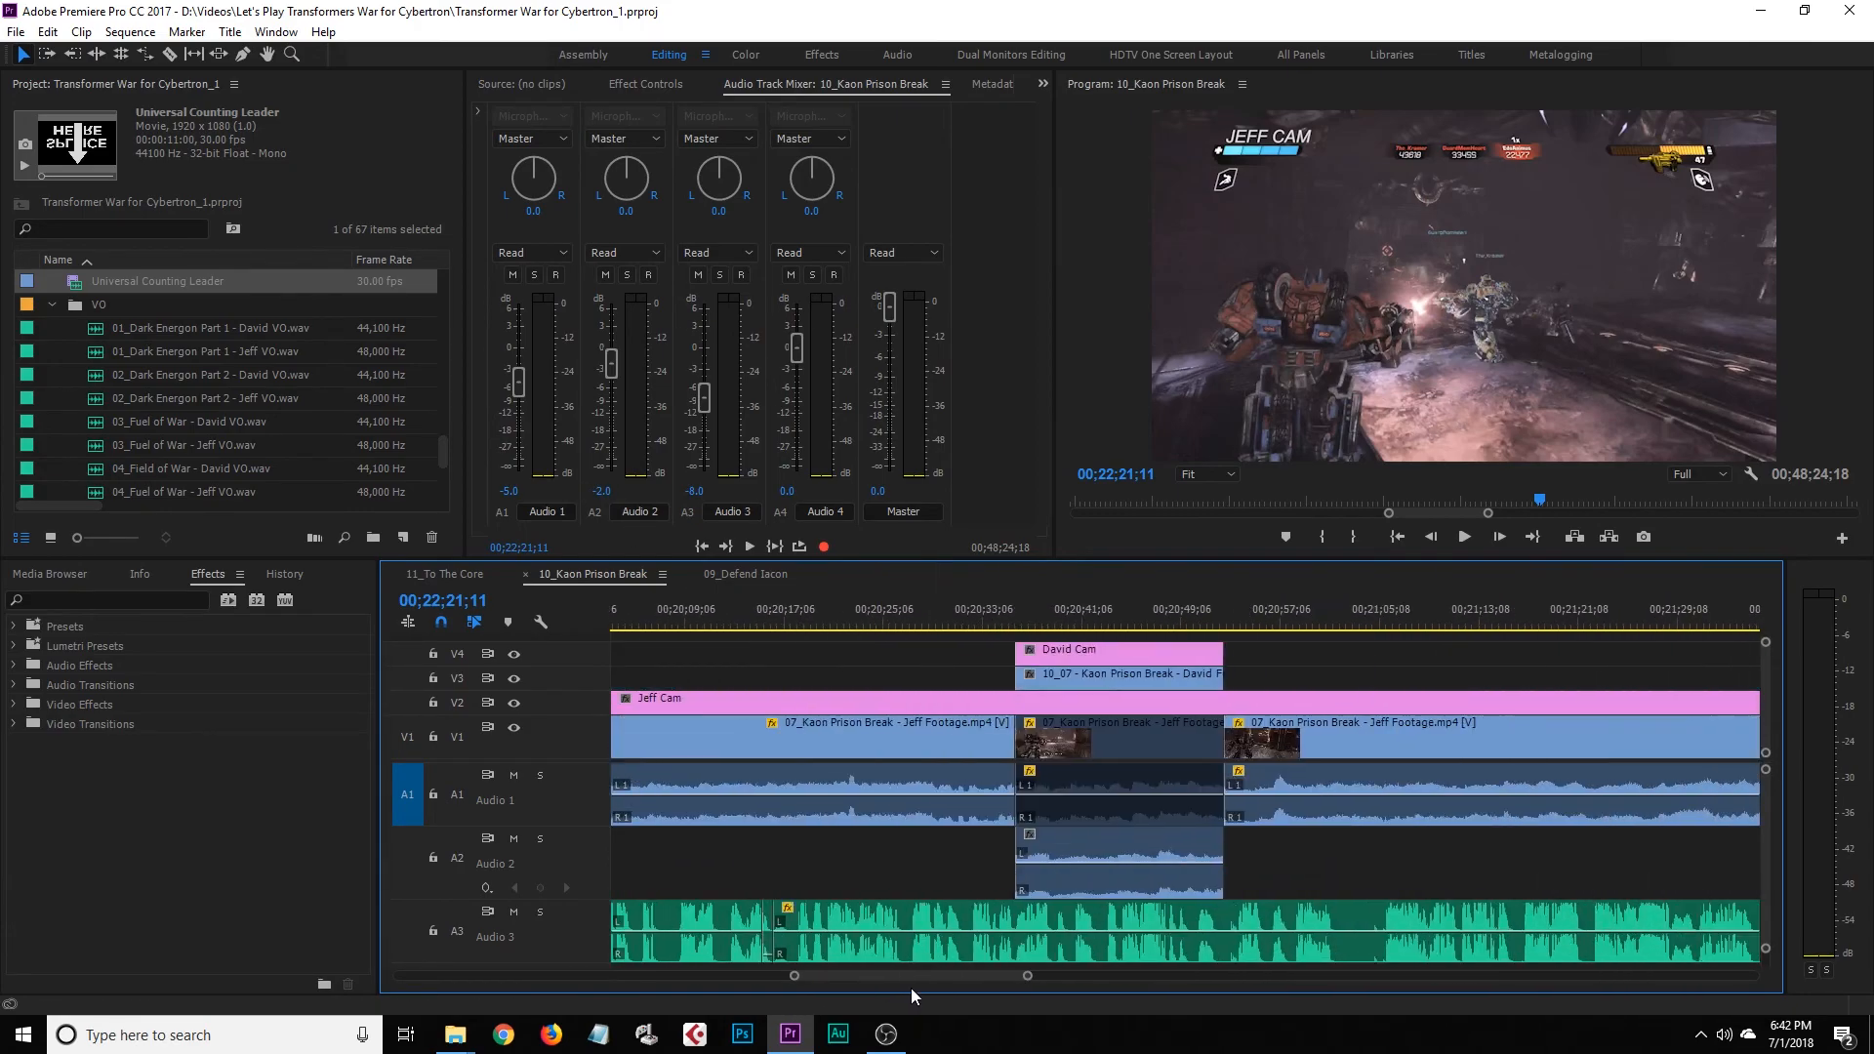
pyautogui.click(1092, 679)
pyautogui.click(1109, 617)
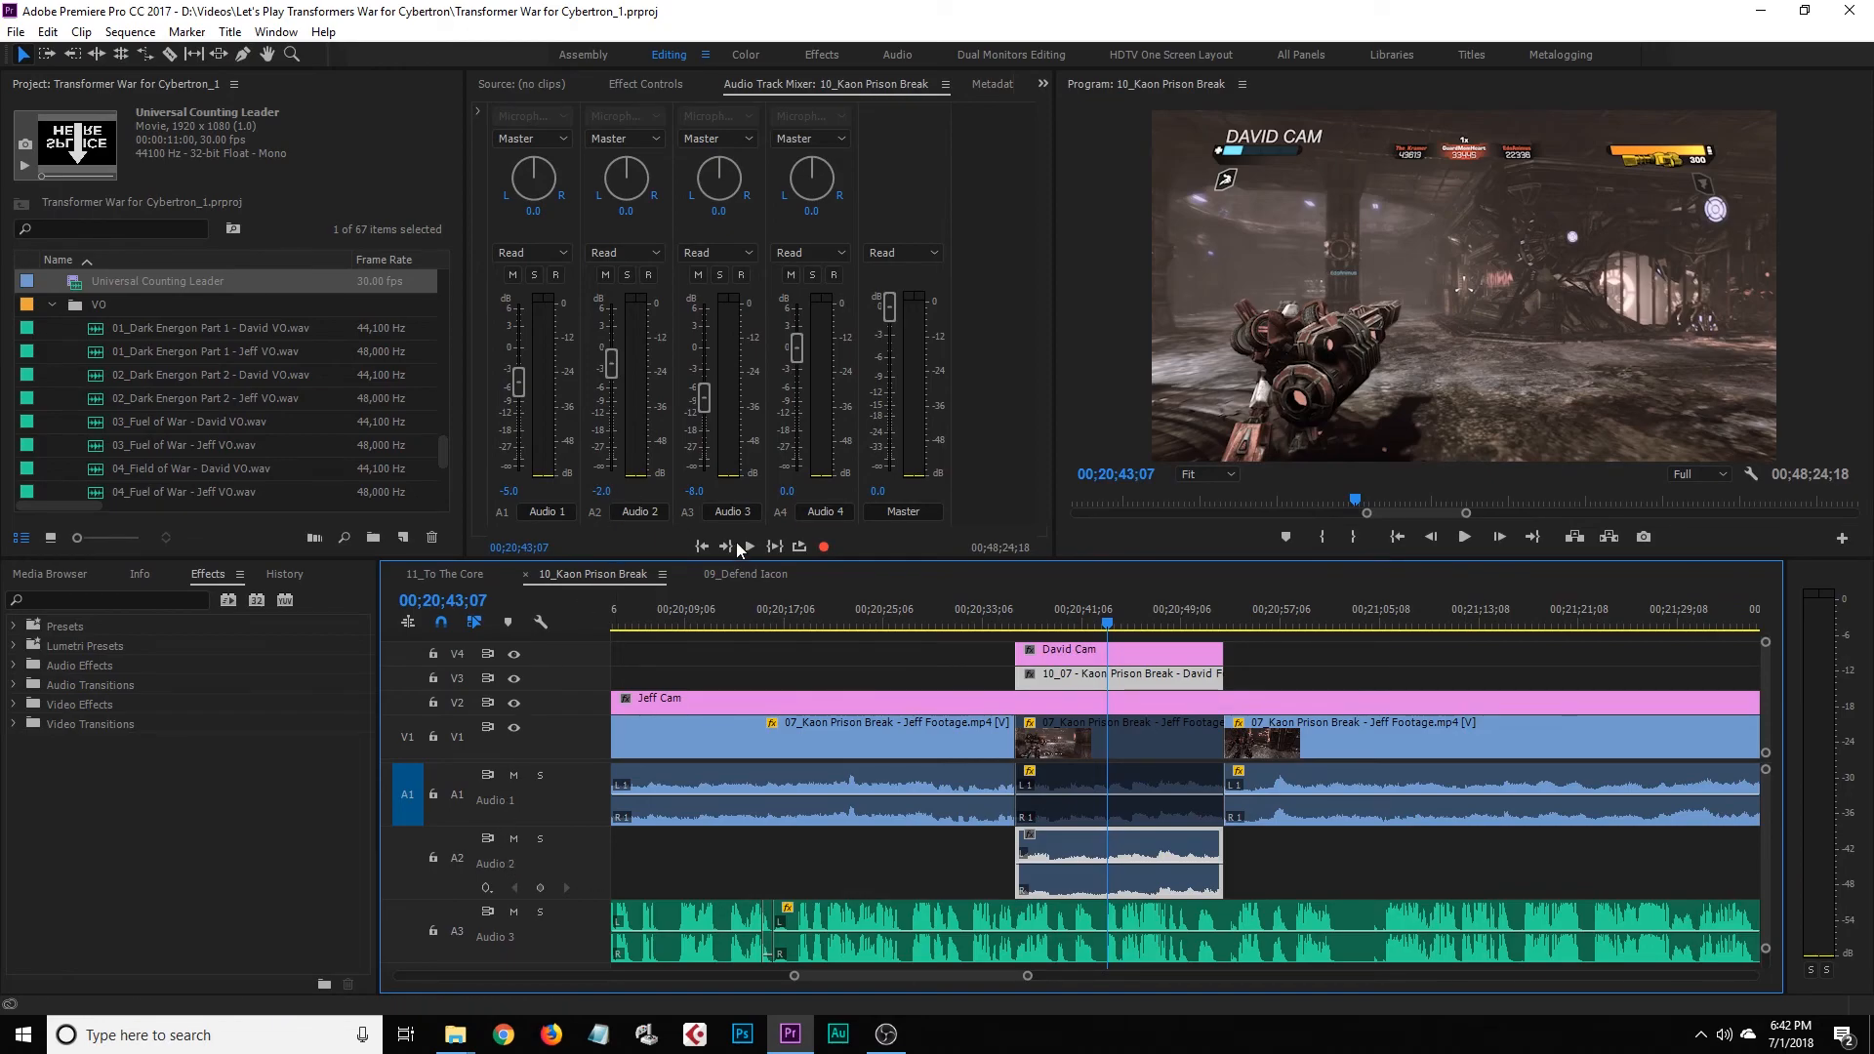
pyautogui.press('space')
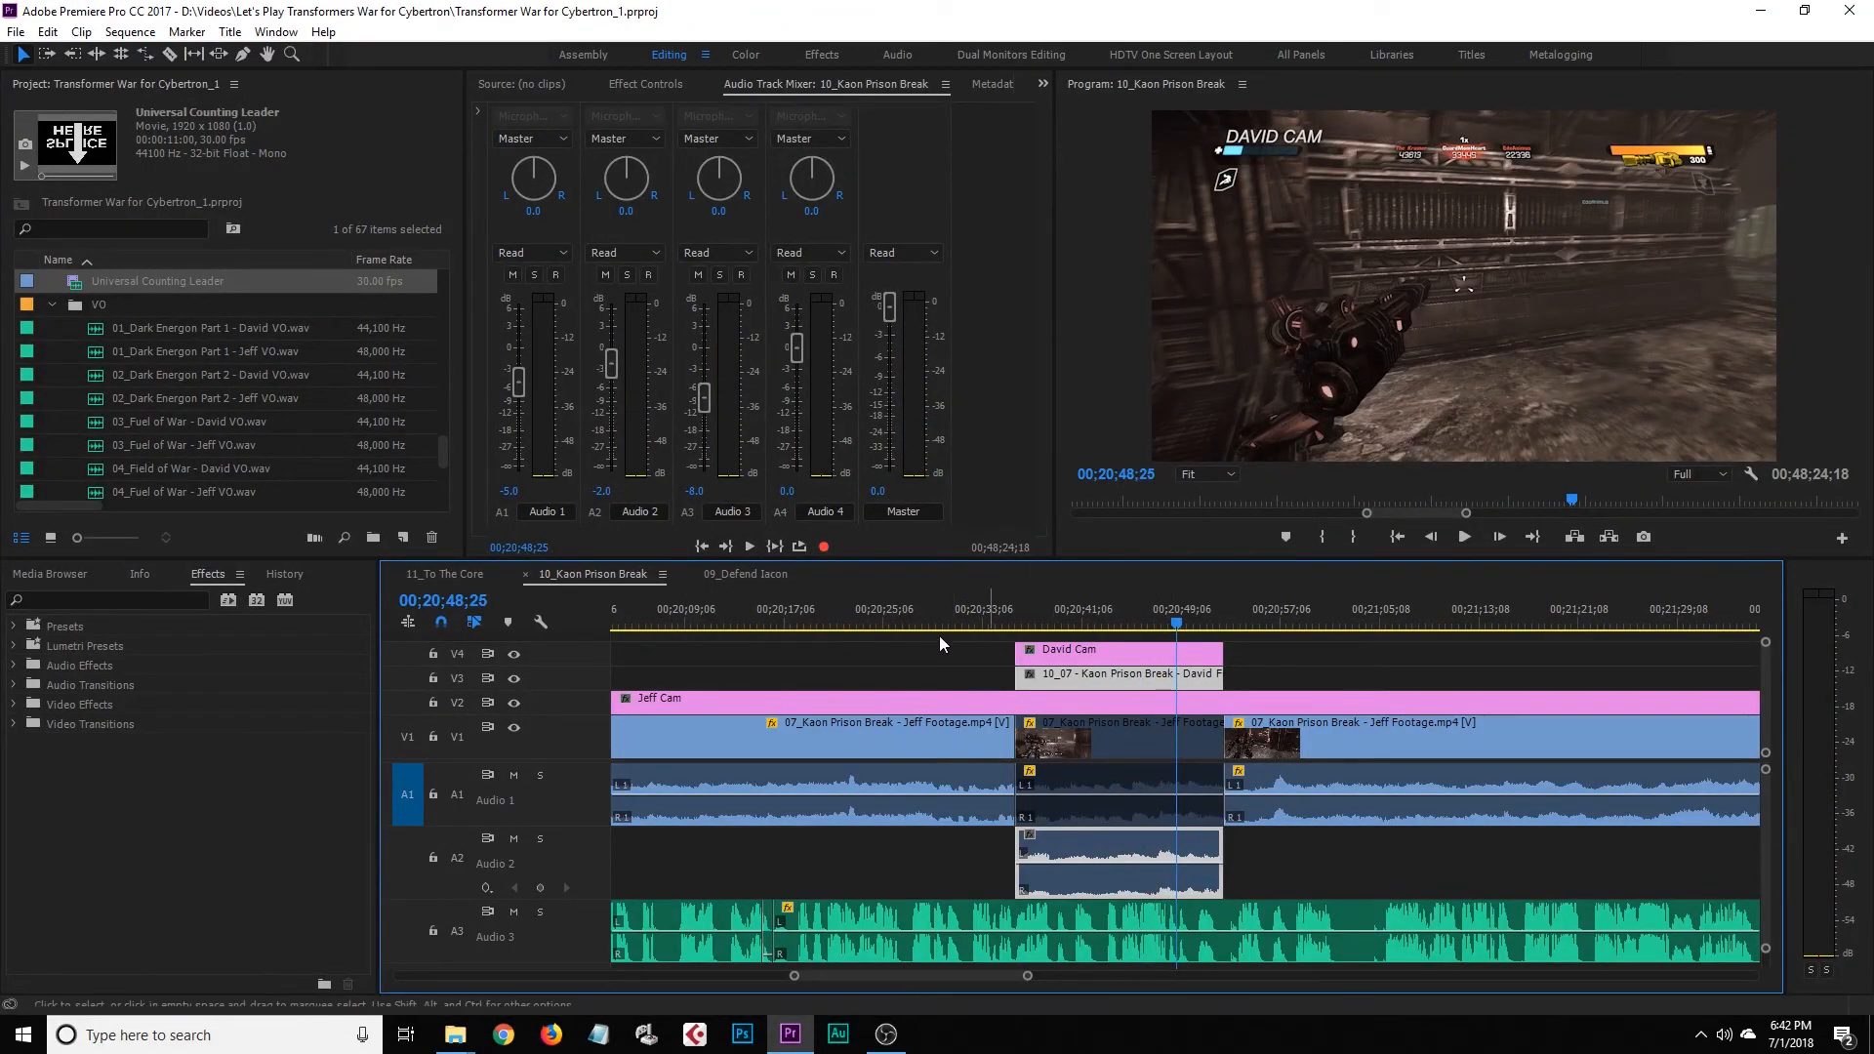
# In the 11_To The Core sequence, set the Audio 1 track volume to -5 dB and Audio 2 to -2 dB
pyautogui.click(443, 574)
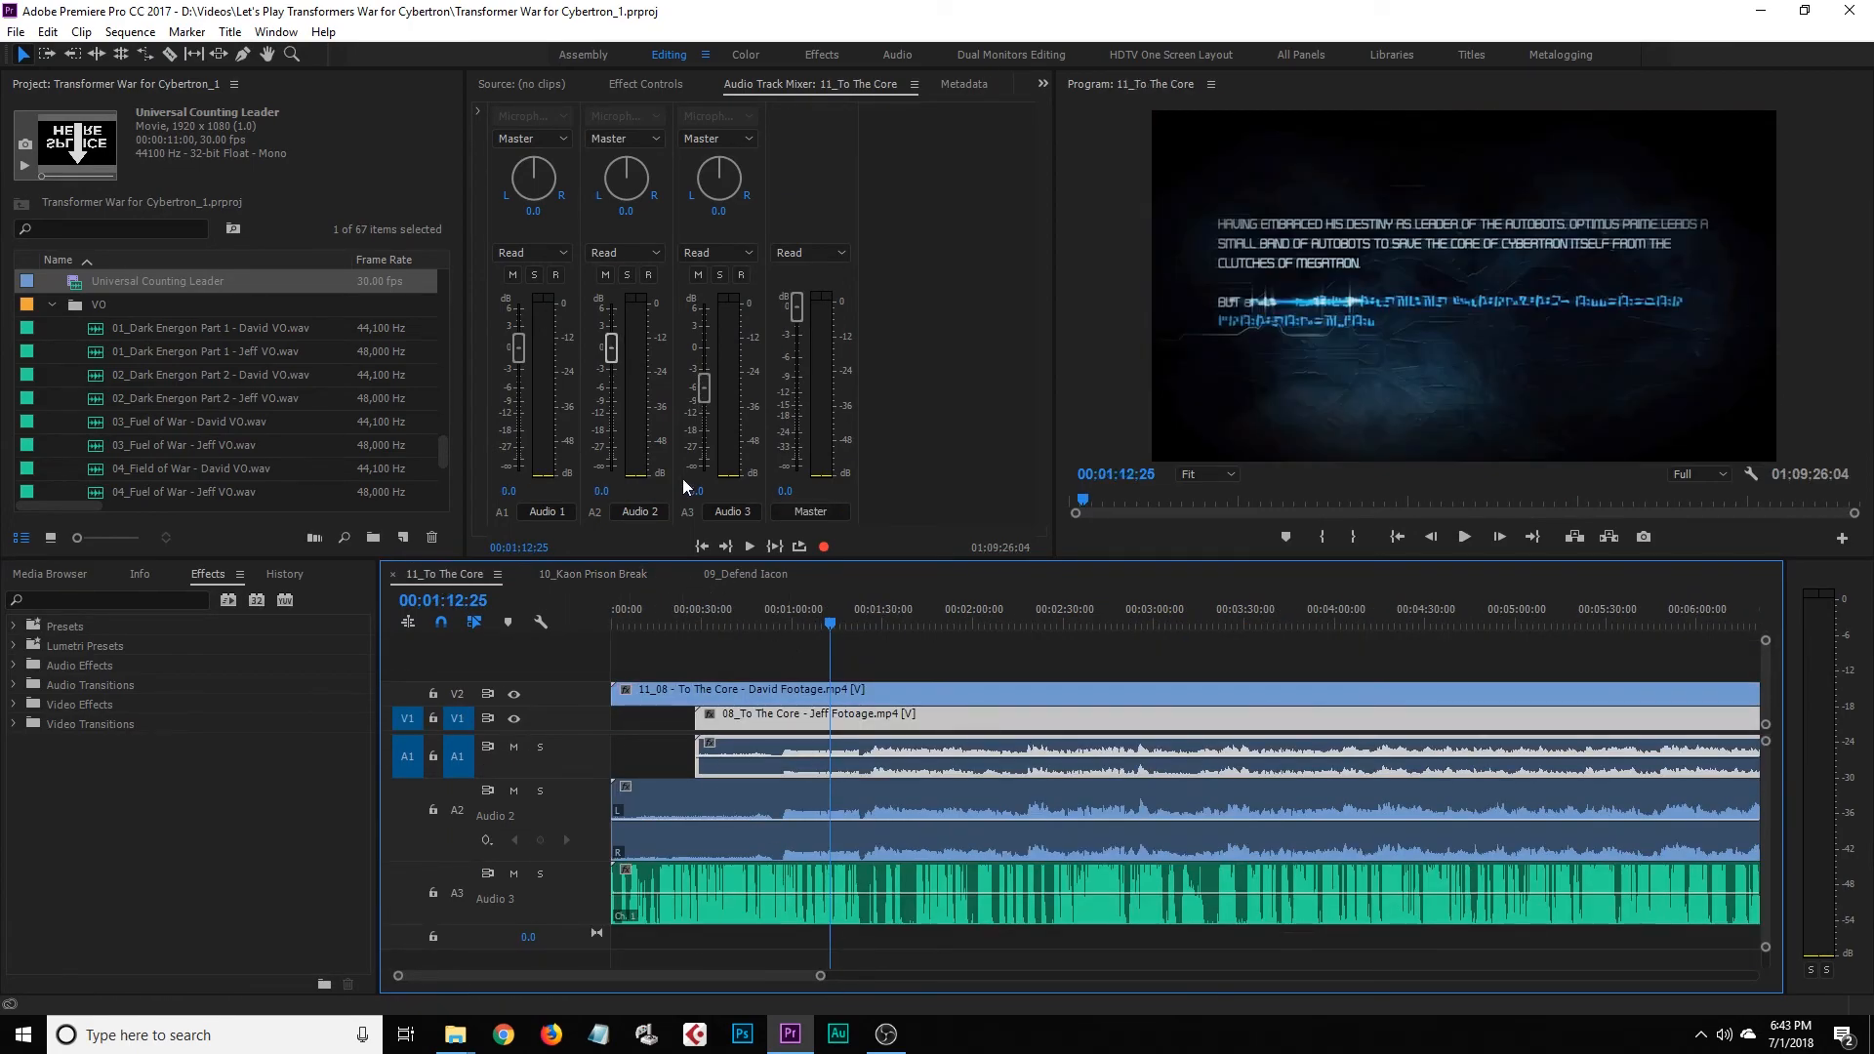
pyautogui.click(511, 492)
pyautogui.write('-5')
pyautogui.click(603, 488)
pyautogui.write('-2')
pyautogui.press('Return')
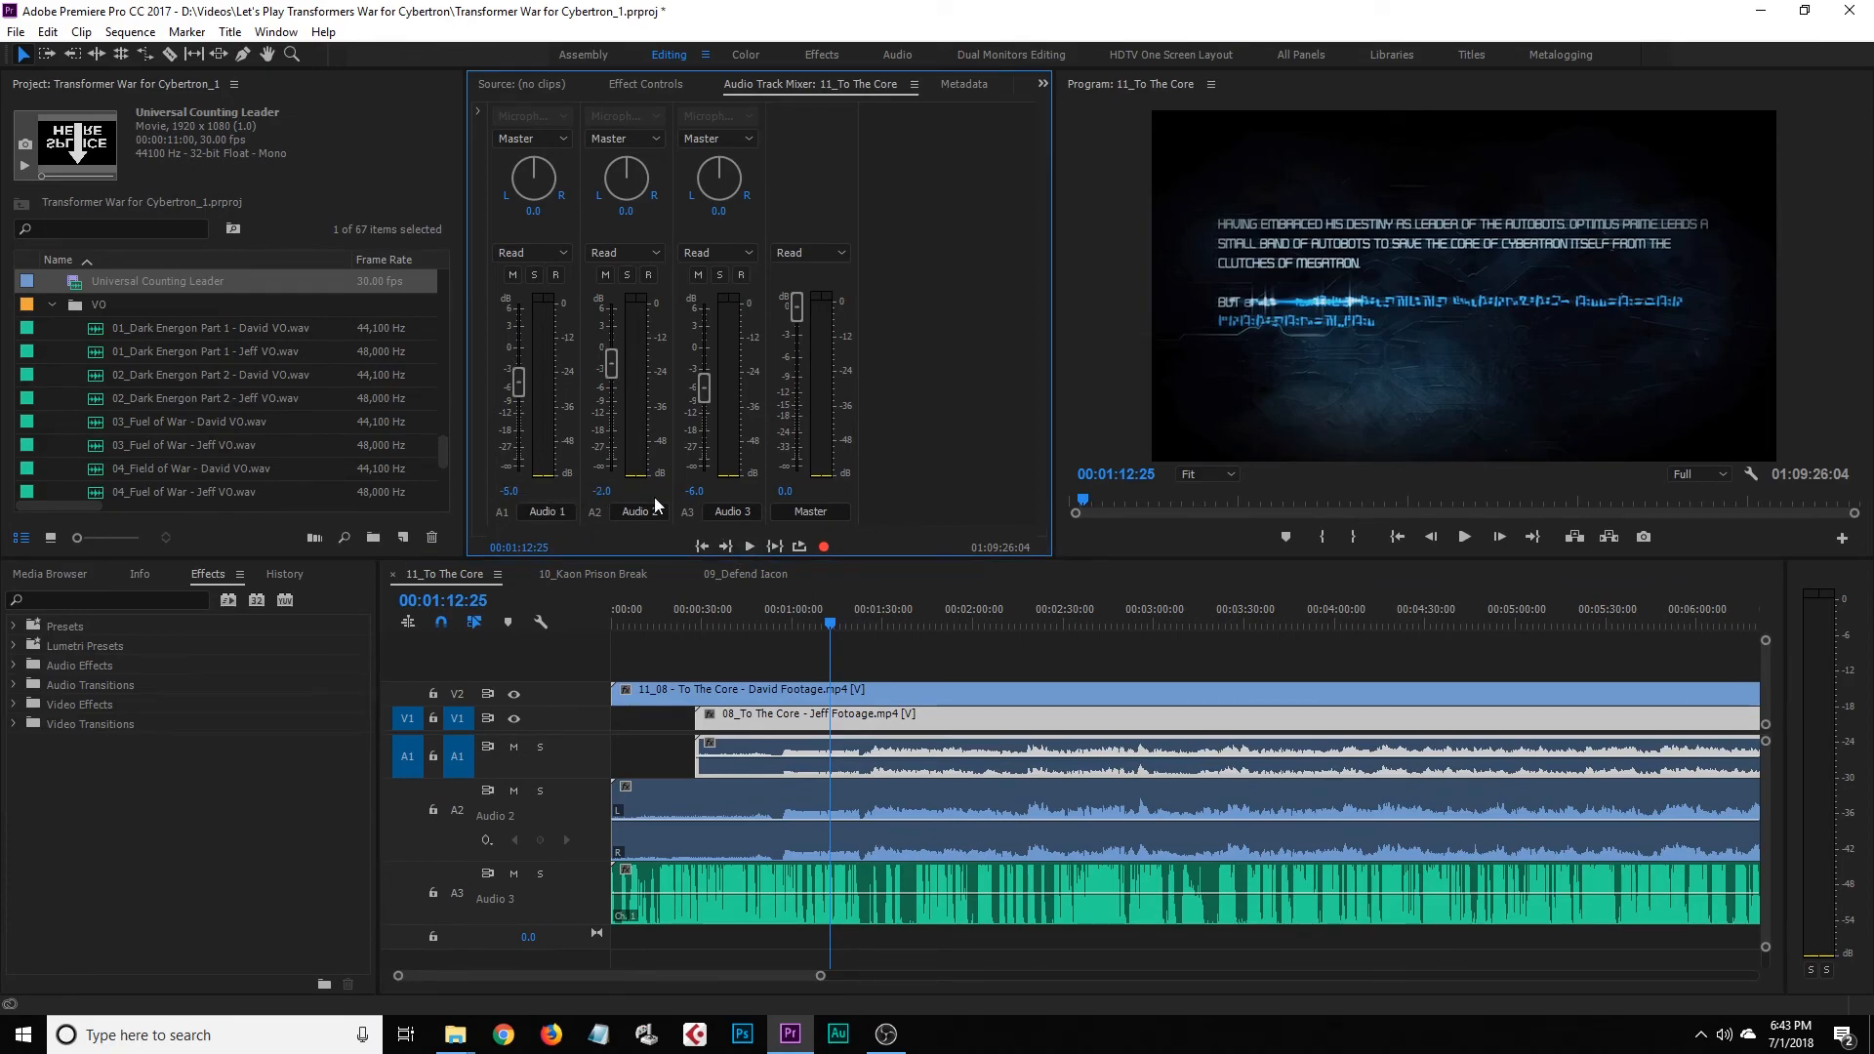
pyautogui.click(825, 770)
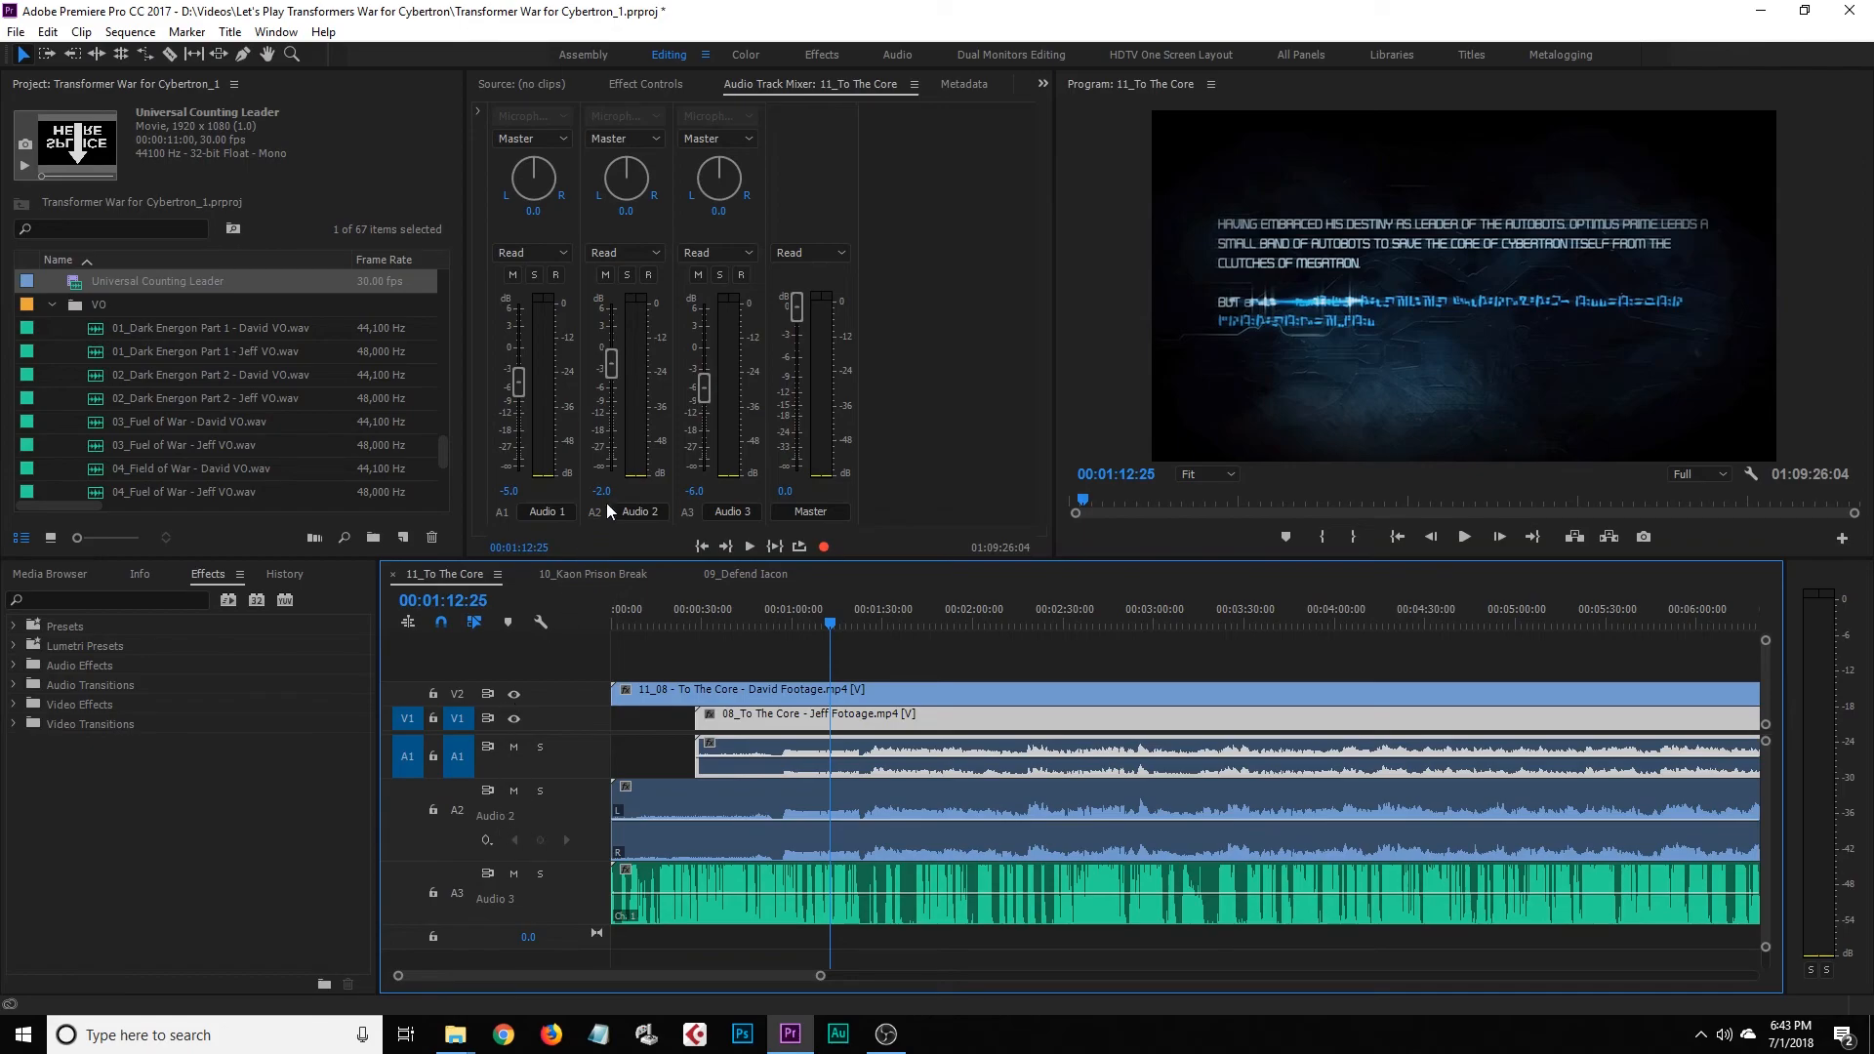
# Play the mix from about 00:01:00, mute the Discord call on A3, and listen to the gameplay audio alone
pyautogui.click(785, 626)
pyautogui.press('space')
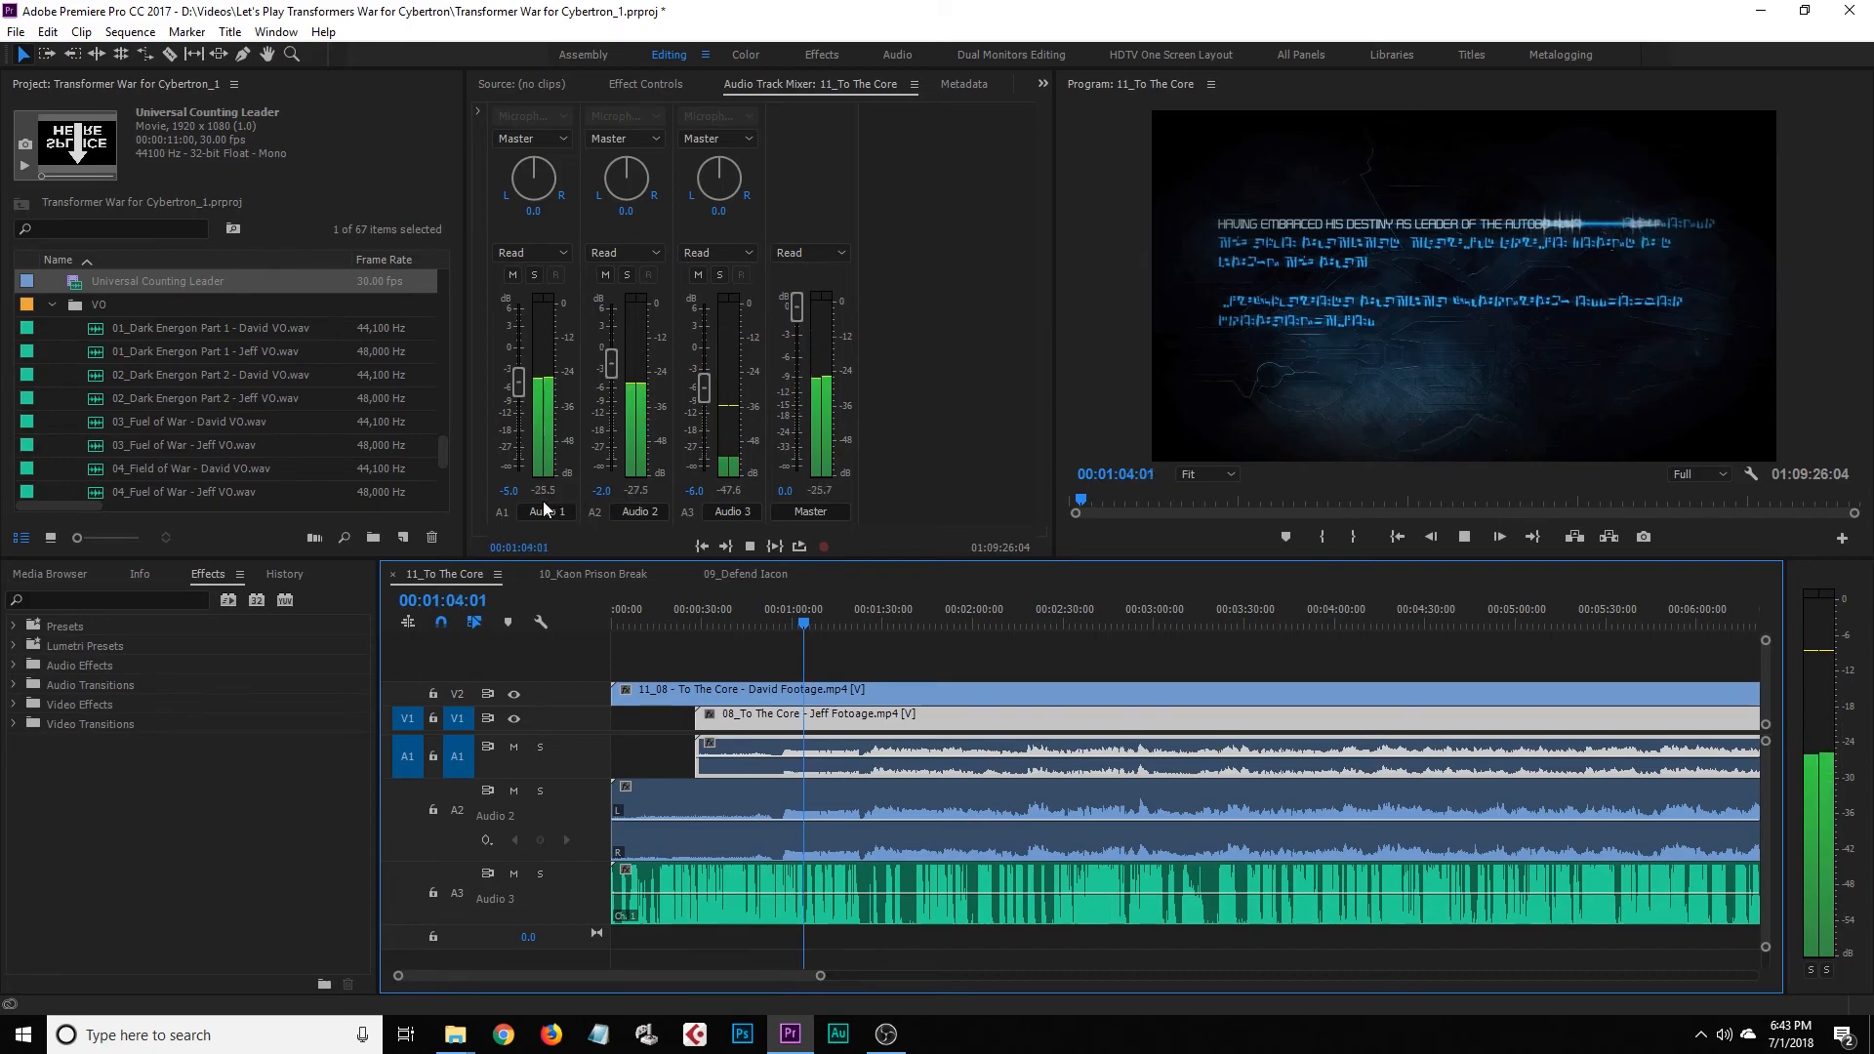
pyautogui.press('space')
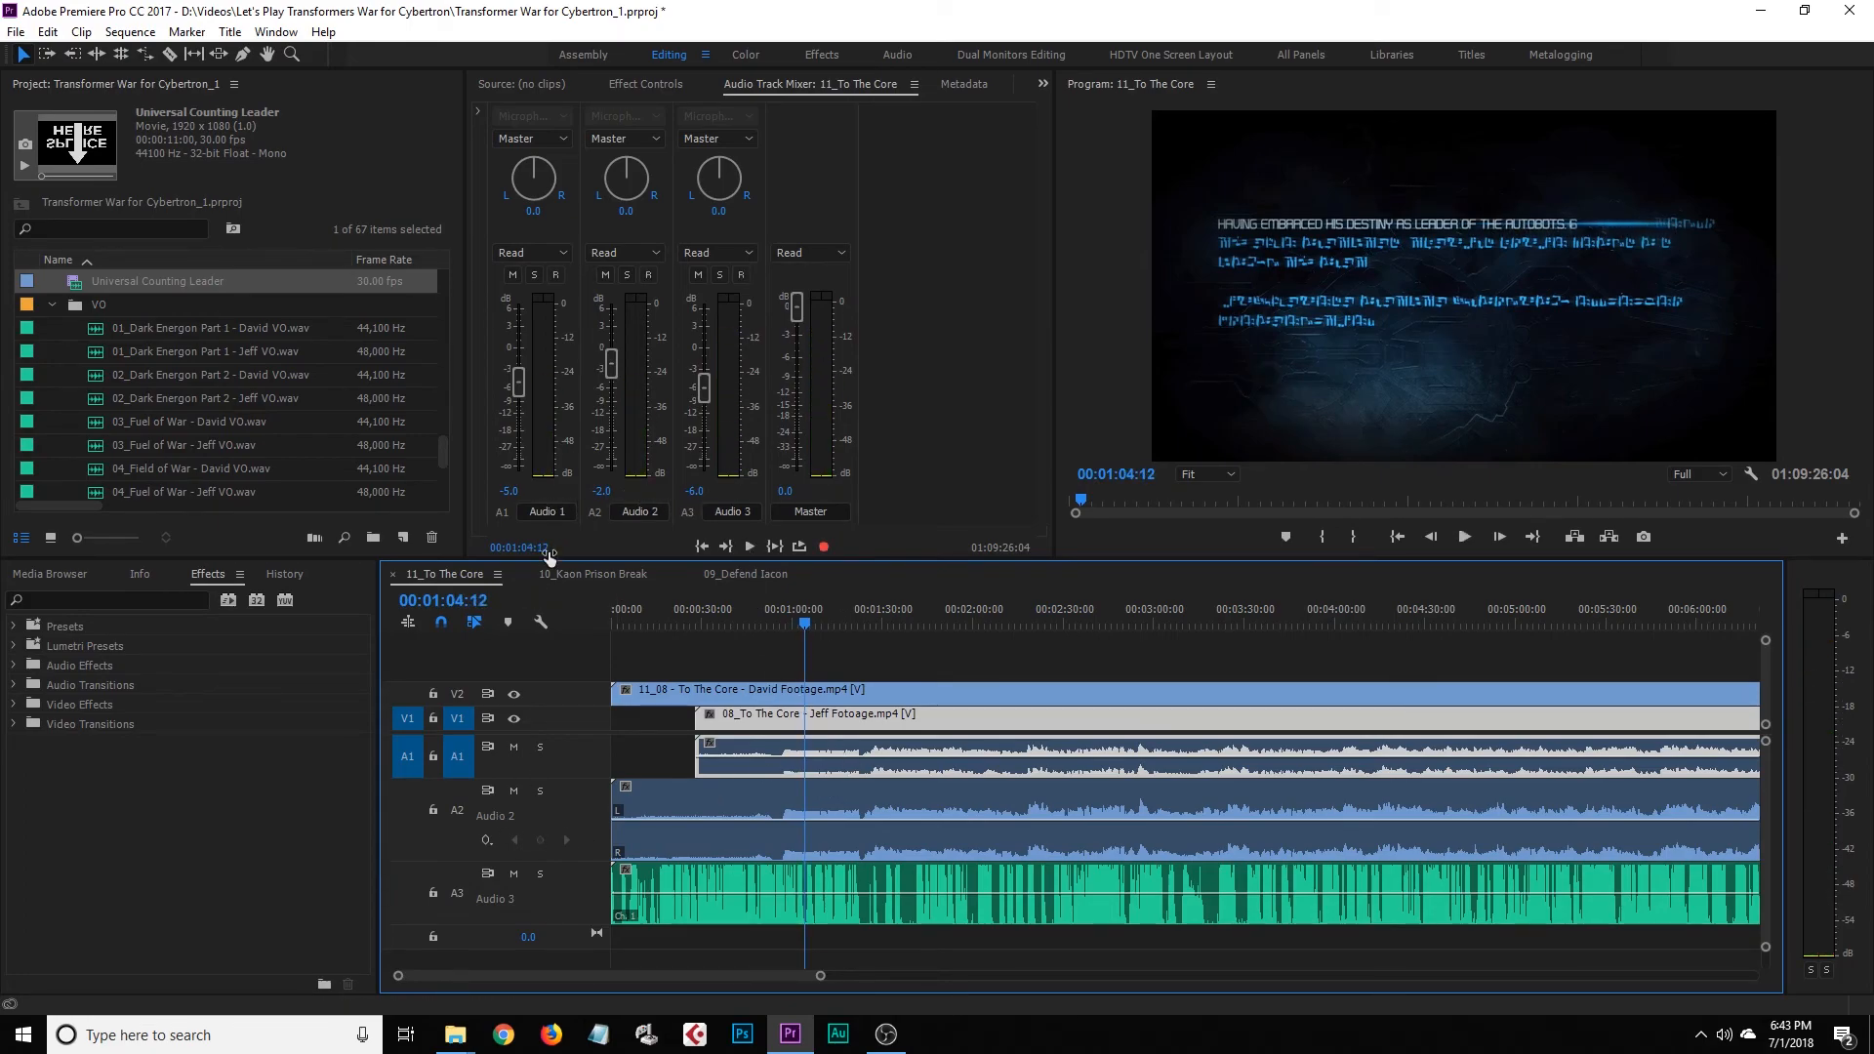
pyautogui.click(513, 873)
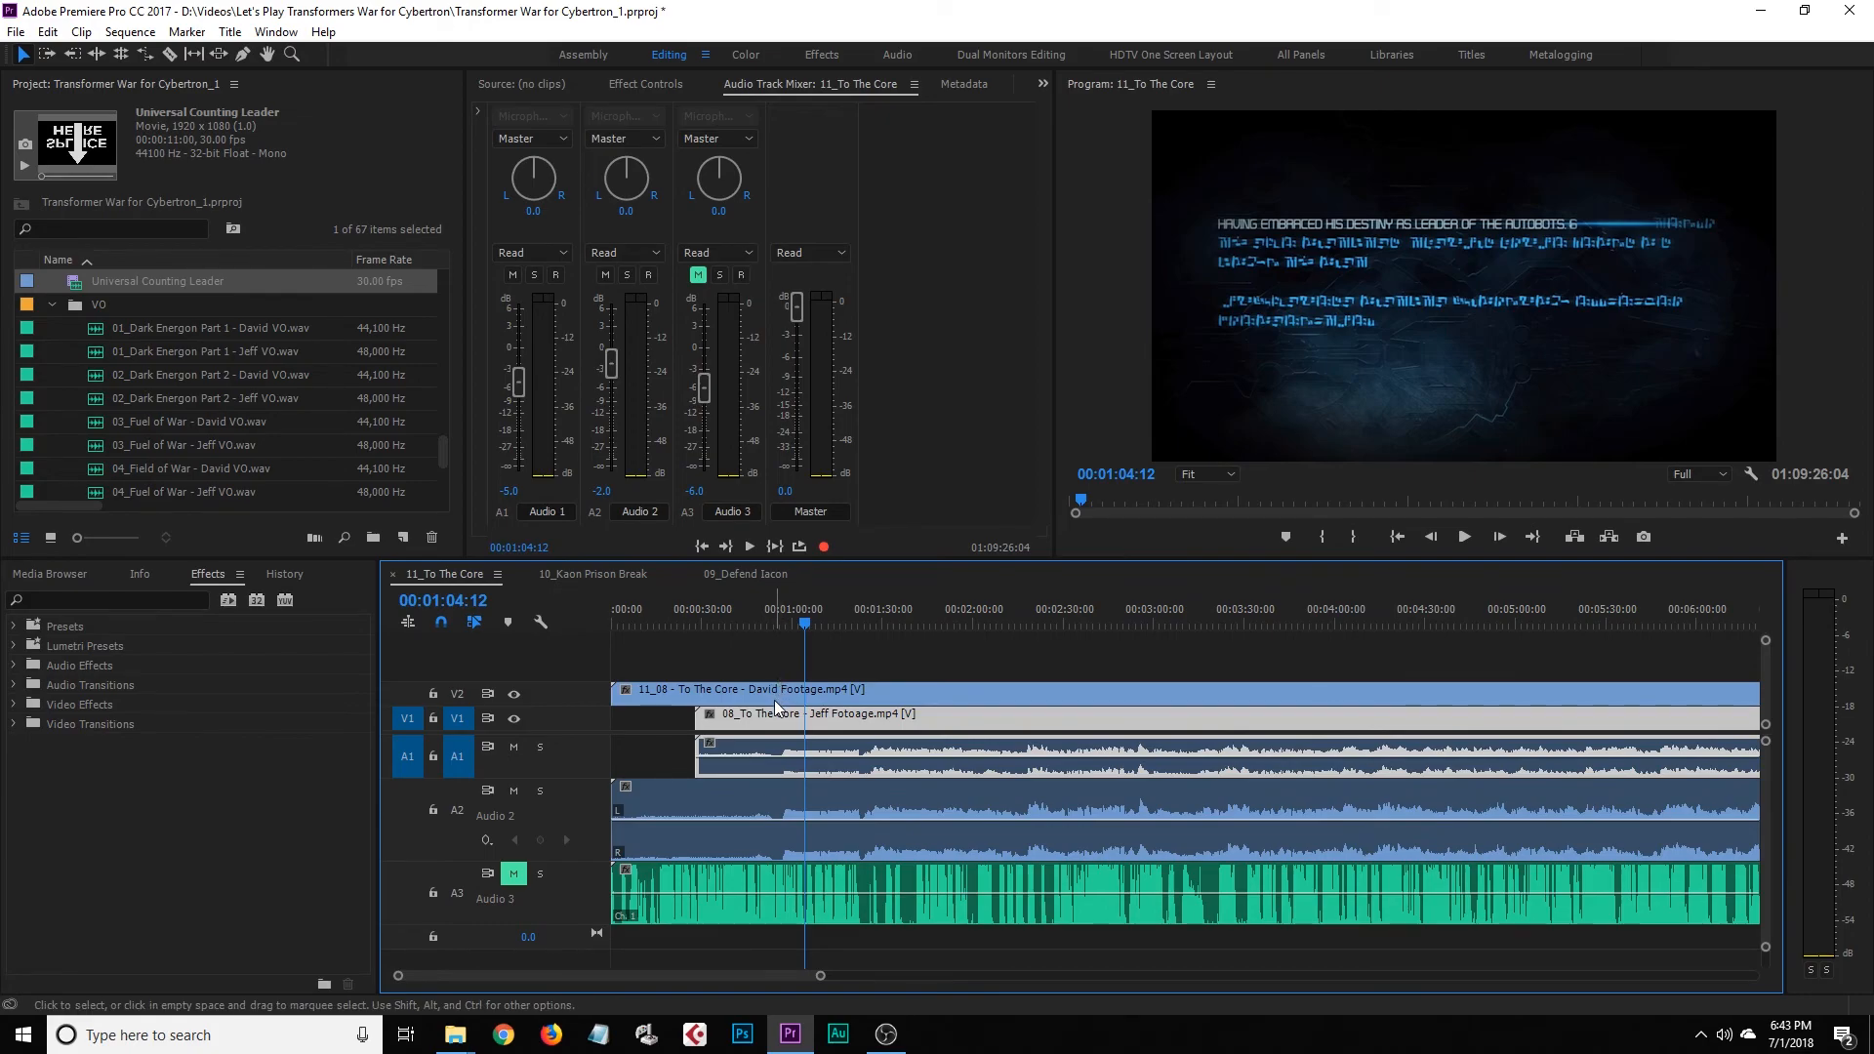
pyautogui.press('space')
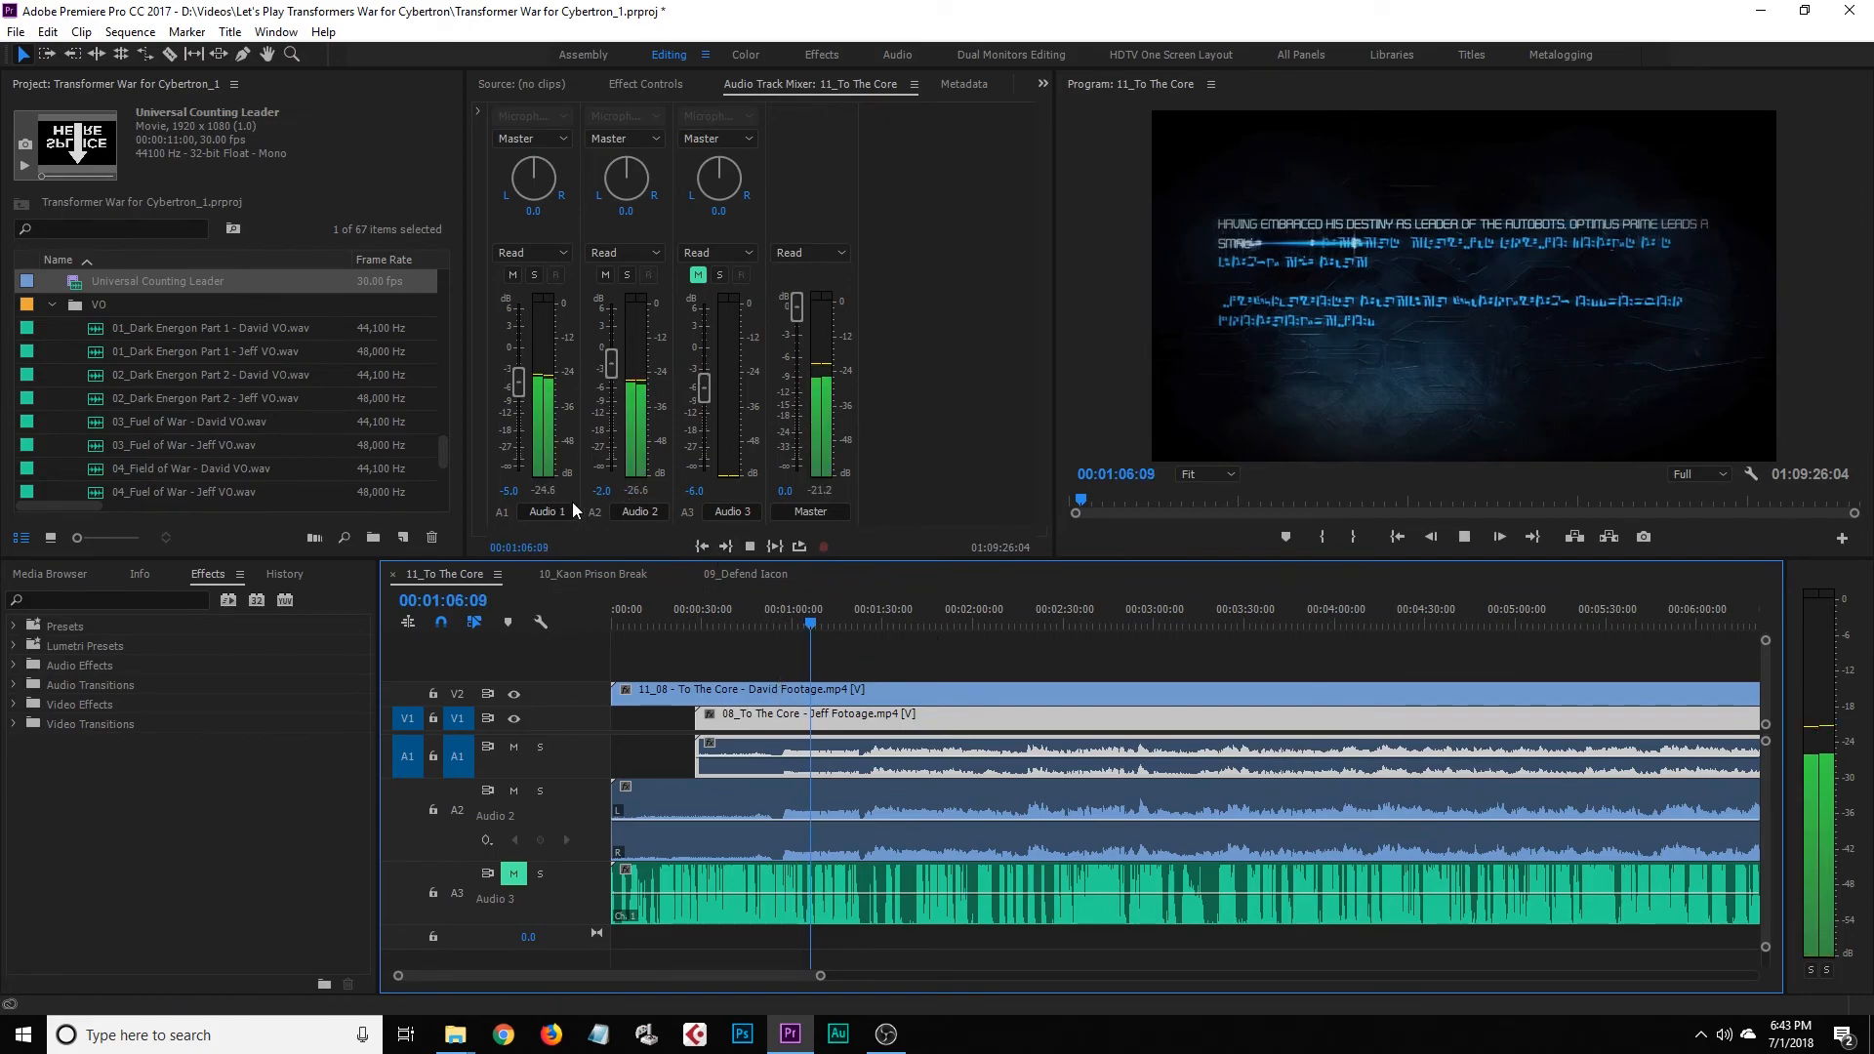
pyautogui.press('space')
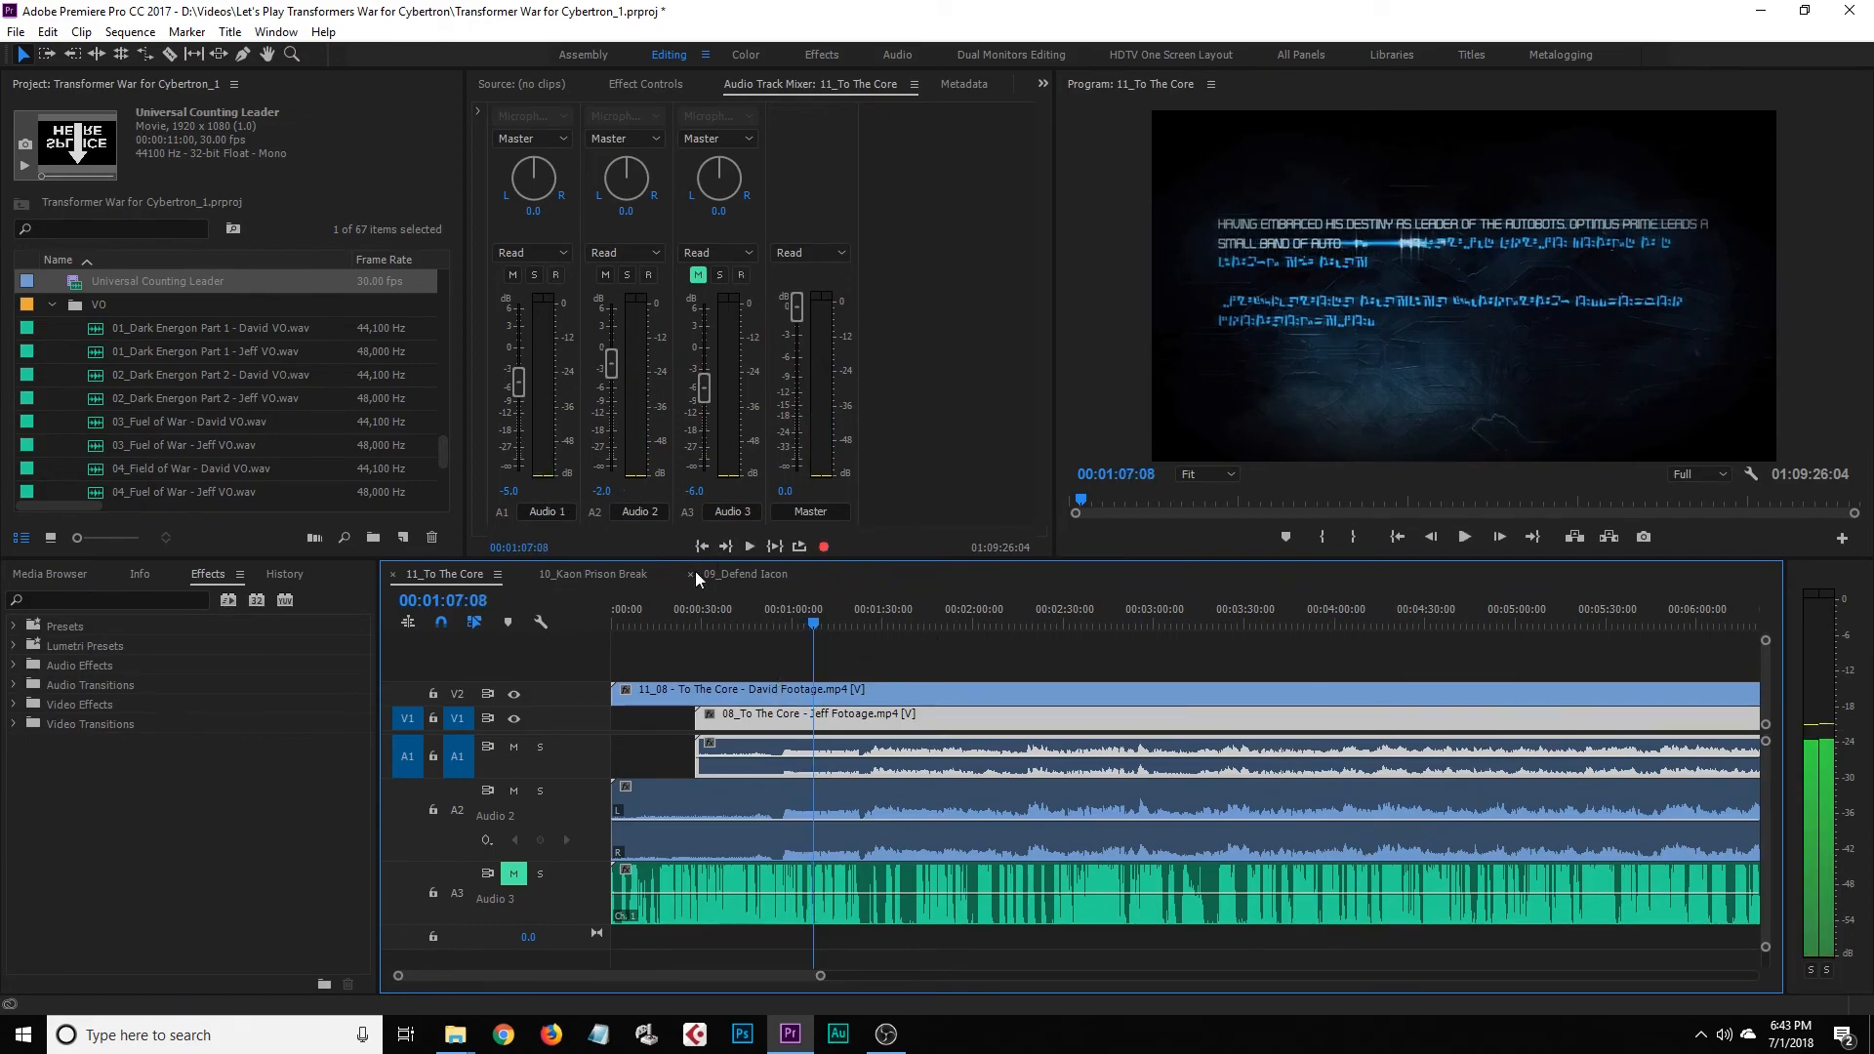
# Deselect the clips, return the playhead to 00:00:00:00, and save the project
pyautogui.click(757, 665)
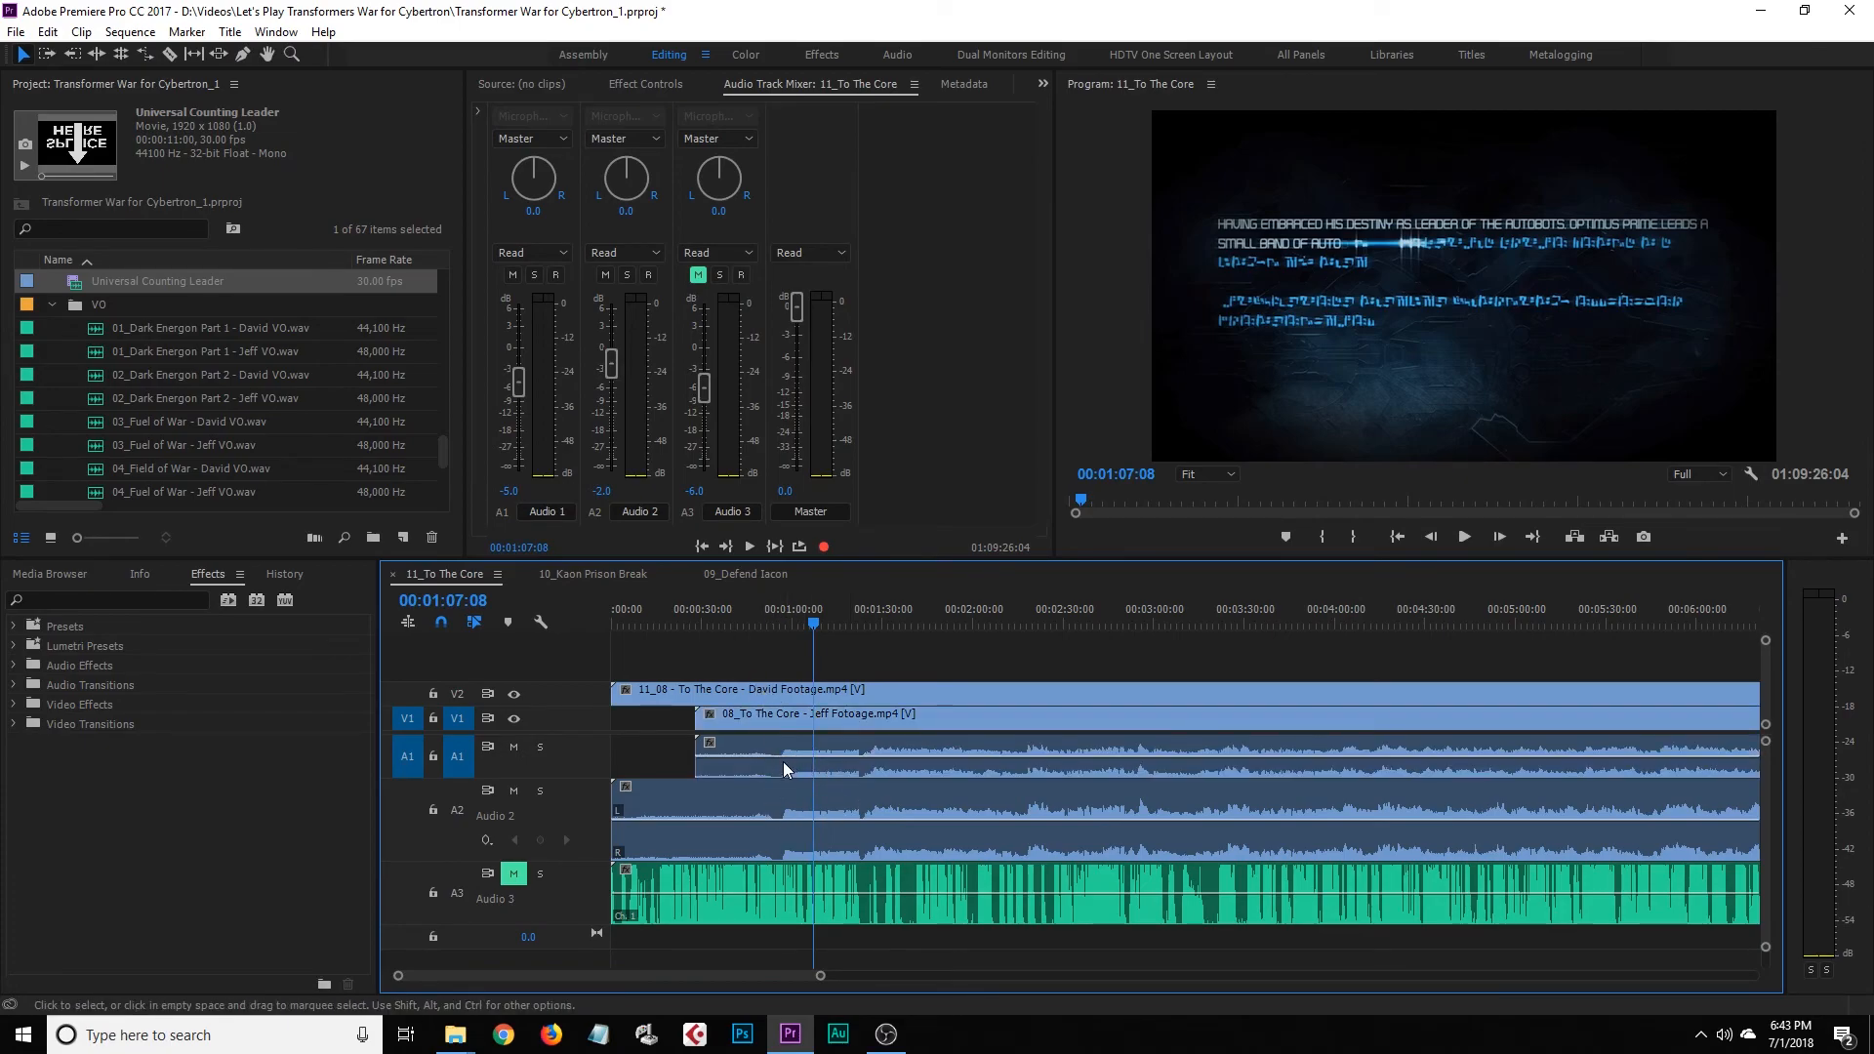
pyautogui.click(774, 757)
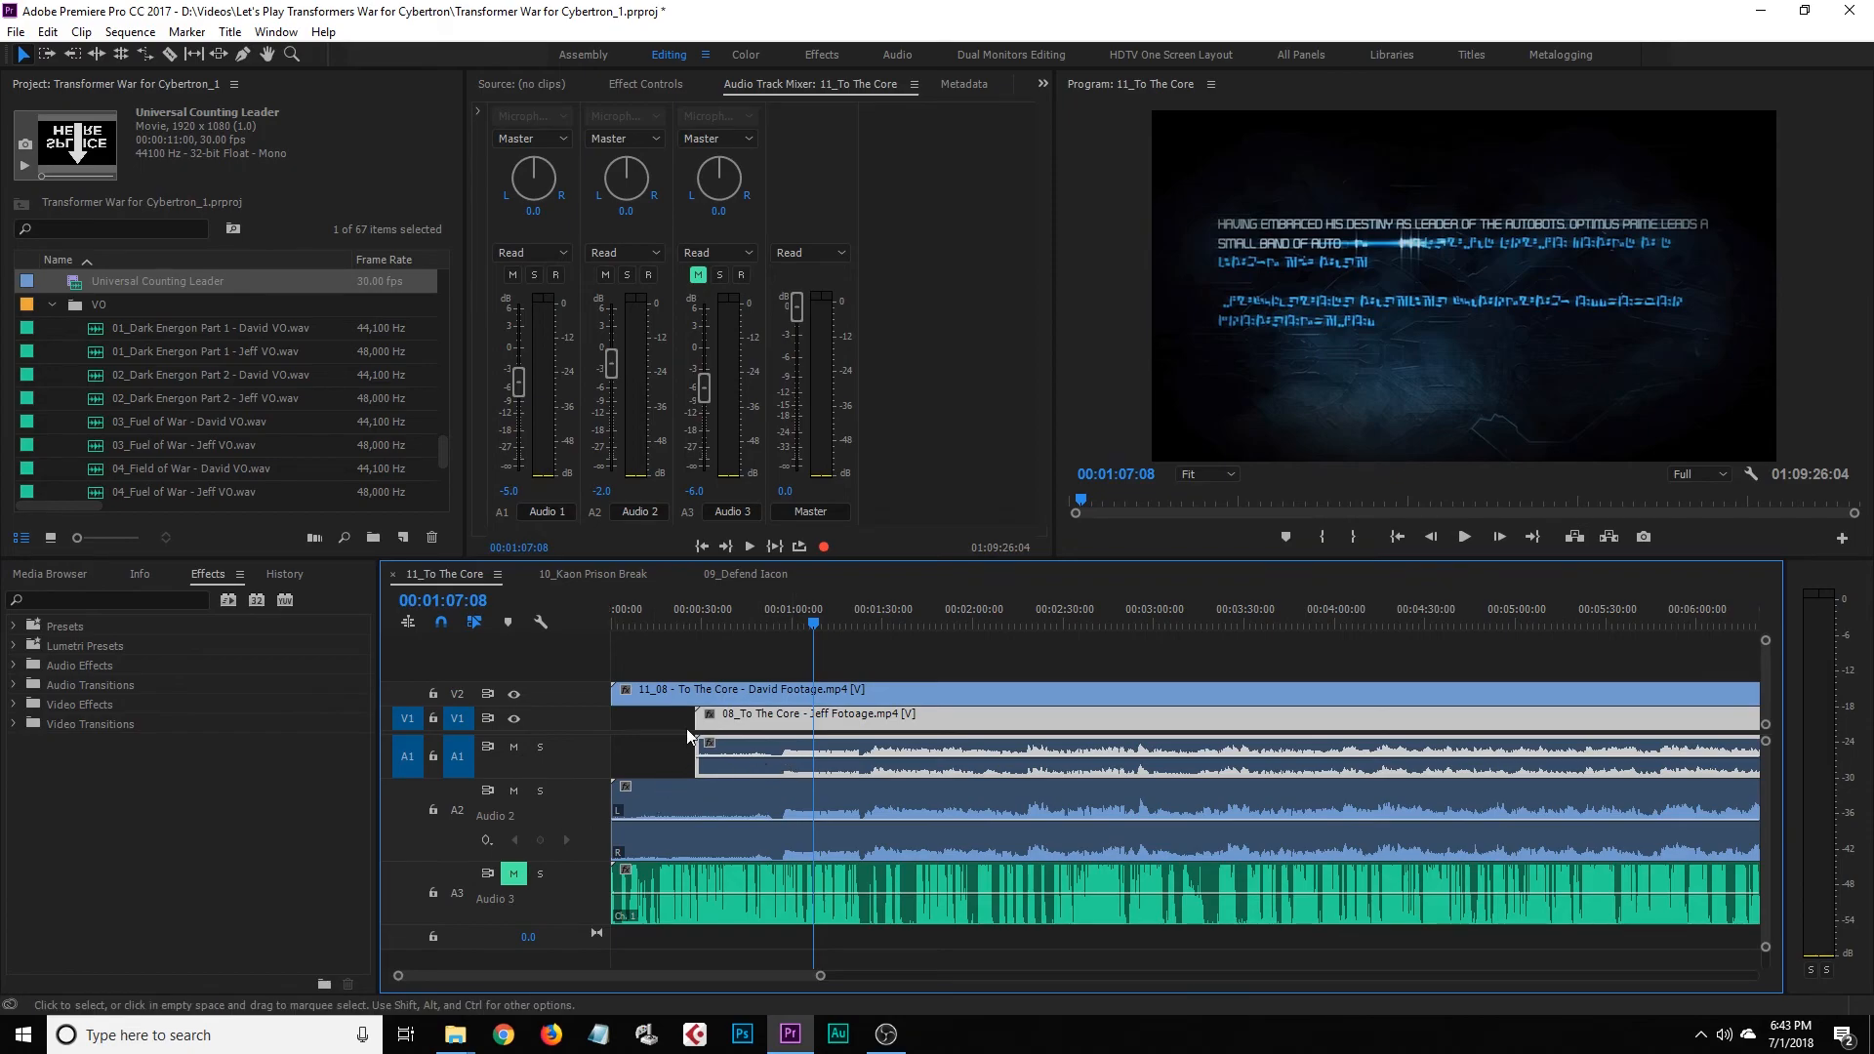
pyautogui.moveTo(691, 623); pyautogui.dragTo(613, 623)
pyautogui.click(640, 750)
pyautogui.click(652, 652)
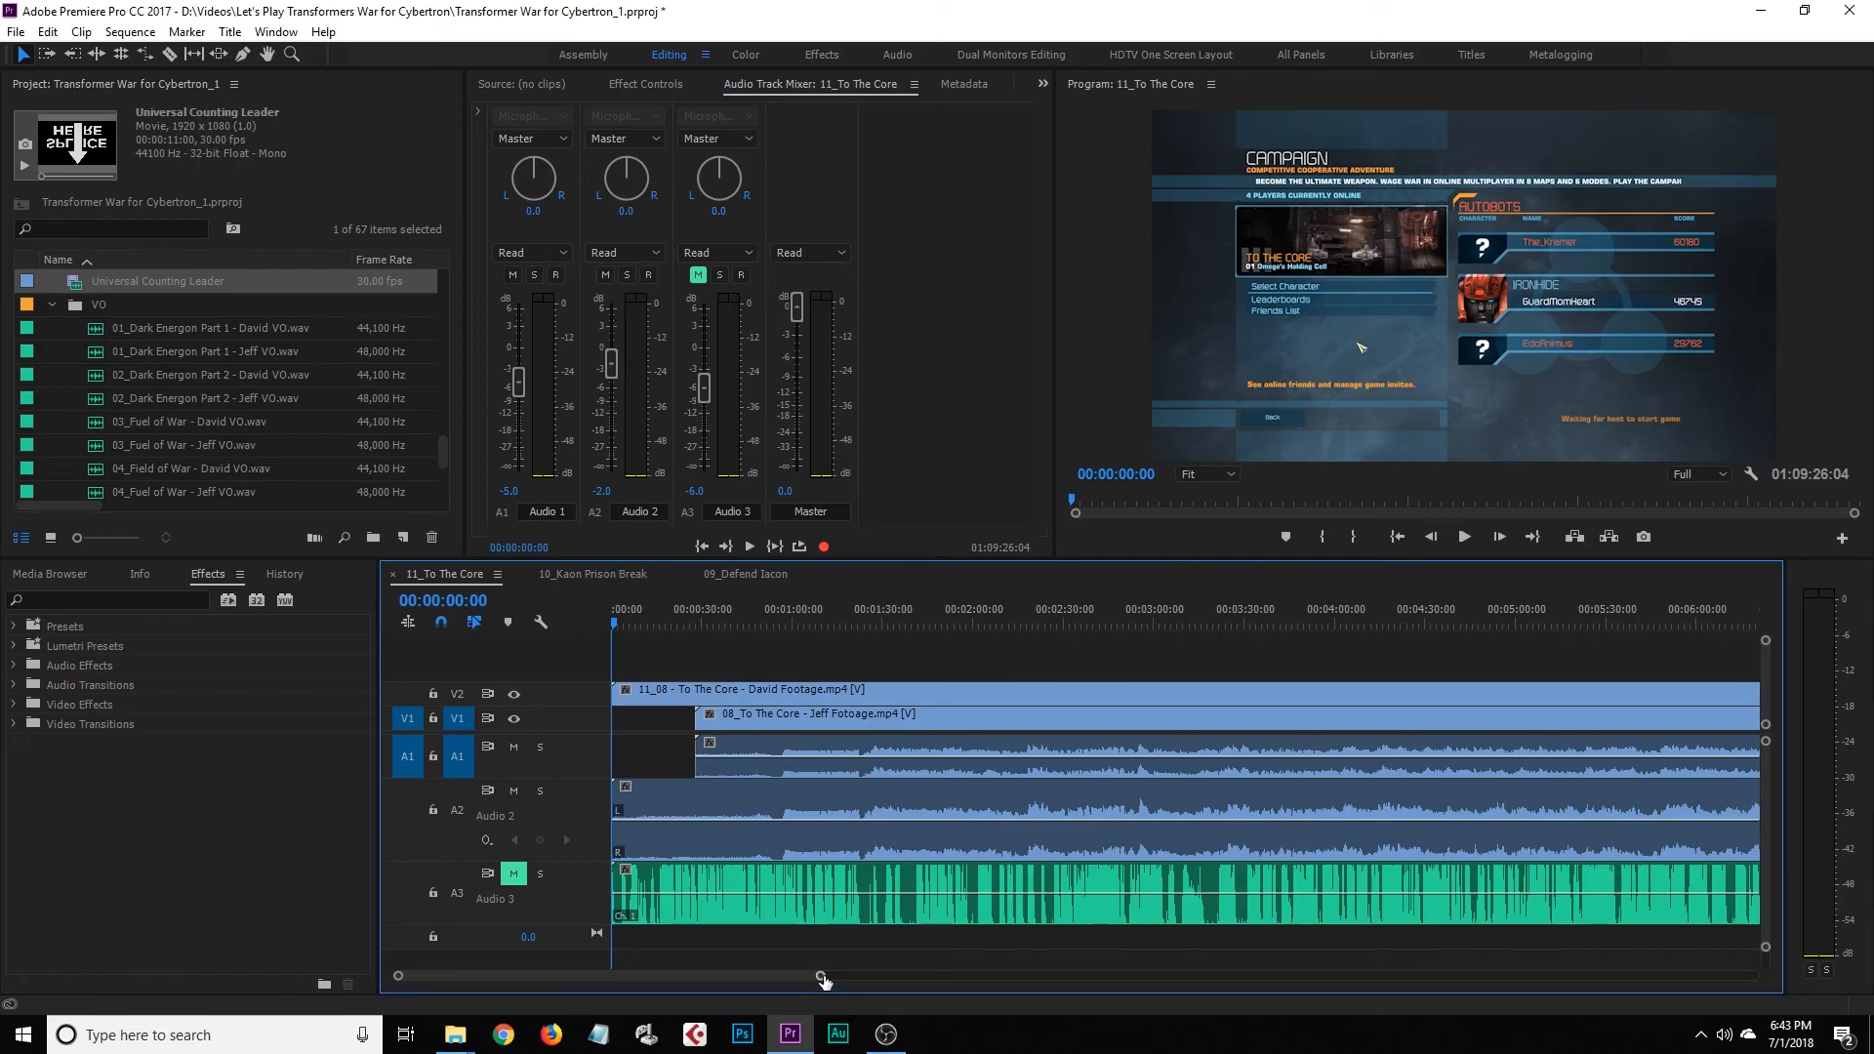
pyautogui.moveTo(822, 981); pyautogui.dragTo(1128, 969)
pyautogui.hotkey('ctrl', 's')
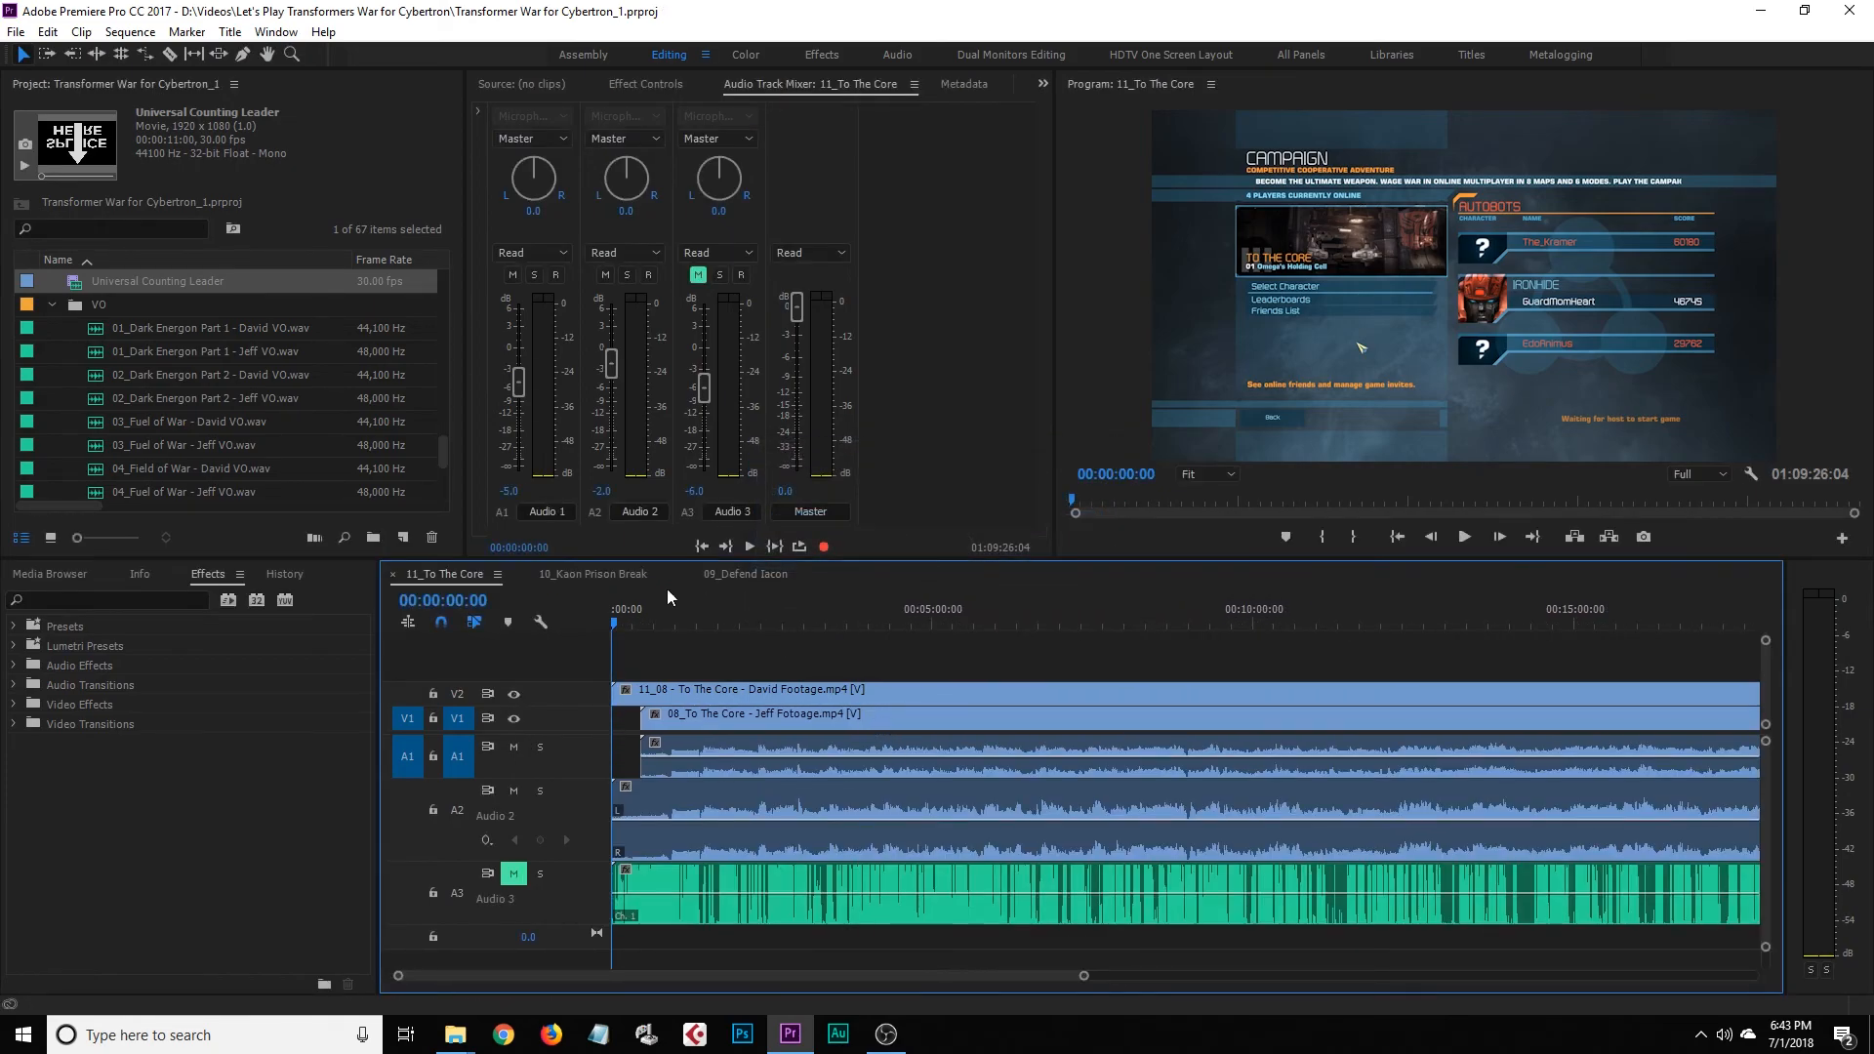
# Go to the start of the 10_Kaon Prison Break sequence and open its nested 00_Intro sequence
pyautogui.click(606, 576)
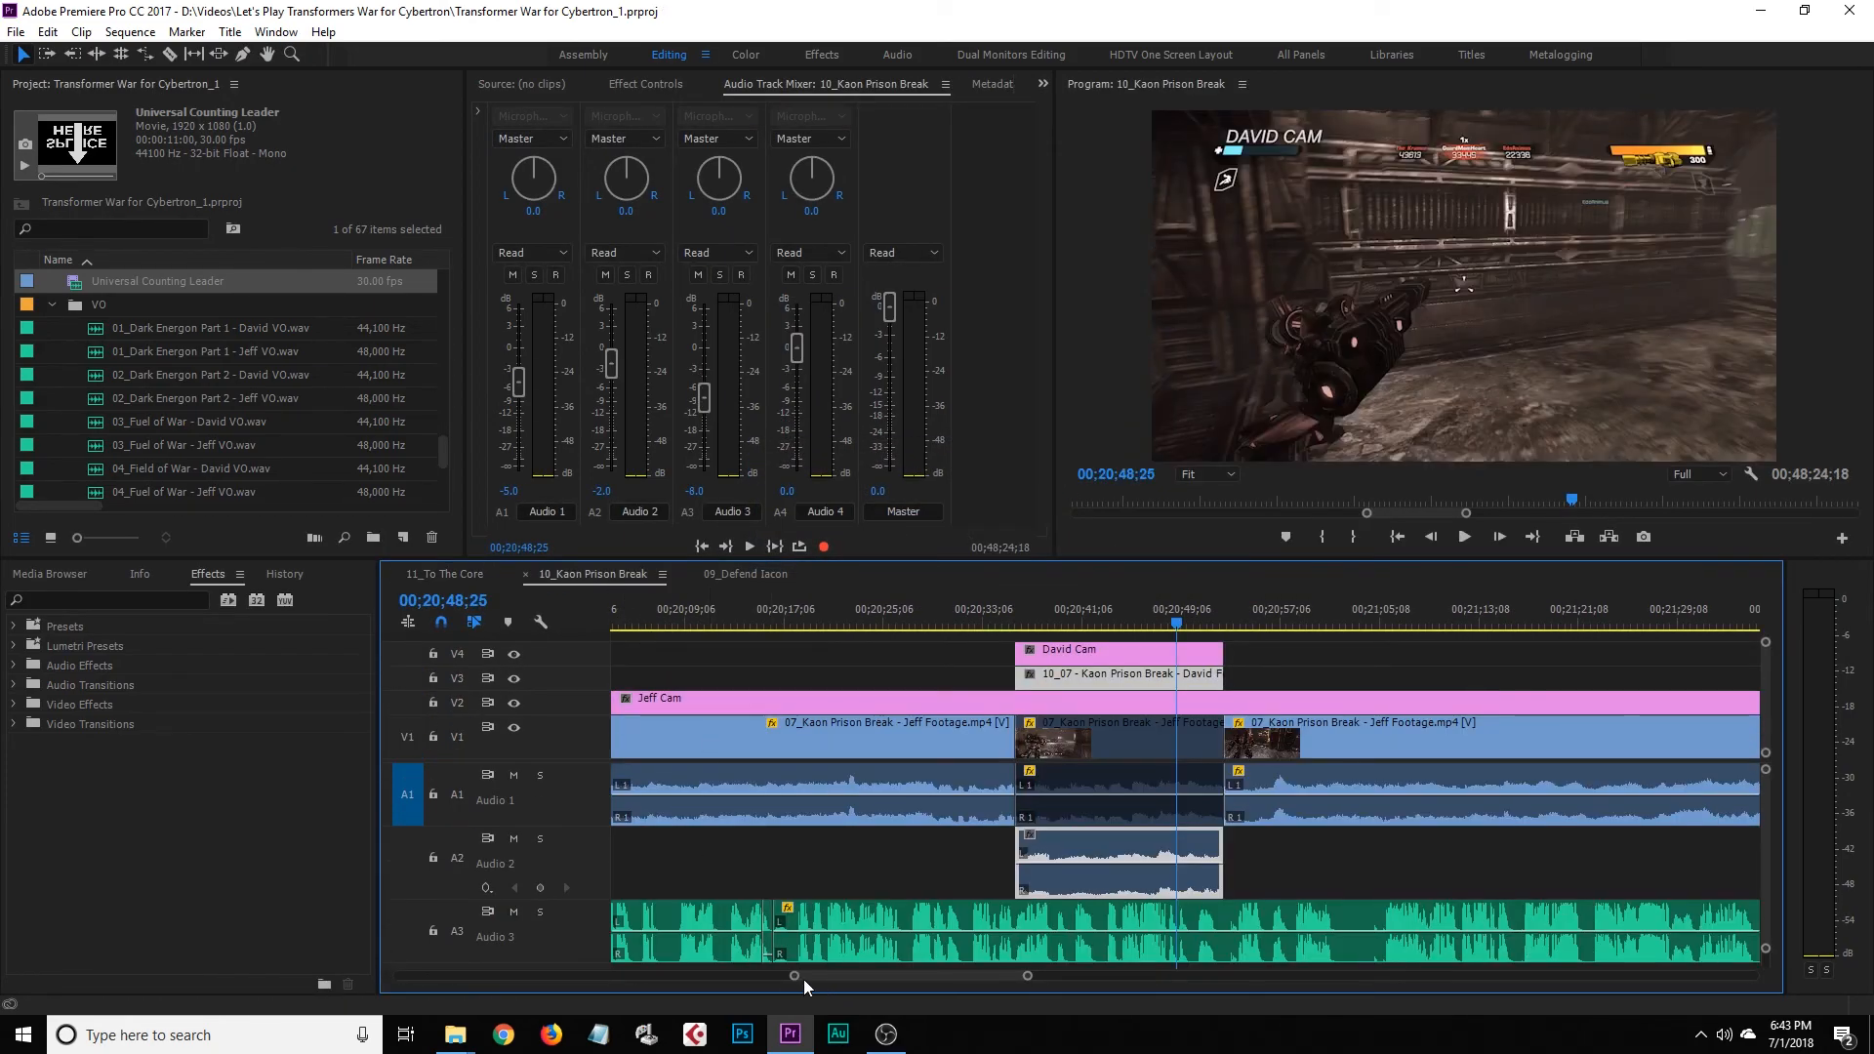
pyautogui.moveTo(856, 977); pyautogui.dragTo(408, 977)
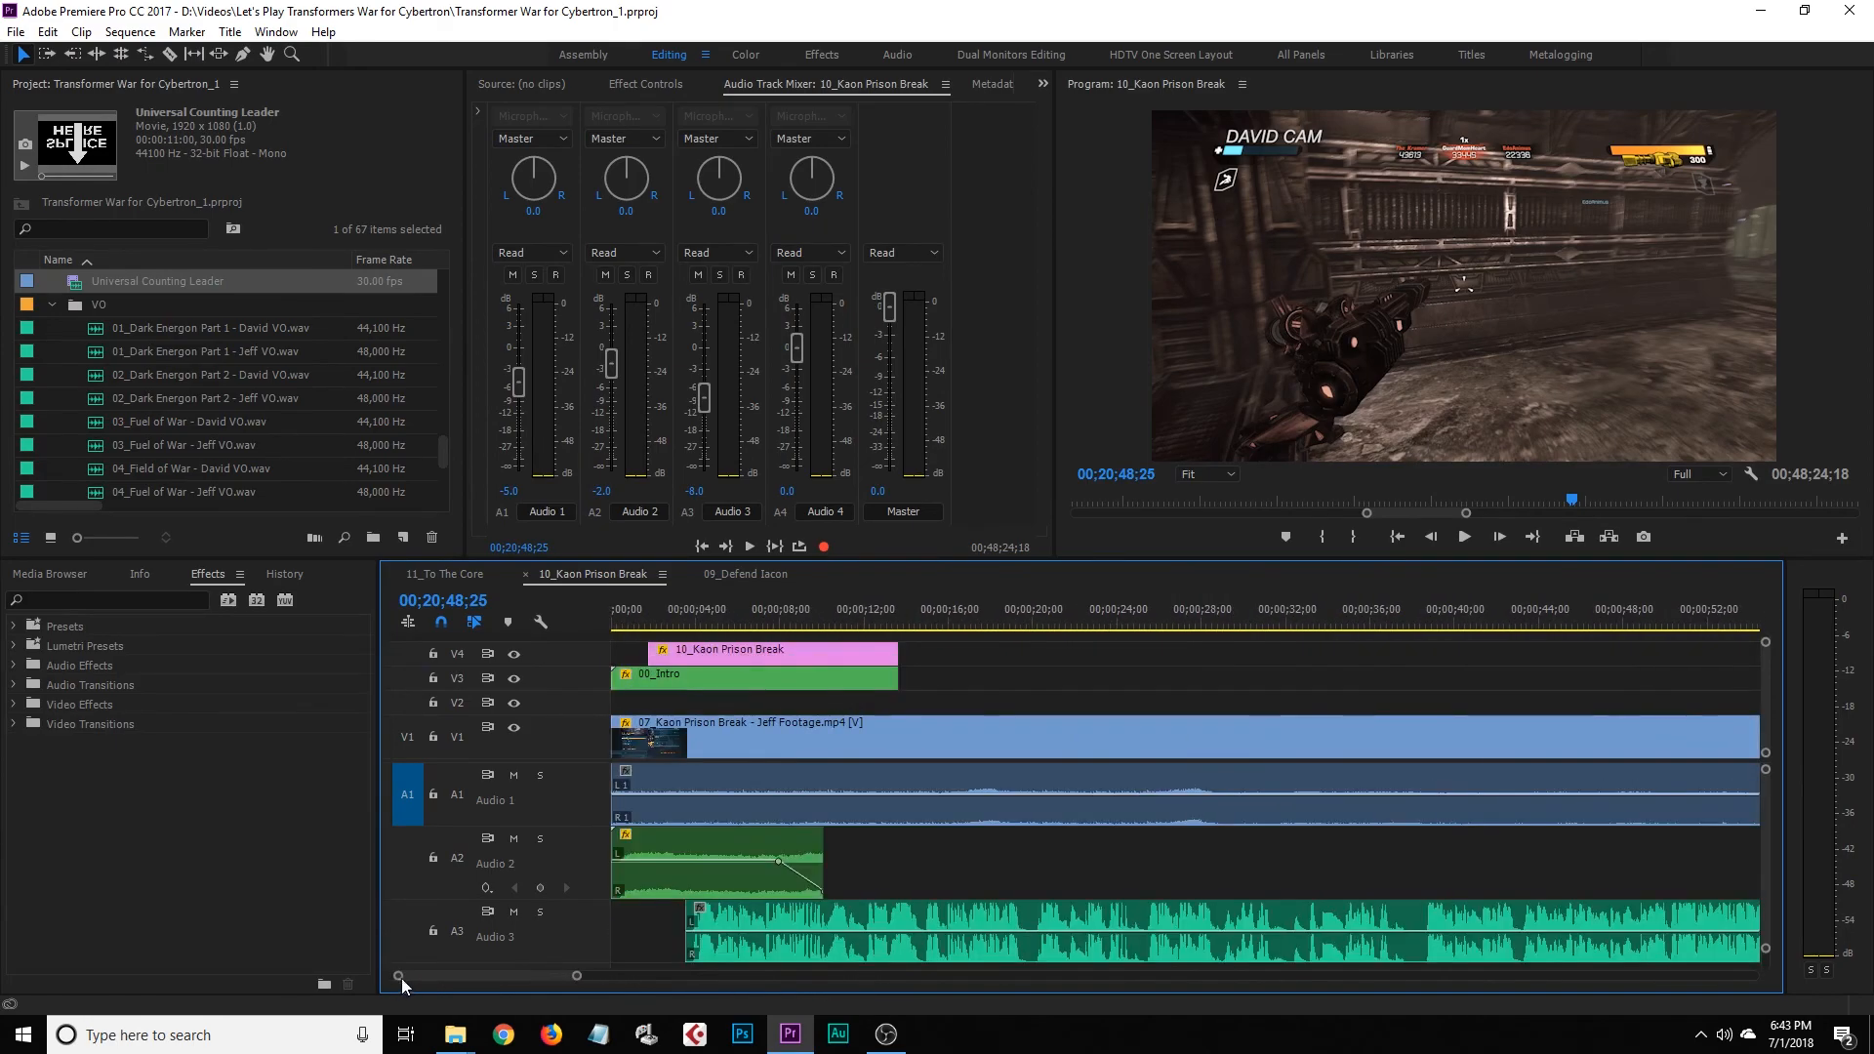
pyautogui.moveTo(632, 617); pyautogui.dragTo(612, 619)
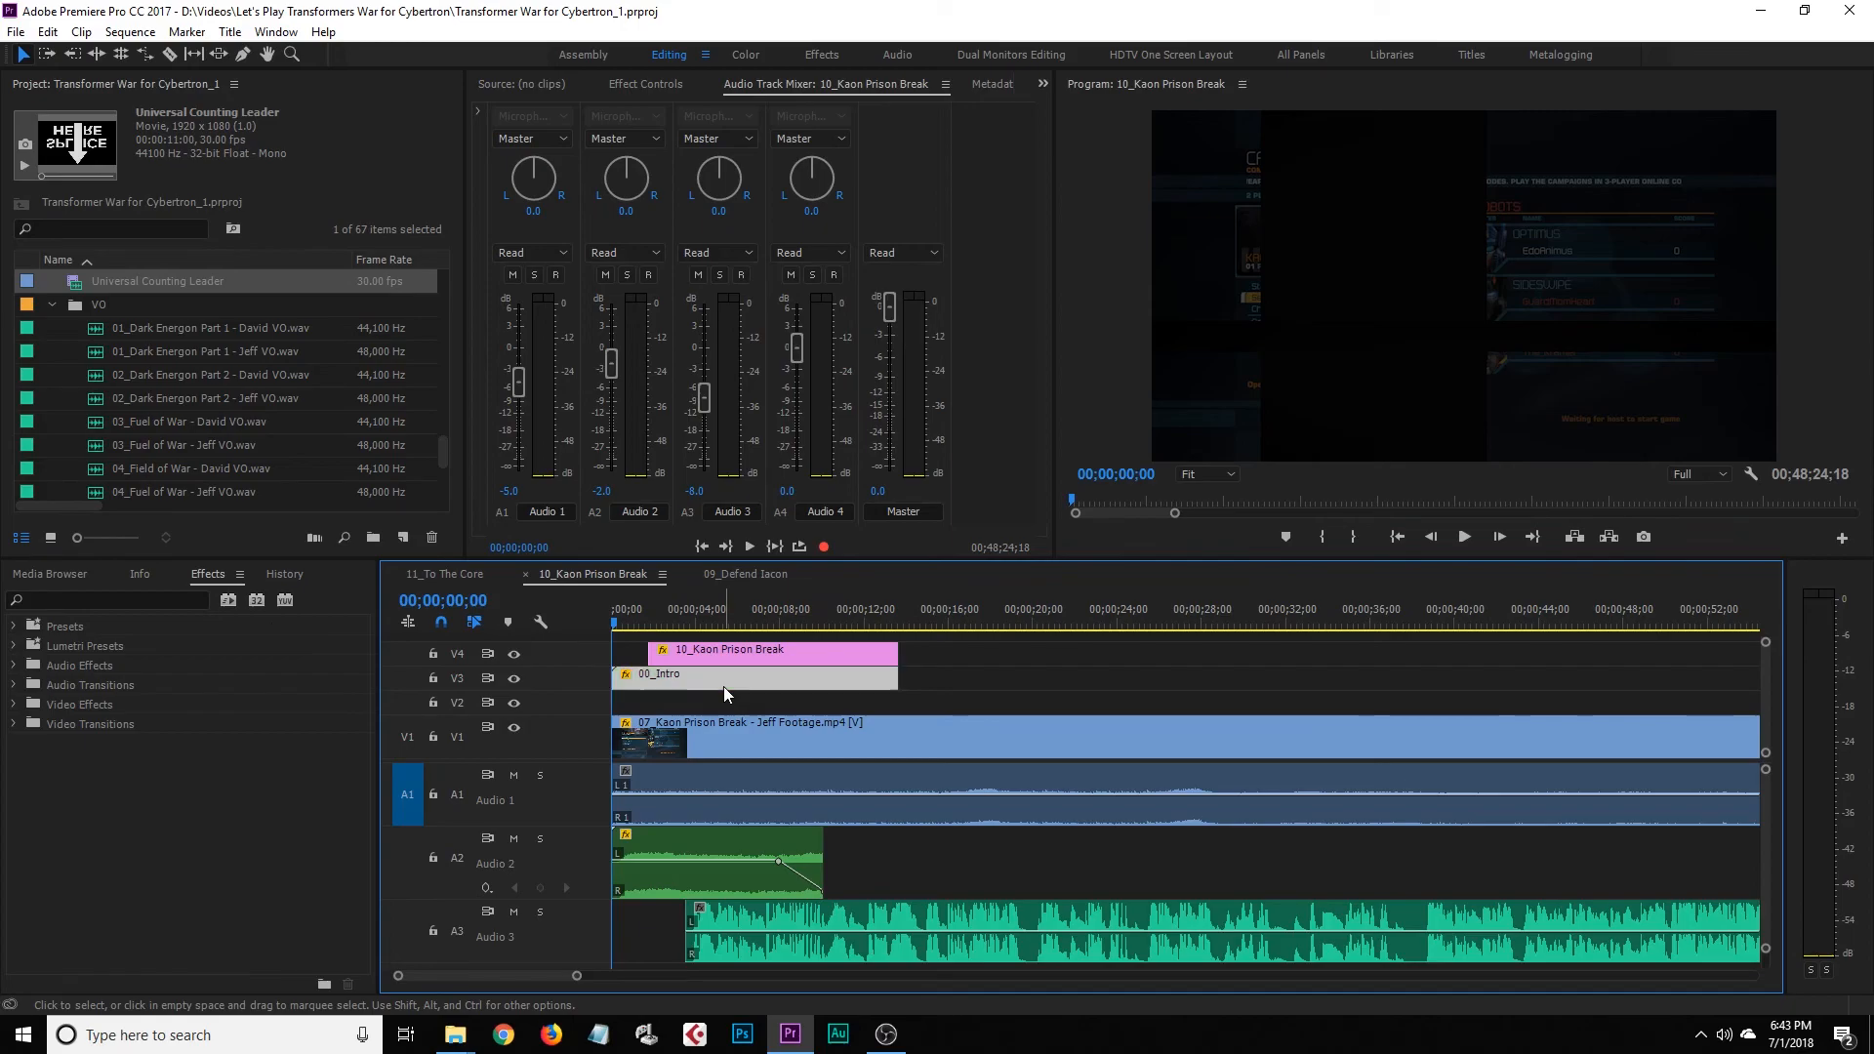
pyautogui.doubleClick(724, 684)
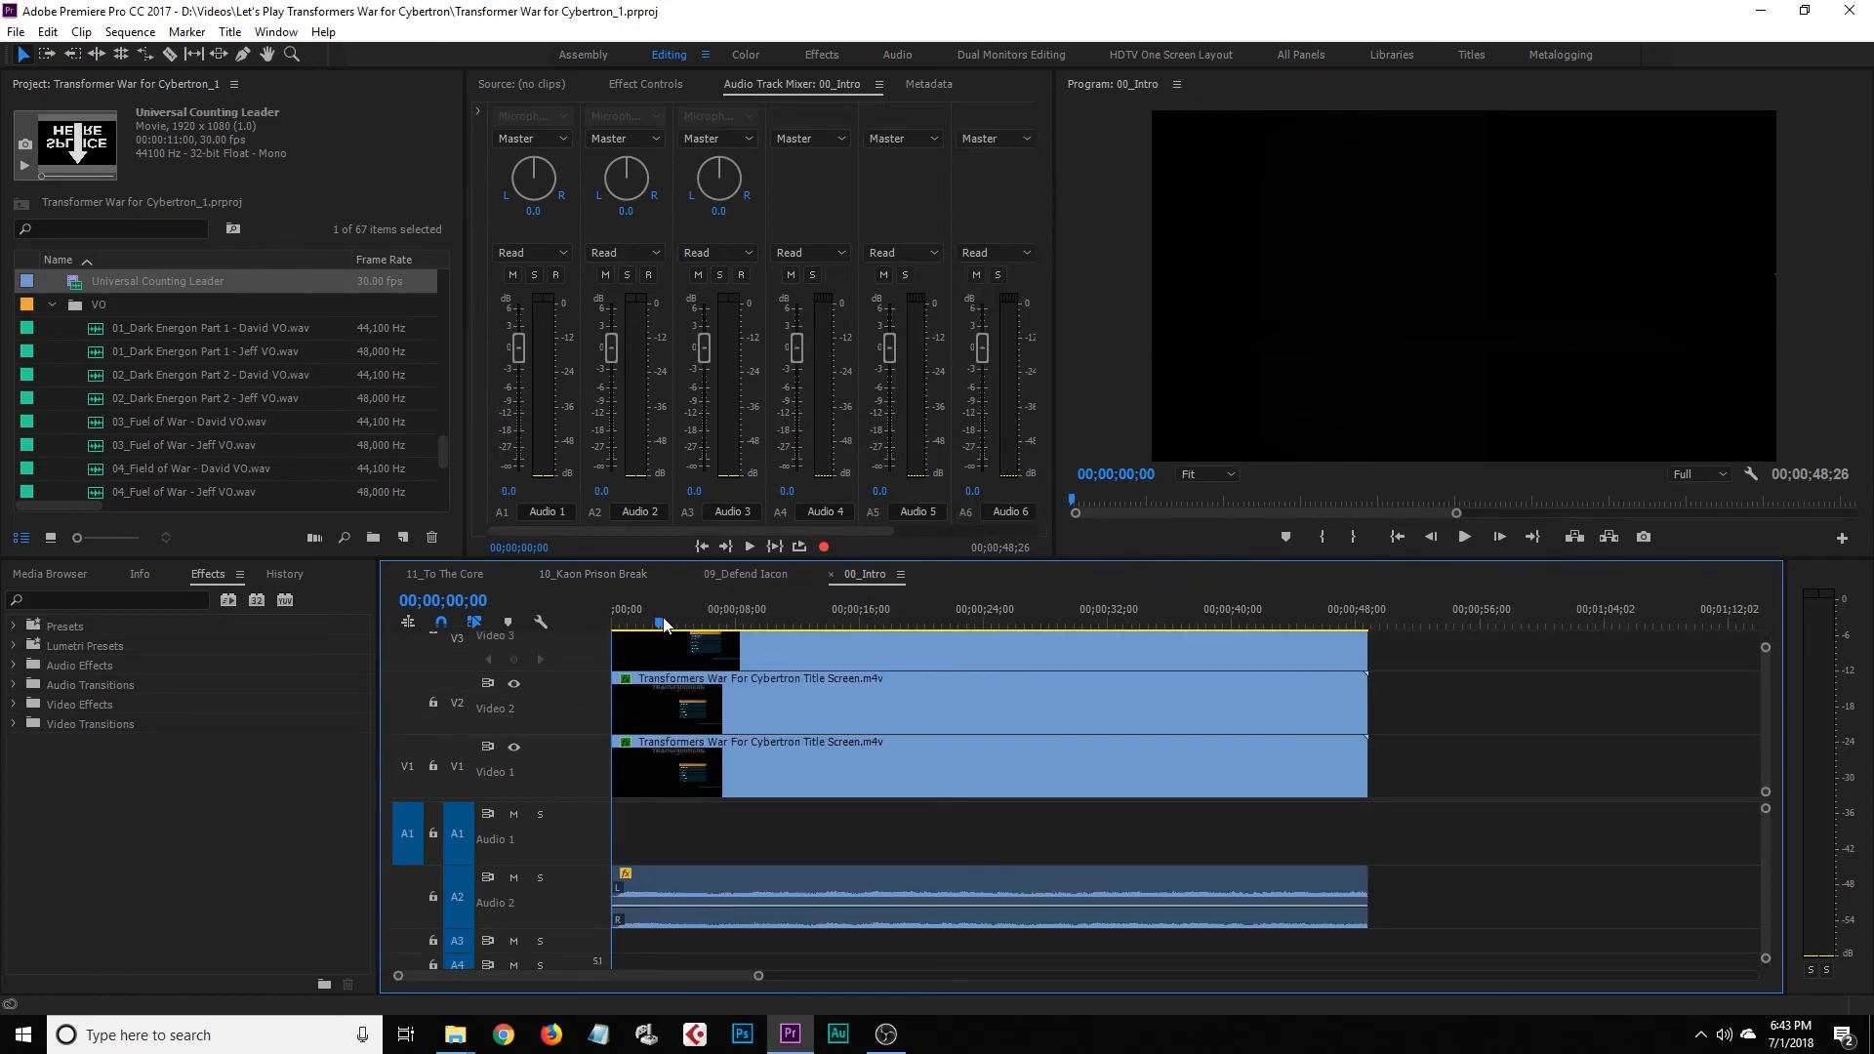
# Play the intro to about 00:00:09 and show the effect settings of the V1 title screen clip
pyautogui.moveTo(760, 977); pyautogui.dragTo(944, 975)
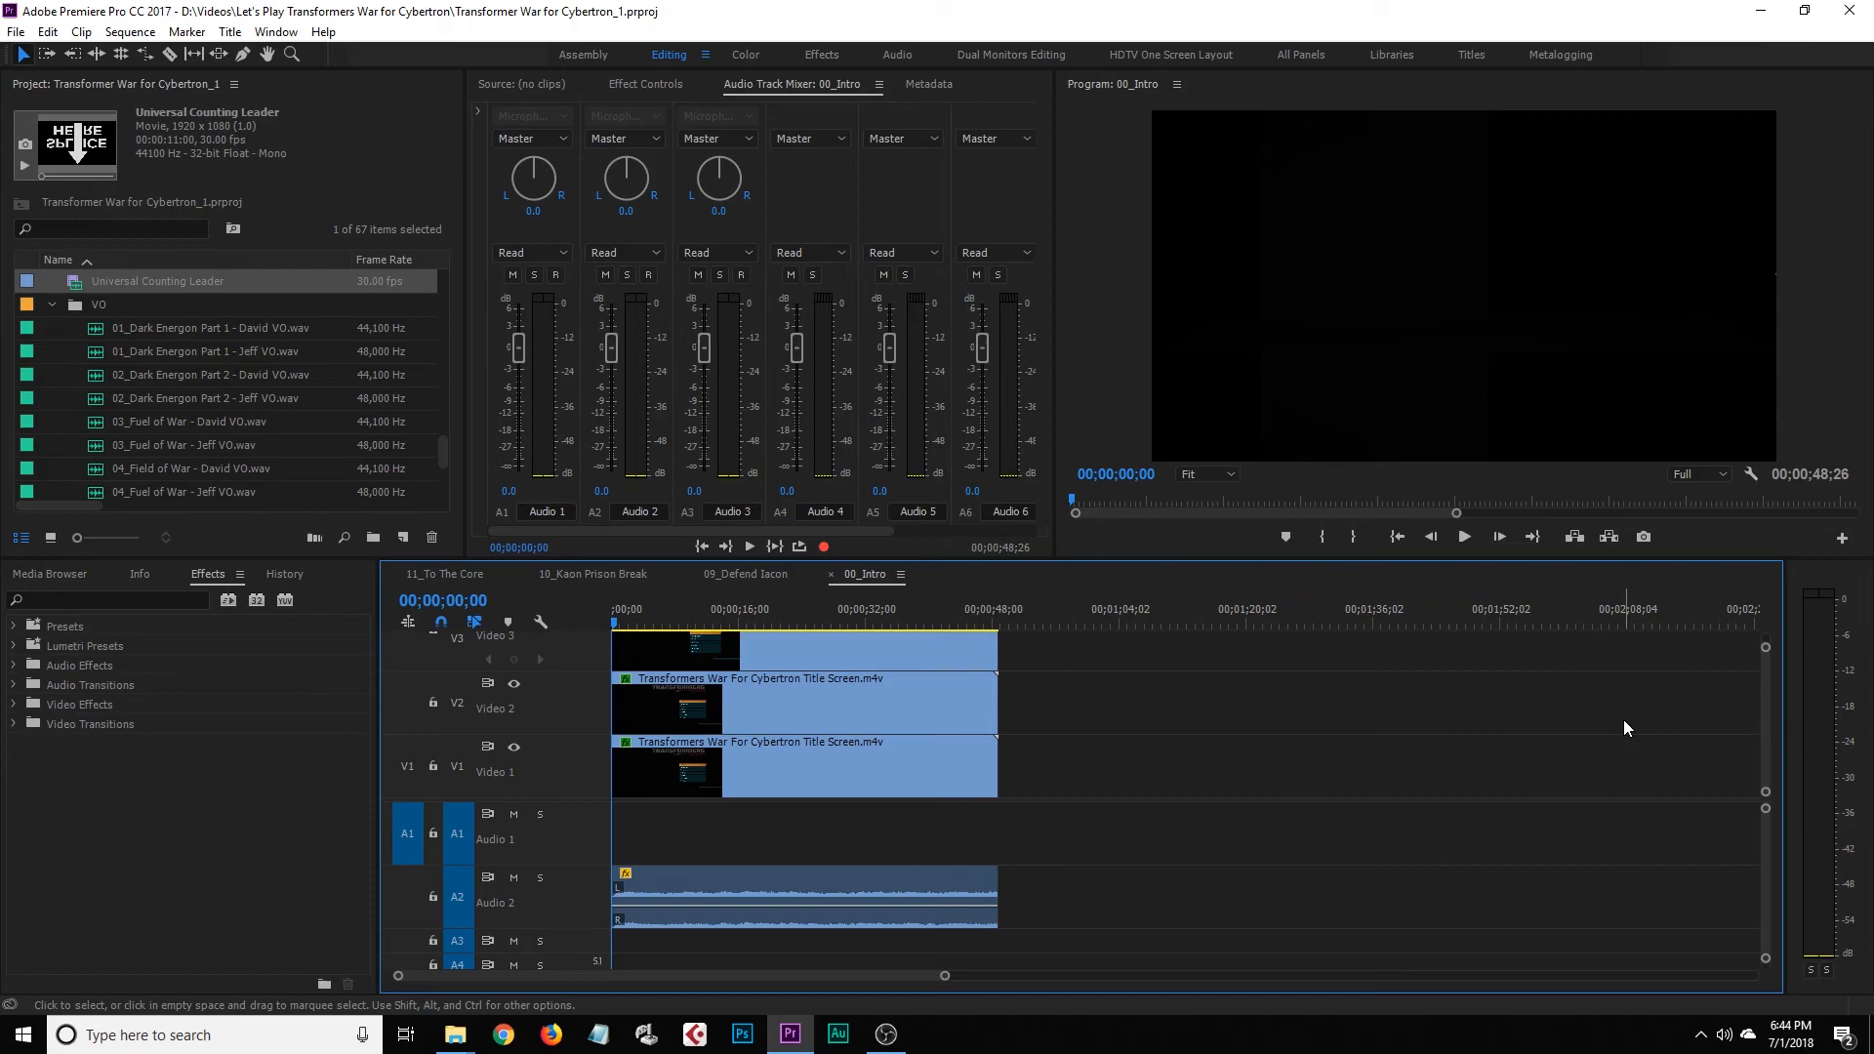
pyautogui.press('space')
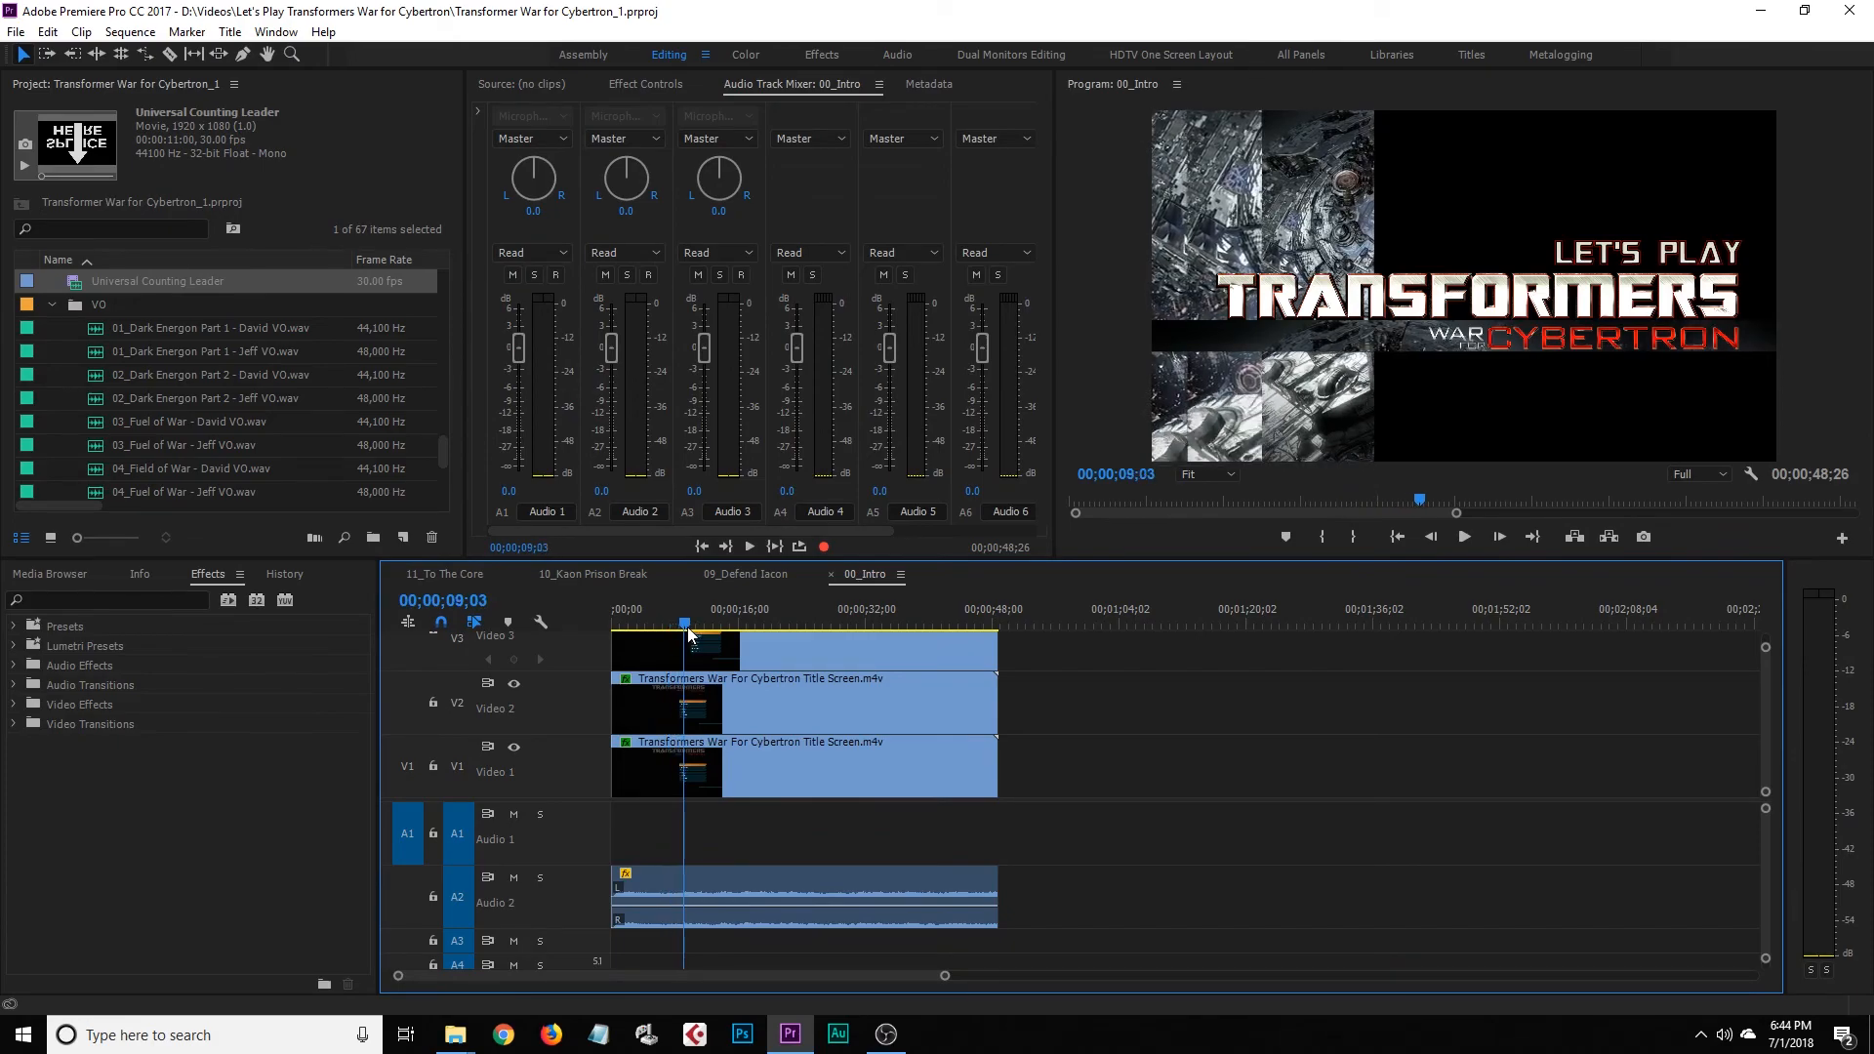
pyautogui.click(748, 765)
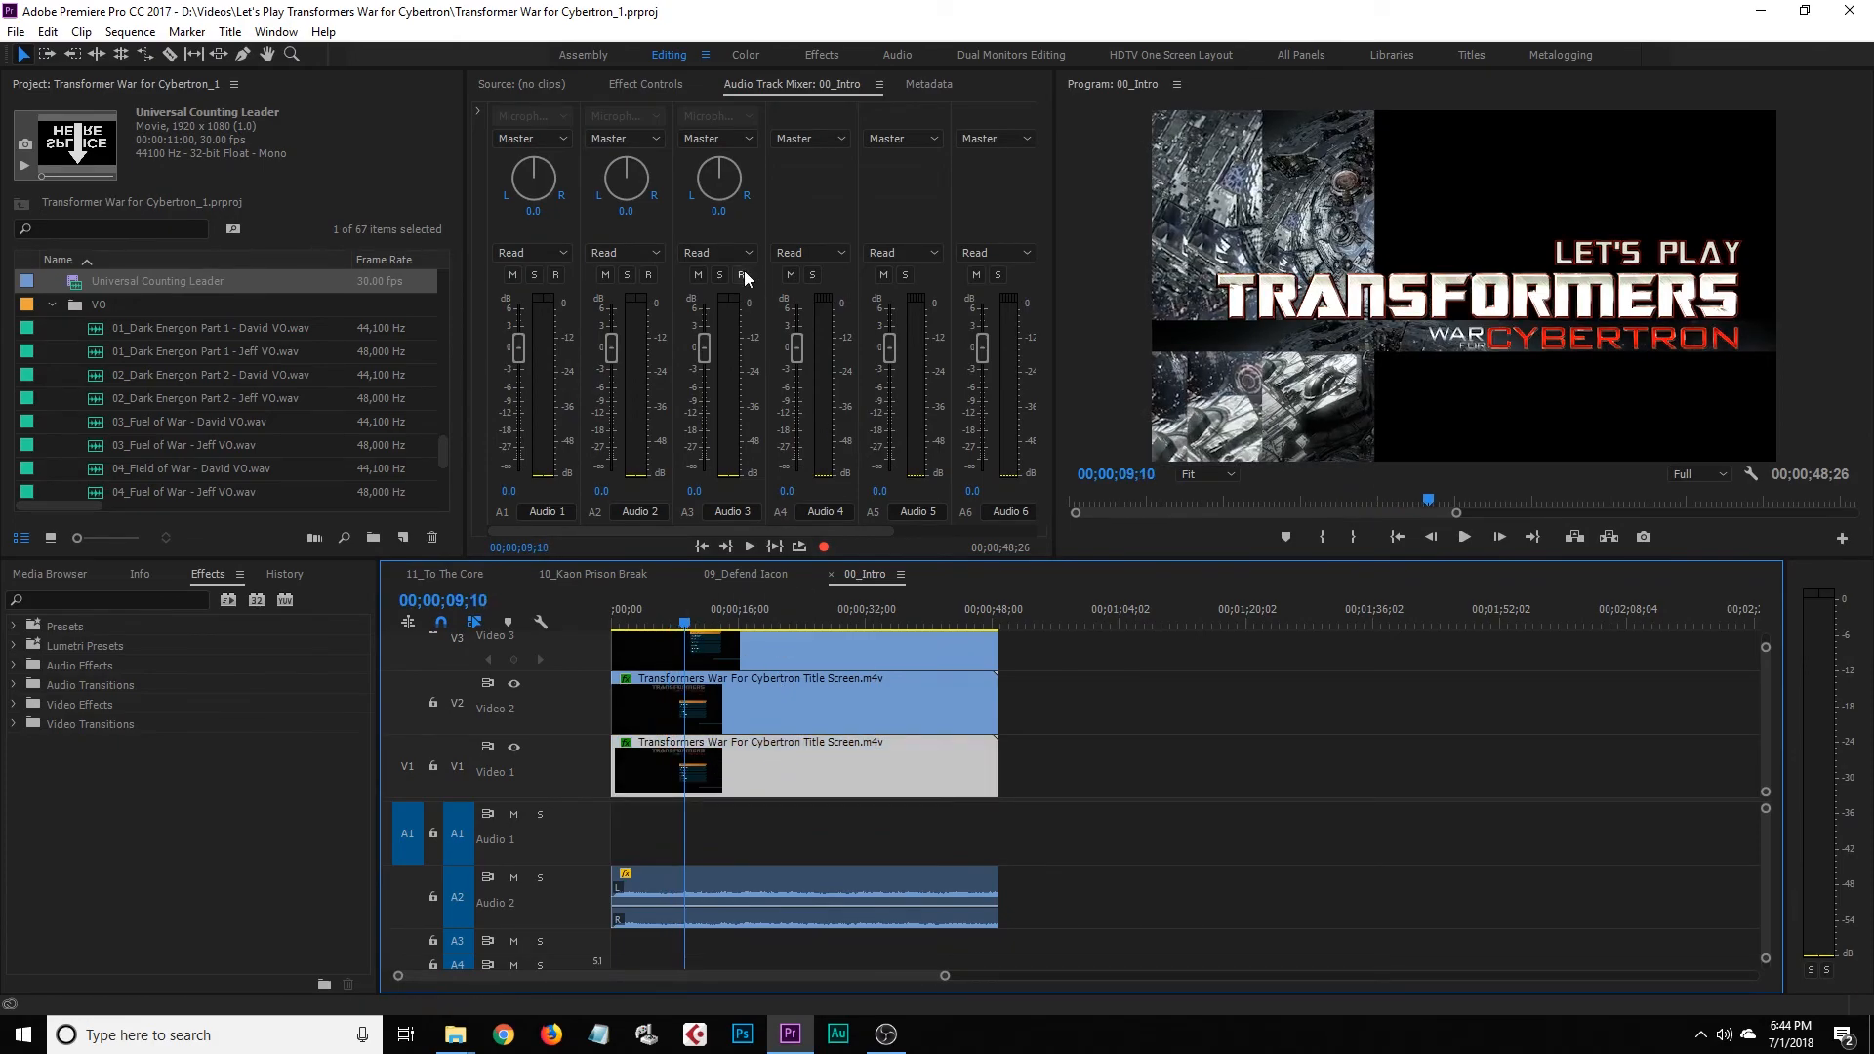
pyautogui.click(646, 84)
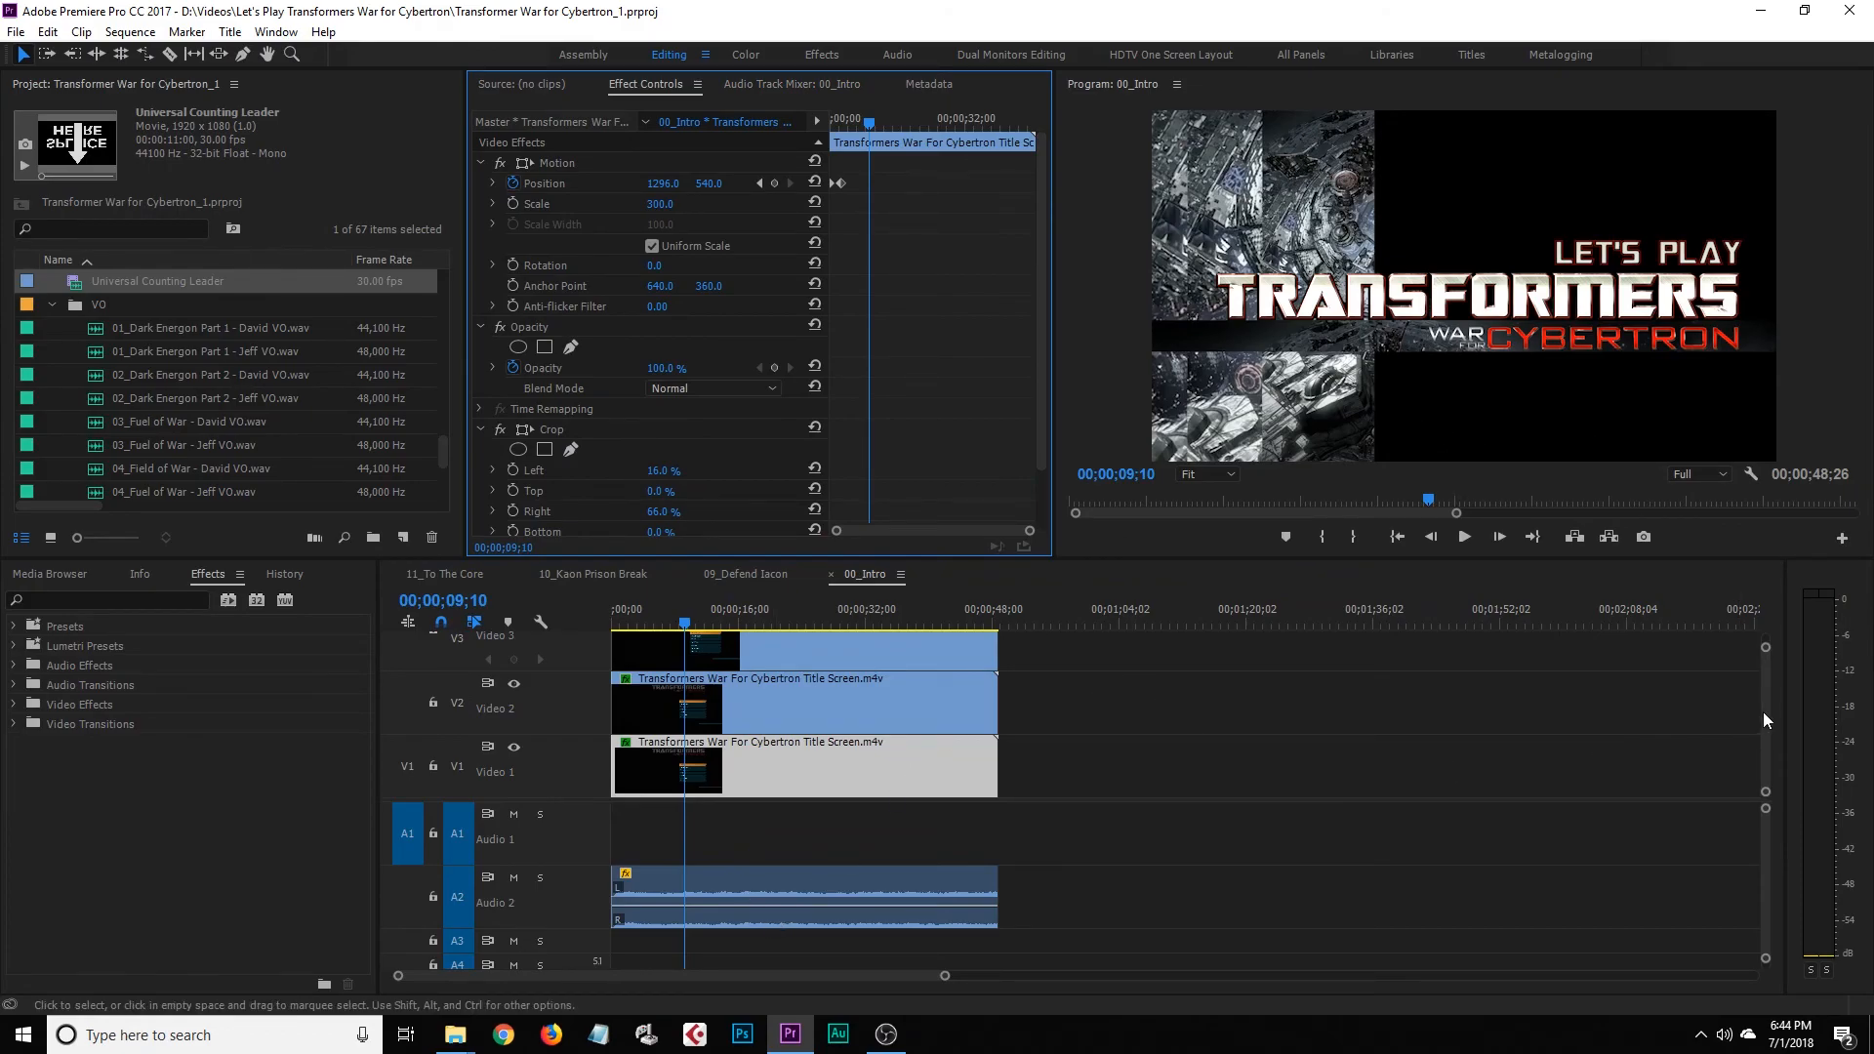
# Show the effect settings of the V2 title screen clip, scrub the intro to about 00:00:38:22, and close the 00_Intro sequence
pyautogui.scroll(3, 1765, 720)
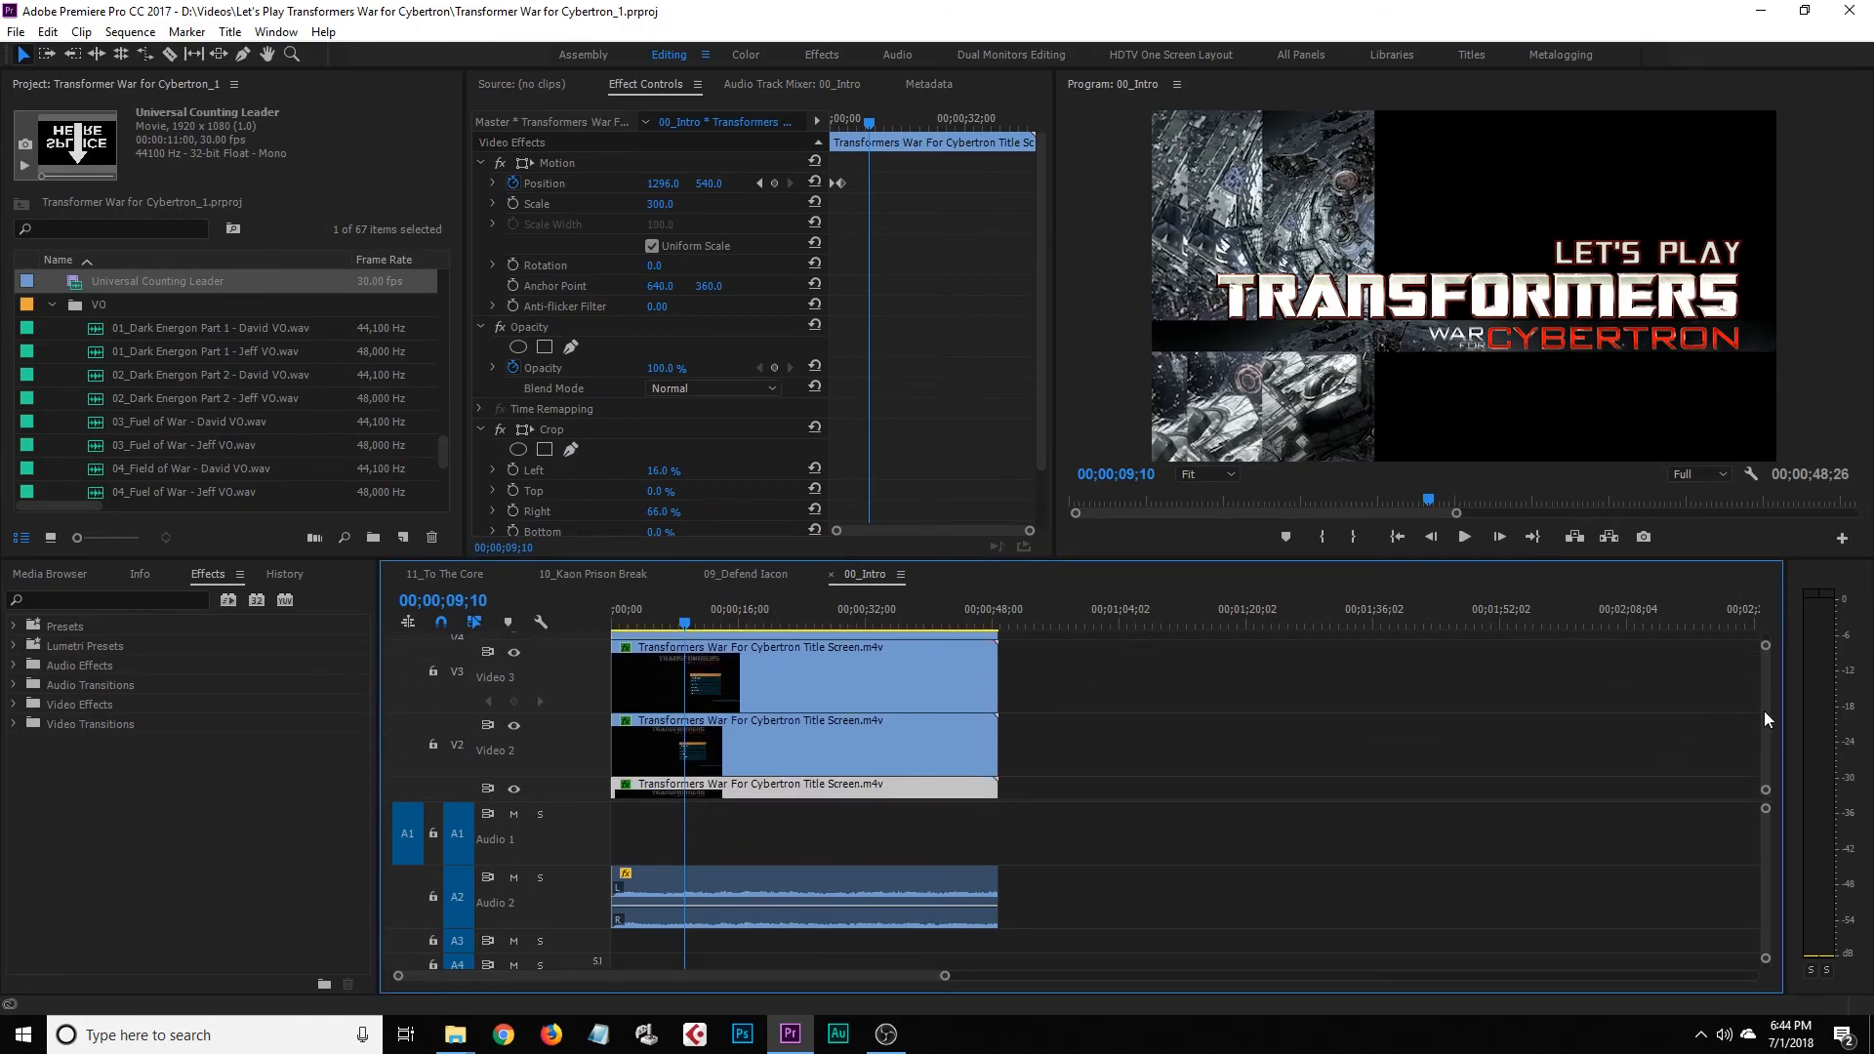
pyautogui.click(937, 787)
pyautogui.moveTo(686, 627); pyautogui.dragTo(725, 625)
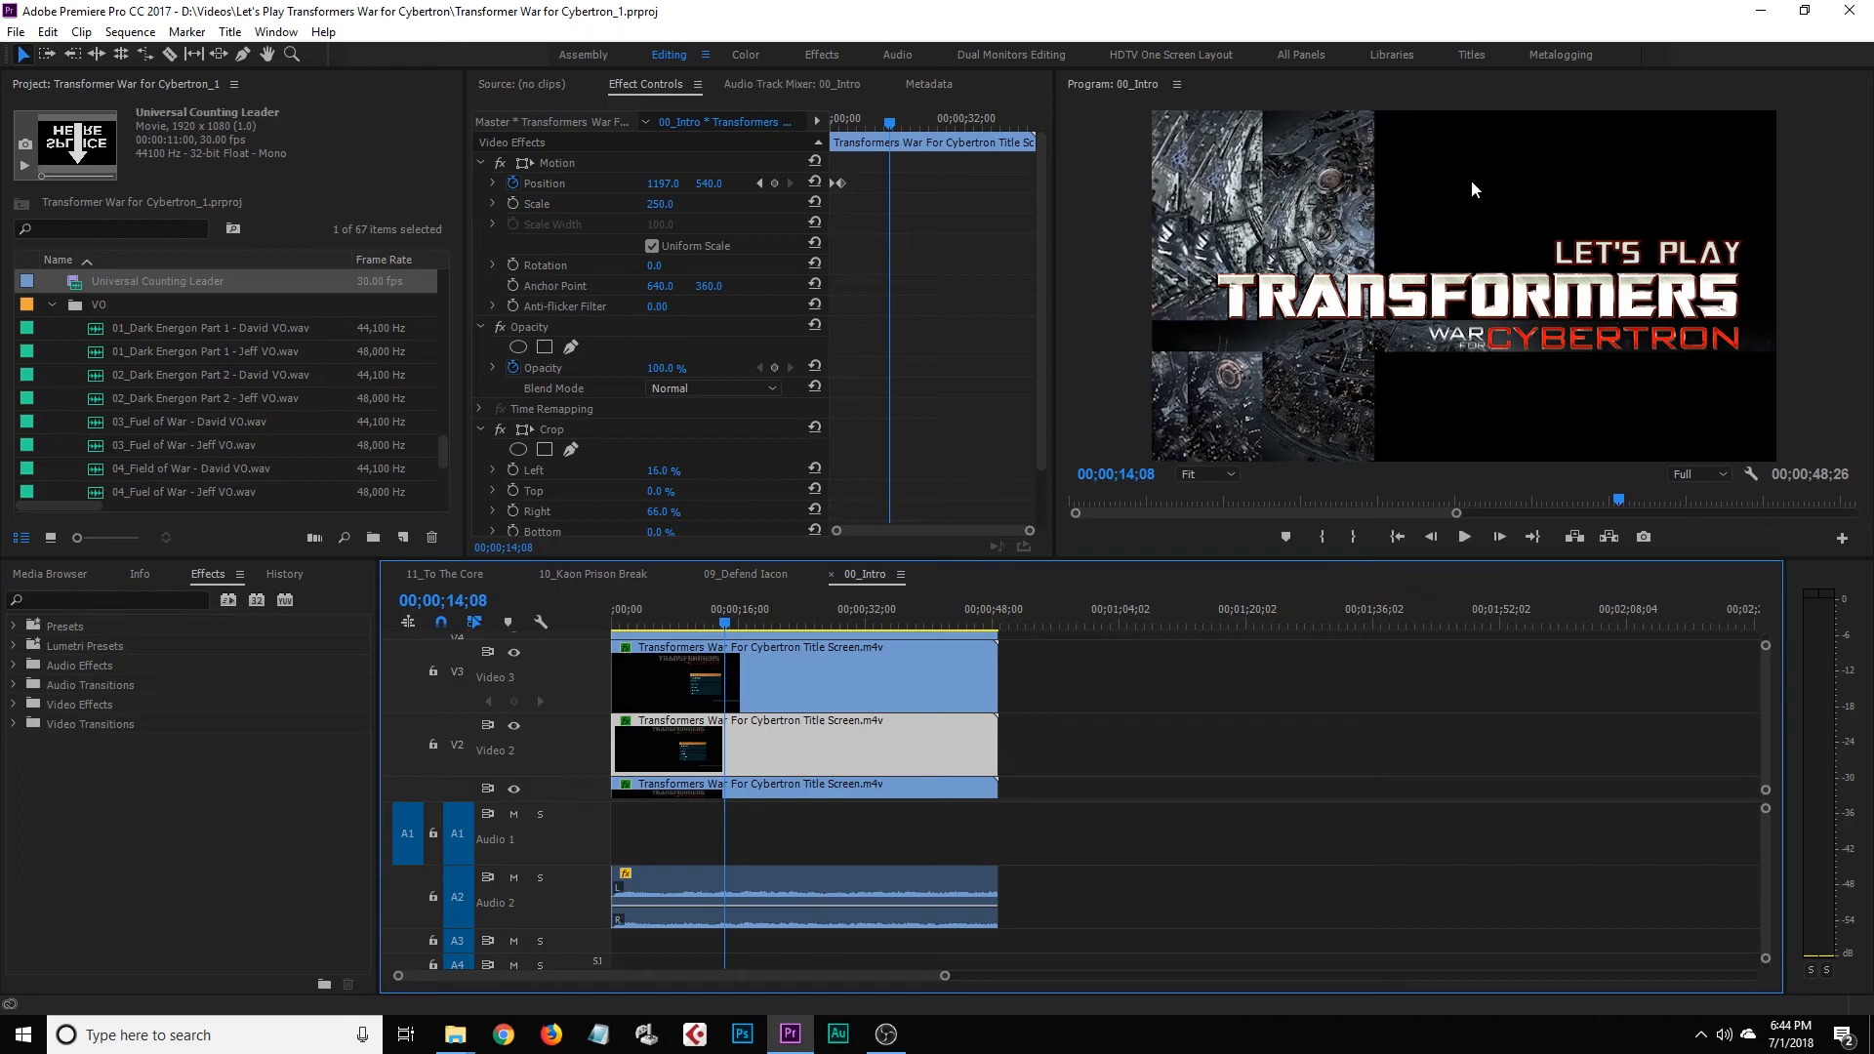
pyautogui.moveTo(734, 620); pyautogui.dragTo(923, 652)
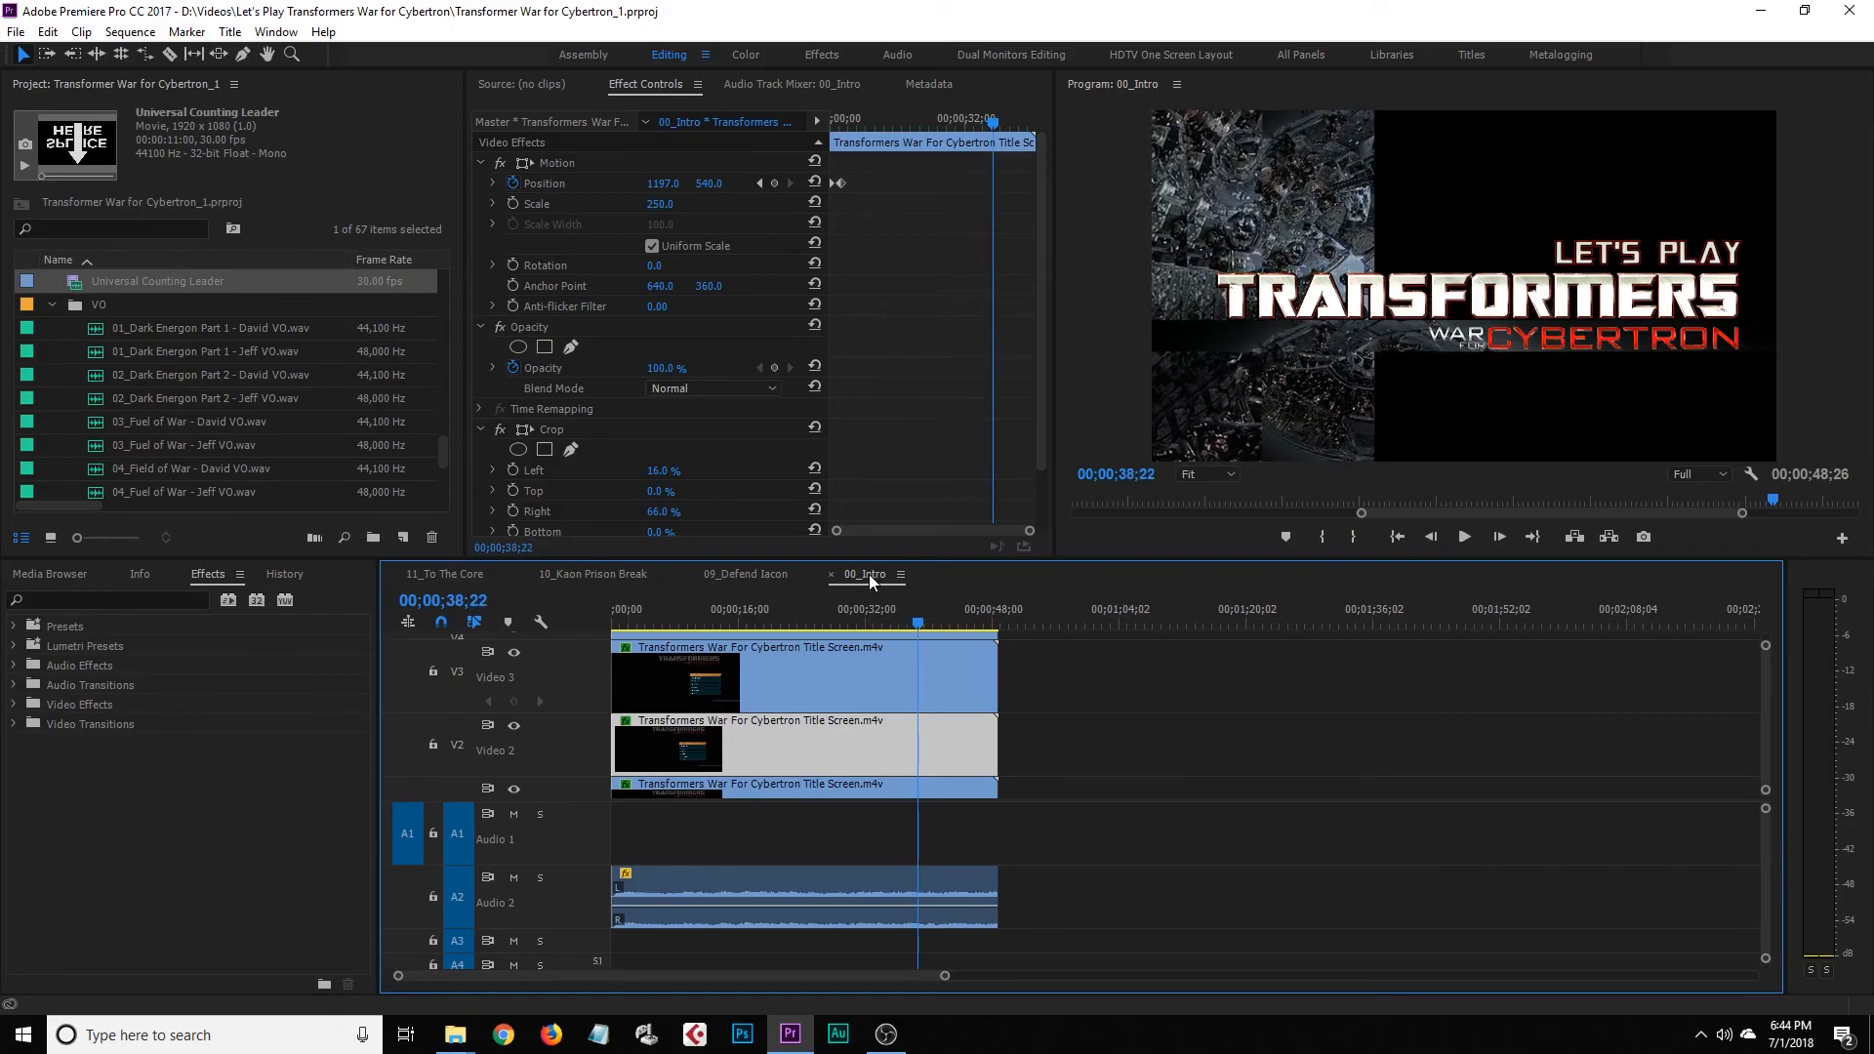
pyautogui.click(830, 575)
# Return to the 10_Kaon Prison Break sequence and scrub its opening to about 00:00:05:13
pyautogui.click(432, 574)
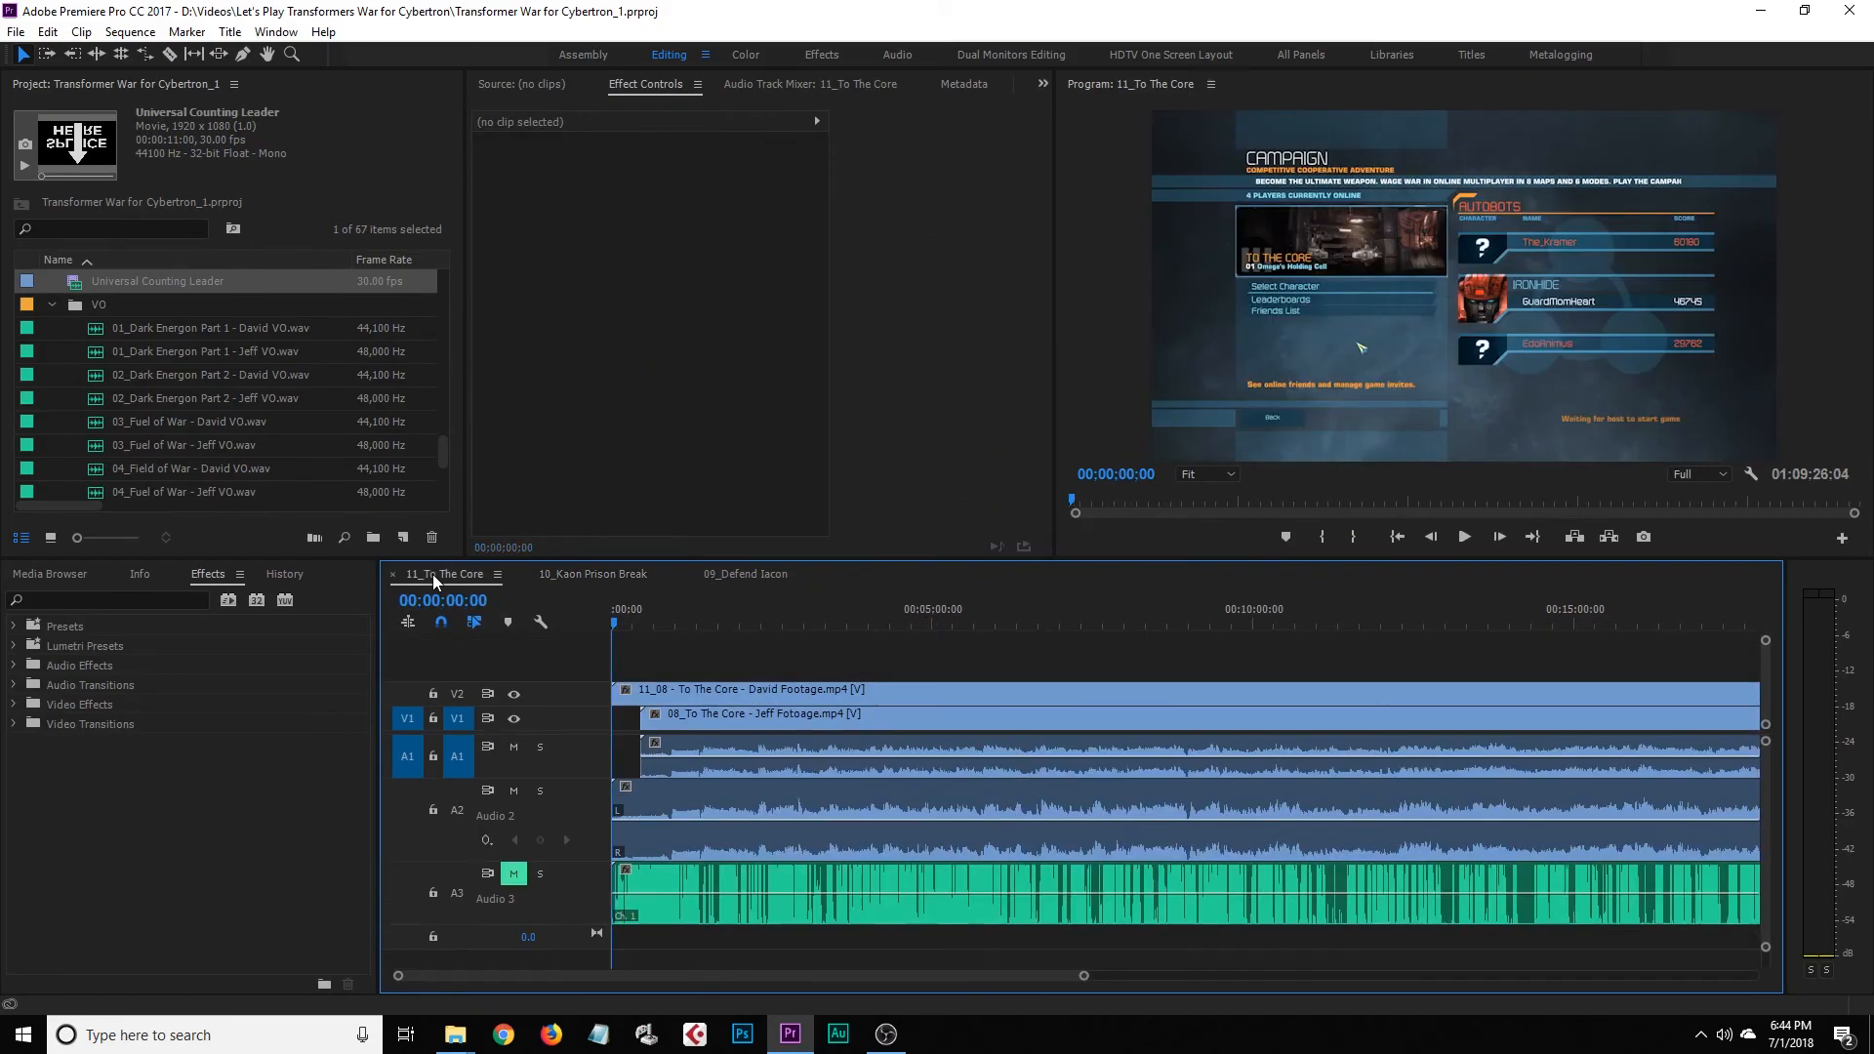
pyautogui.click(608, 578)
pyautogui.moveTo(635, 625)
pyautogui.mouseDown()
pyautogui.moveTo(677, 629)
pyautogui.moveTo(624, 636)
pyautogui.mouseUp()
pyautogui.click(659, 701)
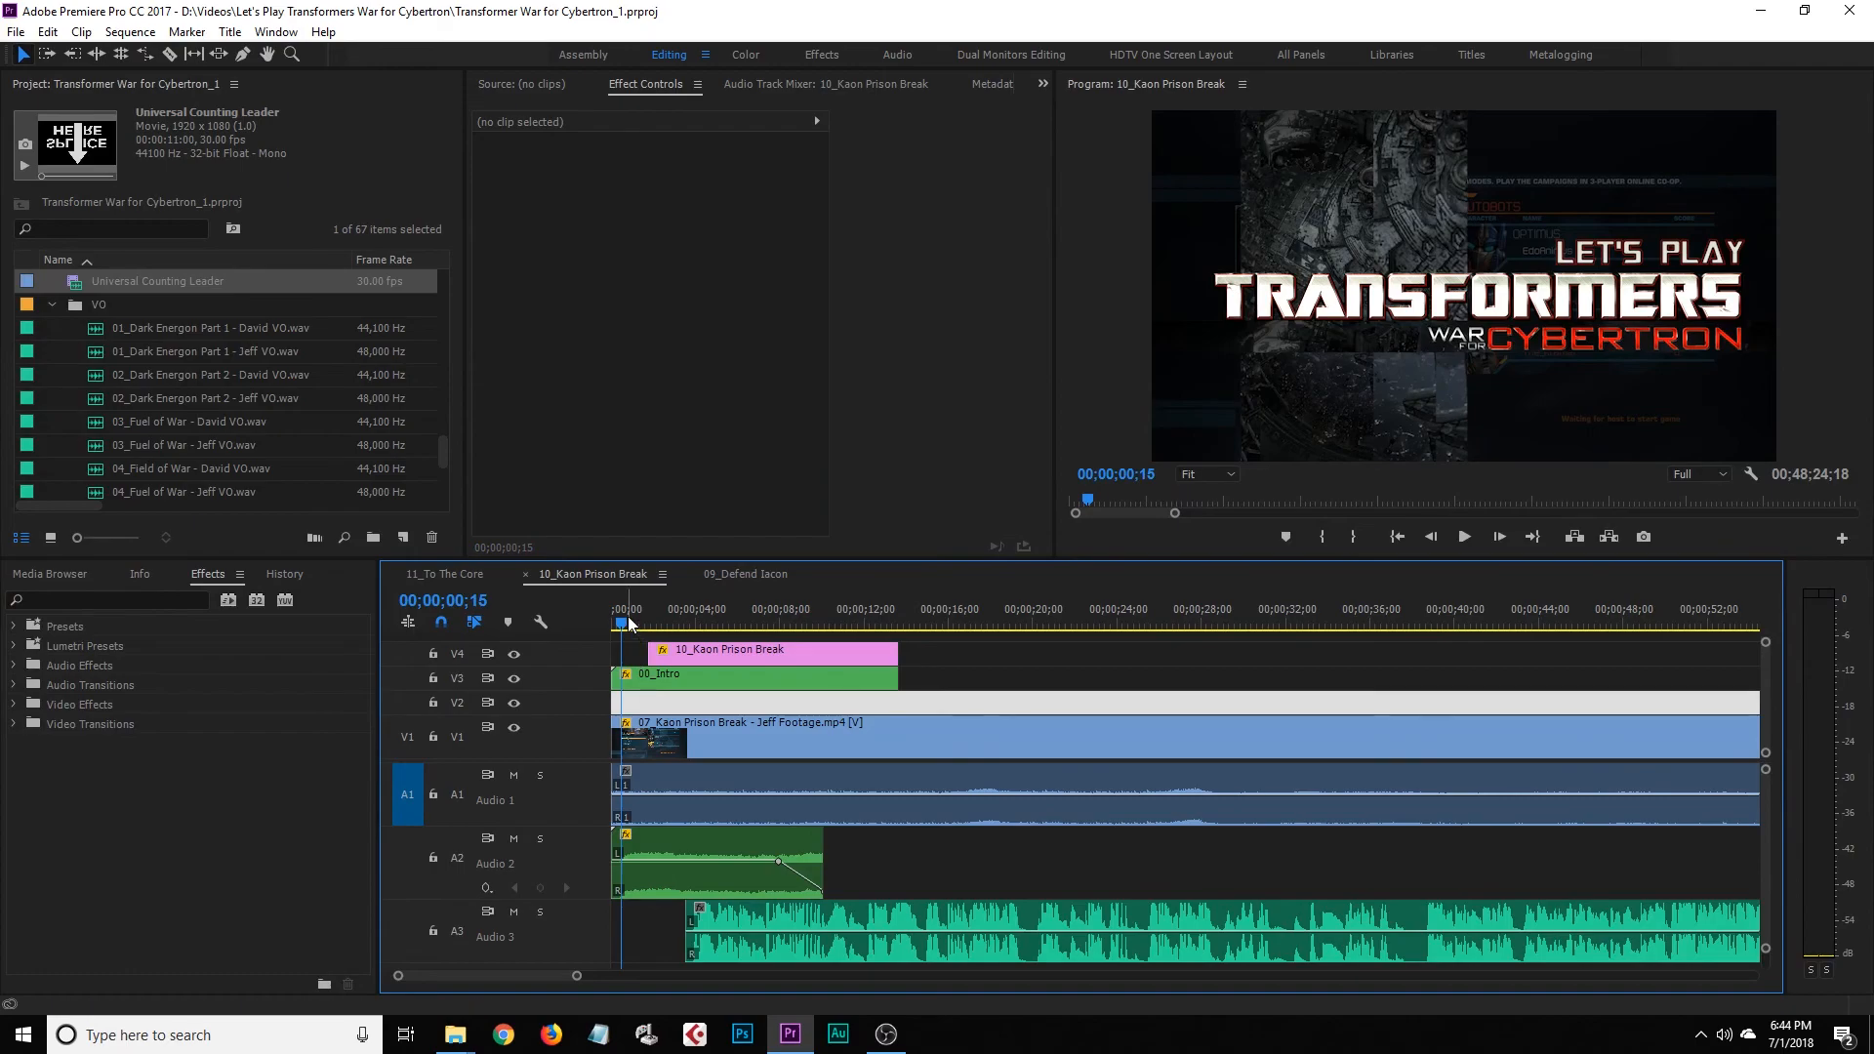
pyautogui.click(659, 625)
pyautogui.moveTo(660, 630); pyautogui.dragTo(726, 664)
# Copy the part title, the 00_Intro clip and the intro audio, and switch to the 11_To The Core sequence
pyautogui.click(681, 847)
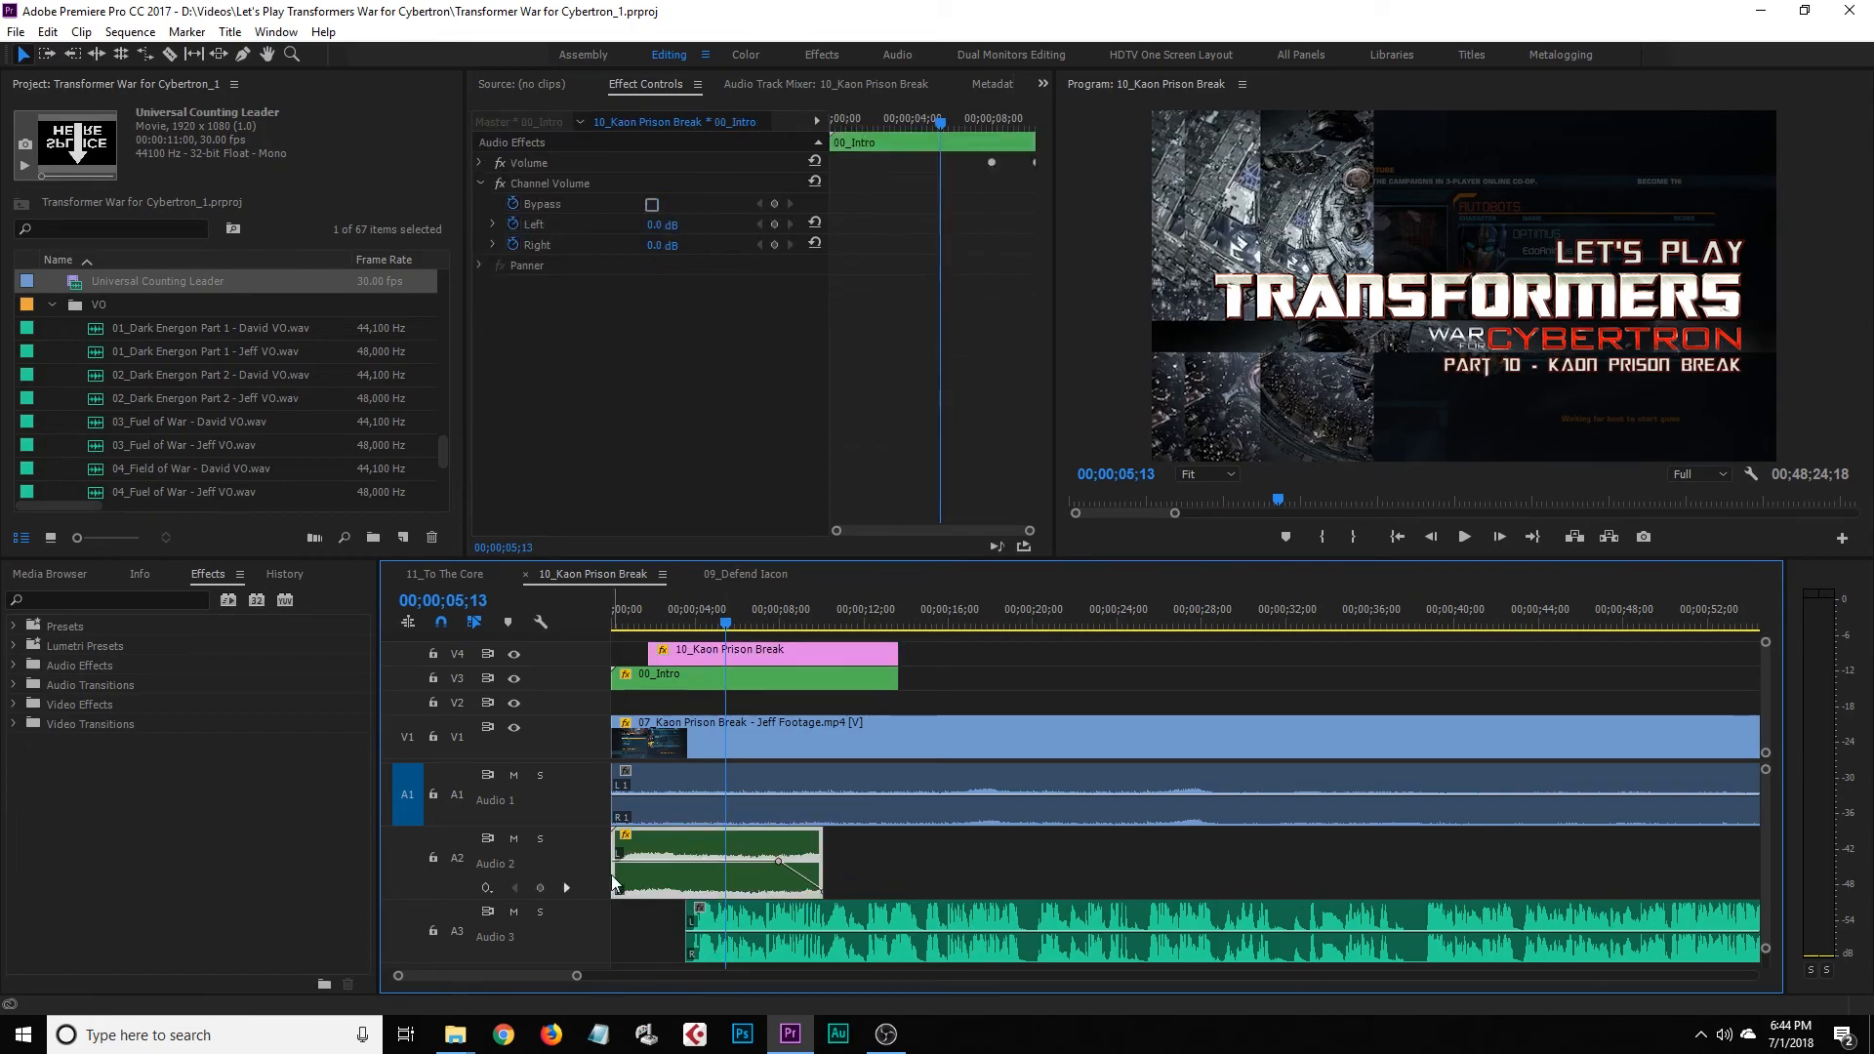
pyautogui.moveTo(925, 653); pyautogui.dragTo(802, 703)
pyautogui.keyDown('shift'); pyautogui.click(664, 835); pyautogui.keyUp('shift')
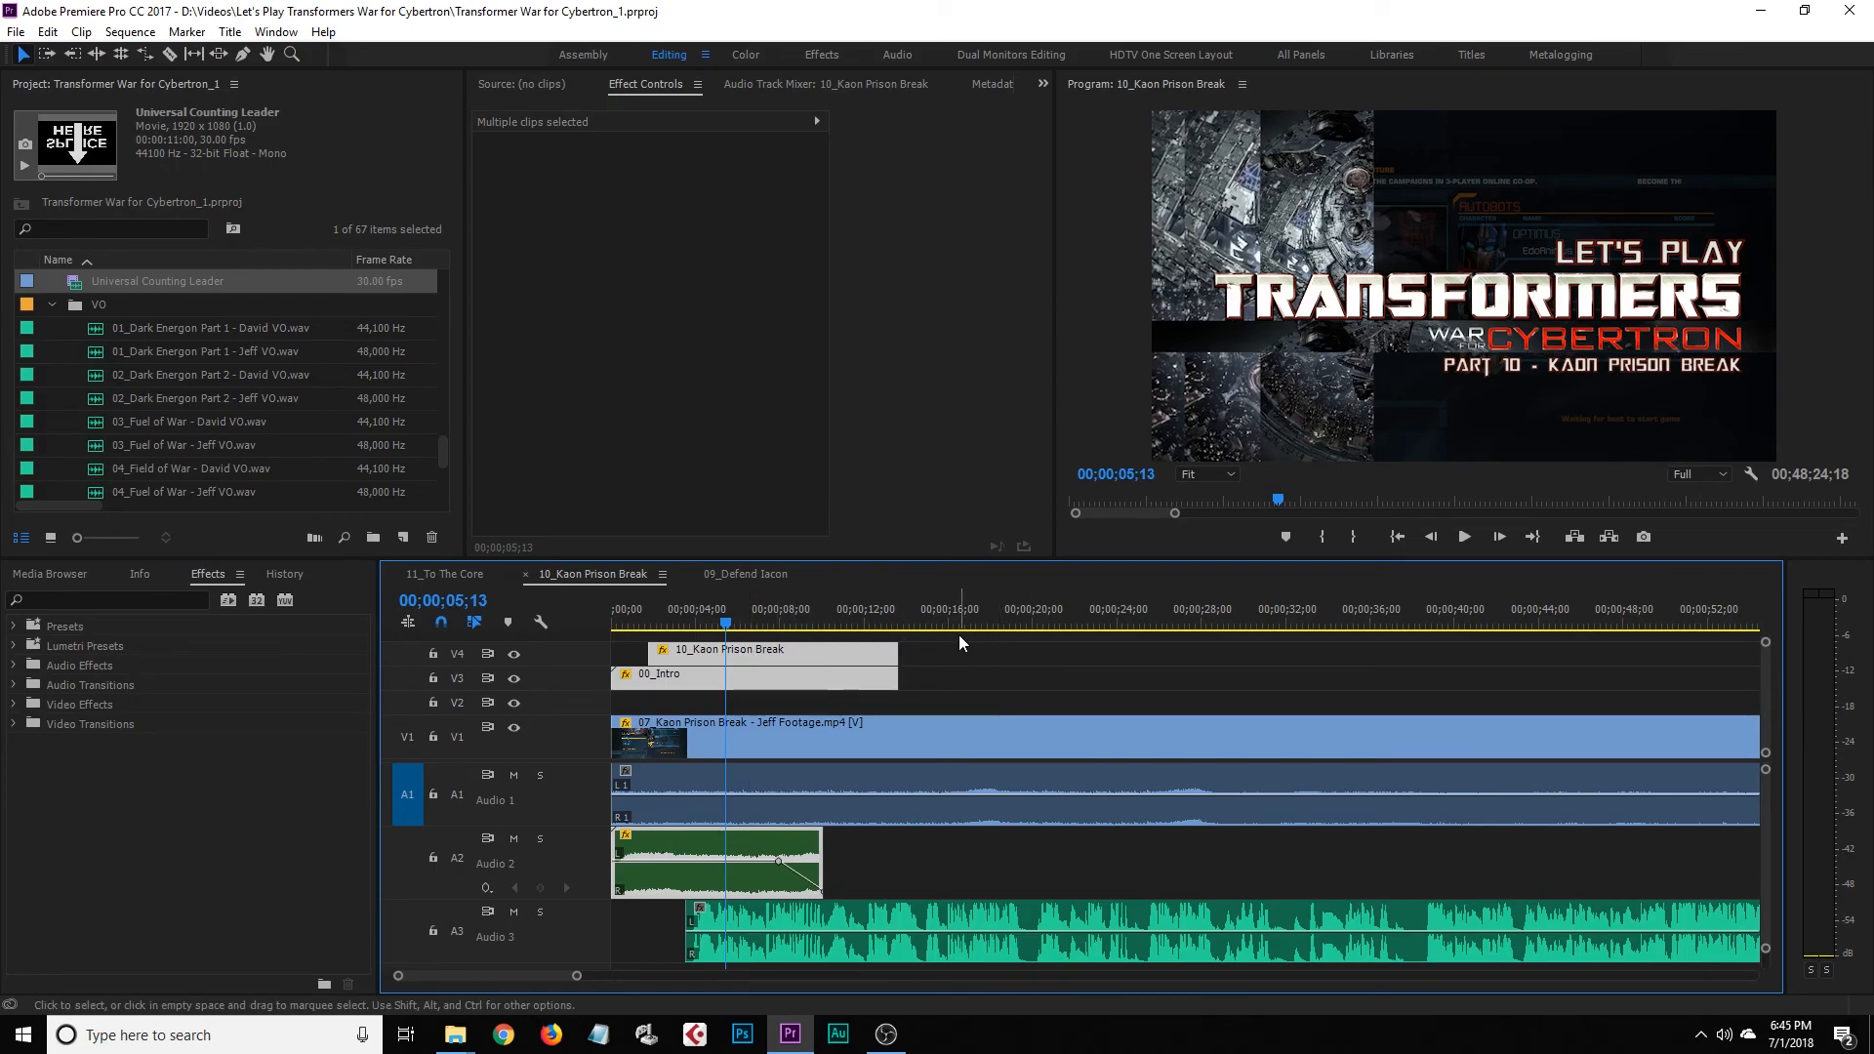
pyautogui.click(431, 577)
# Try a regular paste of the intro clips at the start of 11_To The Core and undo it
pyautogui.moveTo(666, 625); pyautogui.dragTo(571, 1050)
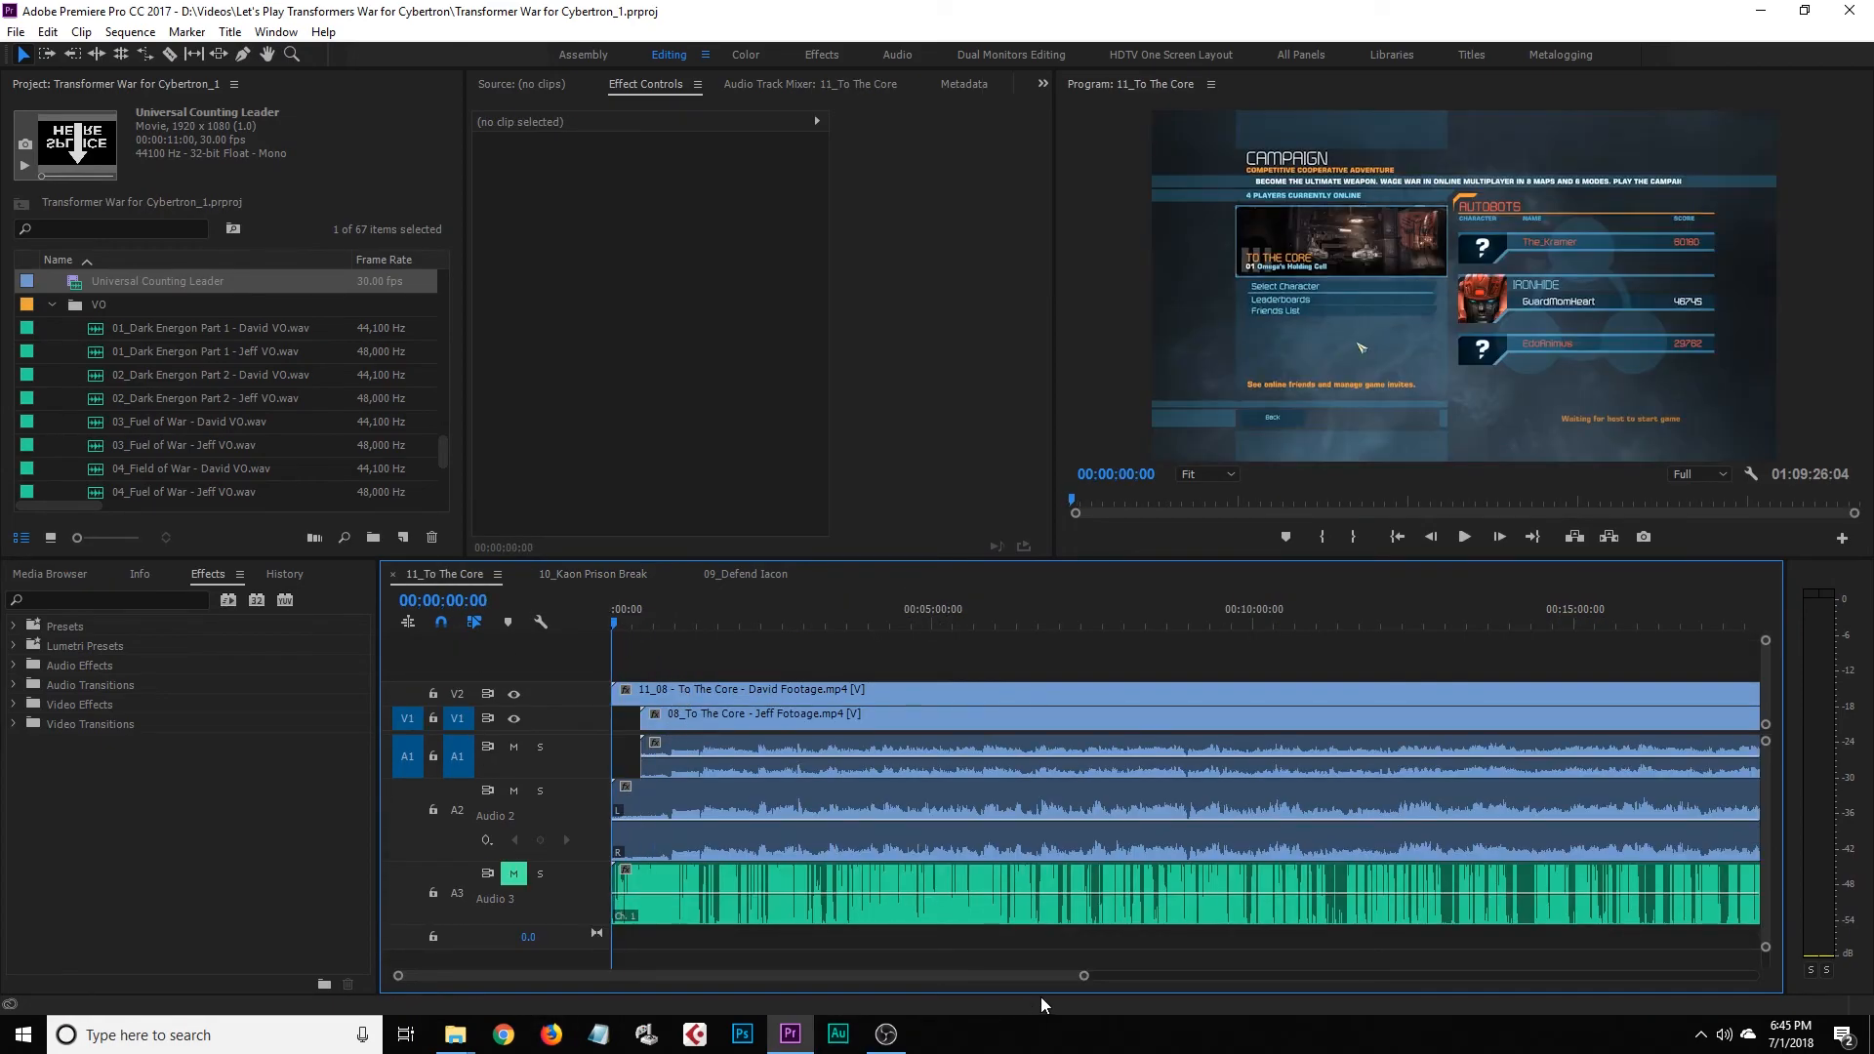
pyautogui.moveTo(1083, 975); pyautogui.dragTo(1503, 976)
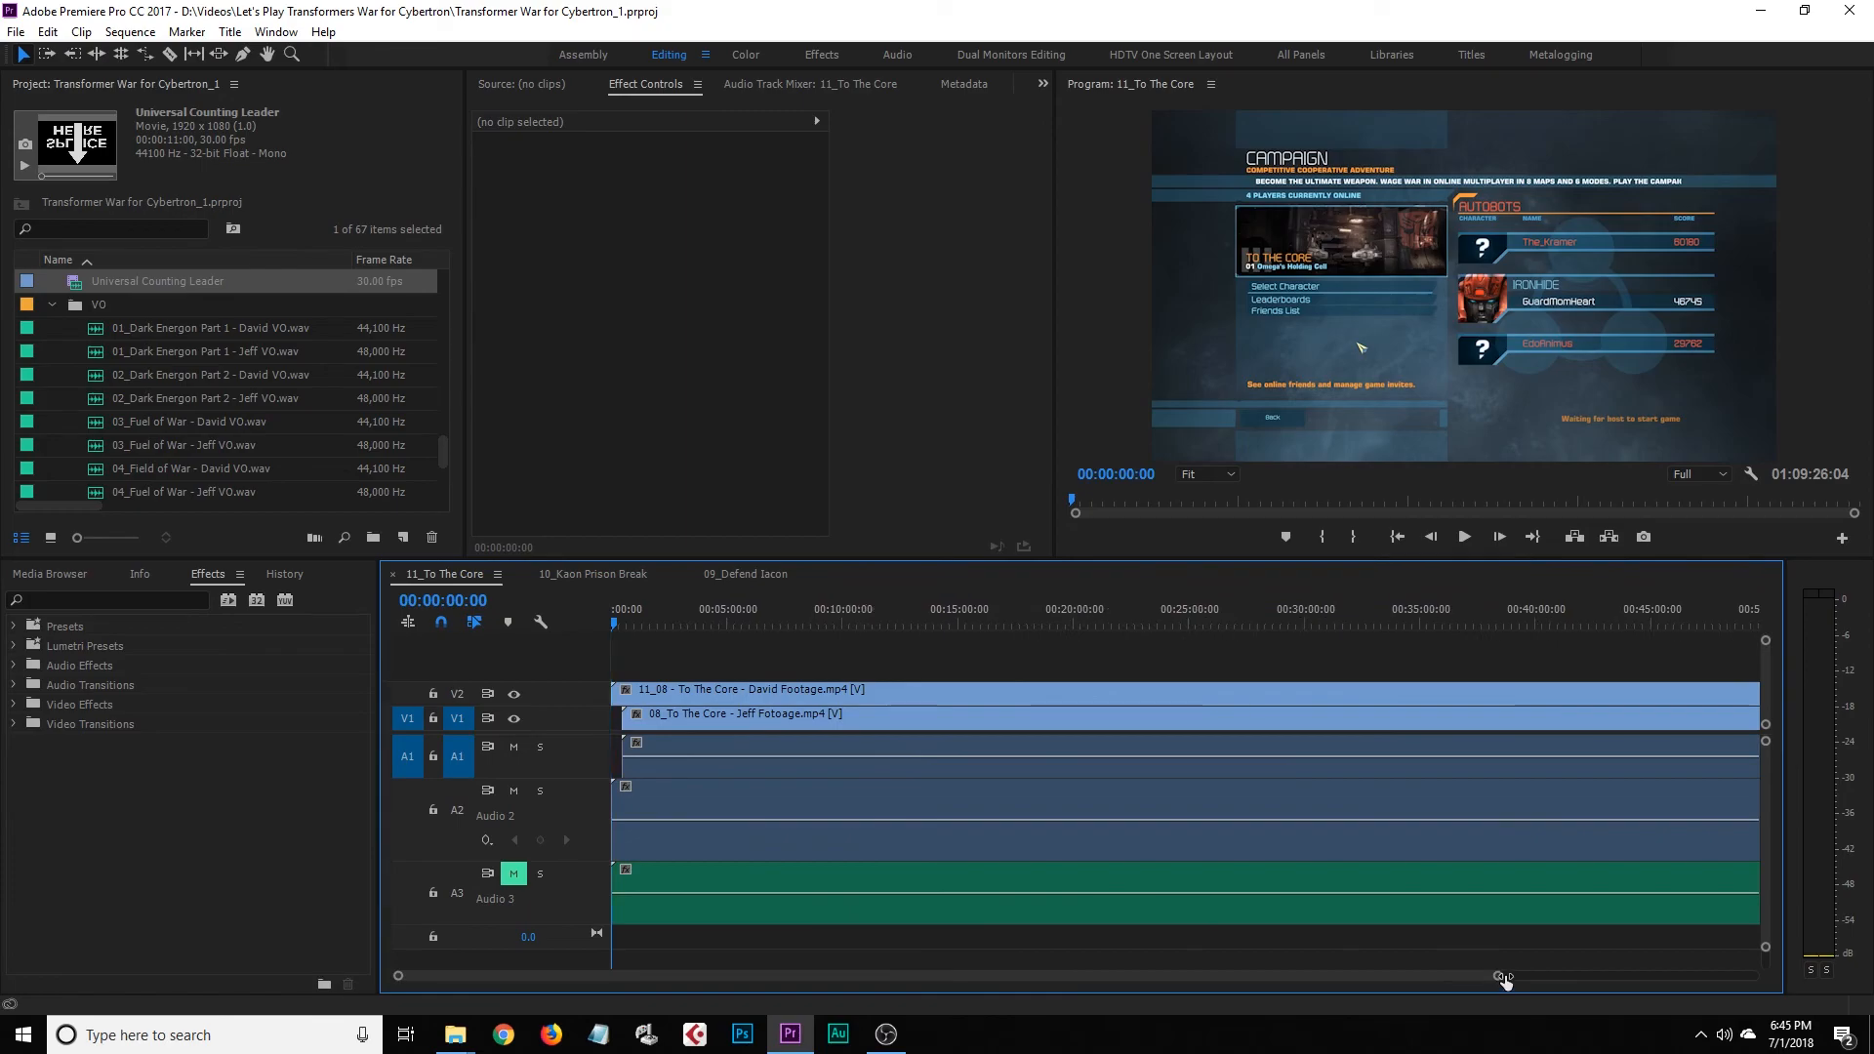
pyautogui.moveTo(941, 730); pyautogui.dragTo(928, 722)
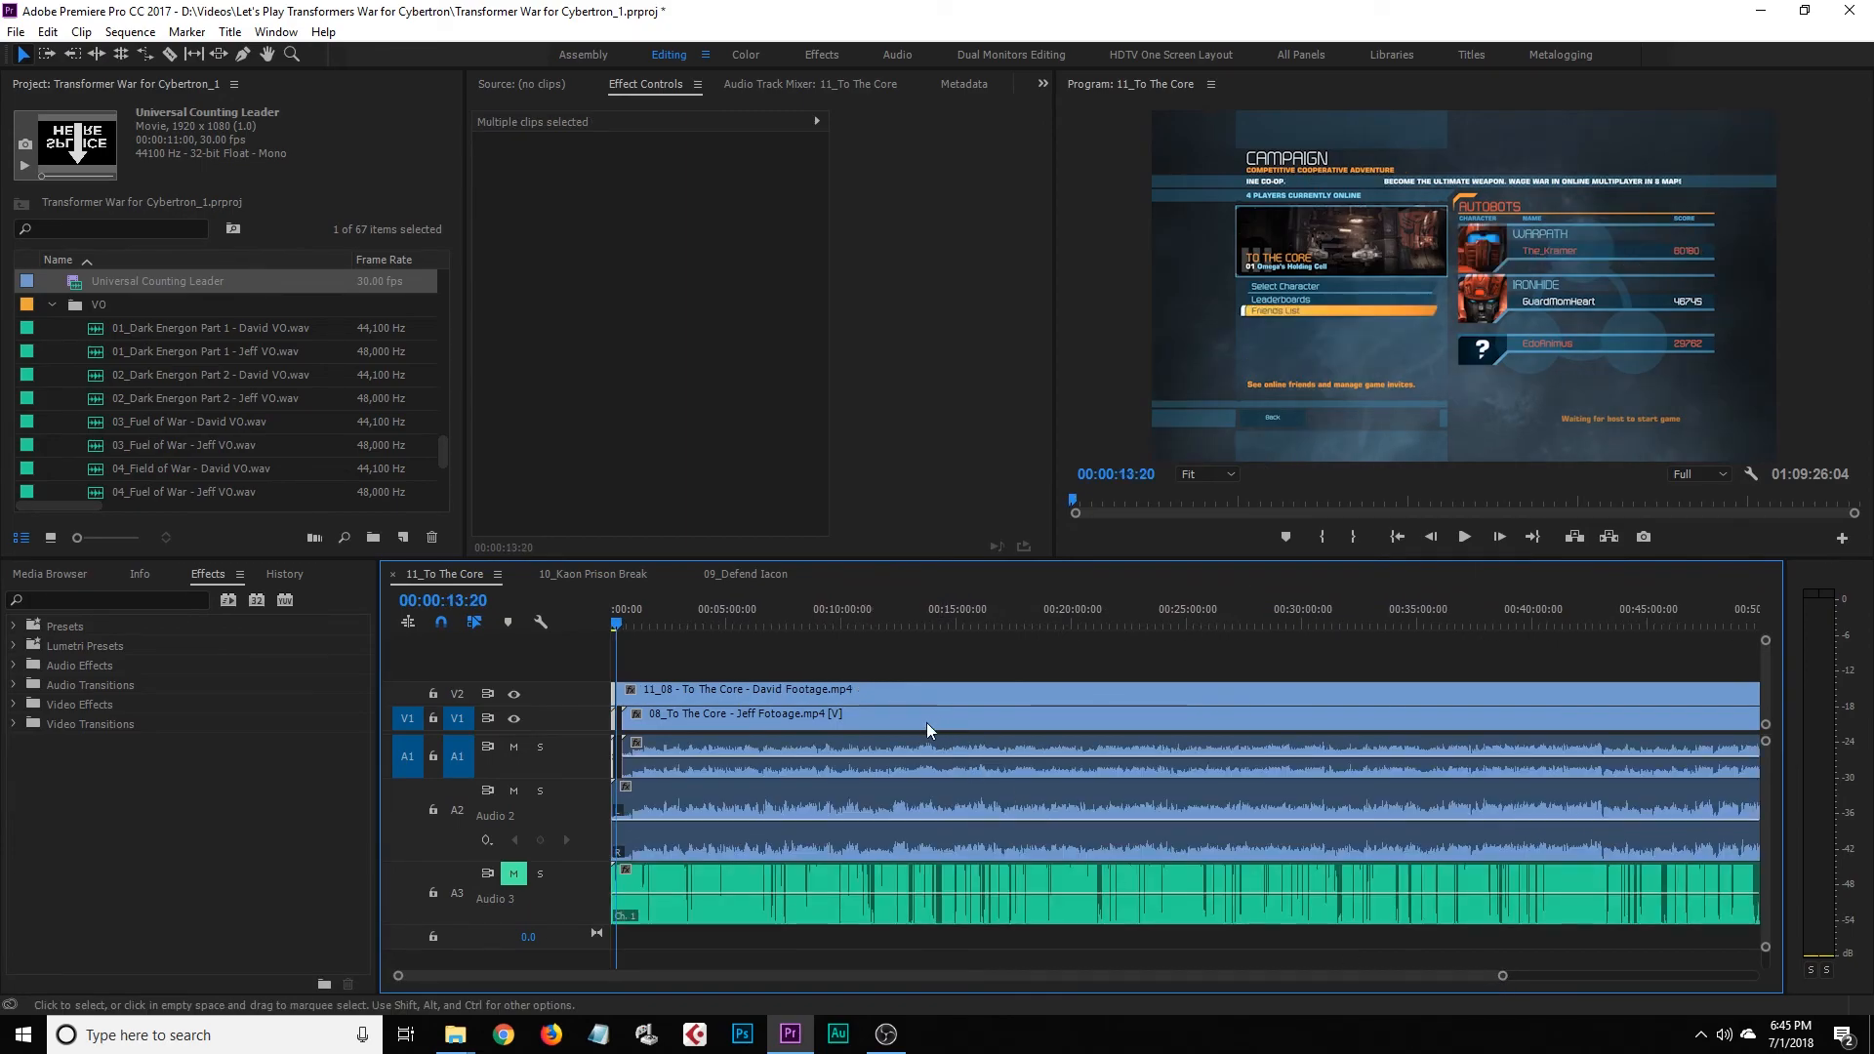
pyautogui.moveTo(1501, 978); pyautogui.dragTo(1035, 979)
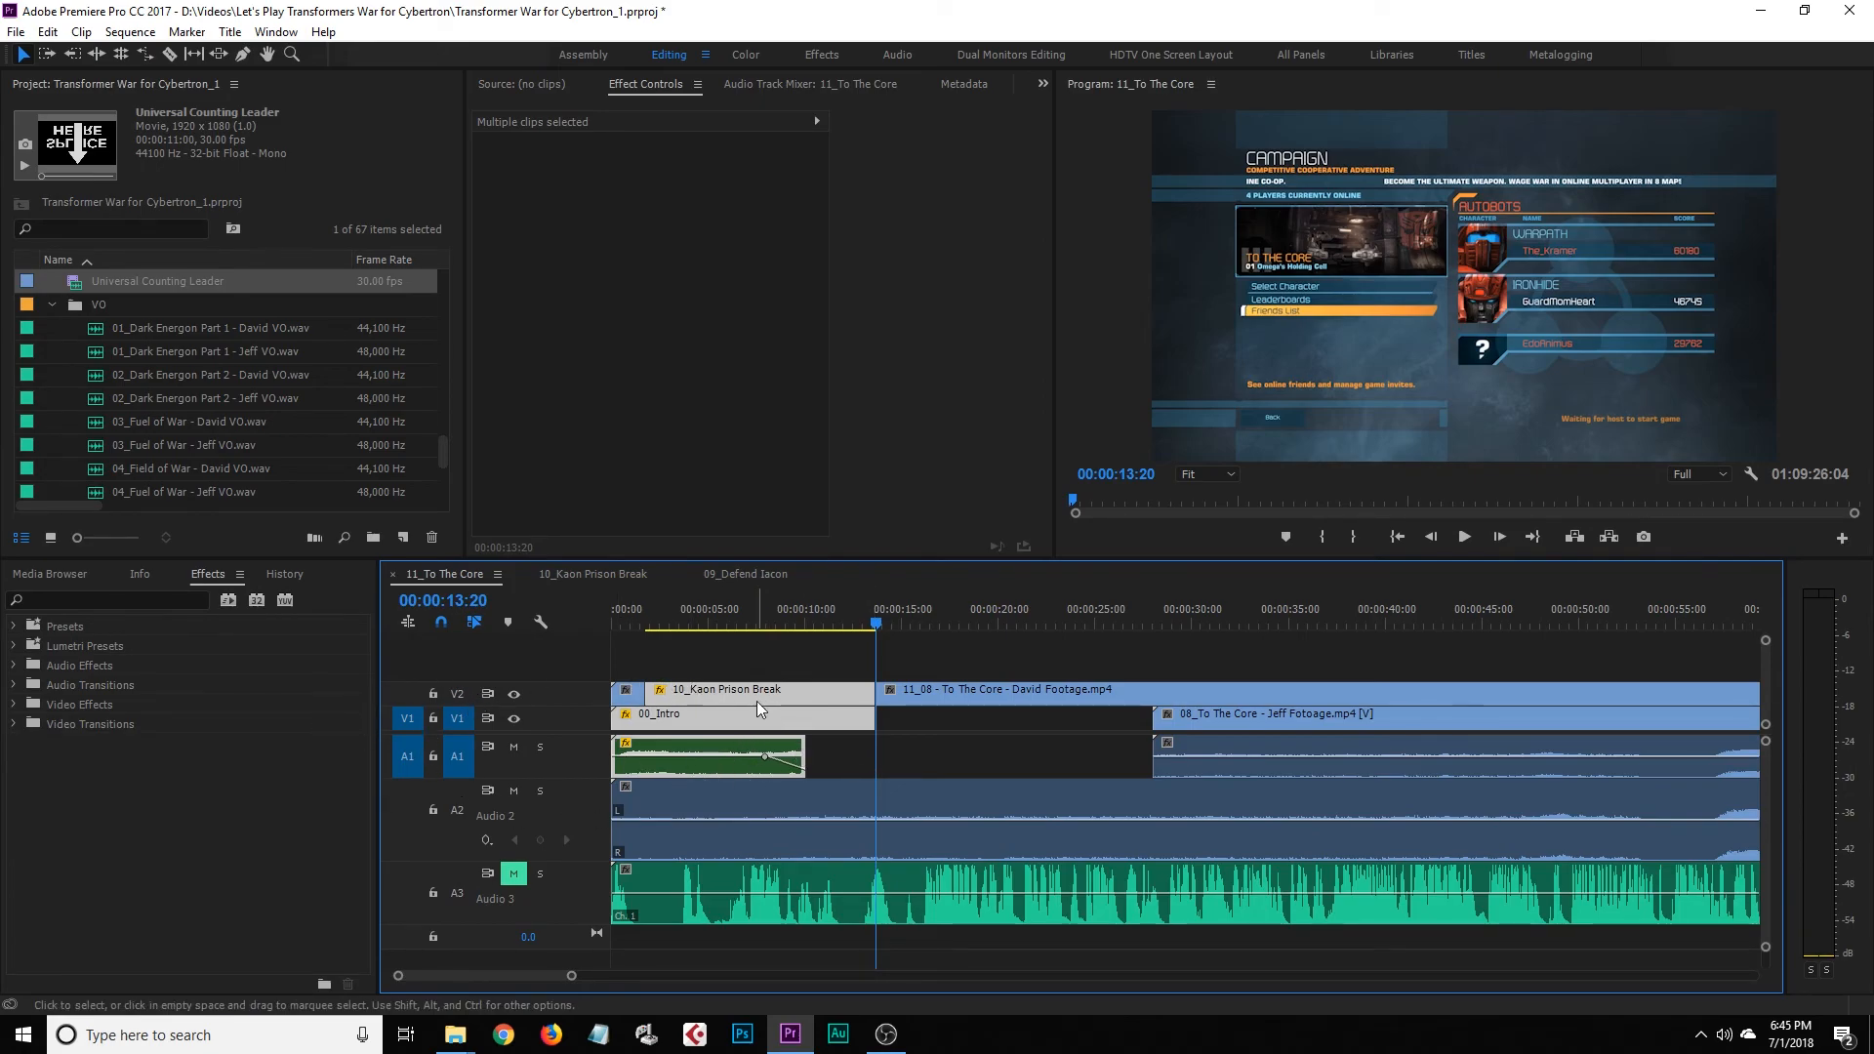
pyautogui.hotkey('ctrl', 'z')
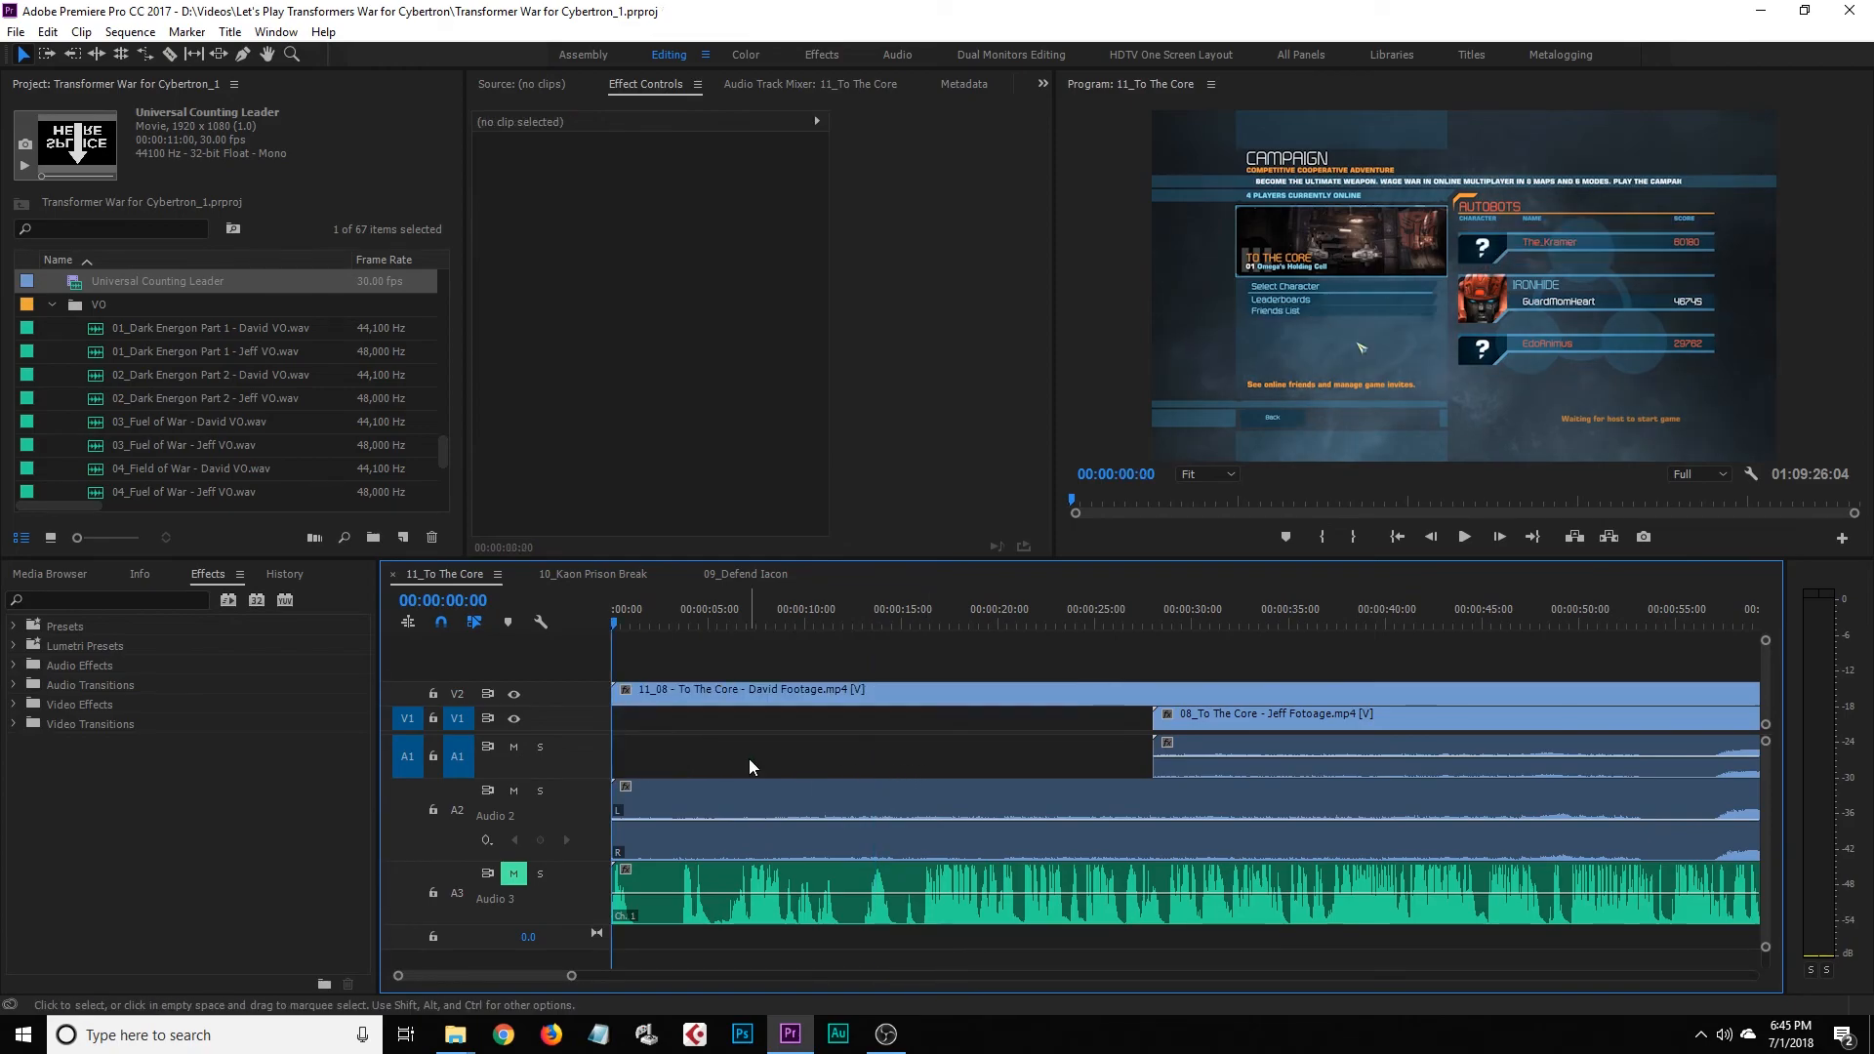
# Paste-insert the copied intro clips at 00:00:00:00 so the gameplay footage and call audio shift behind them
pyautogui.click(717, 754)
pyautogui.click(436, 748)
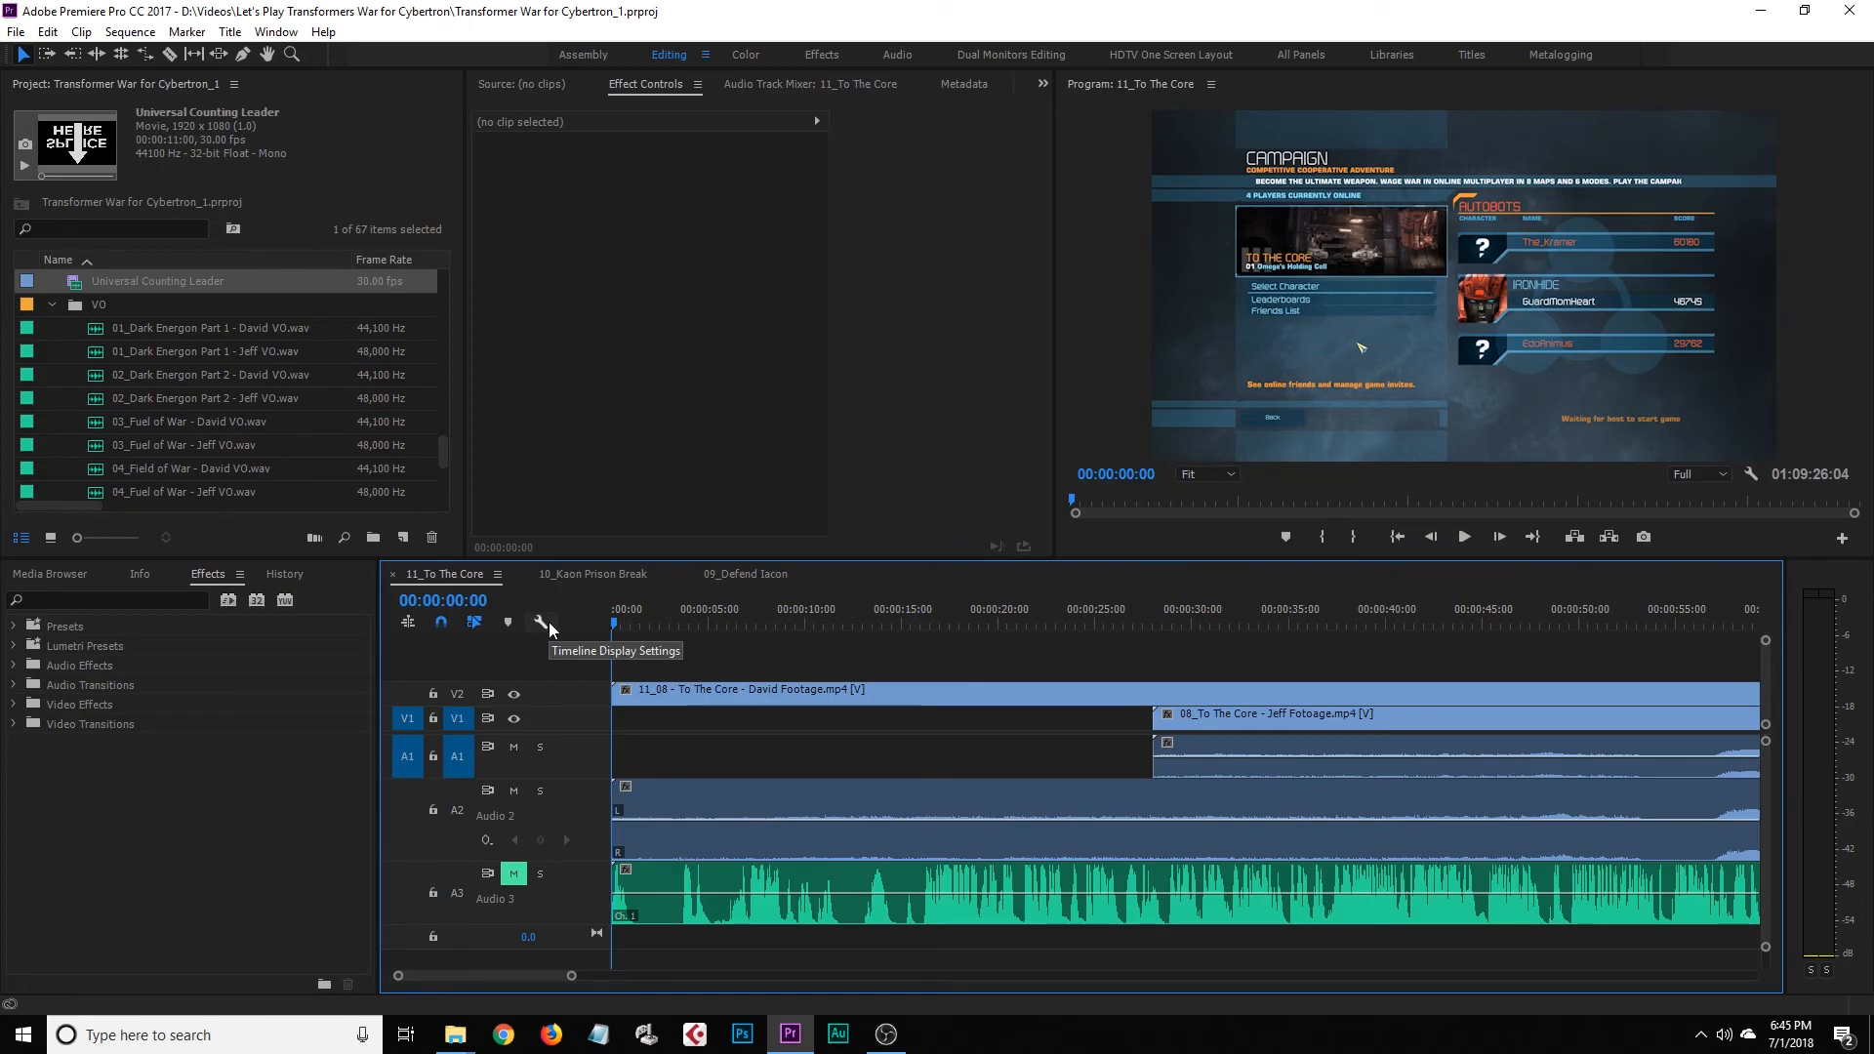
pyautogui.hotkey('ctrl', 'shift', 'v')
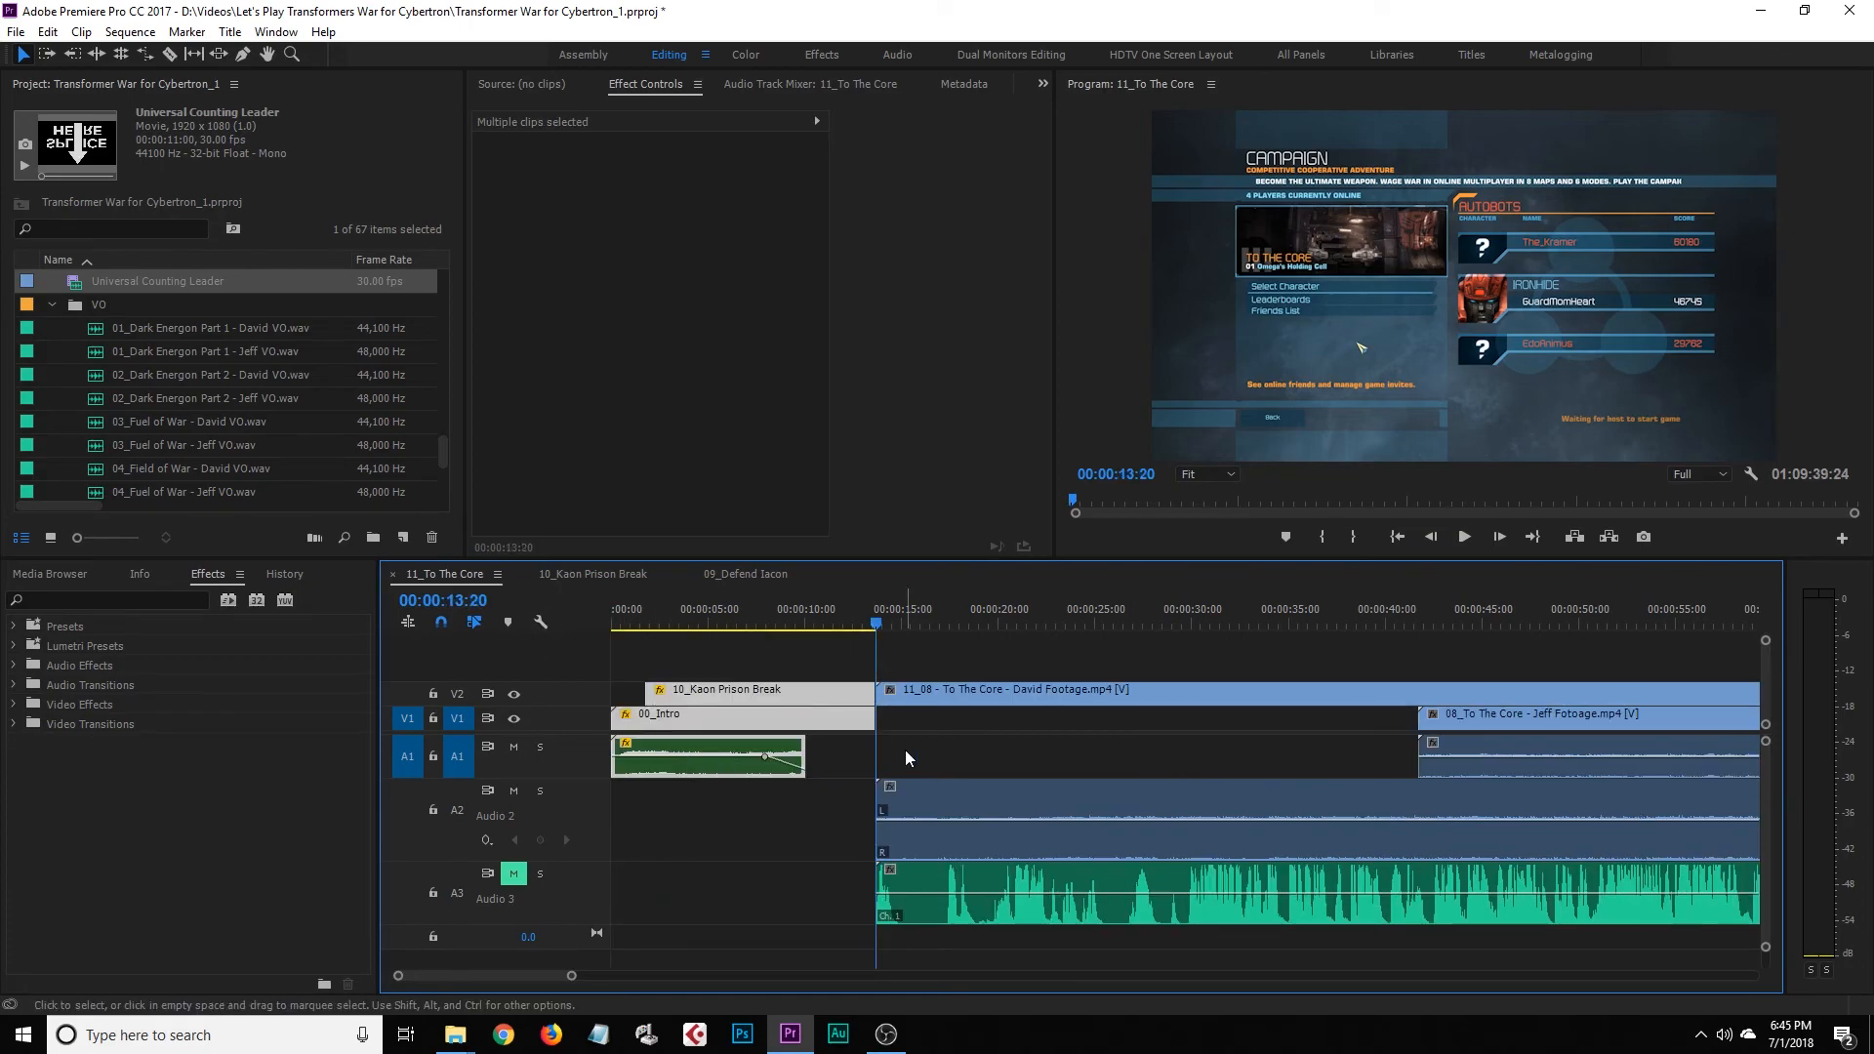
pyautogui.click(830, 760)
pyautogui.click(900, 721)
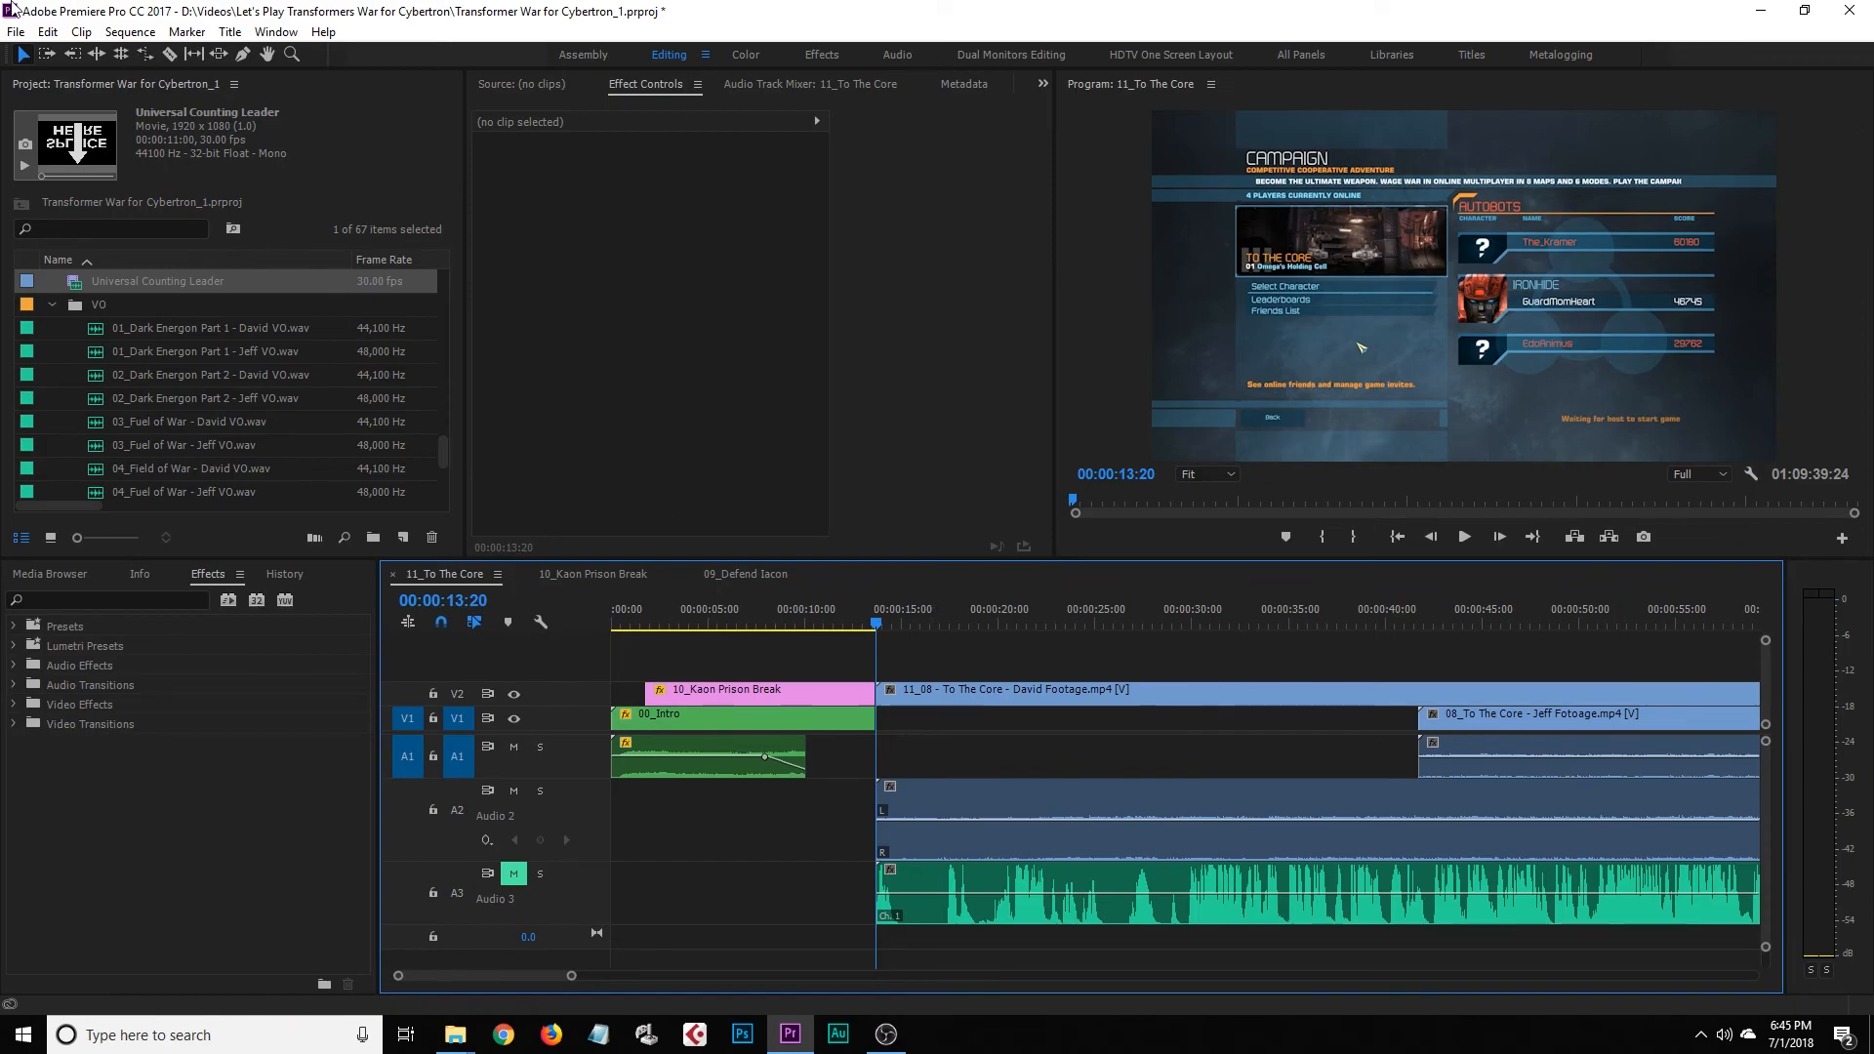
pyautogui.click(48, 31)
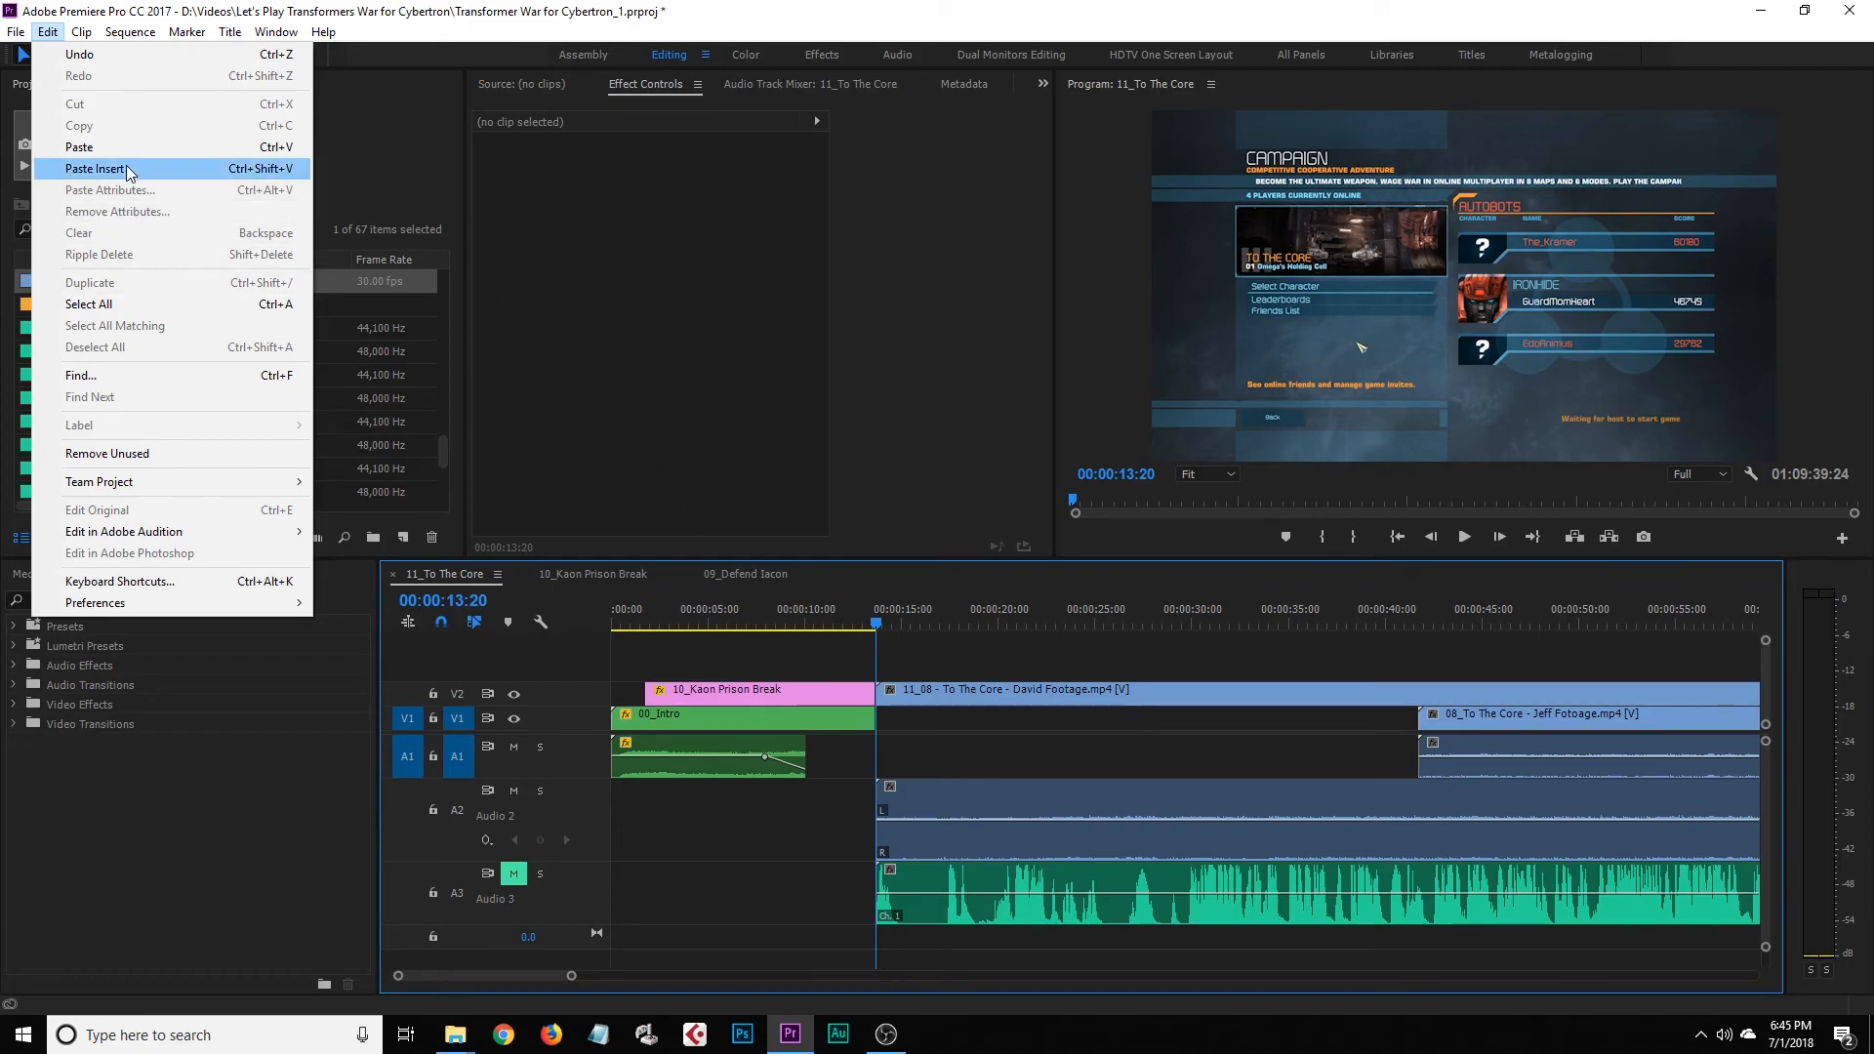
pyautogui.click(951, 766)
pyautogui.click(951, 766)
pyautogui.click(953, 777)
# Move the 10_Kaon Prison Break title up to V4 and the 00_Intro clip to V3, above both gameplay recordings
pyautogui.click(734, 692)
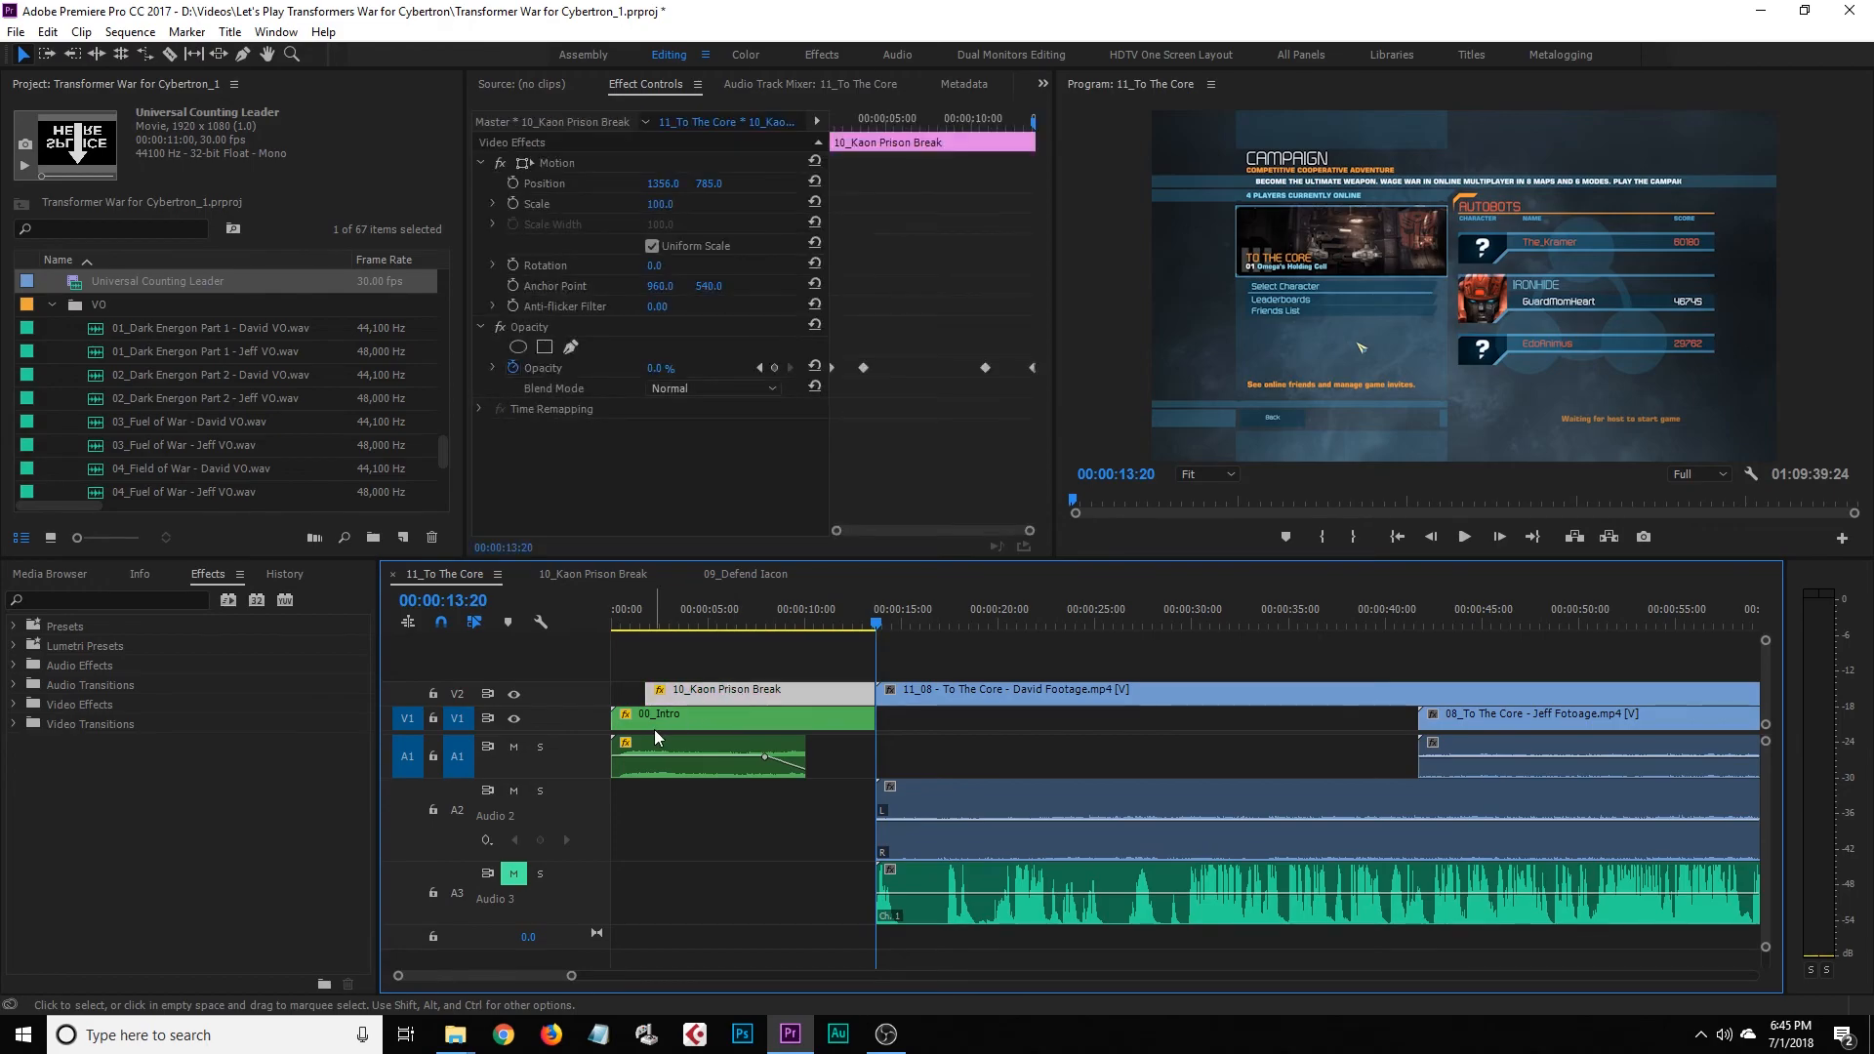
pyautogui.moveTo(722, 691)
pyautogui.mouseDown()
pyautogui.moveTo(724, 672)
pyautogui.moveTo(707, 717)
pyautogui.moveTo(737, 681)
pyautogui.mouseUp()
pyautogui.click(909, 689)
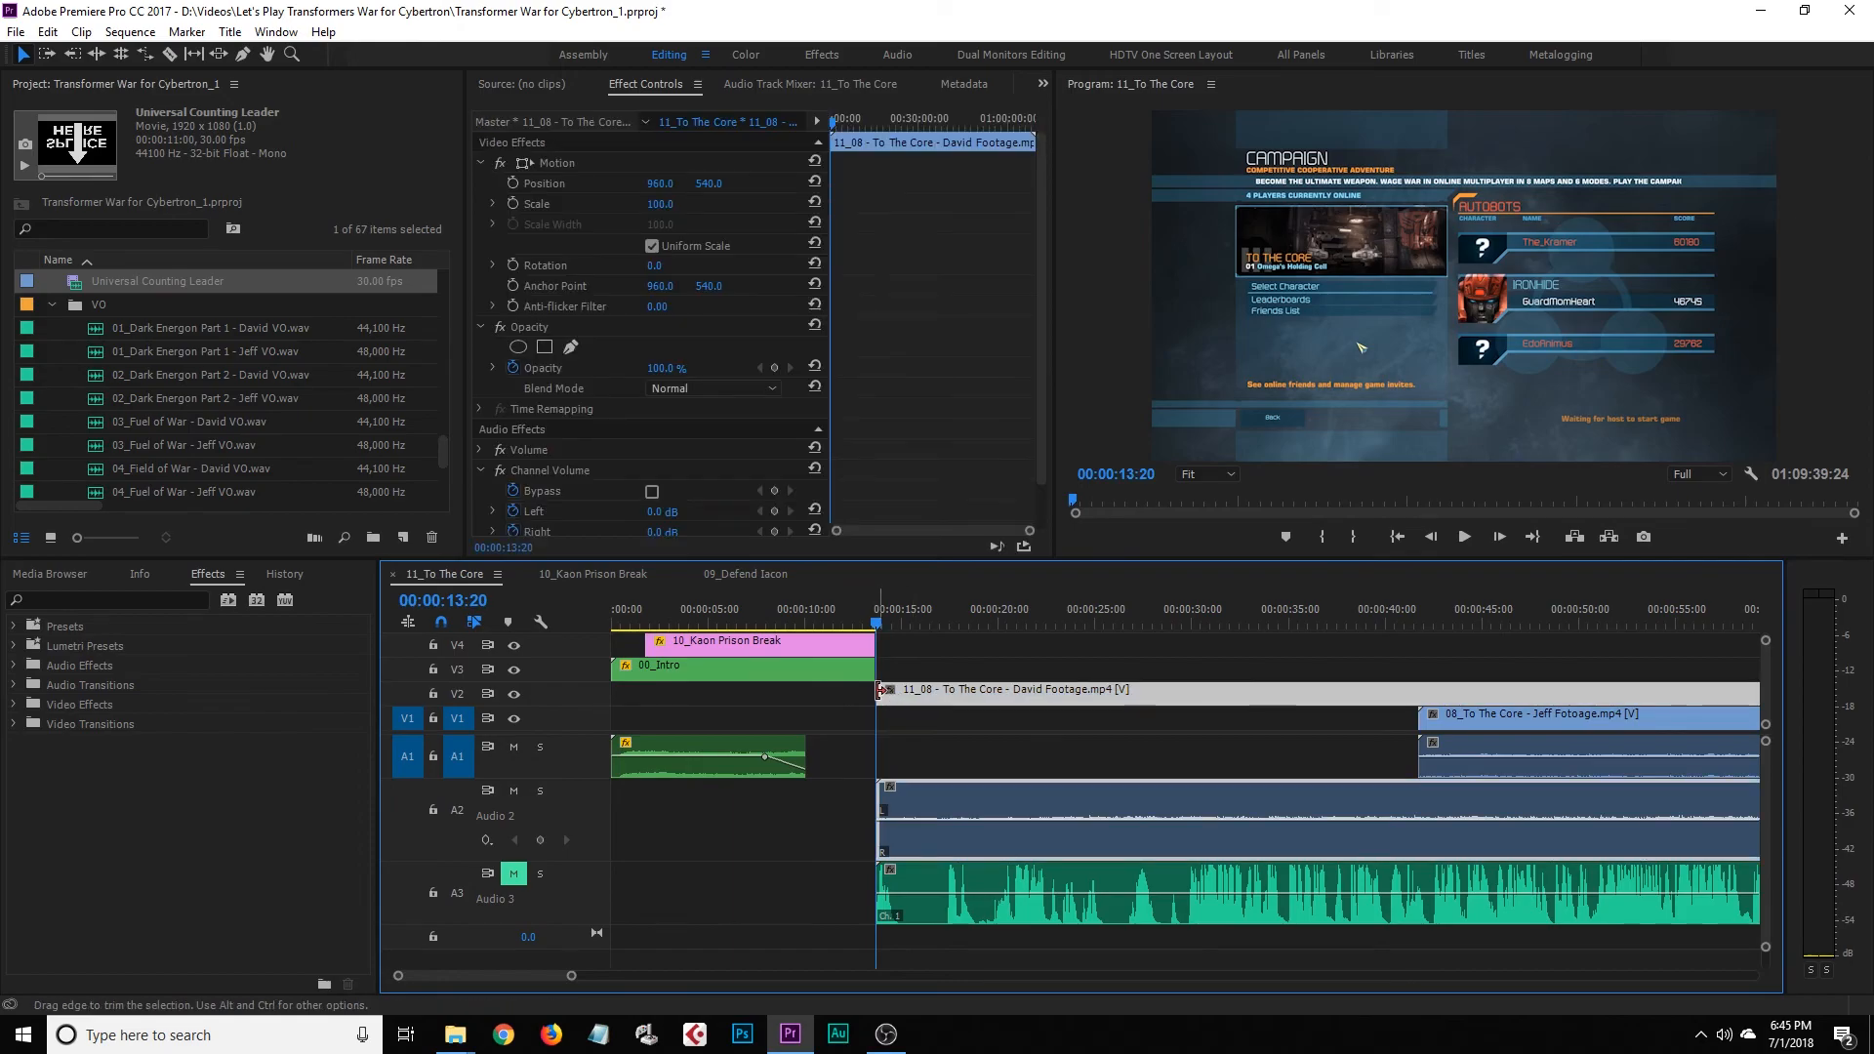
pyautogui.moveTo(955, 660); pyautogui.dragTo(826, 676)
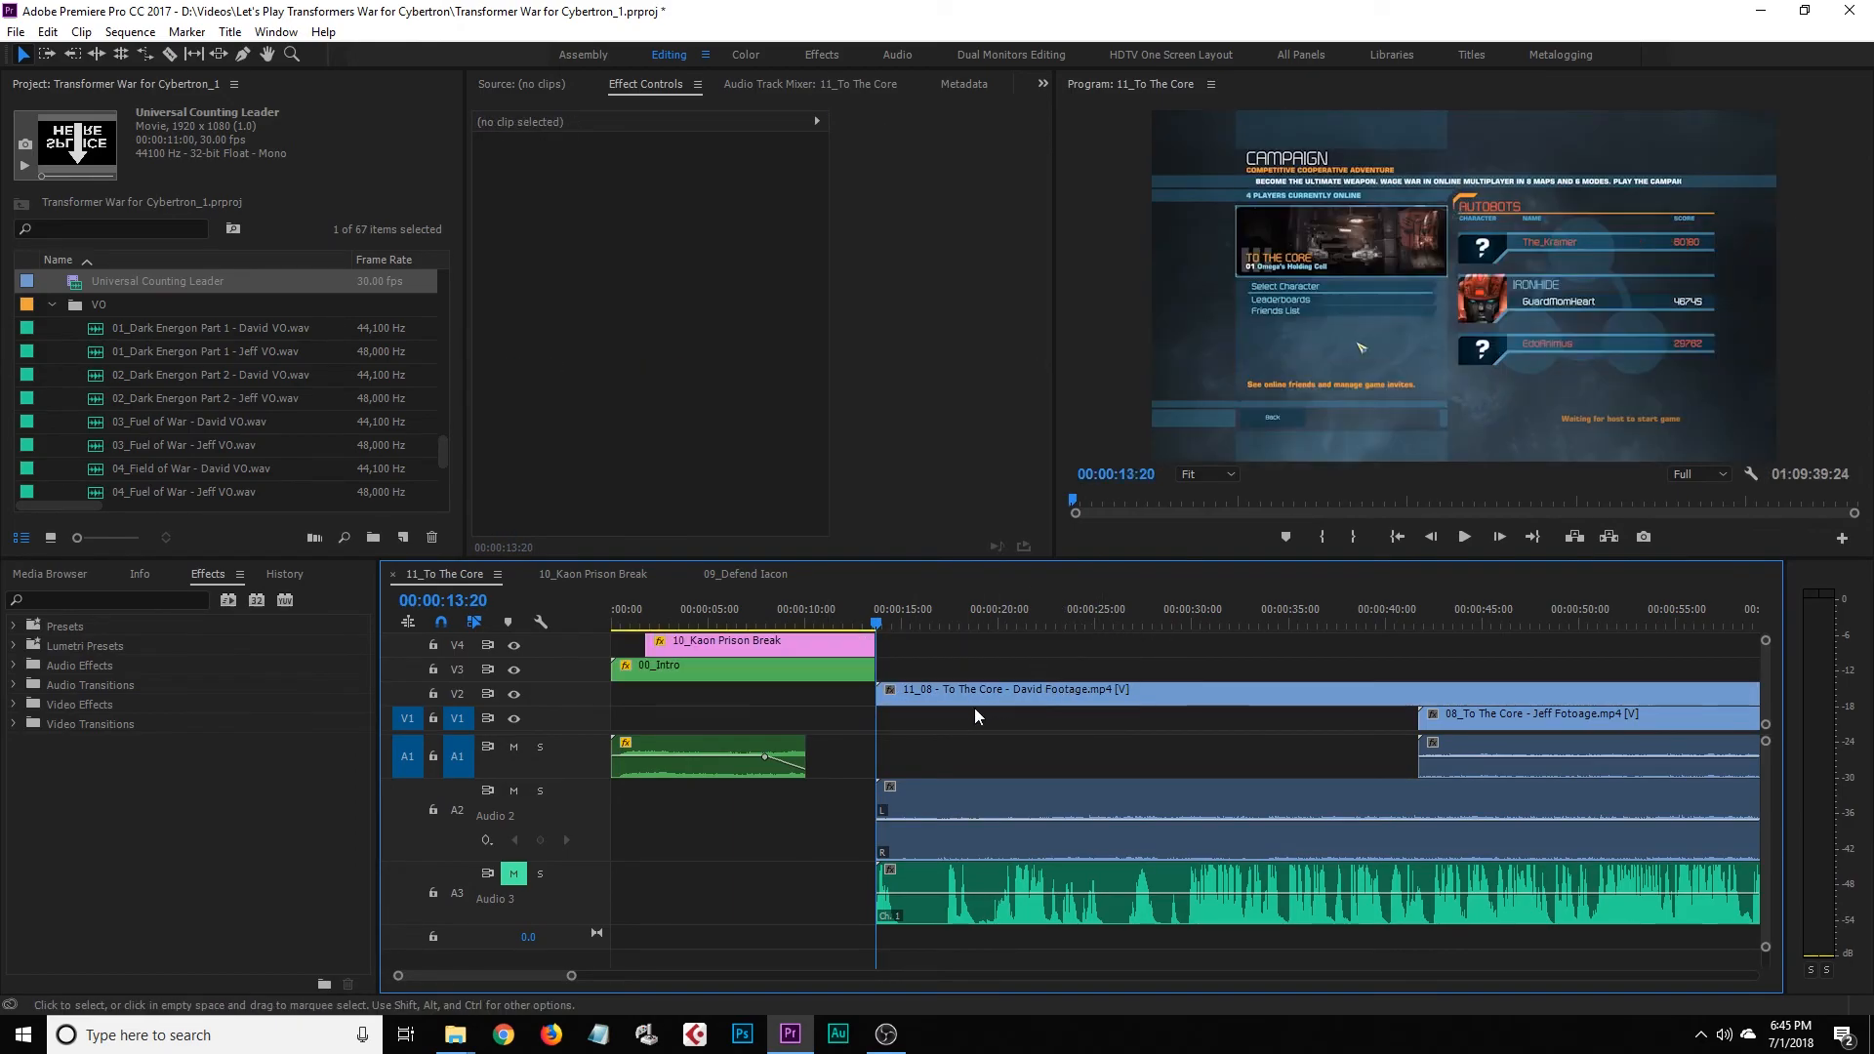
# Move the intro audio from A1 down to its own track A4 and expand that track
pyautogui.click(840, 728)
pyautogui.moveTo(571, 975); pyautogui.dragTo(658, 961)
pyautogui.moveTo(640, 771); pyautogui.dragTo(632, 952)
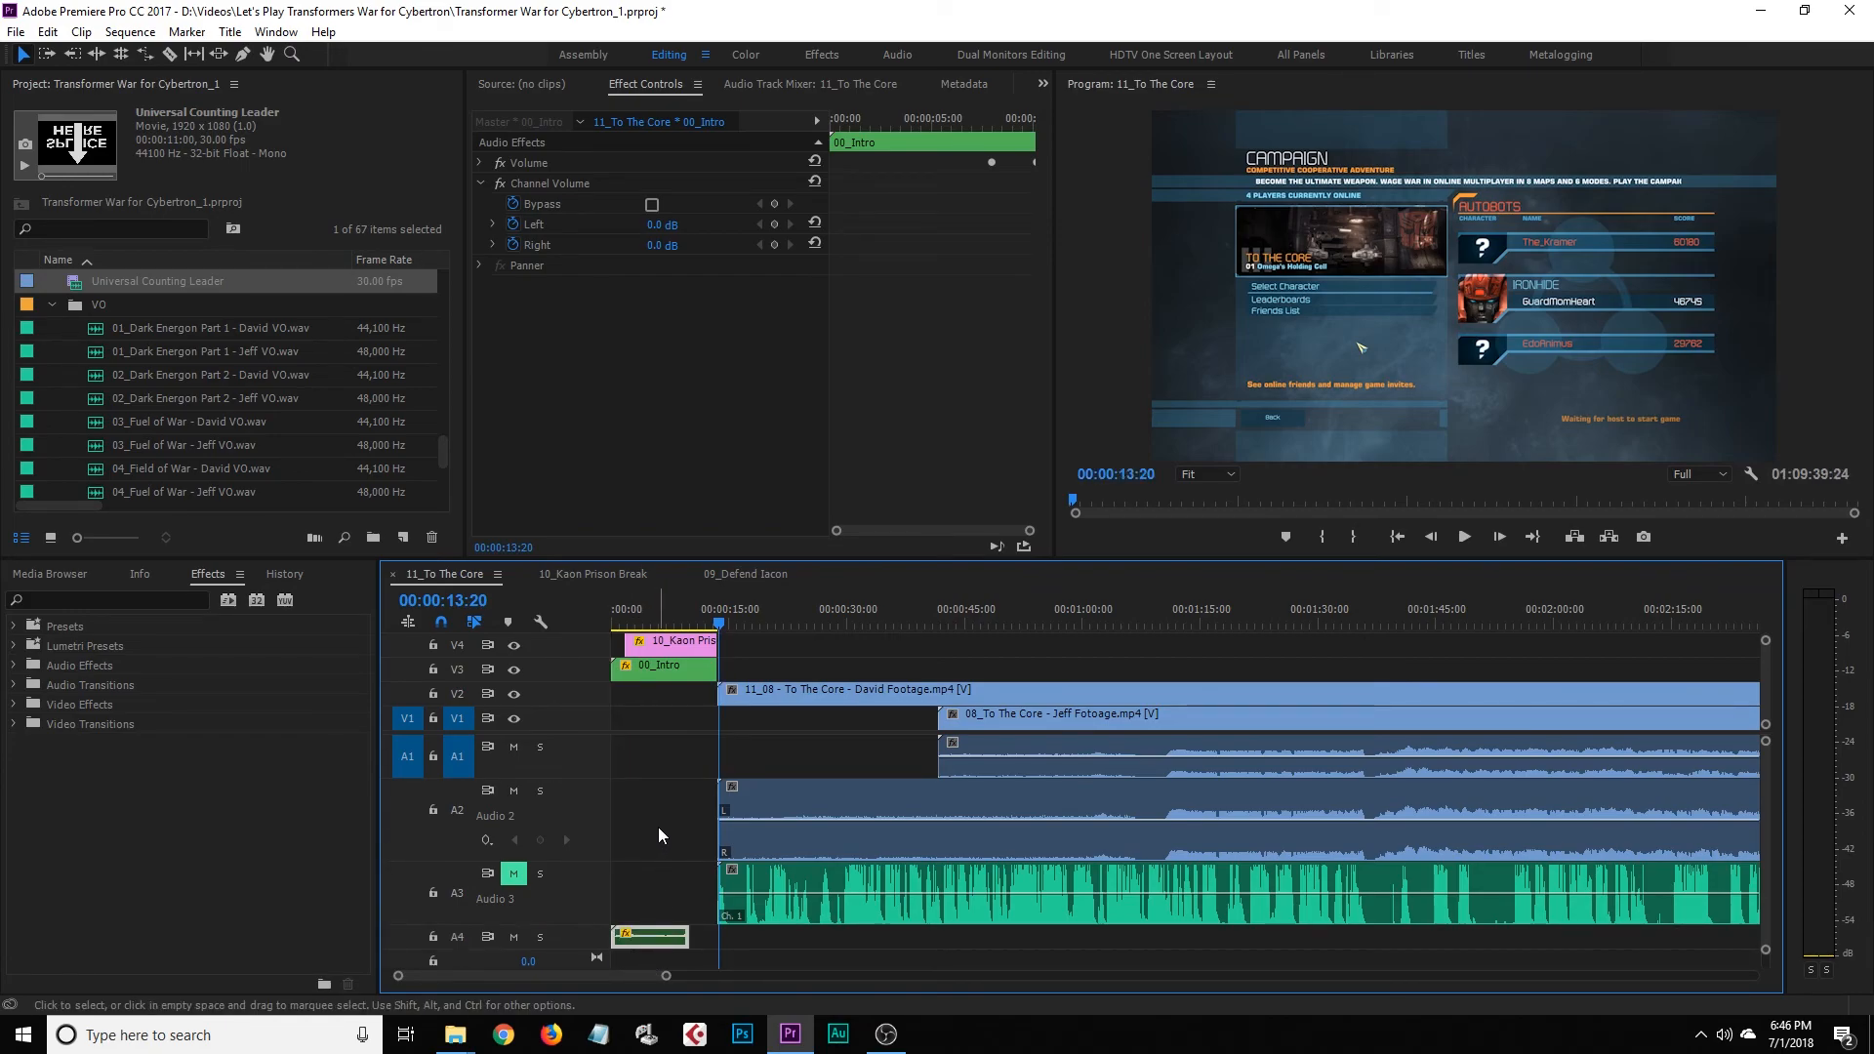
pyautogui.doubleClick(576, 939)
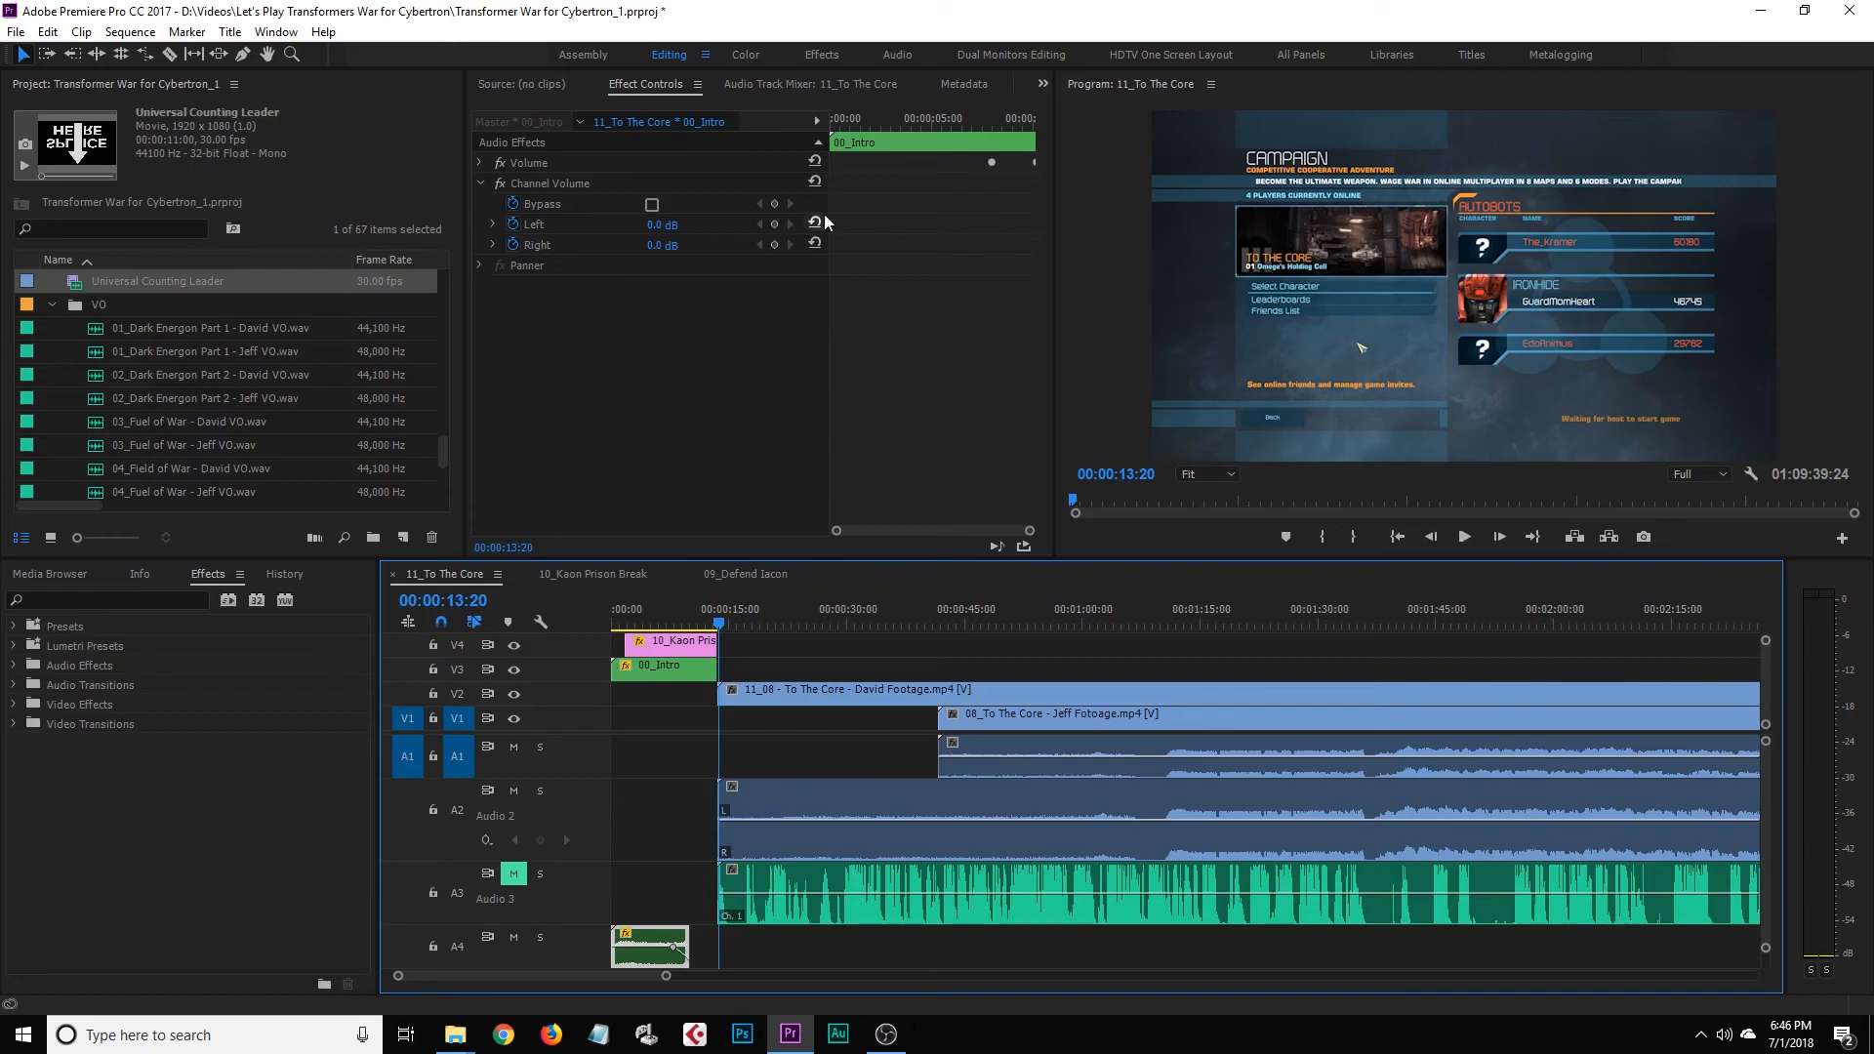
# Show the audio track mixer and play the sequence from the start to check the intro's level
pyautogui.click(766, 85)
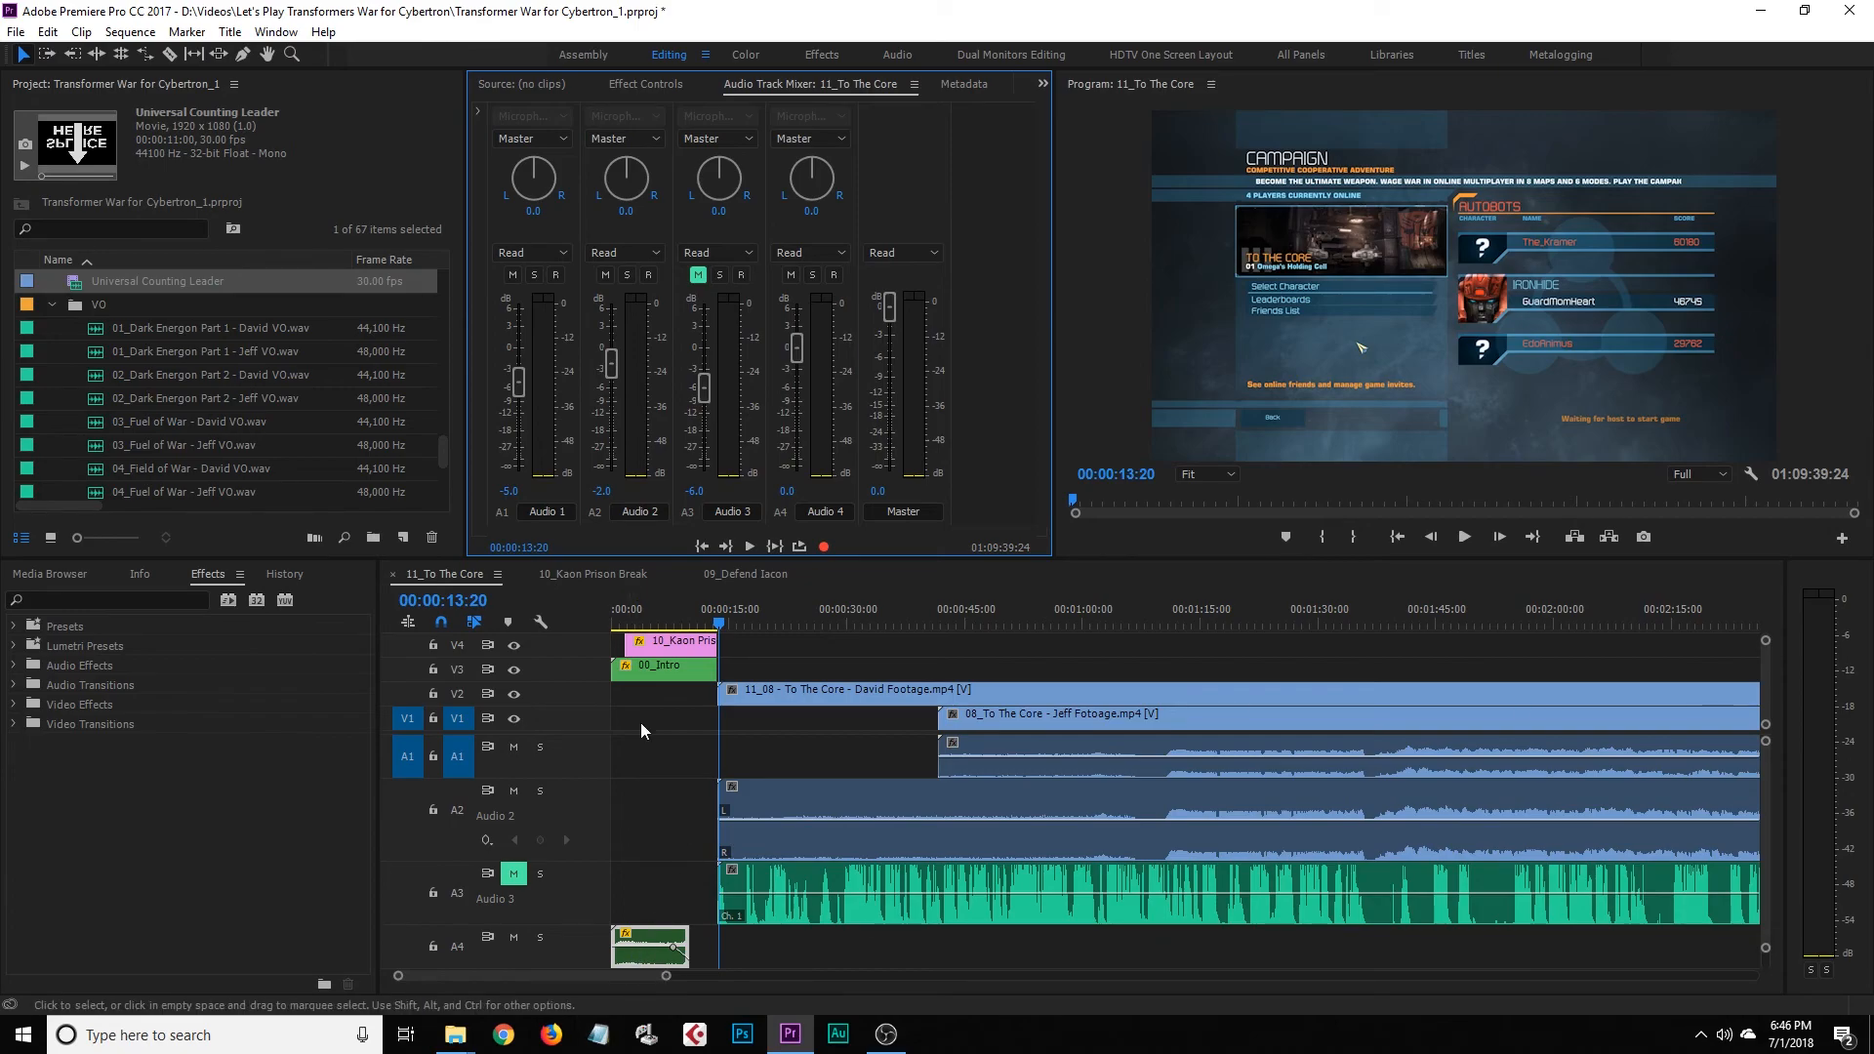
pyautogui.press('Home')
pyautogui.press('space')
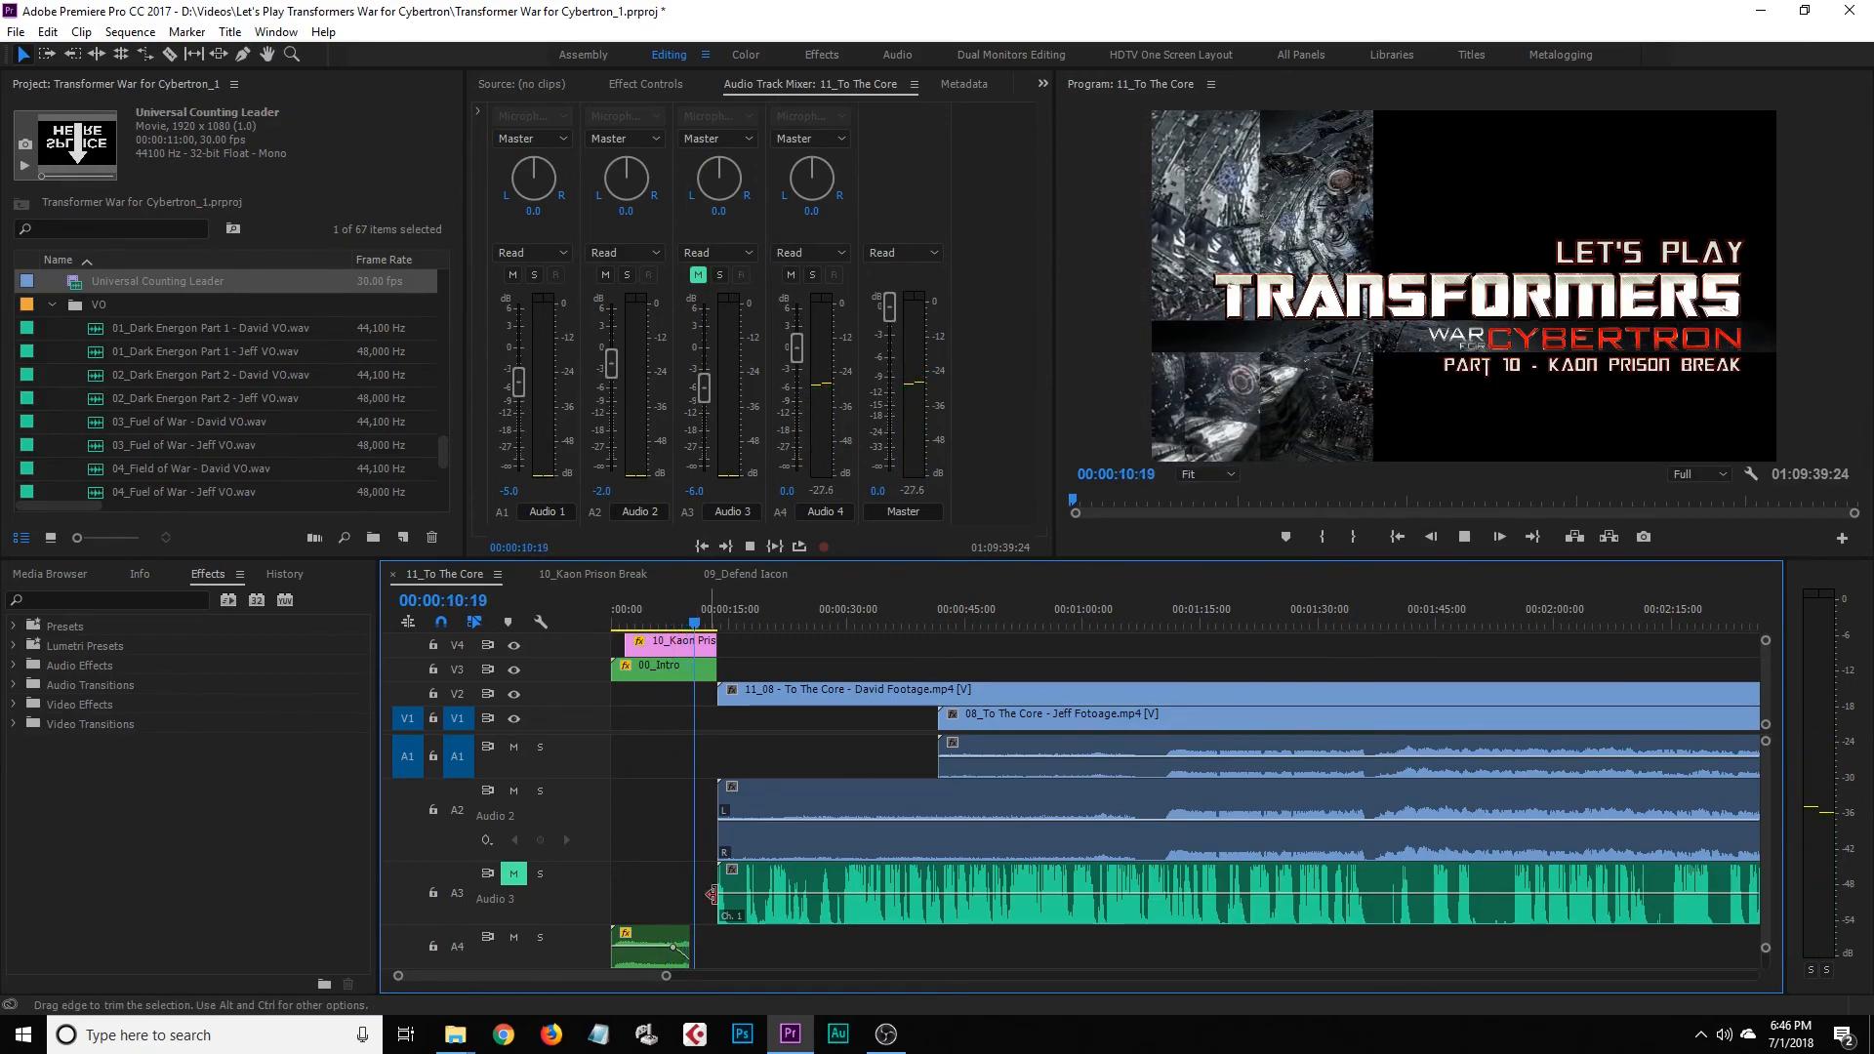
# Open the V4 part title in the title editor to view its text and properties, and close it
pyautogui.doubleClick(670, 647)
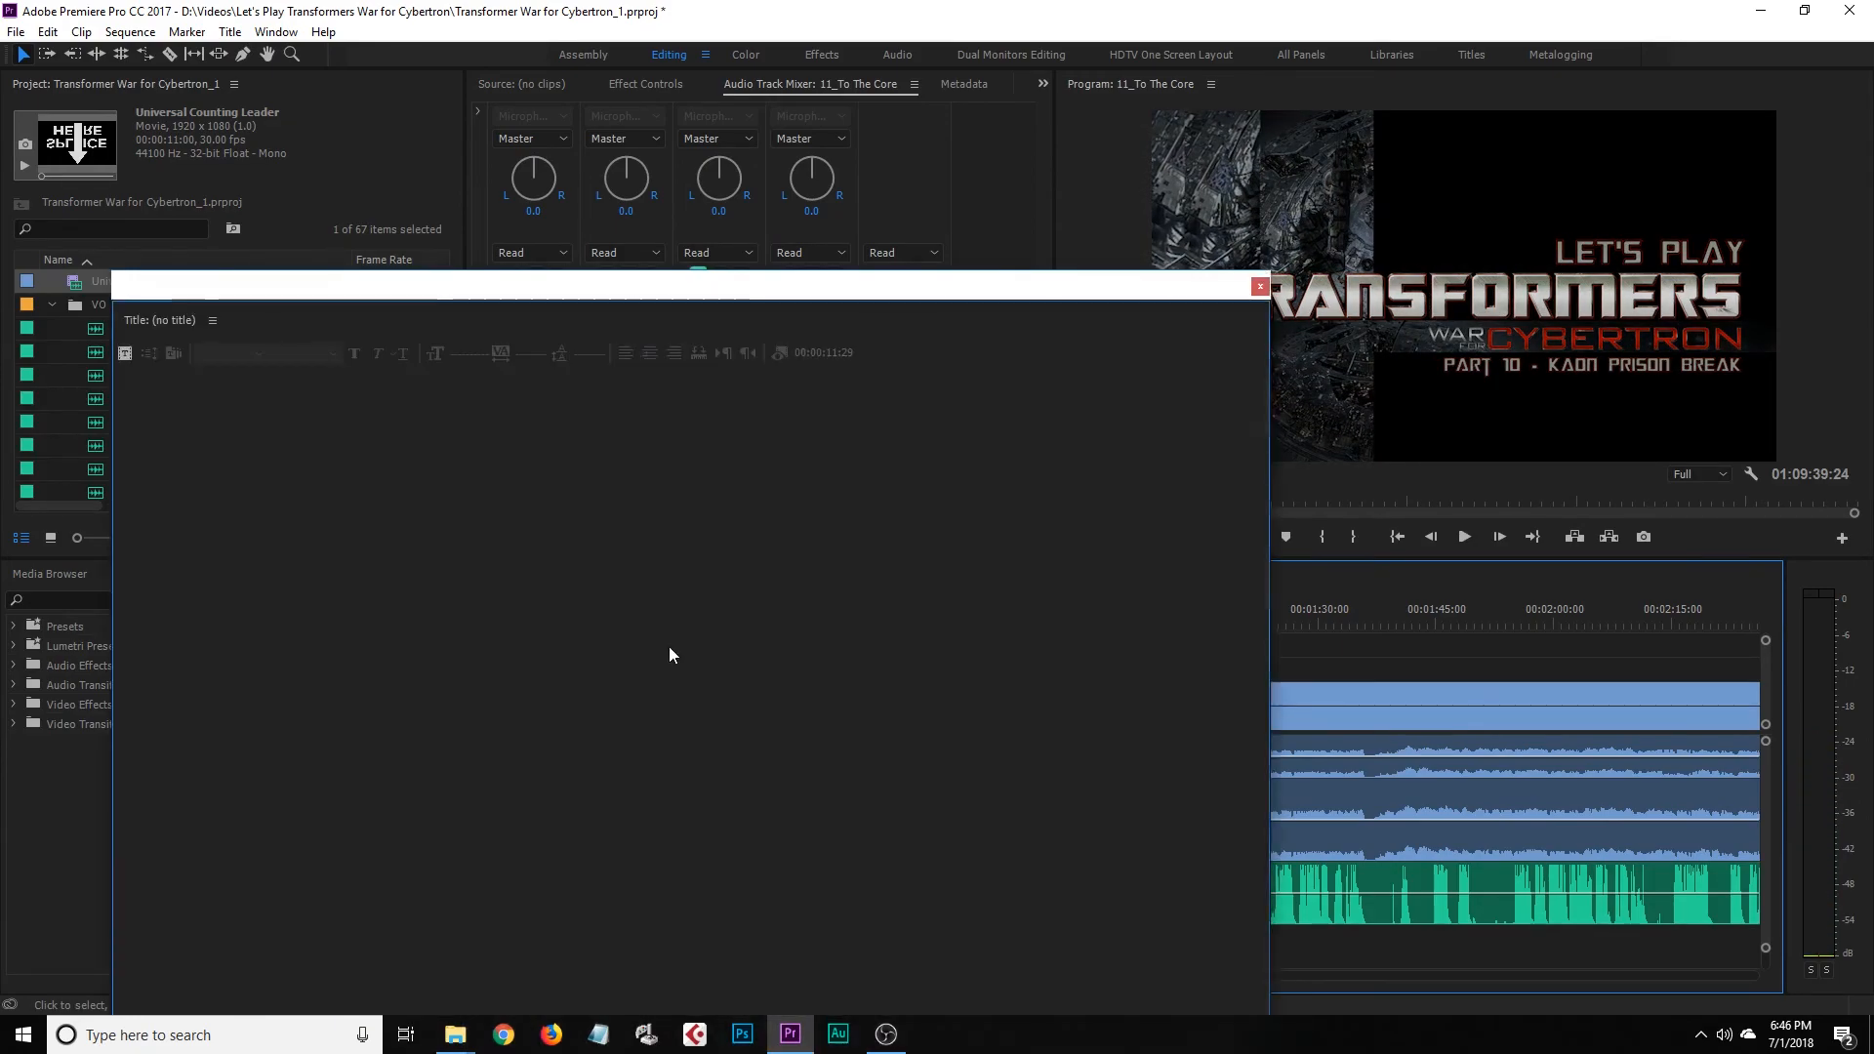
pyautogui.moveTo(664, 295); pyautogui.dragTo(841, 92)
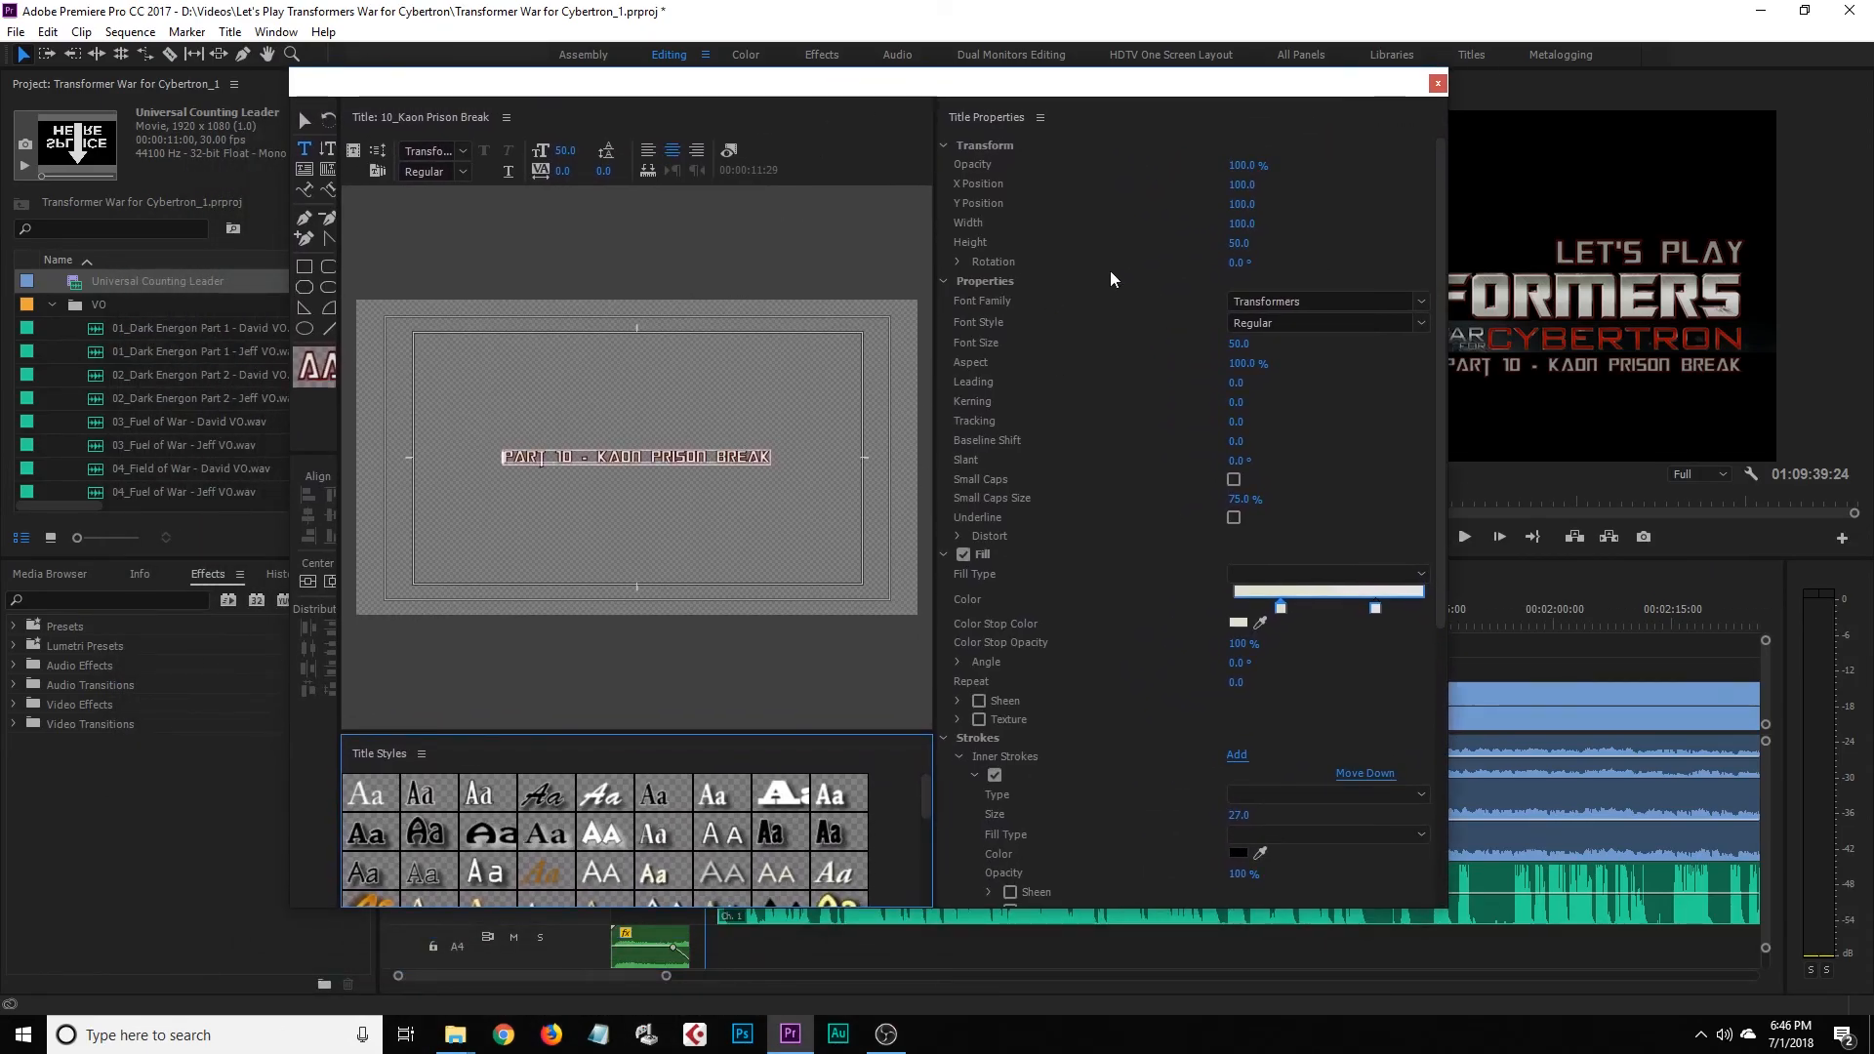
pyautogui.click(1437, 83)
pyautogui.click(678, 724)
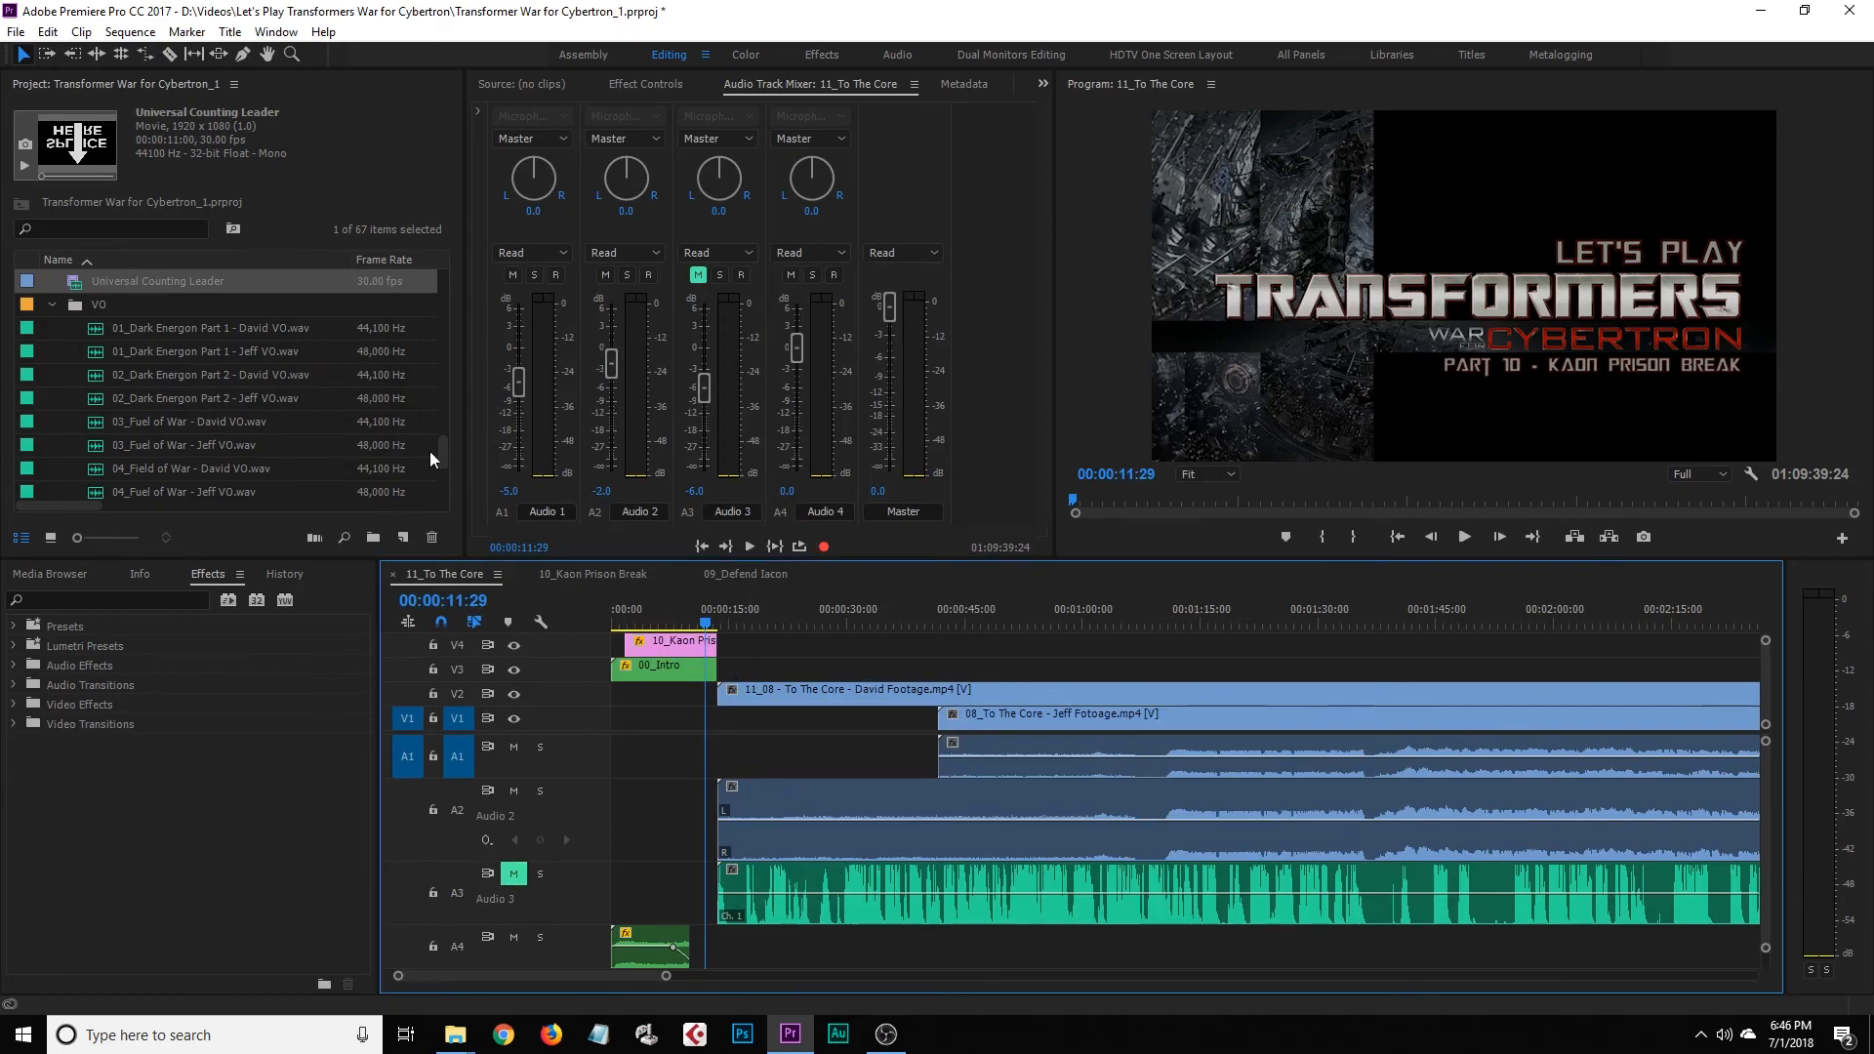
# Duplicate the 10_Kaon Prison Break title in the project's Part Names bin
pyautogui.moveTo(441, 449); pyautogui.dragTo(461, 401)
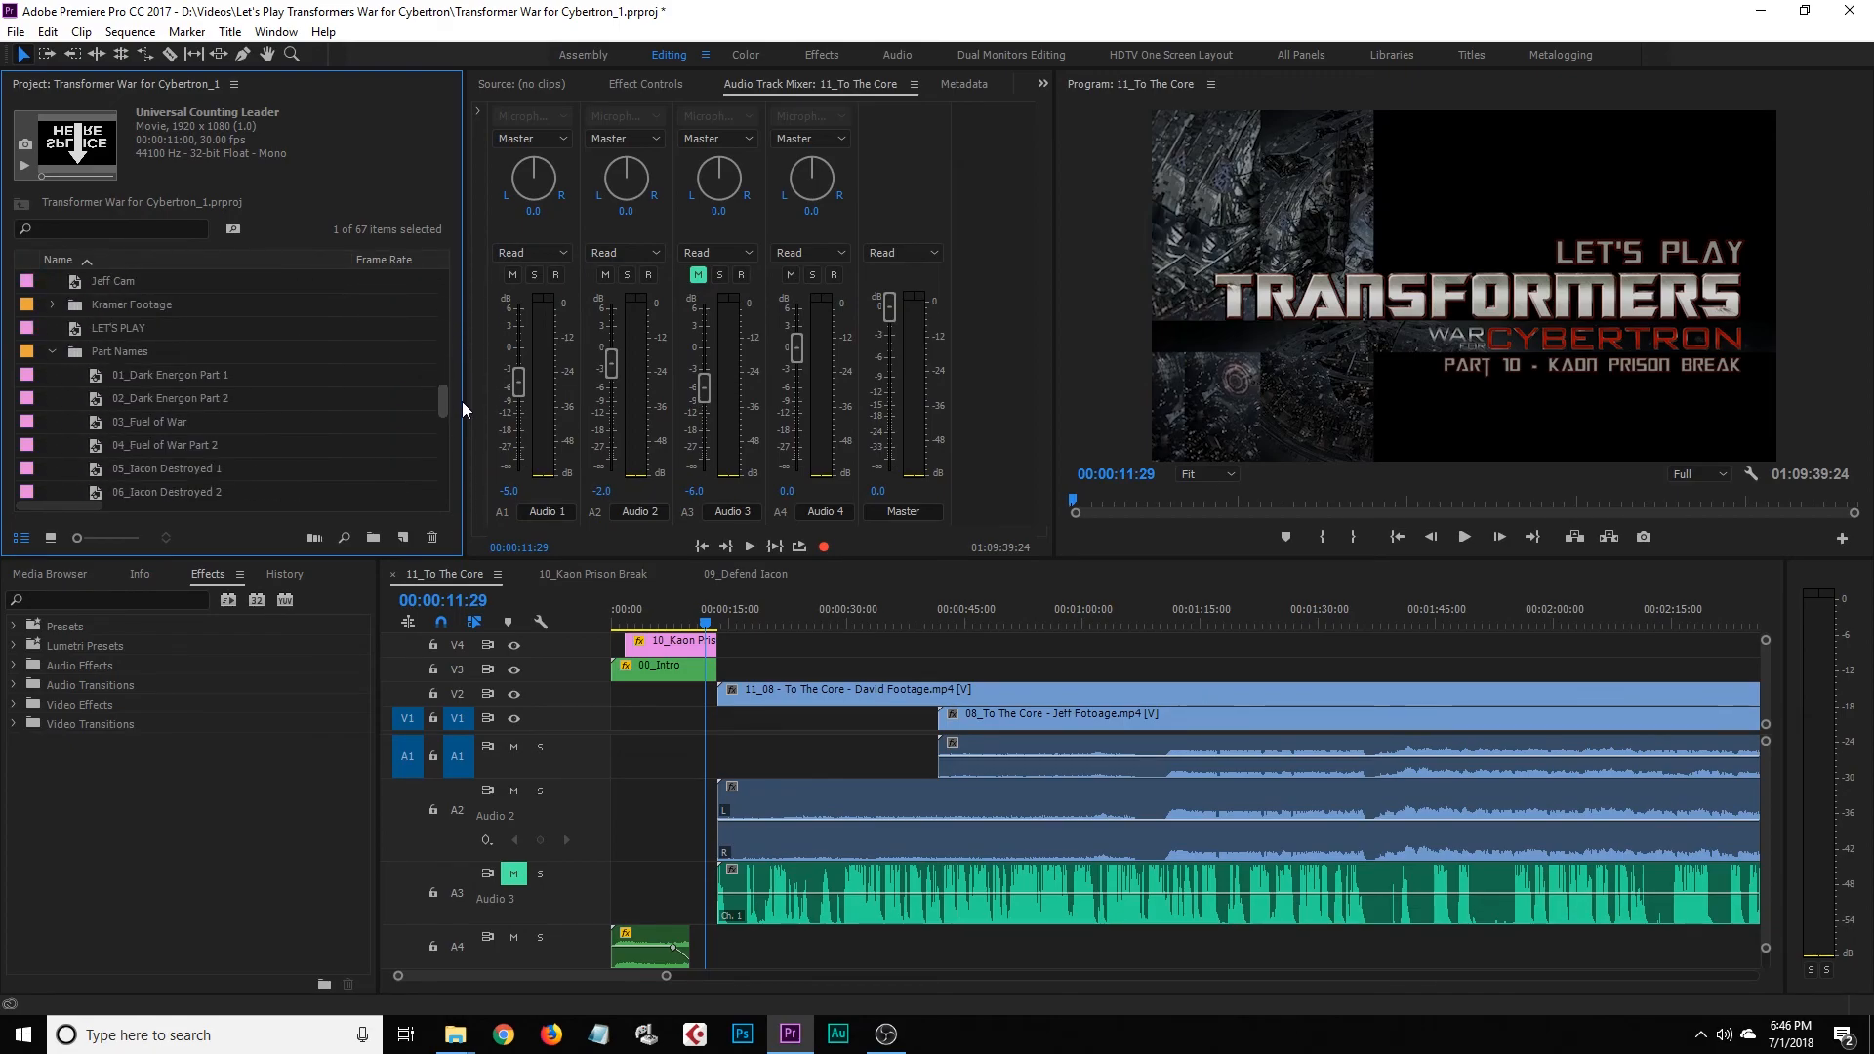
pyautogui.click(158, 354)
pyautogui.scroll(-3, 303, 429)
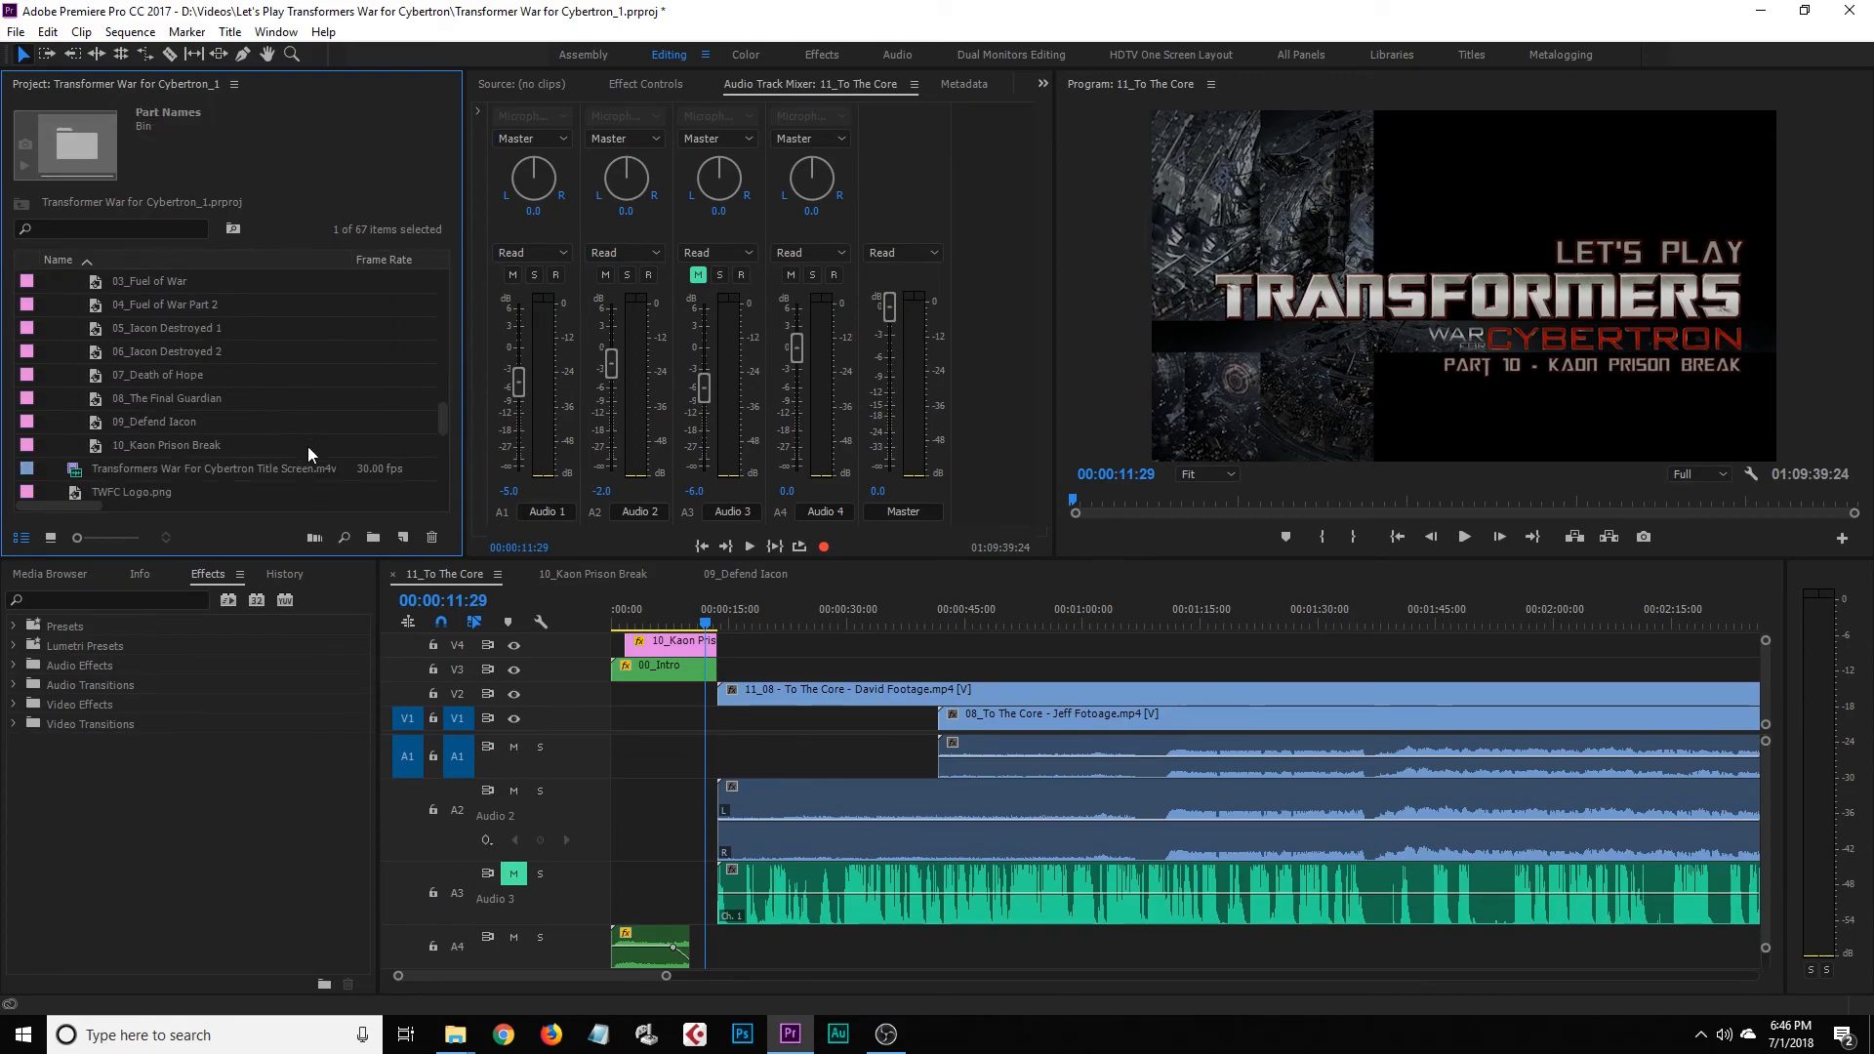
pyautogui.rightClick(95, 407)
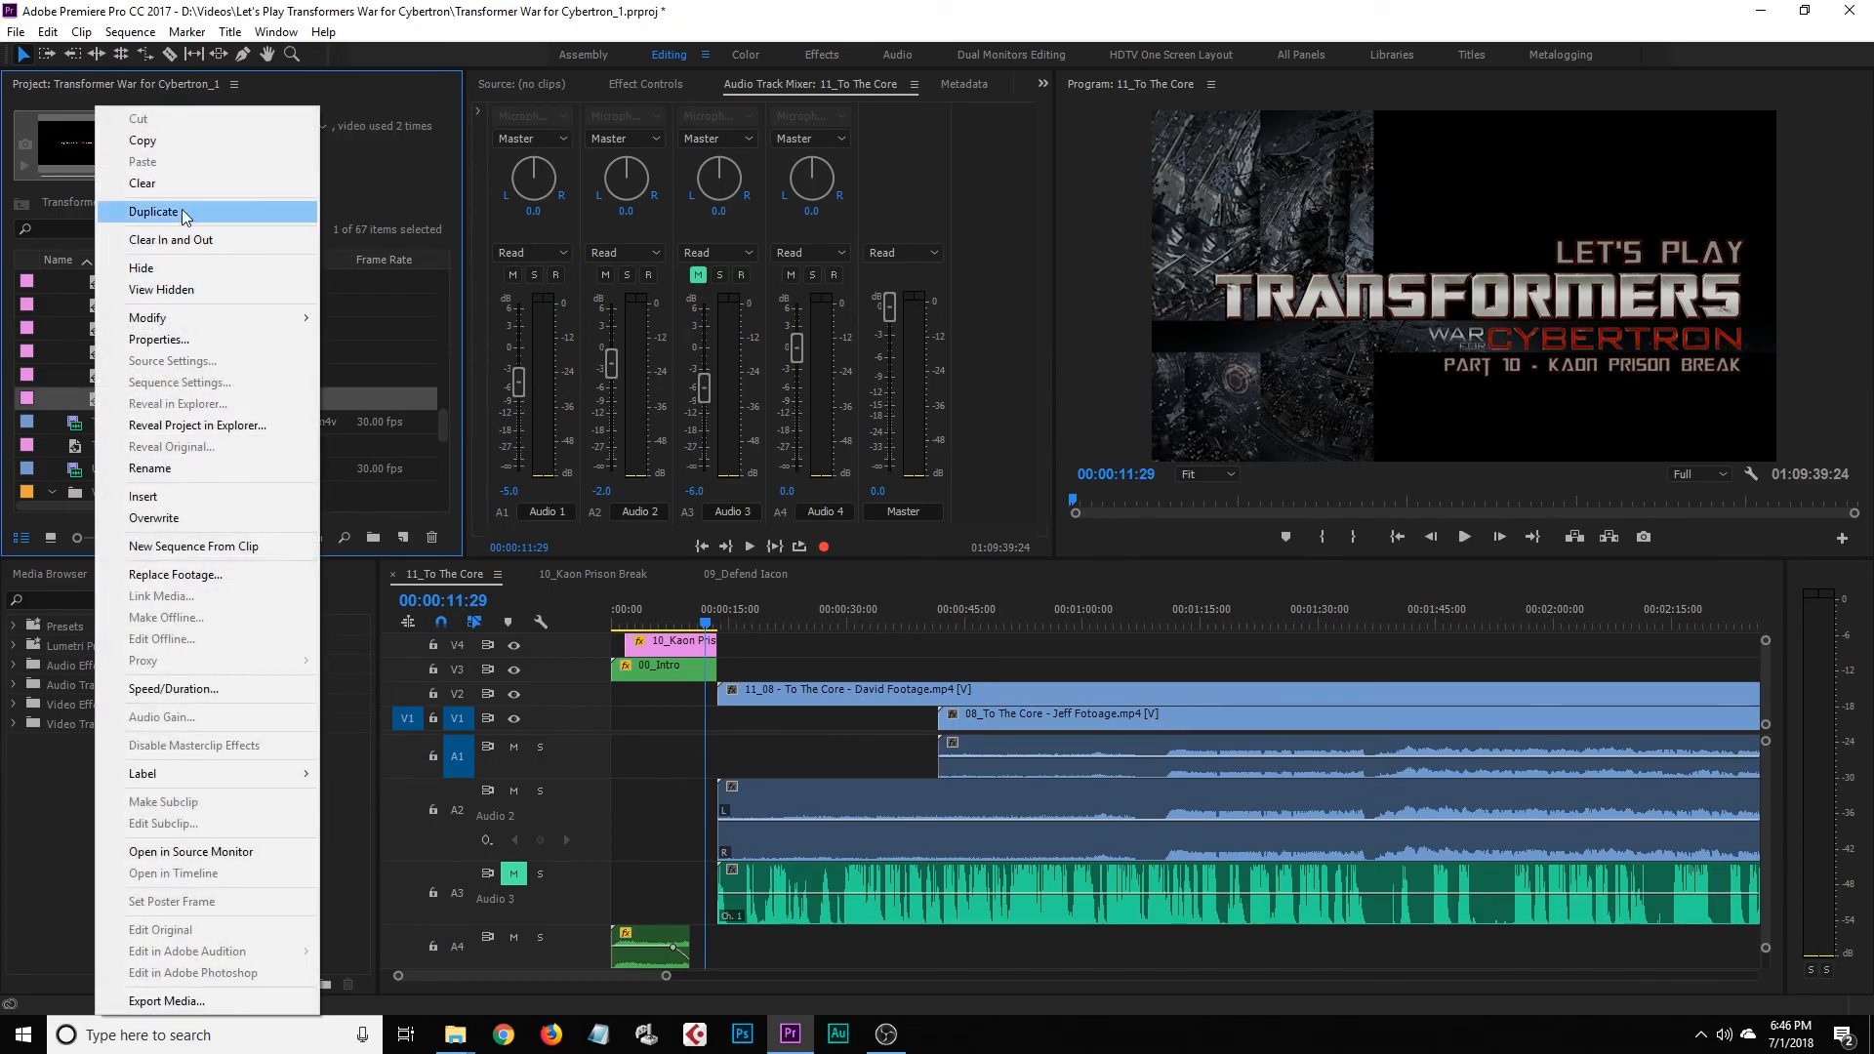
pyautogui.click(147, 210)
# Rename the duplicated title as 11_To The Core
pyautogui.click(124, 429)
pyautogui.click(121, 423)
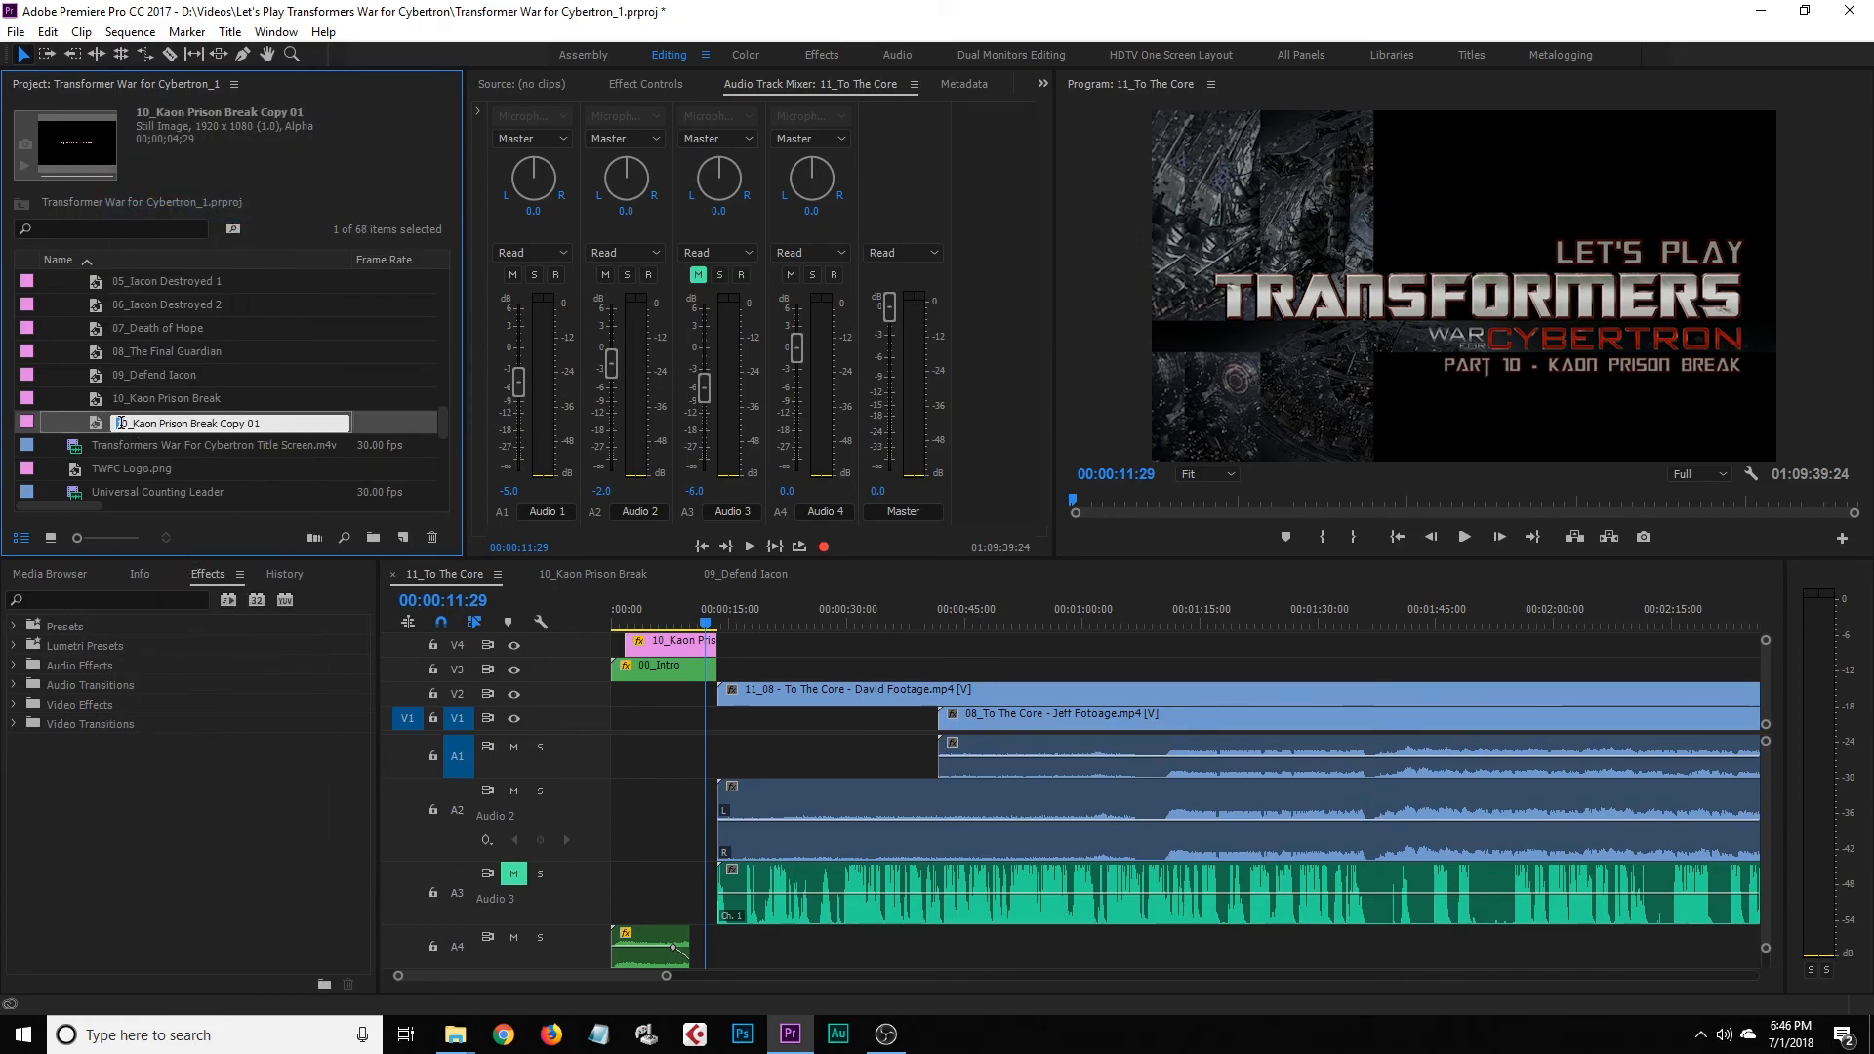
pyautogui.write('11')
pyautogui.hotkey('shift', 'End')
pyautogui.write('To The Core')
pyautogui.hotkey('shift', 'Left')
pyautogui.hotkey('shift', 'Left')
pyautogui.hotkey('shift', 'Left')
pyautogui.hotkey('shift', 'Left')
pyautogui.hotkey('shift', 'Left')
pyautogui.hotkey('shift', 'Left')
pyautogui.hotkey('shift', 'Left')
# Change the text of the 11_To The Core title to "PART 11 - TO THE CORE", center it in the frame, and close the title editor
pyautogui.doubleClick(98, 425)
pyautogui.moveTo(572, 461); pyautogui.dragTo(561, 460)
pyautogui.write('1')
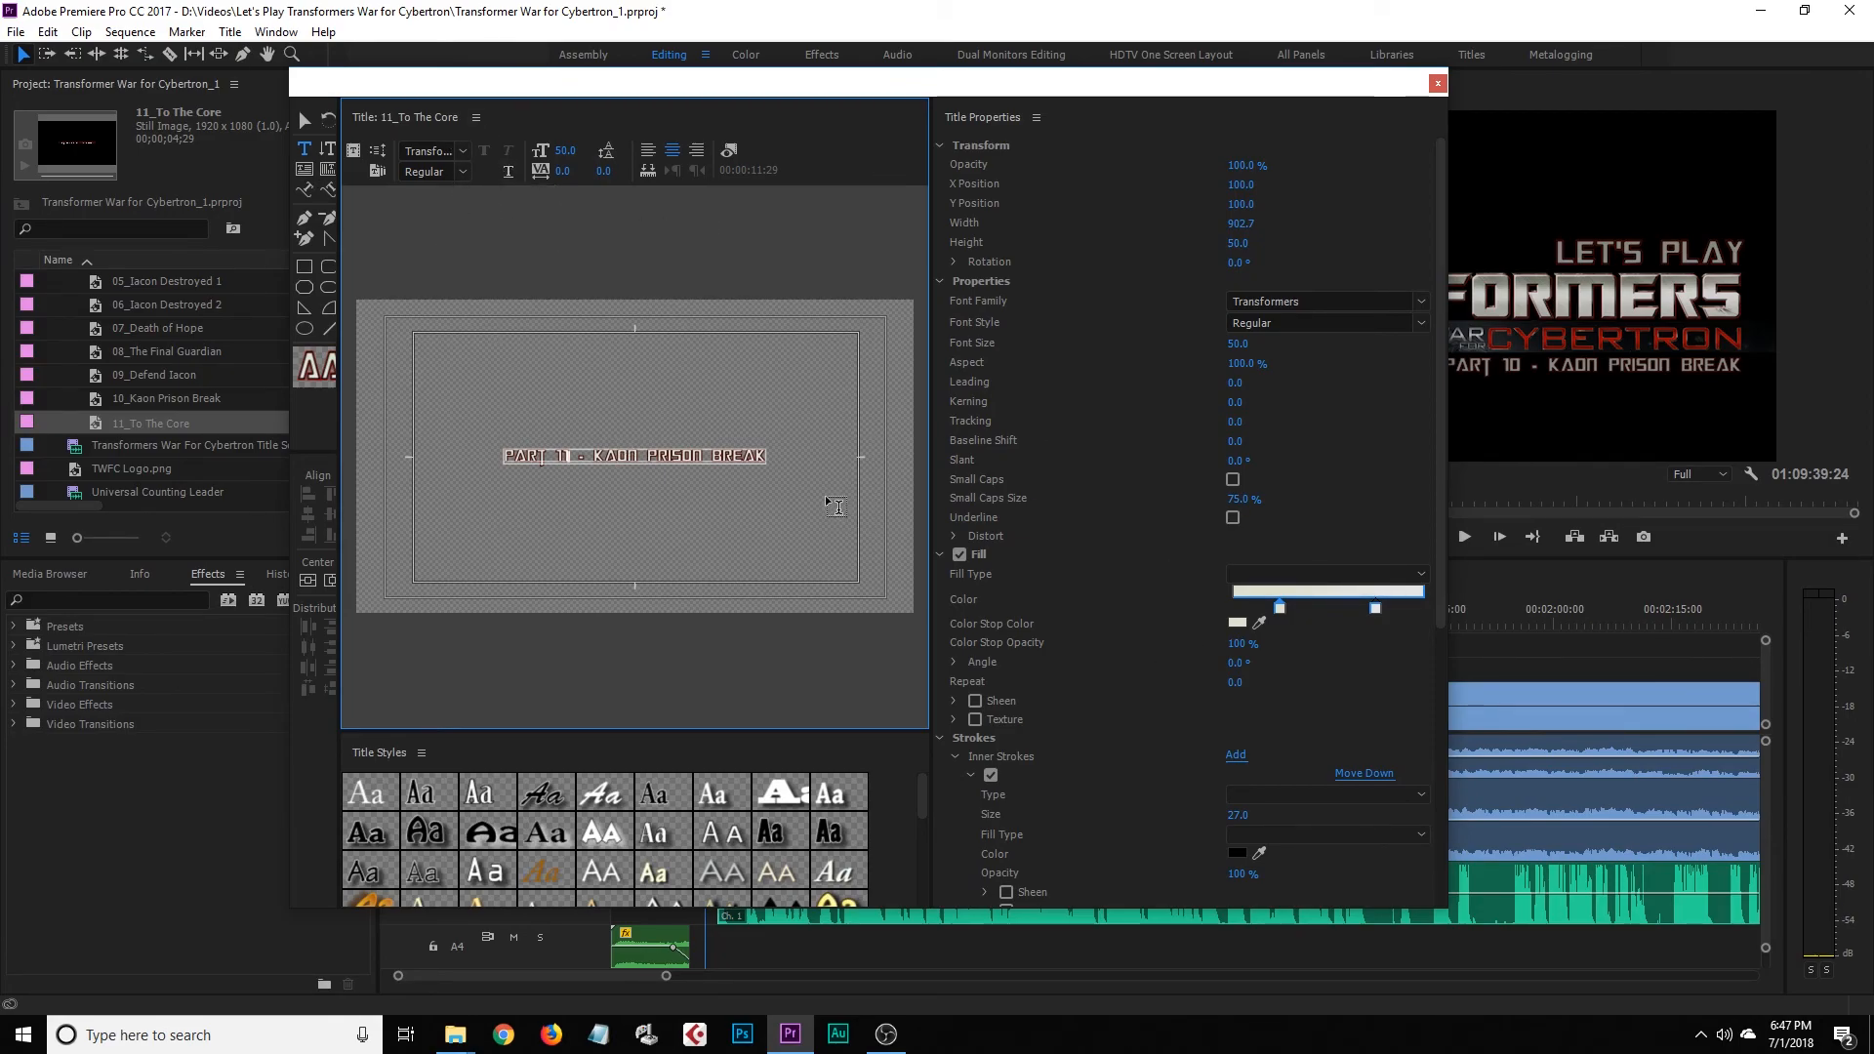
pyautogui.moveTo(1444, 395); pyautogui.dragTo(1443, 586)
pyautogui.moveTo(1324, 87); pyautogui.dragTo(1040, 153)
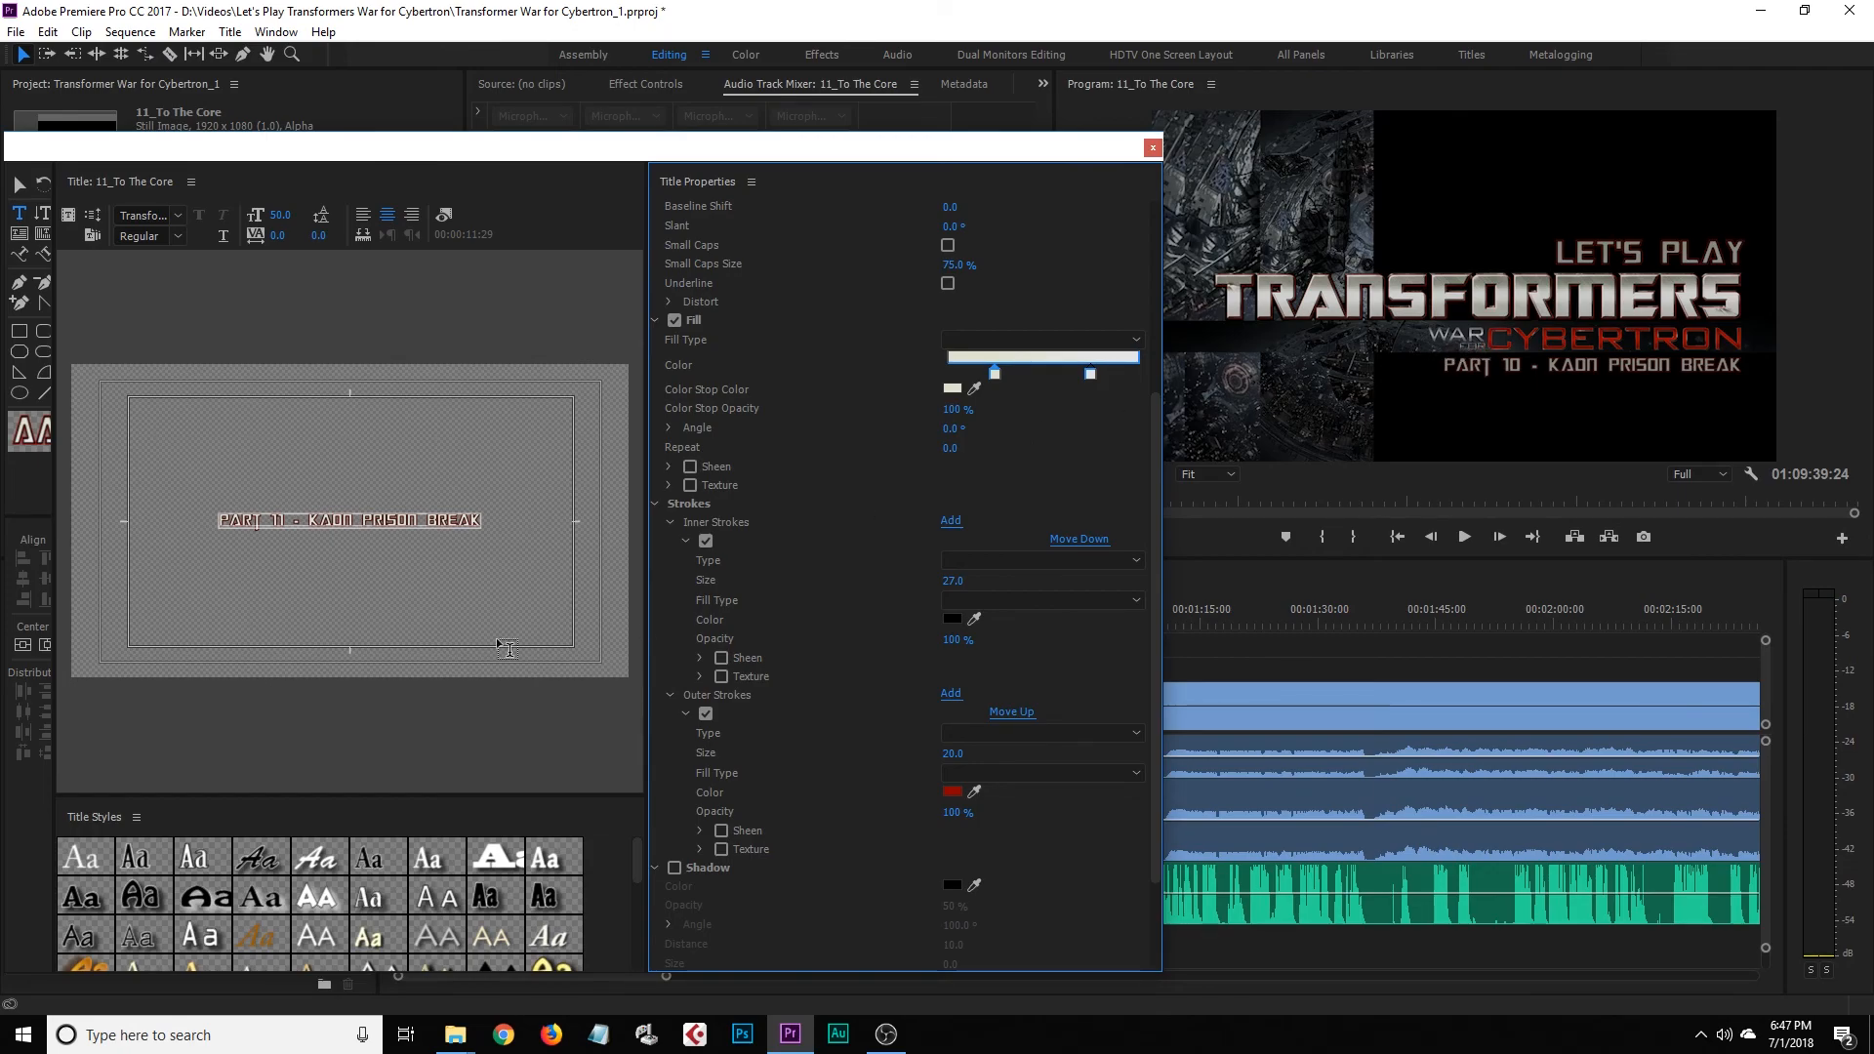
pyautogui.moveTo(360, 149); pyautogui.dragTo(493, 107)
pyautogui.click(444, 476)
pyautogui.write('TO THE CORE')
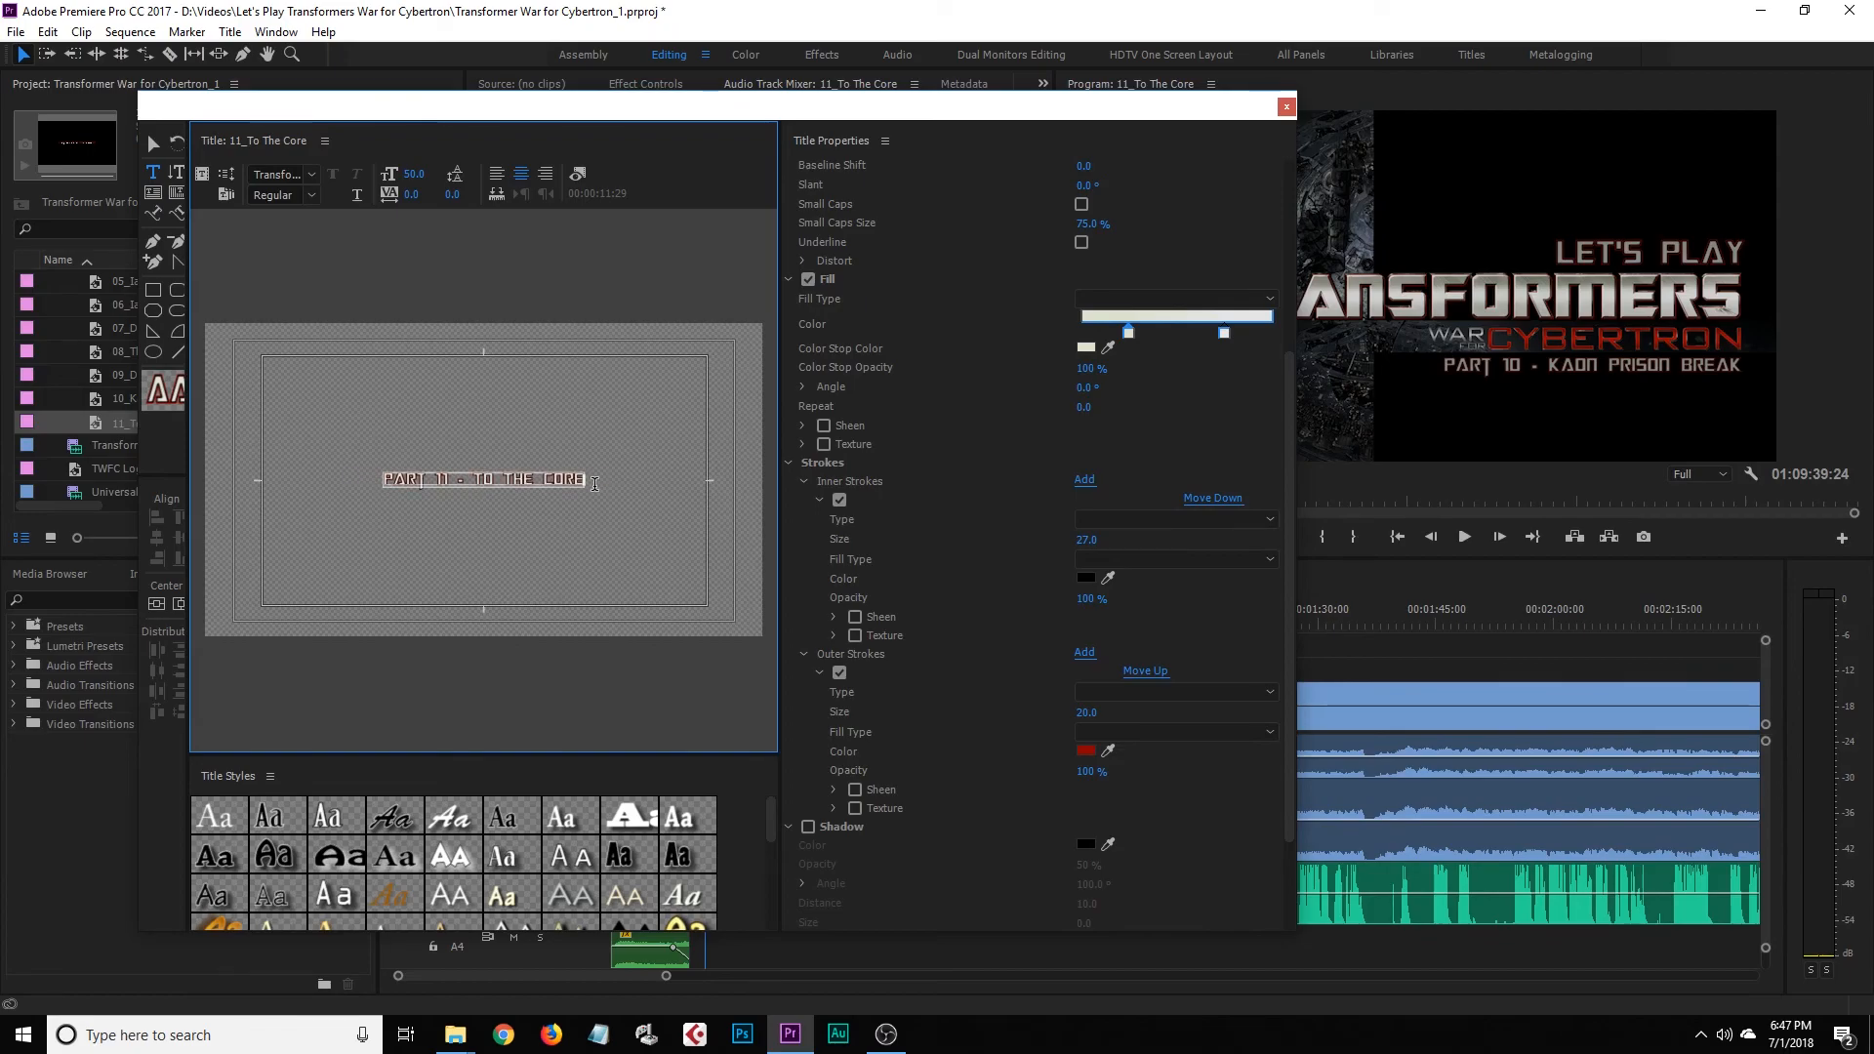
pyautogui.click(163, 614)
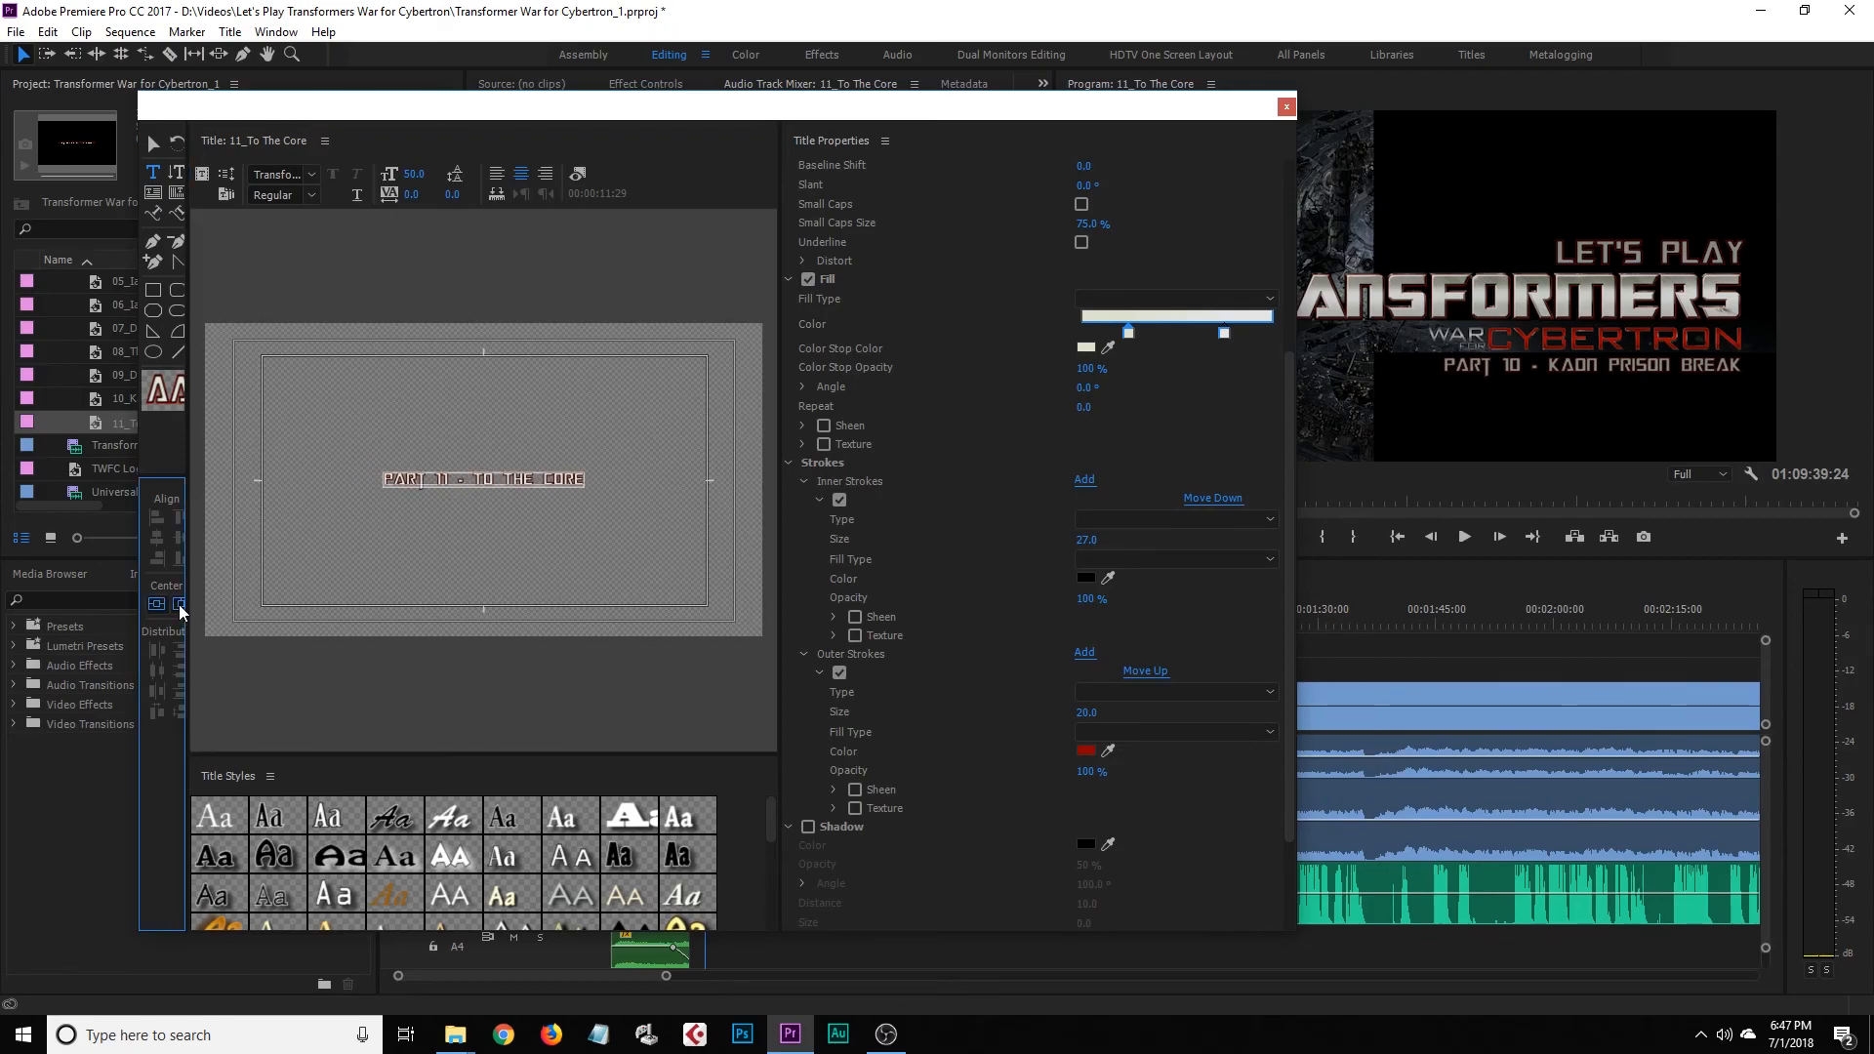
pyautogui.click(1287, 107)
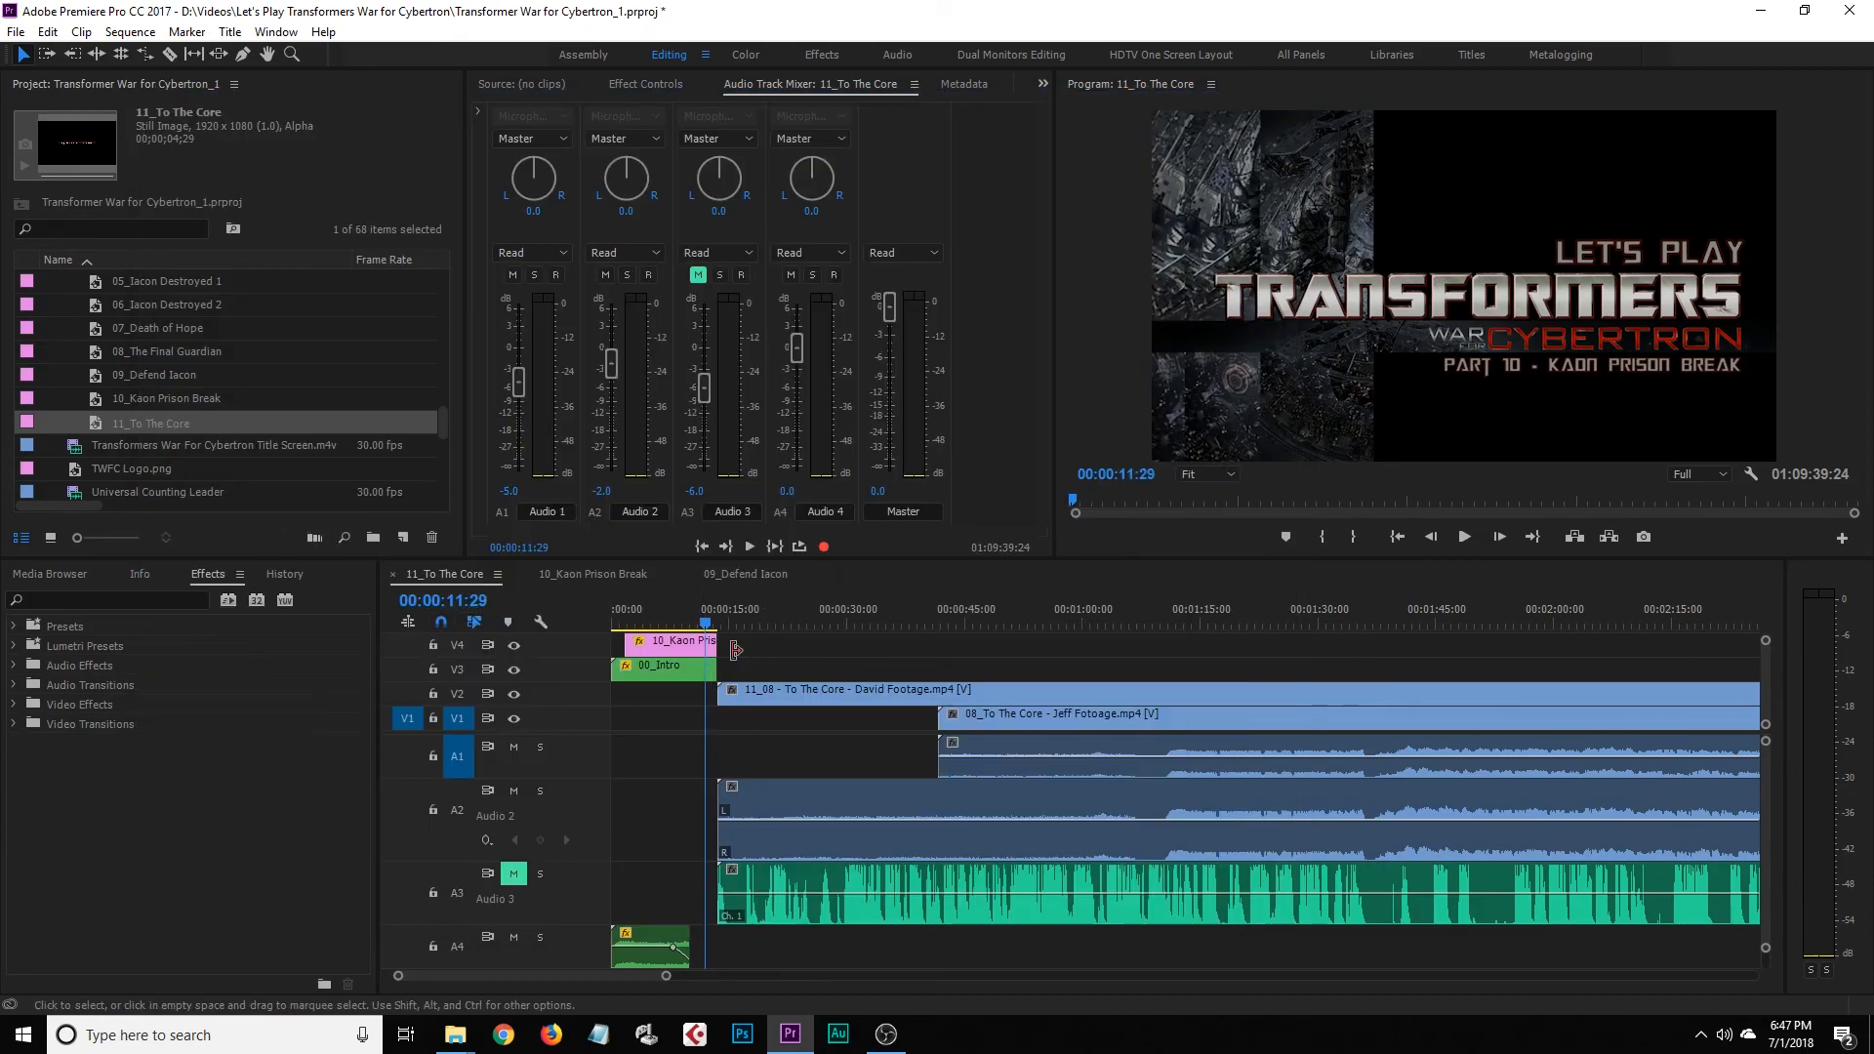
# Replace the 10_Kaon Prison Break clip on track V4 with the 11_To The Core title from the bin
pyautogui.click(93, 431)
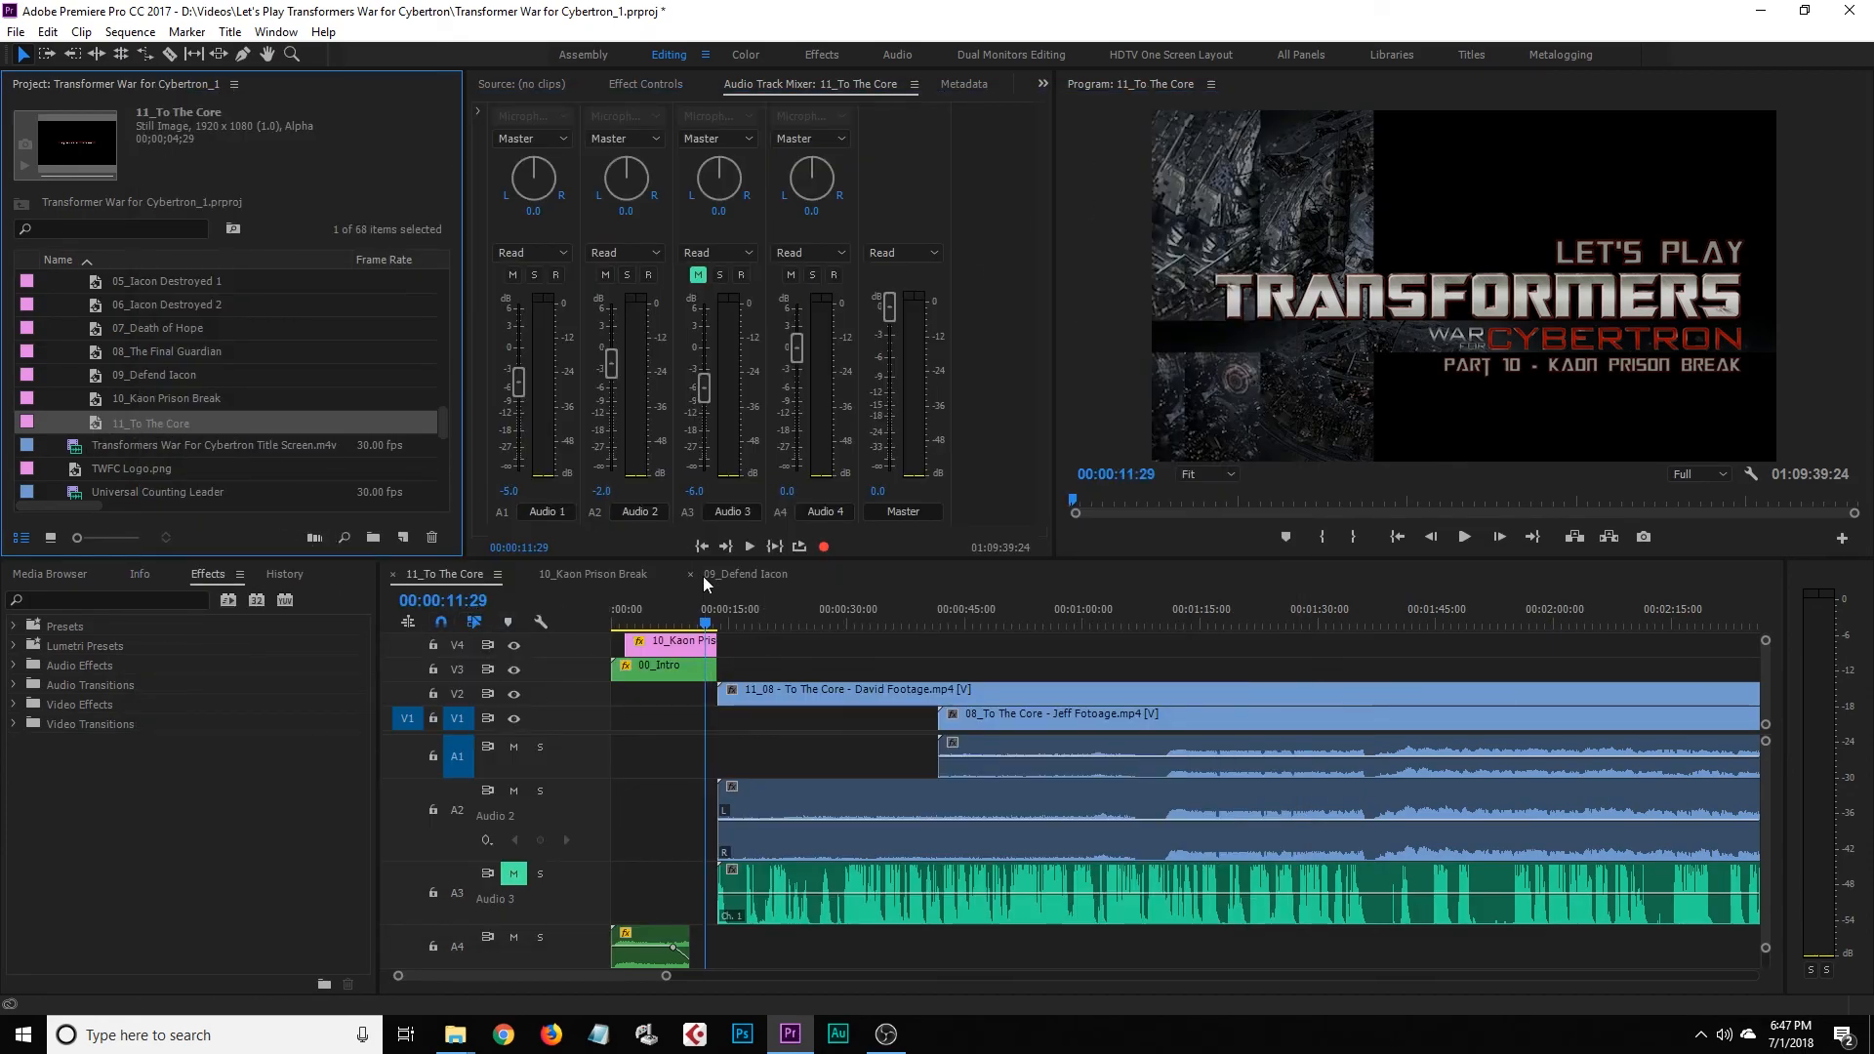
pyautogui.moveTo(703, 625); pyautogui.dragTo(685, 626)
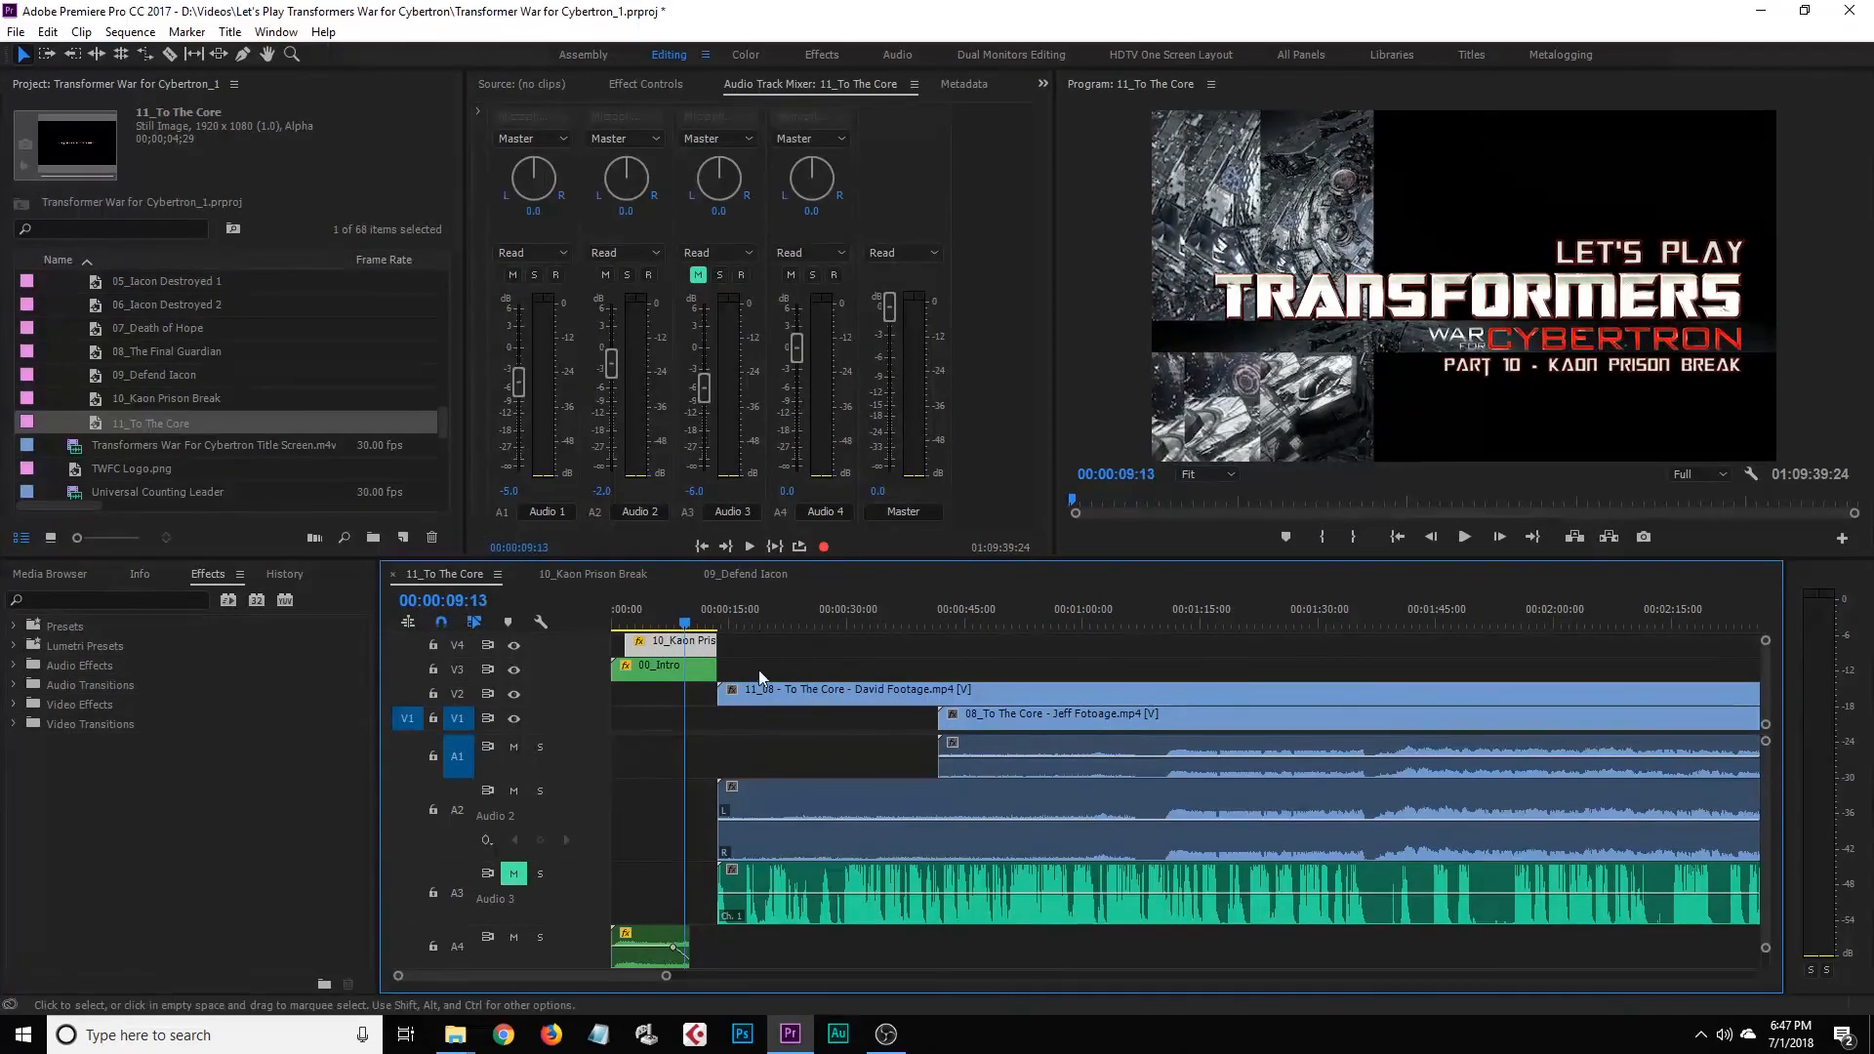
pyautogui.rightClick(675, 646)
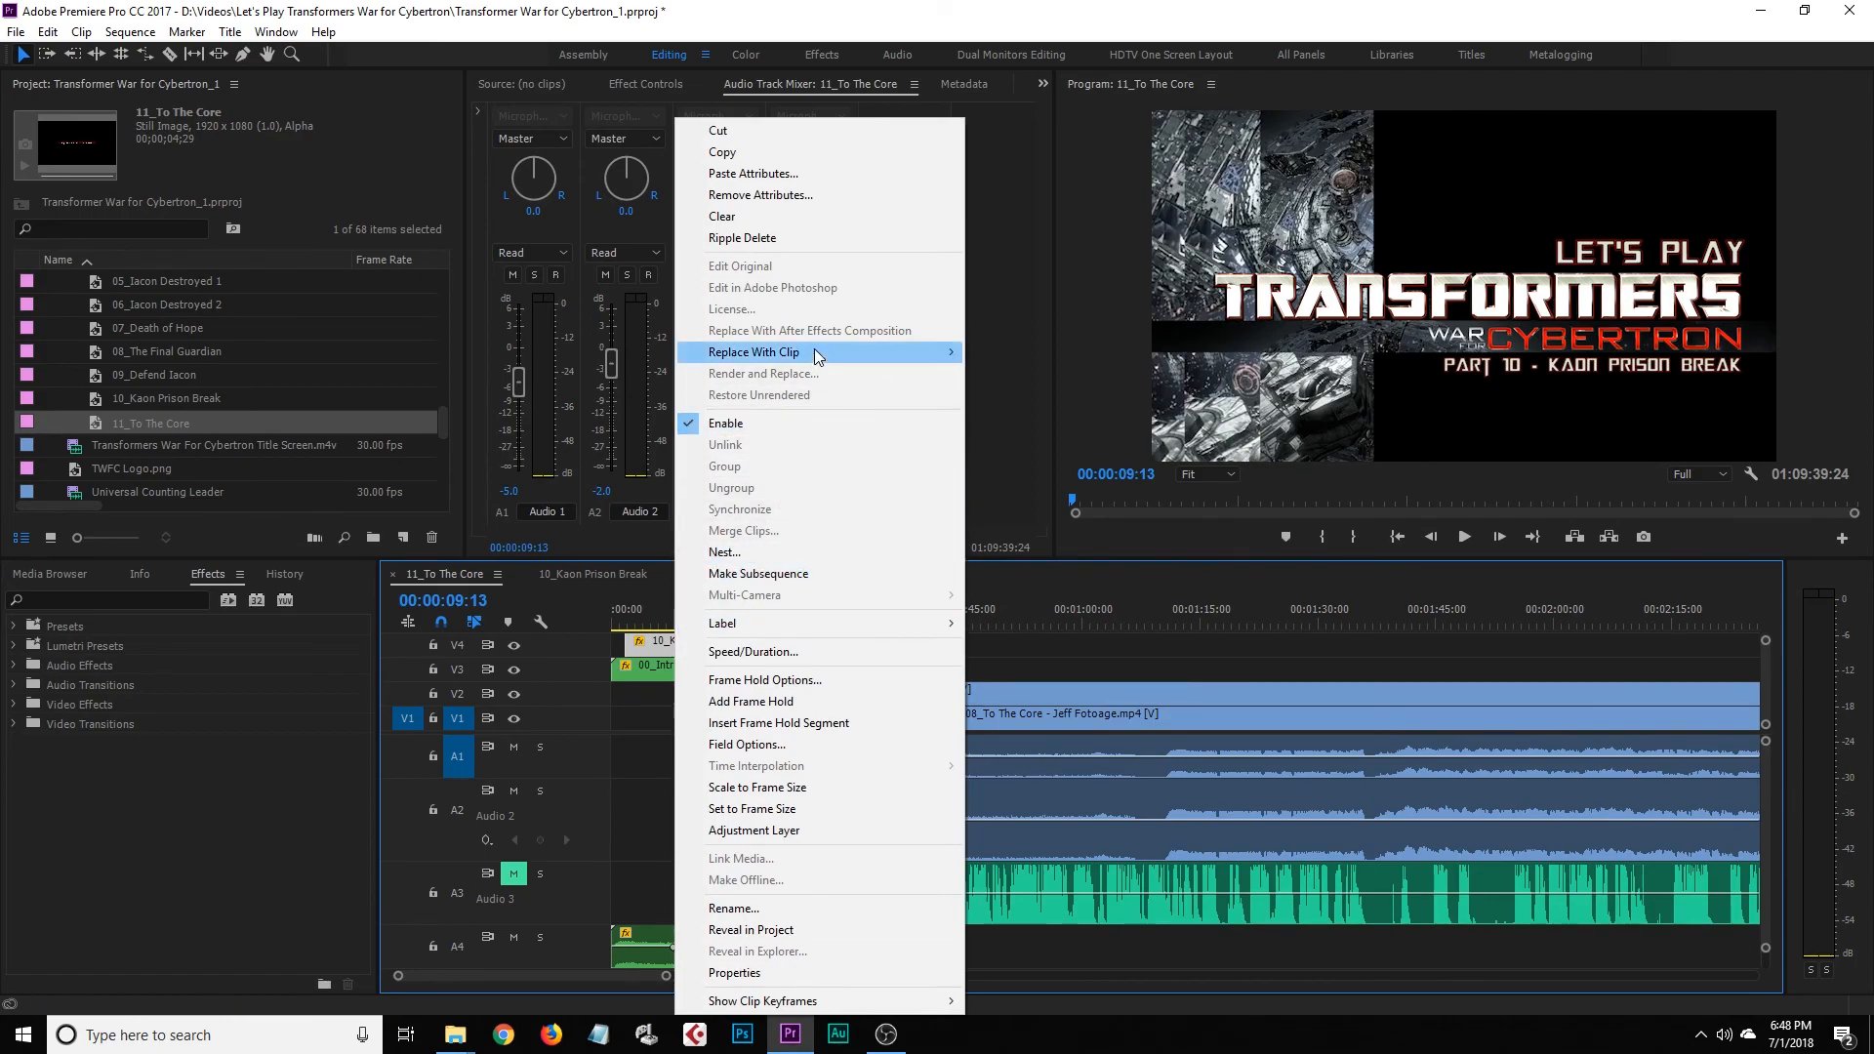
pyautogui.moveTo(811, 349)
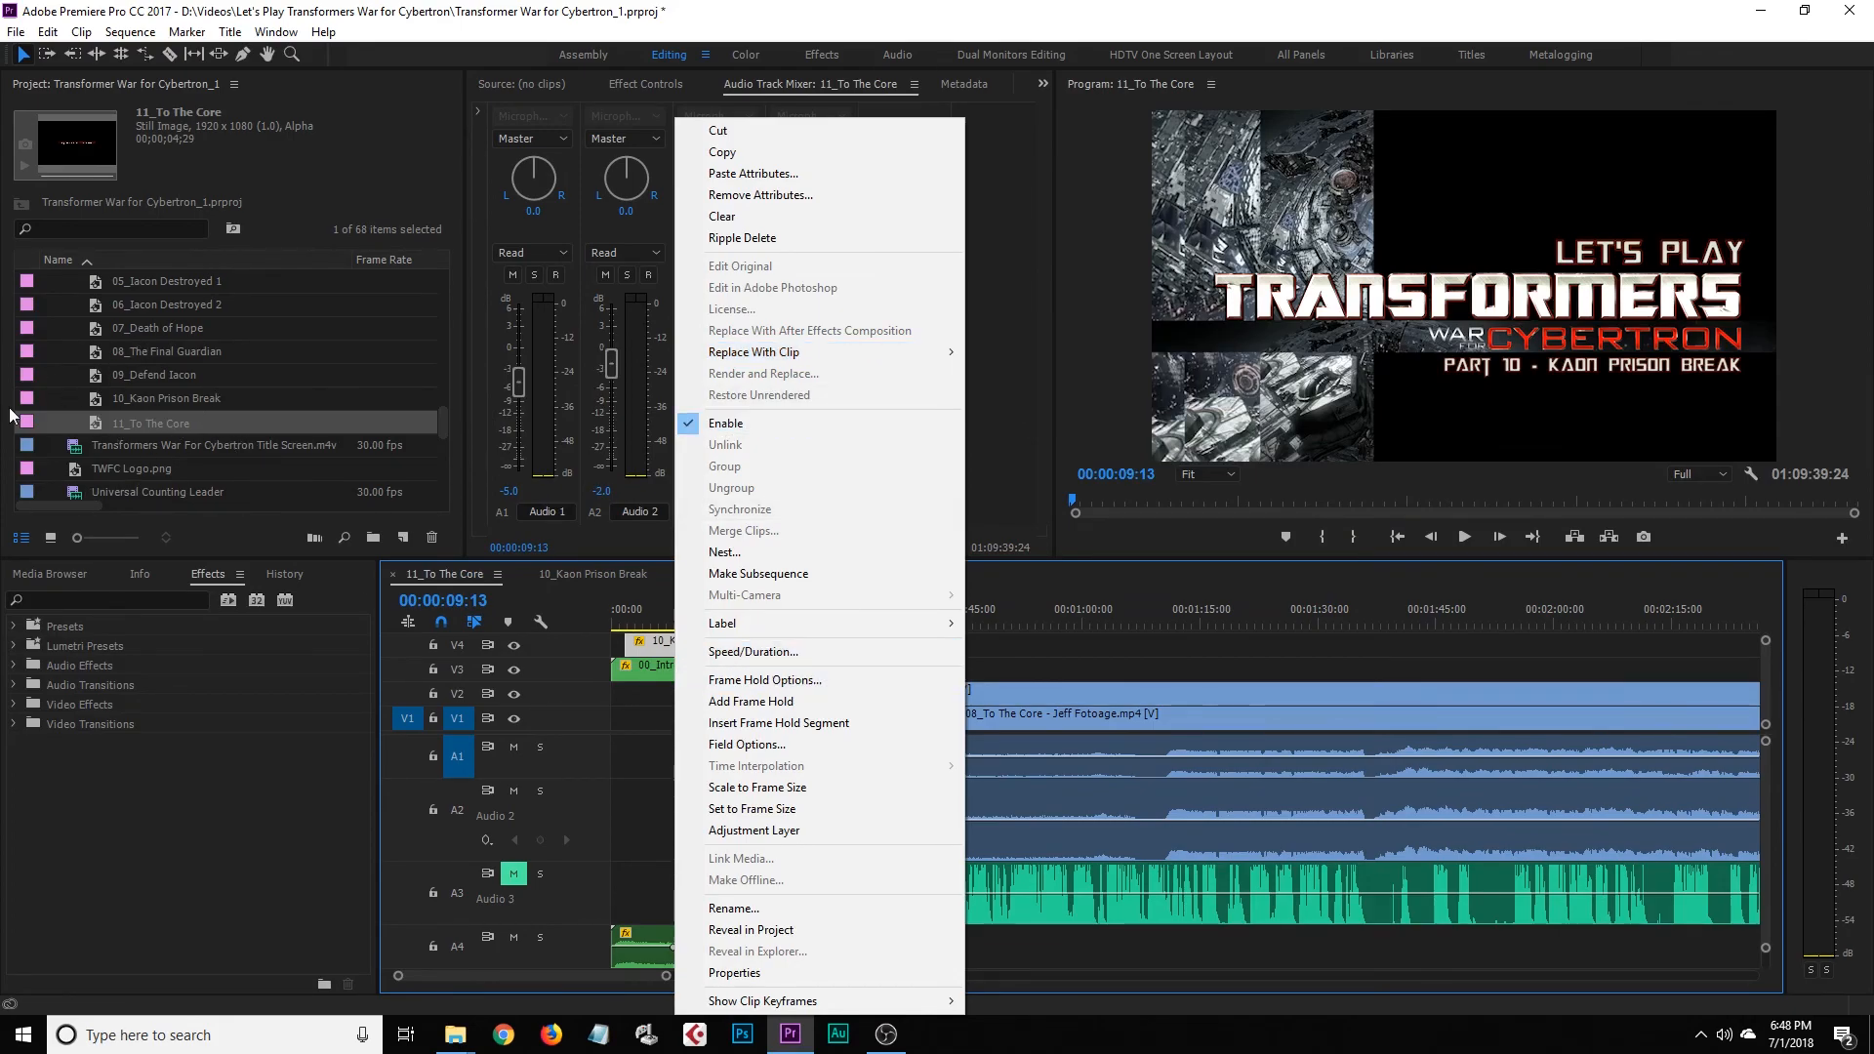
pyautogui.moveTo(916, 354)
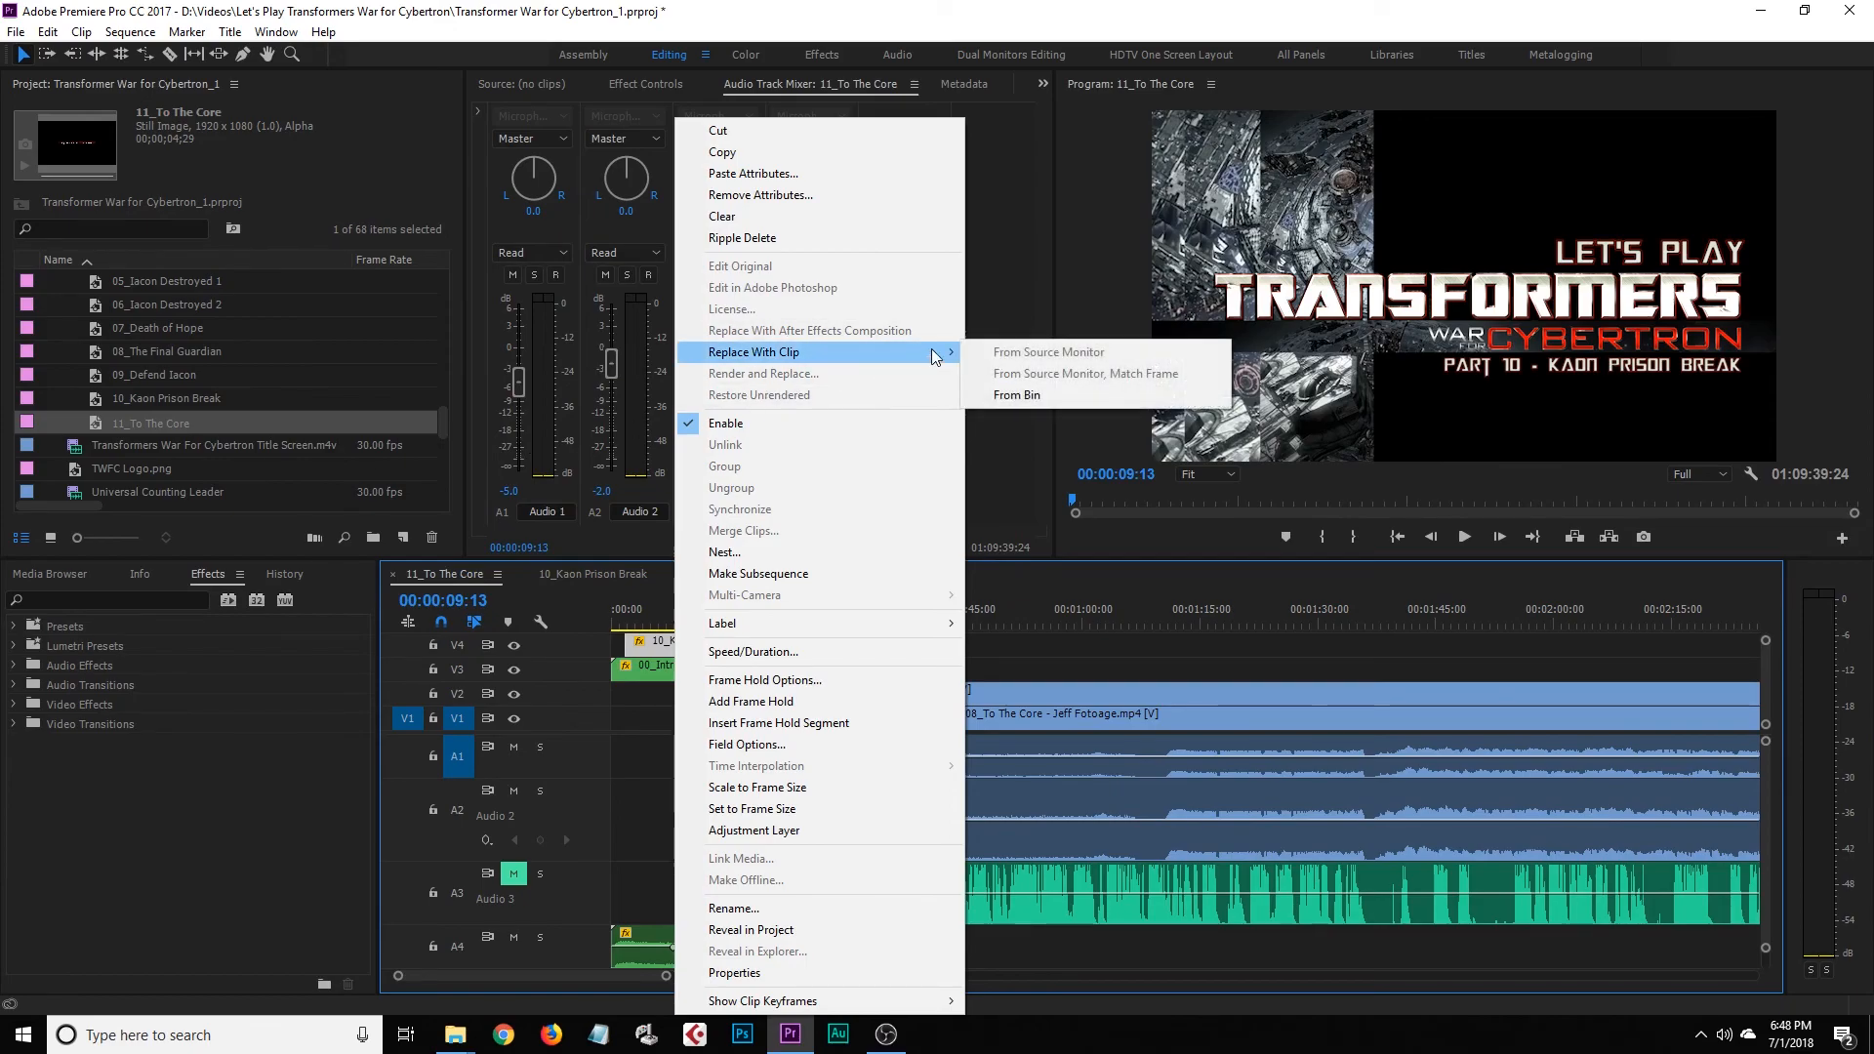
pyautogui.click(1017, 396)
# Examine the fade-in of the 11_To The Core title, showing its opacity keyframes and stepping to frame 00:00:01:22
pyautogui.click(630, 624)
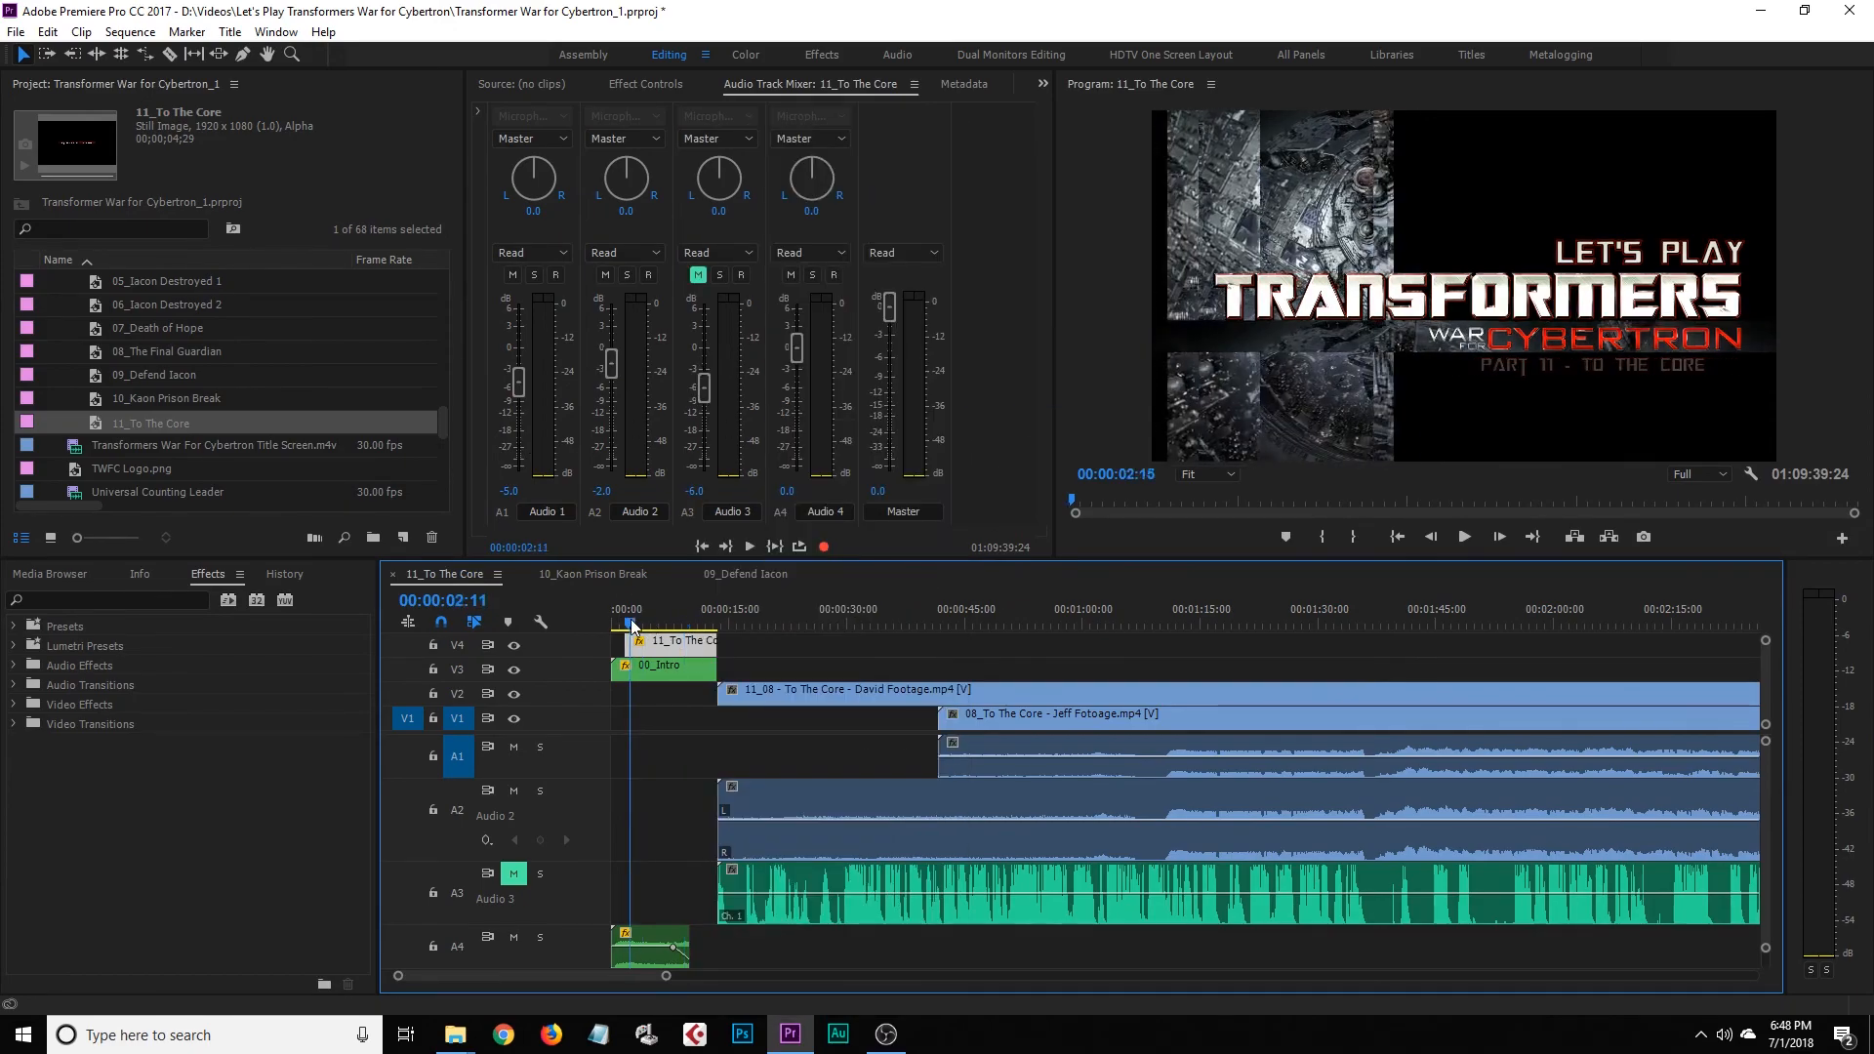
pyautogui.moveTo(631, 624); pyautogui.dragTo(632, 624)
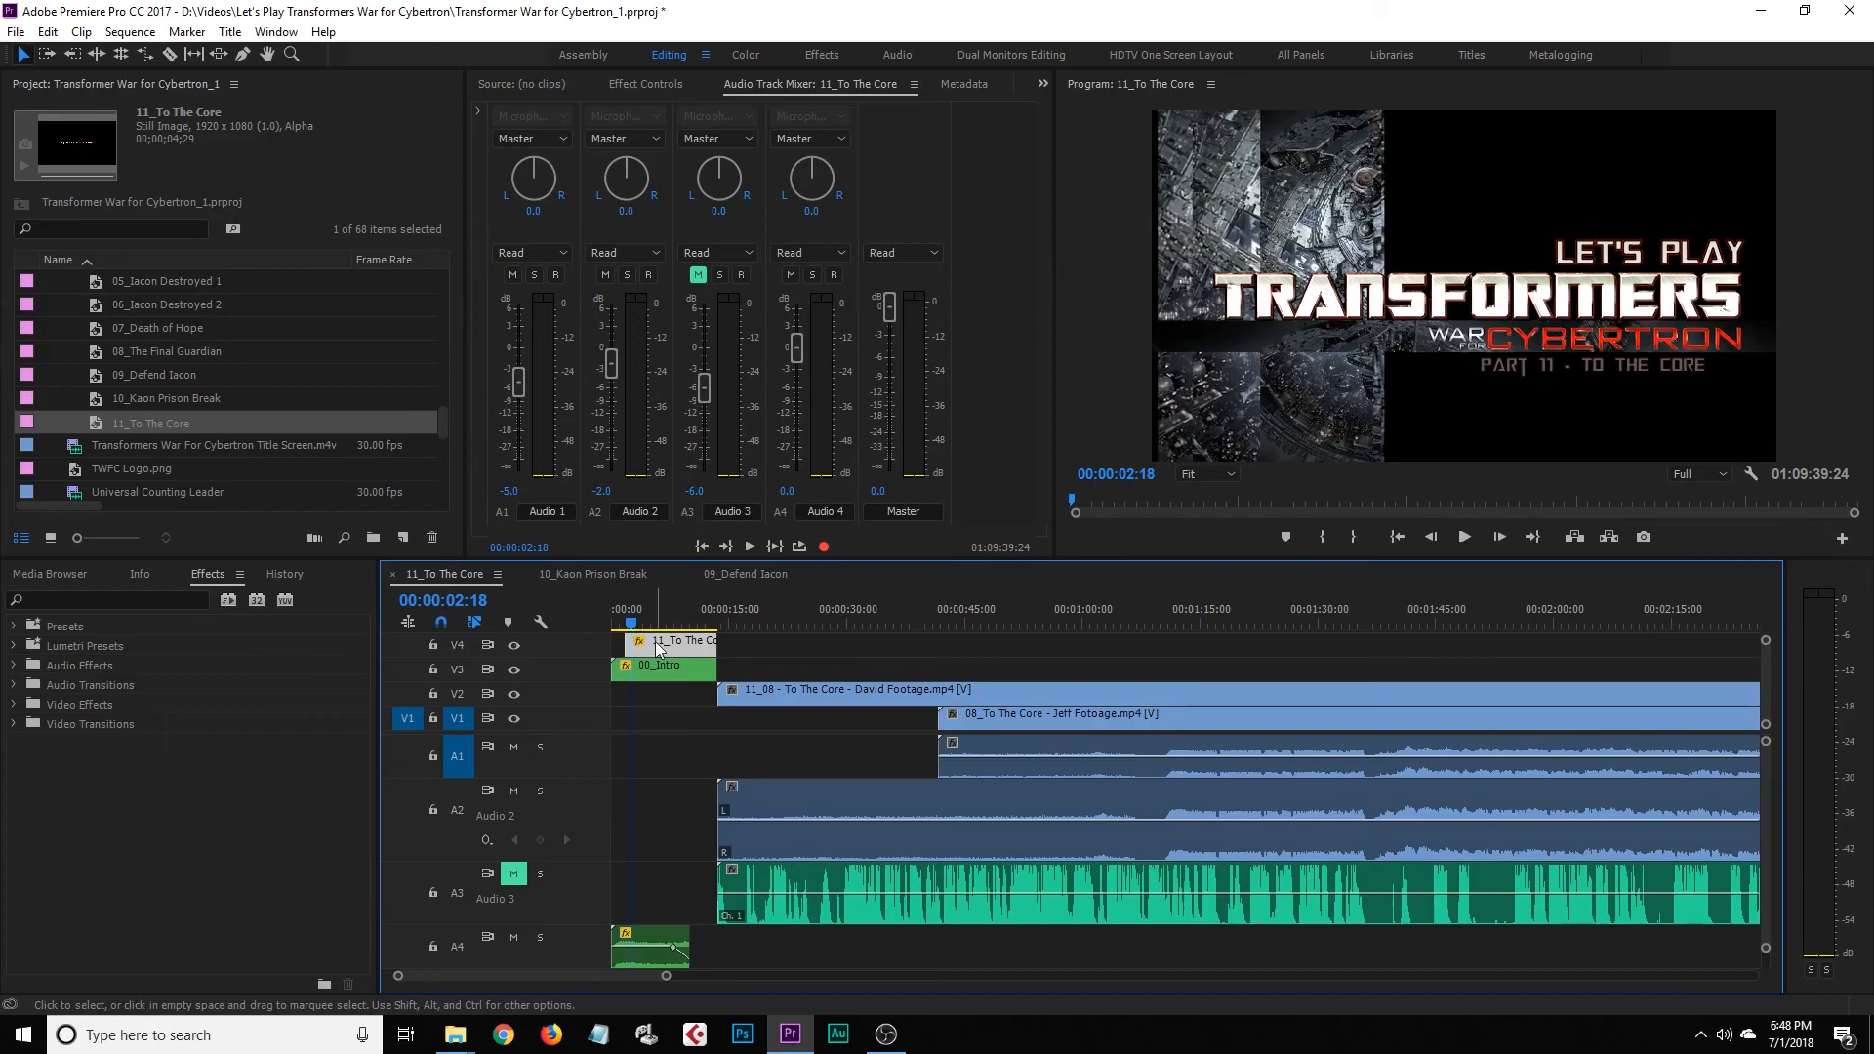
pyautogui.click(621, 85)
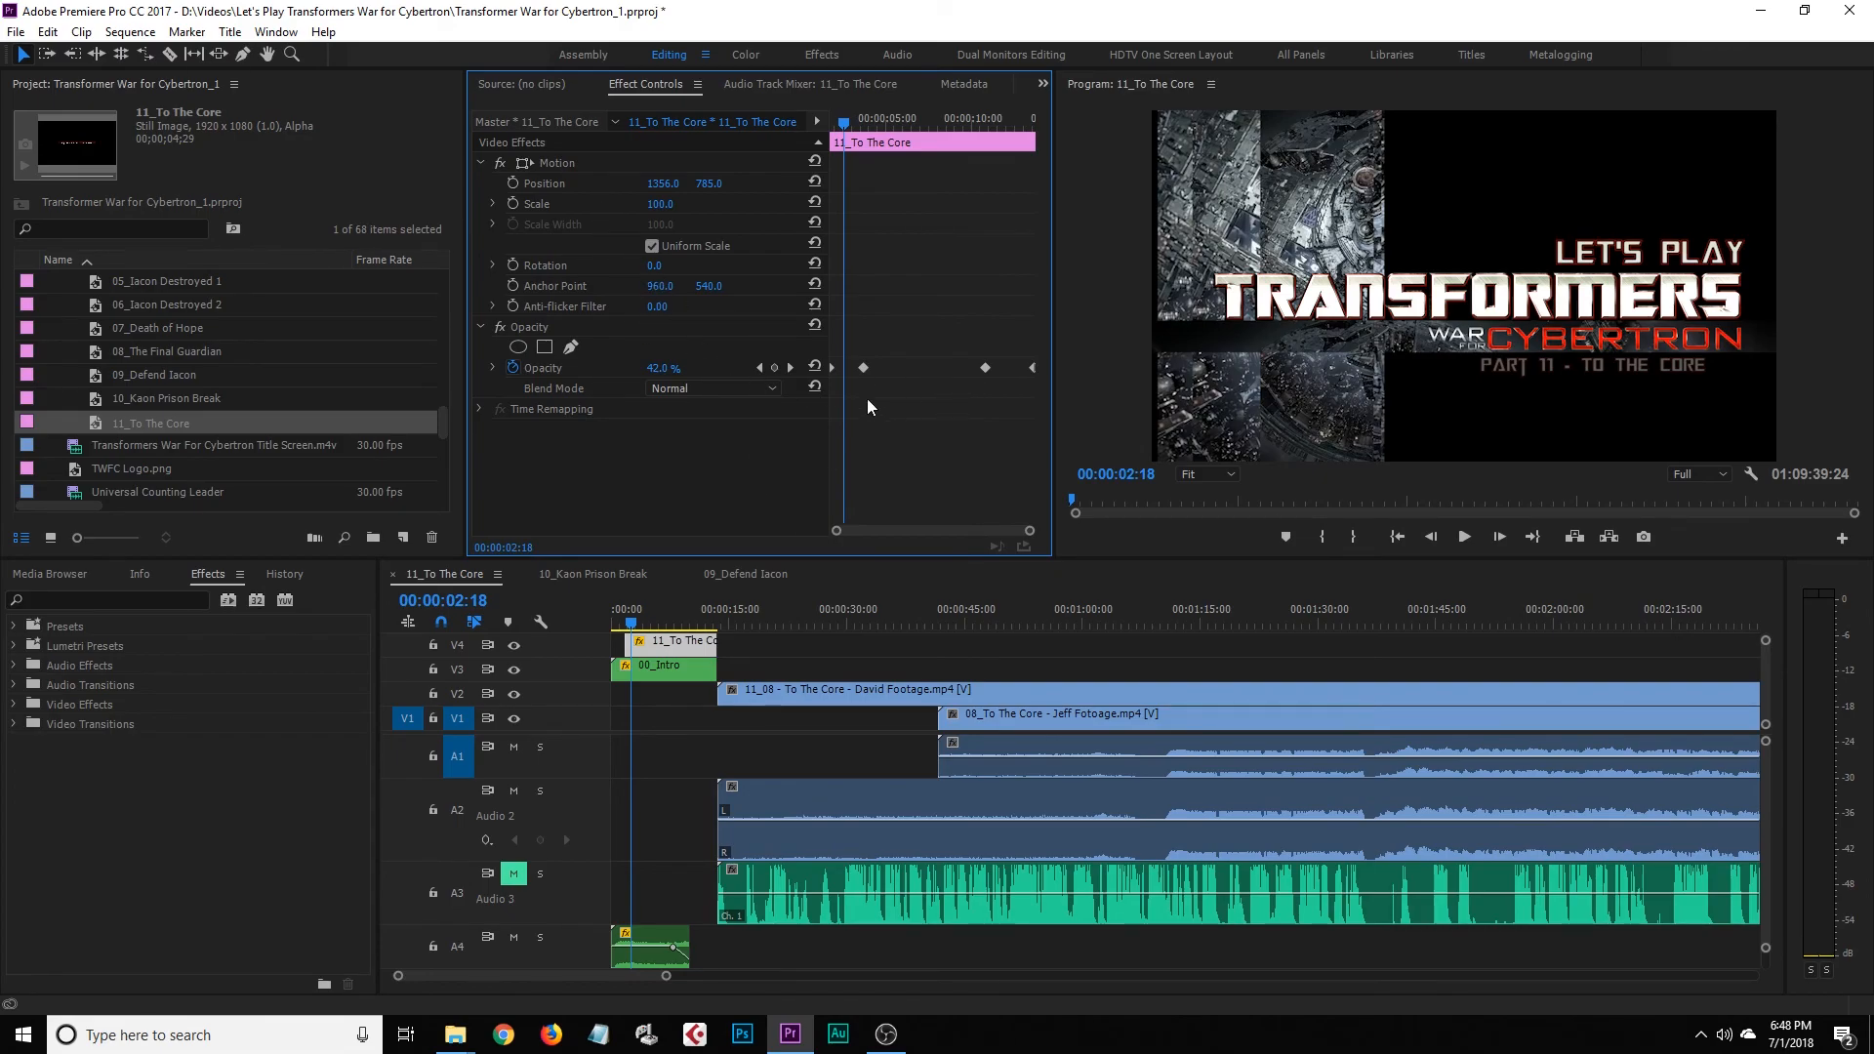
pyautogui.click(753, 649)
pyautogui.click(623, 613)
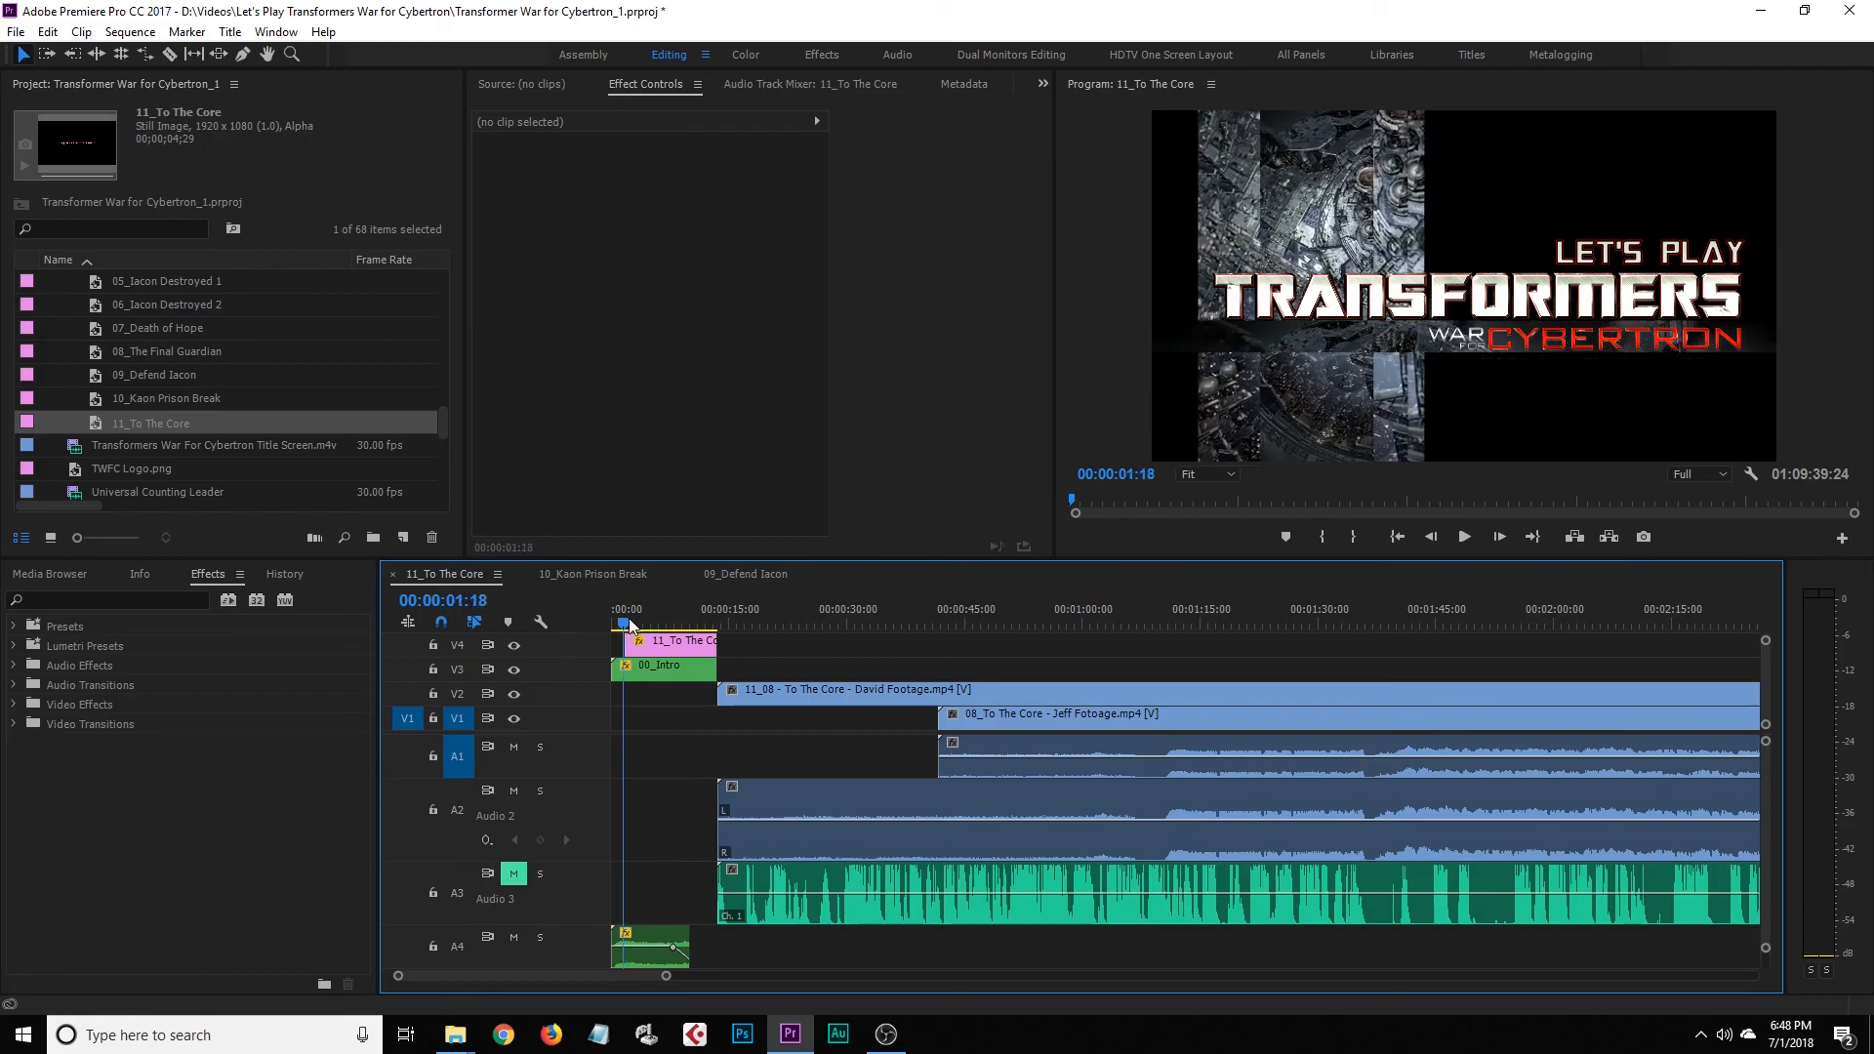
pyautogui.click(649, 645)
pyautogui.press('Right')
pyautogui.press('Right')
pyautogui.press('Right')
pyautogui.press('Right')
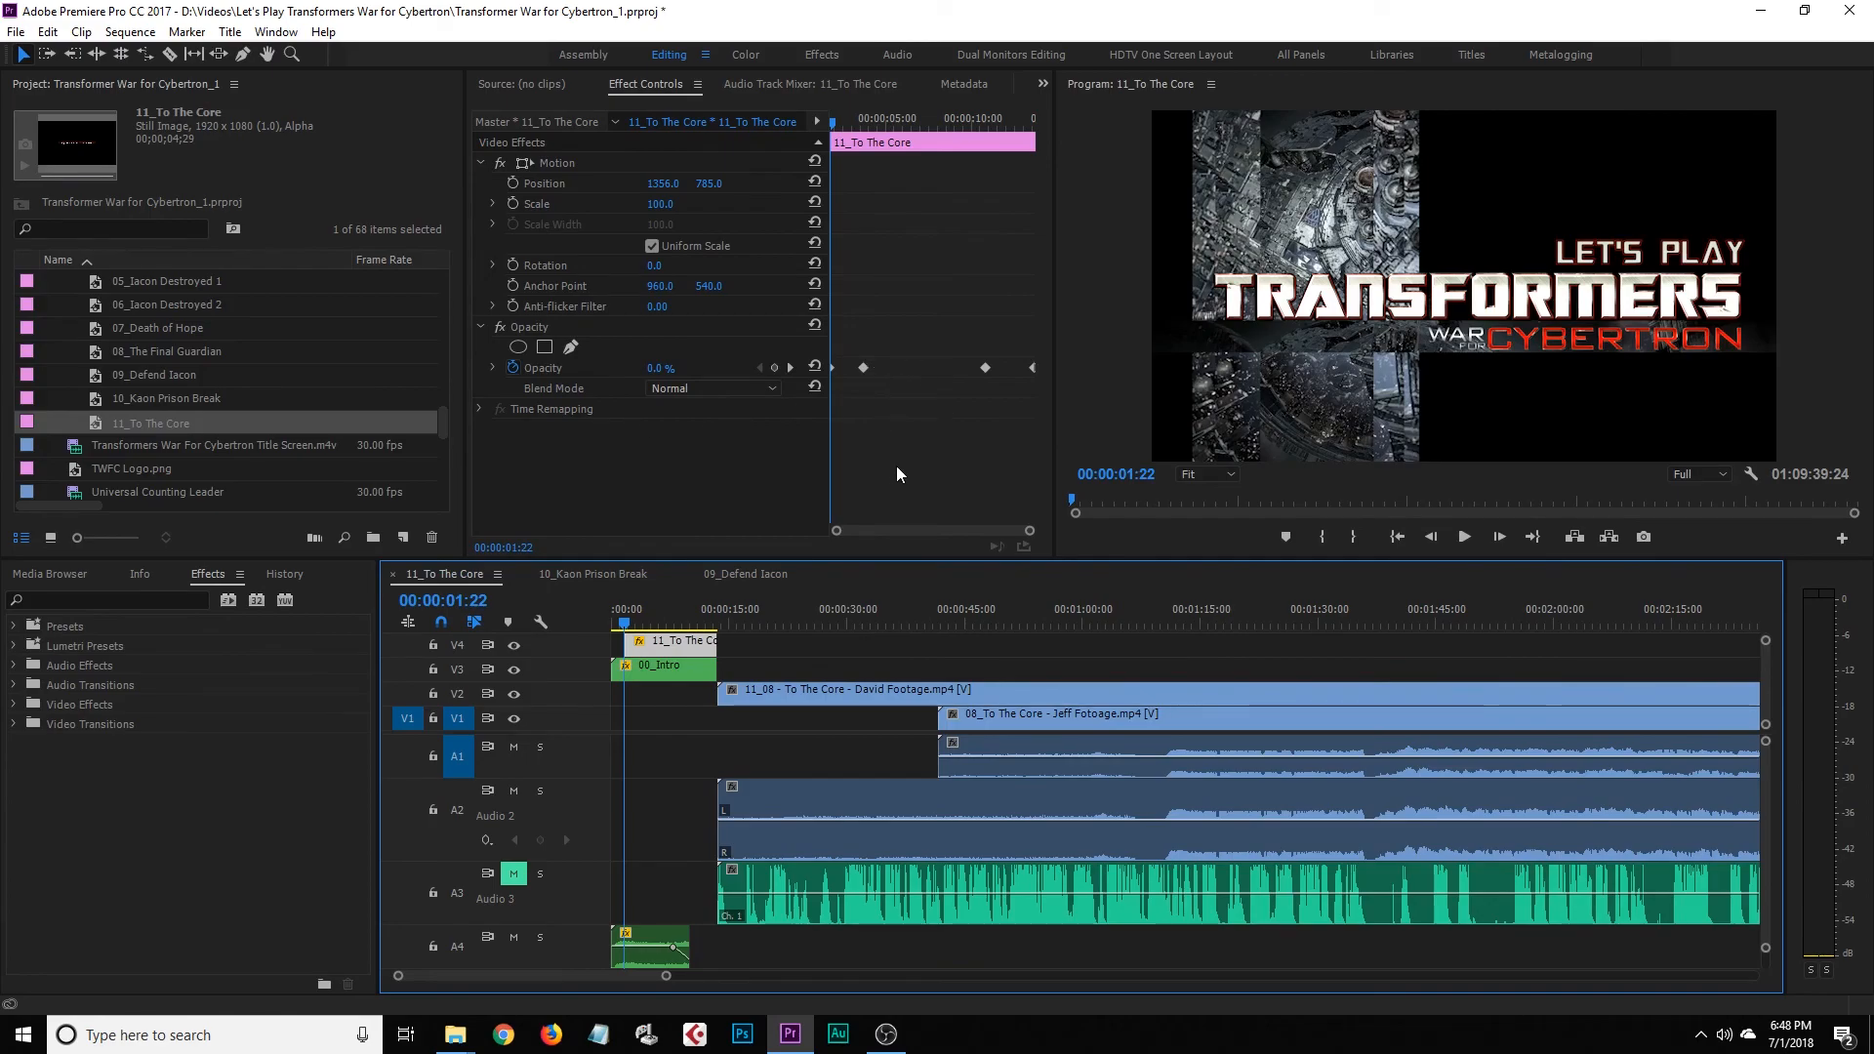
# Try raising the title's opacity to 50% at 00:00:01:22
pyautogui.moveTo(658, 369); pyautogui.dragTo(698, 369)
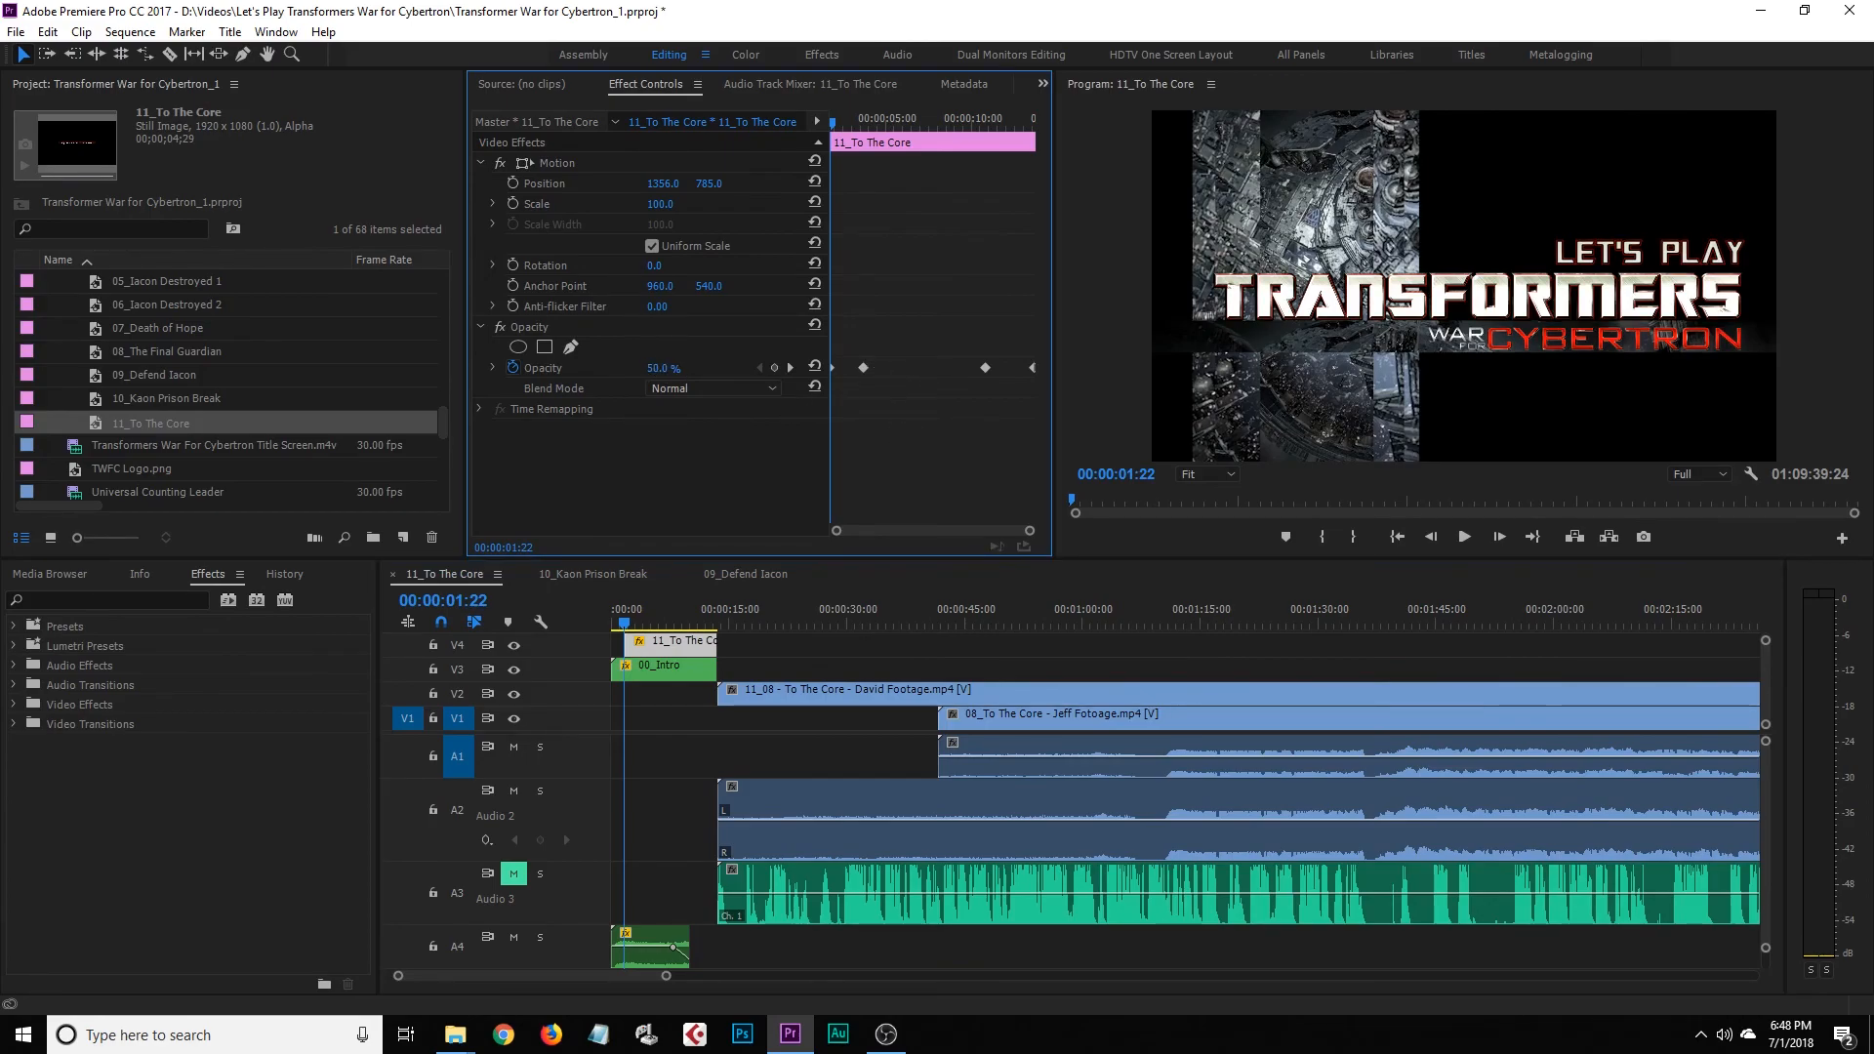
pyautogui.moveTo(624, 617); pyautogui.dragTo(624, 622)
pyautogui.click(863, 368)
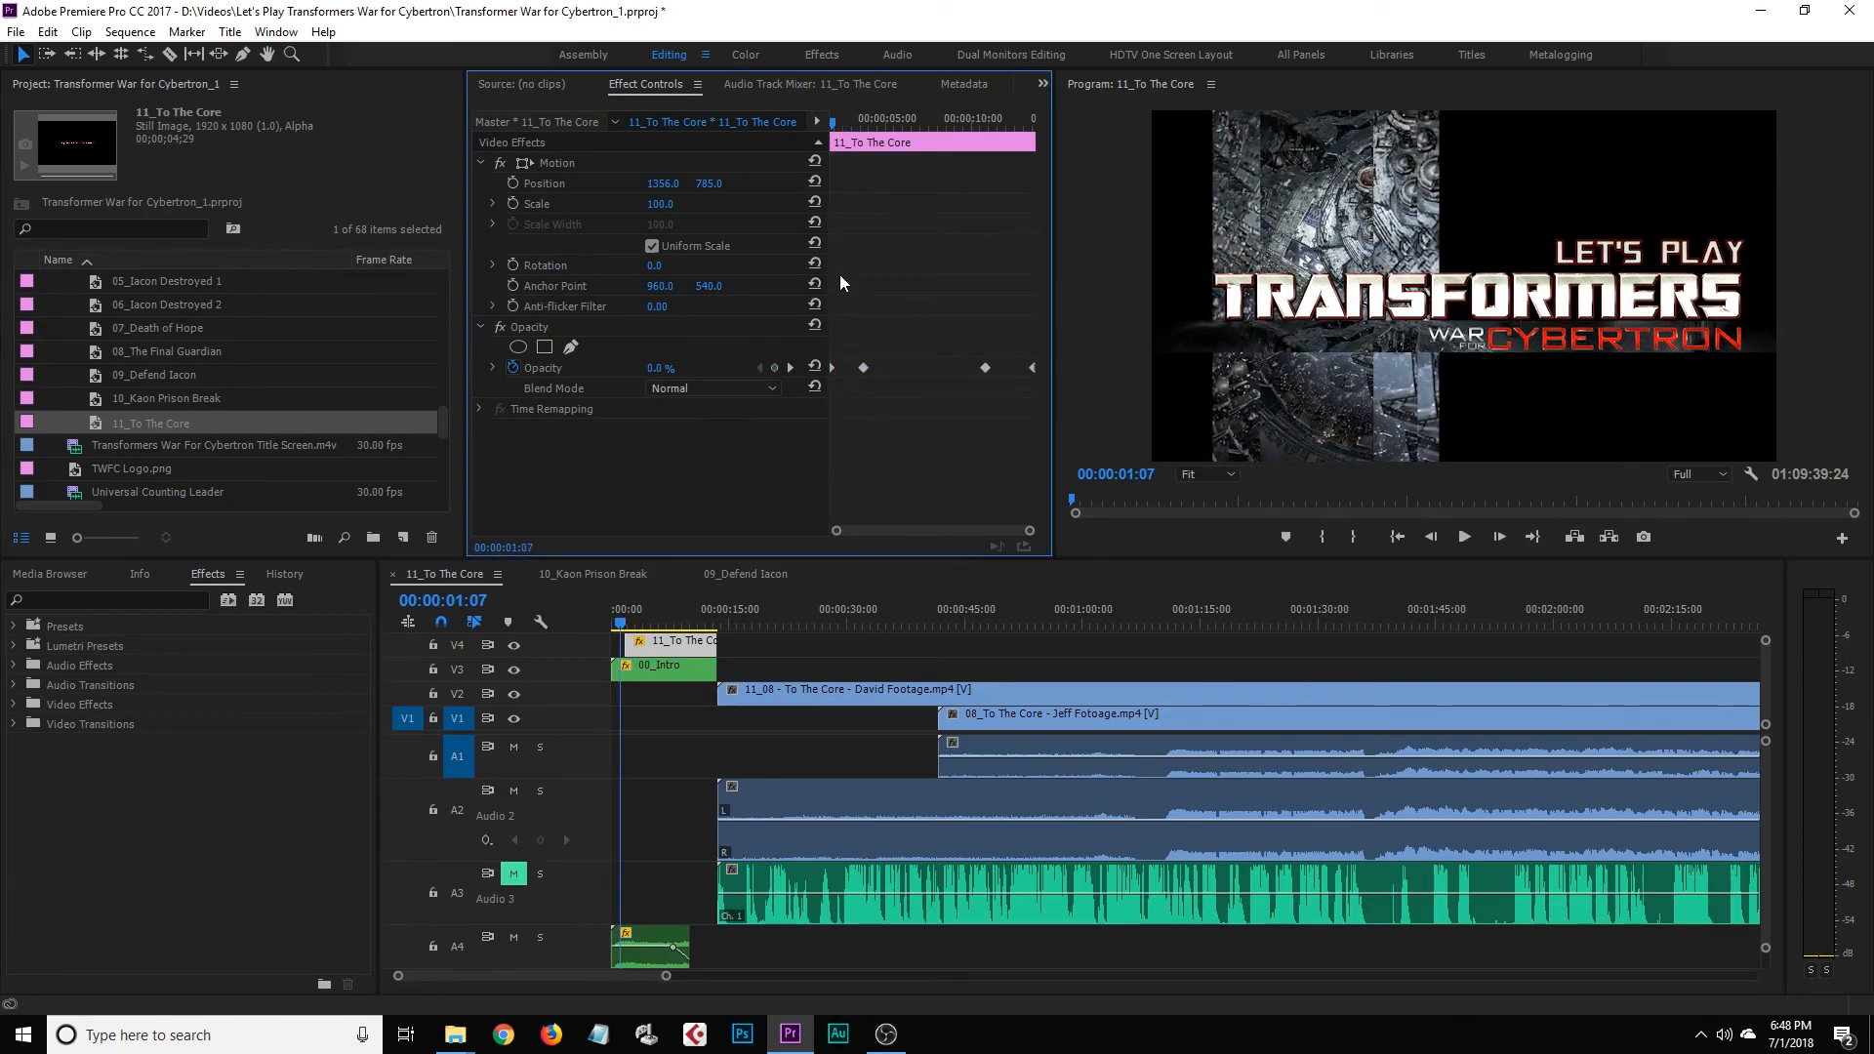
# Set the opacity of the 11_To The Core title to 0% at 00:00:01:23
pyautogui.press('Right')
pyautogui.press('Right')
pyautogui.press('Right')
pyautogui.press('Right')
pyautogui.press('Right')
pyautogui.press('Right')
pyautogui.press('Right')
pyautogui.press('Right')
pyautogui.press('Right')
pyautogui.press('Right')
pyautogui.press('Right')
pyautogui.press('Right')
pyautogui.press('Right')
pyautogui.press('Right')
pyautogui.press('Right')
pyautogui.press('Right')
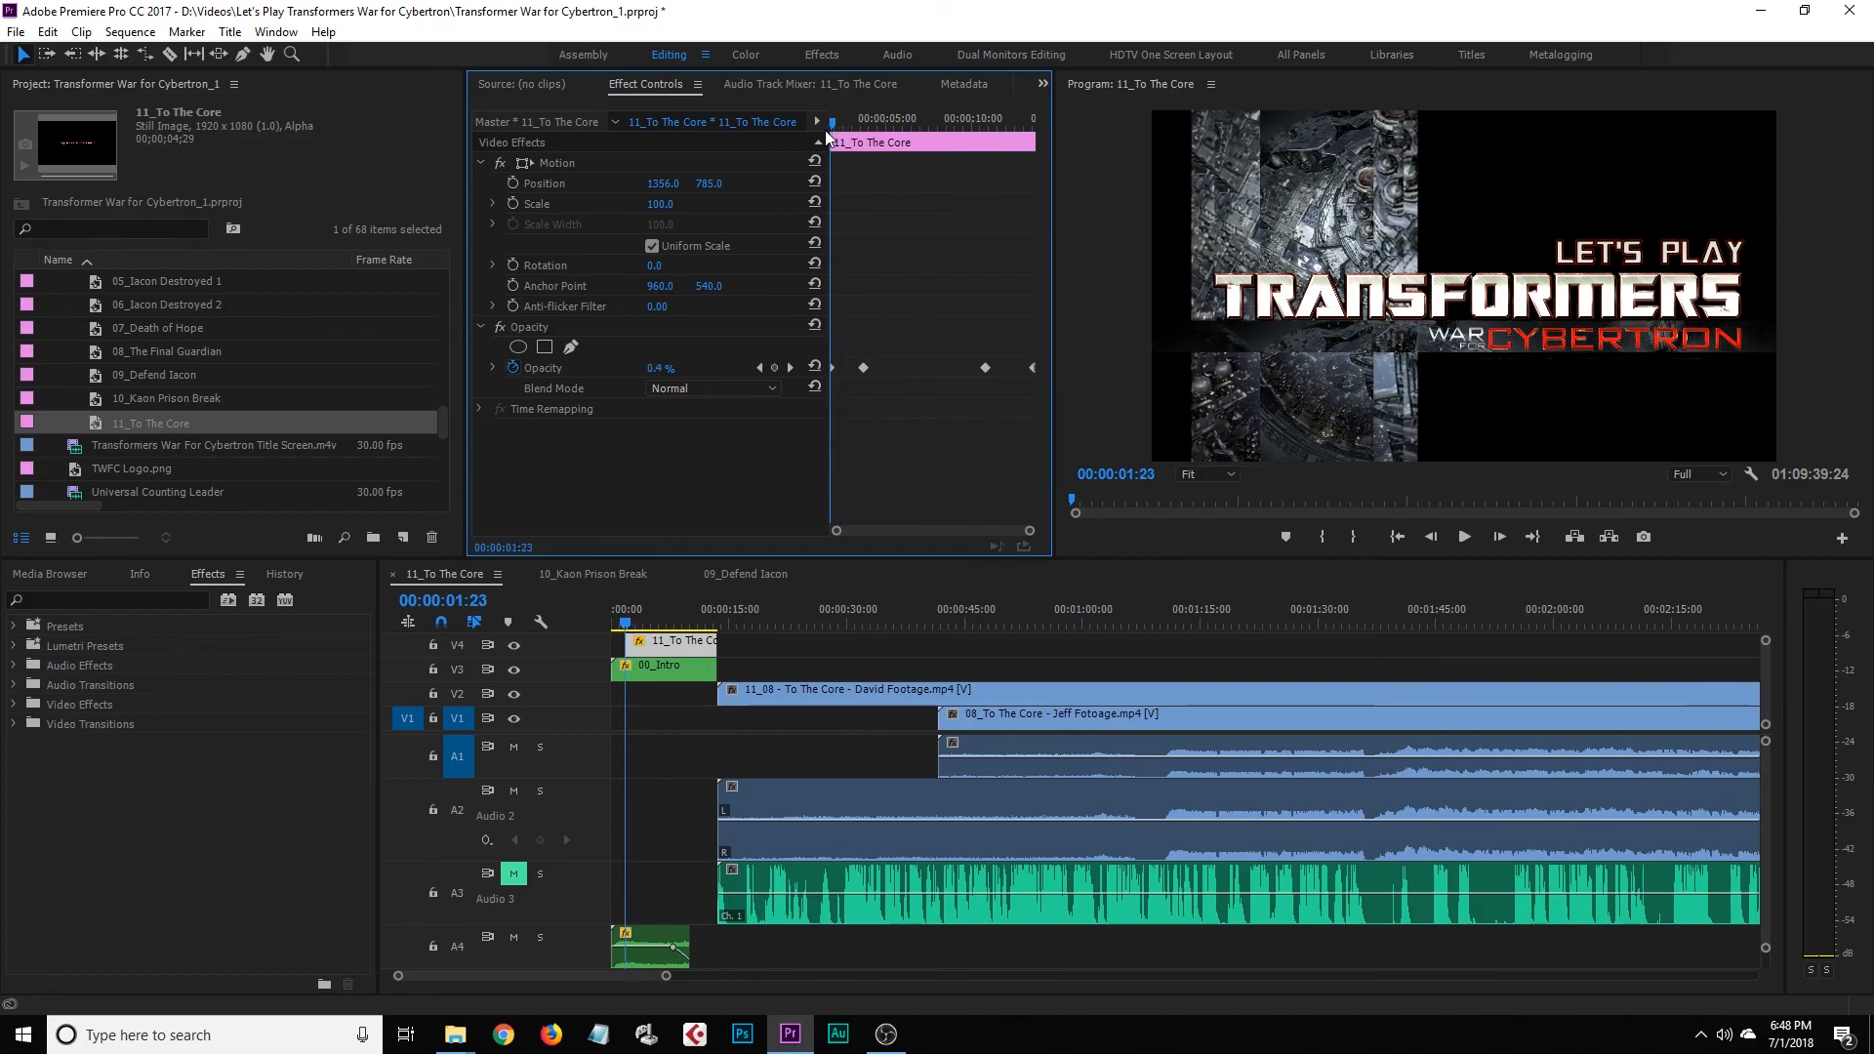
pyautogui.moveTo(654, 368); pyautogui.dragTo(642, 375)
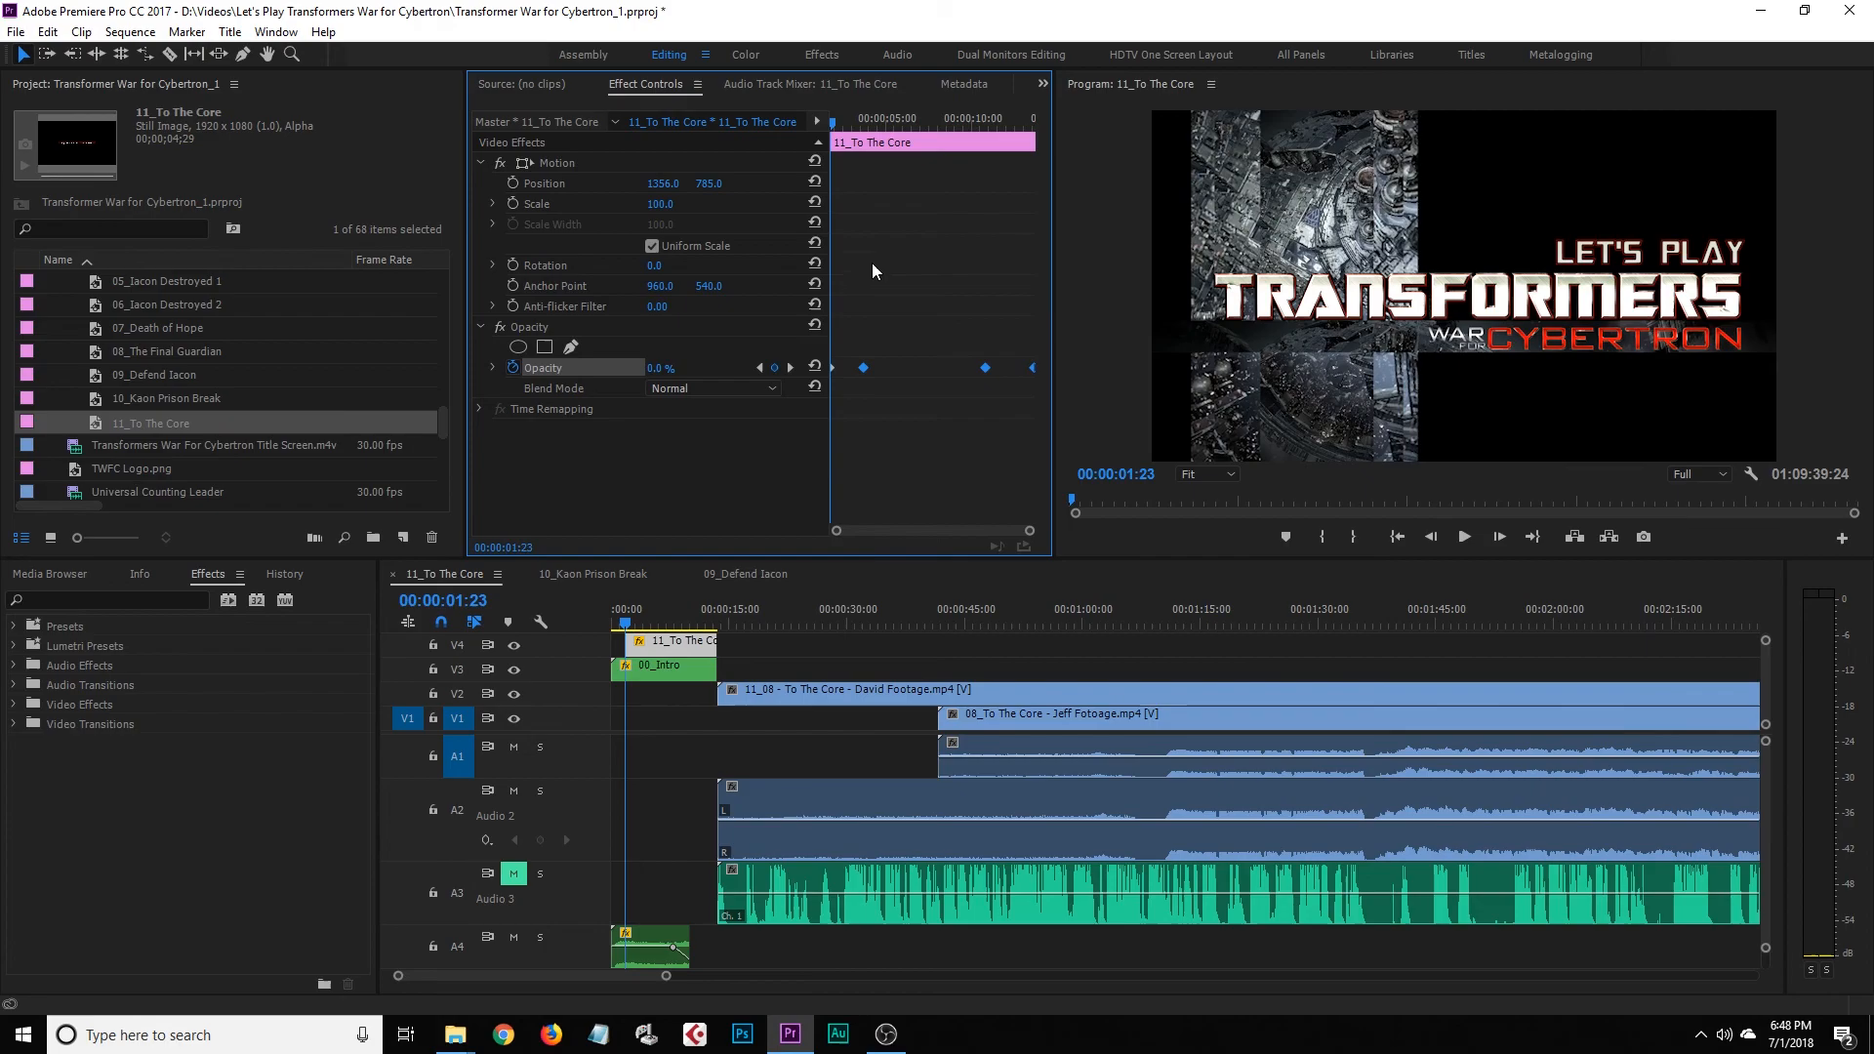
# Compare the fade-out opacity keyframes of the 11_To The Core title with those of the 00_Intro clip
pyautogui.moveTo(850, 123); pyautogui.dragTo(978, 150)
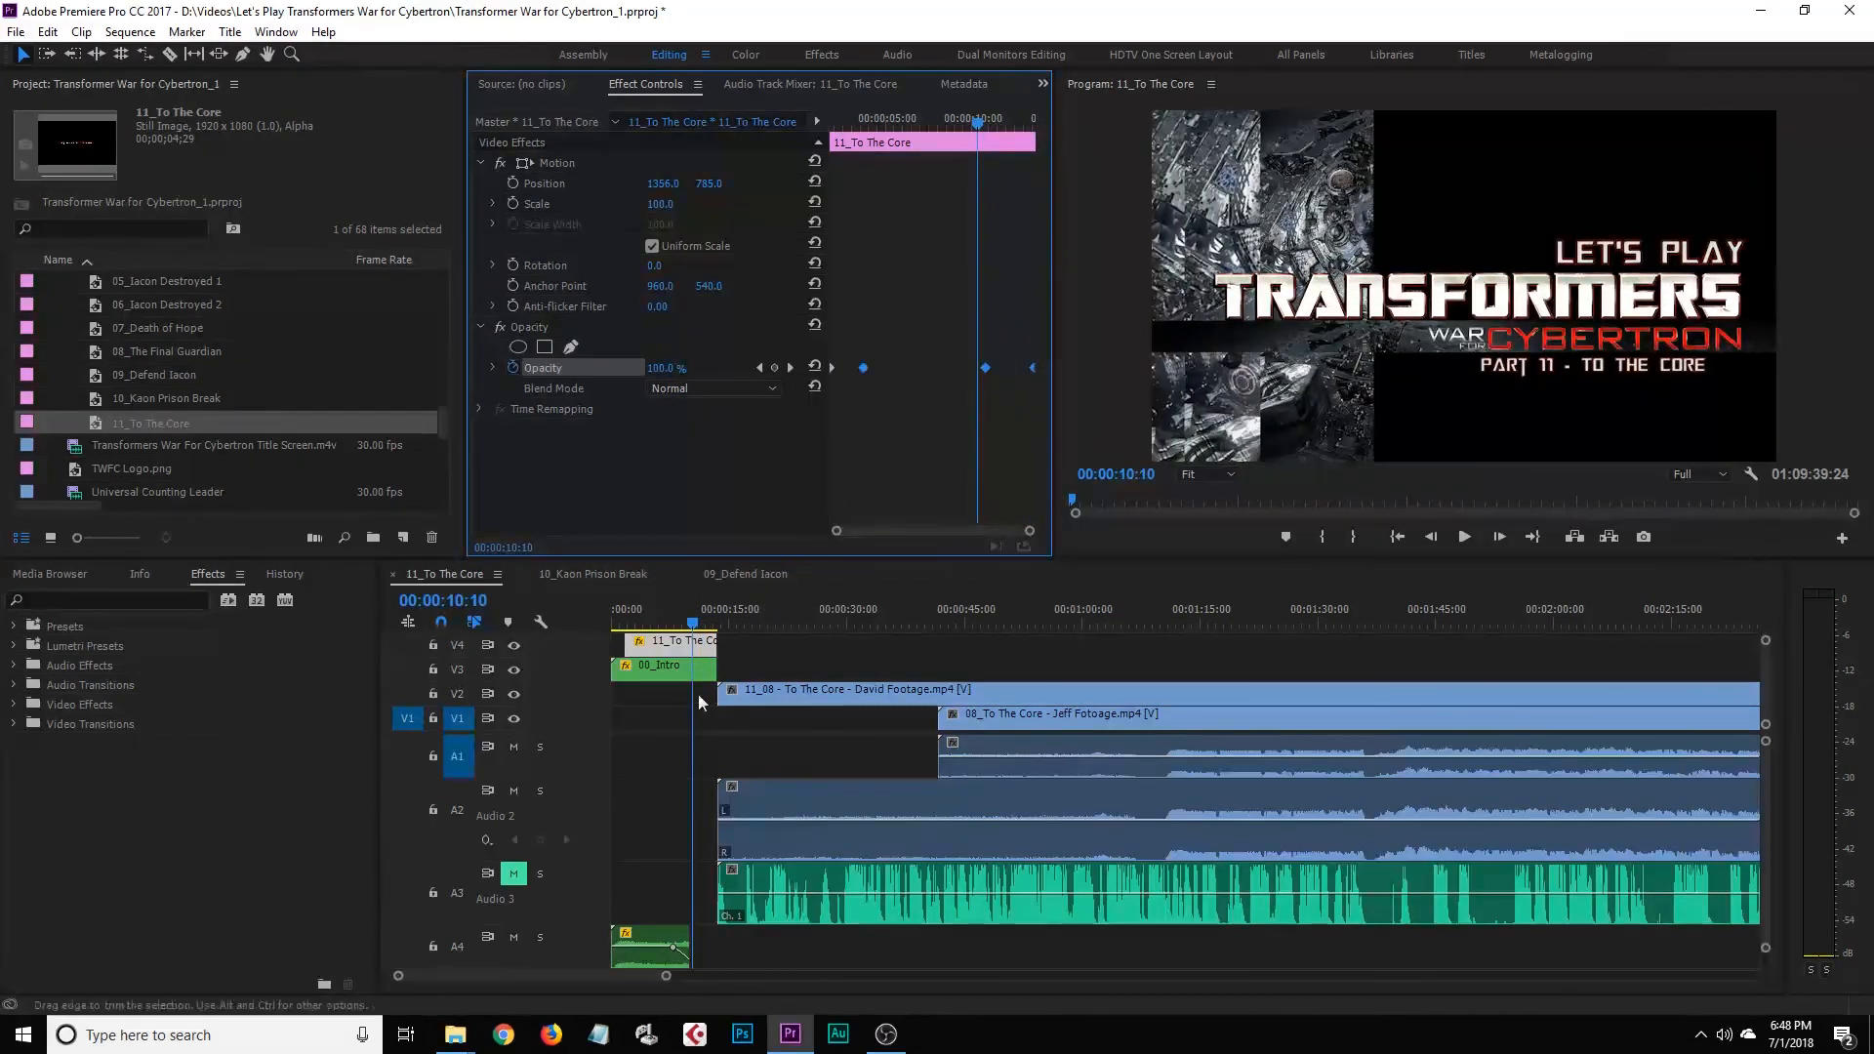
pyautogui.click(648, 668)
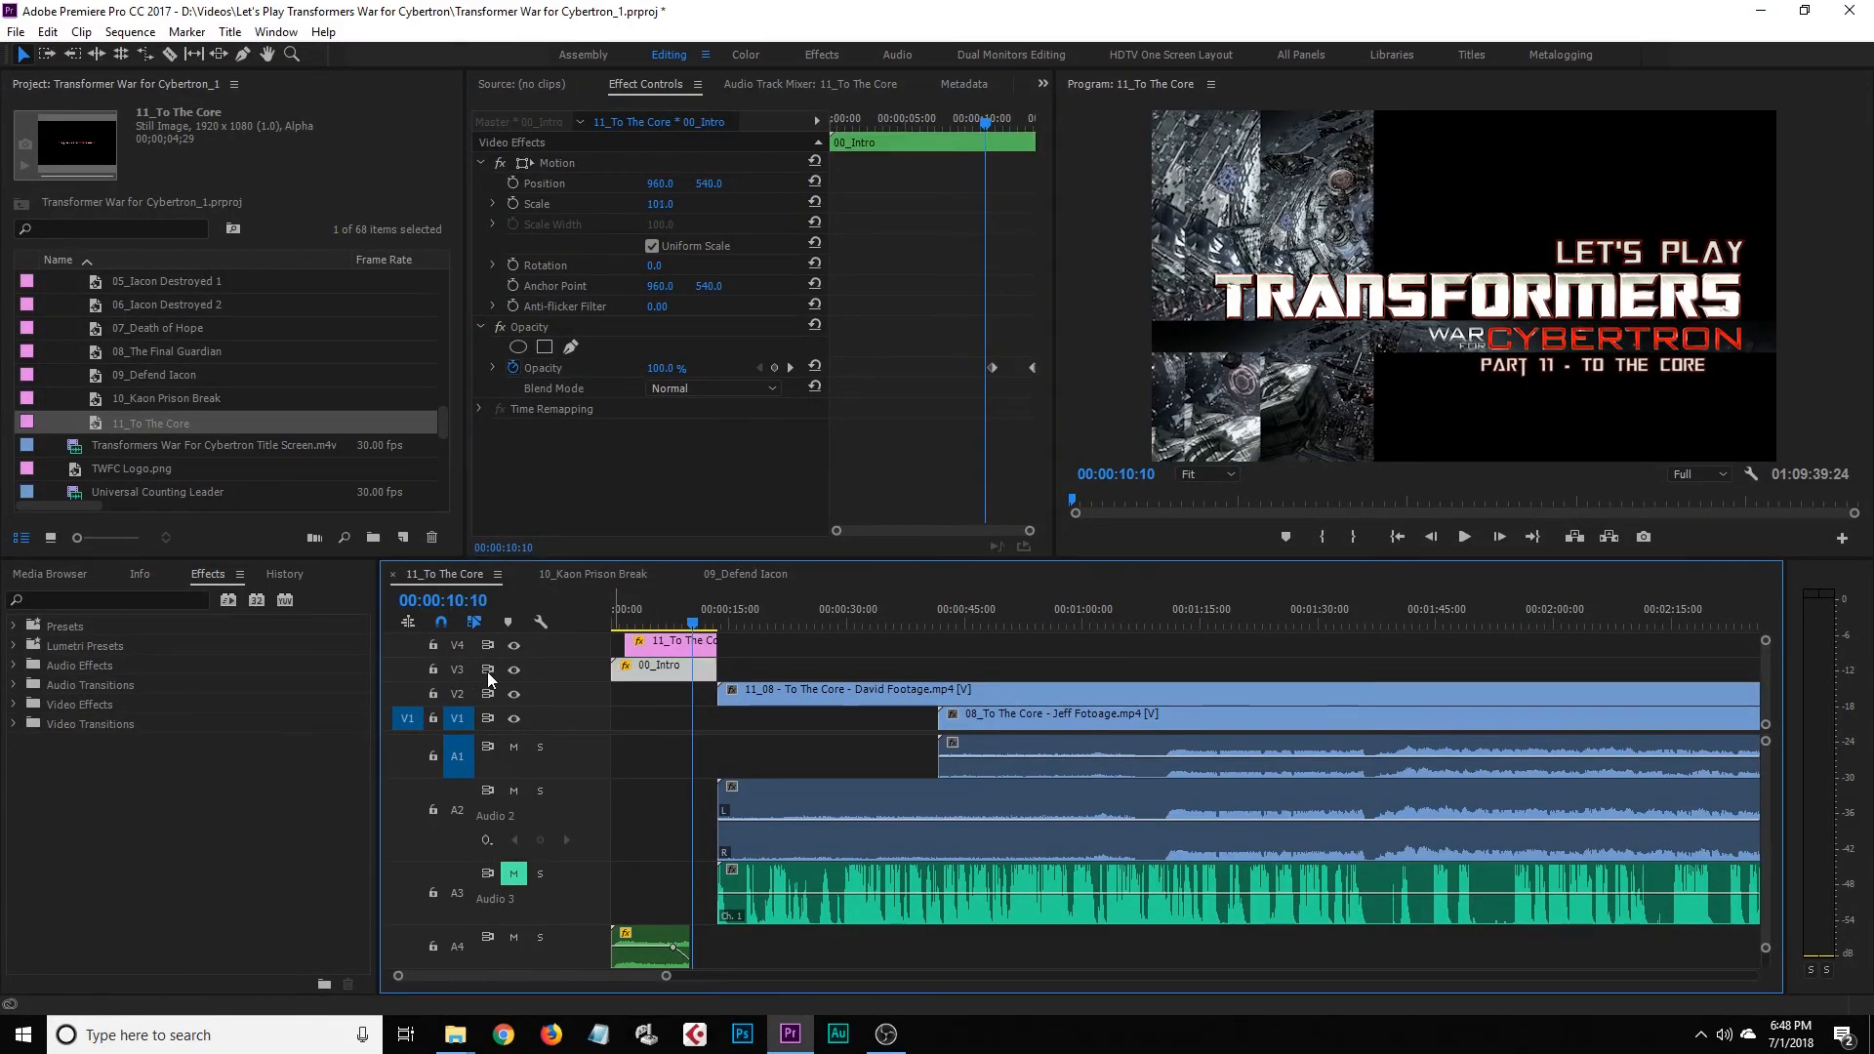
pyautogui.click(782, 670)
pyautogui.click(708, 668)
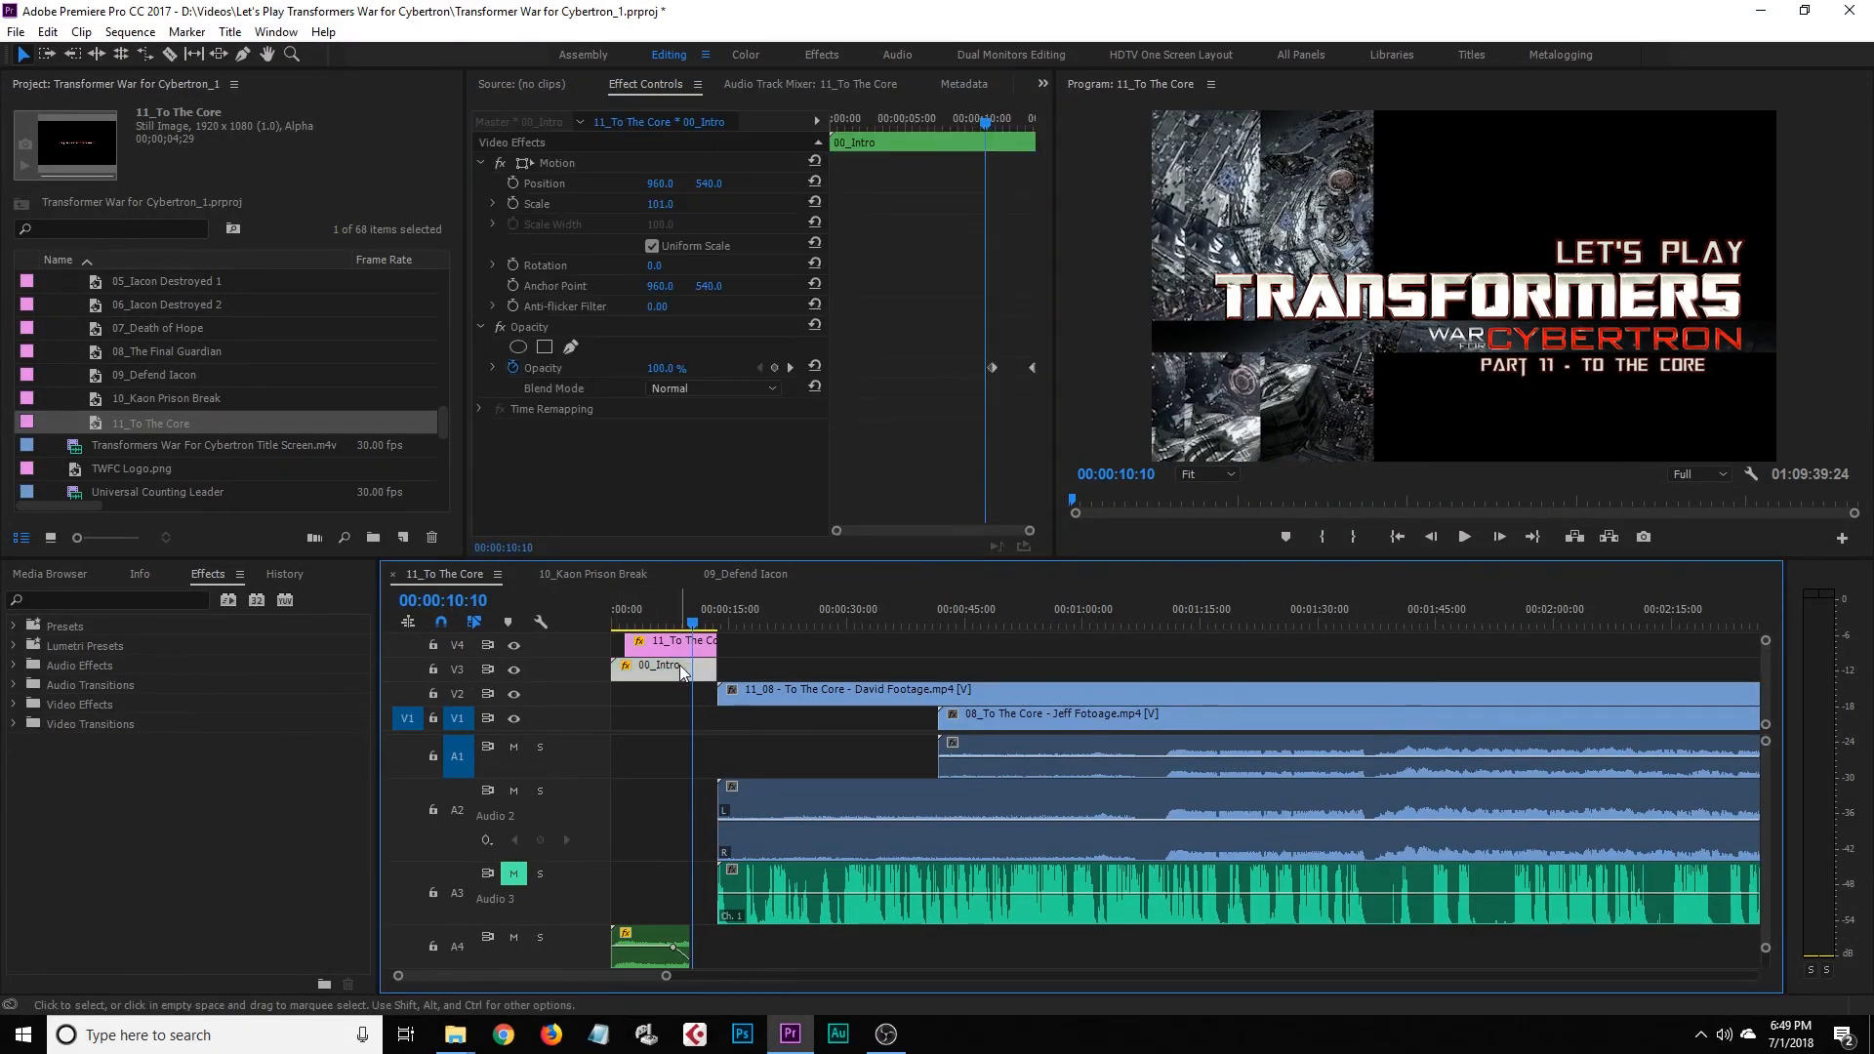
pyautogui.click(692, 645)
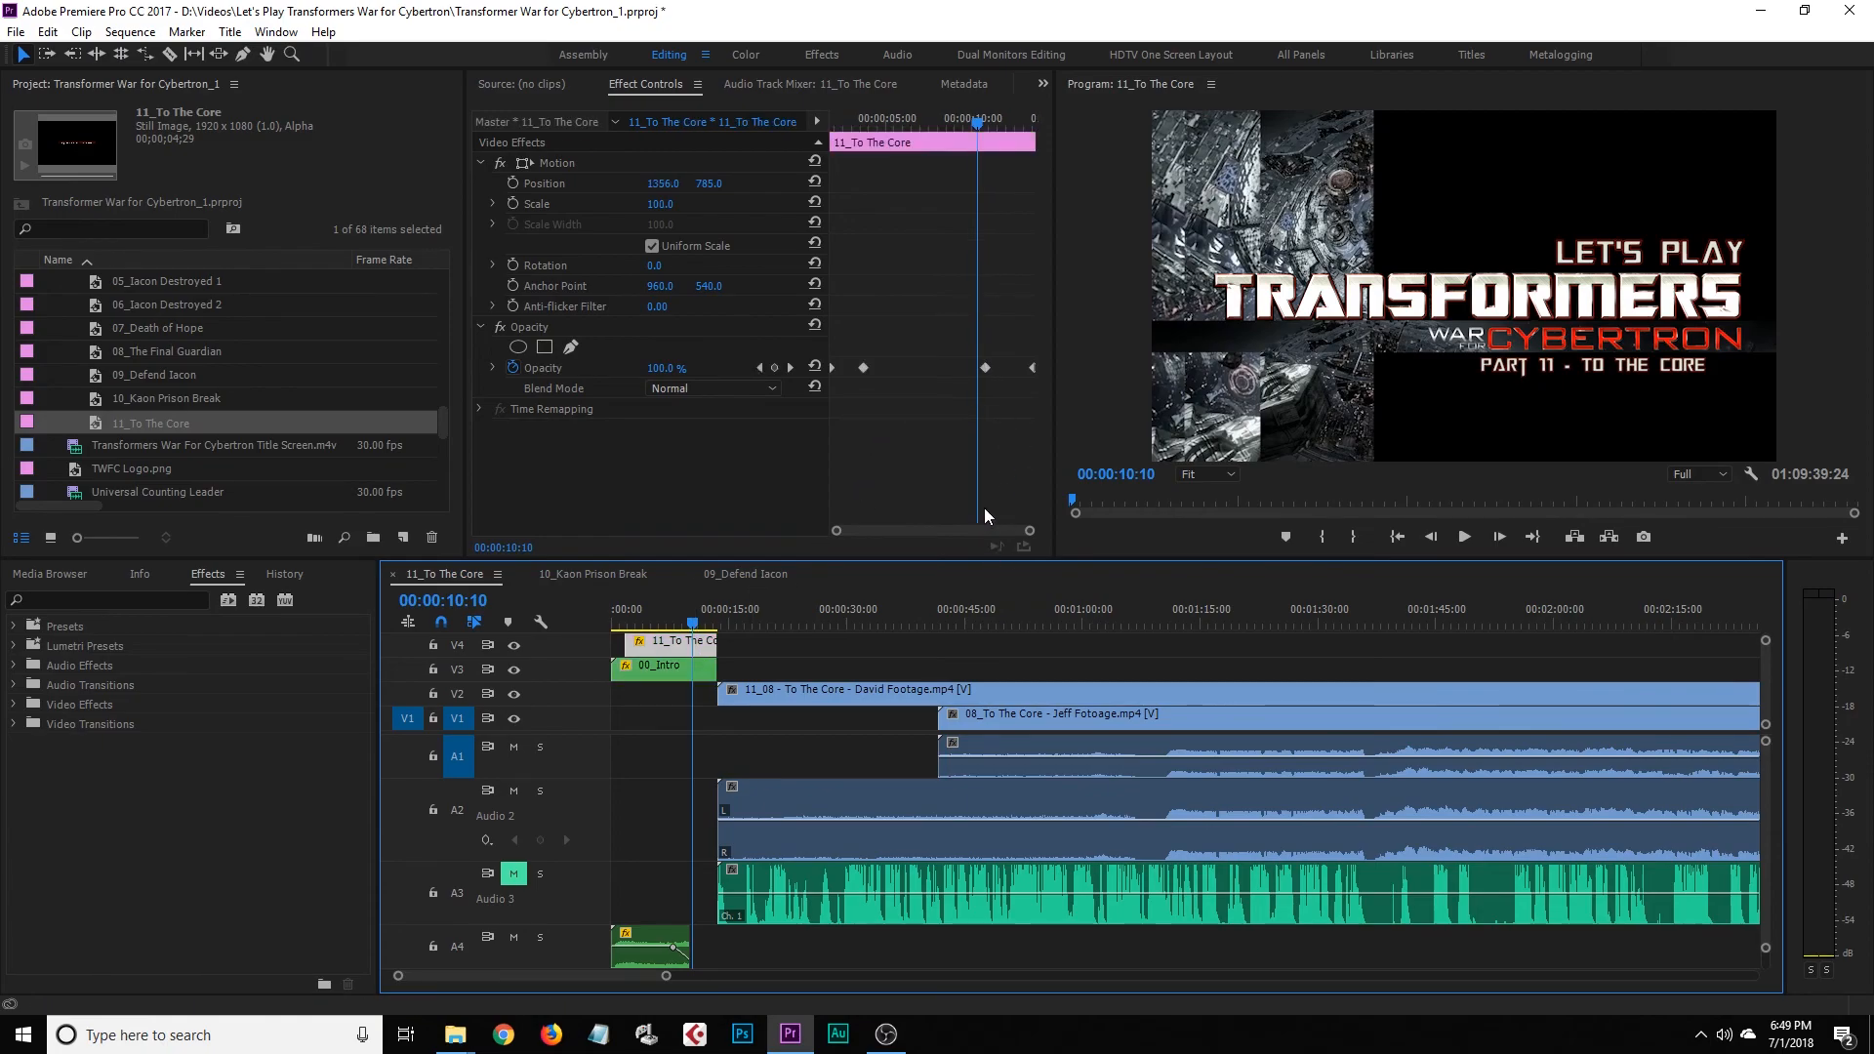
# Try moving the title's fade-out start keyframe to 00:00:12:23, check the fade's end, and undo the move
pyautogui.moveTo(980, 121); pyautogui.dragTo(1022, 172)
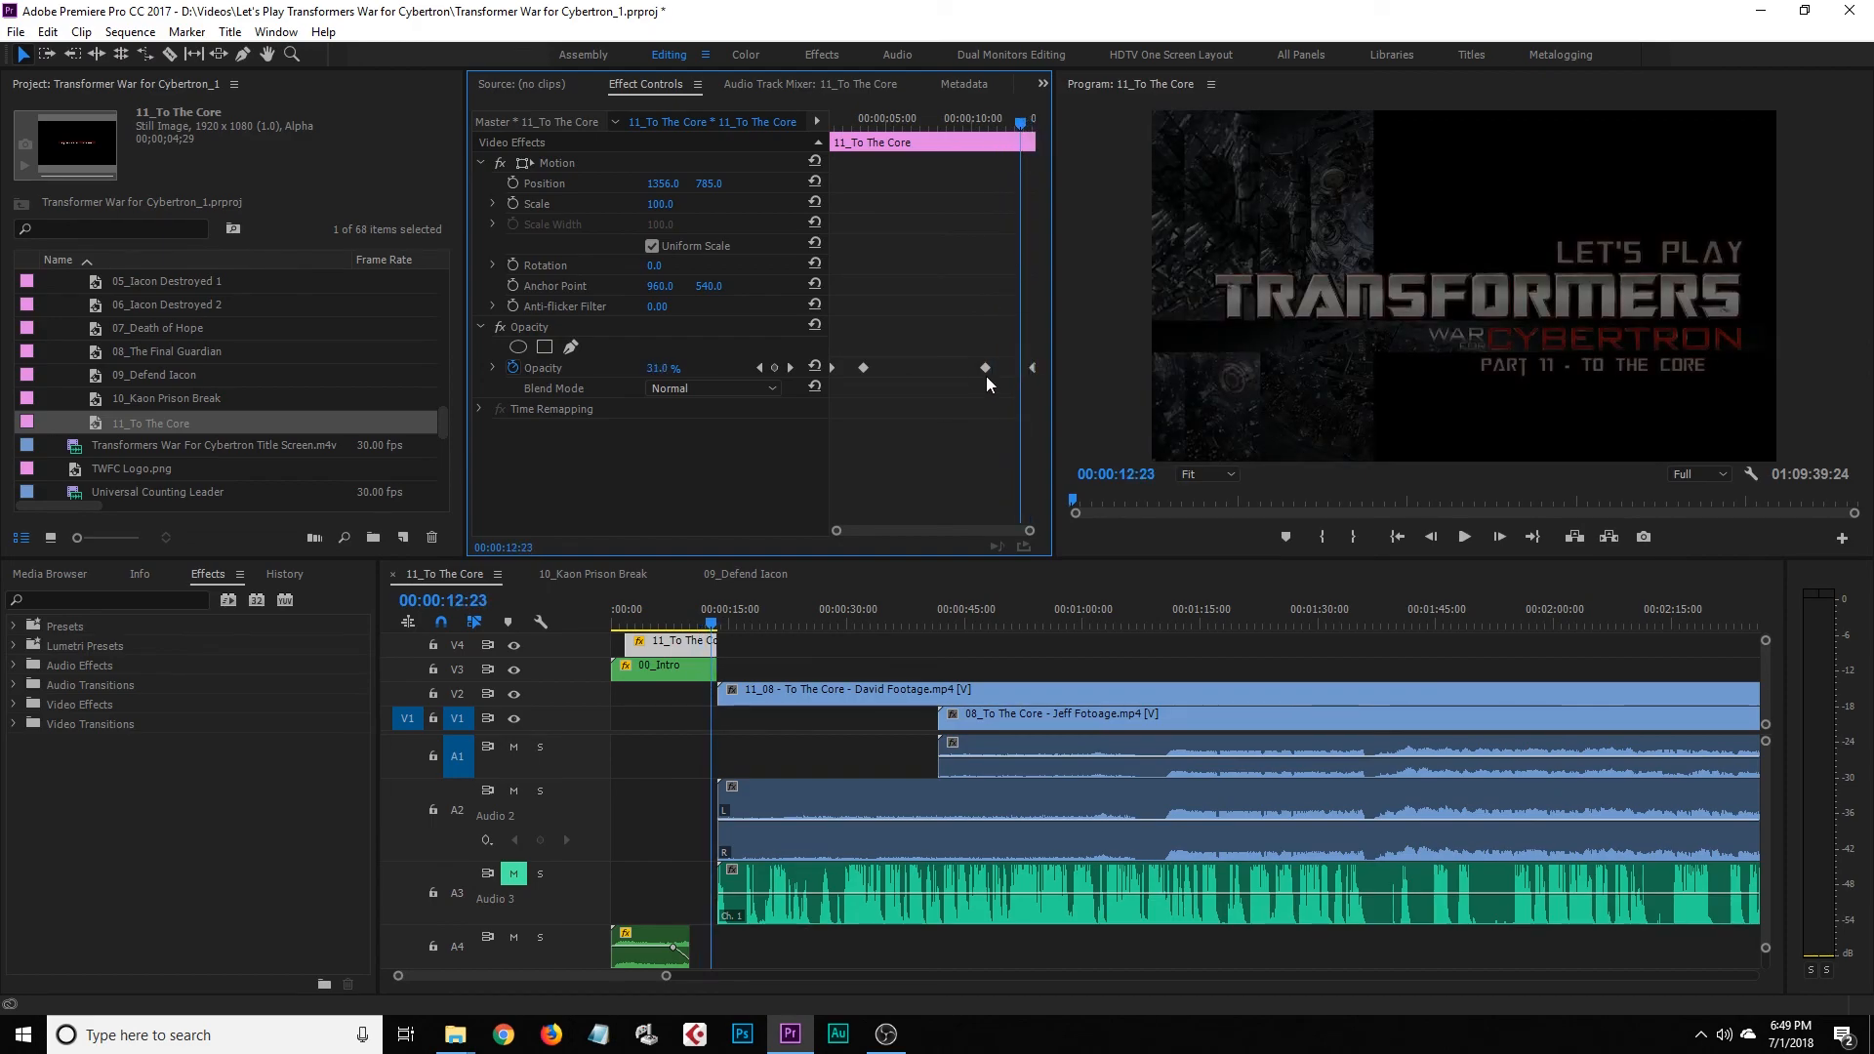
pyautogui.moveTo(984, 367); pyautogui.dragTo(1019, 371)
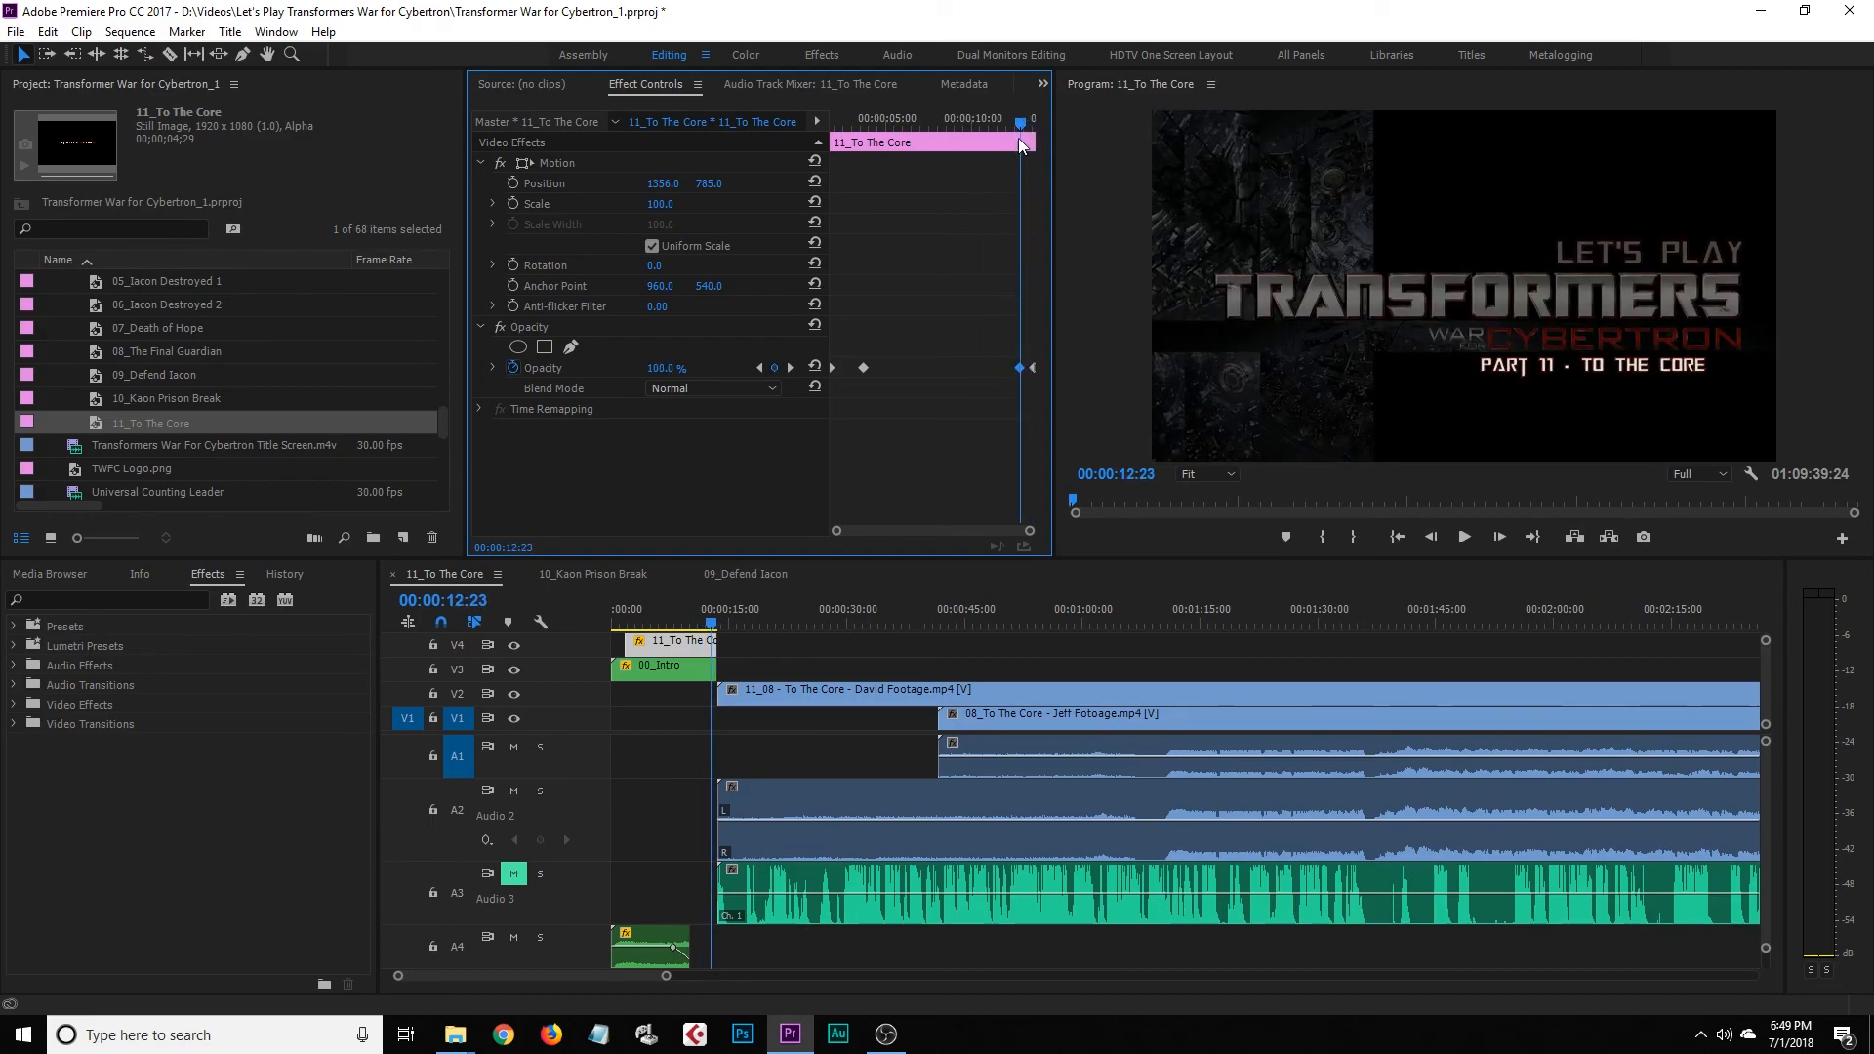
pyautogui.moveTo(1010, 123); pyautogui.dragTo(1033, 156)
pyautogui.hotkey('ctrl', 'z')
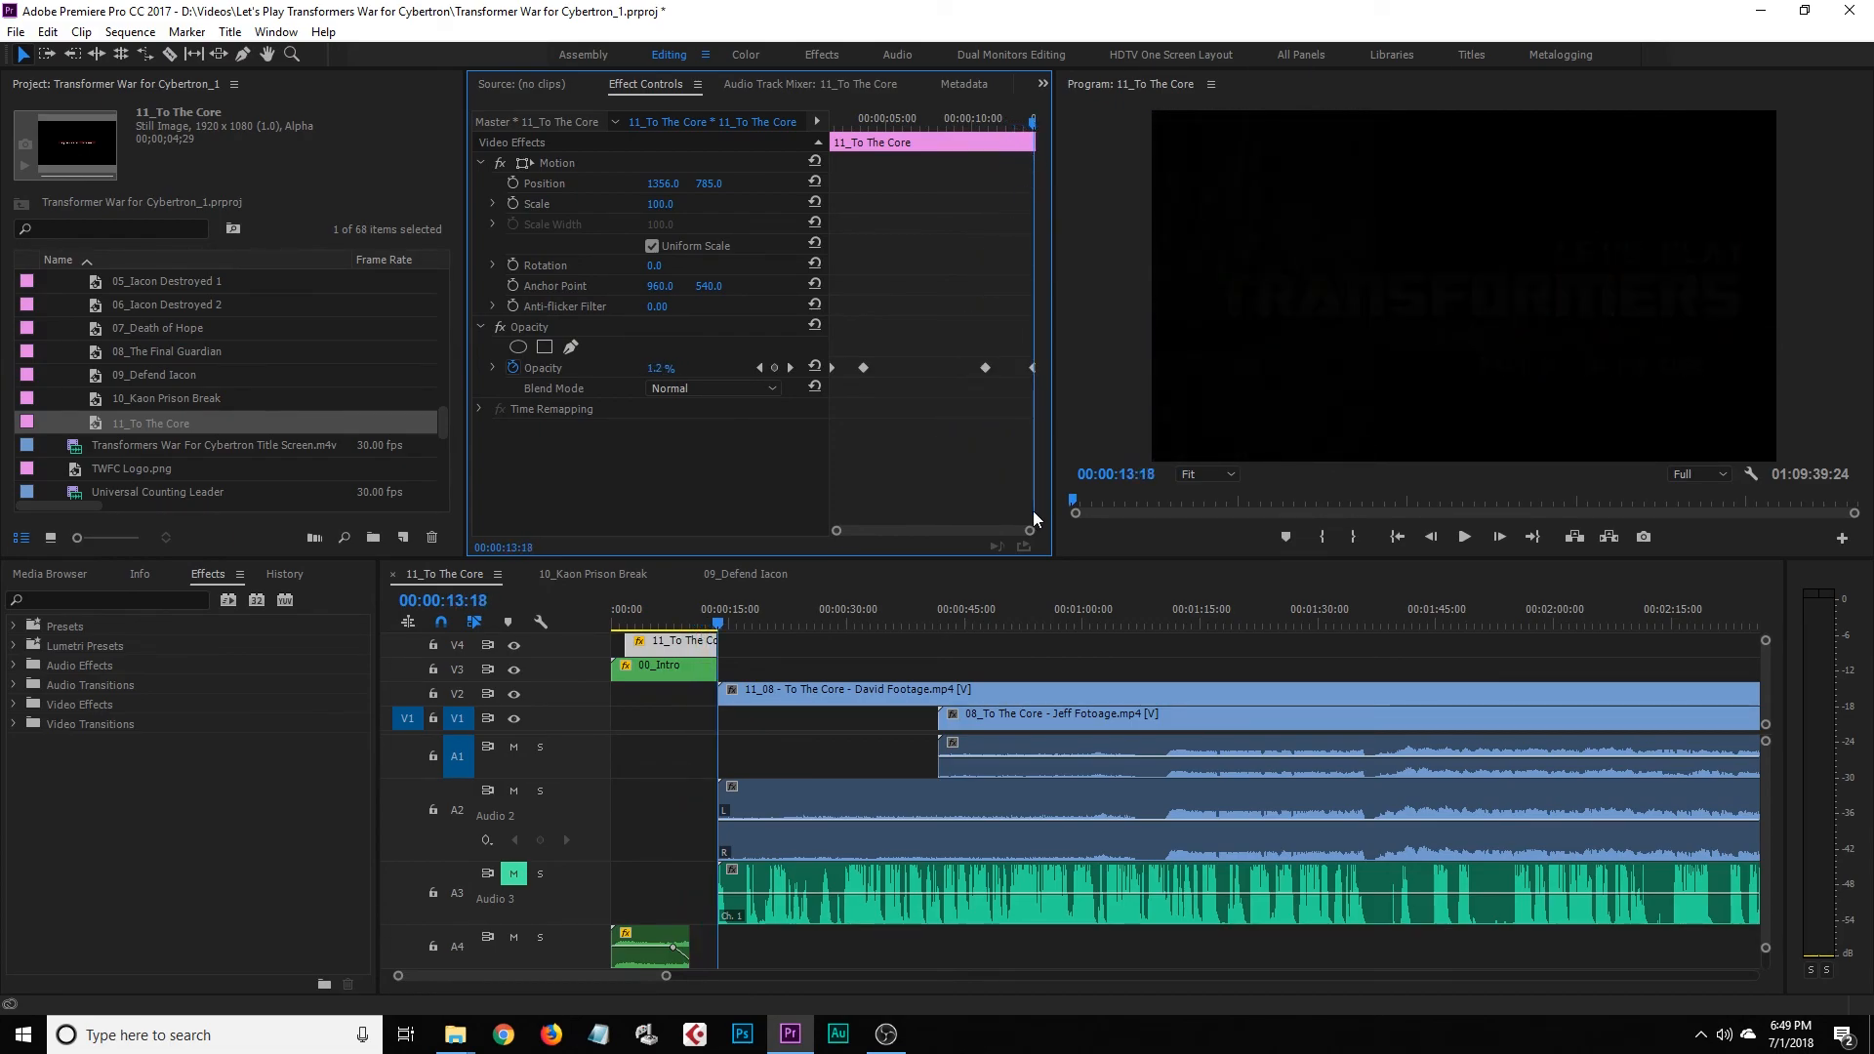
# Scrub back through the title to 00:00:04:14 and view its text settings in the title editor before closing it
pyautogui.moveTo(1006, 123); pyautogui.dragTo(1023, 156)
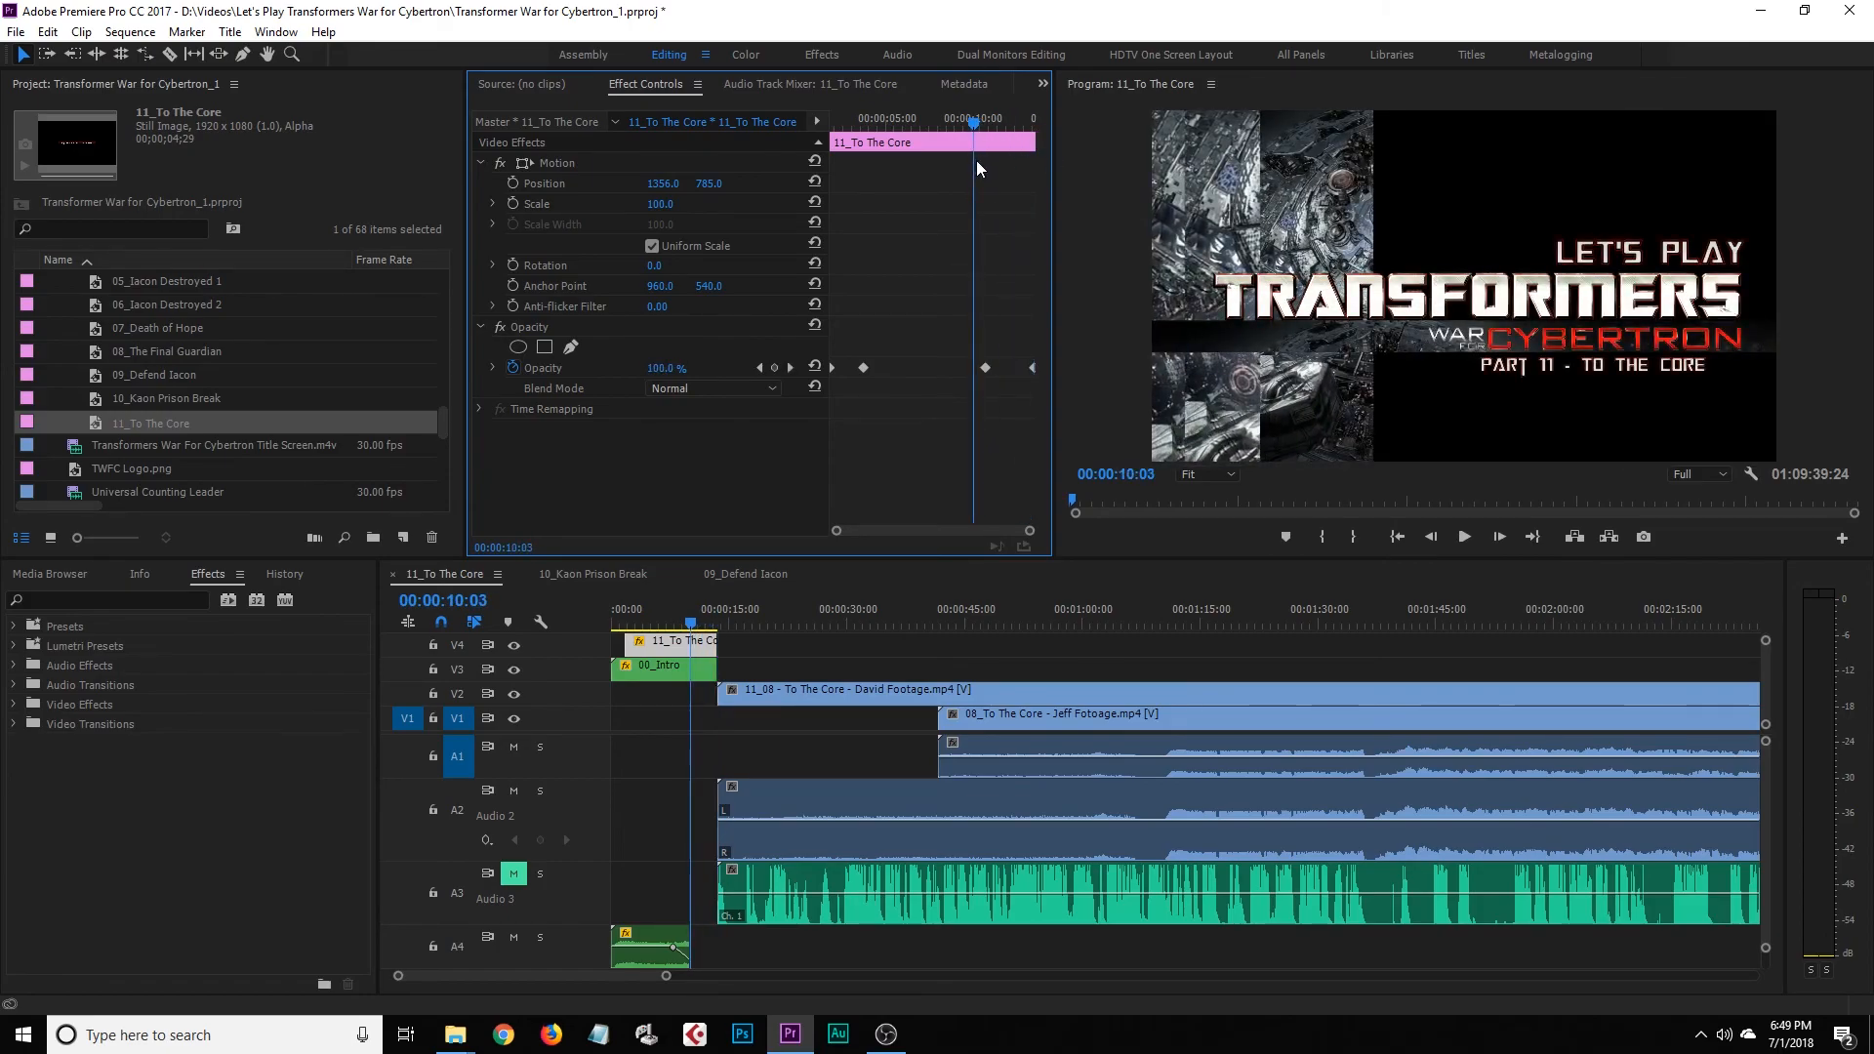
pyautogui.moveTo(976, 160); pyautogui.dragTo(879, 164)
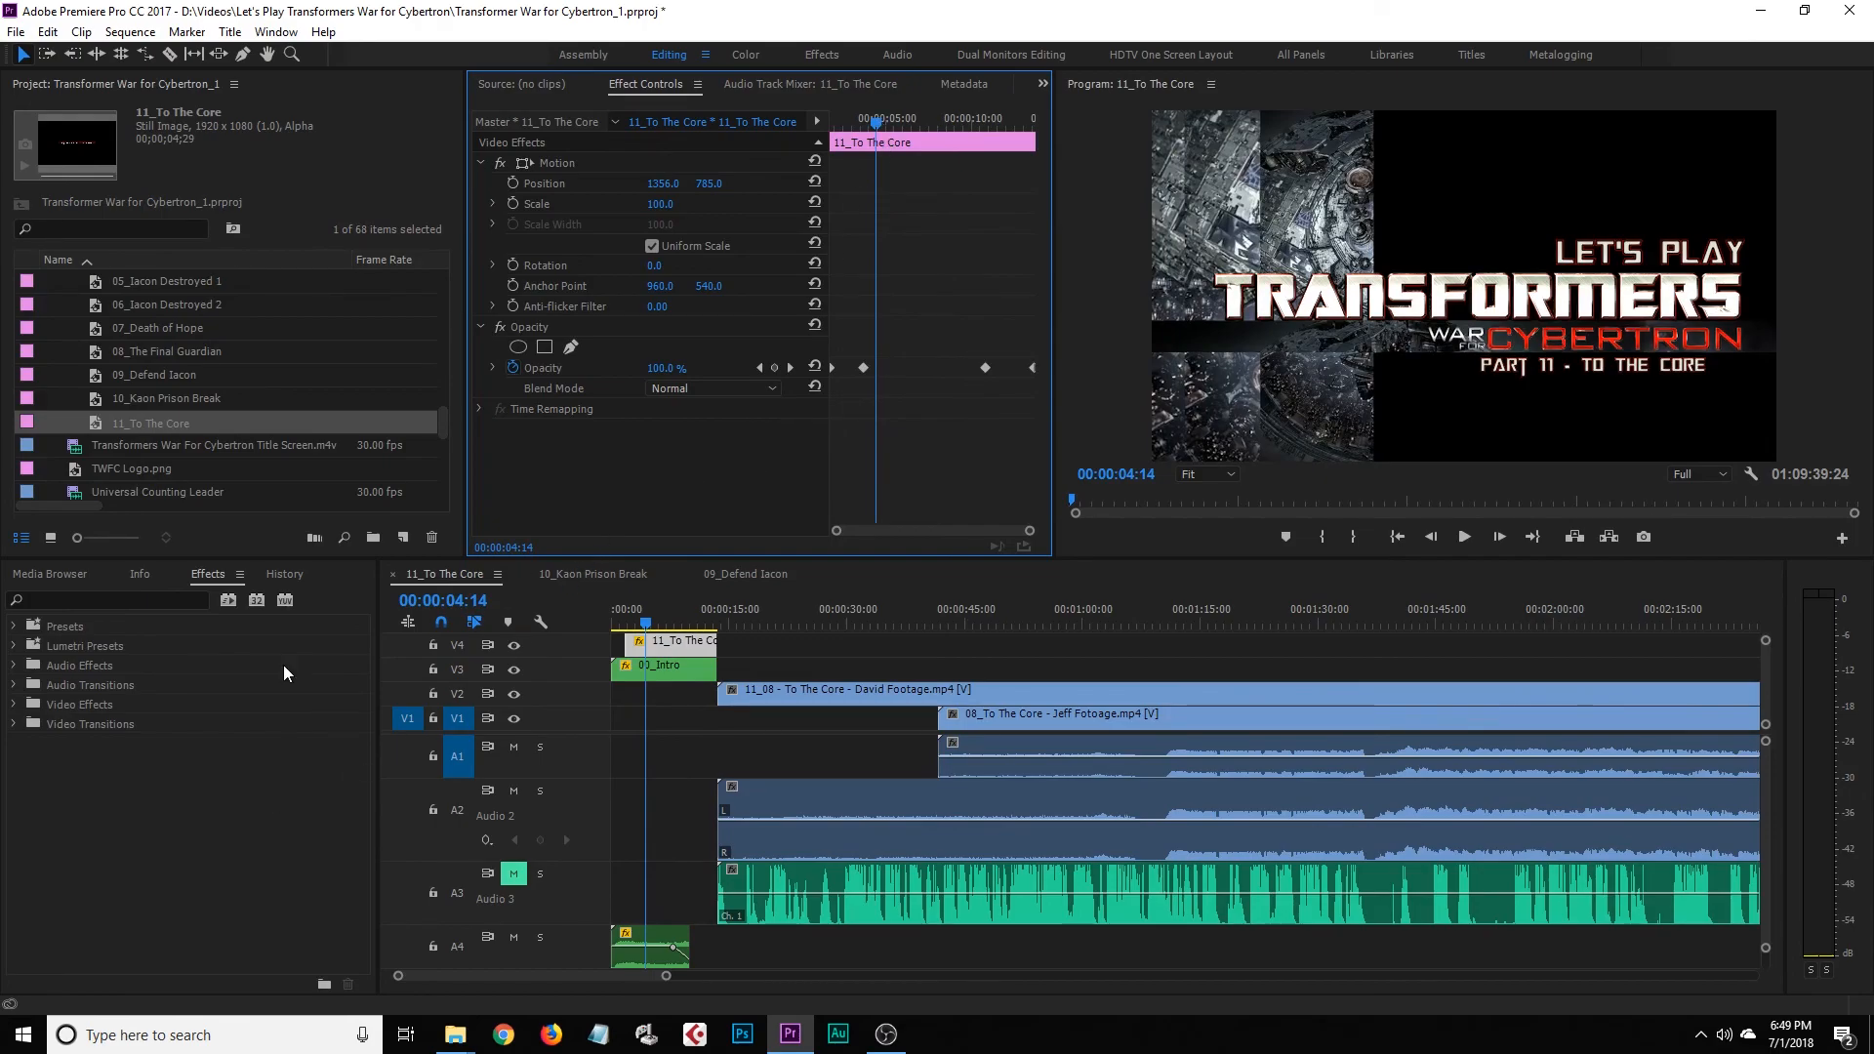
pyautogui.doubleClick(102, 424)
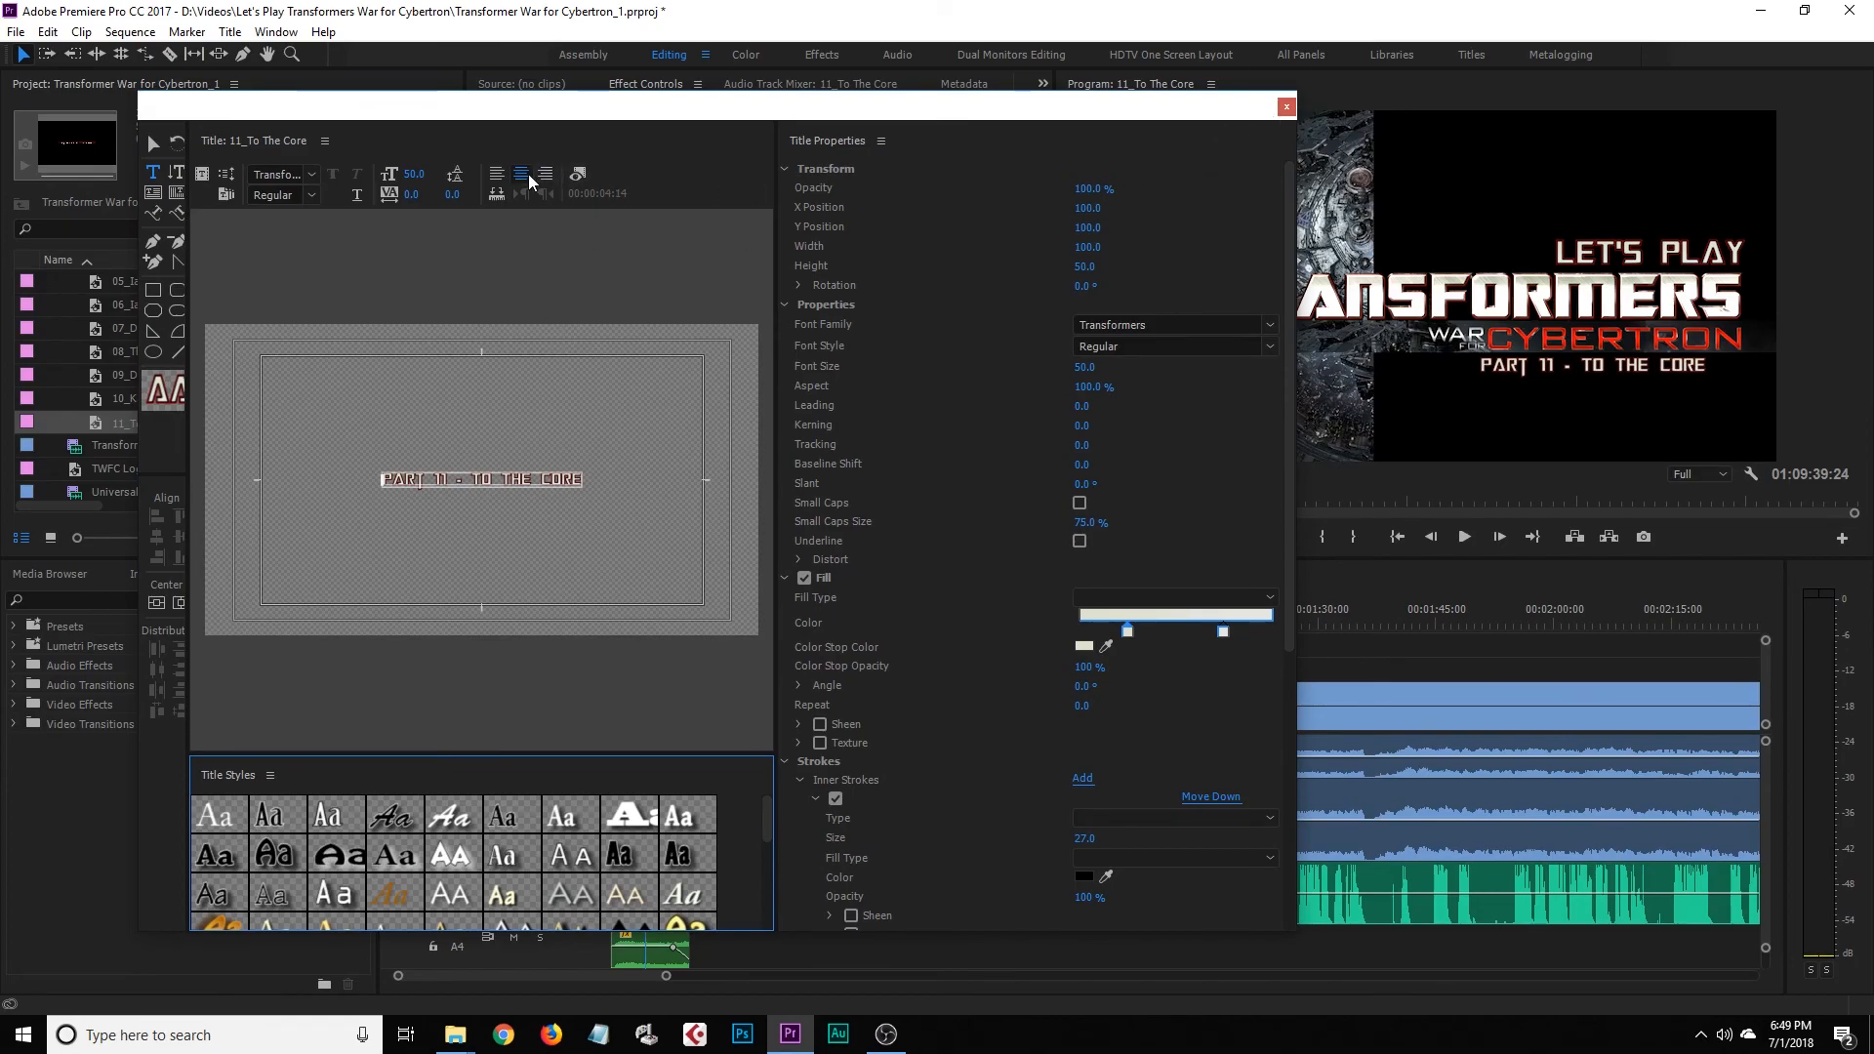
pyautogui.click(1287, 105)
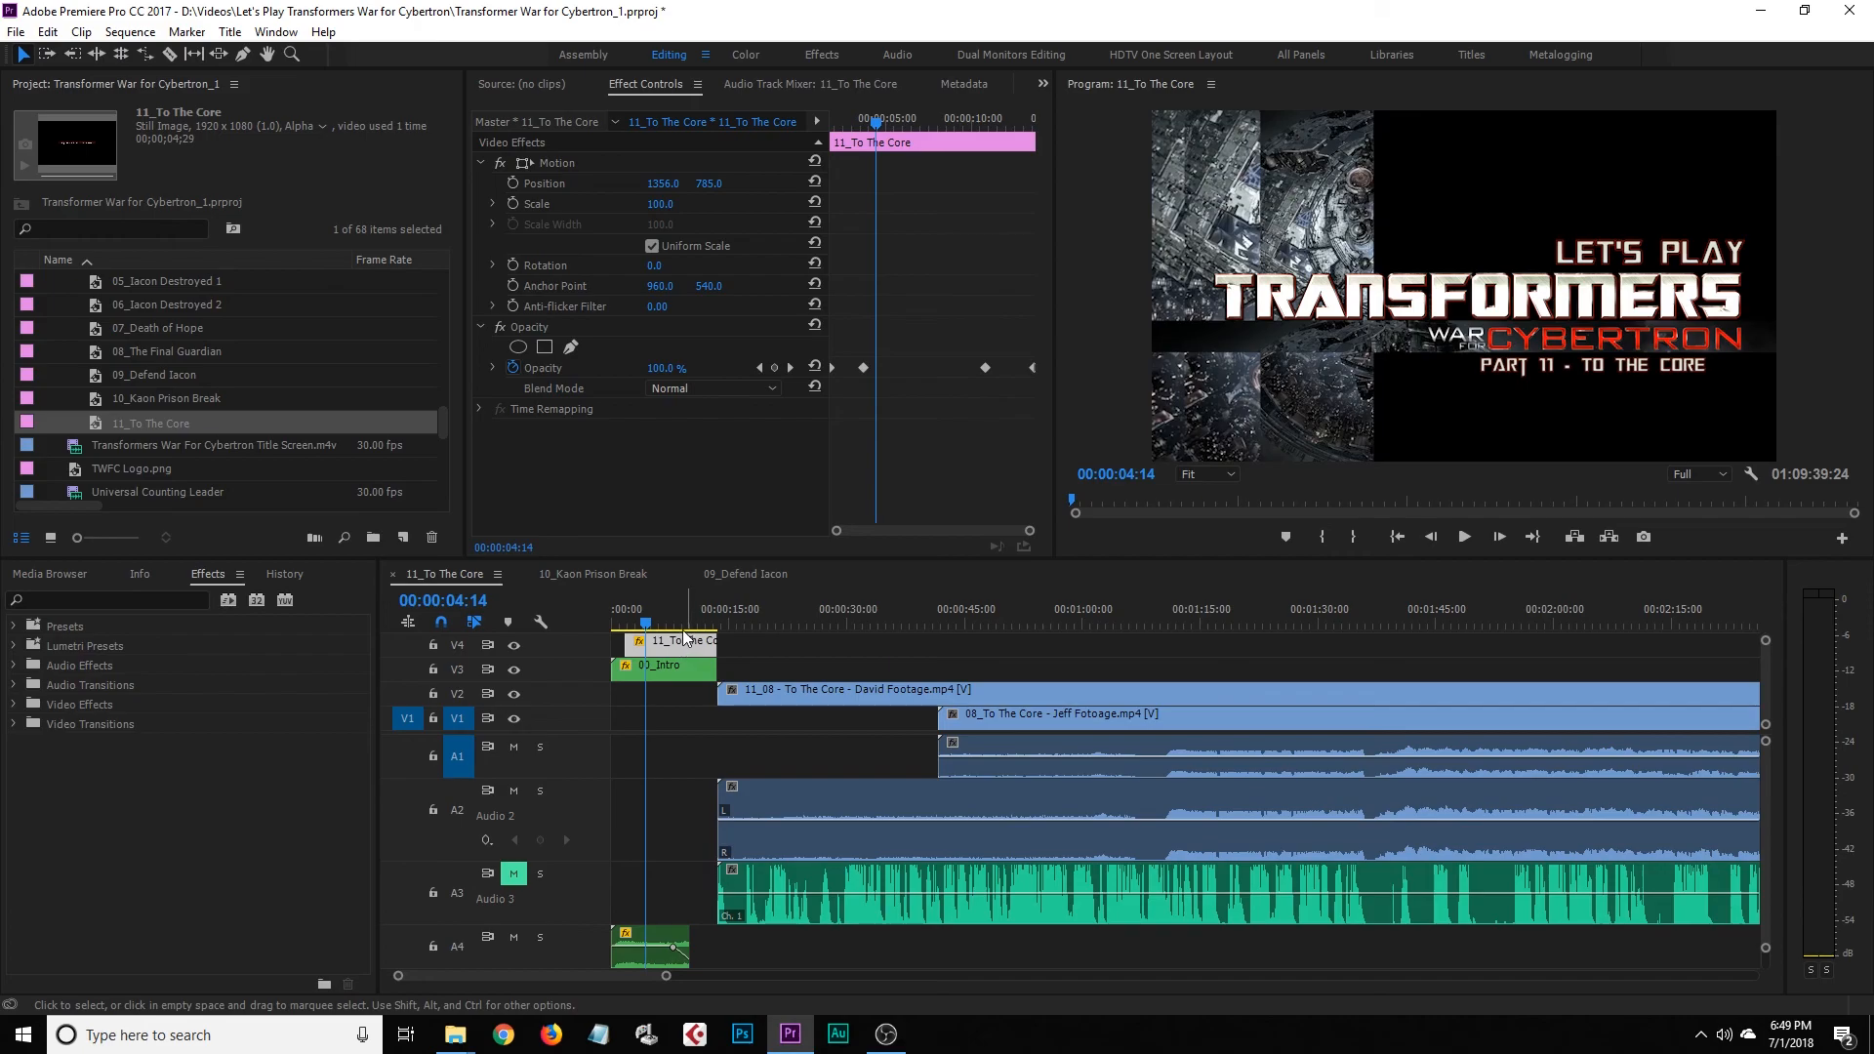
pyautogui.click(772, 190)
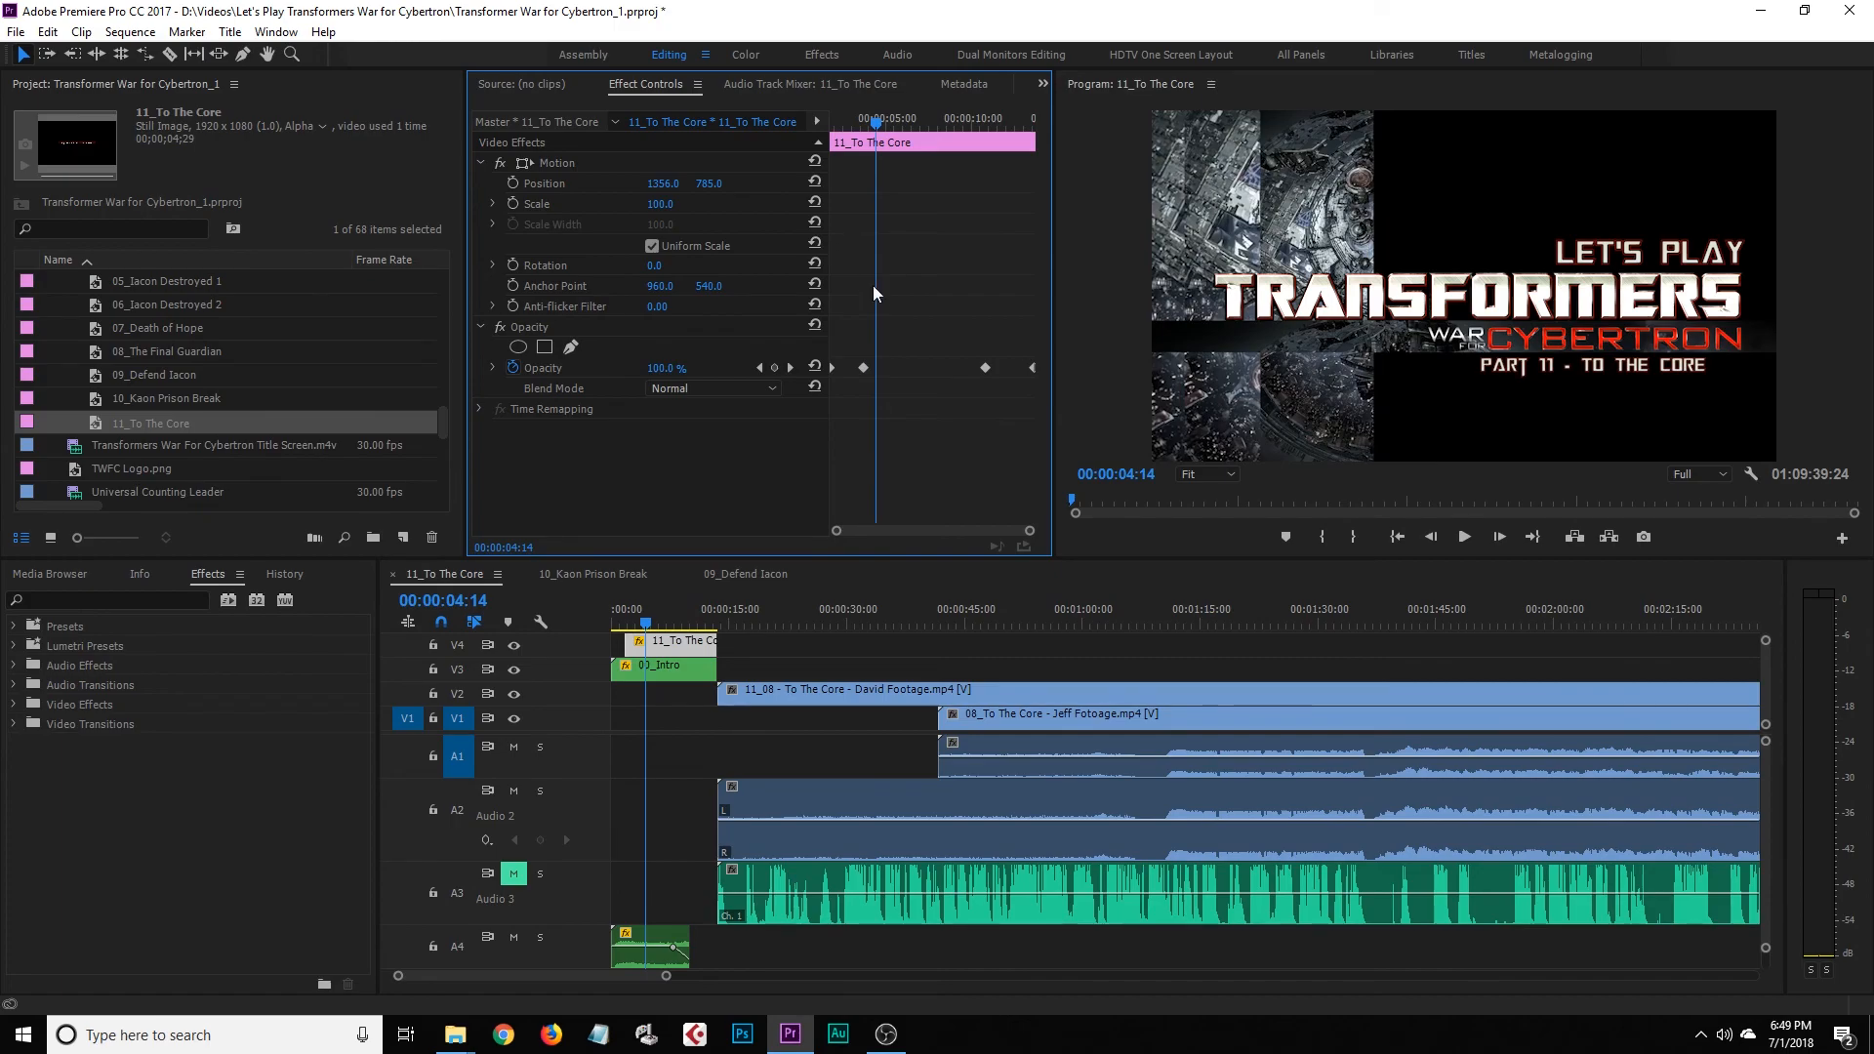
# Try animating the title's horizontal position from 1356 at 00:00:04:14 to about 1447 at 00:00:06:24
pyautogui.click(518, 185)
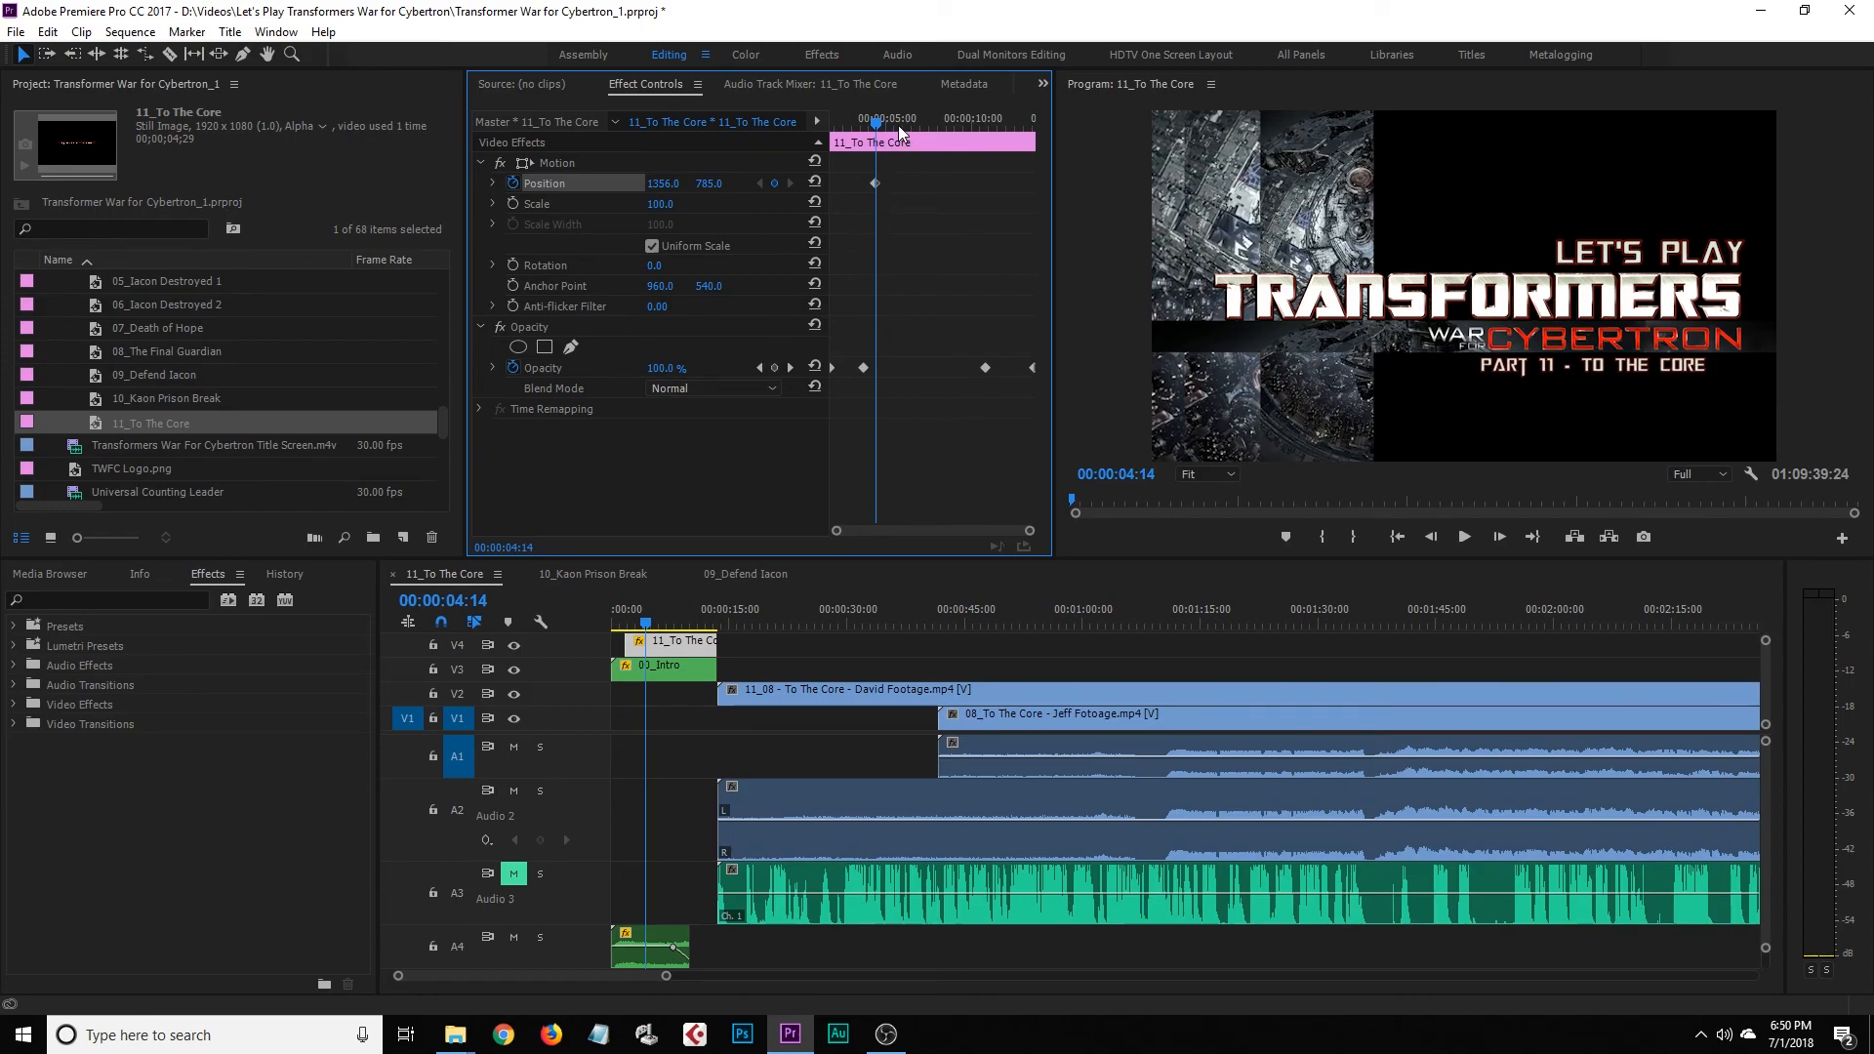
pyautogui.moveTo(899, 127); pyautogui.dragTo(919, 126)
pyautogui.moveTo(668, 184); pyautogui.dragTo(752, 184)
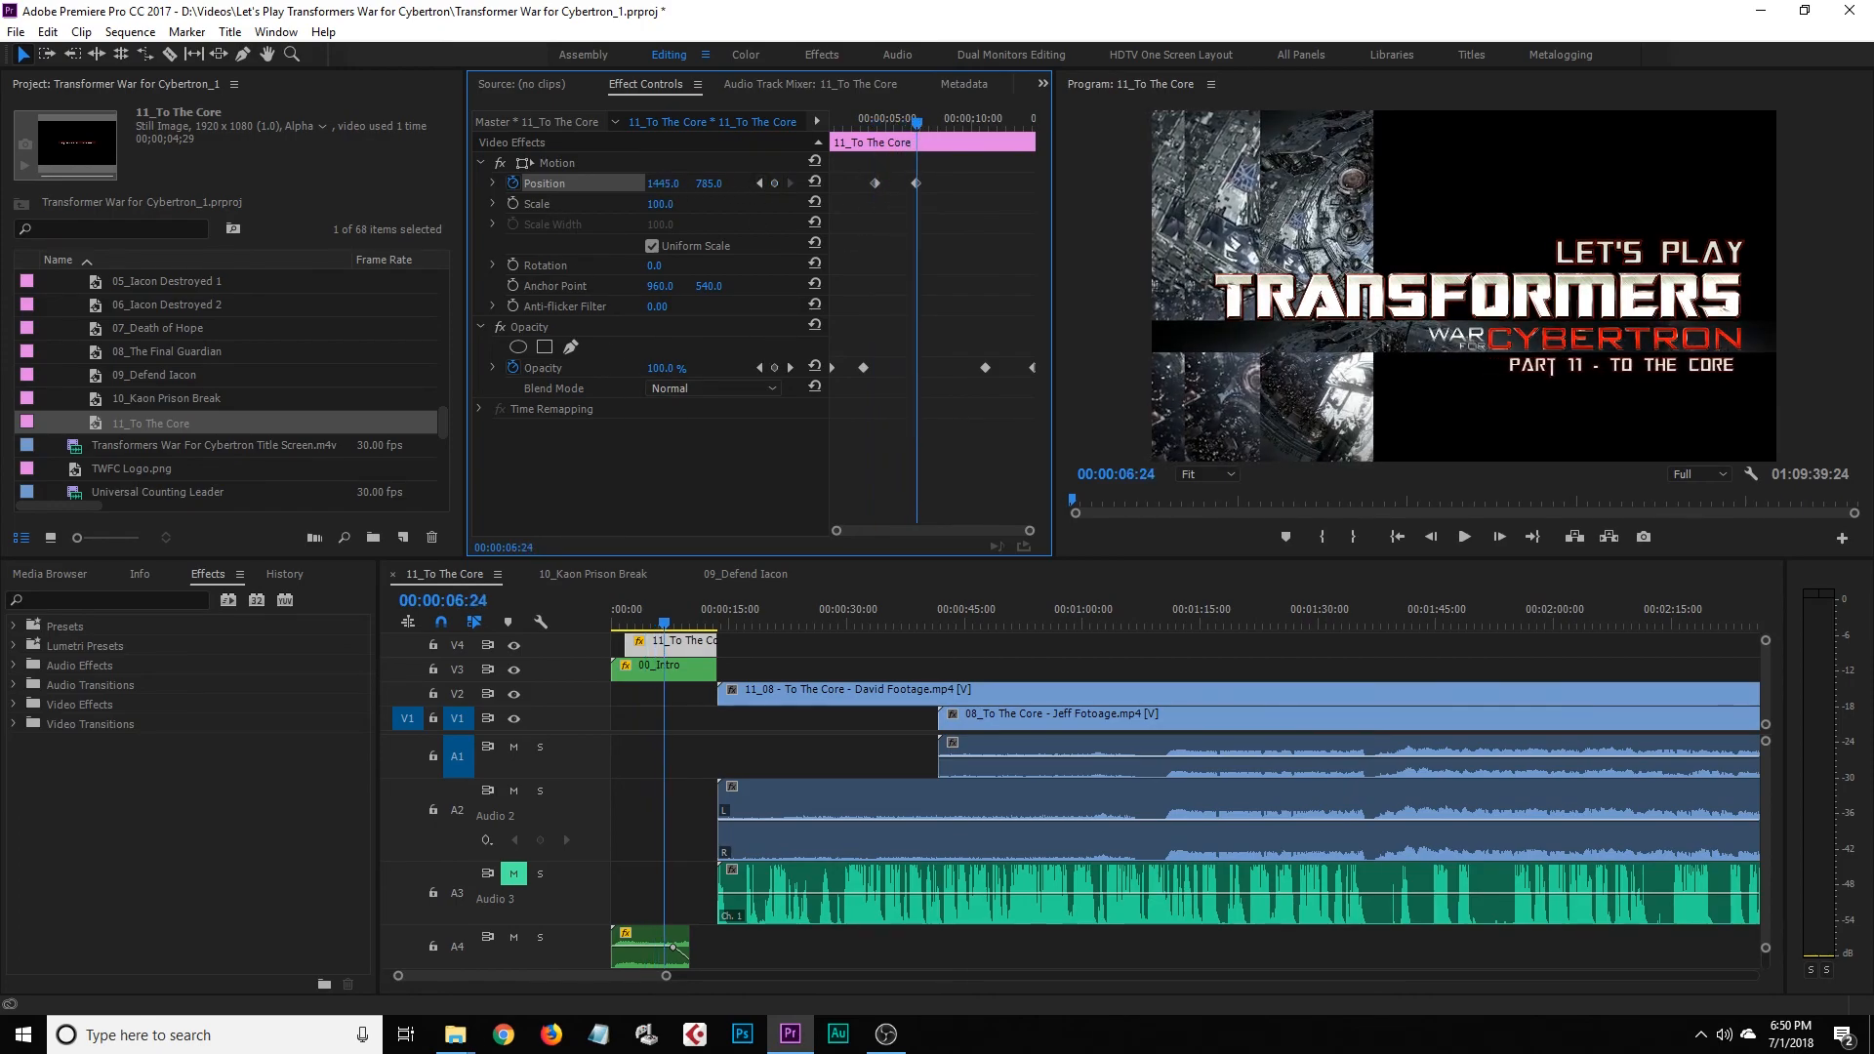
# Play back the title's position animation and remove its position keyframes
pyautogui.moveTo(908, 121); pyautogui.dragTo(861, 123)
pyautogui.press('space')
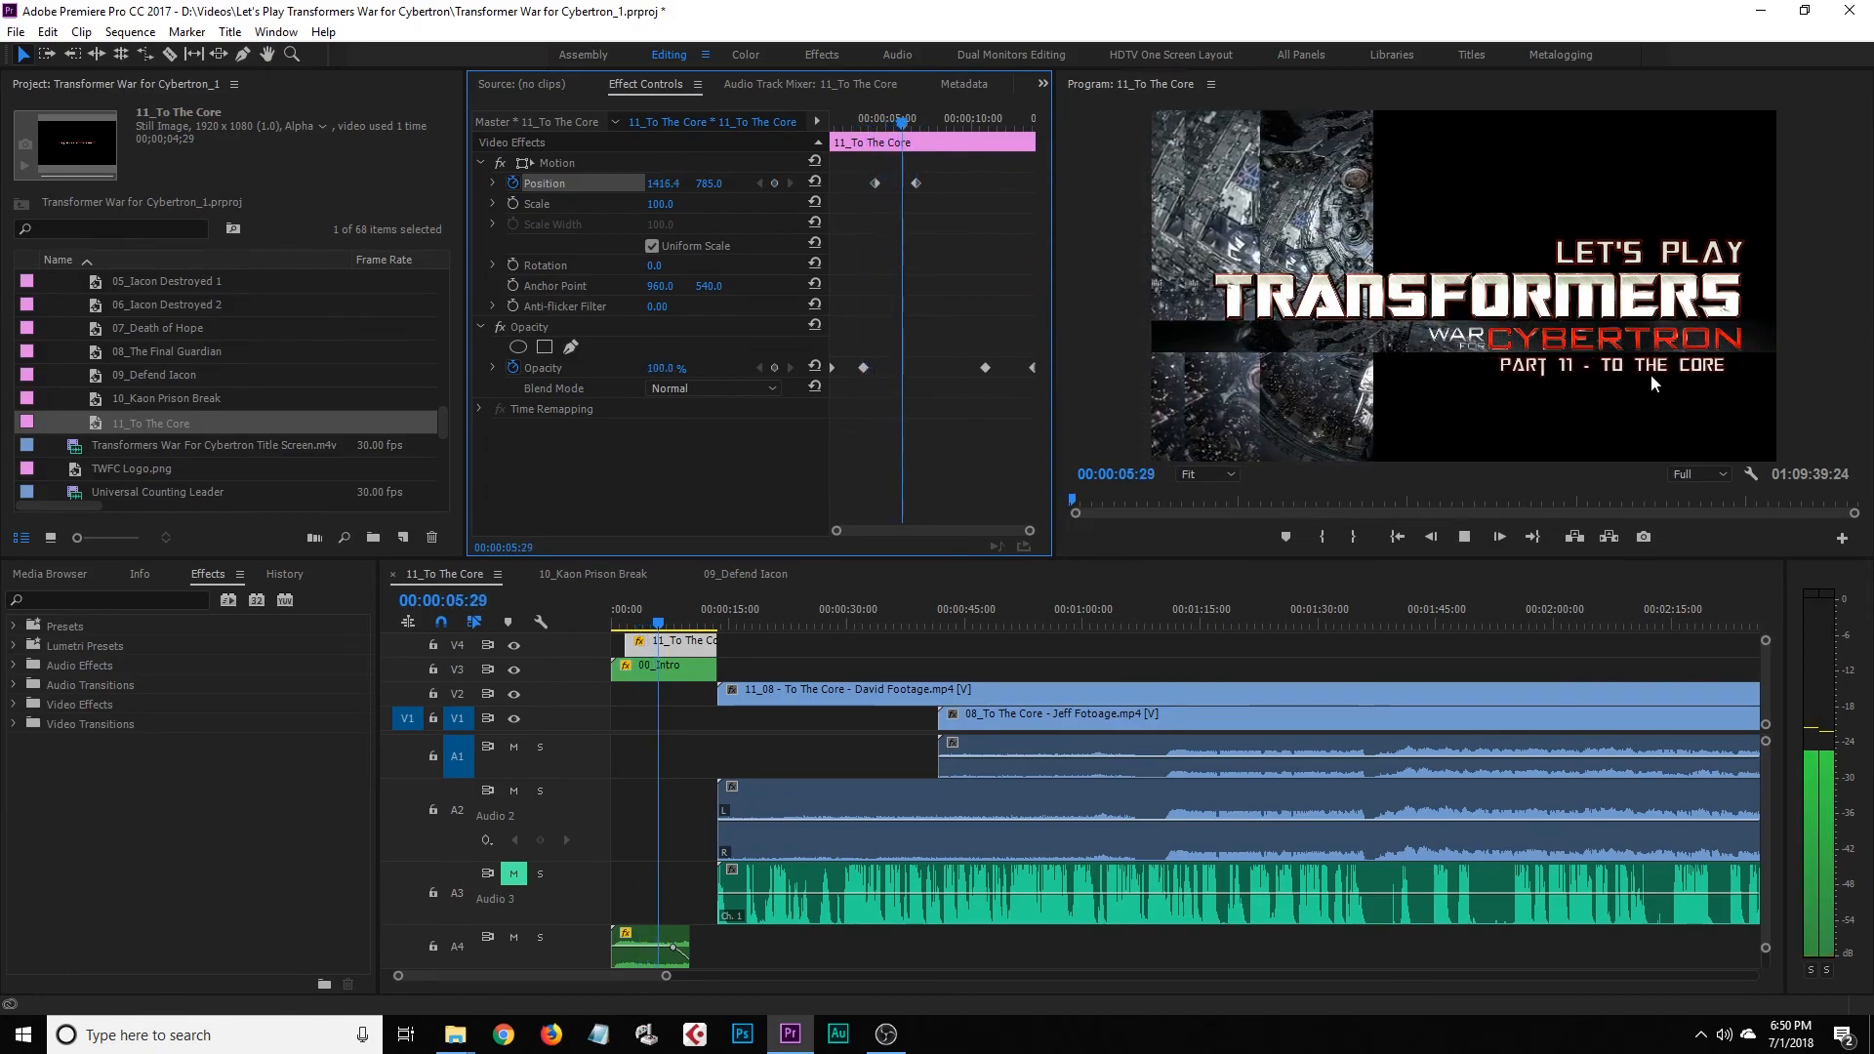
pyautogui.press('space')
pyautogui.moveTo(941, 172)
pyautogui.mouseDown()
pyautogui.moveTo(870, 200)
pyautogui.moveTo(955, 204)
pyautogui.mouseUp()
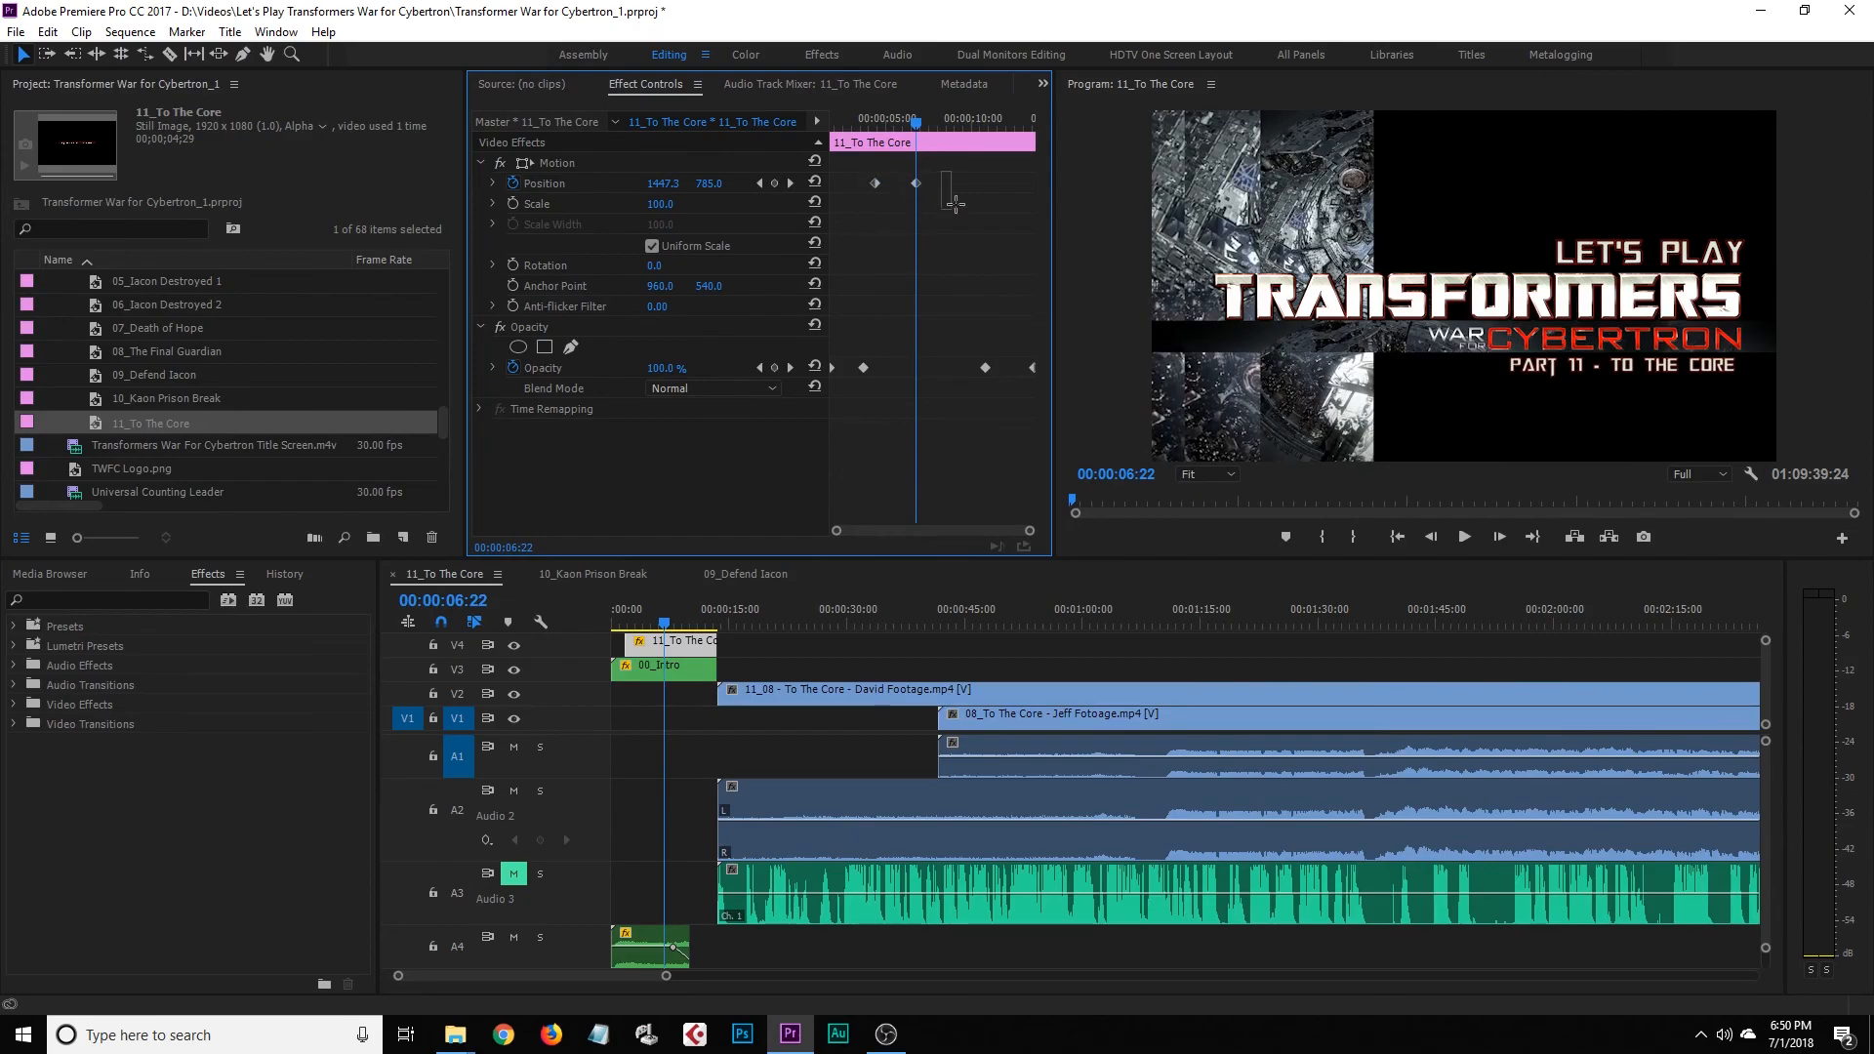
pyautogui.click(513, 182)
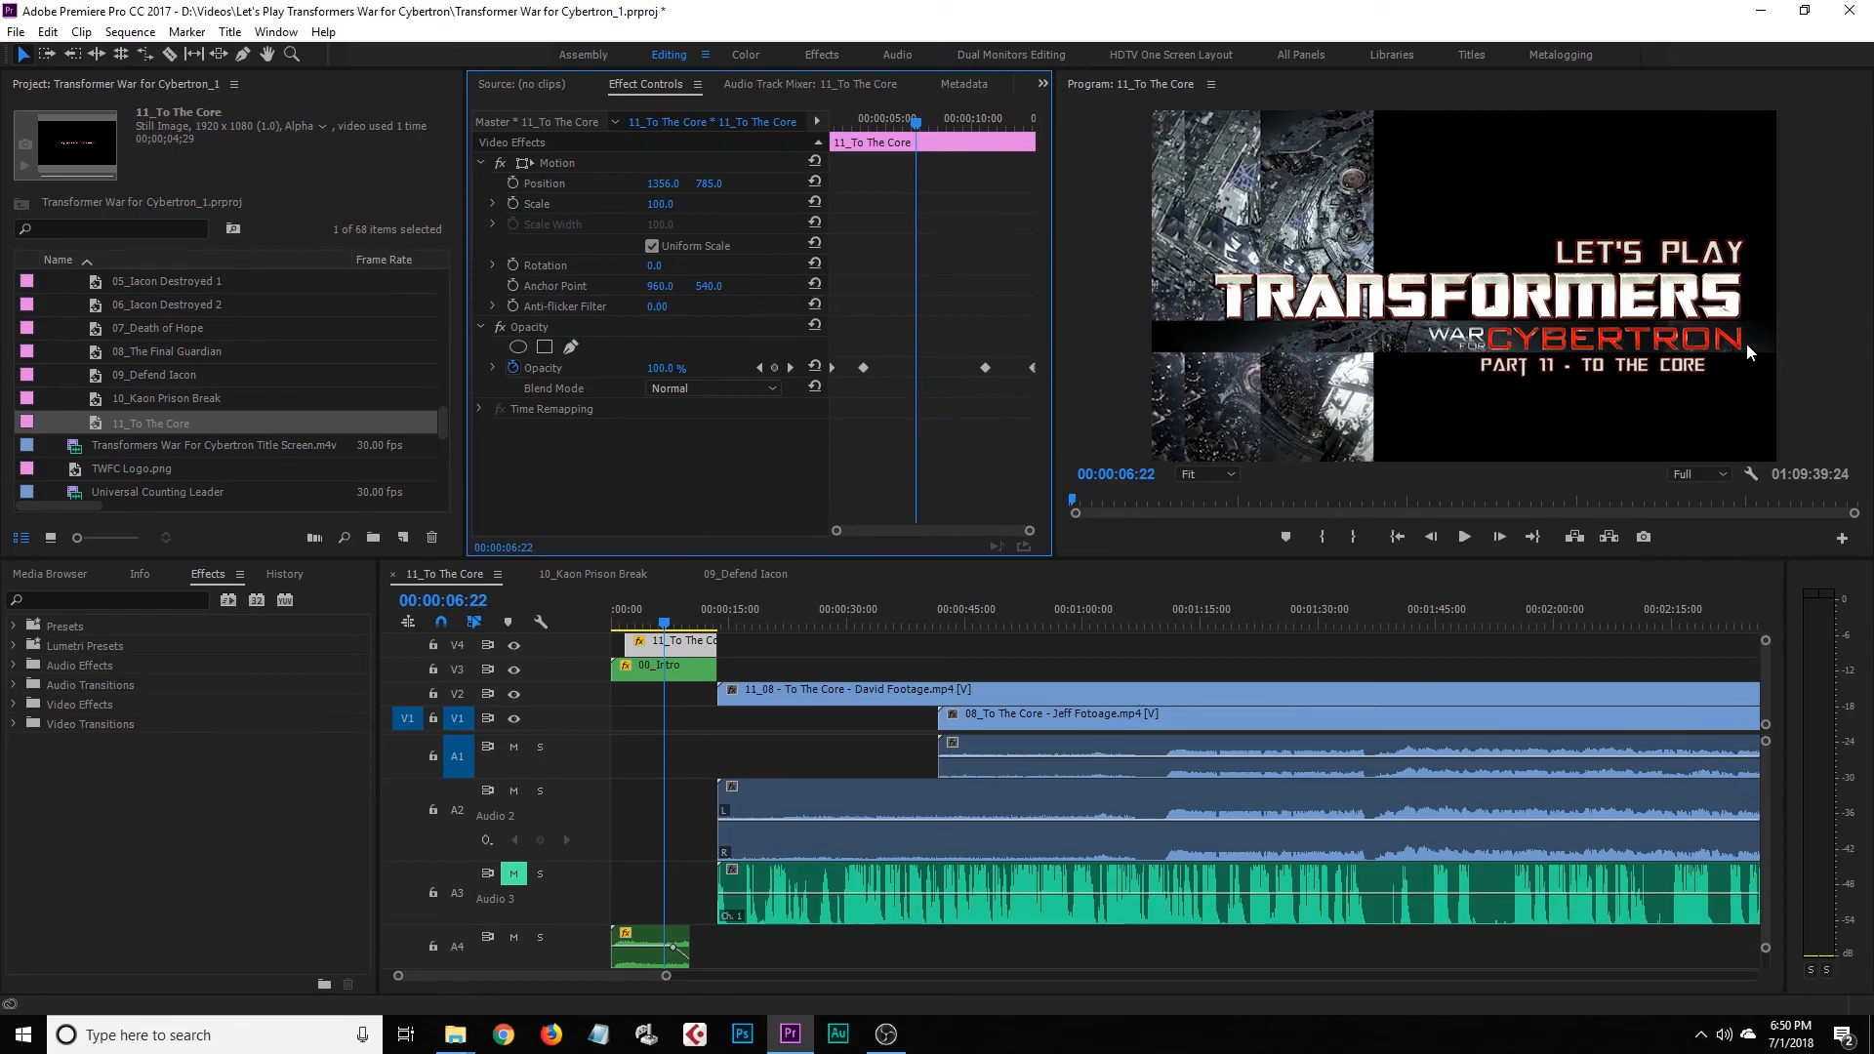
# Set the title's horizontal position to 1465, save the project, and deselect the title
pyautogui.moveTo(663, 182); pyautogui.dragTo(701, 183)
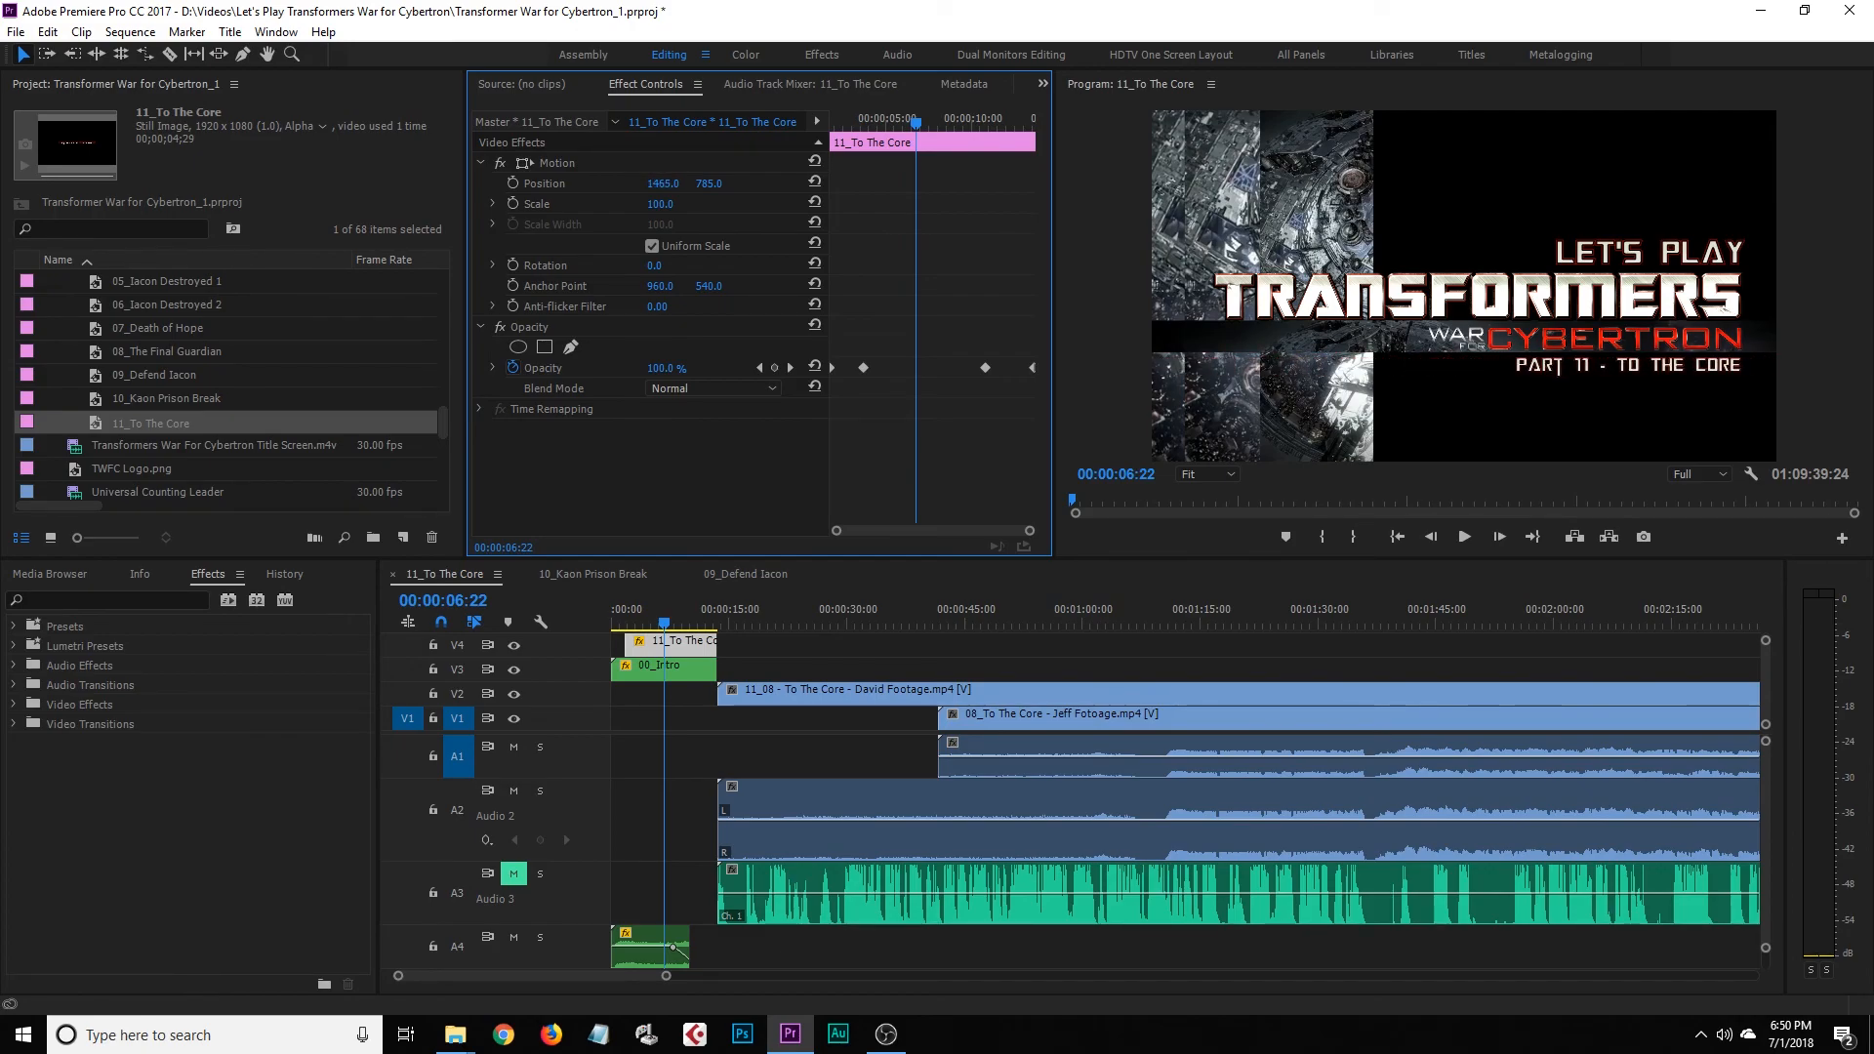
pyautogui.hotkey('ctrl', 's')
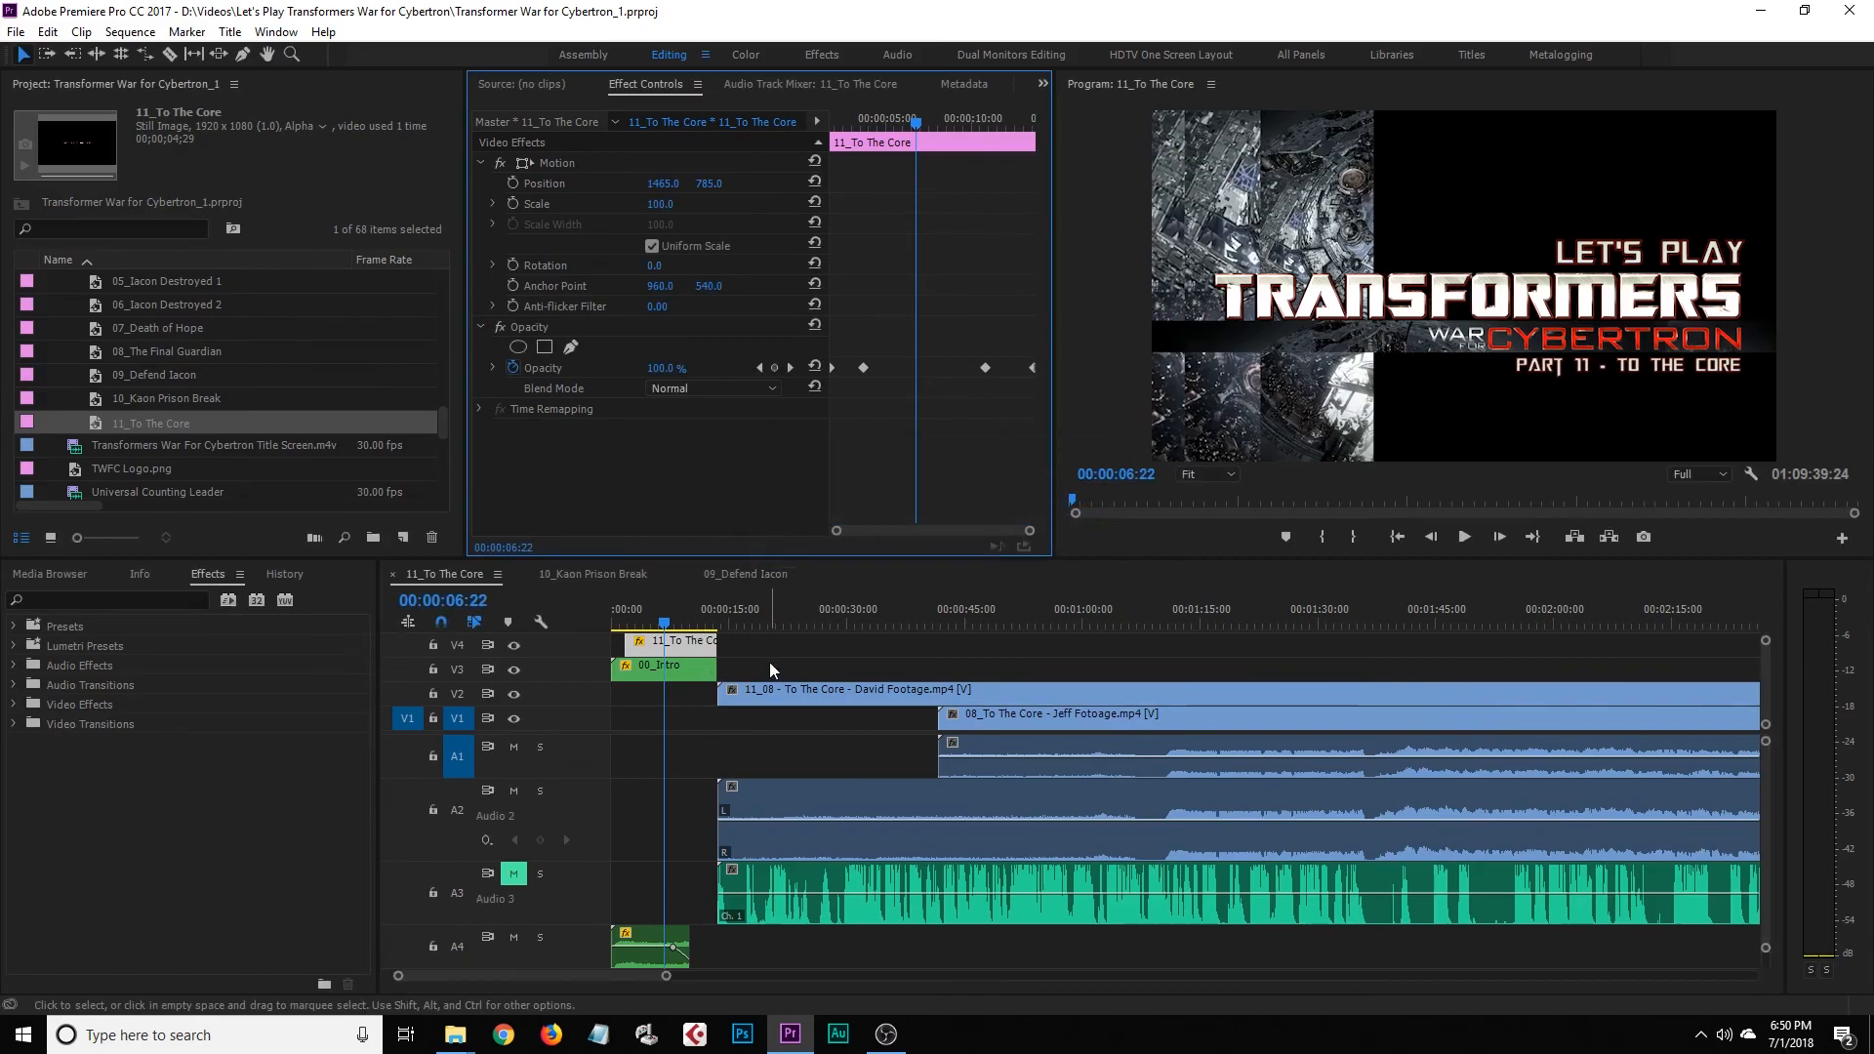
pyautogui.click(680, 709)
# Try to ripple delete the empty gap before the footage clip on V2
pyautogui.moveTo(674, 622); pyautogui.dragTo(758, 670)
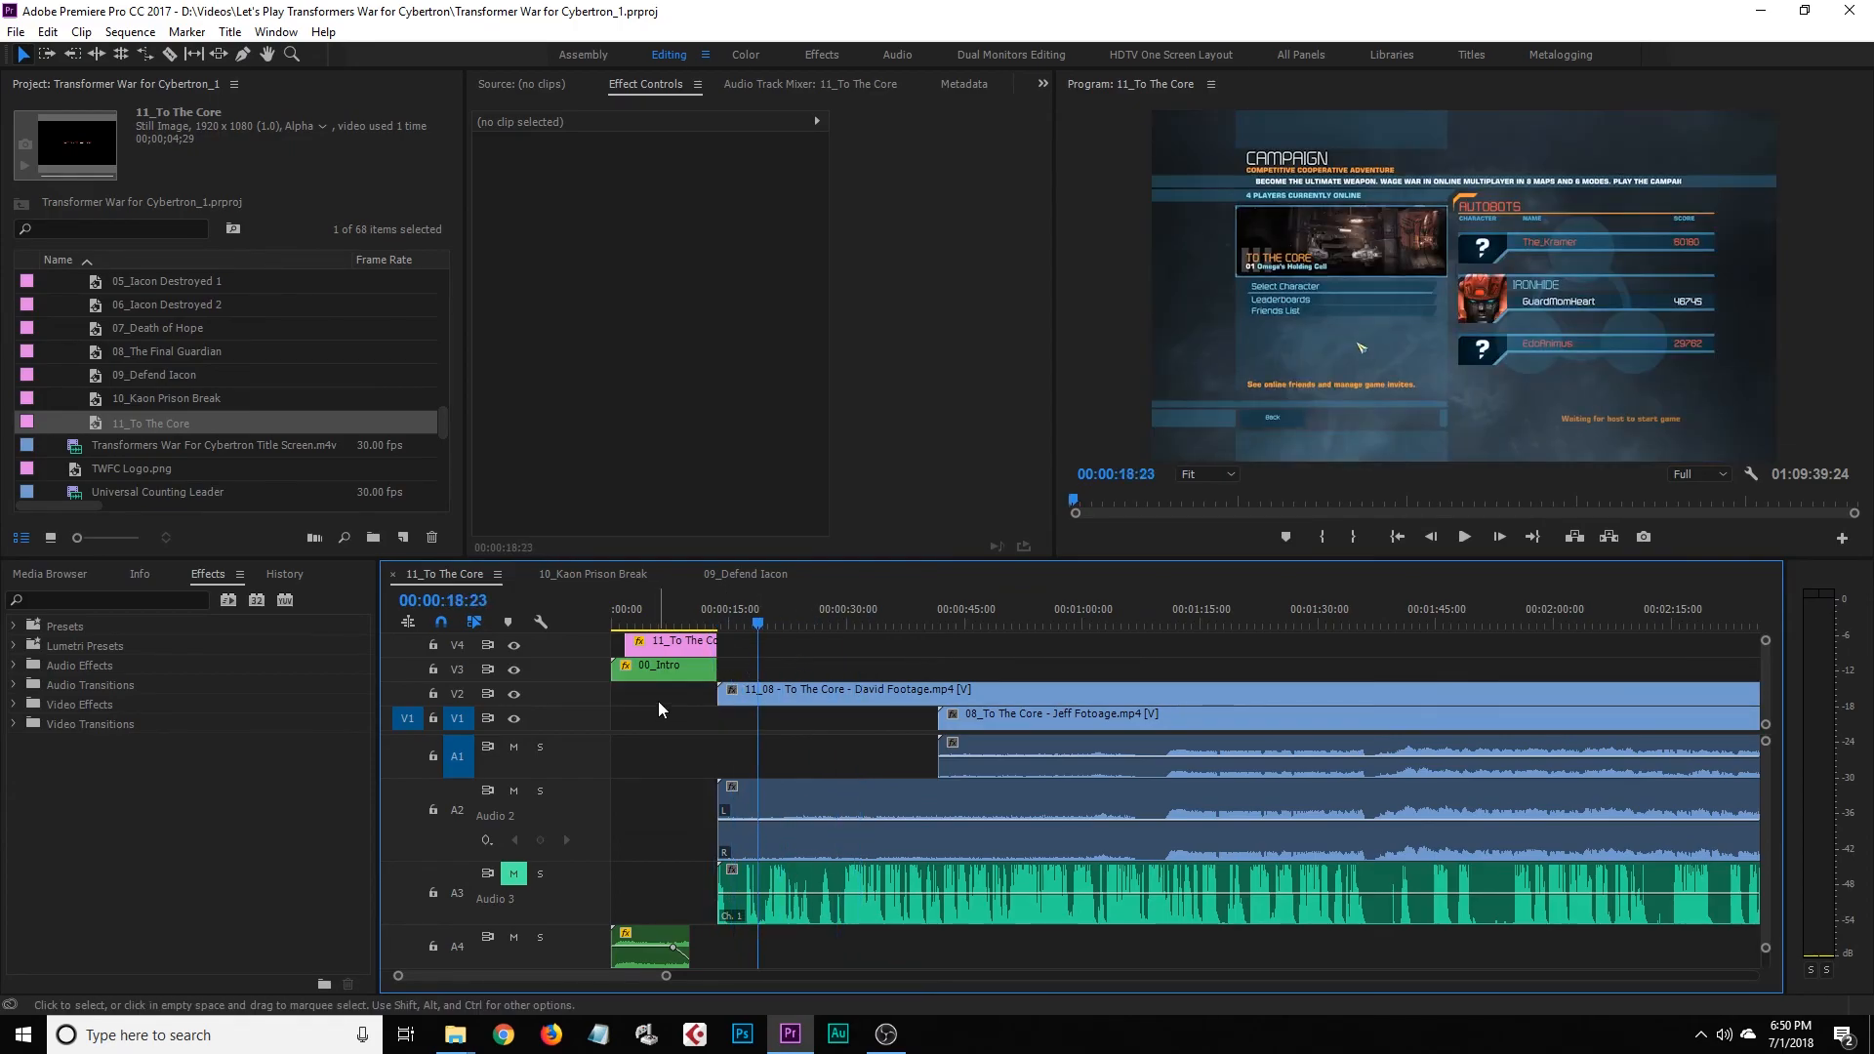
pyautogui.moveTo(619, 906)
pyautogui.mouseDown()
pyautogui.moveTo(675, 691)
pyautogui.moveTo(630, 913)
pyautogui.mouseUp()
pyautogui.rightClick(670, 701)
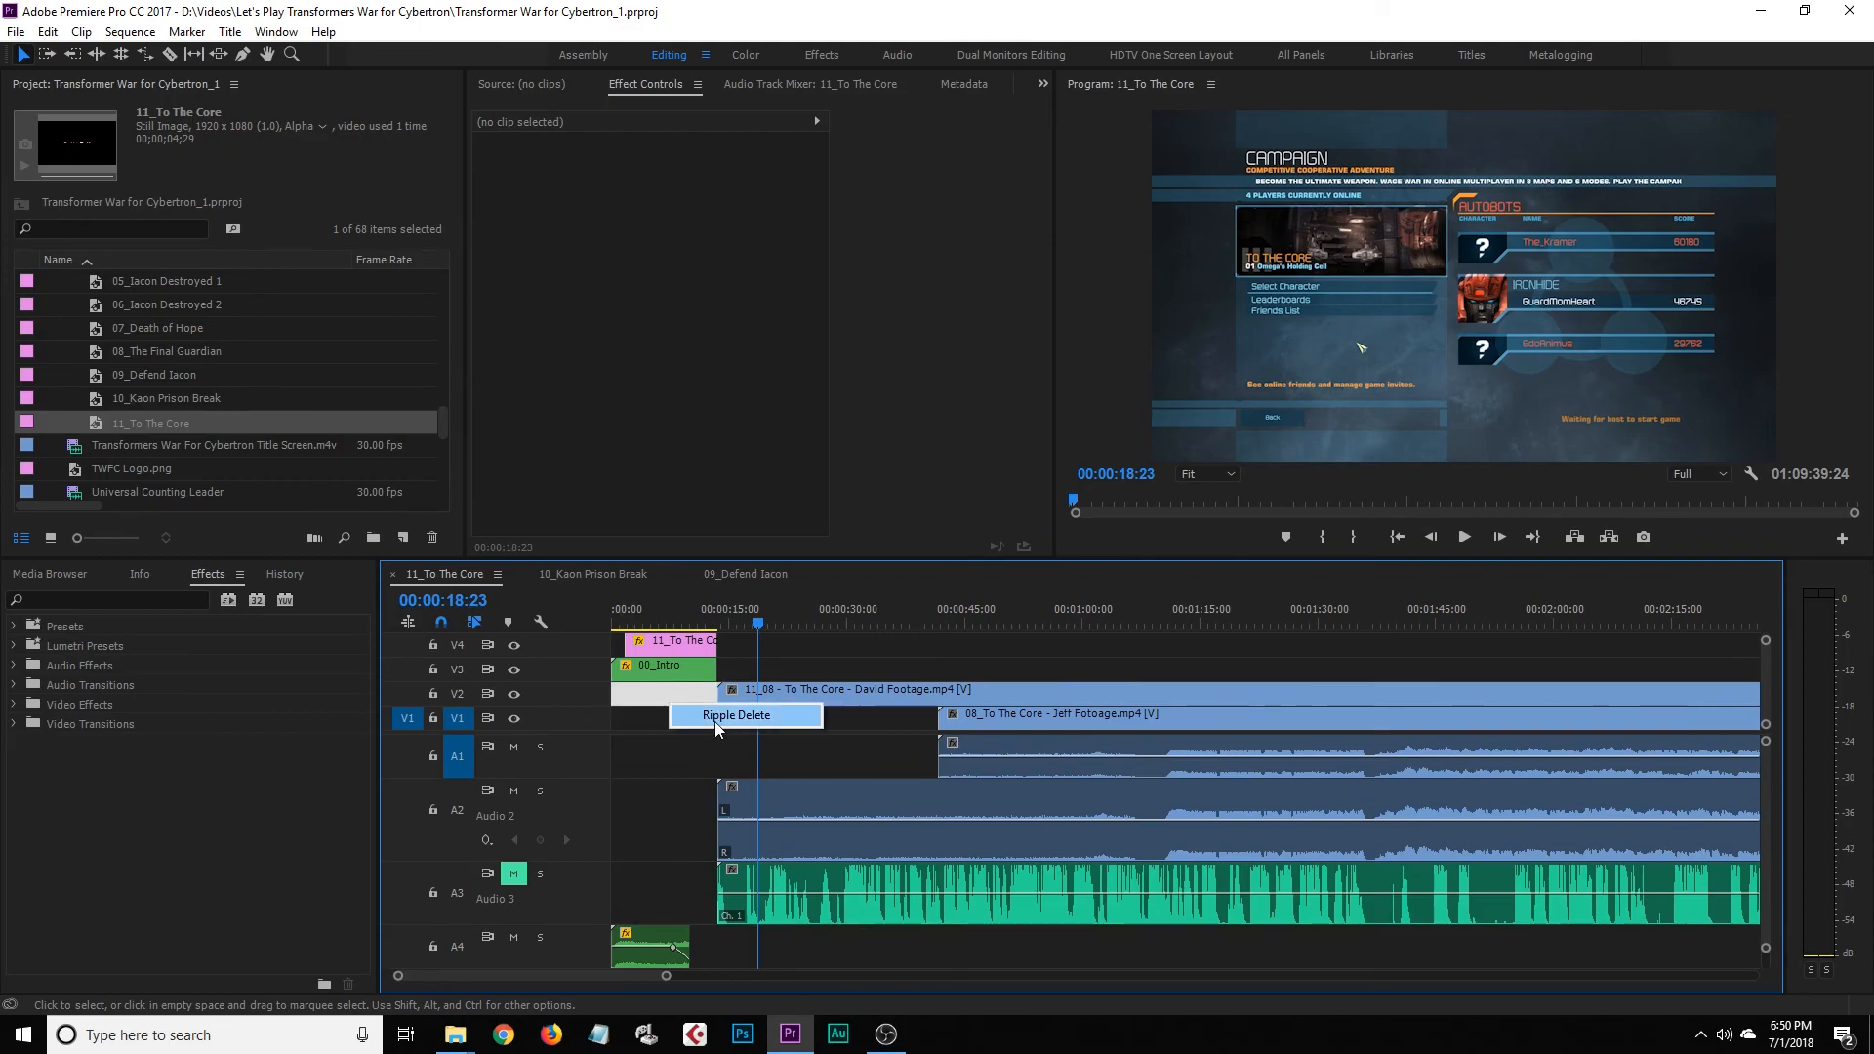
pyautogui.click(703, 697)
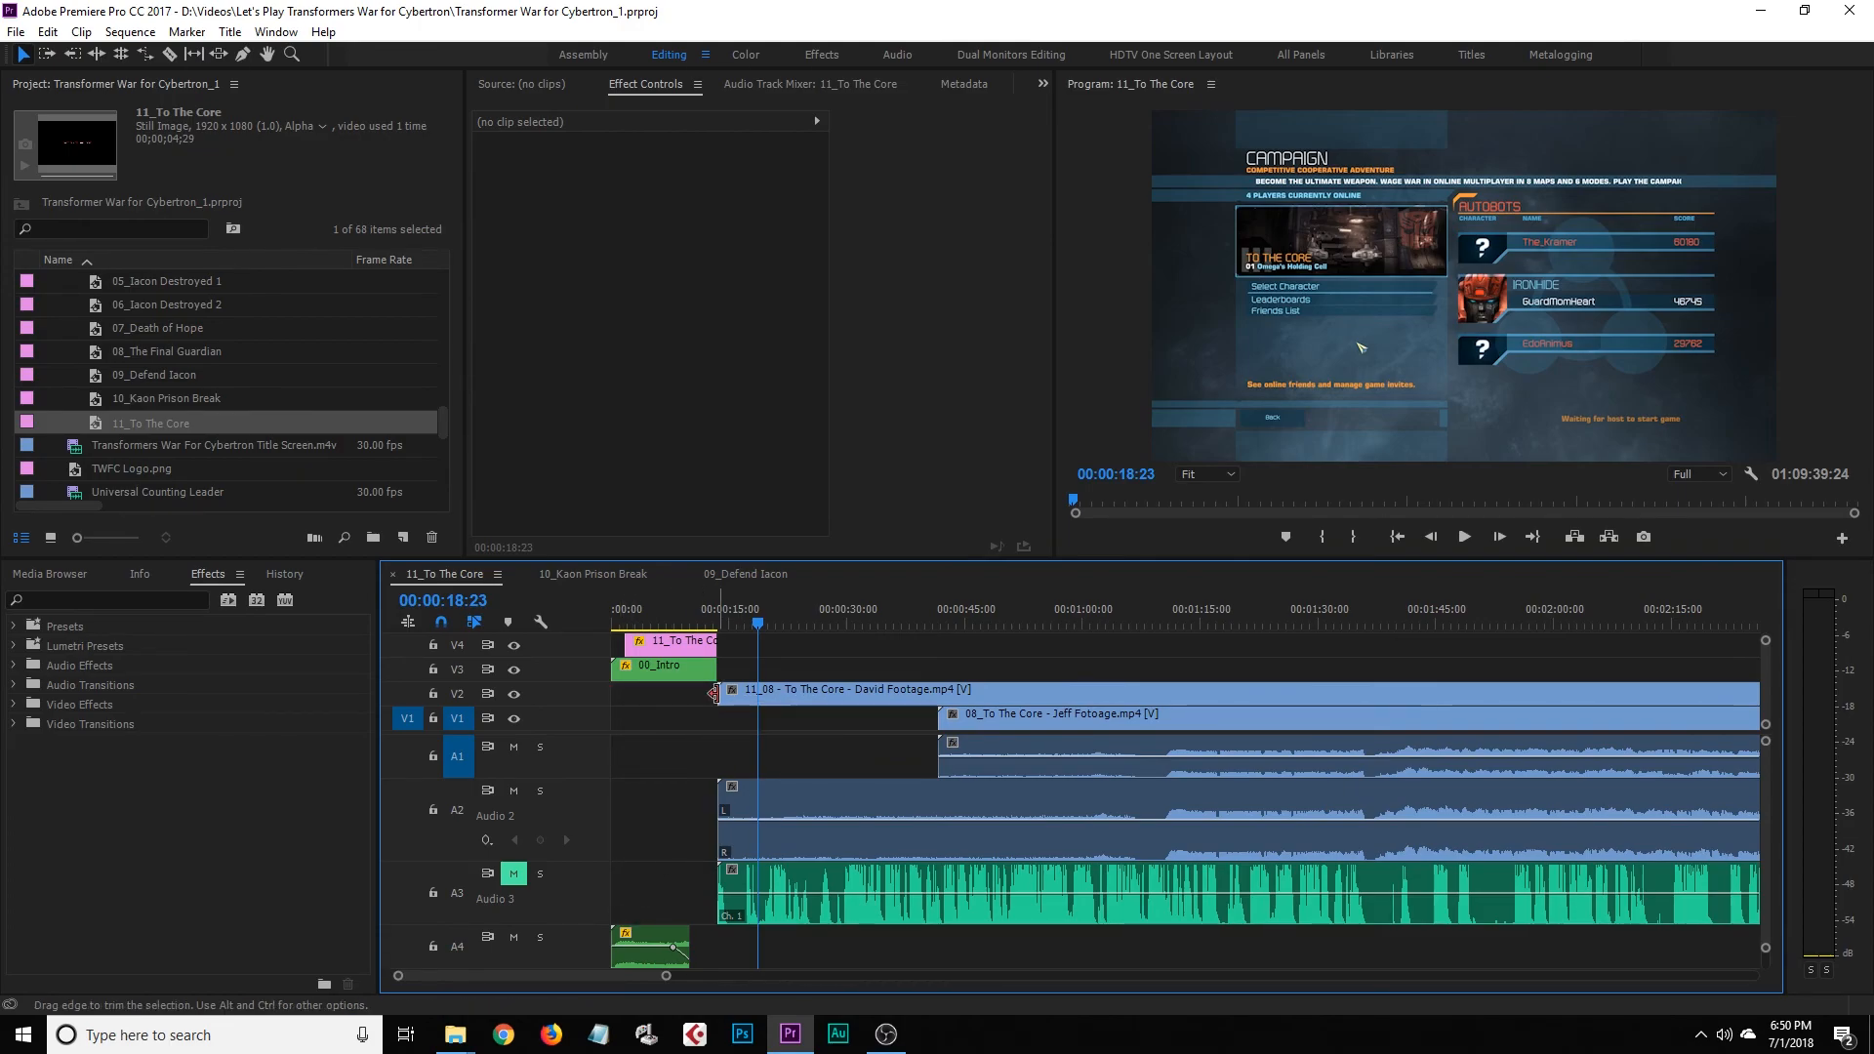
pyautogui.moveTo(703, 702); pyautogui.dragTo(612, 902)
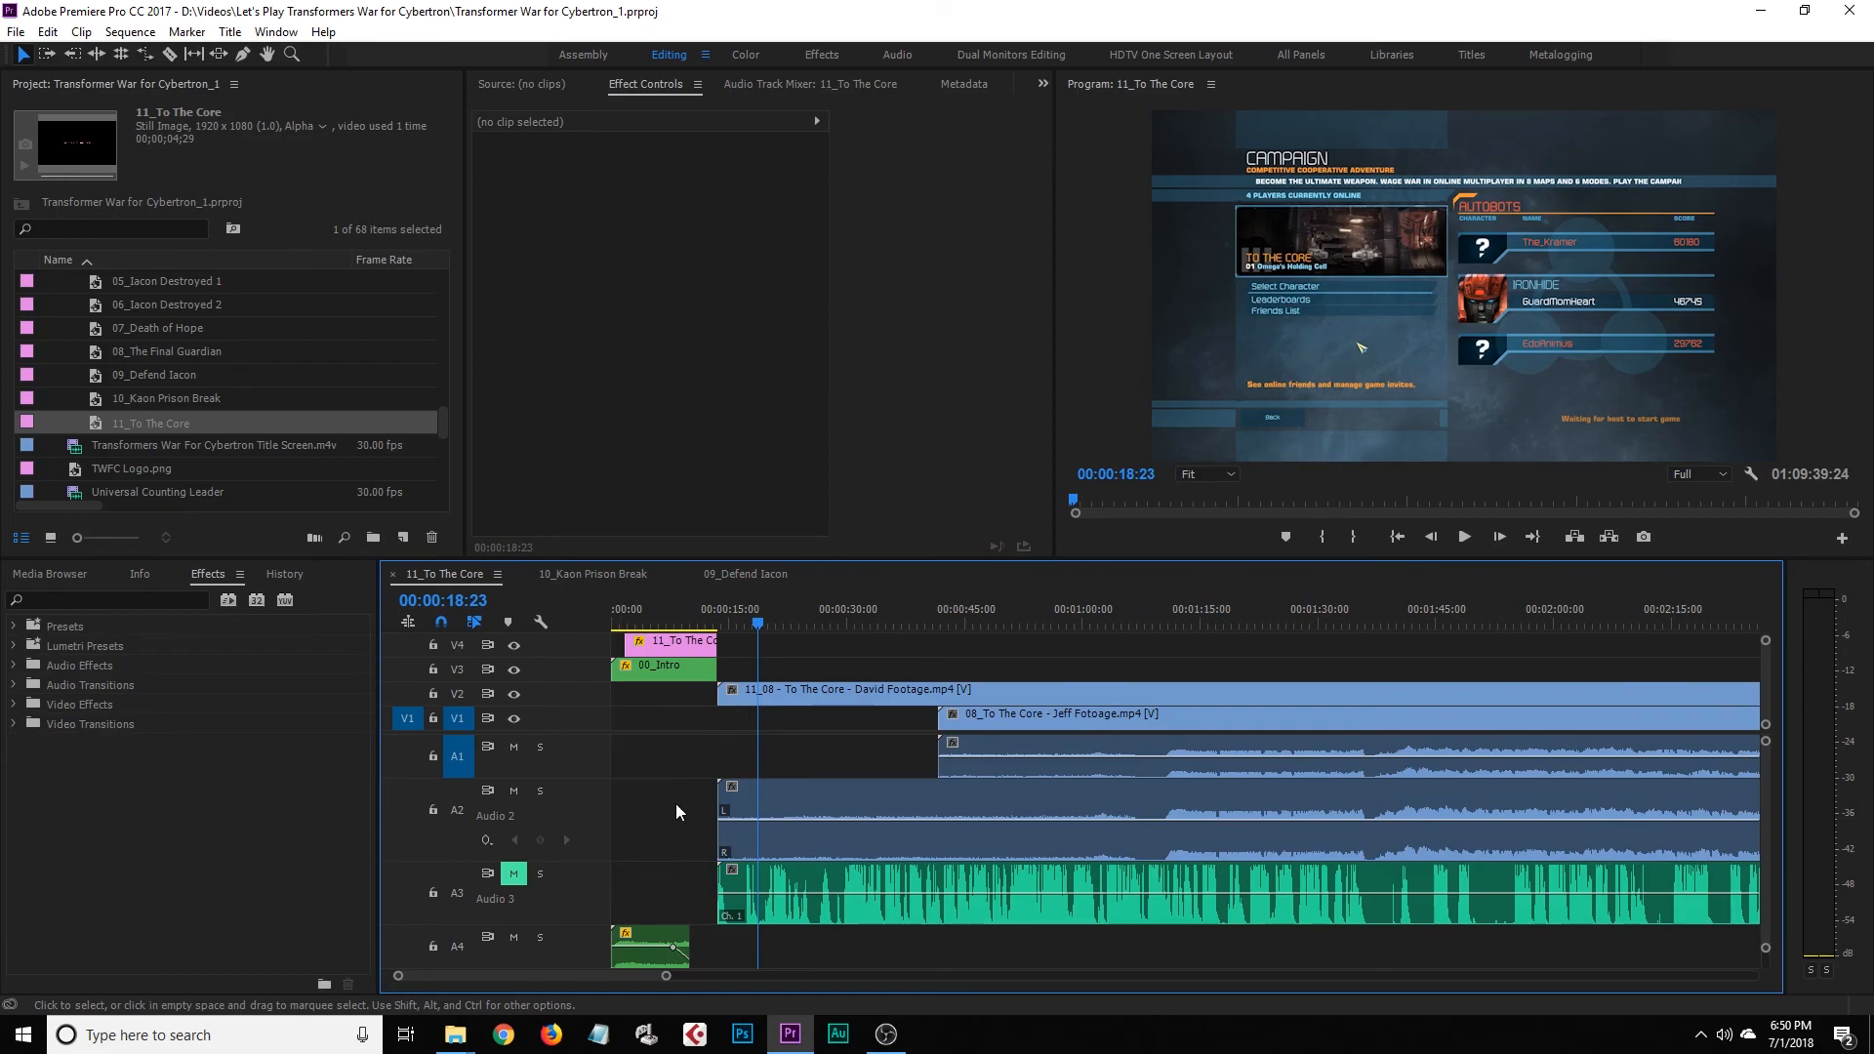
pyautogui.moveTo(844, 676); pyautogui.dragTo(1269, 961)
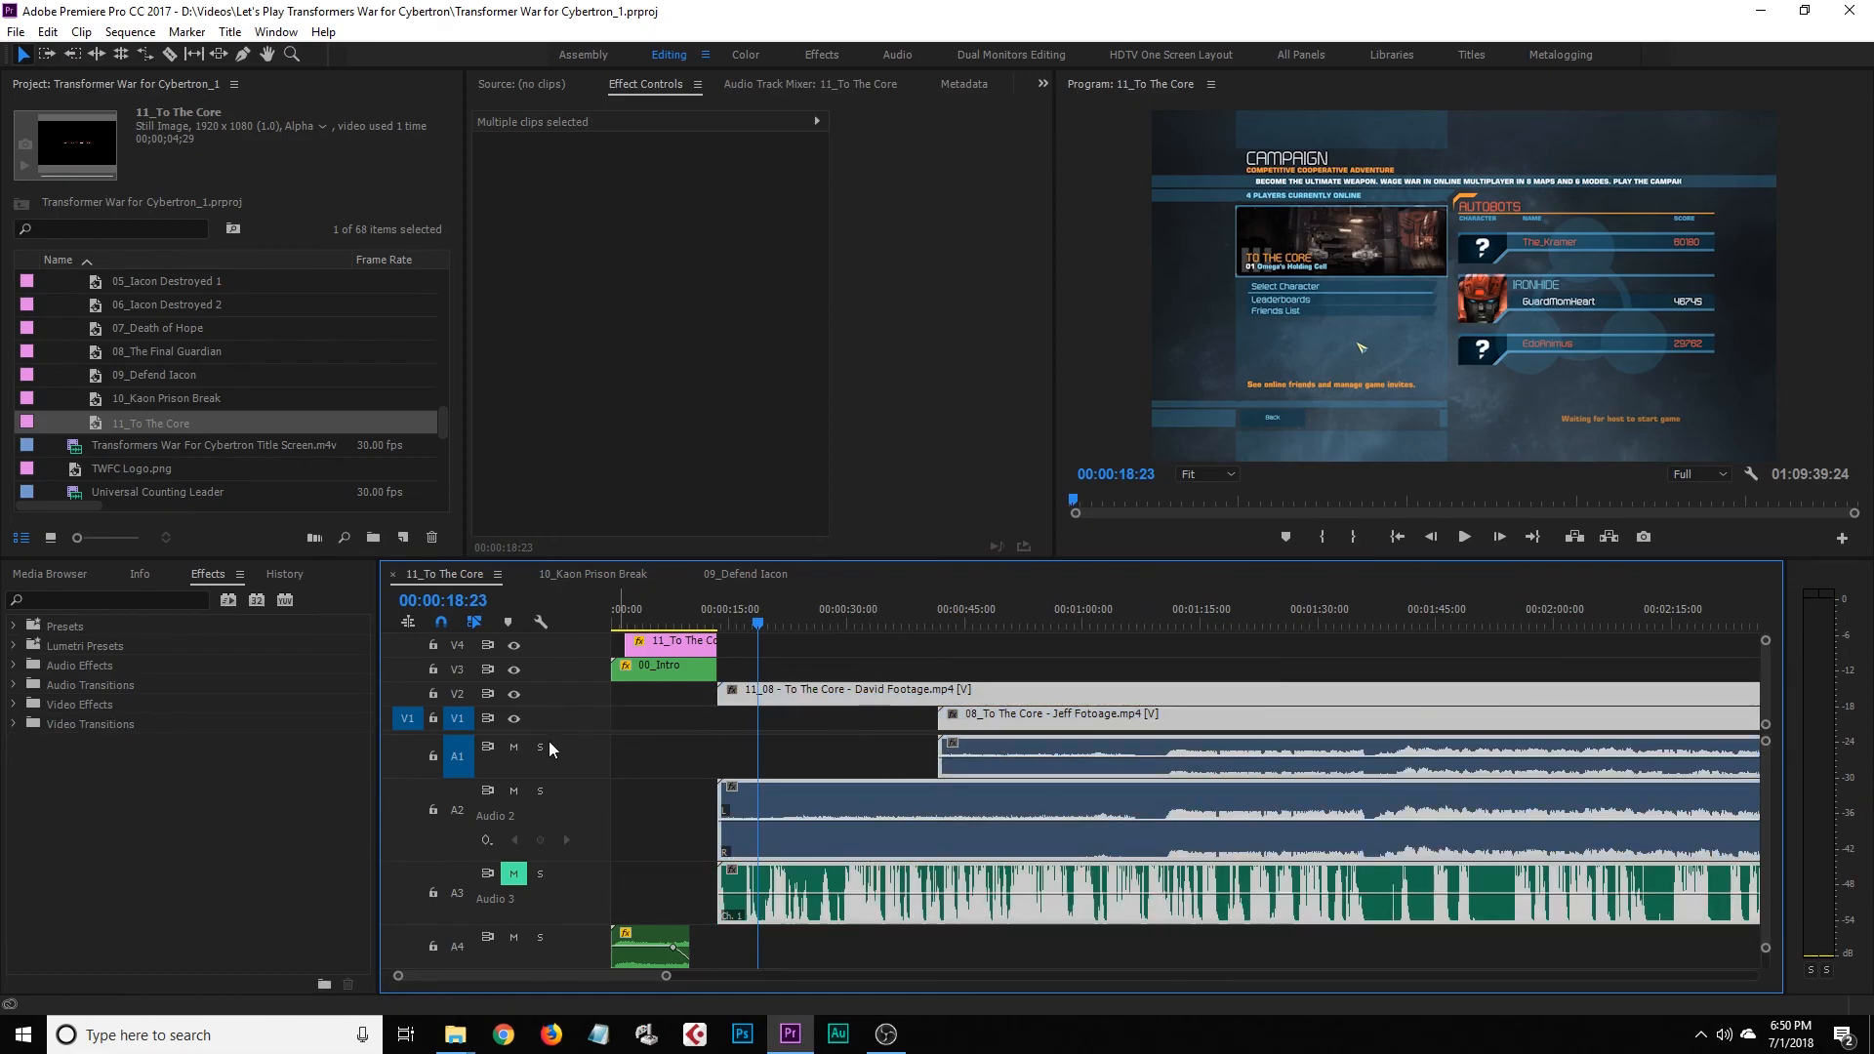
pyautogui.moveTo(662, 720); pyautogui.dragTo(656, 643)
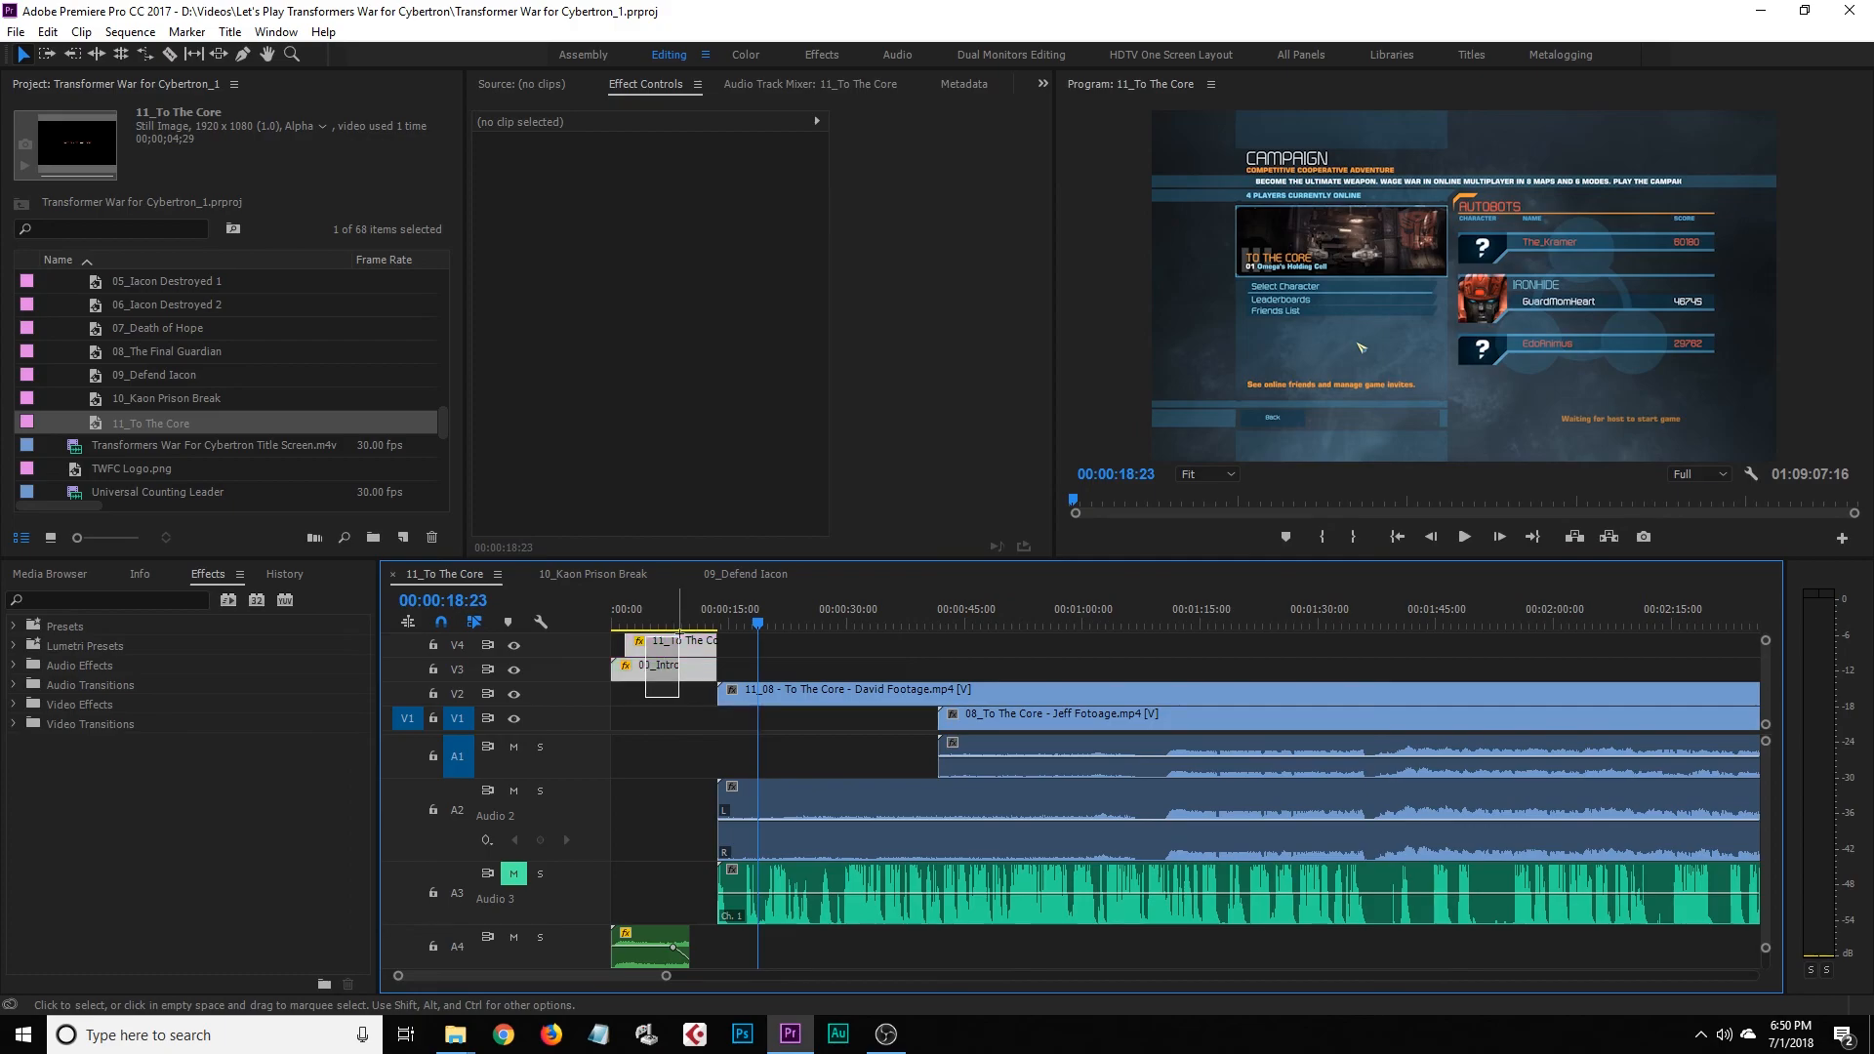
pyautogui.moveTo(666, 892); pyautogui.dragTo(611, 933)
pyautogui.rightClick(666, 702)
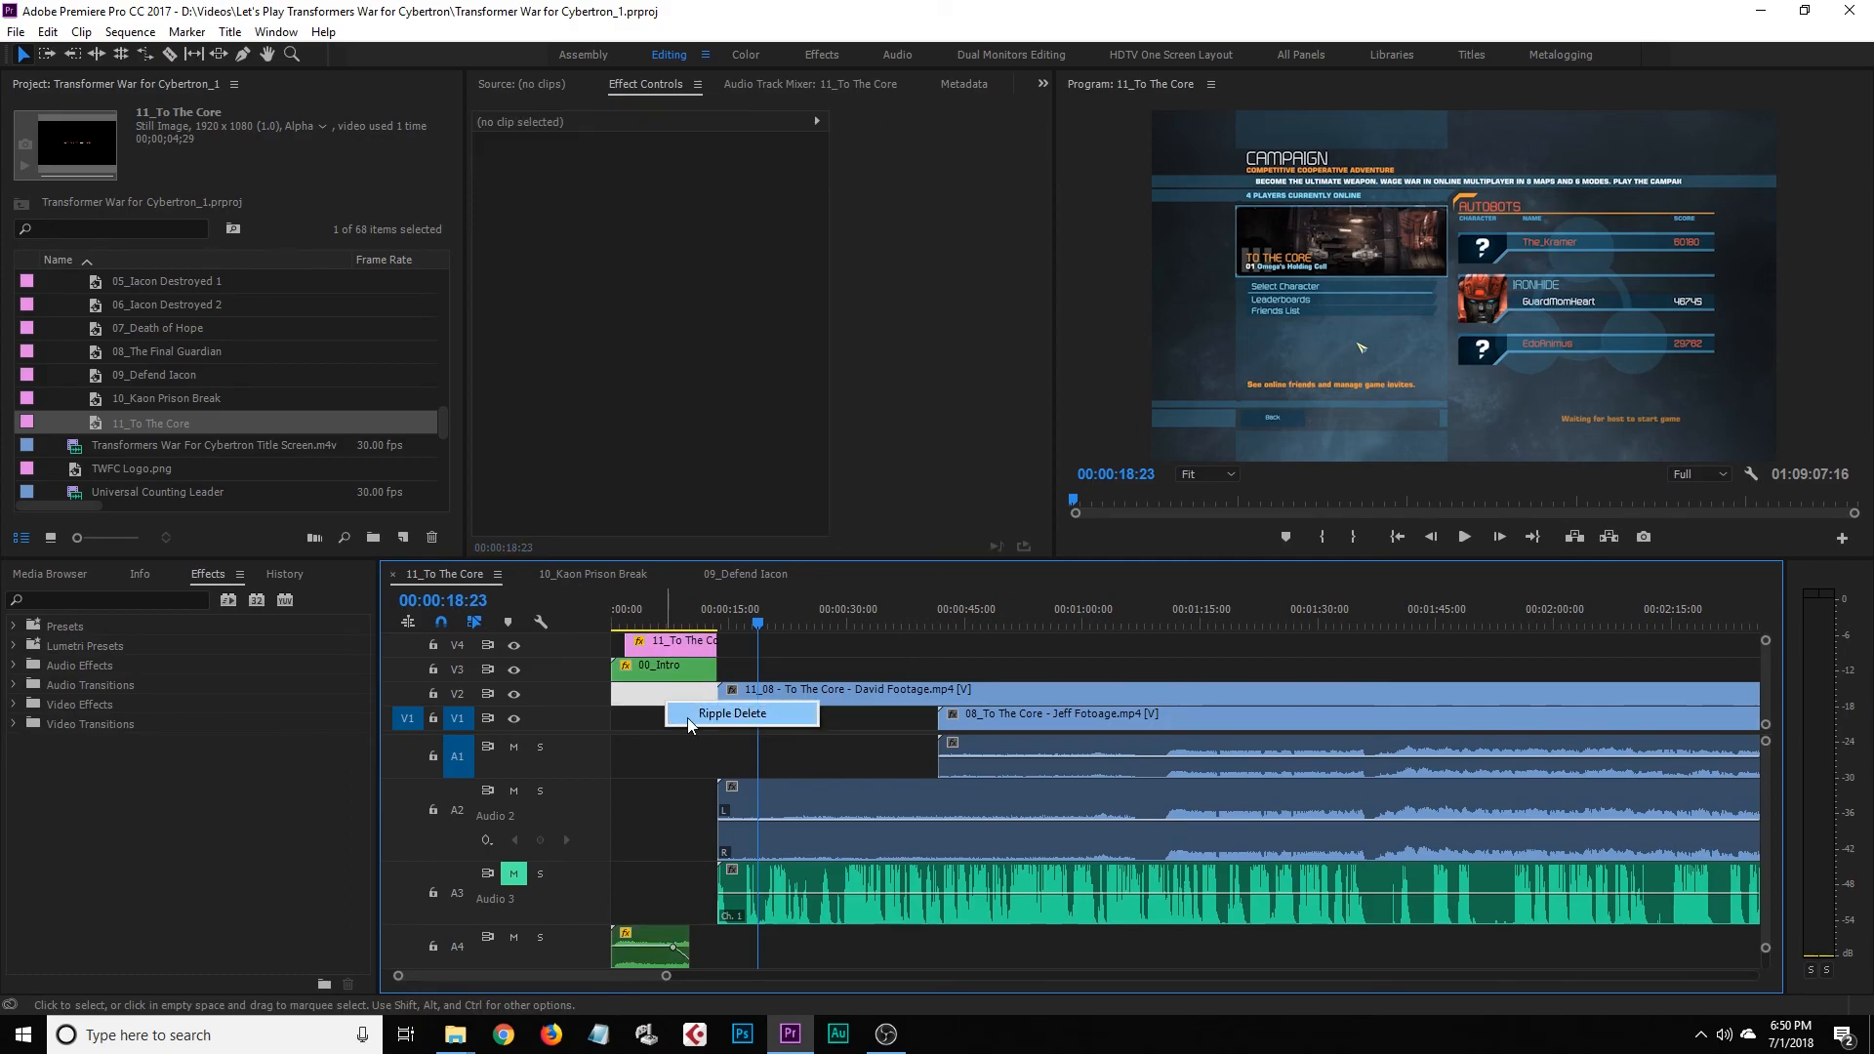
pyautogui.click(687, 718)
pyautogui.hotkey('ctrl', 'z')
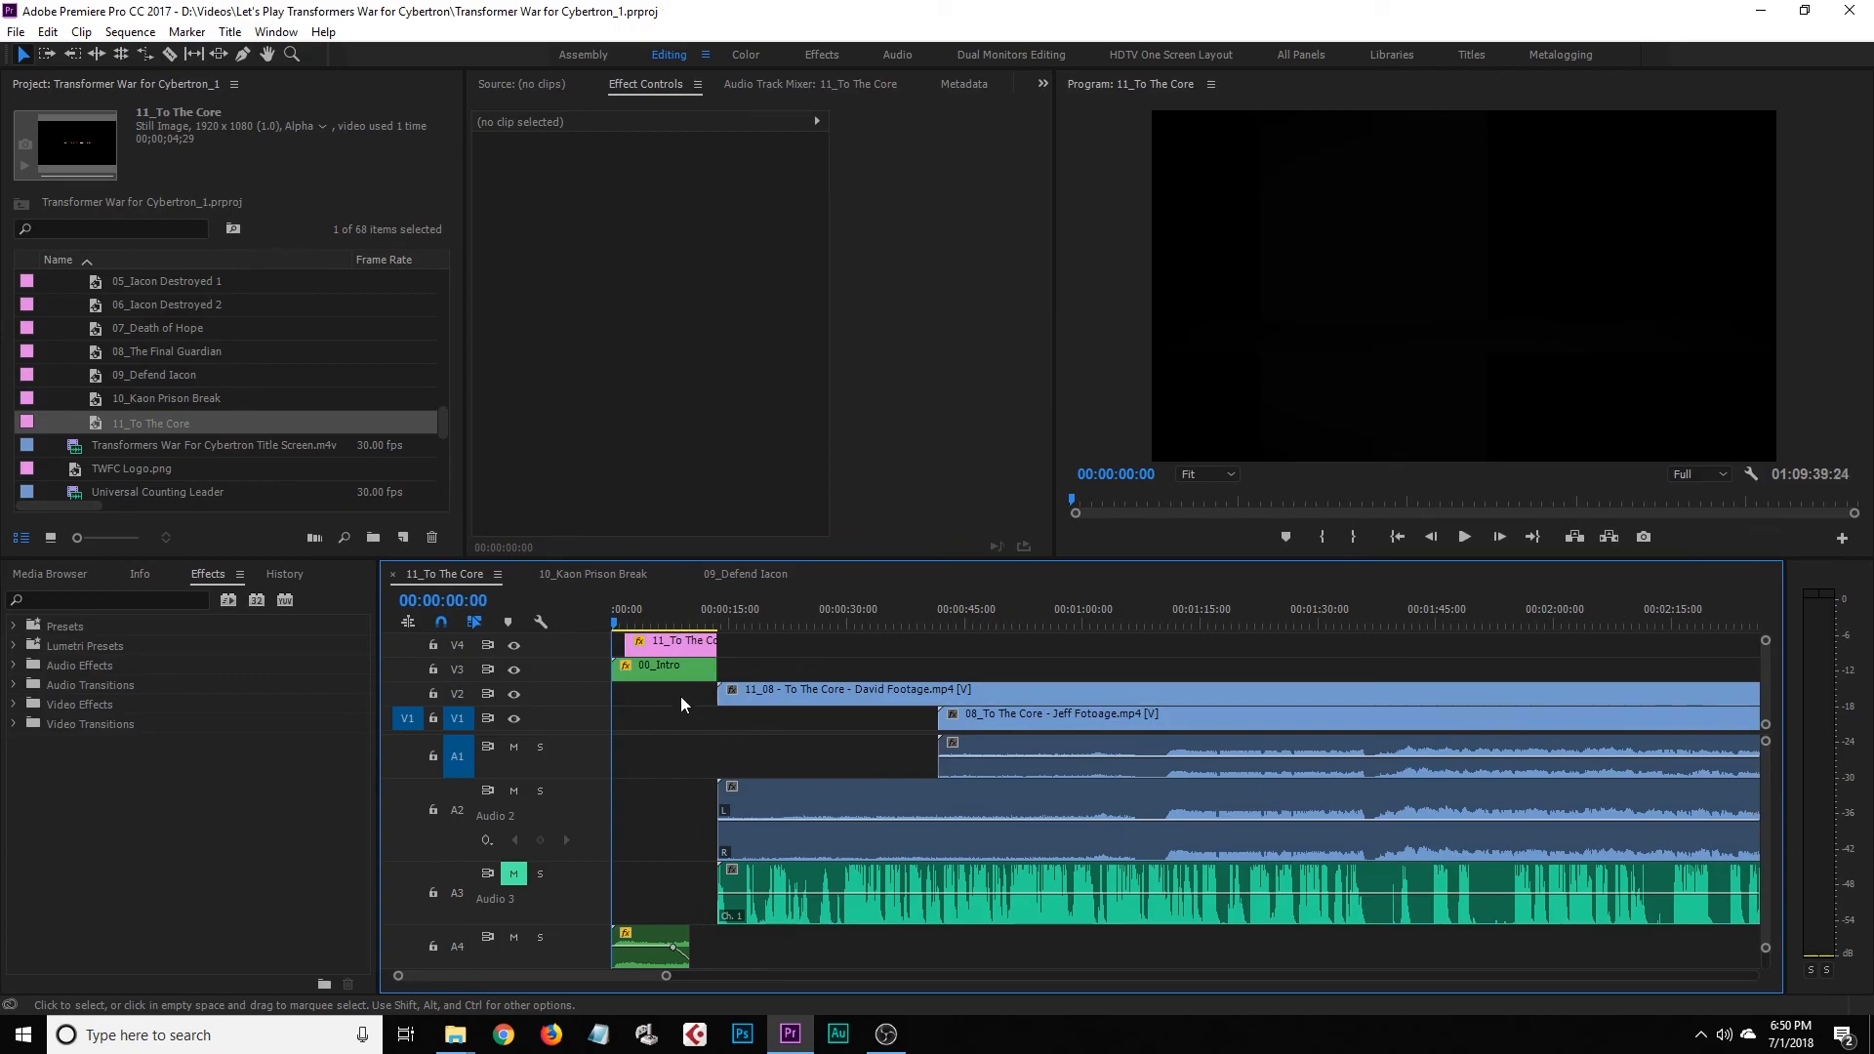
pyautogui.click(680, 695)
pyautogui.click(700, 717)
pyautogui.click(770, 640)
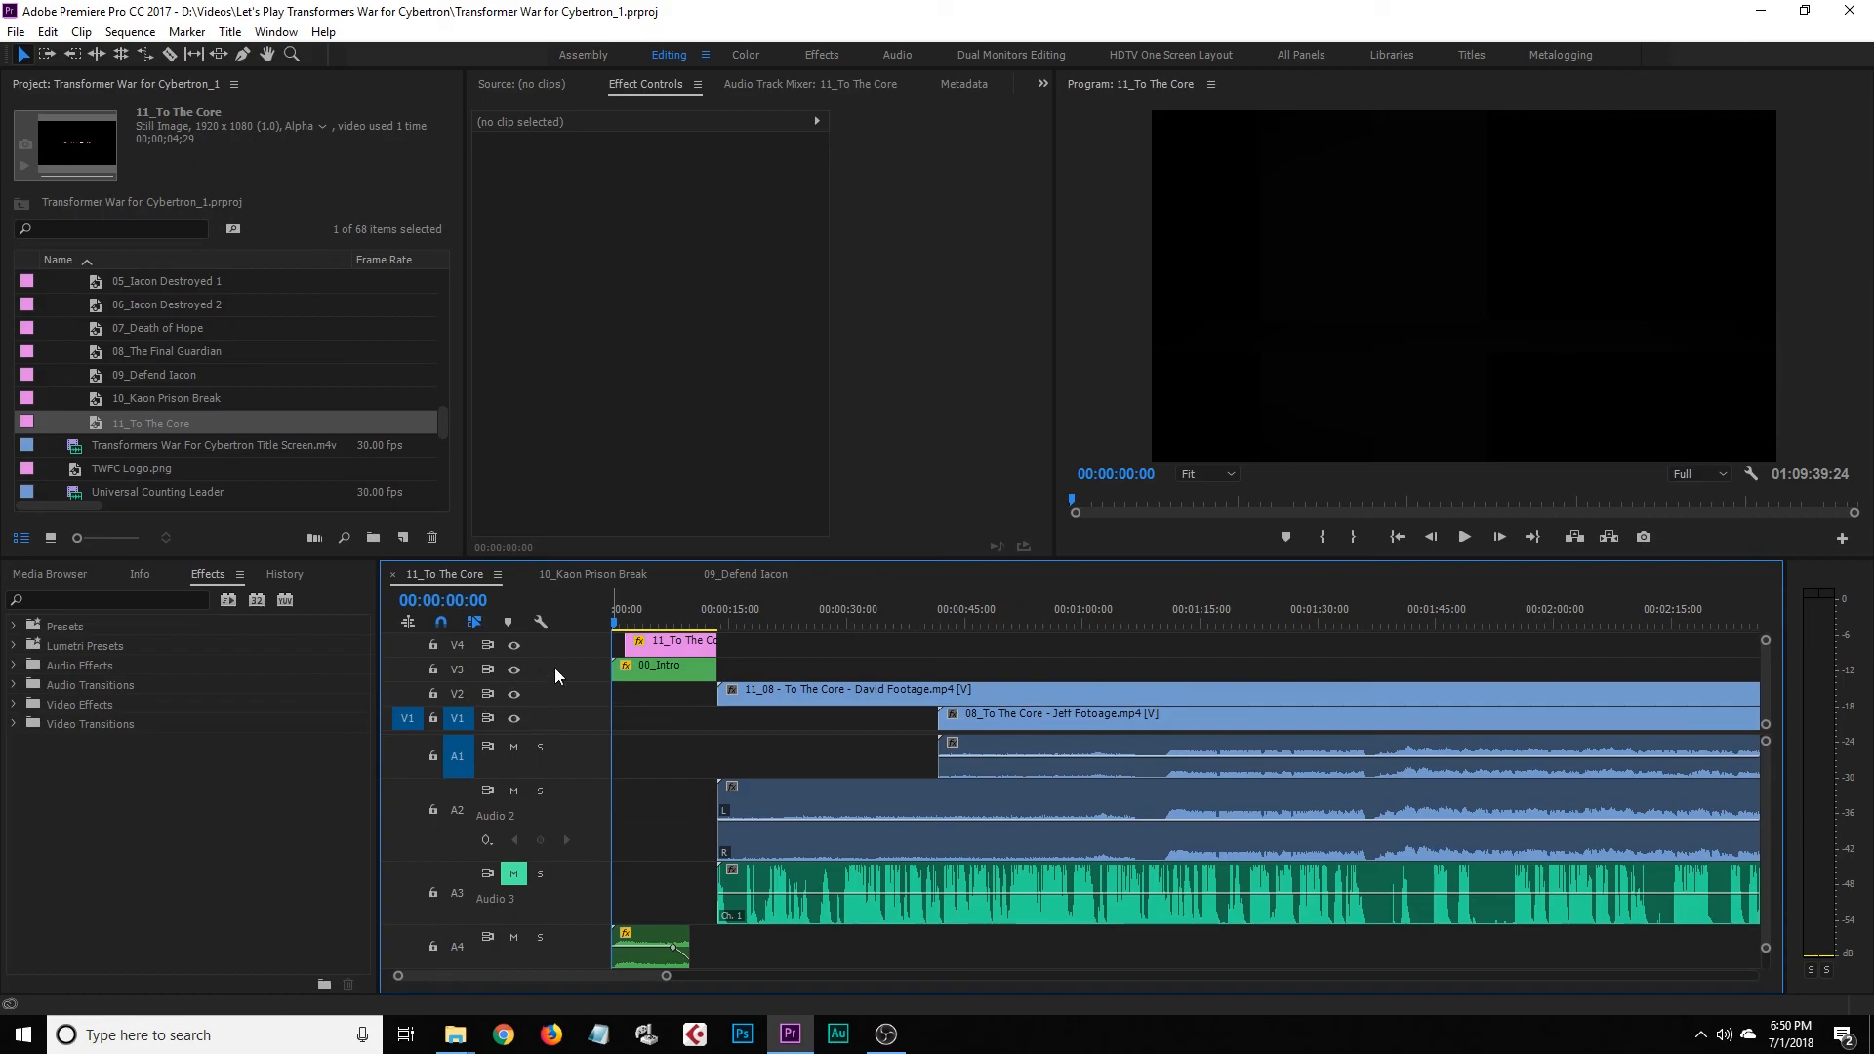
pyautogui.click(675, 739)
pyautogui.click(666, 754)
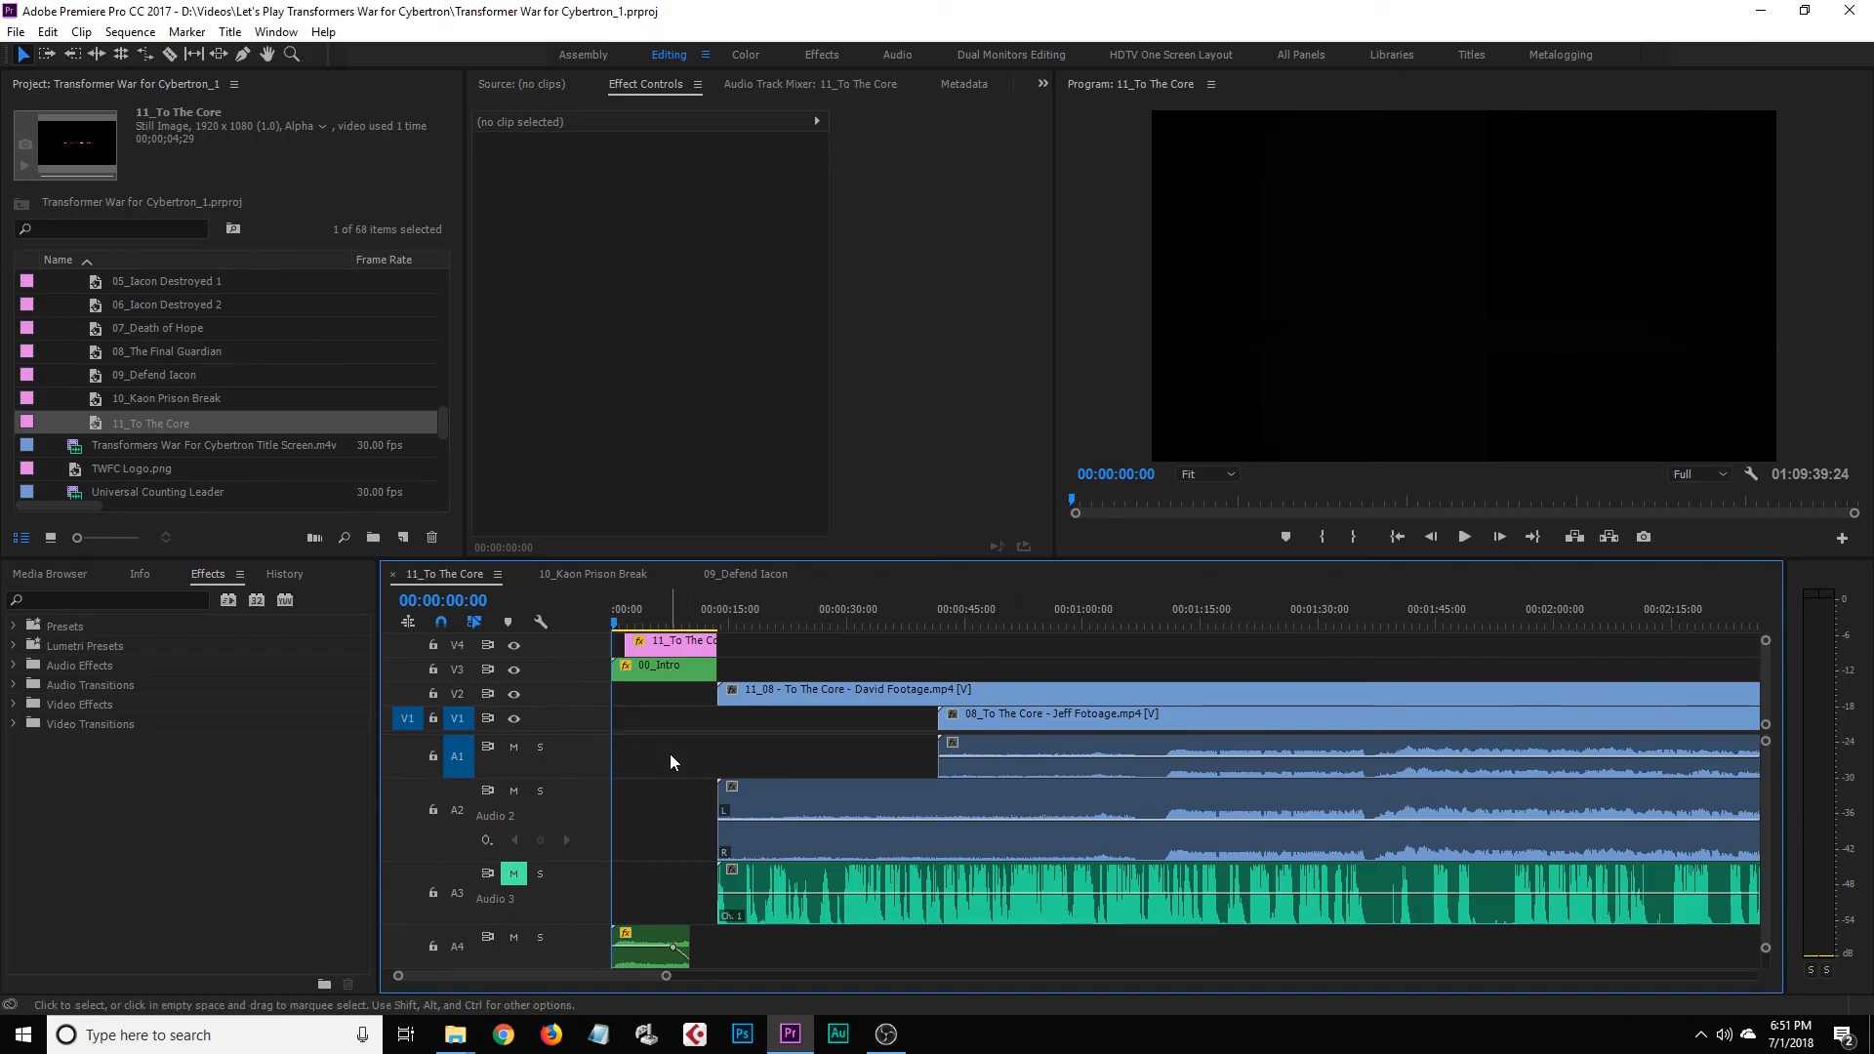
# Lock tracks V3, V4 and A4 and ripple delete the gap before the V2 footage so the recordings start under the intro
pyautogui.click(433, 669)
pyautogui.click(432, 645)
pyautogui.click(433, 946)
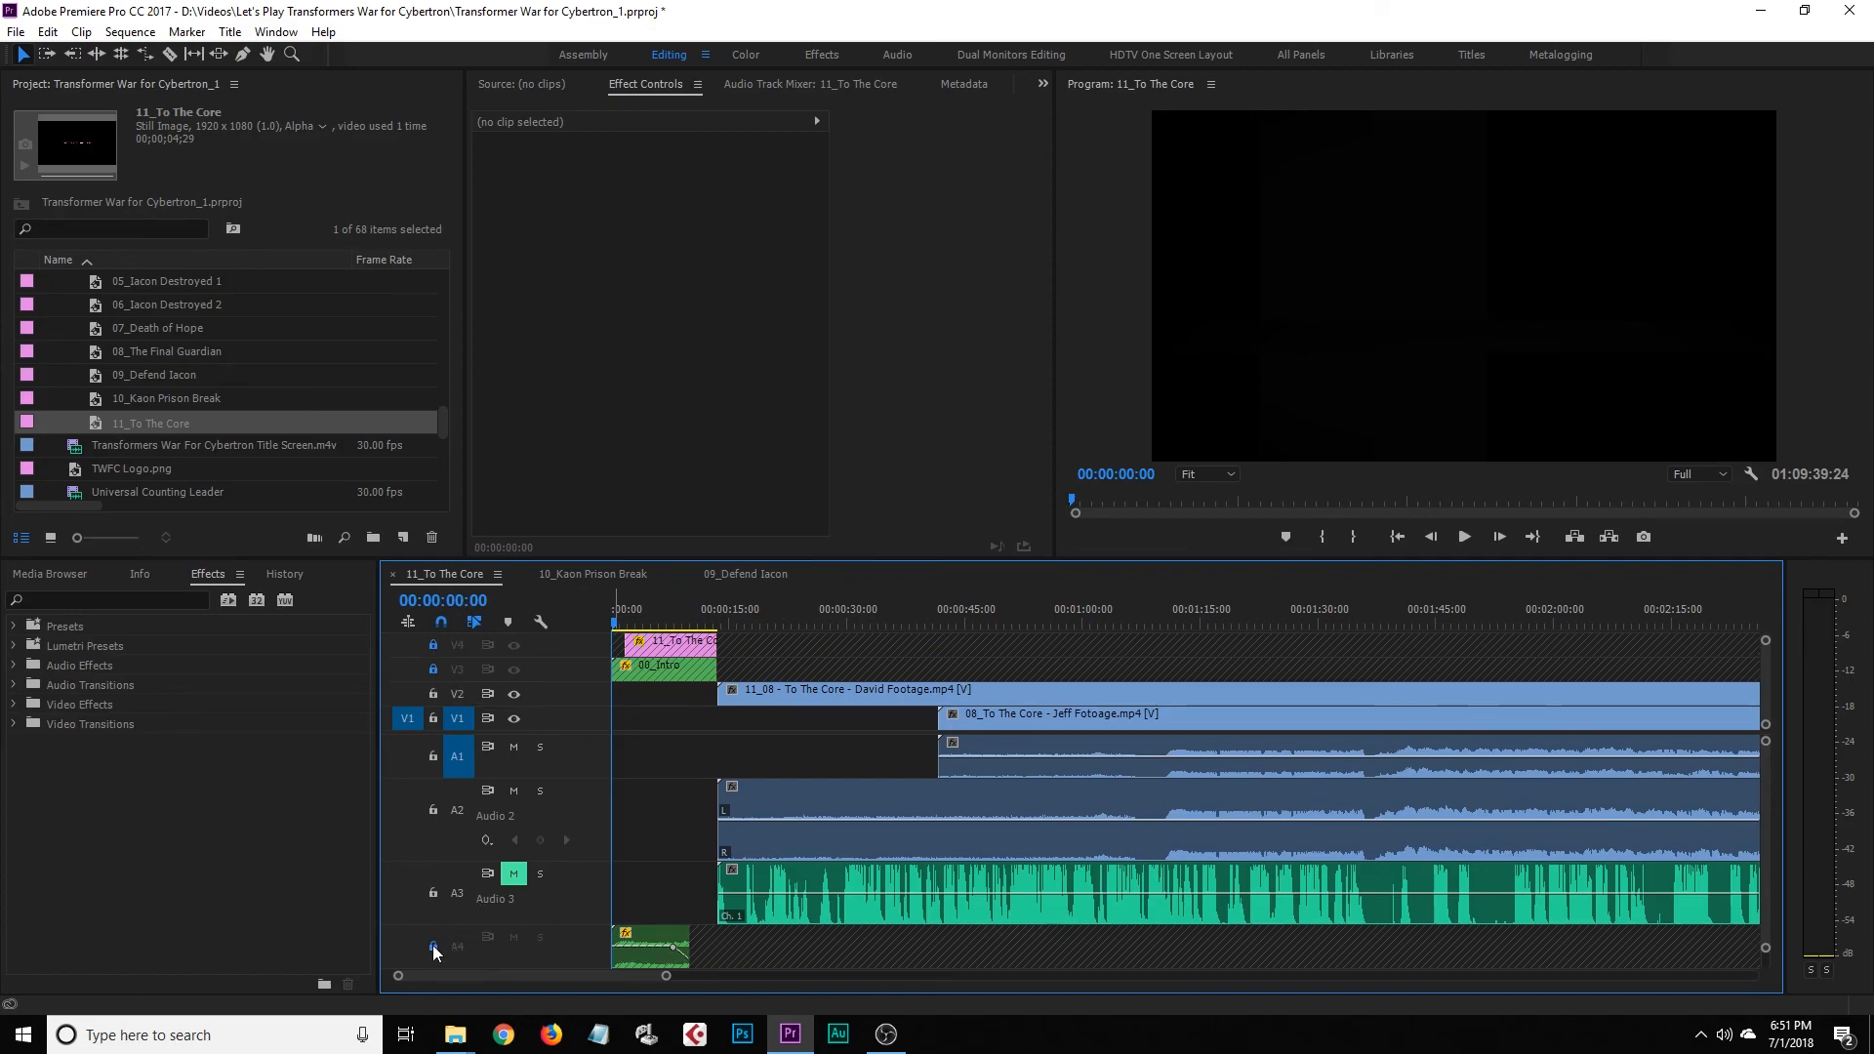
pyautogui.rightClick(648, 697)
pyautogui.click(689, 712)
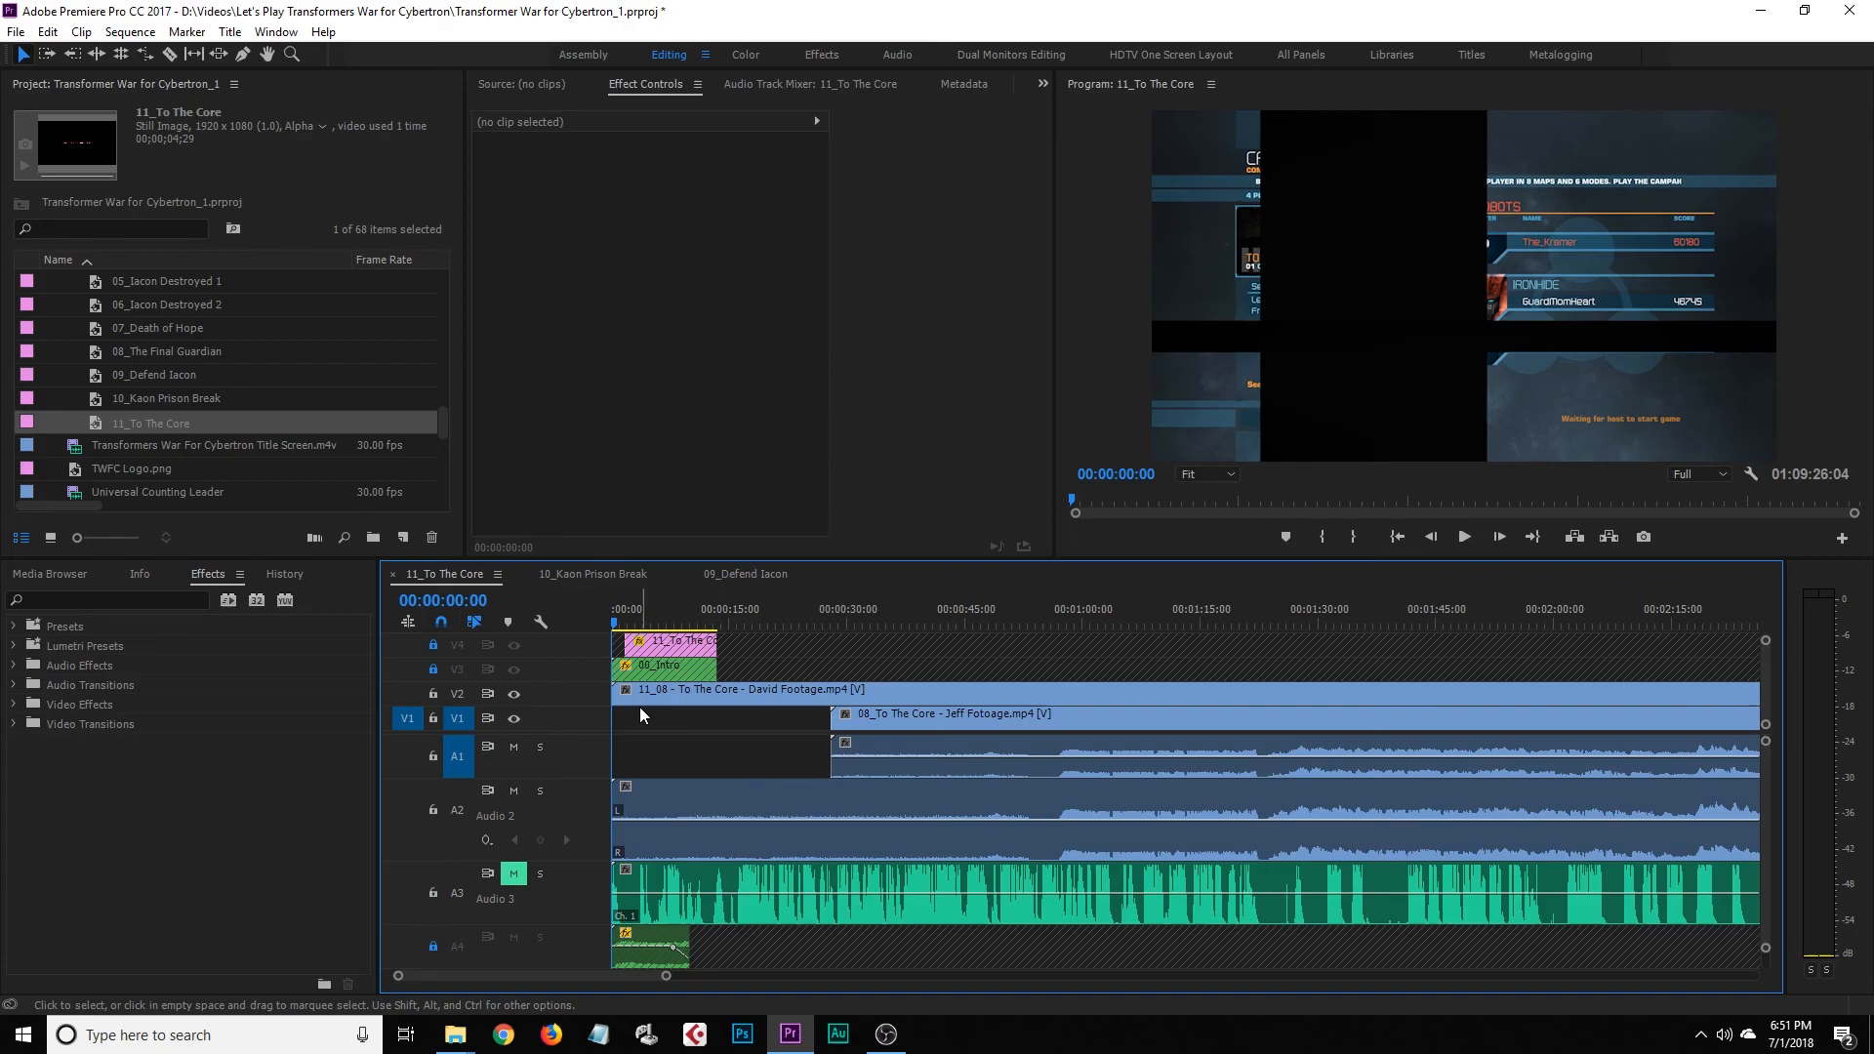
# Unlock tracks V3, V4 and A4
pyautogui.click(432, 670)
pyautogui.click(432, 645)
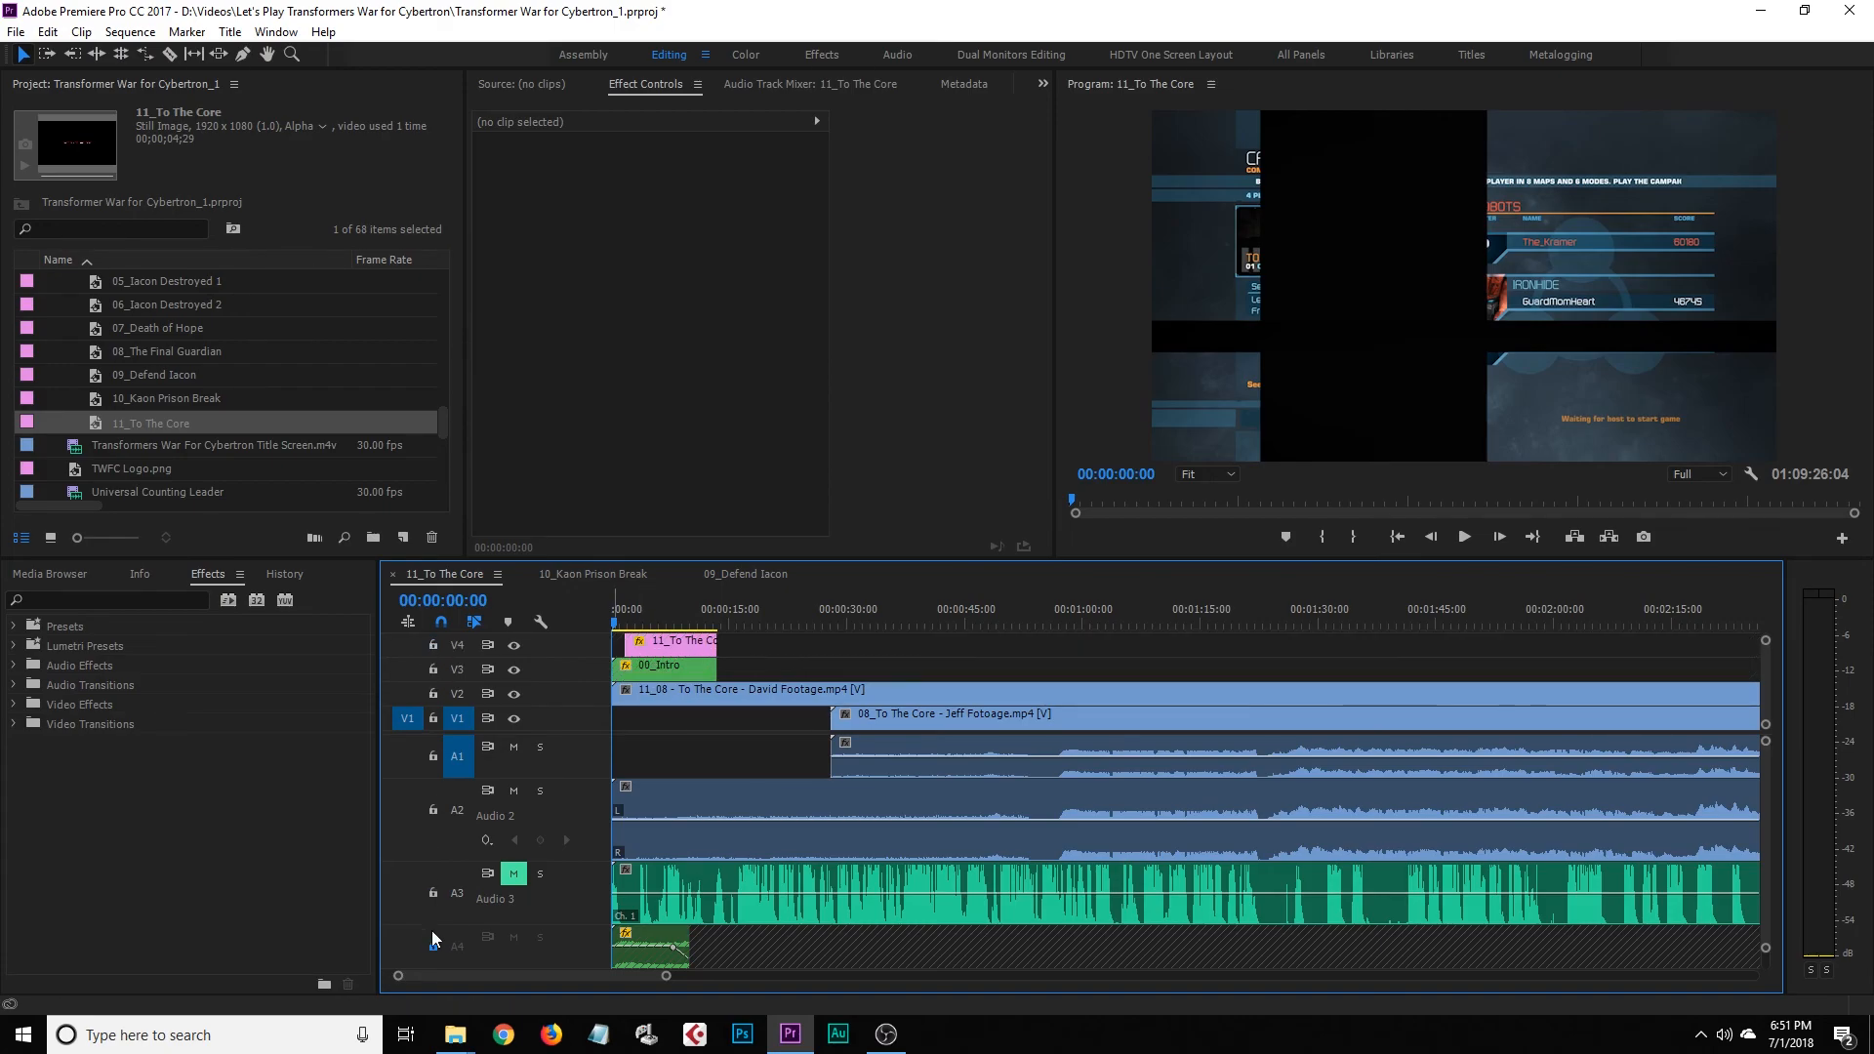
pyautogui.click(433, 946)
# Play the intro over the shifted footage from the sequence start to 00:00:14:03
pyautogui.click(661, 755)
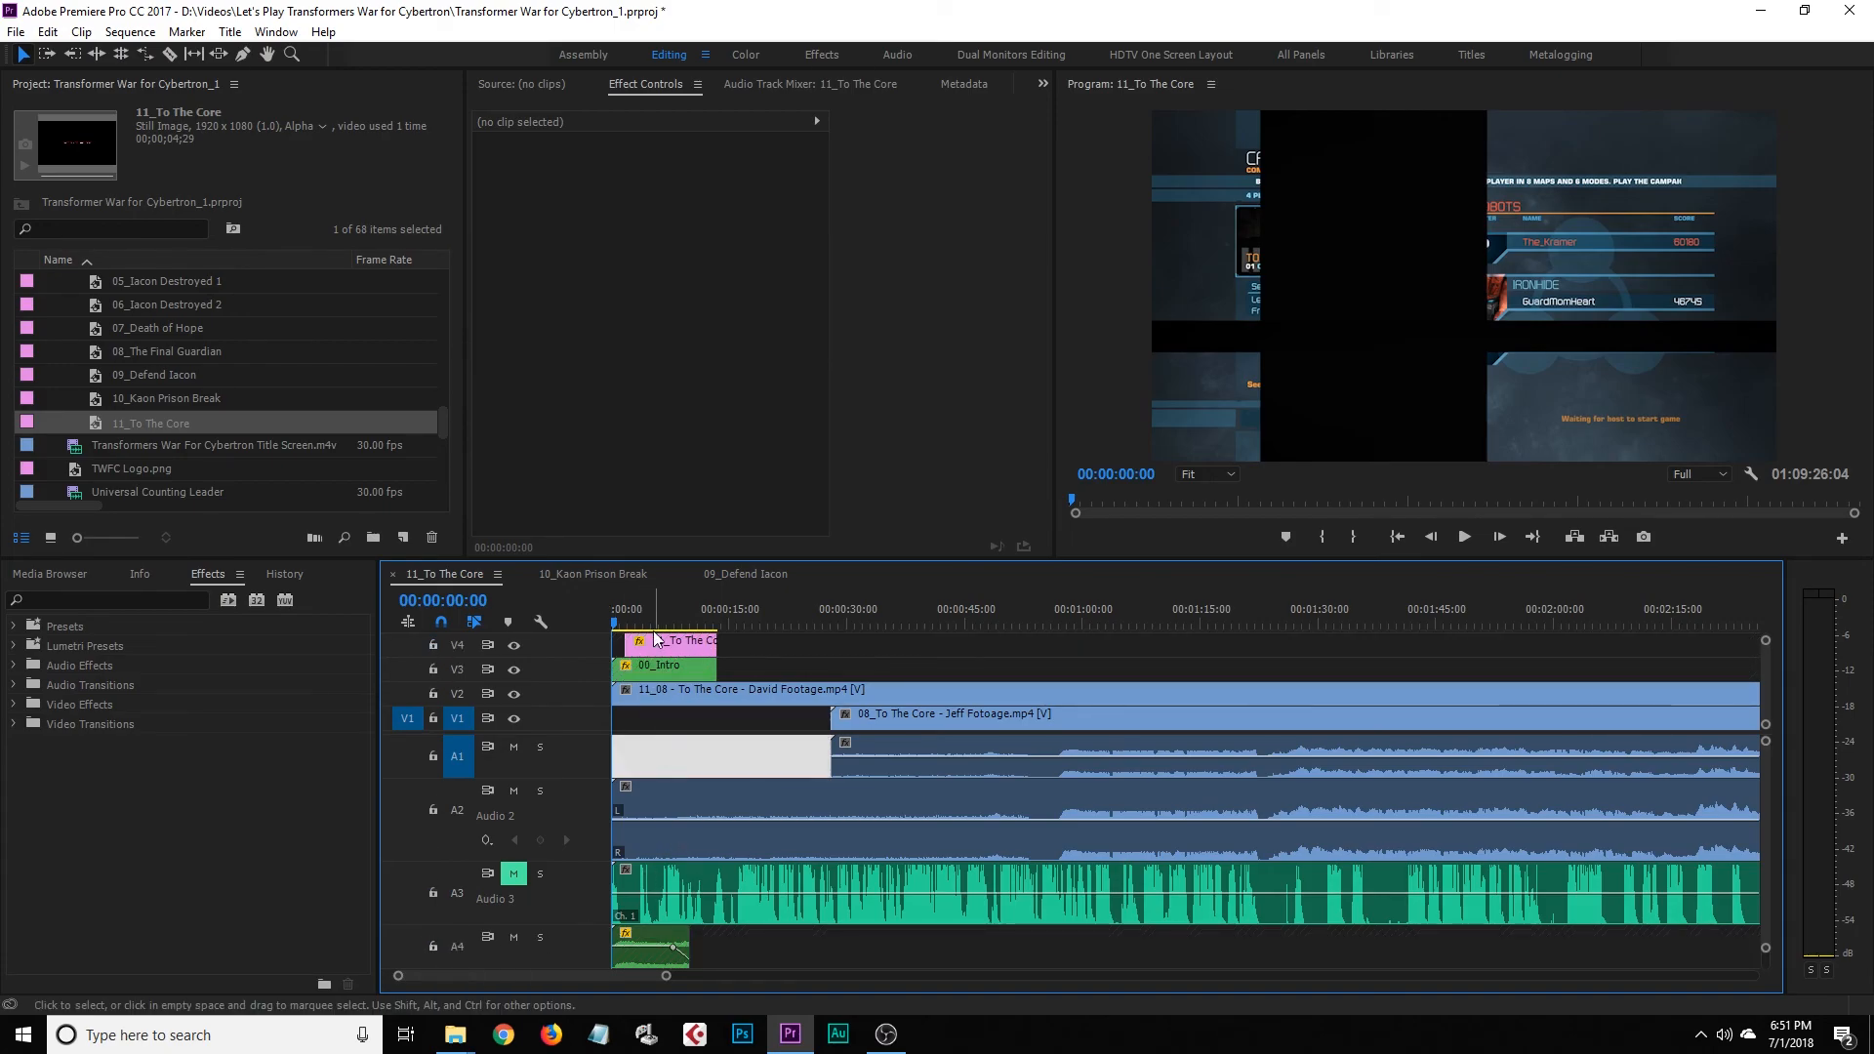
pyautogui.press('space')
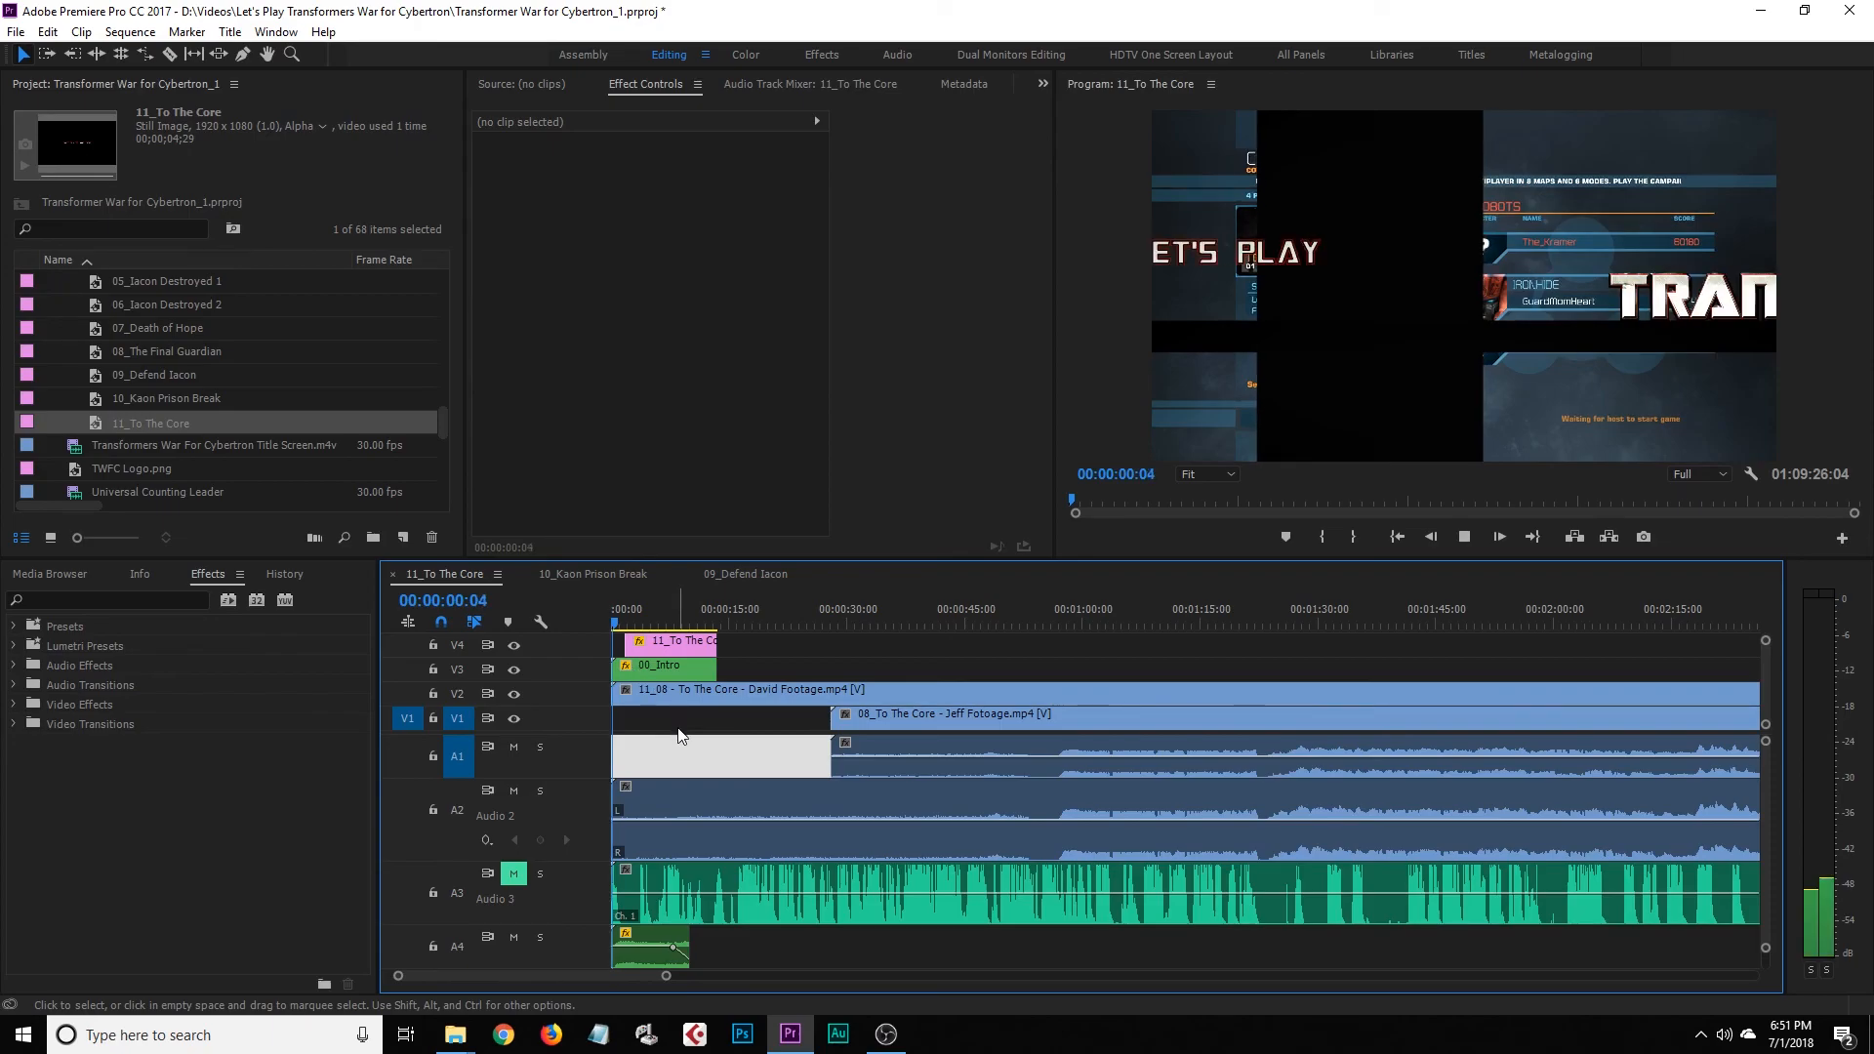
pyautogui.click(678, 722)
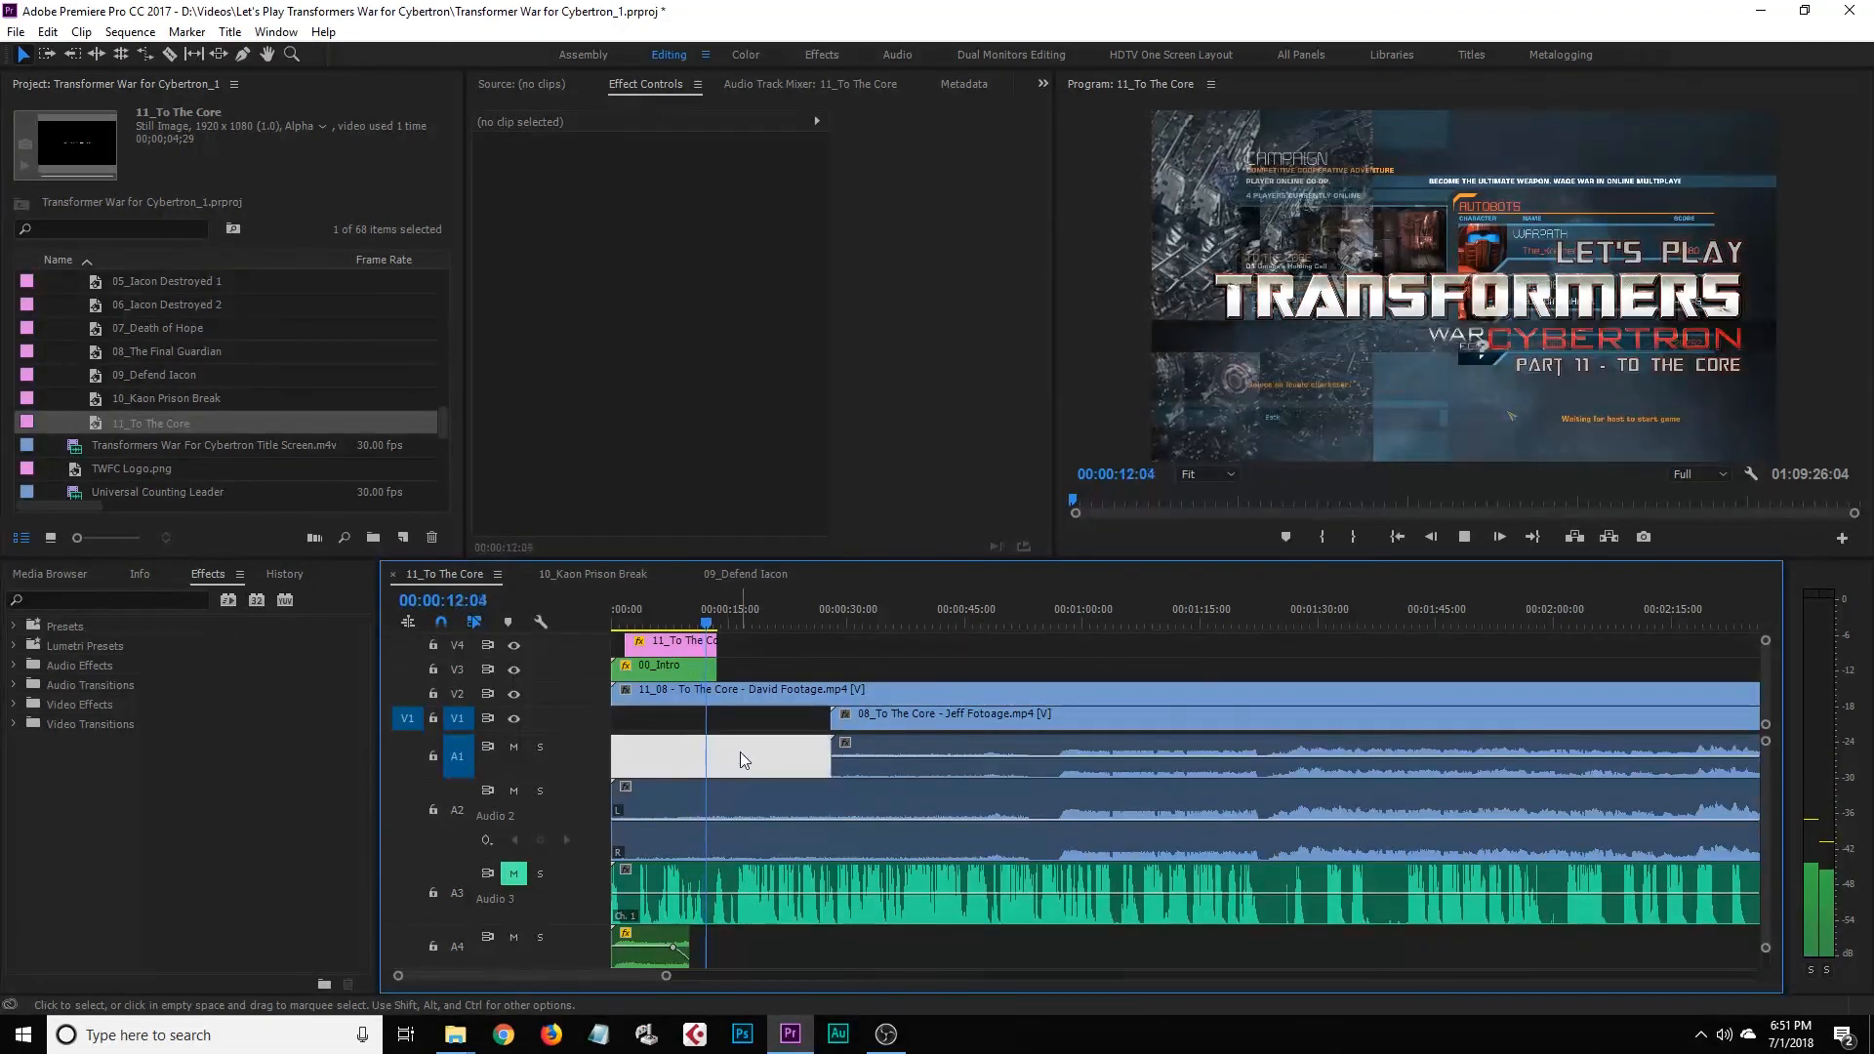
pyautogui.click(740, 752)
pyautogui.press('space')
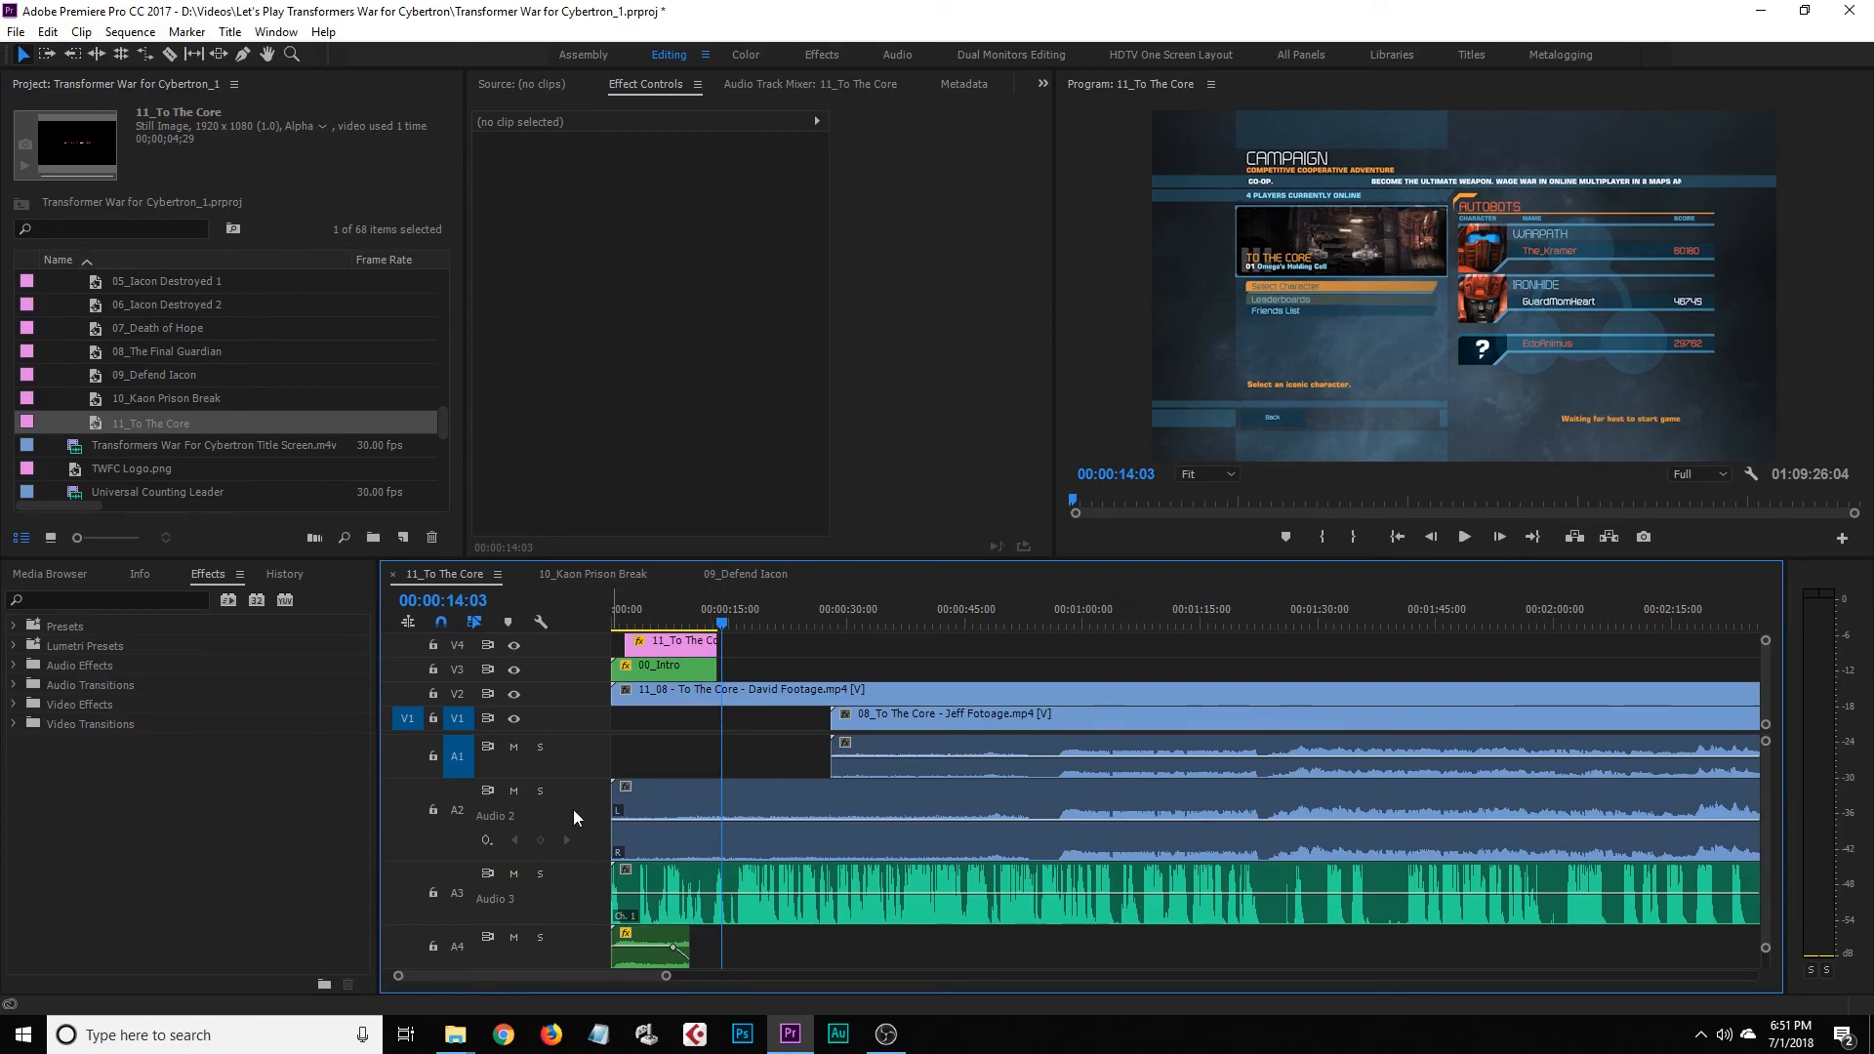
# Mute audio track A3 and add a 100% opacity keyframe to the V2 footage clip at 00:00:14:13
pyautogui.click(515, 874)
pyautogui.moveTo(688, 606)
pyautogui.mouseDown()
pyautogui.moveTo(637, 617)
pyautogui.moveTo(715, 623)
pyautogui.mouseUp()
pyautogui.click(740, 694)
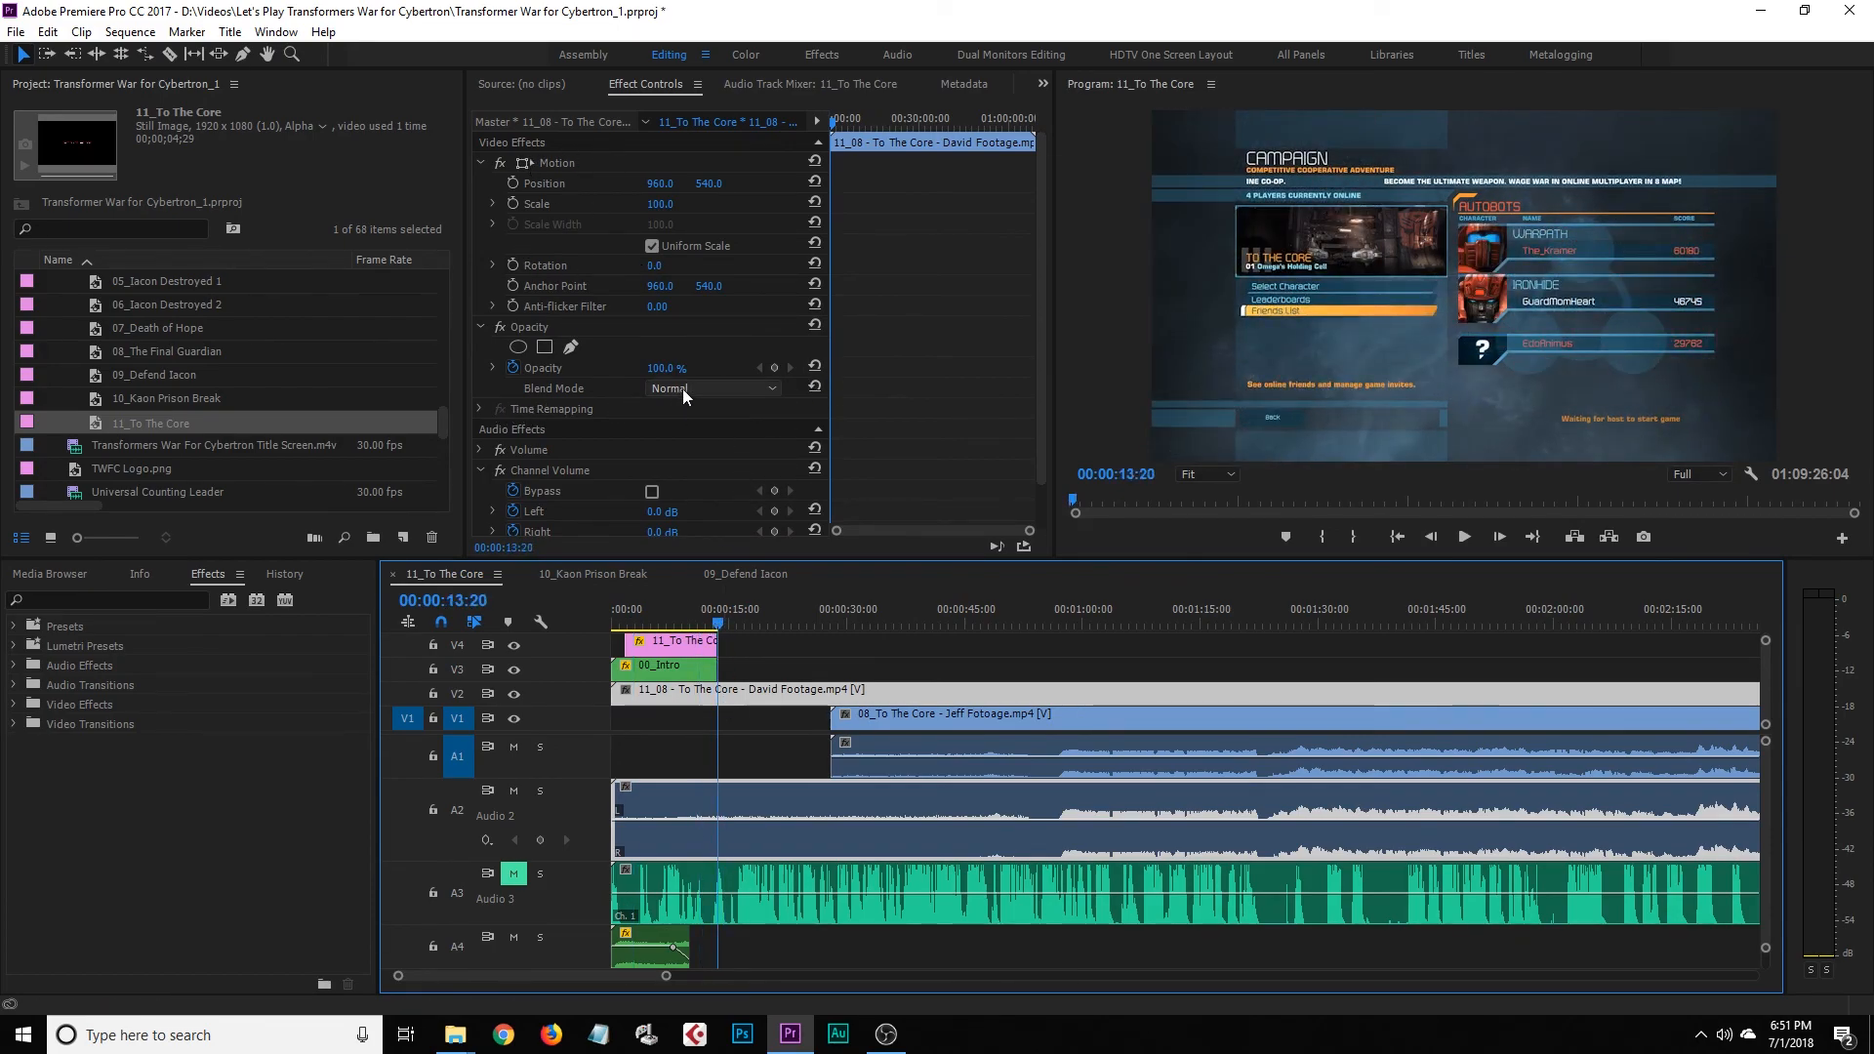
pyautogui.click(725, 625)
pyautogui.click(724, 625)
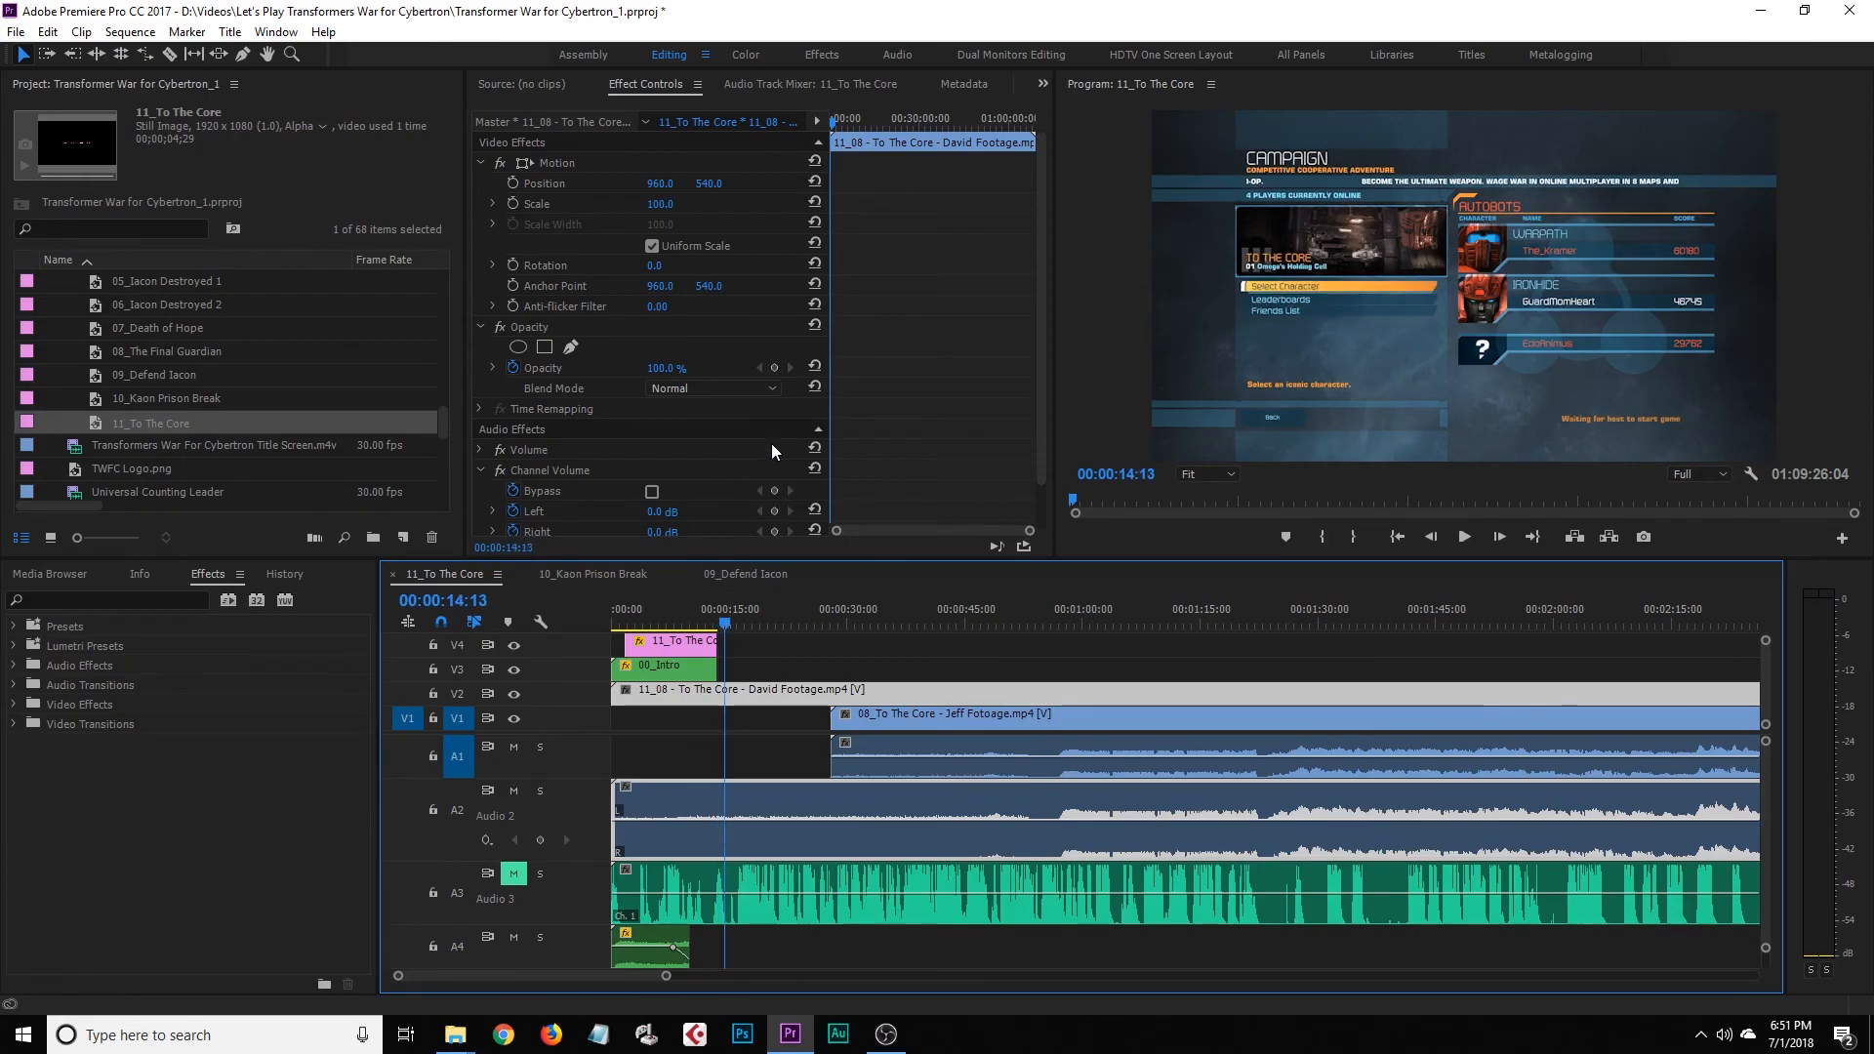
pyautogui.click(774, 368)
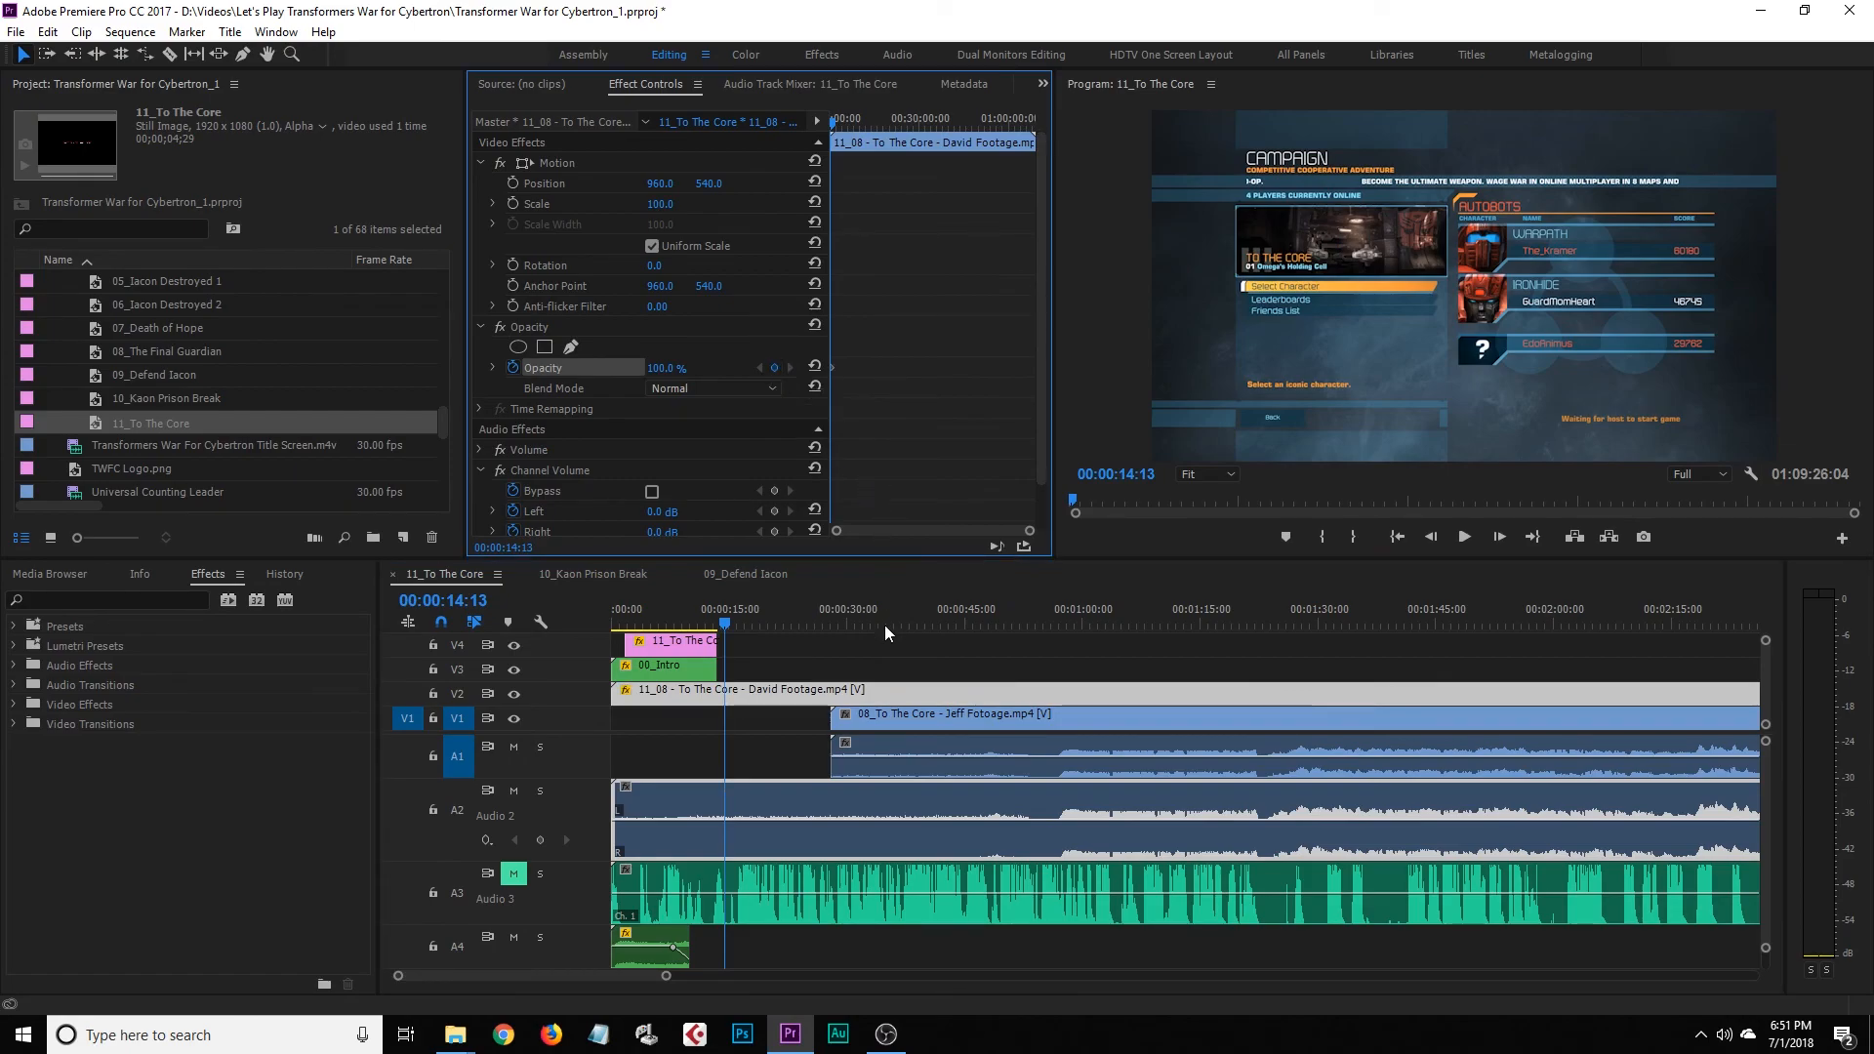
# Keyframe the V2 footage clip's opacity at 00:00:12:09, trying 50% before settling on 30%
pyautogui.click(725, 627)
pyautogui.moveTo(724, 627); pyautogui.dragTo(708, 629)
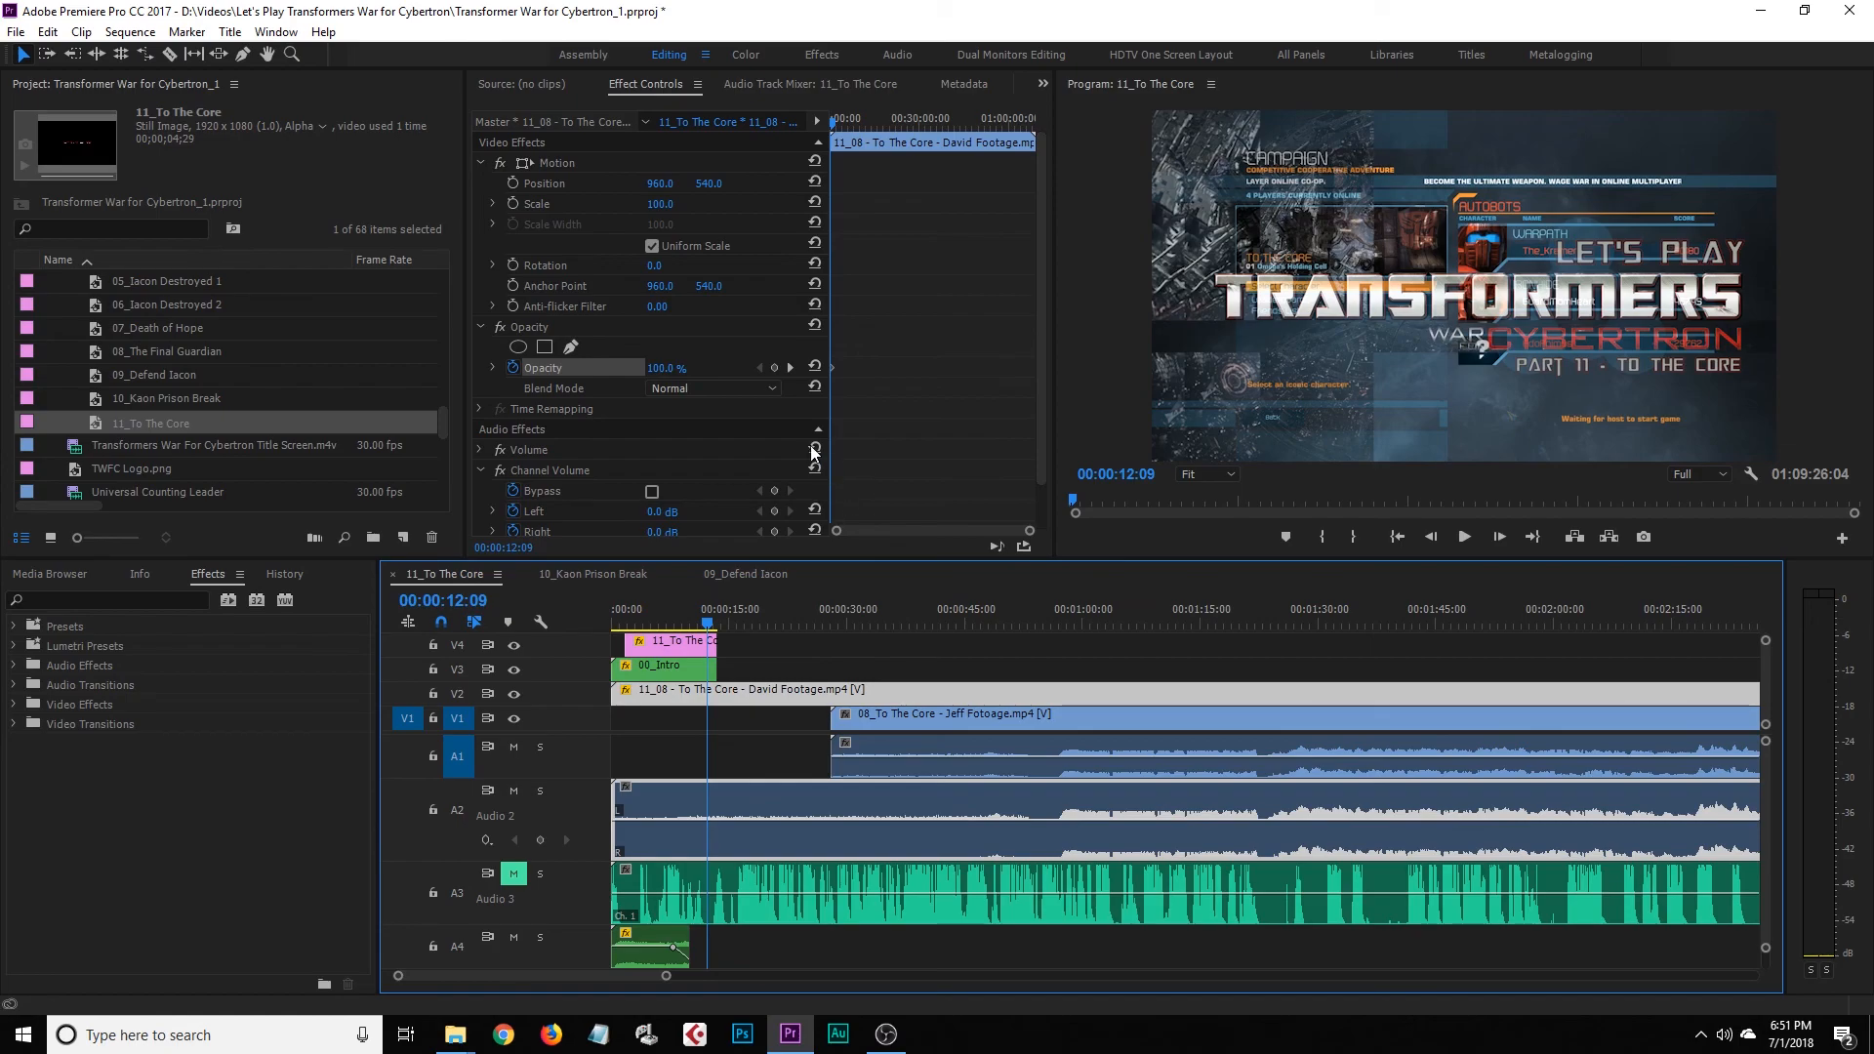
pyautogui.click(723, 372)
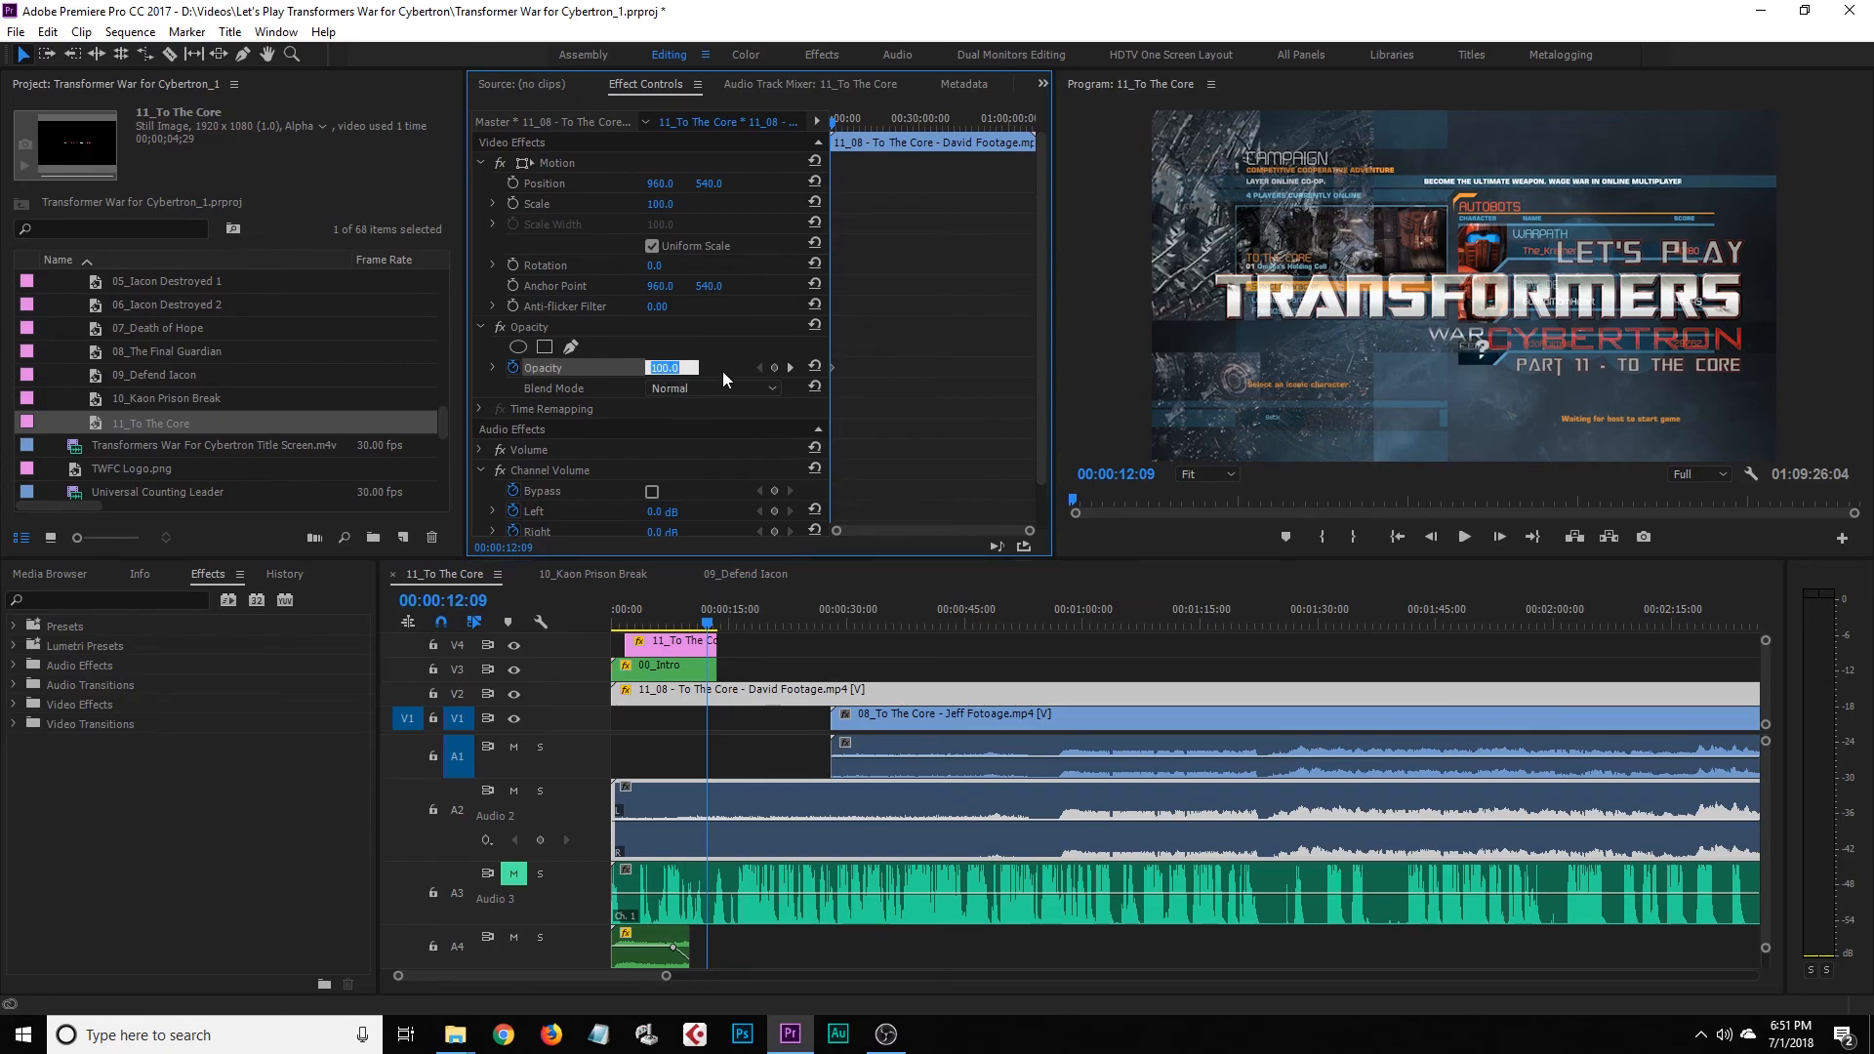
pyautogui.write('50')
pyautogui.press('Return')
pyautogui.click(662, 369)
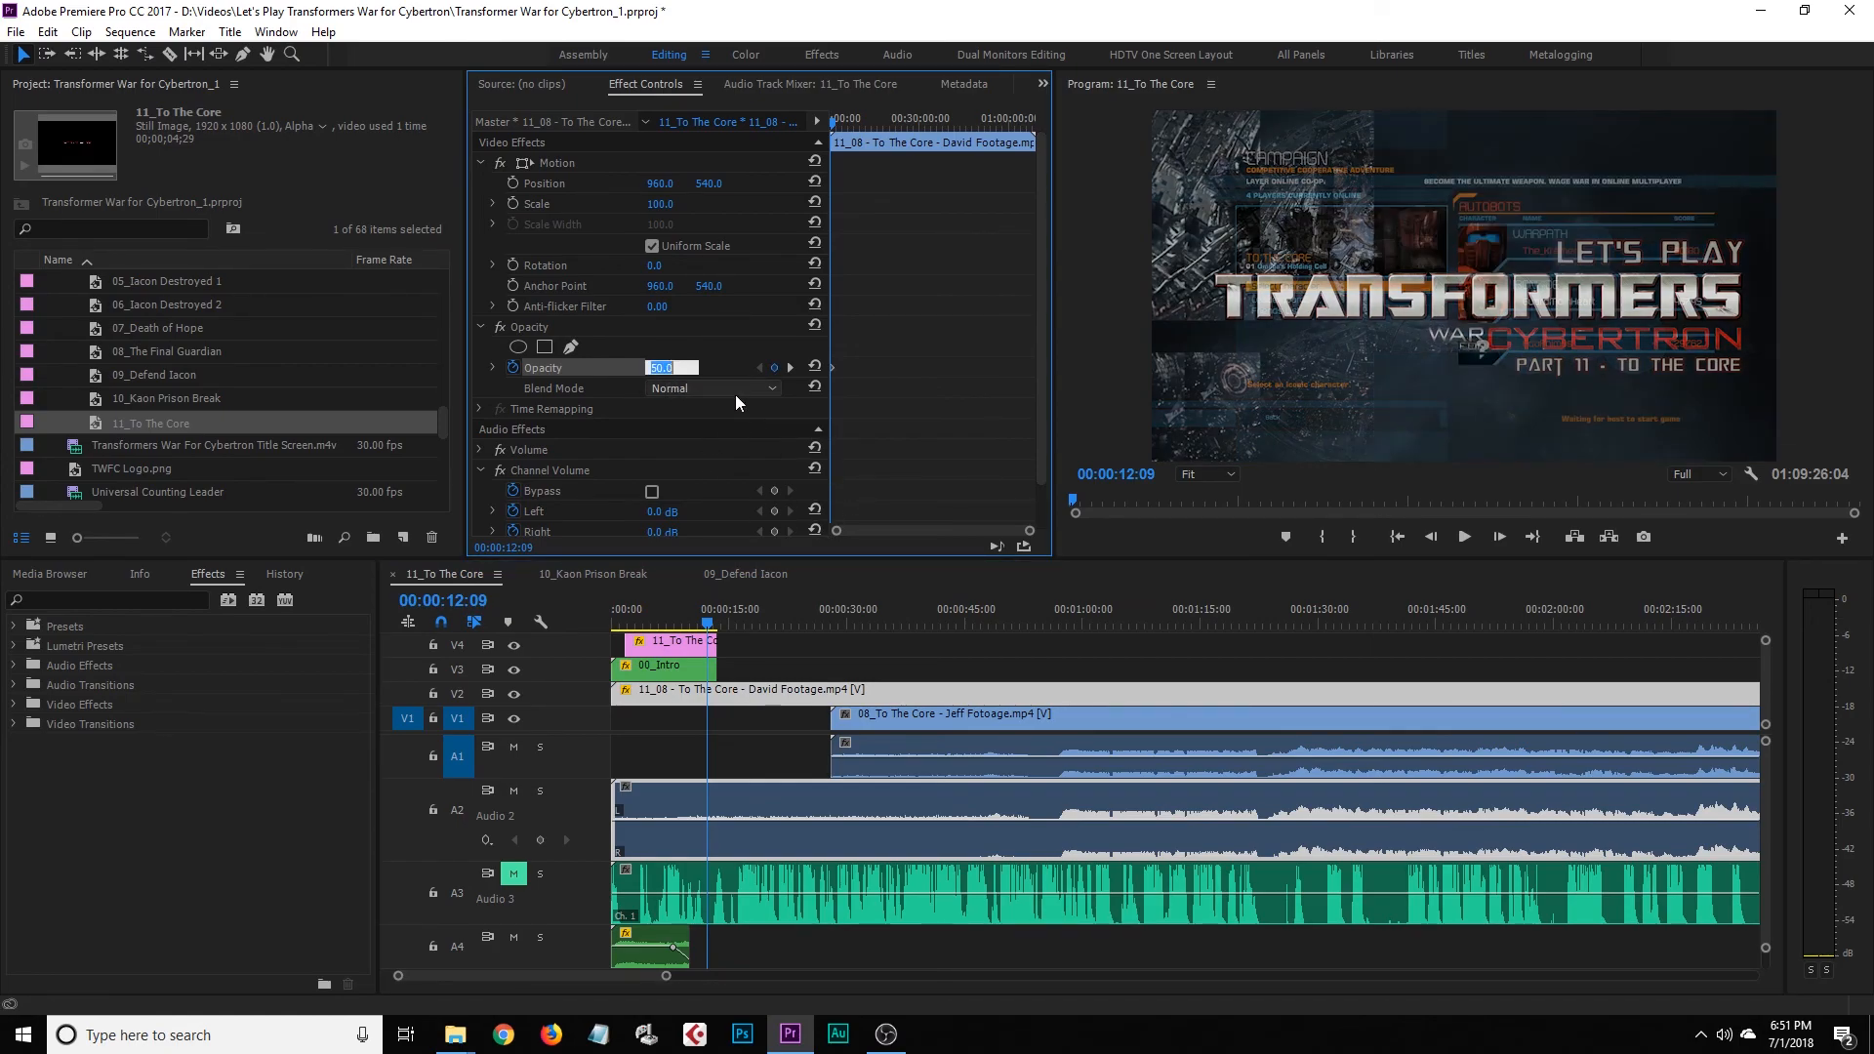
pyautogui.write('30')
pyautogui.press('Return')
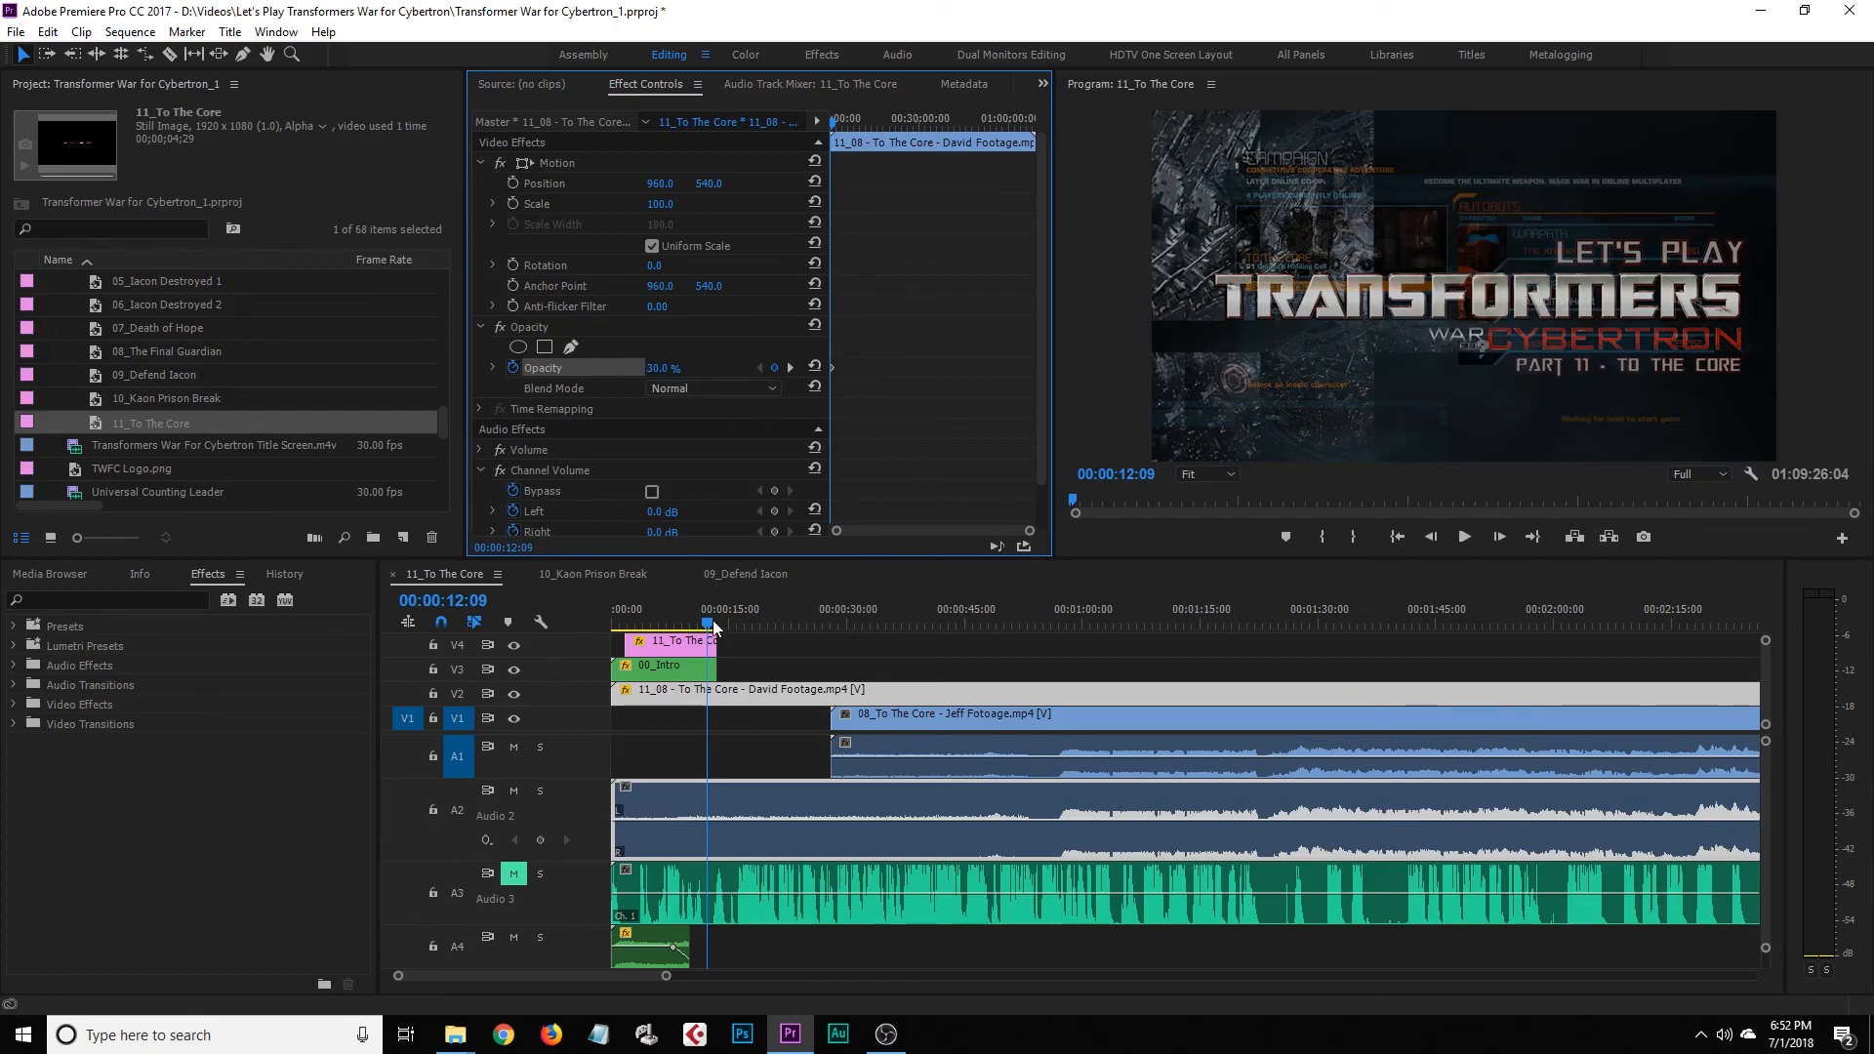
# Try setting the V2 footage clip's opacity to 25% at 00:00:06:25
pyautogui.click(678, 623)
pyautogui.moveTo(680, 625)
pyautogui.mouseDown()
pyautogui.moveTo(589, 637)
pyautogui.moveTo(746, 635)
pyautogui.moveTo(665, 640)
pyautogui.mouseUp()
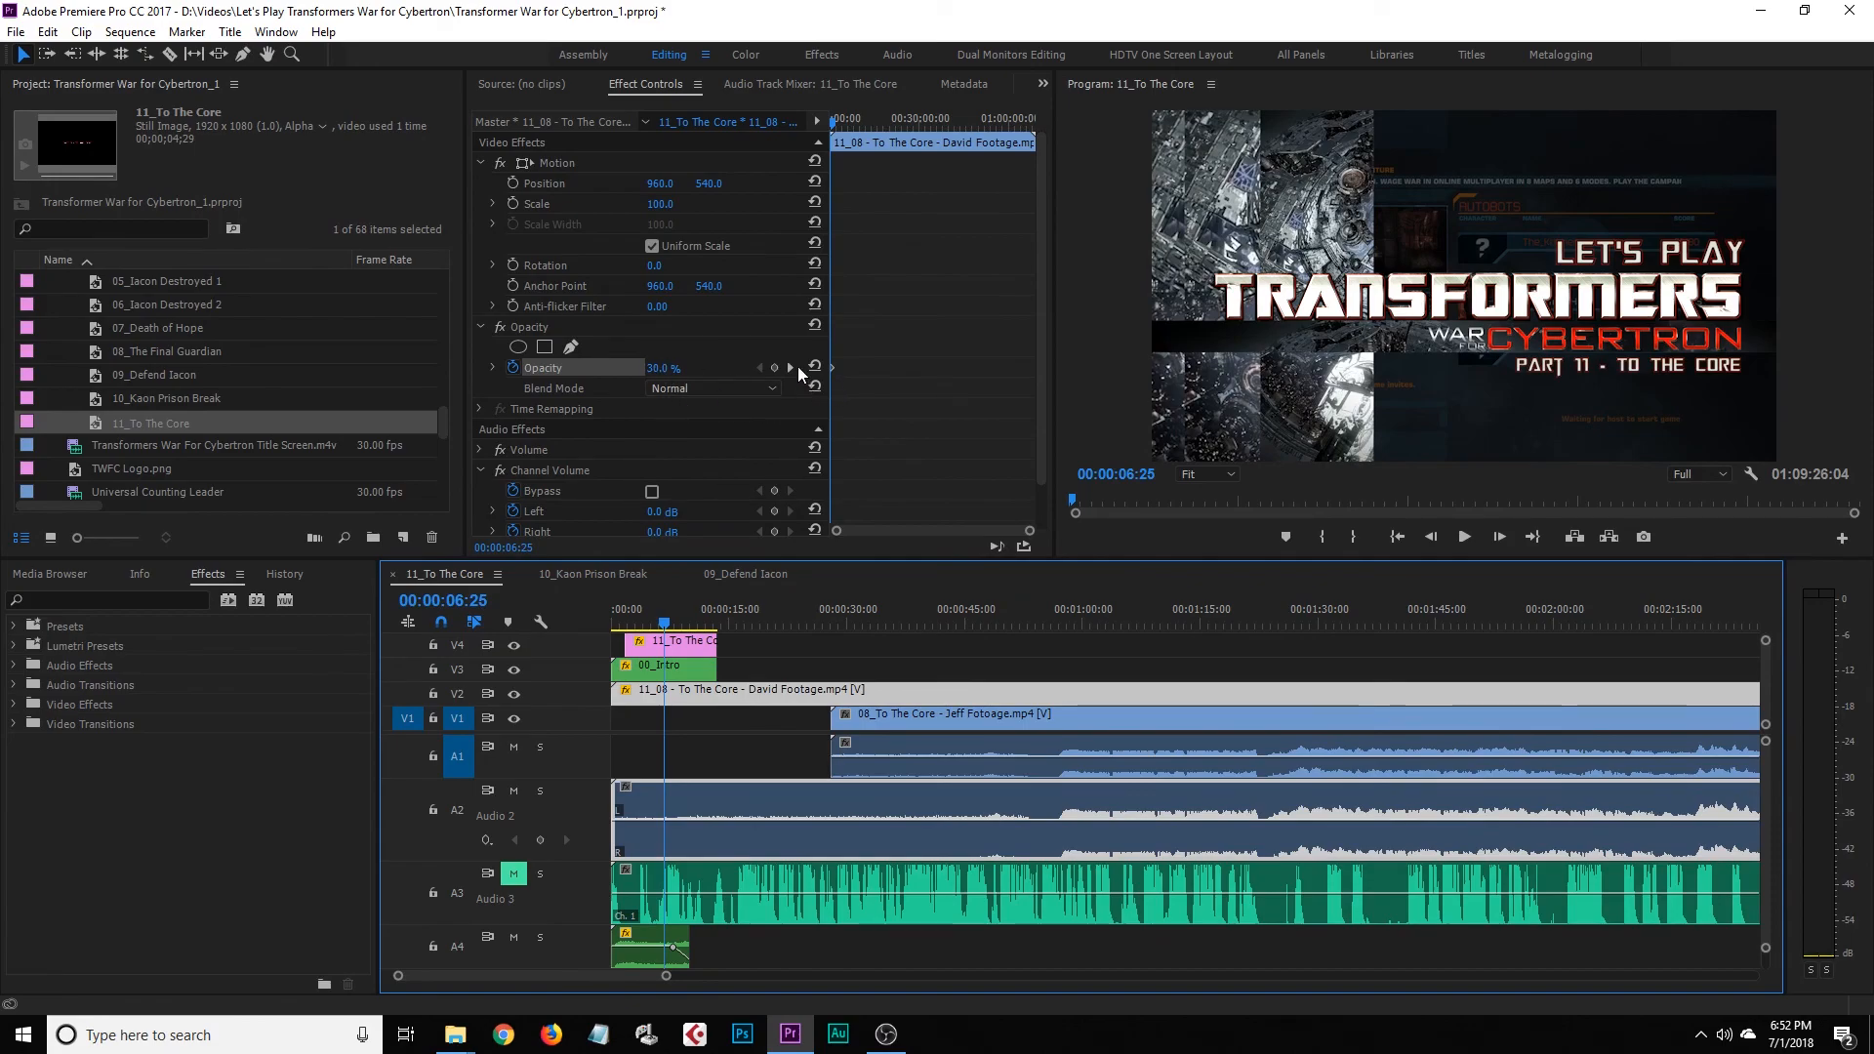
pyautogui.moveTo(1026, 539); pyautogui.dragTo(962, 538)
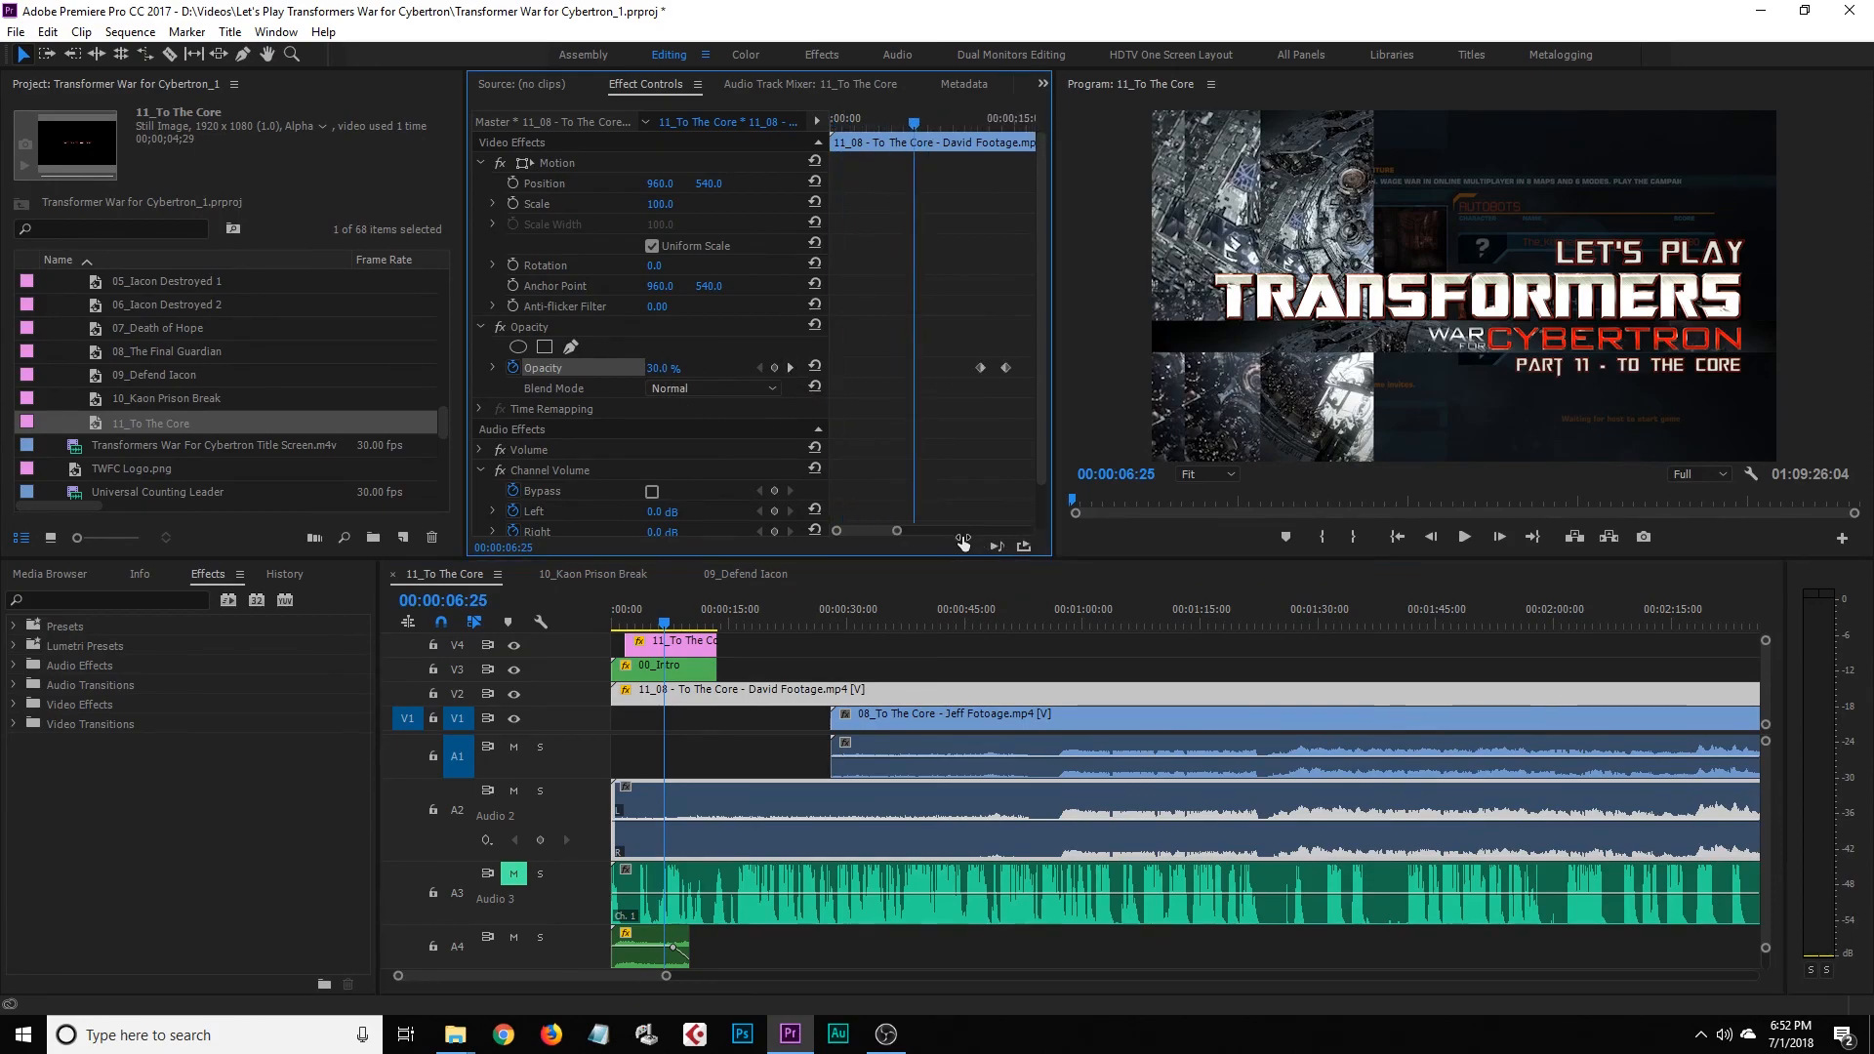
pyautogui.click(979, 369)
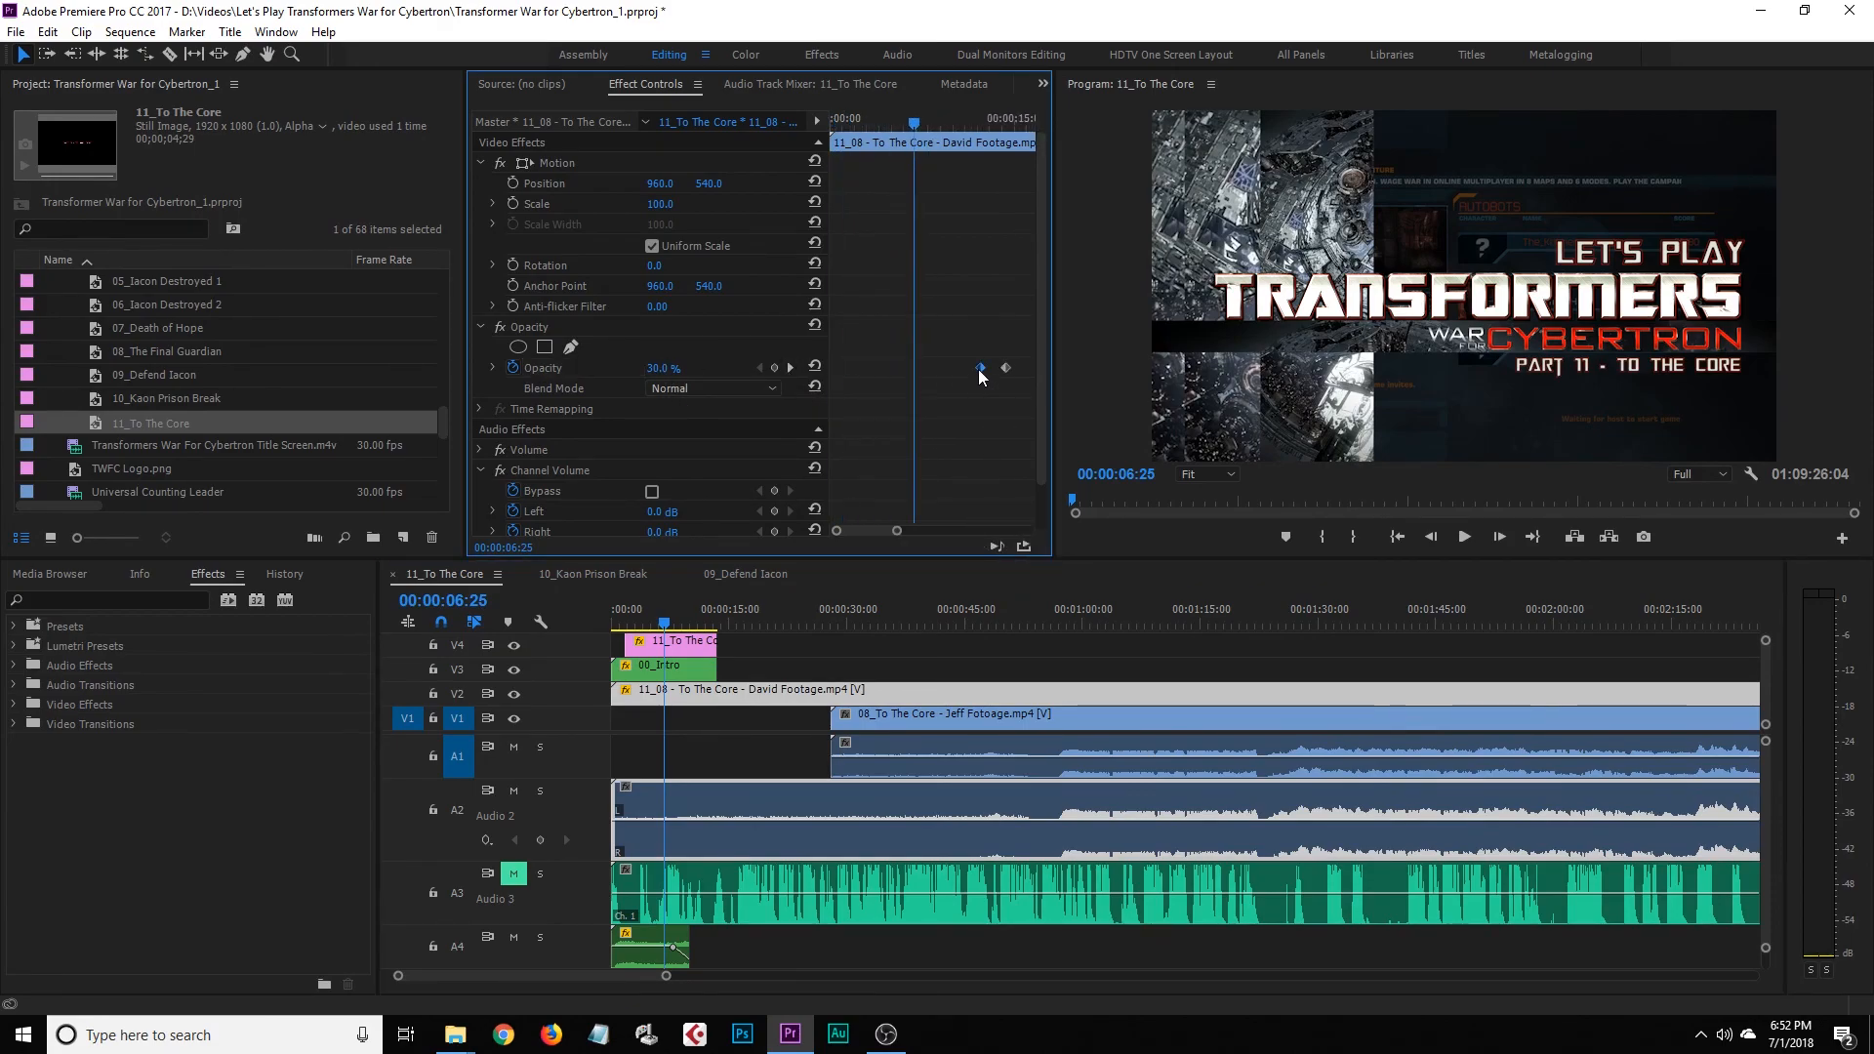
pyautogui.click(664, 369)
pyautogui.write('25')
pyautogui.press('Return')
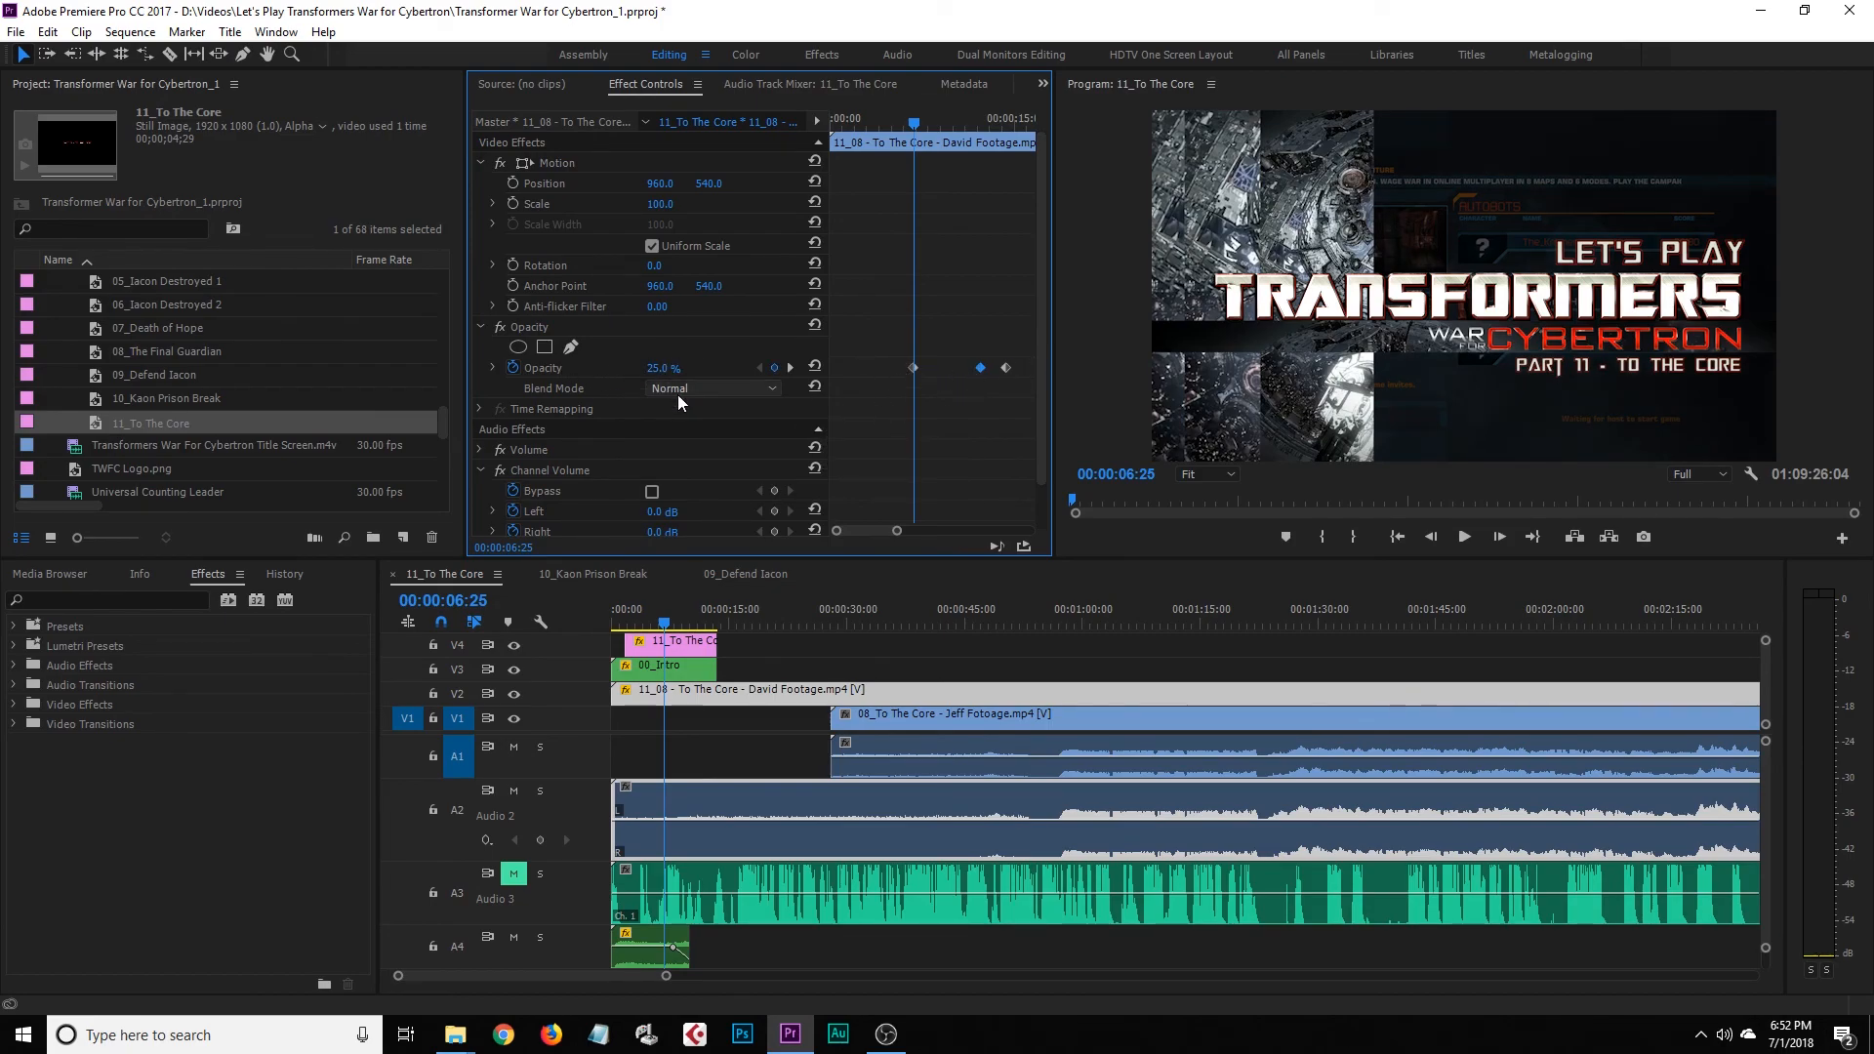
# Set the V2 footage clip's opacity keyframe at 00:00:12:09 to 15%
pyautogui.click(981, 123)
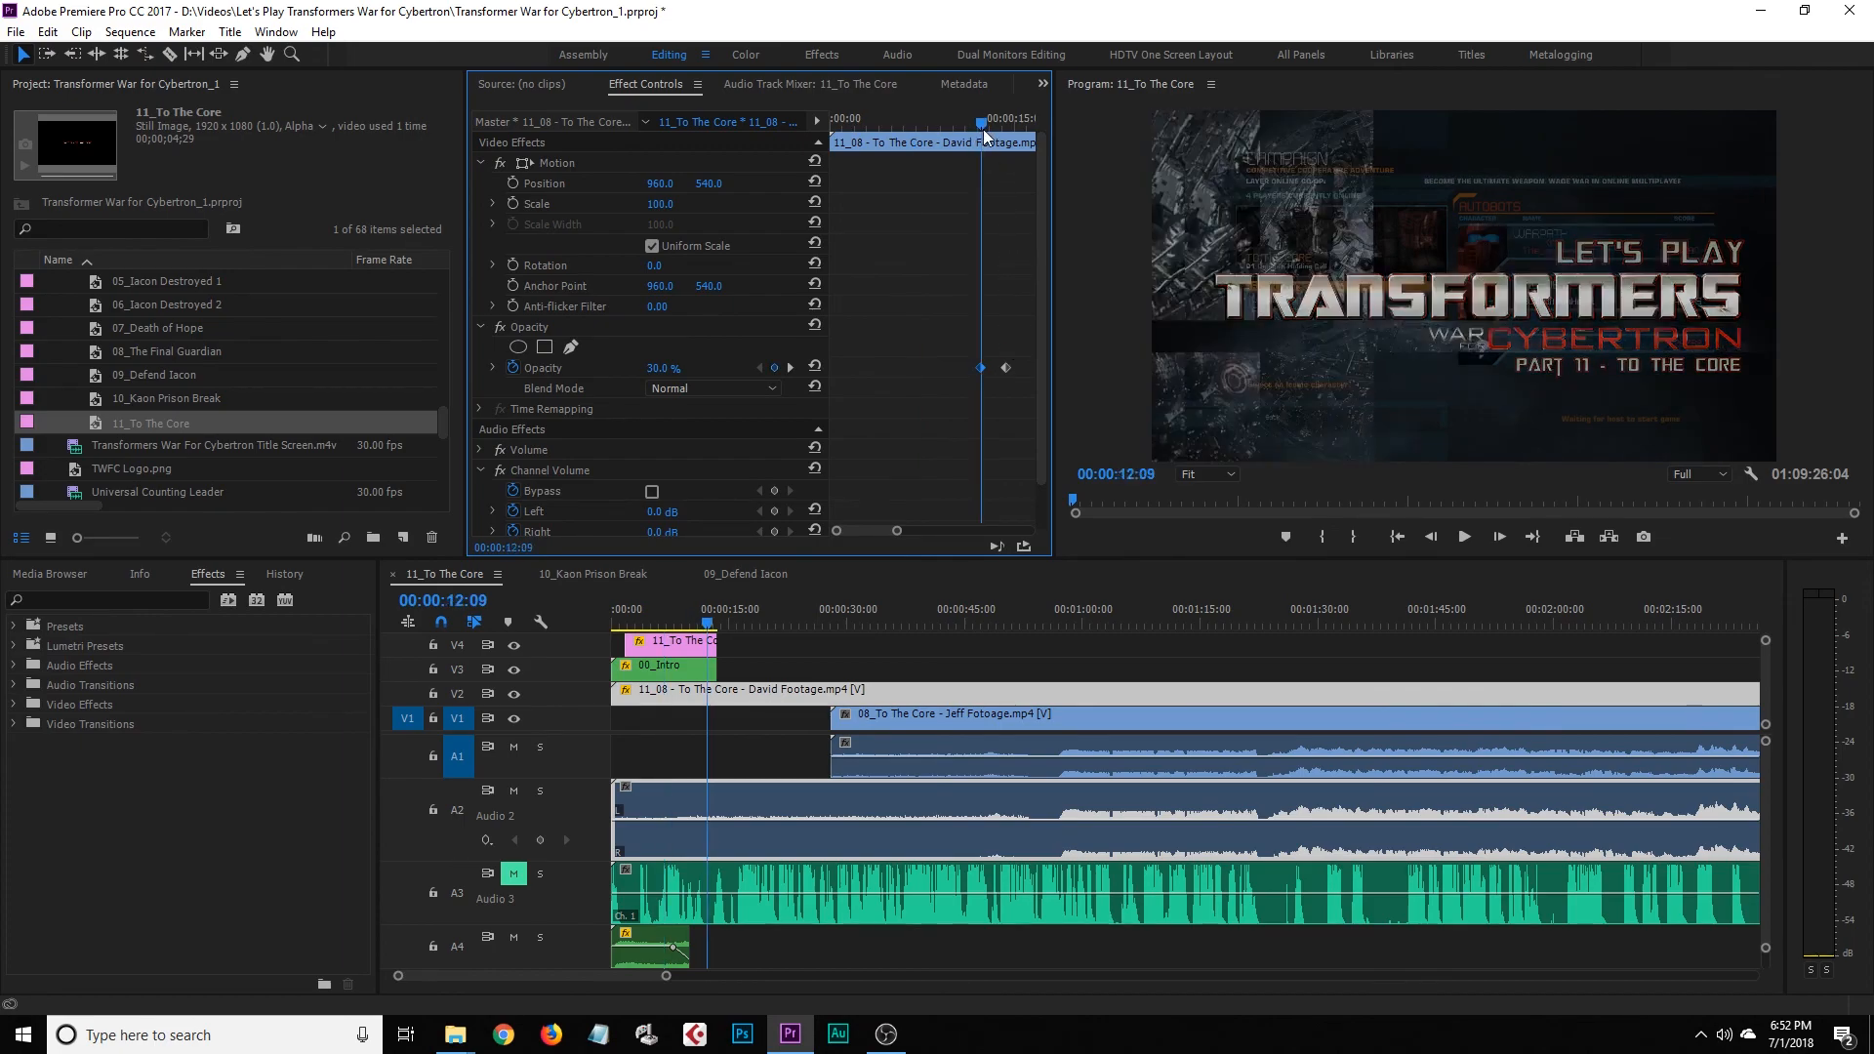
pyautogui.click(672, 368)
pyautogui.write('15')
pyautogui.press('Return')
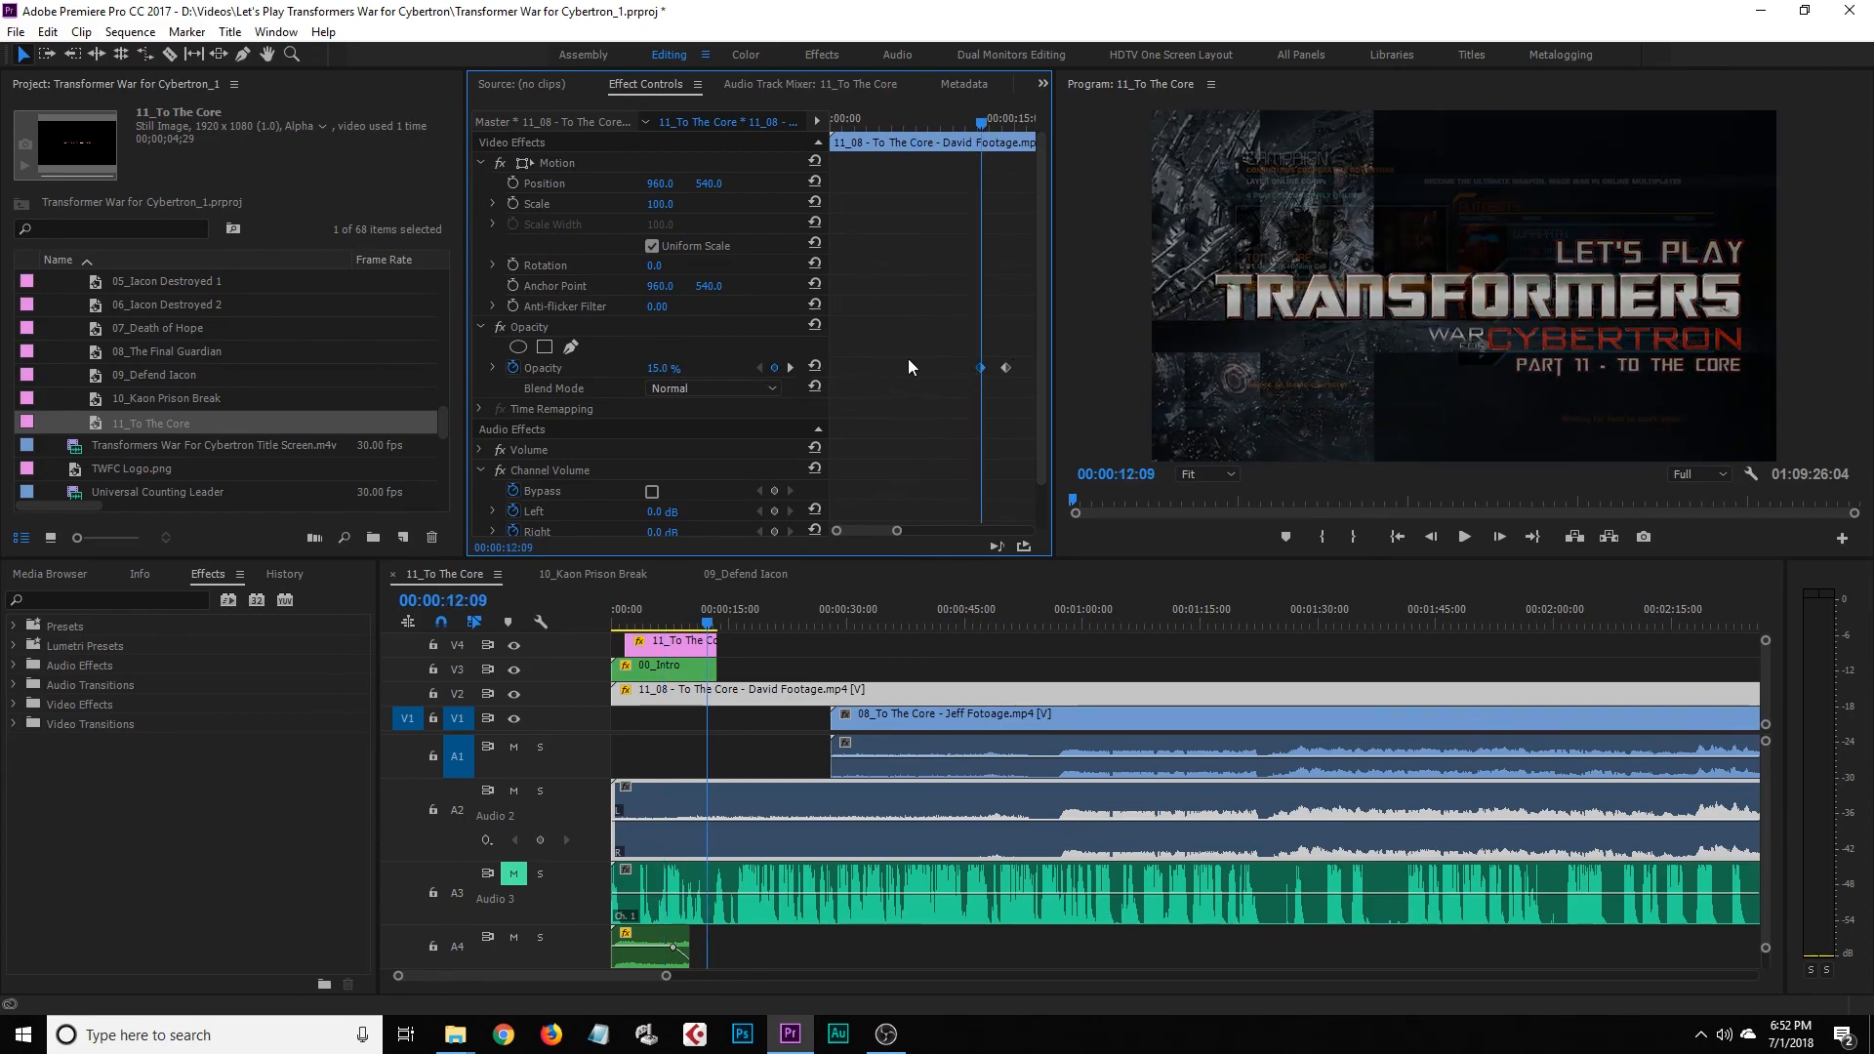
# Add a 15% opacity keyframe to the V2 footage clip at 00:00:01:27 and set its opacity to 0% at the sequence start
pyautogui.moveTo(943, 128); pyautogui.dragTo(808, 144)
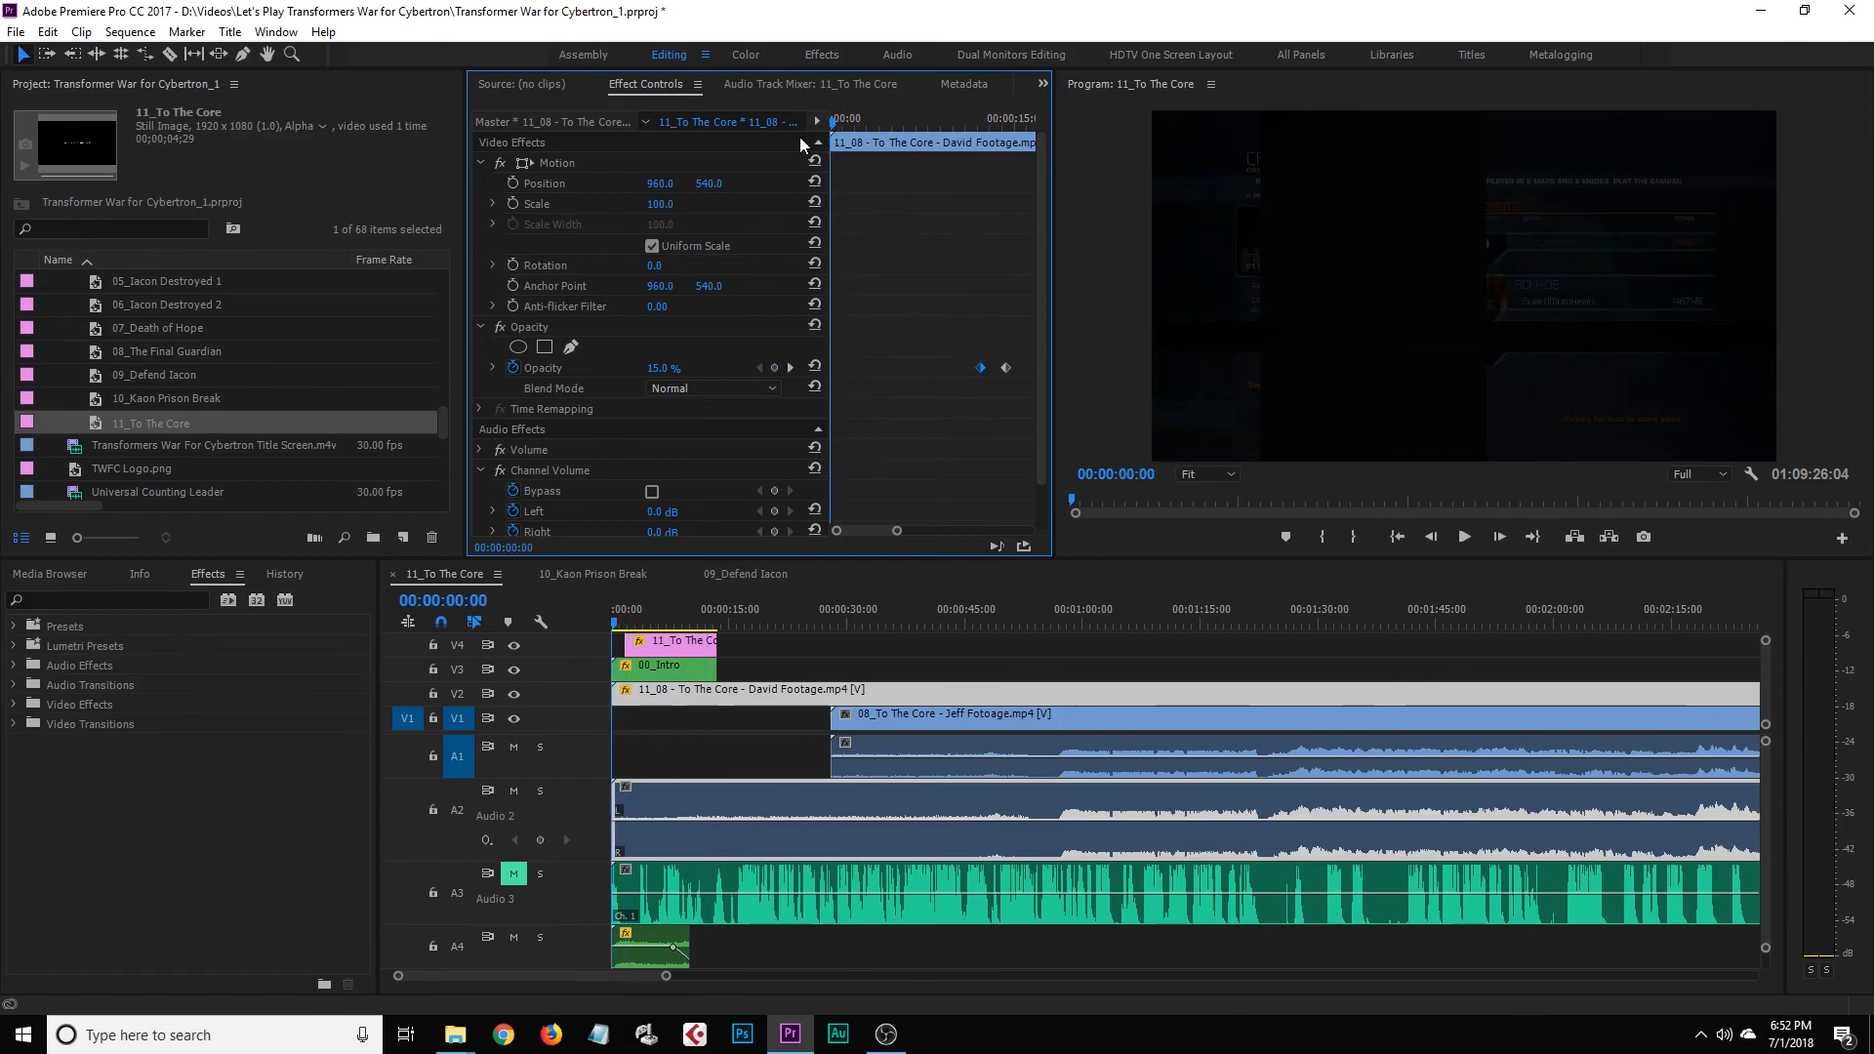
pyautogui.click(571, 696)
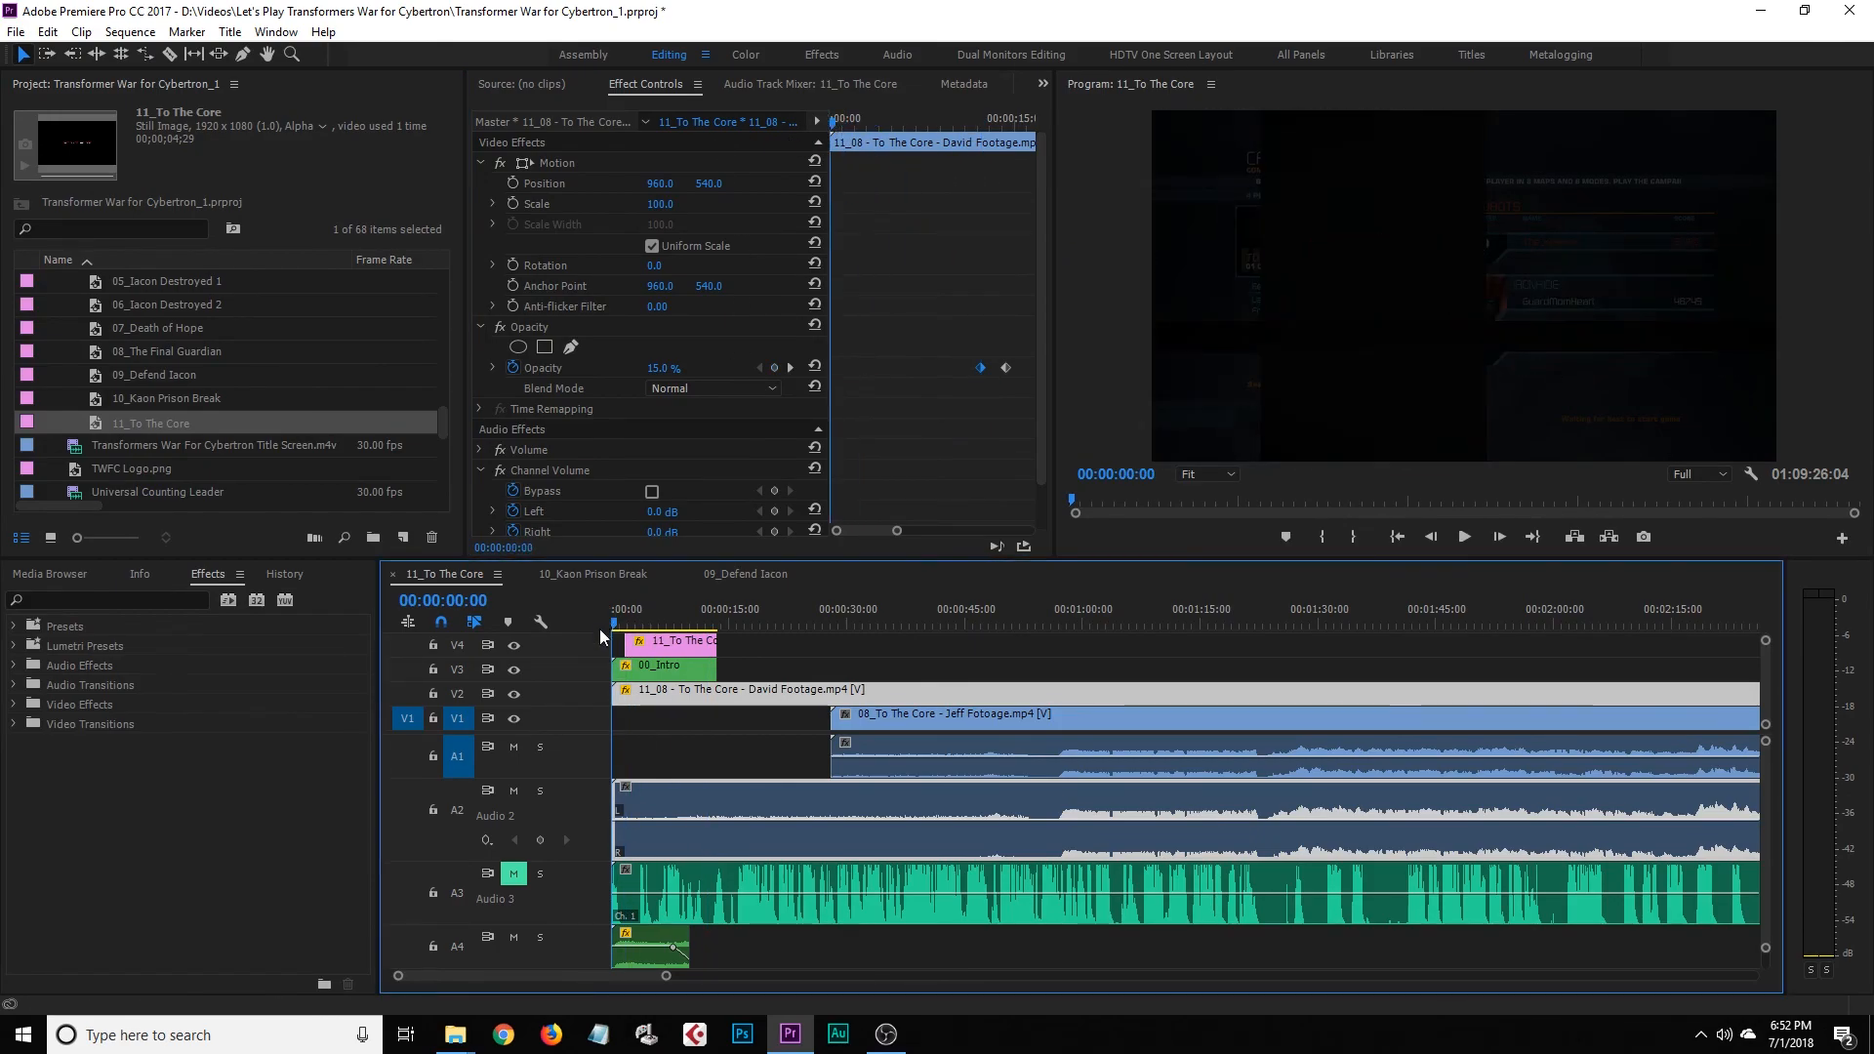
pyautogui.moveTo(841, 126); pyautogui.dragTo(858, 126)
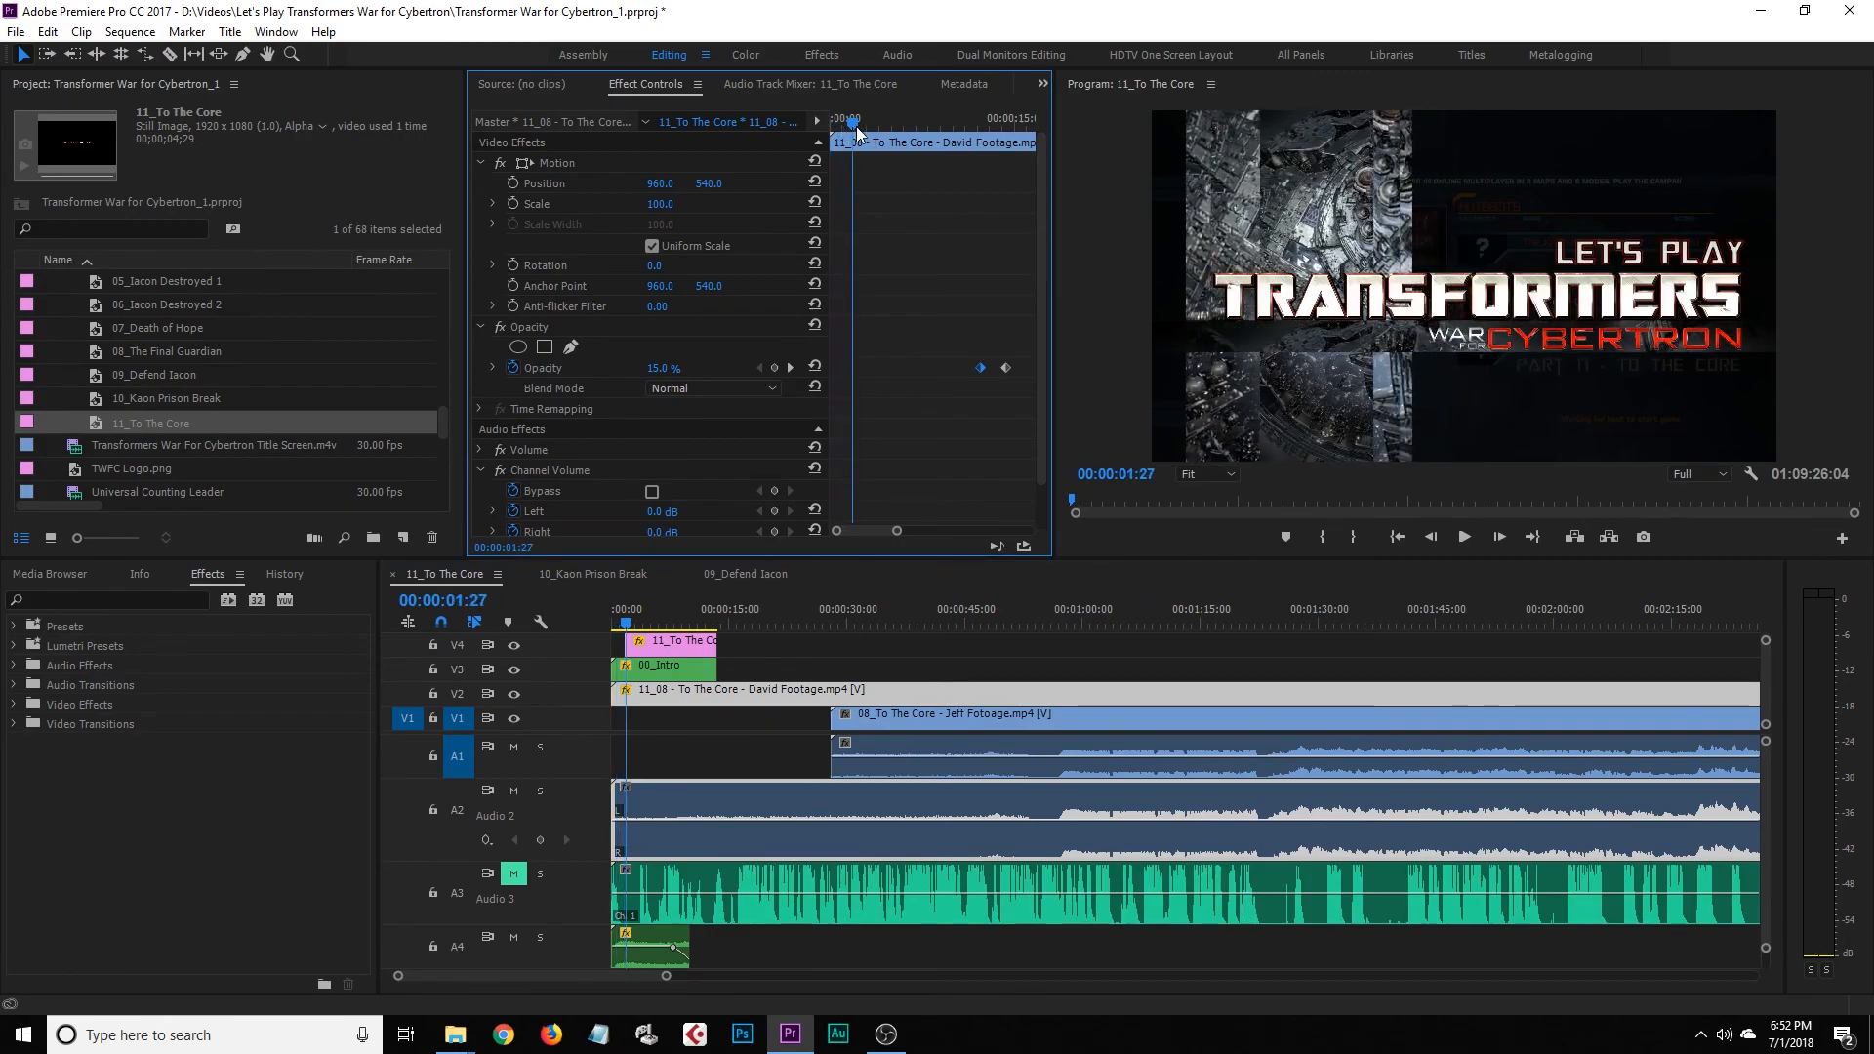
pyautogui.click(776, 368)
pyautogui.press('Home')
pyautogui.moveTo(663, 369); pyautogui.dragTo(645, 369)
# Scrub through the intro to 00:00:12:21 and back to the start to check the footage's opacity fades
pyautogui.moveTo(845, 121)
pyautogui.mouseDown()
pyautogui.moveTo(822, 125)
pyautogui.moveTo(847, 128)
pyautogui.mouseUp()
pyautogui.moveTo(852, 131); pyautogui.dragTo(986, 156)
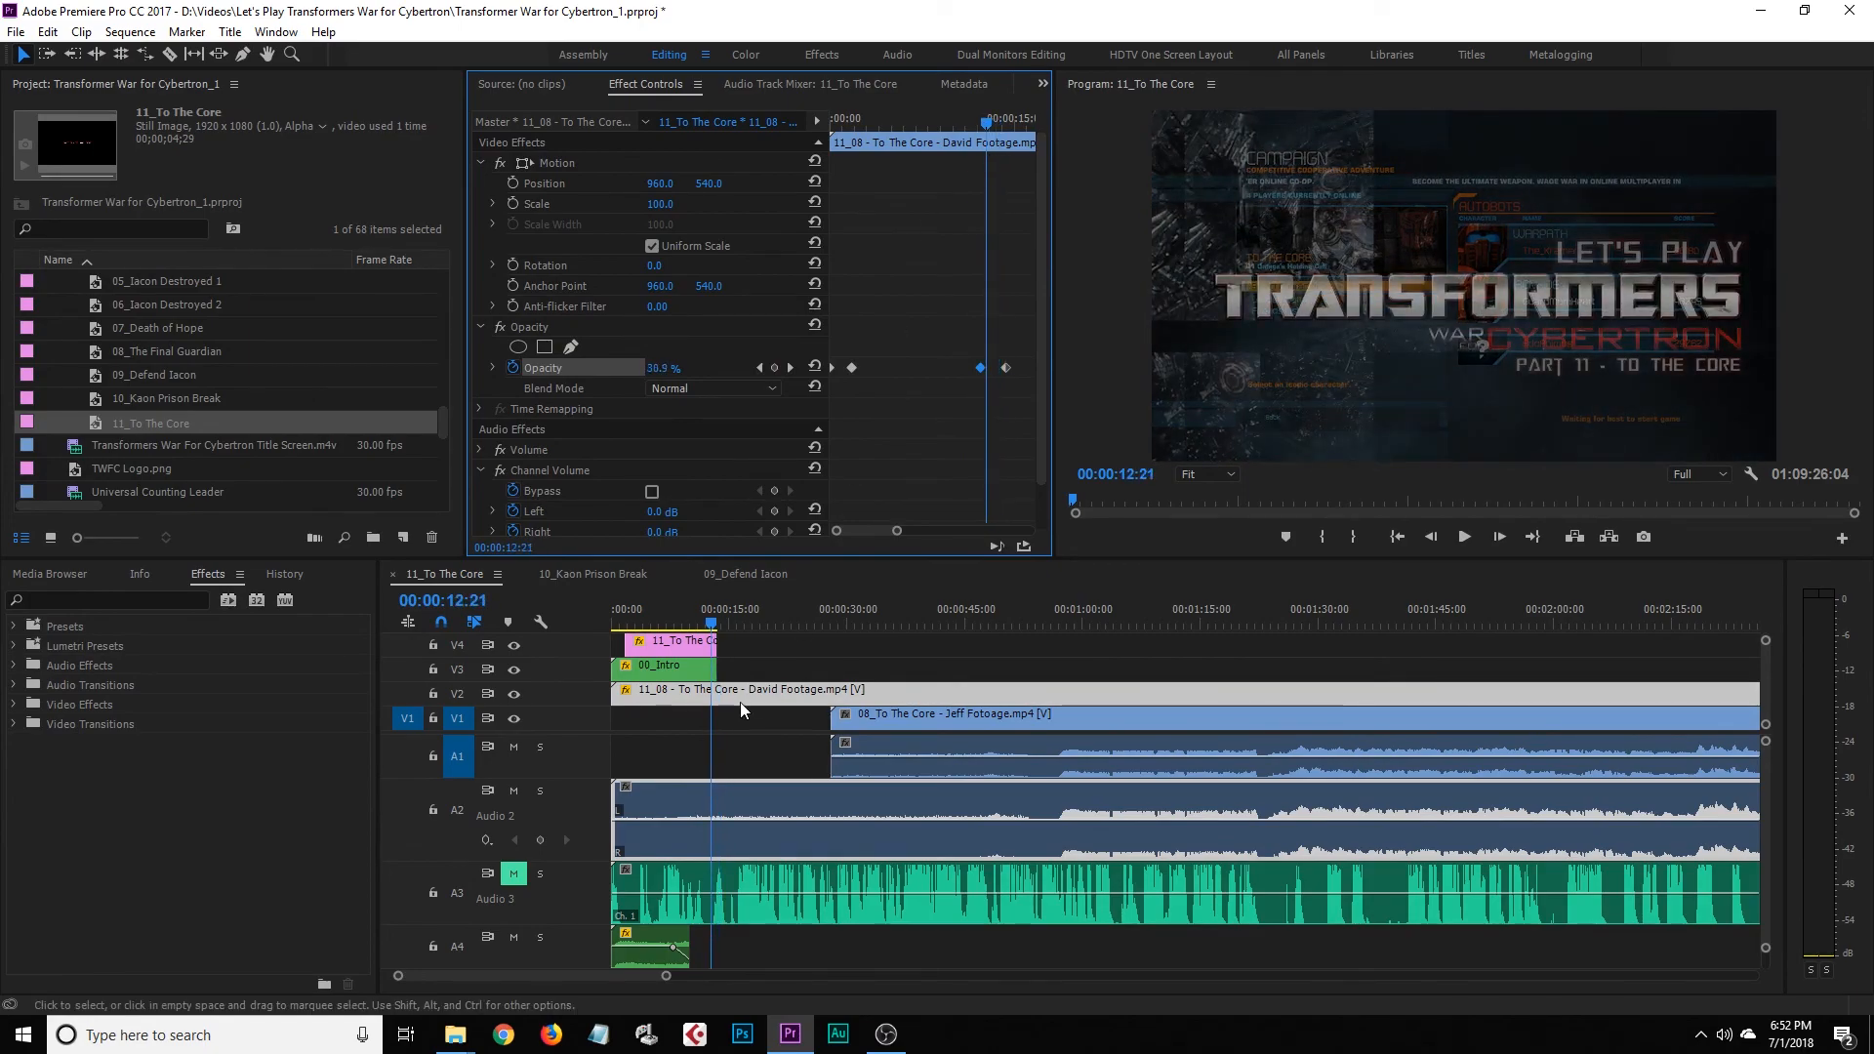
pyautogui.moveTo(989, 123); pyautogui.dragTo(811, 168)
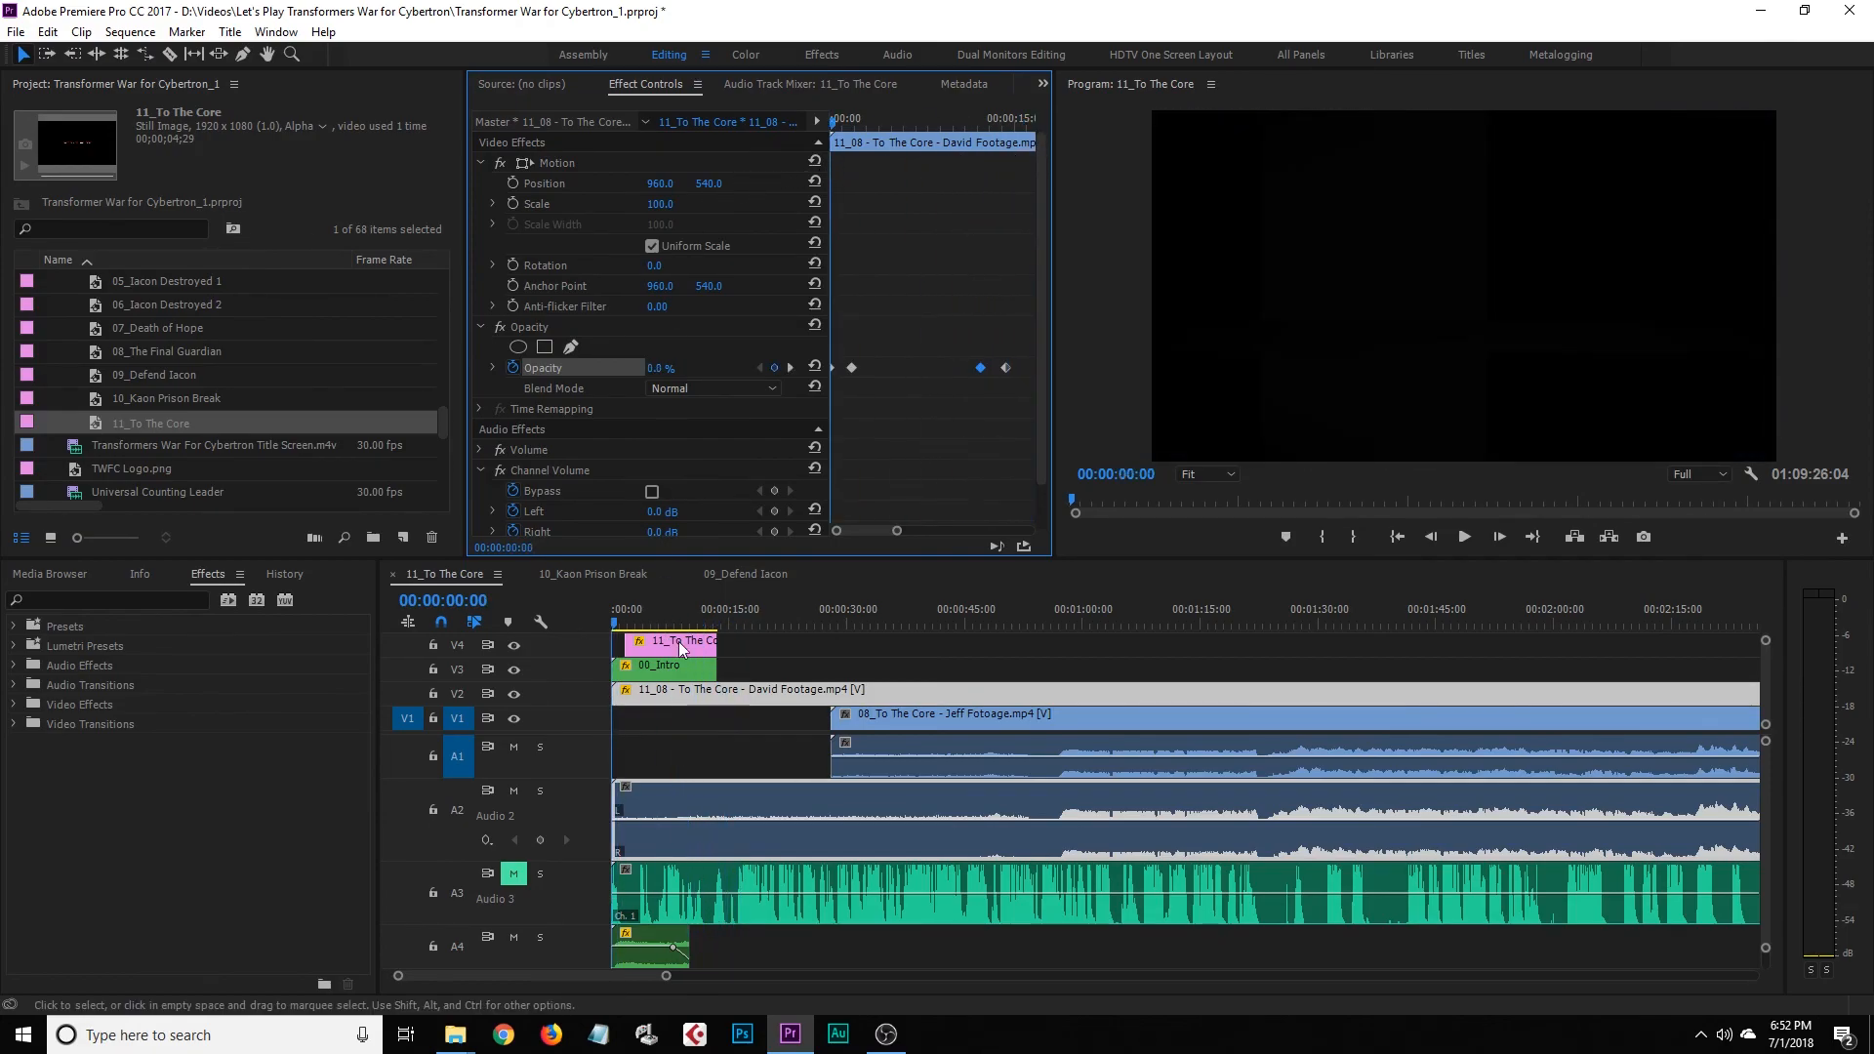
# Play the first two seconds of the sequence to check how the title blends over the faded footage
pyautogui.click(728, 720)
pyautogui.click(669, 762)
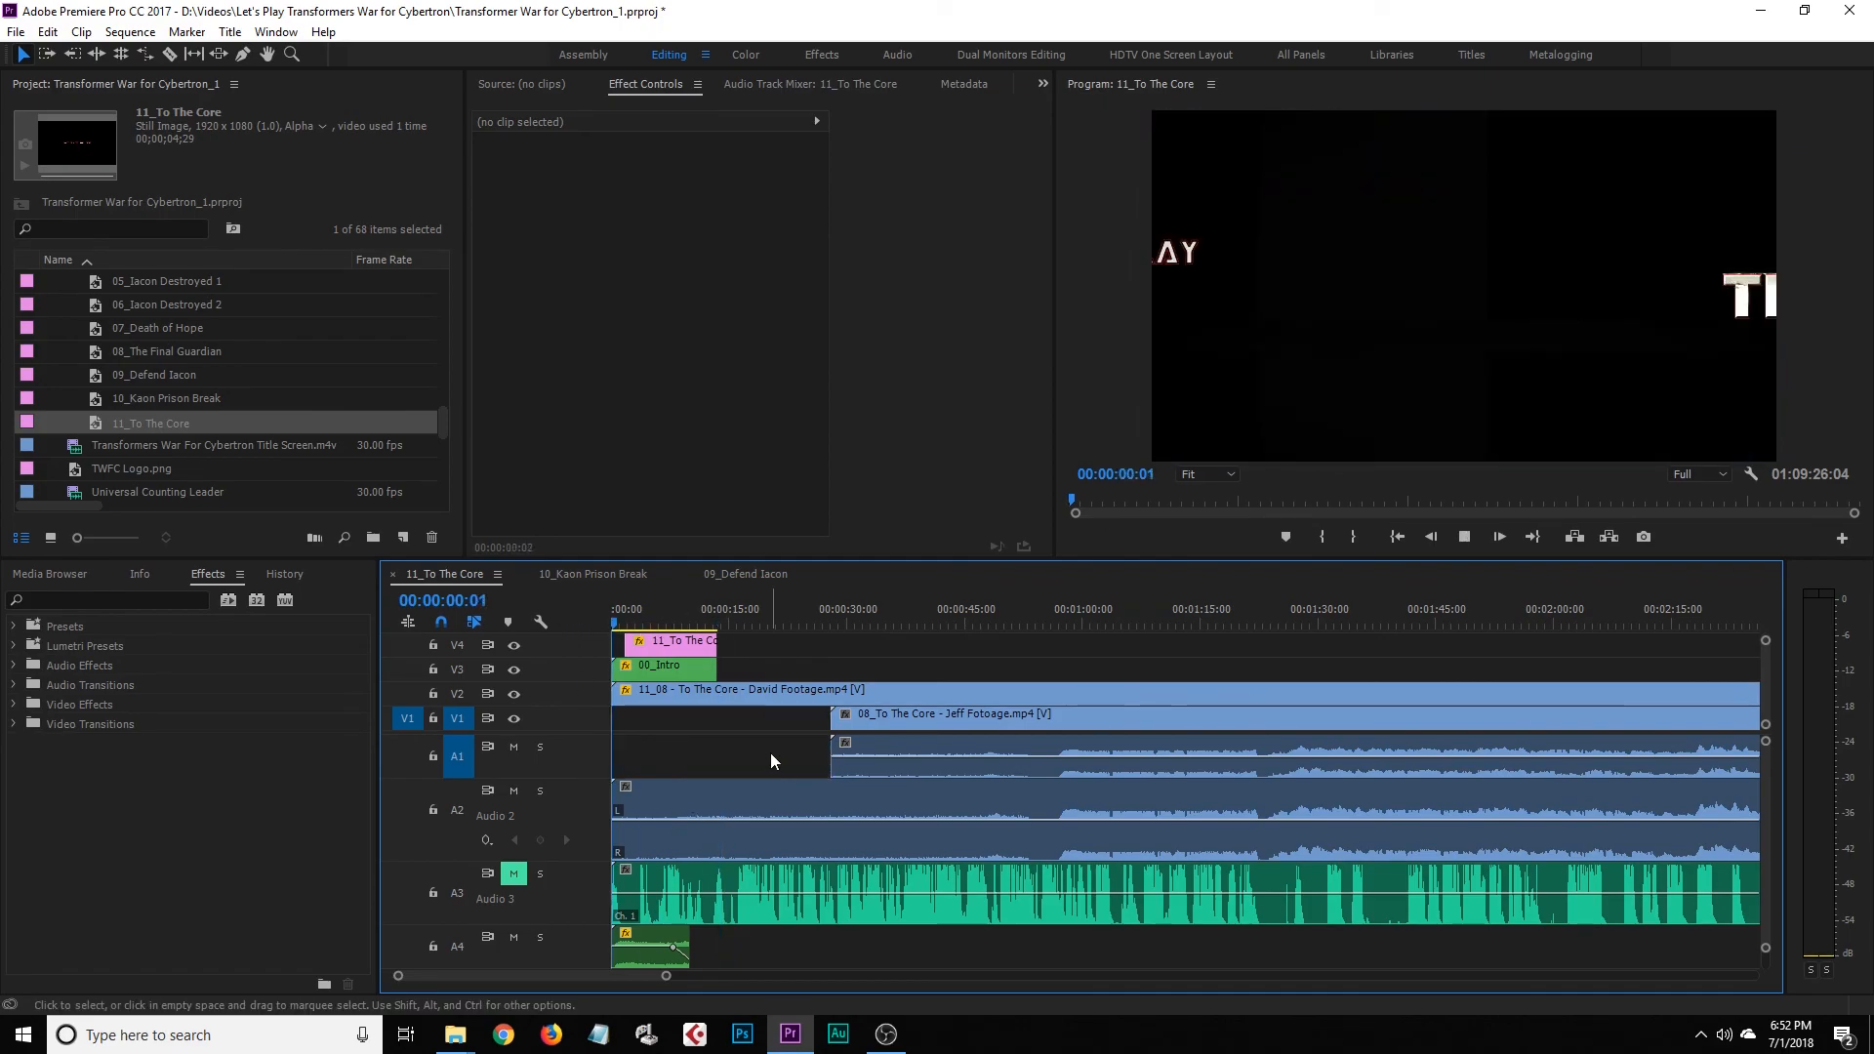
pyautogui.press('space')
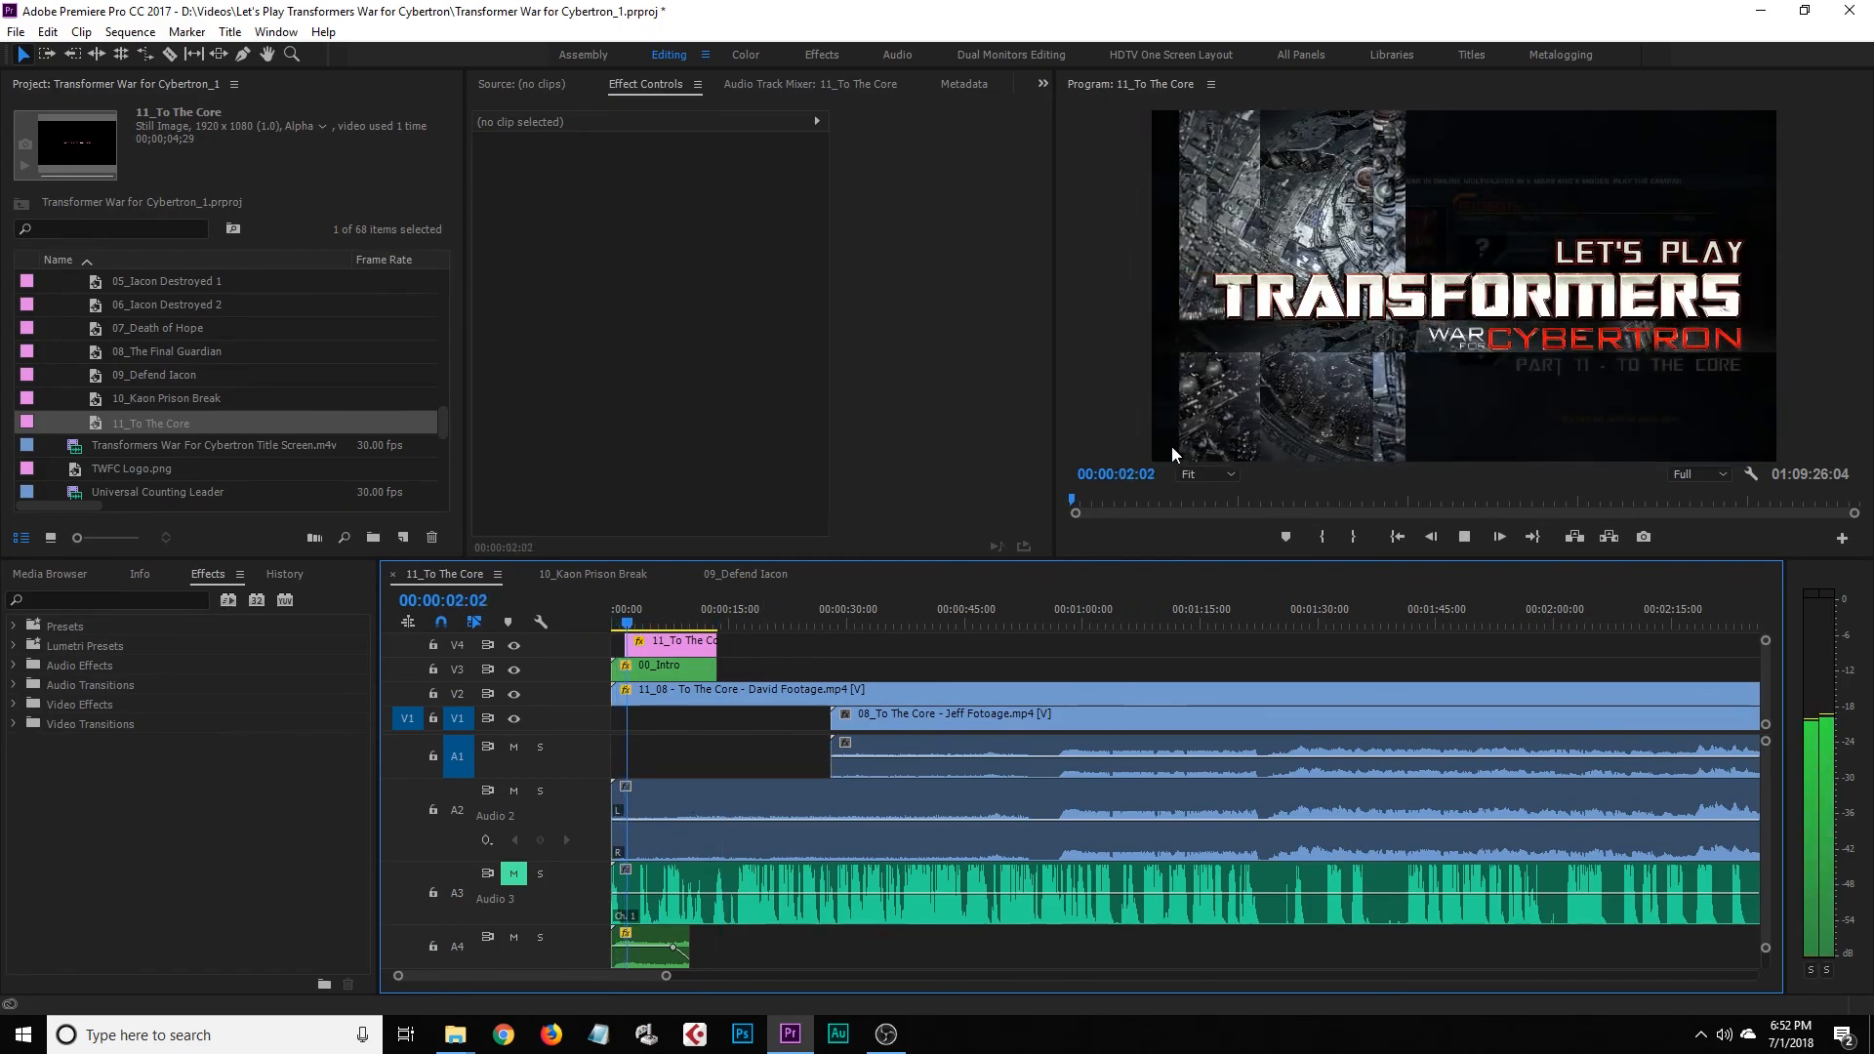
pyautogui.press('space')
# Unmute the Audio 3 track and play the sequence from the start to 00:00:16:12 to check the intro with commentary
pyautogui.click(514, 876)
pyautogui.click(664, 693)
pyautogui.click(683, 761)
pyautogui.press('Home')
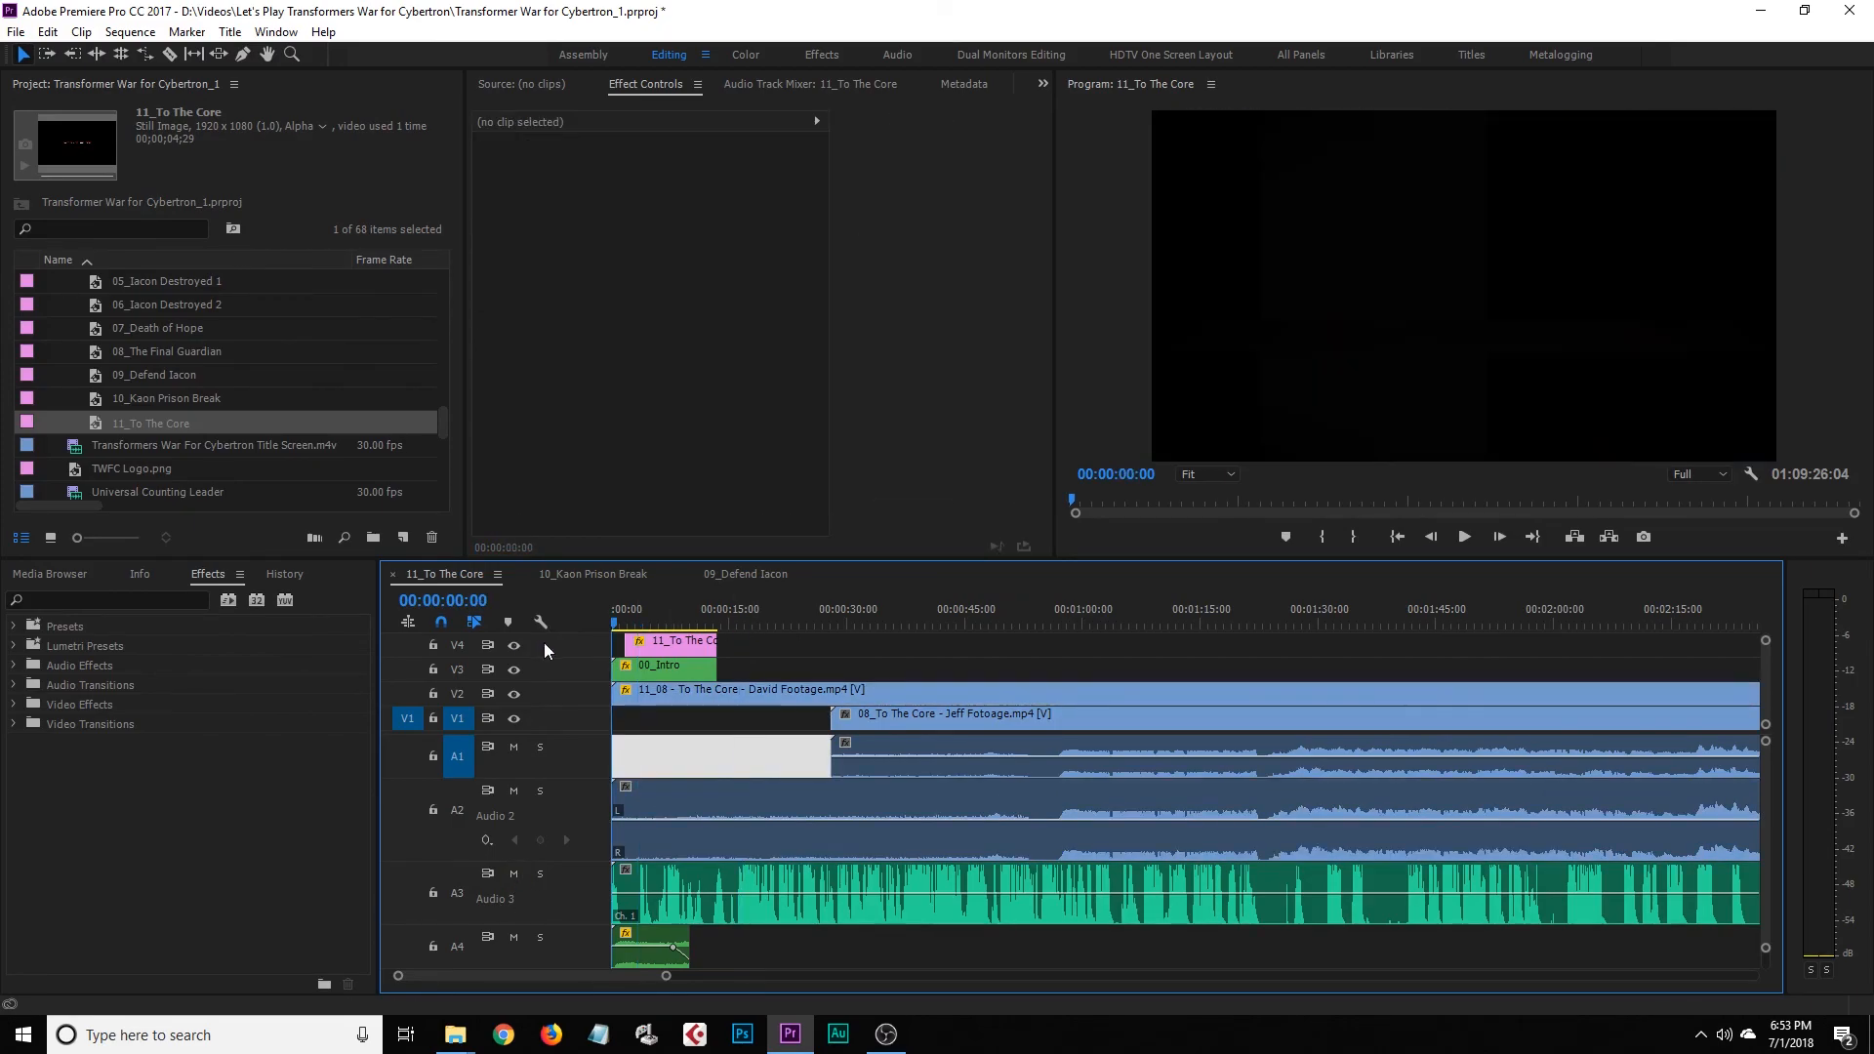
pyautogui.click(666, 744)
pyautogui.press('space')
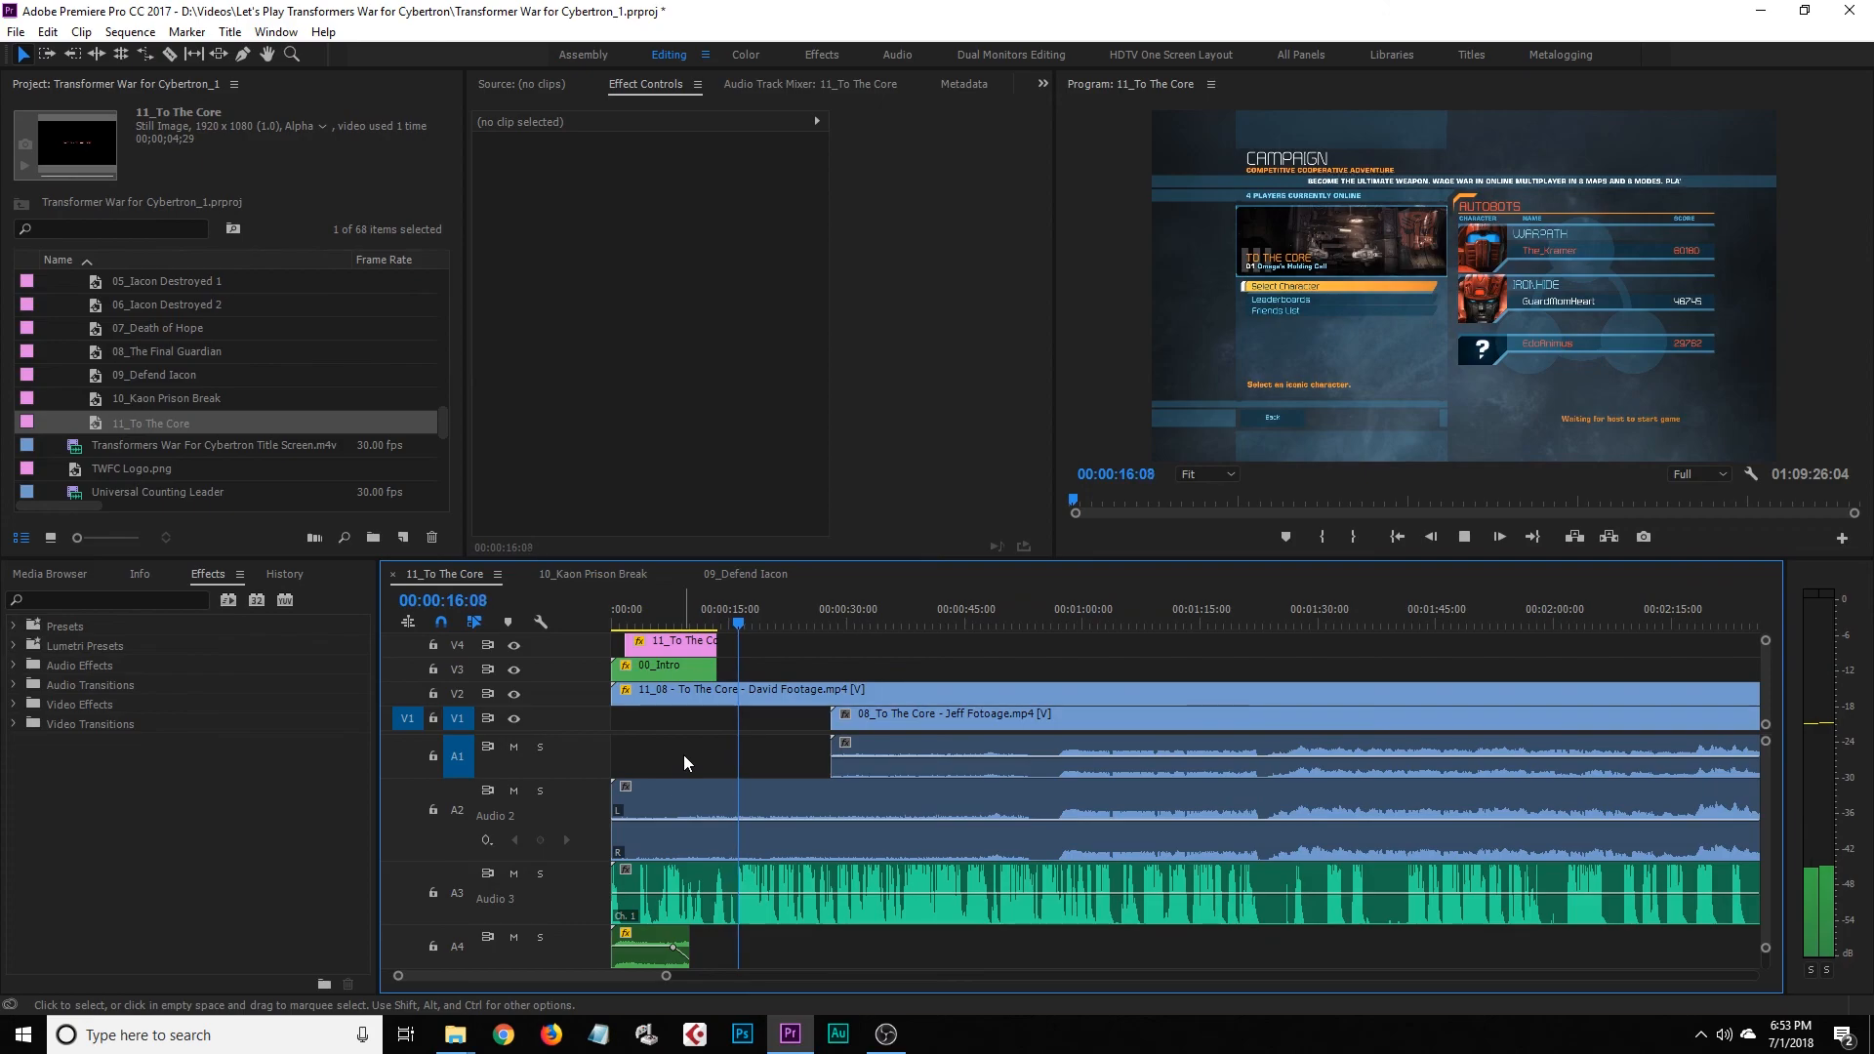
pyautogui.press('space')
pyautogui.click(684, 754)
pyautogui.click(683, 755)
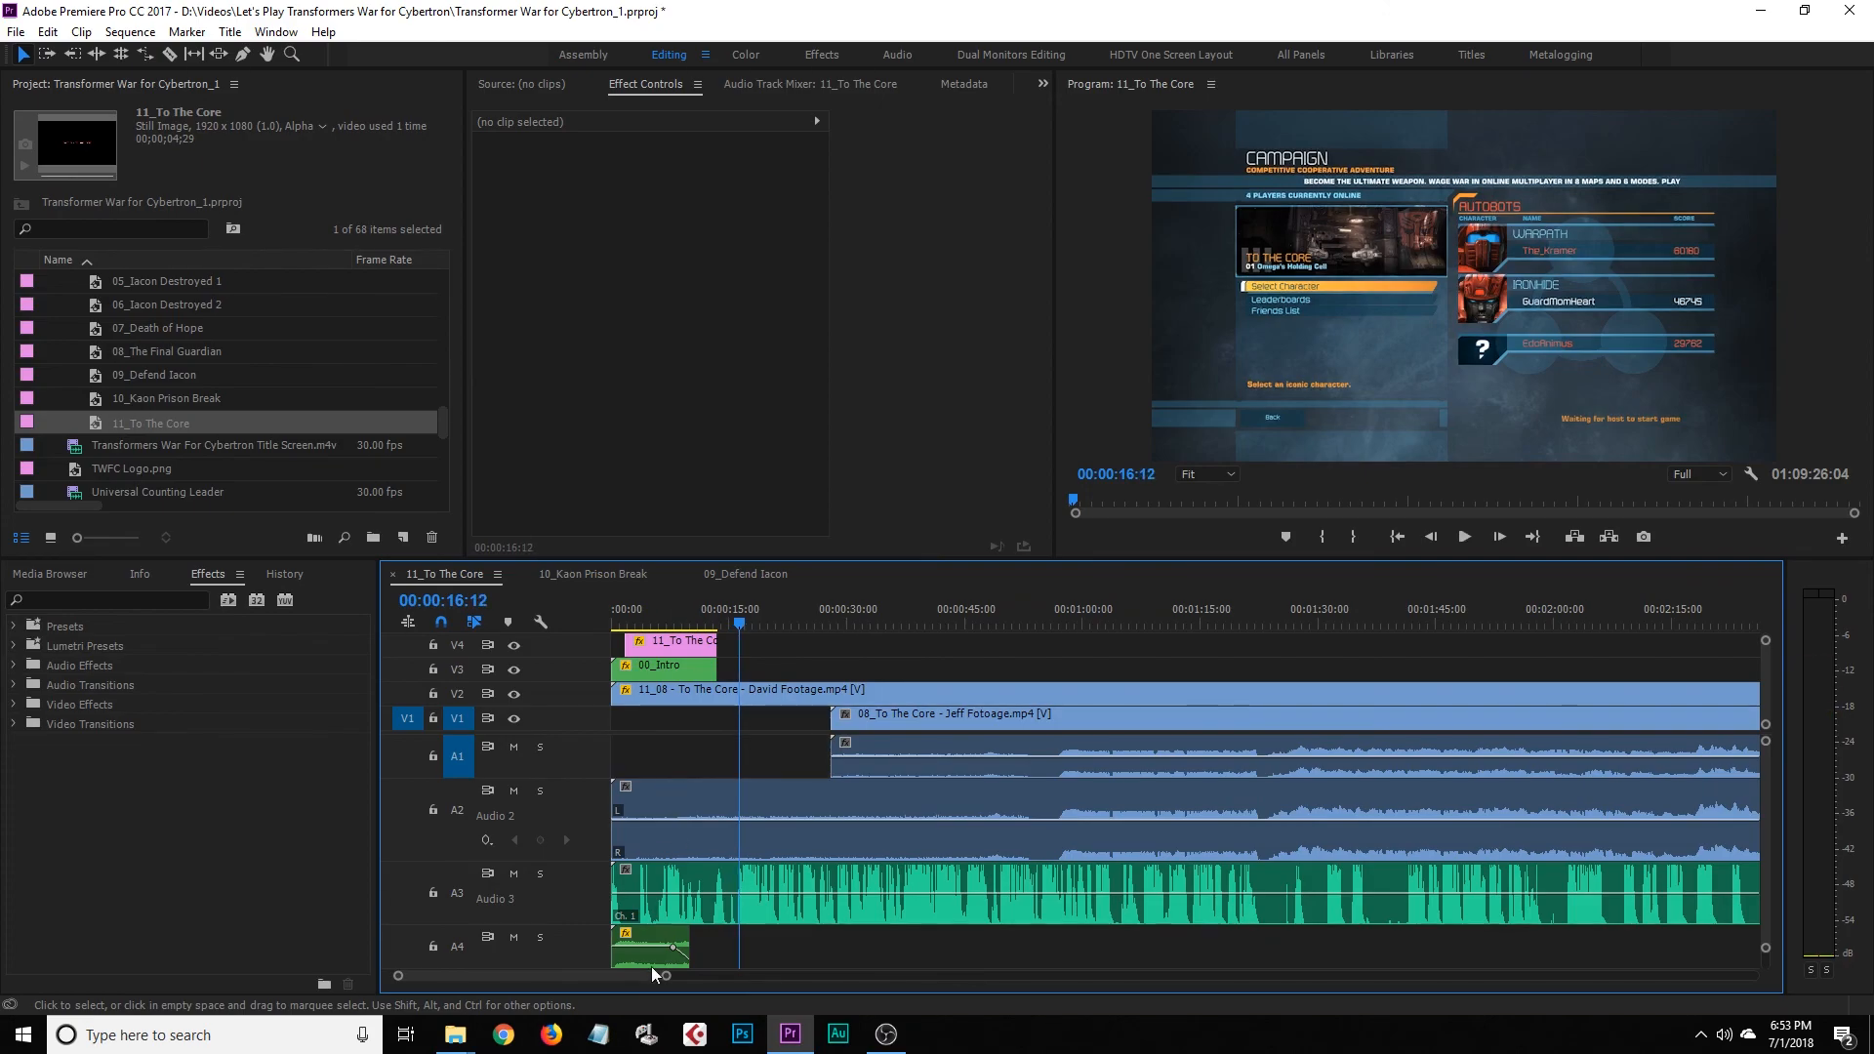
# Copy the V2 footage clip's opacity keyframes
pyautogui.moveTo(667, 976); pyautogui.dragTo(728, 976)
pyautogui.moveTo(695, 623); pyautogui.dragTo(595, 624)
pyautogui.hotkey('ctrl', 'z')
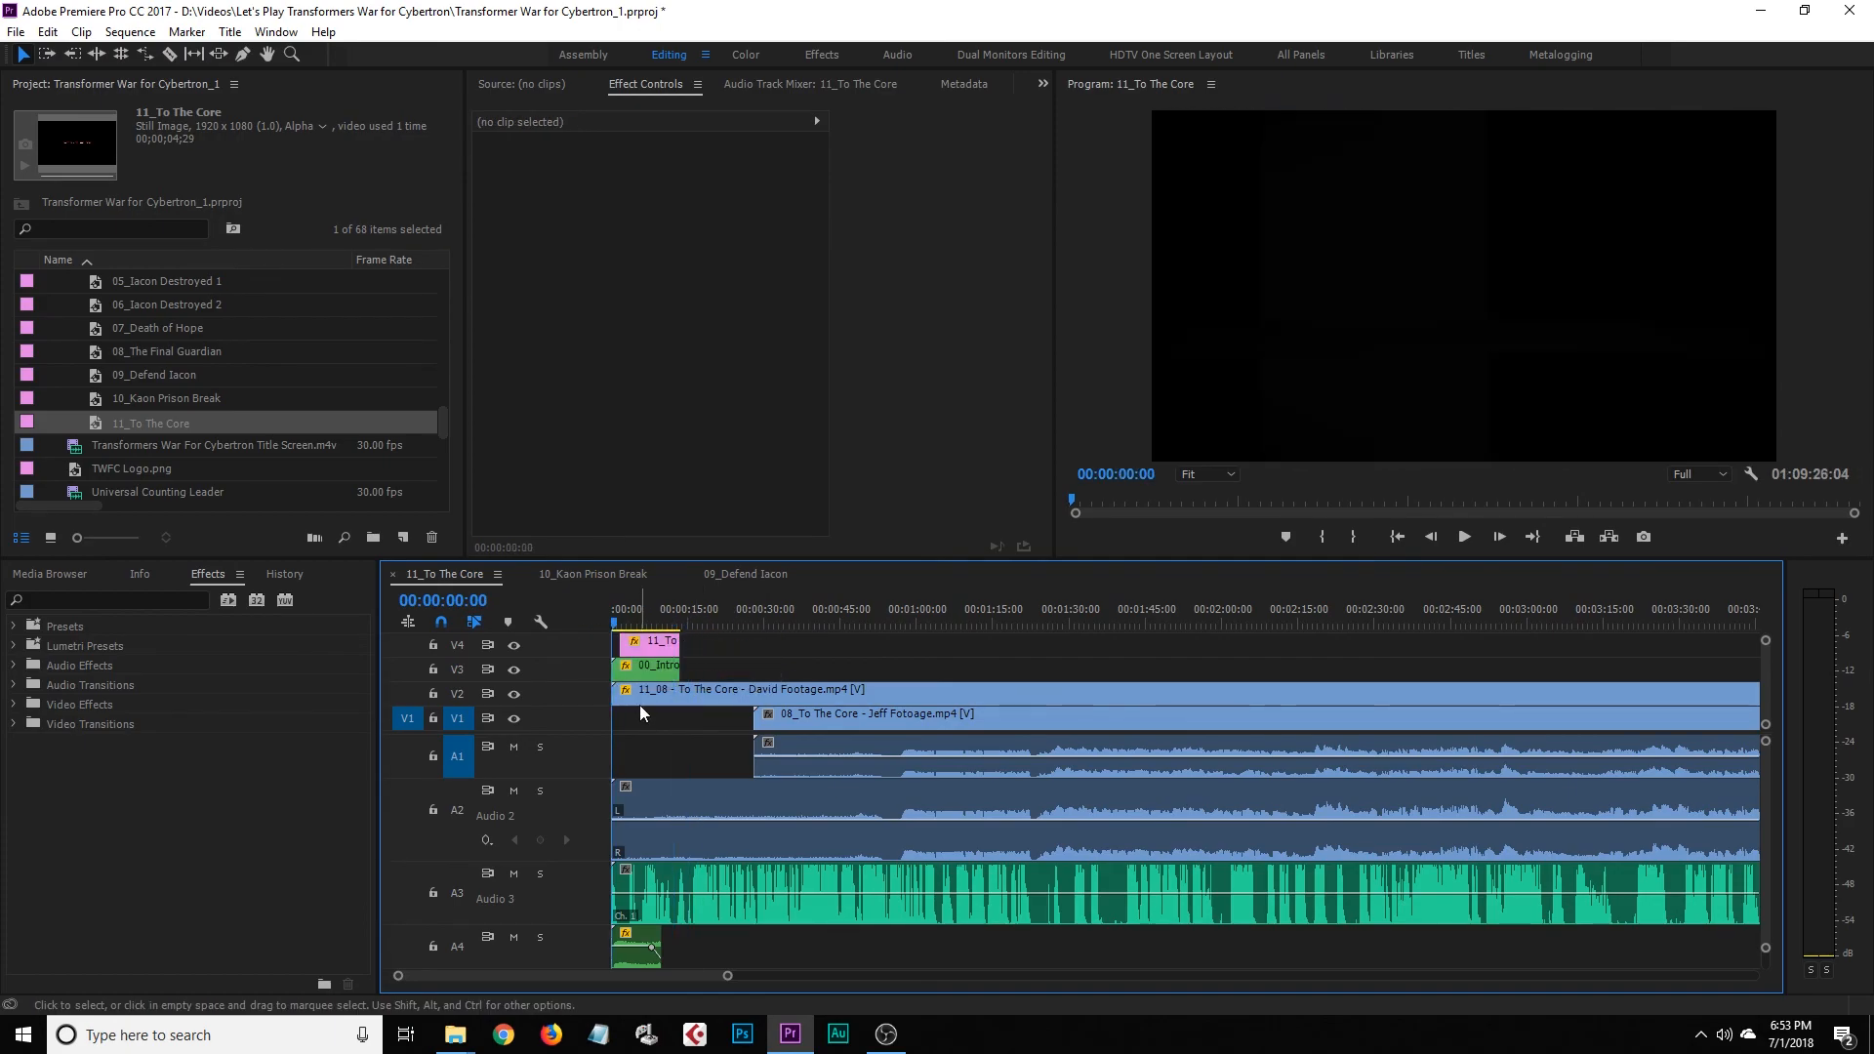
pyautogui.click(641, 704)
pyautogui.moveTo(1028, 532); pyautogui.dragTo(997, 536)
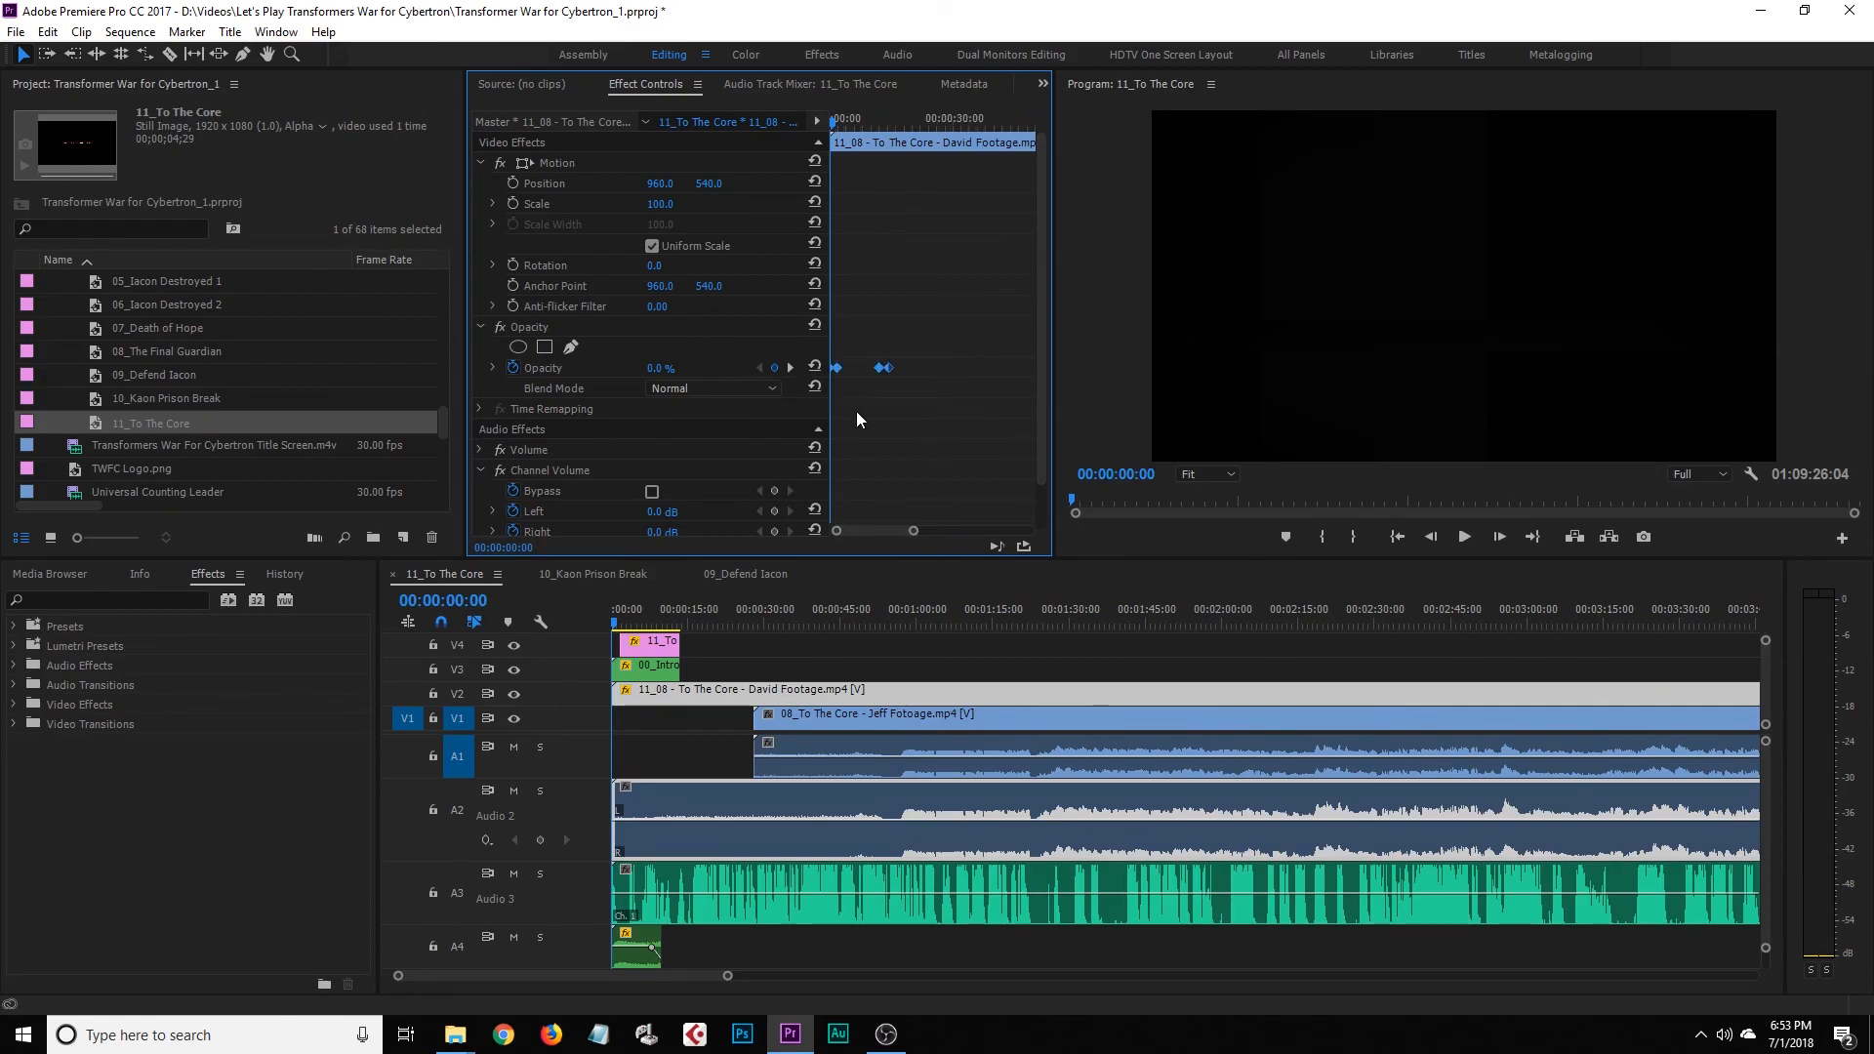
pyautogui.click(716, 724)
pyautogui.click(710, 702)
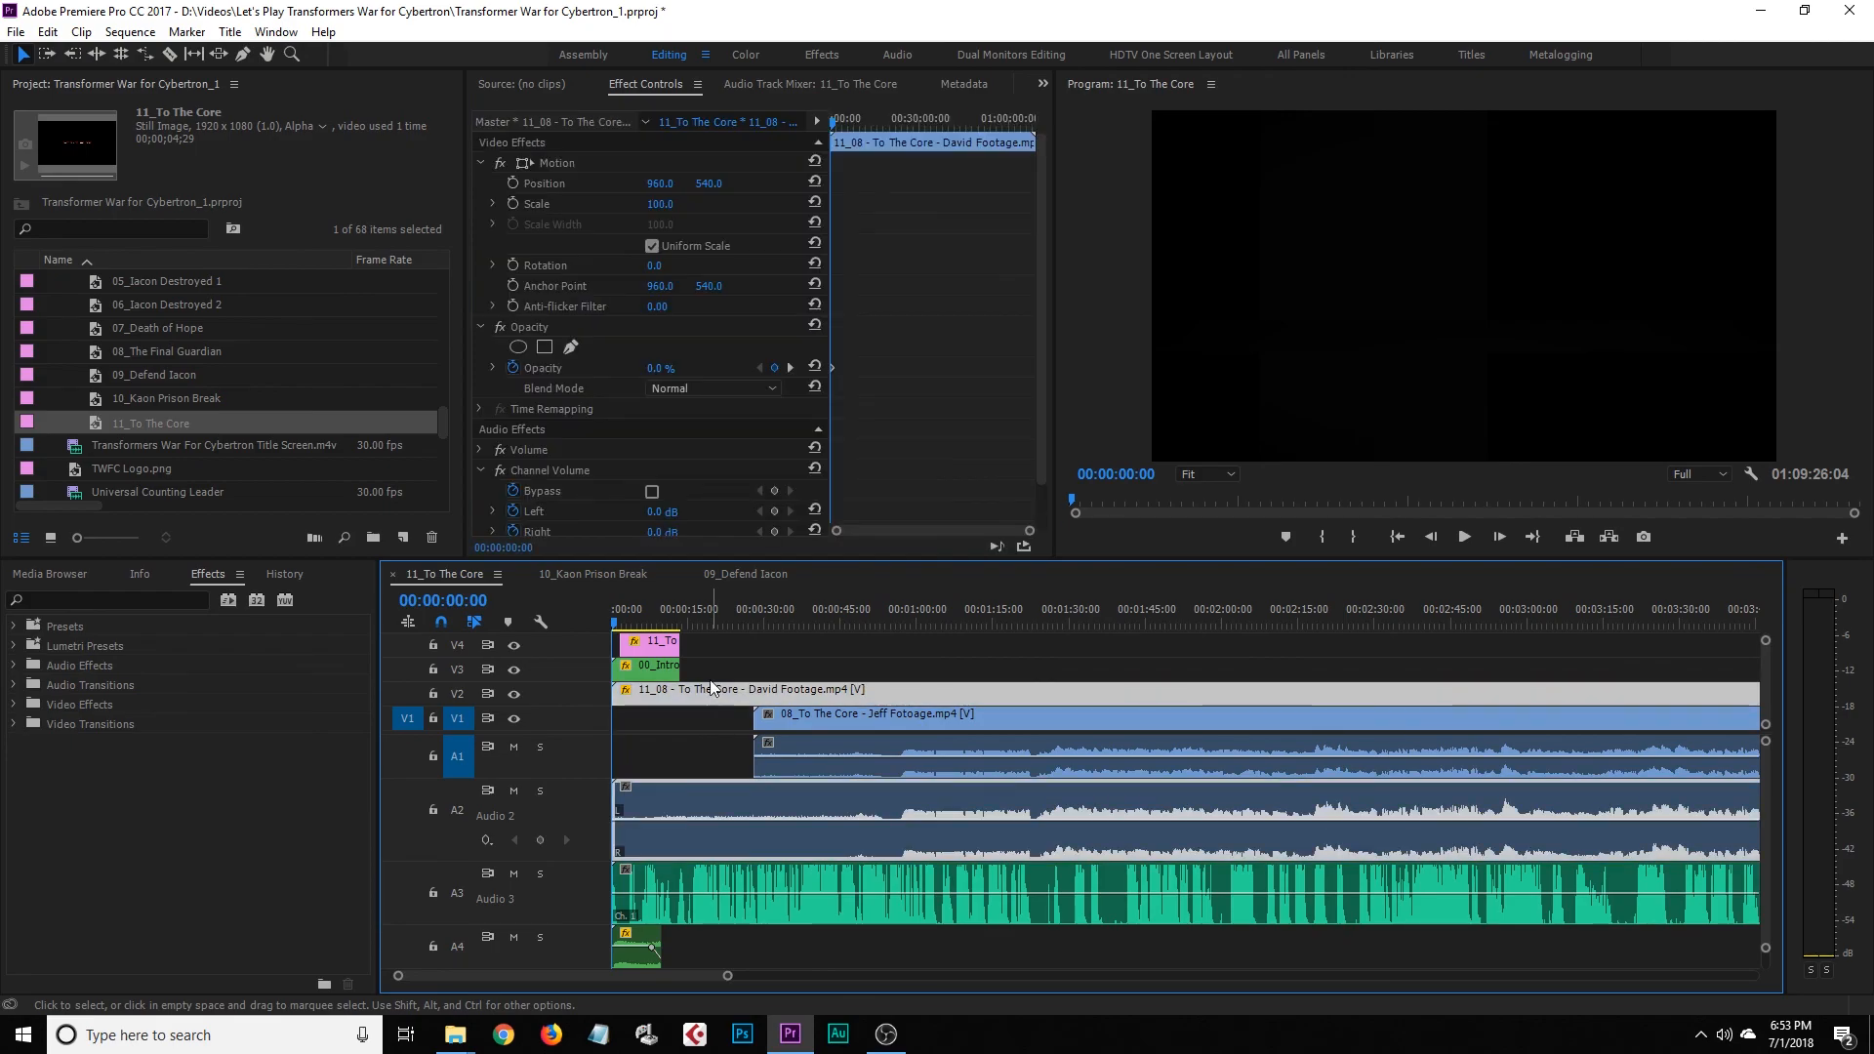
# Try moving the intro and Part 11 title clips to start at 00:00:14:23
pyautogui.click(684, 629)
pyautogui.moveTo(715, 646)
pyautogui.mouseDown()
pyautogui.moveTo(654, 661)
pyautogui.moveTo(731, 676)
pyautogui.mouseUp()
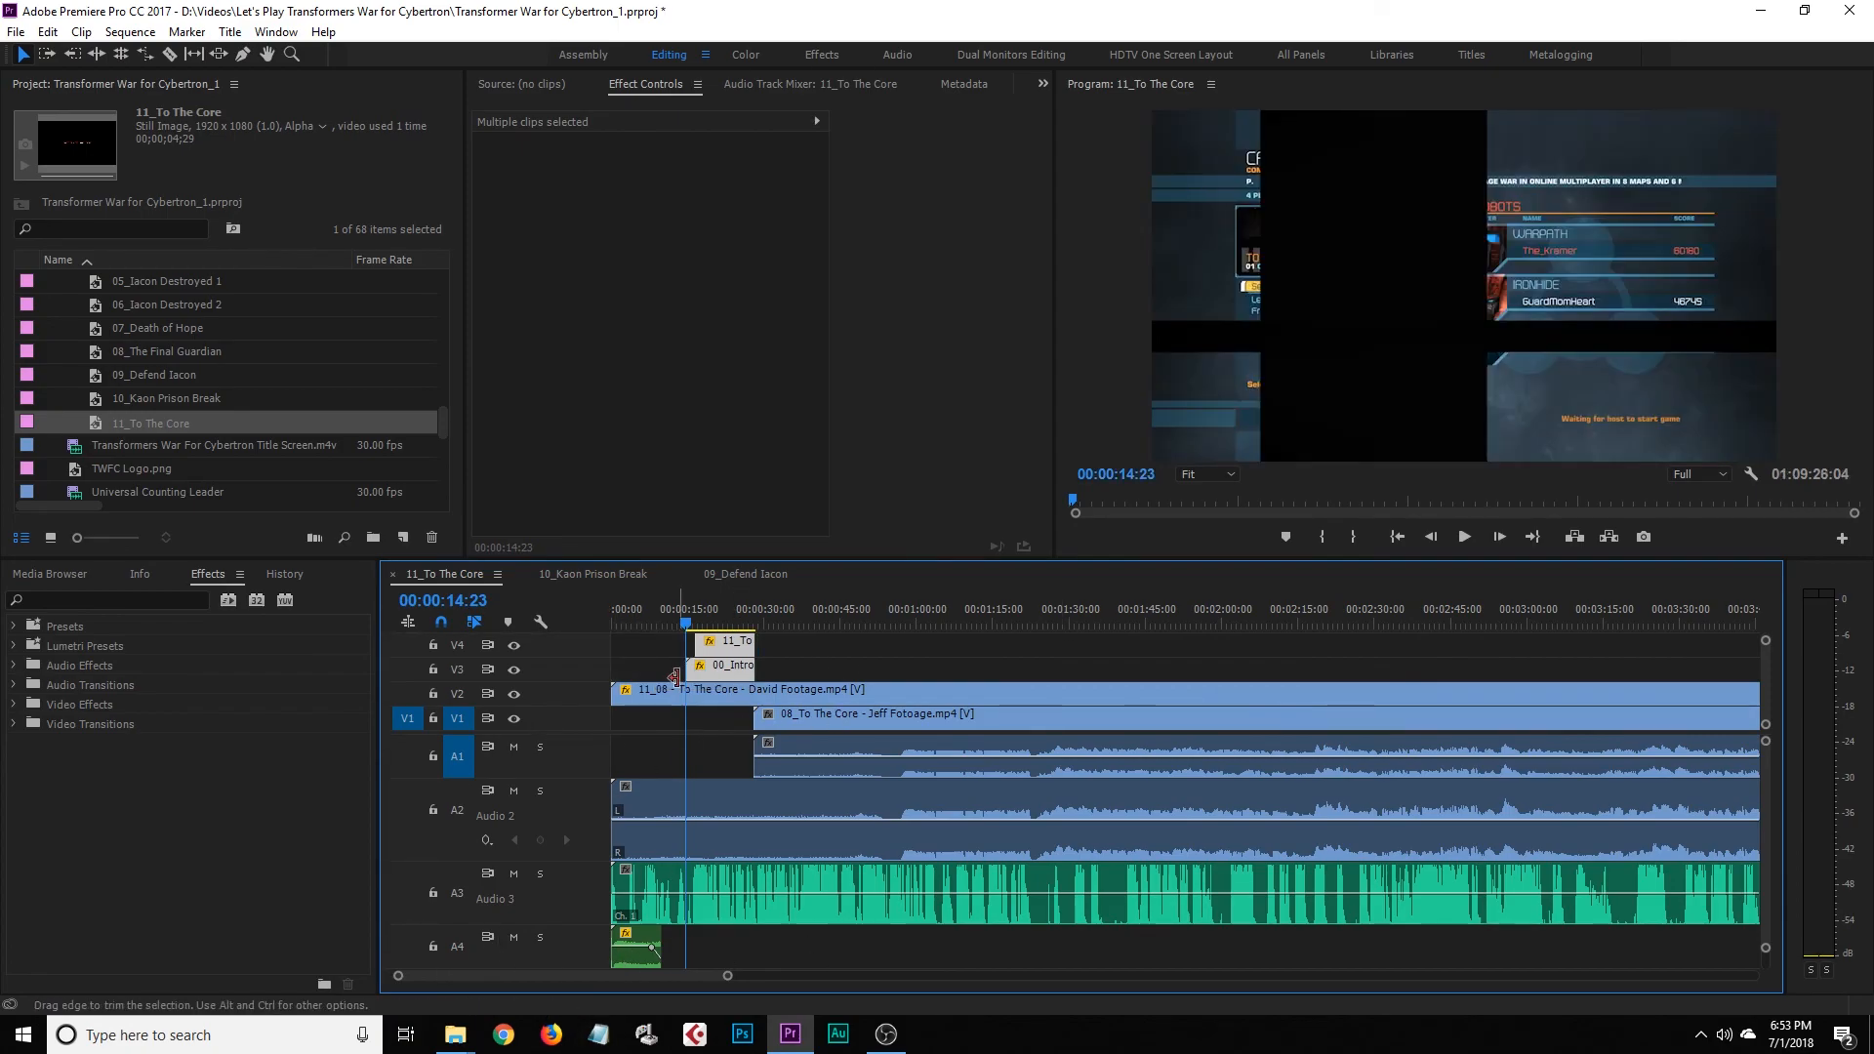
pyautogui.moveTo(687, 624); pyautogui.dragTo(735, 637)
pyautogui.click(724, 689)
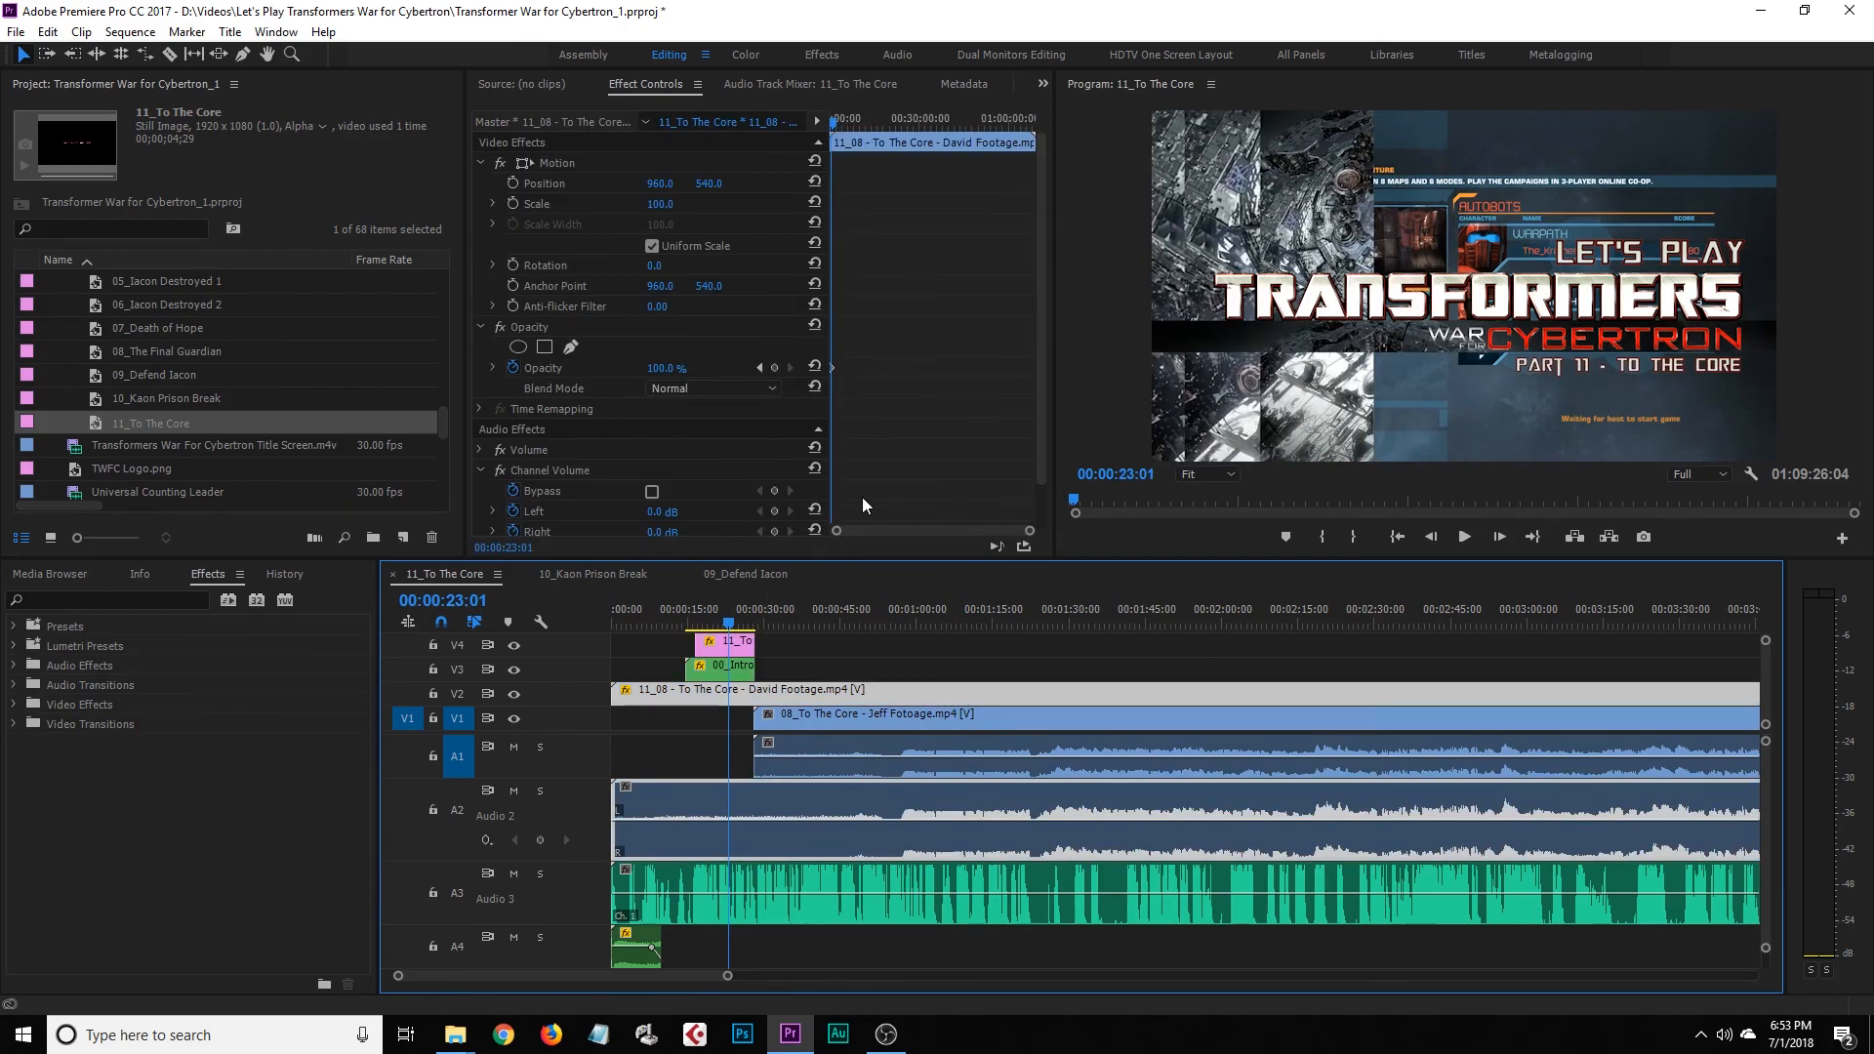
pyautogui.hotkey('ctrl', 'z')
# Play and scrub the footage between about 00:00:15:00 and 00:00:31:09 to find where the episode should begin
pyautogui.click(740, 670)
pyautogui.moveTo(718, 625); pyautogui.dragTo(681, 628)
pyautogui.press('space')
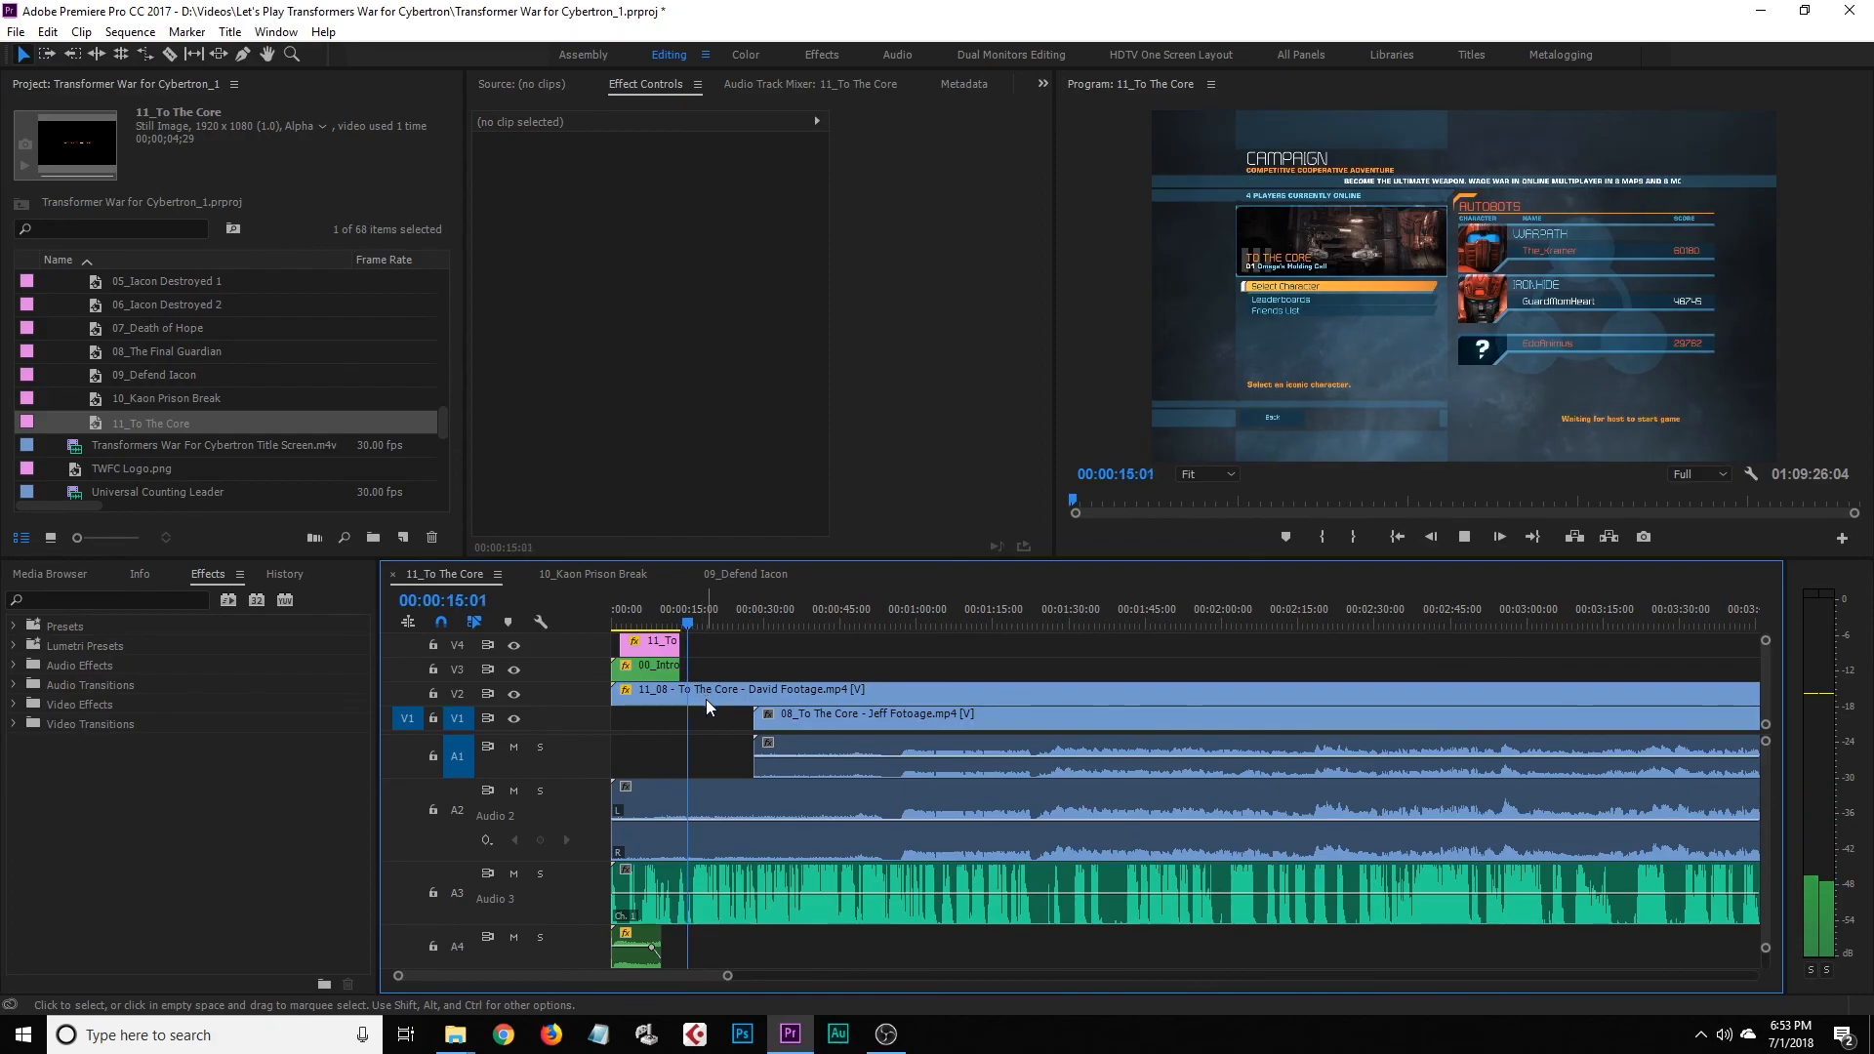
pyautogui.moveTo(729, 977); pyautogui.dragTo(687, 975)
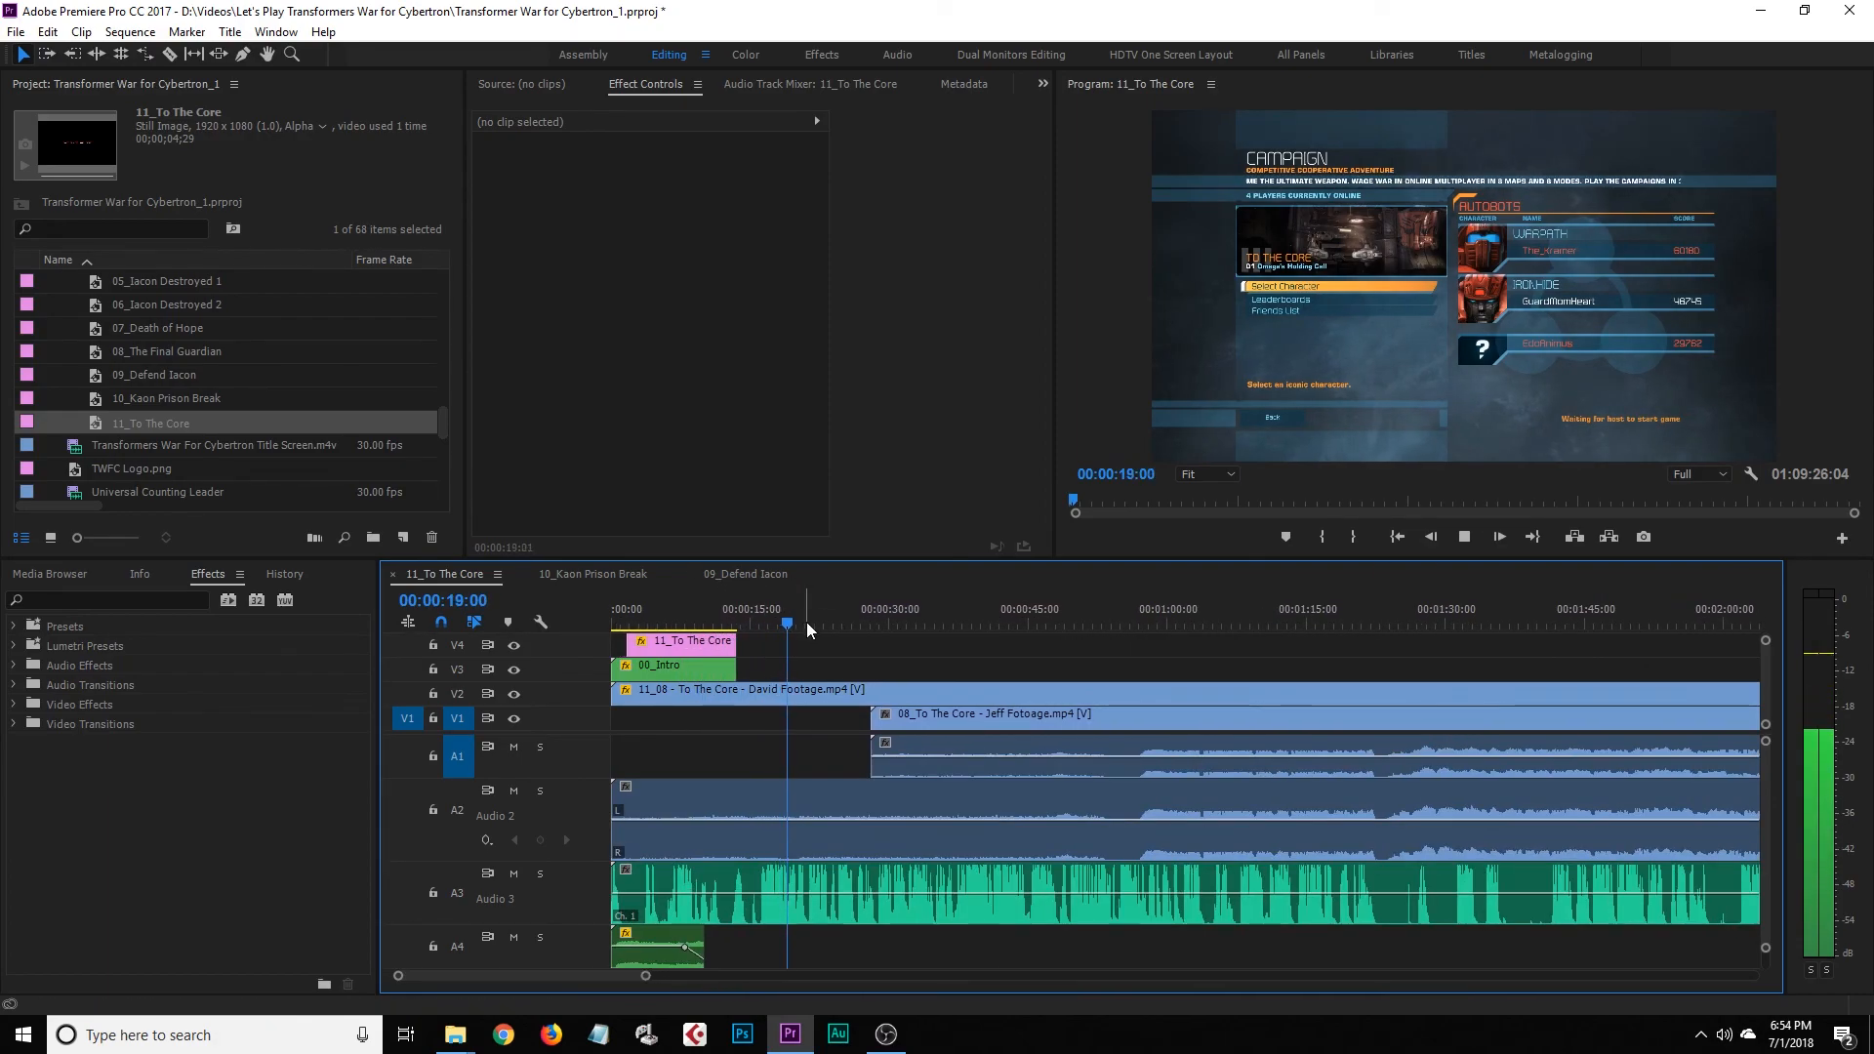
pyautogui.press('space')
pyautogui.moveTo(806, 623); pyautogui.dragTo(877, 629)
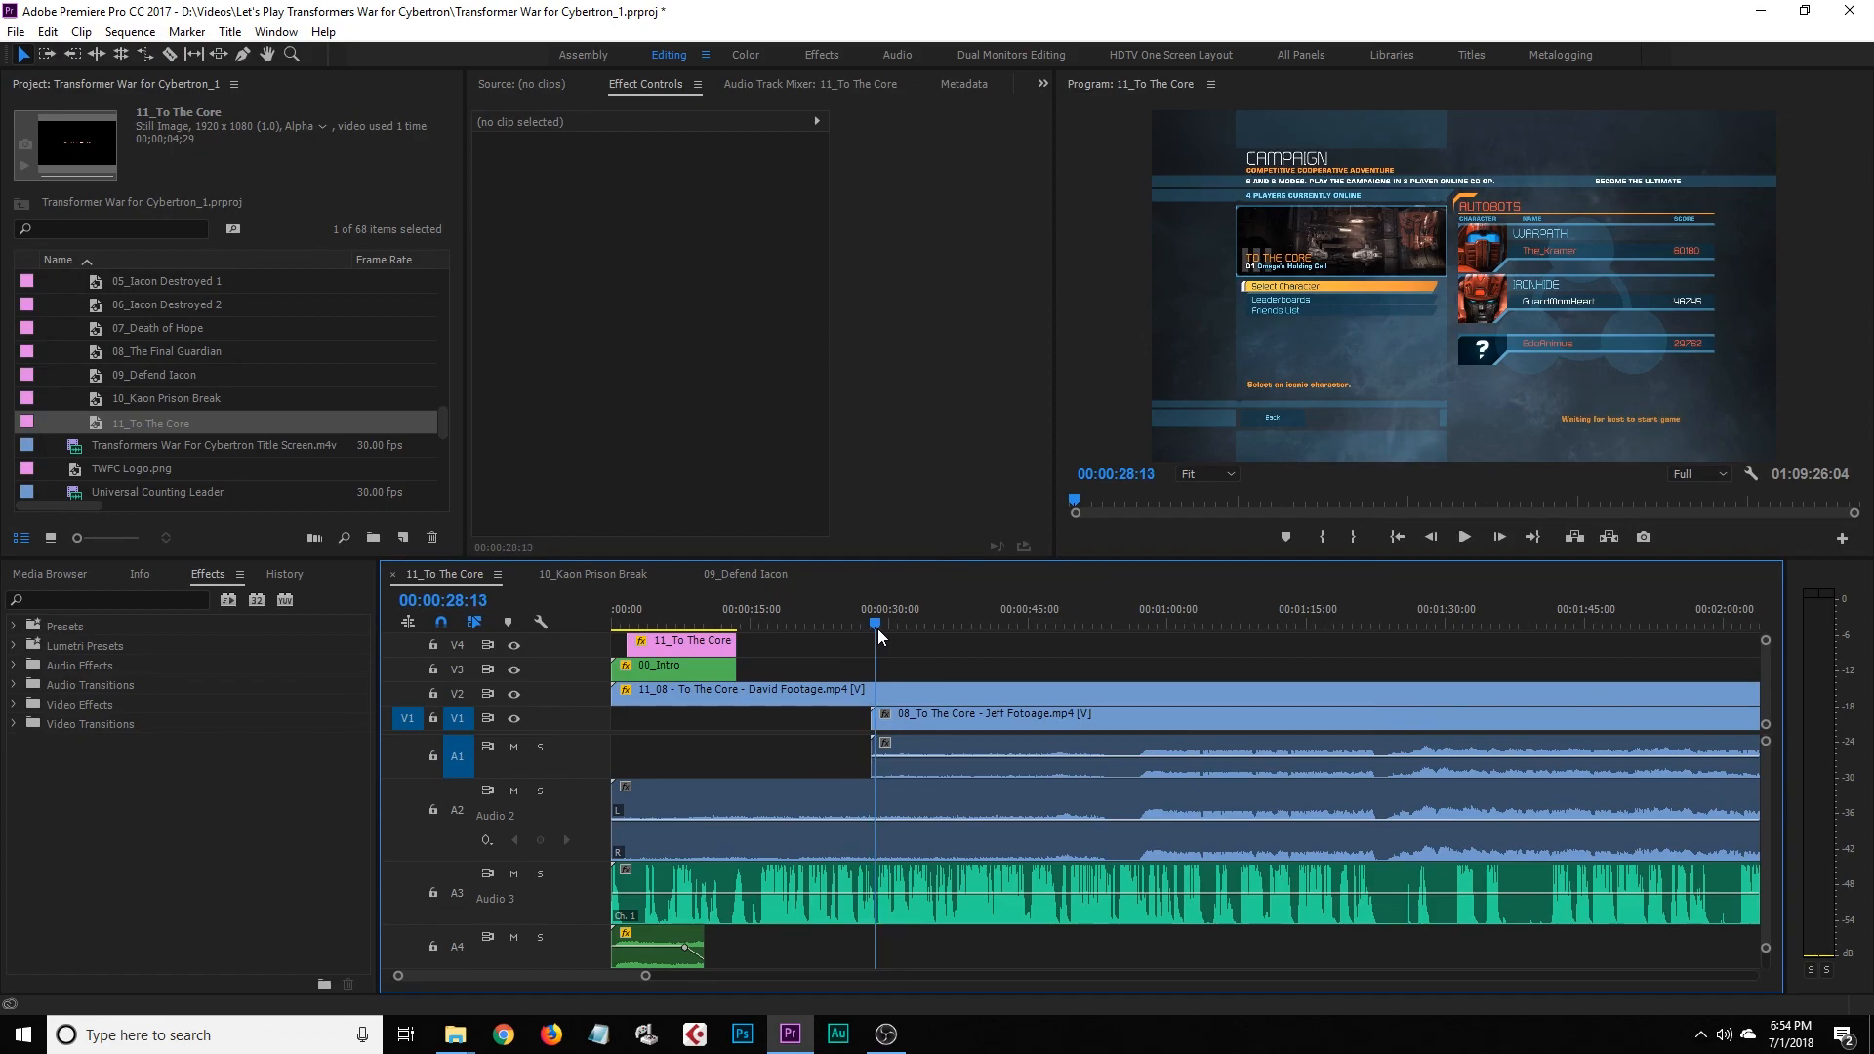
pyautogui.press('space')
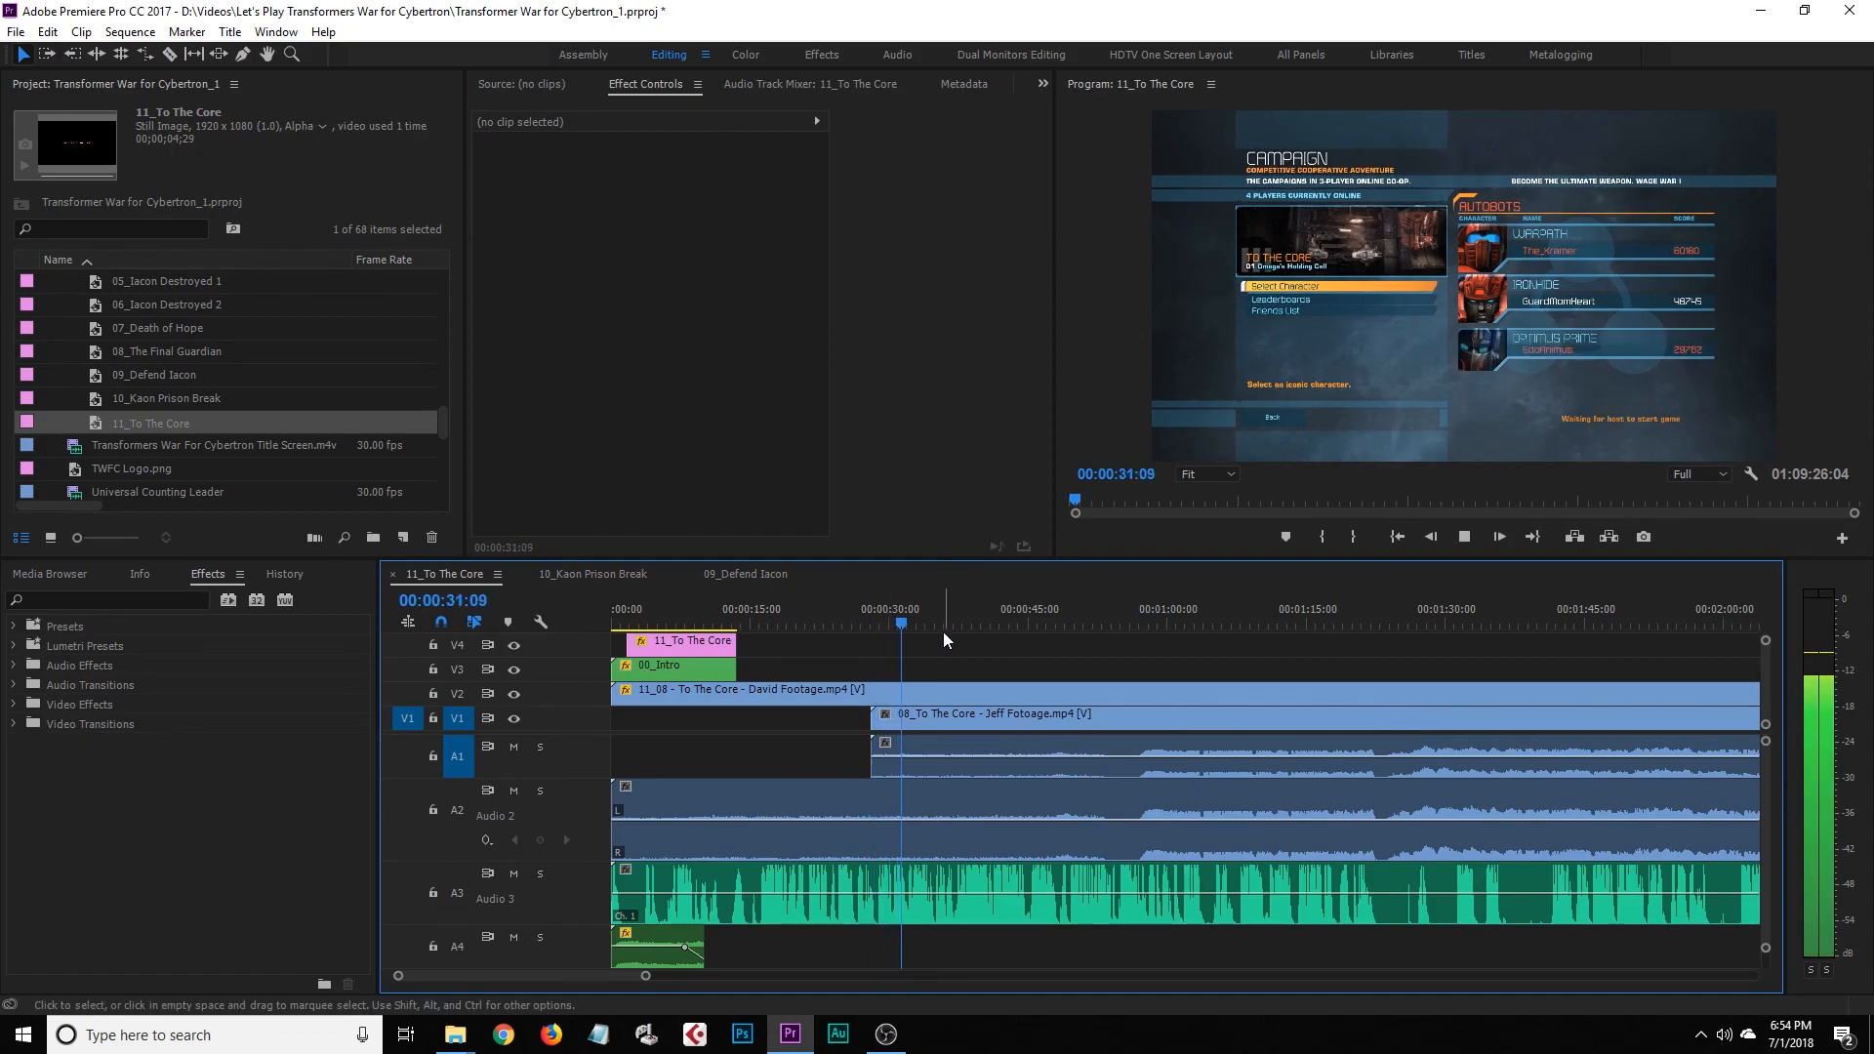
pyautogui.click(865, 625)
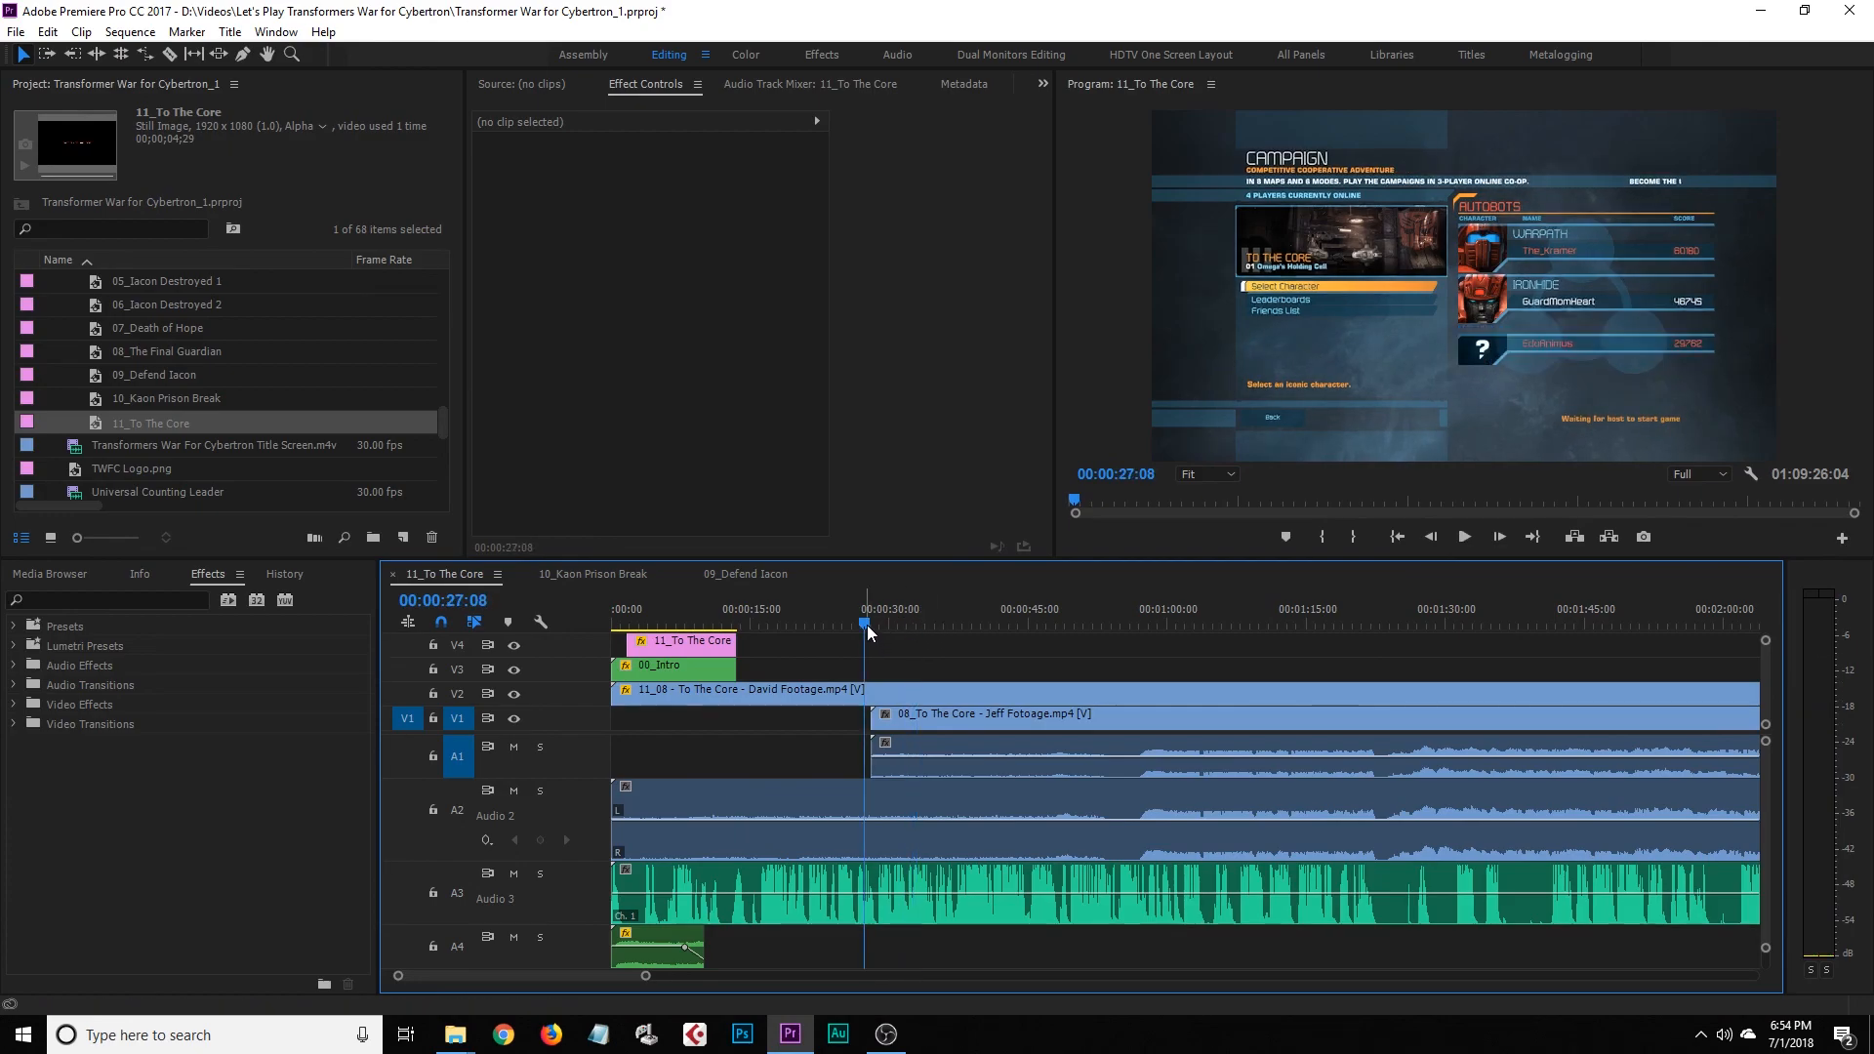
pyautogui.press('space')
pyautogui.click(846, 624)
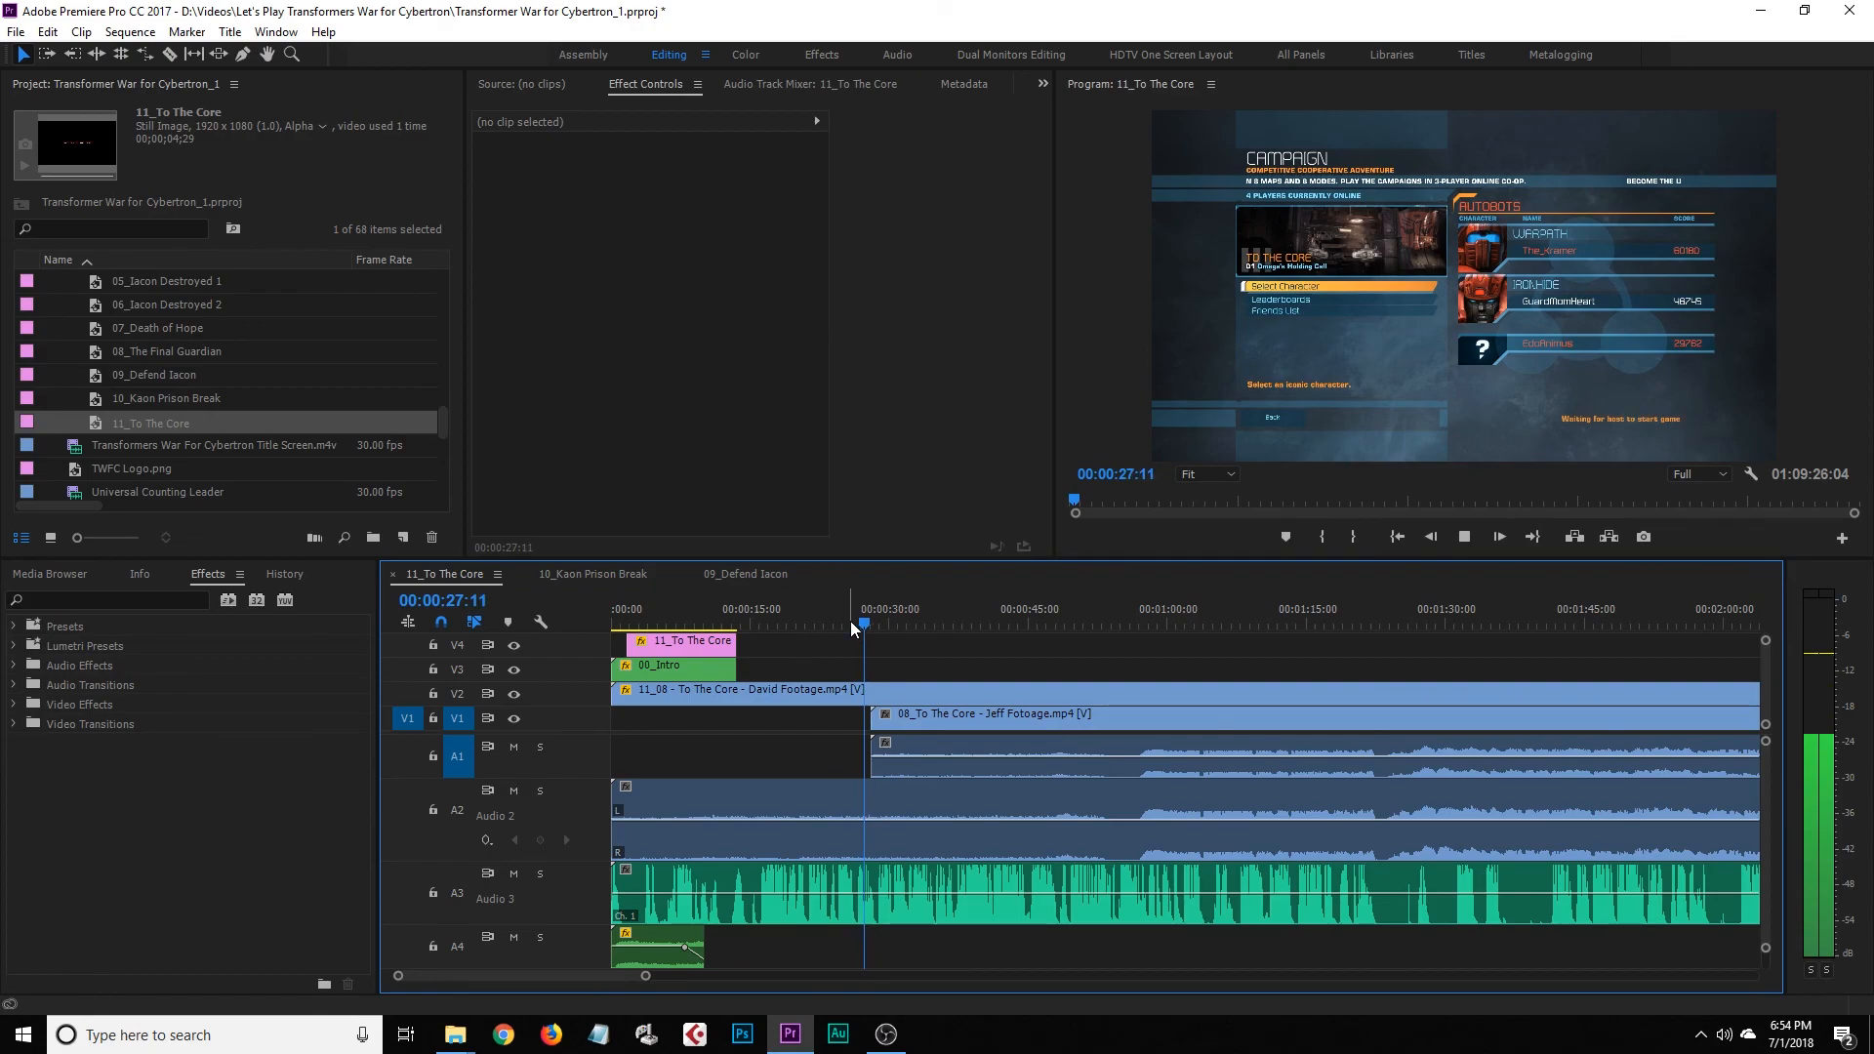
pyautogui.press('space')
# Cut the Audio 3 commentary at 00:00:28:16 and delete the part before the cut
pyautogui.press('c')
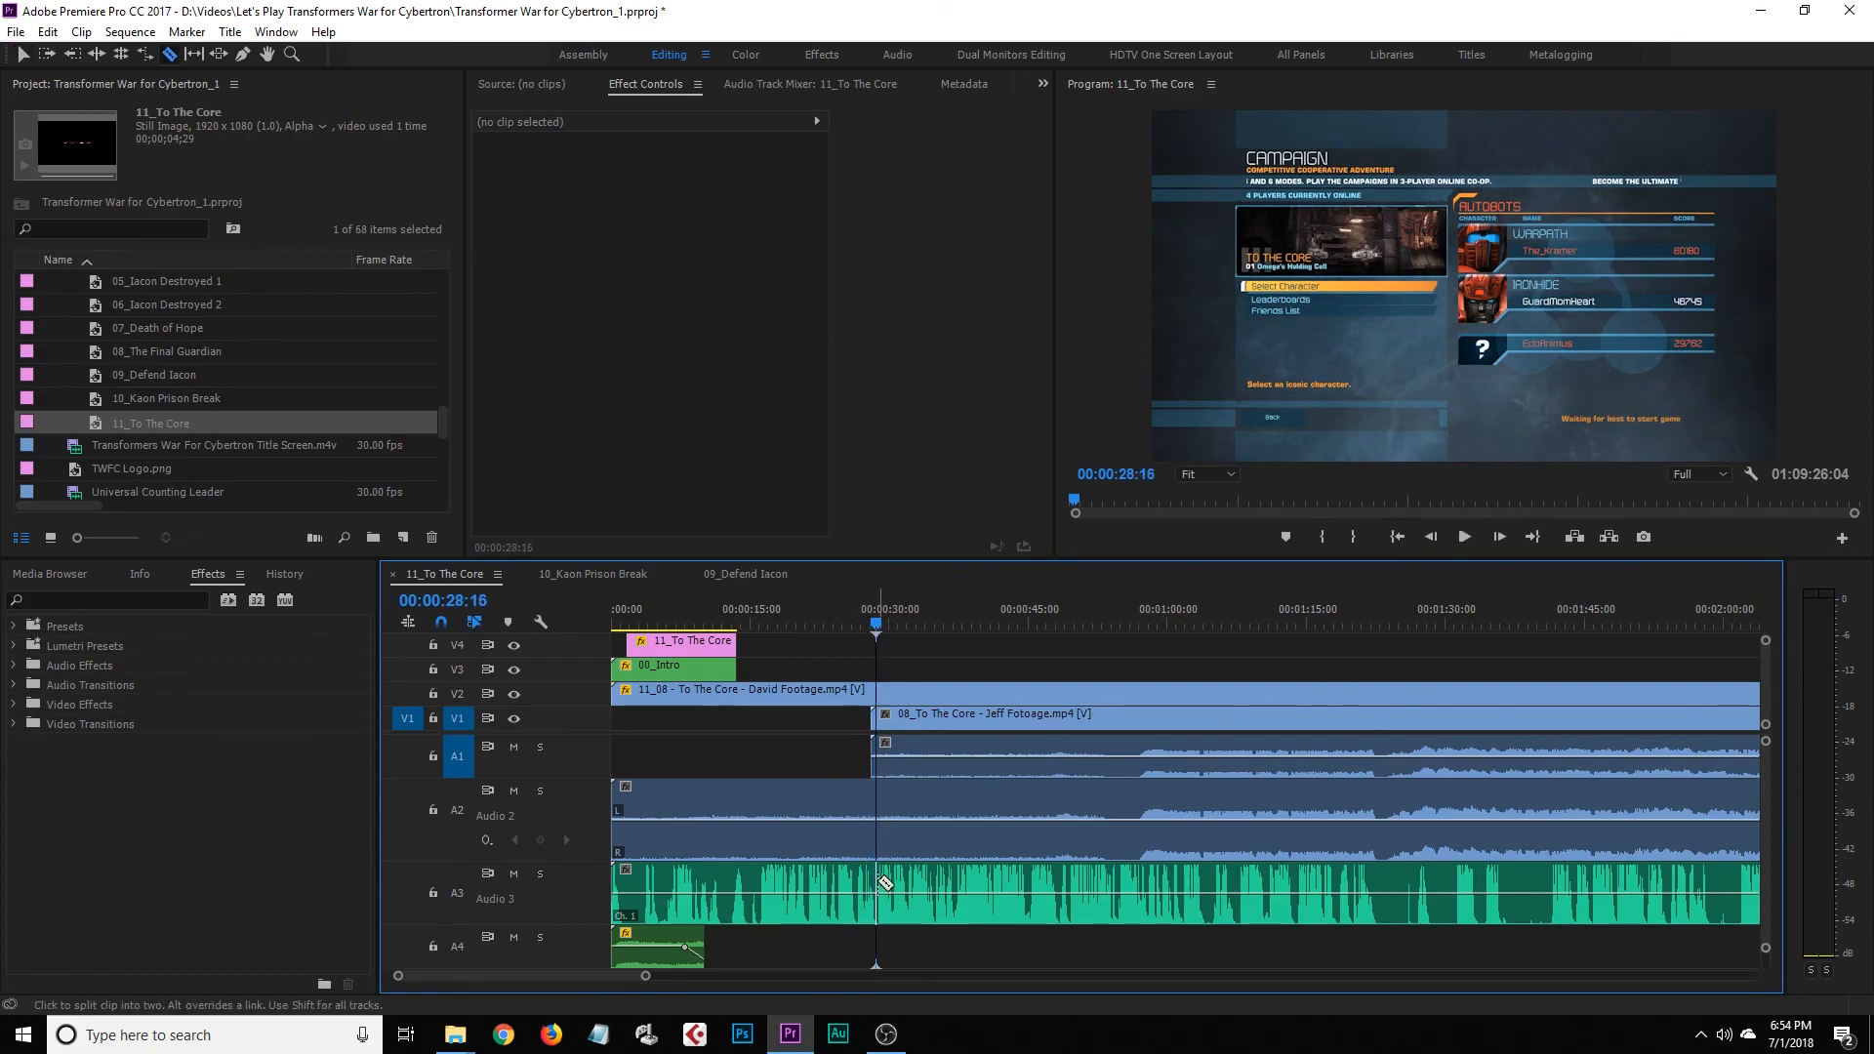
pyautogui.press('v')
pyautogui.click(835, 904)
pyautogui.press('Delete')
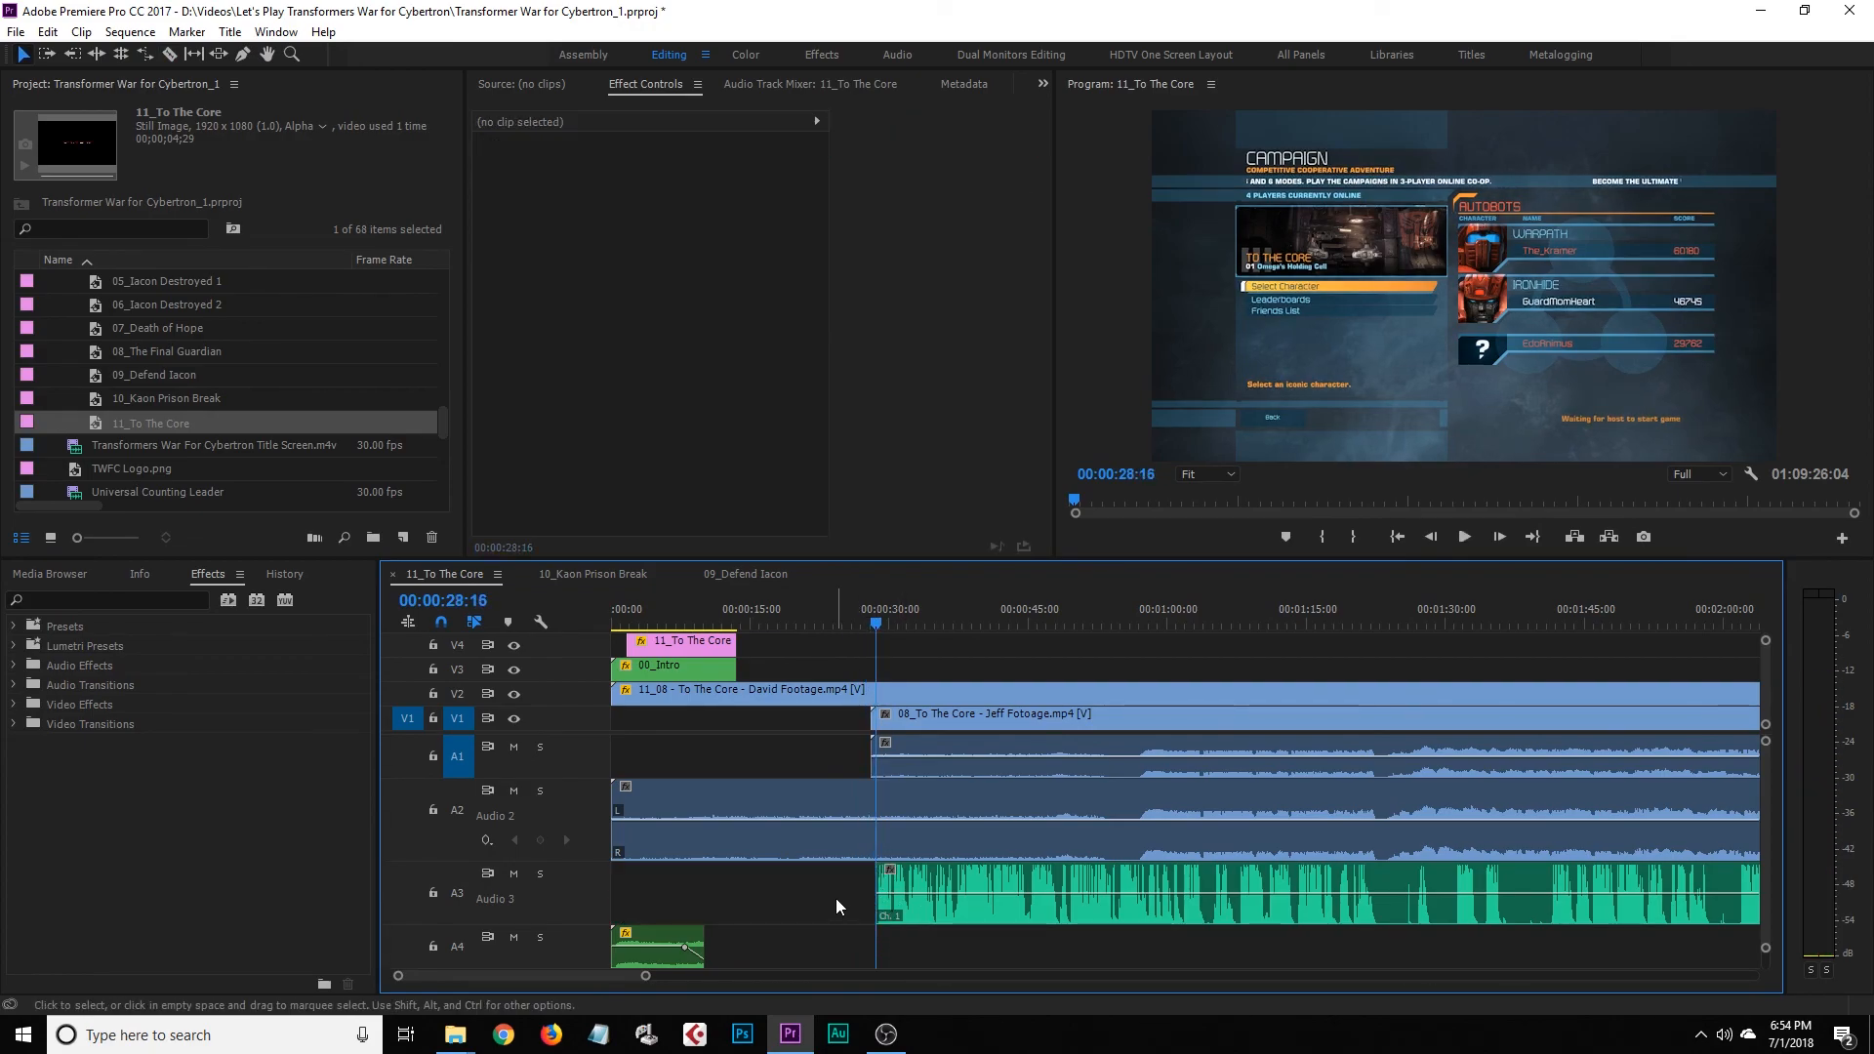
# Move the intro, Part 11 title and A4 intro music clips so the intro begins at the V1 footage clip's start
pyautogui.moveTo(780, 635); pyautogui.dragTo(929, 643)
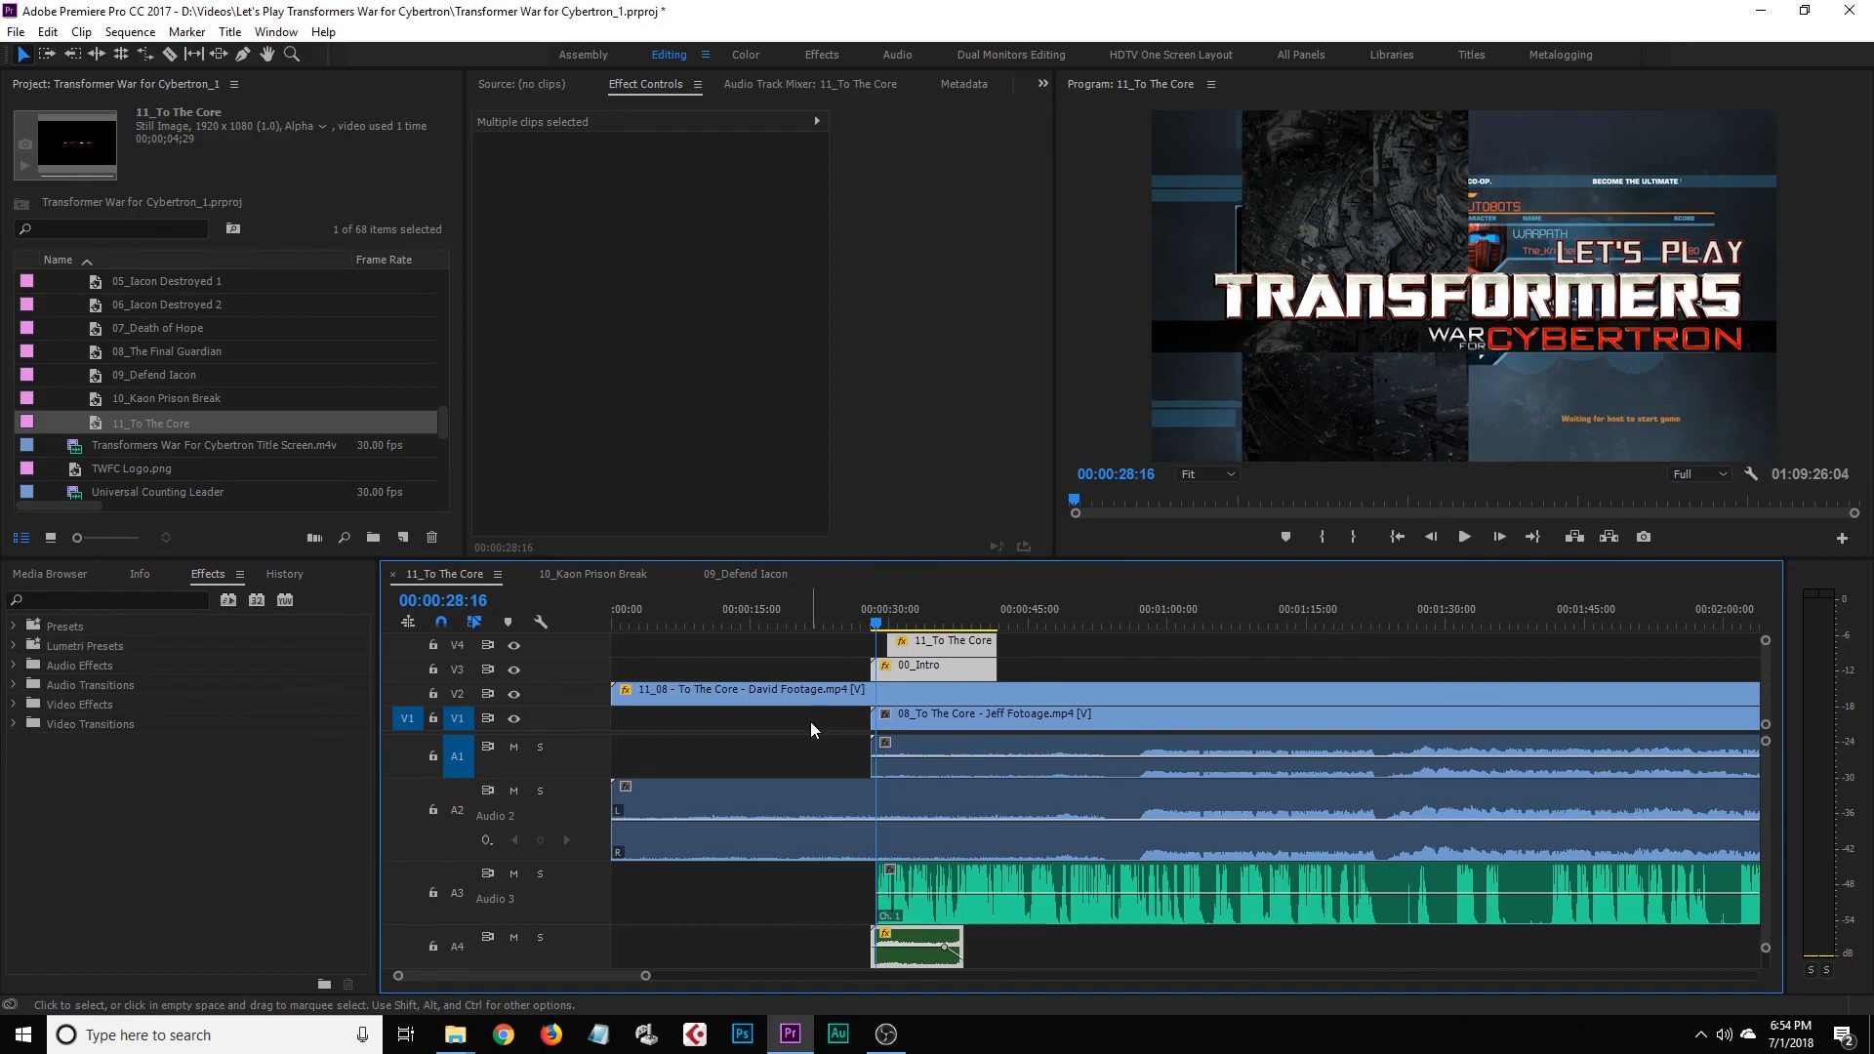
pyautogui.click(811, 723)
# Split the V2 footage at the V1 clip's start, delete its opening piece and ripple-delete the empty gap
pyautogui.press('c')
pyautogui.click(878, 695)
pyautogui.press('v')
pyautogui.click(800, 696)
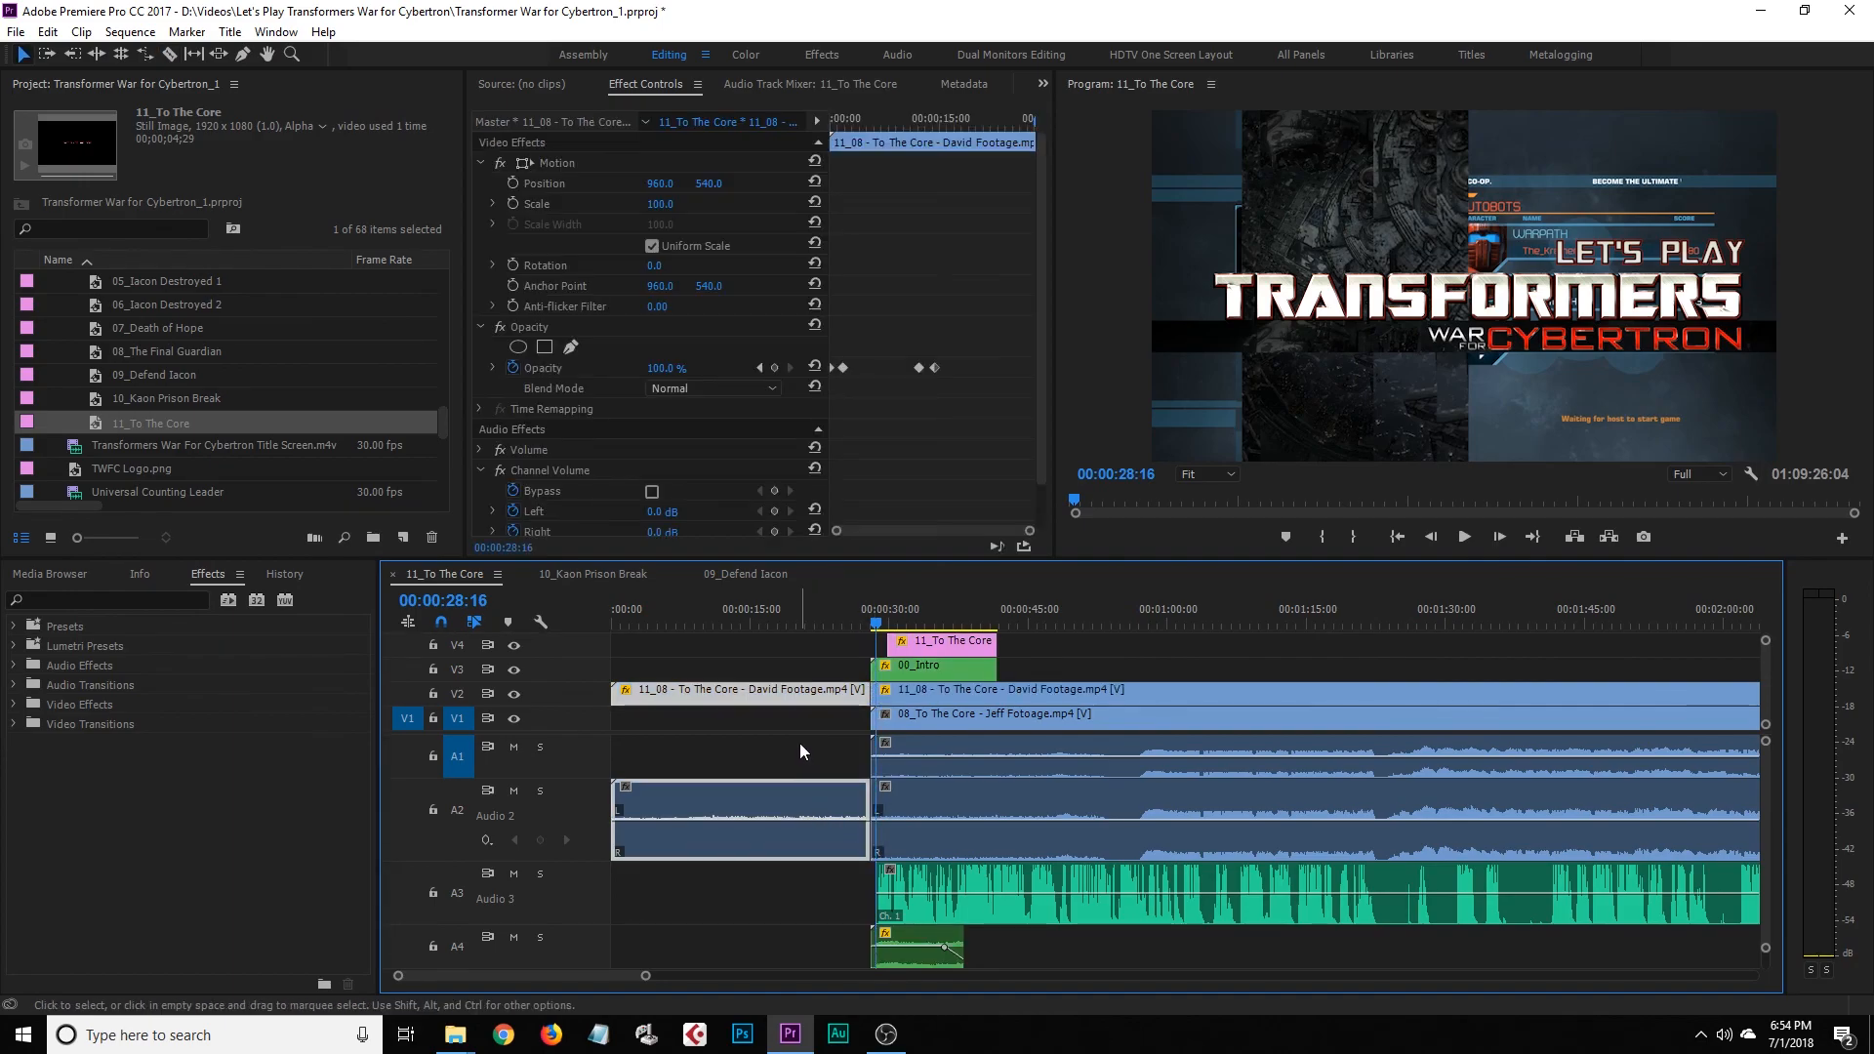
pyautogui.press('Delete')
pyautogui.rightClick(798, 728)
pyautogui.click(826, 744)
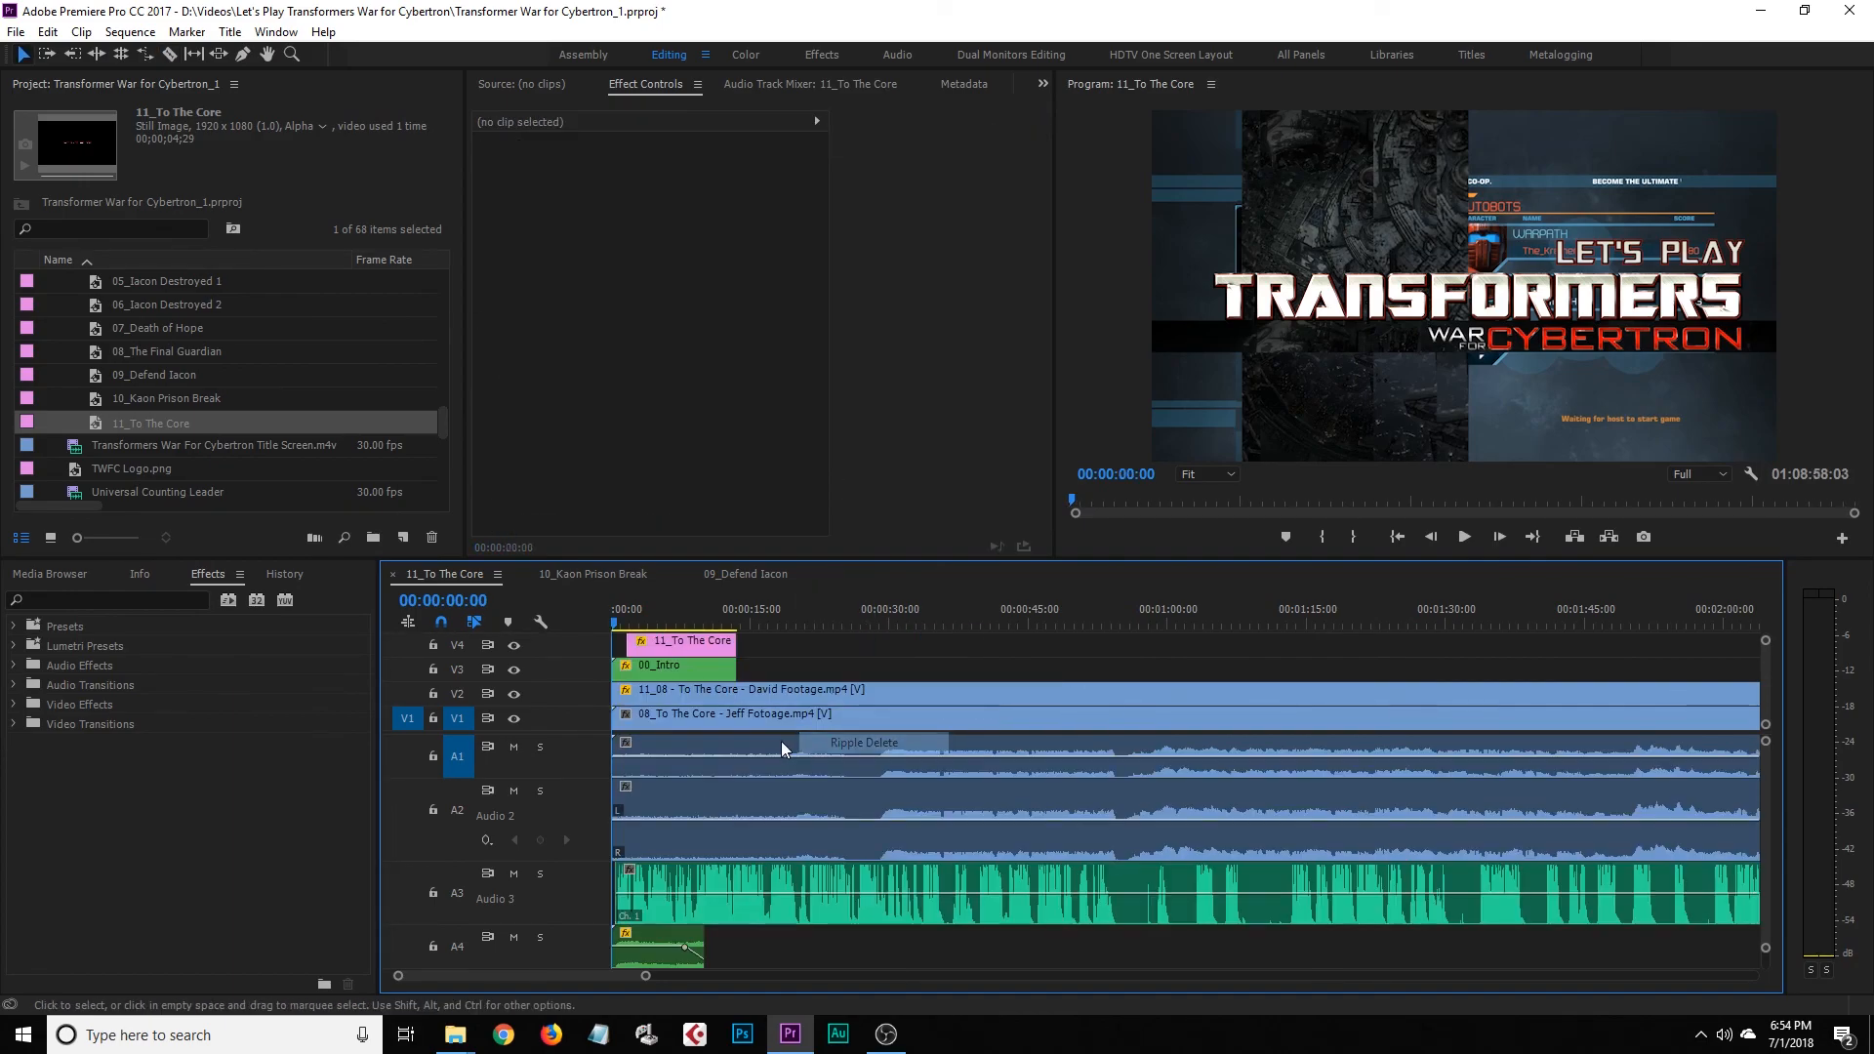
# Paste the copied opacity keyframes onto the shortened V2 footage clip at the sequence start
pyautogui.press('Home')
pyautogui.click(750, 693)
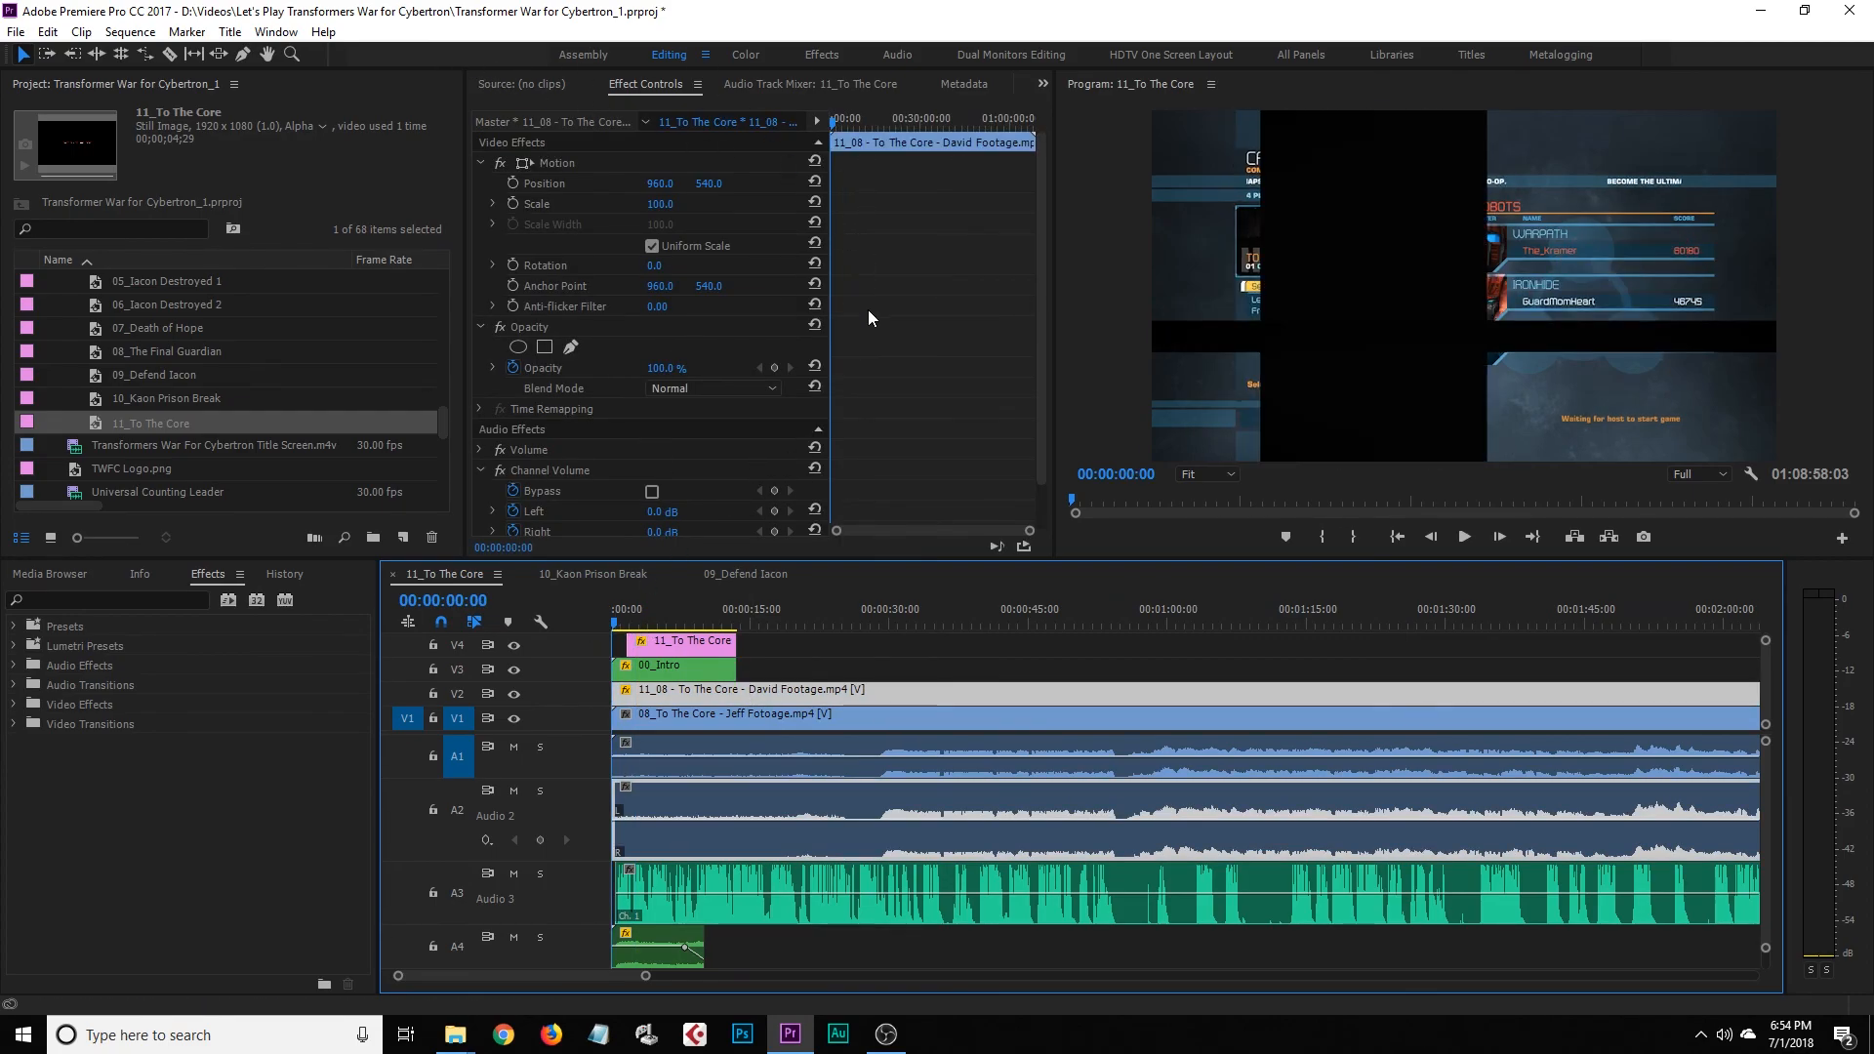
pyautogui.rightClick(561, 375)
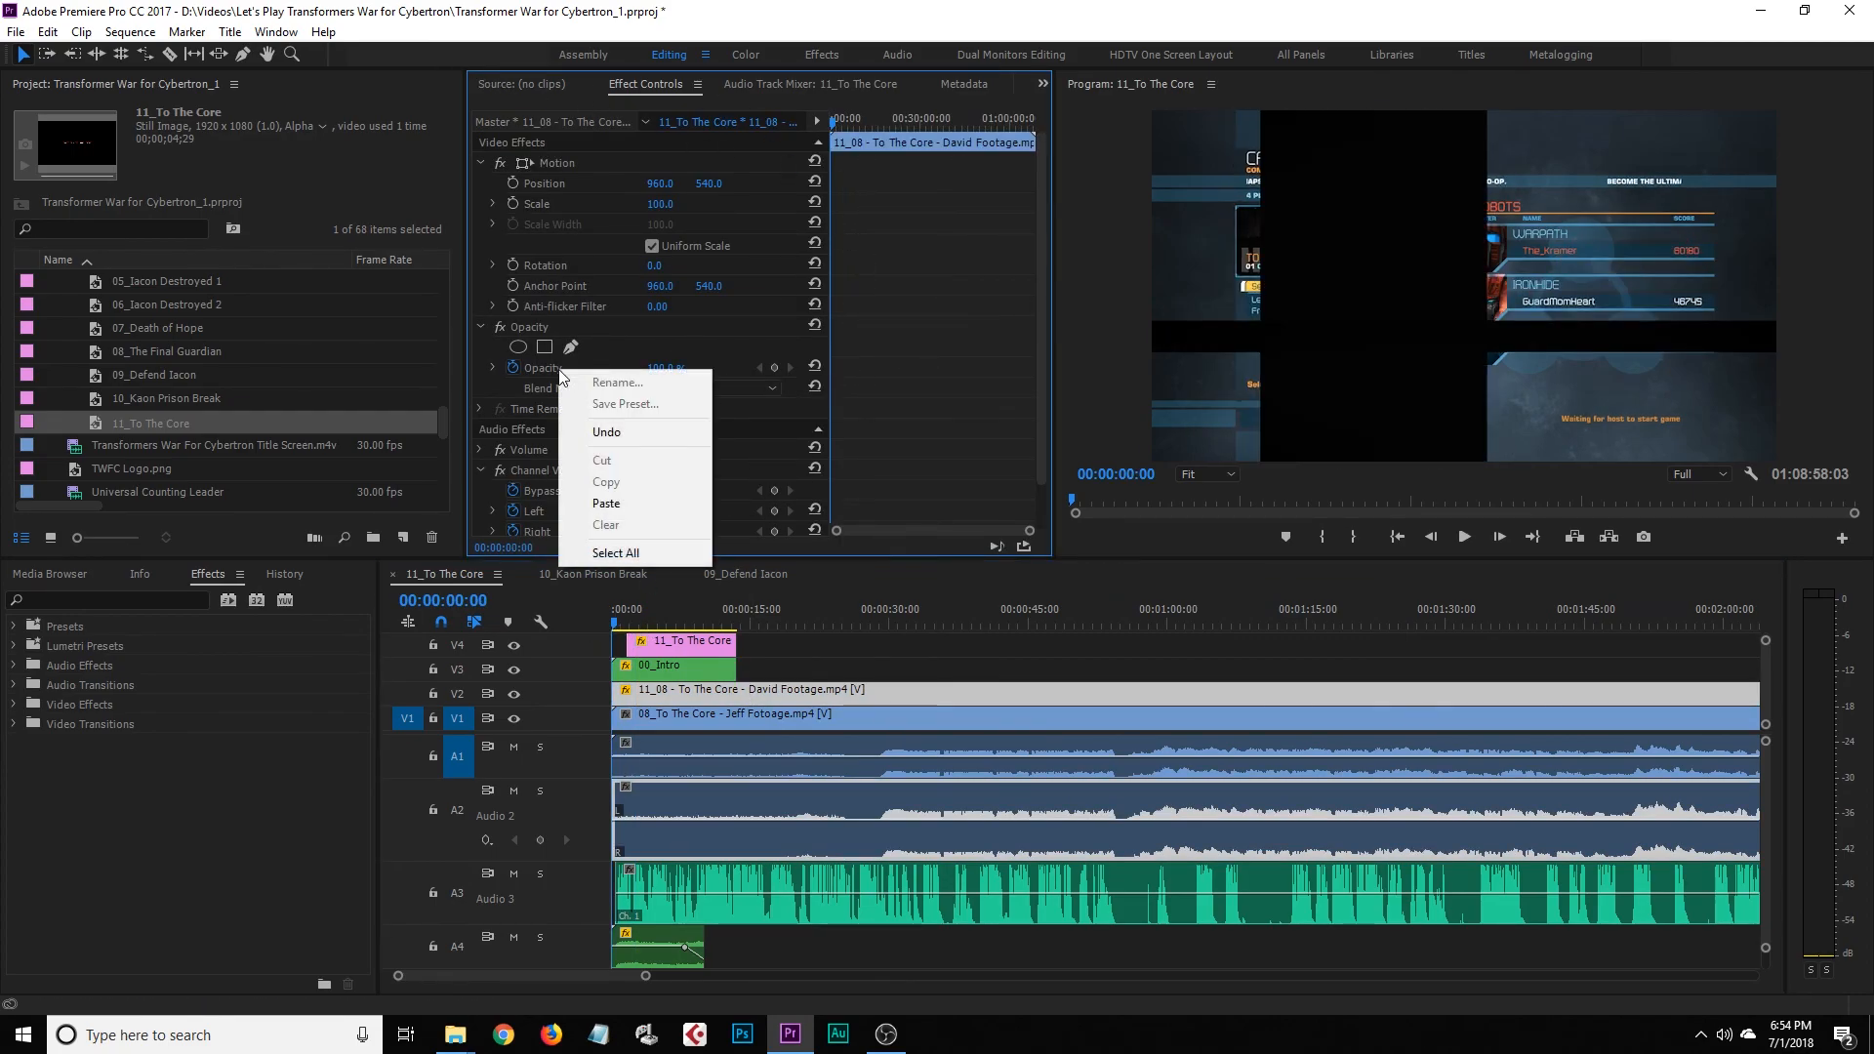
pyautogui.click(623, 502)
pyautogui.moveTo(1033, 534); pyautogui.dragTo(988, 536)
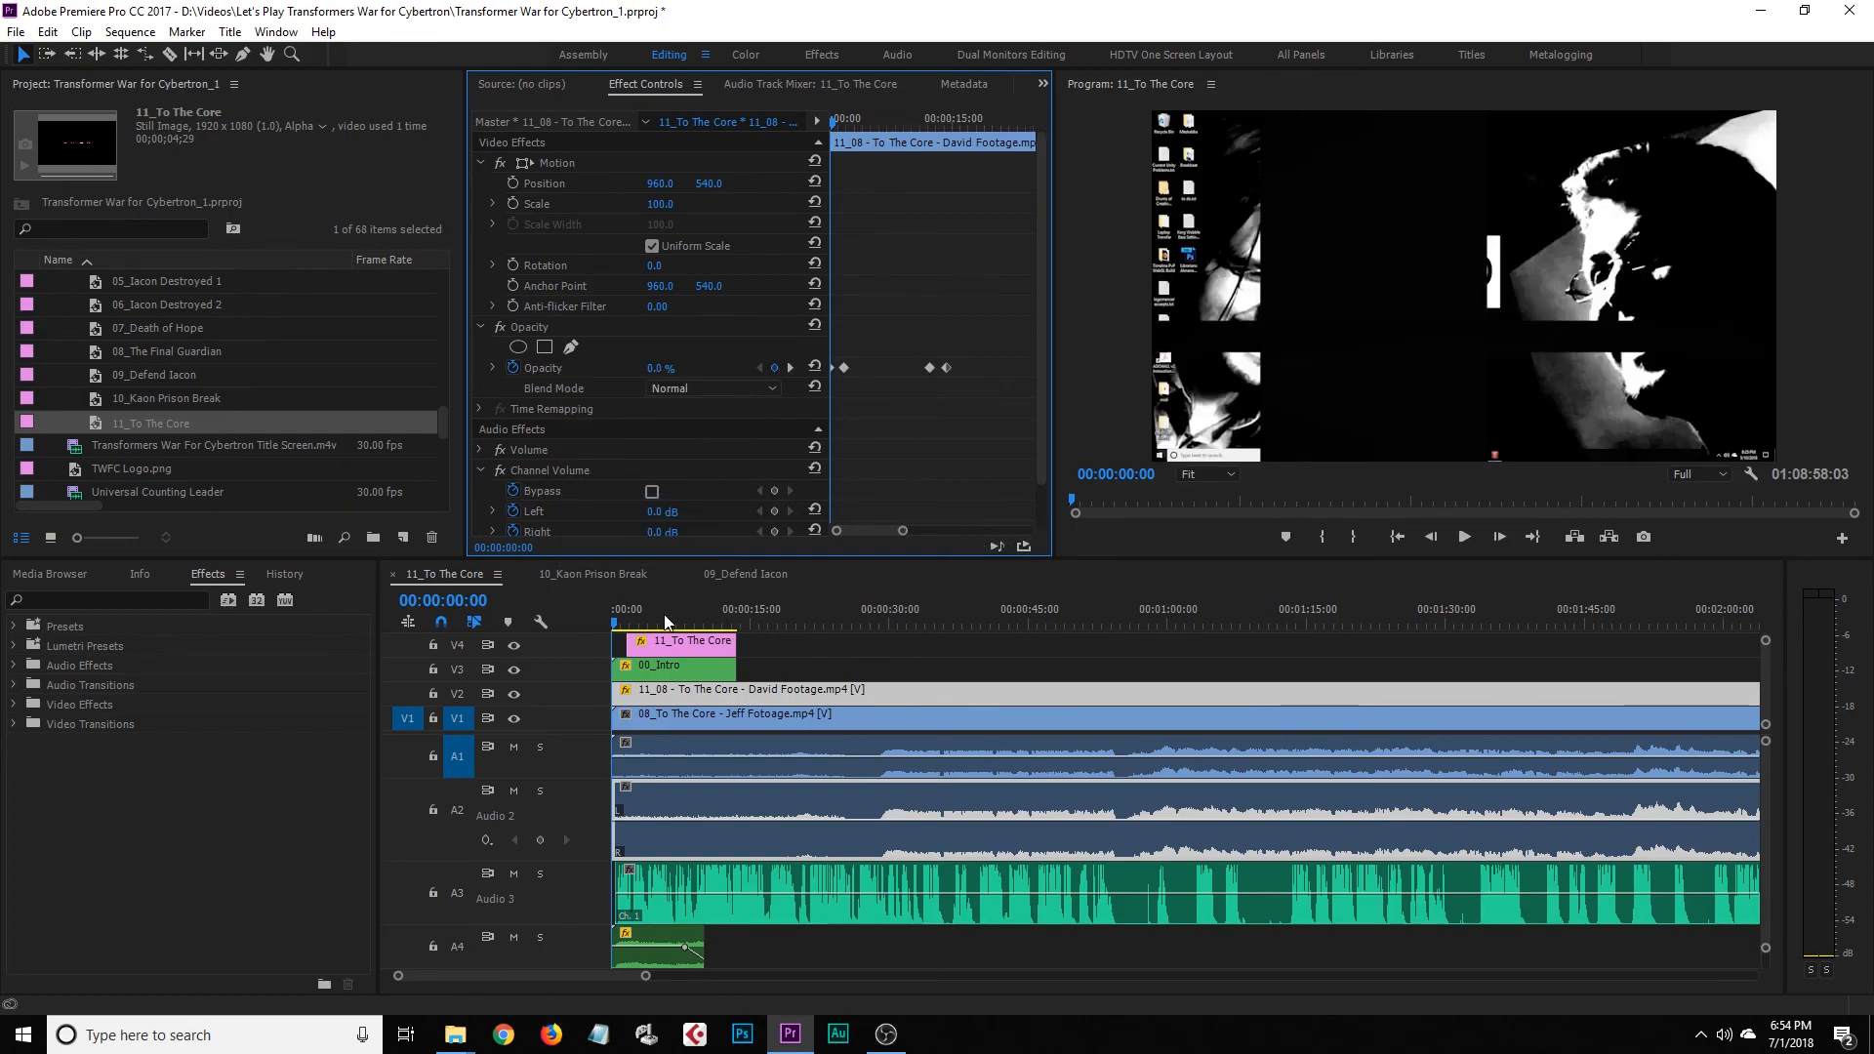
# Play the opening and examine the V1 and V2 footage clips to see what shows beneath the intro
pyautogui.press('space')
pyautogui.click(811, 666)
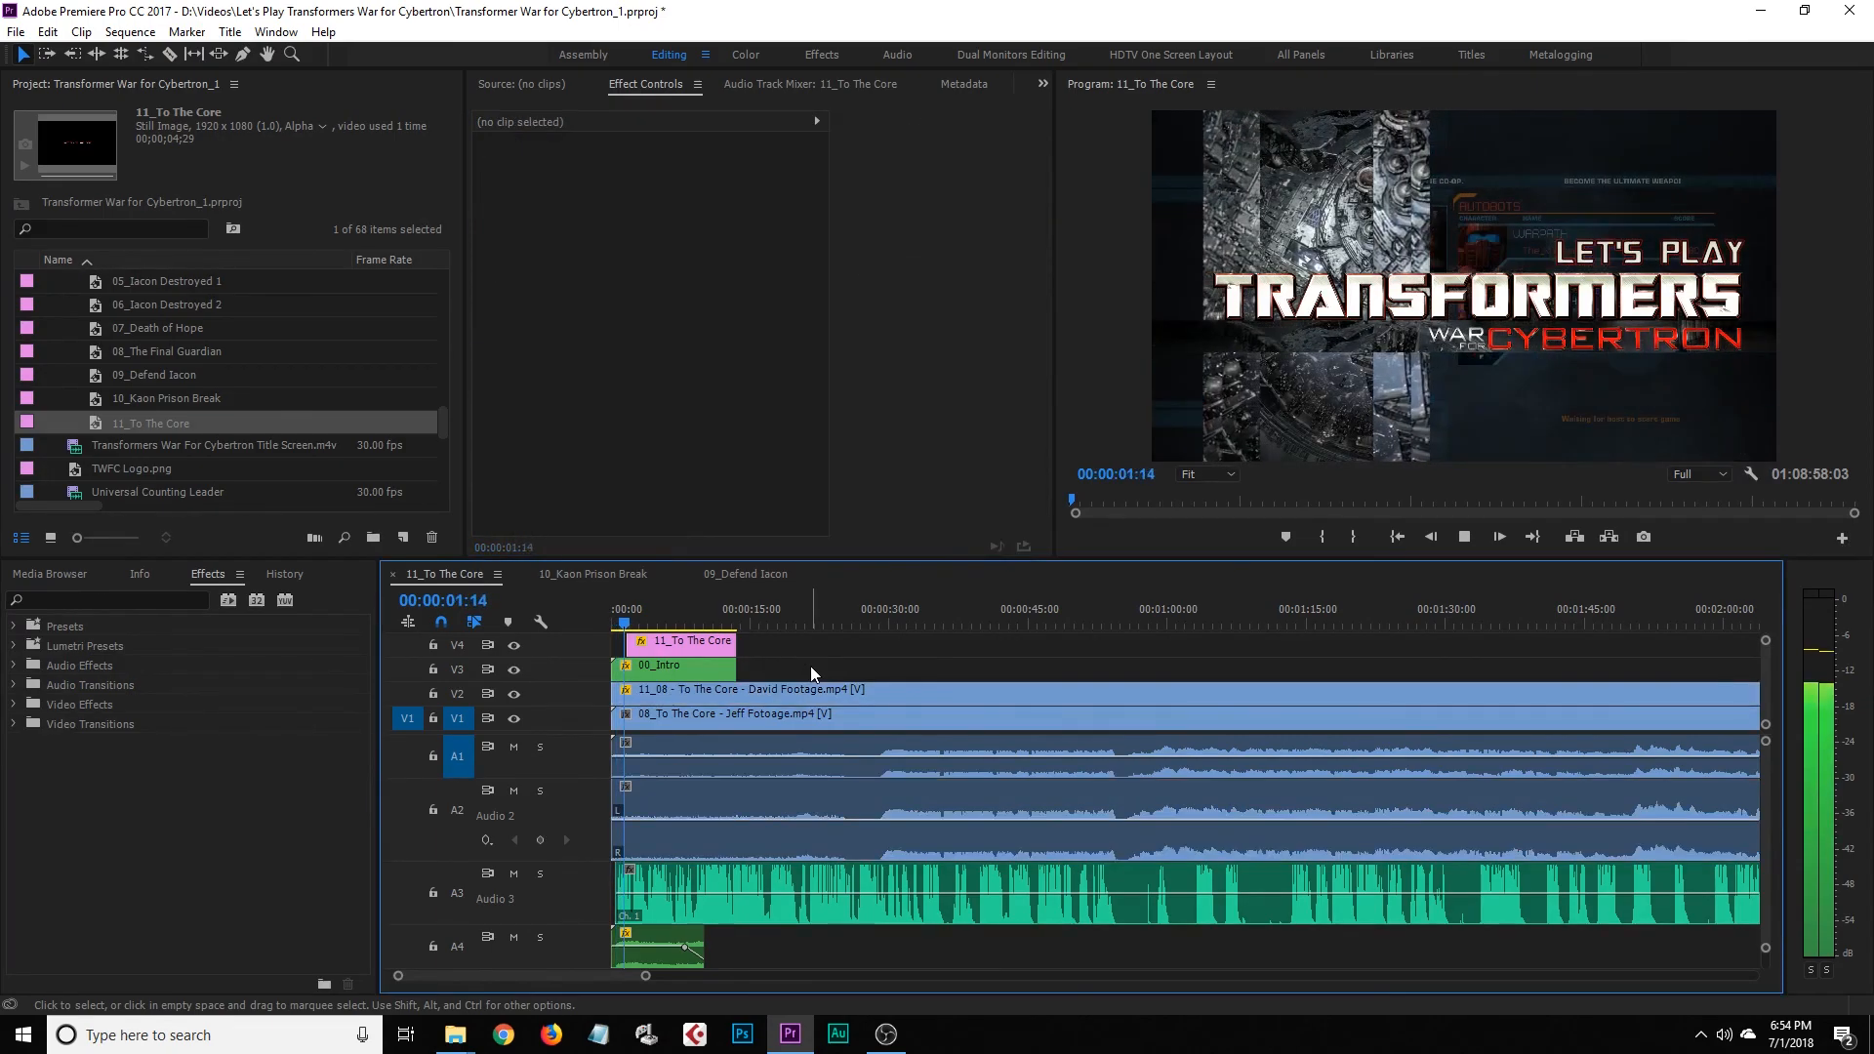
pyautogui.click(618, 623)
pyautogui.moveTo(618, 623); pyautogui.dragTo(614, 623)
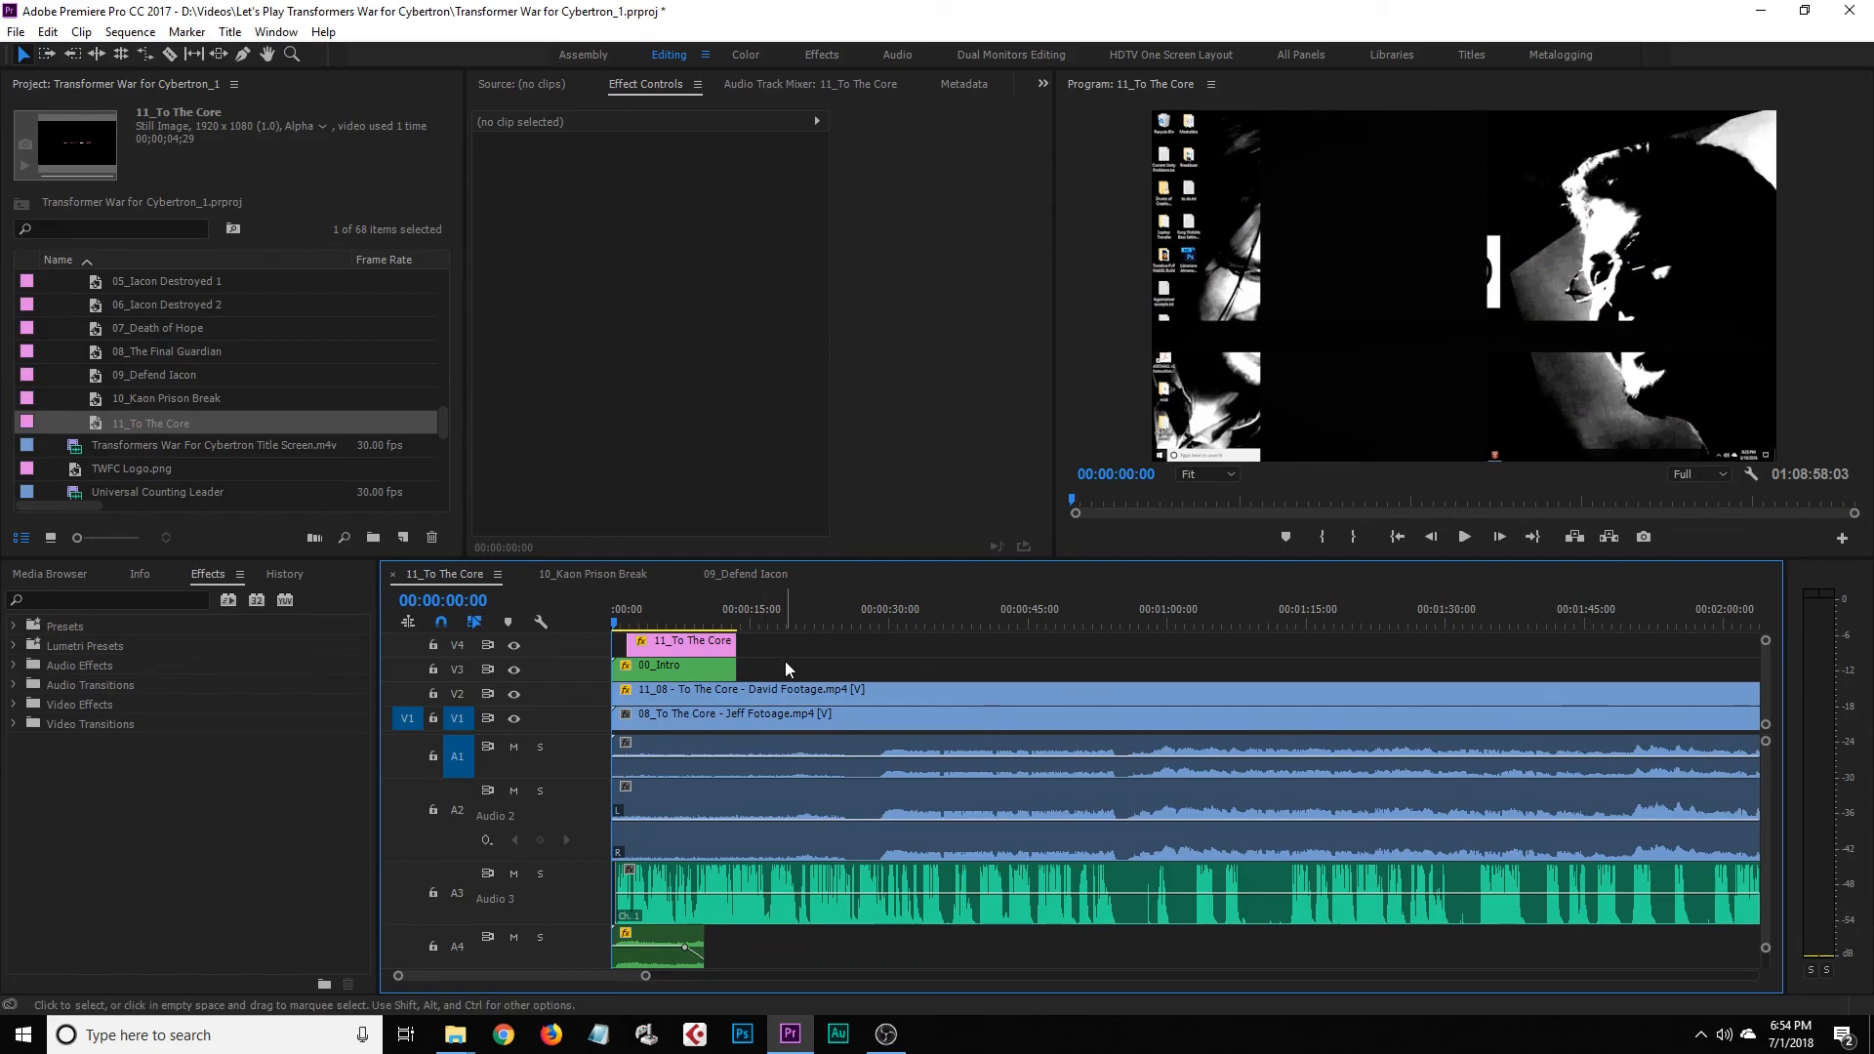
pyautogui.moveTo(613, 621); pyautogui.dragTo(613, 623)
pyautogui.click(666, 719)
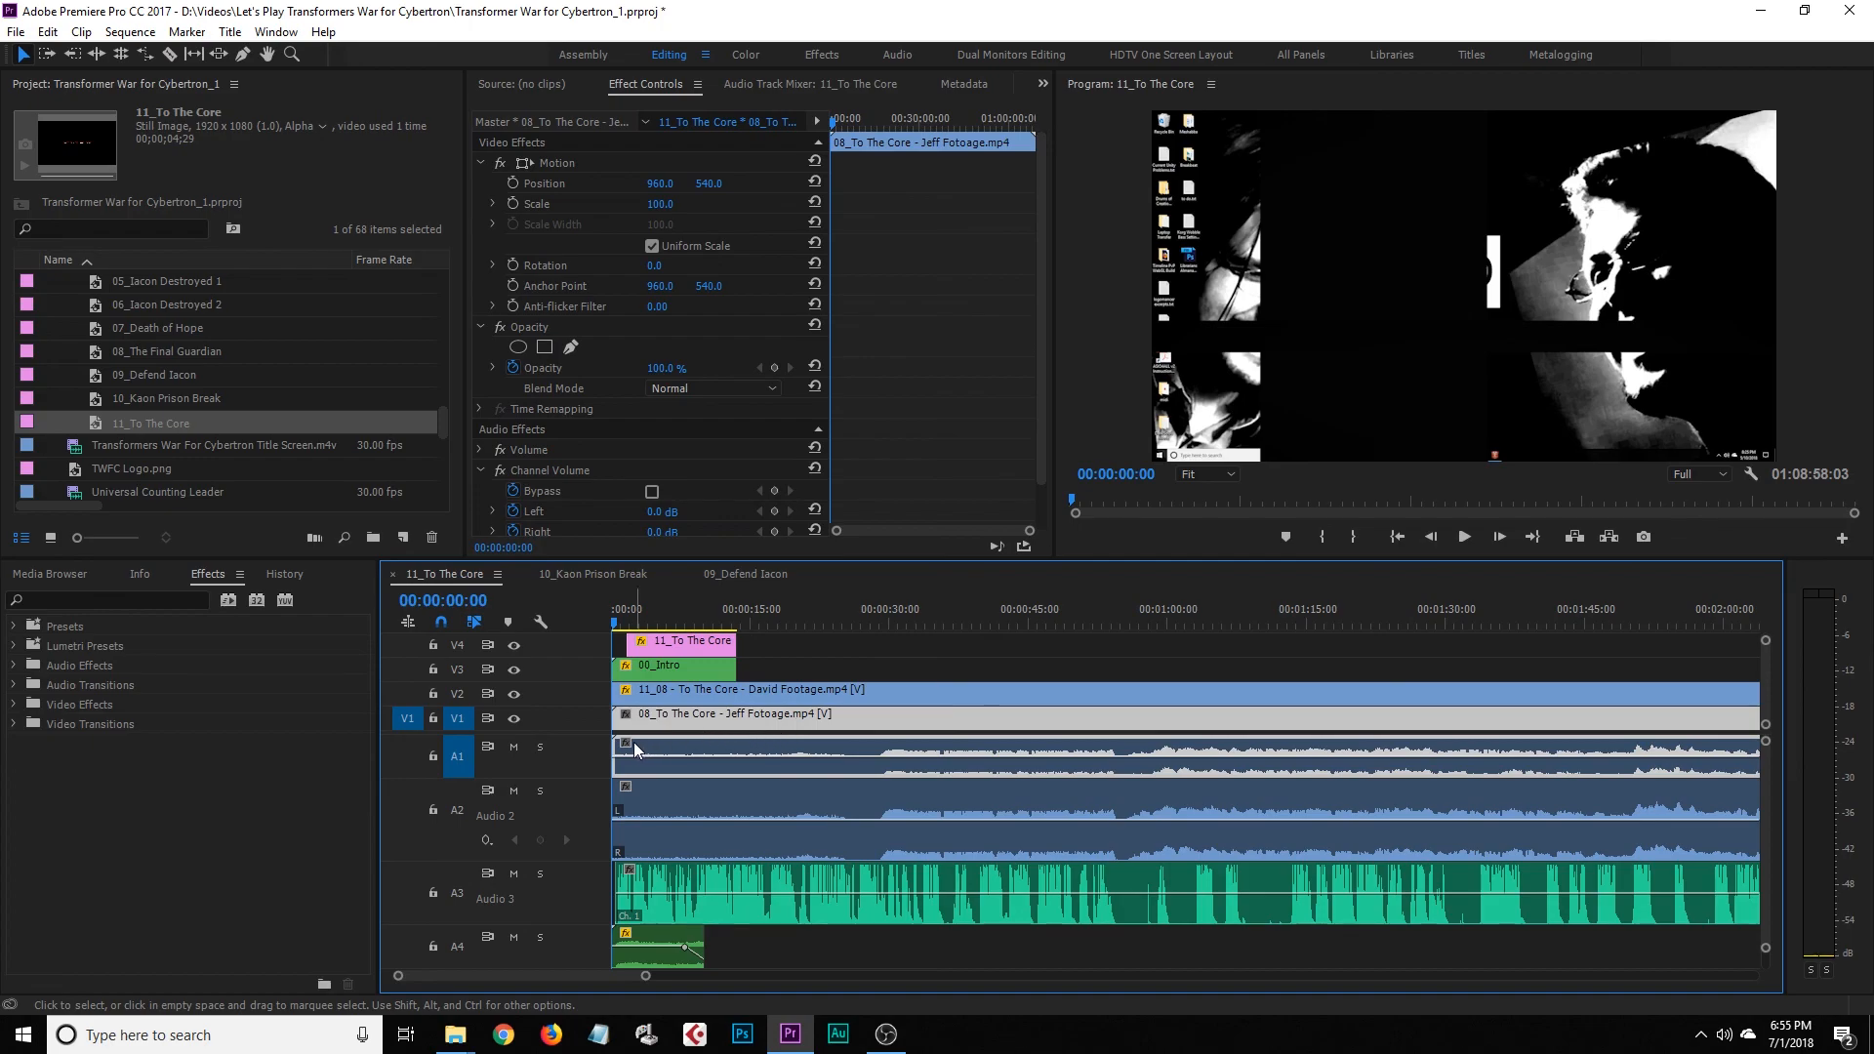
pyautogui.moveTo(615, 623)
pyautogui.mouseDown()
pyautogui.moveTo(639, 623)
pyautogui.moveTo(611, 623)
pyautogui.mouseUp()
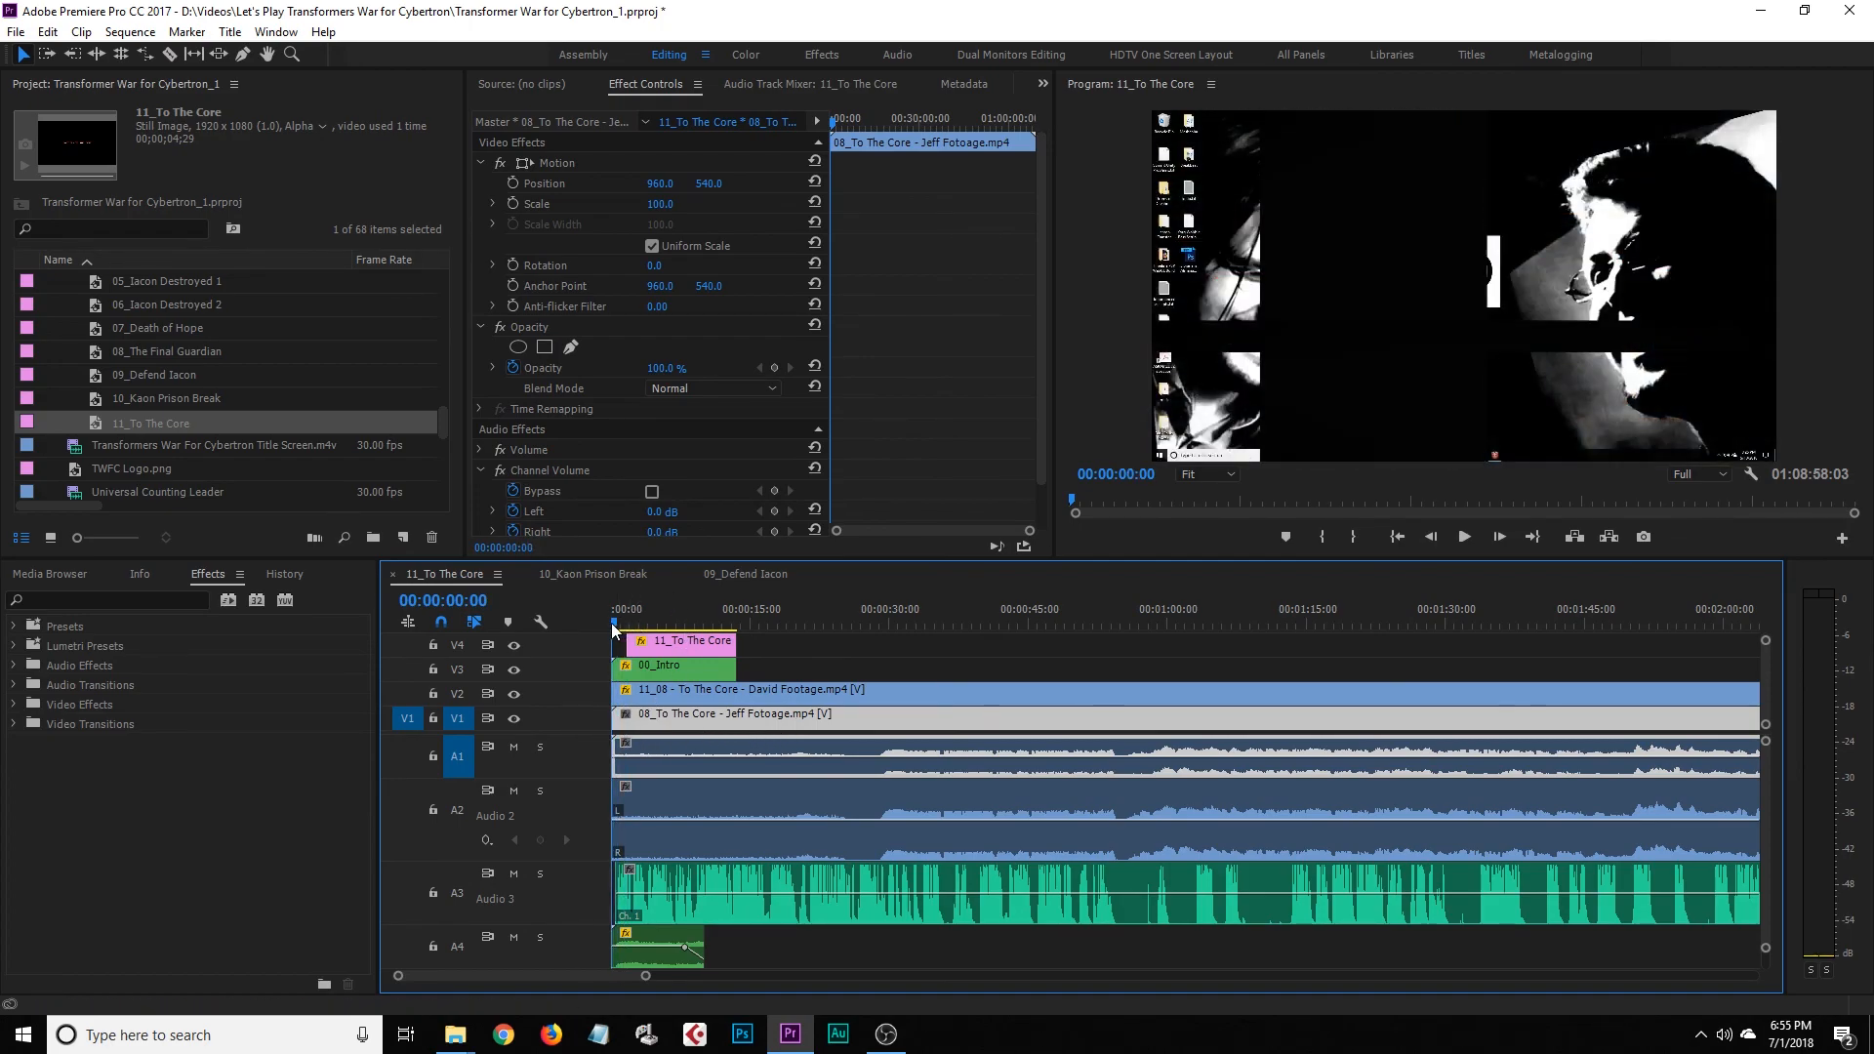
pyautogui.click(765, 689)
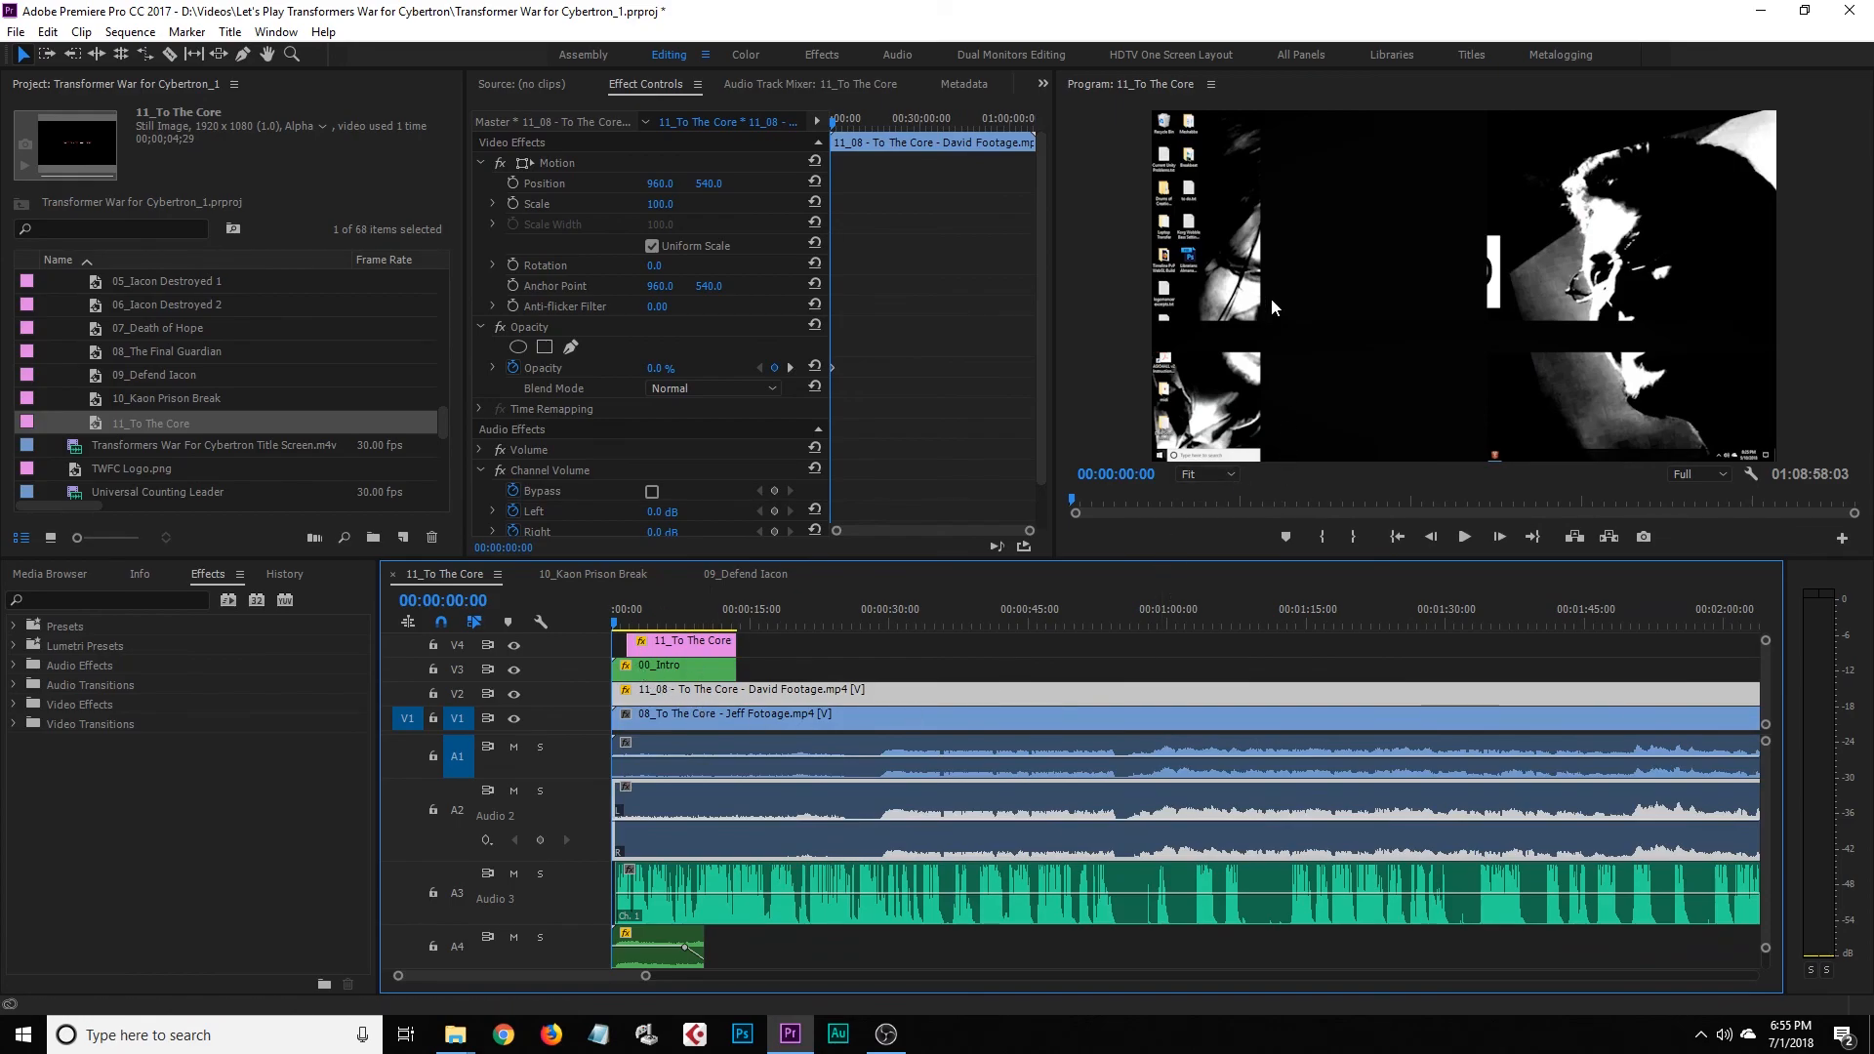
pyautogui.click(775, 716)
pyautogui.press('Home')
# Split the V1 footage clip at 00:00:18:00
pyautogui.click(781, 619)
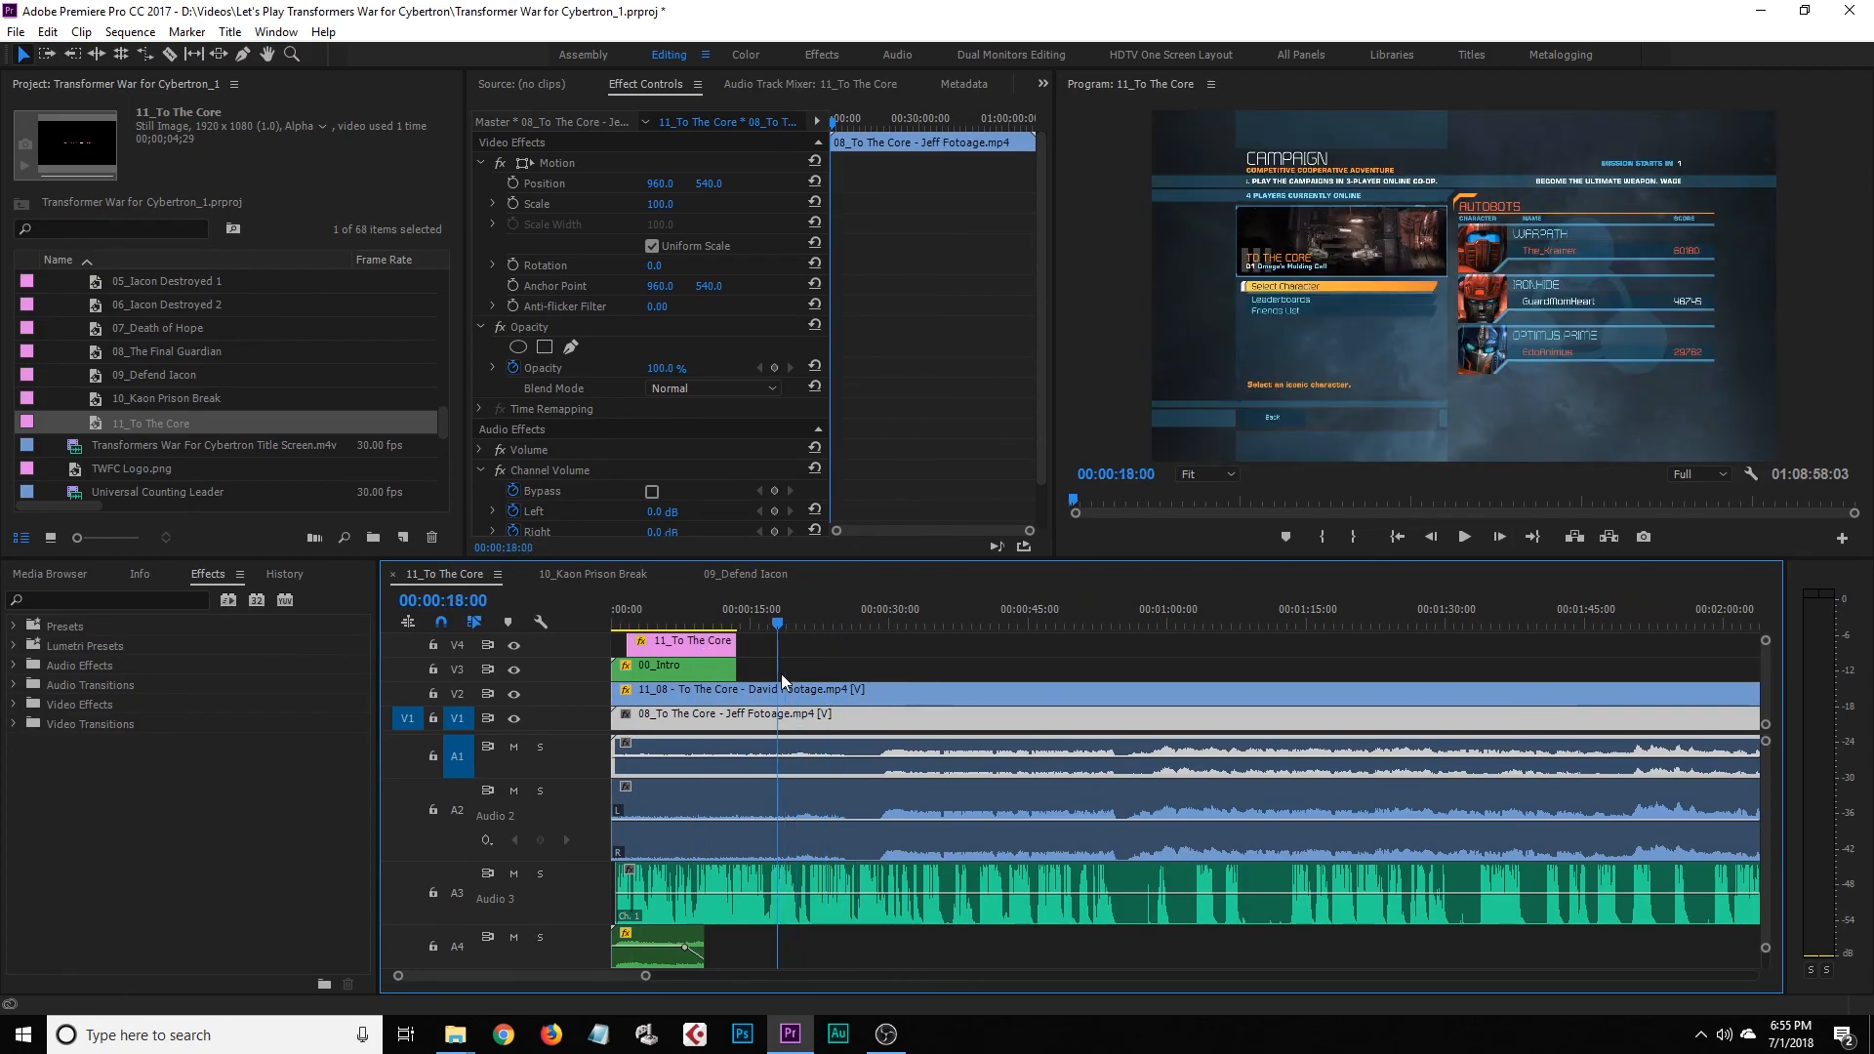
pyautogui.moveTo(617, 719); pyautogui.dragTo(988, 720)
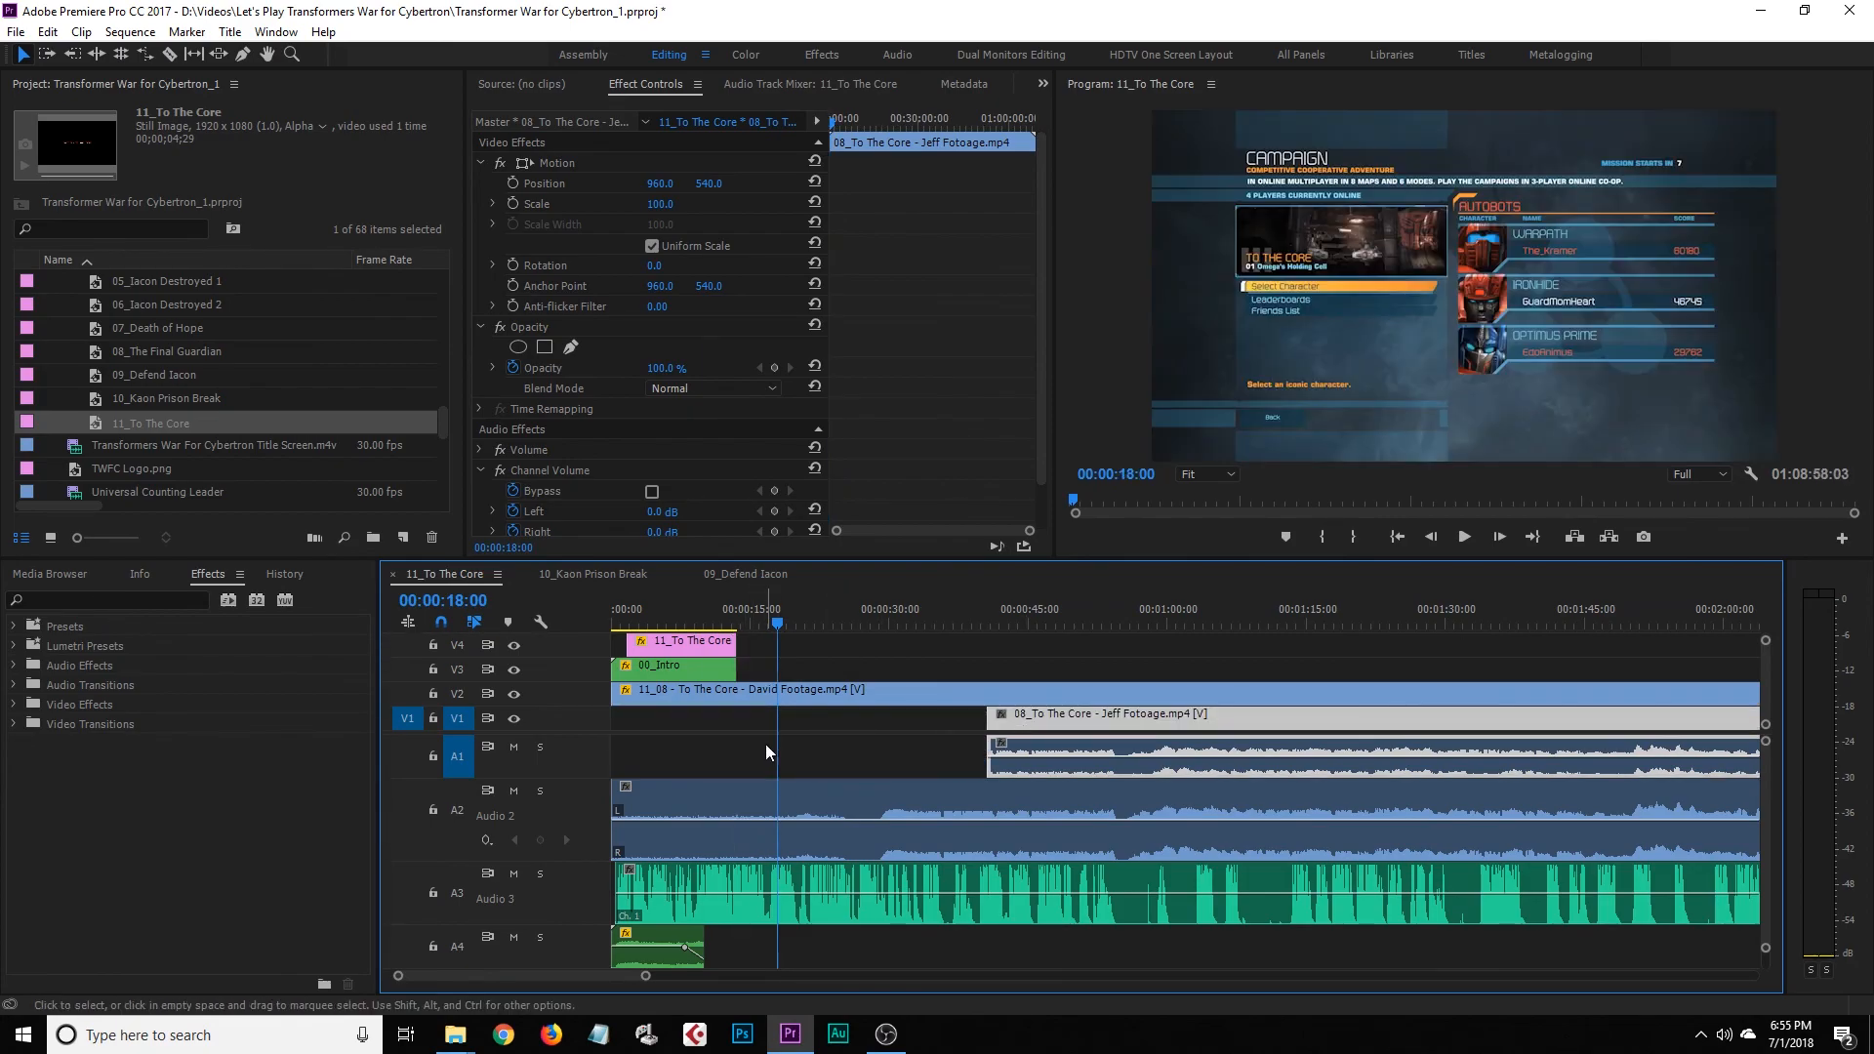
pyautogui.hotkey('ctrl', 'z')
pyautogui.press('c')
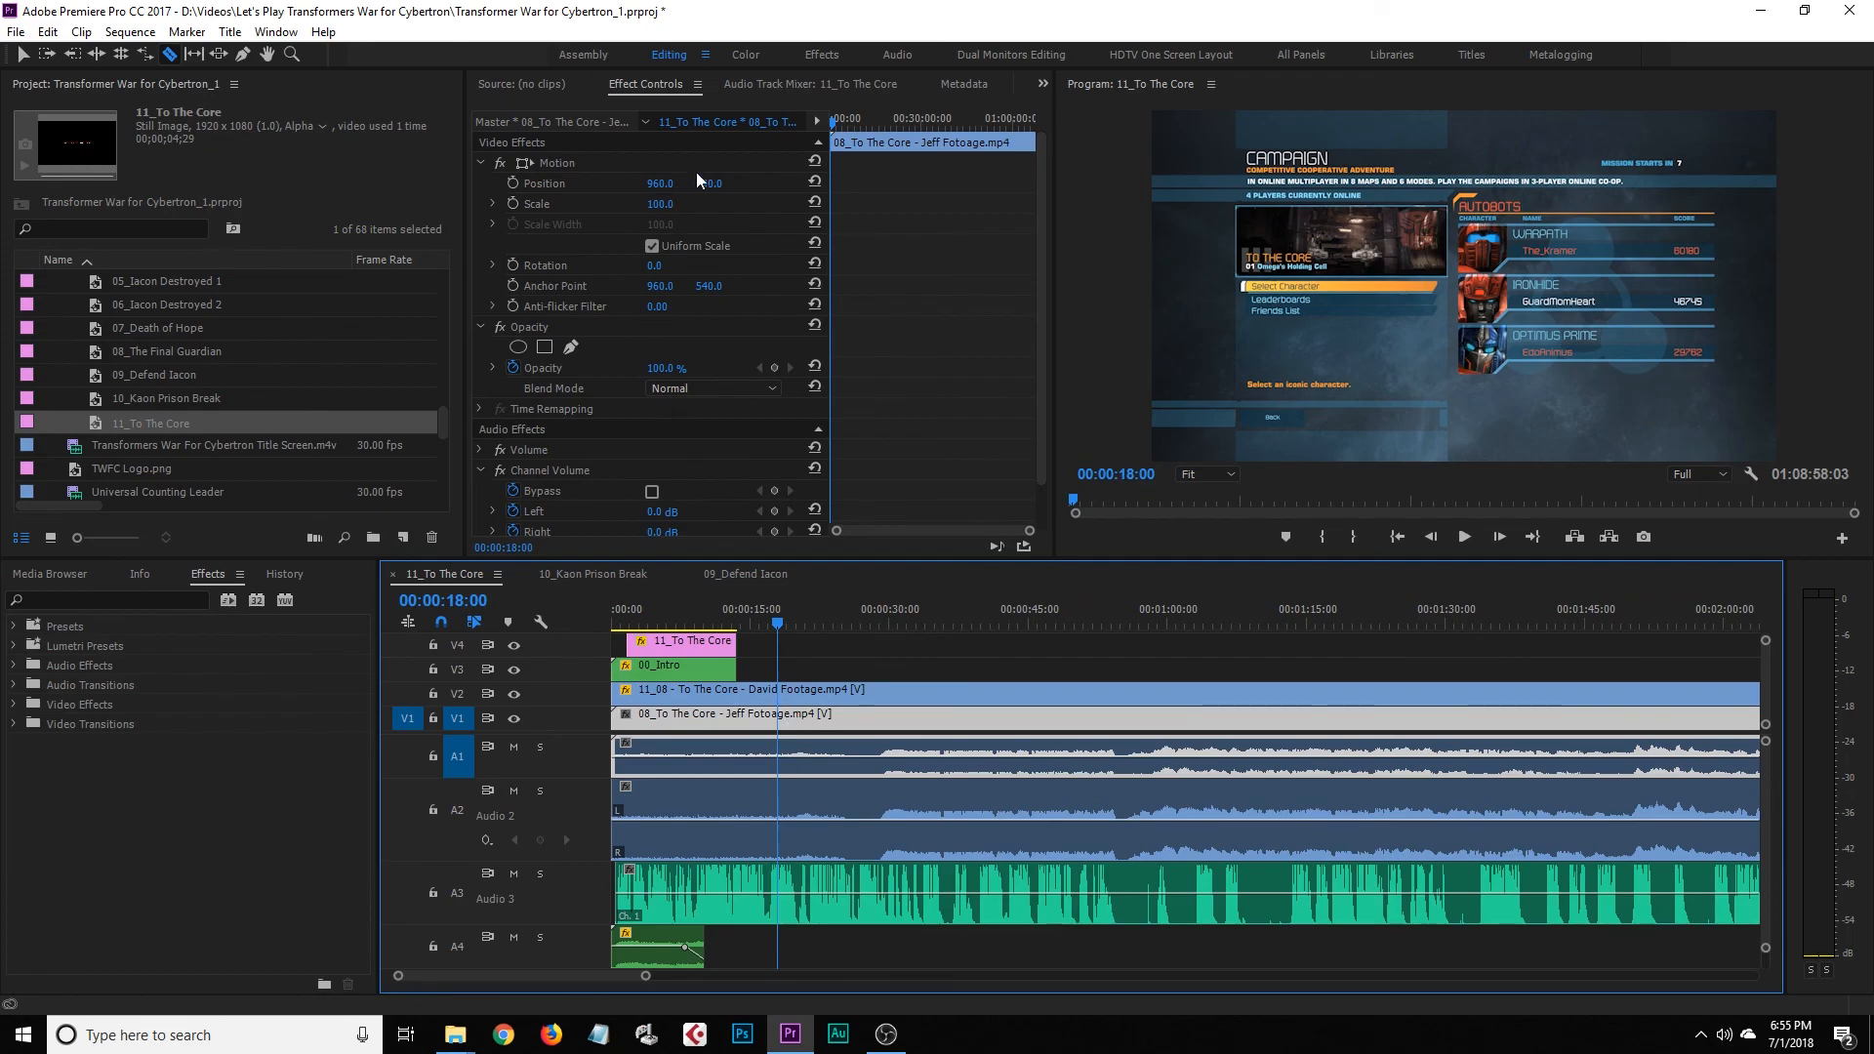
pyautogui.click(785, 716)
pyautogui.press('v')
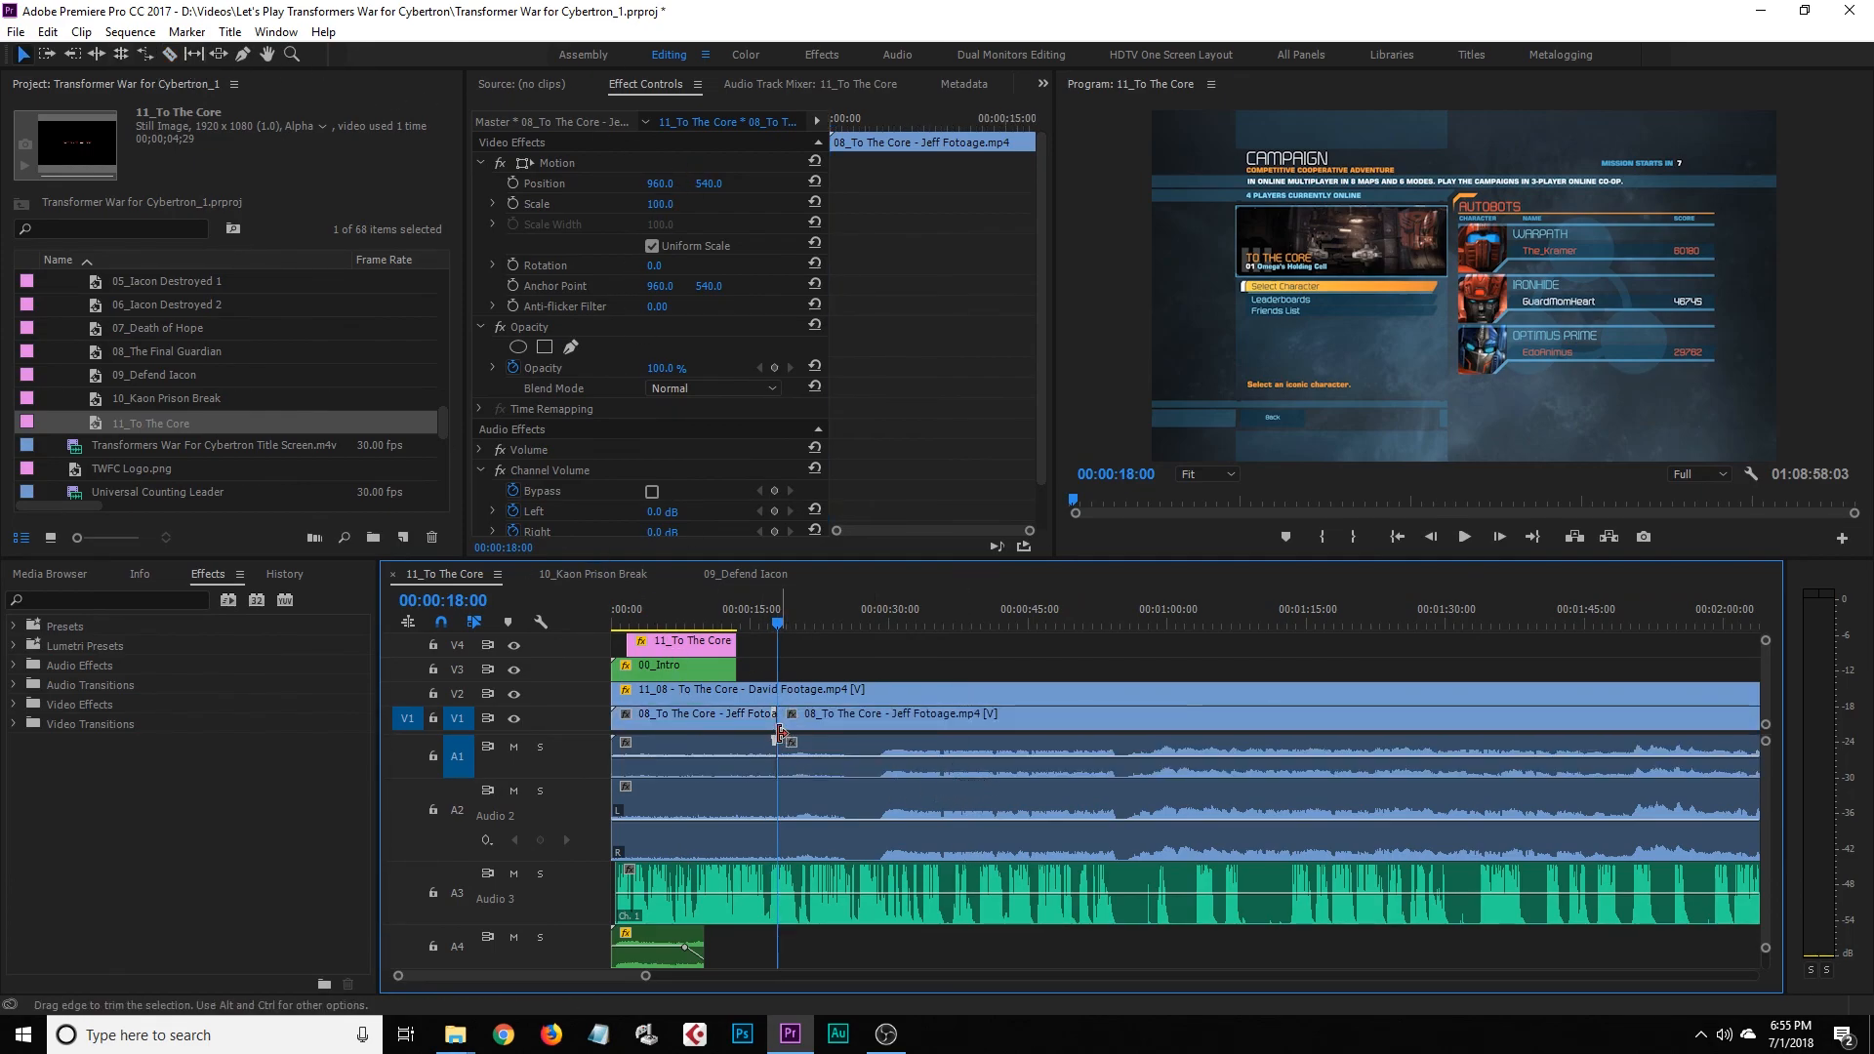
pyautogui.click(752, 722)
pyautogui.click(780, 752)
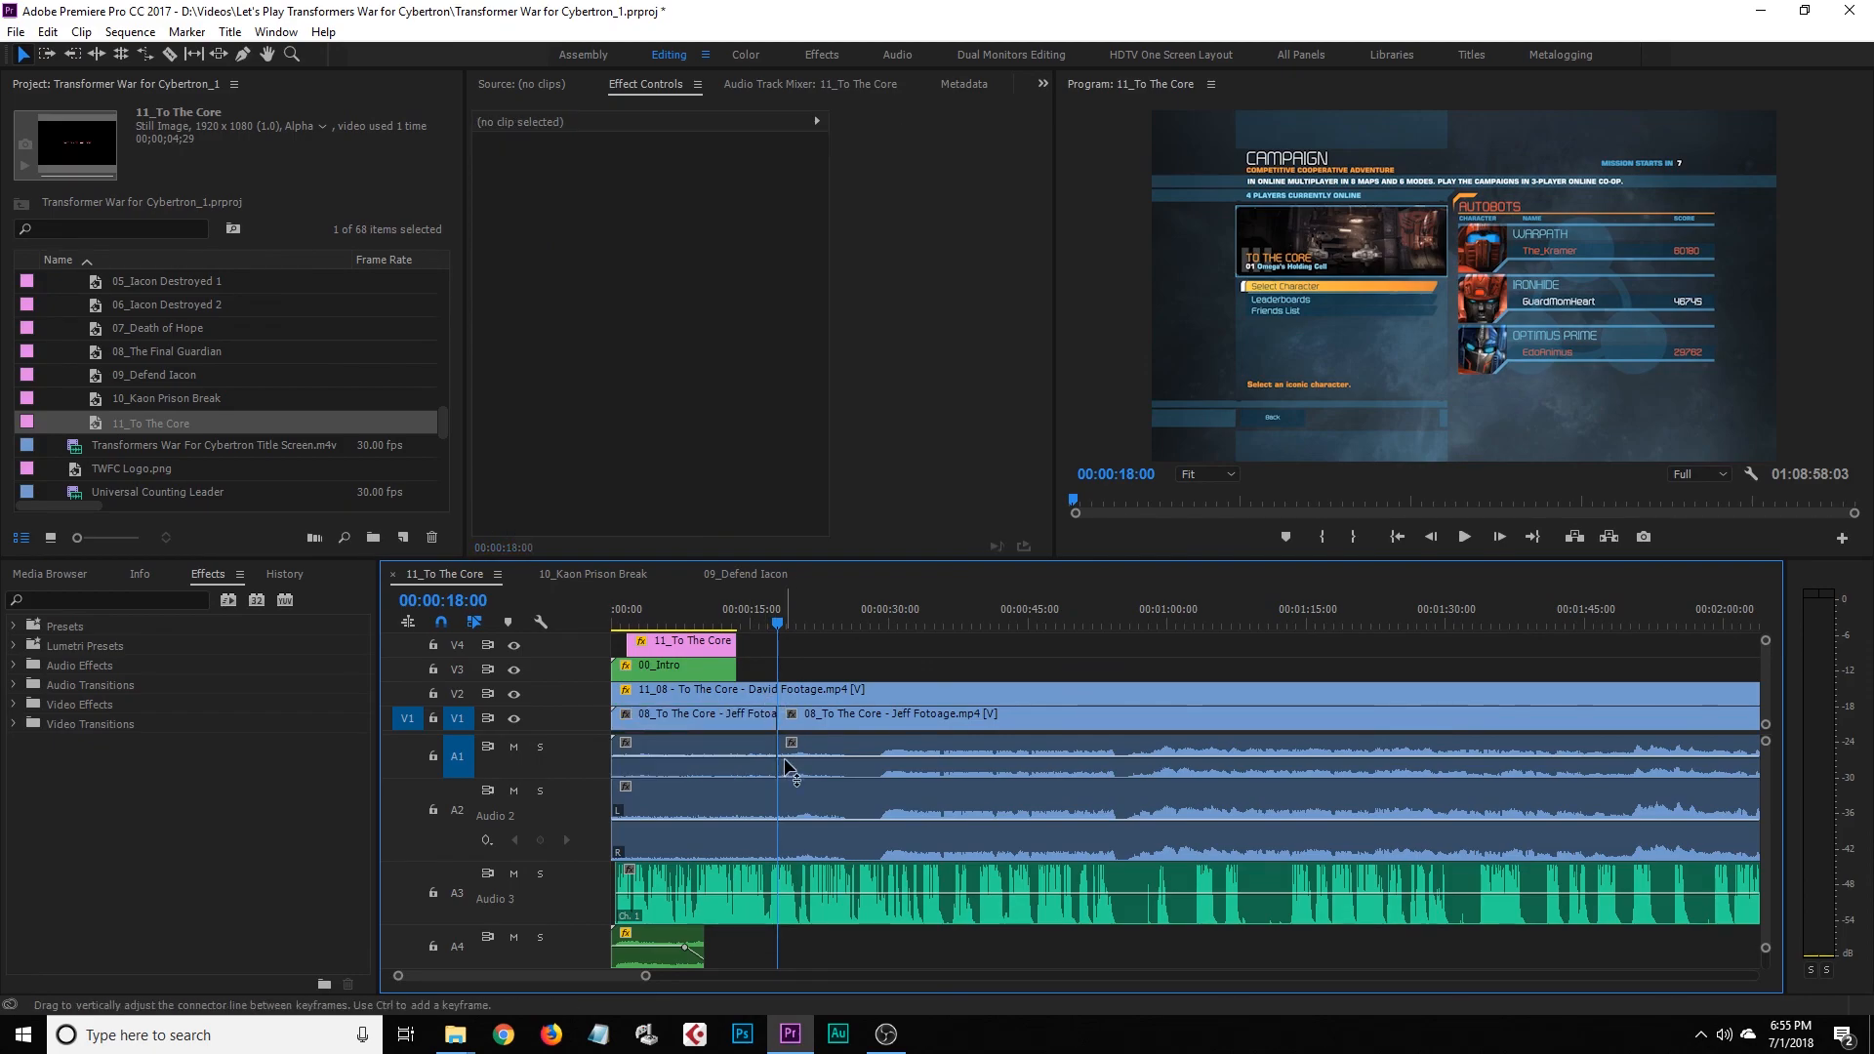
pyautogui.click(775, 699)
pyautogui.click(818, 654)
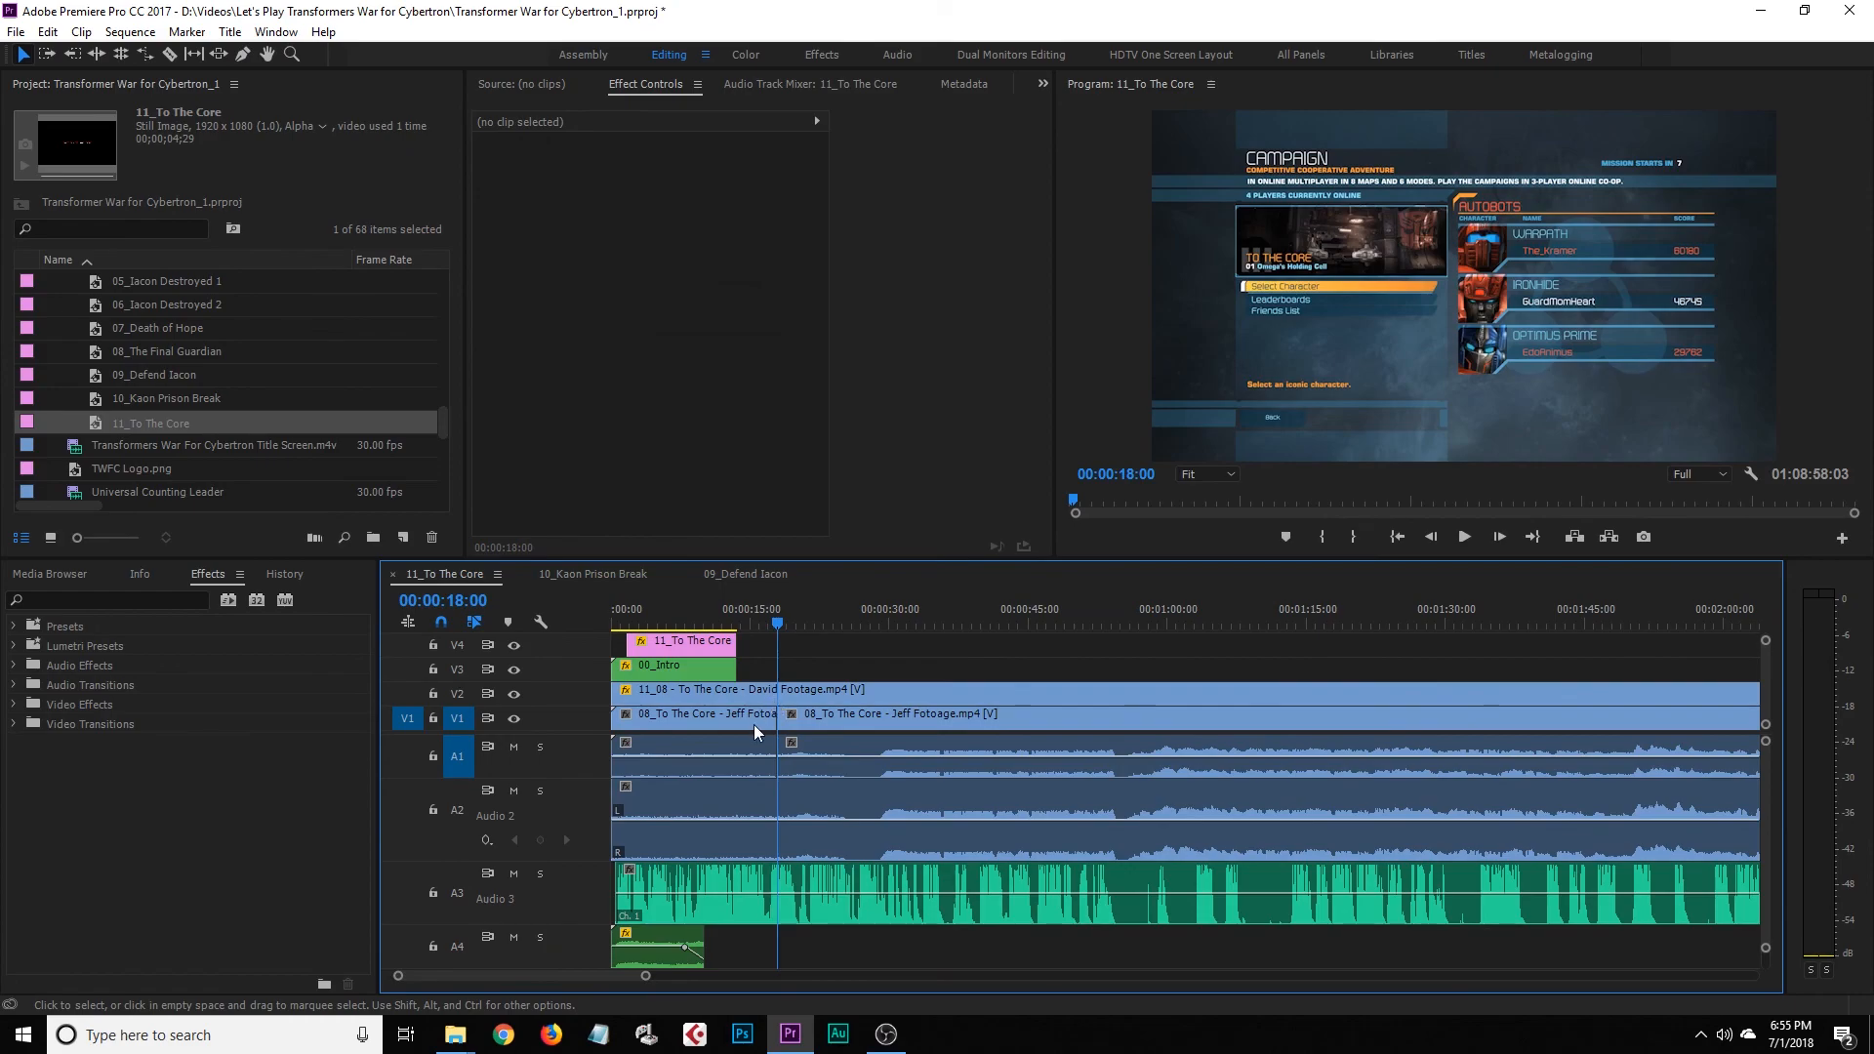
# Disable the opening piece of the V1 footage clip before 00:00:18:00 and return to the sequence start
pyautogui.click(753, 724)
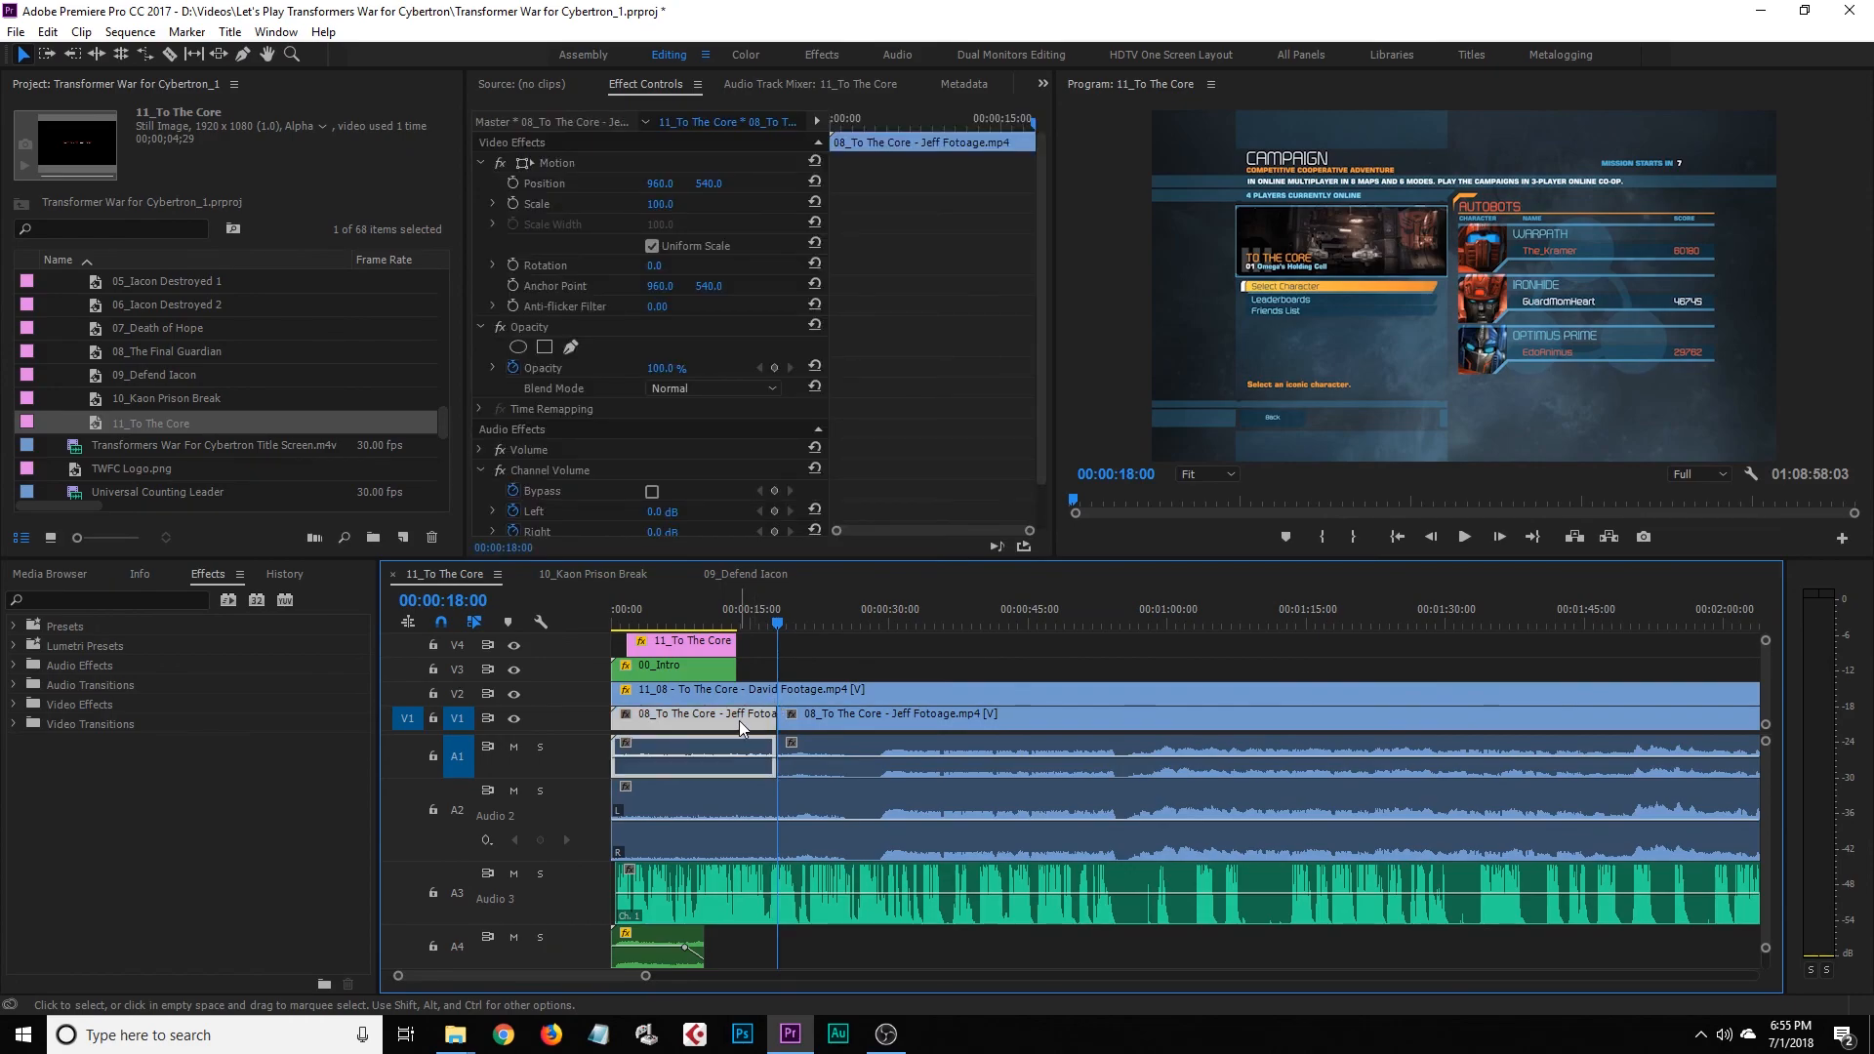
pyautogui.click(816, 672)
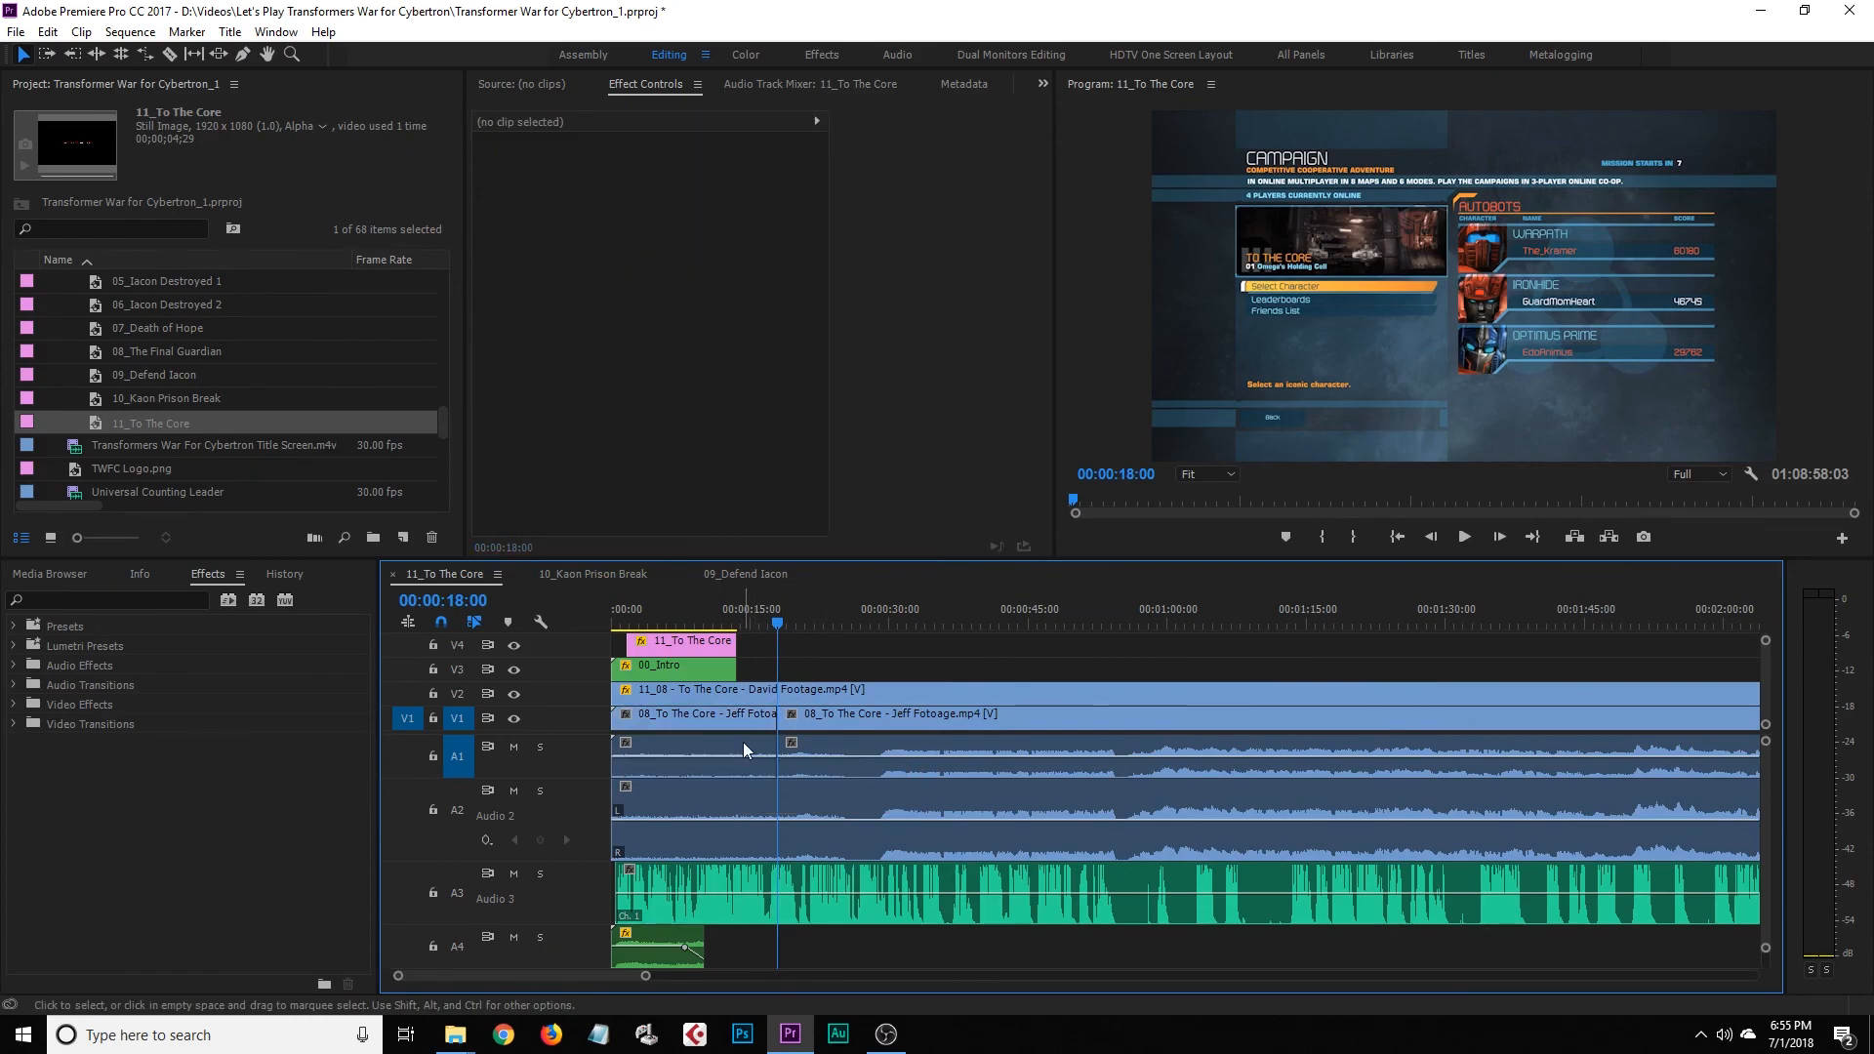
pyautogui.click(740, 717)
pyautogui.rightClick(740, 719)
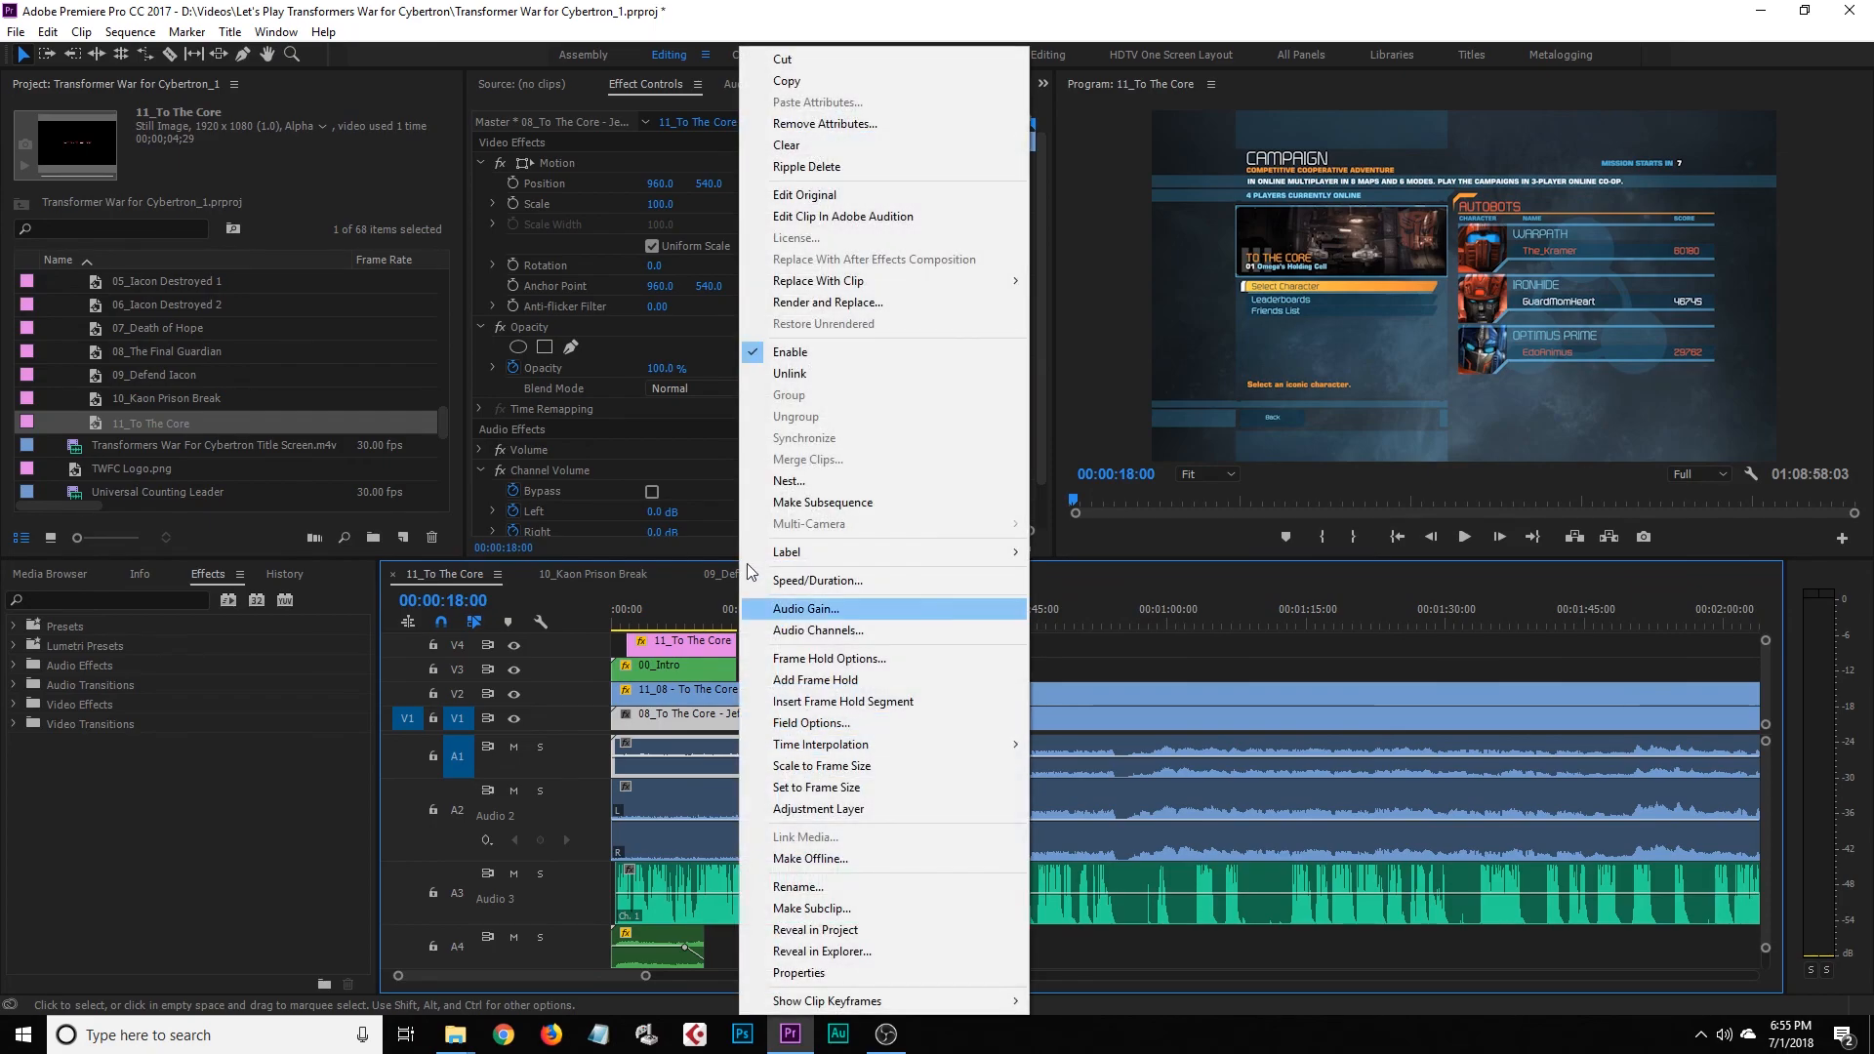
pyautogui.click(812, 350)
pyautogui.click(795, 665)
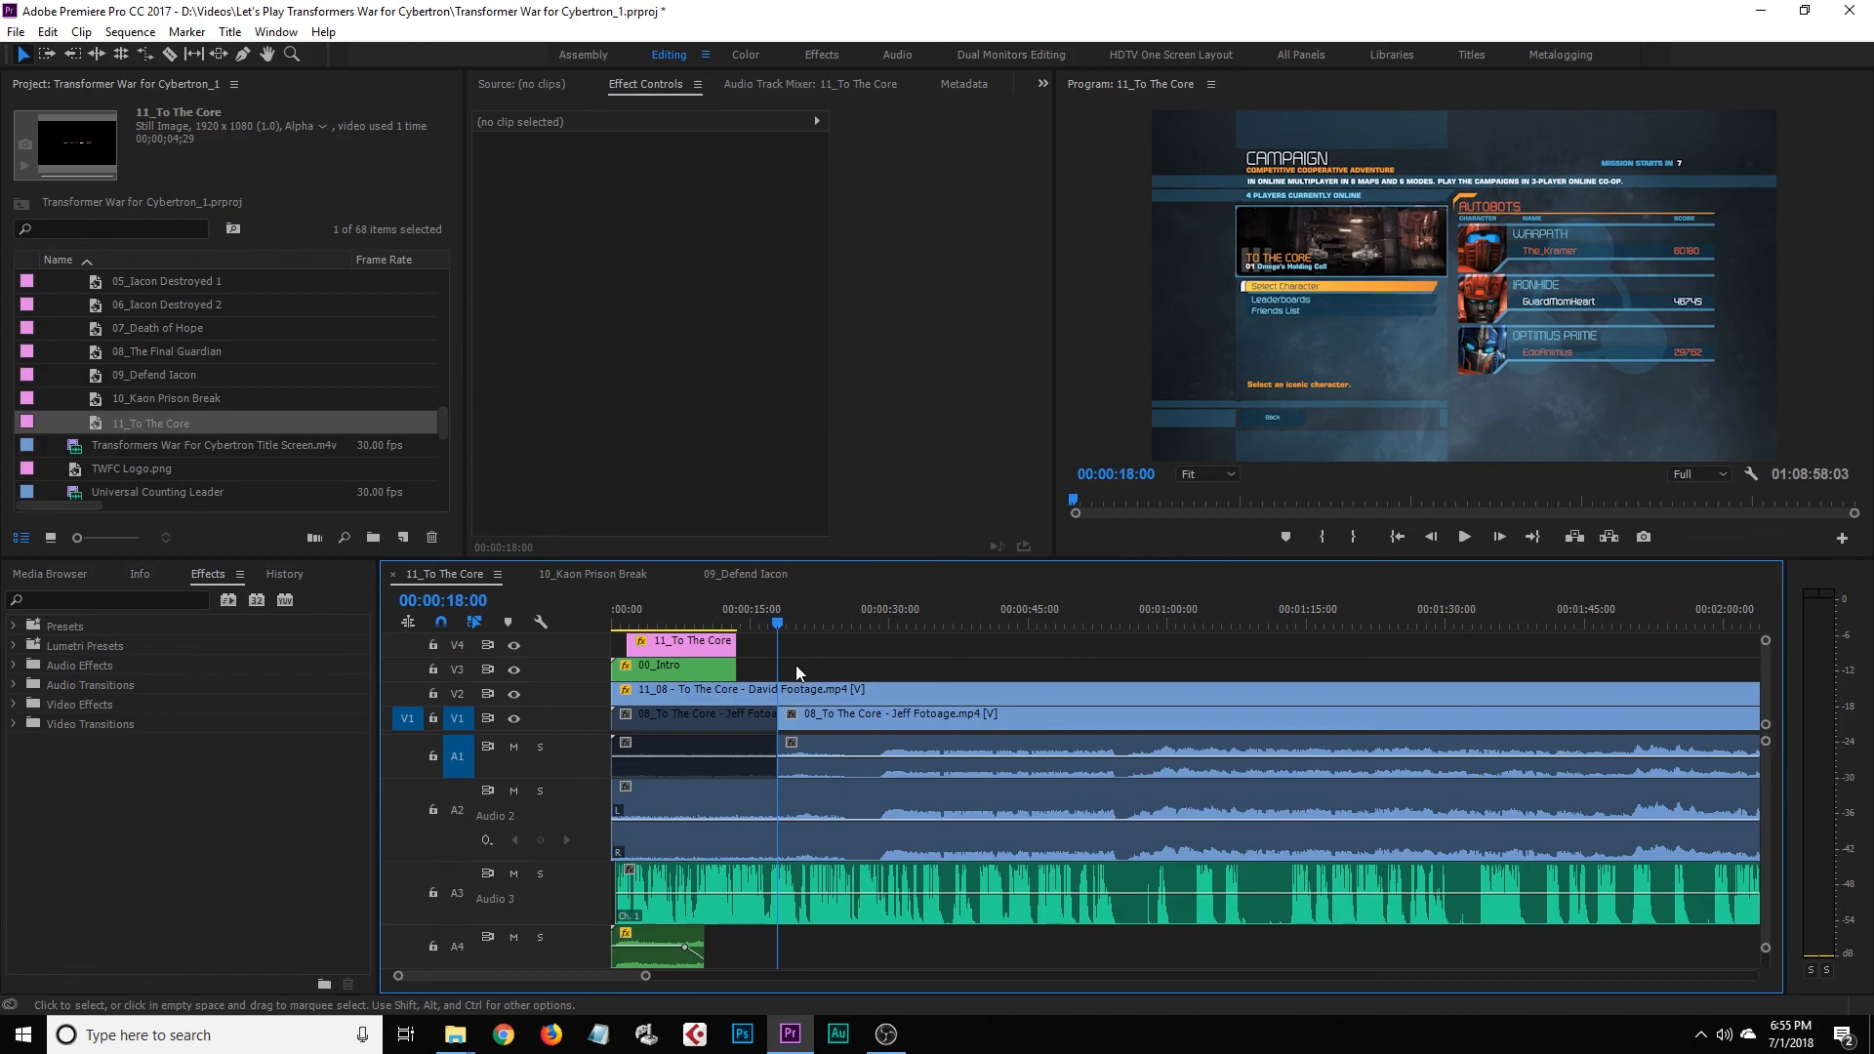
pyautogui.click(750, 716)
pyautogui.moveTo(706, 605); pyautogui.dragTo(590, 635)
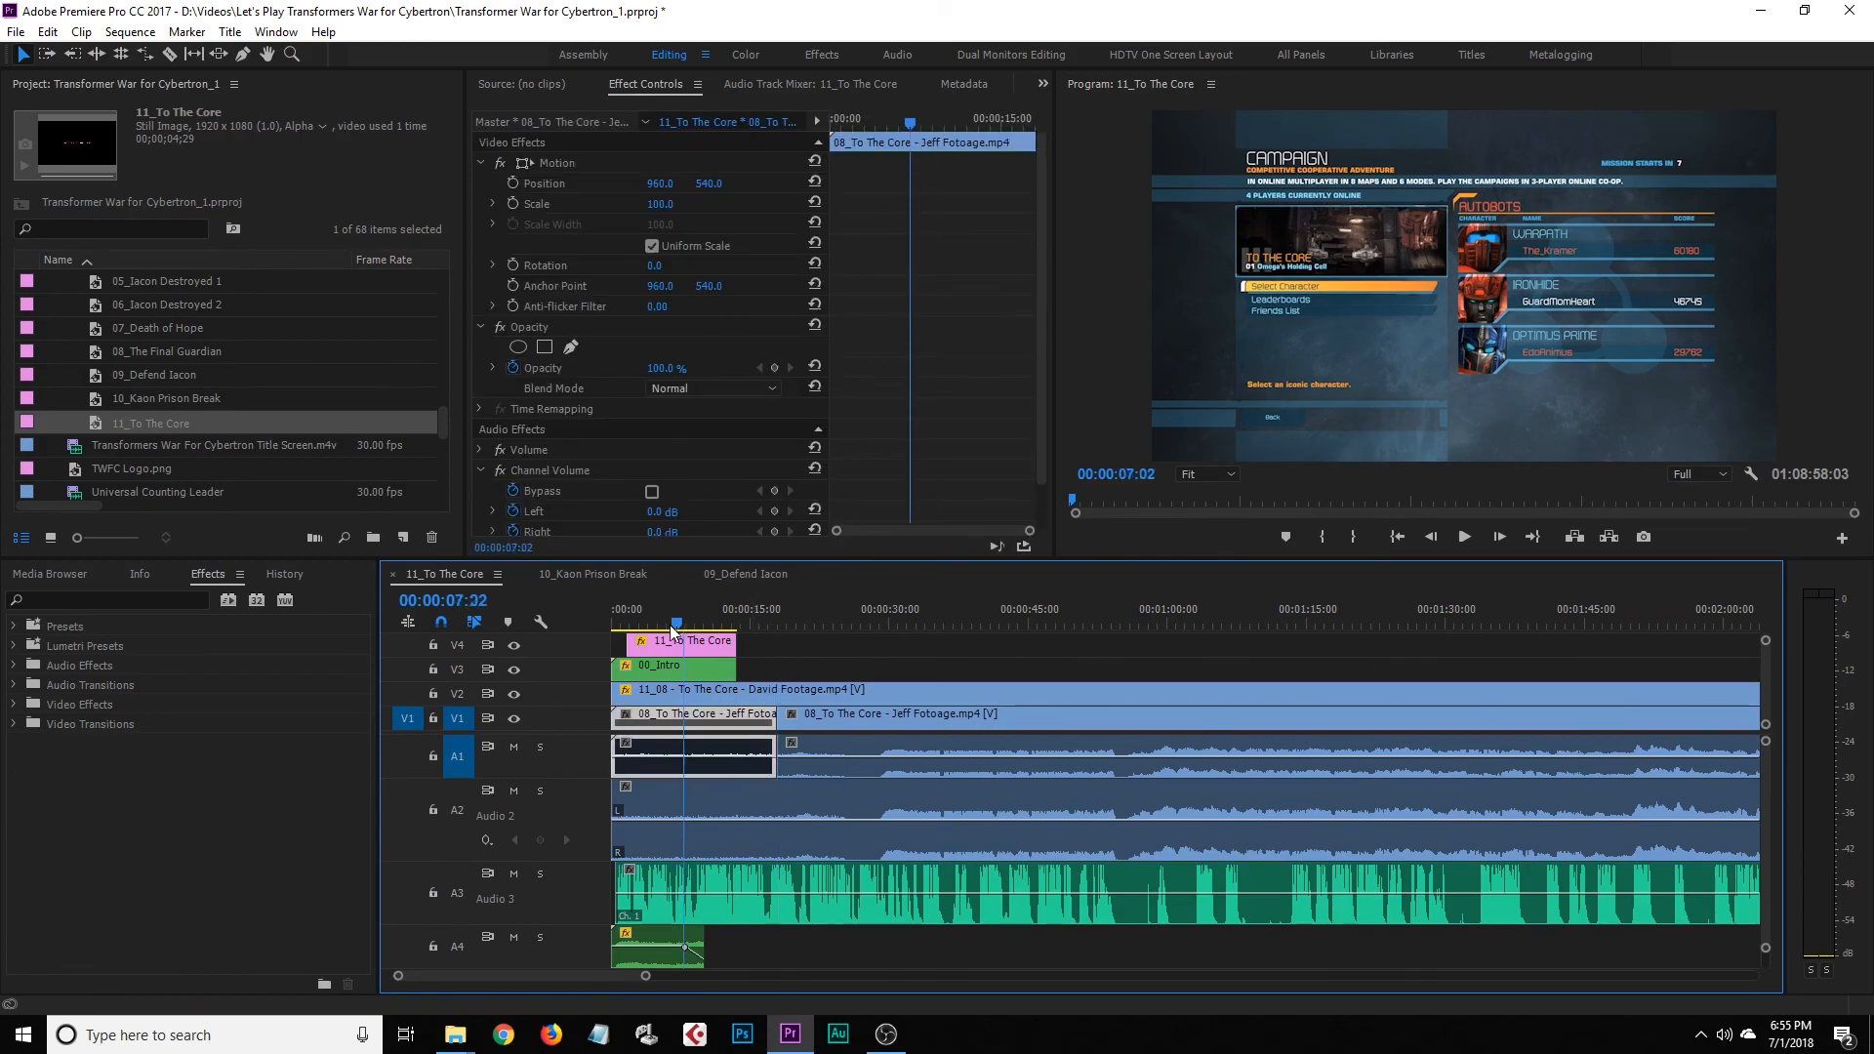
pyautogui.click(767, 660)
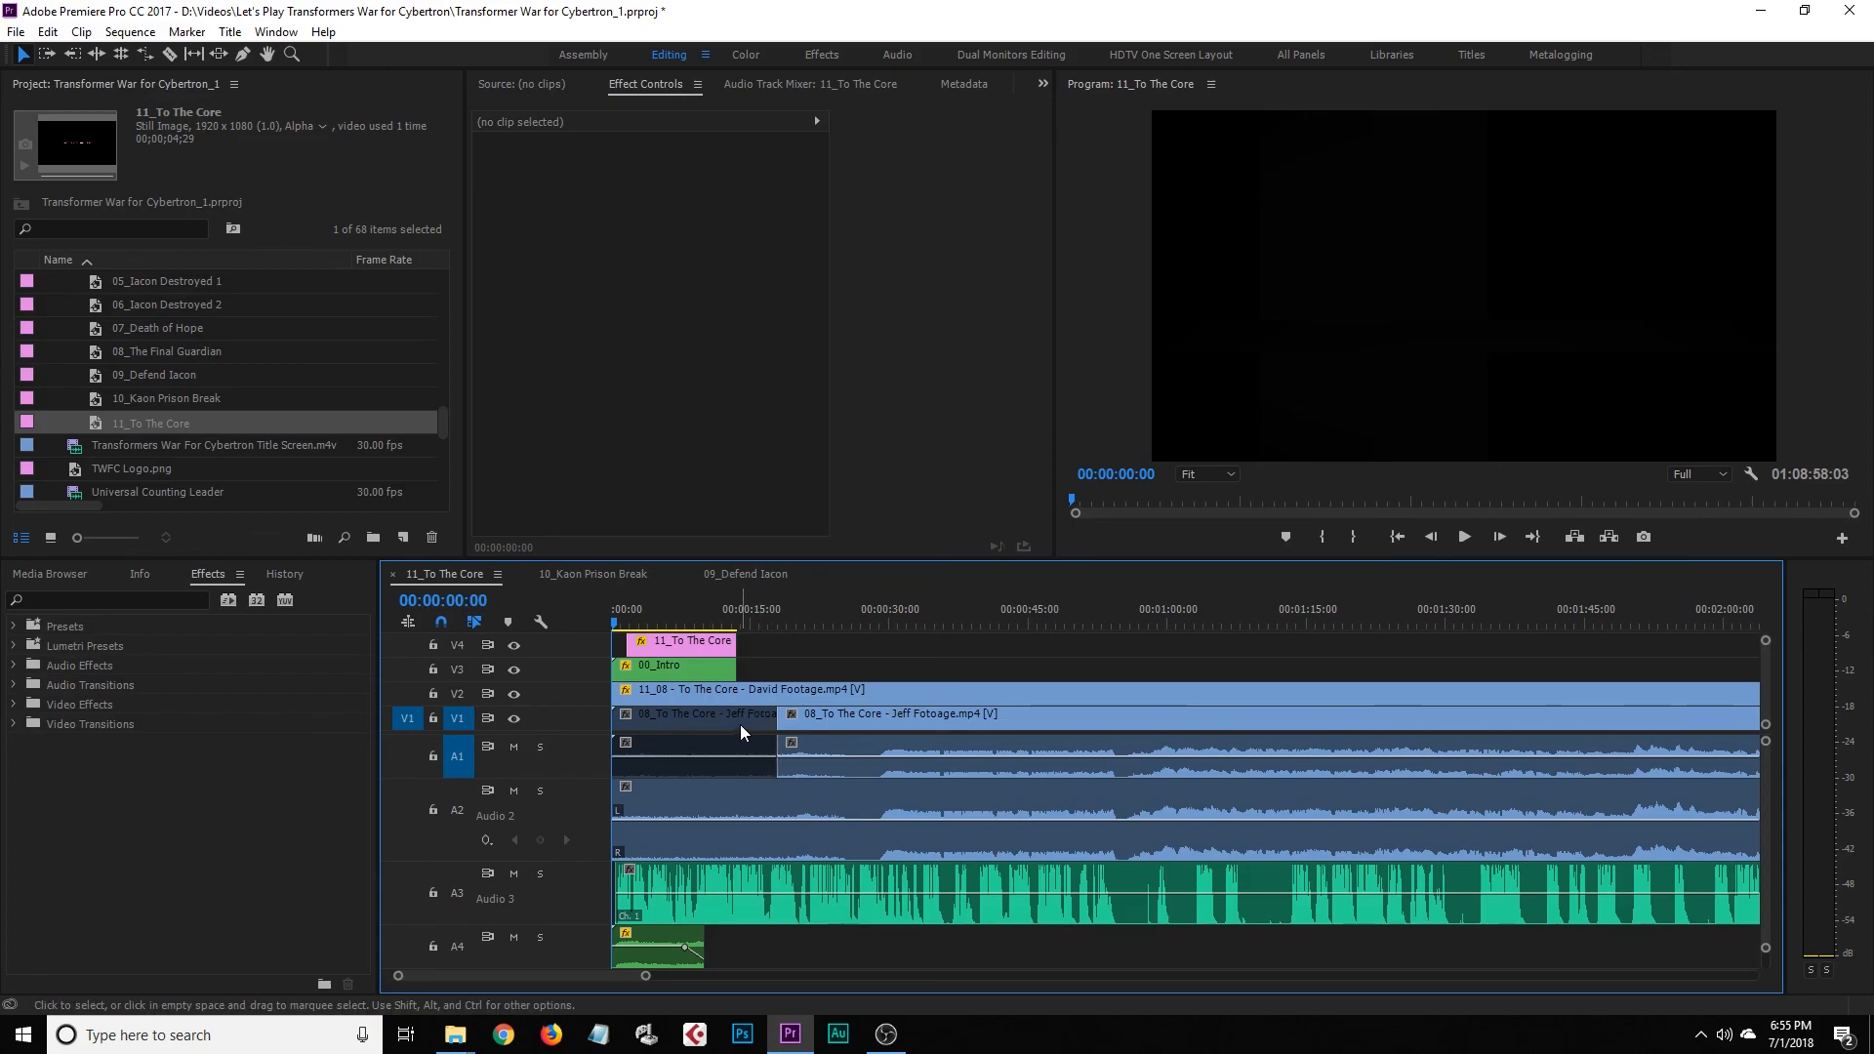
pyautogui.click(740, 724)
pyautogui.click(789, 671)
# Try cutting a section out of the middle of the V1 footage clip and closing the gap, and undo it
pyautogui.moveTo(646, 975); pyautogui.dragTo(1329, 996)
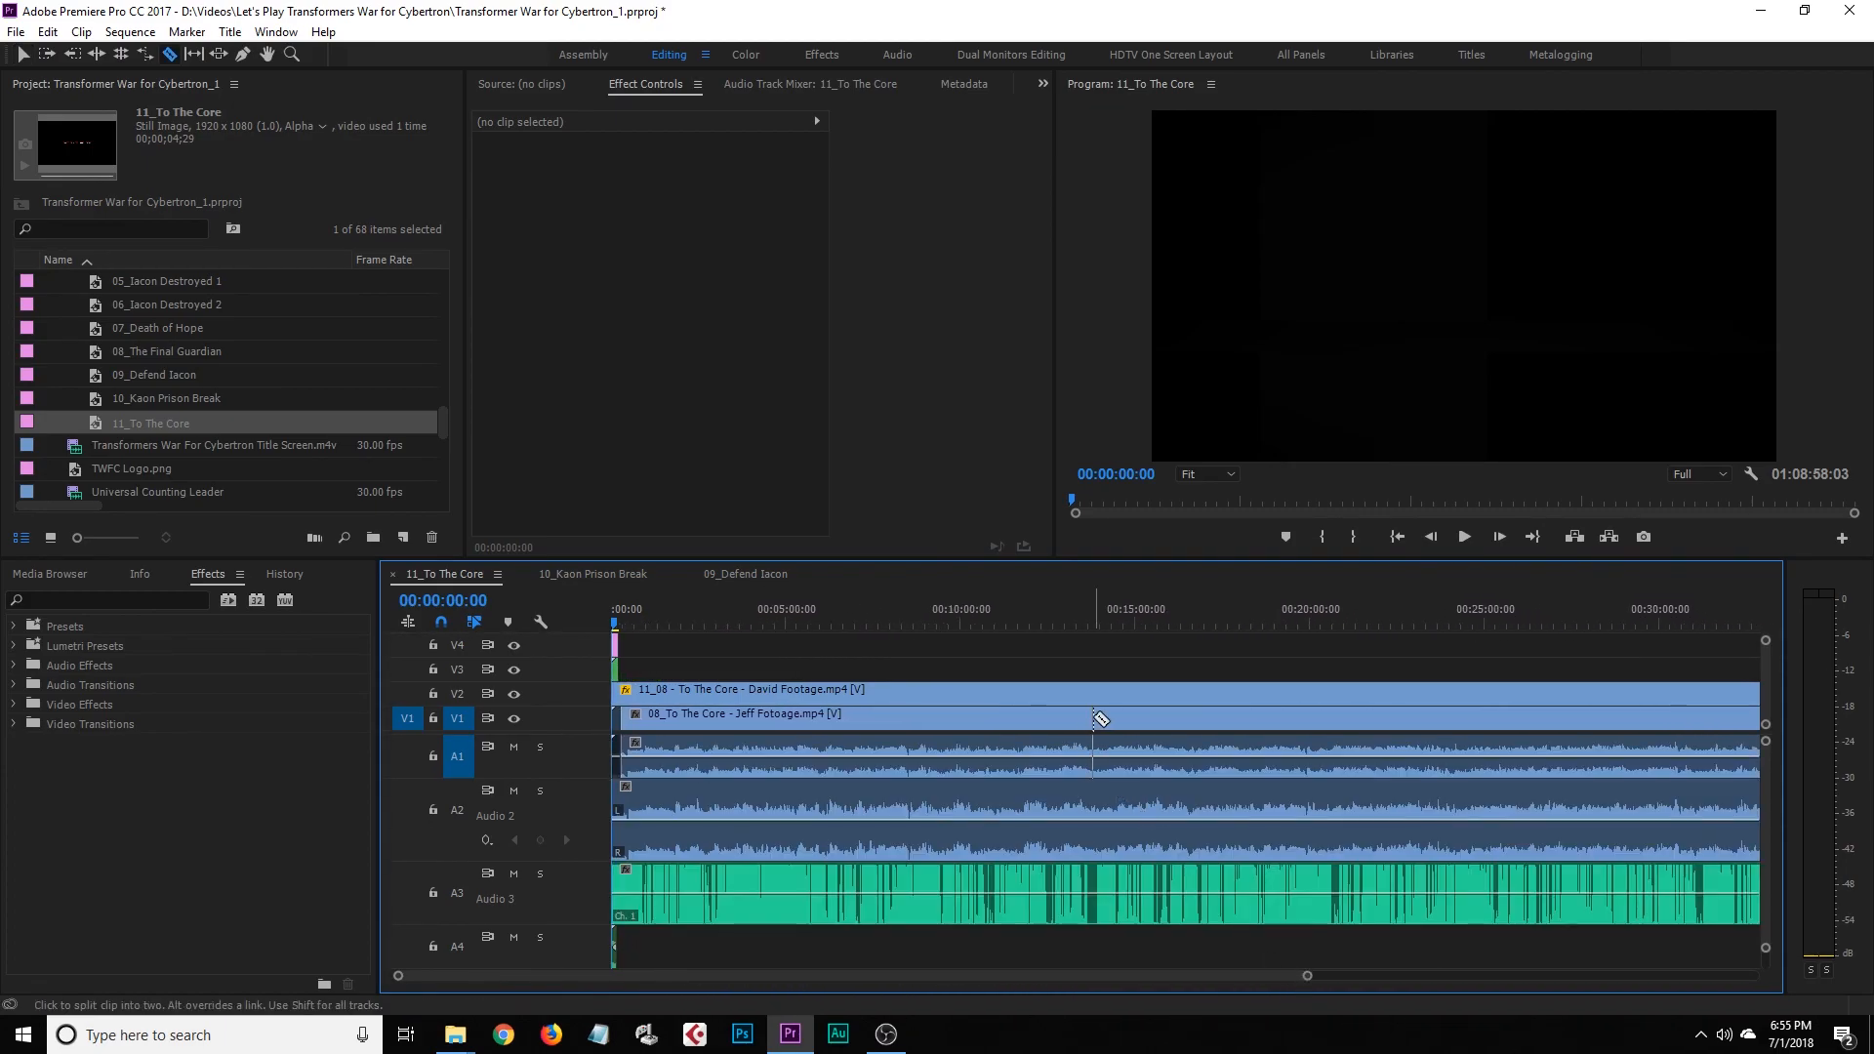
pyautogui.press('Delete')
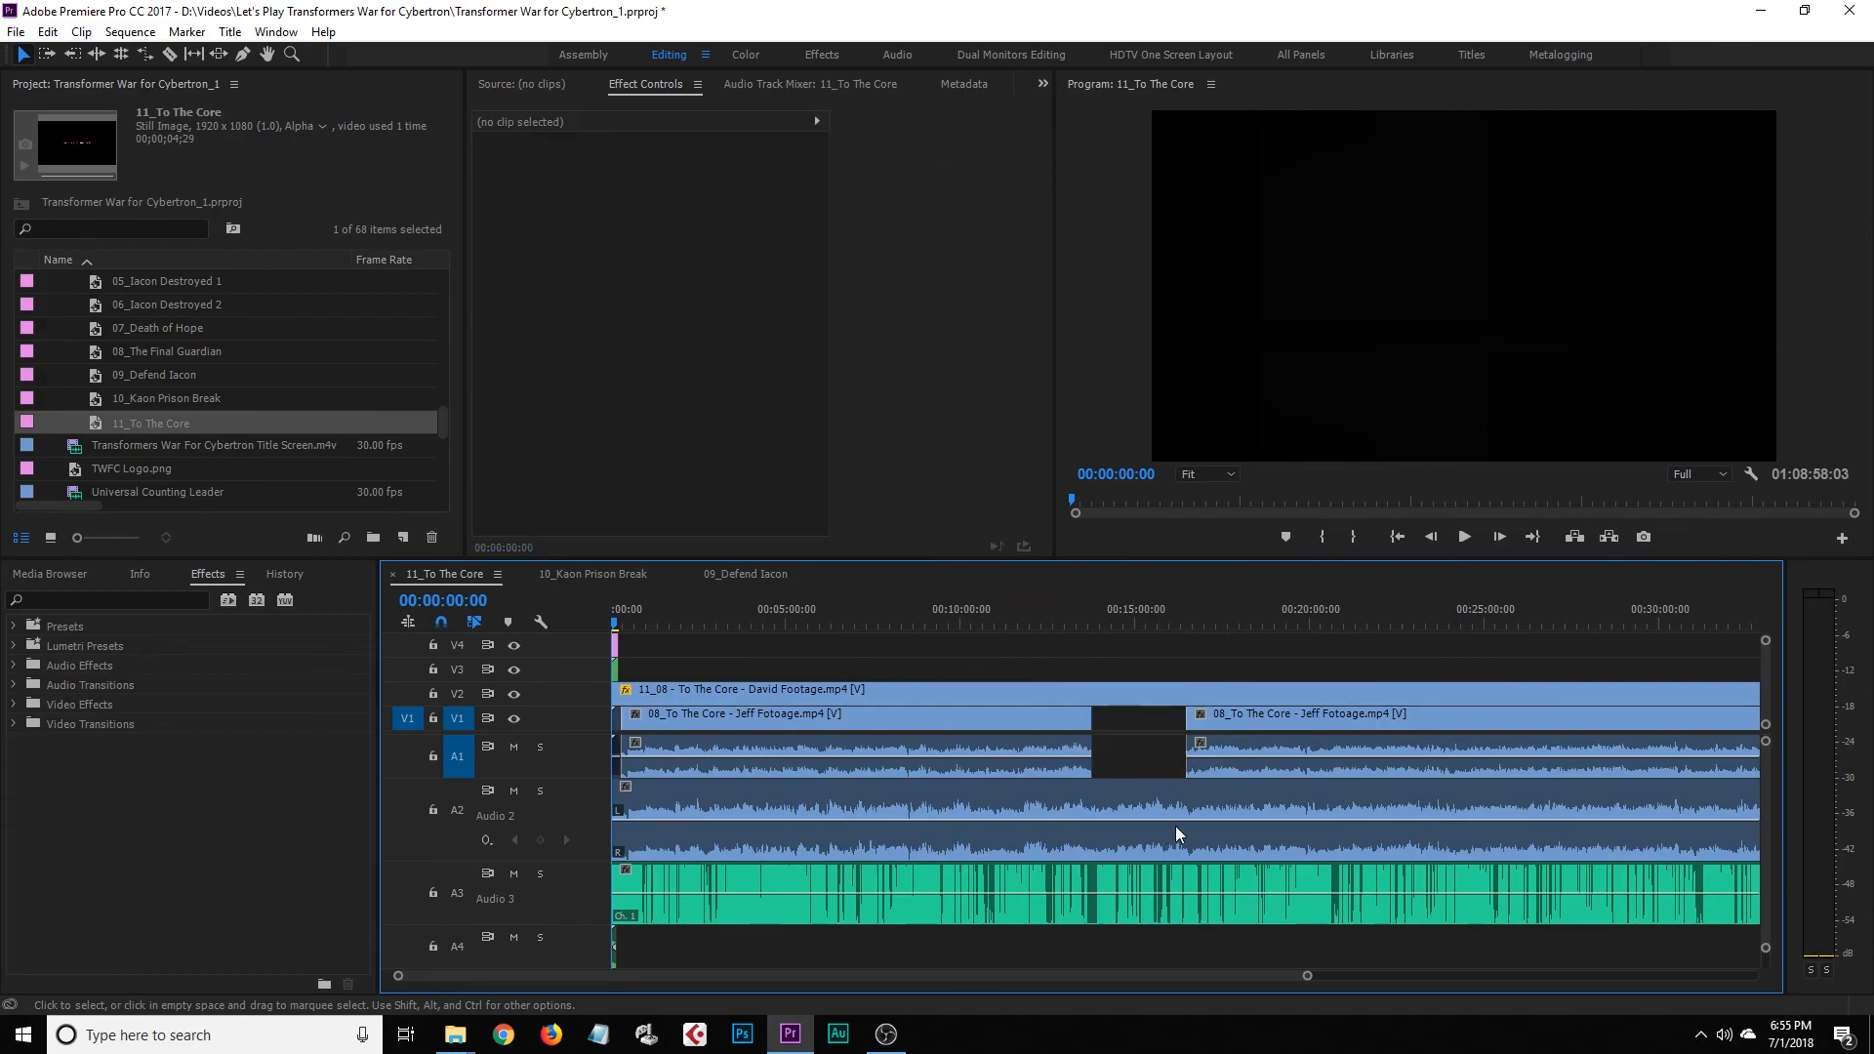
pyautogui.moveTo(1218, 716); pyautogui.dragTo(1154, 724)
pyautogui.moveTo(1144, 735); pyautogui.dragTo(1146, 738)
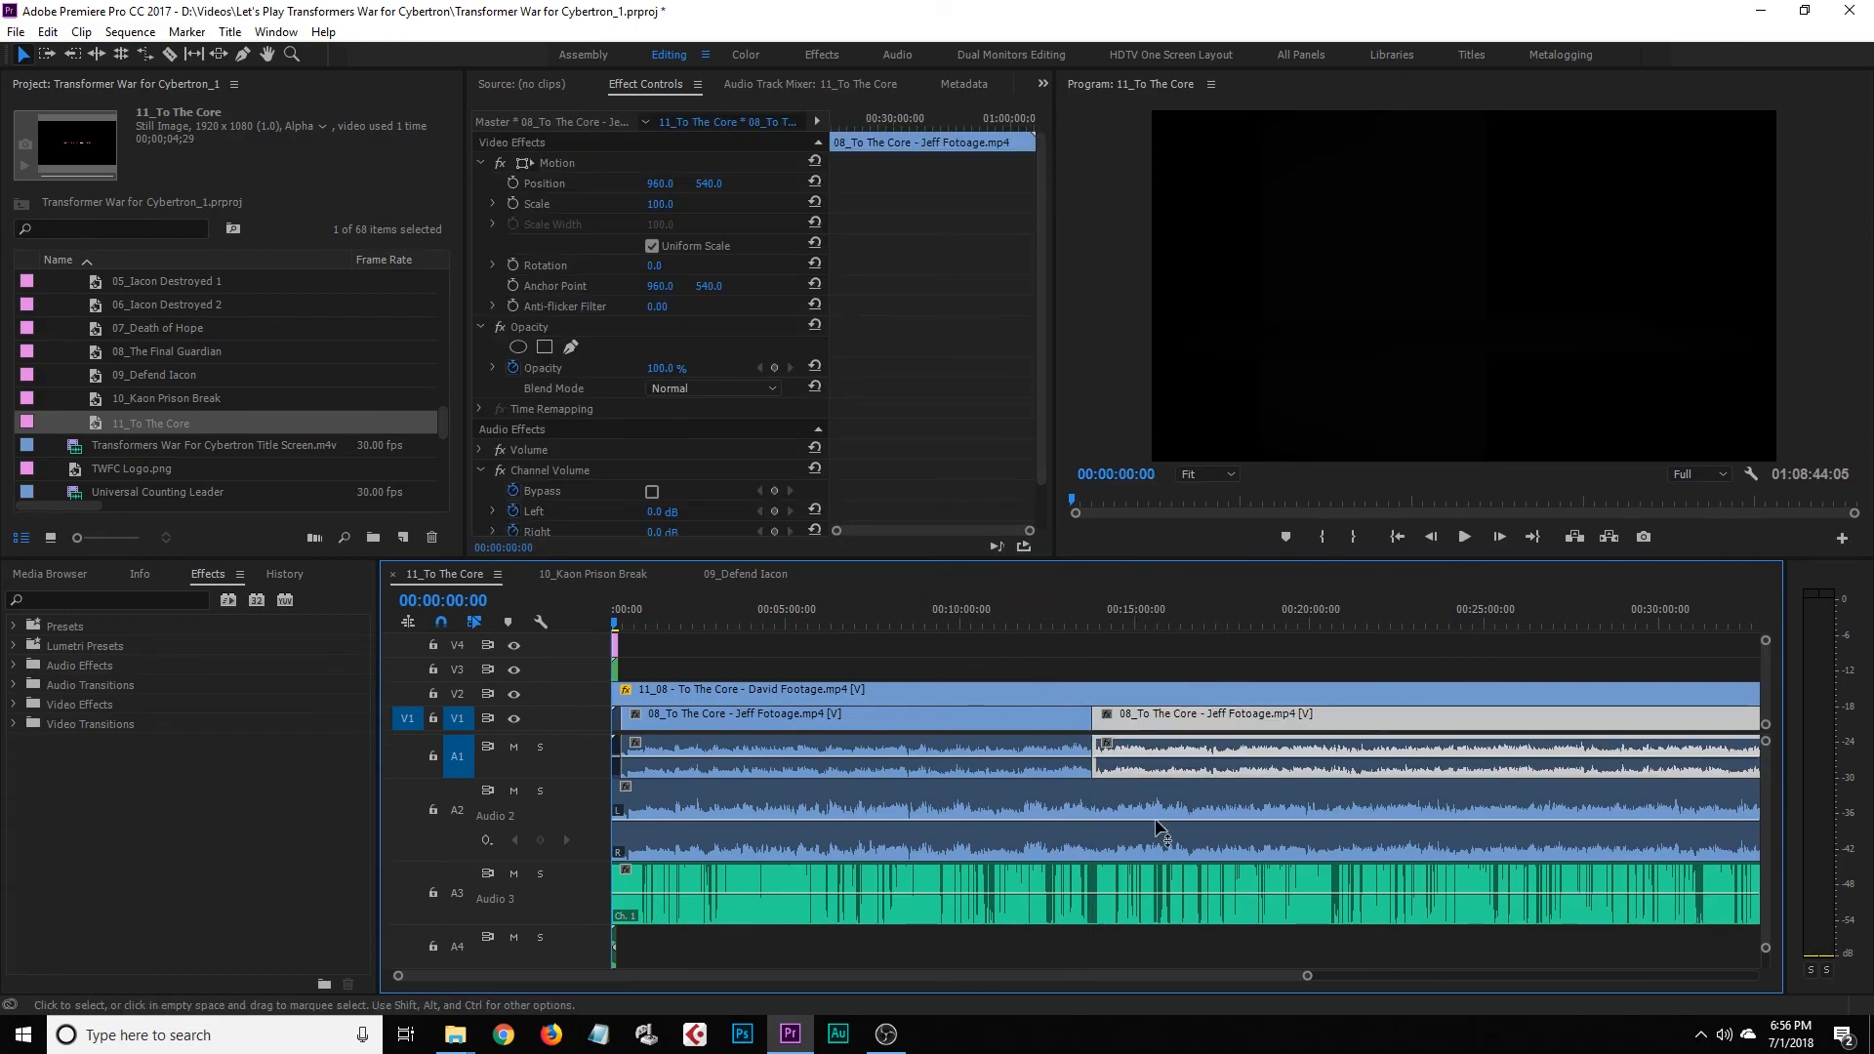
pyautogui.moveTo(1176, 976)
pyautogui.mouseDown()
pyautogui.moveTo(1588, 980)
pyautogui.moveTo(1200, 986)
pyautogui.mouseUp()
pyautogui.click(1060, 834)
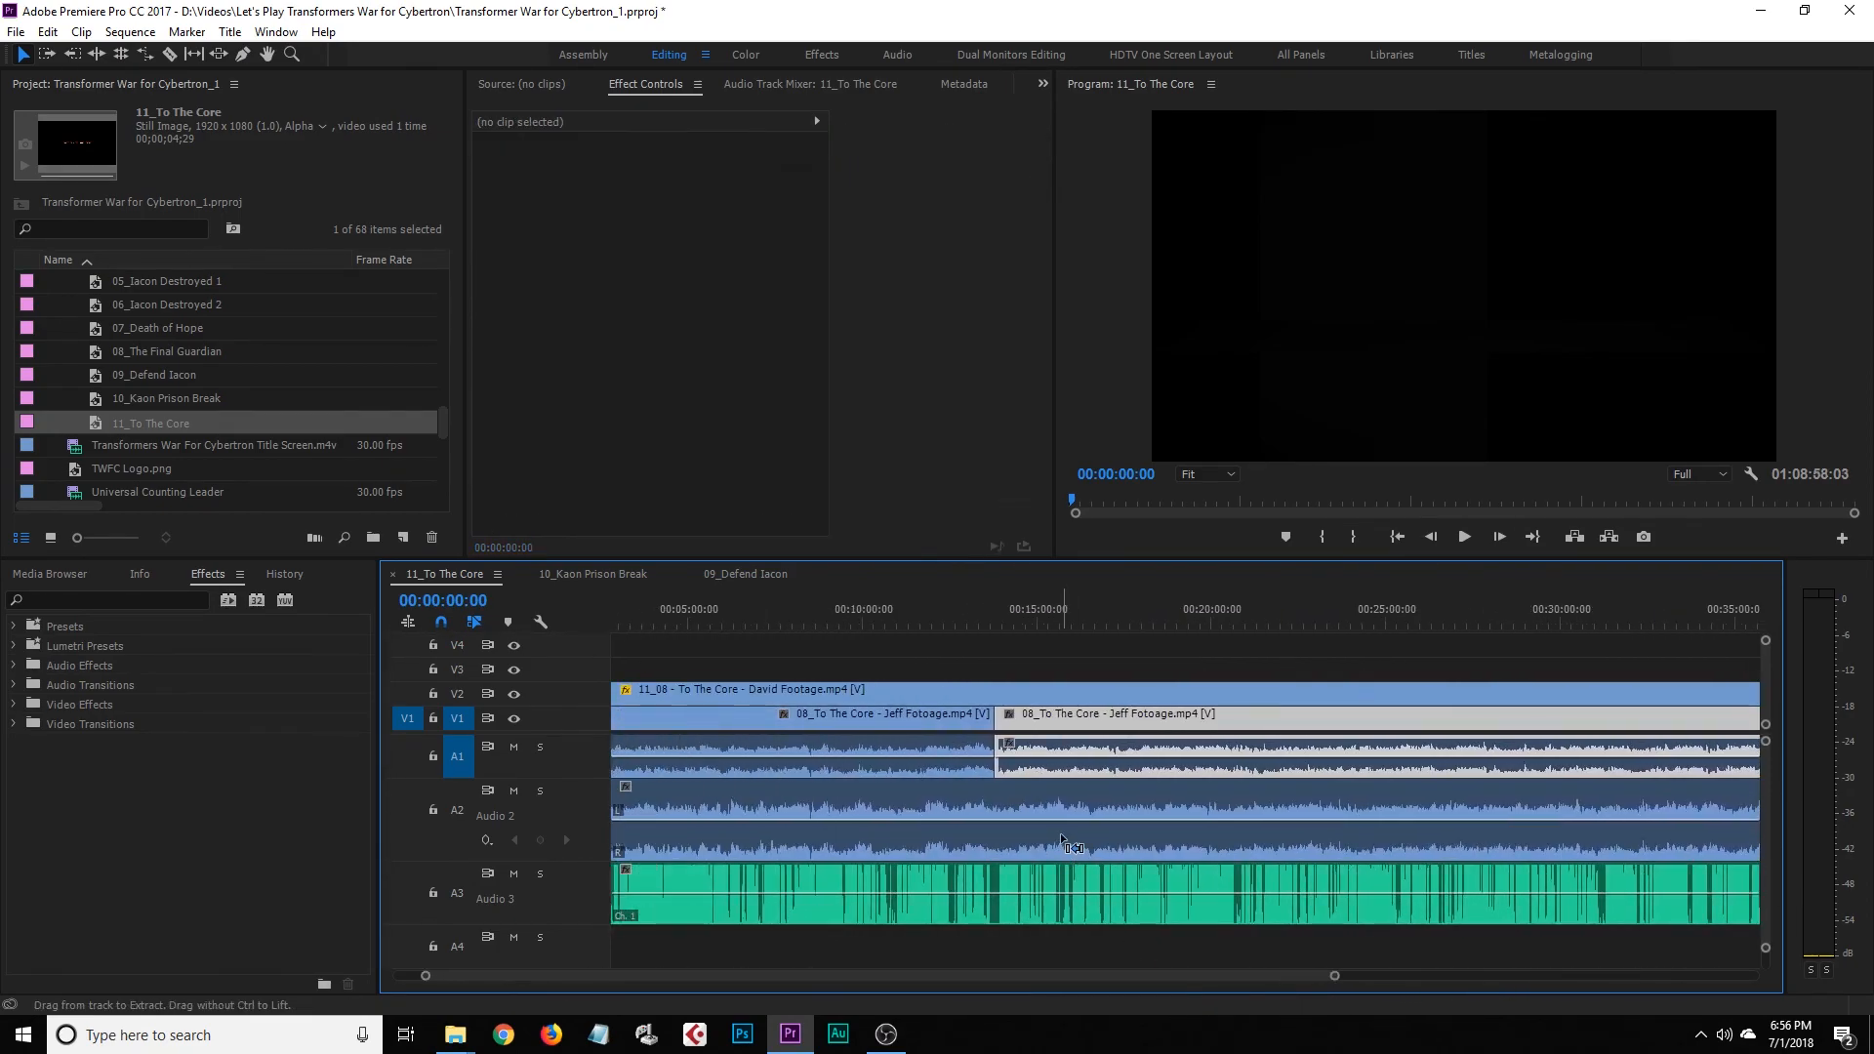
pyautogui.hotkey('ctrl', 'z')
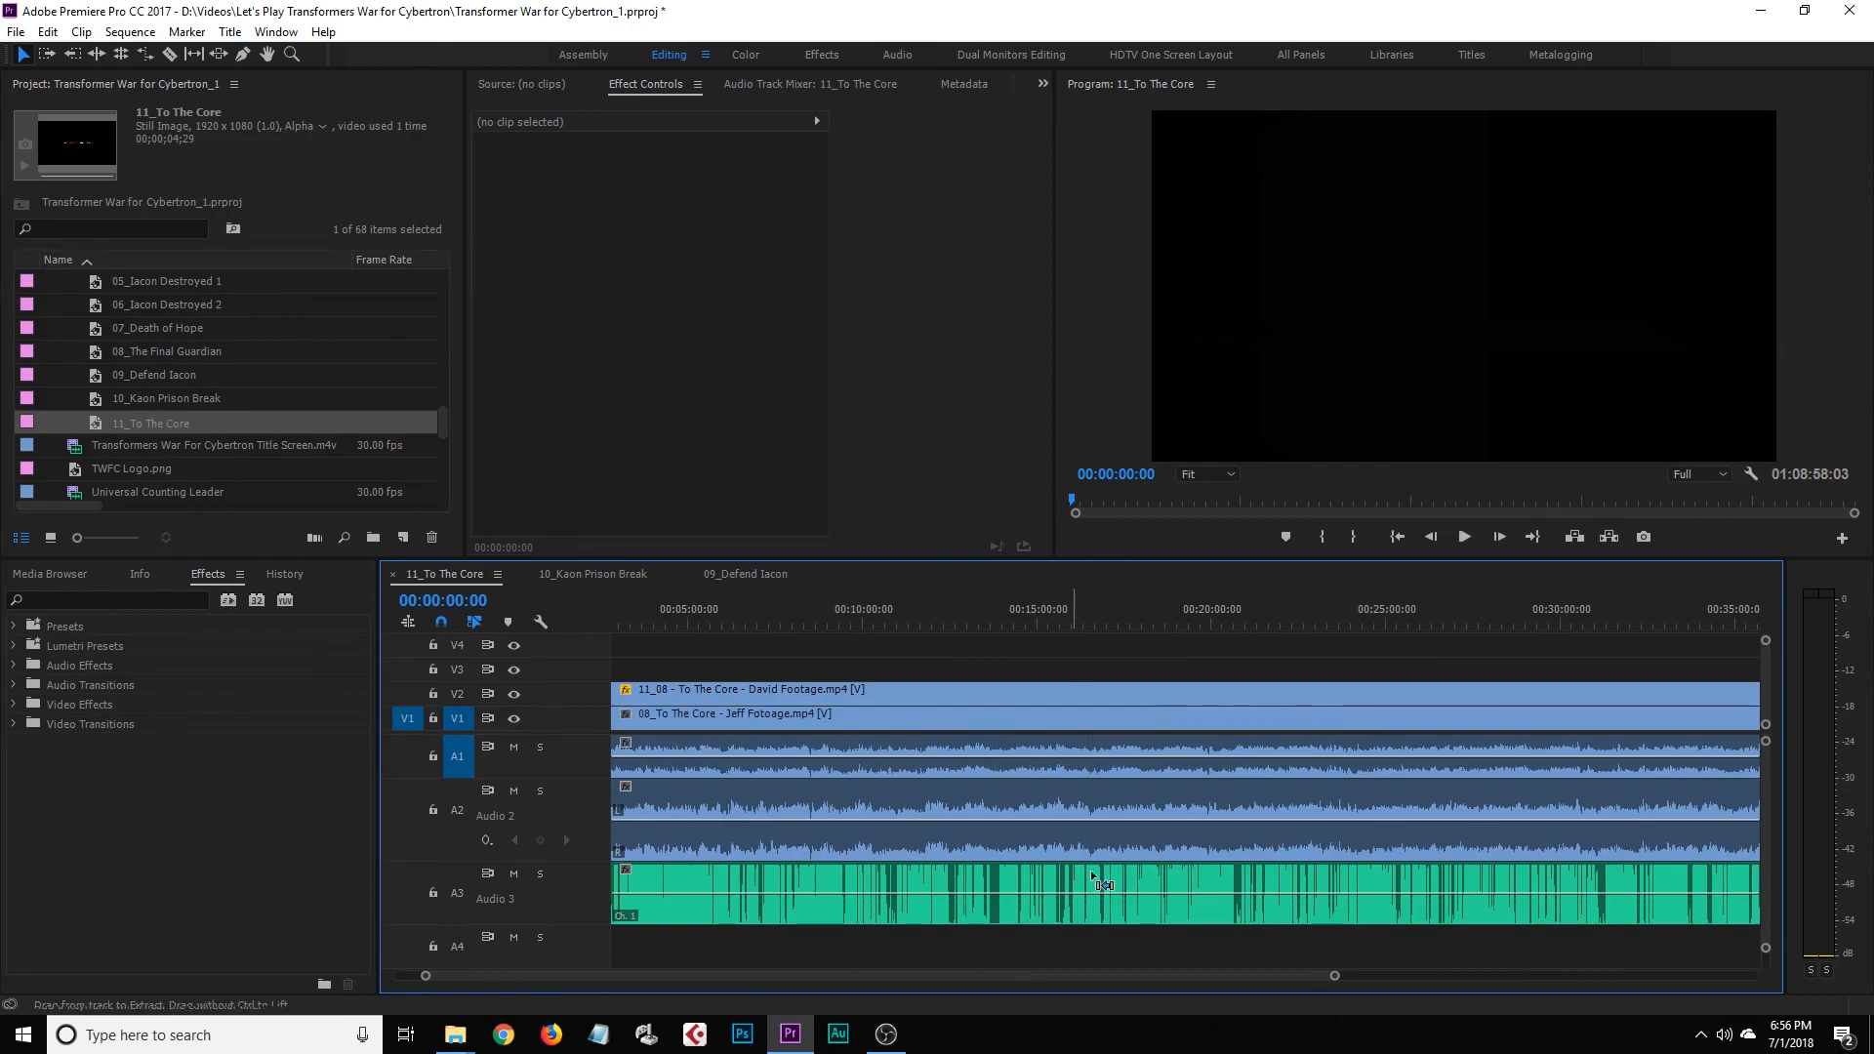
pyautogui.moveTo(1117, 976); pyautogui.dragTo(836, 980)
pyautogui.moveTo(1306, 977); pyautogui.dragTo(679, 976)
# Preview the sequence start and delete the disabled opening piece of the V1 footage clip
pyautogui.click(662, 718)
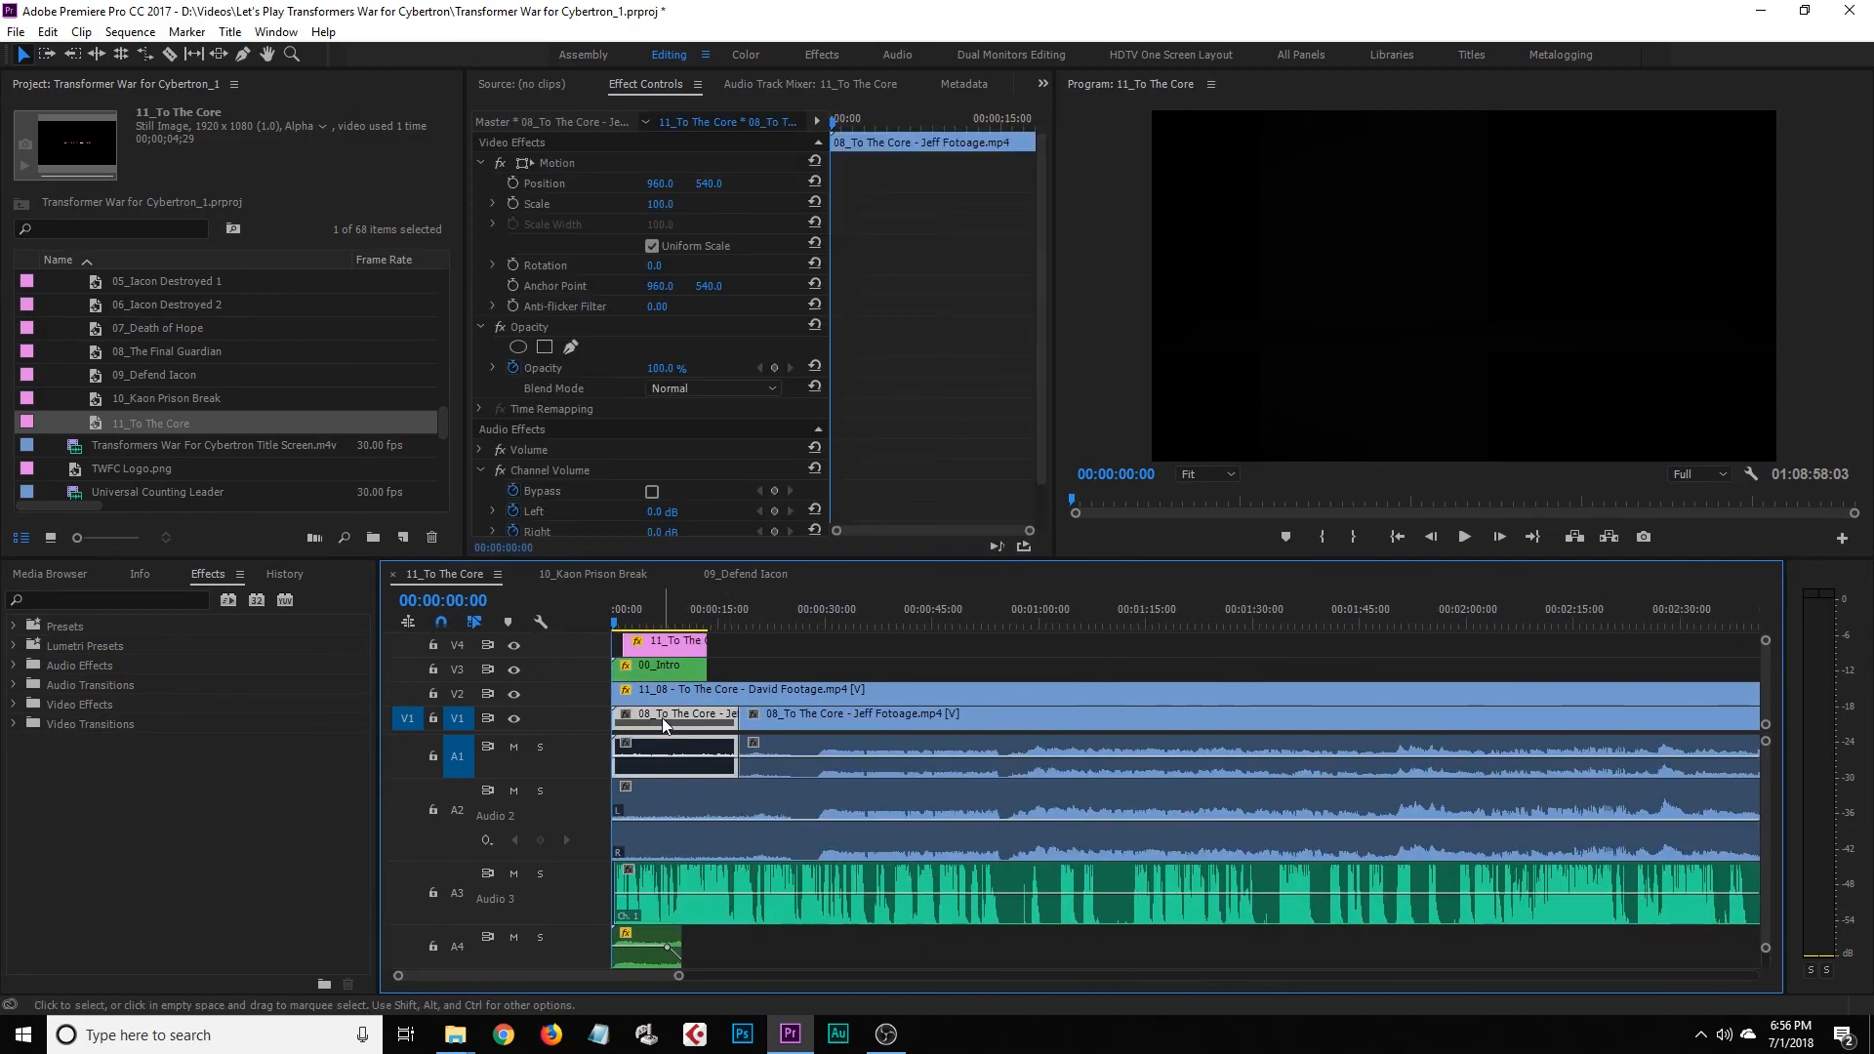
pyautogui.click(748, 653)
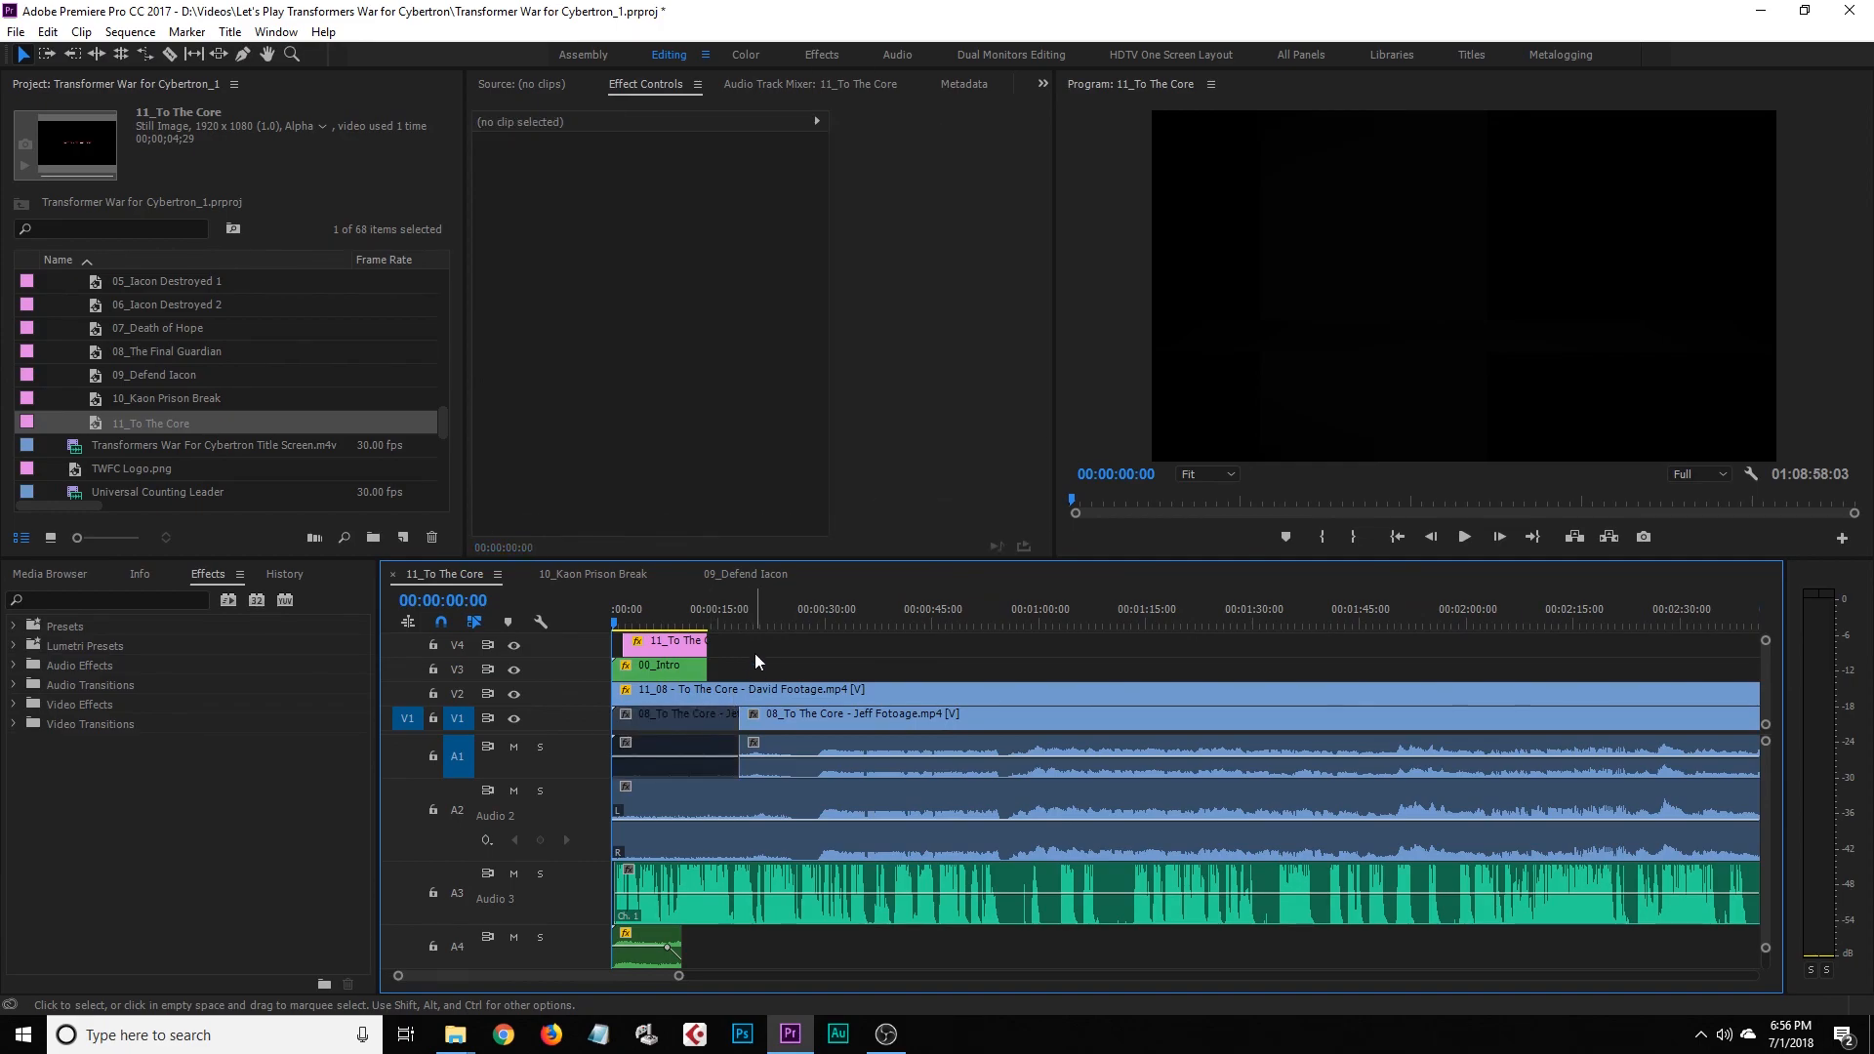
pyautogui.press('space')
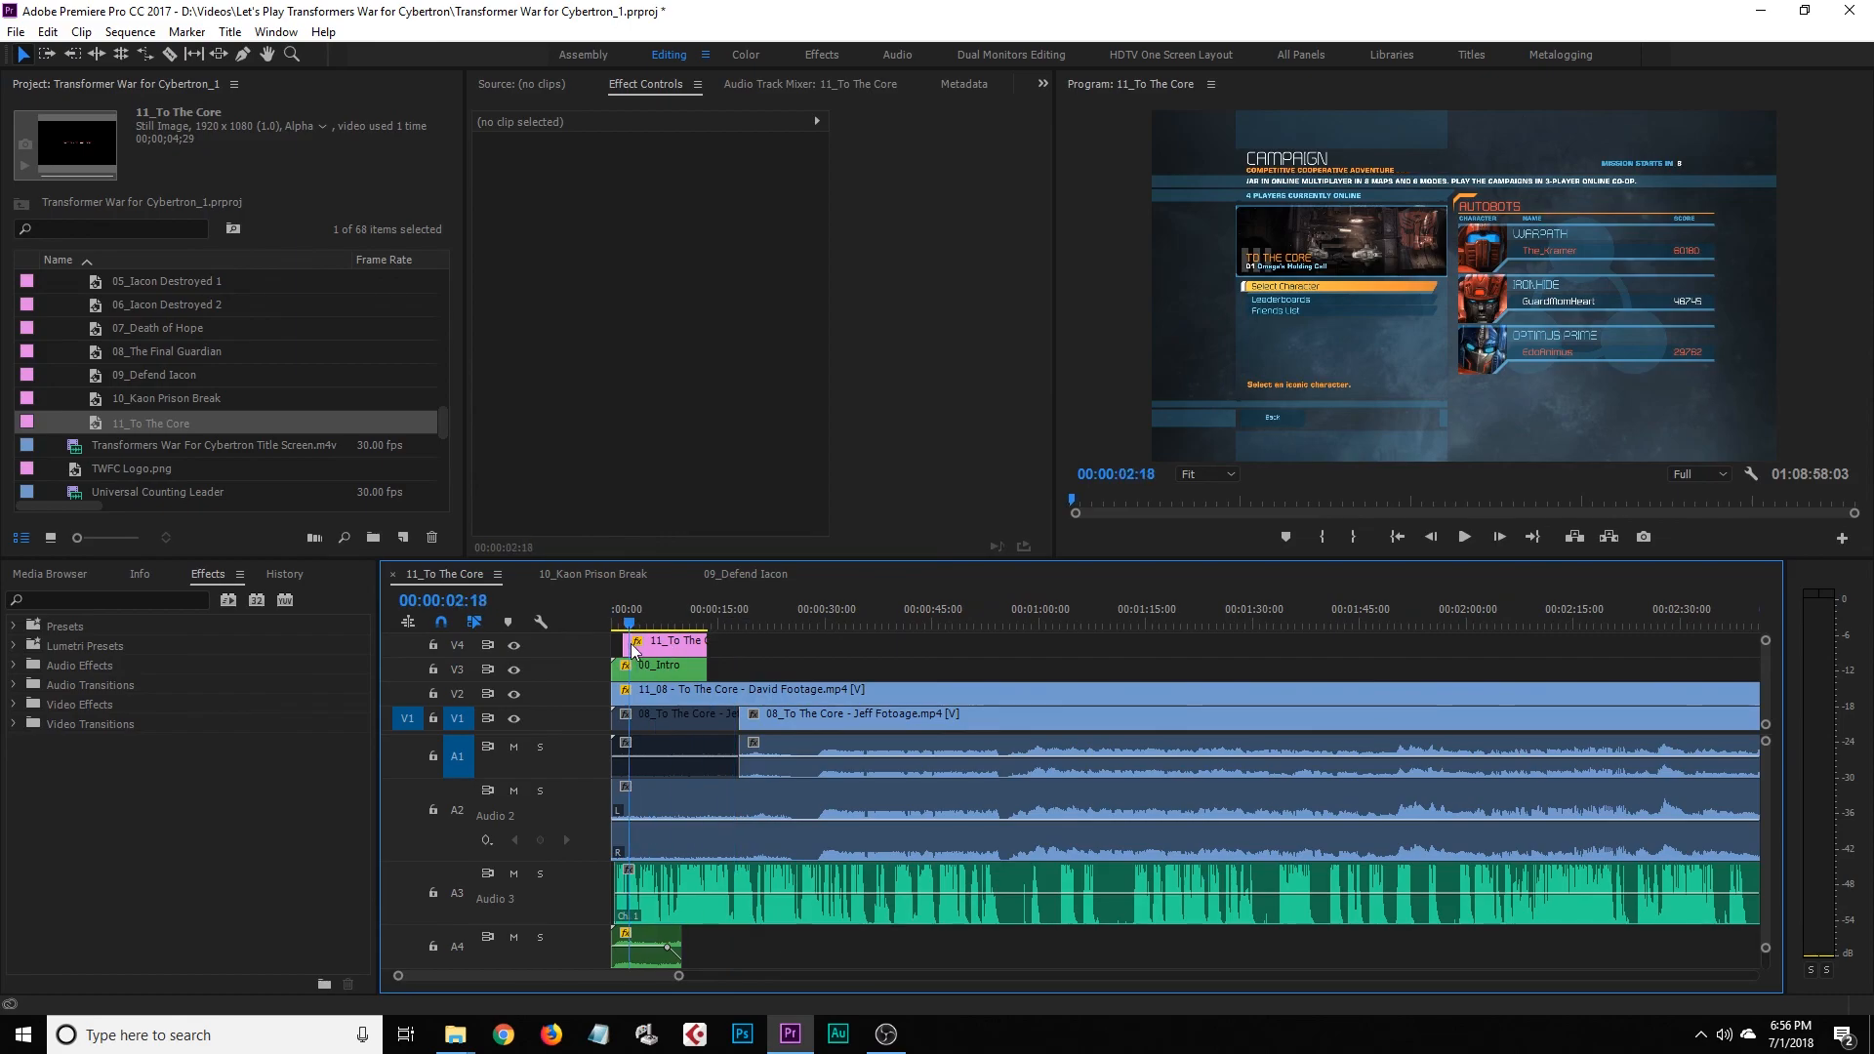
pyautogui.press('space')
pyautogui.press('Home')
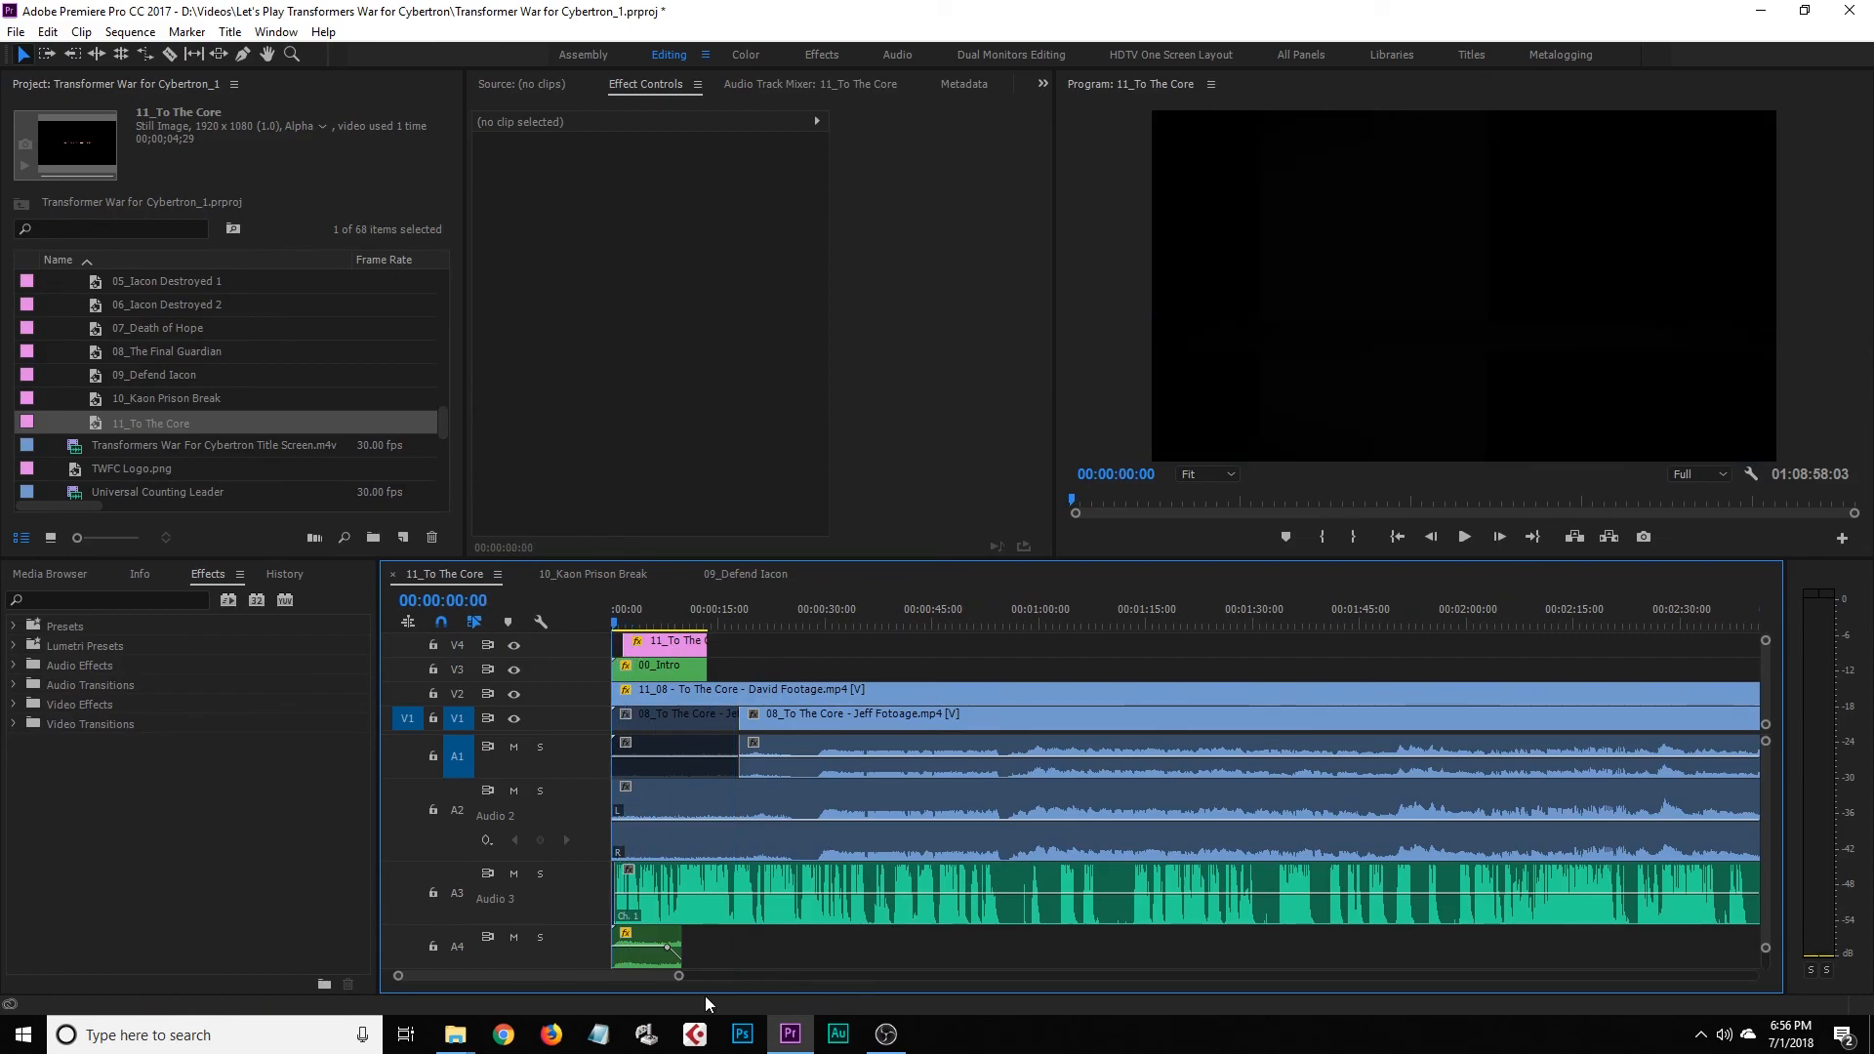
pyautogui.moveTo(680, 977); pyautogui.dragTo(623, 976)
pyautogui.click(700, 720)
pyautogui.press('Delete')
# Play the opening through the start of the V1 clip and check the track levels in the Audio Track Mixer
pyautogui.click(619, 622)
pyautogui.press('space')
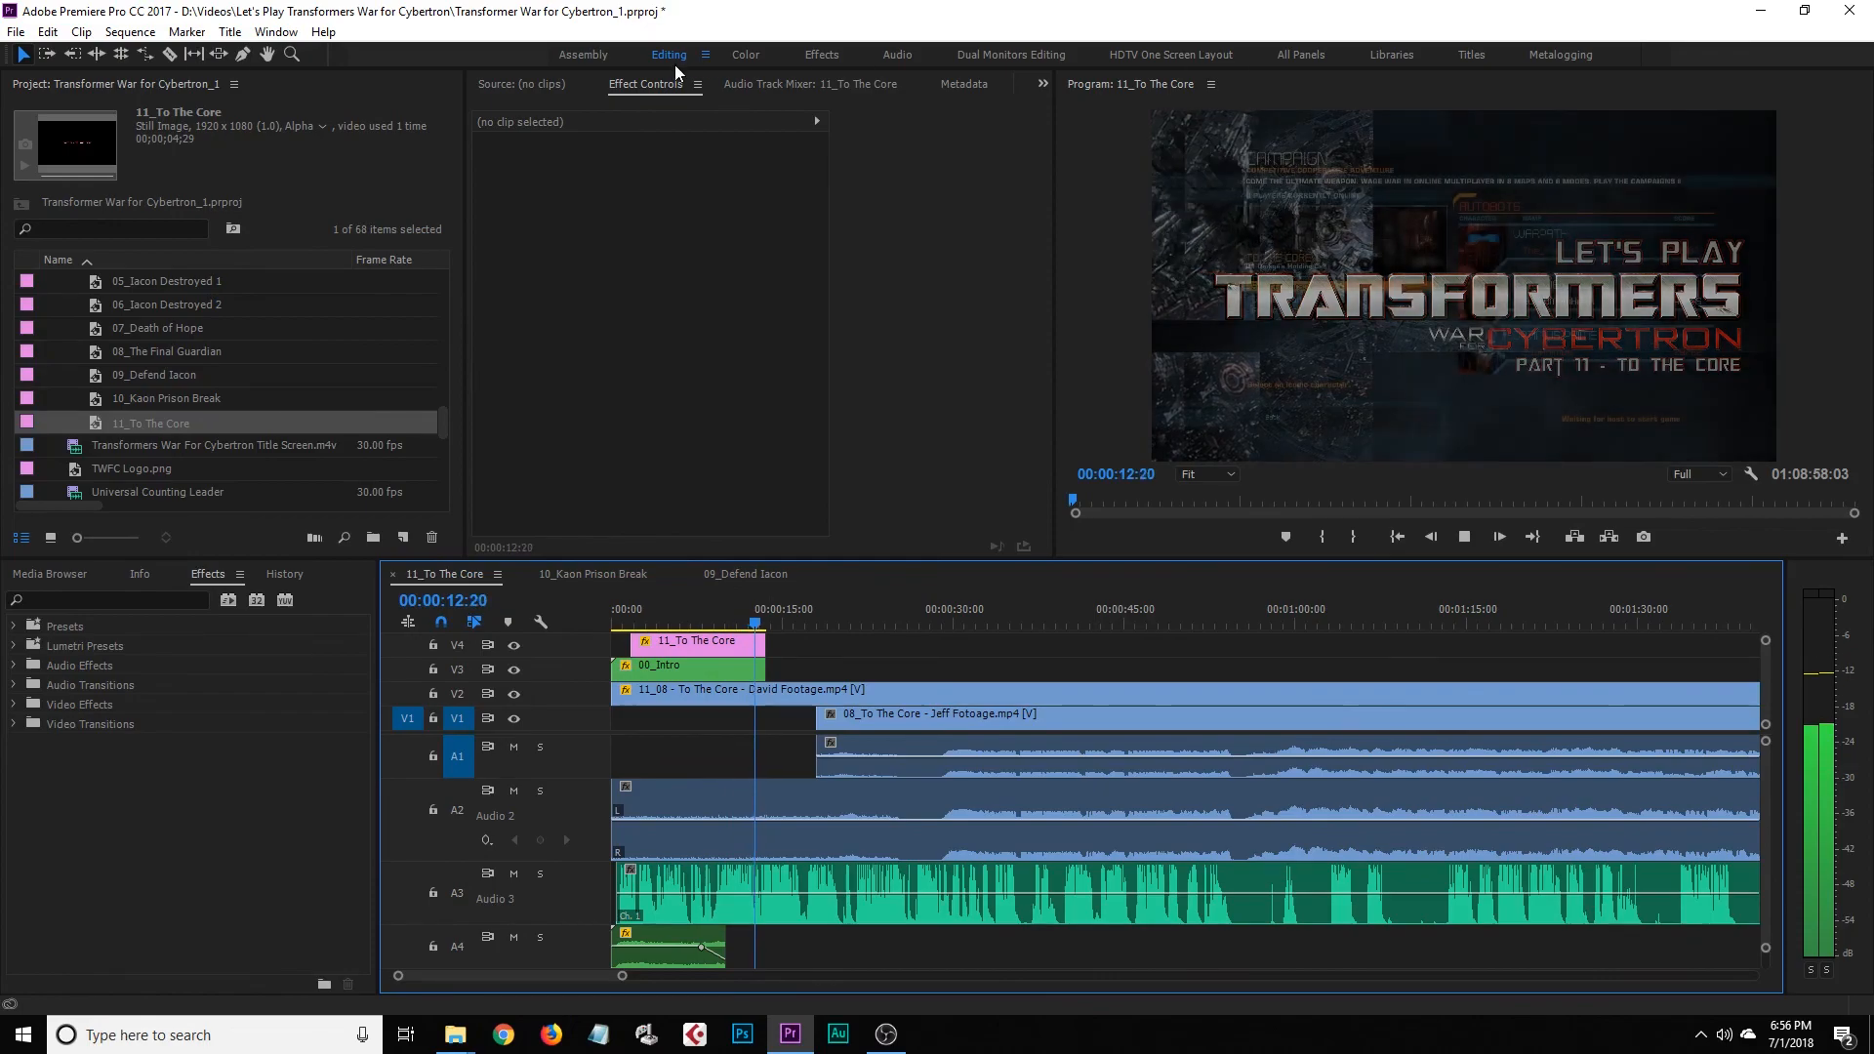
pyautogui.click(761, 84)
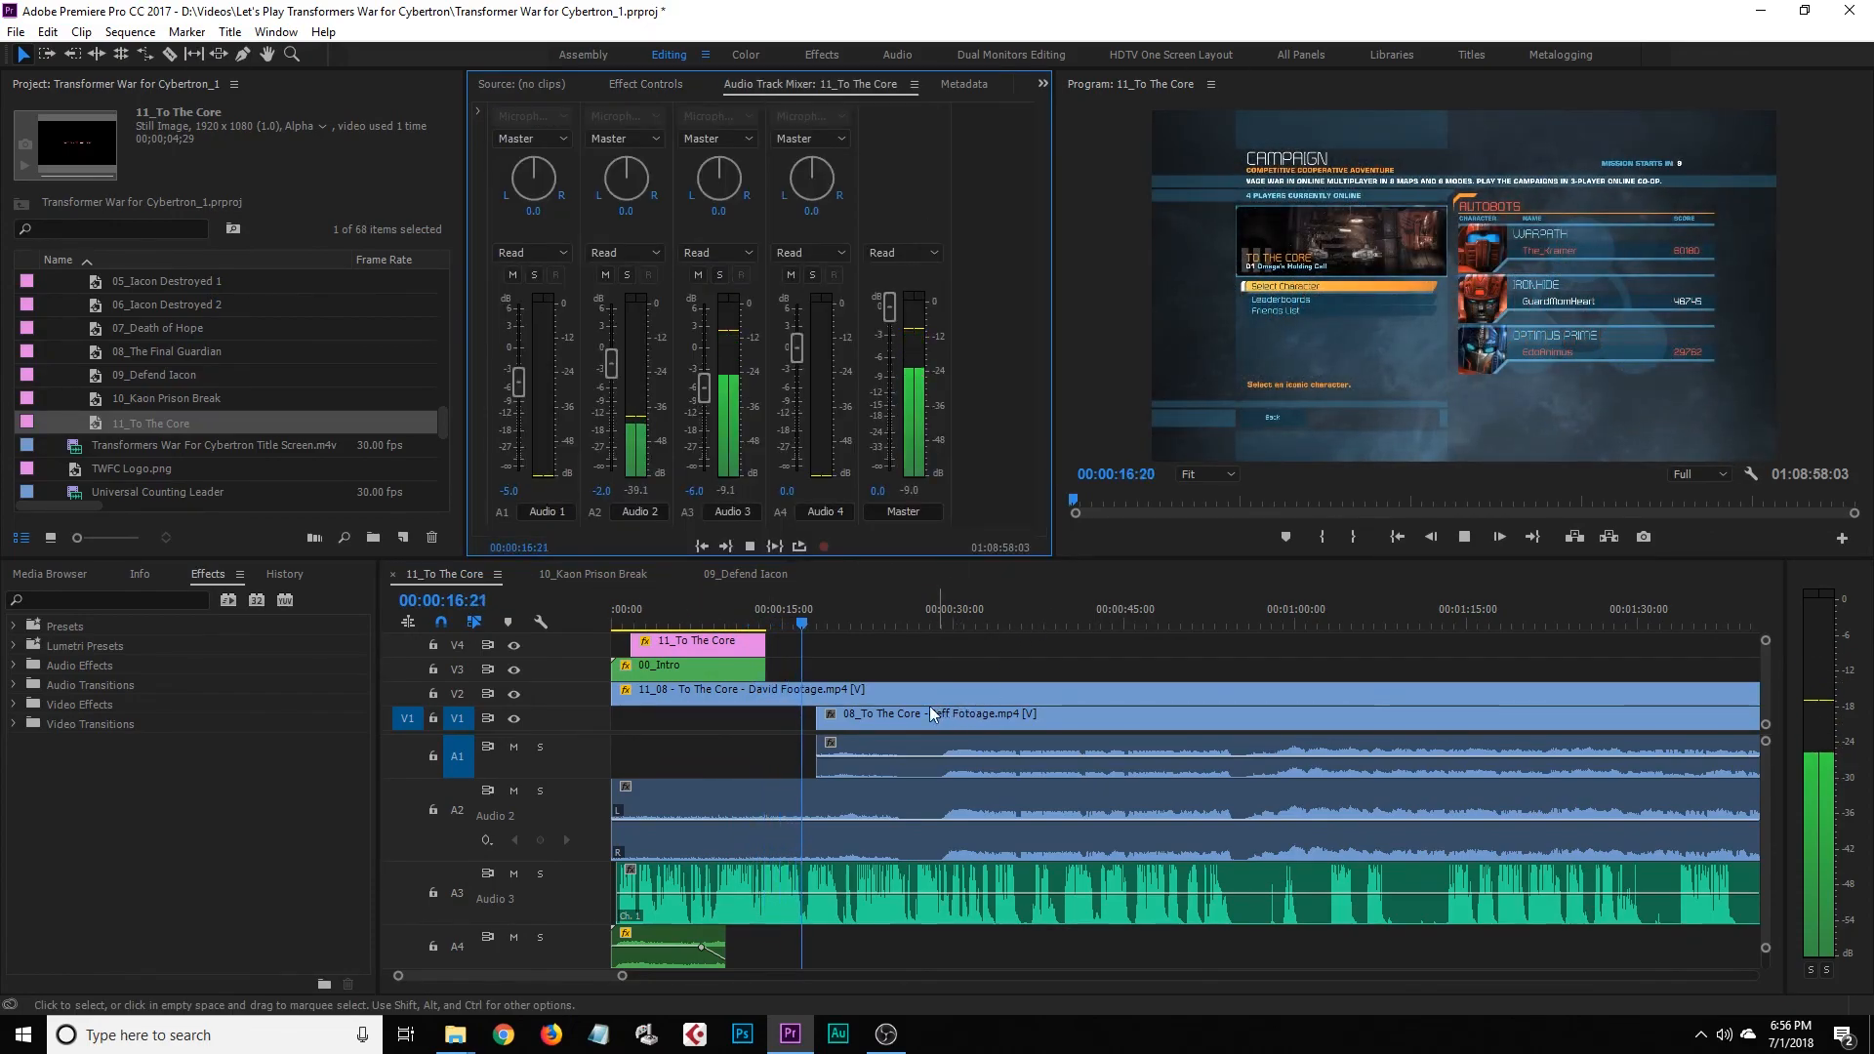
pyautogui.click(880, 670)
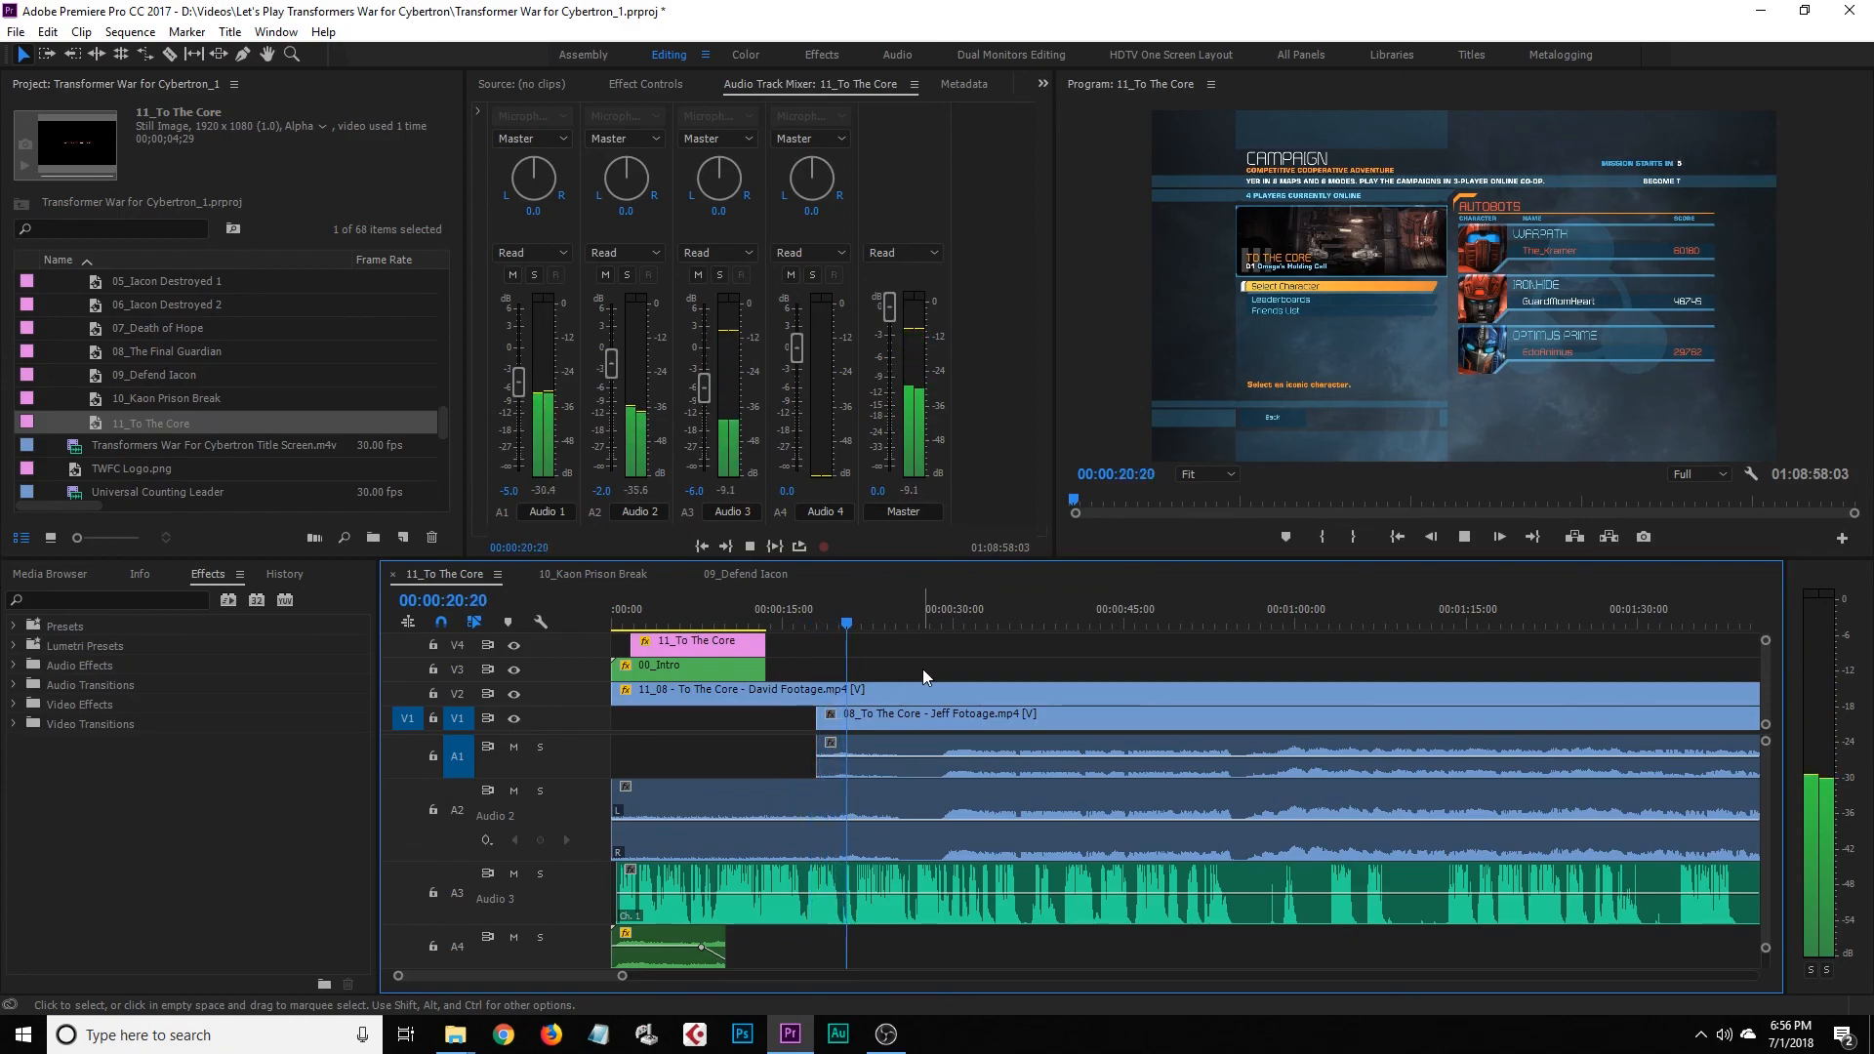
pyautogui.press('space')
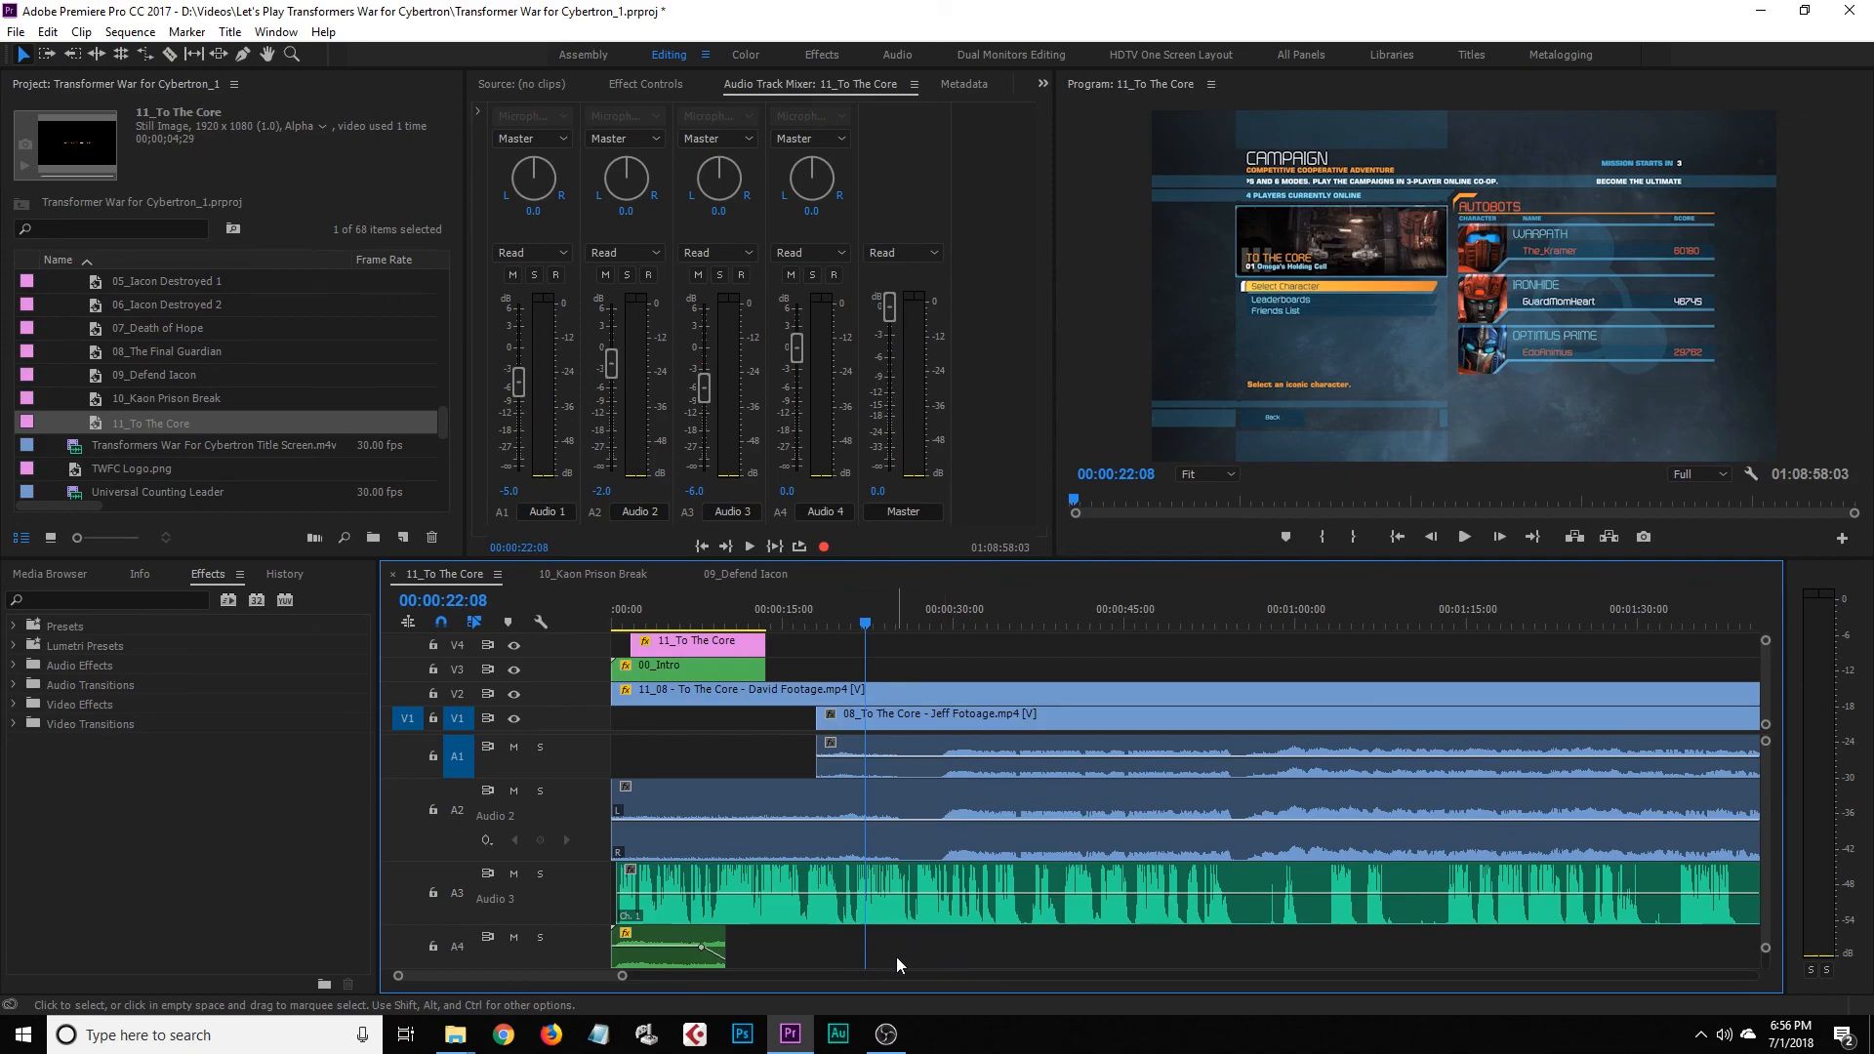
# Compare the V1 and V2 footage between 00:00:17:25 and 00:00:23:16 by toggling the V2 track's visibility
pyautogui.moveTo(624, 980); pyautogui.dragTo(500, 976)
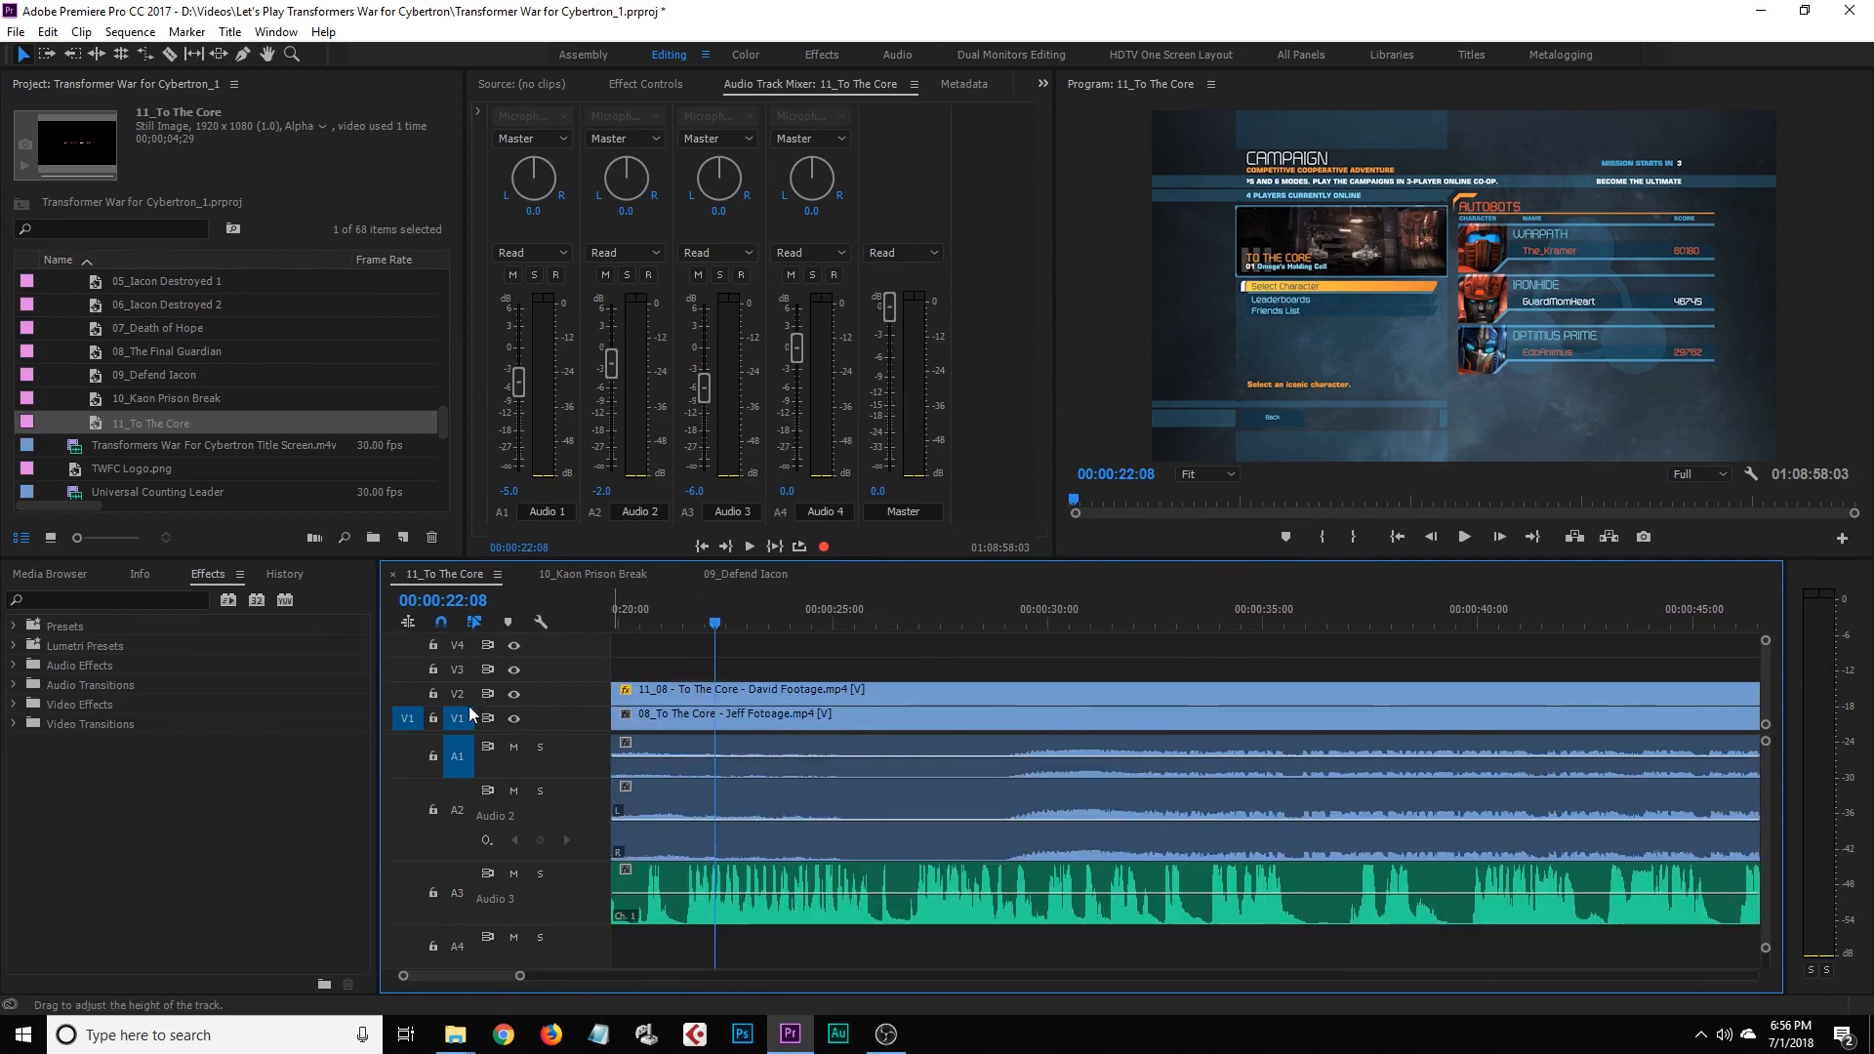
pyautogui.click(513, 695)
pyautogui.click(513, 695)
pyautogui.moveTo(682, 621); pyautogui.dragTo(644, 645)
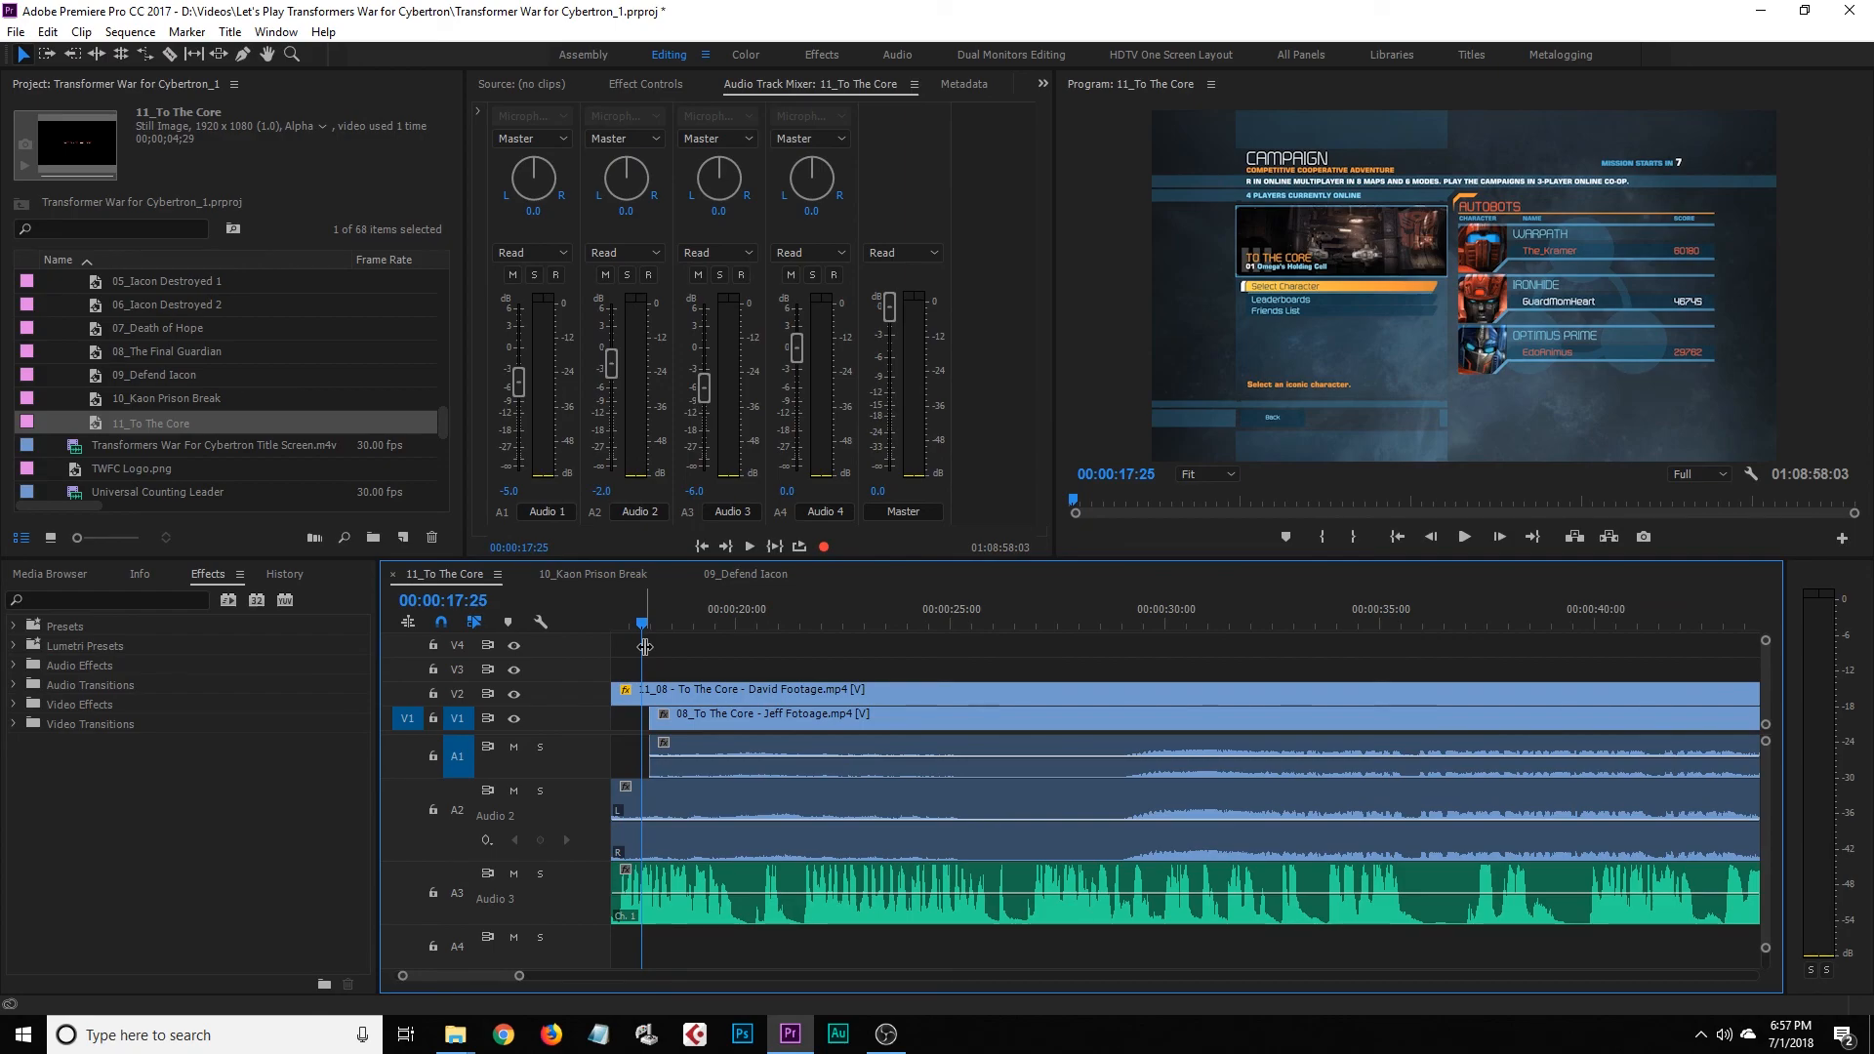
pyautogui.moveTo(647, 647); pyautogui.dragTo(881, 630)
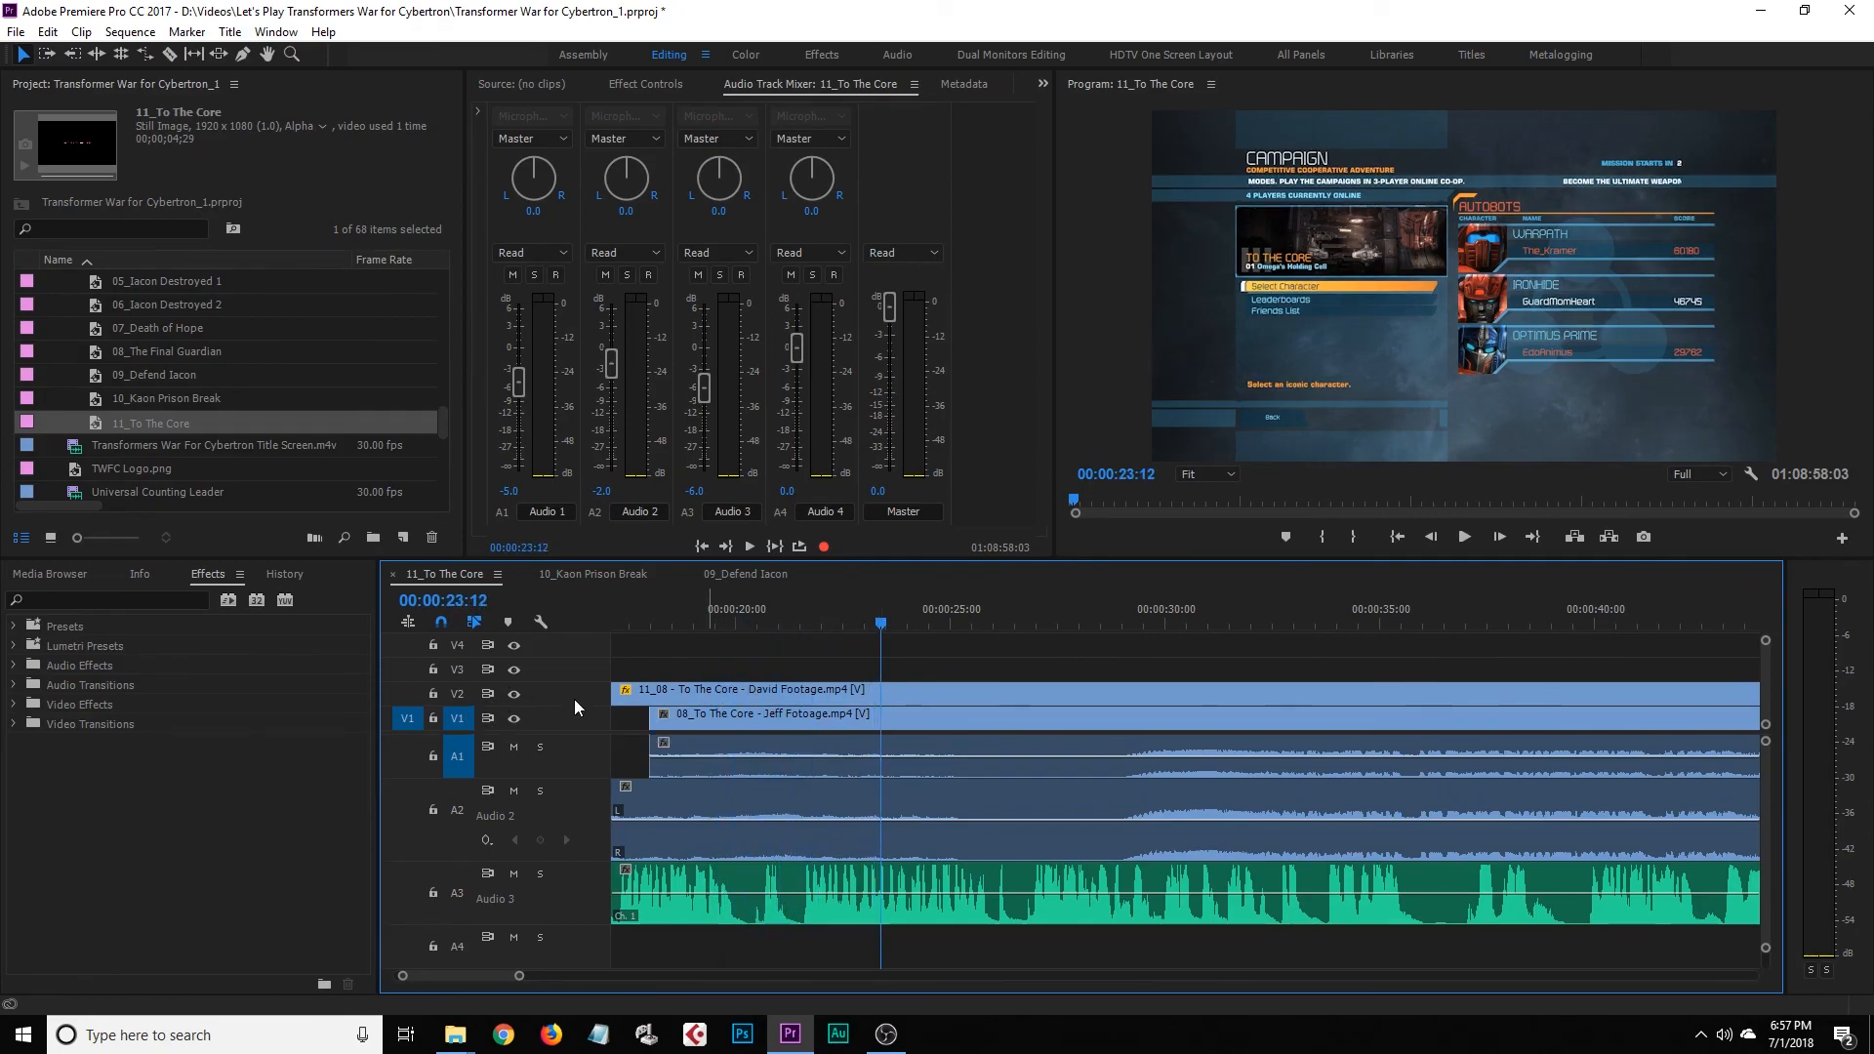
pyautogui.moveTo(707, 626); pyautogui.dragTo(945, 631)
pyautogui.click(513, 694)
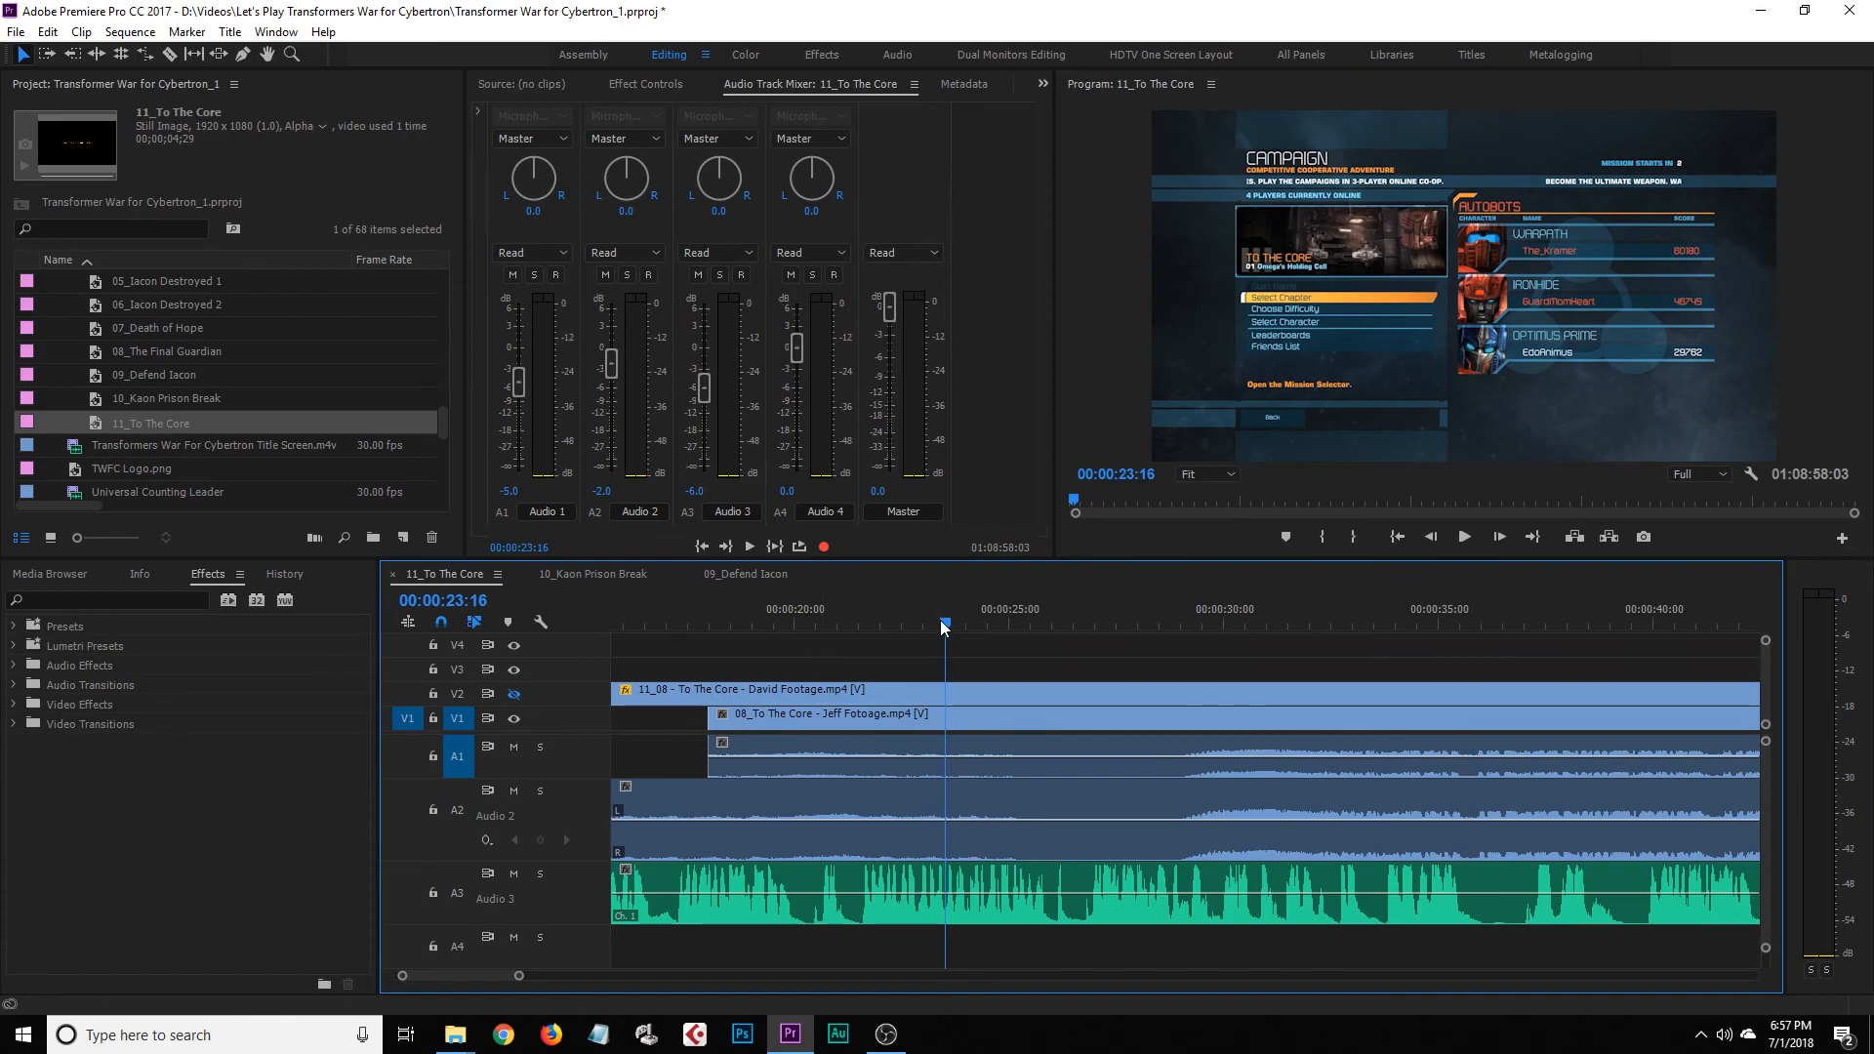
pyautogui.moveTo(945, 627); pyautogui.dragTo(875, 635)
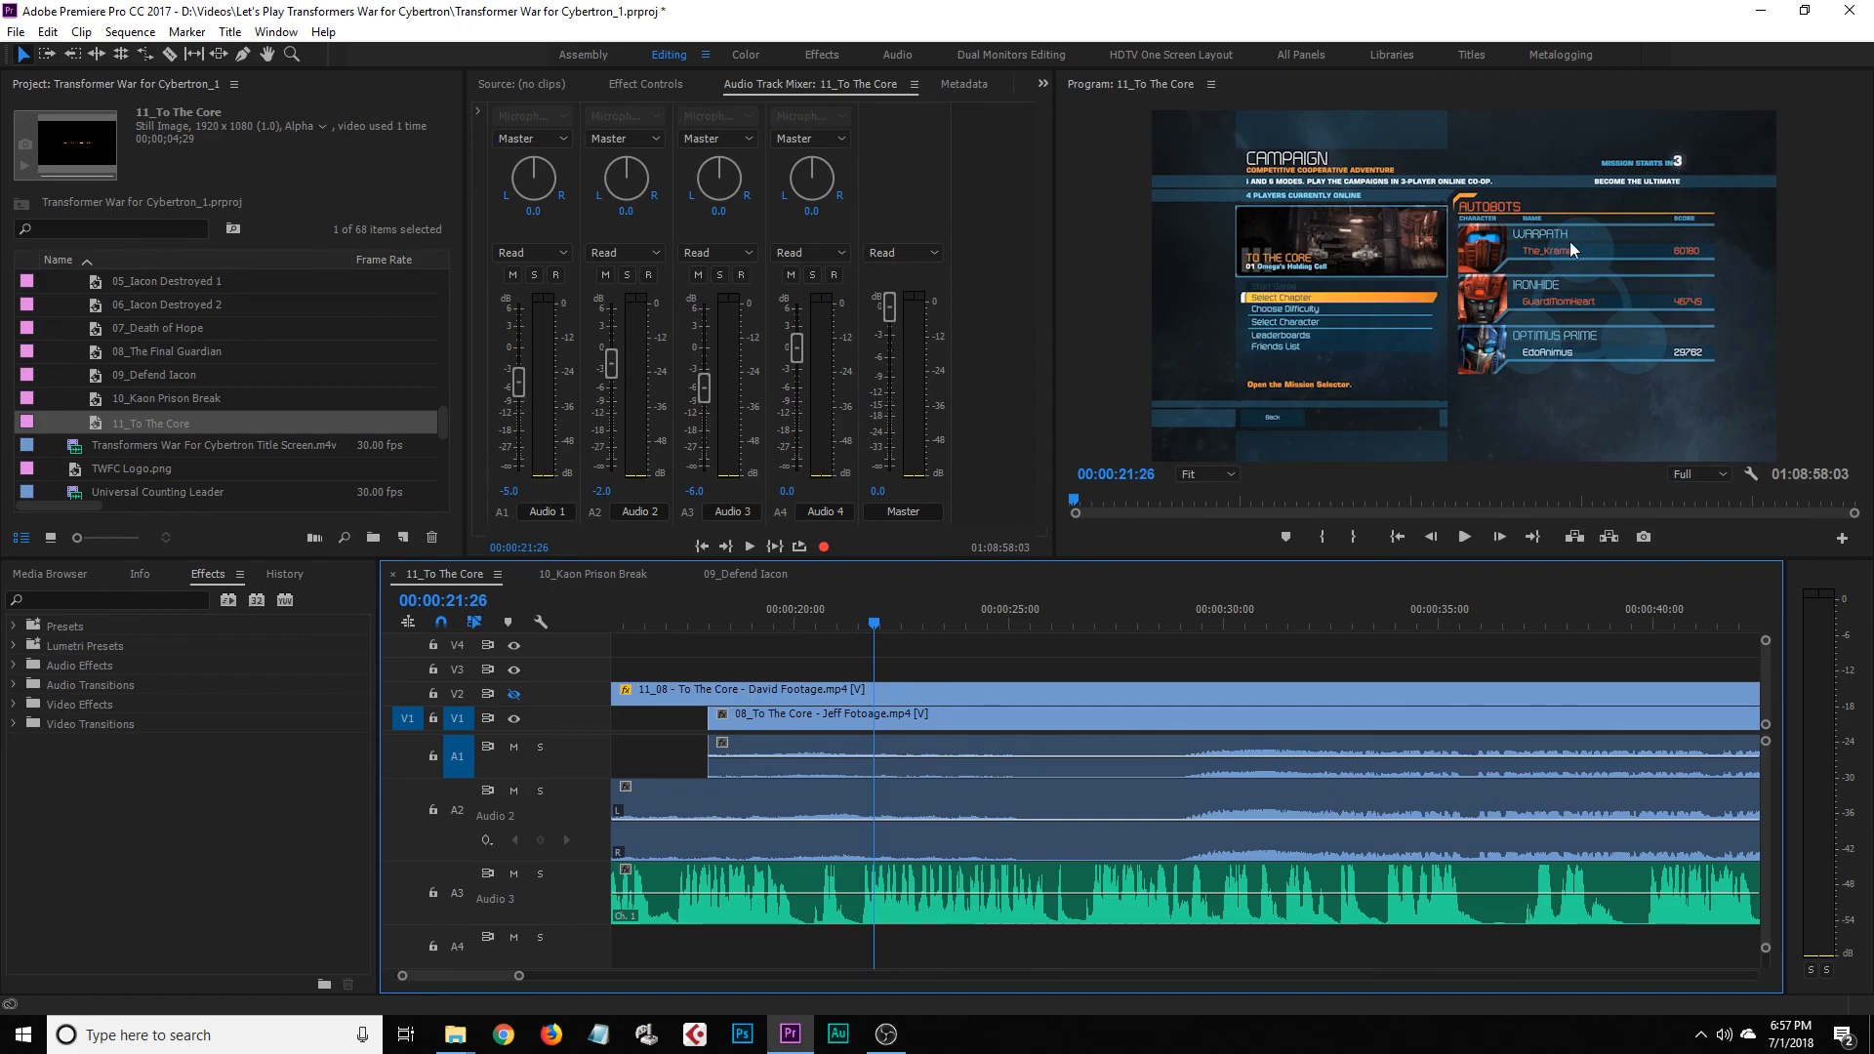
pyautogui.click(513, 695)
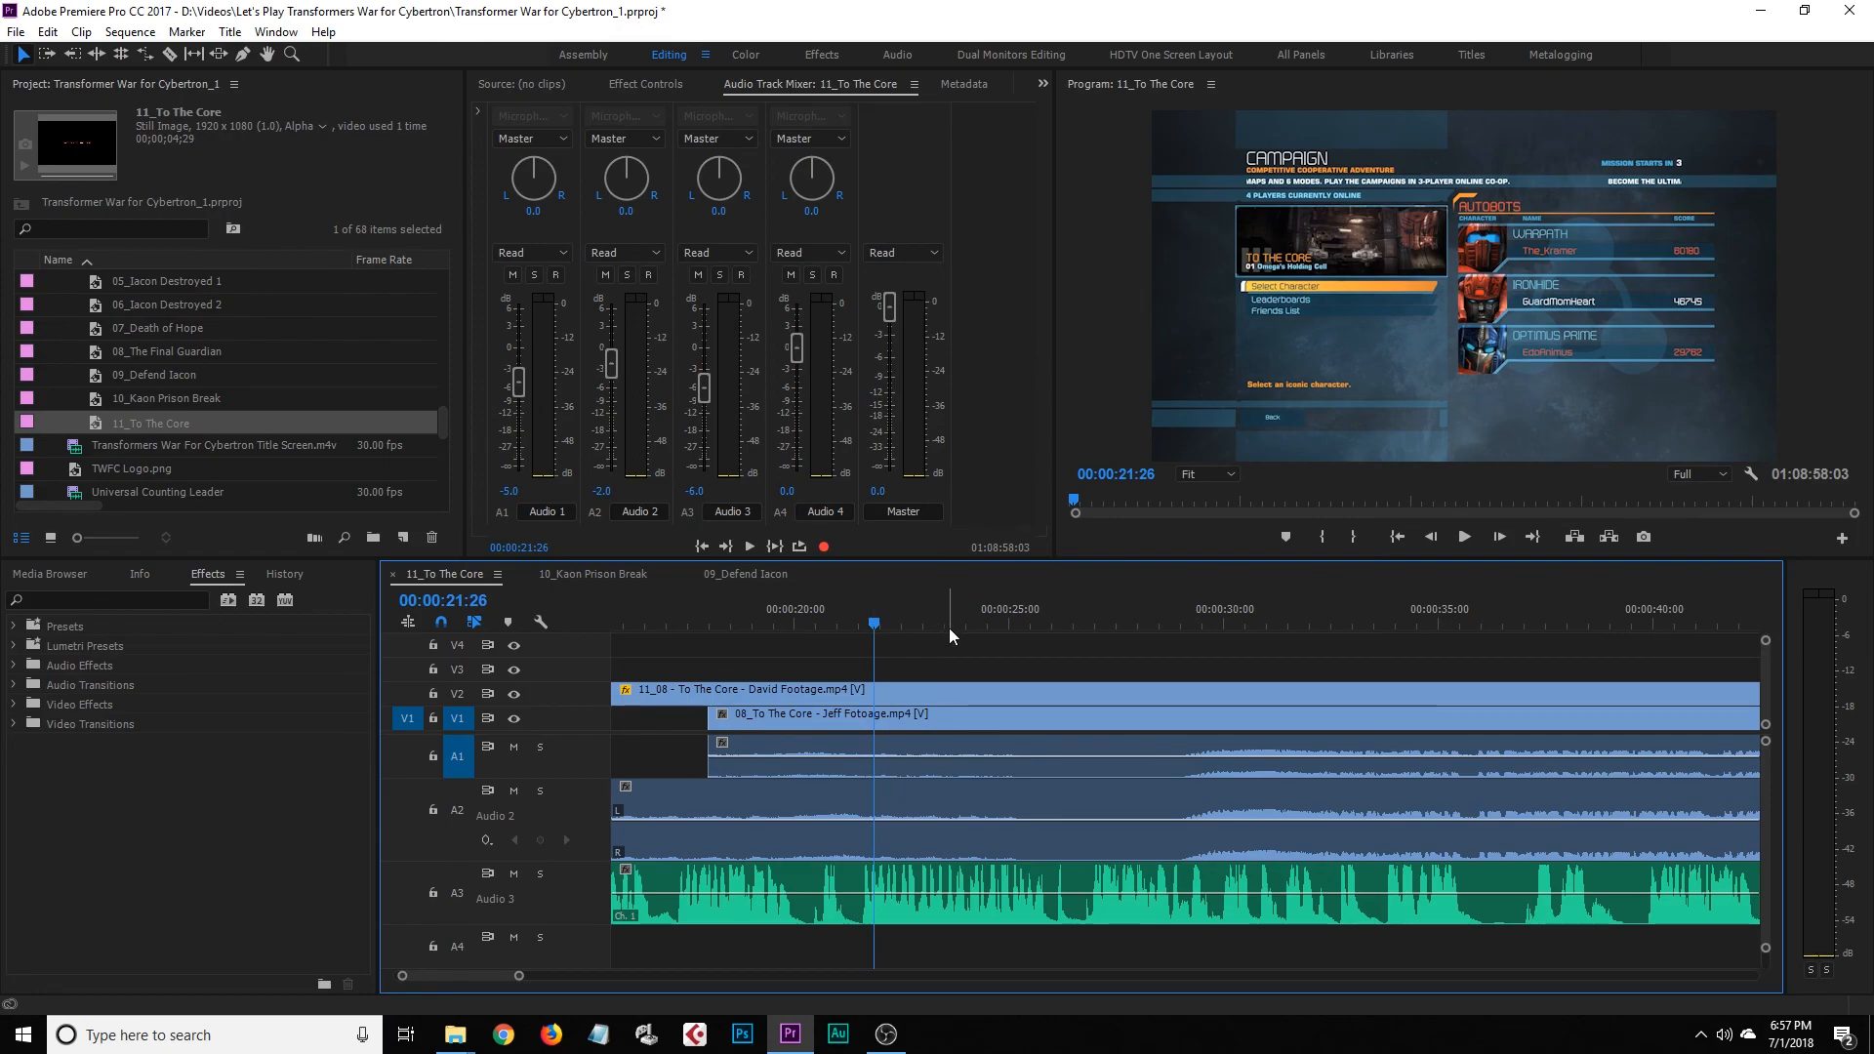
# Step through the frames between 00:00:21:22 and 00:00:21:25 to examine the mission countdown in the V2 footage
pyautogui.press('Left')
pyautogui.press('Left')
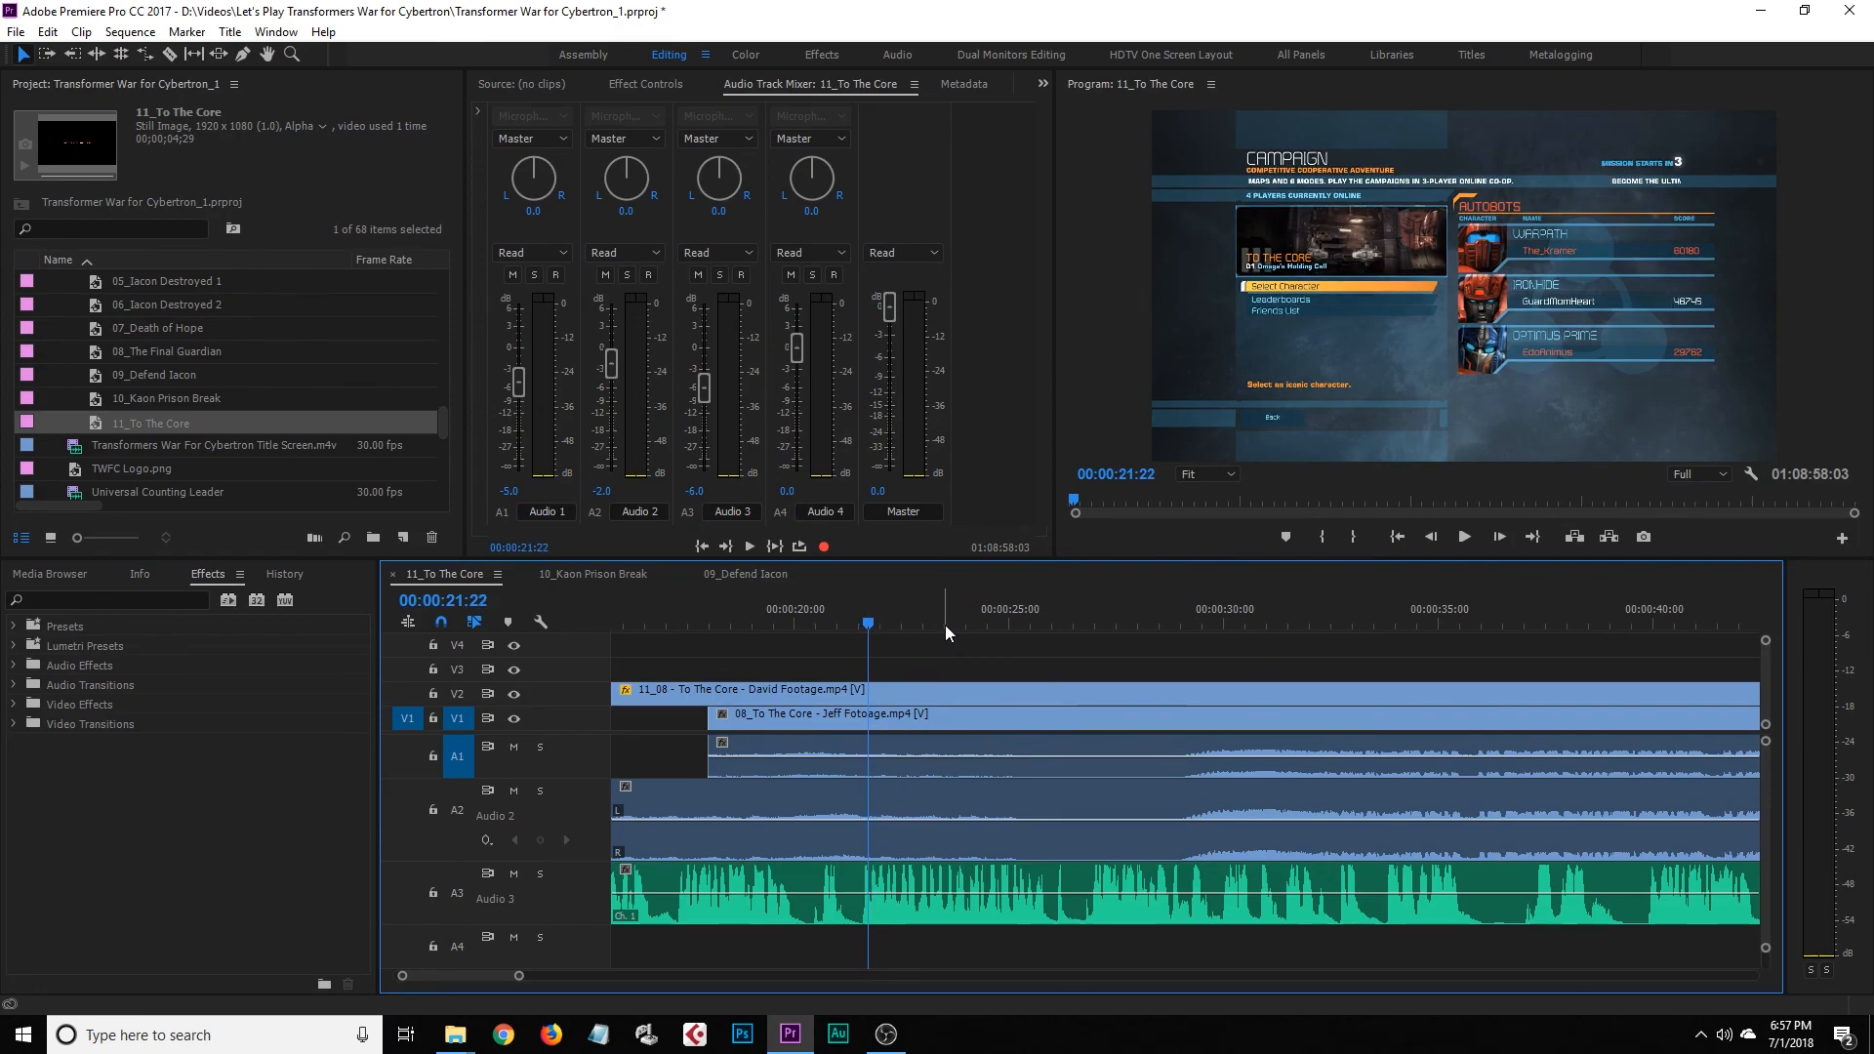
pyautogui.press('Right')
pyautogui.press('Right')
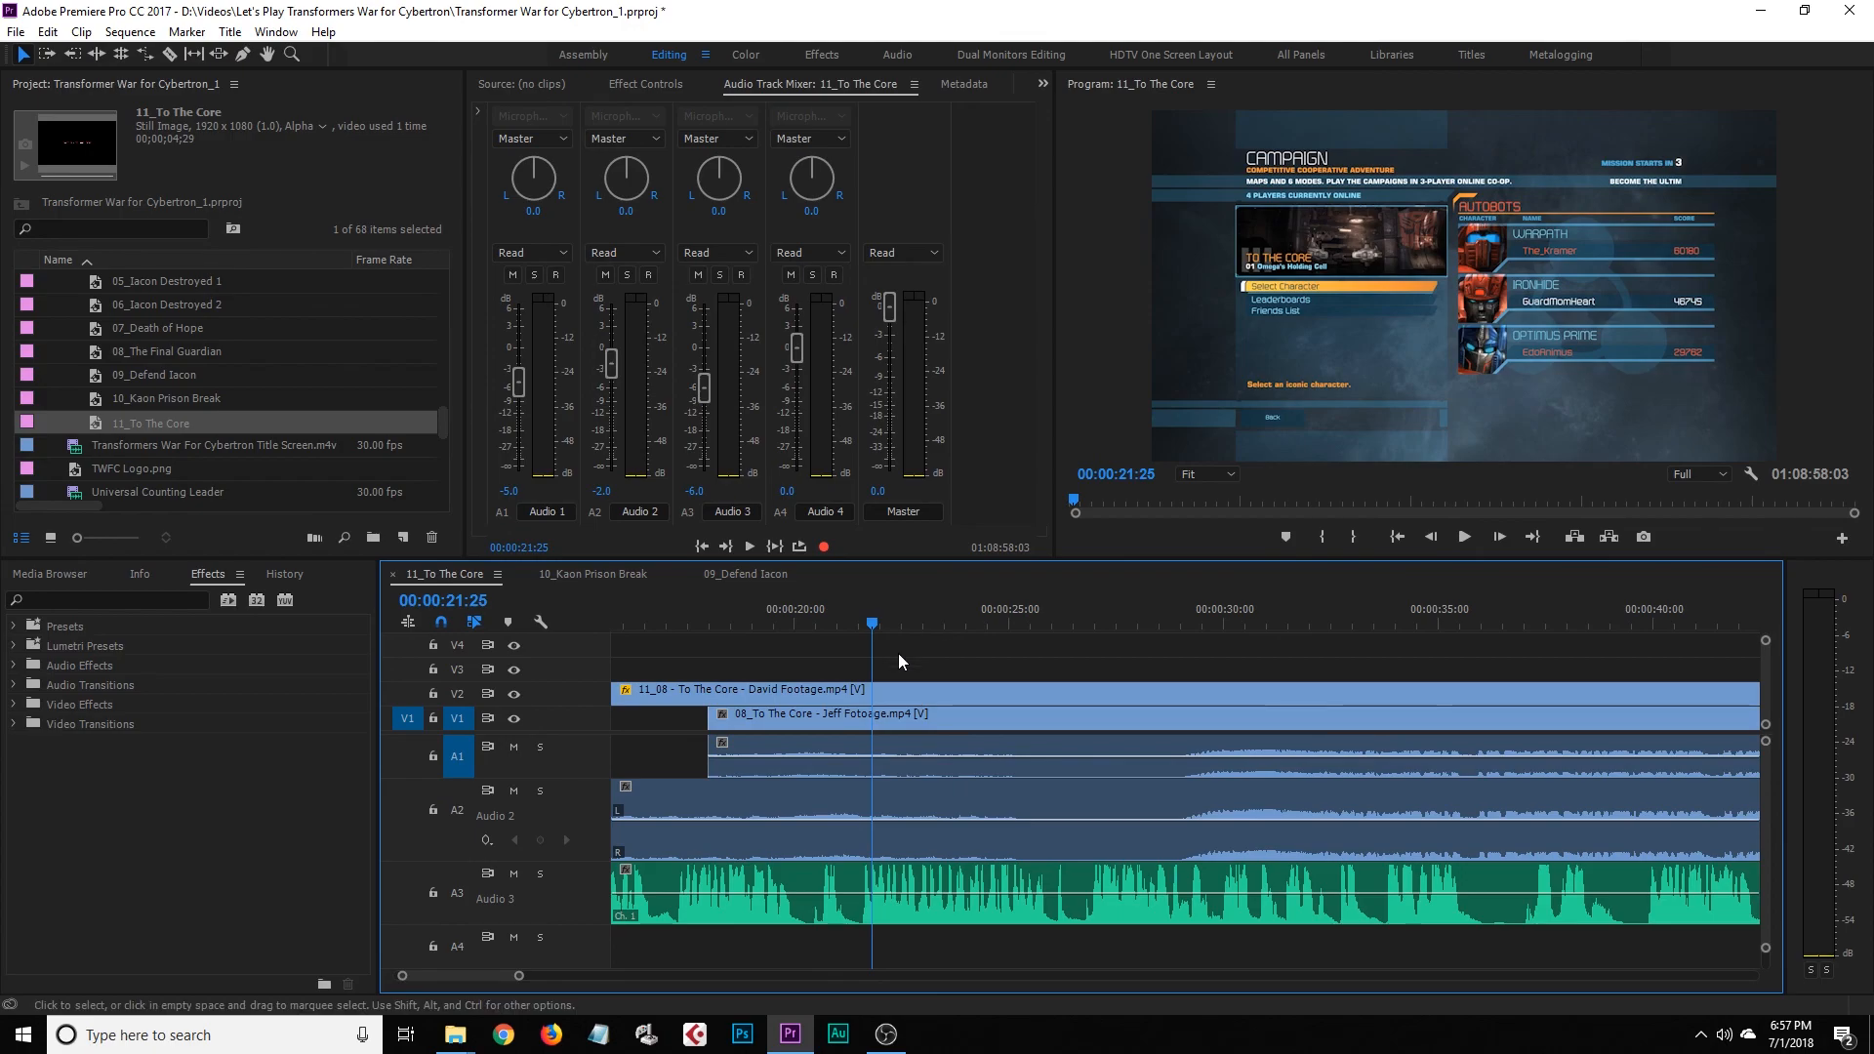
pyautogui.press('Left')
pyautogui.press('Left')
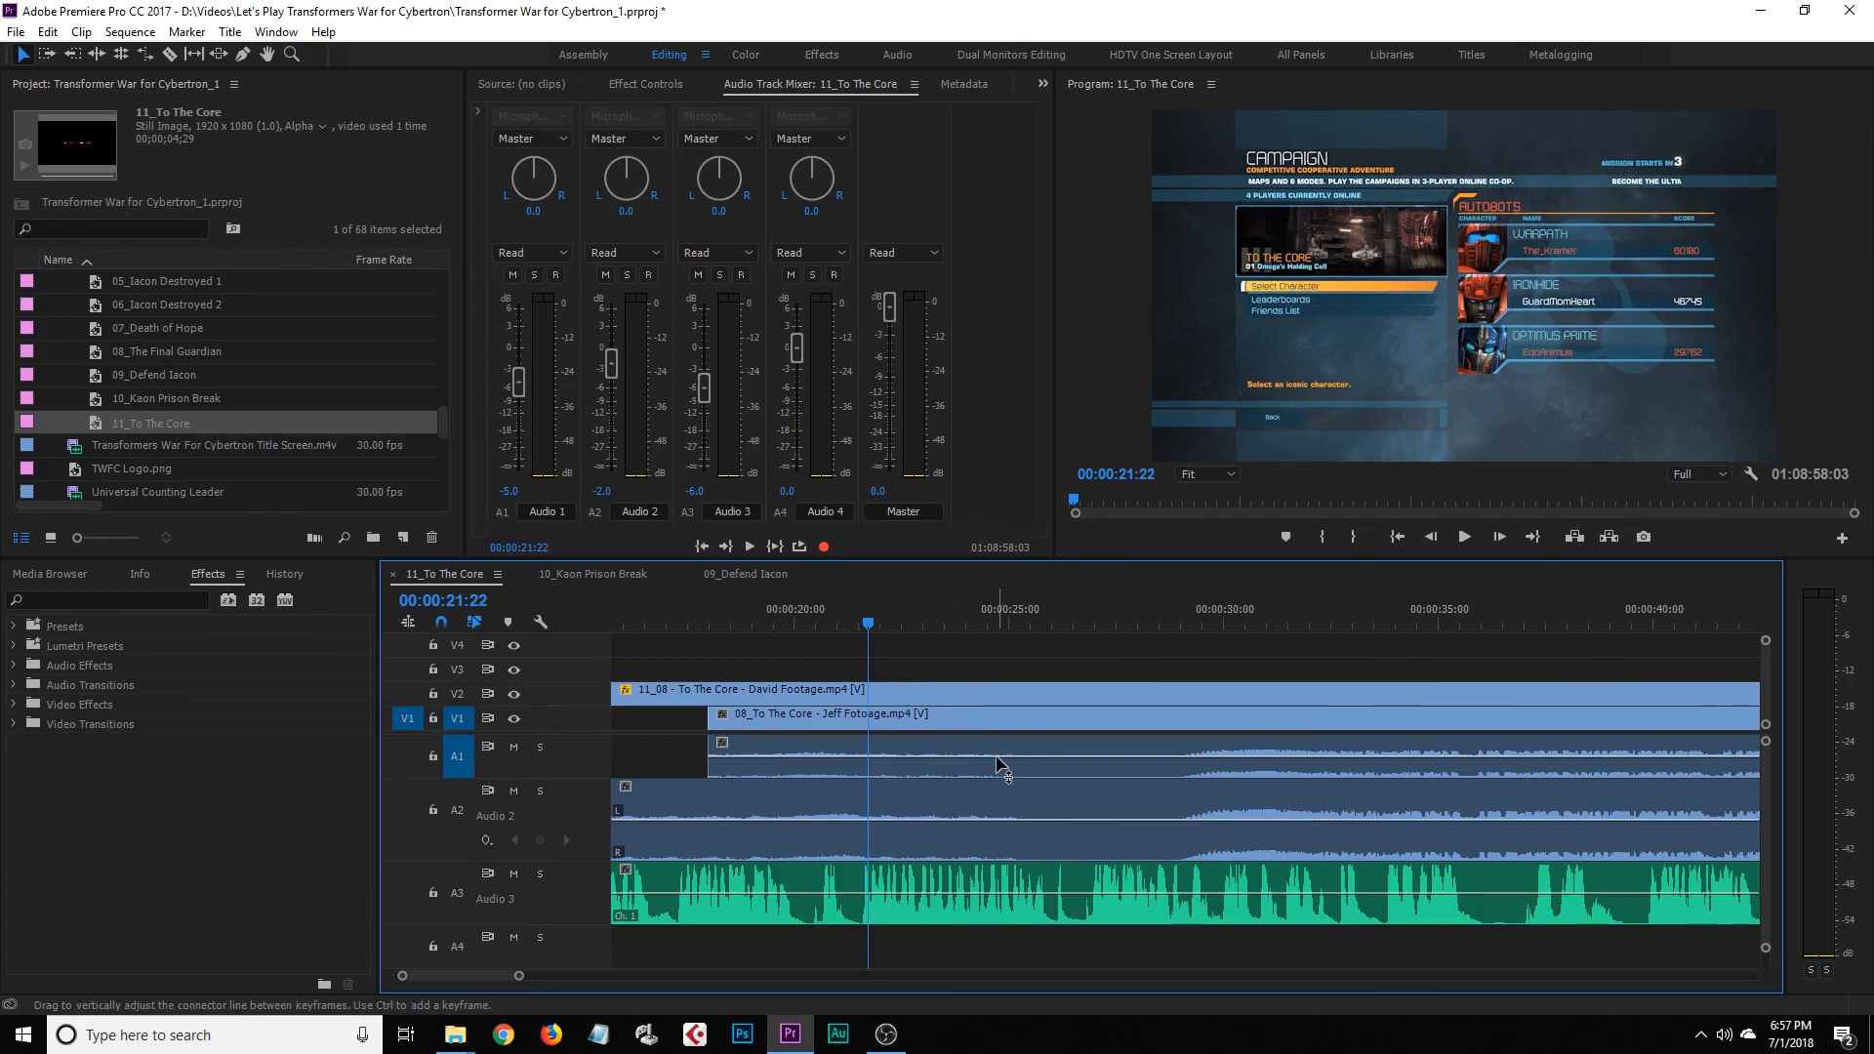
pyautogui.moveTo(997, 756)
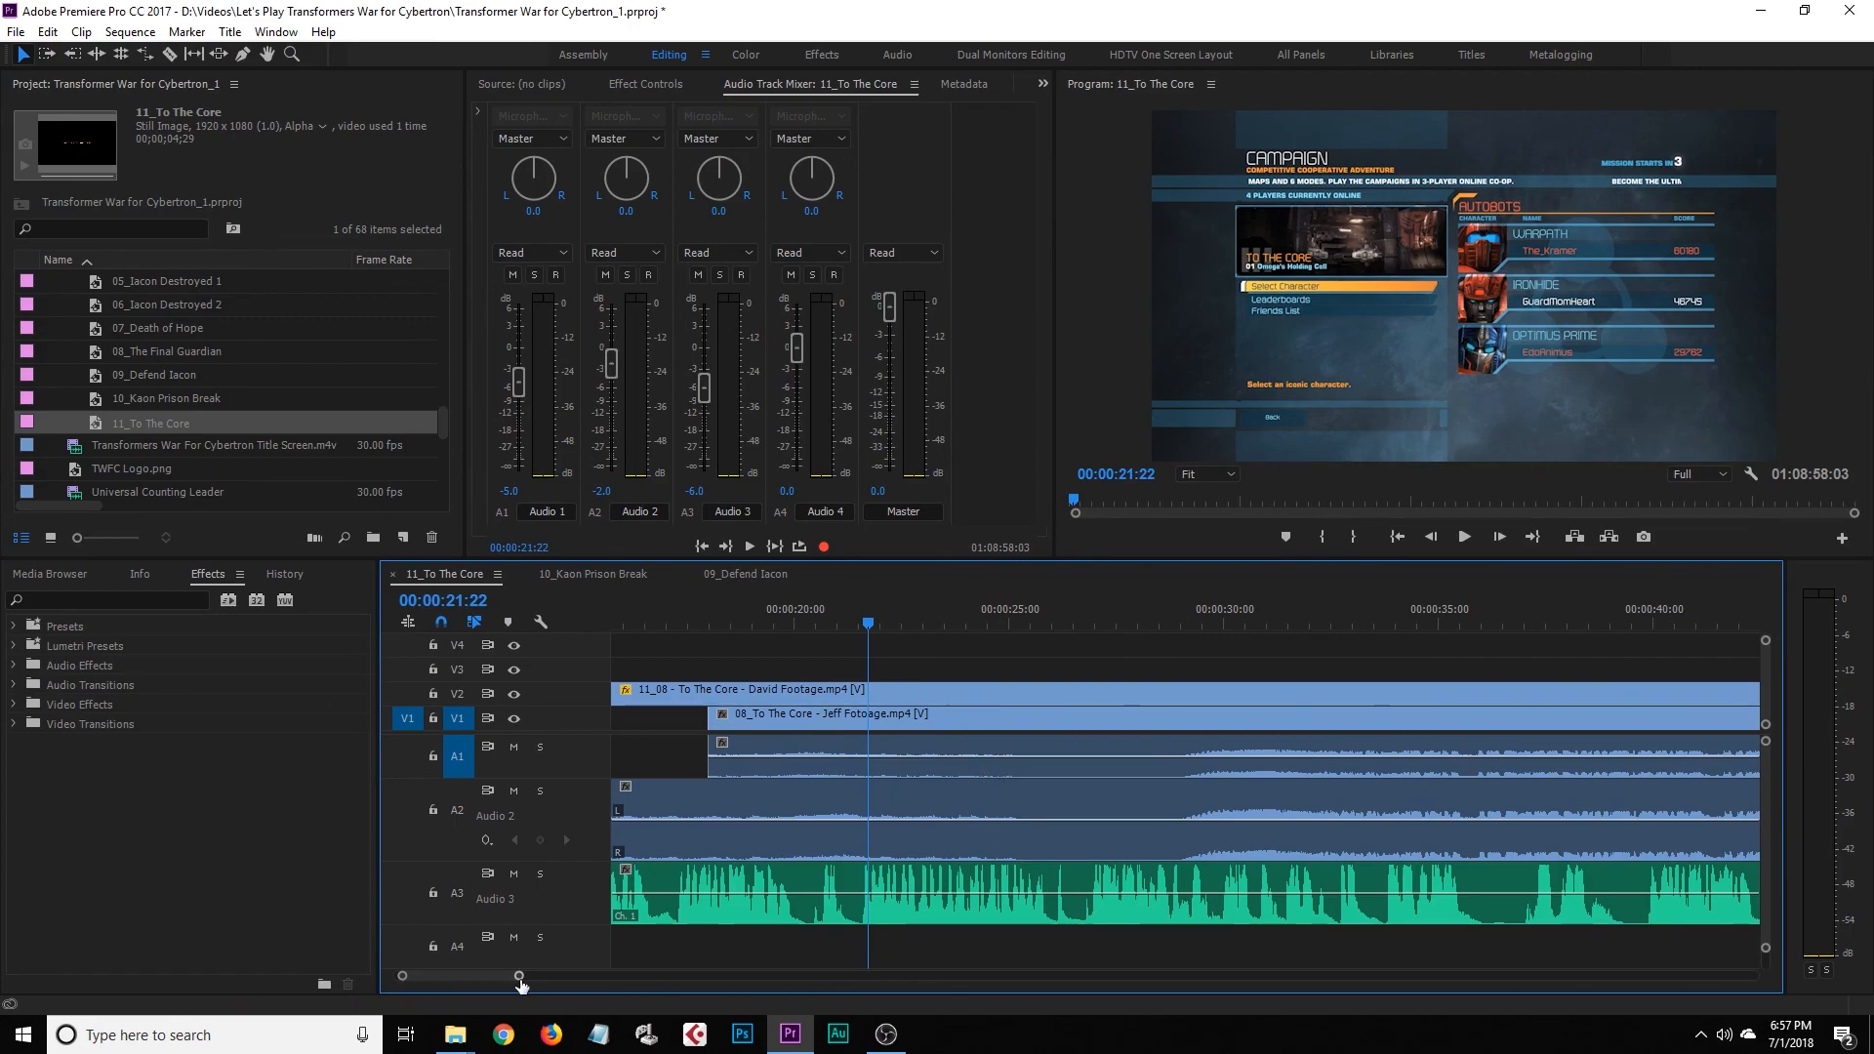
# Play across the start of the V1 footage clip to check the audio and picture around 00:00:18:00
pyautogui.moveTo(518, 976); pyautogui.dragTo(645, 994)
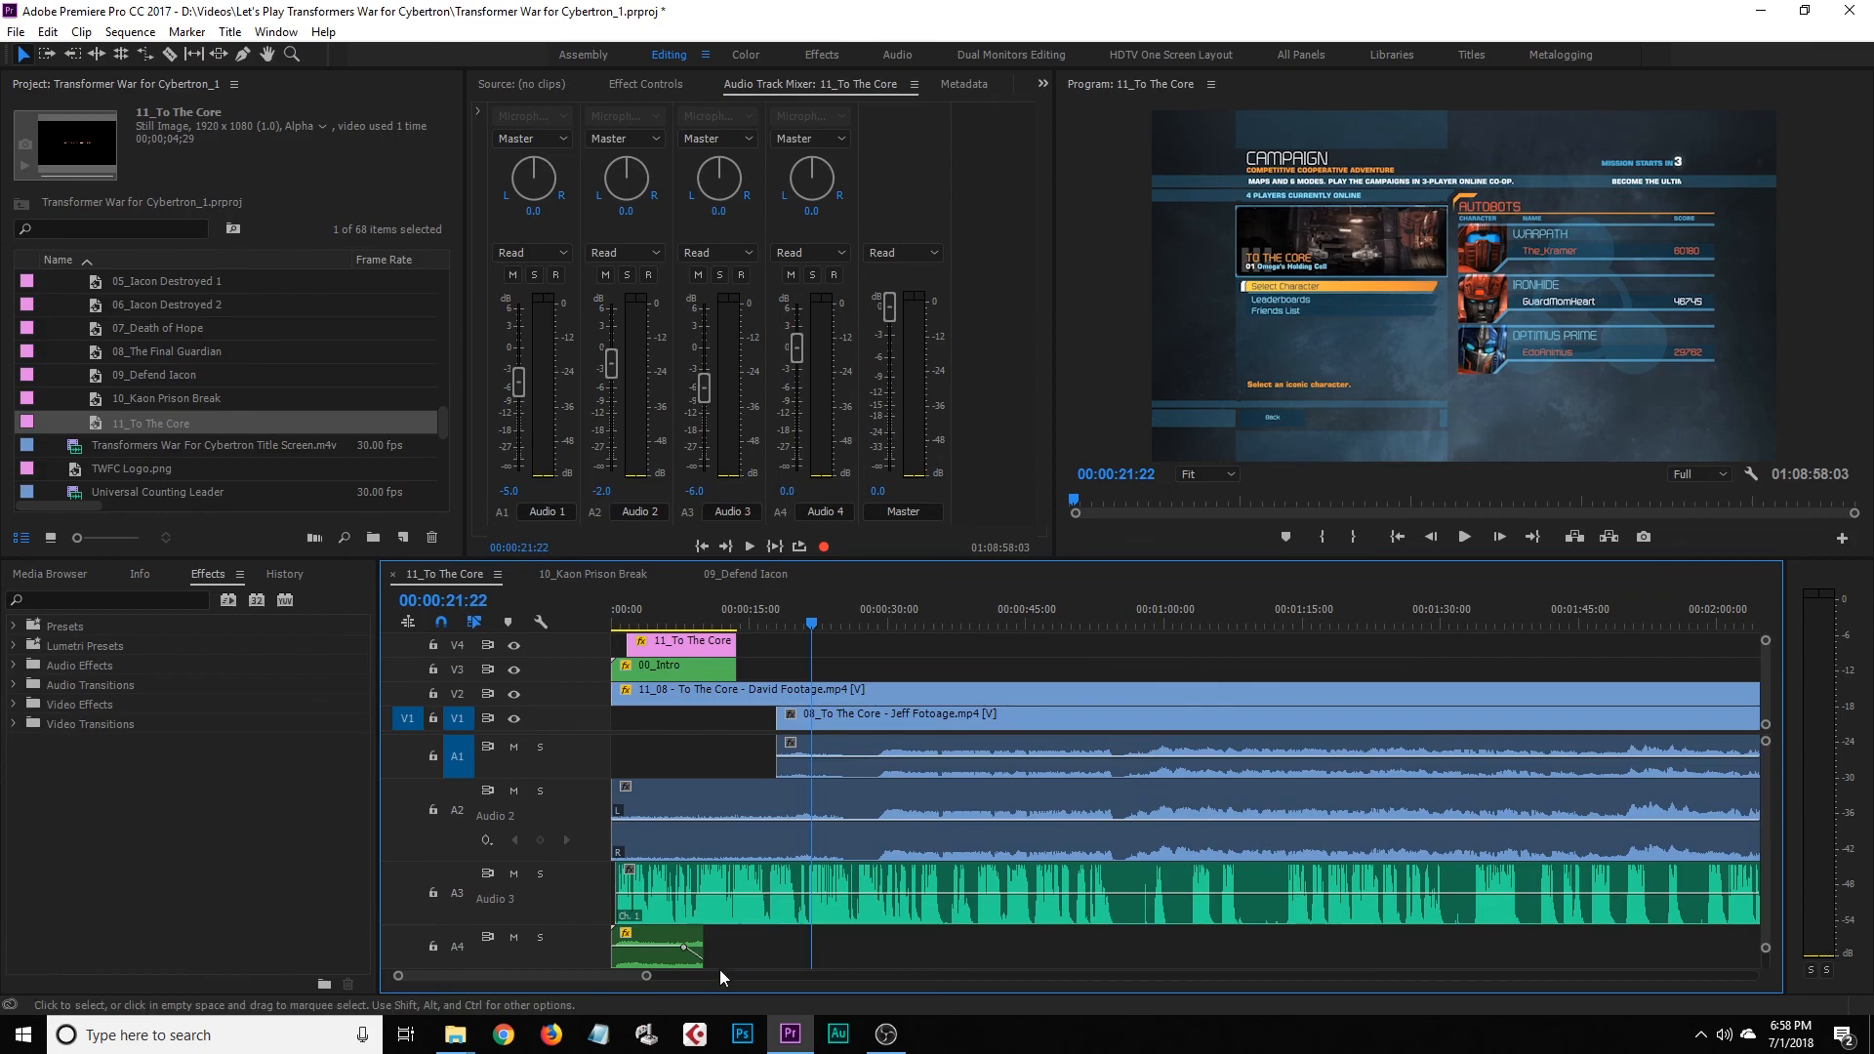
pyautogui.moveTo(647, 977); pyautogui.dragTo(617, 984)
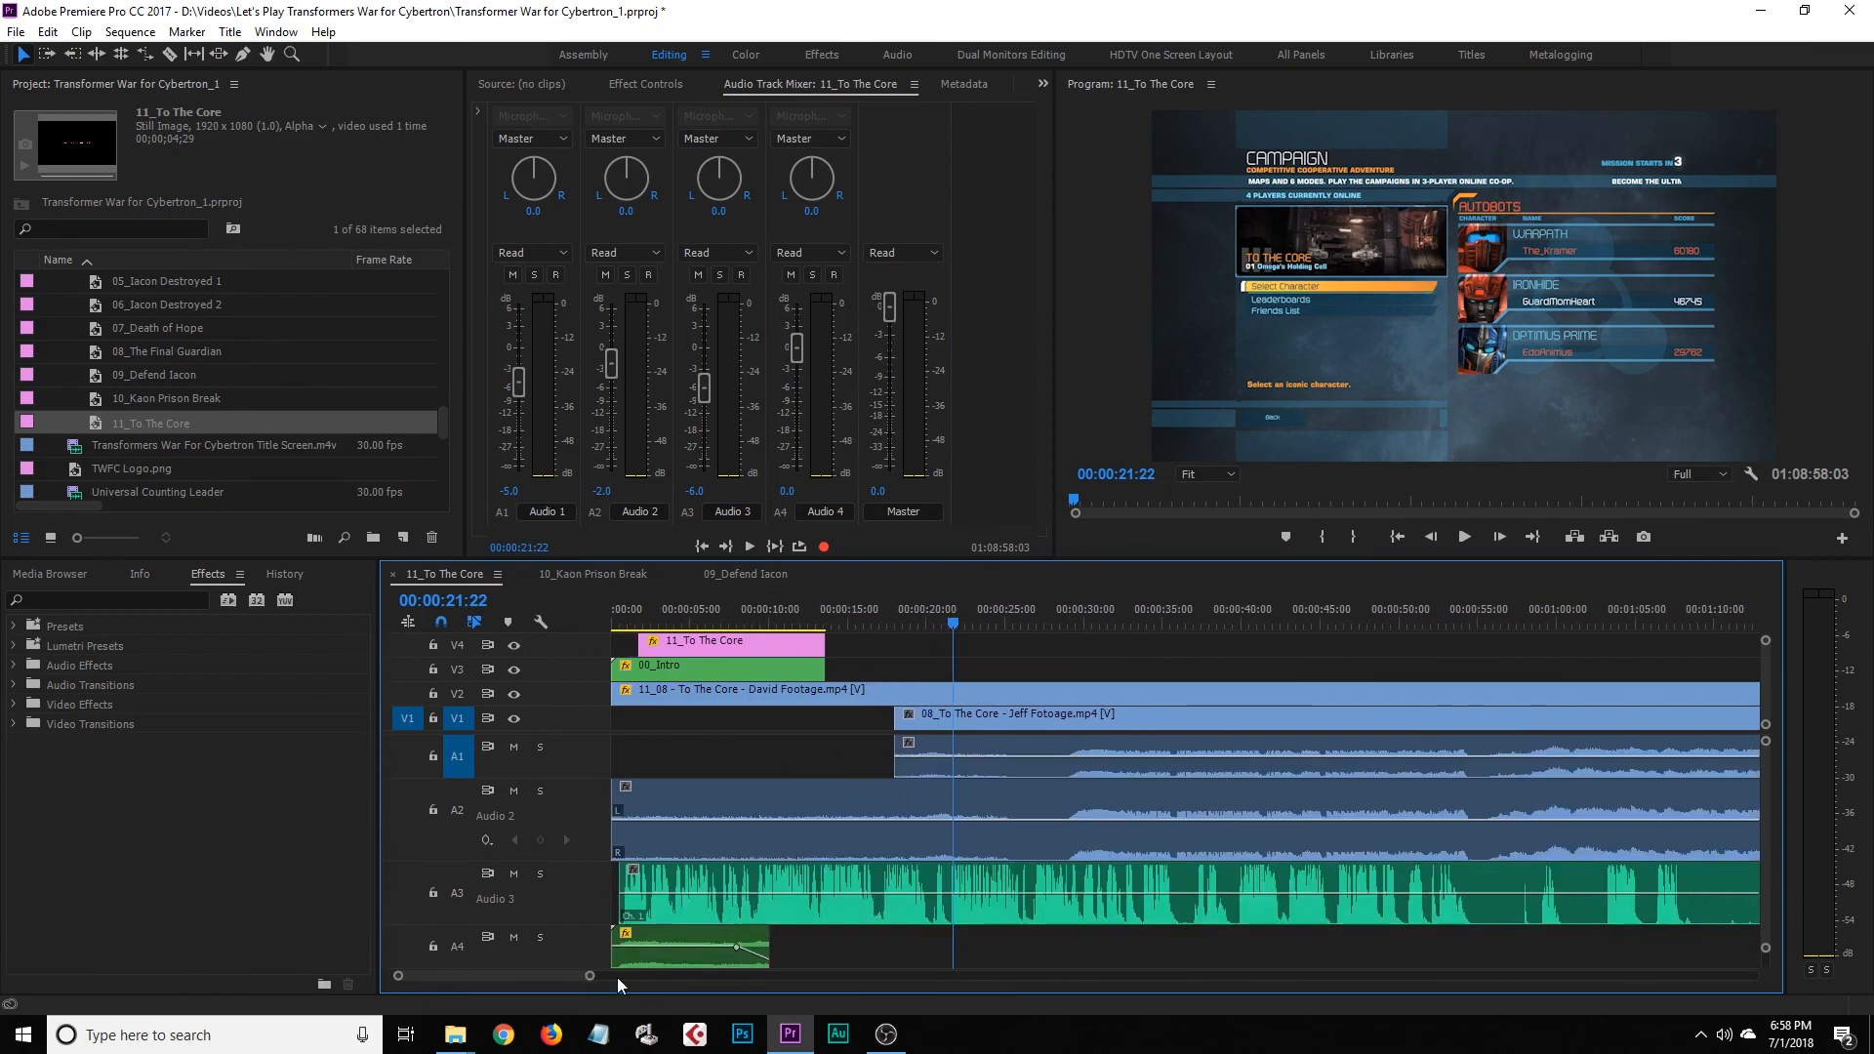
pyautogui.click(902, 619)
pyautogui.moveTo(902, 619); pyautogui.dragTo(879, 624)
pyautogui.press('space')
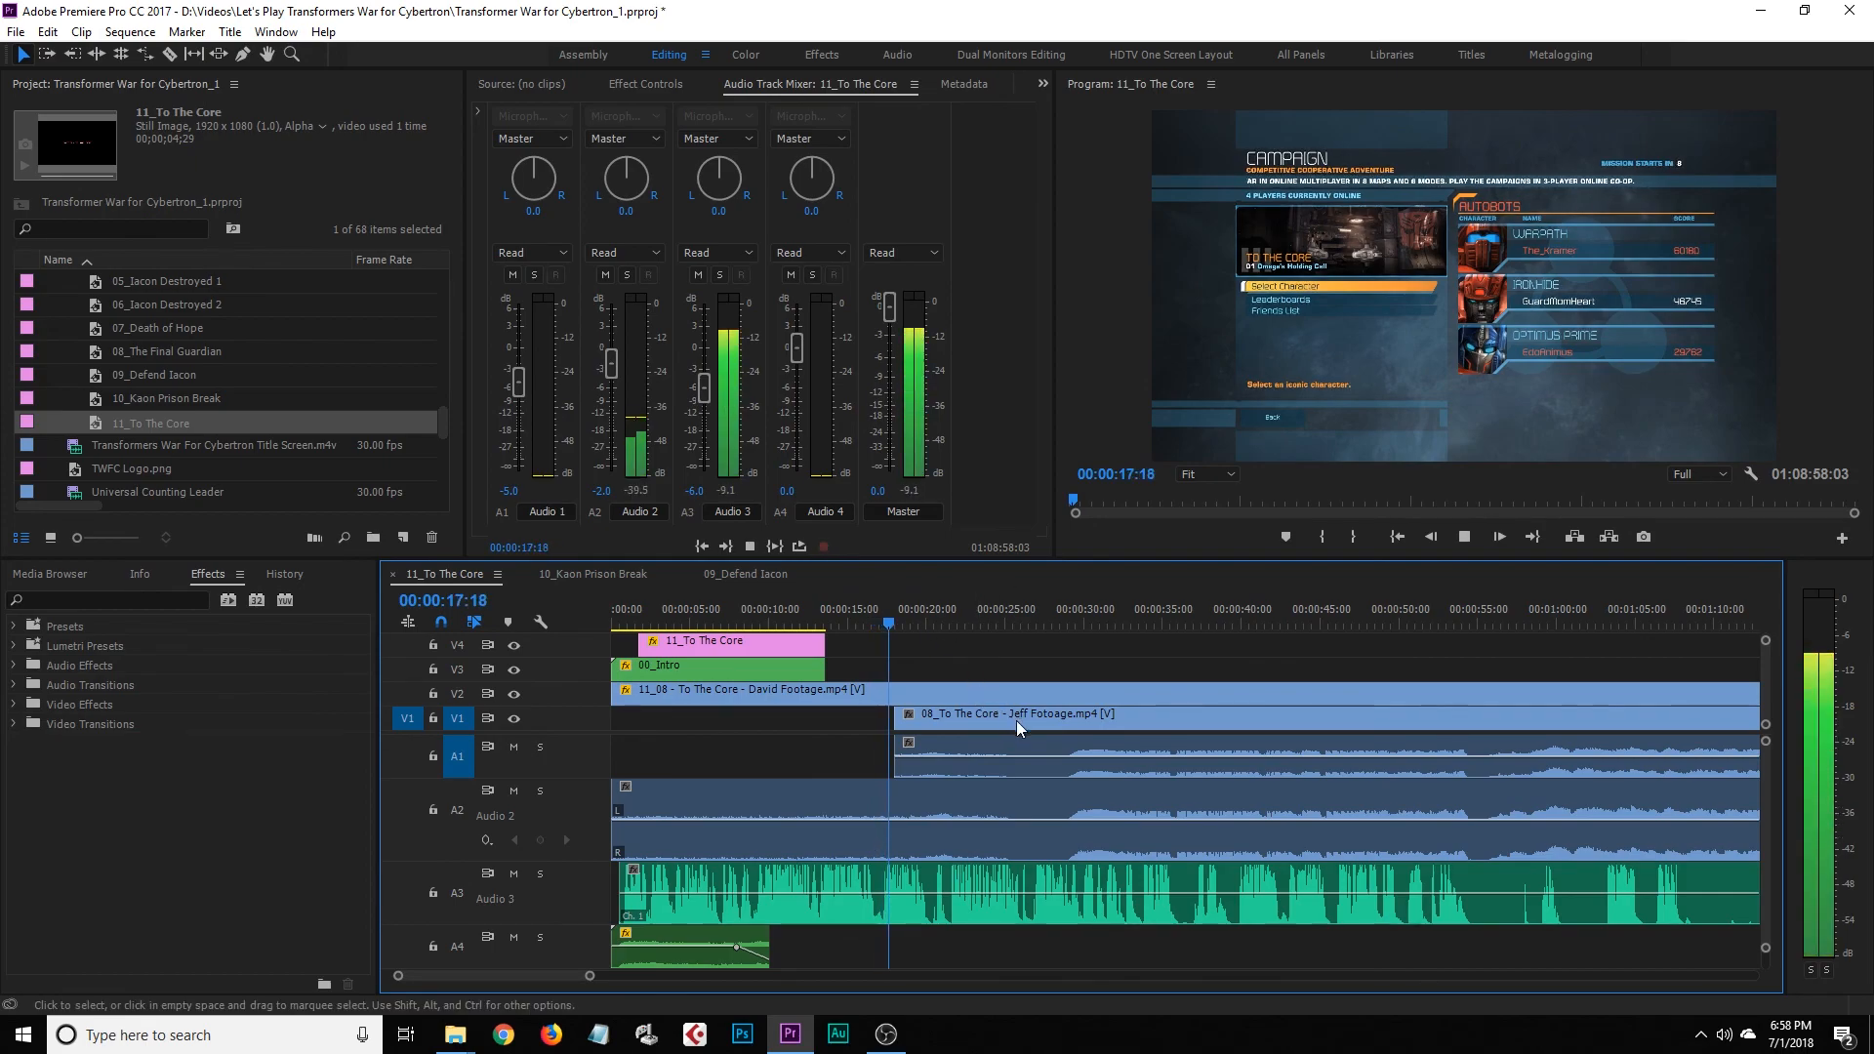
pyautogui.press('space')
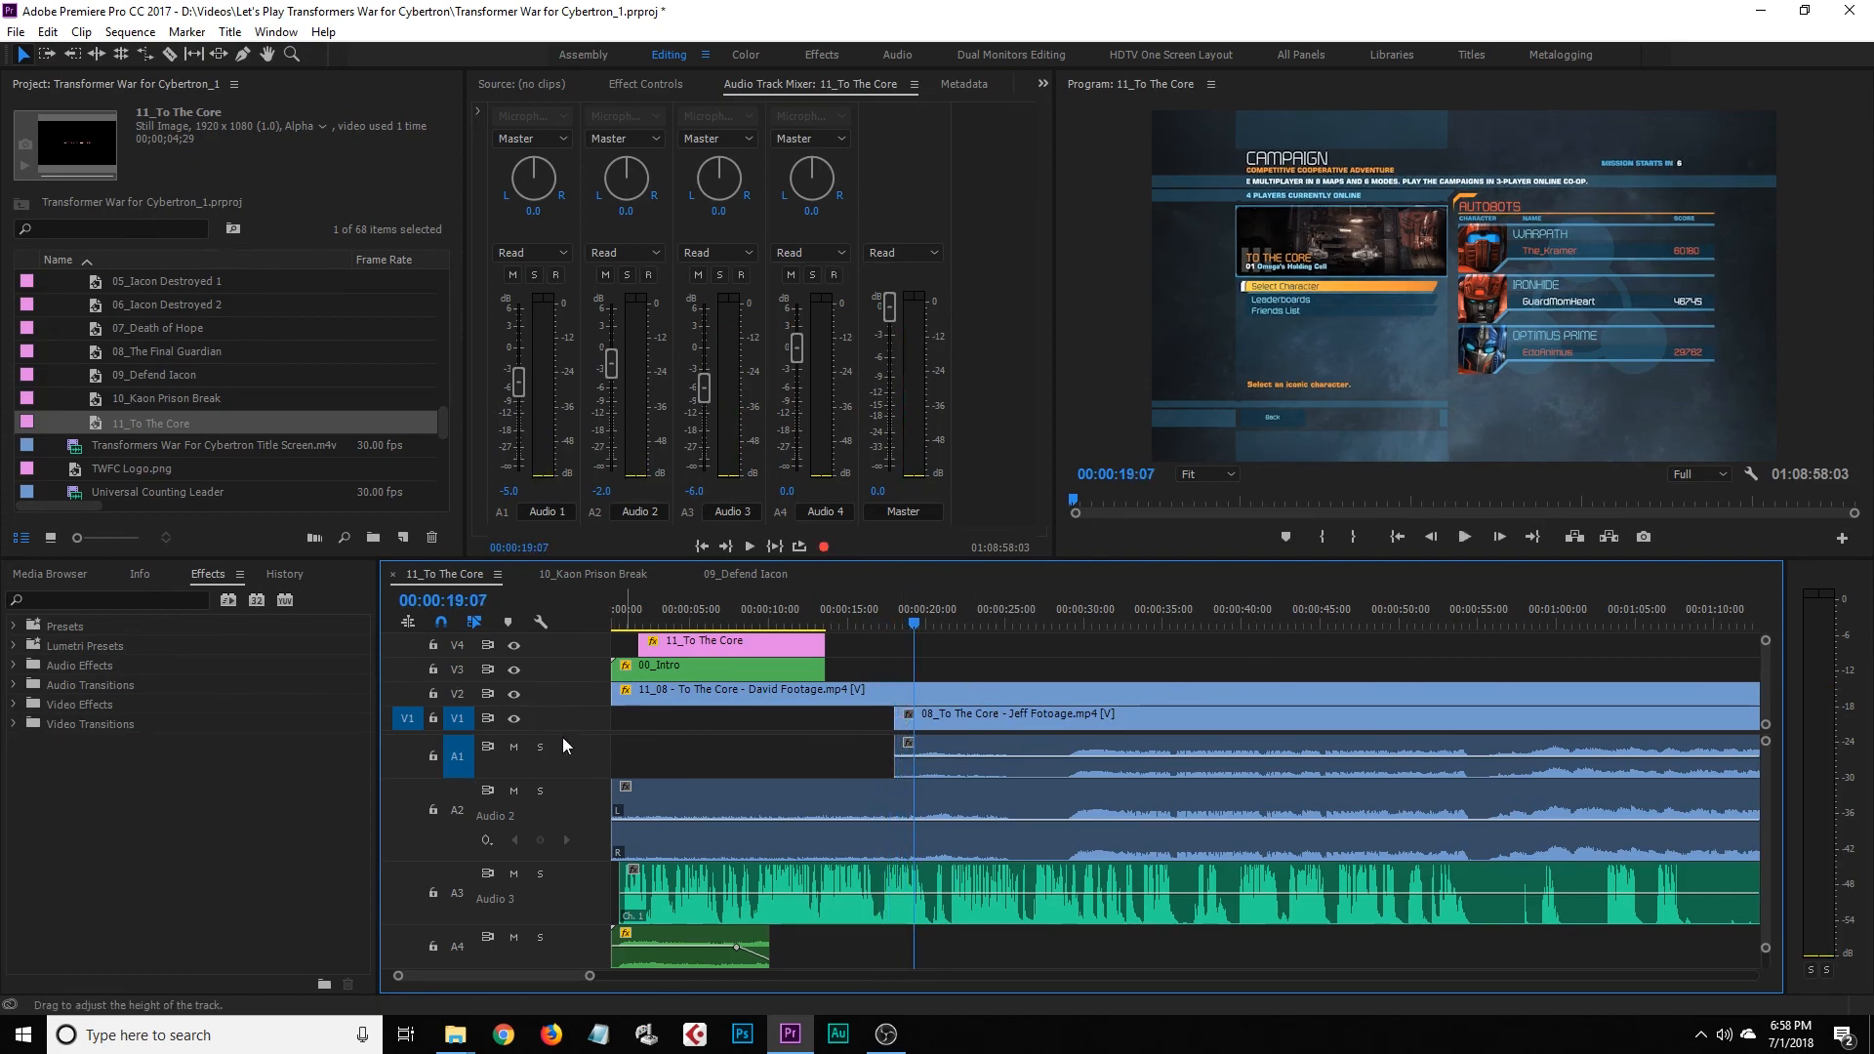
# Increase the V2 track's height and enlarge the timeline area to show all the video tracks
pyautogui.moveTo(508, 707); pyautogui.dragTo(498, 699)
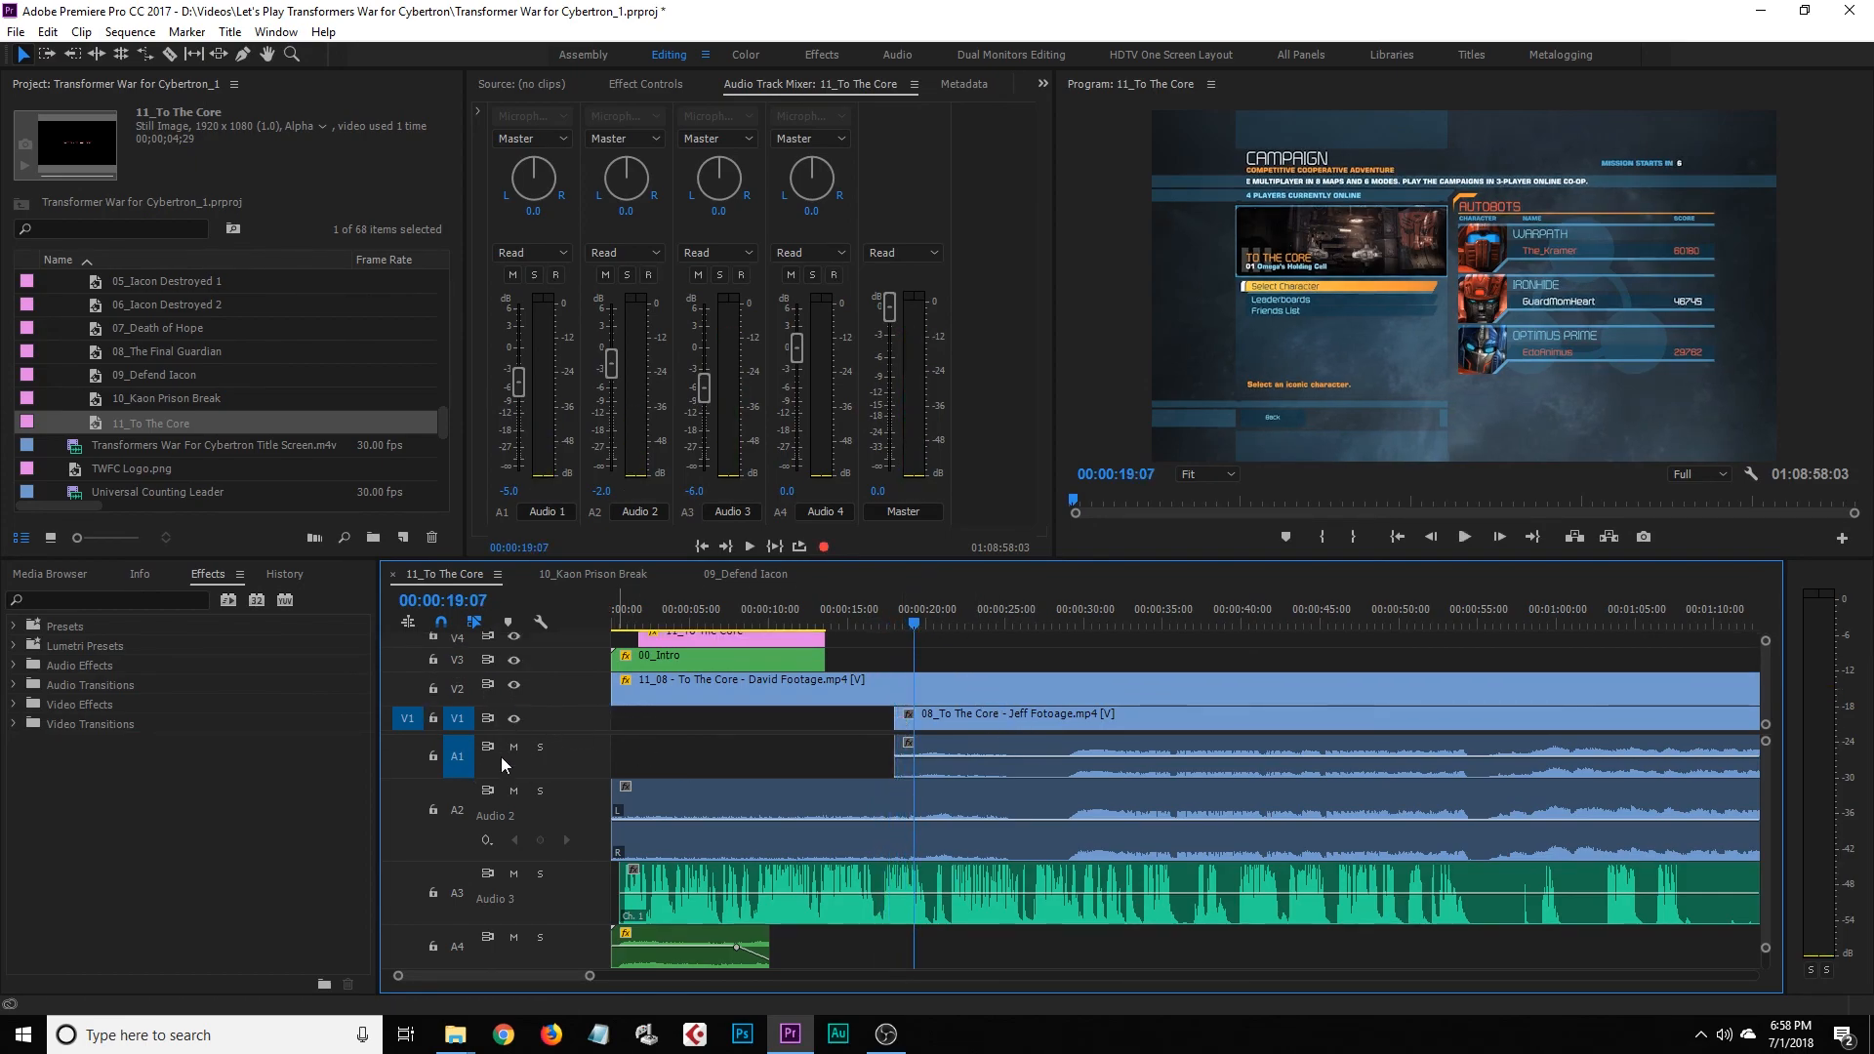
pyautogui.moveTo(904, 558); pyautogui.dragTo(903, 498)
pyautogui.scroll(1, 699, 719)
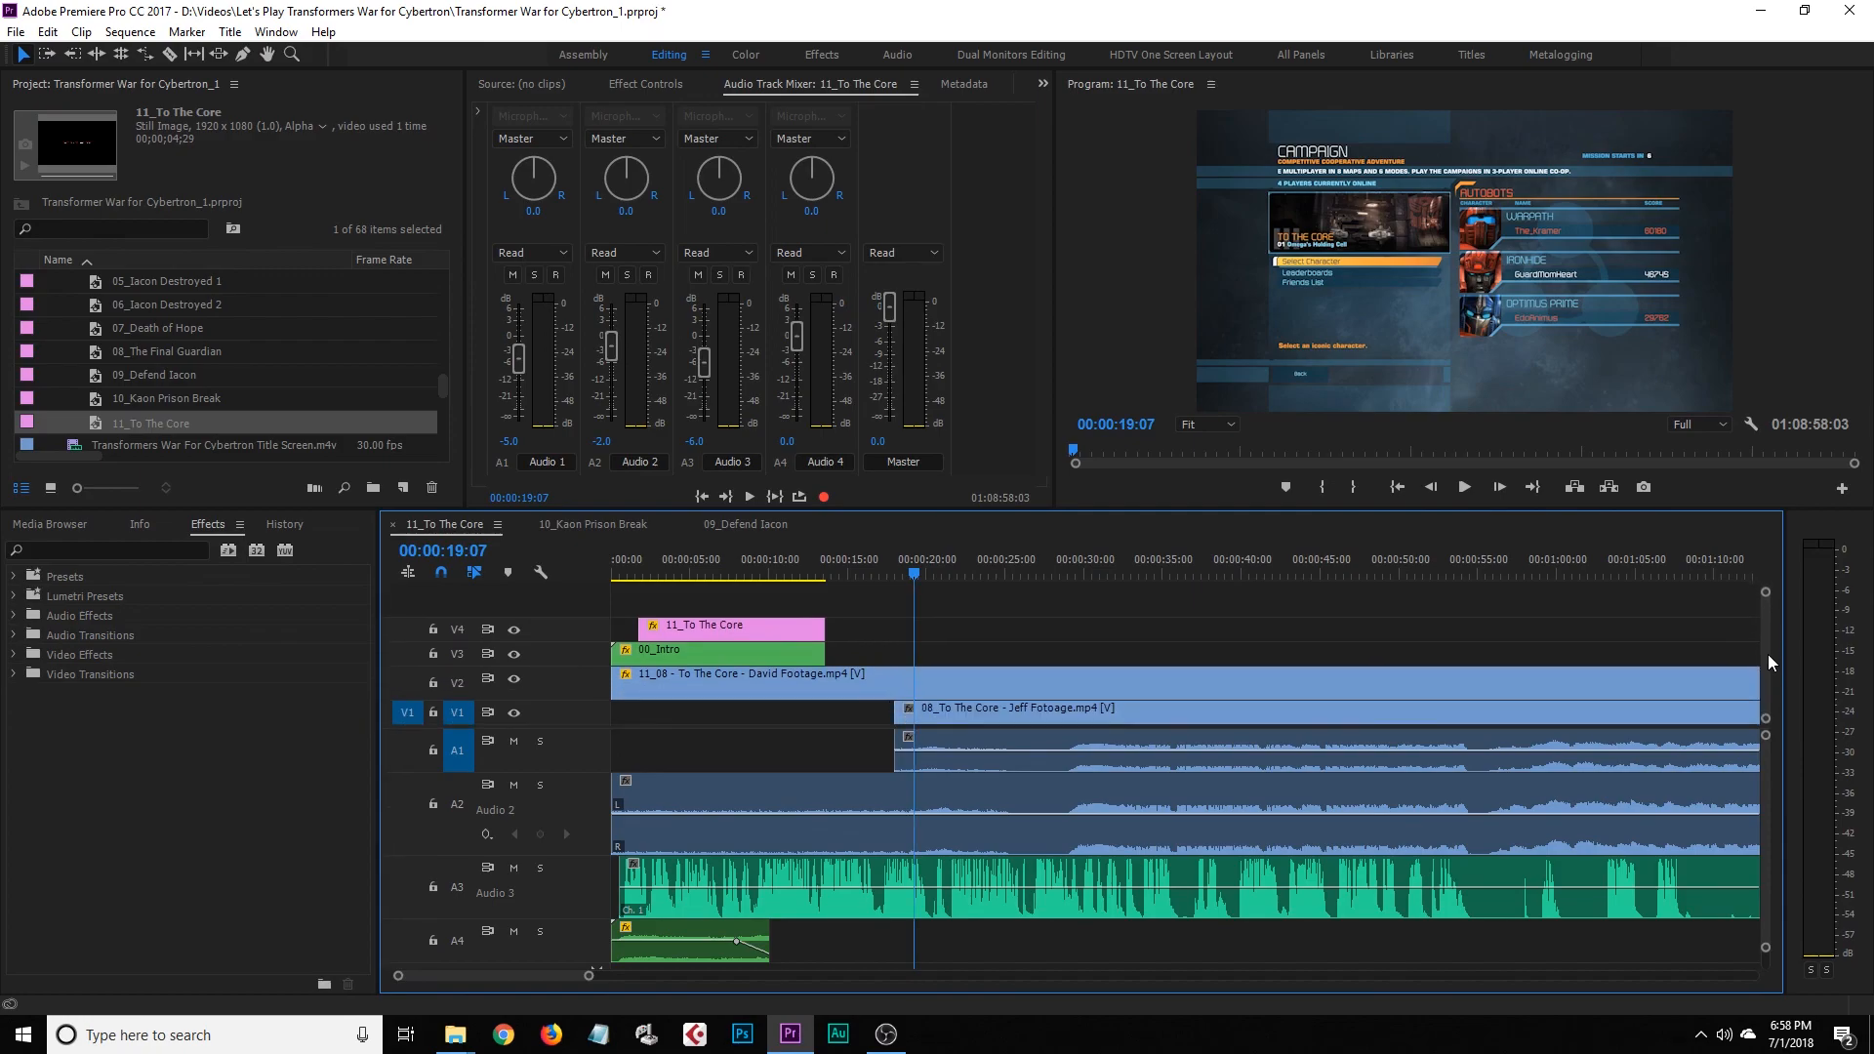
# Save the project and split the V2 footage clip at 00:01:30:02, where the gameplay display comes on
pyautogui.hotkey('ctrl', 's')
pyautogui.moveTo(590, 976); pyautogui.dragTo(684, 975)
pyautogui.moveTo(742, 576); pyautogui.dragTo(781, 588)
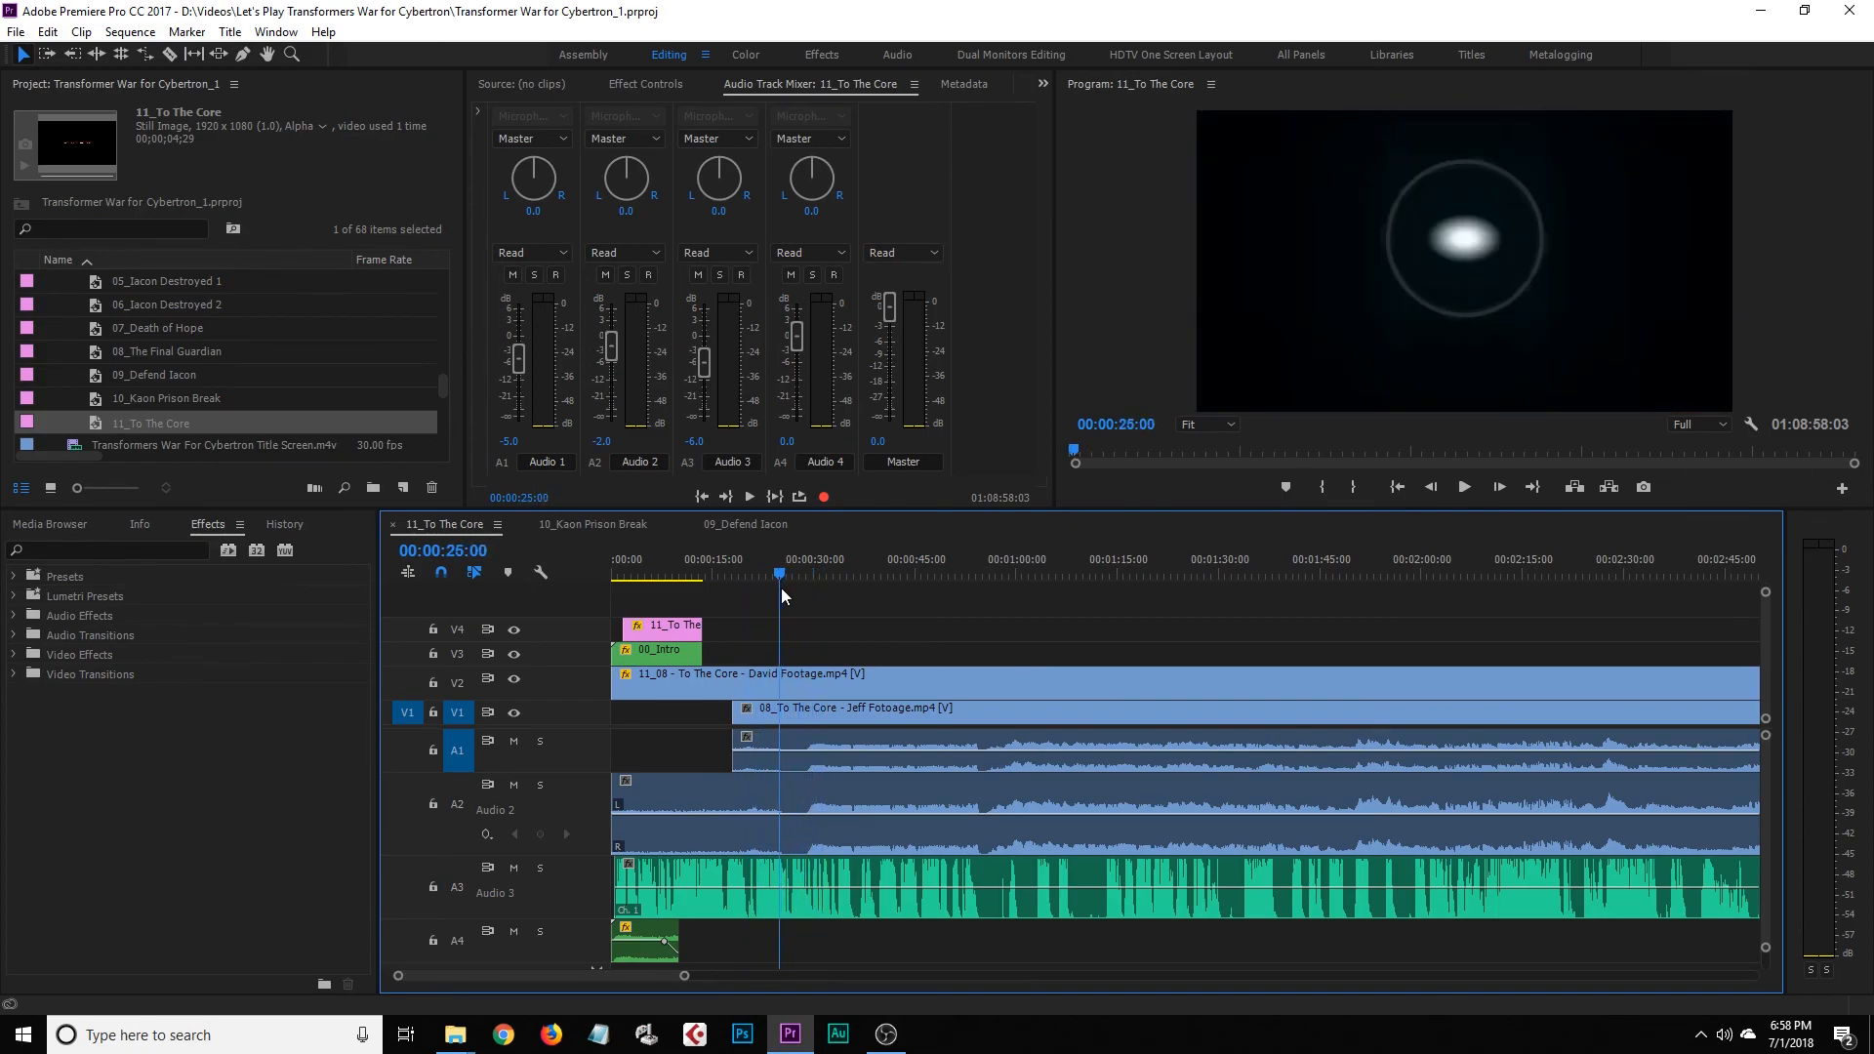
pyautogui.moveTo(783, 576); pyautogui.dragTo(1223, 625)
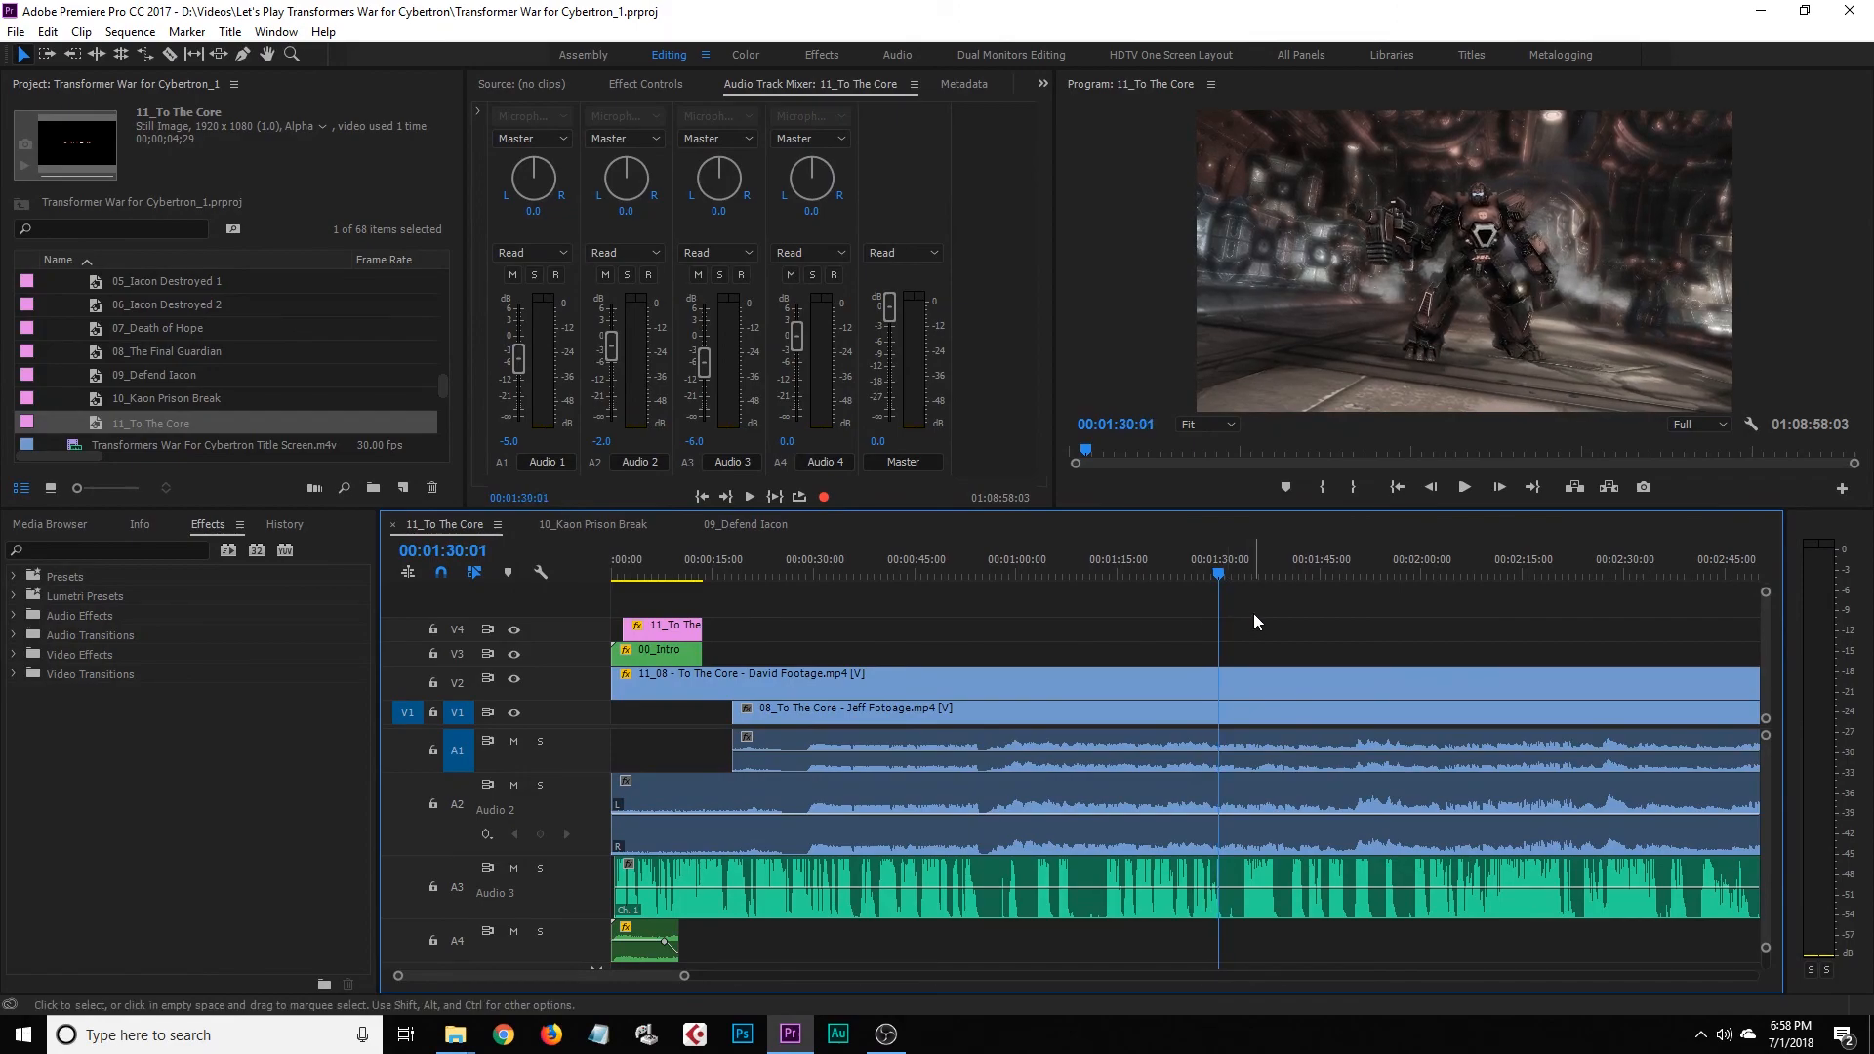
pyautogui.press('Right')
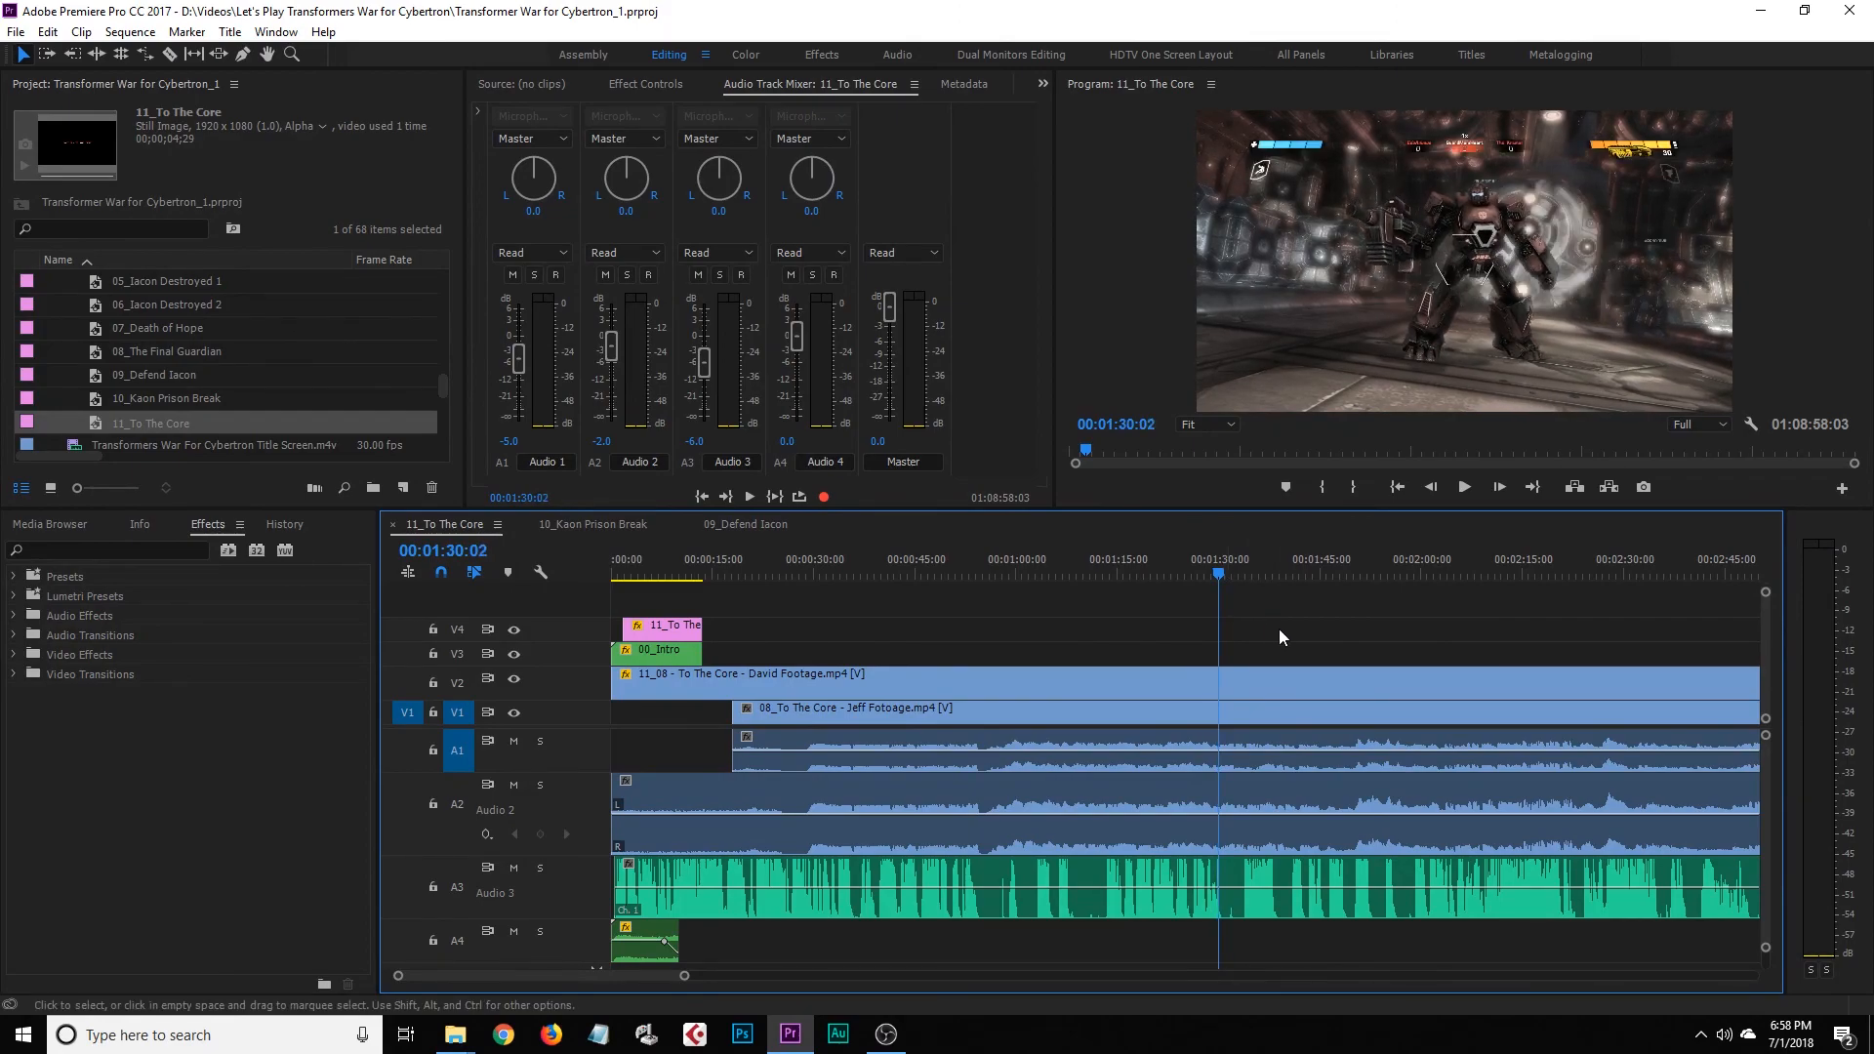
pyautogui.press('c')
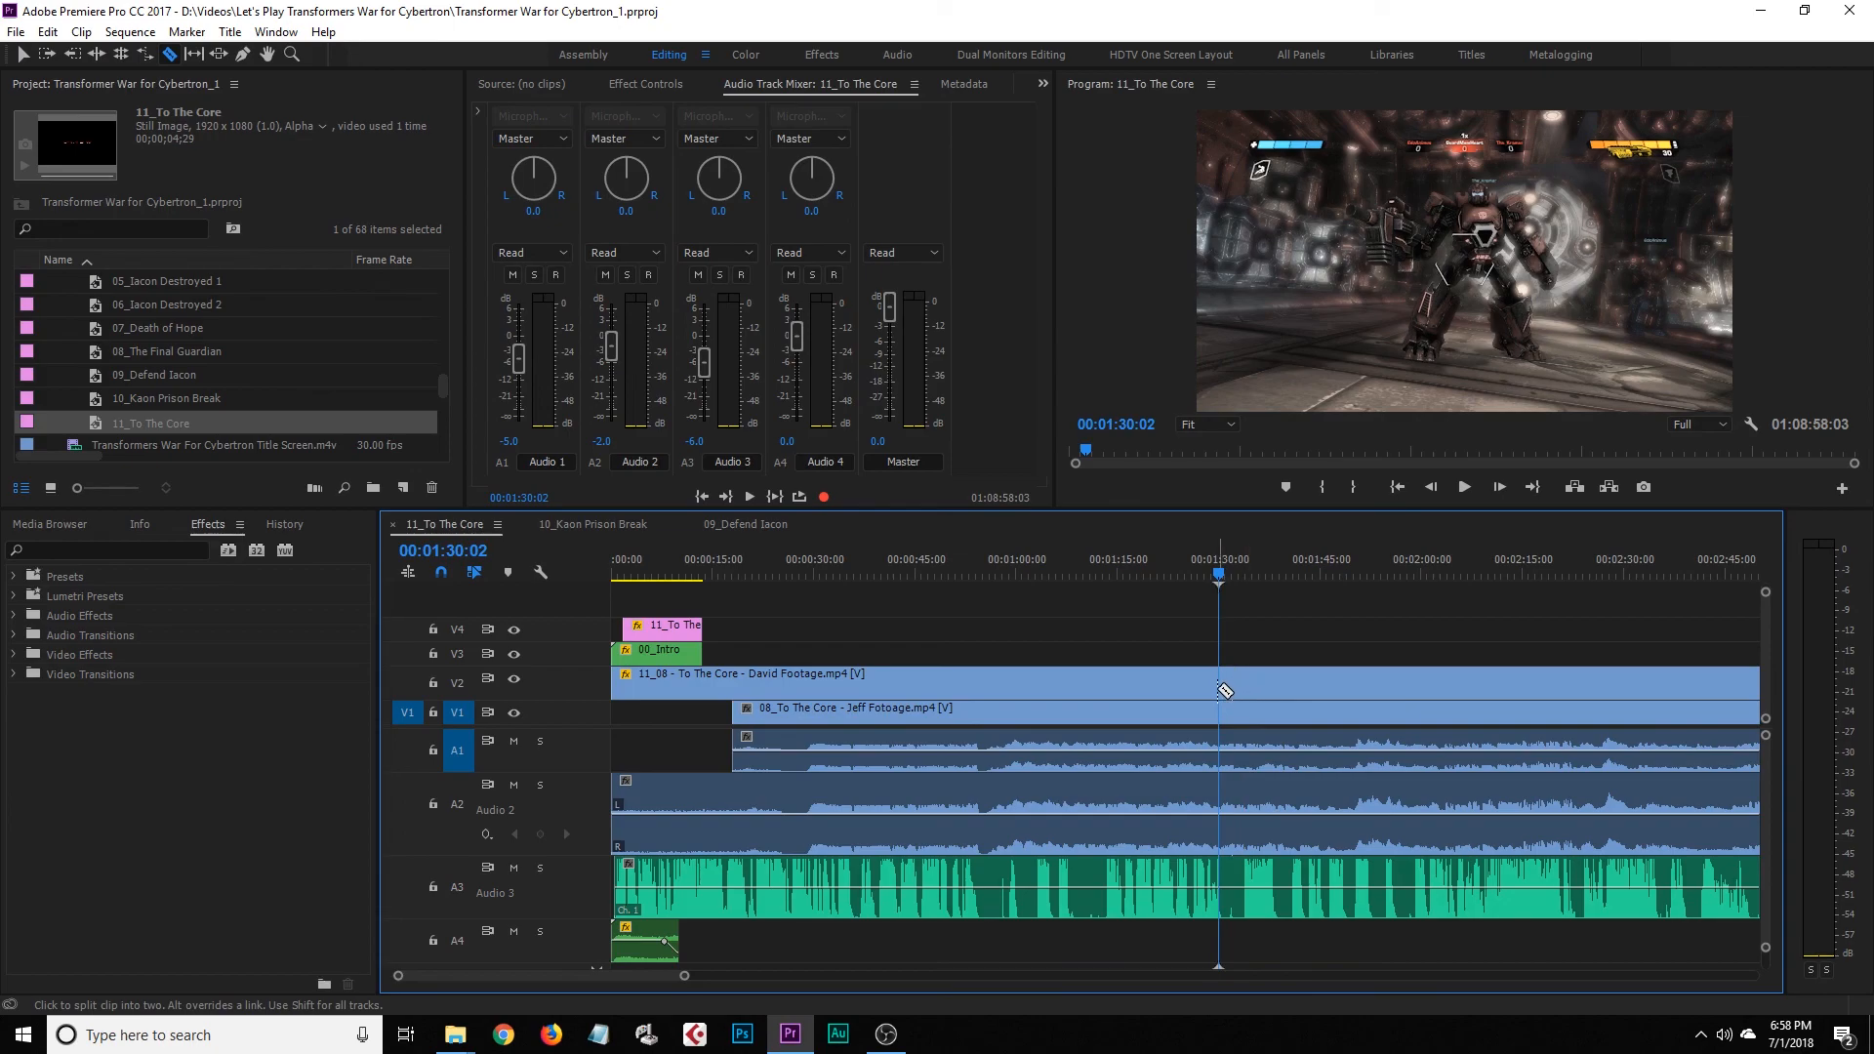
pyautogui.click(1221, 684)
pyautogui.press('v')
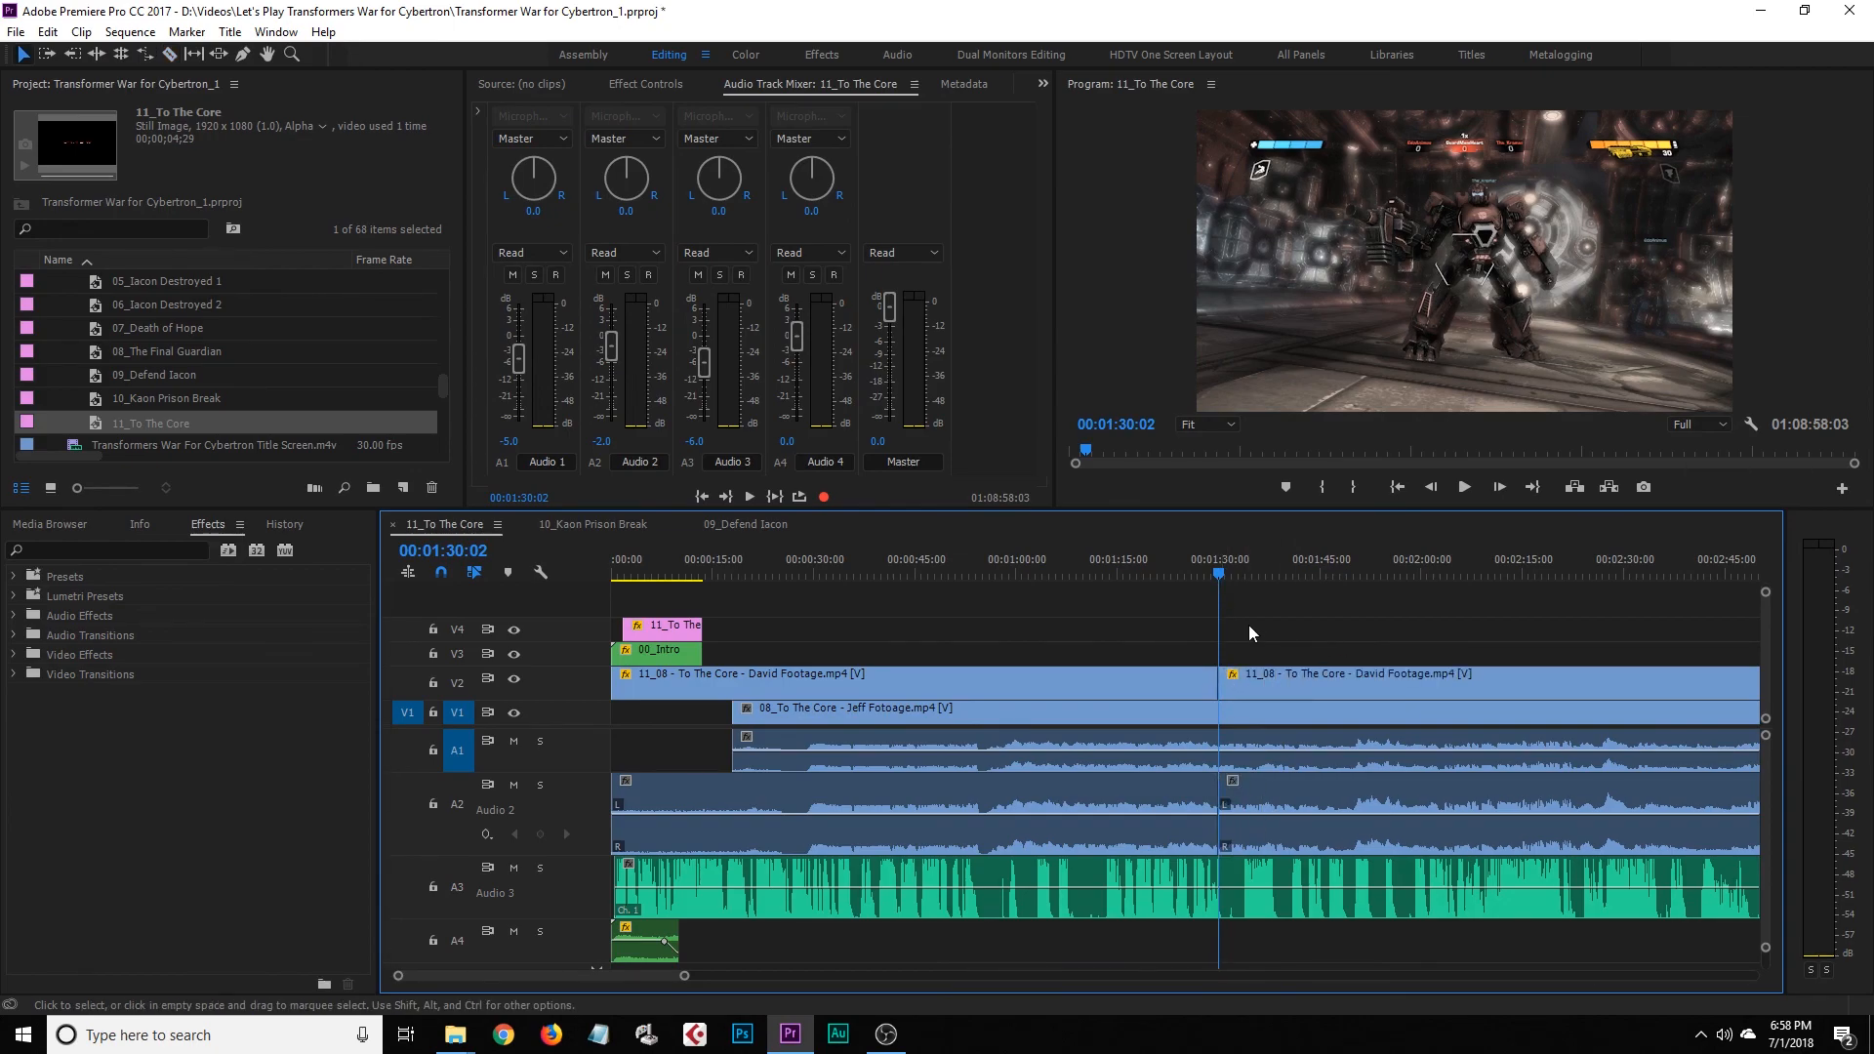
# Add a sequence marker named Gameplay start at 00:01:30:02 and clear it again
pyautogui.press('m')
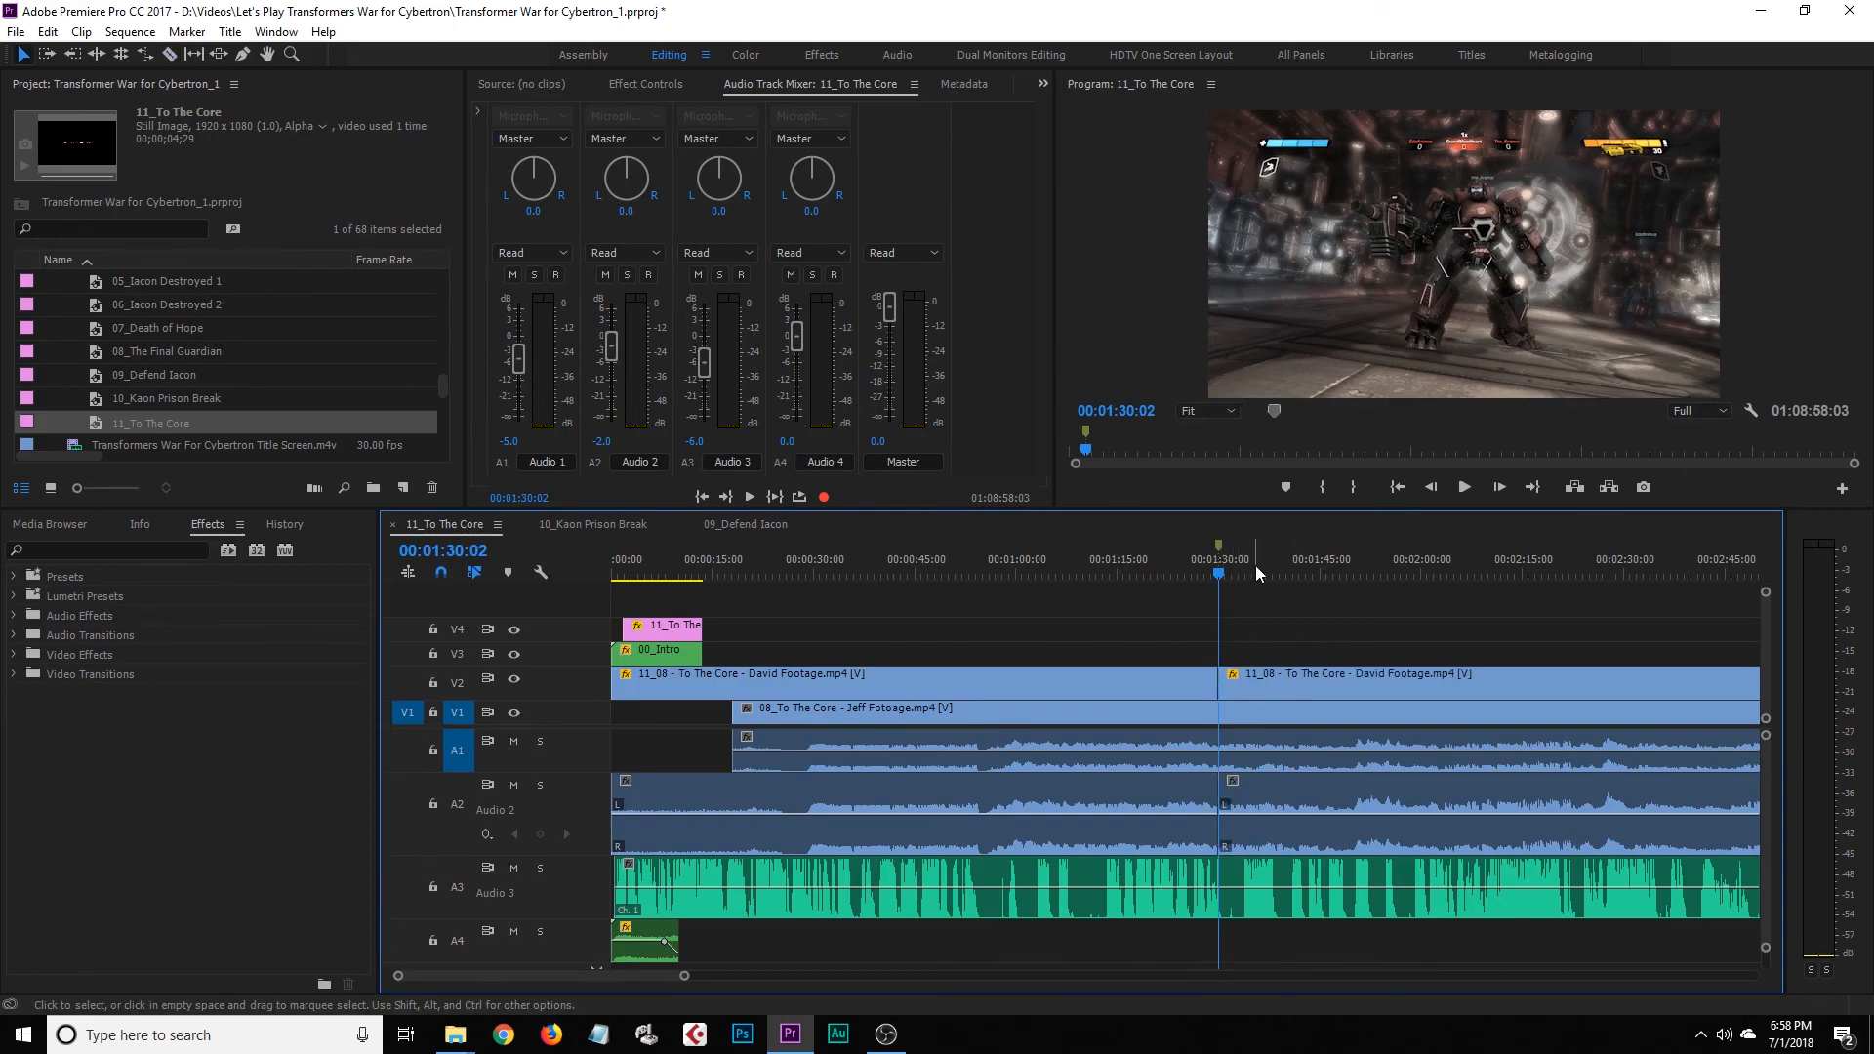
pyautogui.doubleClick(1220, 545)
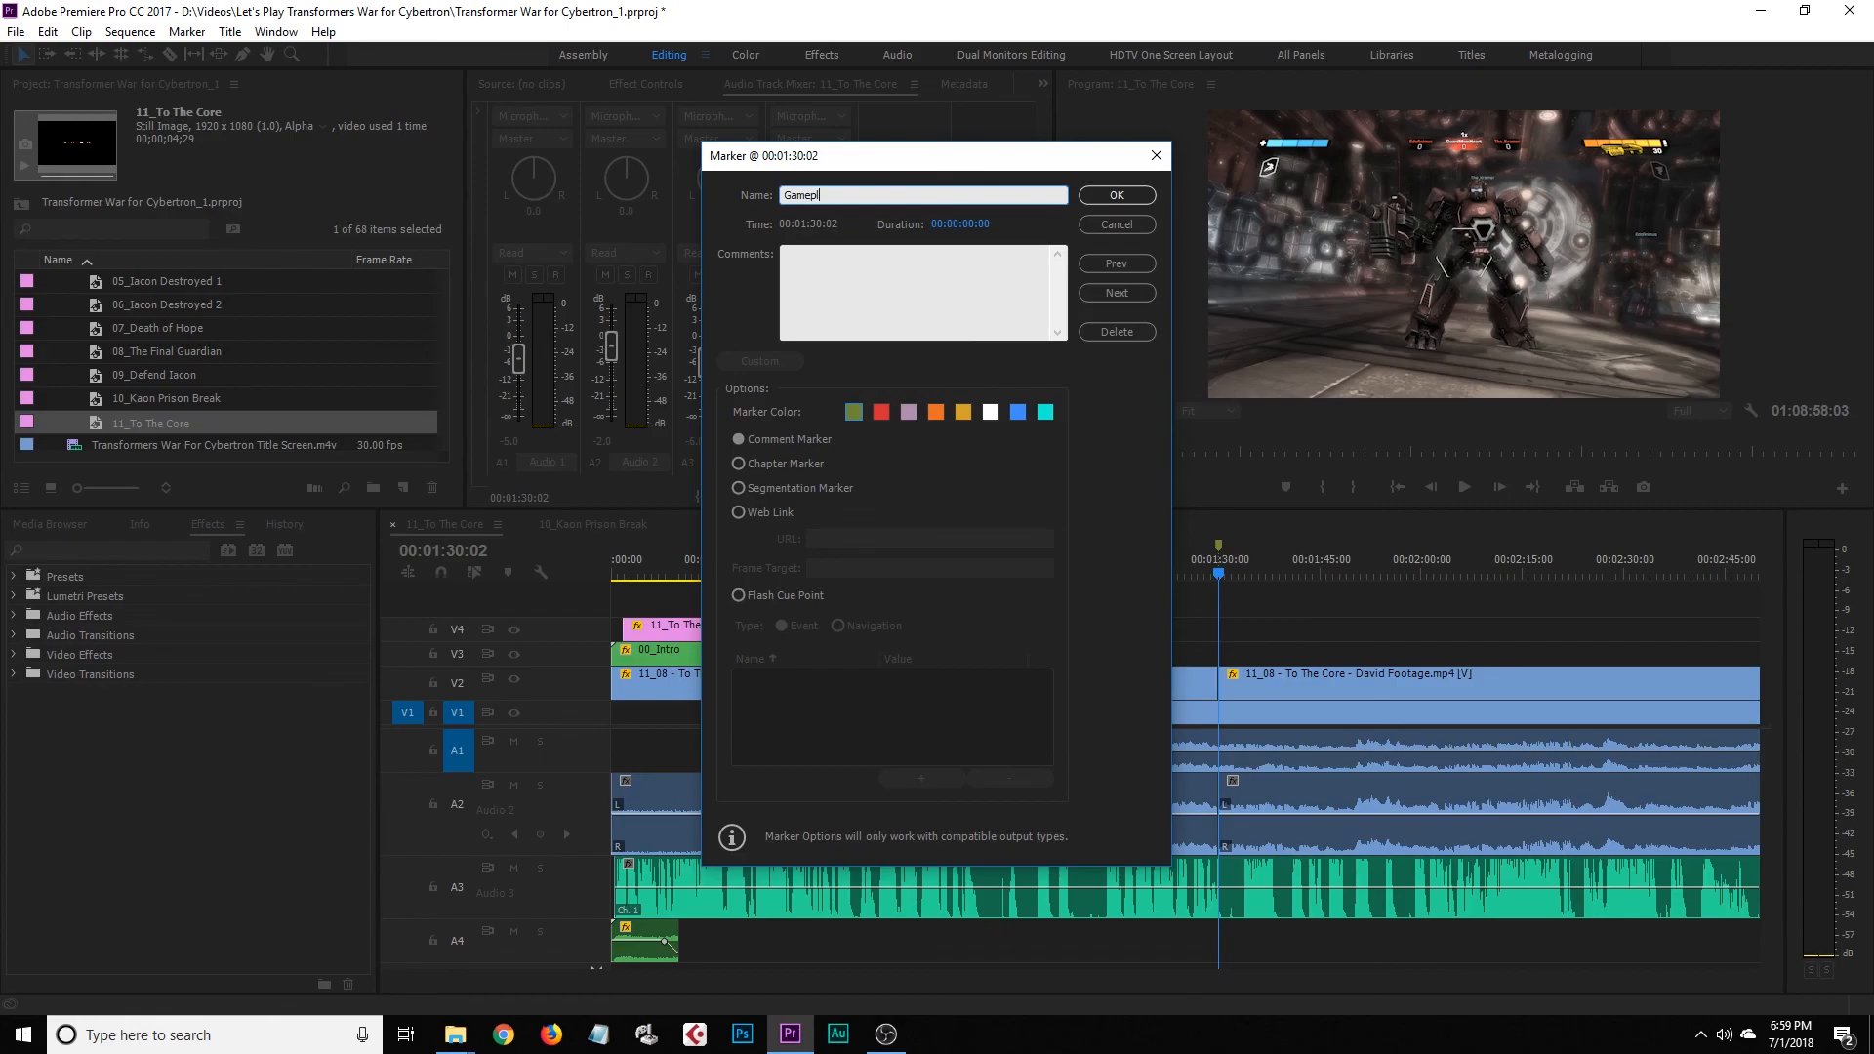
pyautogui.click(1115, 196)
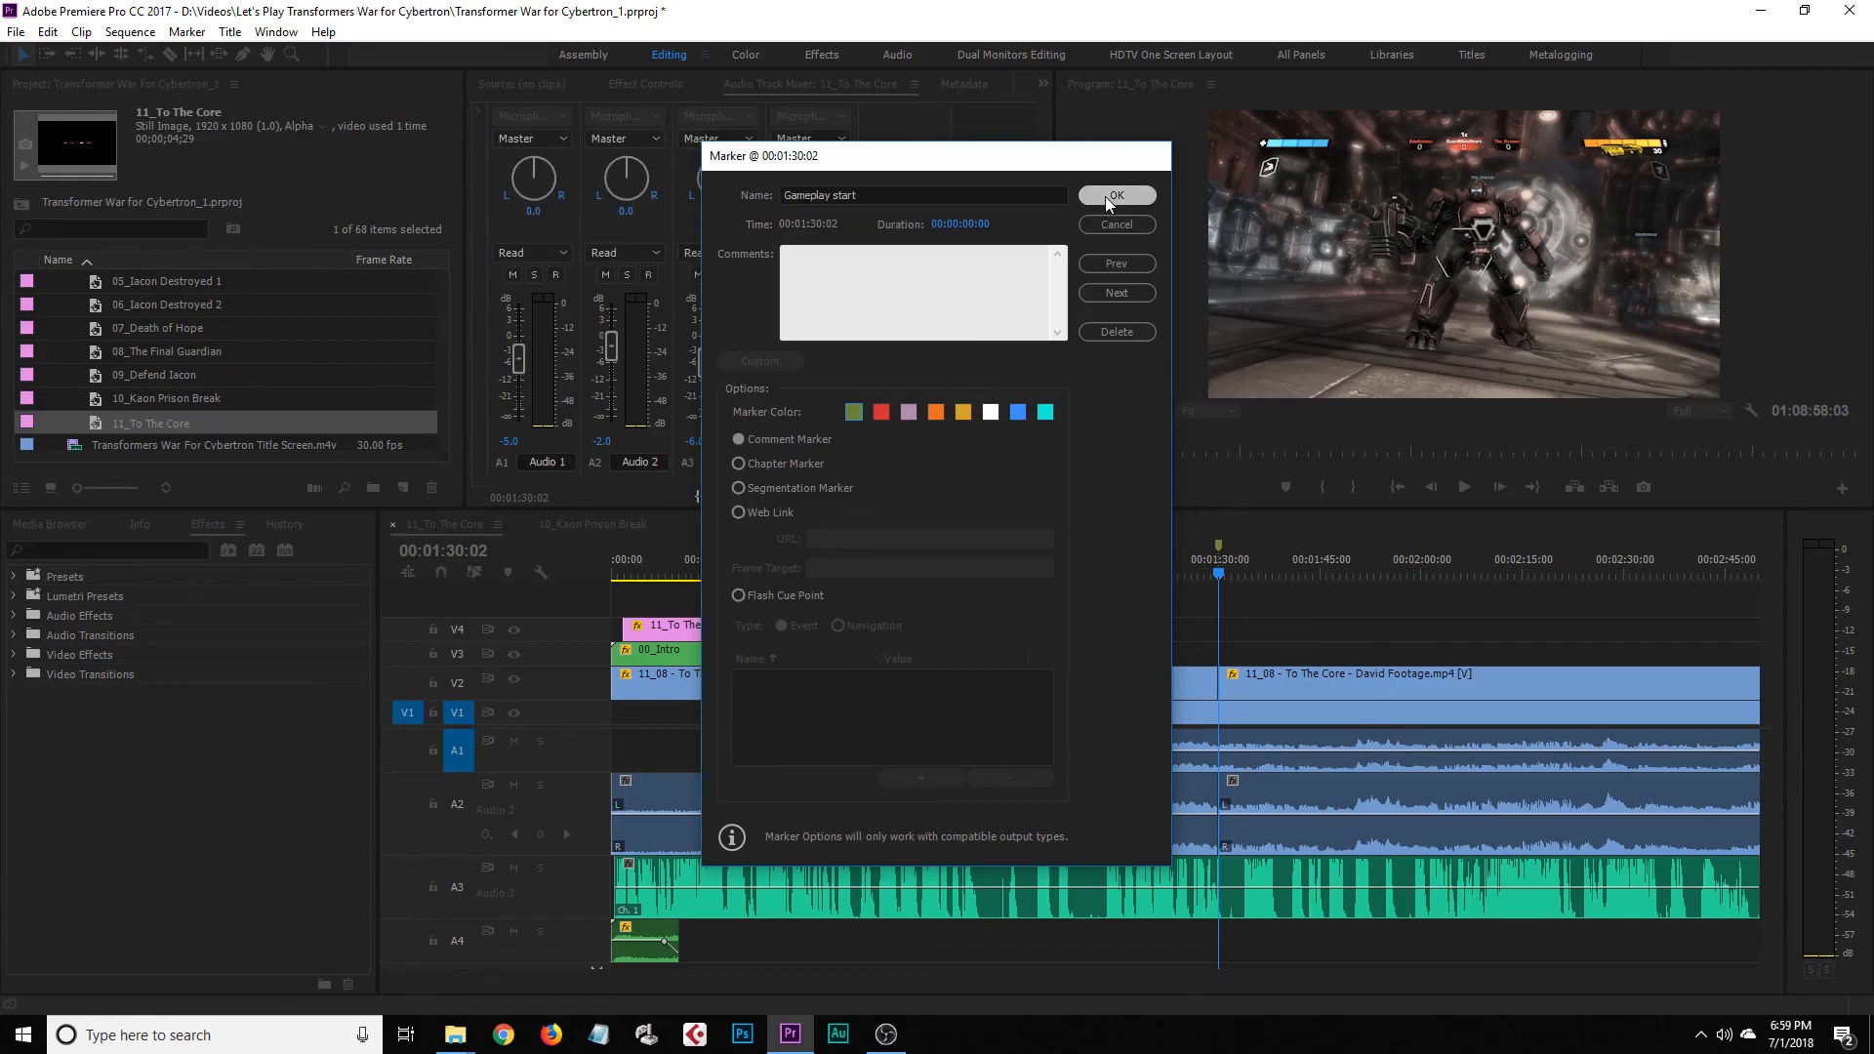
pyautogui.rightClick(1216, 543)
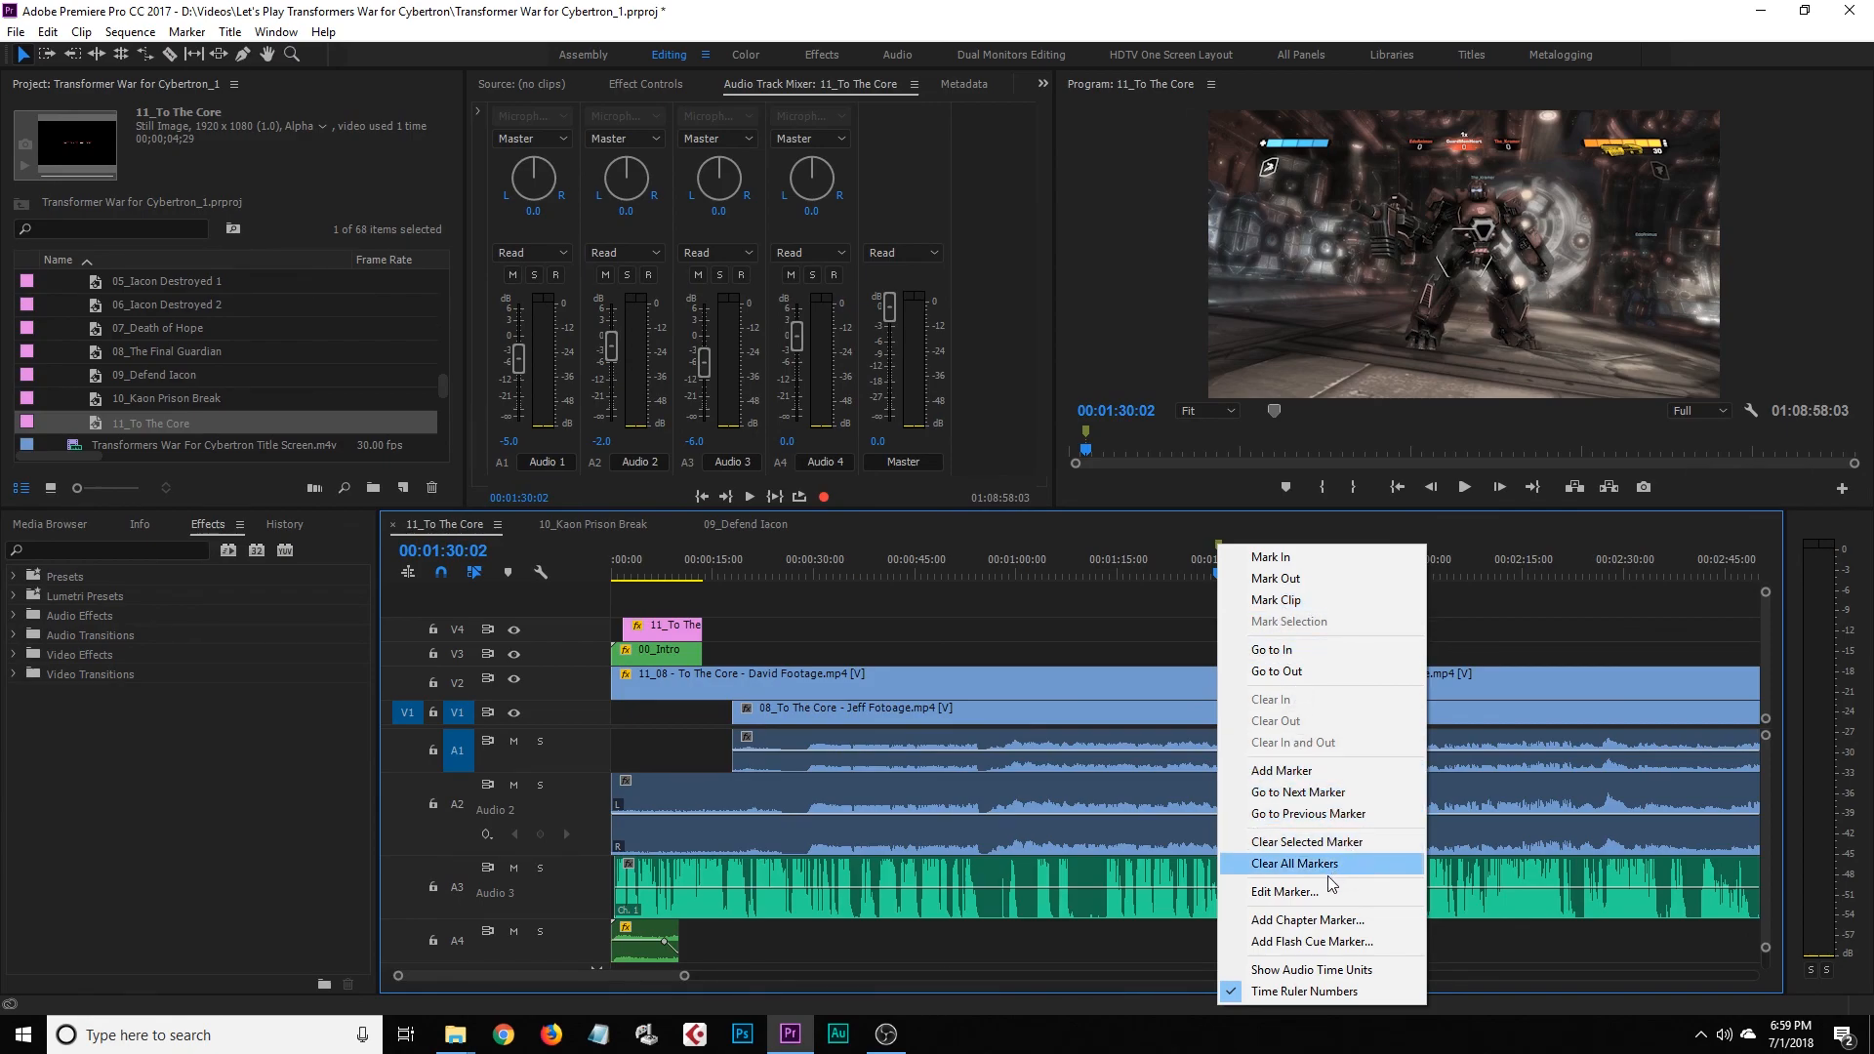
pyautogui.click(1308, 841)
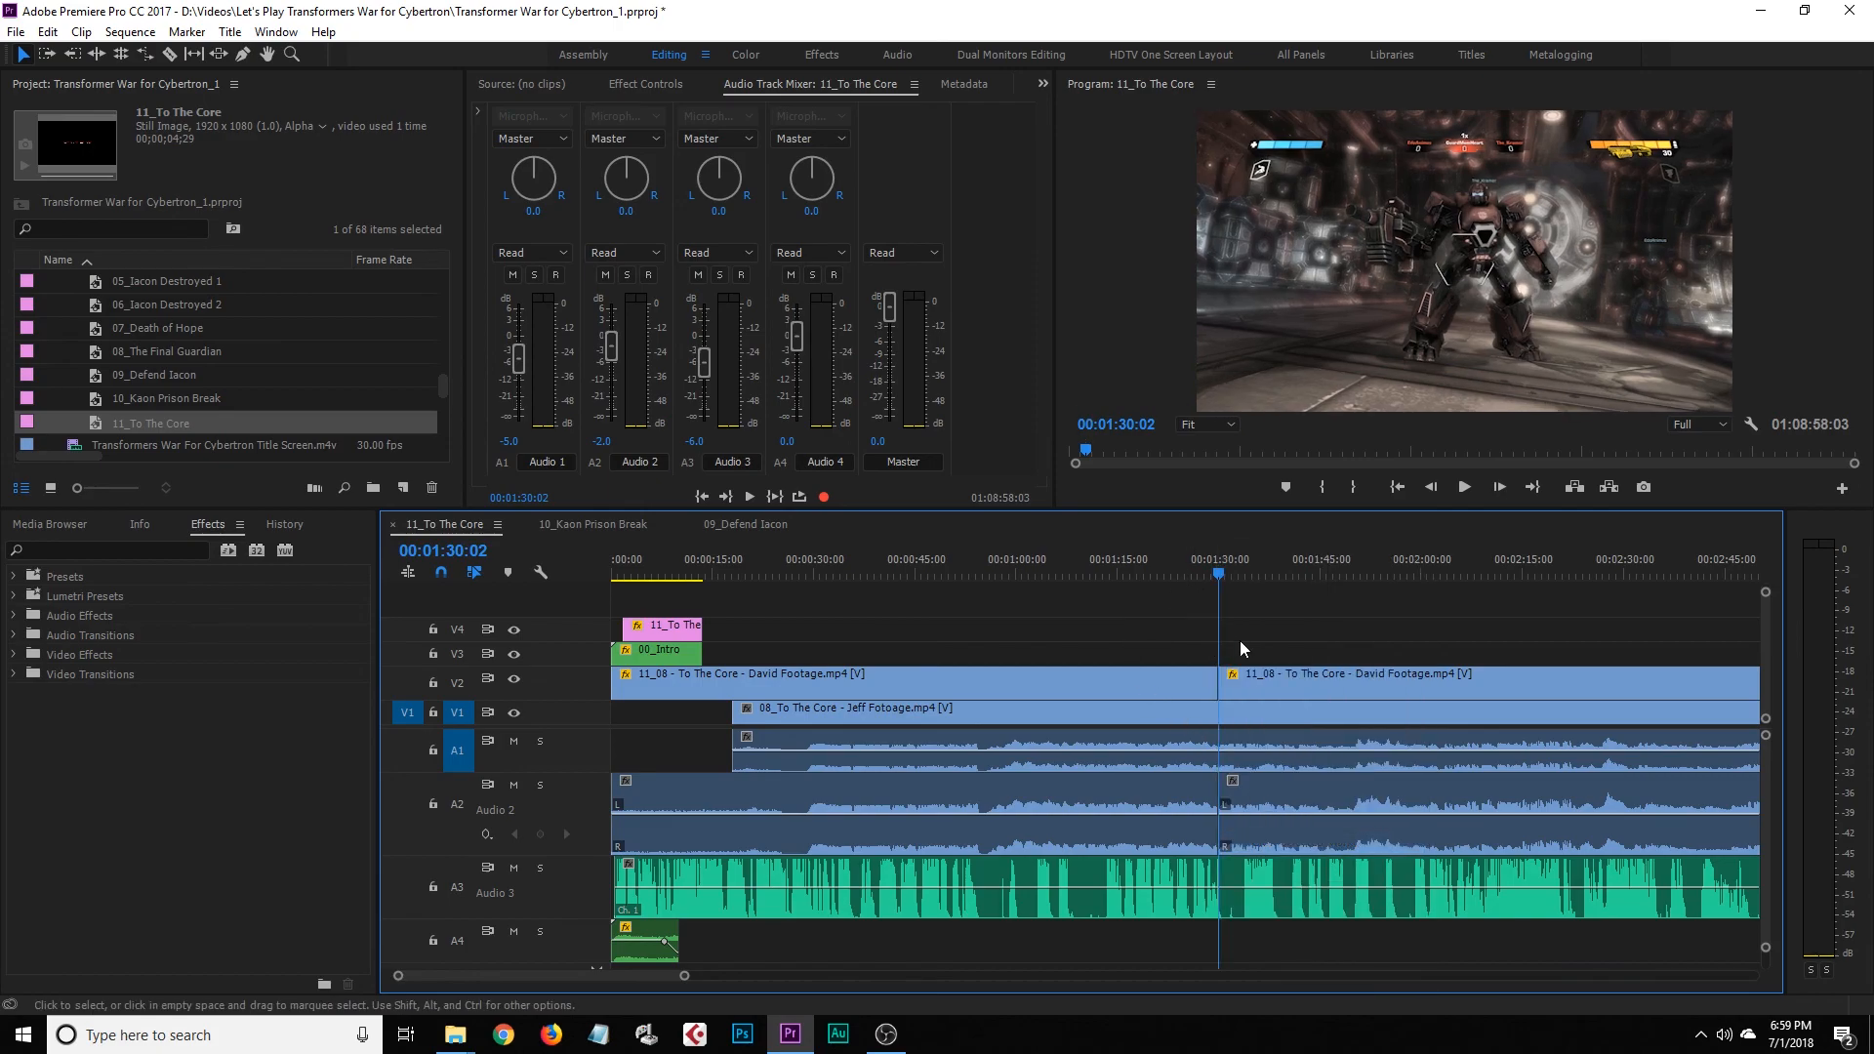
pyautogui.click(1242, 684)
pyautogui.press('c')
pyautogui.press('v')
pyautogui.click(1175, 637)
pyautogui.moveTo(1214, 572)
pyautogui.mouseDown()
pyautogui.moveTo(1198, 572)
pyautogui.moveTo(1215, 580)
pyautogui.mouseUp()
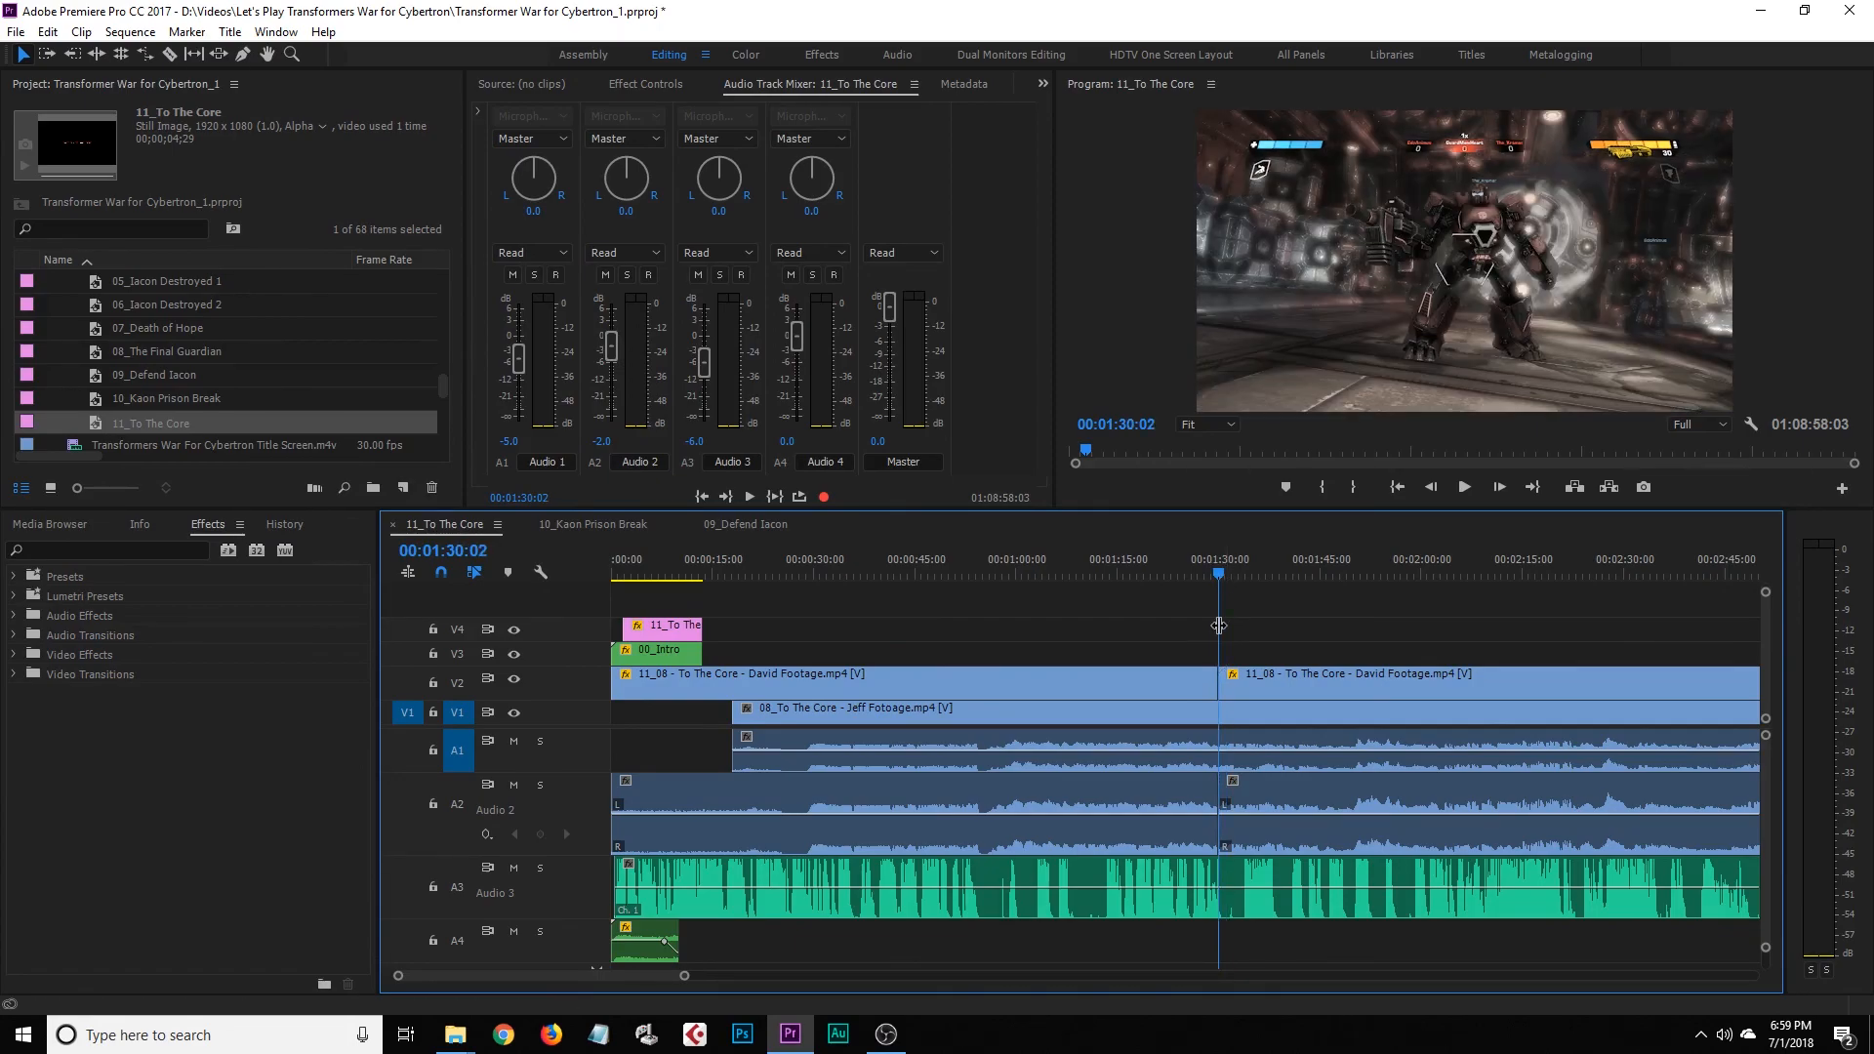
# Split the V1 footage at 00:01:30:02 and delete the part before the cut together with its audio
pyautogui.click(1009, 716)
pyautogui.press('c')
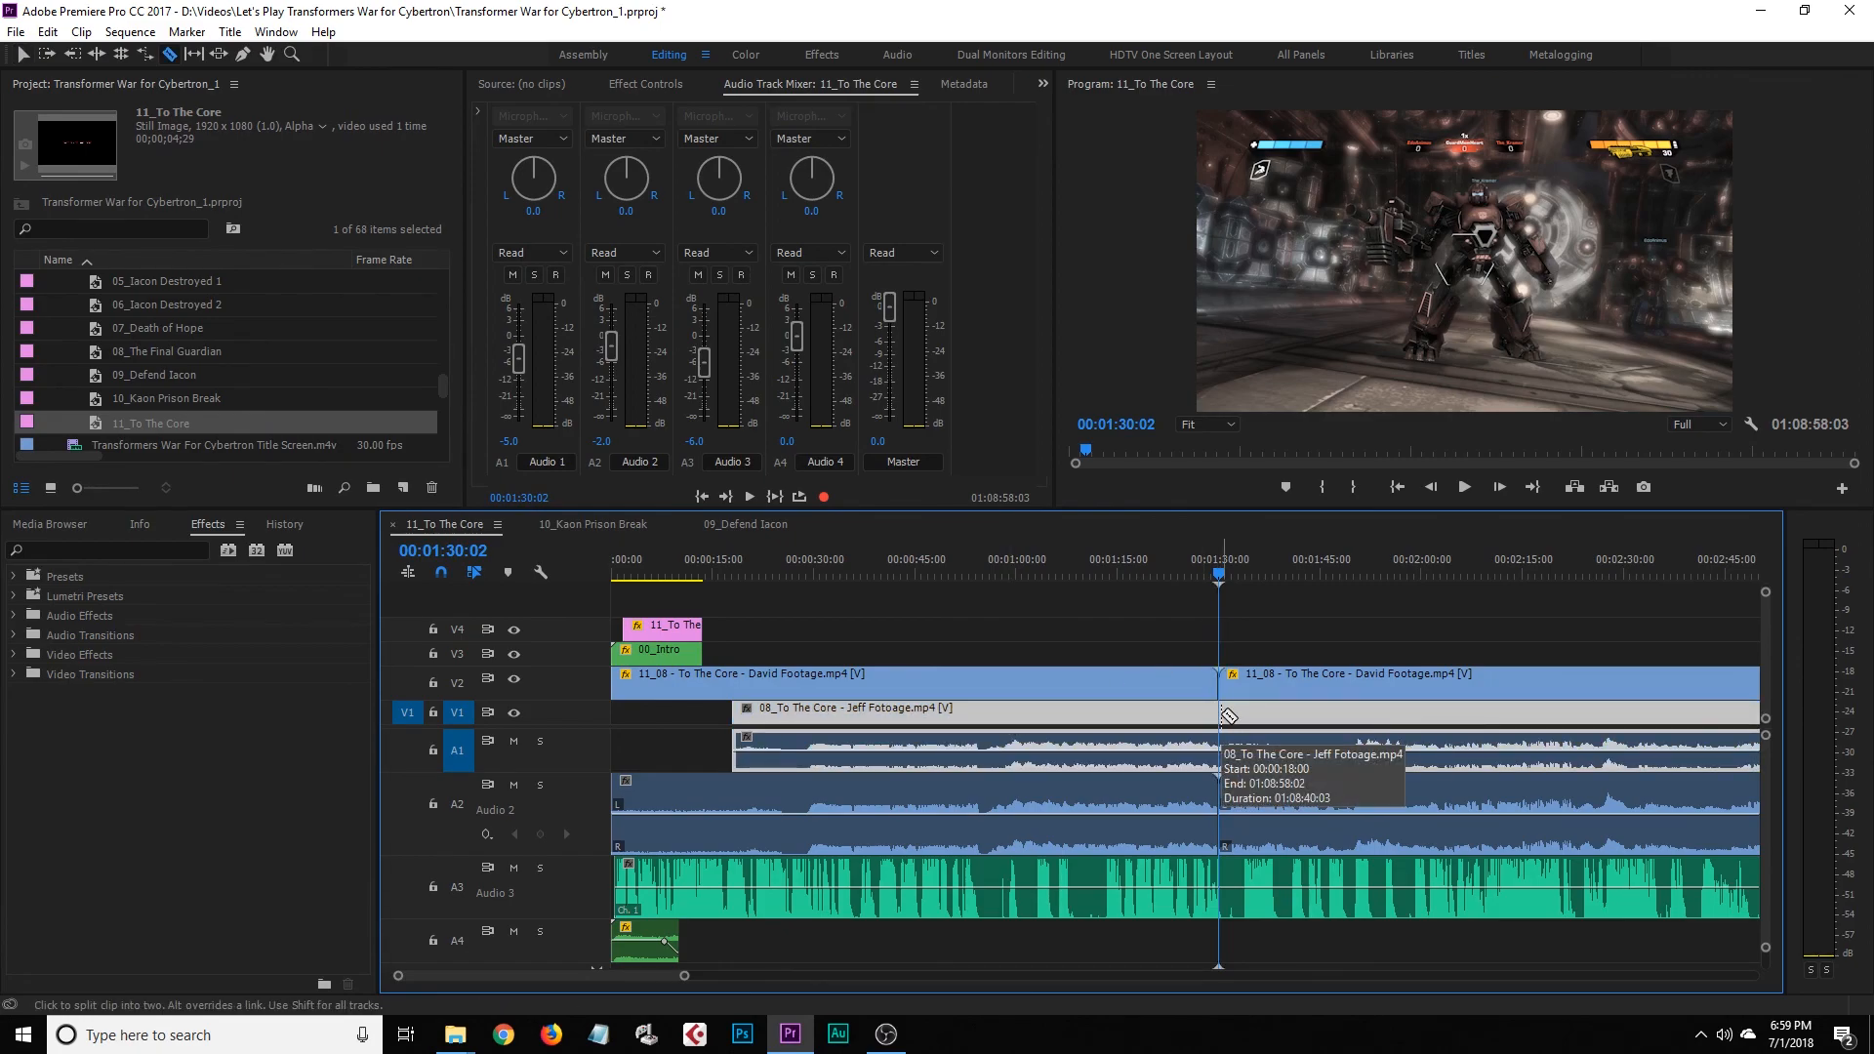
pyautogui.moveTo(1192, 565); pyautogui.dragTo(1137, 623)
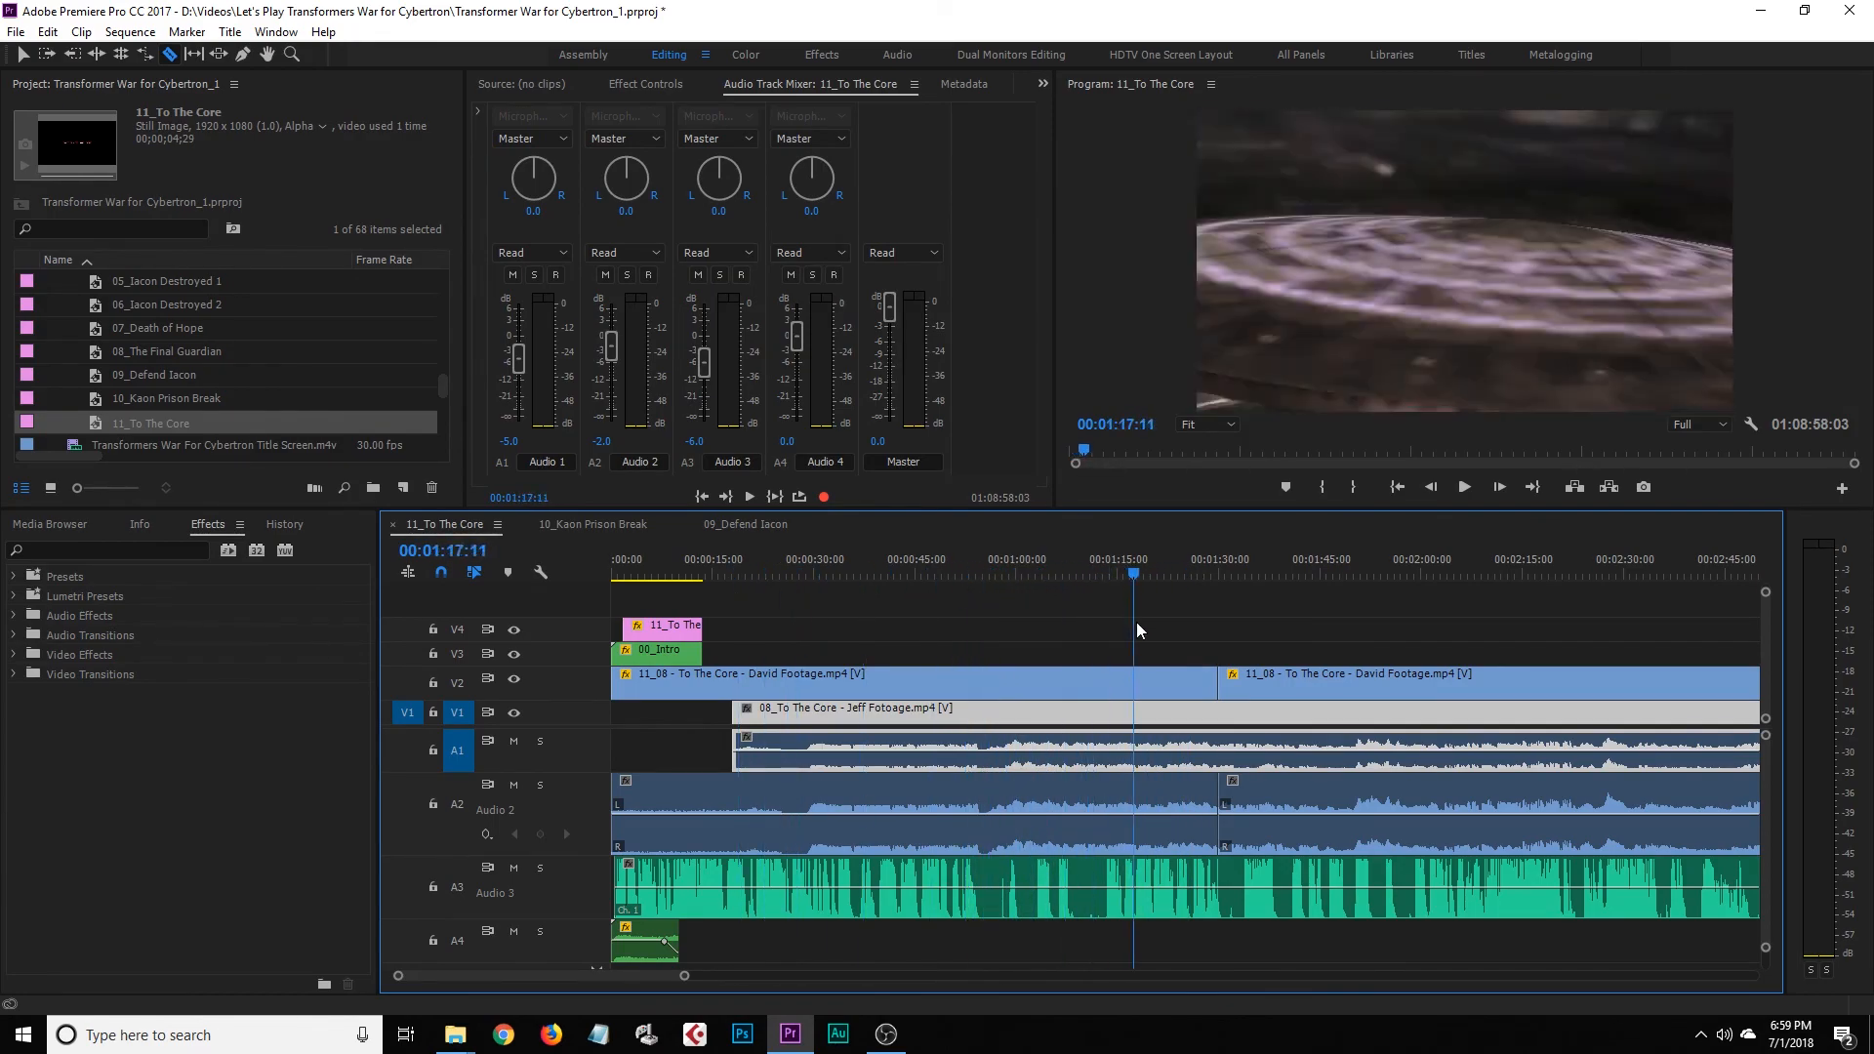
pyautogui.click(1223, 712)
pyautogui.press('v')
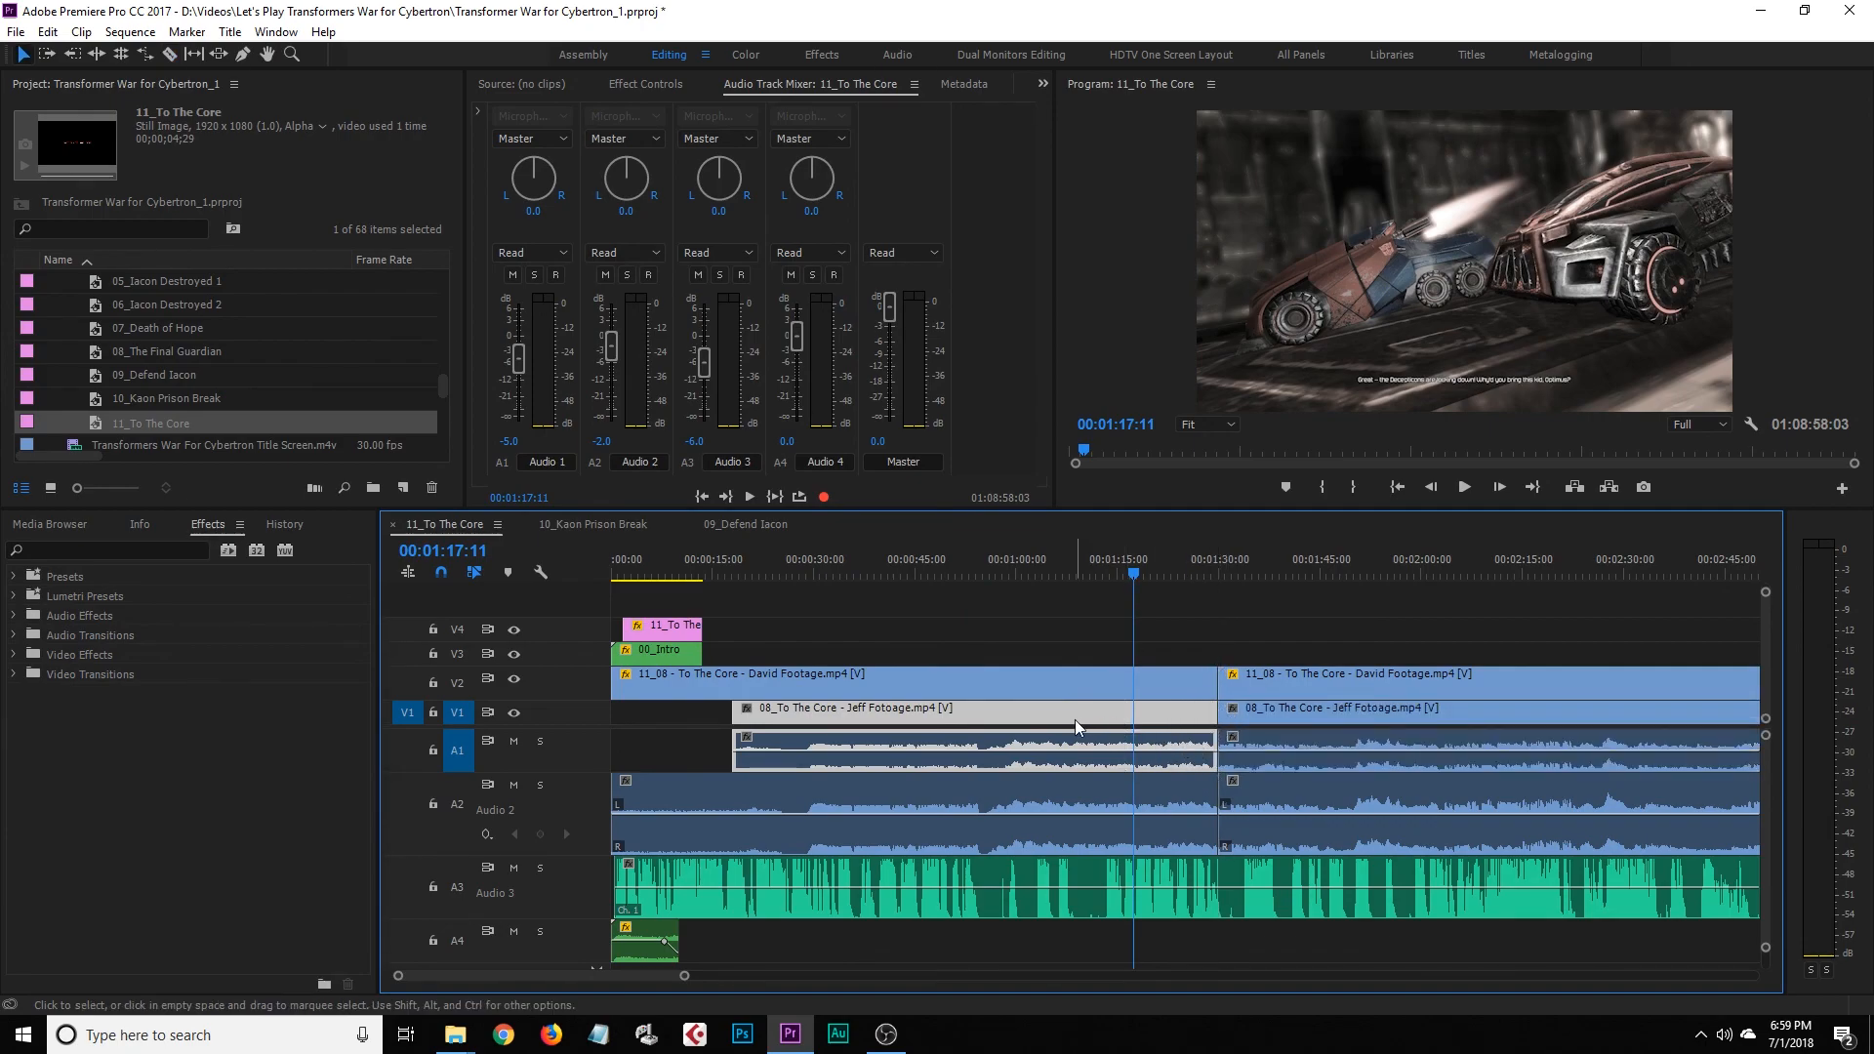
pyautogui.press('Delete')
# Reduce the height of the Audio 2 track in the timeline
pyautogui.click(1054, 753)
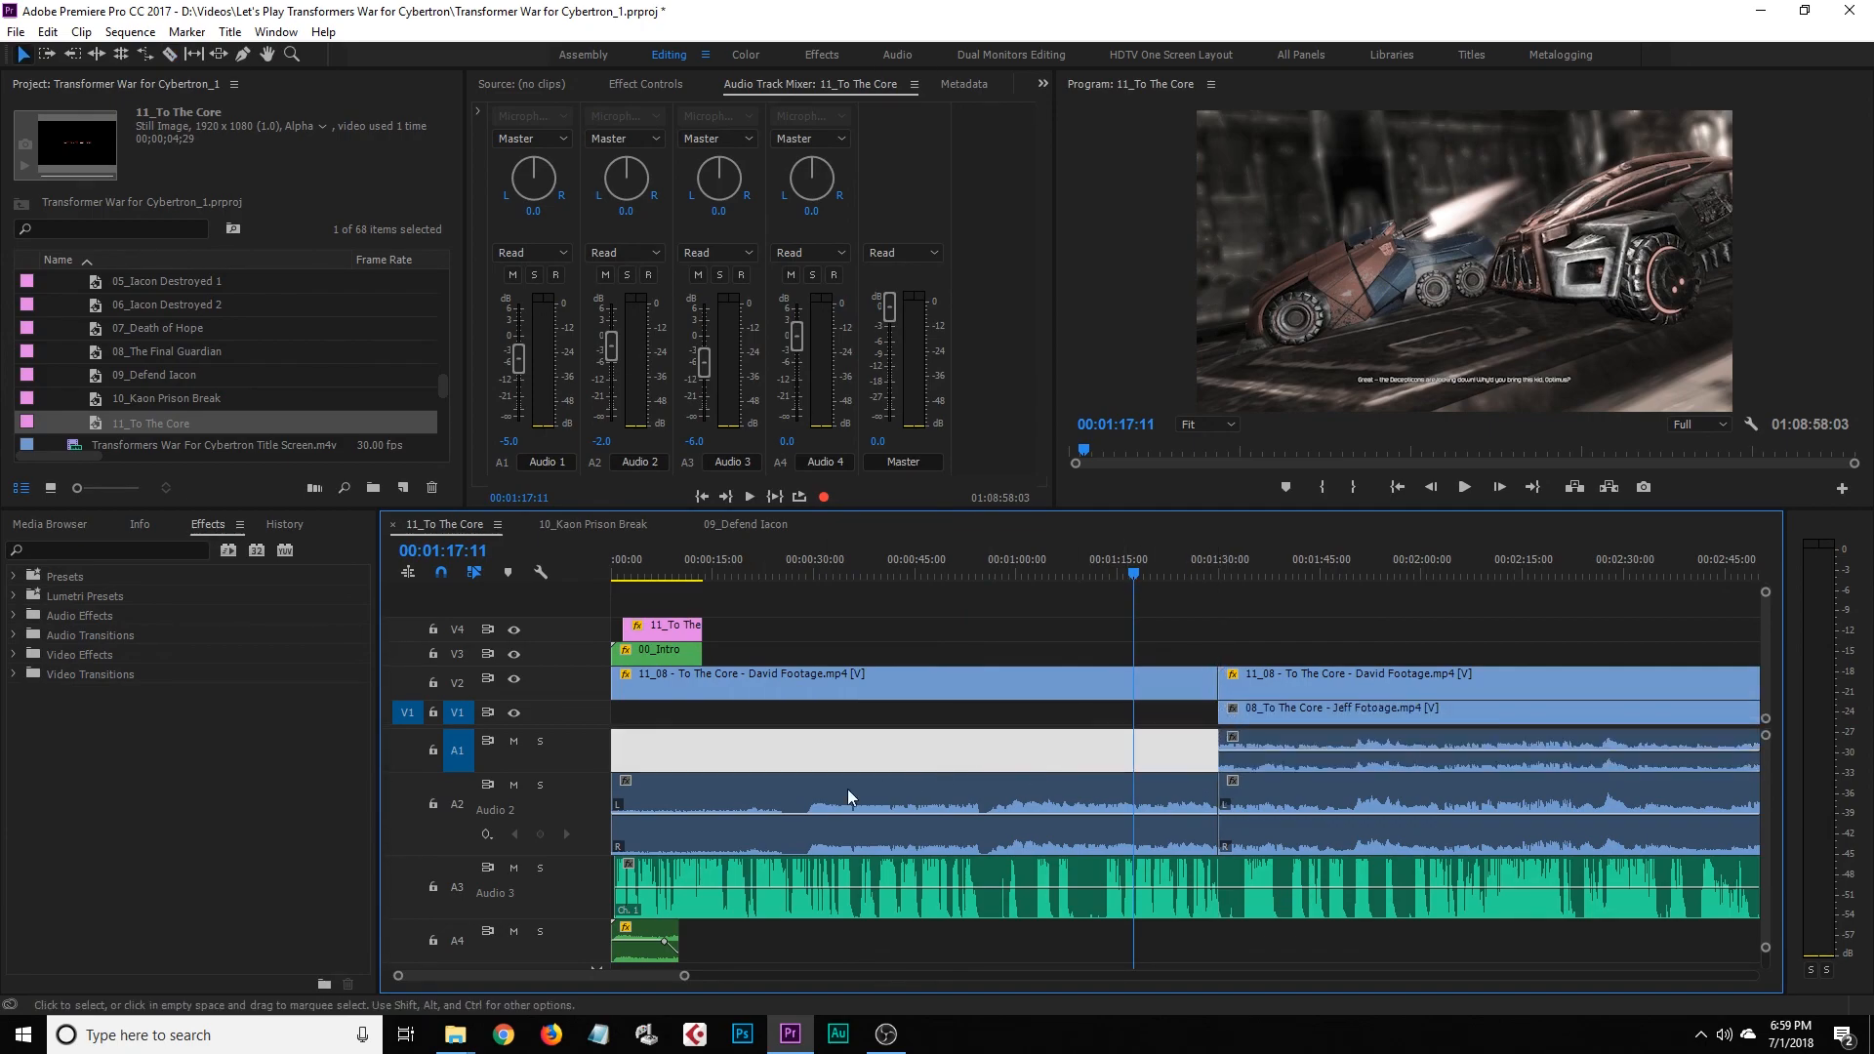
pyautogui.doubleClick(574, 754)
pyautogui.doubleClick(574, 752)
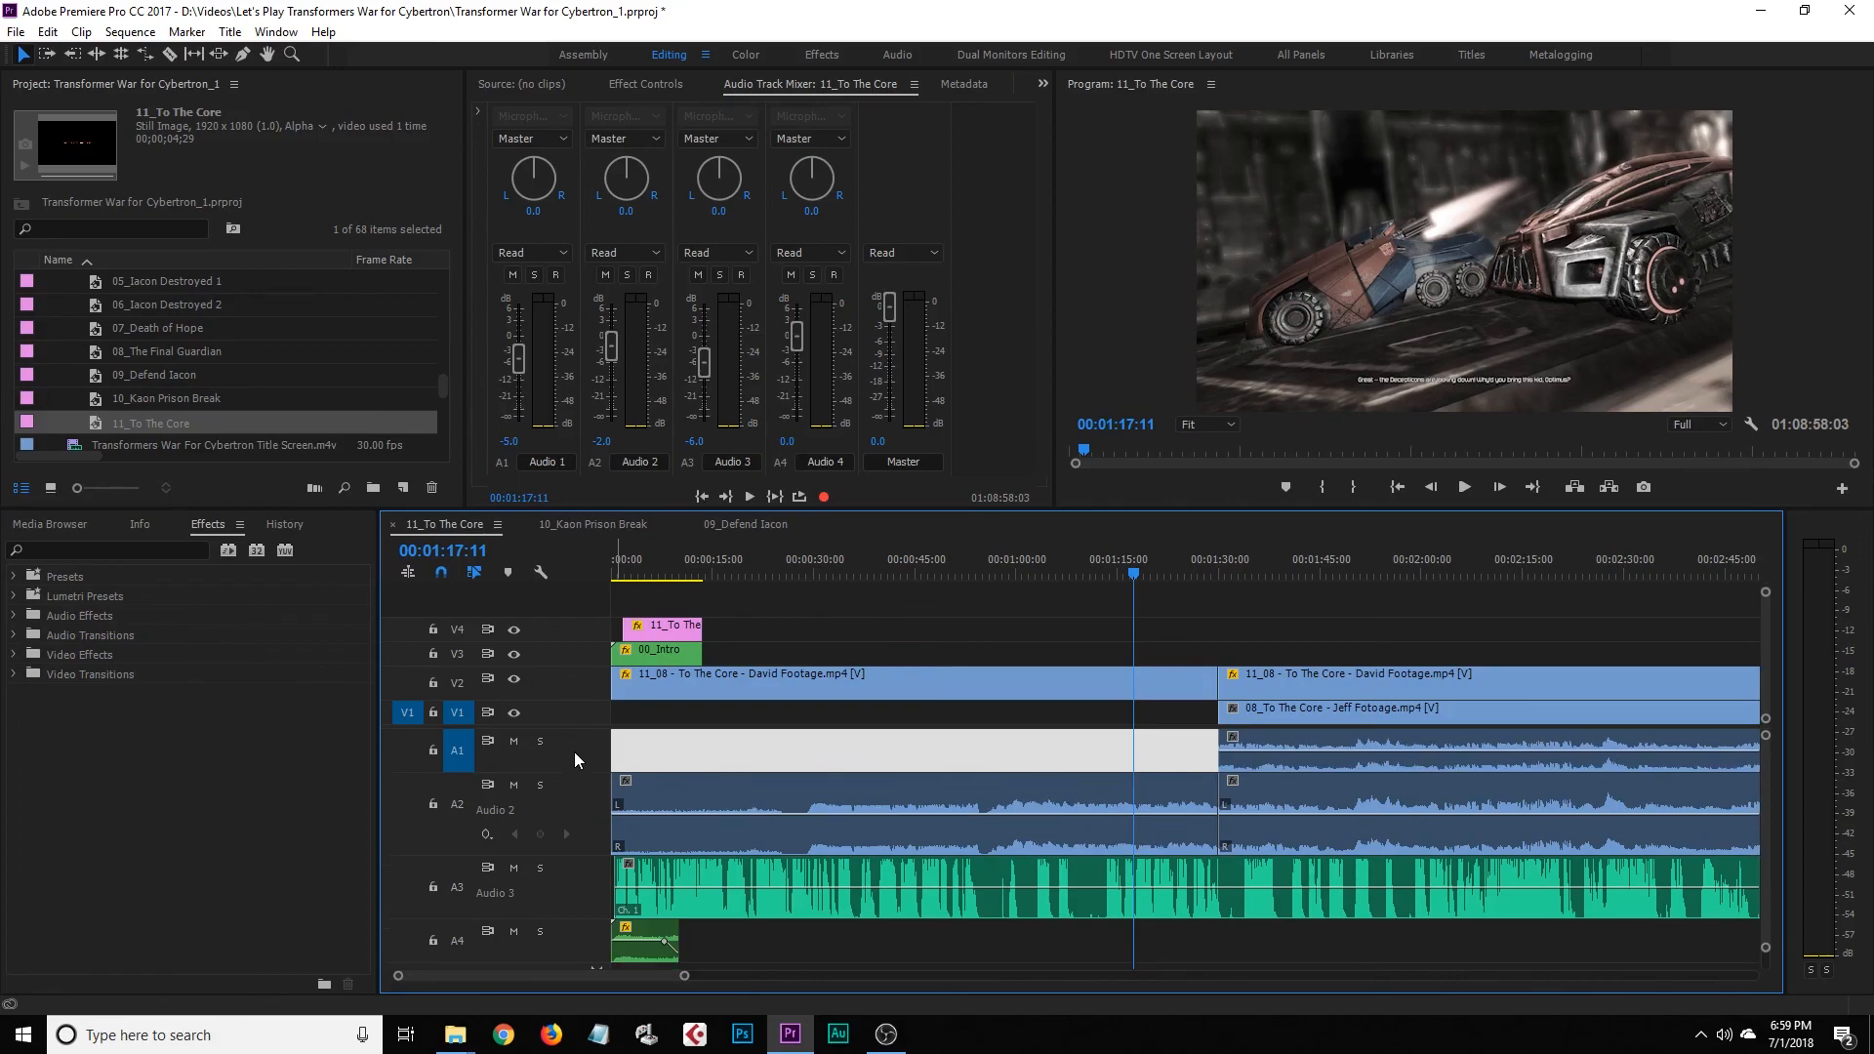
pyautogui.doubleClick(583, 789)
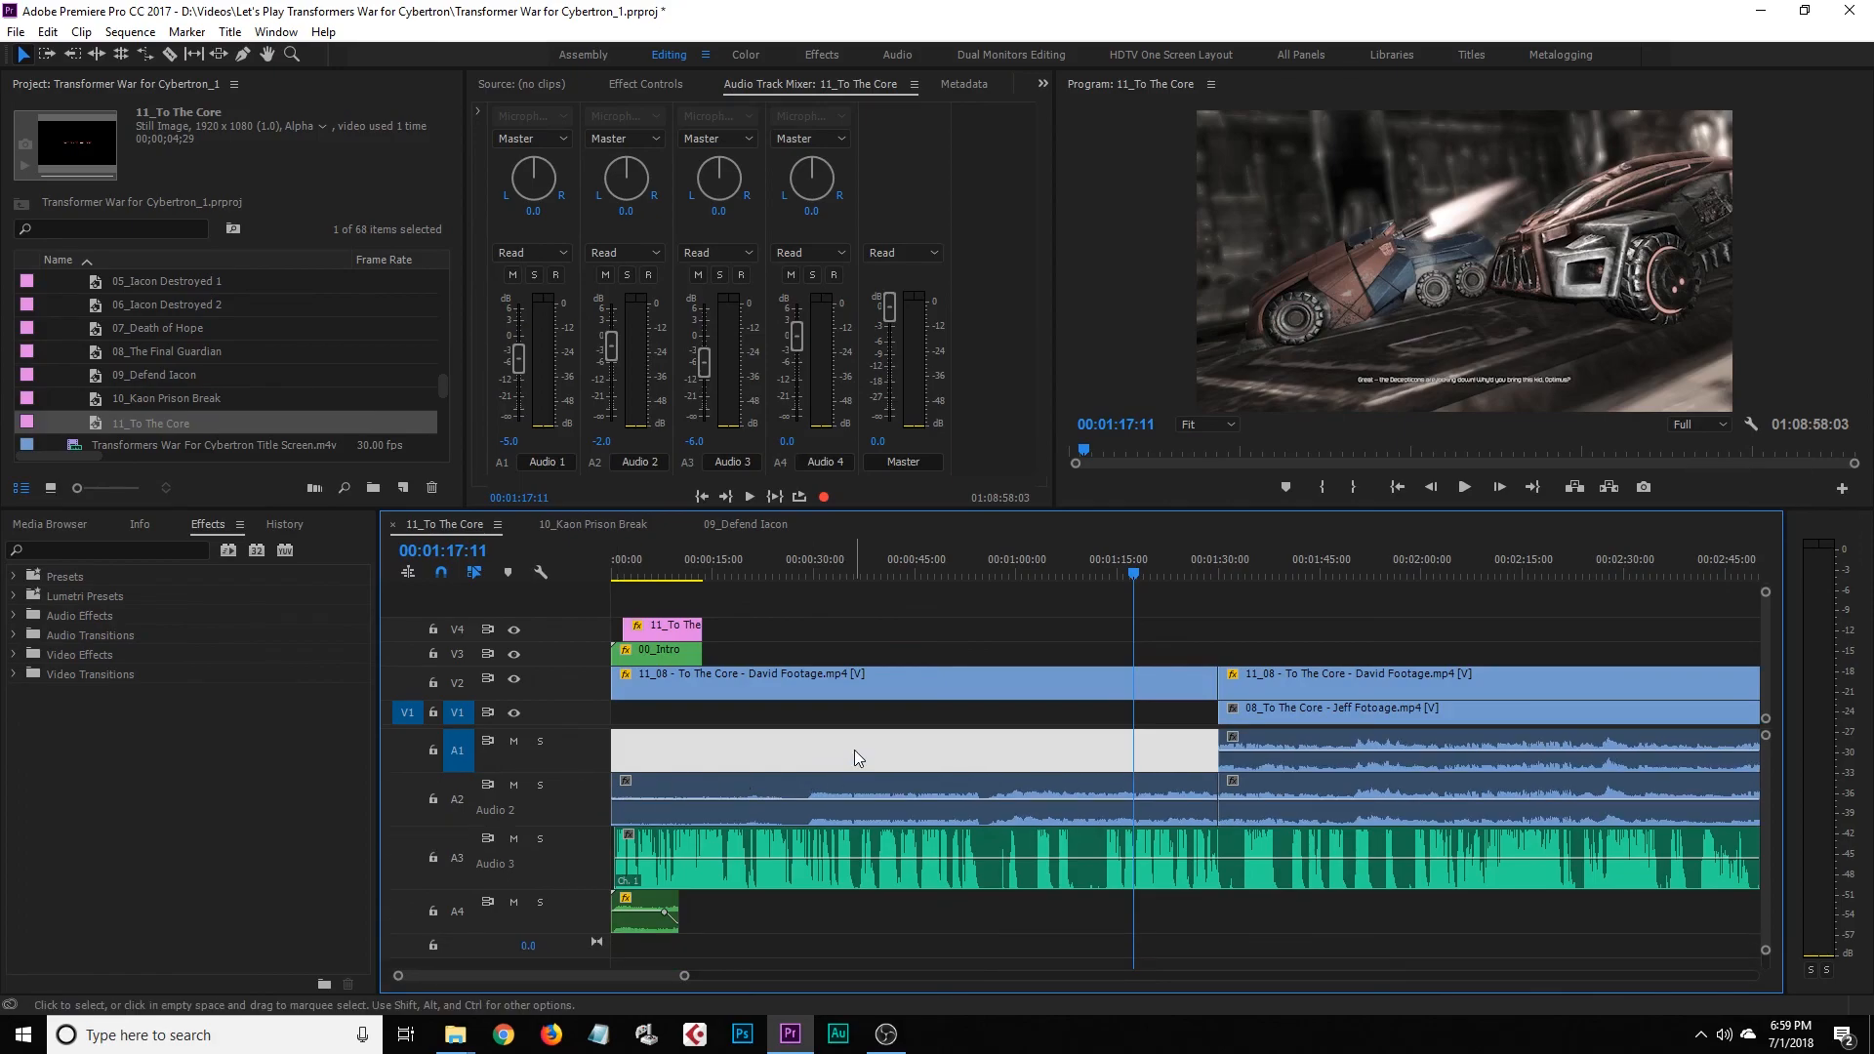
# Move the V2 footage segment that starts at 00:01:30:02 up to V3 and save the project
pyautogui.click(800, 732)
pyautogui.click(799, 573)
pyautogui.moveTo(801, 568); pyautogui.dragTo(1223, 600)
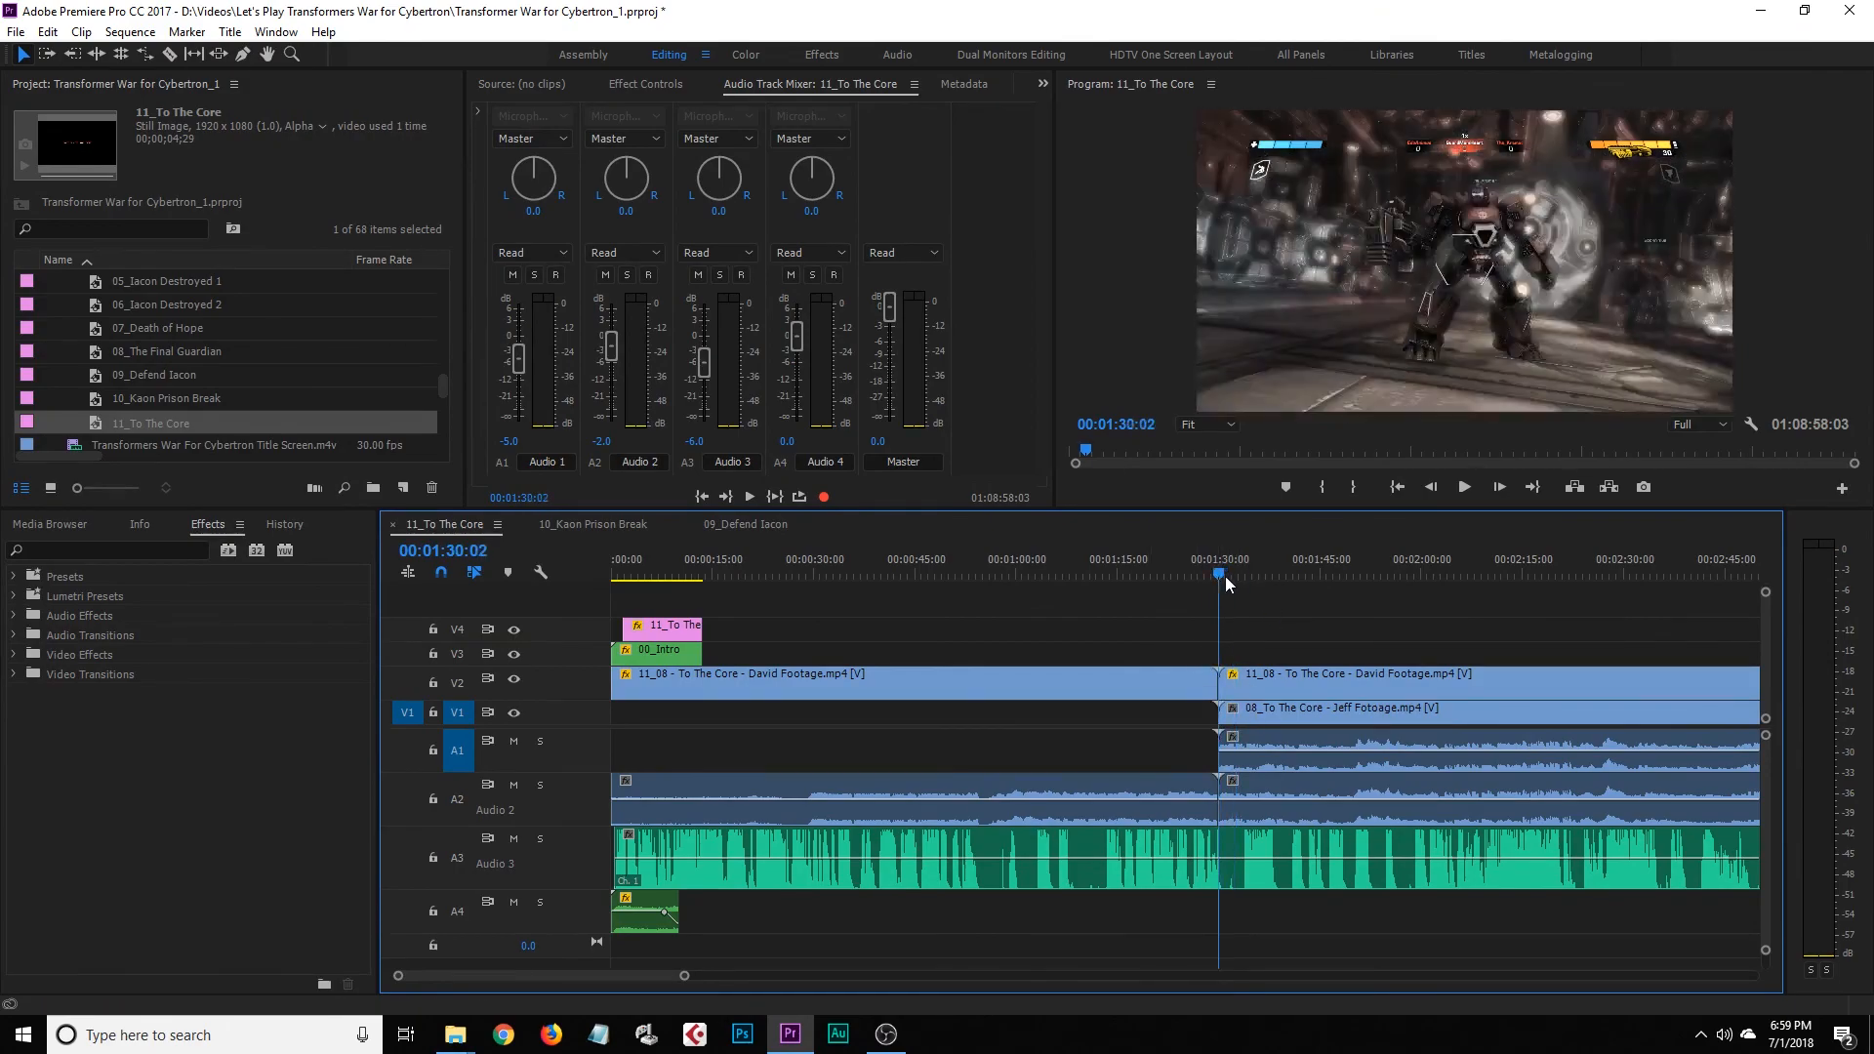
pyautogui.scroll(-4, 545, 978)
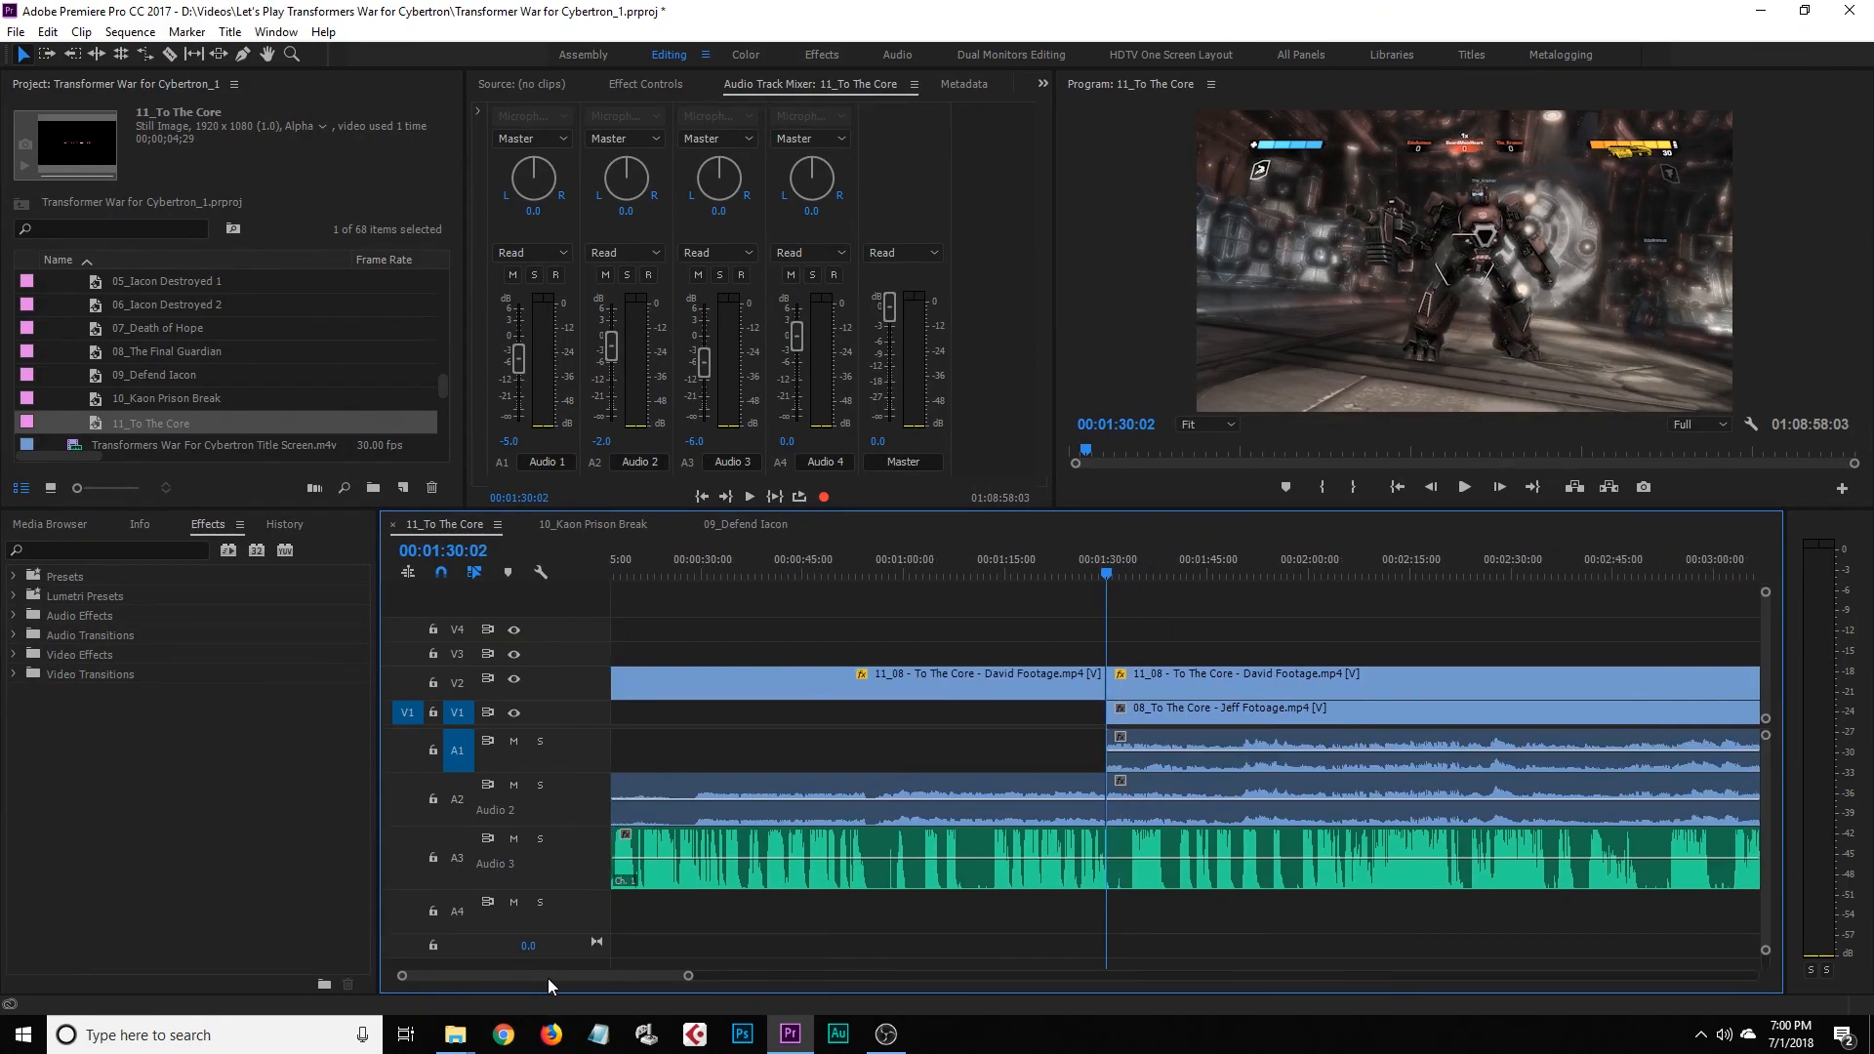
pyautogui.click(1020, 684)
pyautogui.moveTo(1020, 683); pyautogui.dragTo(1022, 665)
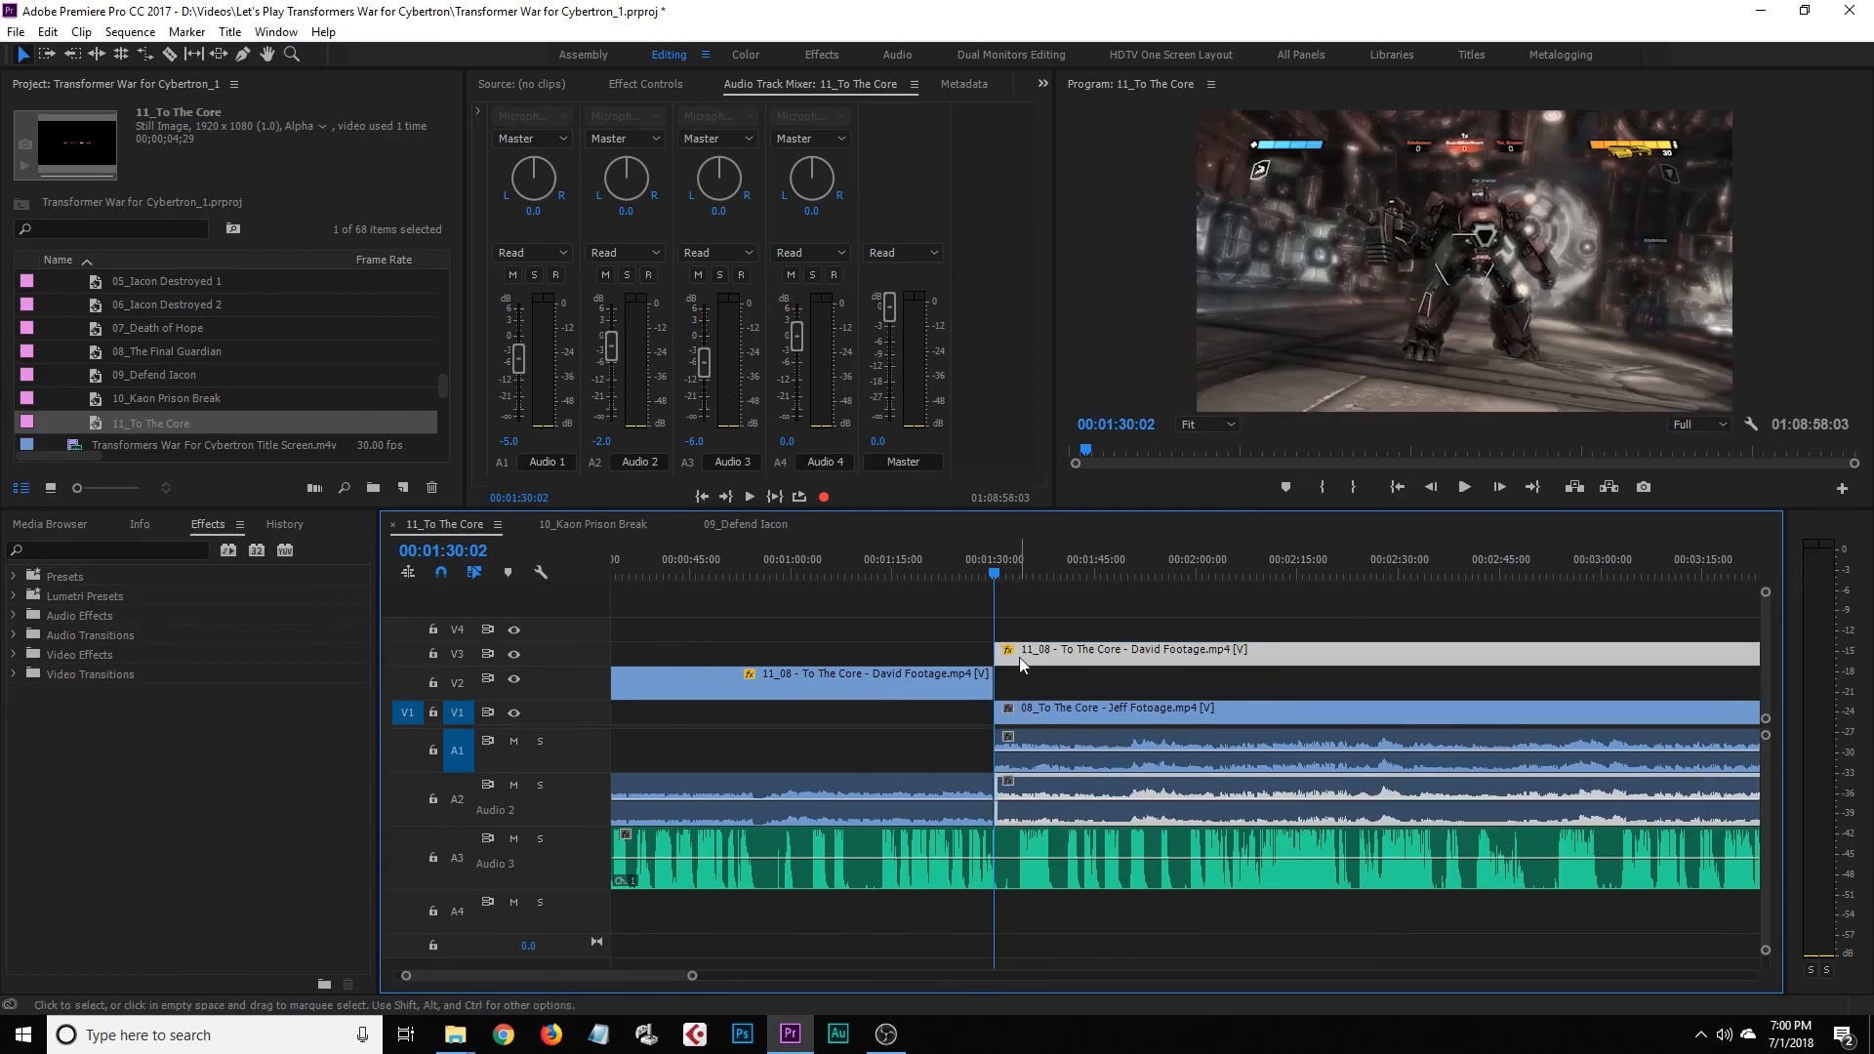
pyautogui.click(1030, 679)
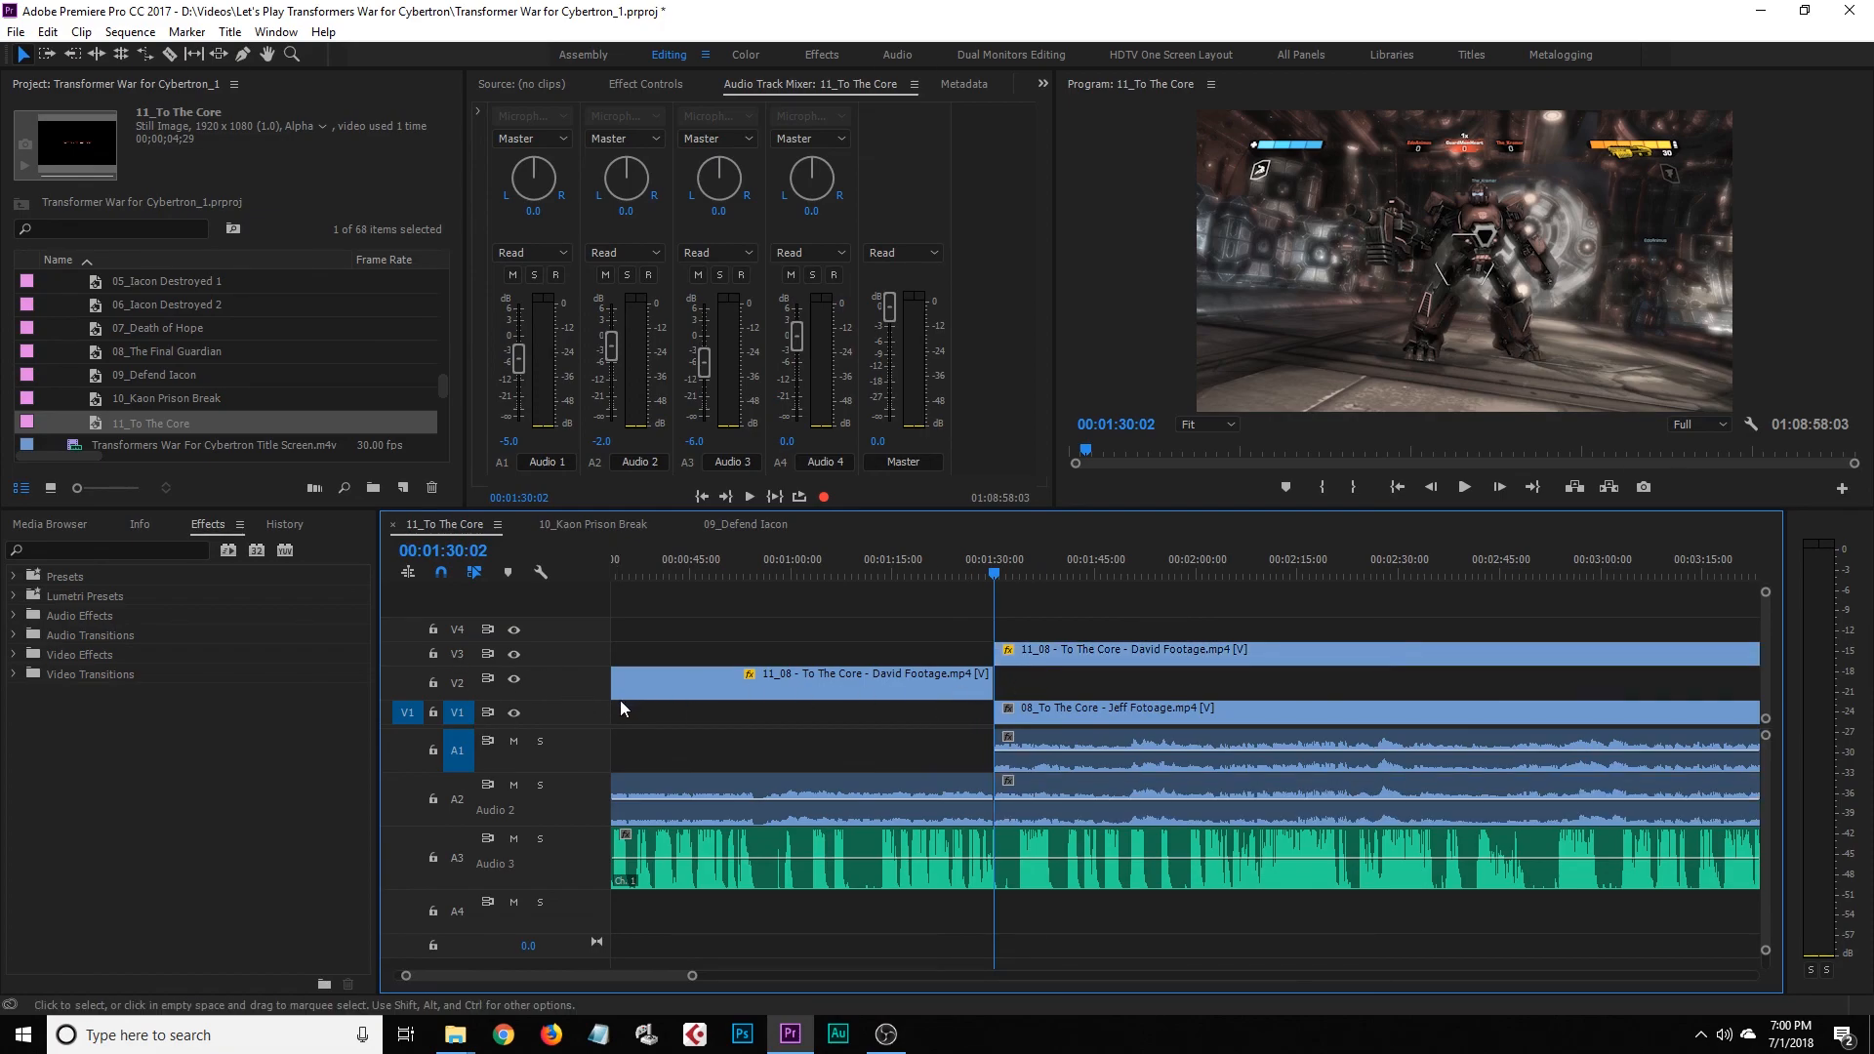
pyautogui.hotkey('ctrl', 's')
# Examine the camera label titles above the footage in the 10_Kaon Prison Break sequence at 00;05;17;11 and 00;05;43;06
pyautogui.click(583, 525)
pyautogui.moveTo(542, 976); pyautogui.dragTo(646, 990)
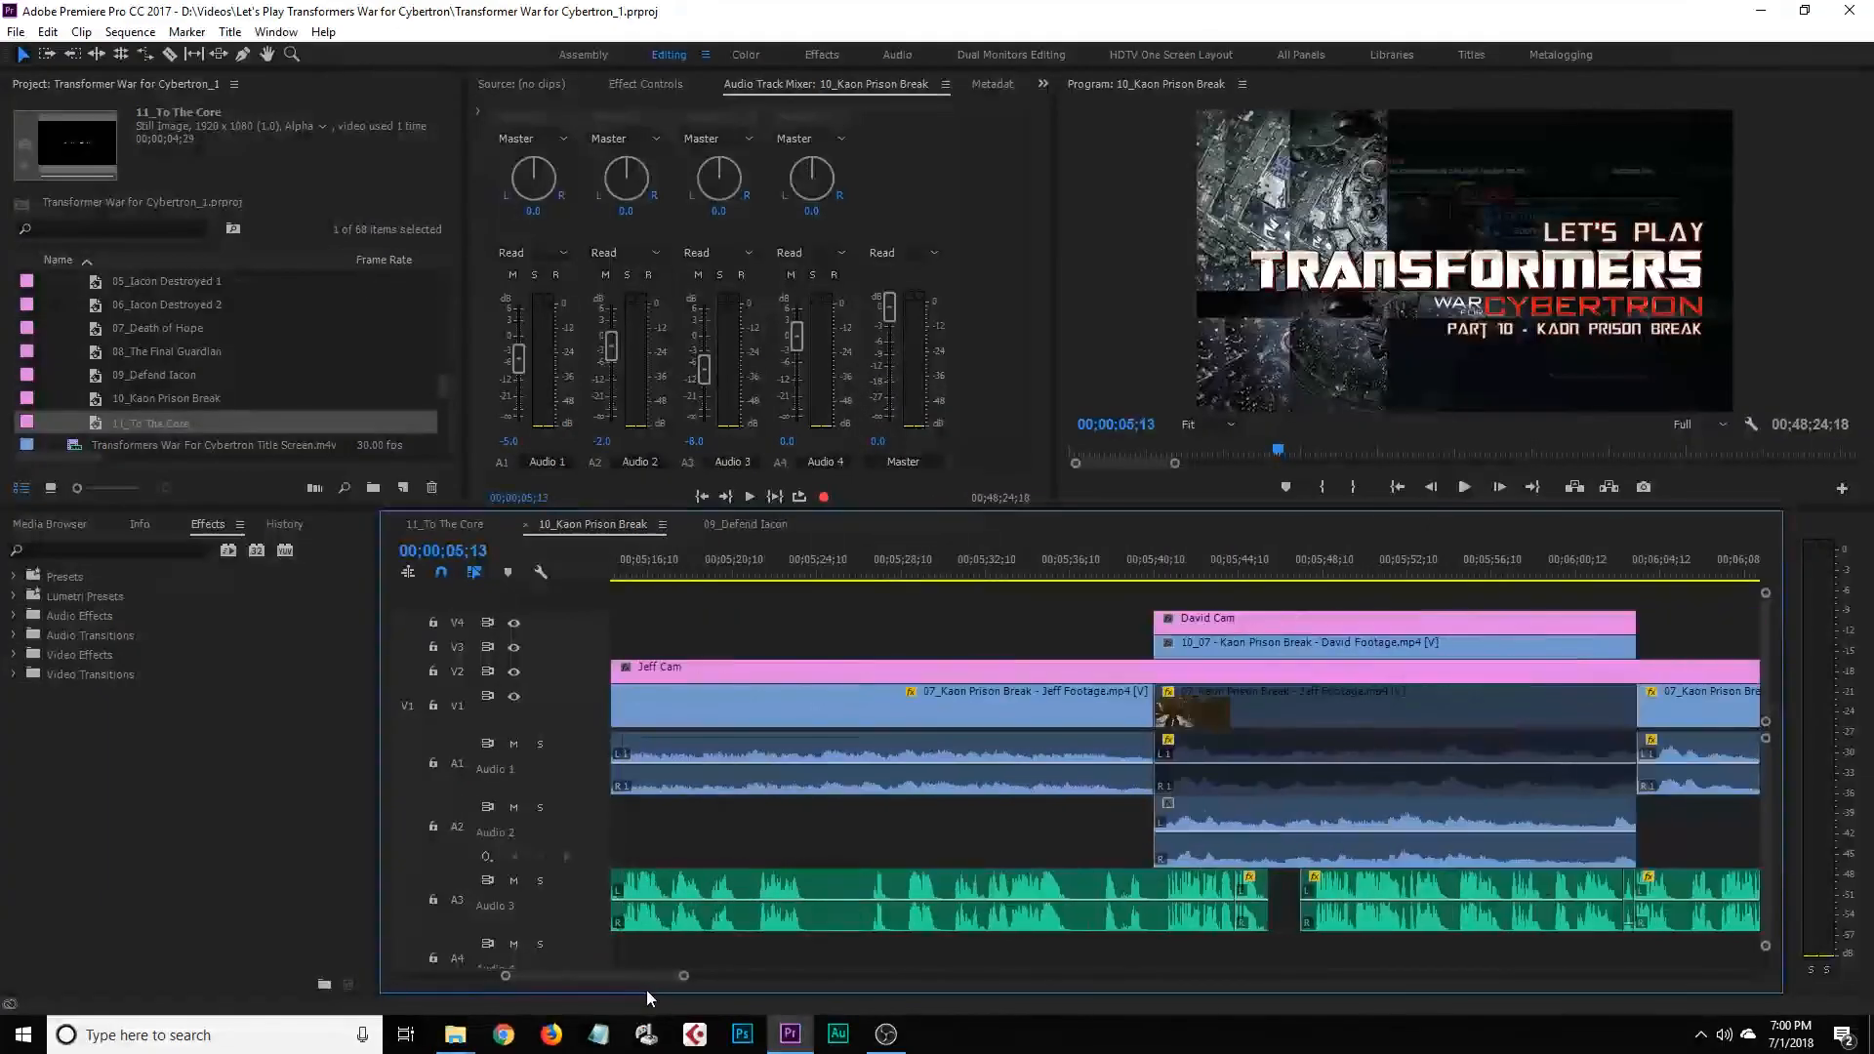
pyautogui.click(771, 671)
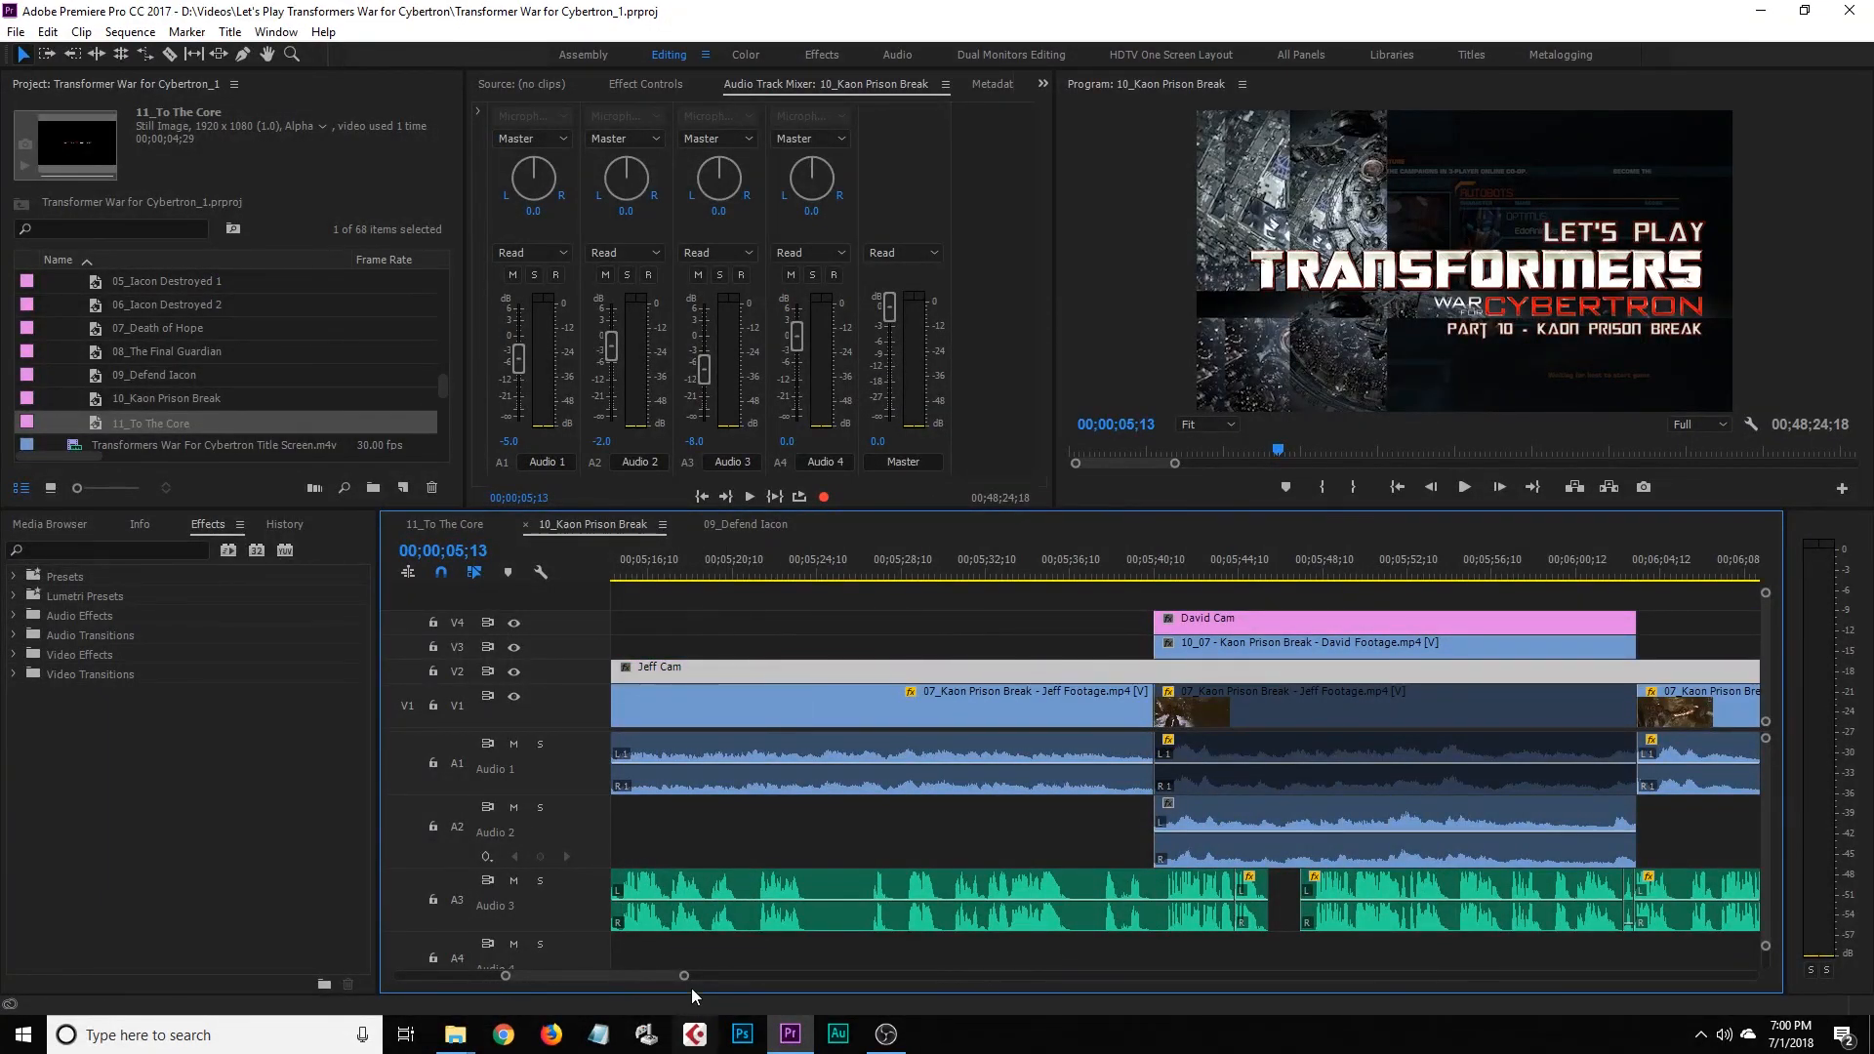
pyautogui.click(671, 567)
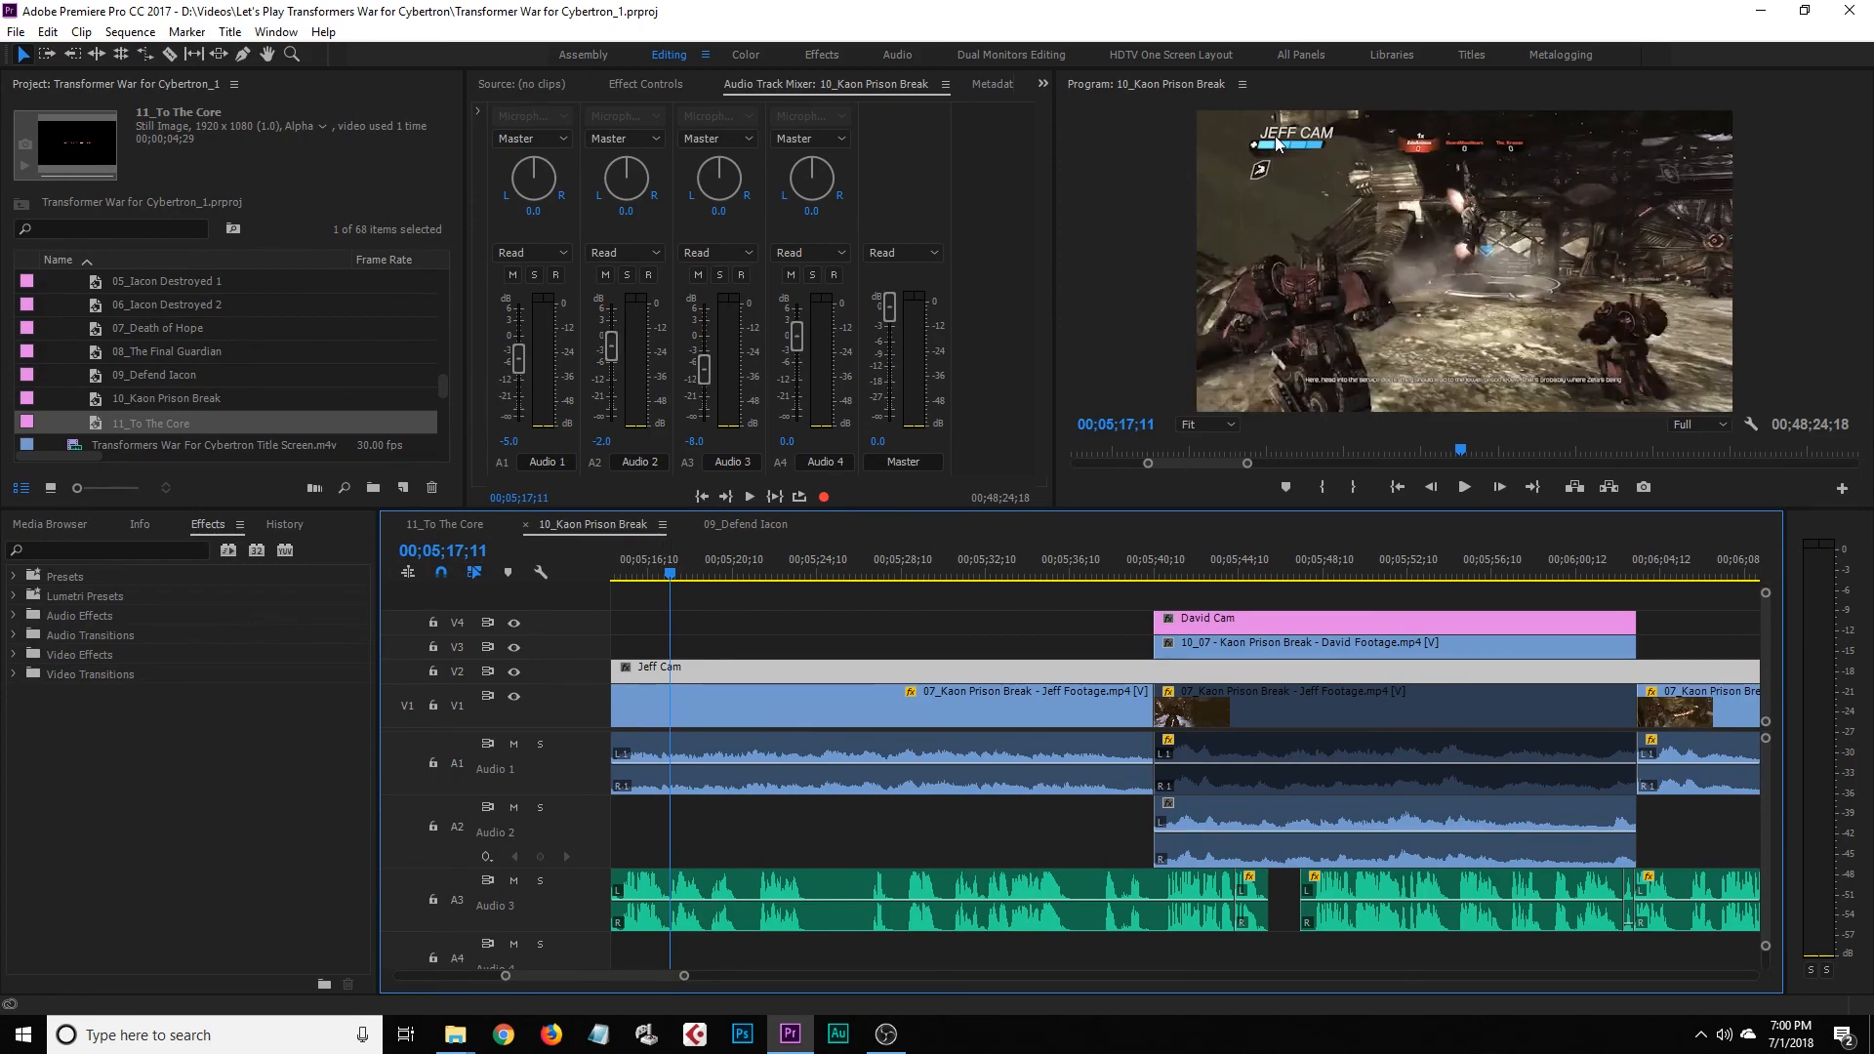
pyautogui.click(1216, 564)
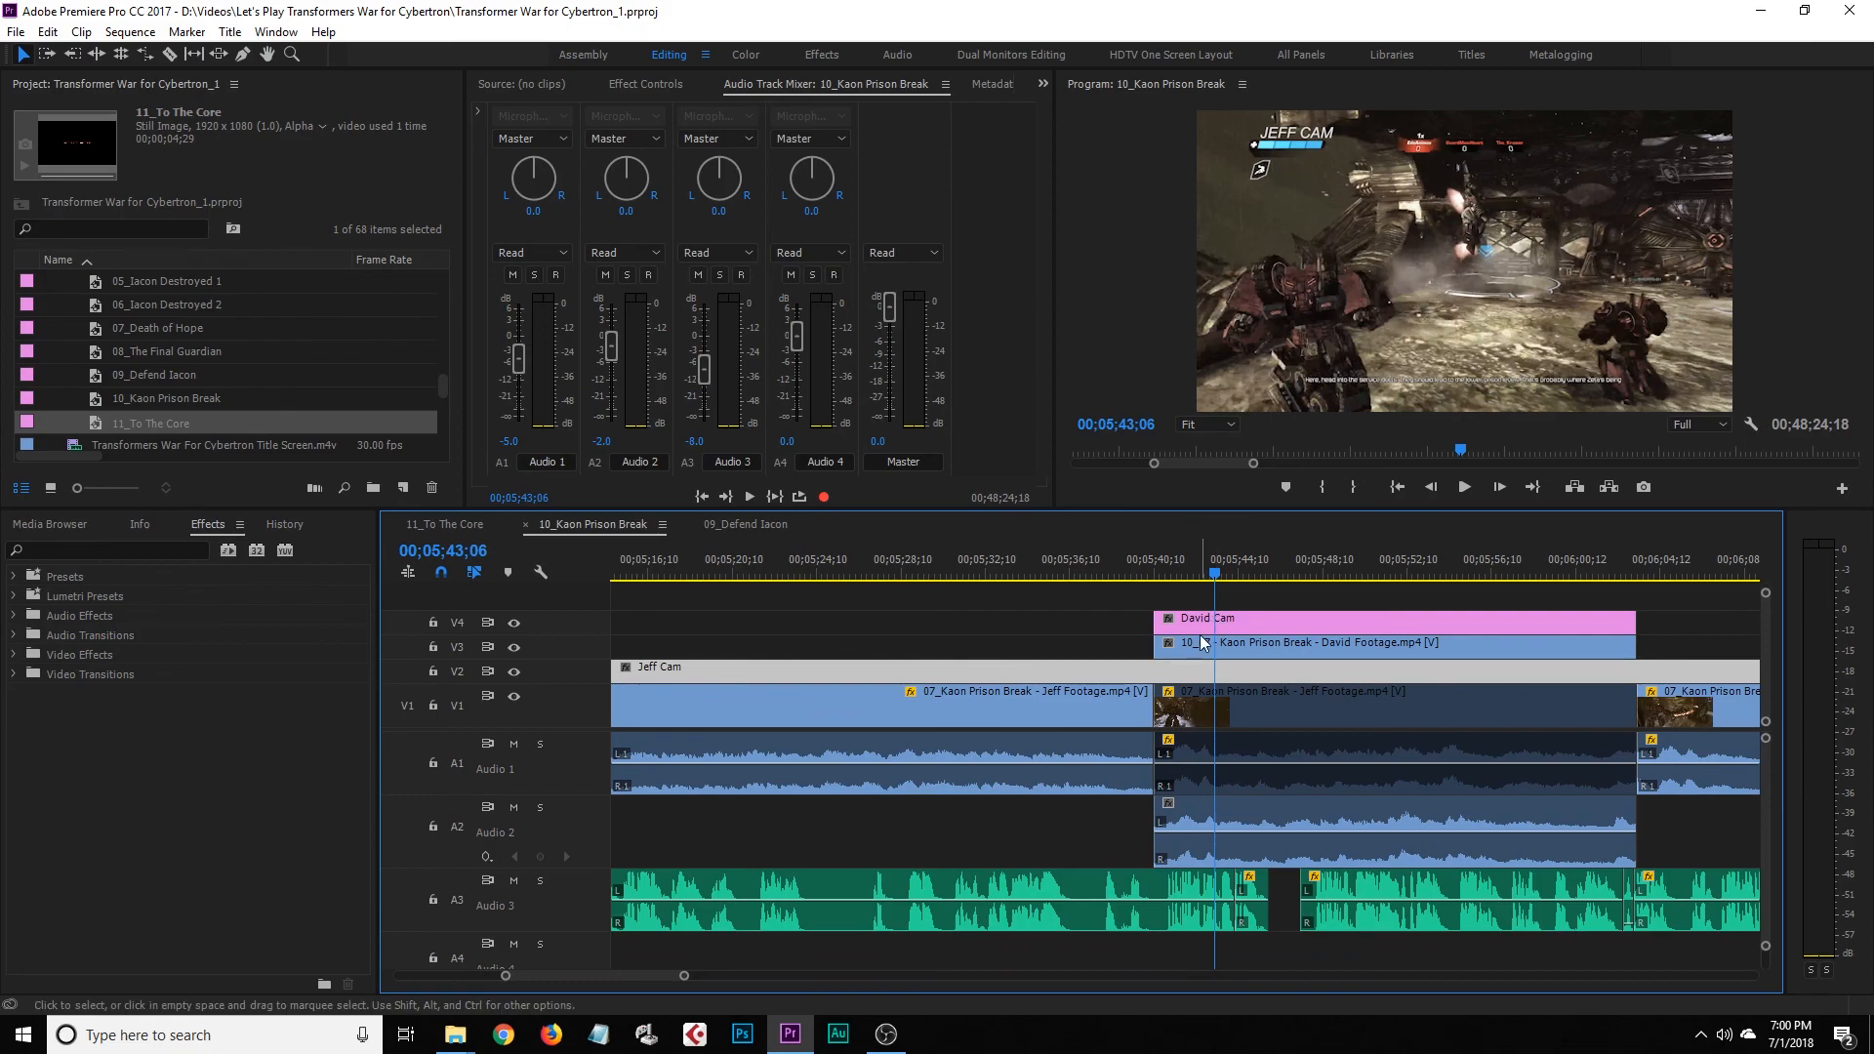
pyautogui.click(1220, 672)
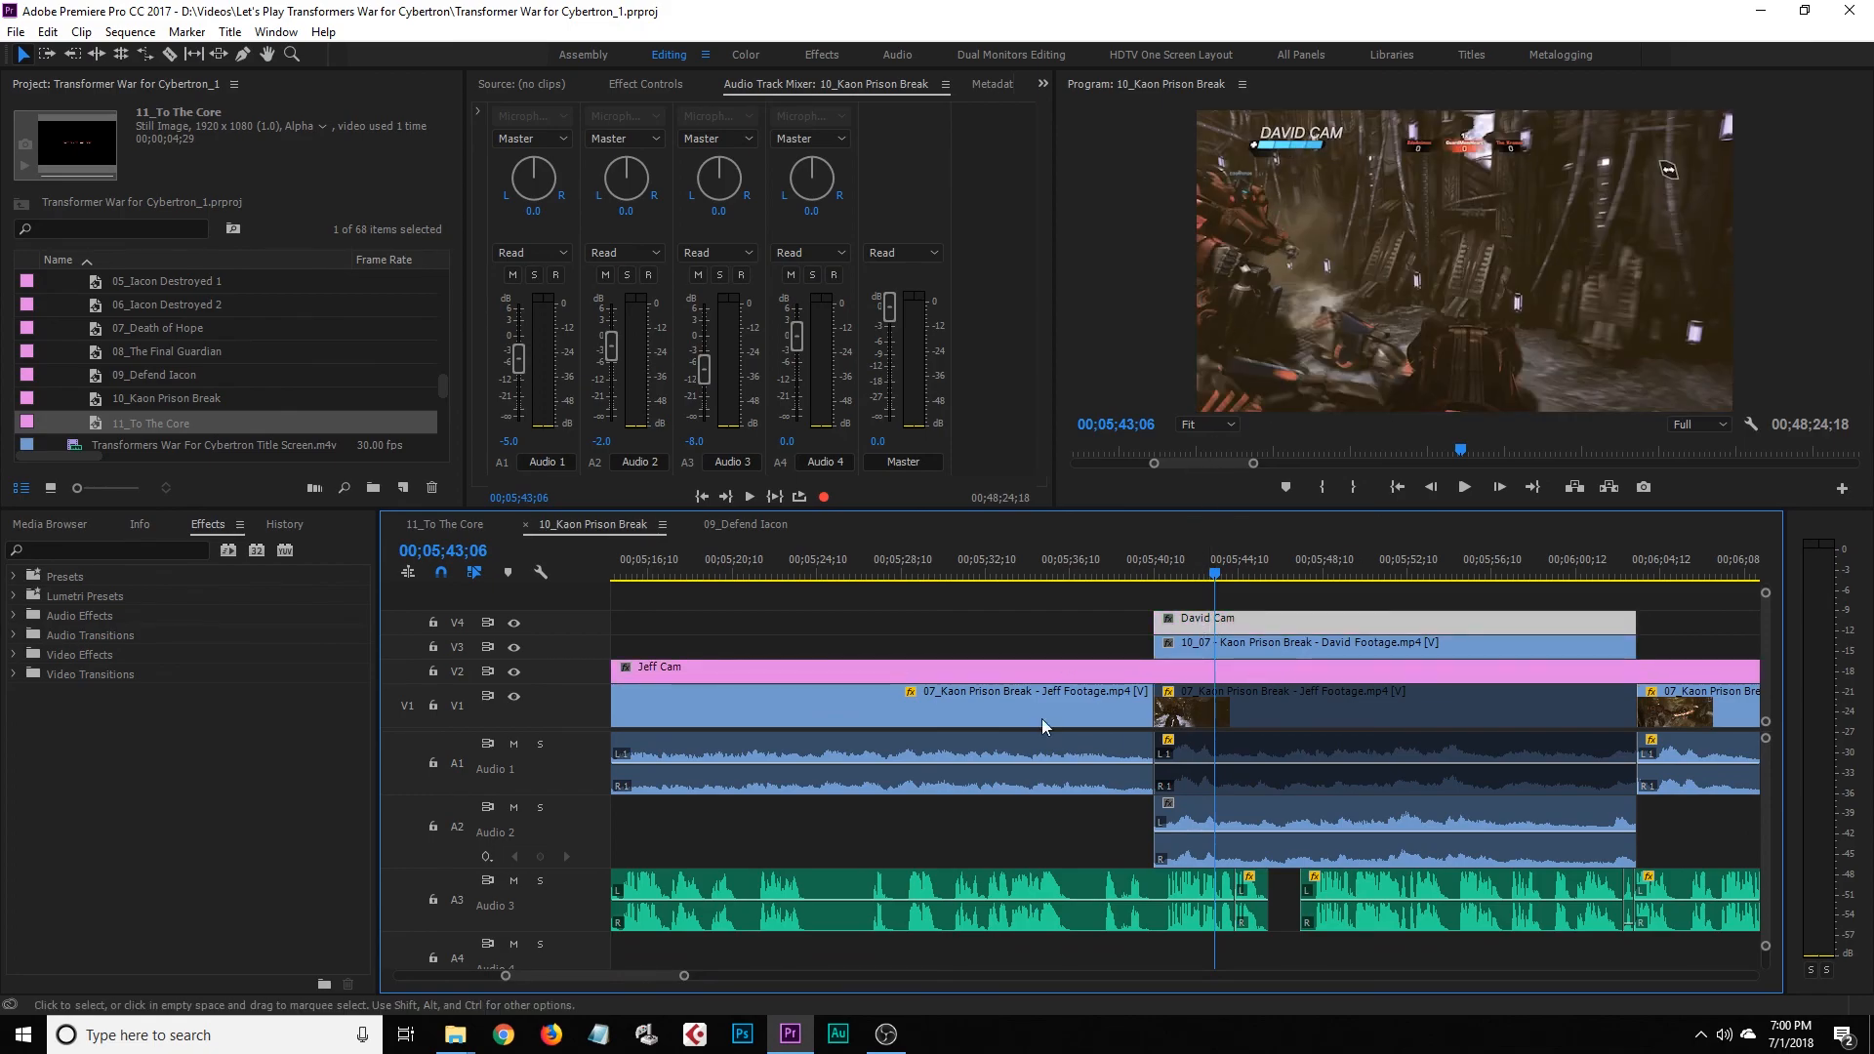
# Copy a pair of overlapping camera label titles from V4 and V2 of 10_Kaon Prison Break and return to the 11_To The Core sequence
pyautogui.hotkey('ctrl', 's')
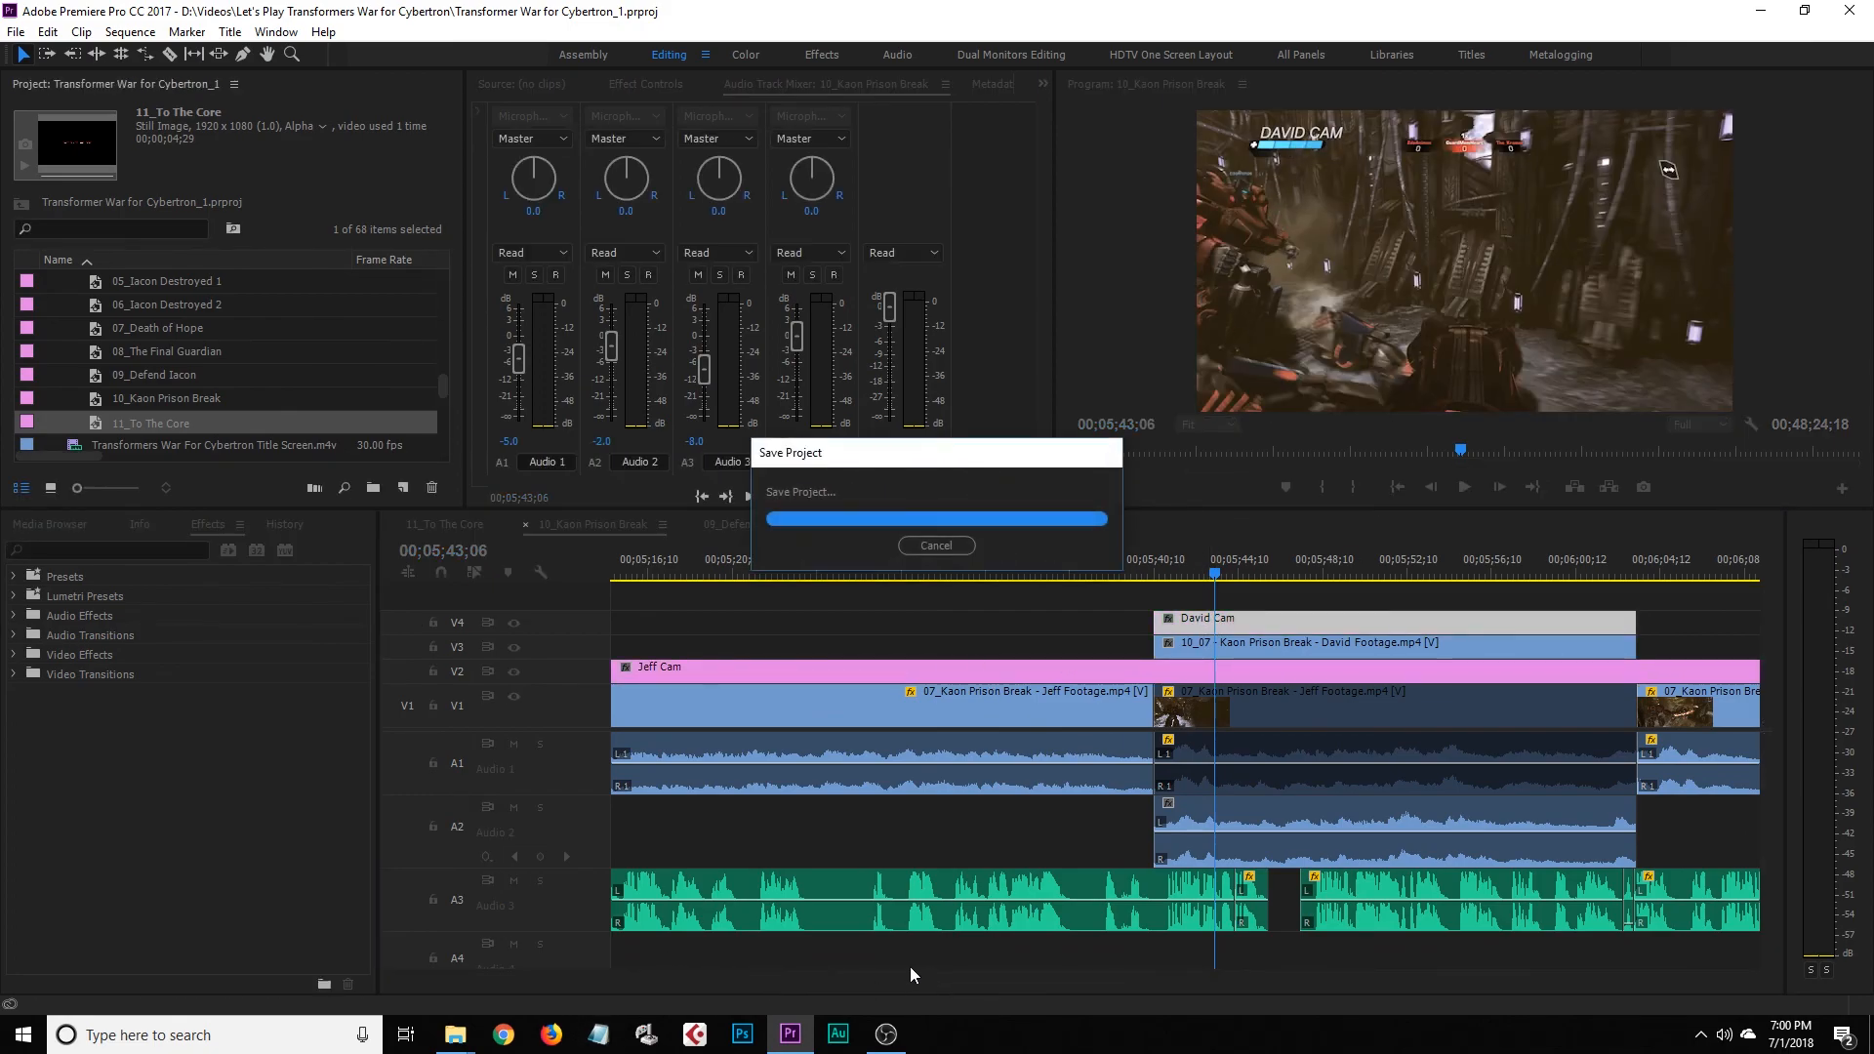
pyautogui.moveTo(684, 975); pyautogui.dragTo(1250, 976)
pyautogui.click(1021, 625)
pyautogui.click(1019, 670)
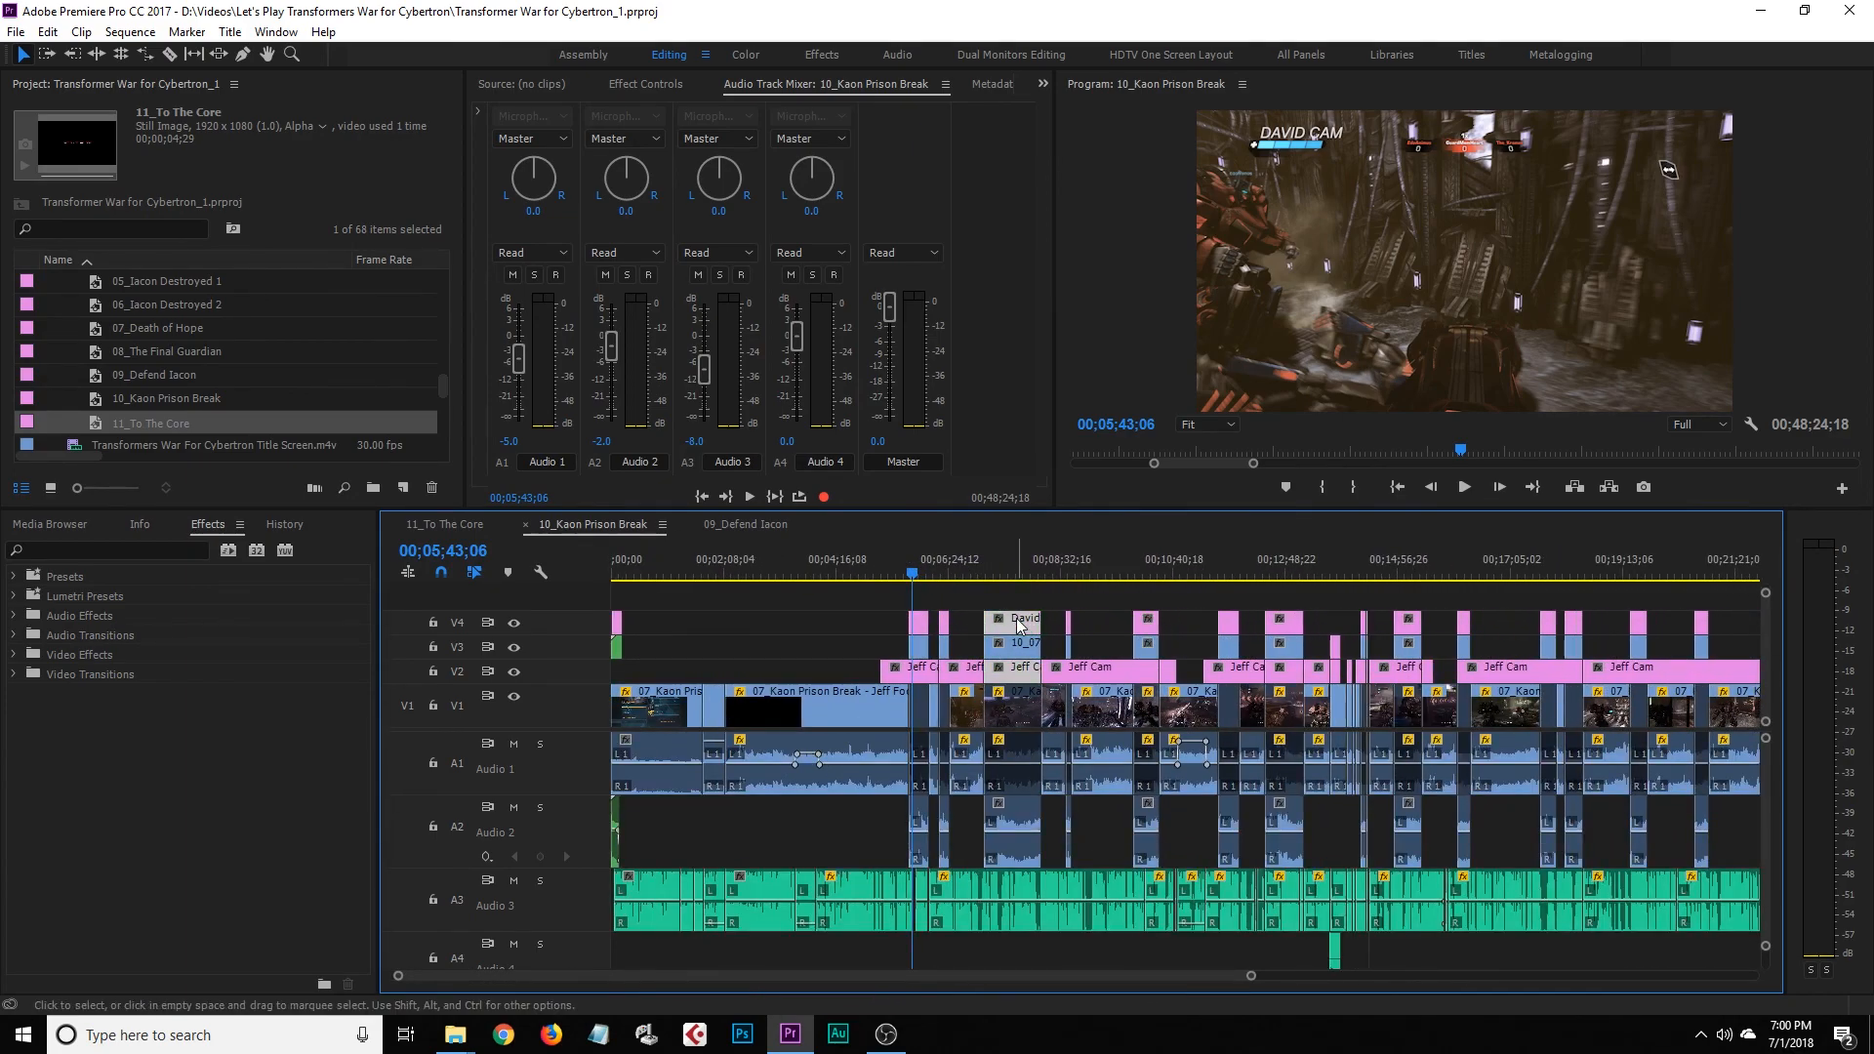
pyautogui.click(441, 526)
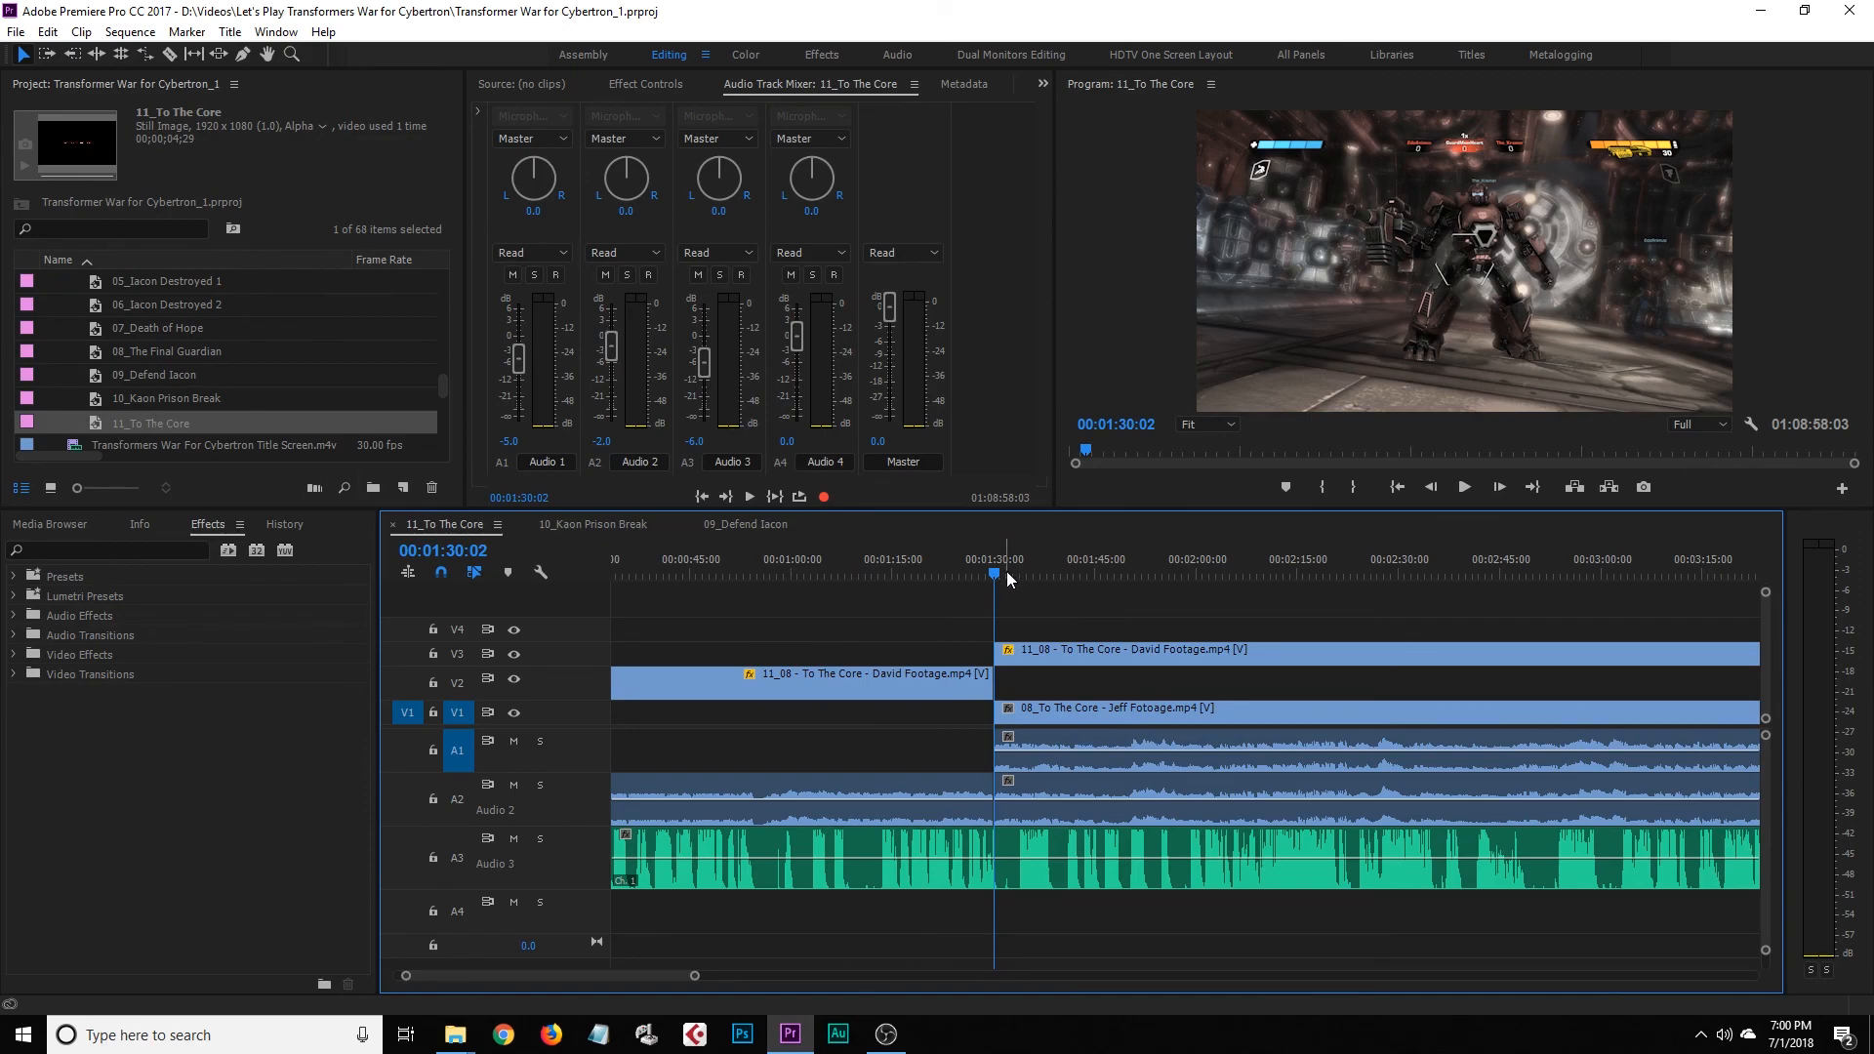
# Turn off targeting of V1, try pasting both camera labels at 00:01:30:02, and undo the paste
pyautogui.click(459, 714)
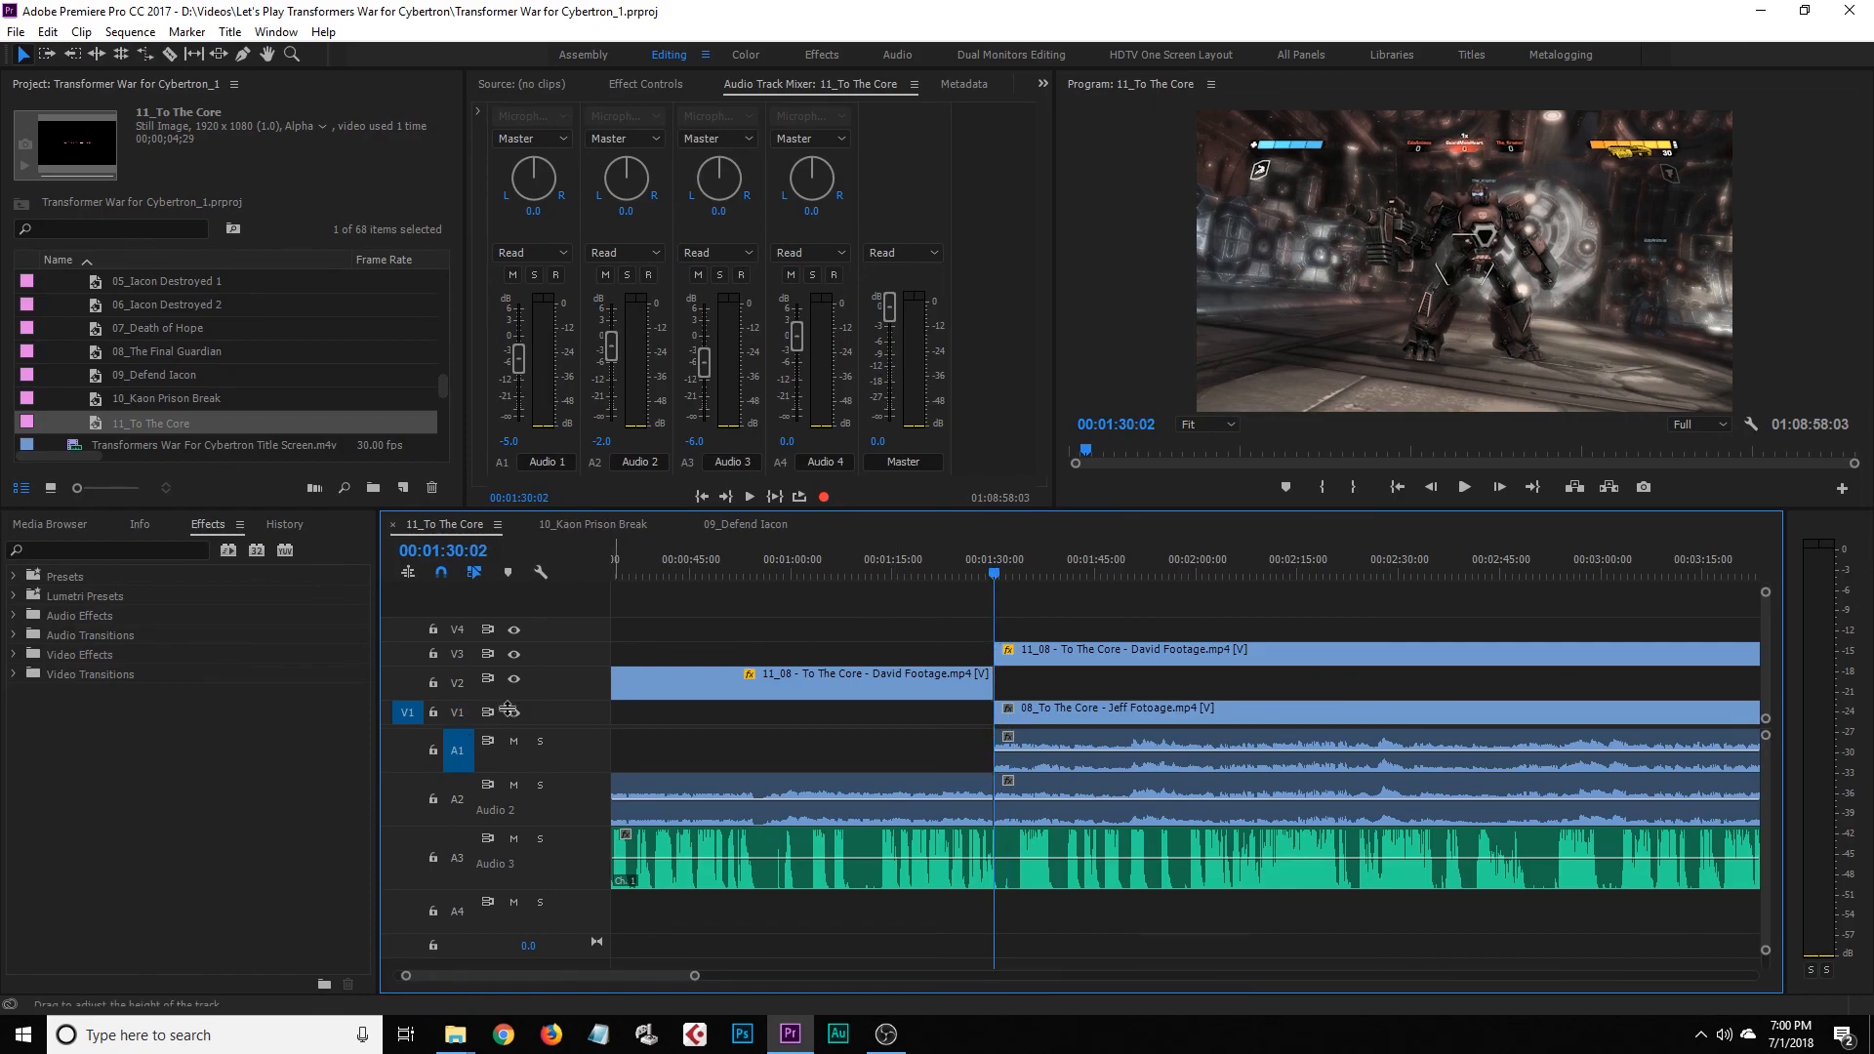
pyautogui.hotkey('ctrl', 'v')
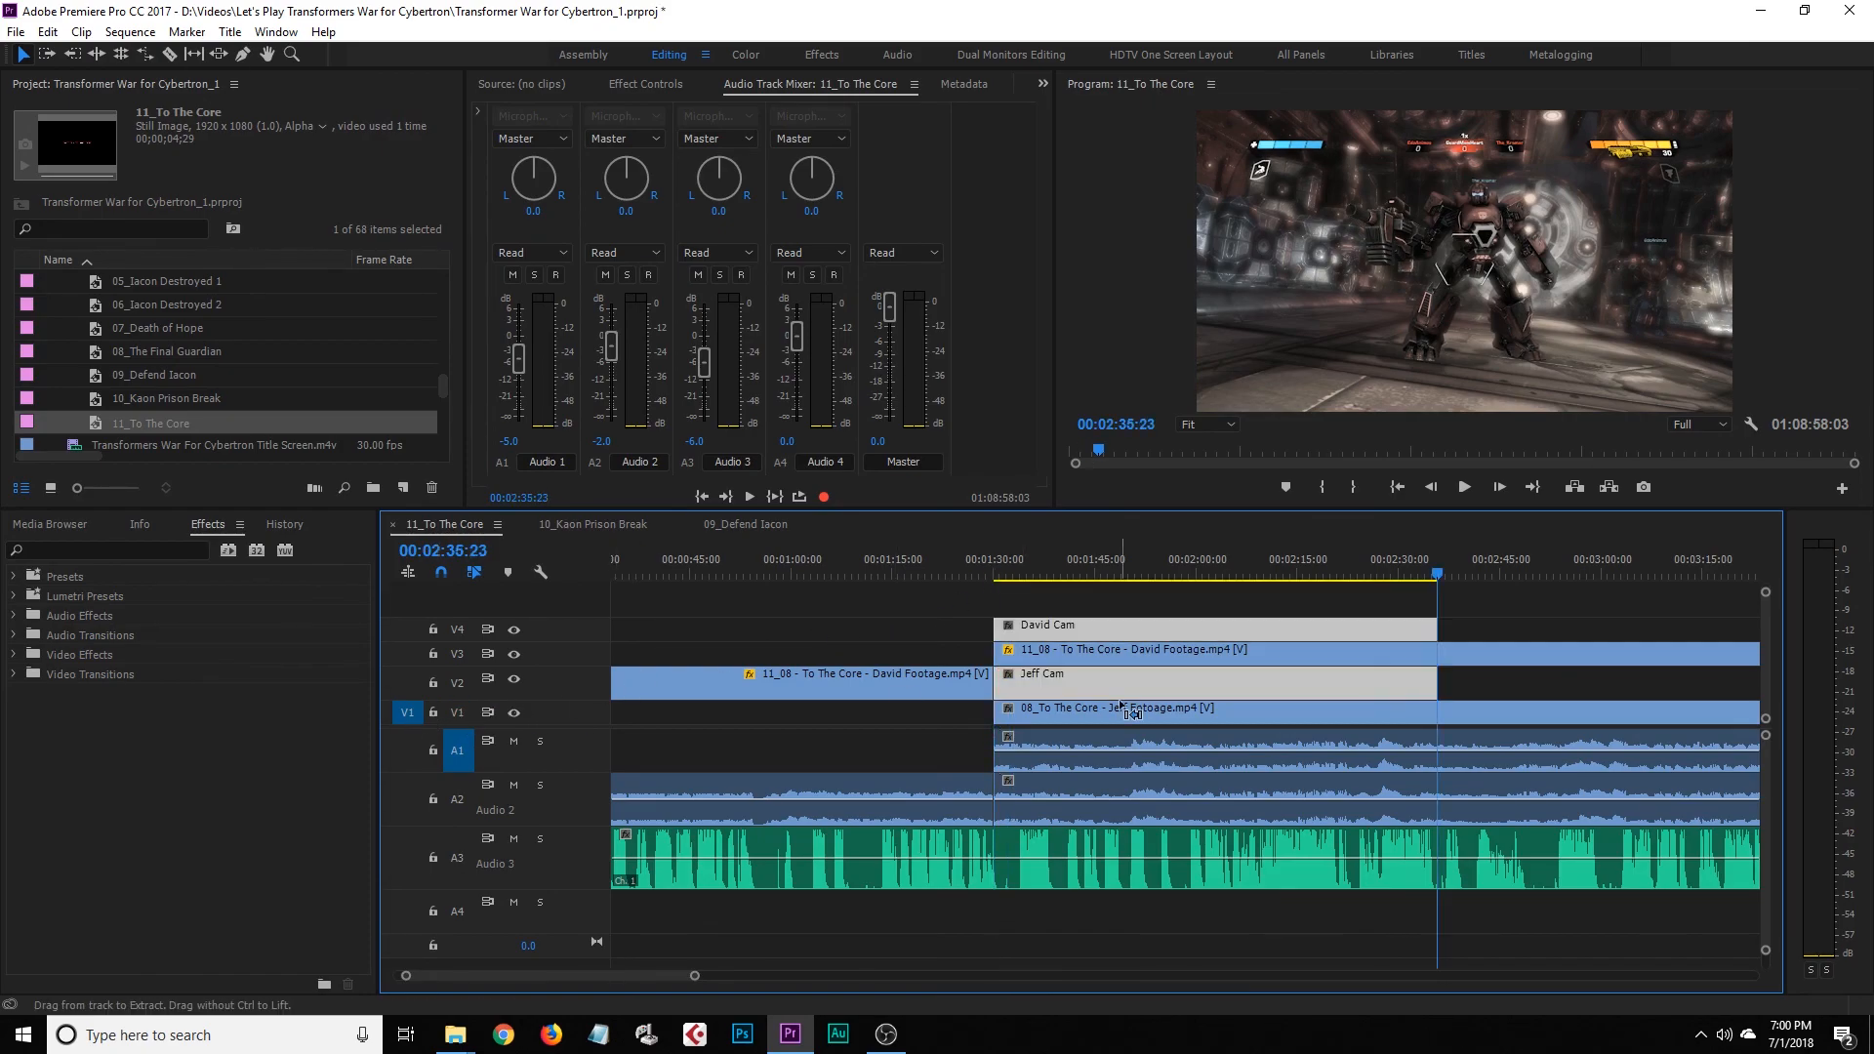
pyautogui.hotkey('ctrl', 'z')
# Try pasting the camera labels at 00:01:30:02 with V1 targeted, and undo the paste
pyautogui.click(466, 719)
pyautogui.hotkey('ctrl', 'v')
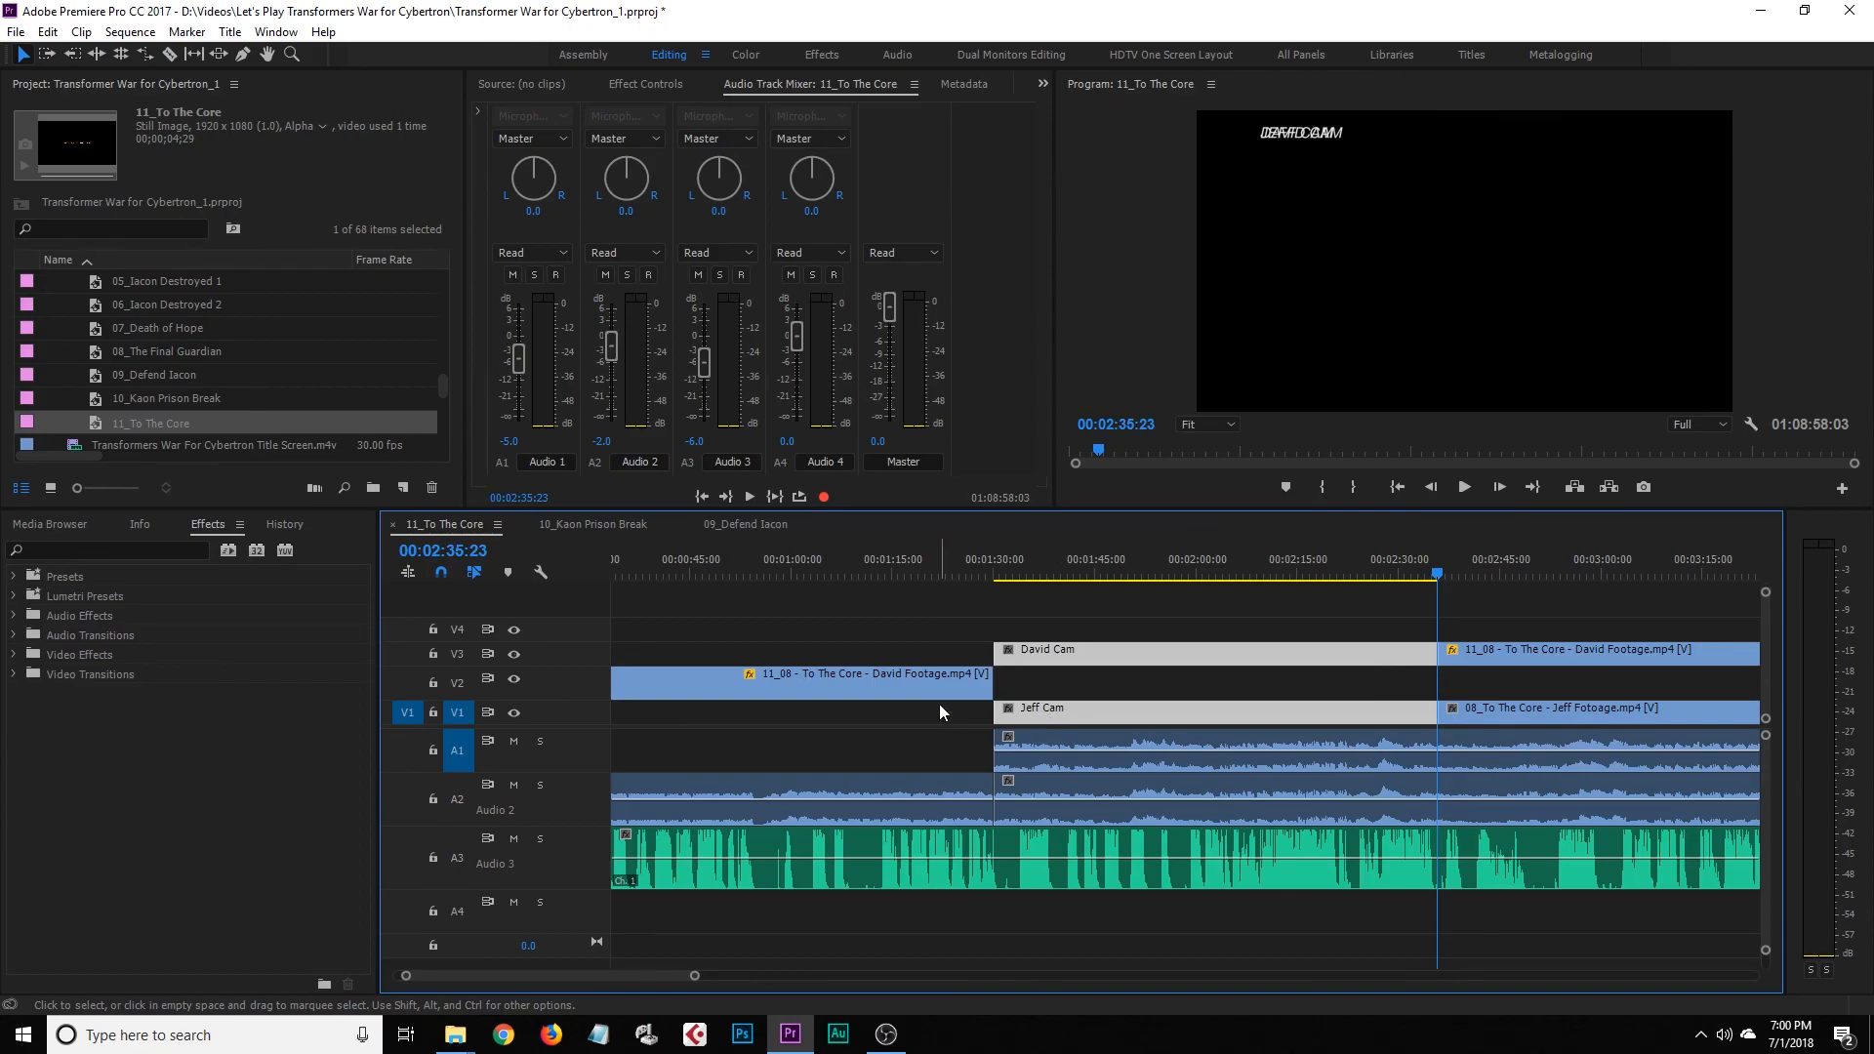
pyautogui.hotkey('ctrl', 'z')
# Untarget V1 again, repeat the camera label paste at 00:01:30:02, and undo it
pyautogui.click(464, 717)
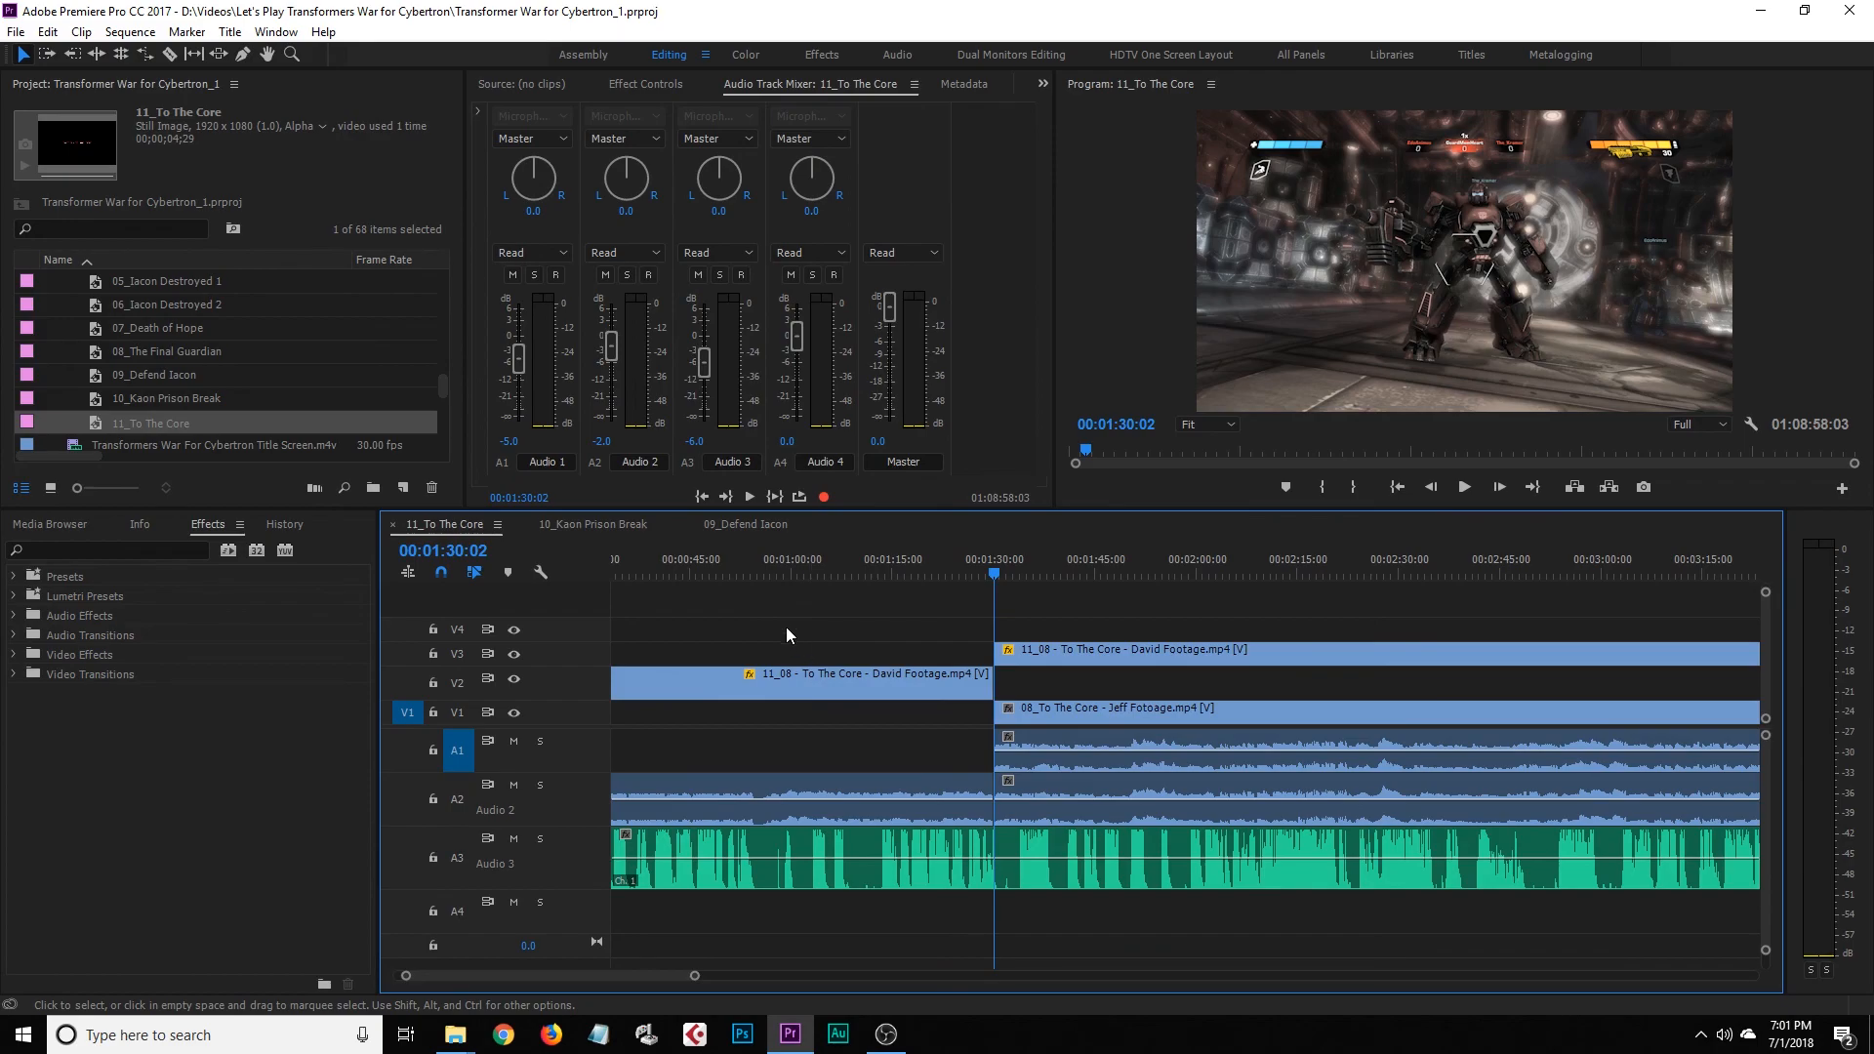
pyautogui.hotkey('ctrl', 'v')
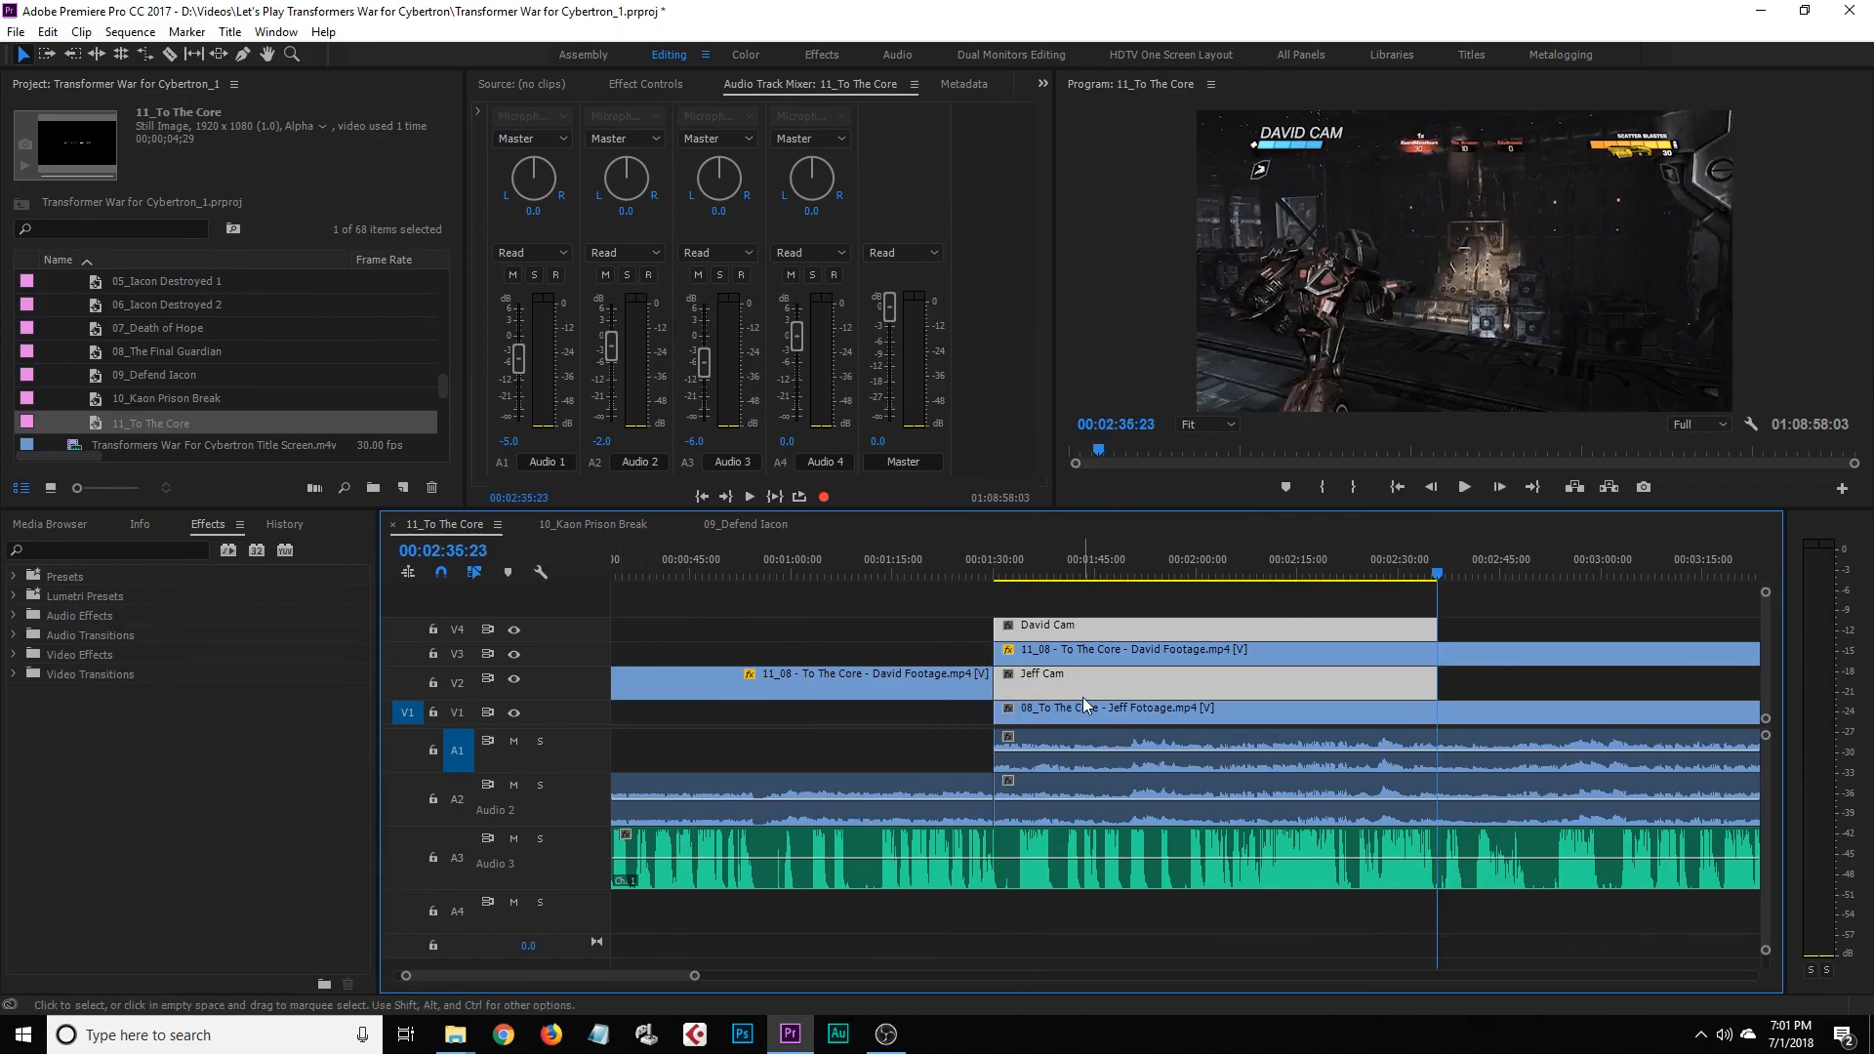
pyautogui.hotkey('ctrl', 'z')
# Target V3, try pasting both camera labels at 00:01:30:02, and undo the paste
pyautogui.click(457, 654)
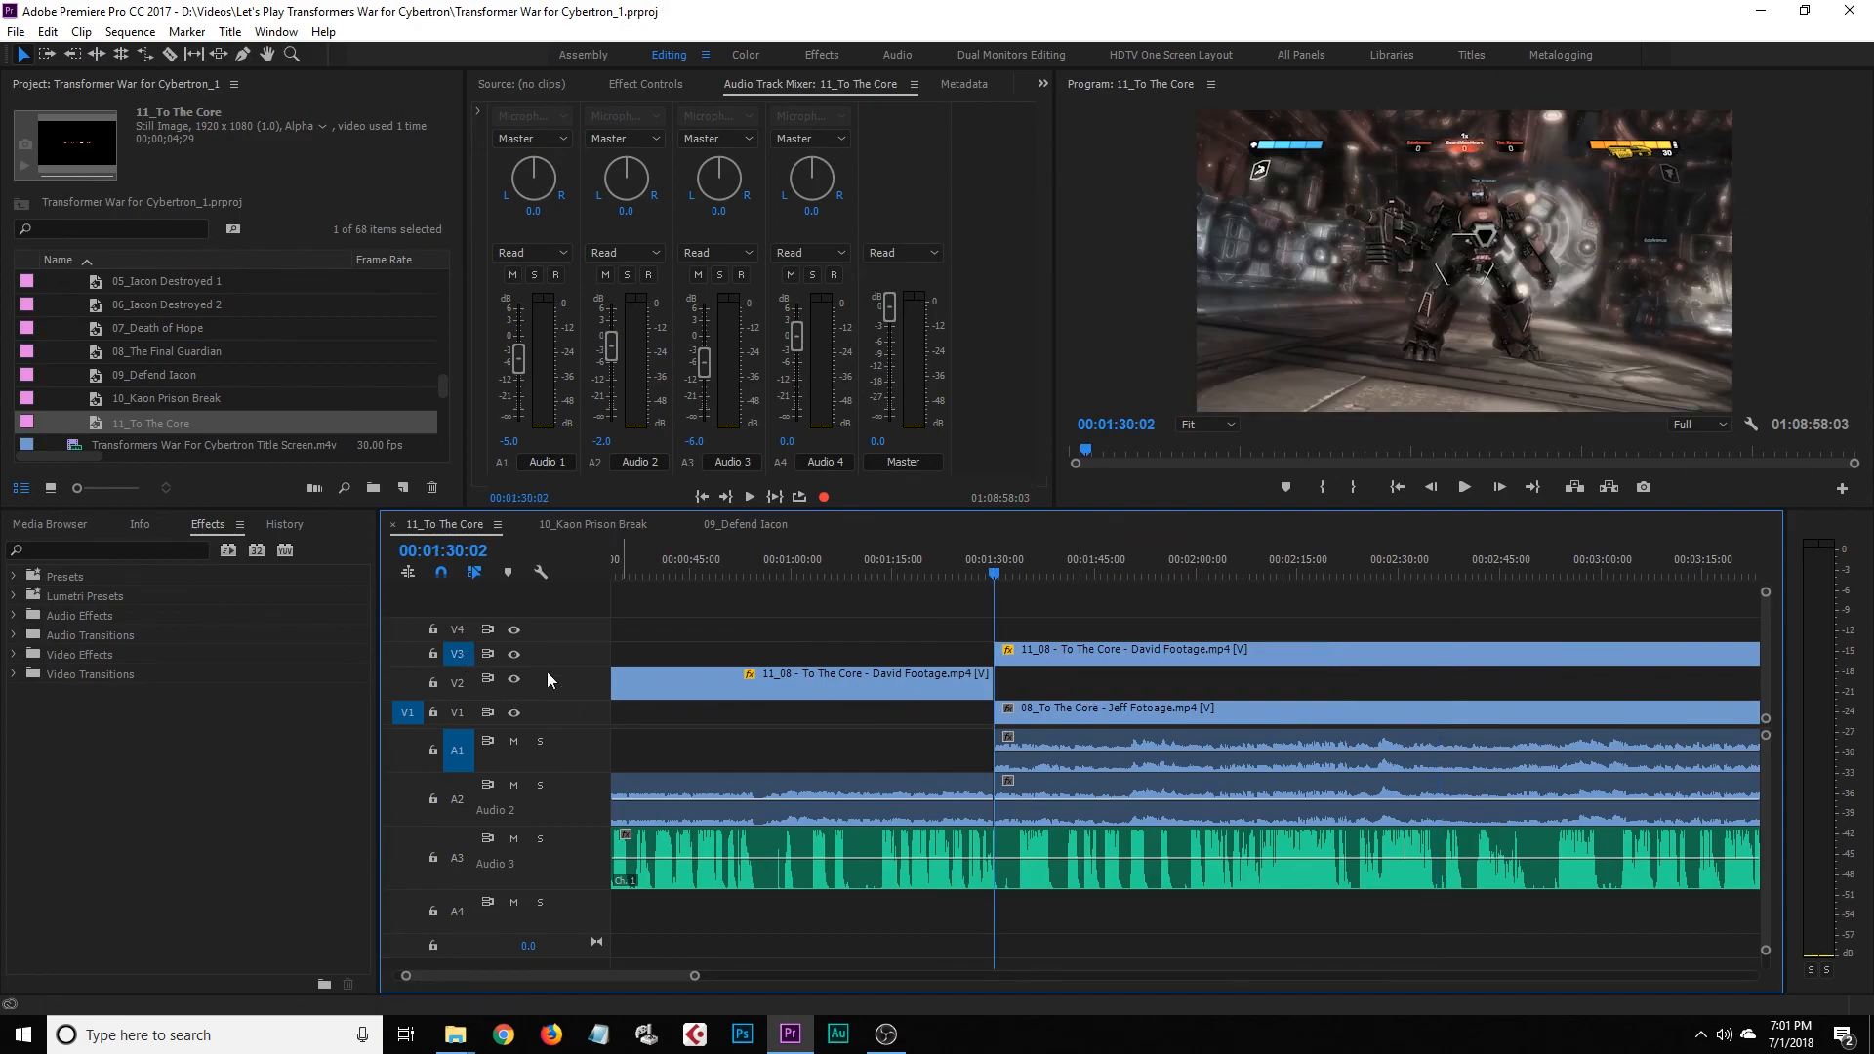
pyautogui.hotkey('ctrl', 'v')
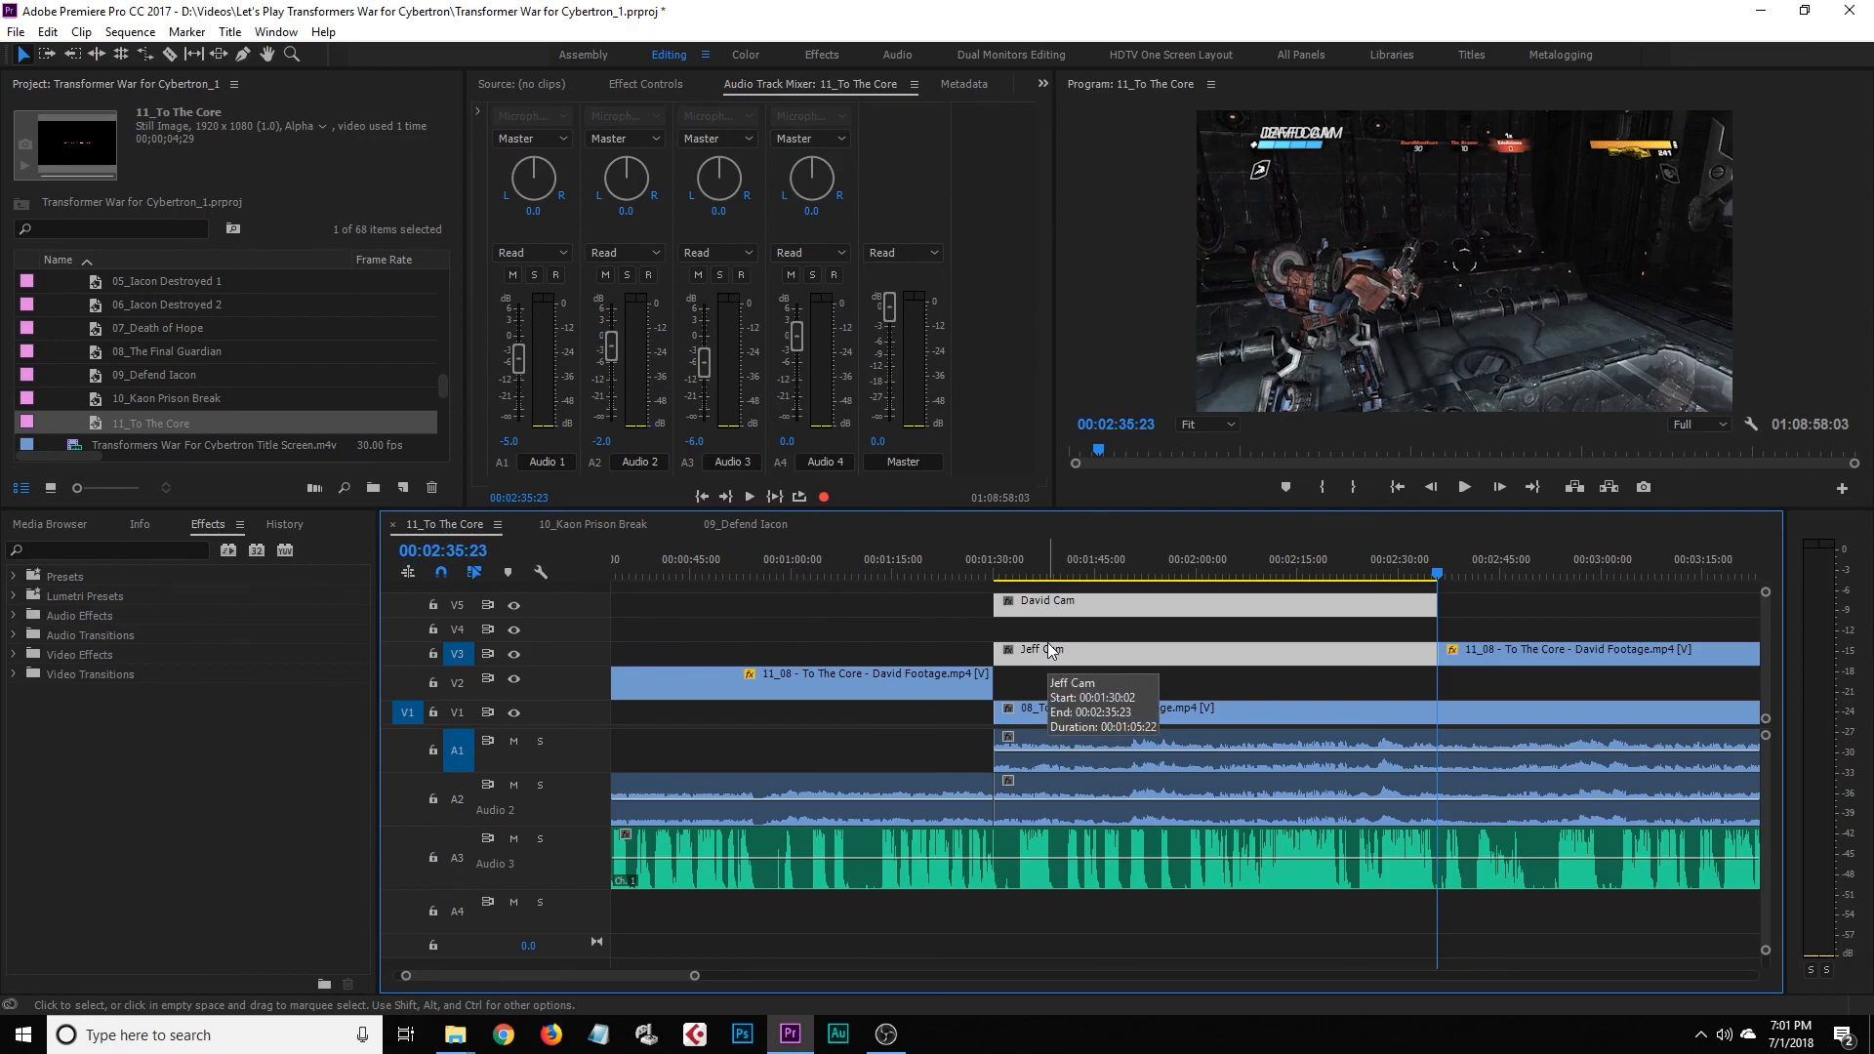
pyautogui.hotkey('ctrl', 'z')
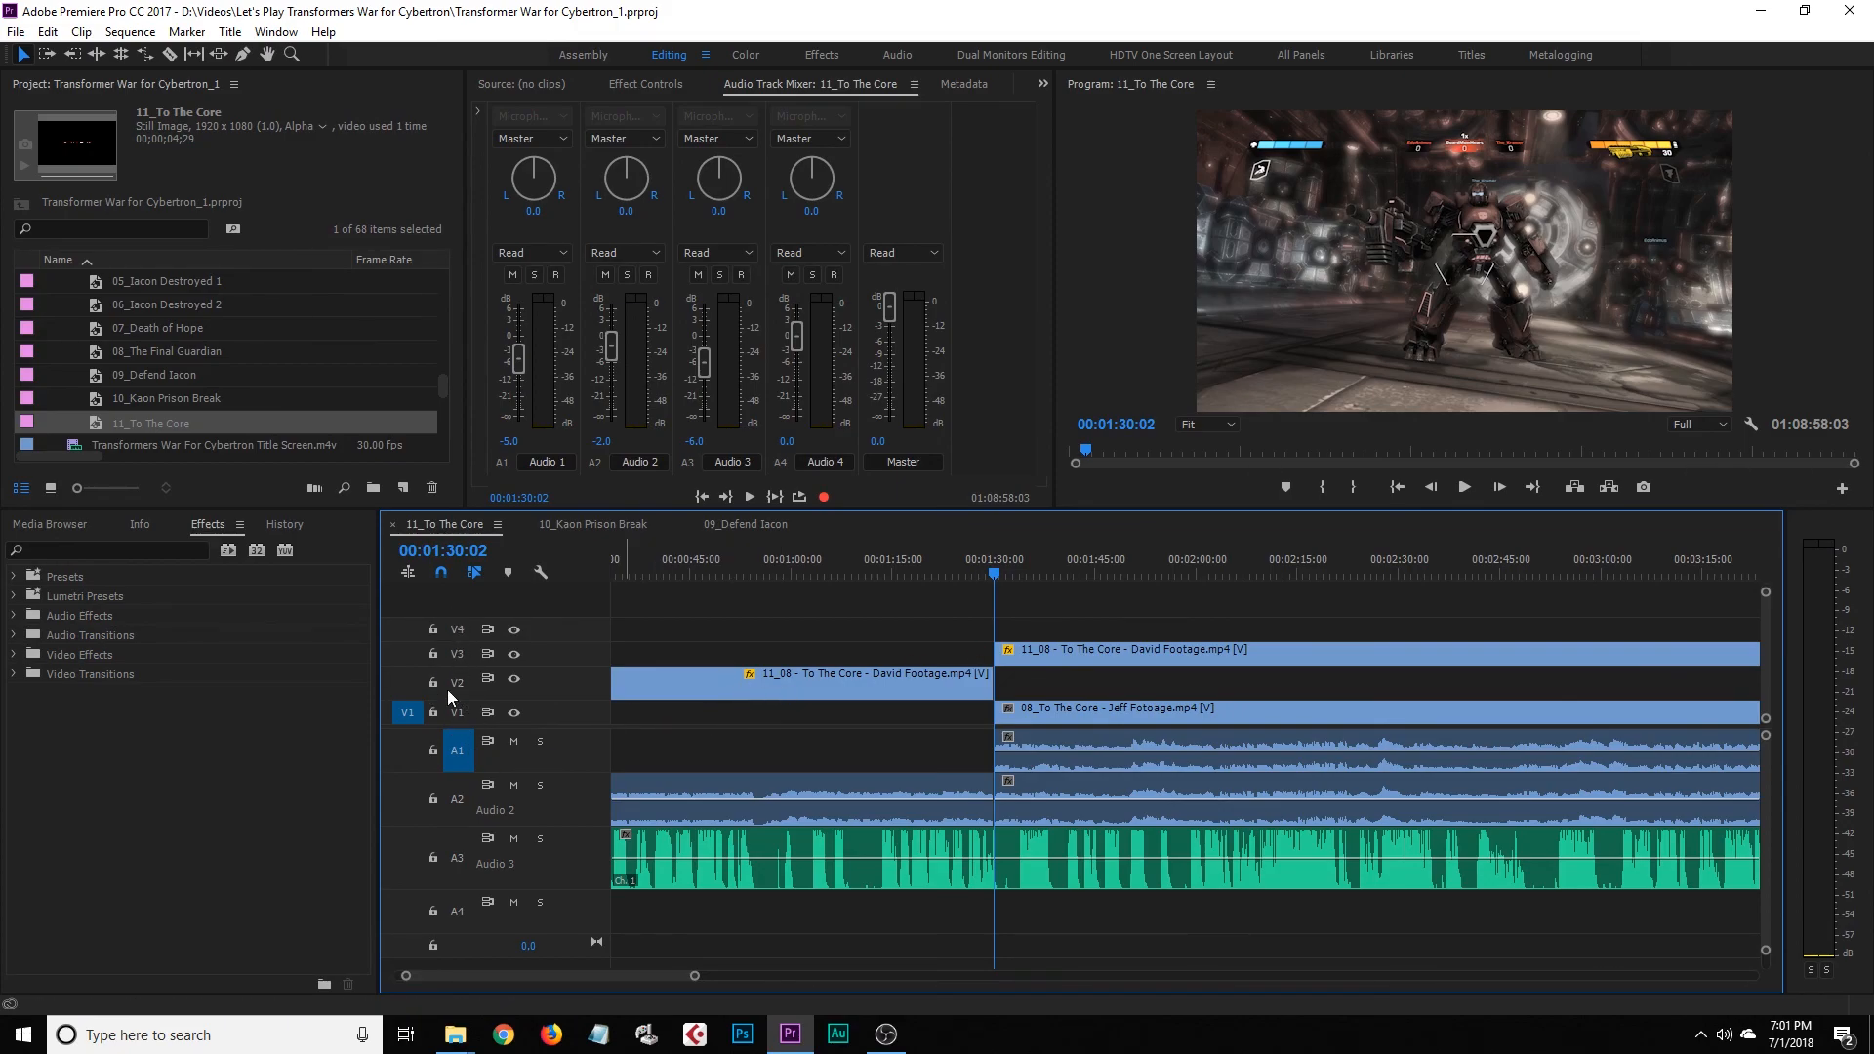
# With V3 untargeted, paste both camera label titles onto V2 and V4 at 00:01:30:02
pyautogui.hotkey('ctrl', 'v')
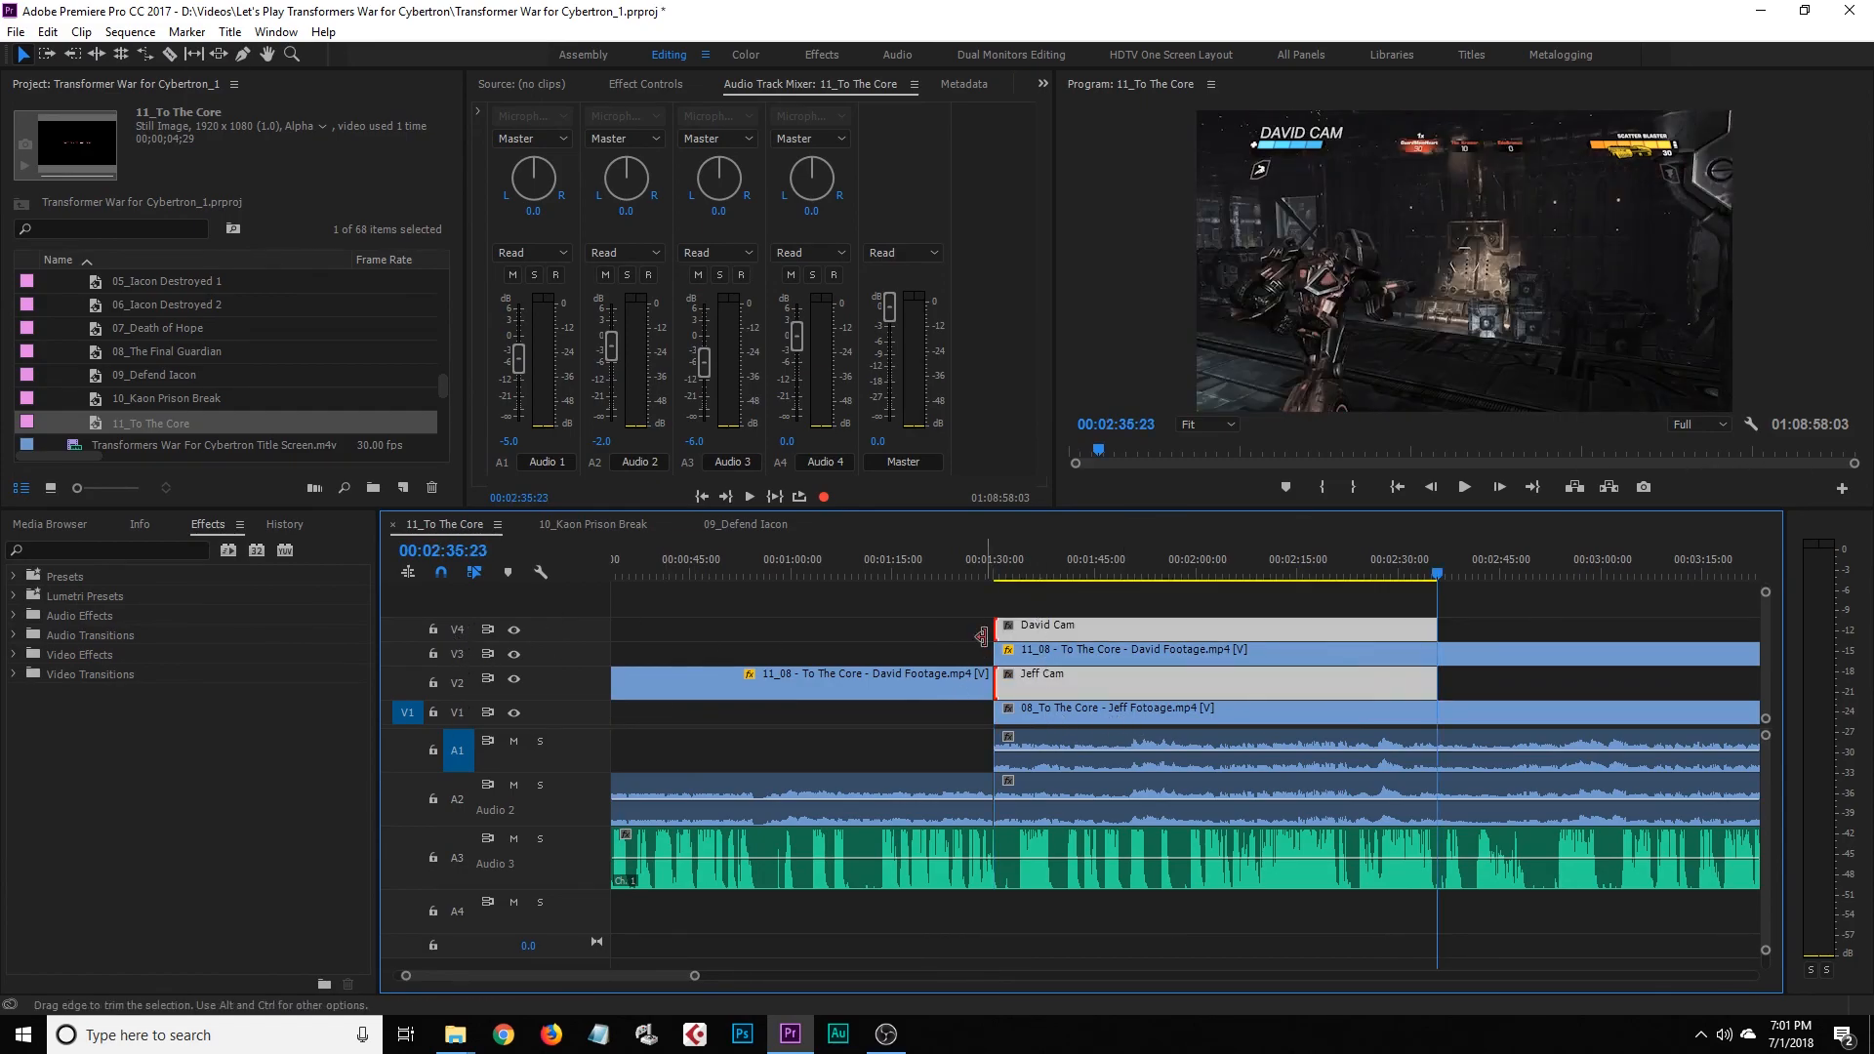
pyautogui.click(967, 633)
pyautogui.click(983, 576)
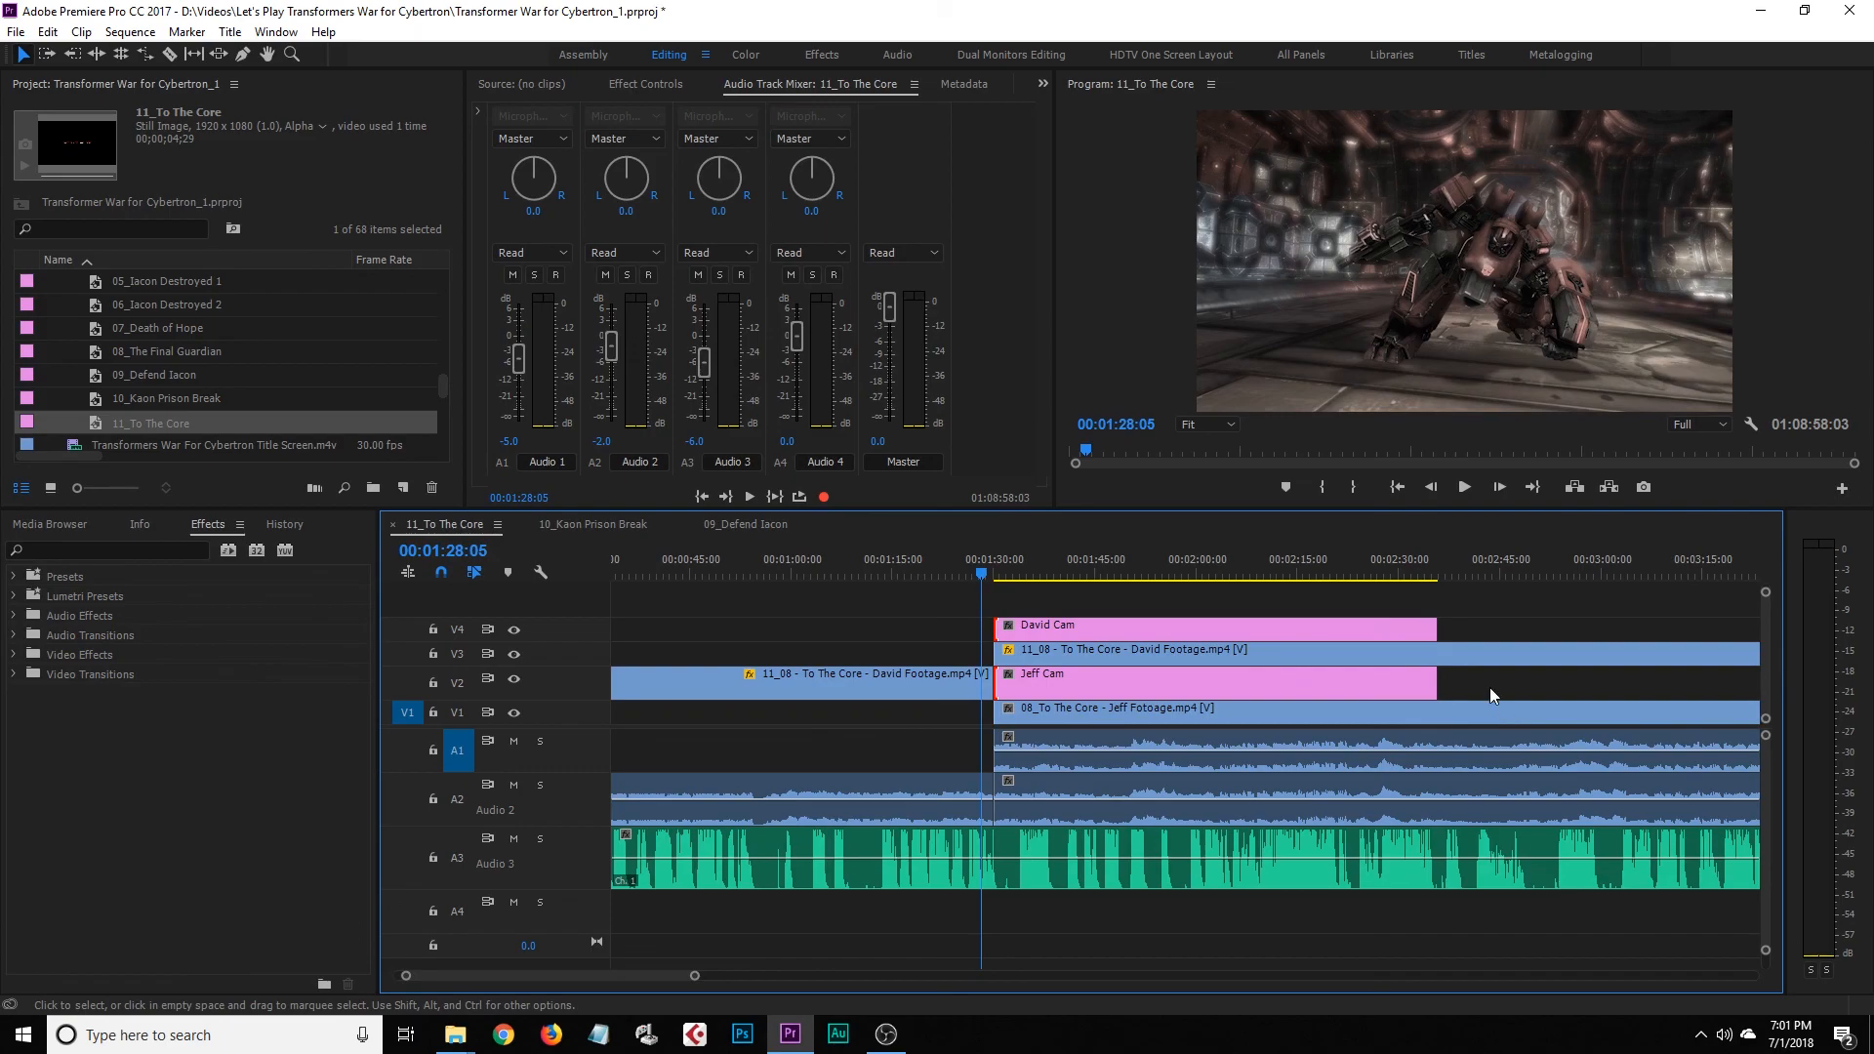
# Extend both camera label titles on V4 and V2 together to the end of the gameplay footage
pyautogui.click(1421, 633)
pyautogui.keyDown('shift'); pyautogui.click(1406, 688); pyautogui.keyUp('shift')
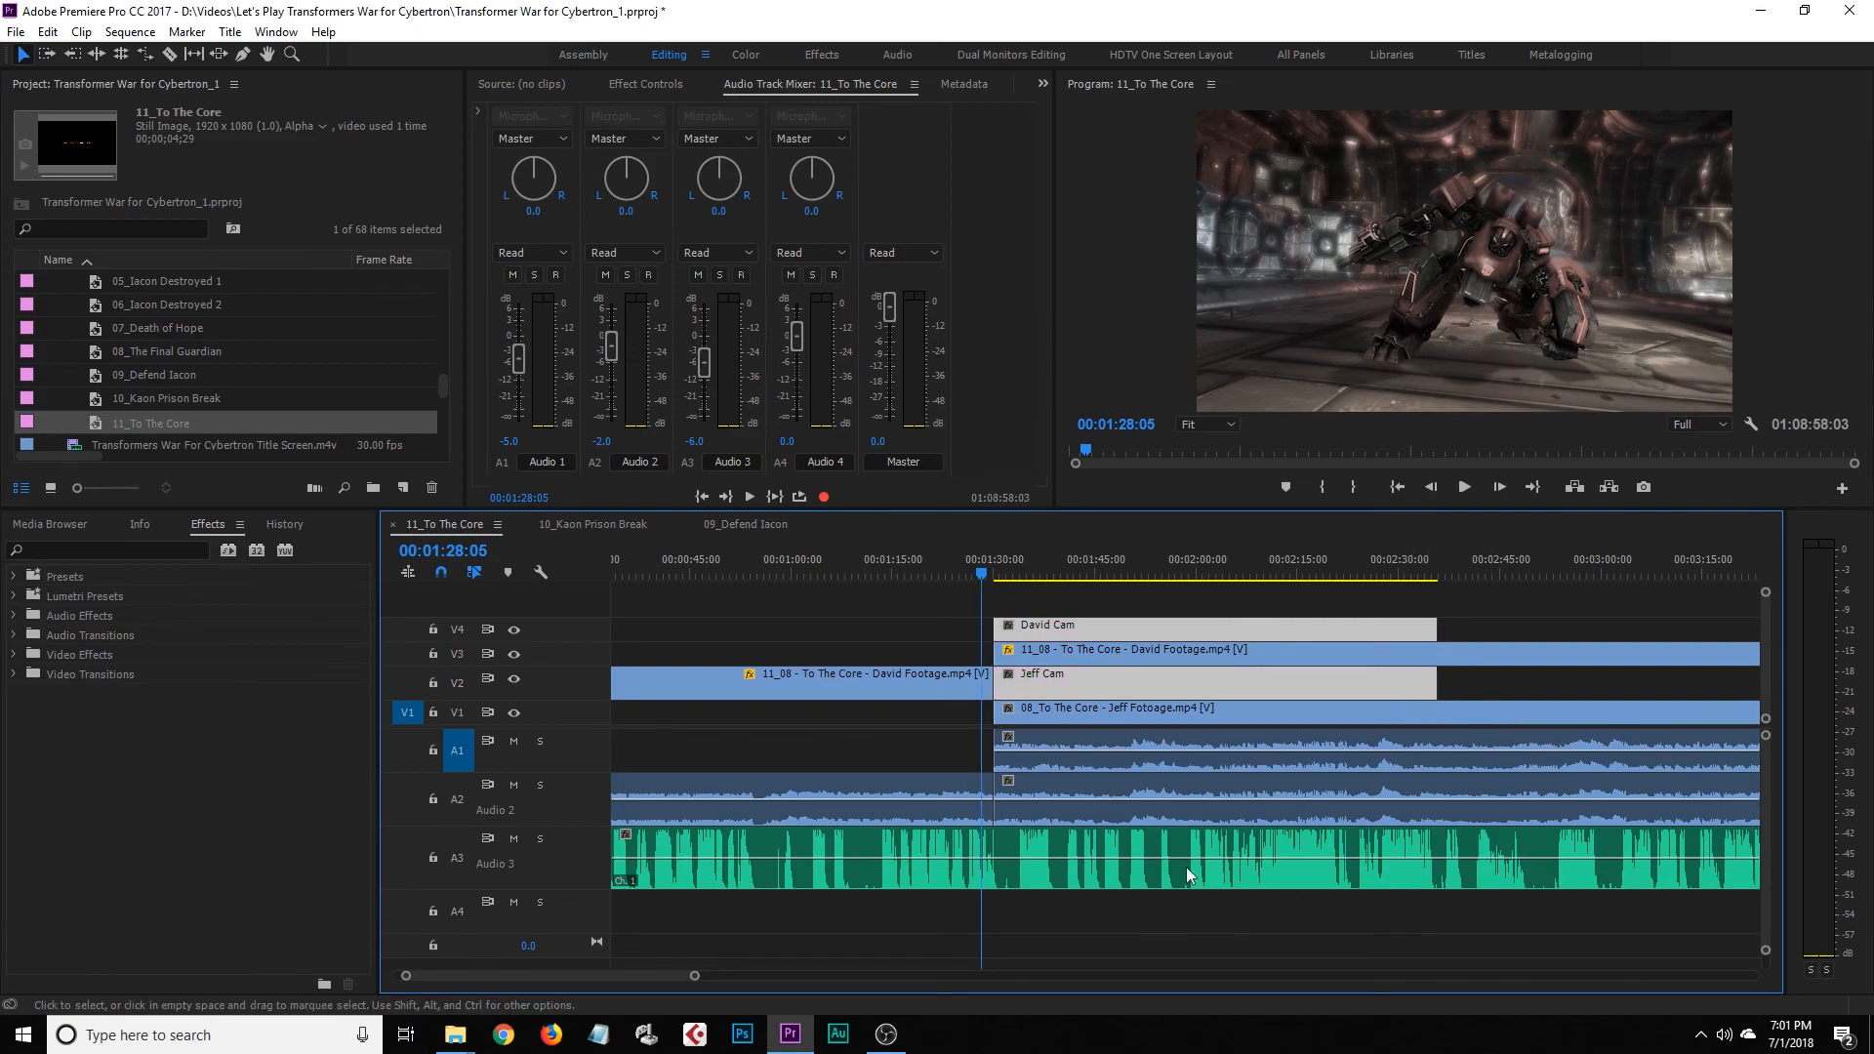
pyautogui.moveTo(714, 977); pyautogui.dragTo(1757, 982)
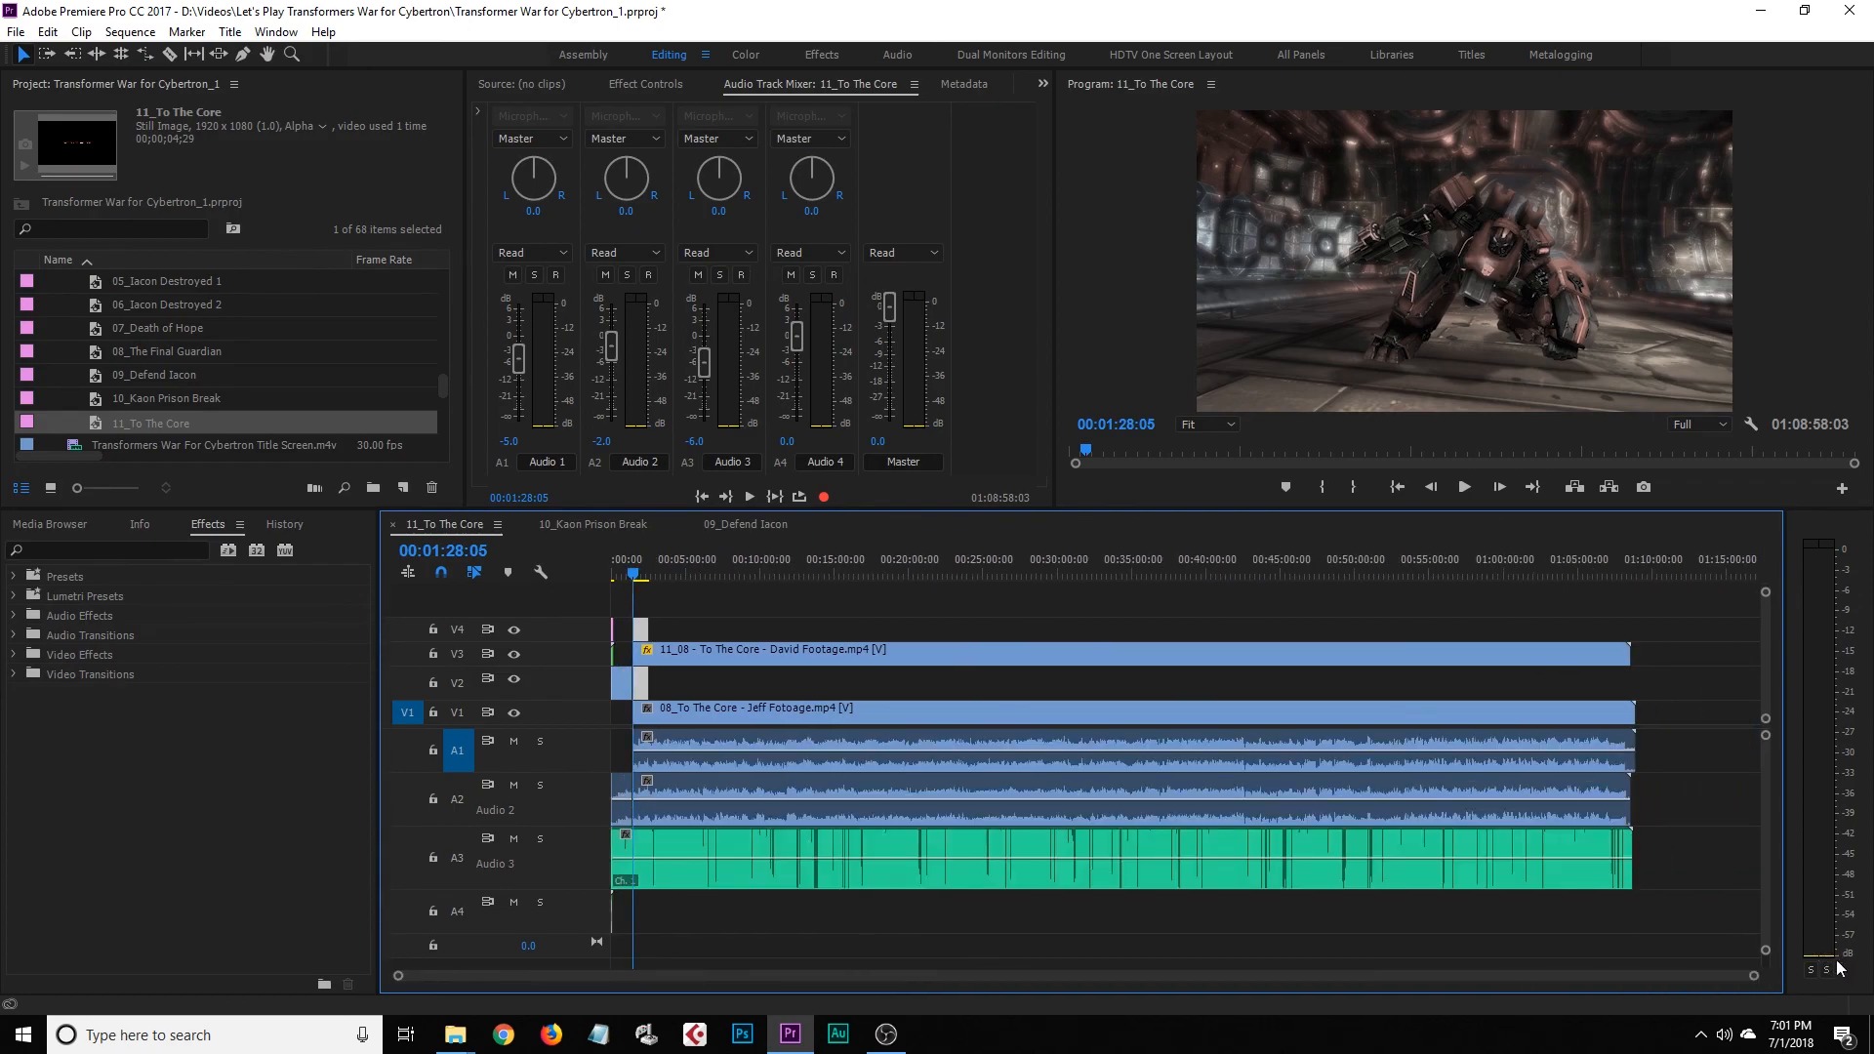
pyautogui.moveTo(640, 683); pyautogui.dragTo(1636, 676)
pyautogui.click(1054, 613)
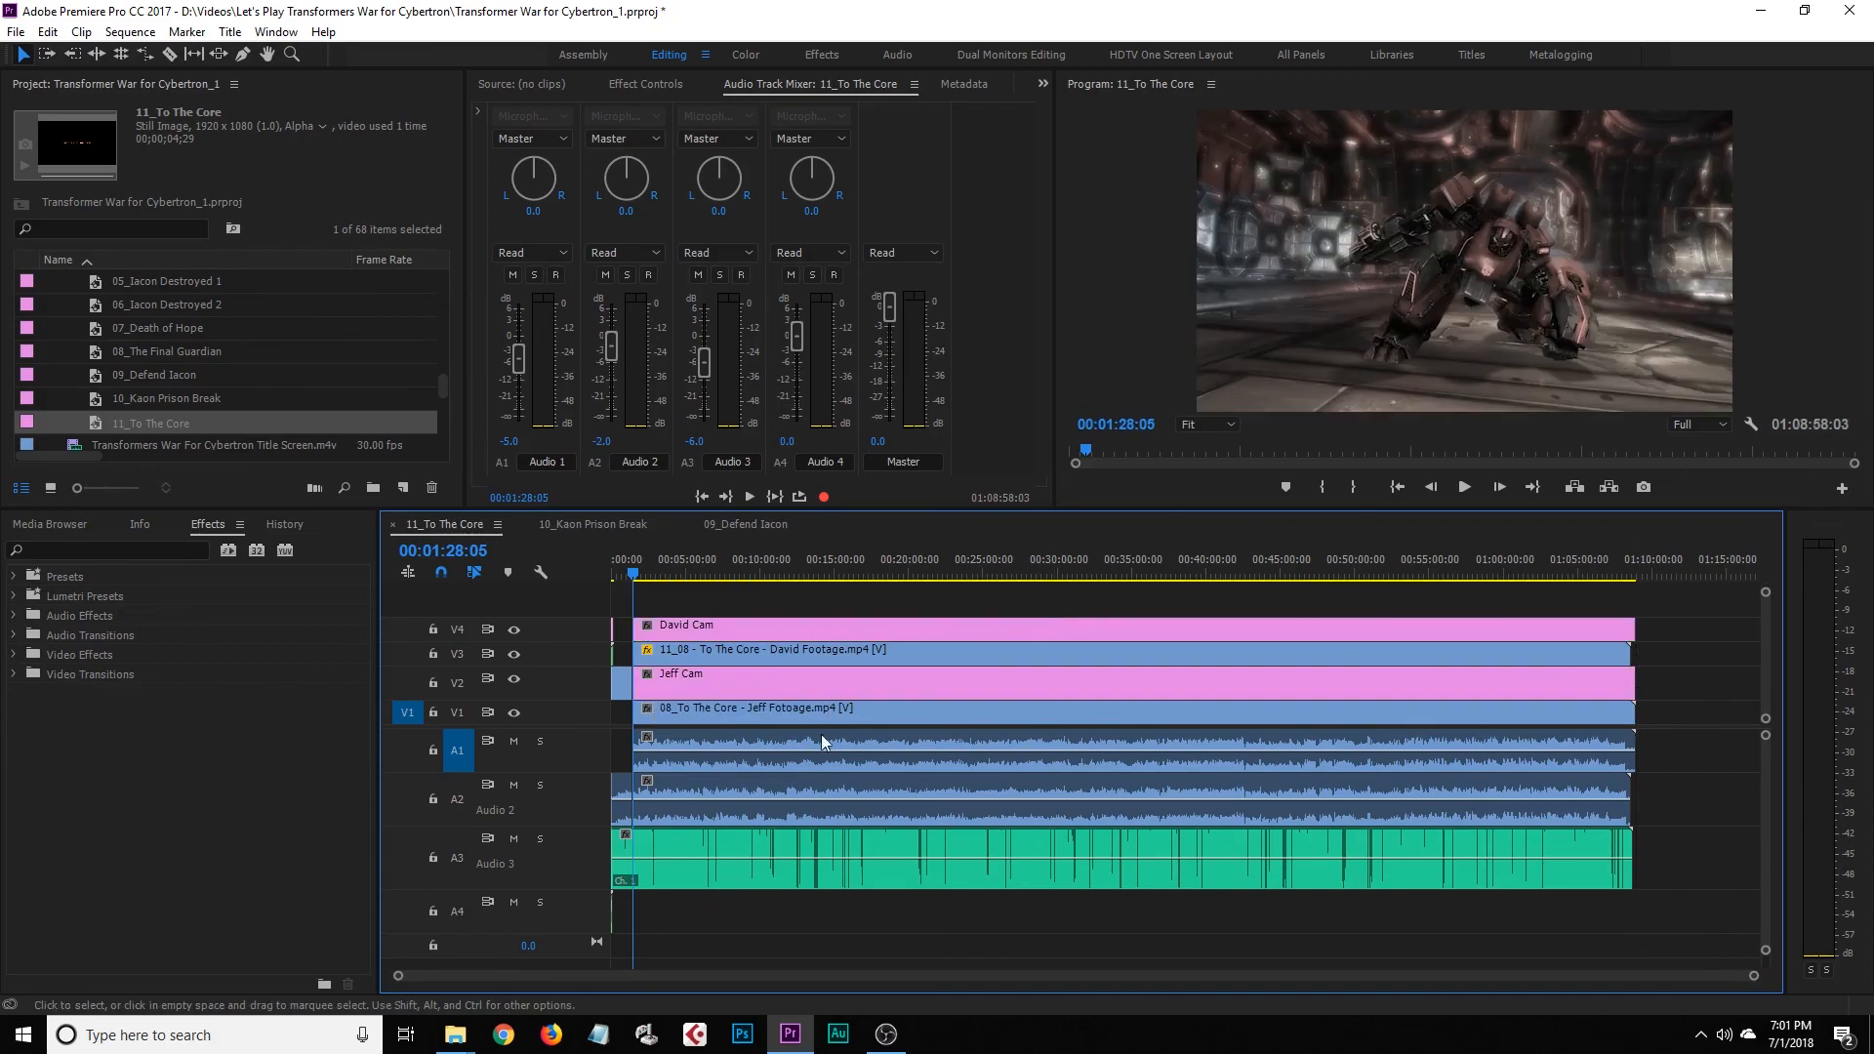
# Move the playhead to 00:01:30:02 and examine how the camera labels line up with the start of both players' footage
pyautogui.press('=')
pyautogui.press('=')
pyautogui.press('=')
pyautogui.press('=')
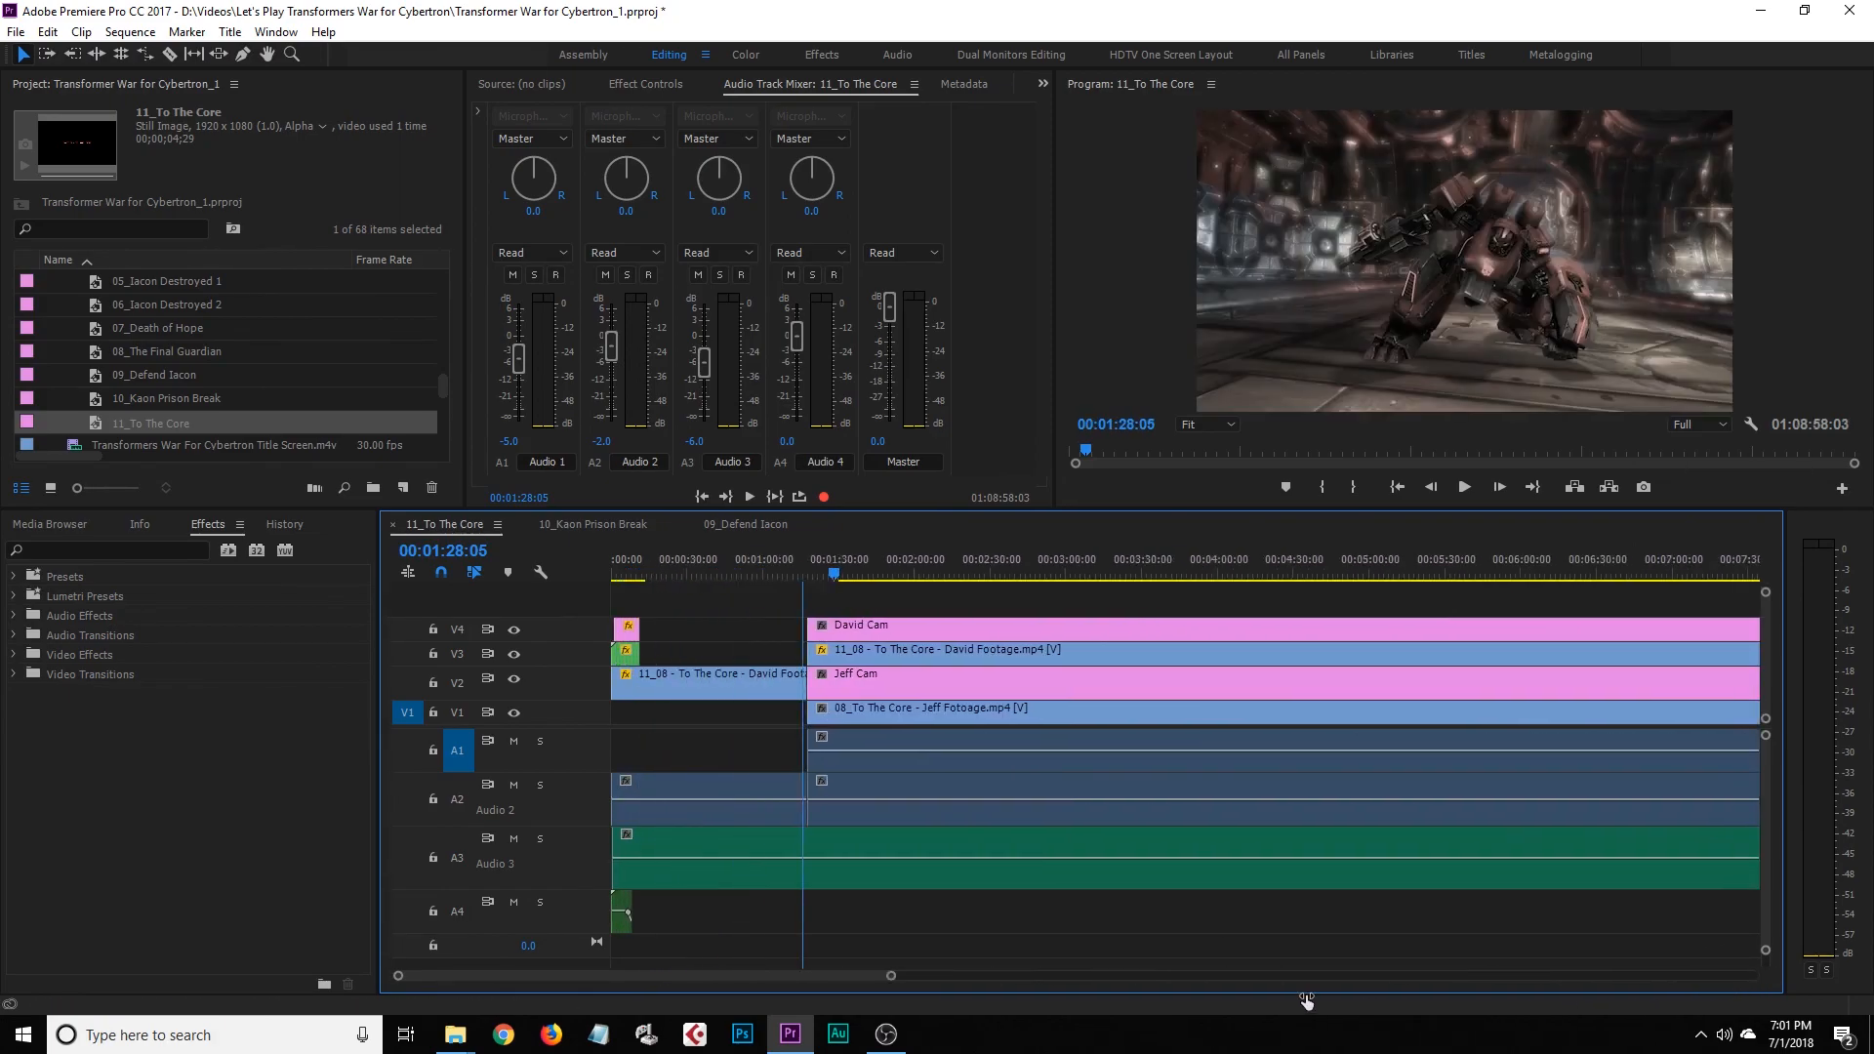
pyautogui.press('=')
pyautogui.press('=')
pyautogui.press('=')
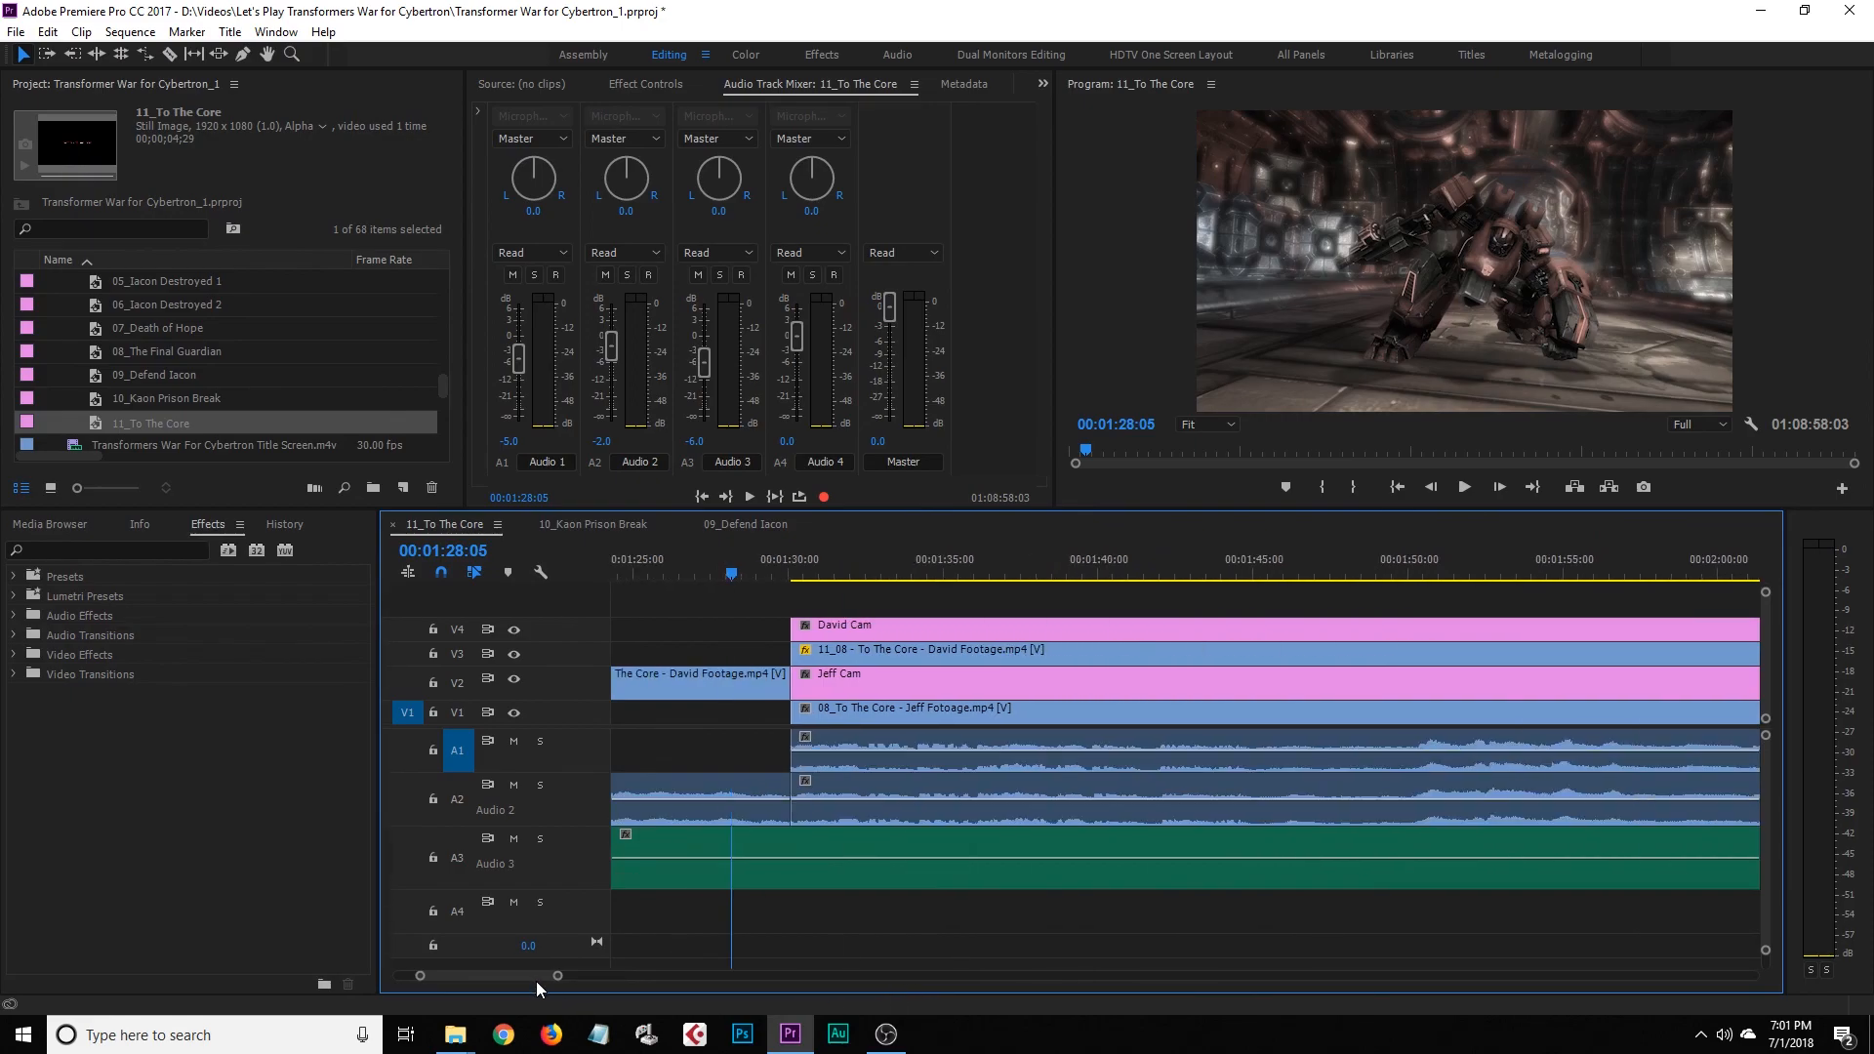
pyautogui.click(739, 575)
pyautogui.moveTo(739, 575); pyautogui.dragTo(791, 583)
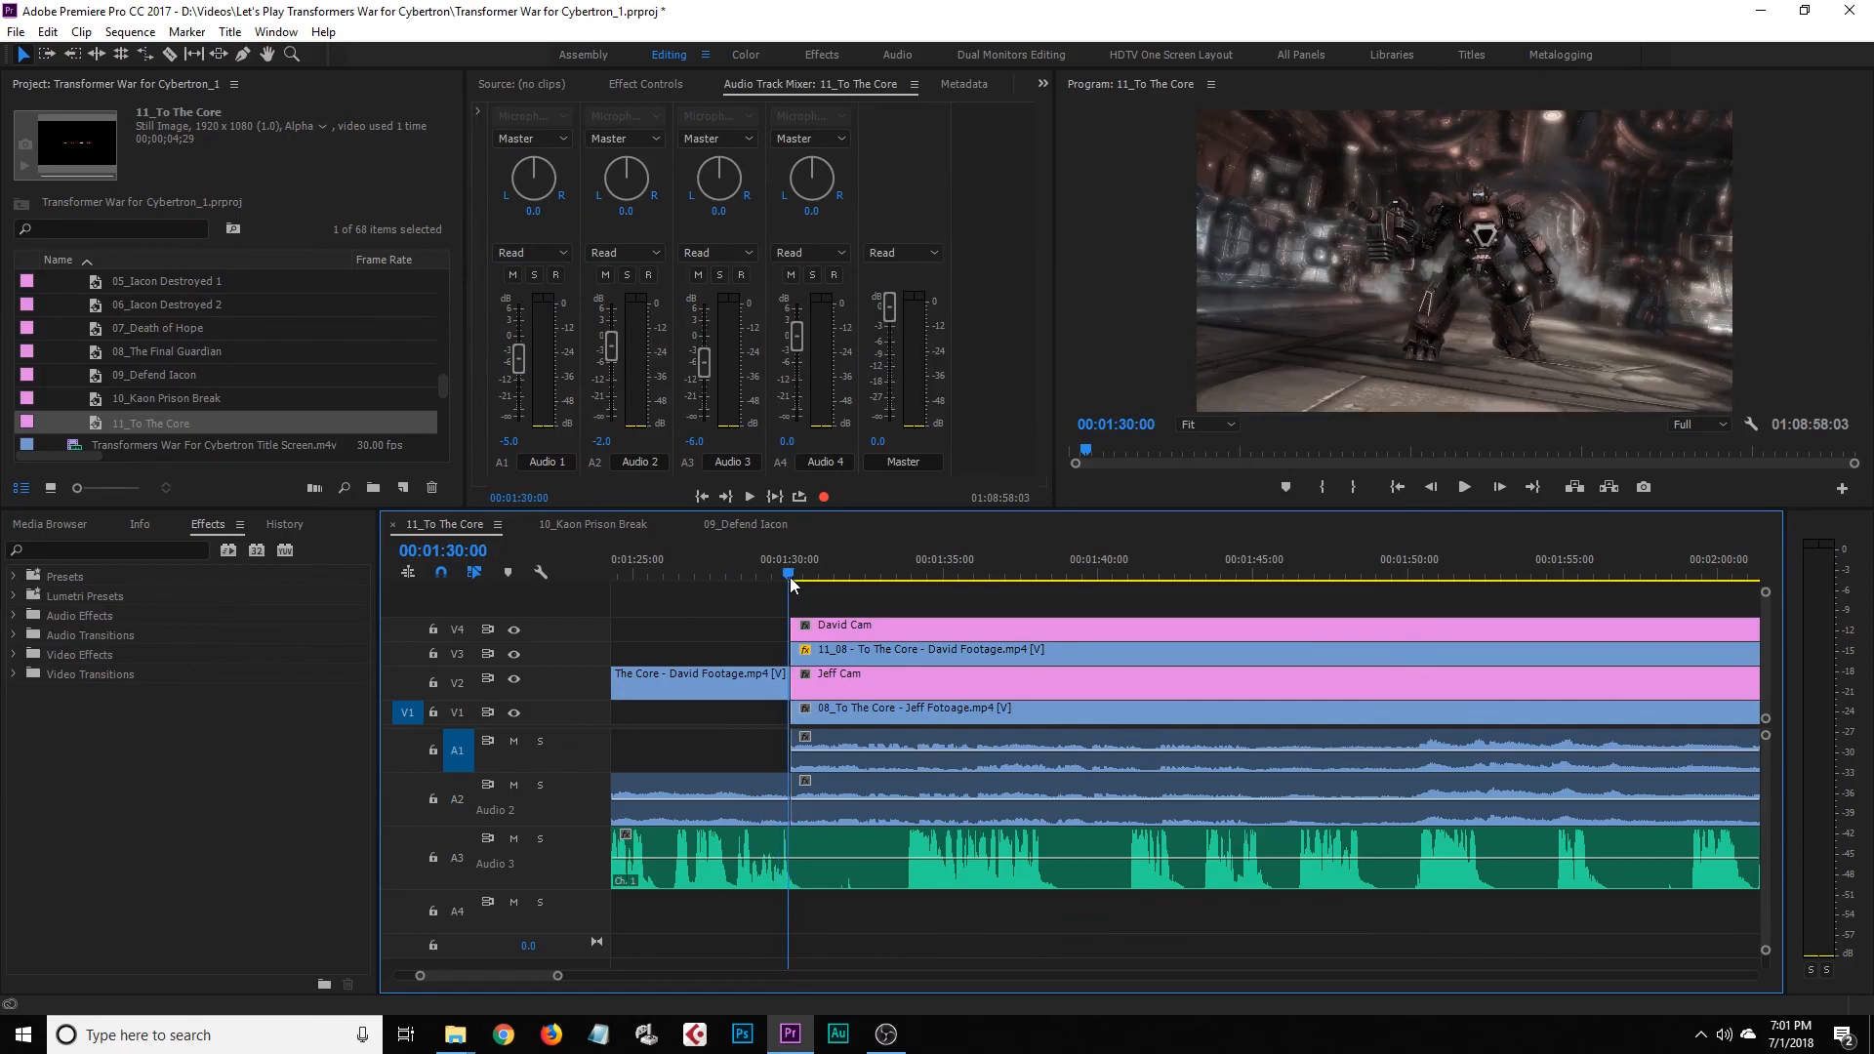
pyautogui.press('Right')
pyautogui.press('Right')
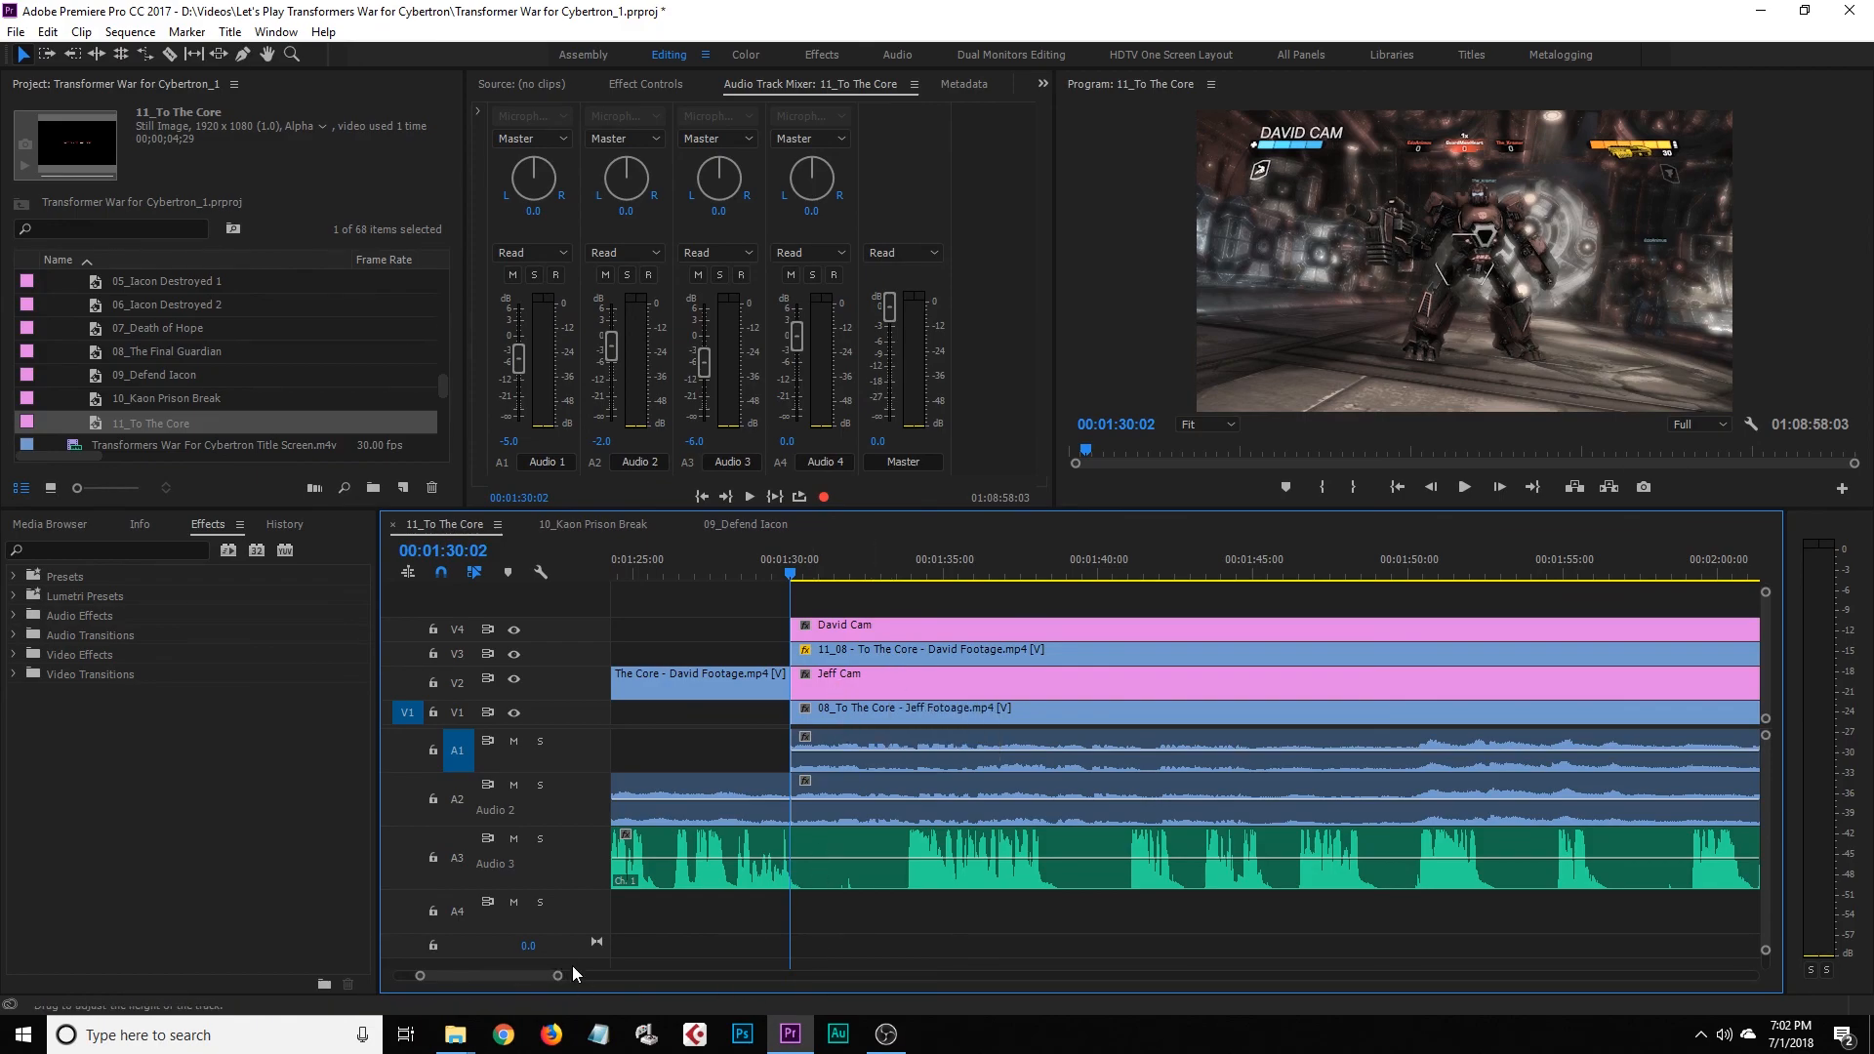
# Recheck the cut at 00:01:30:02 between the opening footage and the labelled footage, and save the project
pyautogui.moveTo(559, 976); pyautogui.dragTo(547, 978)
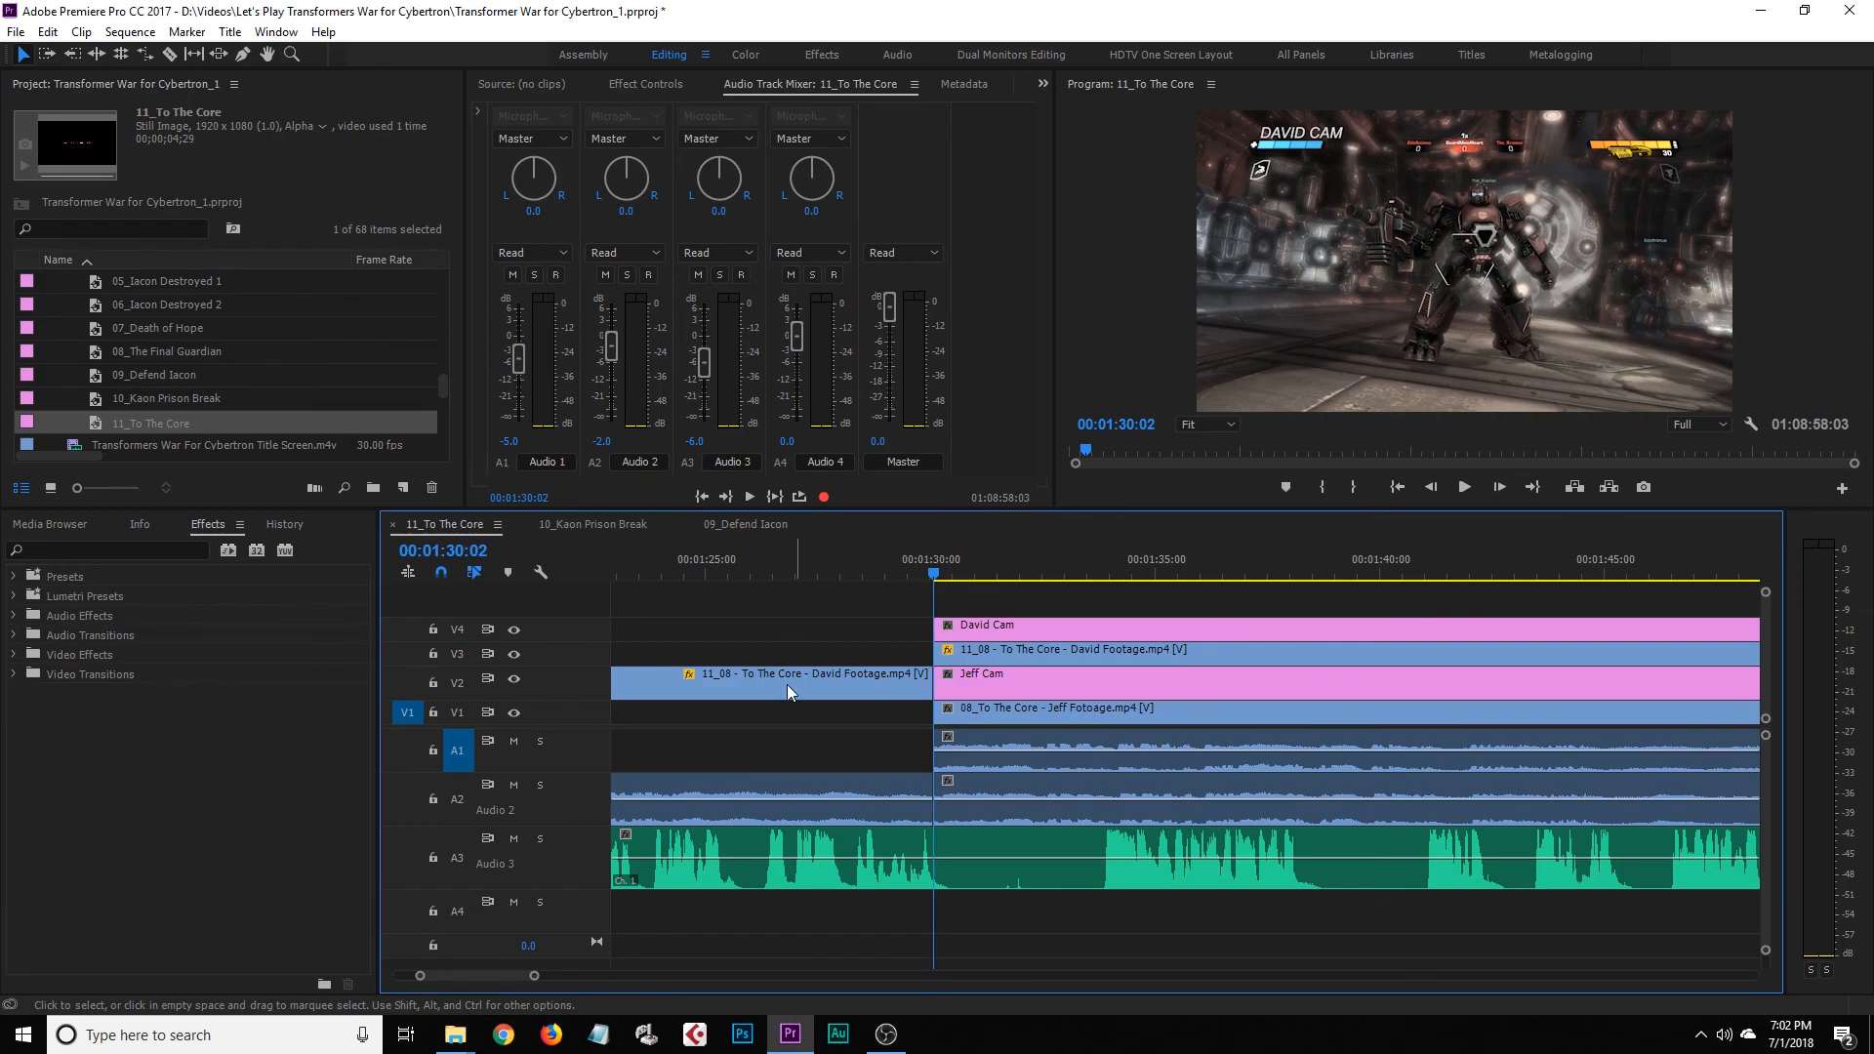
pyautogui.moveTo(535, 978); pyautogui.dragTo(573, 981)
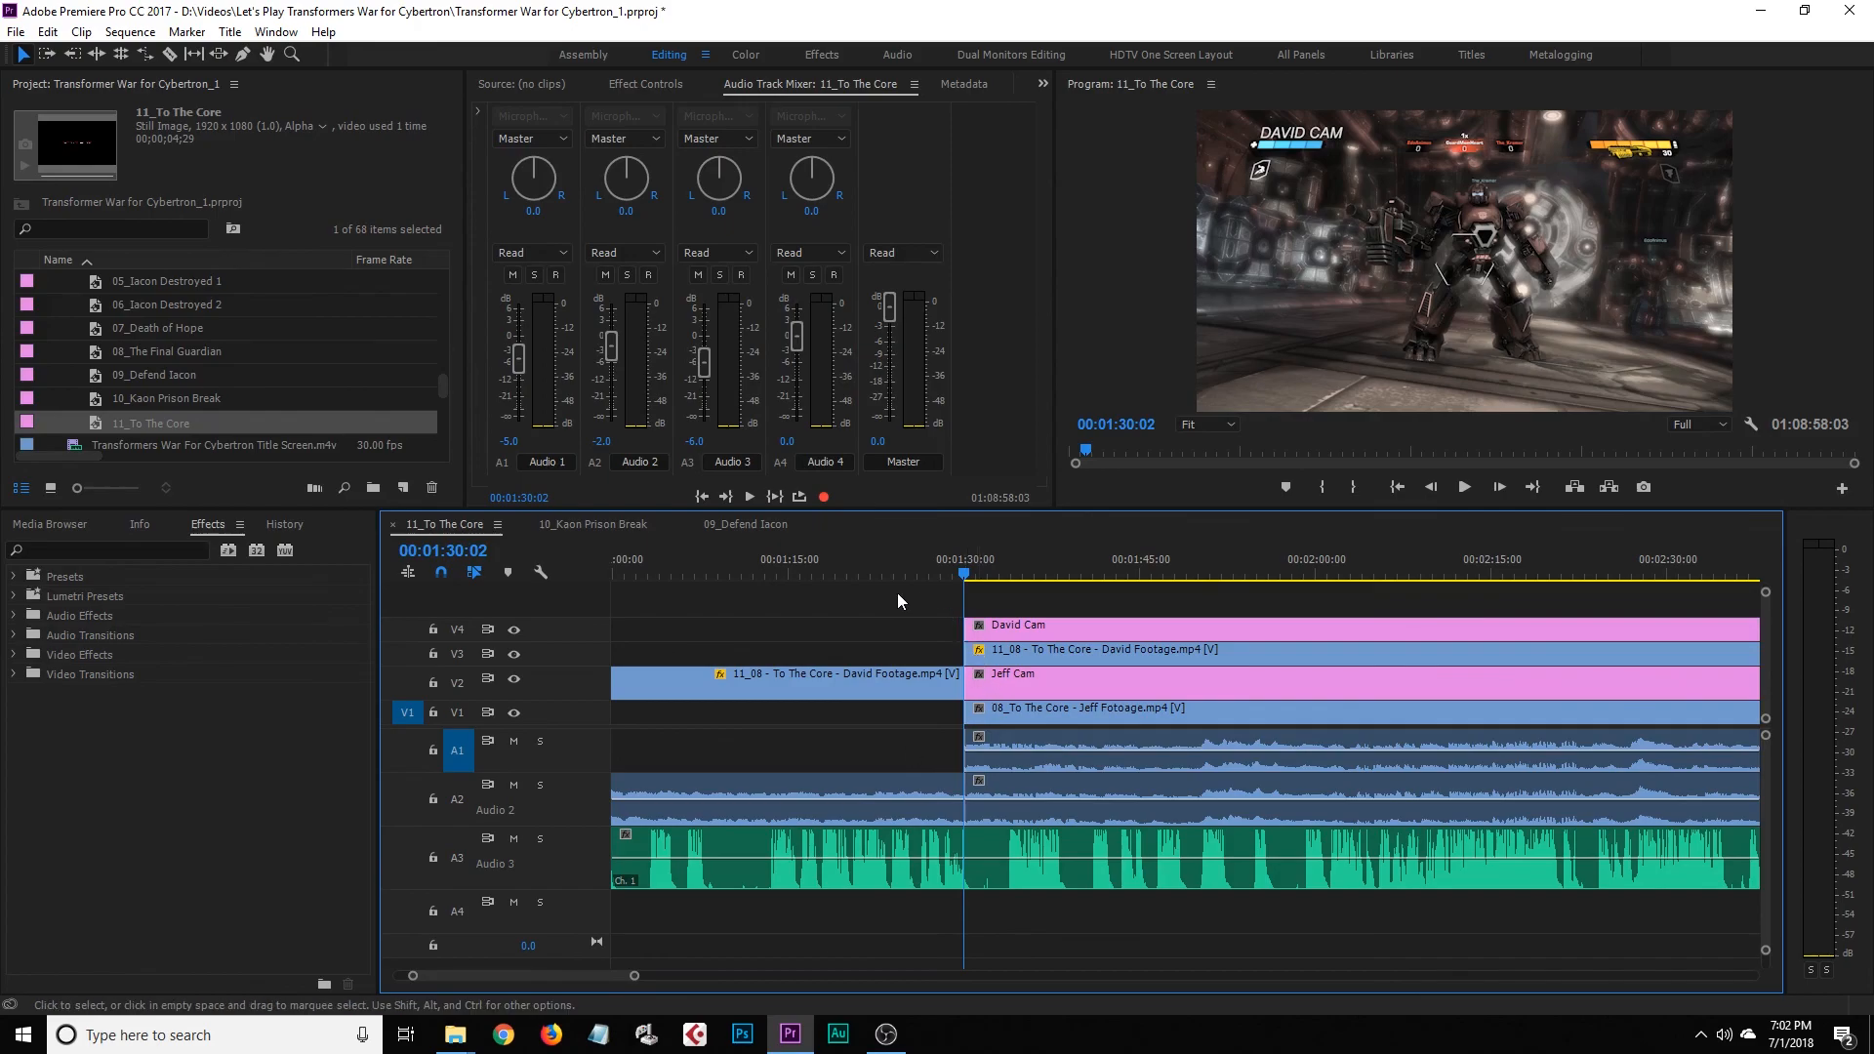
pyautogui.moveTo(958, 577); pyautogui.dragTo(971, 581)
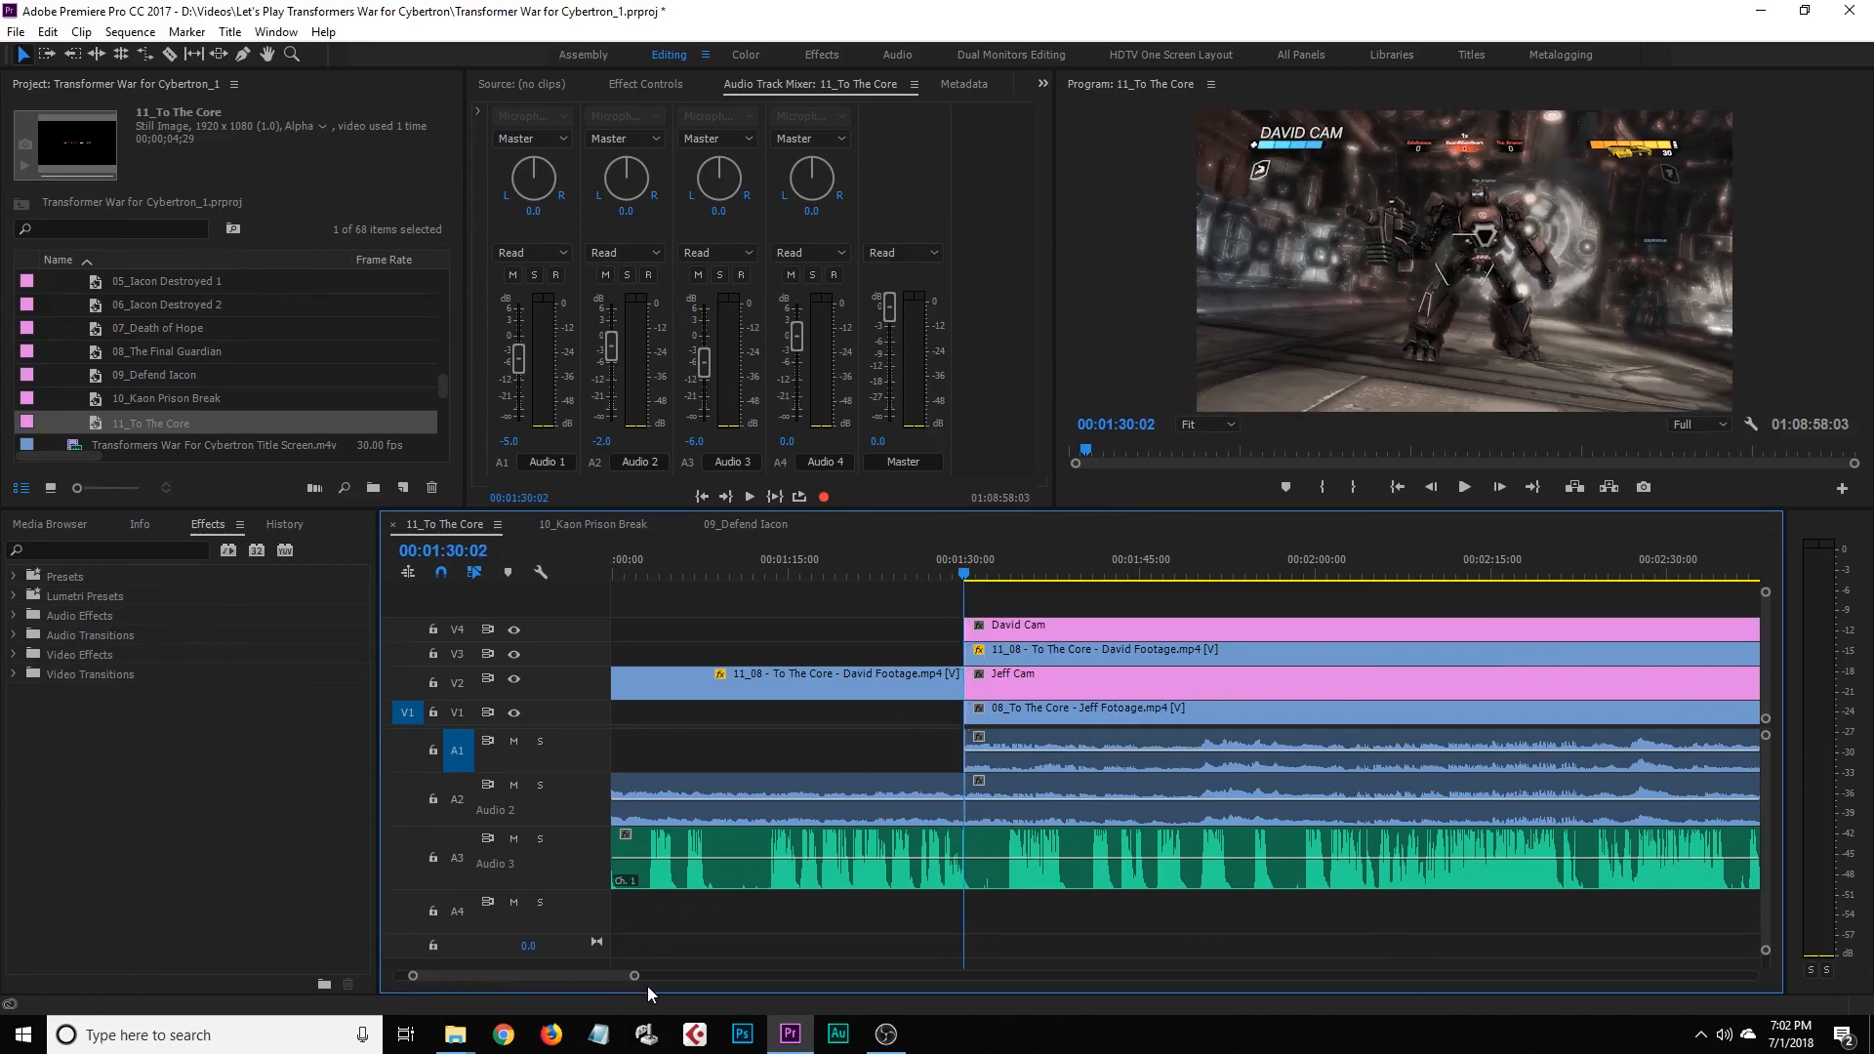
pyautogui.moveTo(635, 980); pyautogui.dragTo(835, 977)
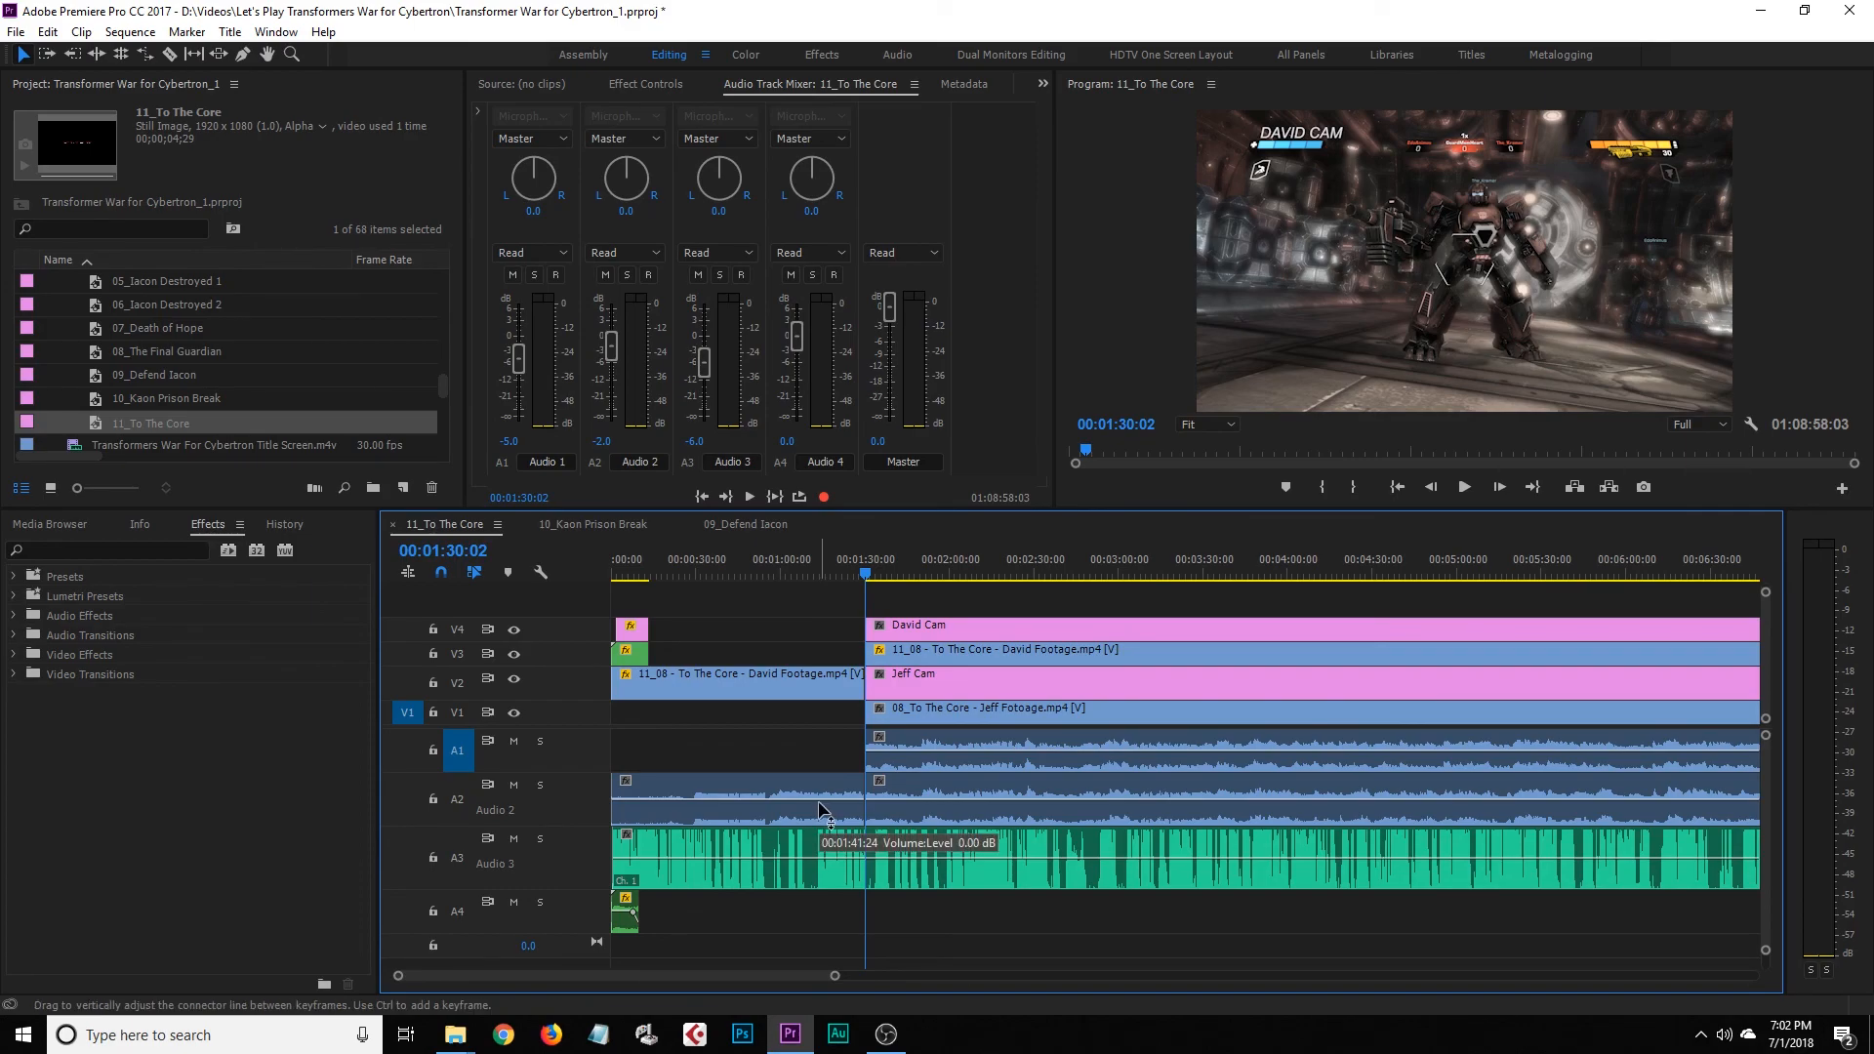
pyautogui.hotkey('ctrl', 's')
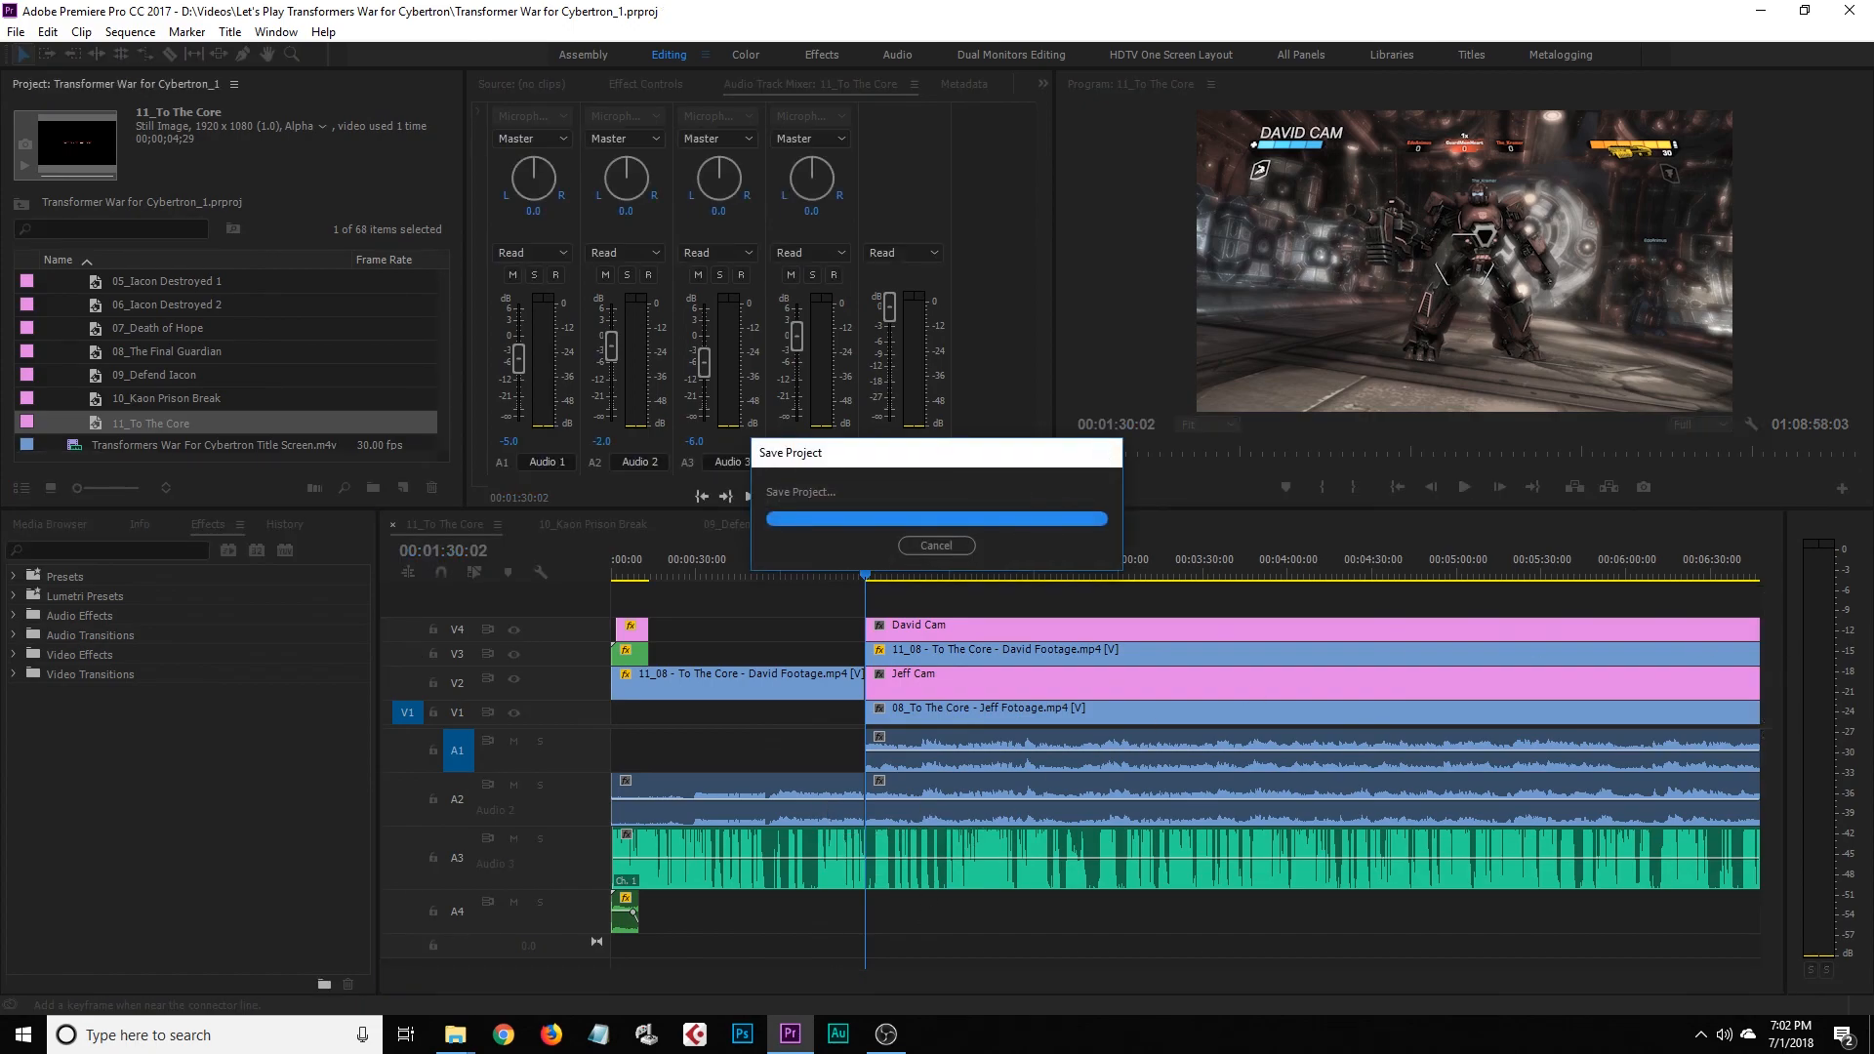